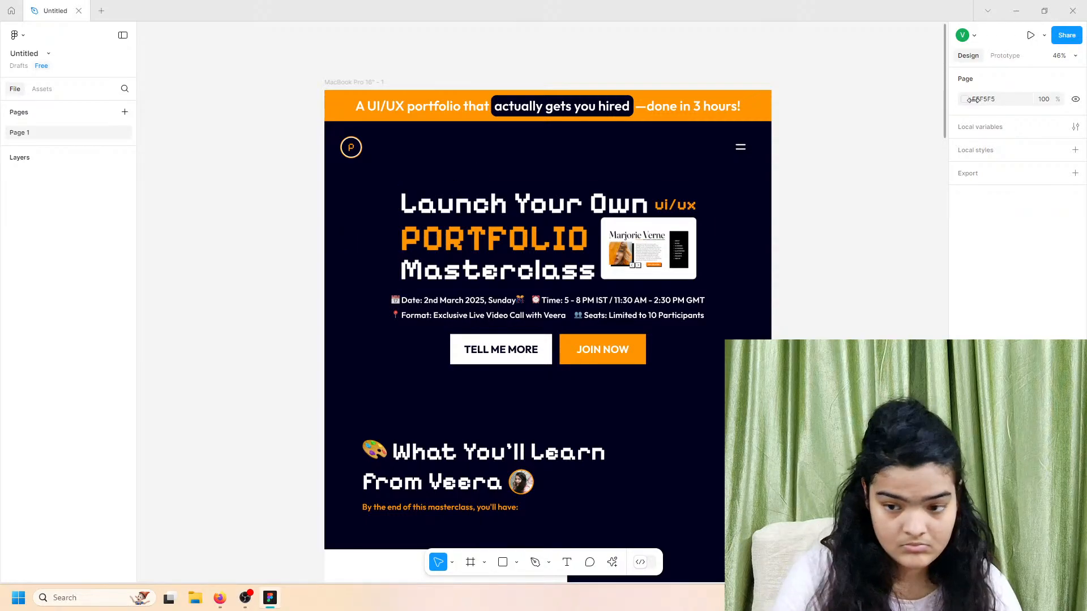
# Step: Present the landing page, set the prototype device to MacBook Pro, and return to the preview
pyautogui.click(1031, 35)
pyautogui.click(48, 4)
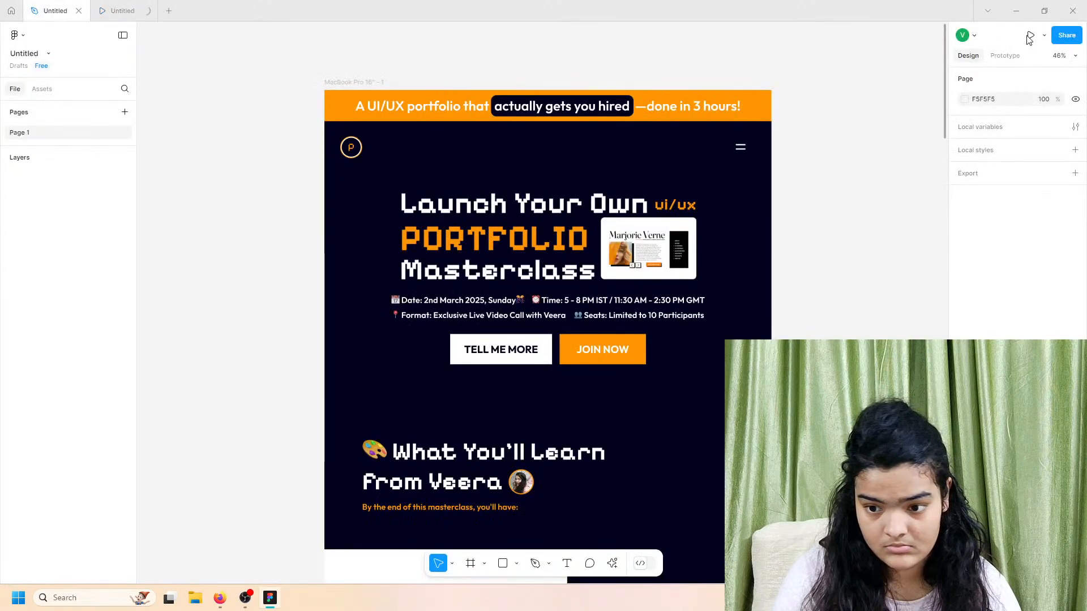
pyautogui.click(1006, 56)
pyautogui.click(1058, 100)
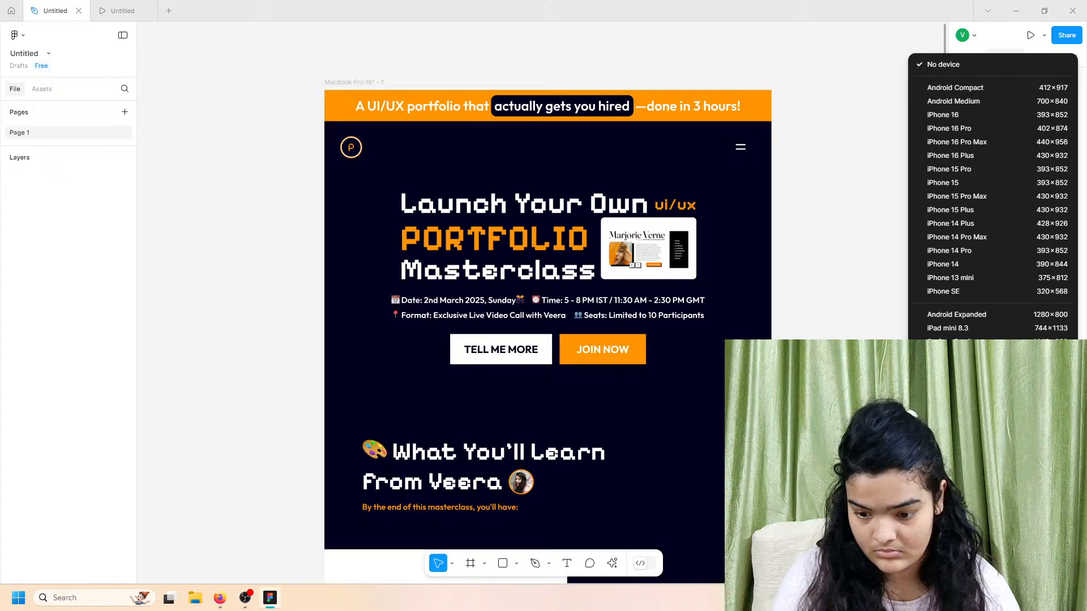
pyautogui.click(962, 419)
pyautogui.click(123, 4)
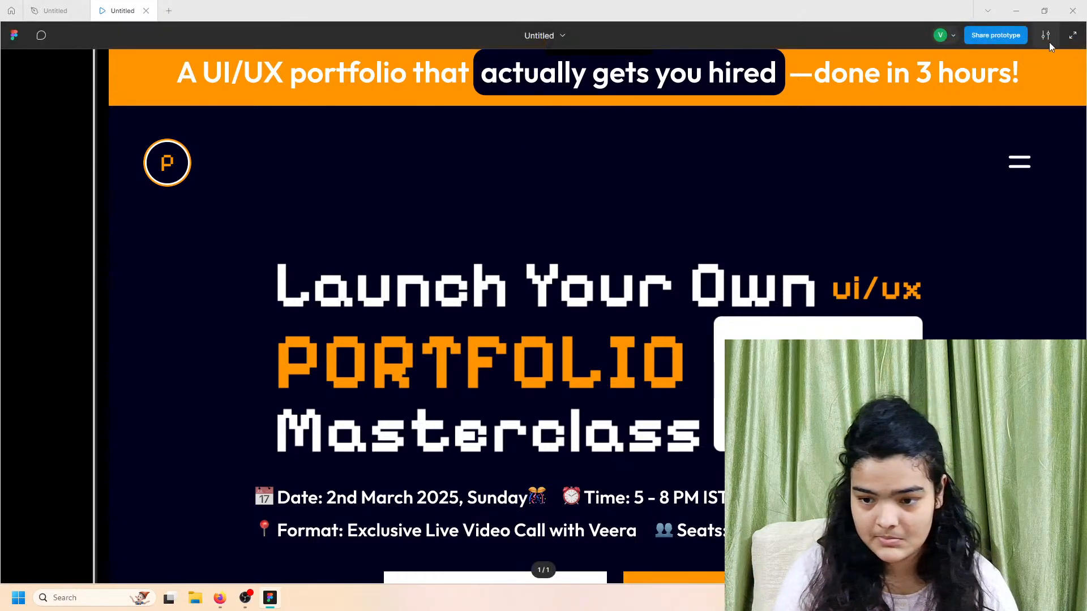
# Step: Set the prototype preview to Fit width & height so the whole MacBook mockup shows
pyautogui.click(1046, 36)
pyautogui.click(1019, 79)
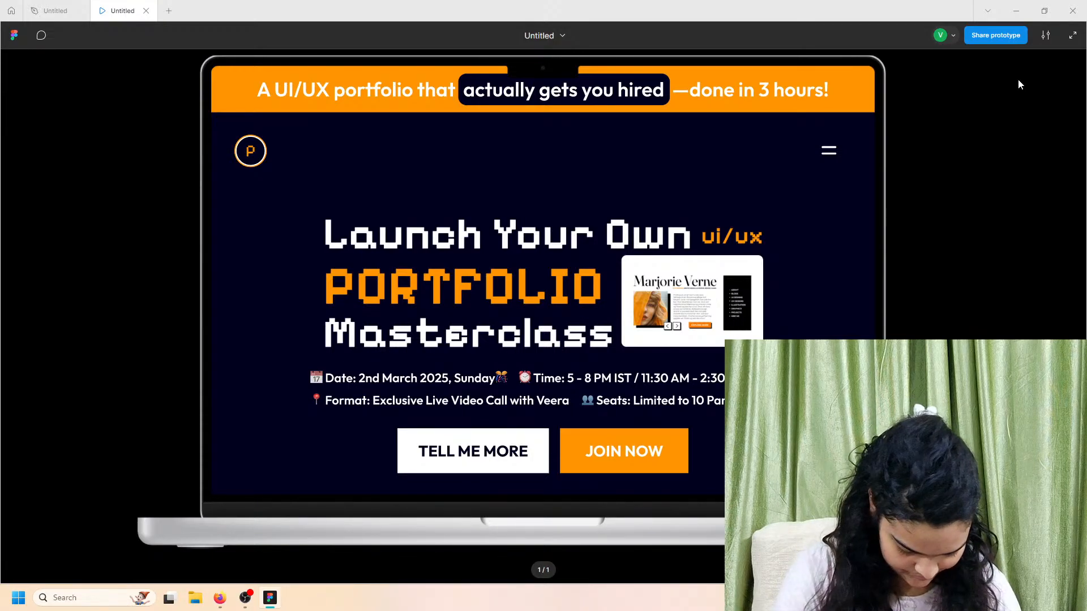
pyautogui.scroll(-3, 791, 170)
pyautogui.scroll(3, 790, 170)
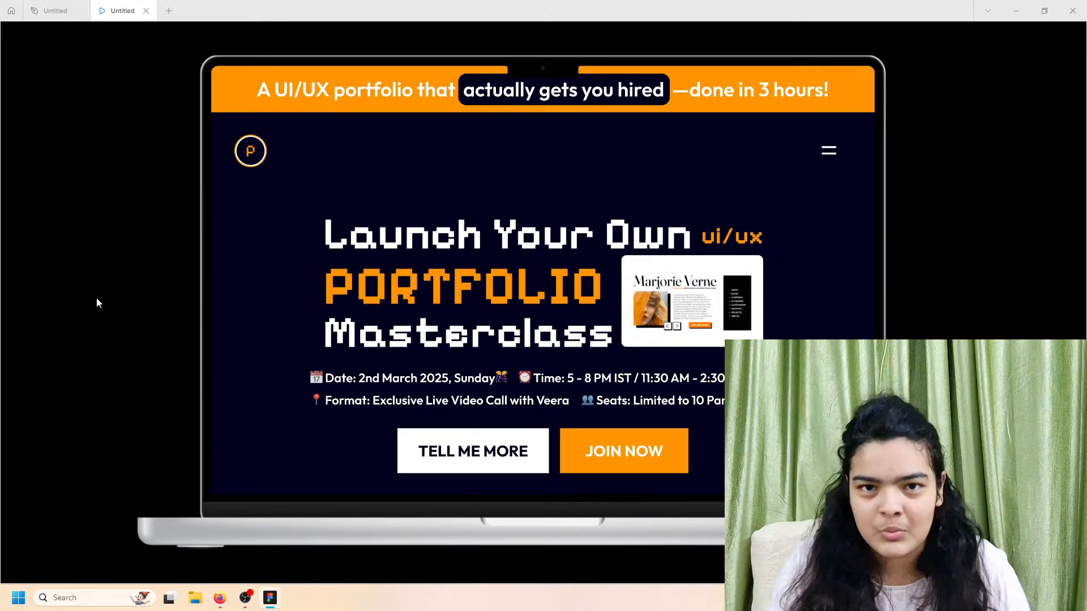
pyautogui.scroll(-10, 338, 314)
pyautogui.scroll(-4, 340, 313)
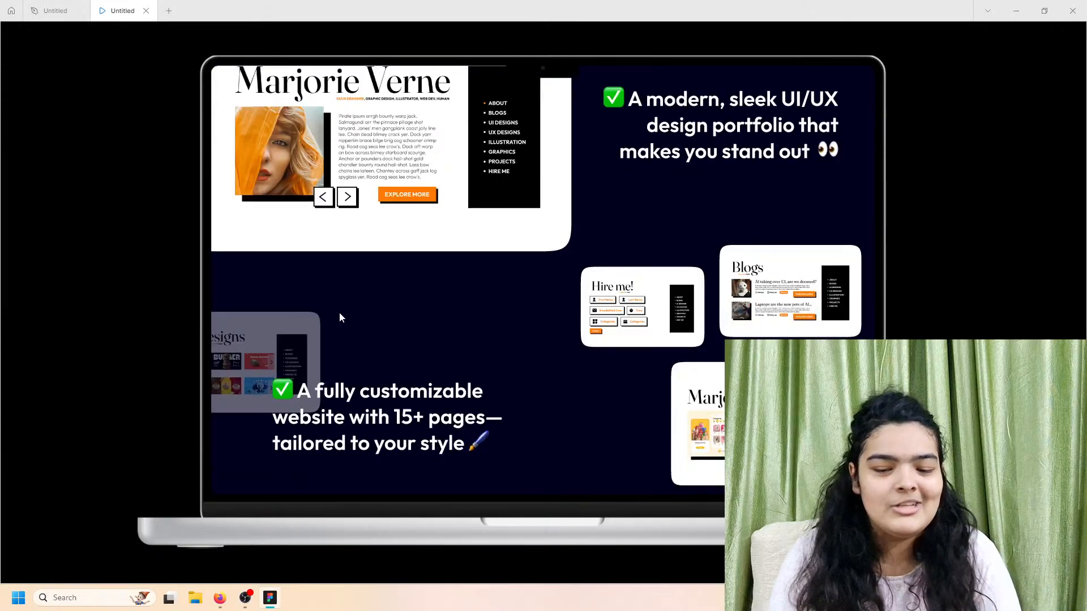
pyautogui.scroll(2, 340, 313)
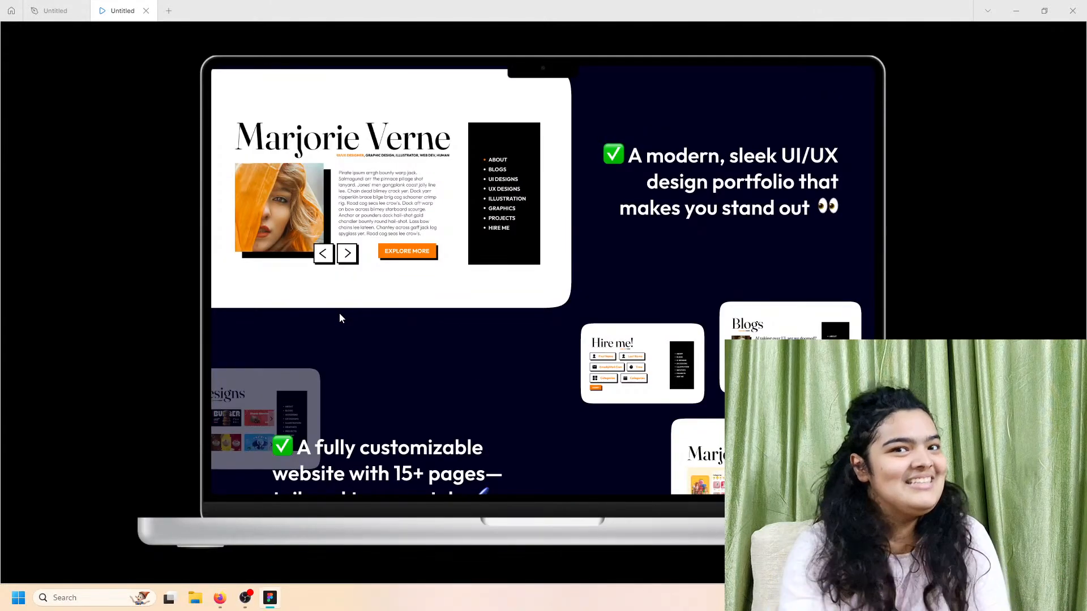
pyautogui.scroll(-7, 327, 429)
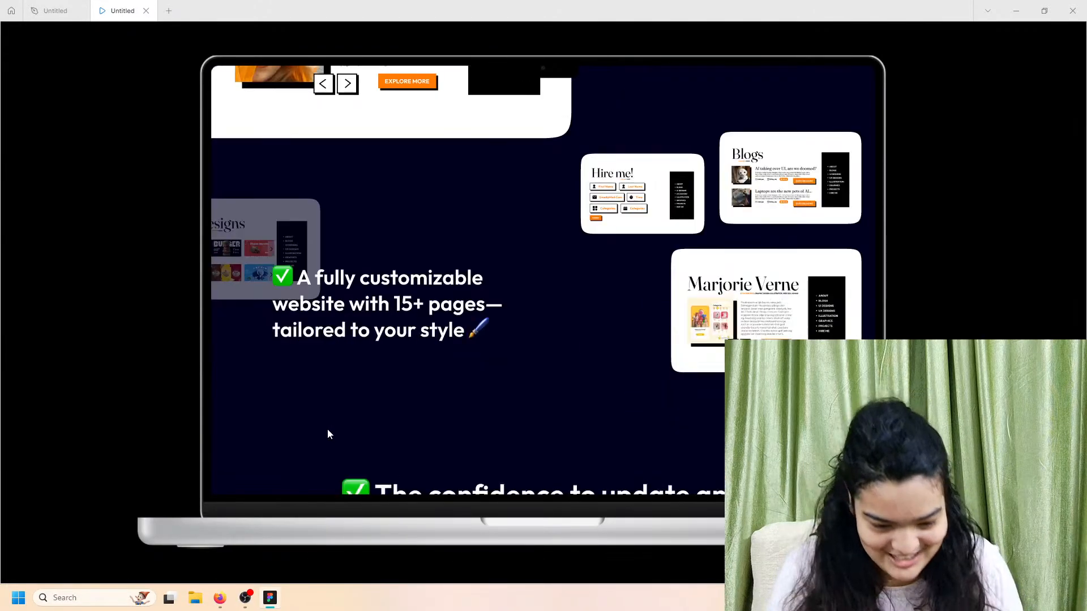
pyautogui.scroll(-10, 327, 429)
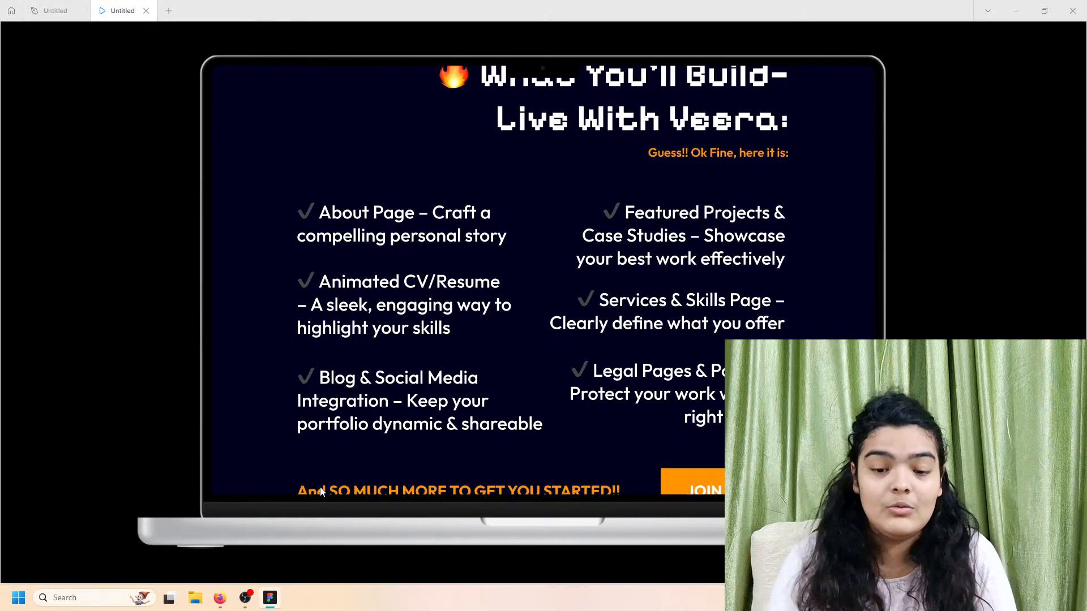
pyautogui.scroll(1, 522, 369)
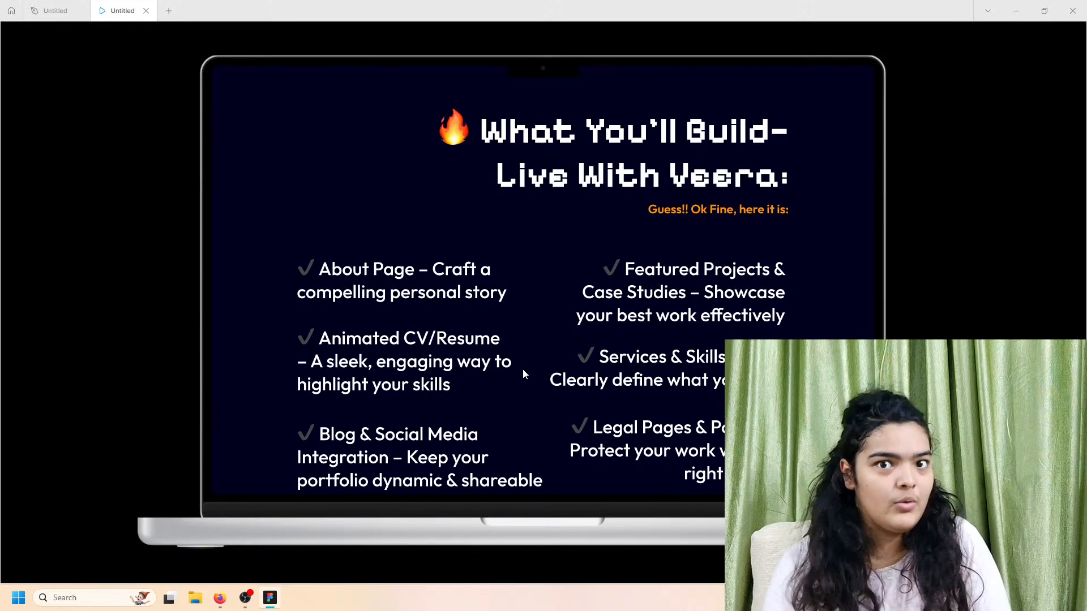
pyautogui.scroll(6, 522, 368)
pyautogui.scroll(10, 526, 371)
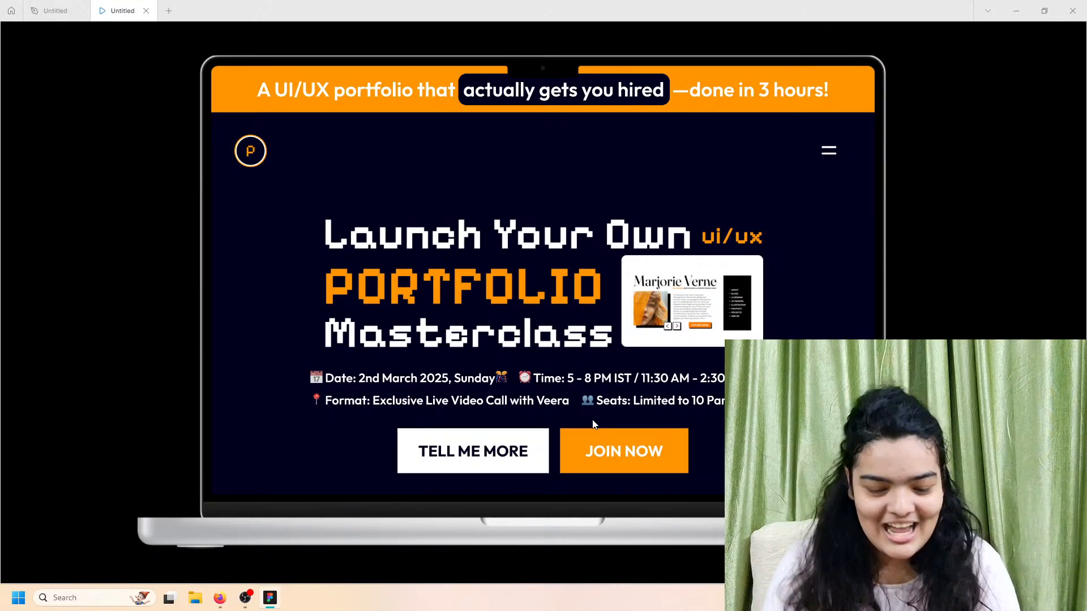
pyautogui.scroll(-4, 607, 404)
pyautogui.scroll(-1, 608, 404)
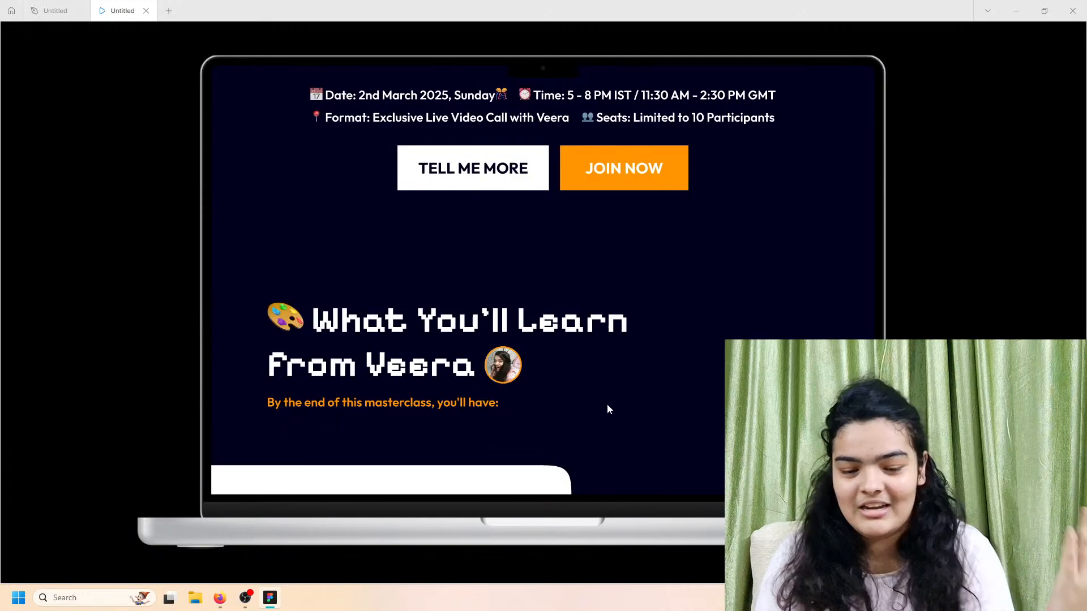
pyautogui.scroll(-5, 607, 405)
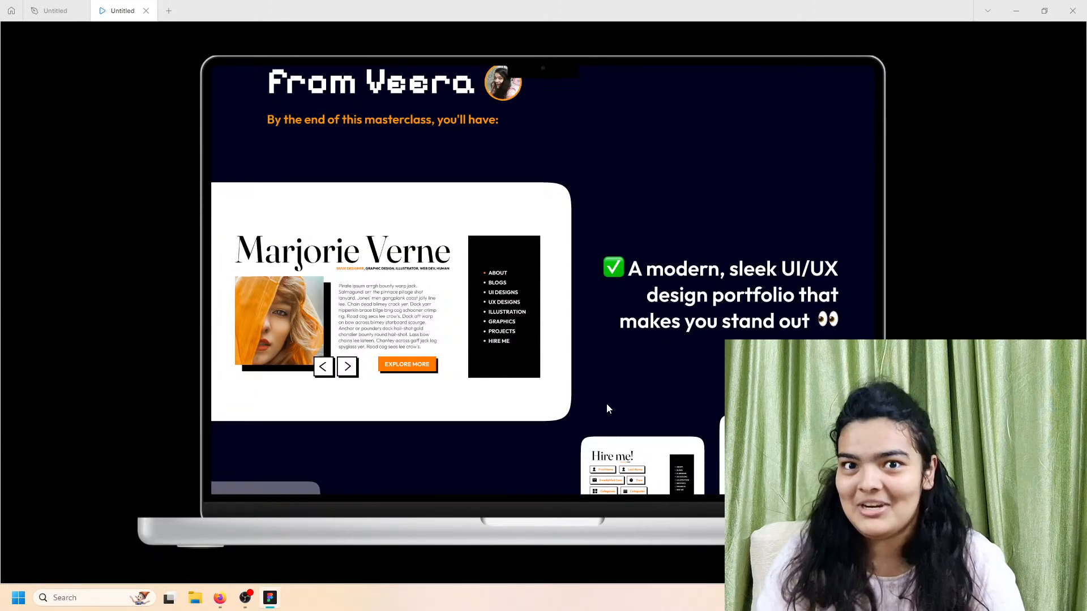
pyautogui.scroll(-1, 606, 403)
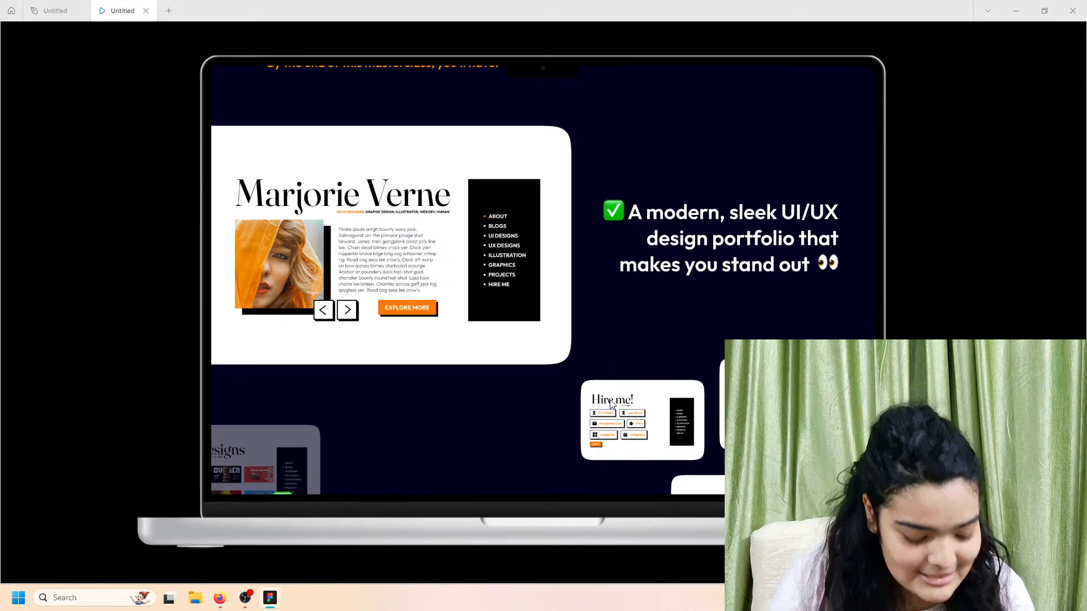
pyautogui.scroll(-15, 648, 382)
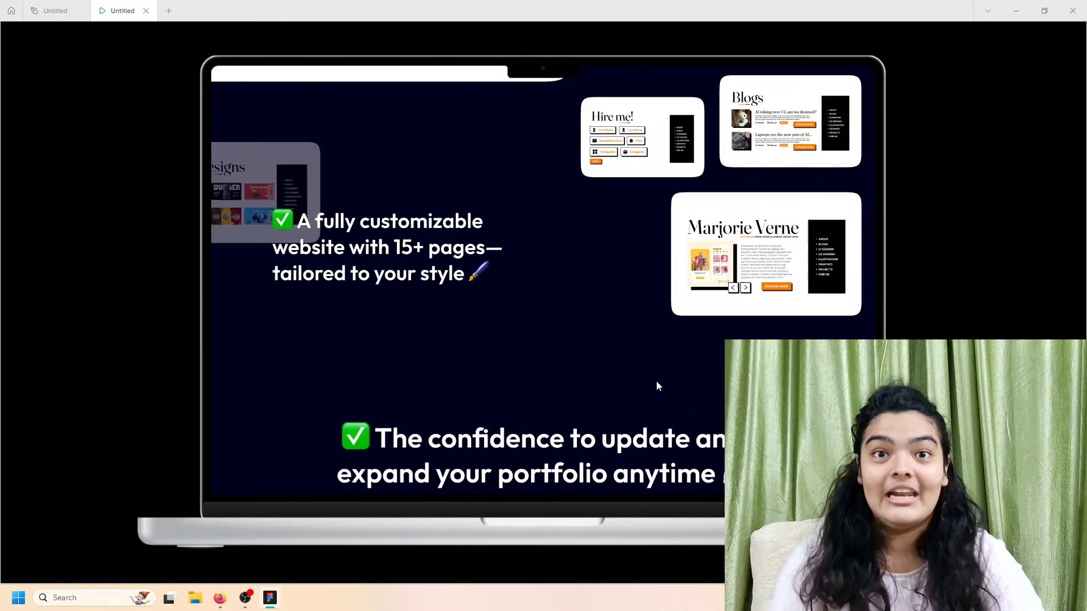
pyautogui.scroll(-10, 659, 386)
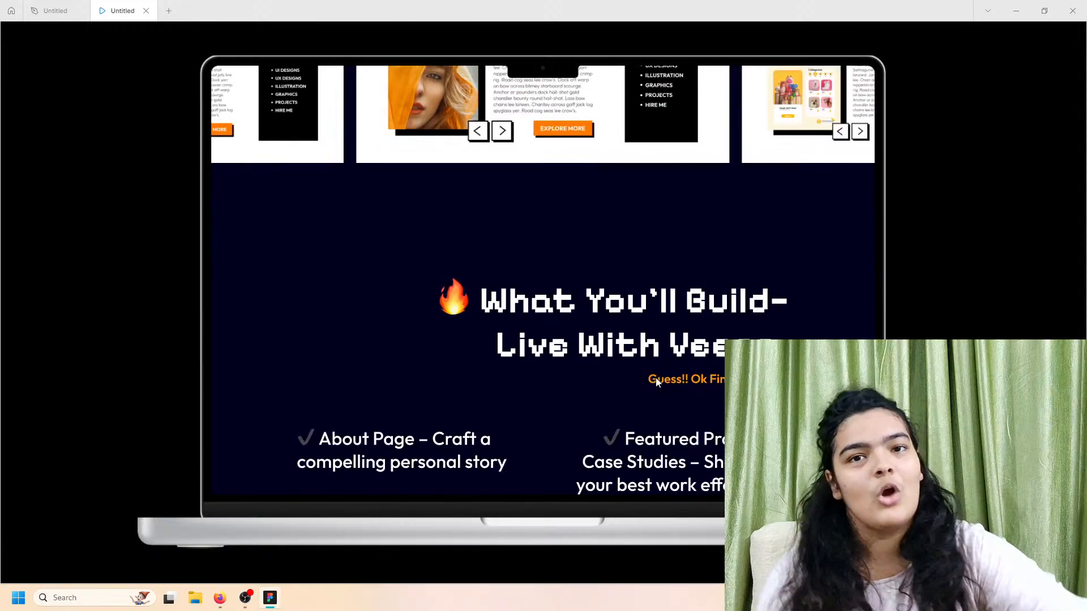
pyautogui.scroll(-3, 657, 382)
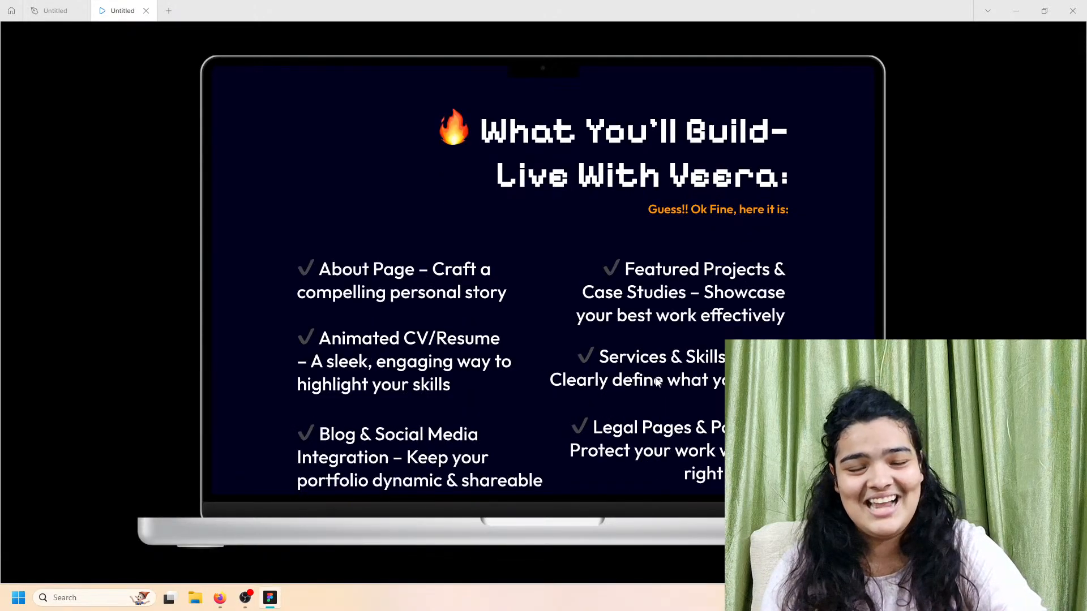
pyautogui.scroll(-2, 657, 382)
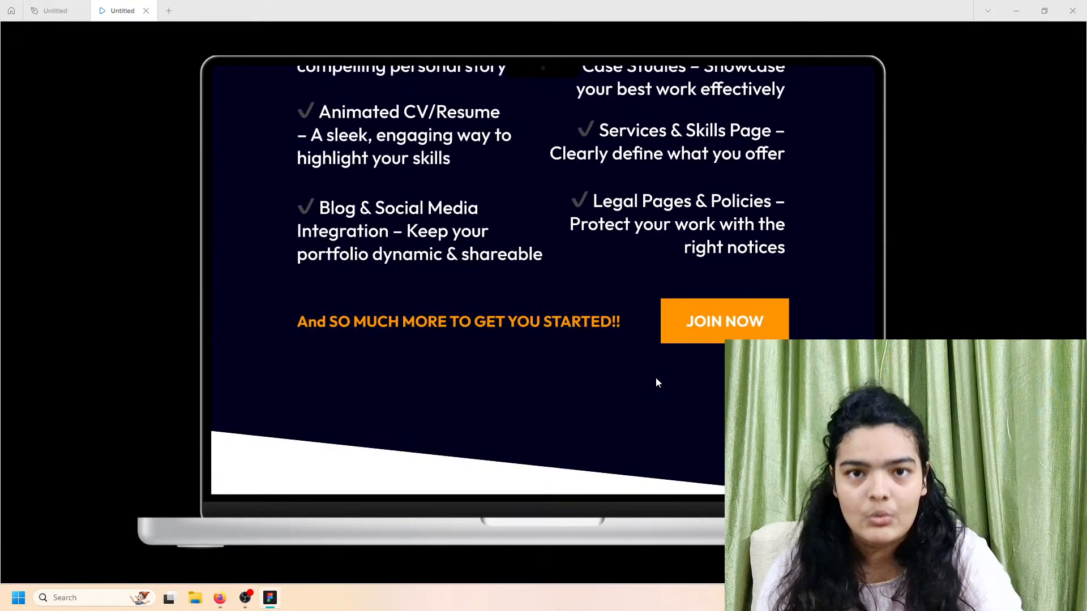
pyautogui.scroll(-1, 656, 383)
pyautogui.scroll(-6, 656, 383)
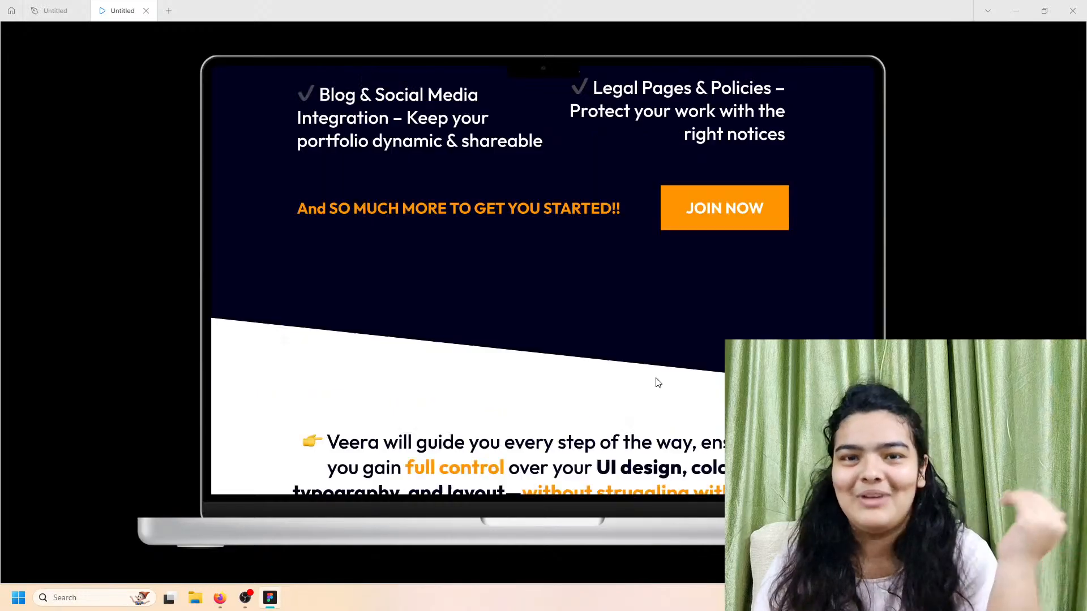
pyautogui.scroll(2, 655, 377)
pyautogui.scroll(10, 656, 375)
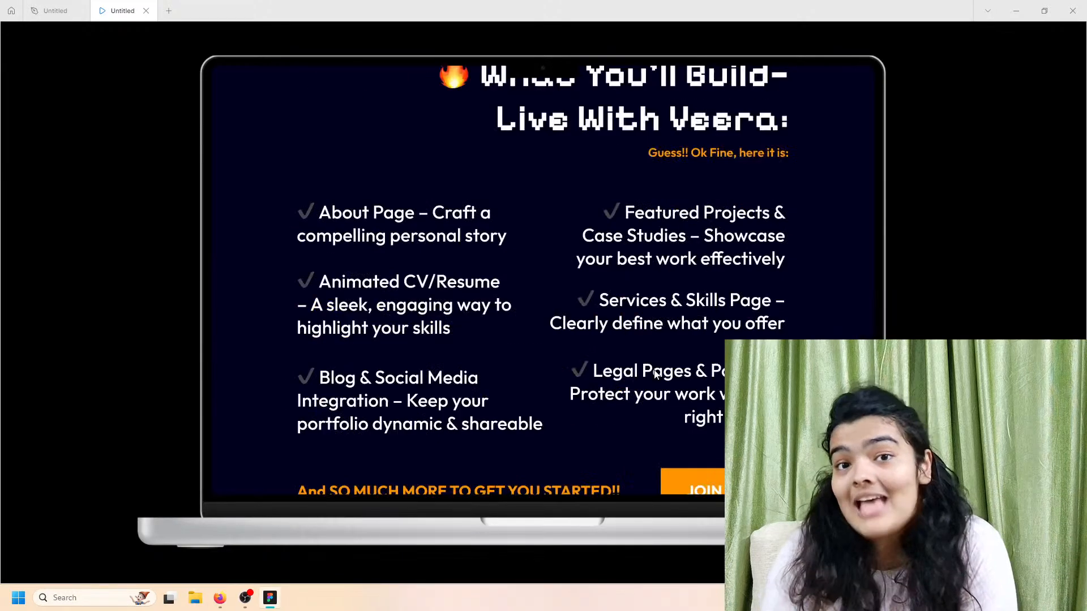
pyautogui.scroll(6, 654, 375)
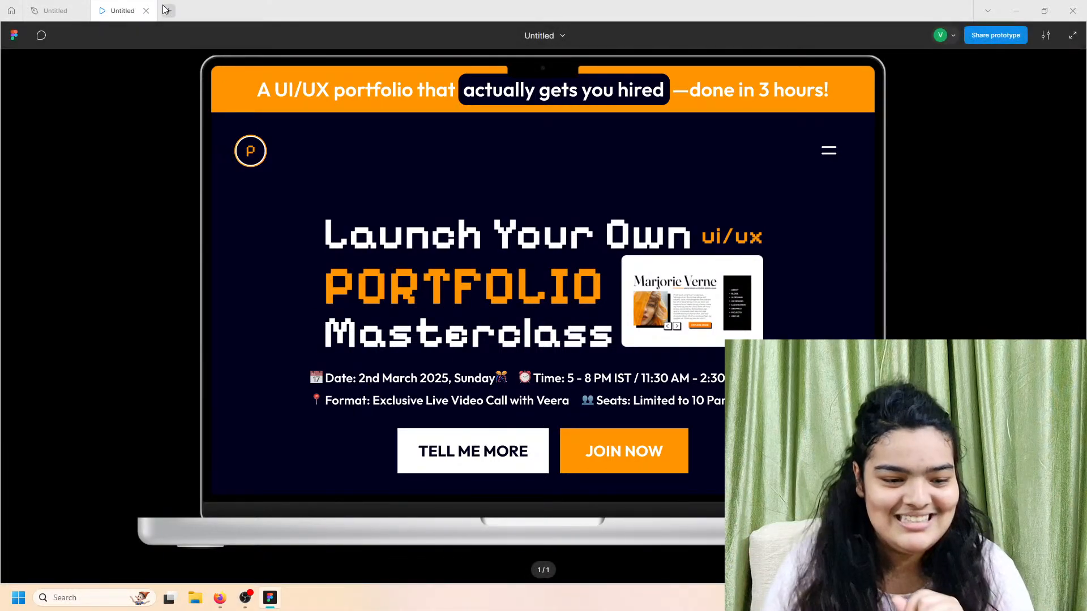
# Step: Dismiss the upgrade prompt and create a blank Design file from Home's Create new menu
pyautogui.scroll(-2, 321, 184)
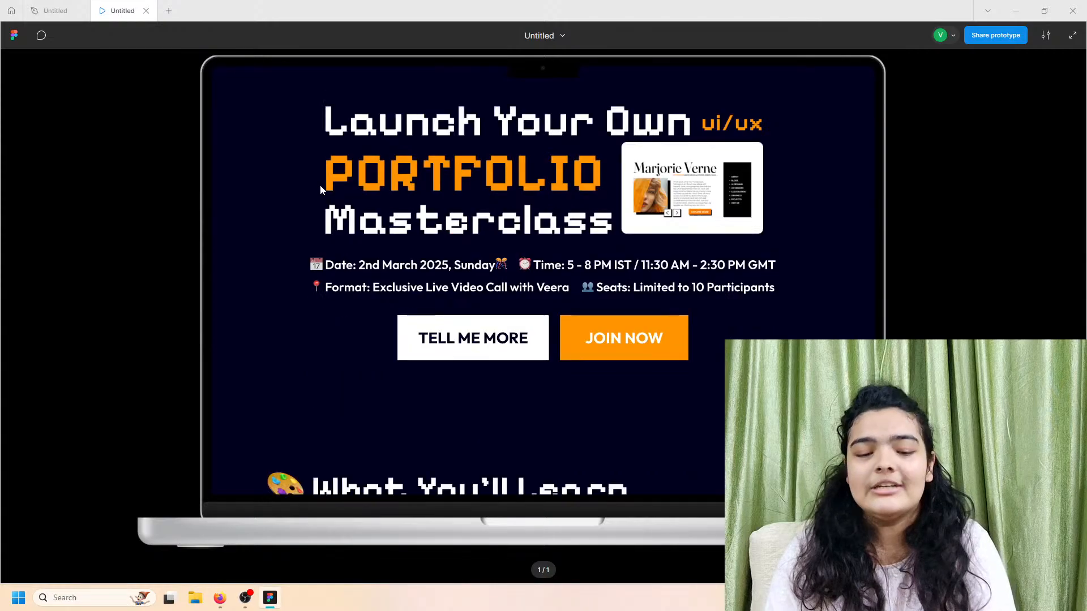
pyautogui.scroll(1, 321, 184)
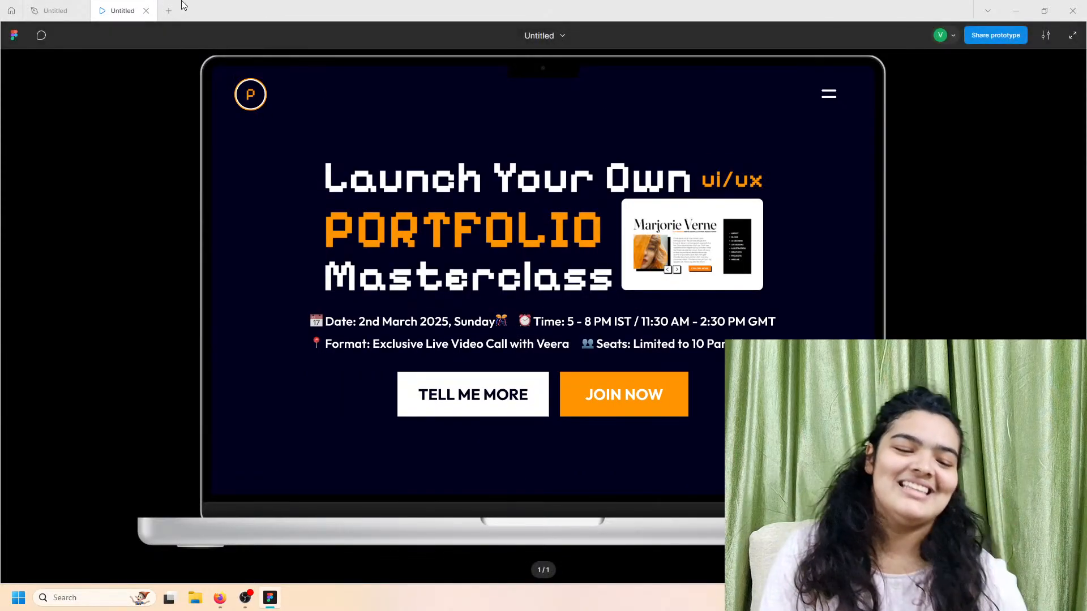
pyautogui.click(169, 9)
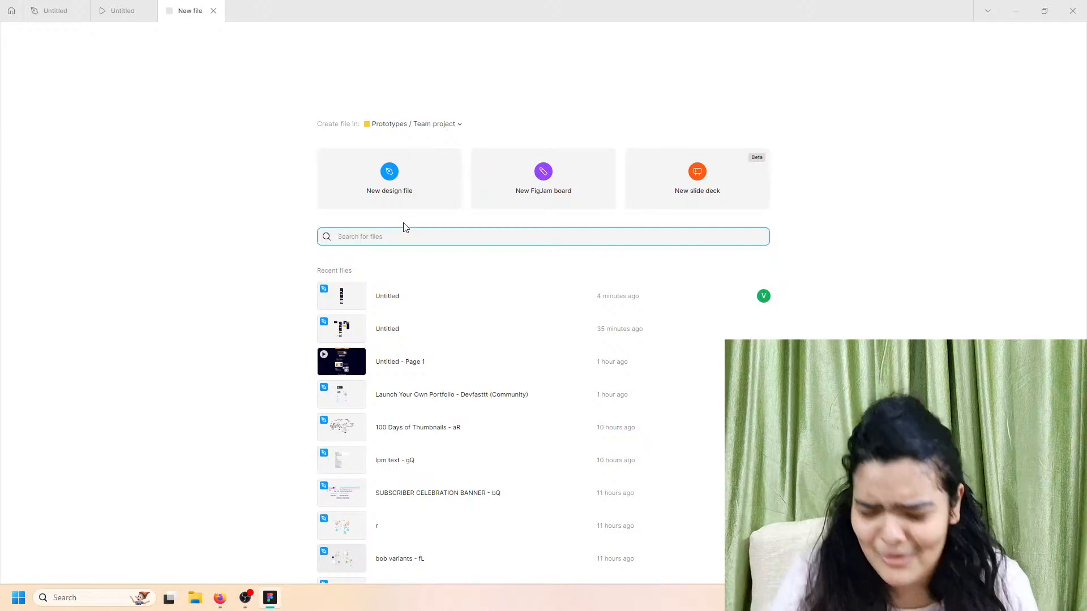
pyautogui.click(406, 199)
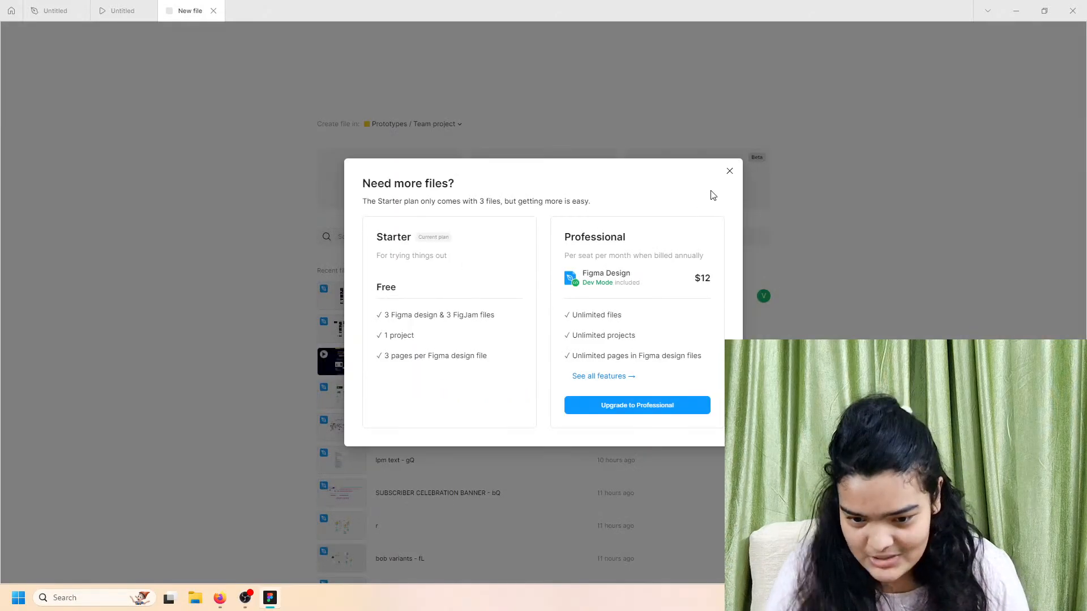
pyautogui.click(729, 170)
pyautogui.click(10, 10)
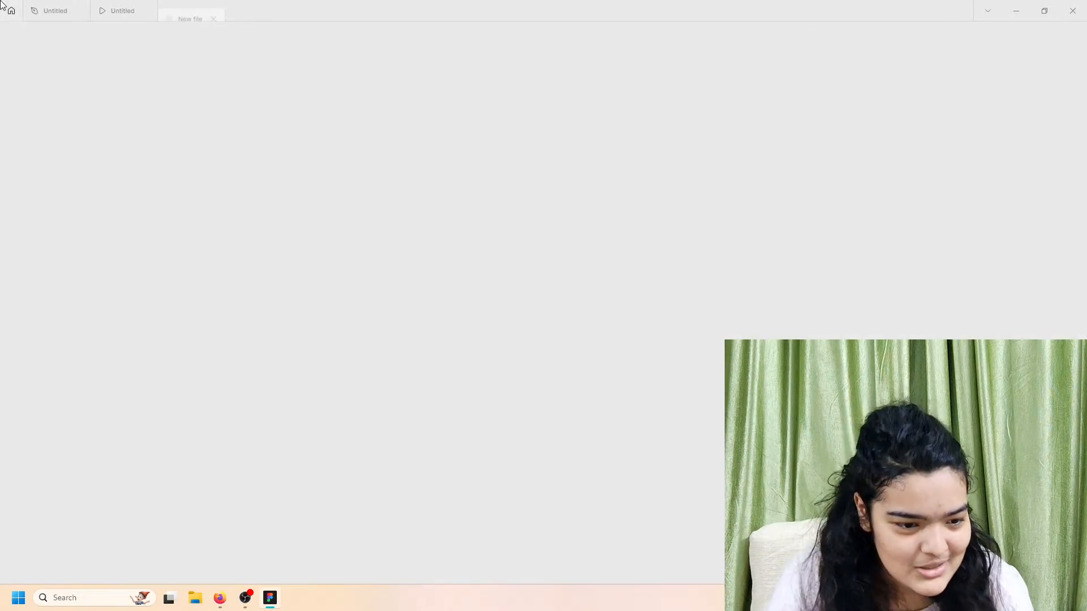
pyautogui.click(62, 114)
pyautogui.click(79, 113)
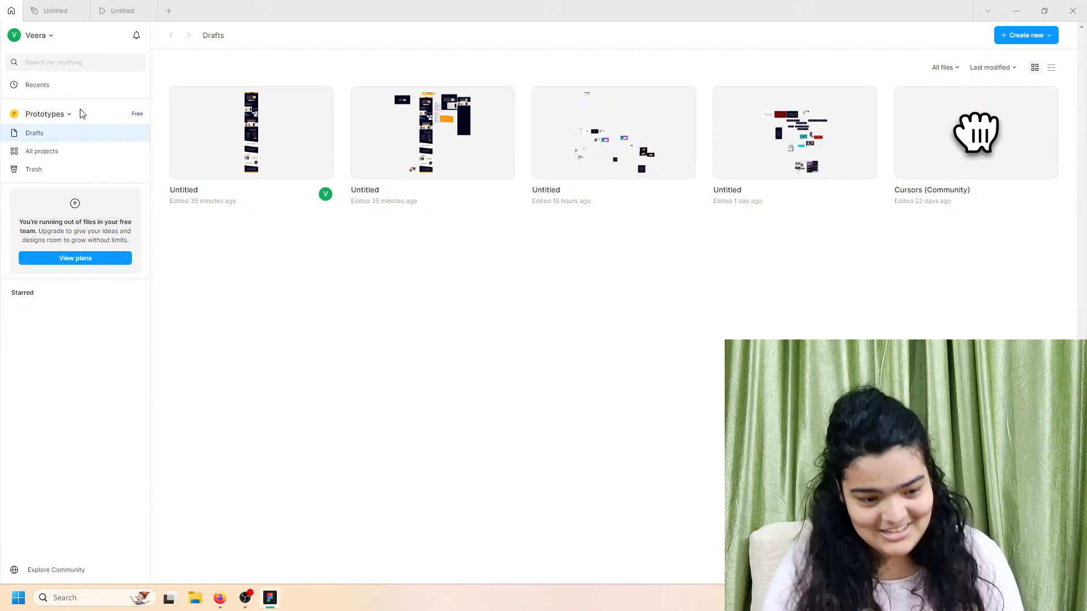
pyautogui.click(1002, 35)
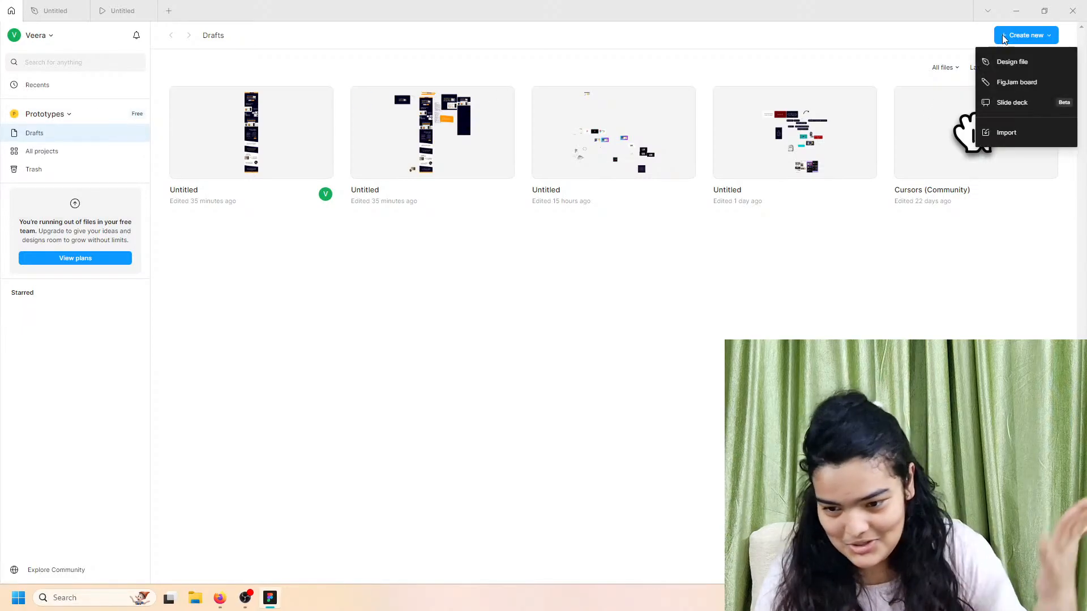
pyautogui.click(1000, 67)
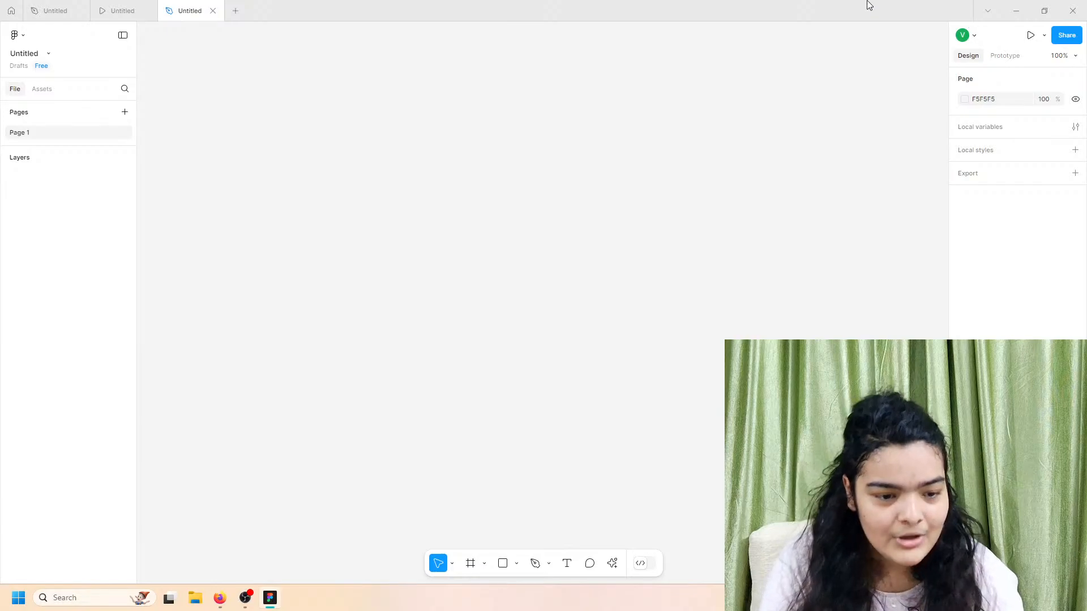
# Step: Add a MacBook Pro 16" frame (1728 × 1117) to the blank design file
pyautogui.click(152, 5)
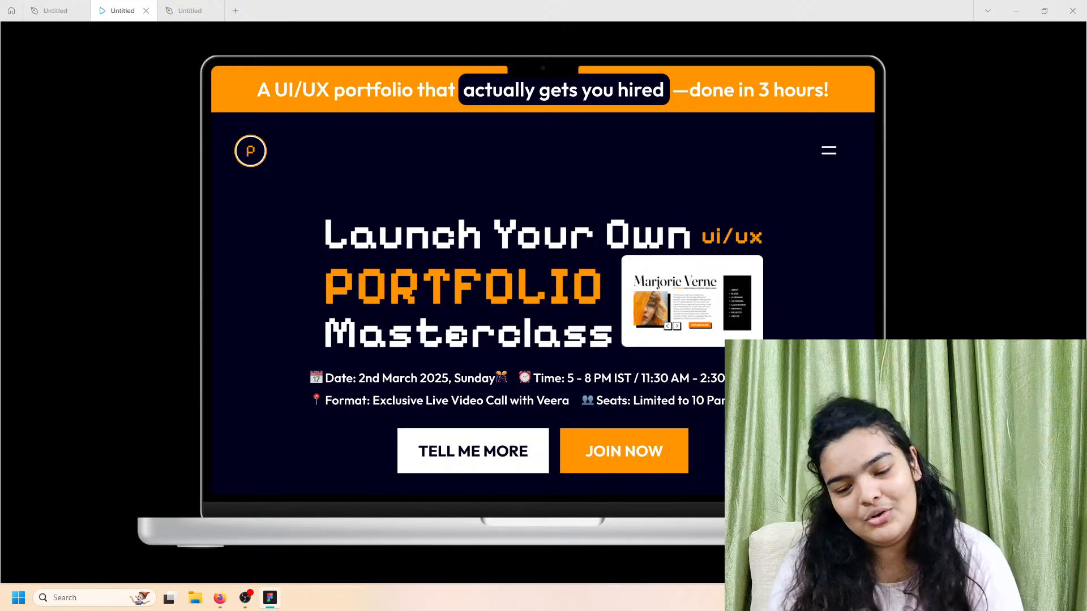
pyautogui.click(185, 10)
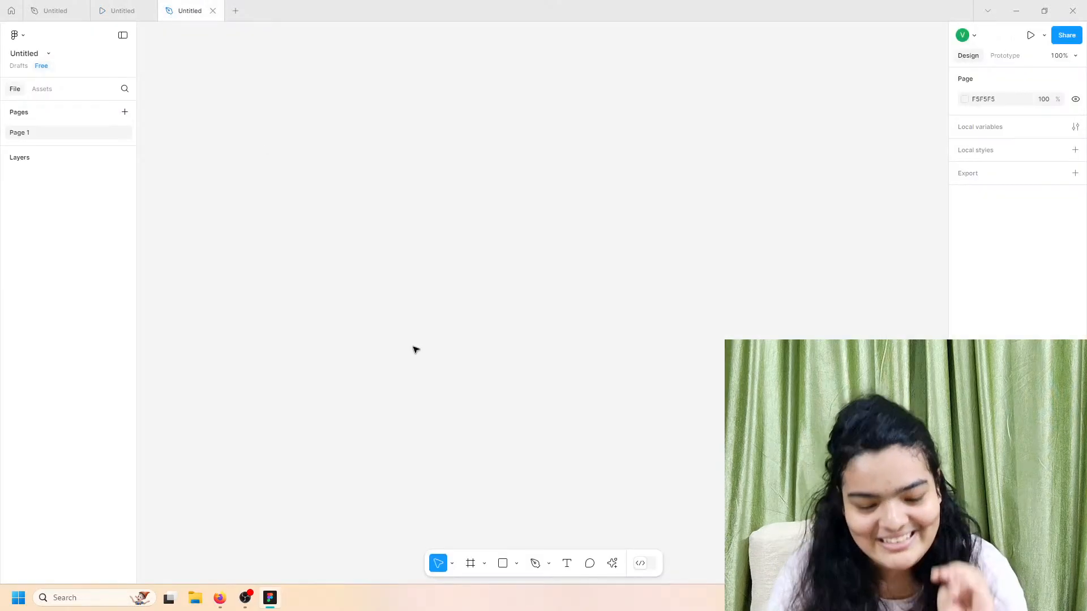
pyautogui.click(469, 562)
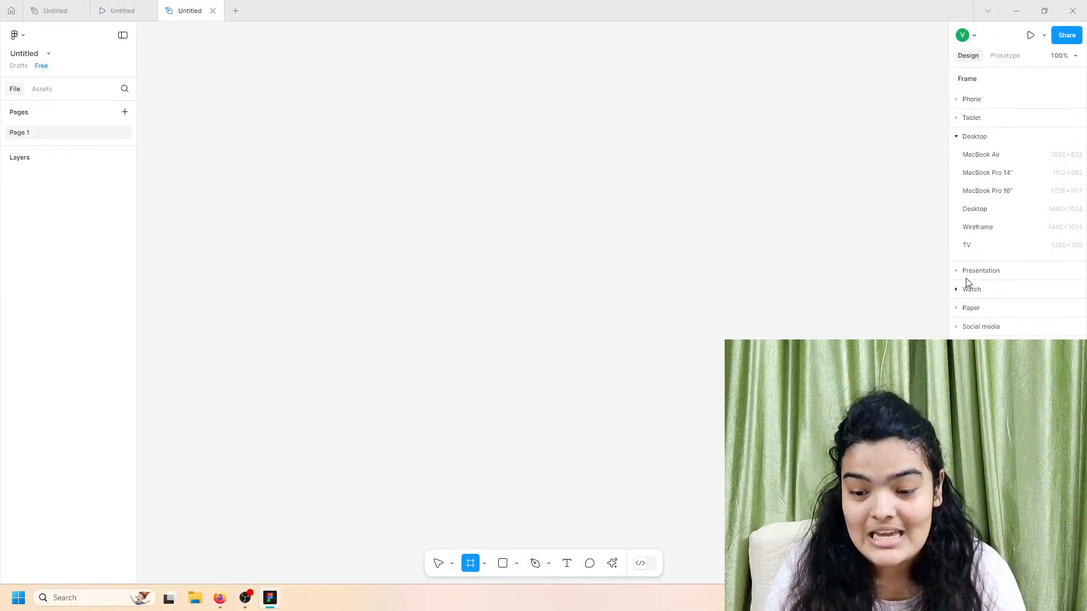
pyautogui.click(1001, 198)
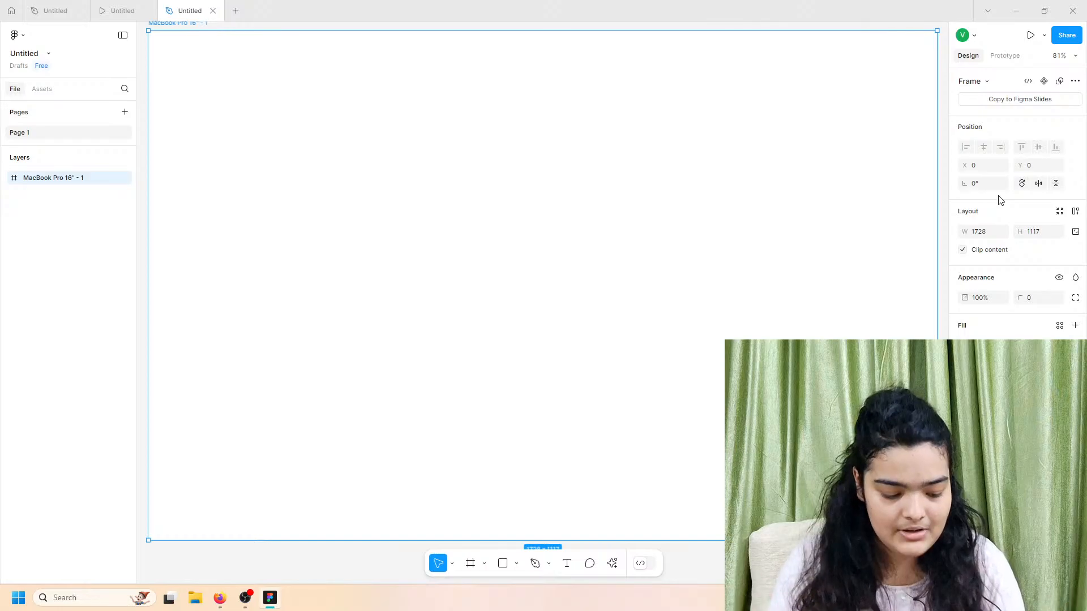
# Step: Review the finished landing page prototype and original design, then look over the empty frame
pyautogui.click(120, 10)
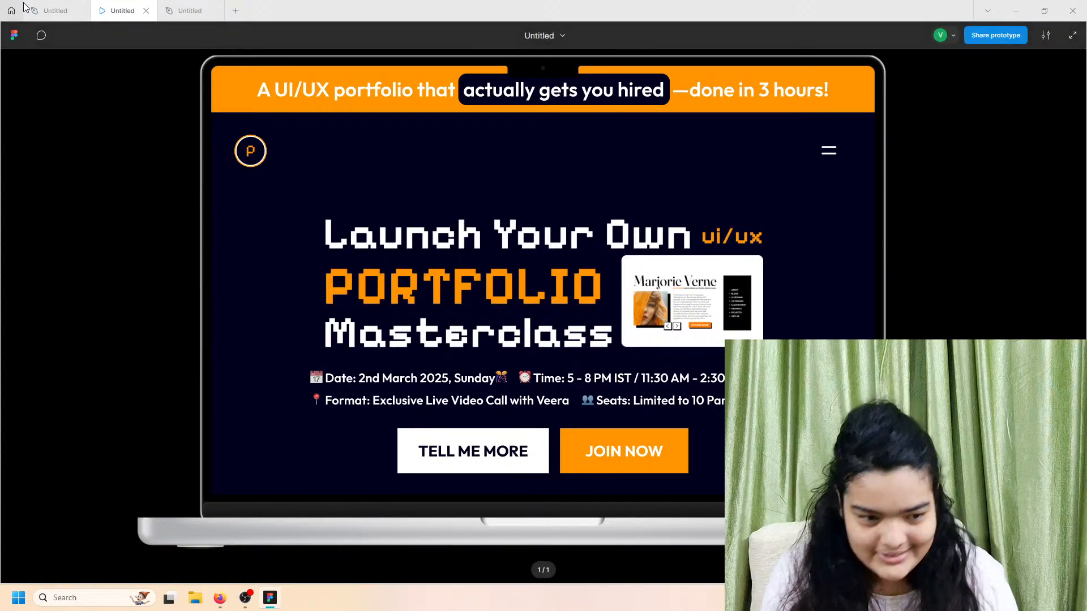
pyautogui.moveTo(46, 5)
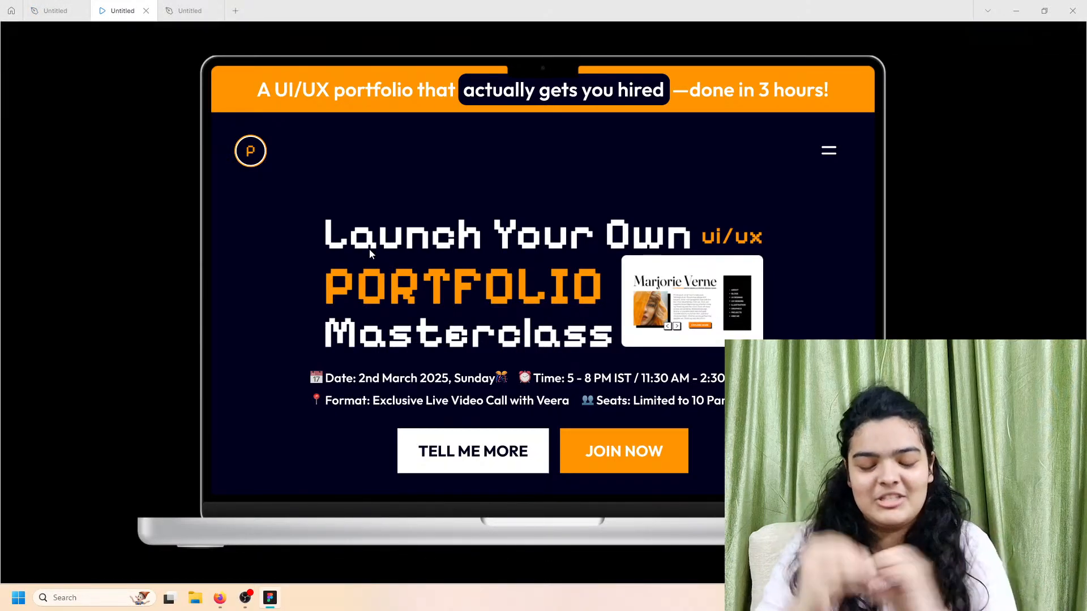
pyautogui.scroll(-3, 580, 337)
pyautogui.scroll(2, 580, 338)
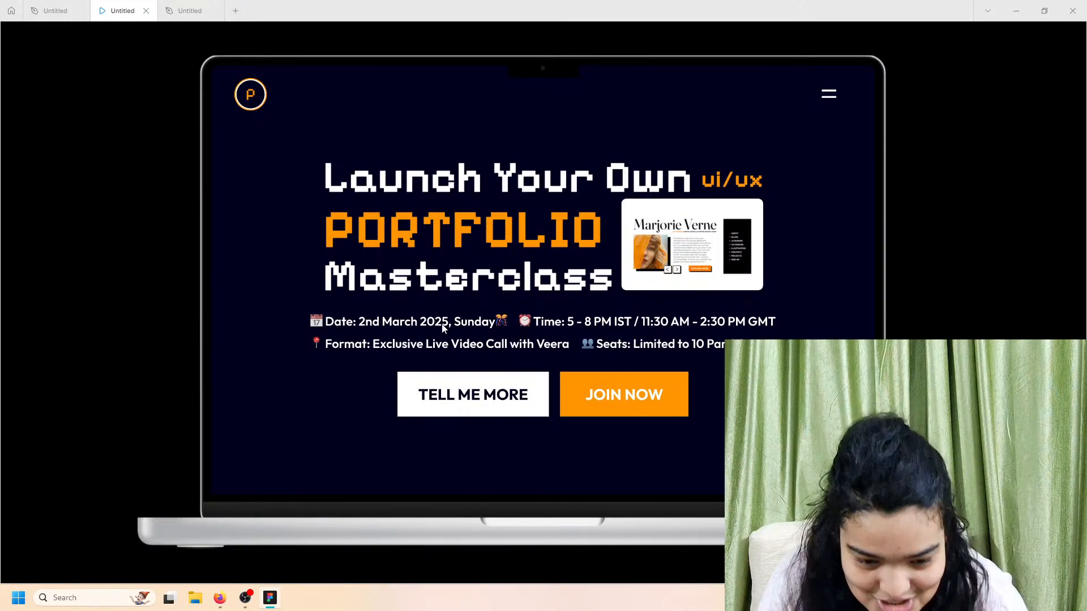
pyautogui.scroll(1, 444, 329)
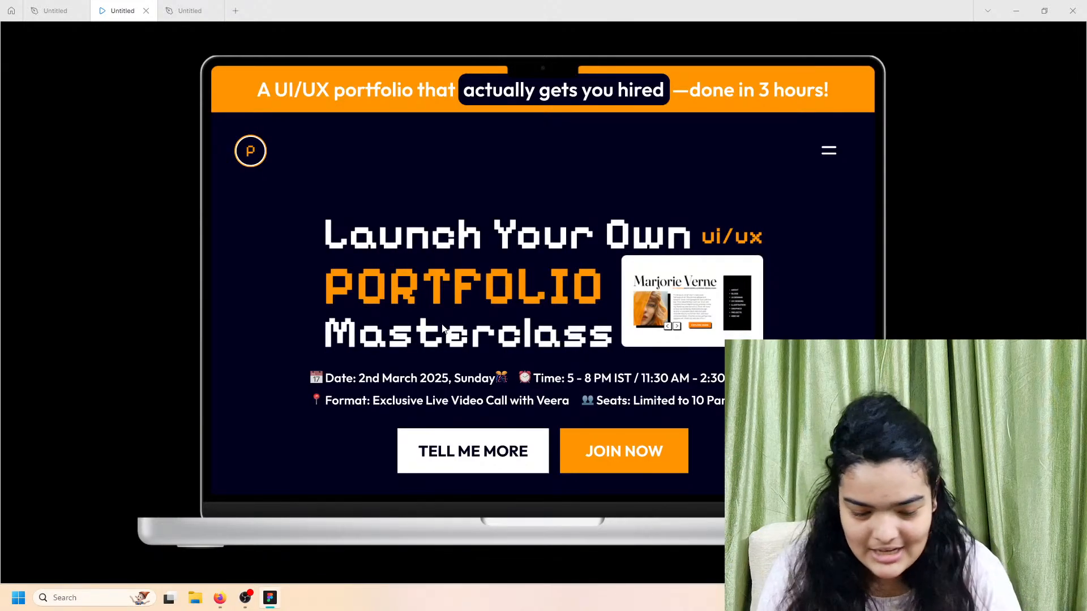
pyautogui.click(57, 10)
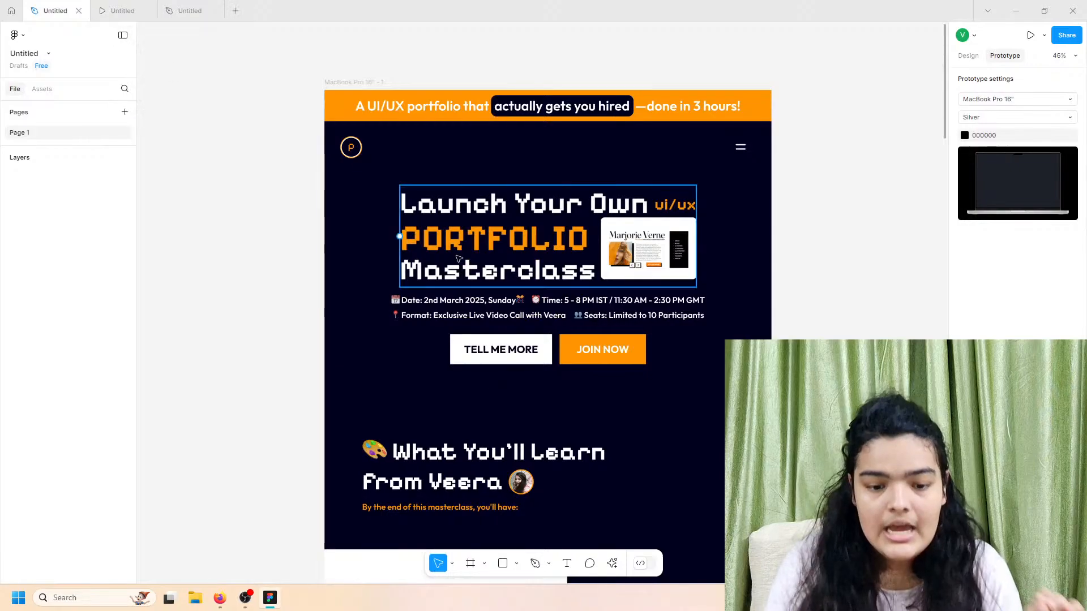
pyautogui.click(191, 9)
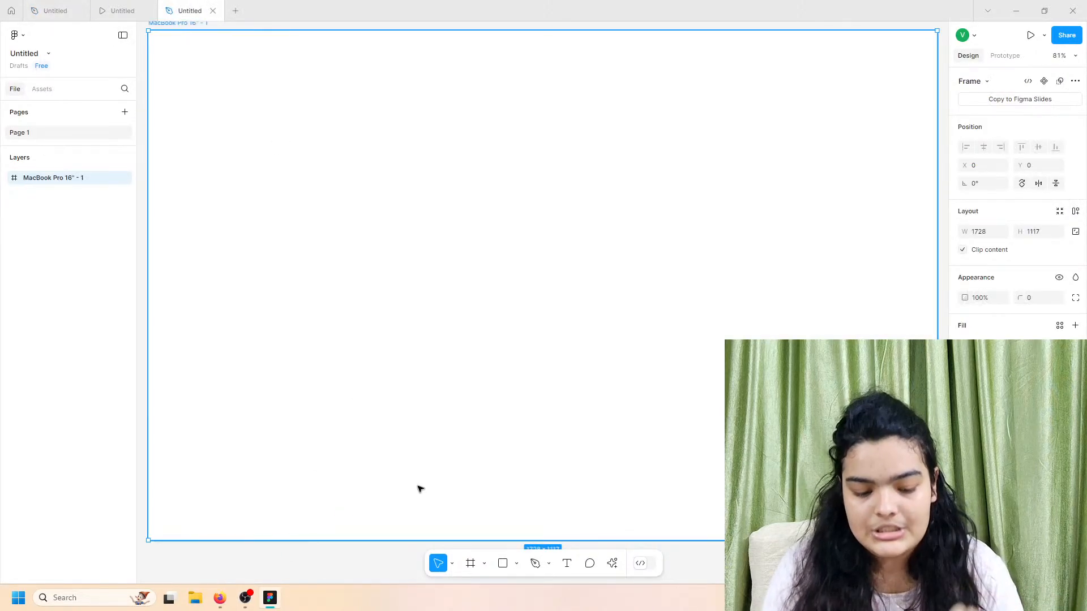
pyautogui.scroll(-5, 489, 458)
pyautogui.scroll(-1, 490, 458)
pyautogui.hscroll(-1, 490, 458)
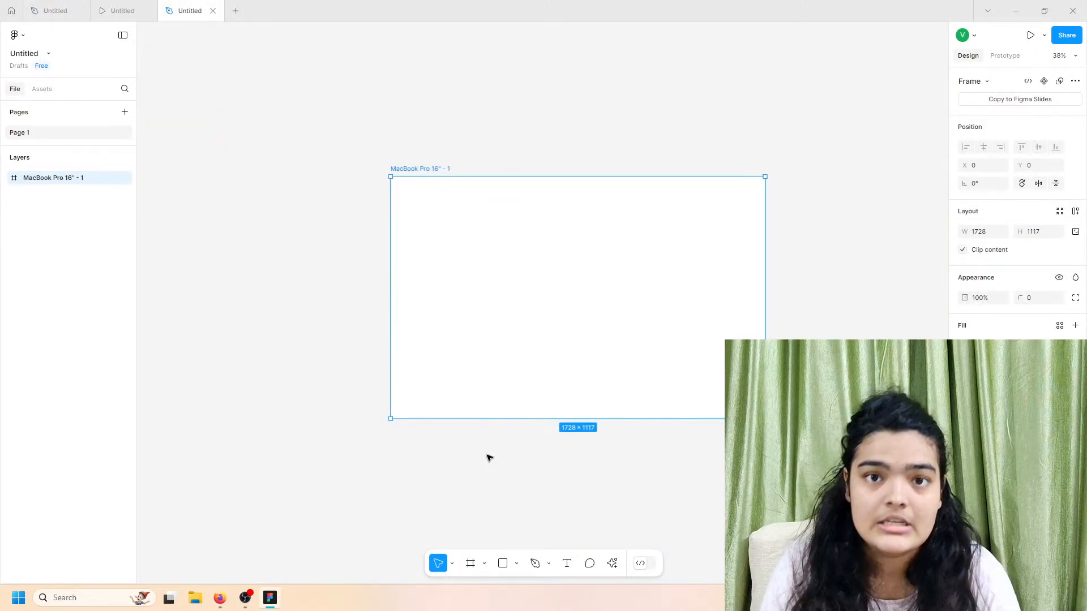
pyautogui.hscroll(1, 490, 458)
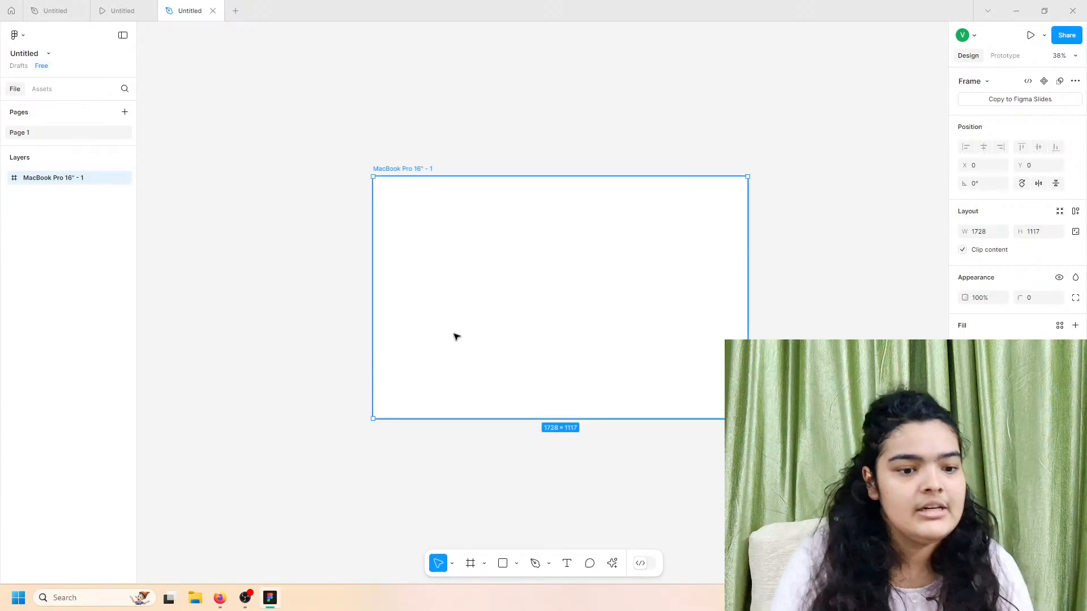
# Step: Scroll through the reference prototype again, then return to the new design file
pyautogui.click(149, 5)
pyautogui.scroll(-3, 430, 347)
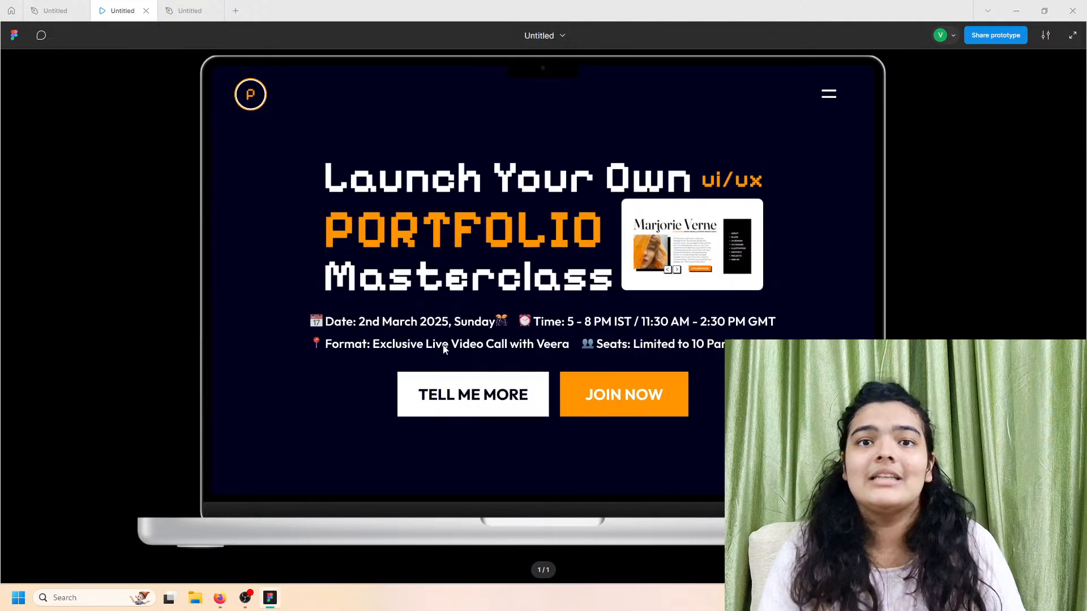
pyautogui.scroll(-5, 443, 349)
pyautogui.scroll(3, 444, 348)
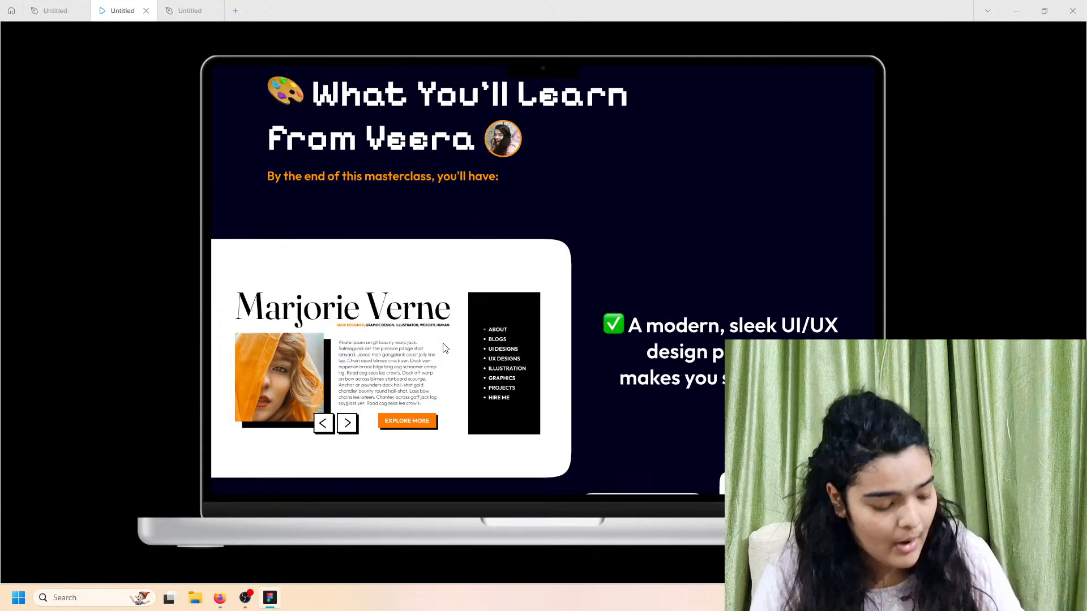
pyautogui.scroll(2, 444, 348)
pyautogui.scroll(-2, 445, 347)
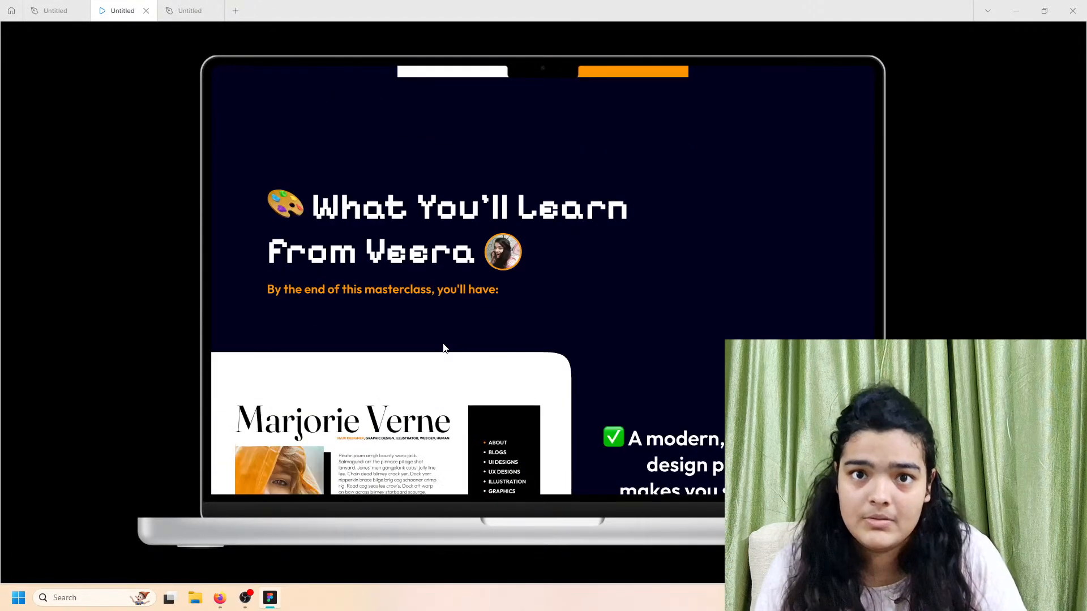
pyautogui.scroll(-1, 444, 348)
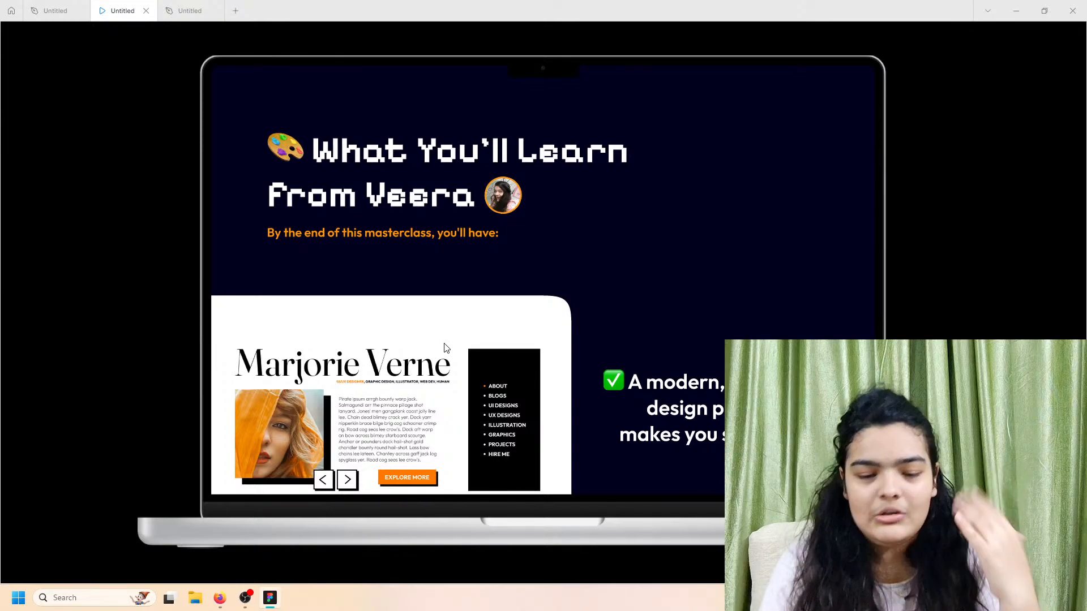
pyautogui.scroll(-3, 489, 389)
pyautogui.scroll(-1, 490, 395)
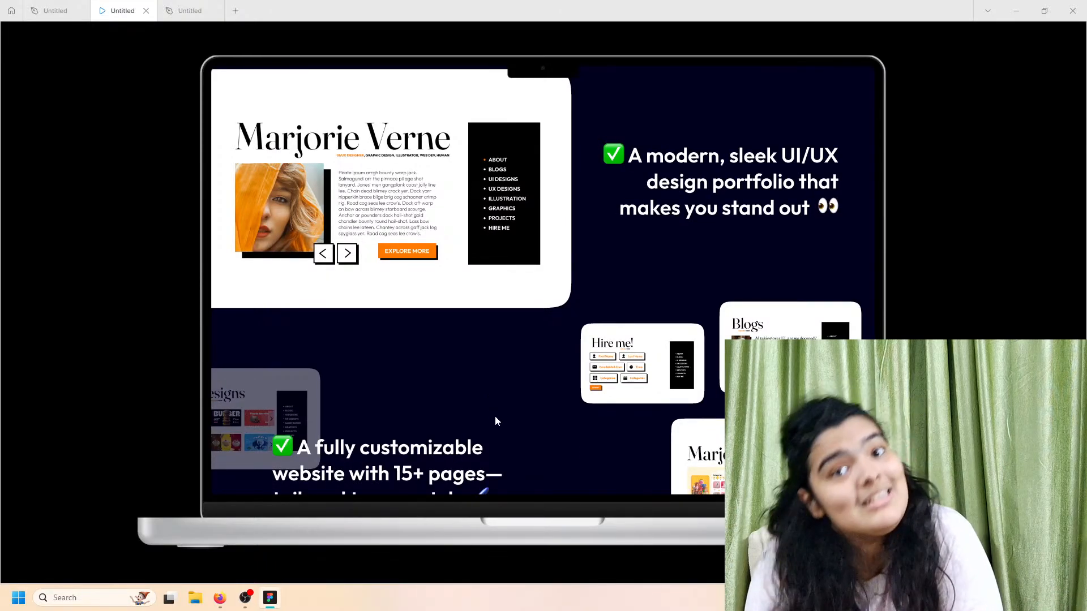
pyautogui.scroll(-1, 496, 418)
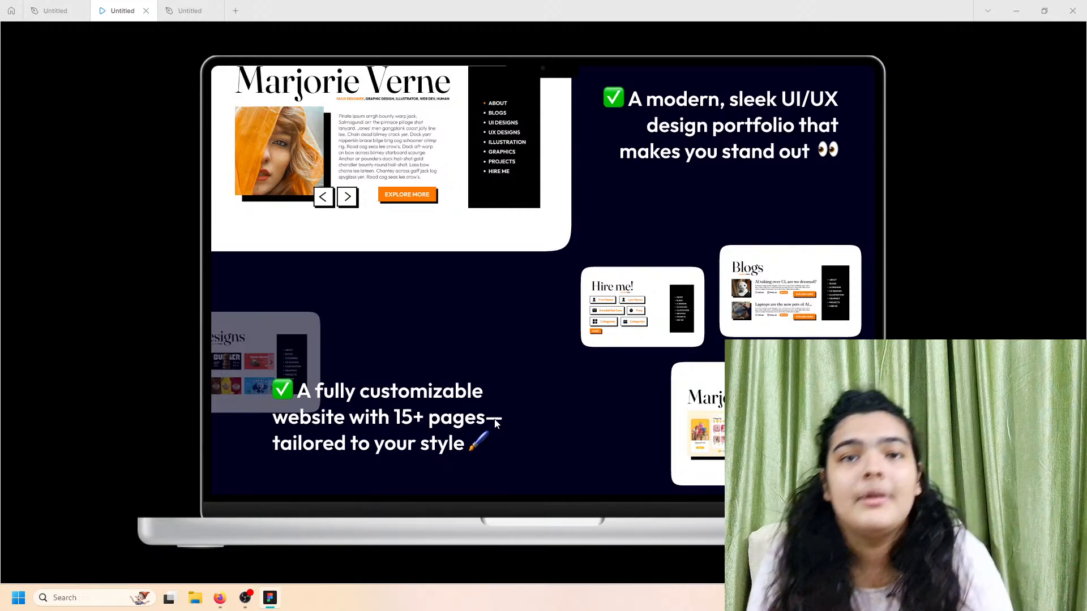
pyautogui.scroll(1, 496, 420)
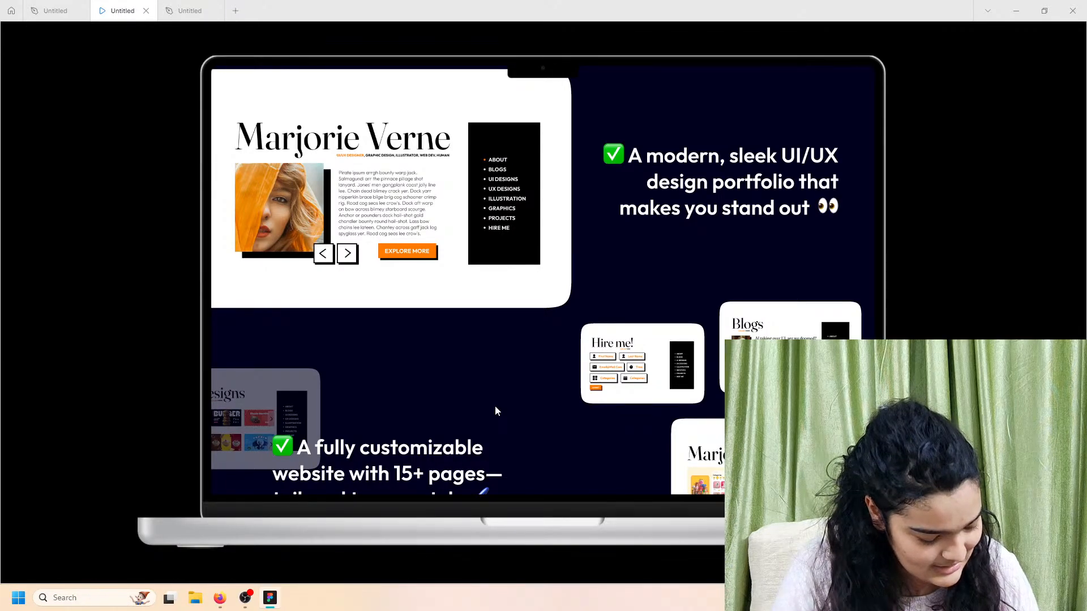
pyautogui.click(184, 10)
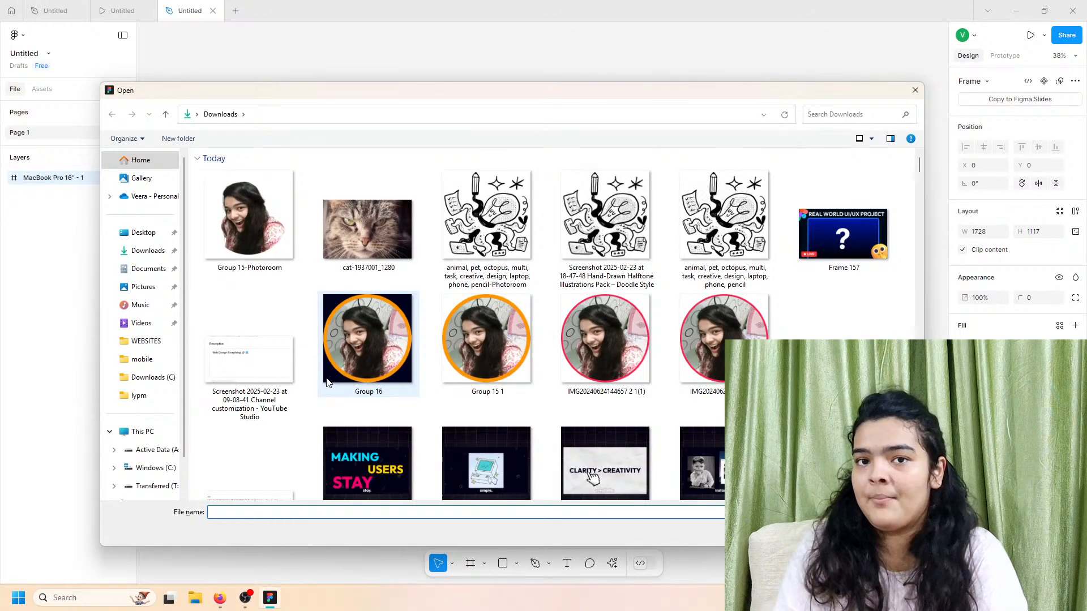
# Step: Import Frames 114–116 from the lypm folder and place all three screenshots on the canvas
pyautogui.click(144, 402)
pyautogui.click(288, 182)
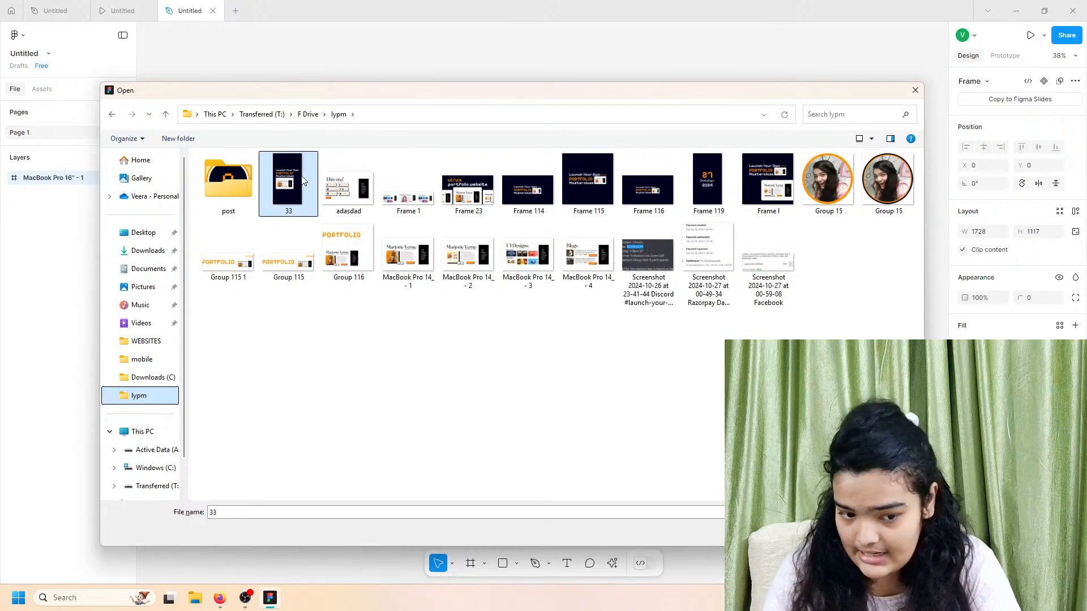
pyautogui.click(649, 202)
pyautogui.click(532, 202)
pyautogui.keyDown('shift'); pyautogui.click(646, 205); pyautogui.keyUp('shift')
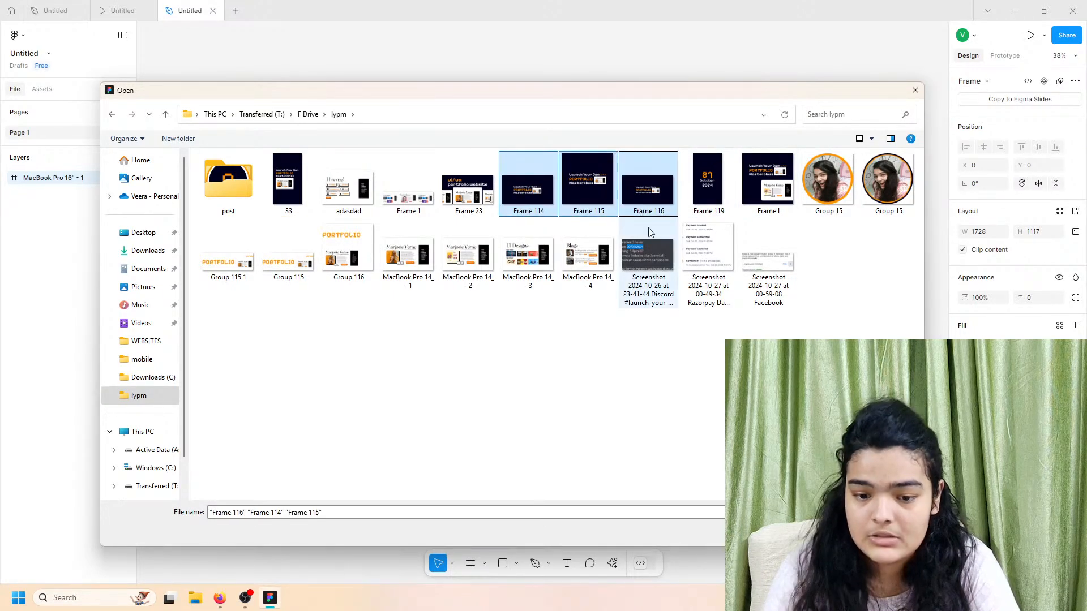
pyautogui.press('Return')
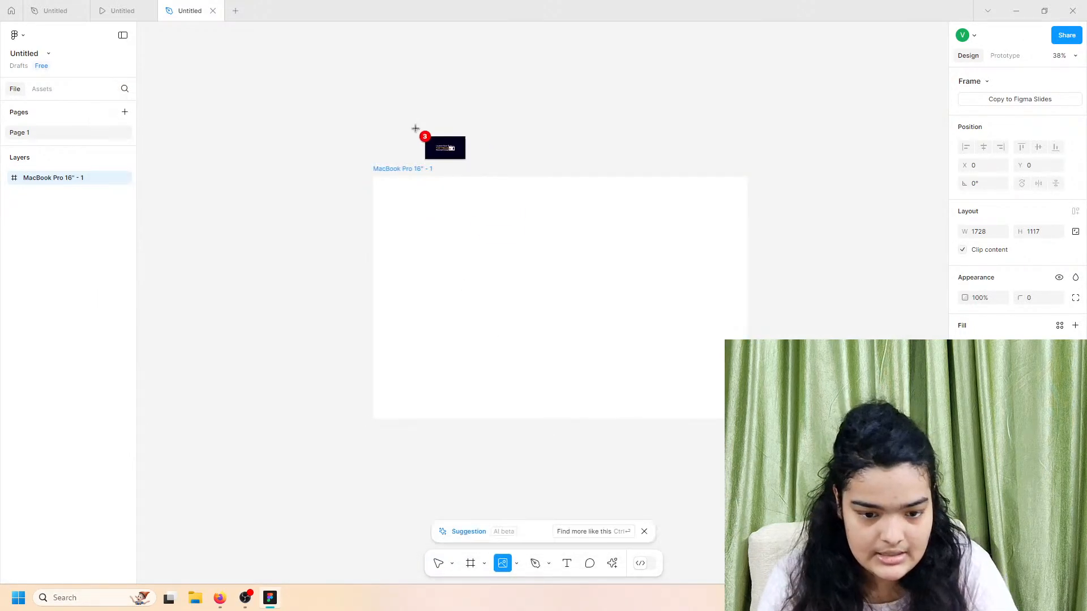
pyautogui.click(346, 94)
pyautogui.click(693, 104)
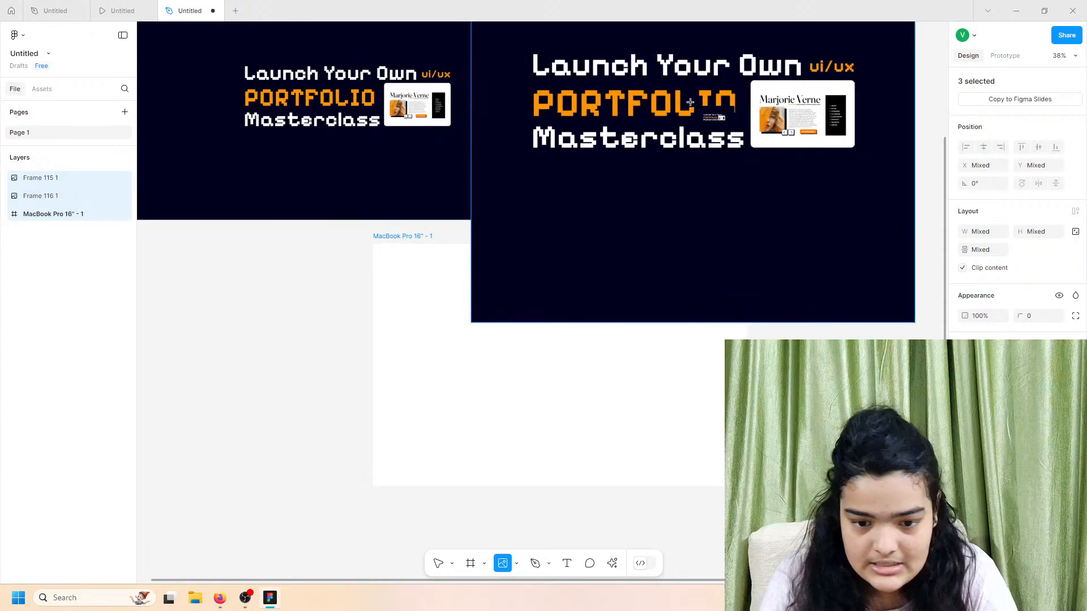
pyautogui.scroll(-4, 688, 105)
pyautogui.click(341, 122)
# Step: Move the MacBook frame beside Frame 114 1, delete Frame 116 1, and reposition Frame 114 1
pyautogui.click(583, 202)
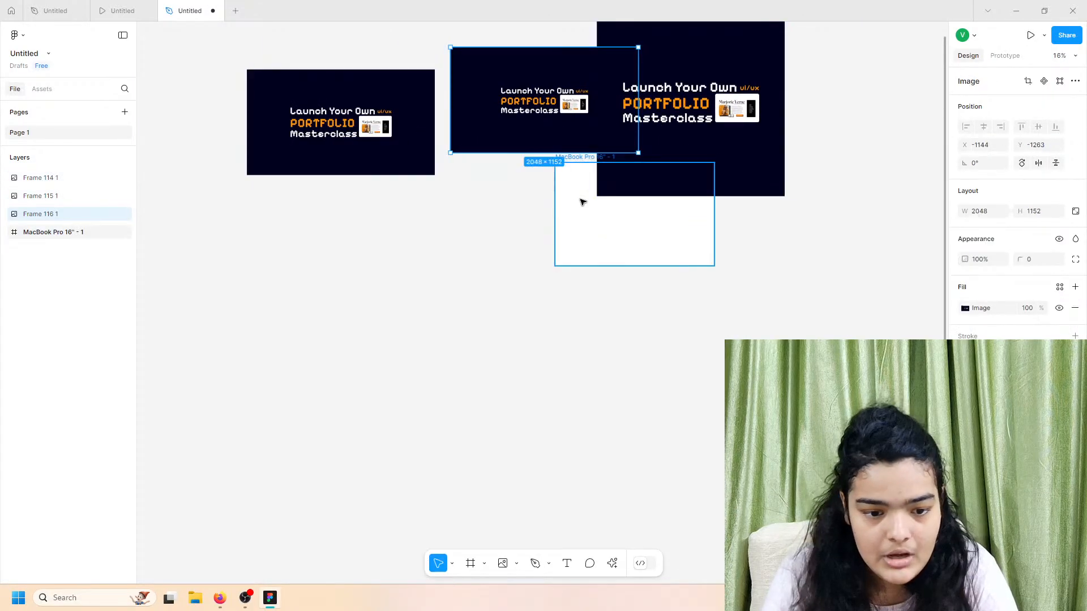
pyautogui.moveTo(647, 243); pyautogui.dragTo(549, 232)
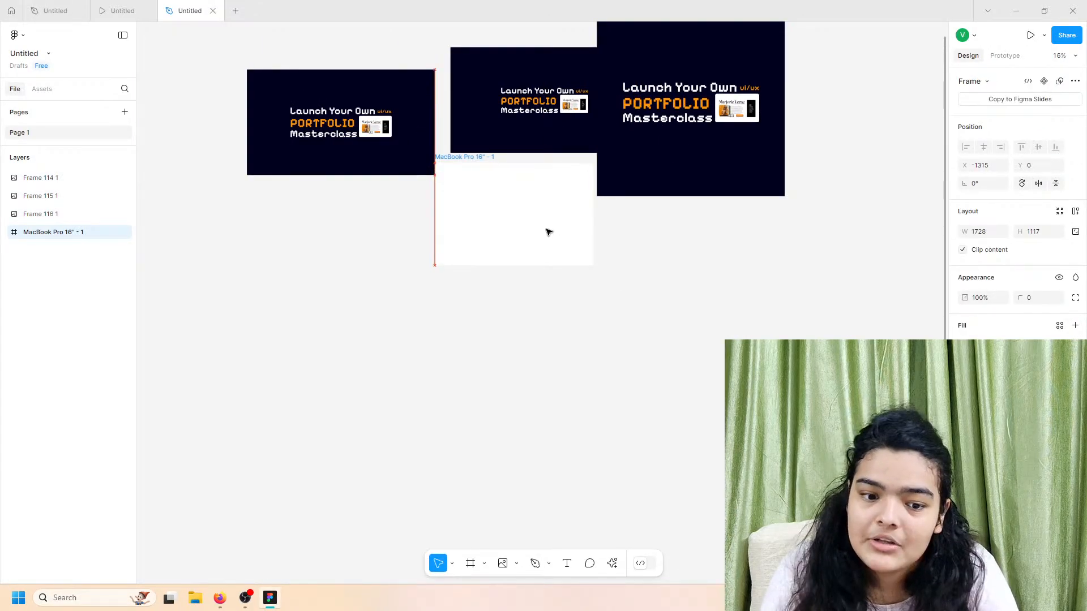
pyautogui.scroll(3, 345, 141)
pyautogui.scroll(2, 345, 141)
pyautogui.moveTo(666, 201); pyautogui.dragTo(322, 77)
pyautogui.press('Delete')
pyautogui.moveTo(456, 351); pyautogui.dragTo(720, 285)
pyautogui.scroll(5, 722, 286)
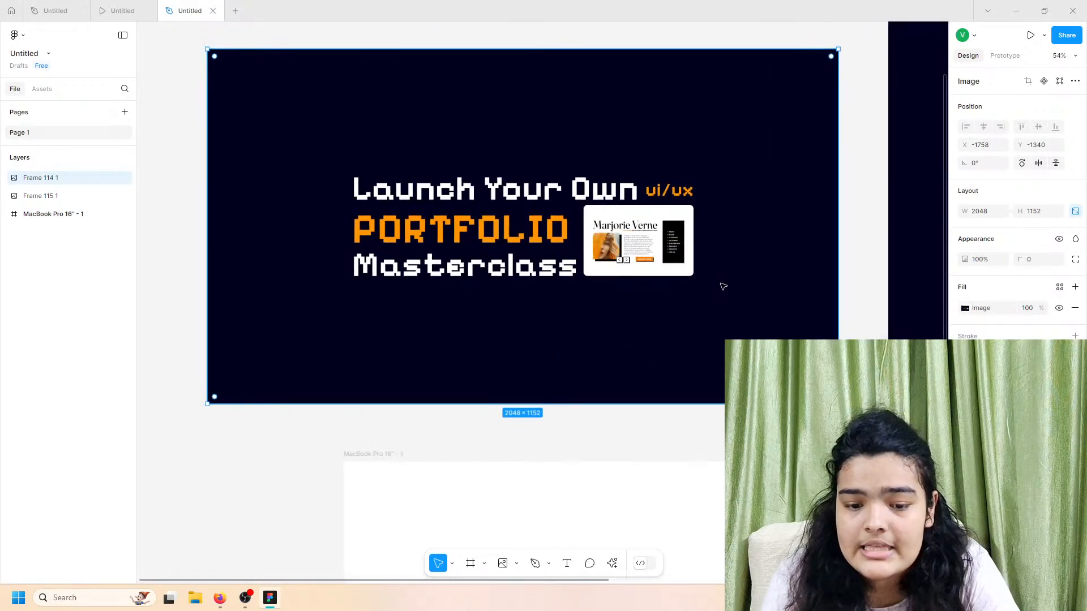
pyautogui.scroll(1, 723, 286)
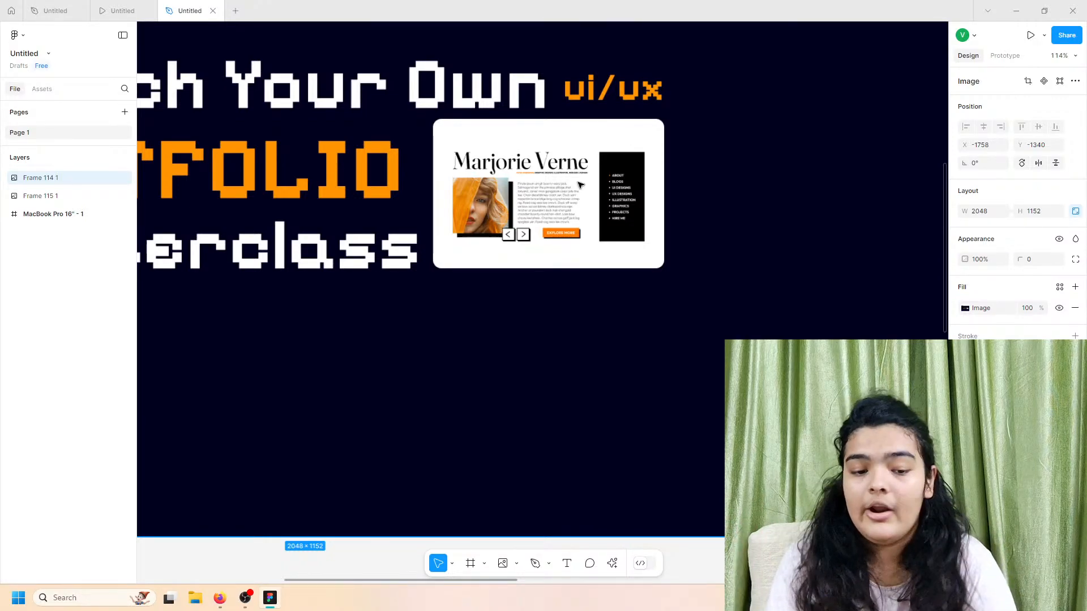
pyautogui.hscroll(-4, 581, 185)
pyautogui.scroll(1, 591, 192)
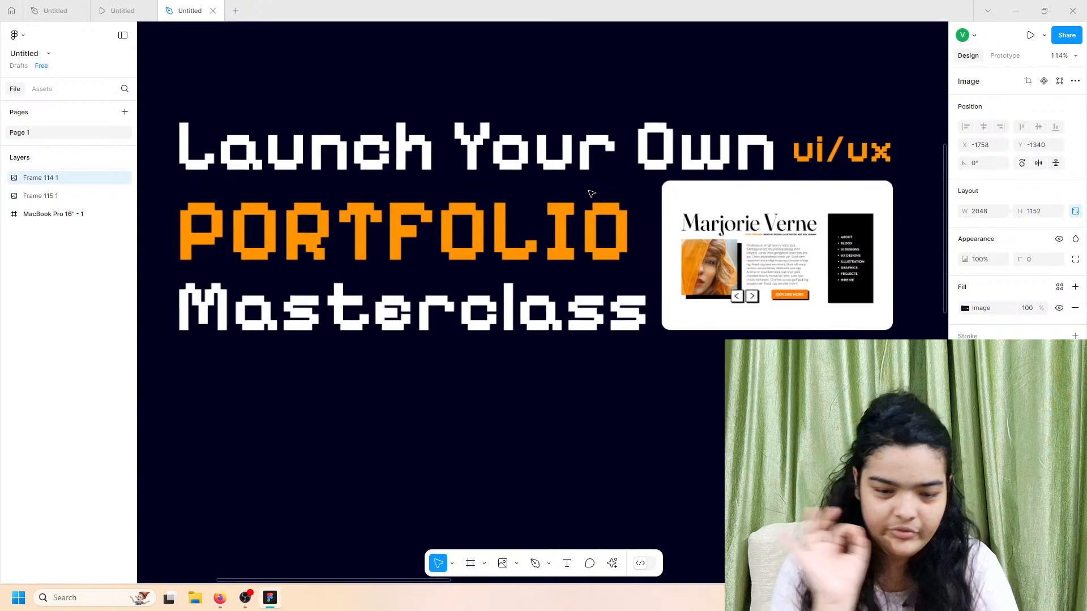
pyautogui.scroll(1, 591, 194)
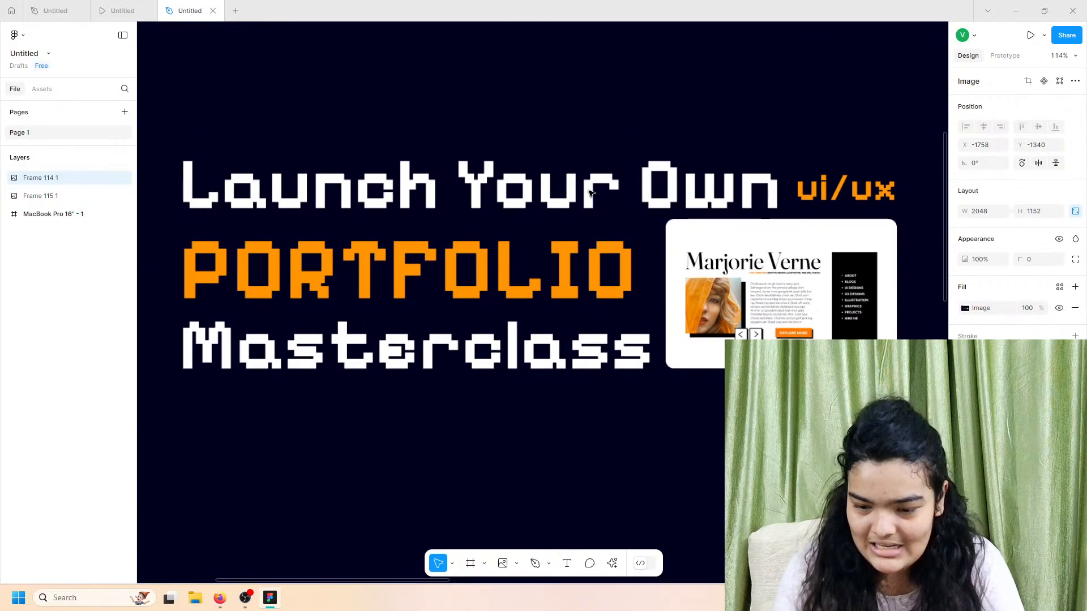
# Step: Add a 'font' text layer set in Pixelify Sans at size 128
pyautogui.click(567, 564)
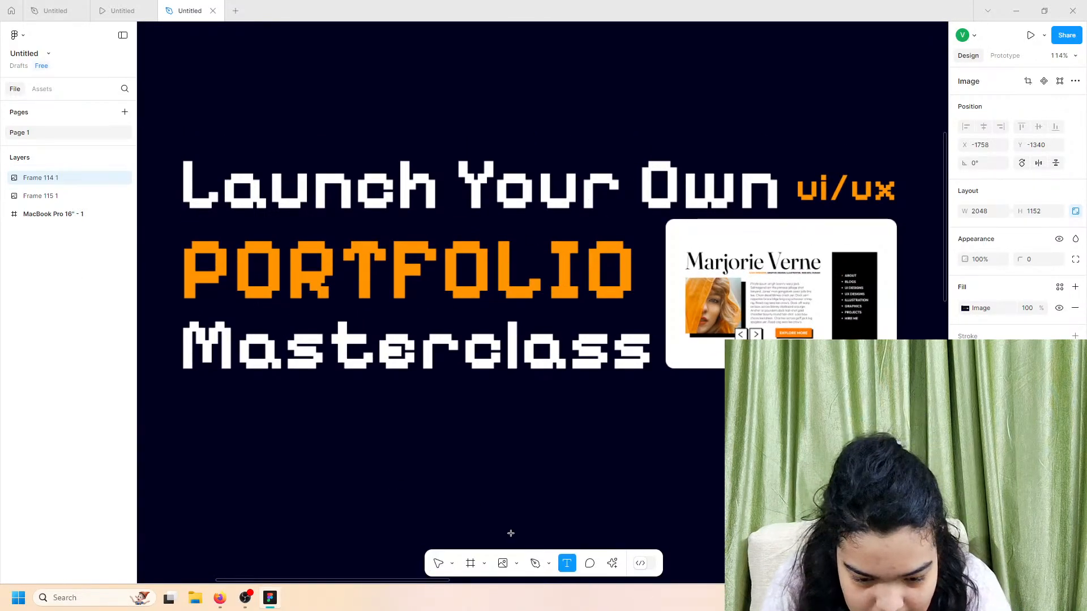
pyautogui.click(478, 505)
pyautogui.write('pi')
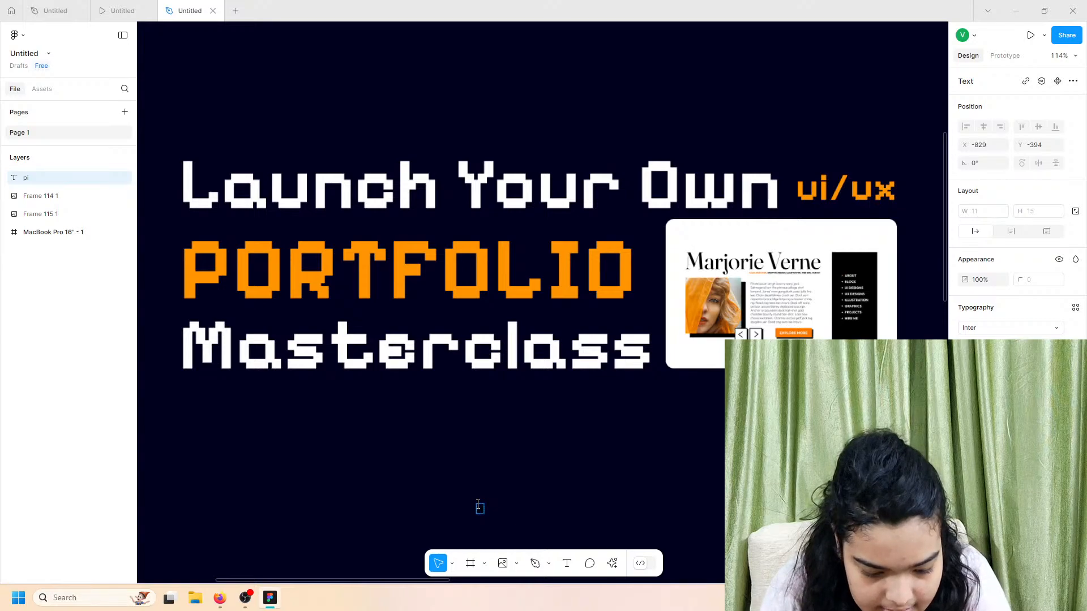
pyautogui.write('font')
pyautogui.press('Escape')
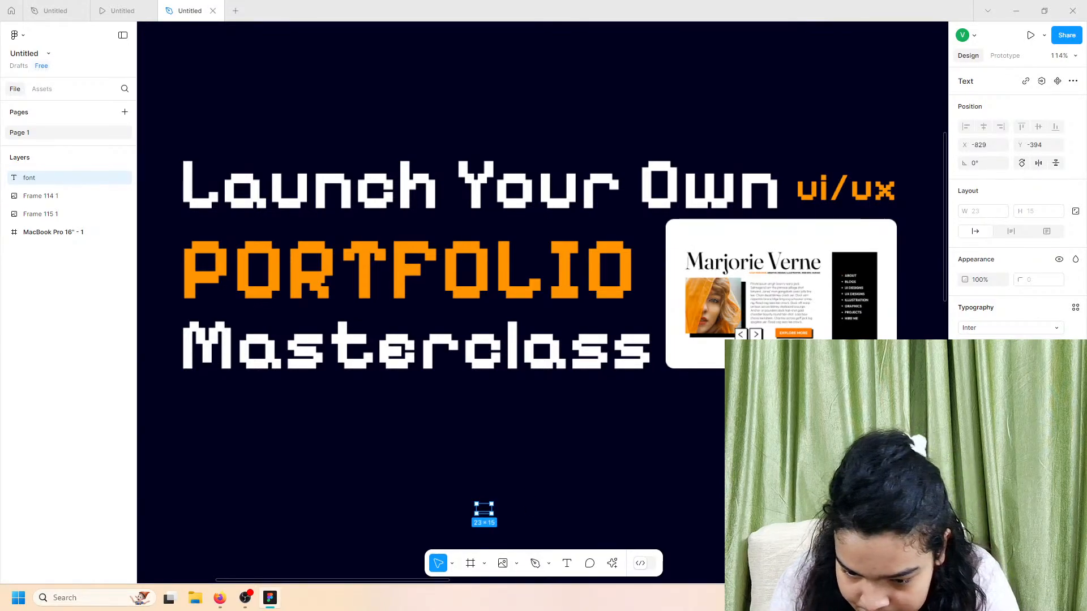
pyautogui.click(1044, 330)
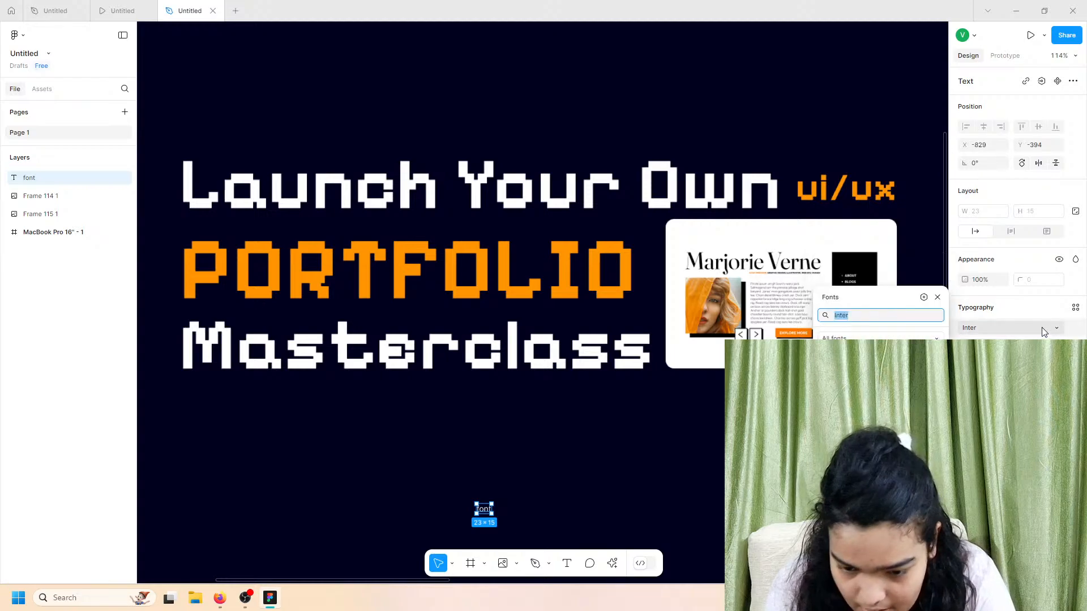
pyautogui.write('pixel')
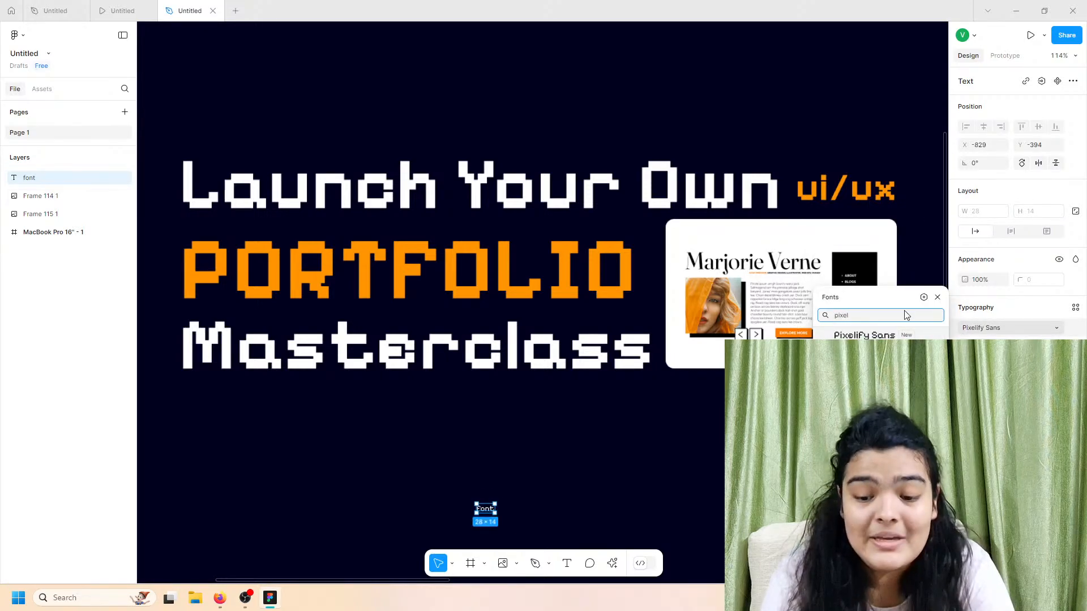
pyautogui.press('Return')
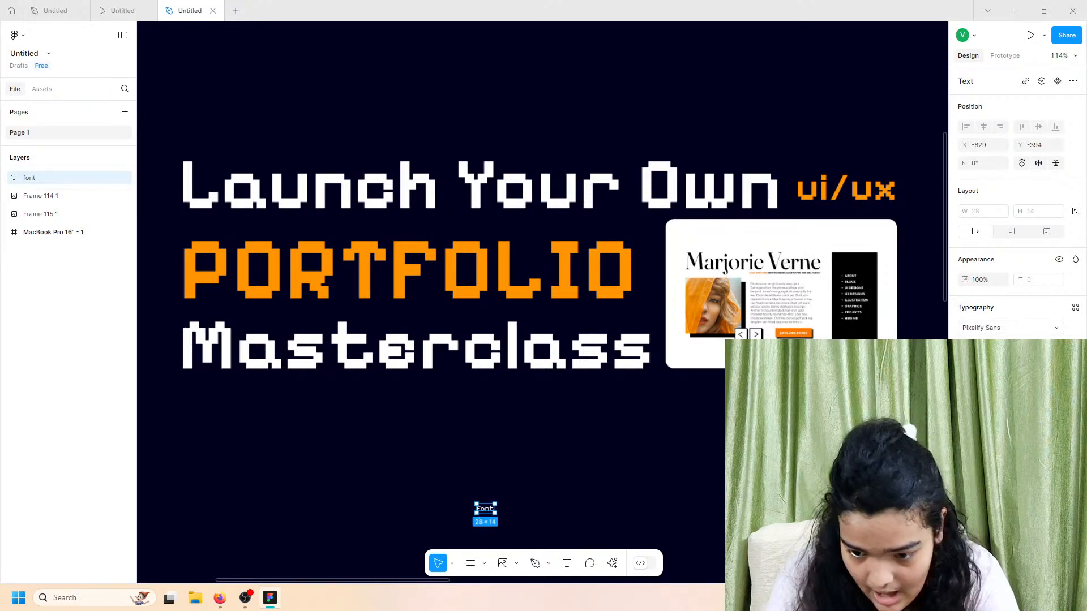
pyautogui.click(1056, 346)
pyautogui.click(1041, 521)
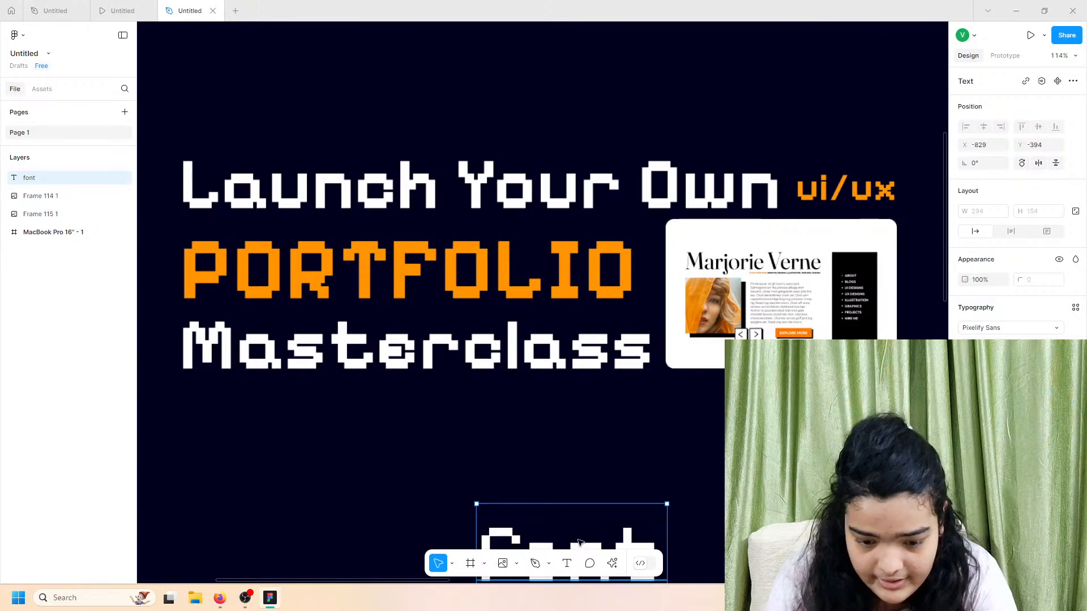
# Step: Rearrange the banner and Font text so the text sits below Frame 114 1
pyautogui.moveTo(579, 542); pyautogui.dragTo(343, 450)
pyautogui.doubleClick(343, 451)
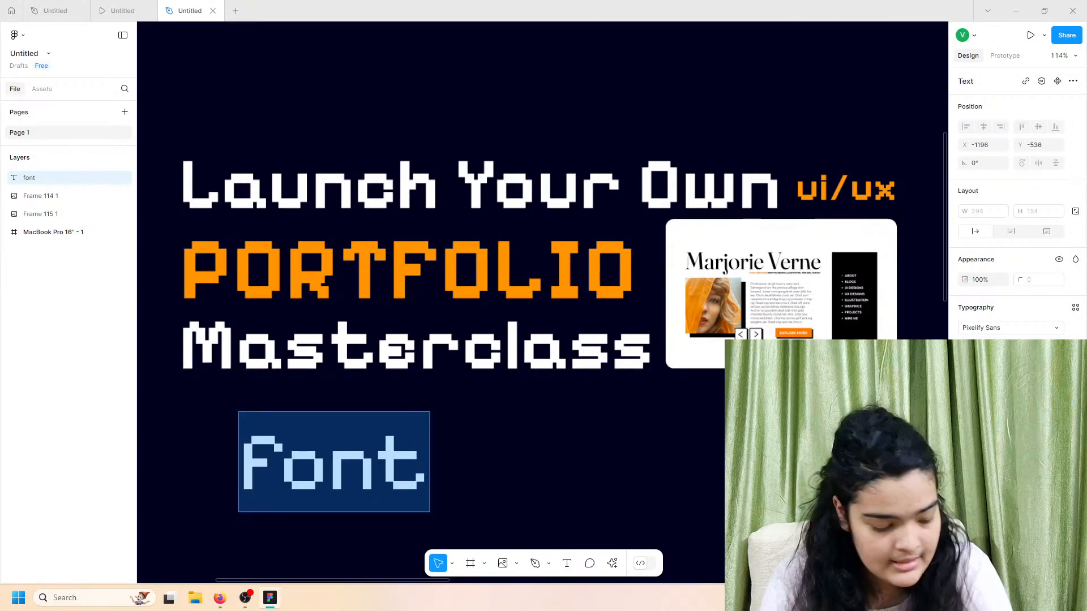
pyautogui.press('Escape')
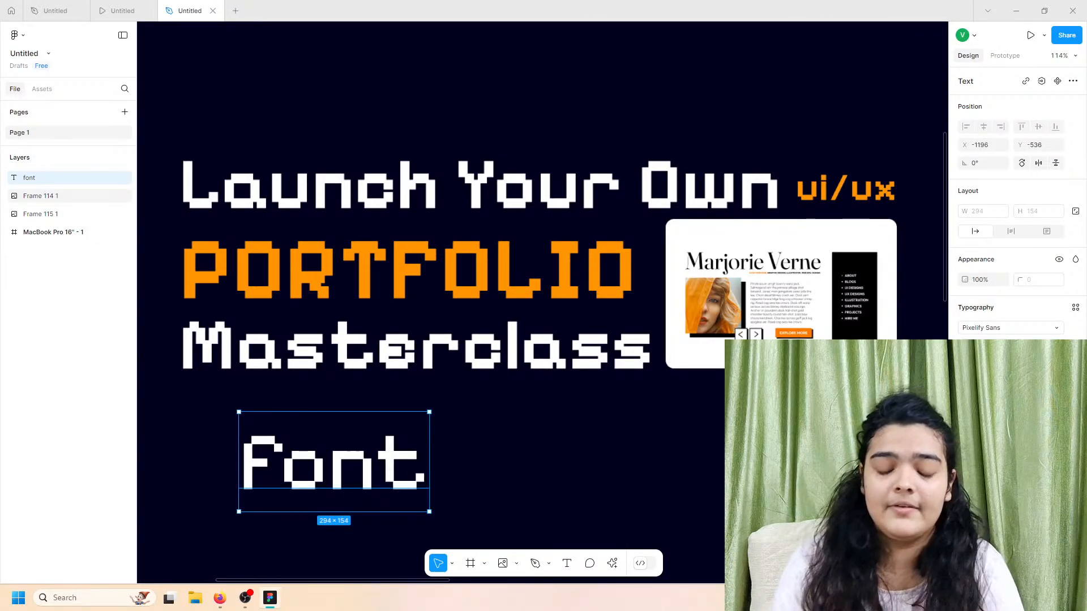
pyautogui.scroll(-3, 760, 468)
pyautogui.scroll(-2, 759, 467)
pyautogui.hscroll(2, 759, 467)
pyautogui.scroll(-3, 759, 467)
pyautogui.moveTo(708, 446); pyautogui.dragTo(417, 478)
pyautogui.click(553, 412)
pyautogui.hscroll(2, 659, 272)
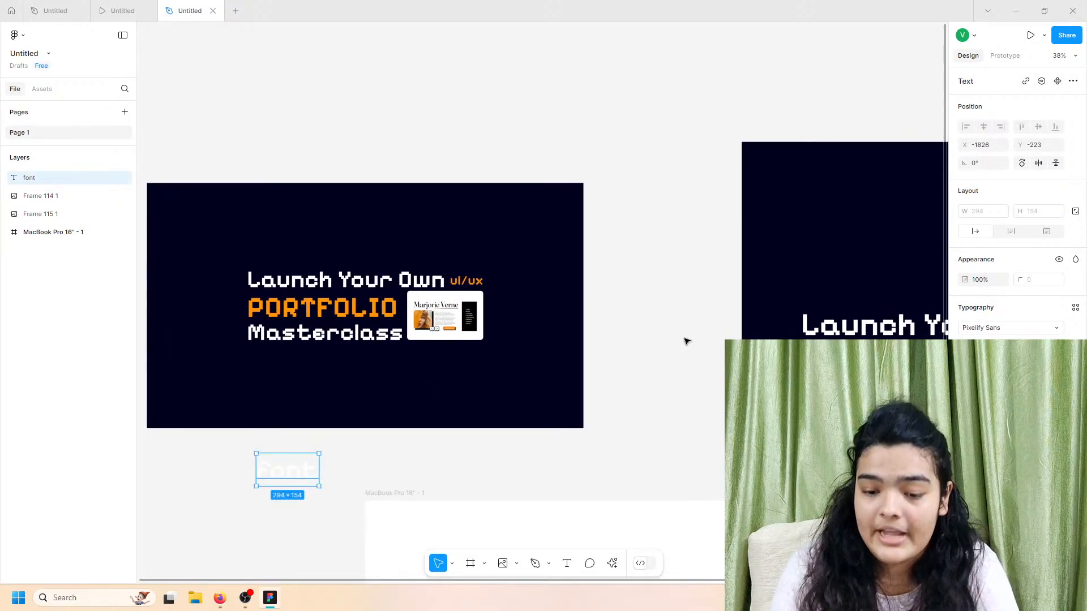
pyautogui.moveTo(450, 335); pyautogui.dragTo(560, 350)
pyautogui.scroll(-1, 563, 350)
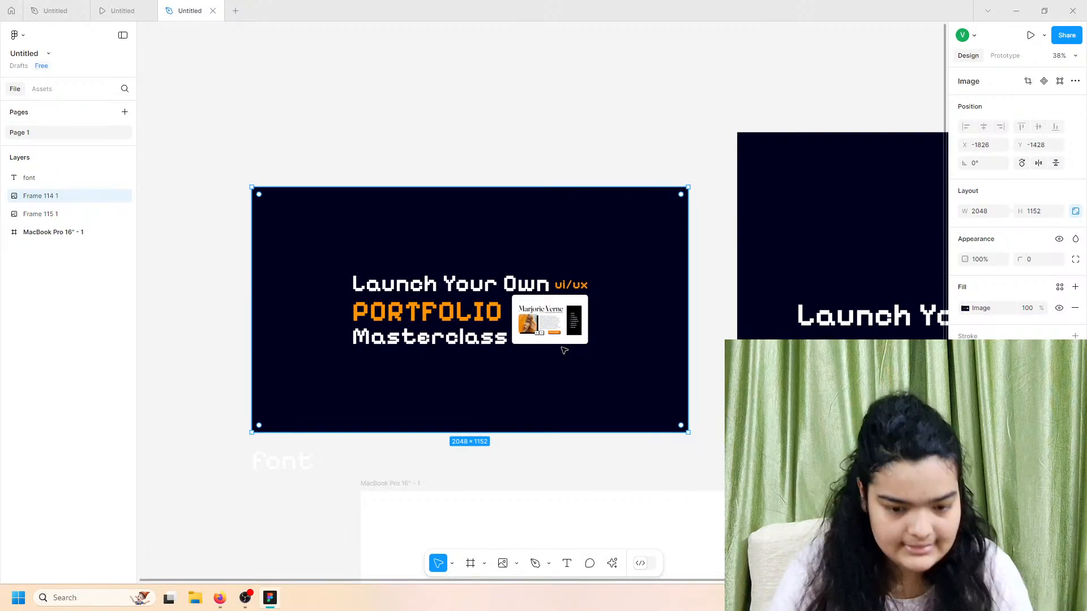
# Step: Create a 'Style Guide' page and paste the Frame 114 1 banner onto it
pyautogui.scroll(-1, 547, 362)
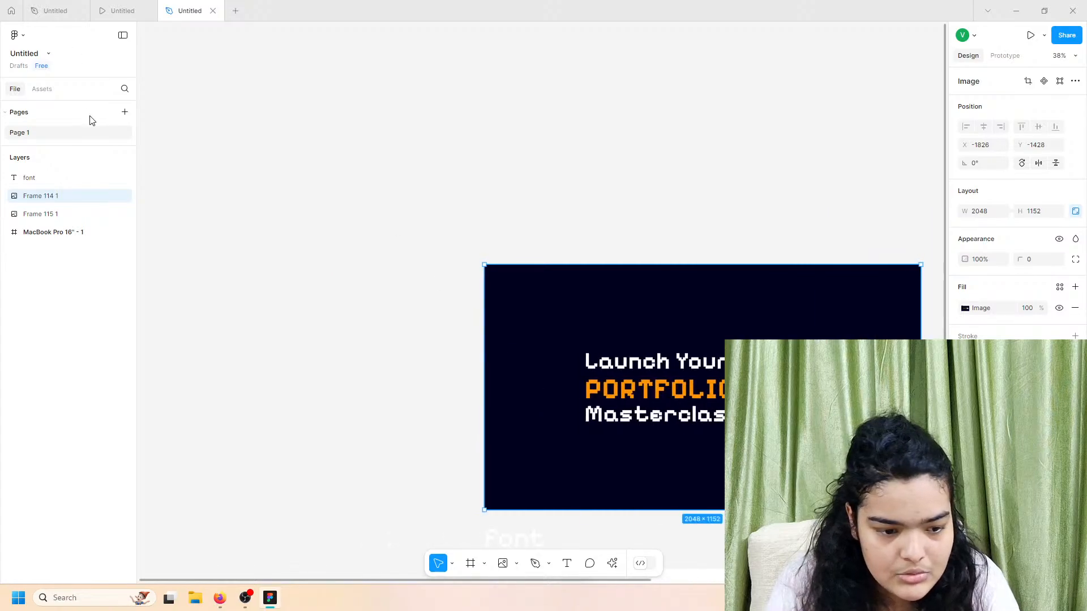
pyautogui.click(124, 112)
pyautogui.write('Style Guide')
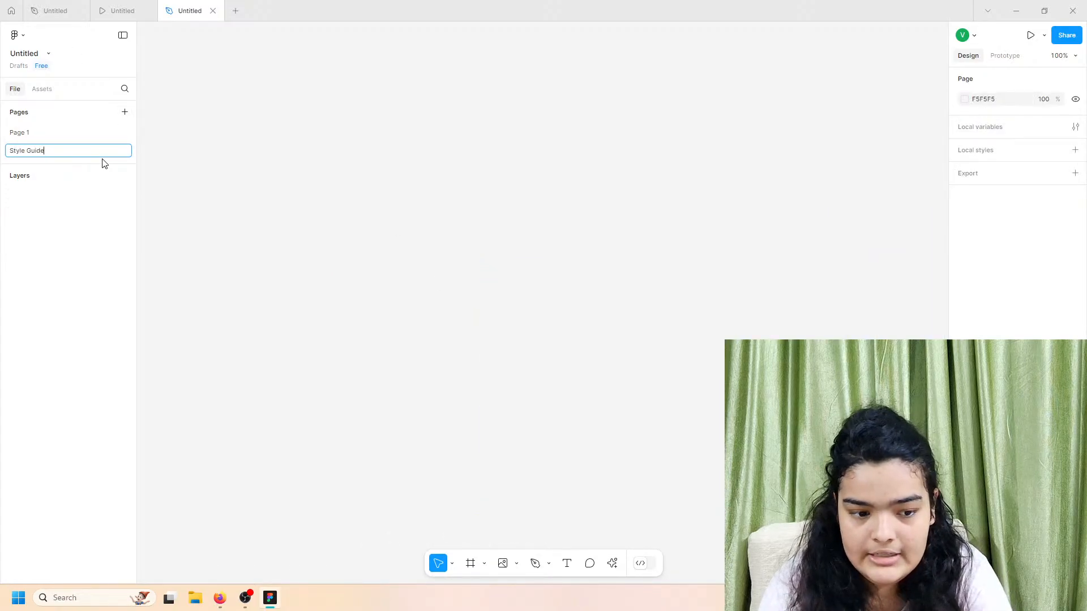
pyautogui.press('Return')
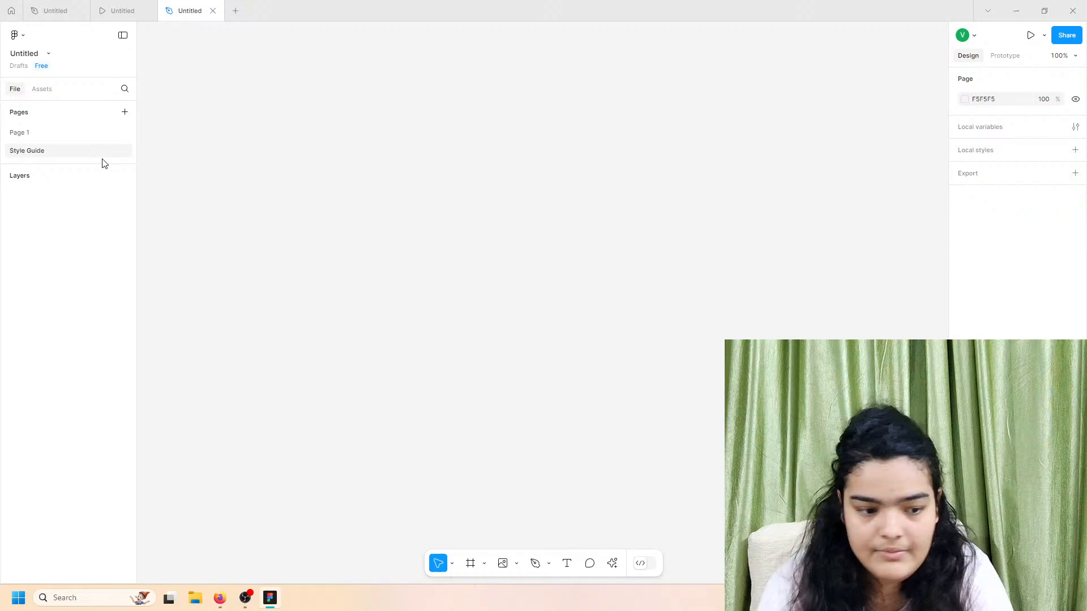
pyautogui.click(88, 121)
pyautogui.click(84, 125)
pyautogui.click(71, 134)
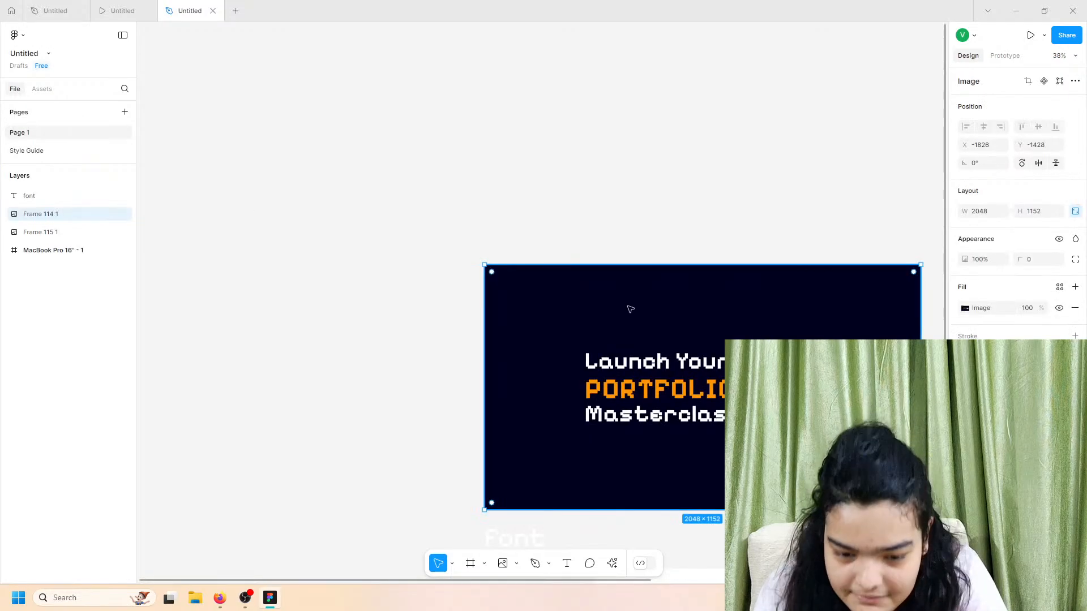
pyautogui.click(51, 151)
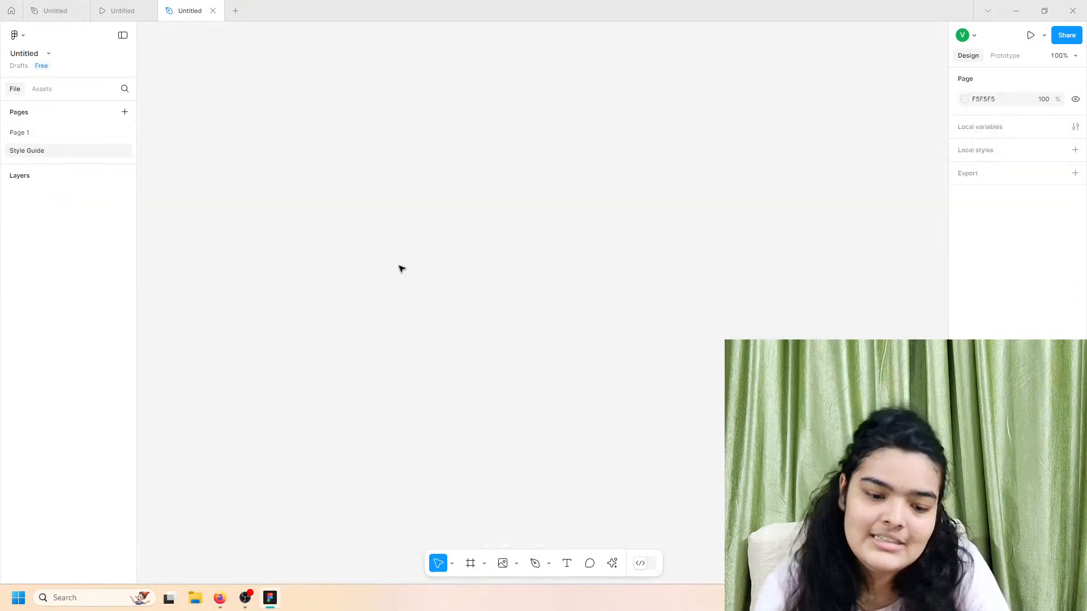
pyautogui.hotkey('ctrl', 'v')
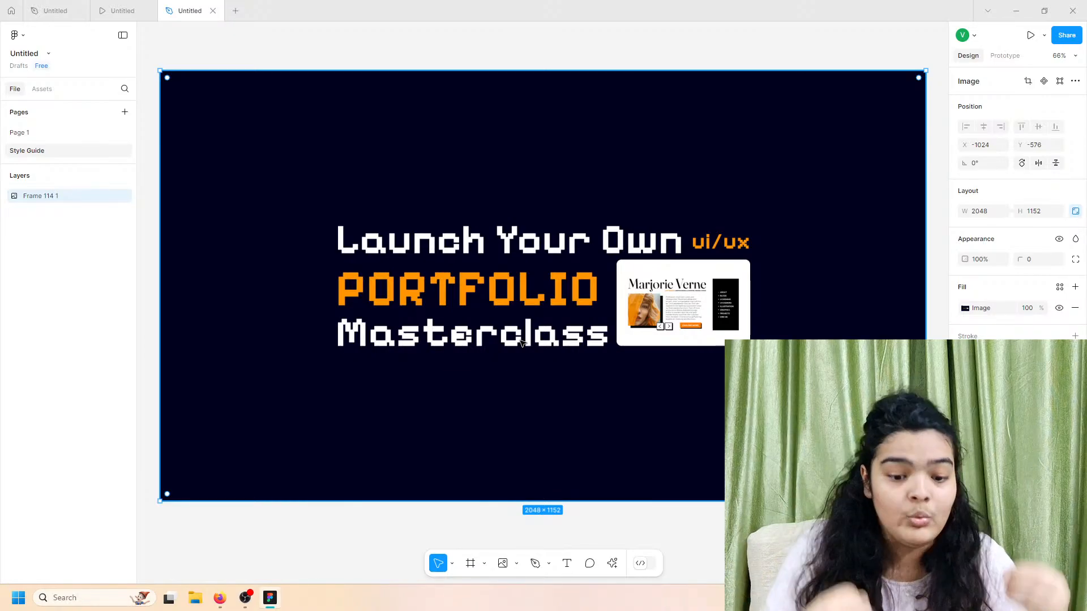
# Step: Type a 'Colors' text heading just below the Frame 114 1 banner
pyautogui.scroll(-5, 521, 343)
pyautogui.scroll(-2, 455, 323)
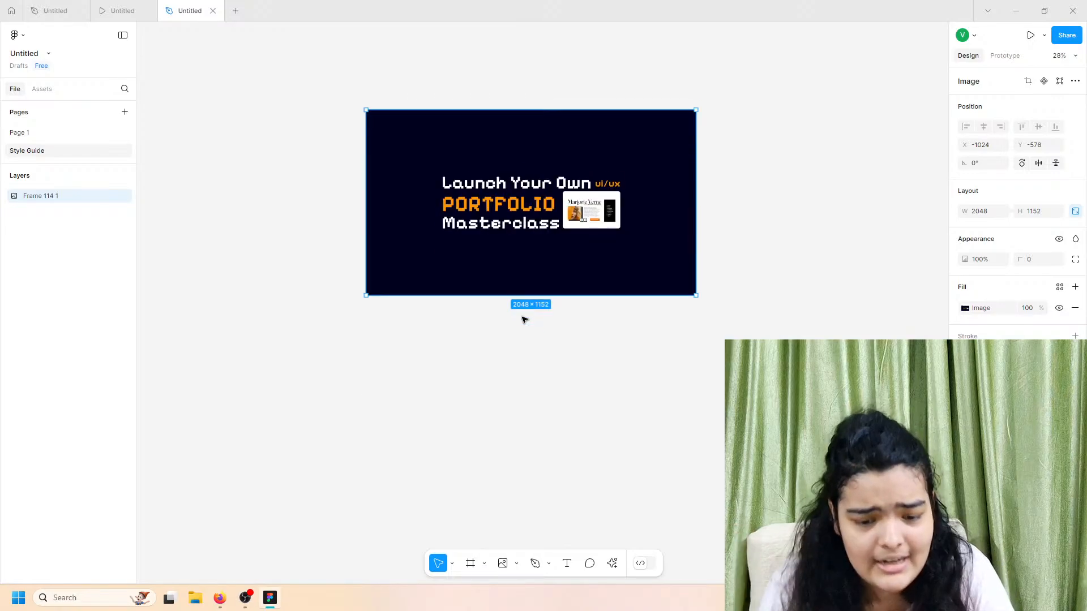
pyautogui.scroll(5, 456, 323)
pyautogui.hscroll(2, 456, 323)
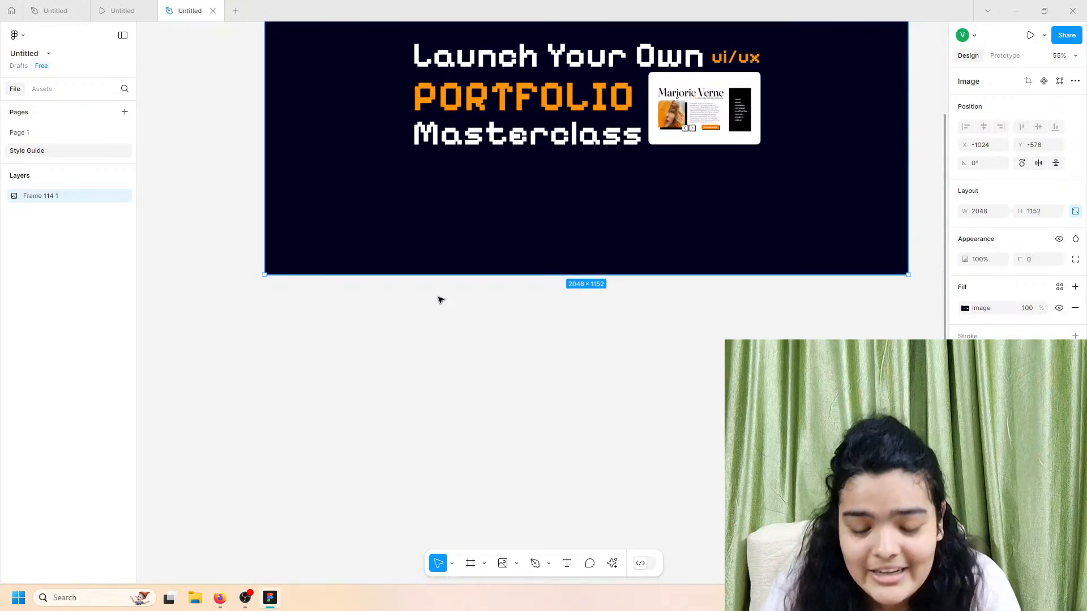
pyautogui.scroll(2, 479, 441)
pyautogui.hscroll(1, 478, 442)
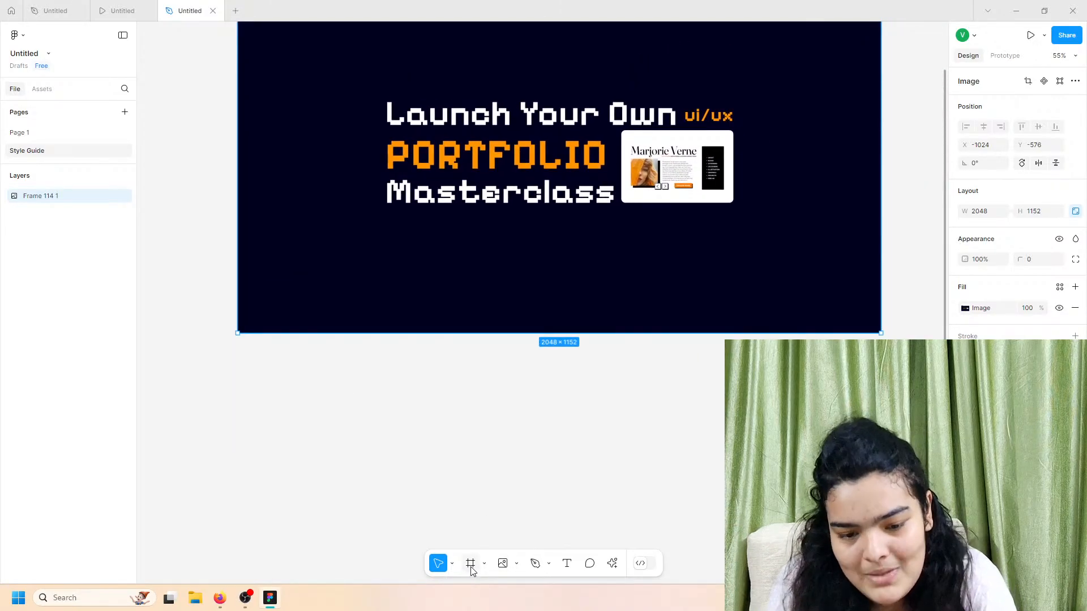
pyautogui.scroll(1, 472, 505)
pyautogui.scroll(2, 473, 506)
pyautogui.hscroll(1, 473, 505)
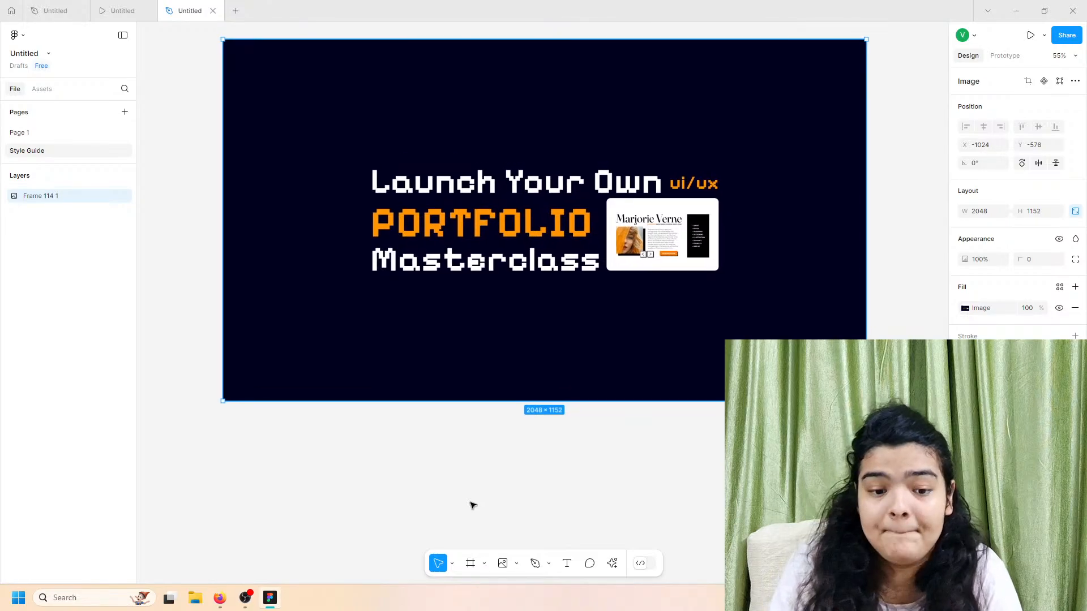
pyautogui.hscroll(-1, 473, 506)
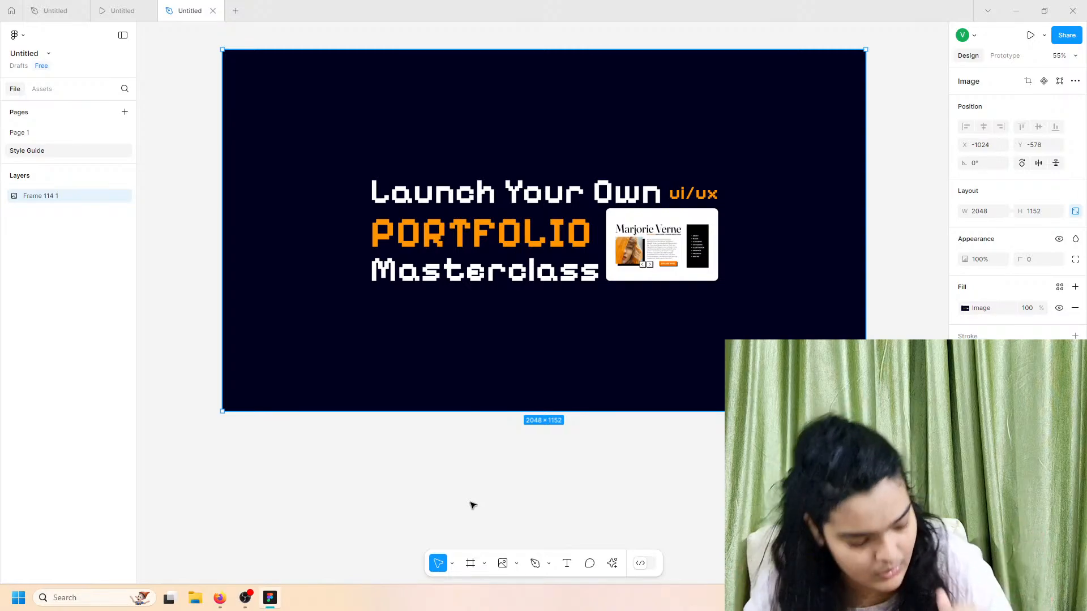
pyautogui.press('t')
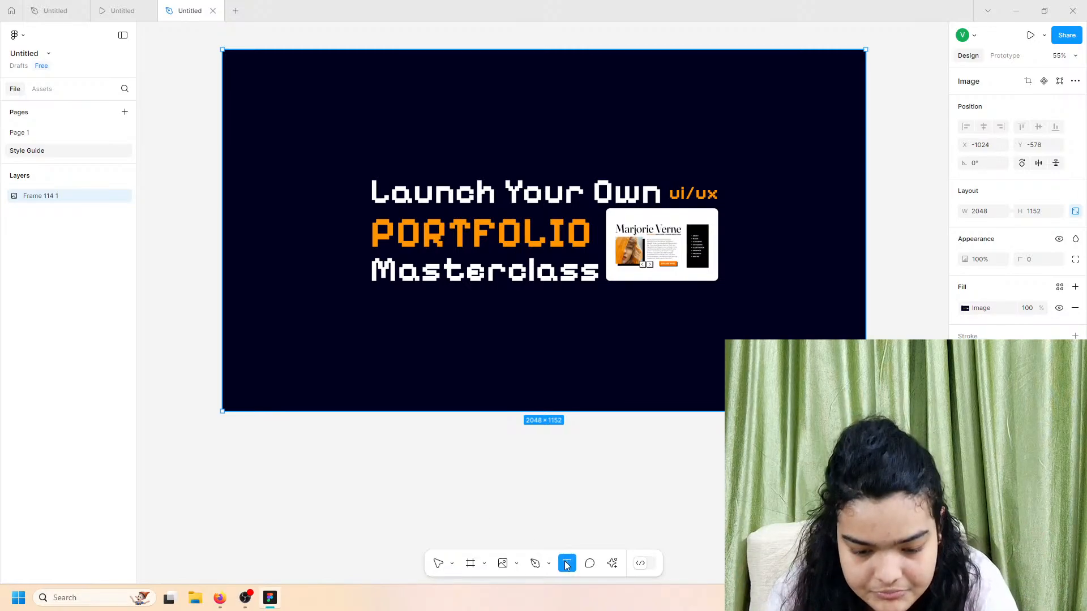
pyautogui.click(269, 450)
pyautogui.write('Col')
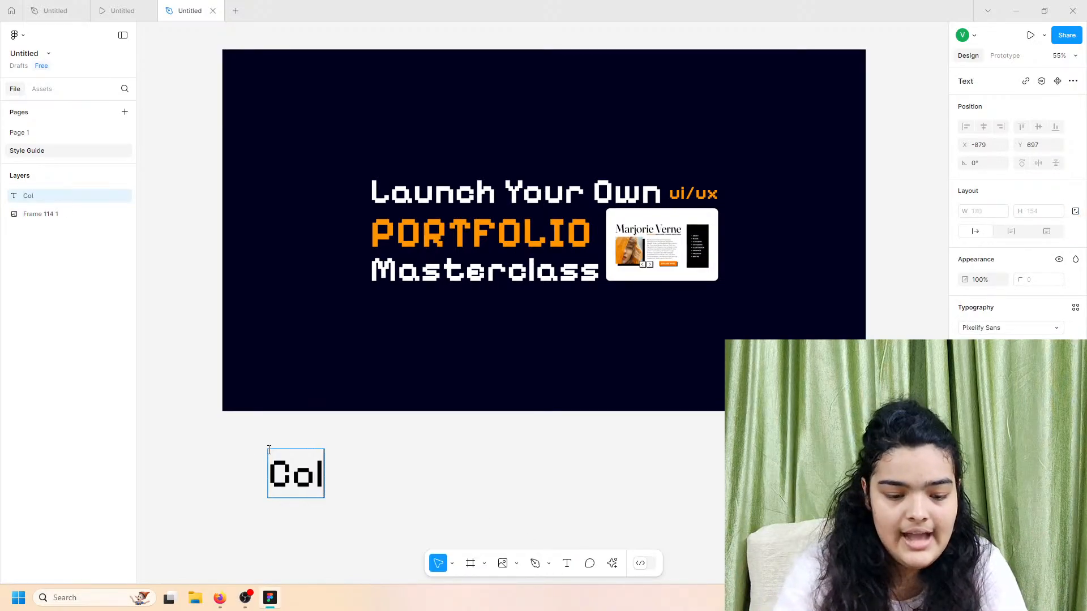
pyautogui.write('ors')
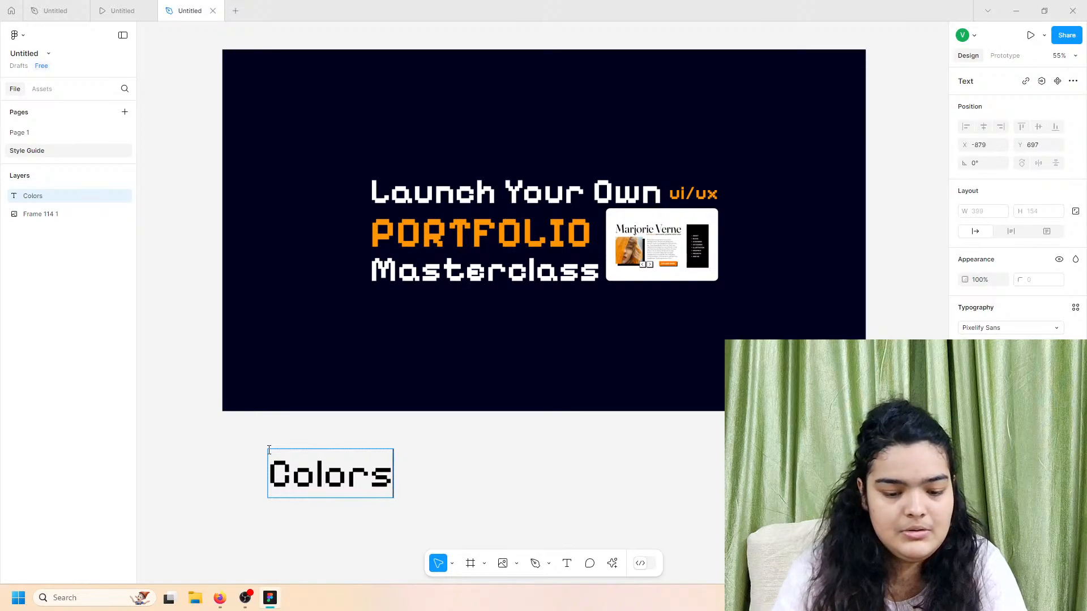
# Step: Nudge the Colors heading, then draw a grey rectangle swatch beneath it and duplicate it
pyautogui.press('Escape')
pyautogui.moveTo(323, 492); pyautogui.dragTo(305, 498)
pyautogui.scroll(-3, 304, 506)
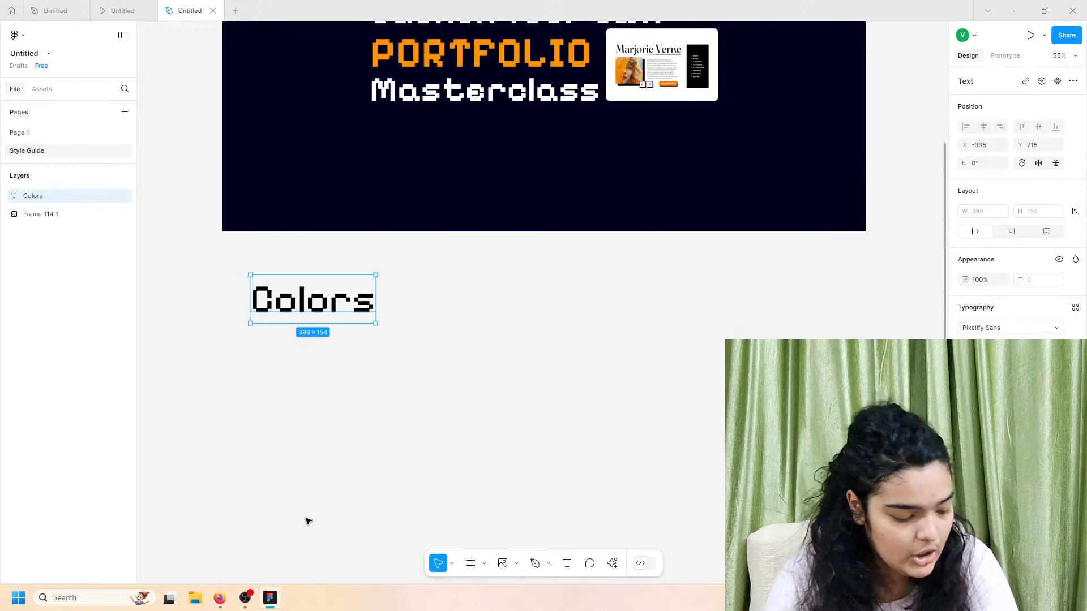
pyautogui.click(484, 564)
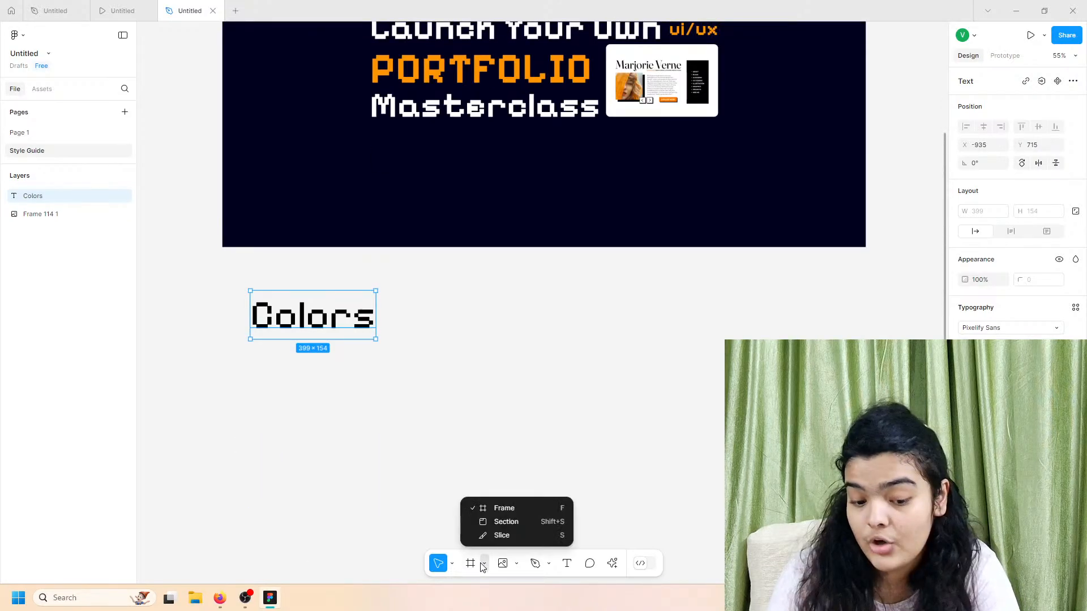
pyautogui.click(549, 564)
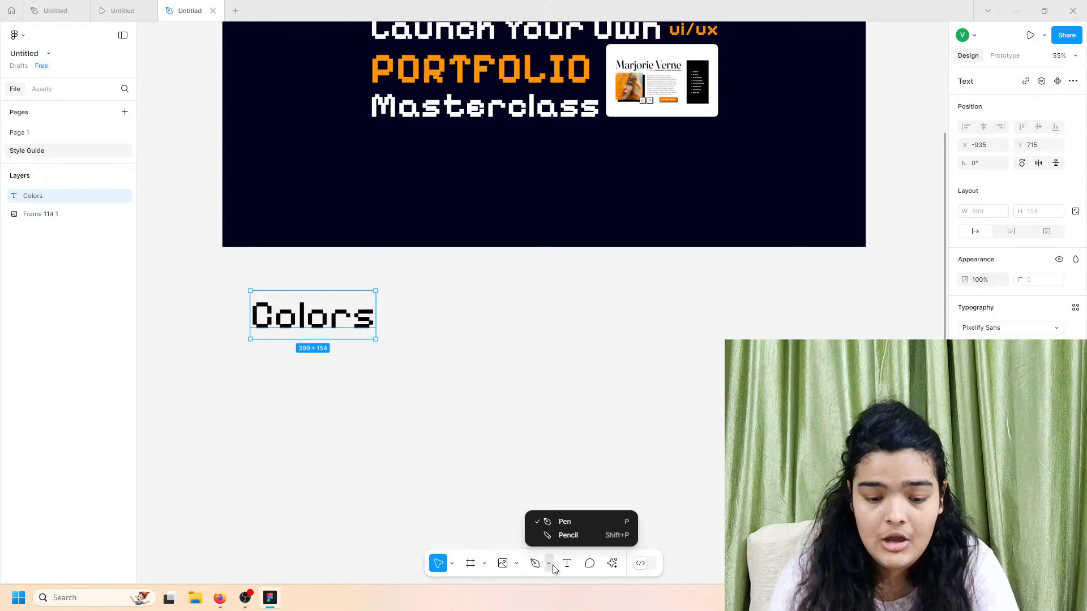
pyautogui.click(516, 564)
pyautogui.click(493, 453)
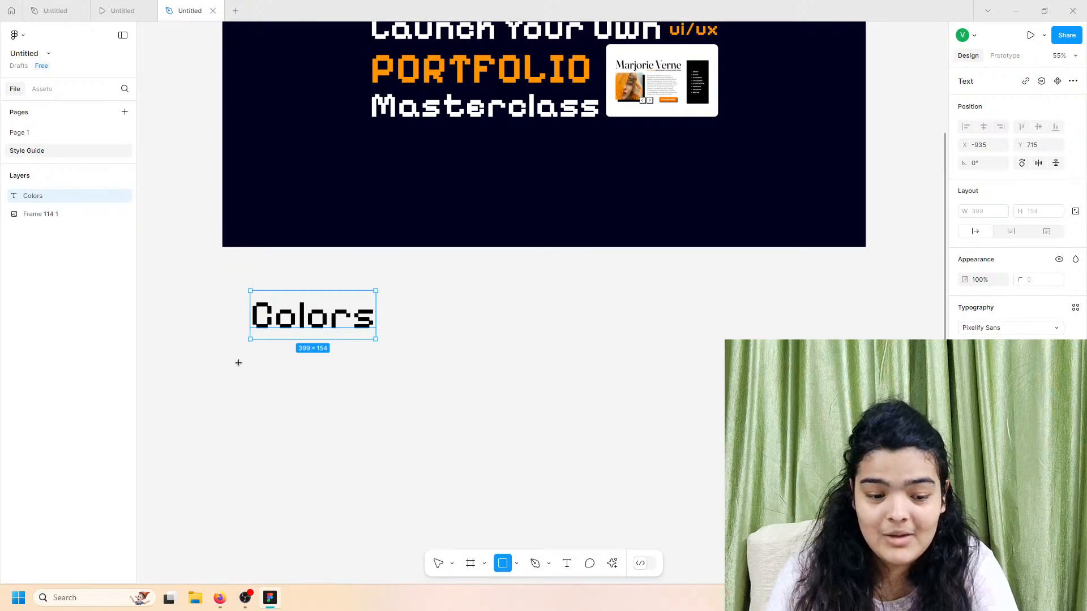
pyautogui.moveTo(239, 362)
pyautogui.mouseDown()
pyautogui.moveTo(335, 453)
pyautogui.moveTo(318, 435)
pyautogui.moveTo(492, 419)
pyautogui.mouseUp()
pyautogui.hotkey('ctrl', 'd')
pyautogui.hotkey('ctrl', 'd')
# Step: Fill the first swatch with the banner's dark navy, sampled with the eyedropper
pyautogui.click(310, 408)
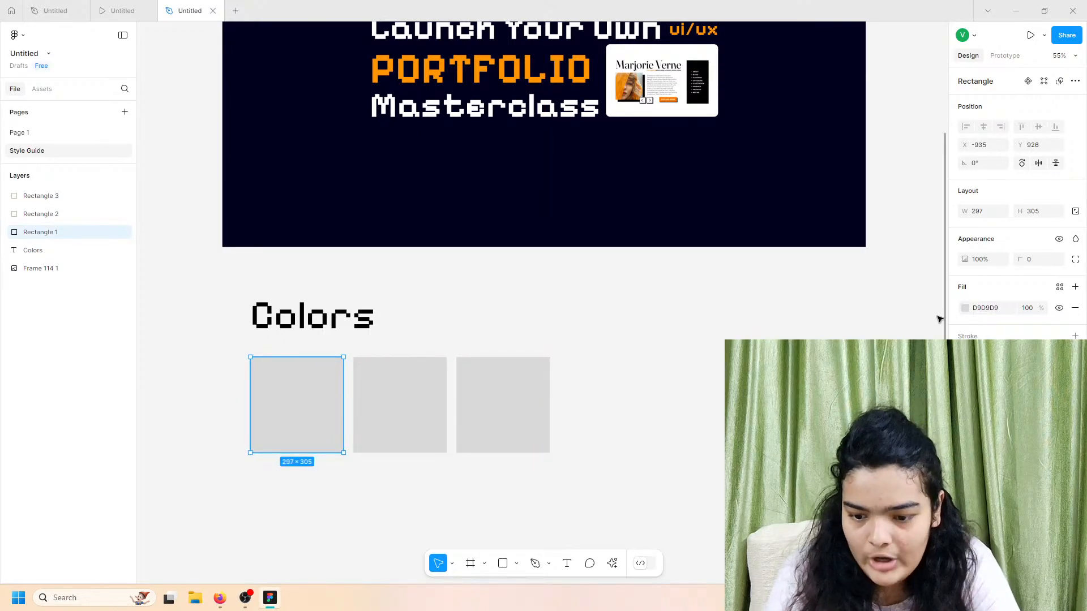
pyautogui.click(965, 308)
pyautogui.press('i')
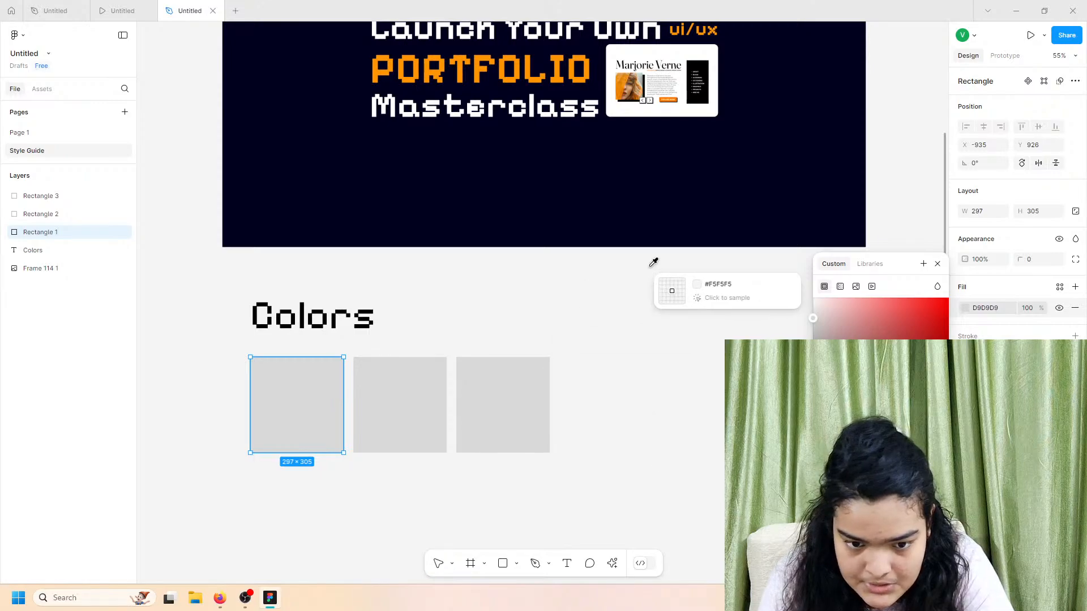
pyautogui.click(619, 213)
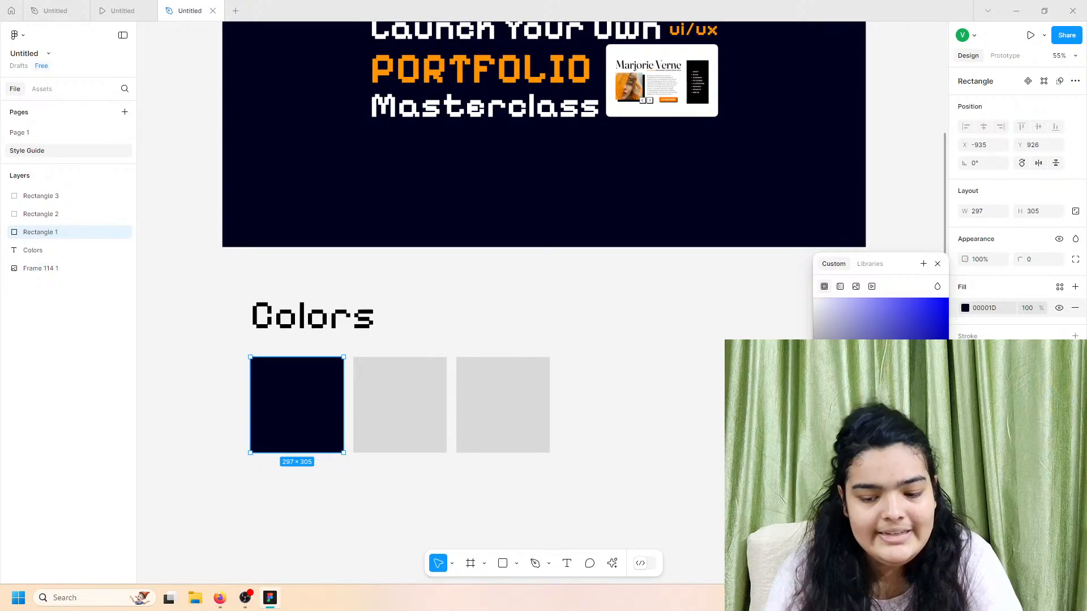
pyautogui.click(442, 462)
pyautogui.click(276, 390)
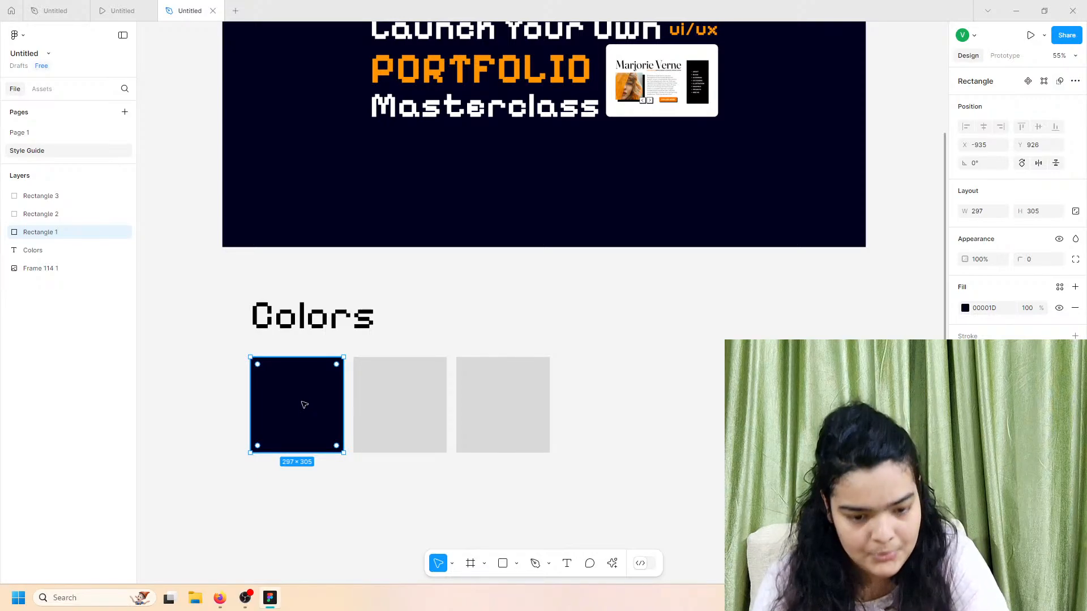
# Step: Fill the second swatch with the orange FF9500 sampled from the PORTFOLIO text
pyautogui.click(396, 403)
pyautogui.click(963, 308)
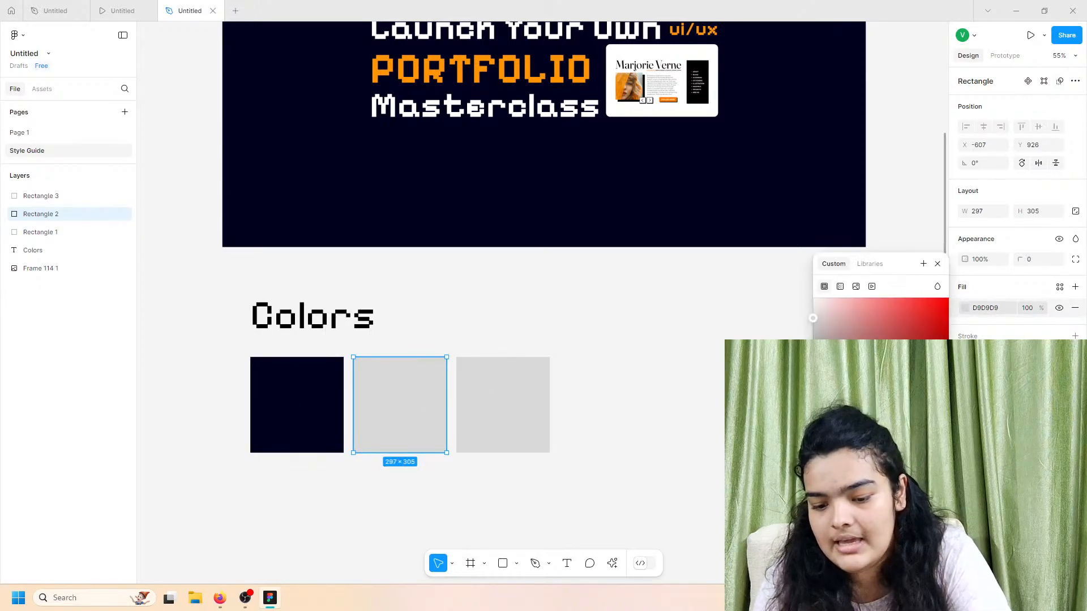
pyautogui.click(826, 449)
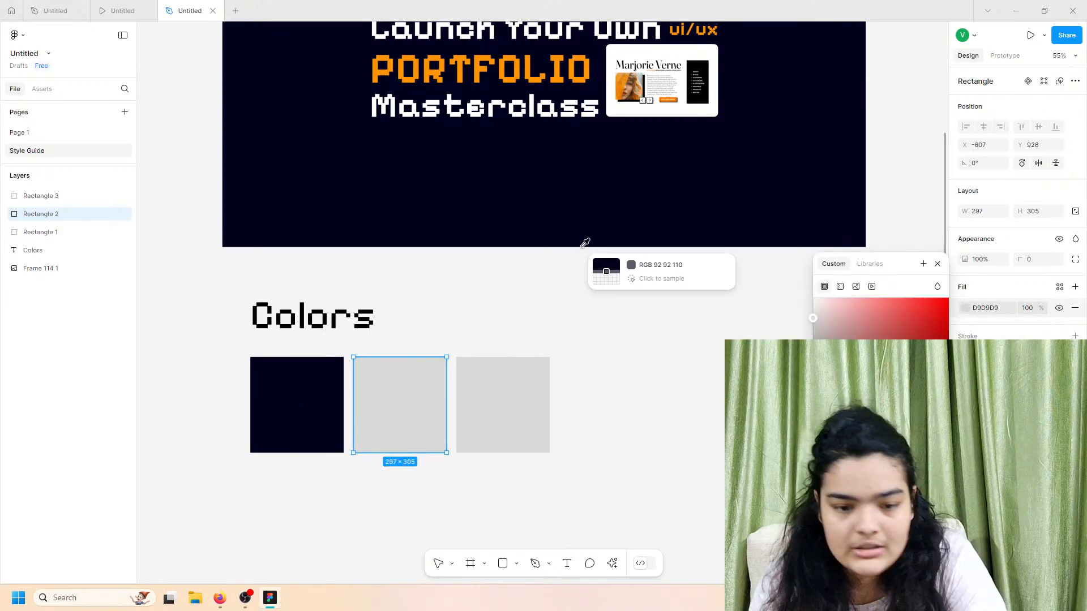
pyautogui.click(505, 75)
pyautogui.press('i')
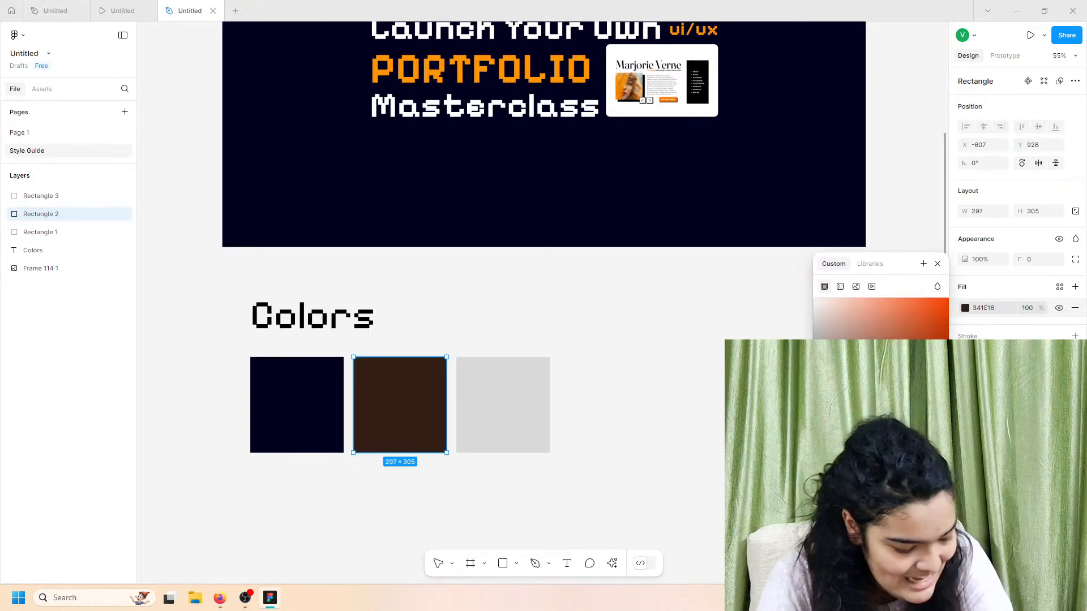
pyautogui.click(519, 75)
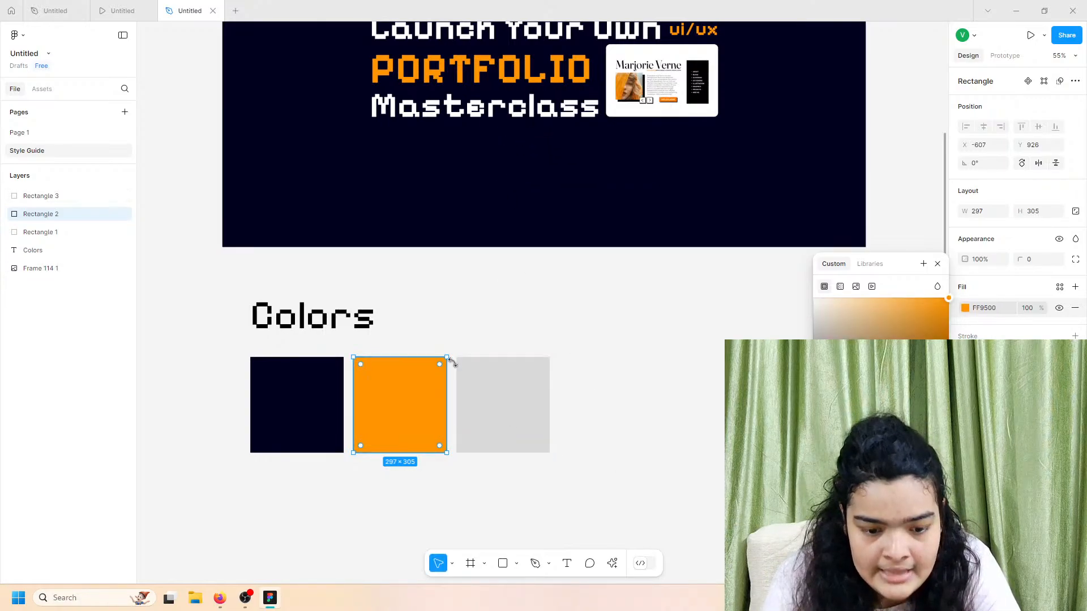
# Step: Make the third swatch white FFFFFF, then select the Colors heading with all three swatches
pyautogui.click(485, 400)
pyautogui.click(965, 309)
pyautogui.moveTo(906, 330); pyautogui.dragTo(793, 277)
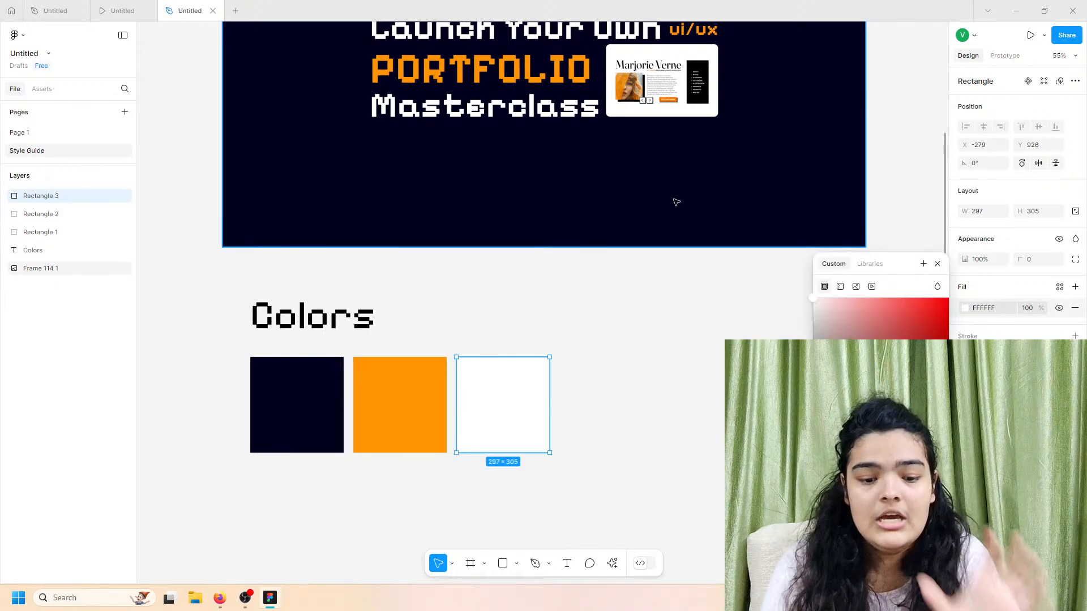
pyautogui.click(613, 318)
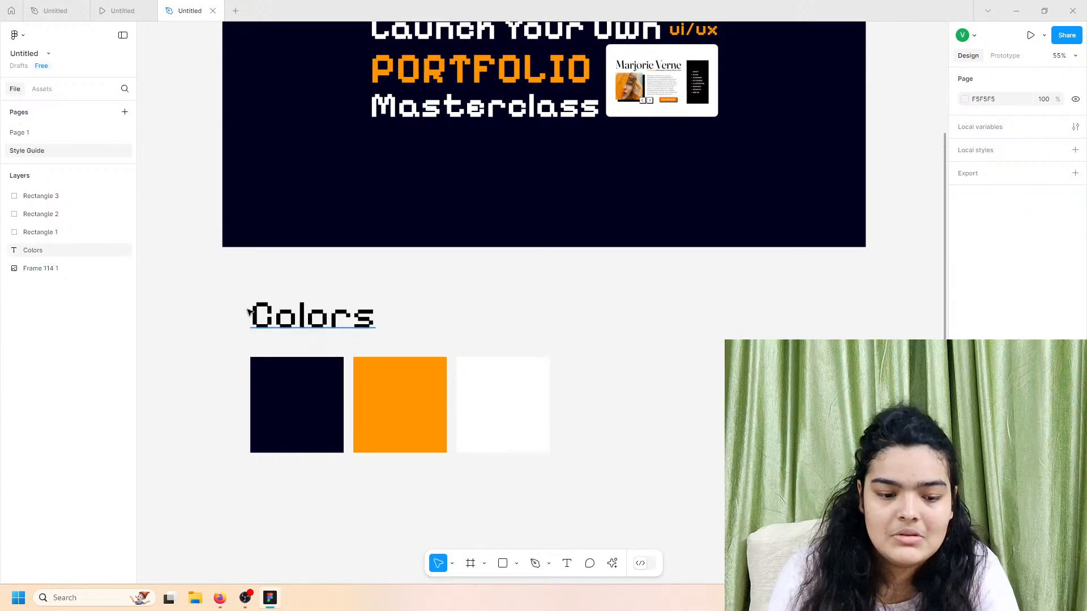
pyautogui.moveTo(225, 290); pyautogui.dragTo(584, 437)
pyautogui.scroll(1, 584, 437)
pyautogui.scroll(5, 584, 436)
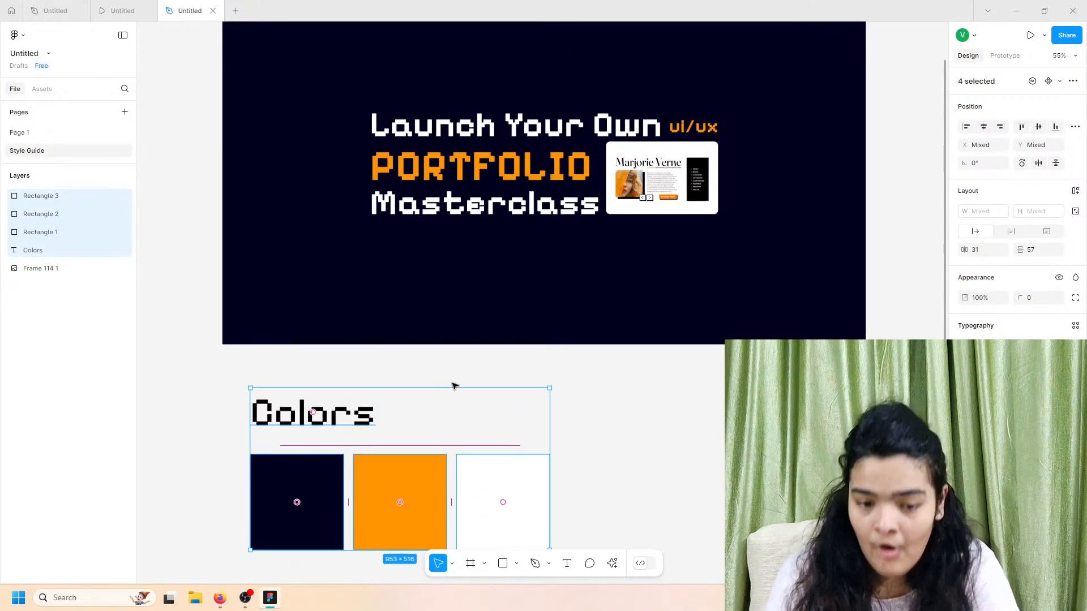
# Step: Copy the Colors heading below the swatches and retype it as 'Fonts'
pyautogui.click(705, 319)
pyautogui.scroll(1, 704, 318)
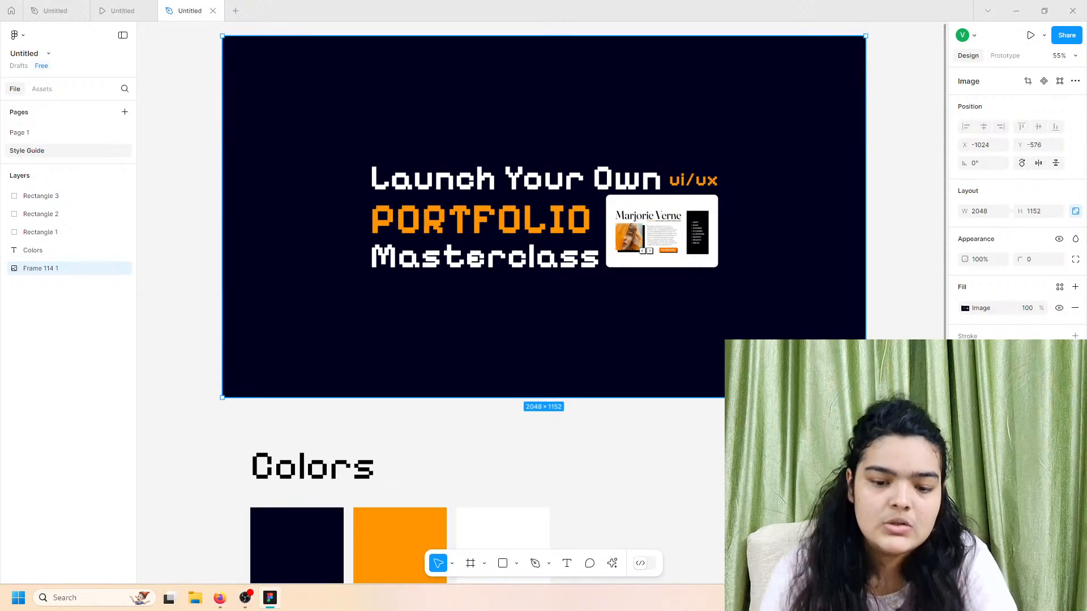
pyautogui.scroll(-7, 369, 490)
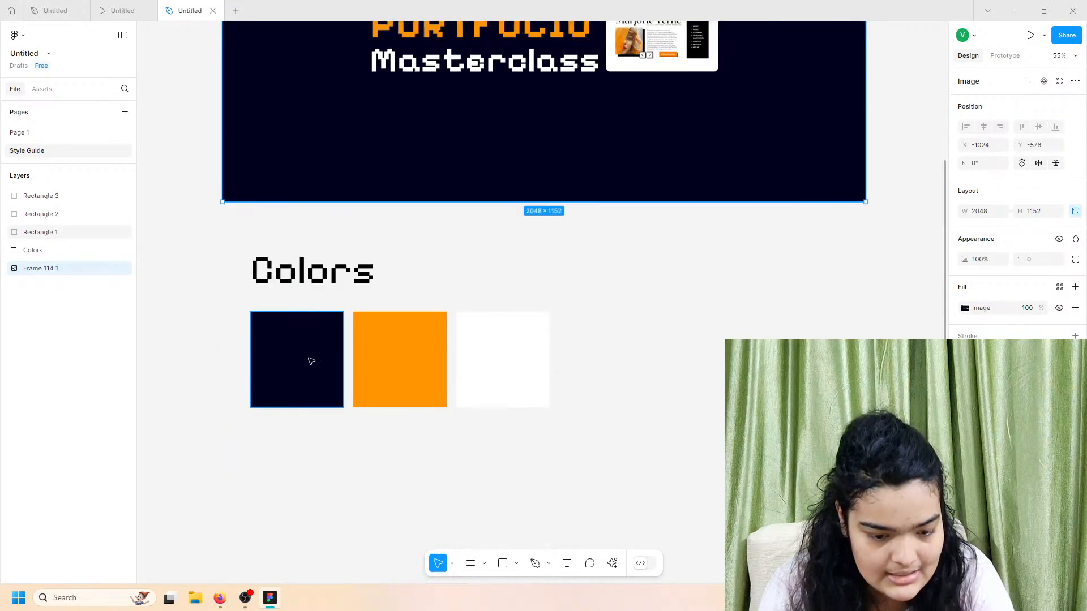
pyautogui.click(297, 287)
pyautogui.moveTo(297, 287); pyautogui.dragTo(307, 501)
pyautogui.doubleClick(308, 501)
pyautogui.write('Fonts')
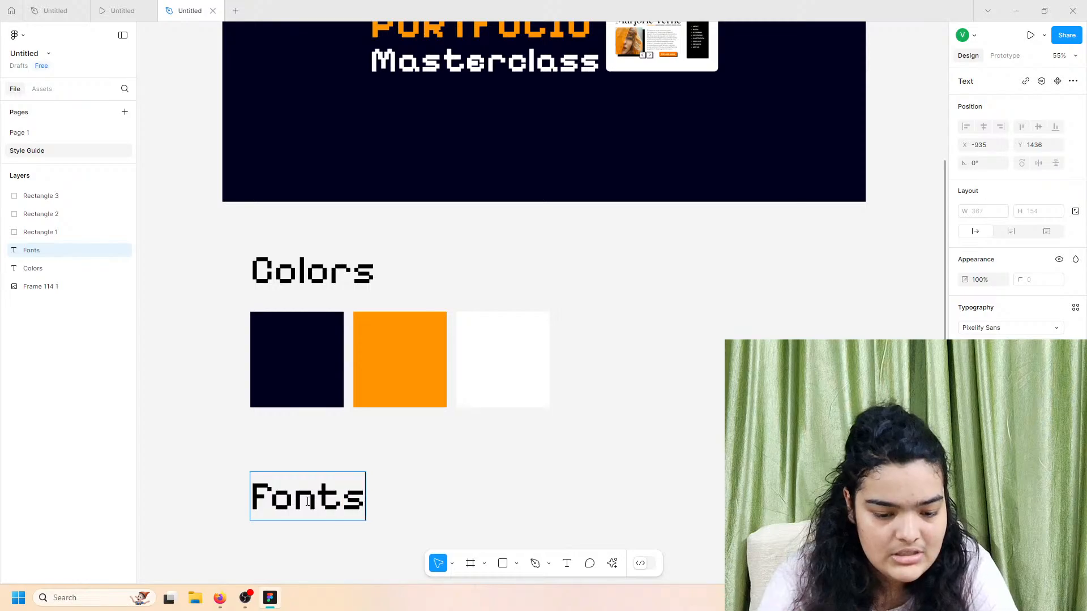
pyautogui.press('Escape')
# Step: Add a 'Pixelify Sans' label under Fonts and place a duplicate of it beneath
pyautogui.scroll(-4, 374, 500)
pyautogui.moveTo(296, 403); pyautogui.dragTo(296, 451)
pyautogui.doubleClick(296, 451)
pyautogui.write('PIxe')
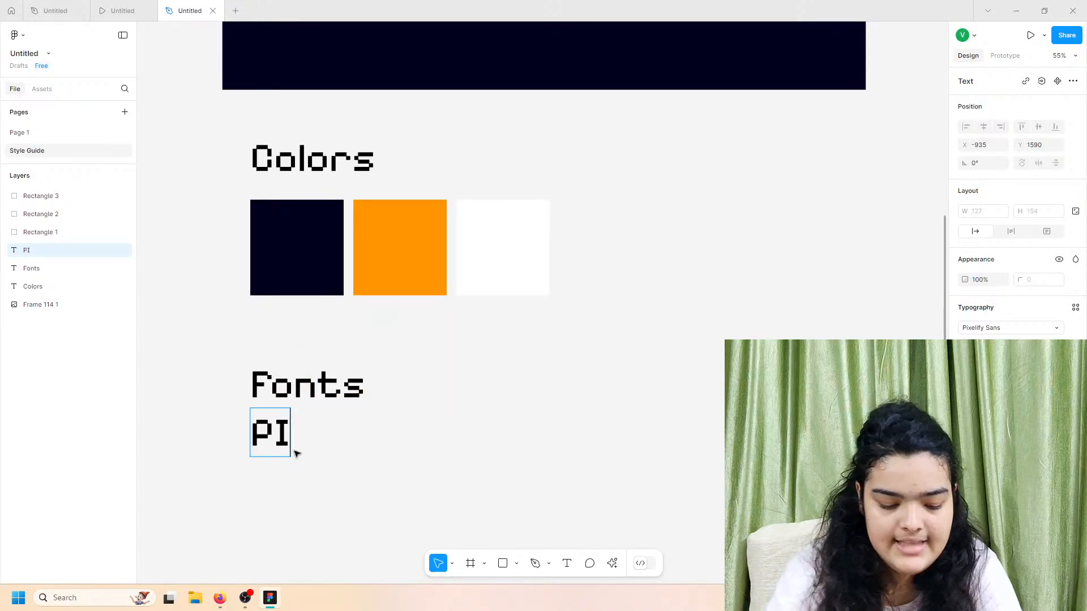
pyautogui.press('BackSpace')
pyautogui.press('BackSpace')
pyautogui.press('BackSpace')
pyautogui.write('i')
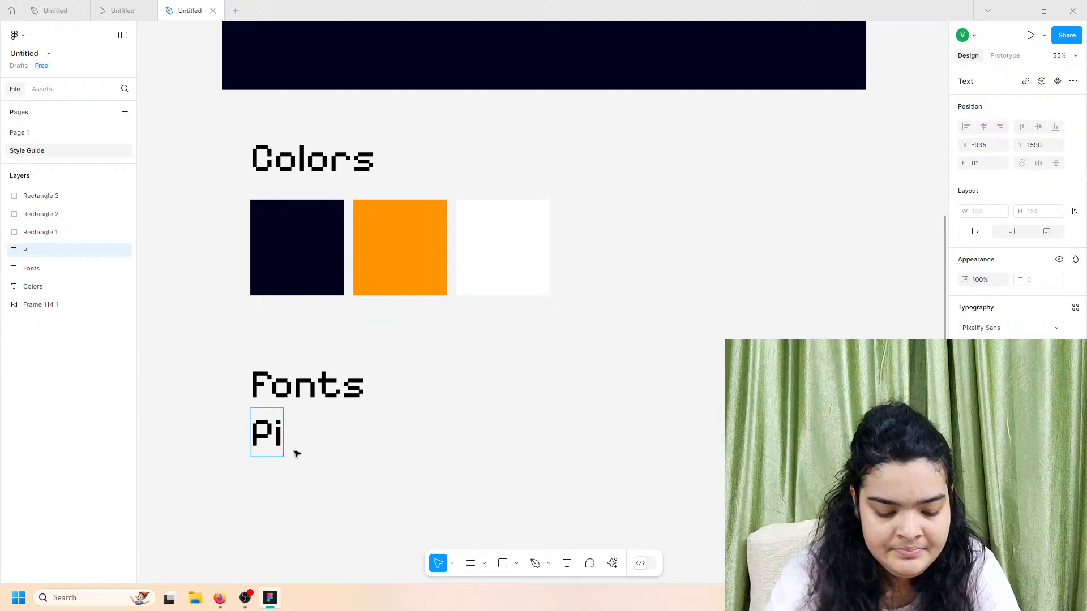
pyautogui.write('xelify Sans')
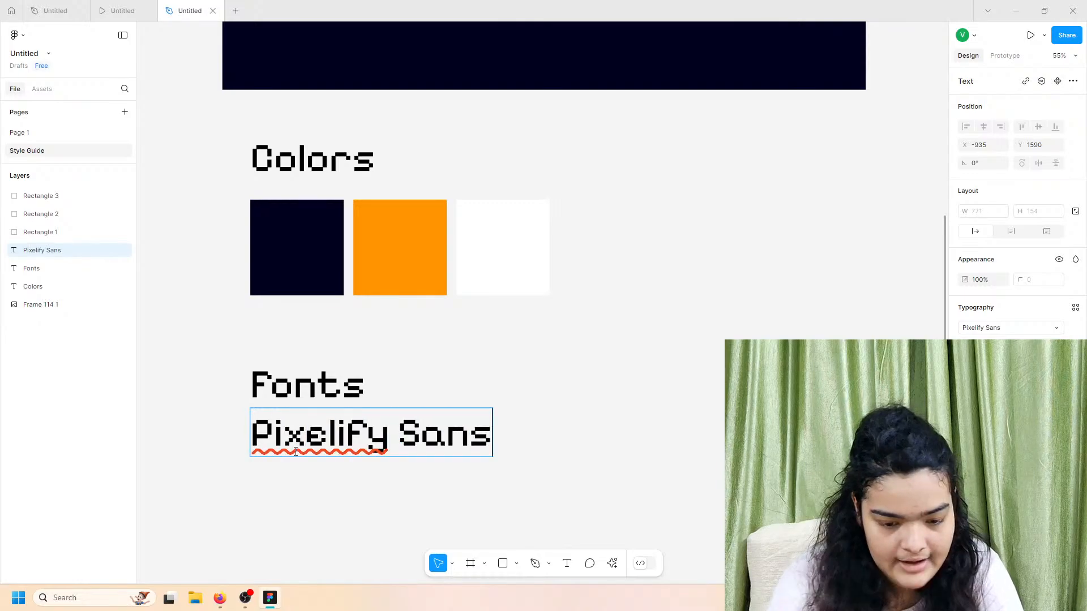
pyautogui.press('Escape')
pyautogui.hotkey('ctrl', 'd')
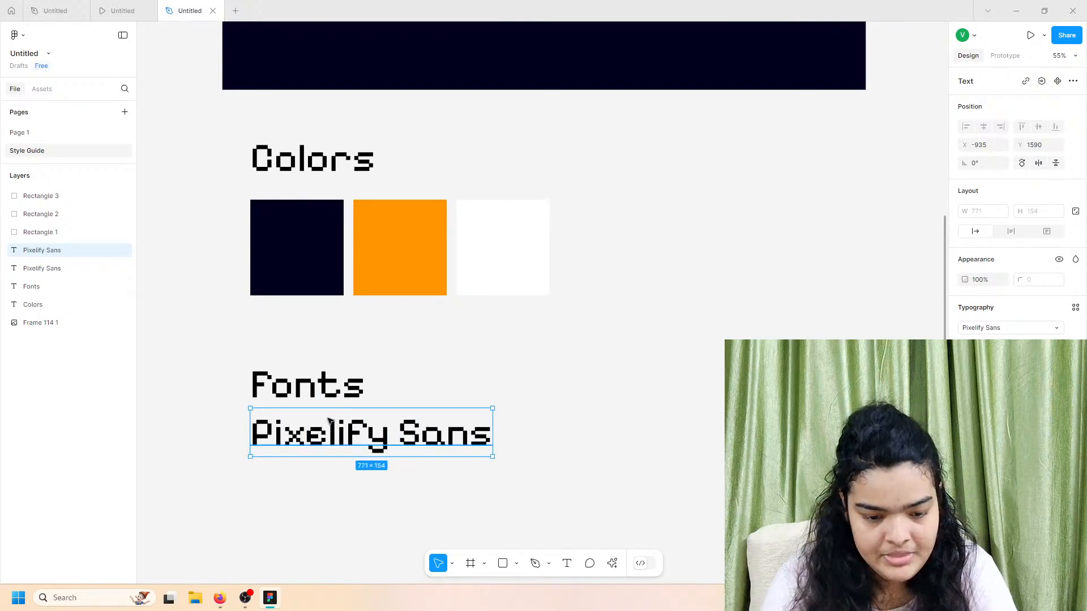
pyautogui.moveTo(331, 426); pyautogui.dragTo(331, 477)
# Step: Retype the duplicated label as 'Outfit' and set it in the Outfit font
pyautogui.doubleClick(331, 477)
pyautogui.write('Ou')
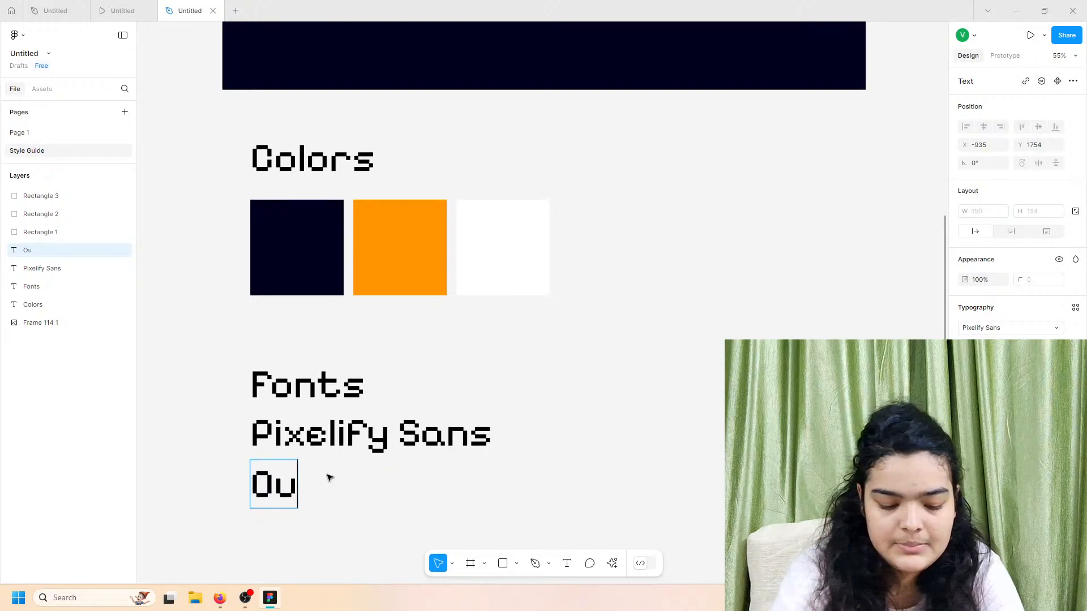
pyautogui.write('tfit')
pyautogui.press('Escape')
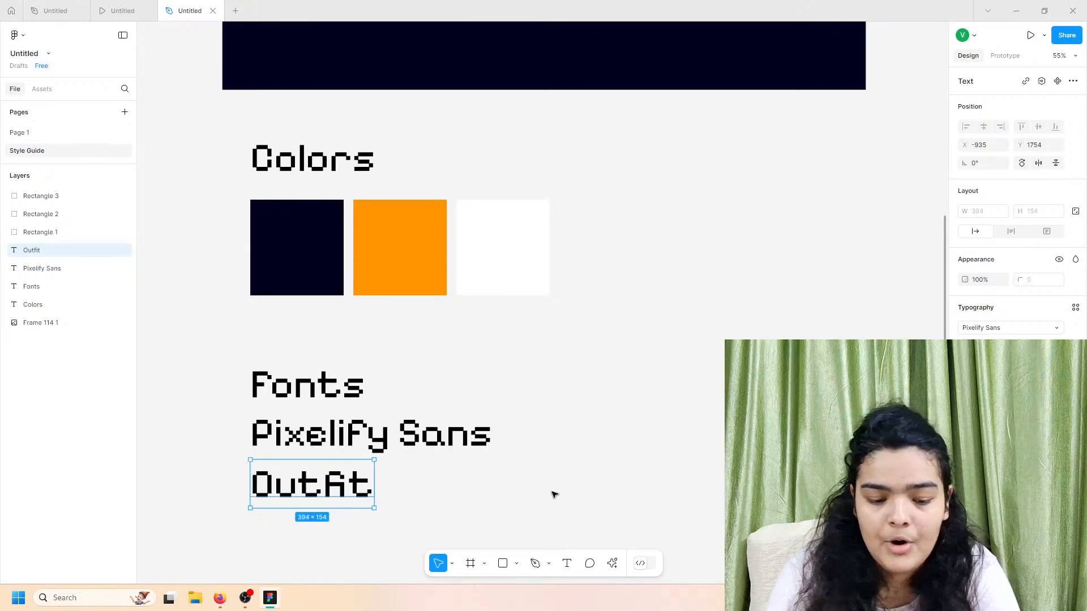
pyautogui.click(978, 334)
pyautogui.write('outfit')
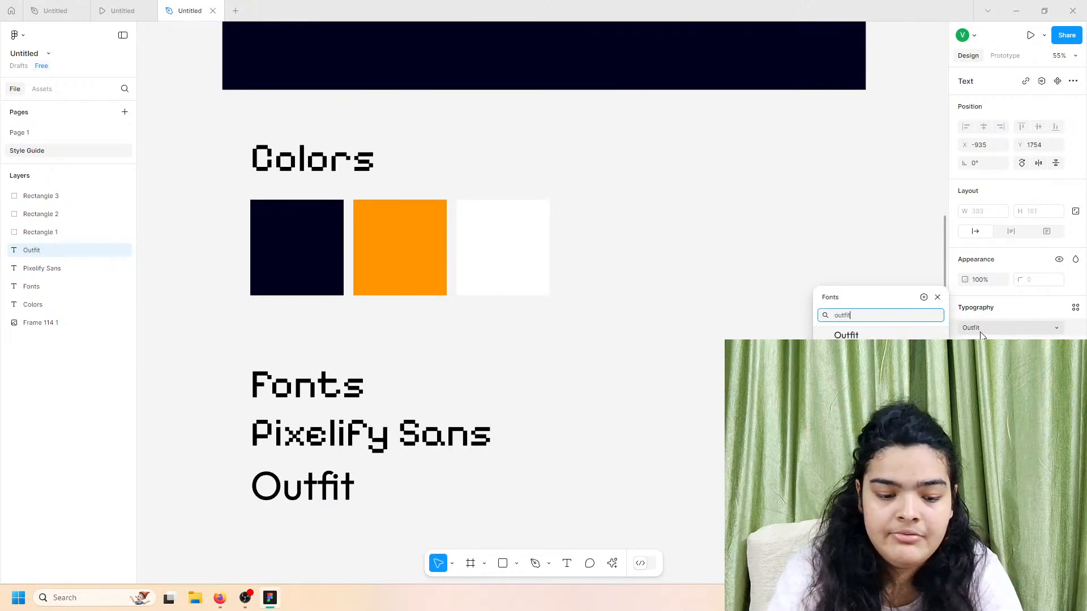
pyautogui.press('Return')
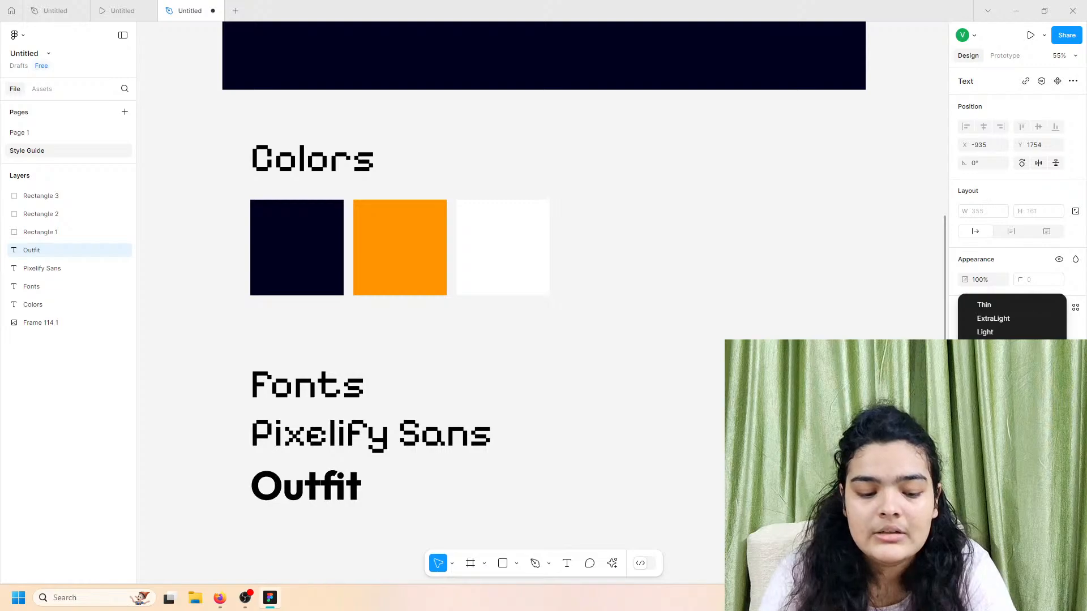
# Step: Give the Outfit label a heavier weight and size 64, nudging it up toward Pixelify Sans
pyautogui.click(993, 373)
pyautogui.click(1057, 345)
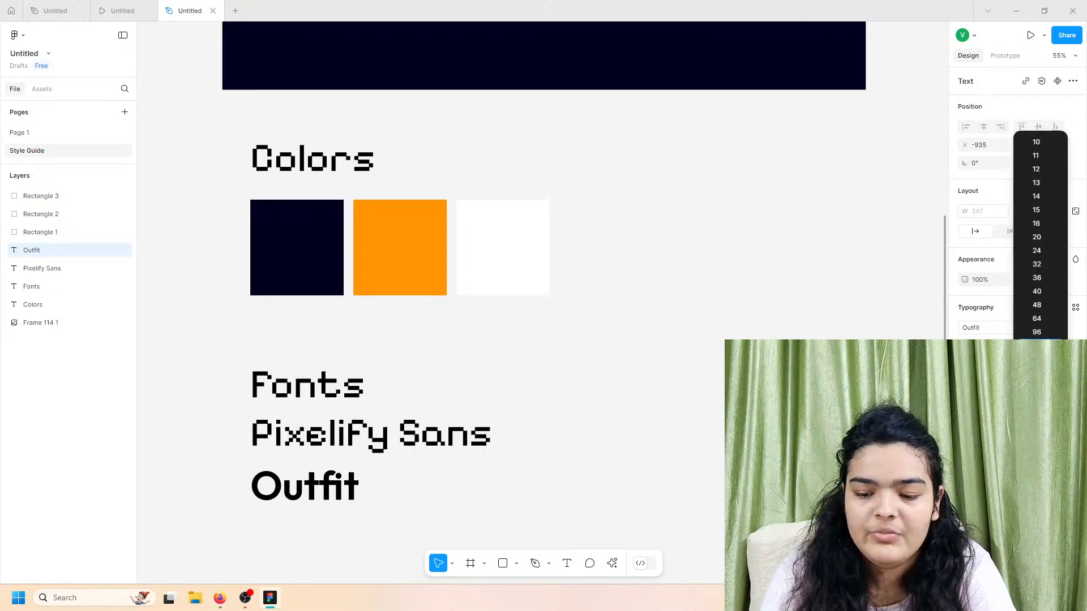
pyautogui.click(1047, 321)
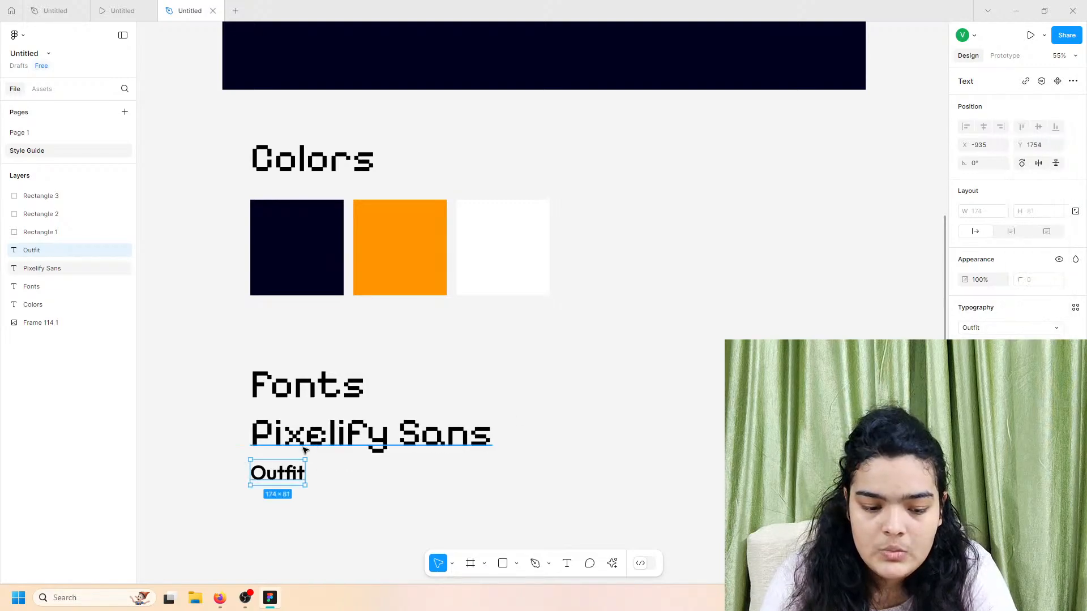
pyautogui.moveTo(279, 465); pyautogui.dragTo(280, 461)
pyautogui.scroll(5, 303, 450)
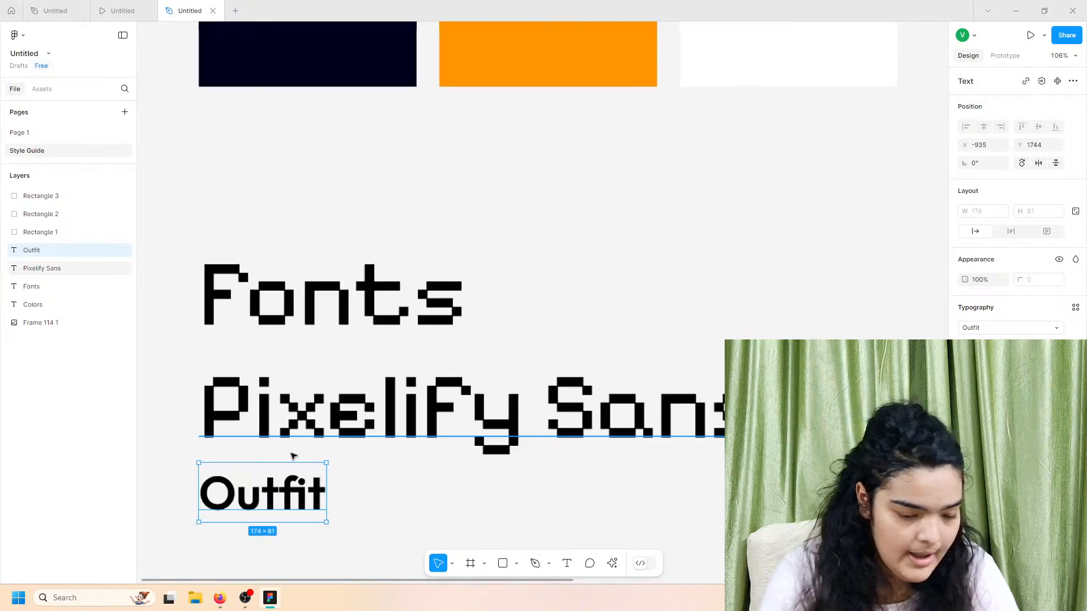
pyautogui.hscroll(-2, 302, 455)
# Step: Move the Pixelify Sans and Outfit labels down and slightly left
pyautogui.scroll(-2, 301, 454)
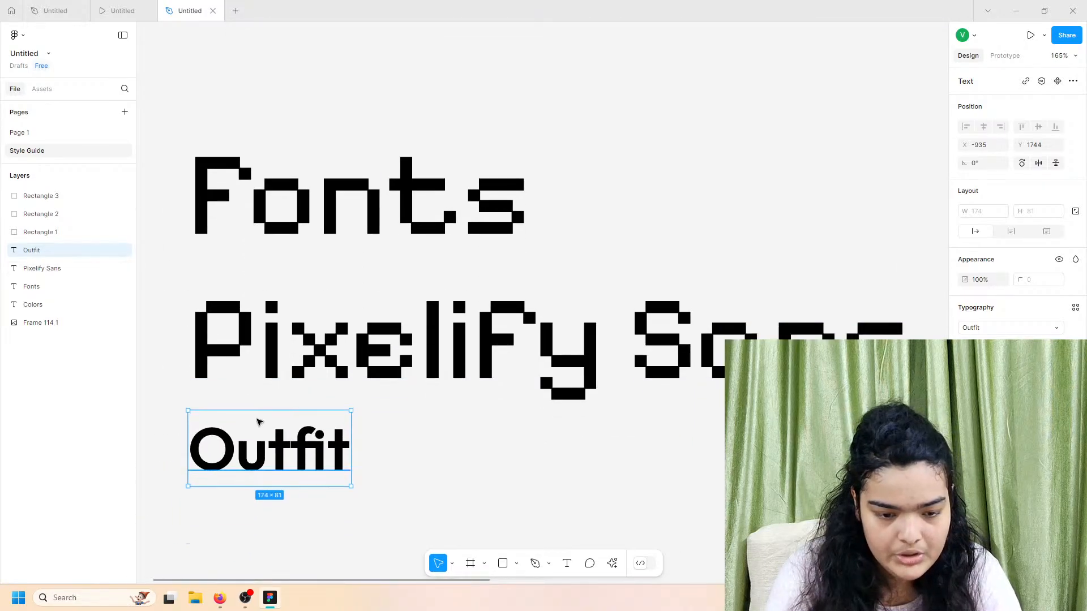
pyautogui.click(235, 381)
pyautogui.moveTo(156, 368); pyautogui.dragTo(222, 435)
pyautogui.moveTo(255, 380); pyautogui.dragTo(259, 435)
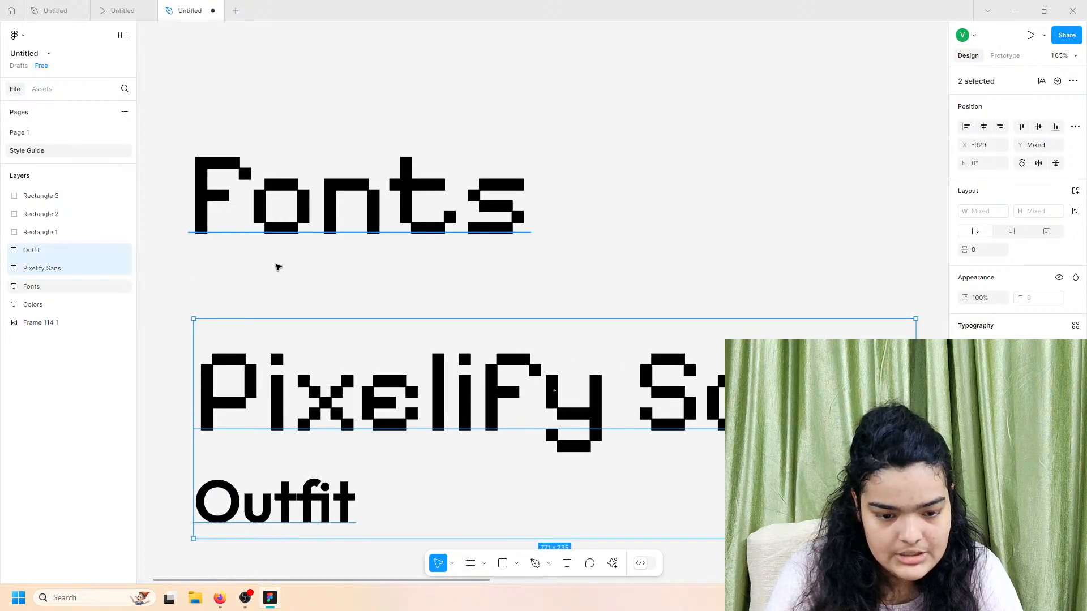
# Step: Underline the Fonts heading
pyautogui.click(276, 263)
pyautogui.click(1075, 382)
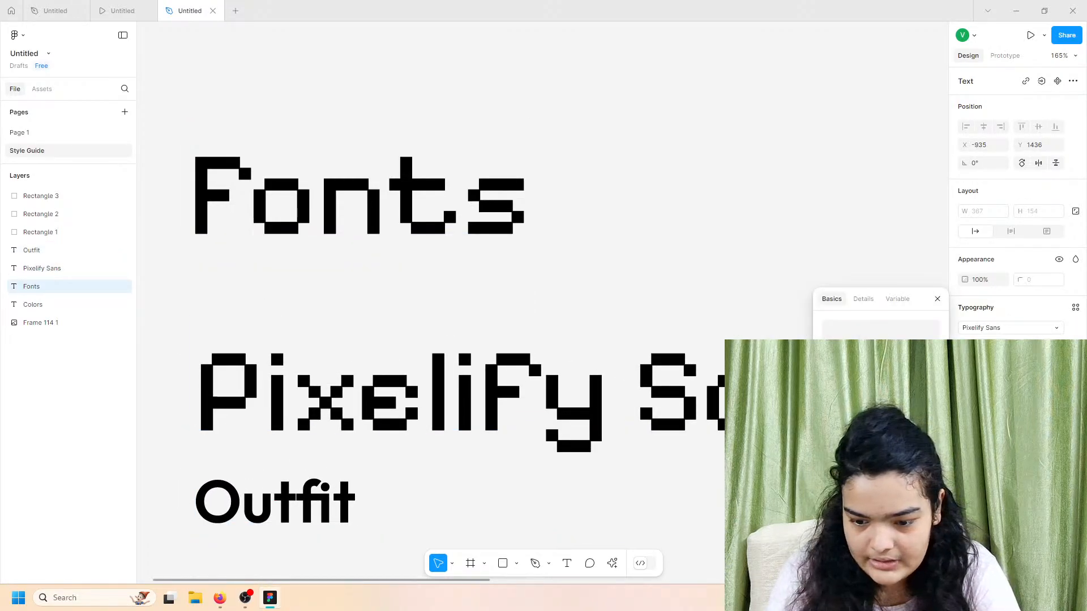
pyautogui.click(907, 409)
pyautogui.click(180, 394)
# Step: Nudge the two font labels up-left and check the Colors heading's type settings
pyautogui.moveTo(177, 393); pyautogui.dragTo(308, 563)
pyautogui.moveTo(372, 455)
pyautogui.mouseDown()
pyautogui.moveTo(364, 468)
pyautogui.moveTo(367, 448)
pyautogui.mouseUp()
pyautogui.scroll(-5, 365, 430)
pyautogui.scroll(1, 362, 419)
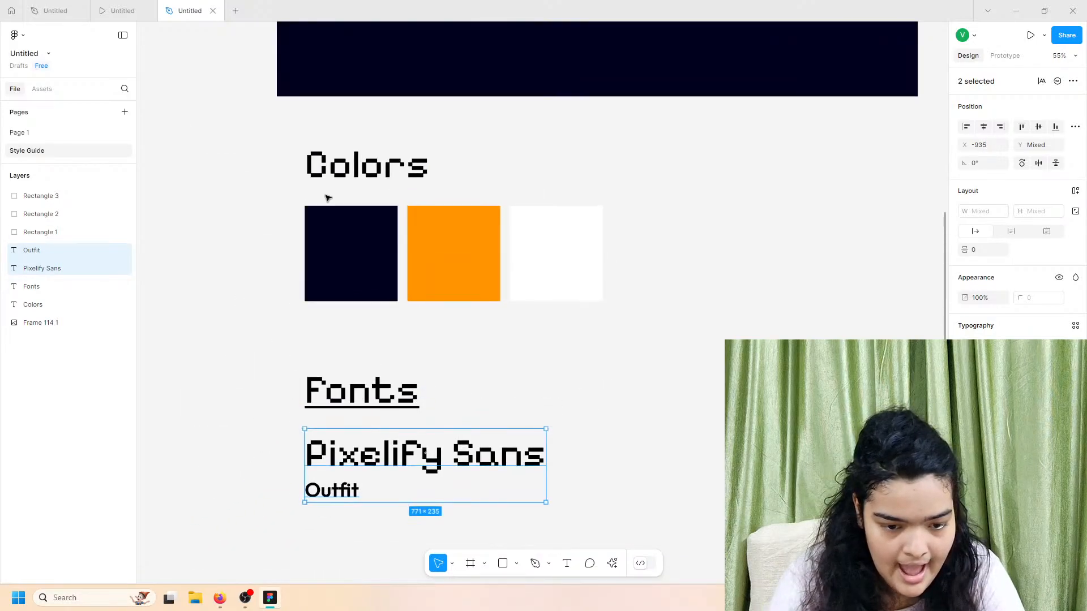
pyautogui.click(329, 176)
pyautogui.click(1076, 382)
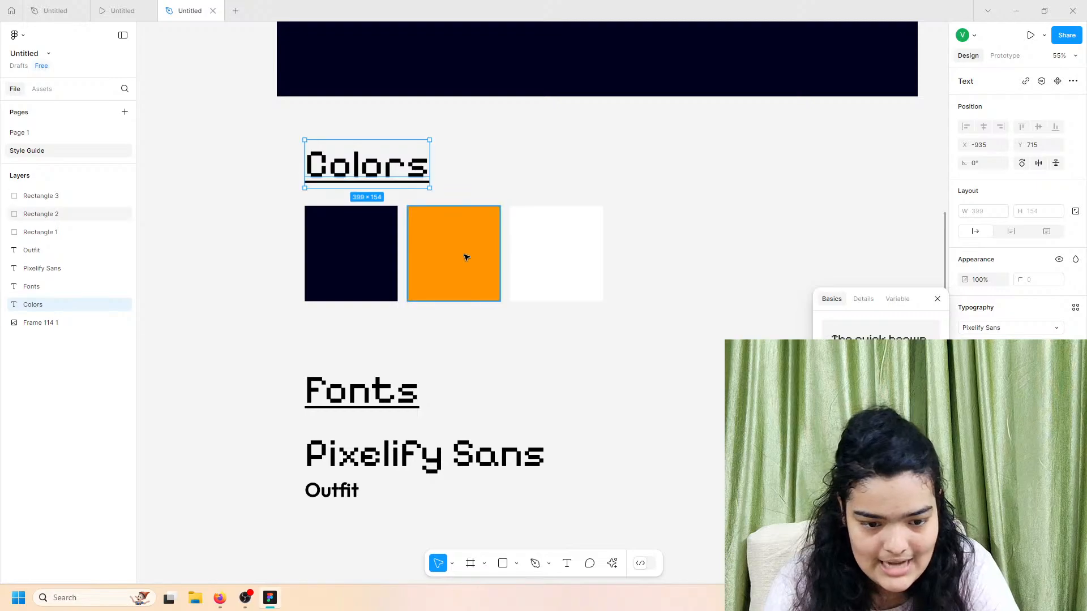
pyautogui.press('Escape')
# Step: Set a 14 gap between Pixelify Sans and Outfit, then raise Outfit about 8 px
pyautogui.moveTo(233, 438); pyautogui.dragTo(339, 516)
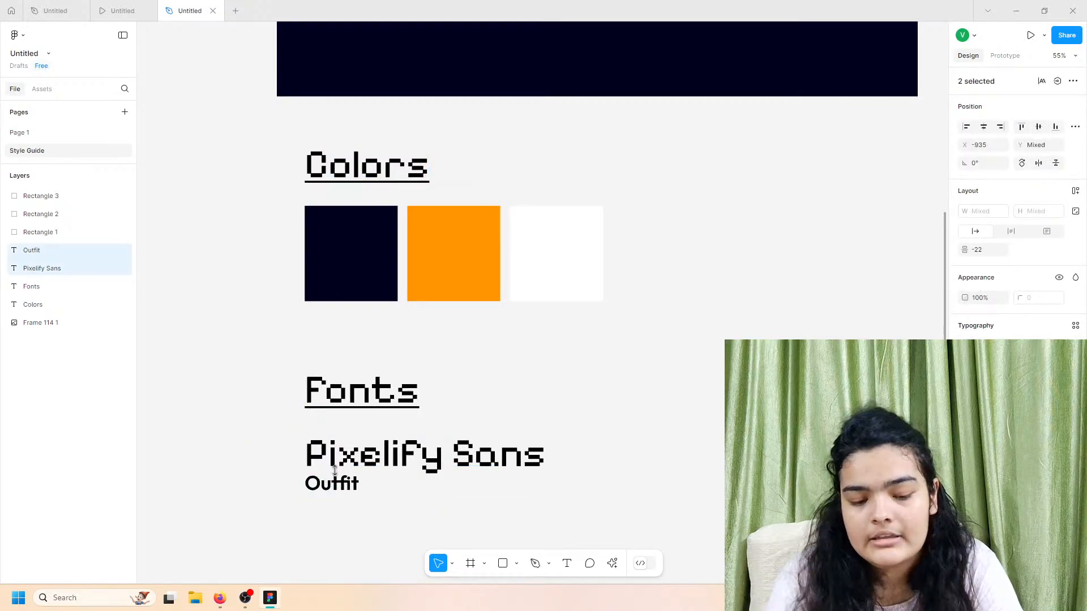
pyautogui.moveTo(347, 467); pyautogui.dragTo(334, 477)
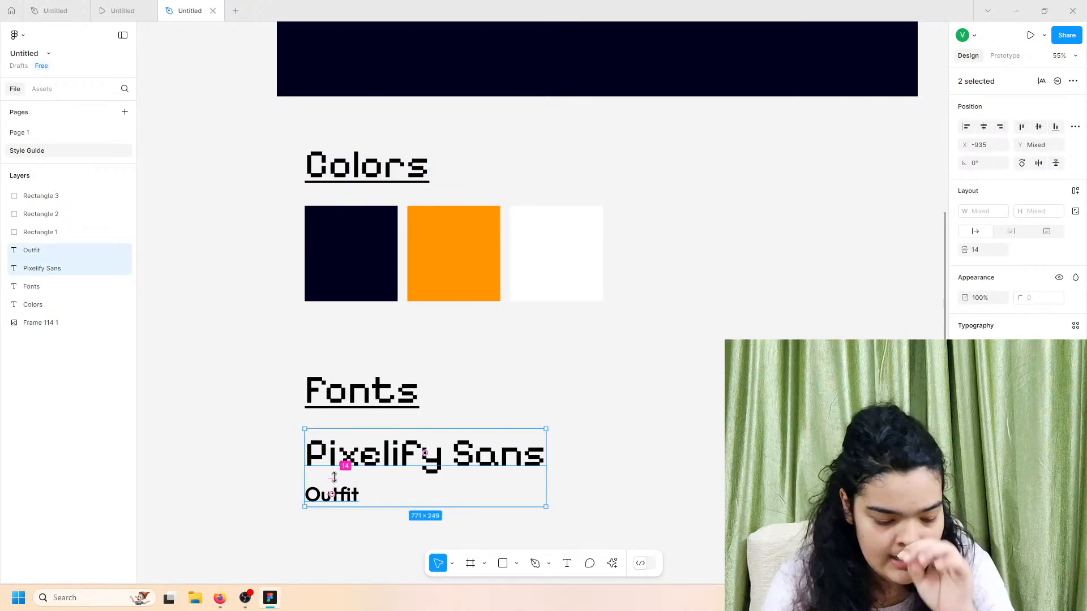
pyautogui.click(210, 509)
pyautogui.moveTo(251, 445); pyautogui.dragTo(334, 496)
pyautogui.moveTo(367, 459); pyautogui.dragTo(367, 457)
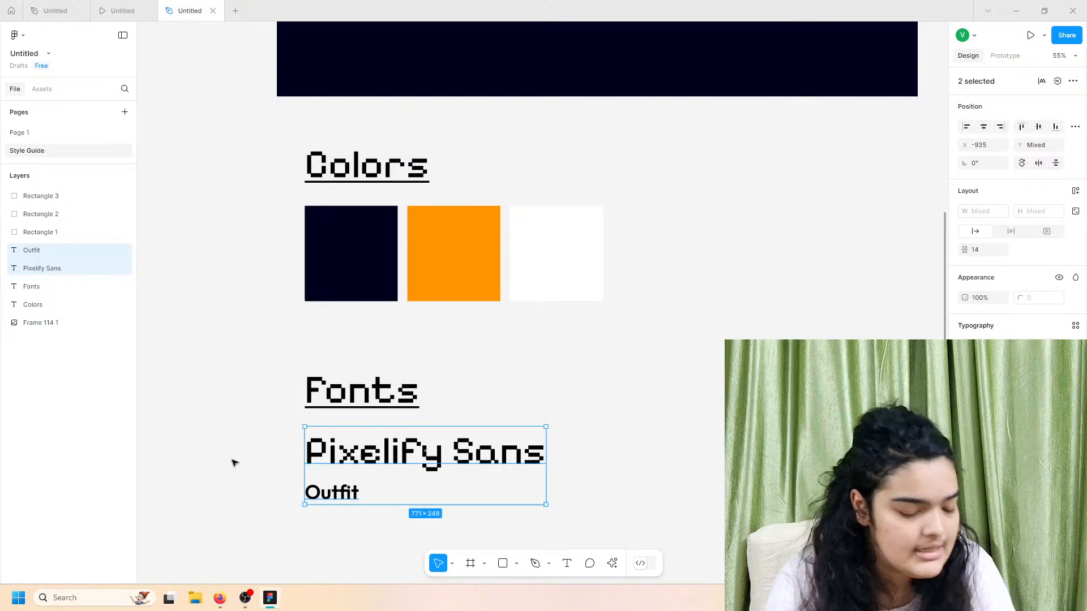
pyautogui.click(235, 463)
pyautogui.moveTo(336, 494); pyautogui.dragTo(336, 489)
pyautogui.click(290, 451)
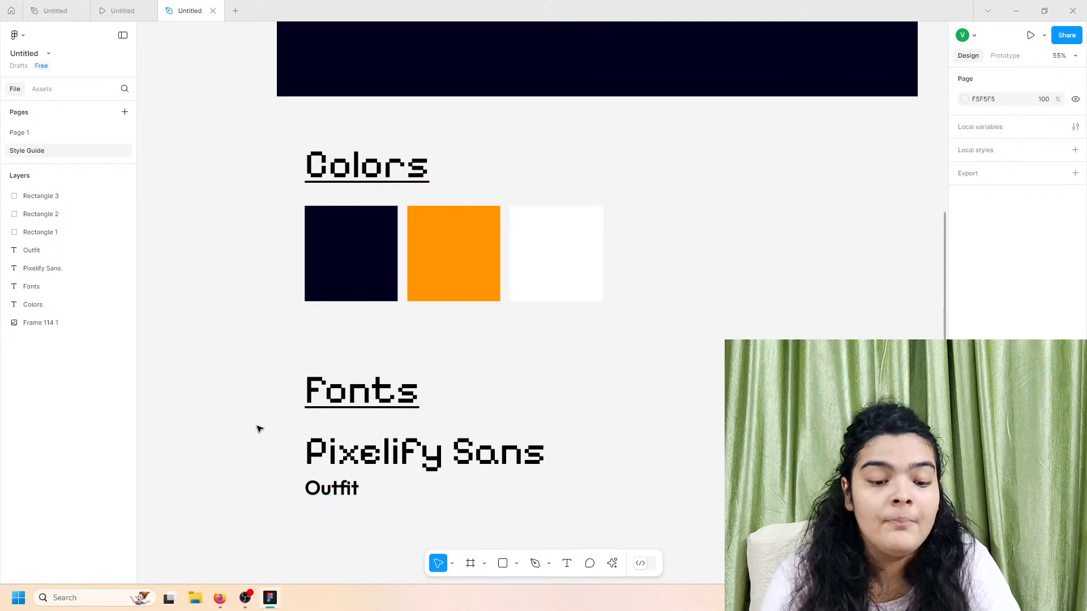
# Step: Pan around the style guide page and drag a selection box over the upper section
pyautogui.scroll(1, 259, 429)
pyautogui.hscroll(1, 259, 429)
pyautogui.scroll(1, 259, 429)
pyautogui.hscroll(1, 259, 429)
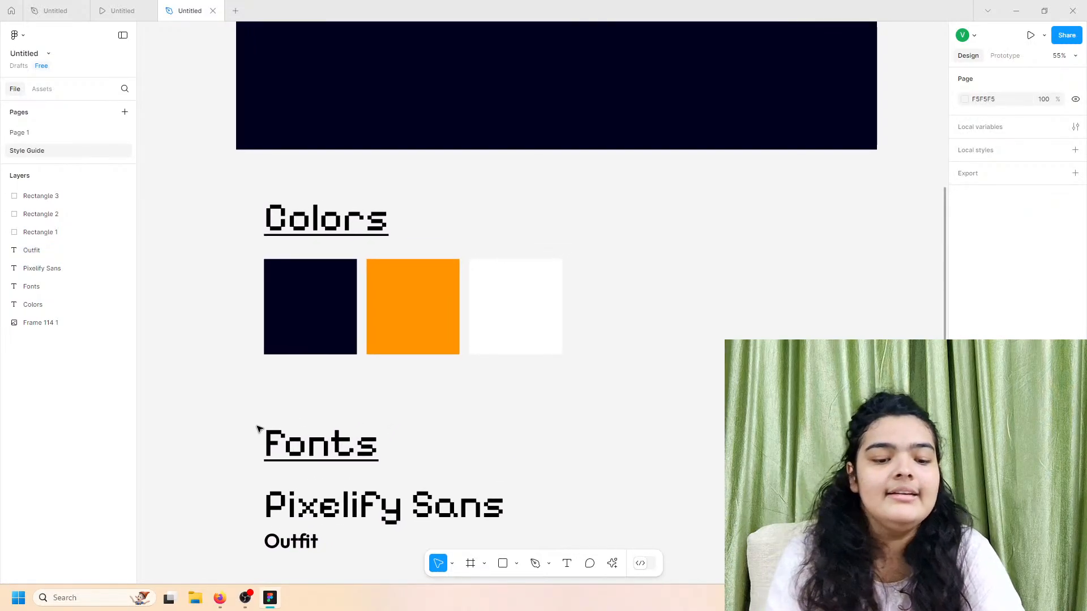
pyautogui.scroll(-1, 259, 429)
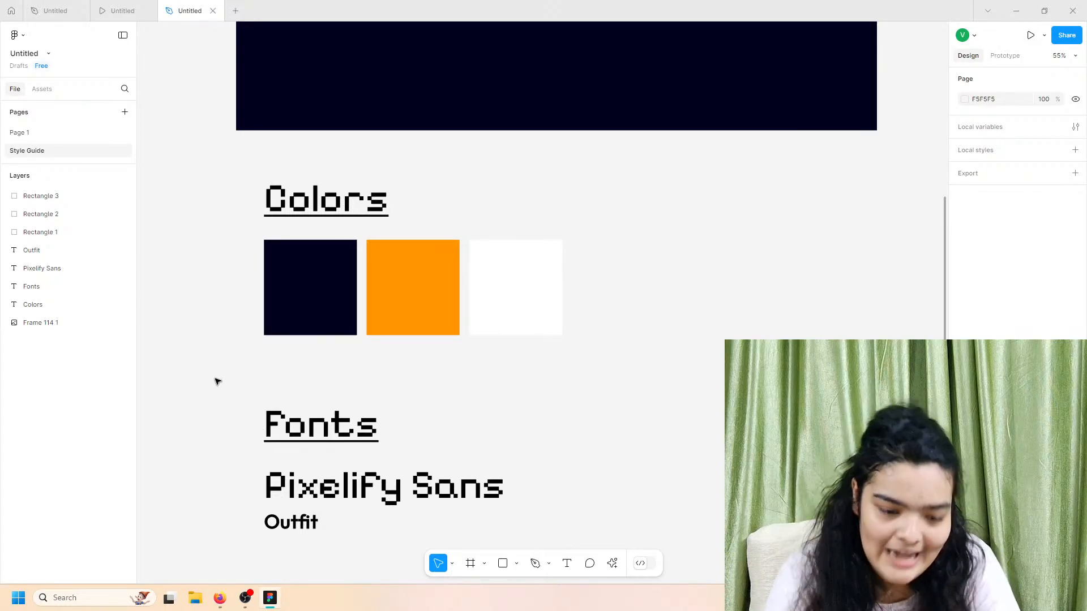
pyautogui.scroll(5, 237, 393)
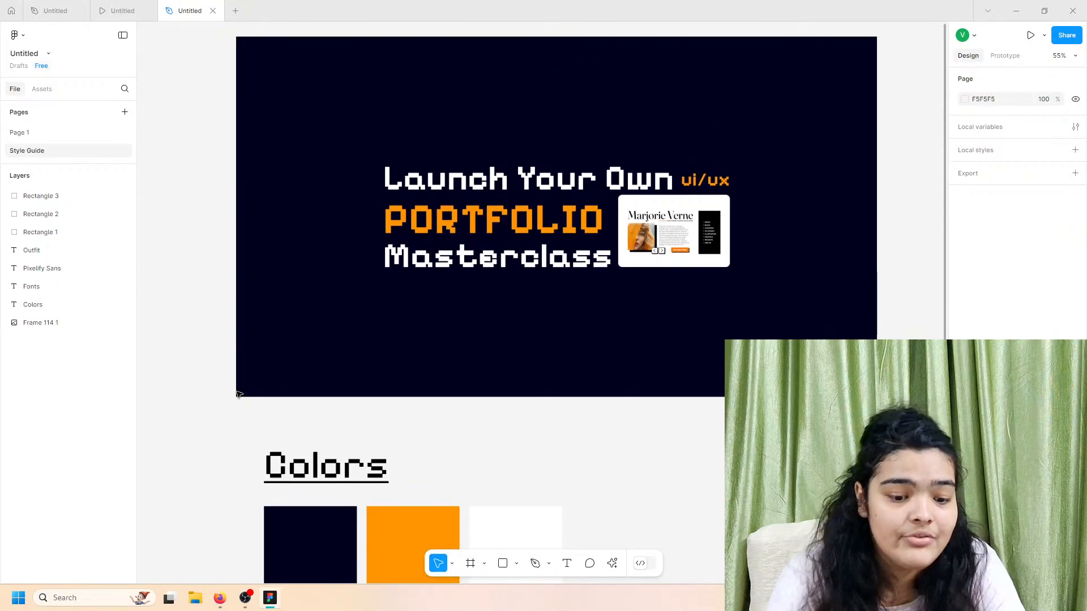
pyautogui.scroll(-3, 237, 393)
pyautogui.moveTo(218, 287); pyautogui.dragTo(347, 397)
# Step: Move the Colors heading and its three swatches down about 18 px, then review the page
pyautogui.moveTo(223, 249); pyautogui.dragTo(493, 408)
pyautogui.moveTo(383, 381); pyautogui.dragTo(384, 390)
pyautogui.click(529, 303)
pyautogui.scroll(-2, 528, 304)
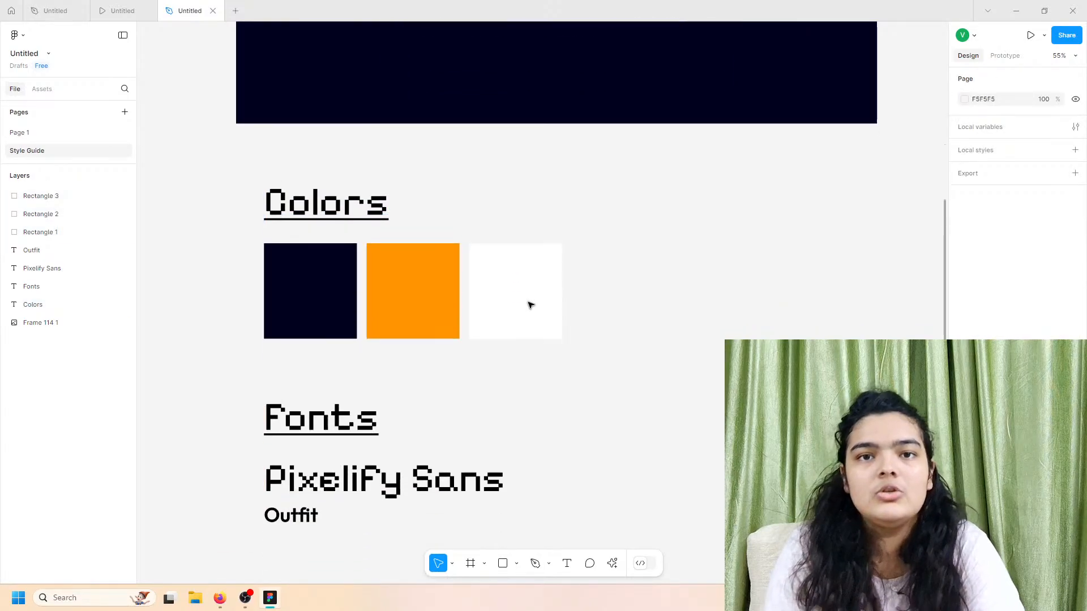
pyautogui.scroll(-1, 530, 305)
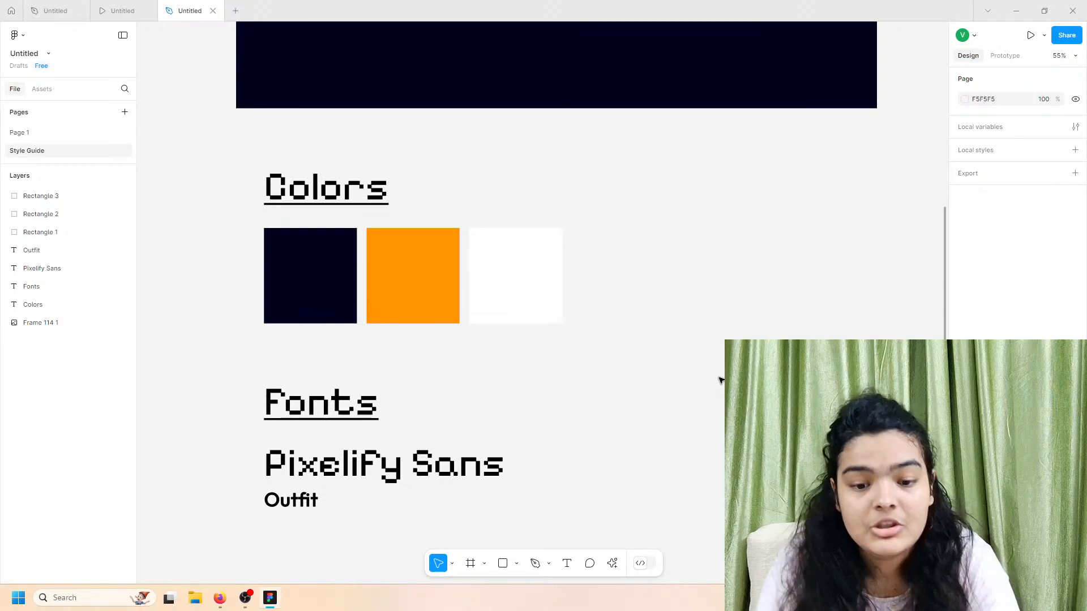
pyautogui.scroll(5, 702, 317)
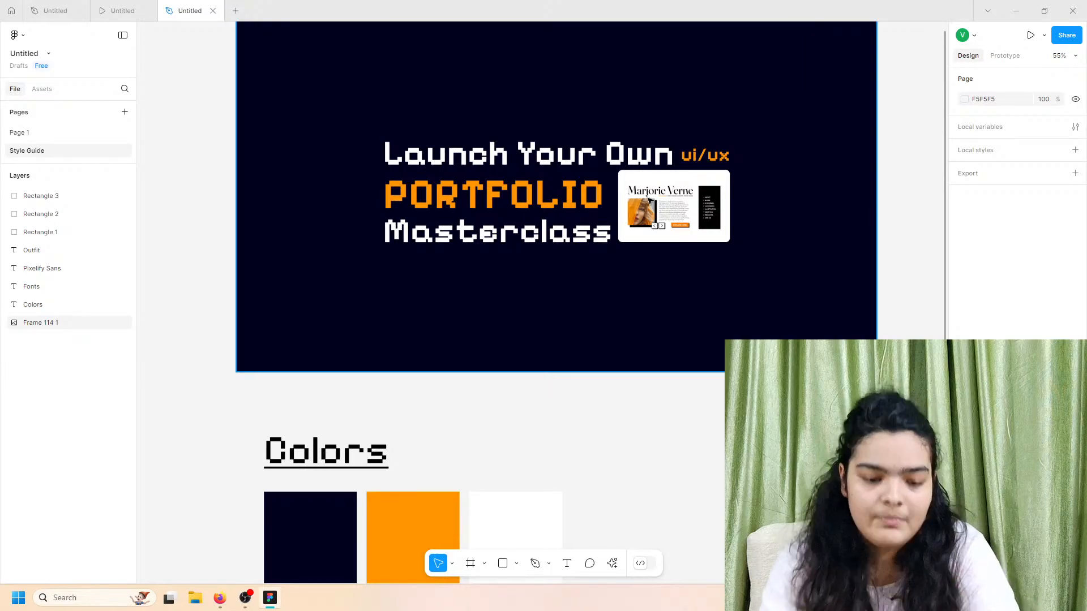
pyautogui.scroll(-7, 636, 201)
# Step: Duplicate the Fonts heading below Outfit as 'Images' and bring up the image import picker
pyautogui.click(302, 300)
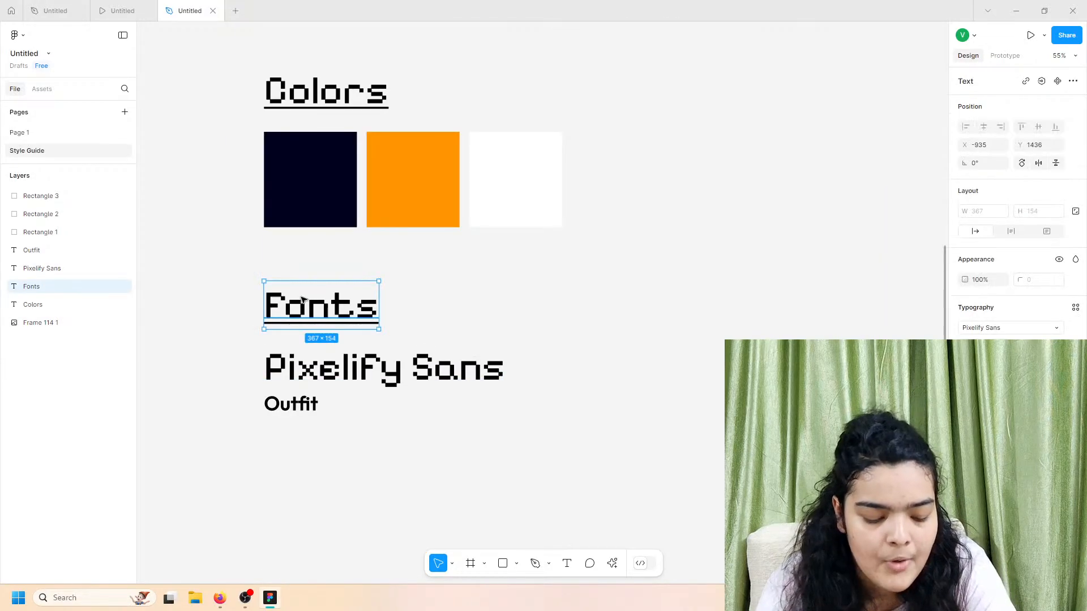
pyautogui.hotkey('ctrl', 'v')
pyautogui.hotkey('ctrl', 'b')
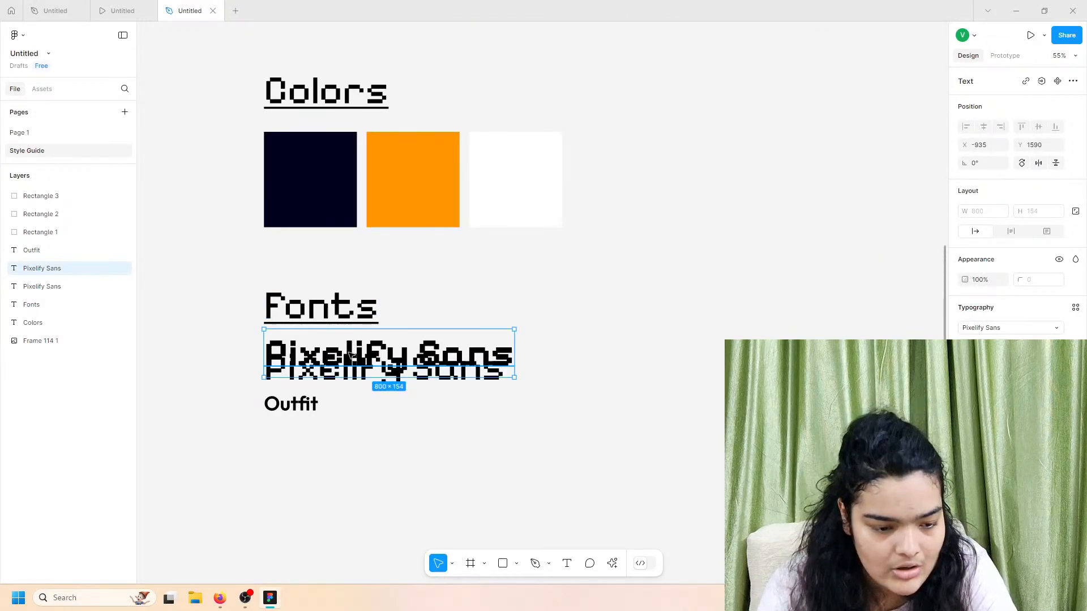
pyautogui.hotkey('ctrl', 'z')
pyautogui.hotkey('ctrl', 'z')
pyautogui.moveTo(327, 316); pyautogui.dragTo(326, 485)
pyautogui.doubleClick(325, 485)
pyautogui.write('Images')
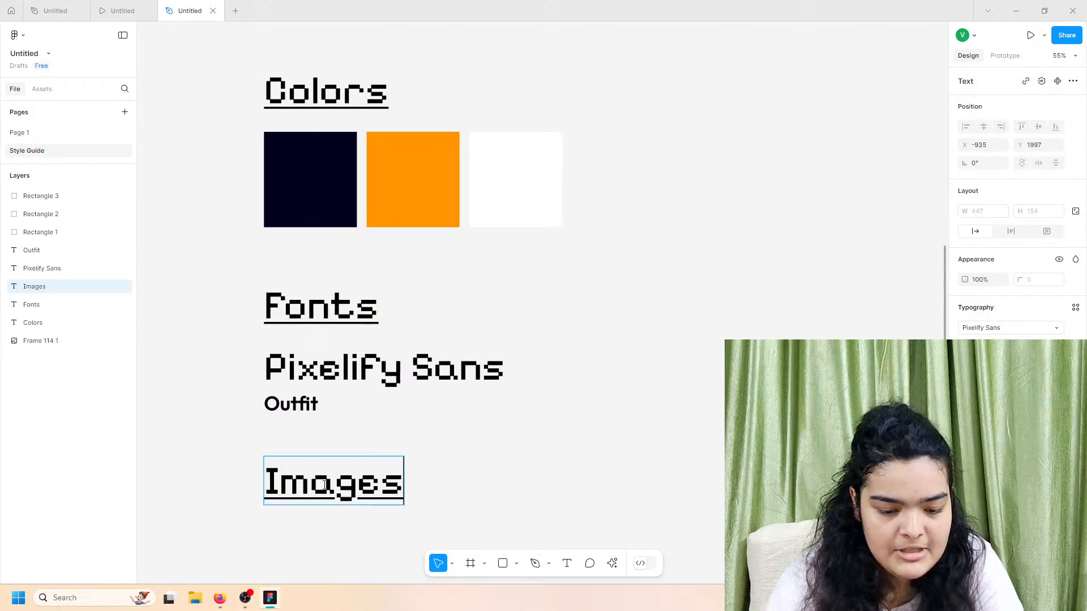
pyautogui.scroll(-2, 515, 437)
pyautogui.click(512, 438)
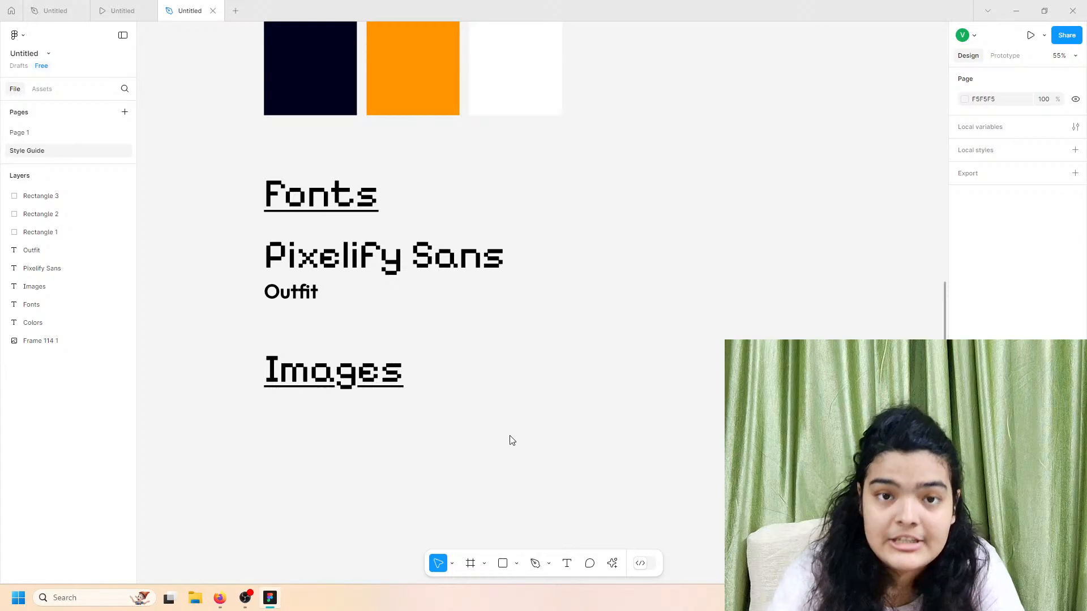
pyautogui.hotkey('ctrl', 'shift', 'k')
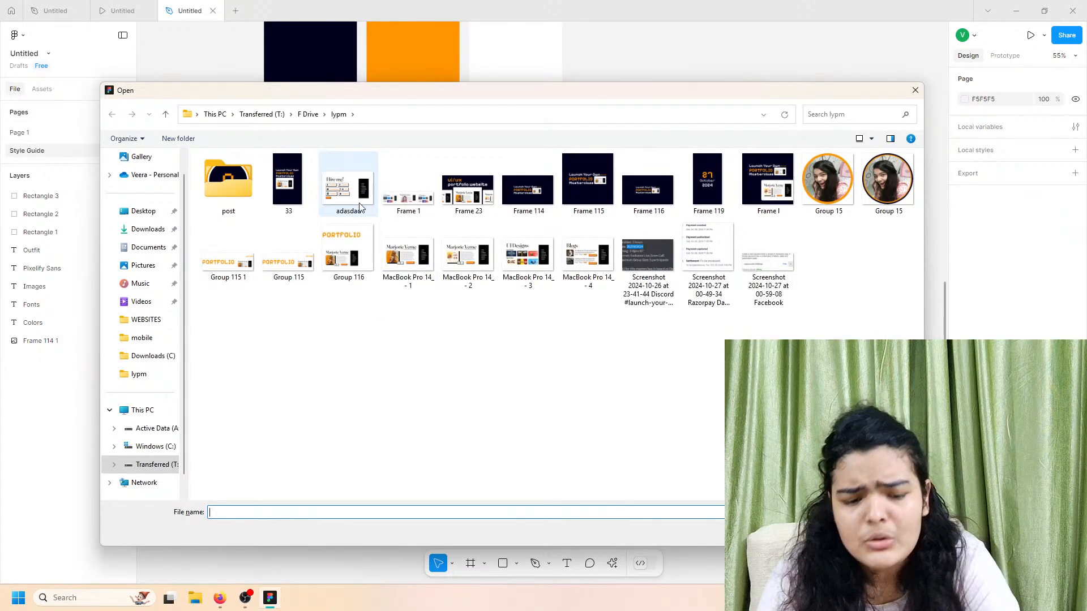
# Step: Choose the four MacBook Pro 14_ files and adasdad to import
pyautogui.click(348, 187)
pyautogui.keyDown('shift'); pyautogui.click(407, 255); pyautogui.keyUp('shift')
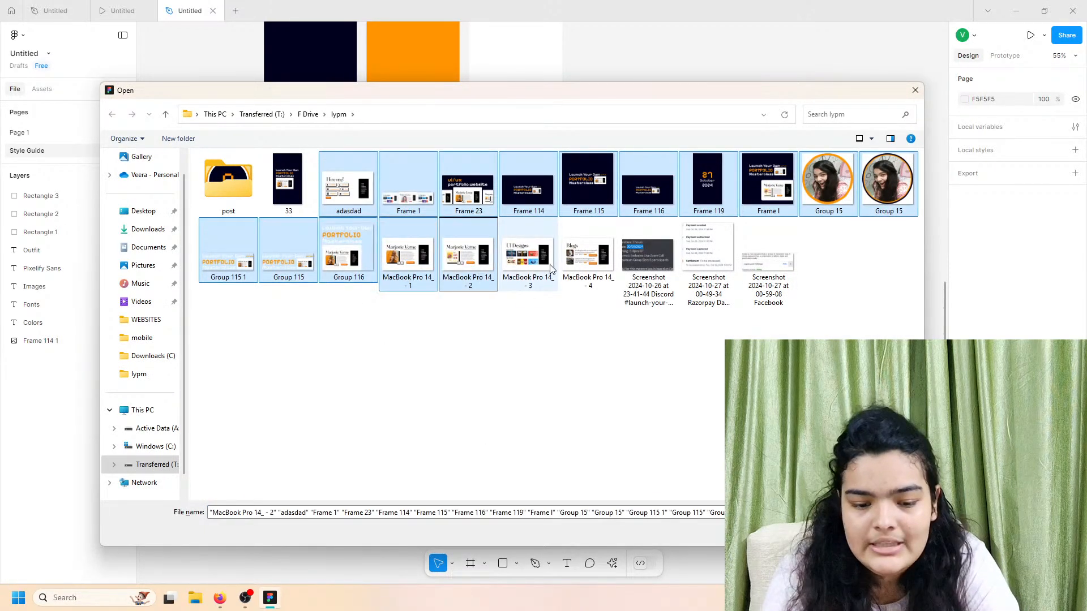
pyautogui.click(572, 265)
pyautogui.keyDown('ctrl'); pyautogui.click(514, 252); pyautogui.keyUp('ctrl')
pyautogui.keyDown('ctrl'); pyautogui.click(451, 261); pyautogui.keyUp('ctrl')
pyautogui.keyDown('ctrl'); pyautogui.click(413, 255); pyautogui.keyUp('ctrl')
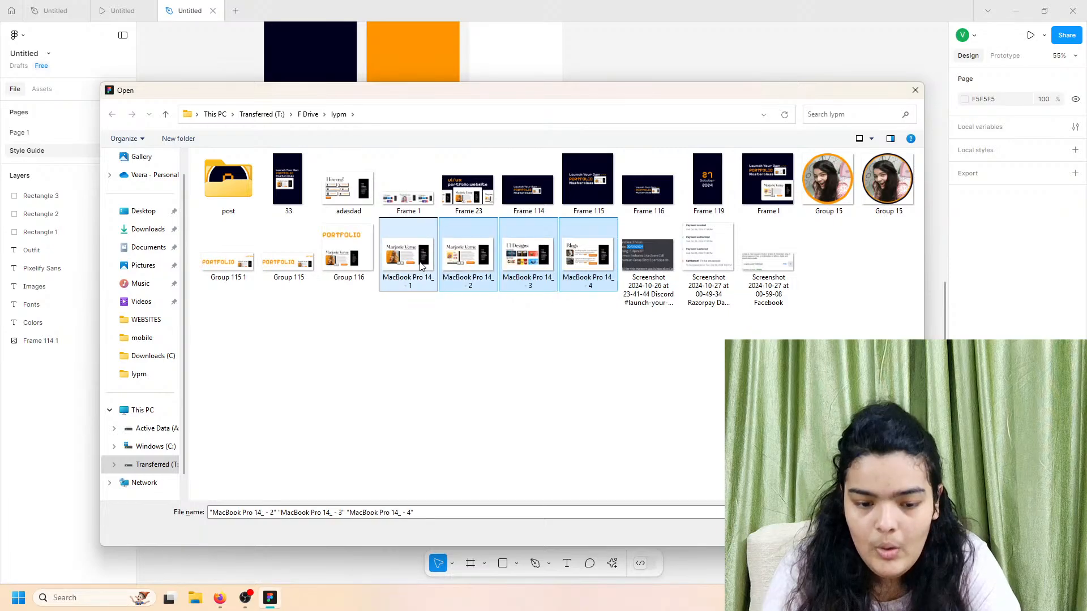
pyautogui.keyDown('ctrl'); pyautogui.click(362, 198); pyautogui.keyUp('ctrl')
pyautogui.press('Return')
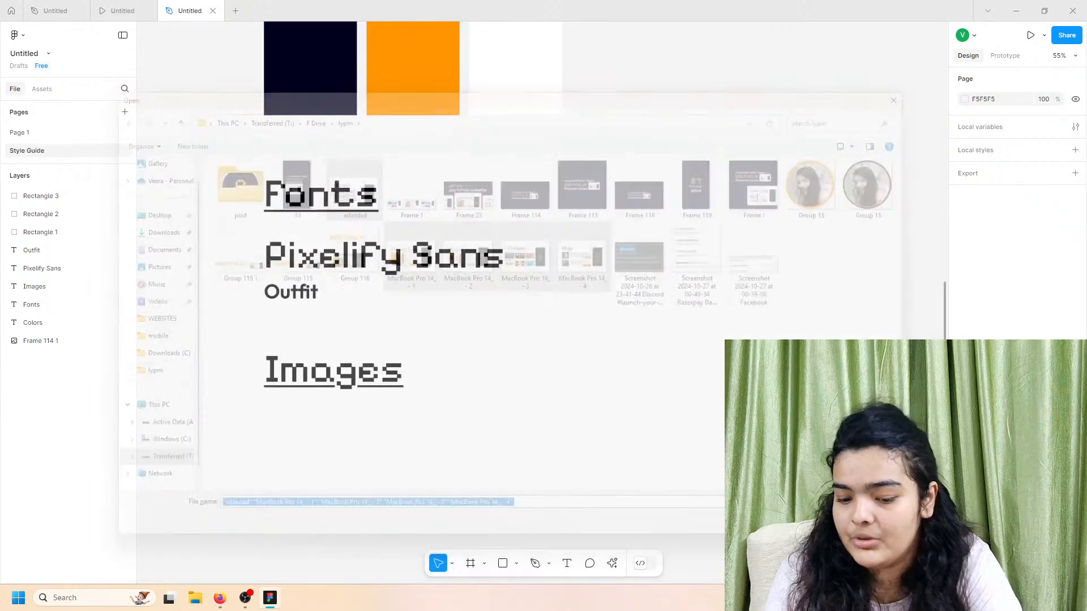
# Step: Place the five screenshots in a row under Images and shrink them to 434 px tall
pyautogui.scroll(-3, 528, 475)
pyautogui.click(331, 352)
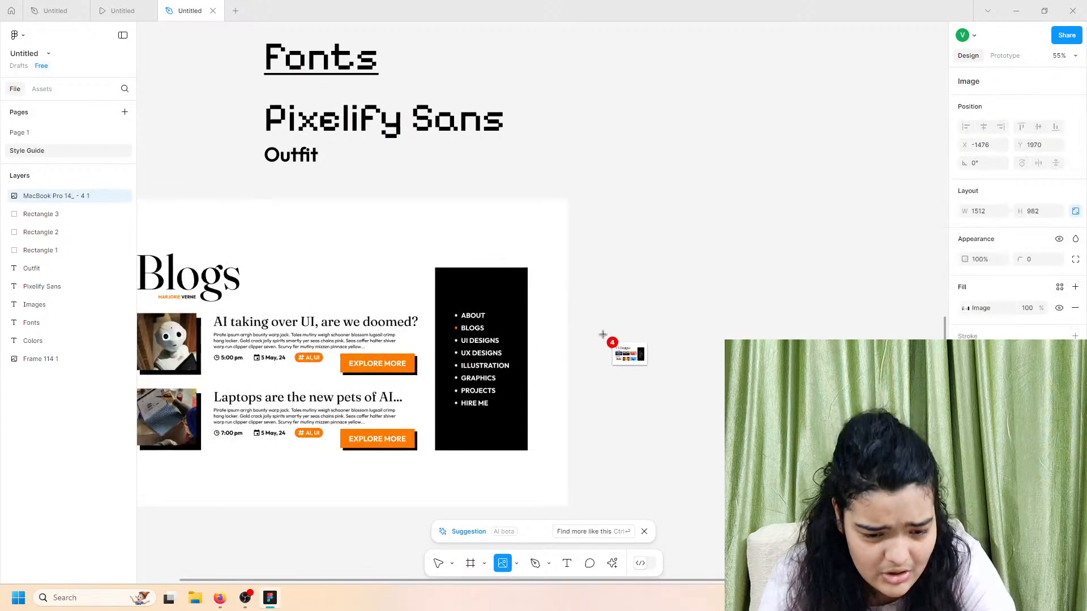
pyautogui.click(653, 333)
pyautogui.scroll(-5, 701, 331)
pyautogui.click(701, 331)
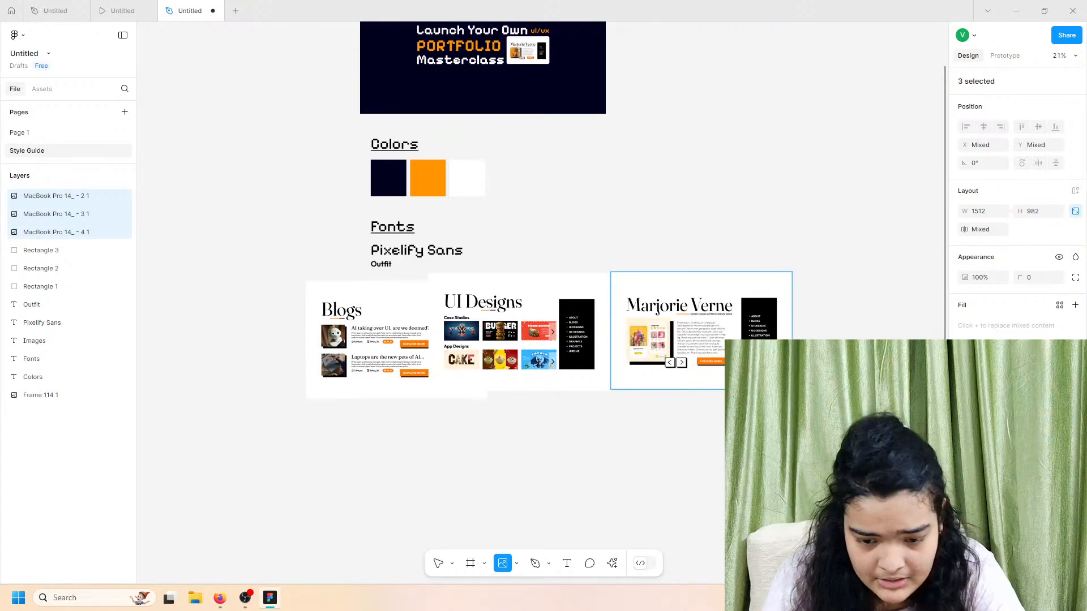
pyautogui.scroll(-2, 838, 277)
pyautogui.click(857, 360)
pyautogui.click(463, 351)
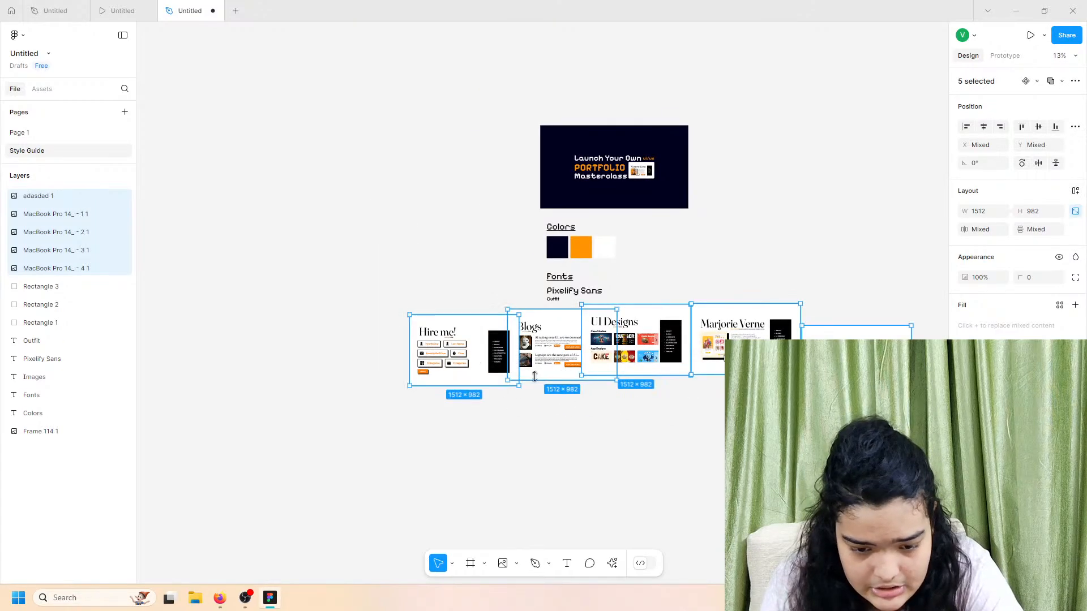
pyautogui.moveTo(556, 370); pyautogui.dragTo(510, 423)
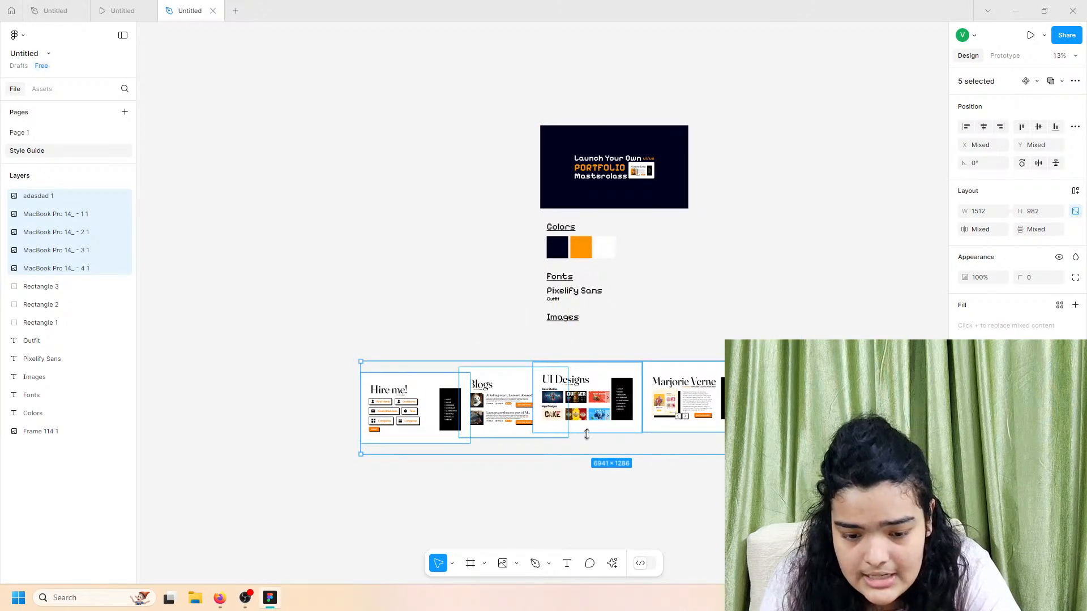
pyautogui.moveTo(587, 434); pyautogui.dragTo(583, 362)
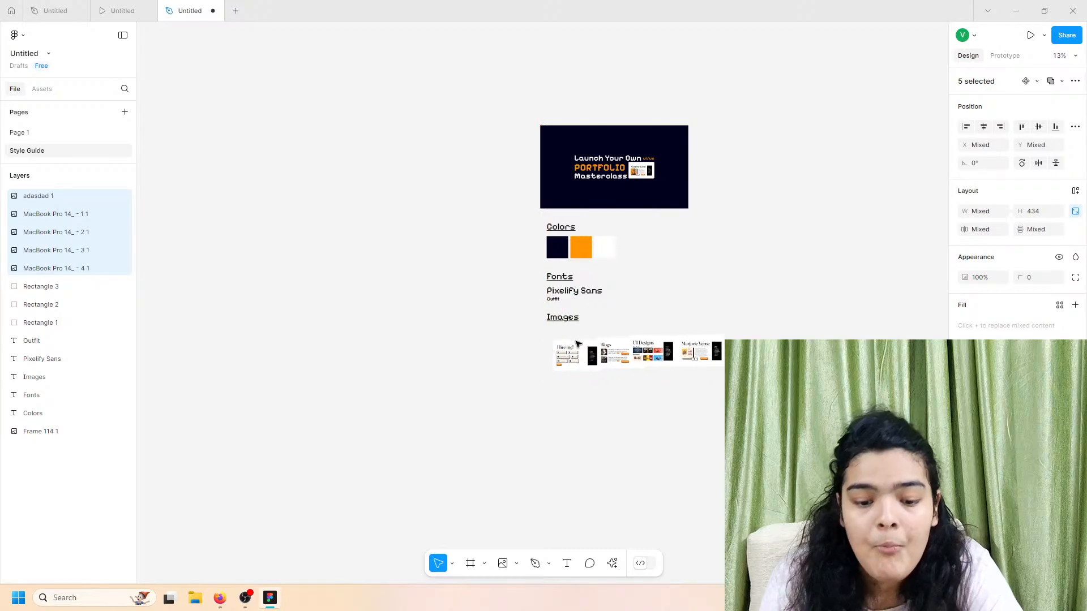
pyautogui.scroll(5, 575, 342)
pyautogui.hscroll(2, 577, 342)
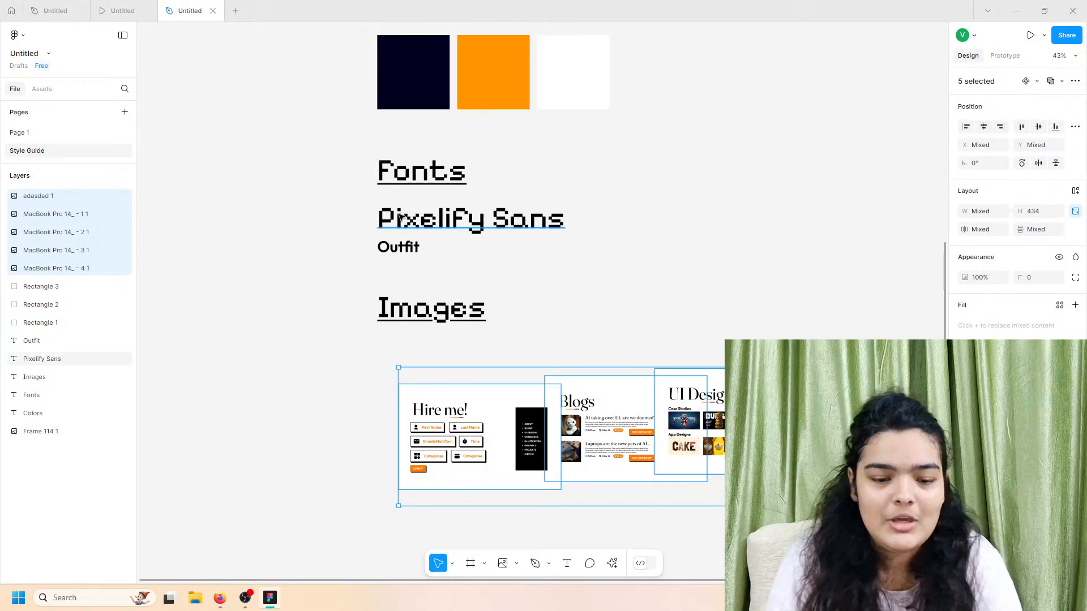
pyautogui.scroll(3, 401, 244)
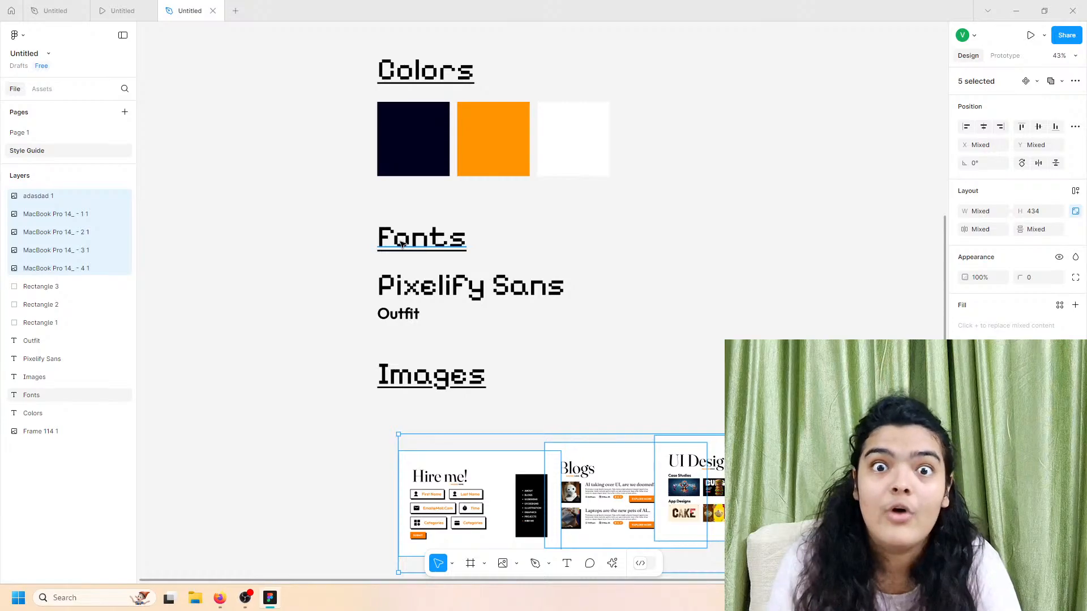
pyautogui.hscroll(5, 401, 243)
pyautogui.scroll(-1, 400, 243)
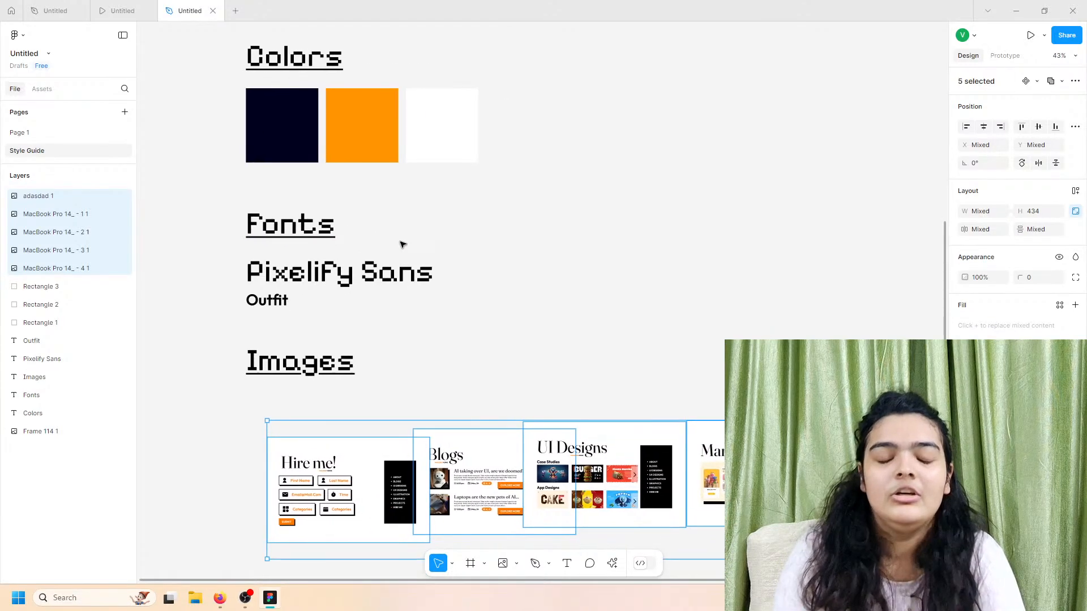
pyautogui.click(434, 388)
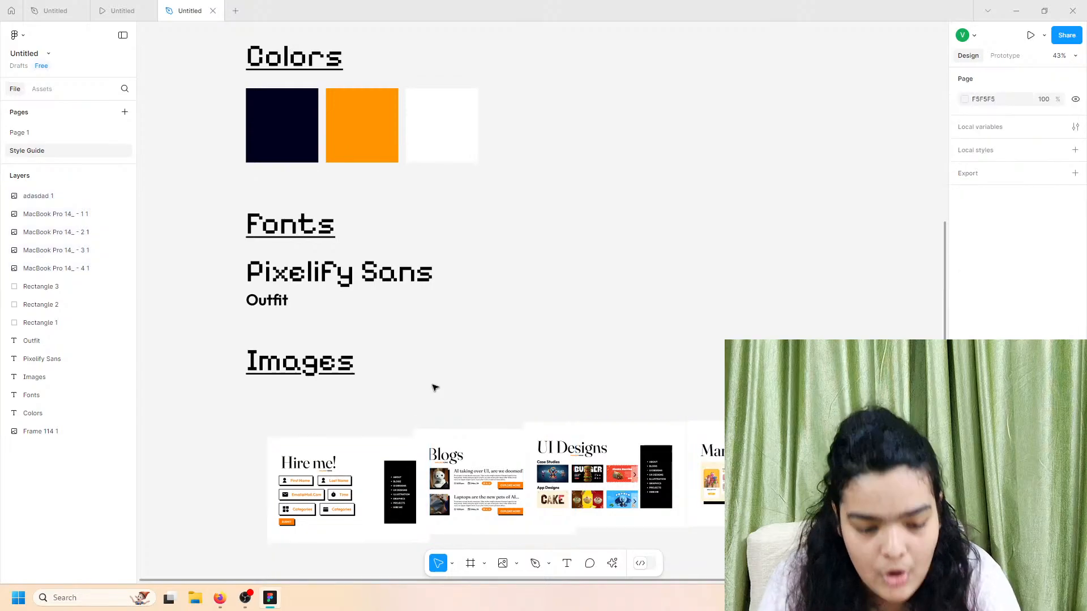
pyautogui.scroll(-1, 434, 389)
pyautogui.moveTo(220, 430); pyautogui.dragTo(888, 532)
pyautogui.moveTo(456, 514); pyautogui.dragTo(391, 473)
pyautogui.click(285, 451)
pyautogui.moveTo(284, 451); pyautogui.dragTo(850, 520)
pyautogui.moveTo(866, 391); pyautogui.dragTo(286, 427)
pyautogui.moveTo(372, 409); pyautogui.dragTo(671, 515)
pyautogui.moveTo(681, 380); pyautogui.dragTo(431, 421)
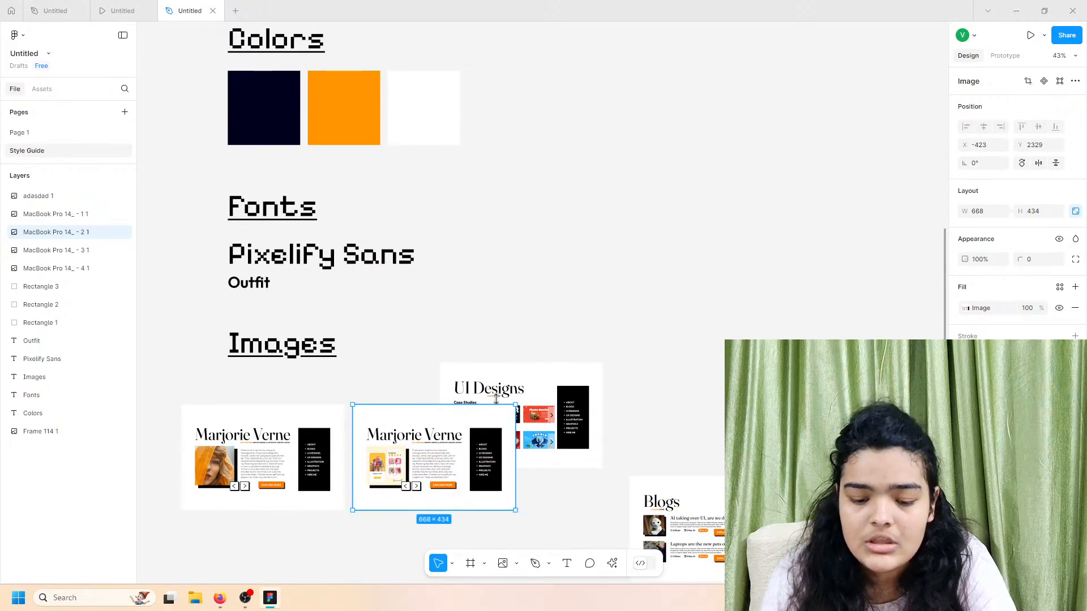
pyautogui.moveTo(500, 368); pyautogui.dragTo(585, 410)
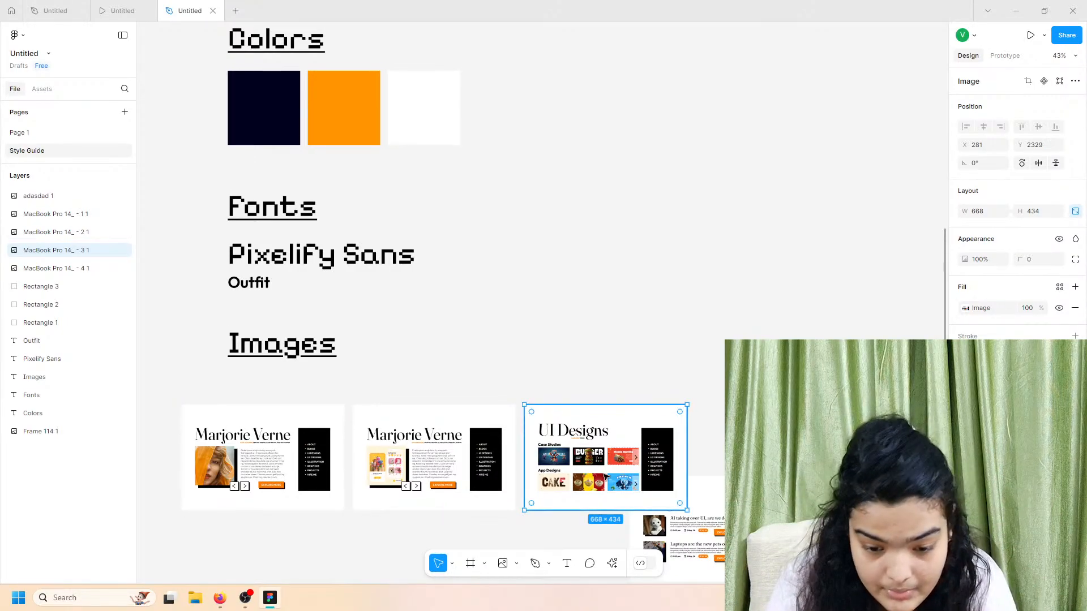
pyautogui.scroll(-1, 434, 447)
pyautogui.click(261, 419)
pyautogui.moveTo(261, 418); pyautogui.dragTo(291, 399)
pyautogui.moveTo(494, 439); pyautogui.dragTo(612, 395)
pyautogui.click(639, 520)
pyautogui.moveTo(639, 520); pyautogui.dragTo(258, 532)
pyautogui.moveTo(838, 536); pyautogui.dragTo(459, 560)
pyautogui.scroll(-2, 238, 366)
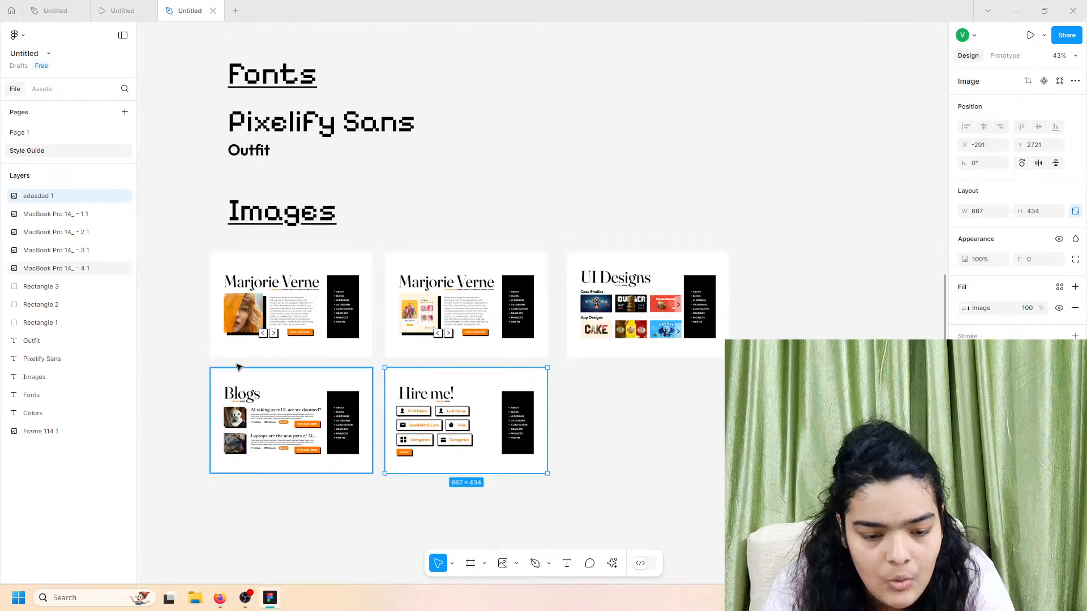
pyautogui.moveTo(185, 302); pyautogui.dragTo(621, 434)
pyautogui.moveTo(328, 340); pyautogui.dragTo(363, 304)
pyautogui.scroll(1, 360, 310)
pyautogui.click(585, 223)
pyautogui.scroll(1, 527, 341)
pyautogui.scroll(3, 526, 345)
pyautogui.scroll(-1, 497, 357)
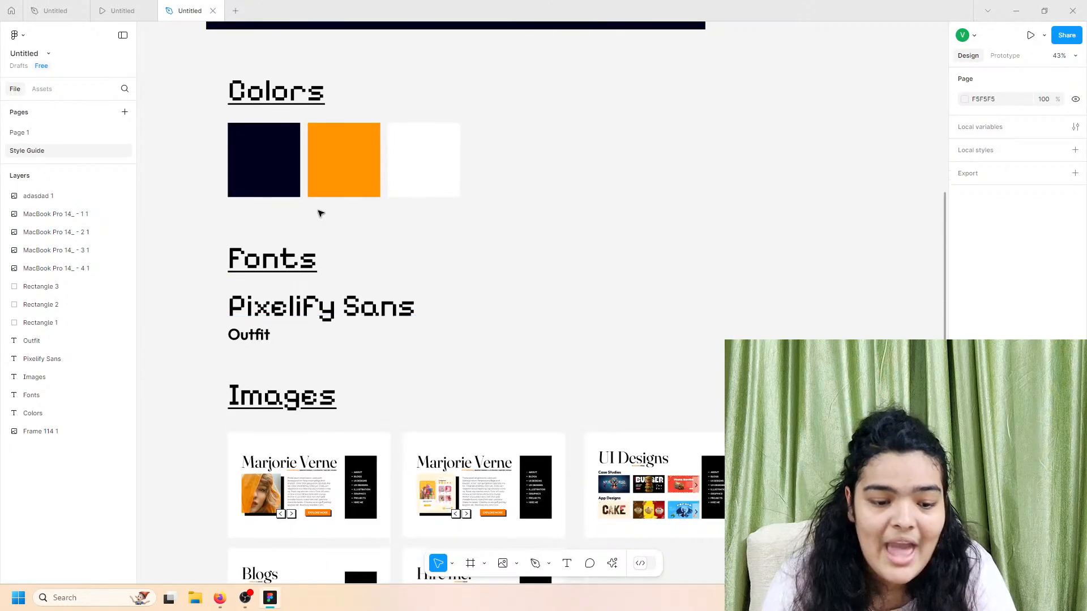
pyautogui.scroll(-2, 564, 194)
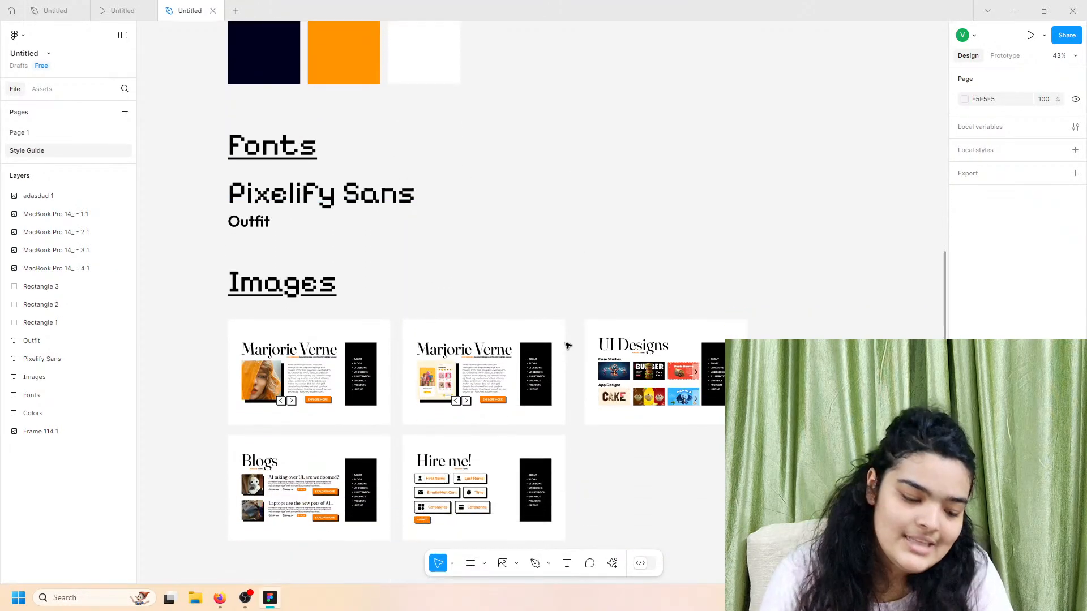
pyautogui.scroll(3, 543, 354)
pyautogui.scroll(5, 527, 363)
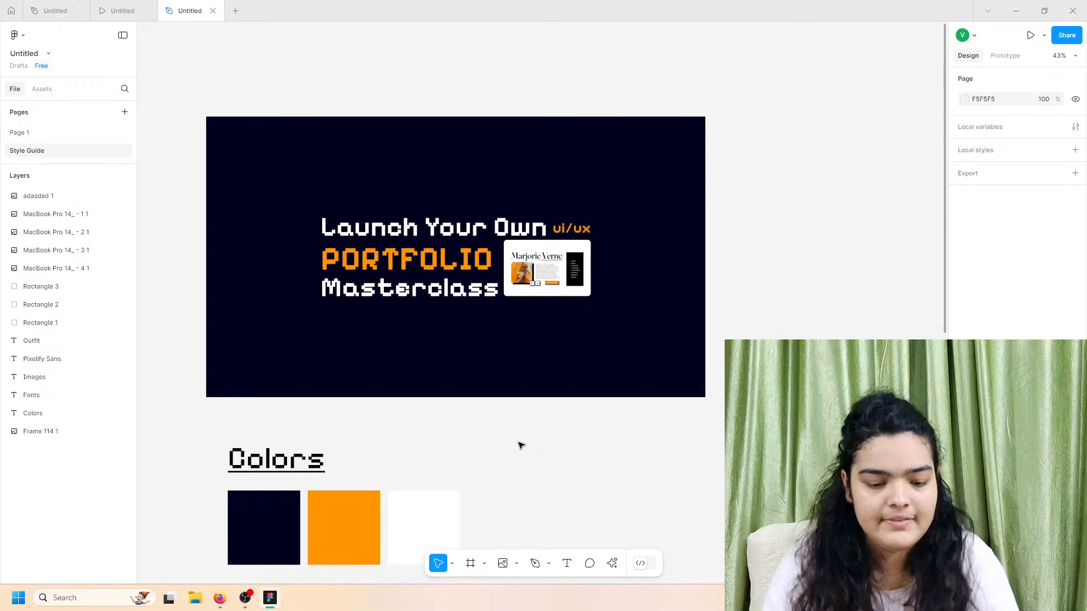
# Step: Copy the Colors heading to the right of the swatches and retype it 'Dark Mode Primary'
pyautogui.click(276, 473)
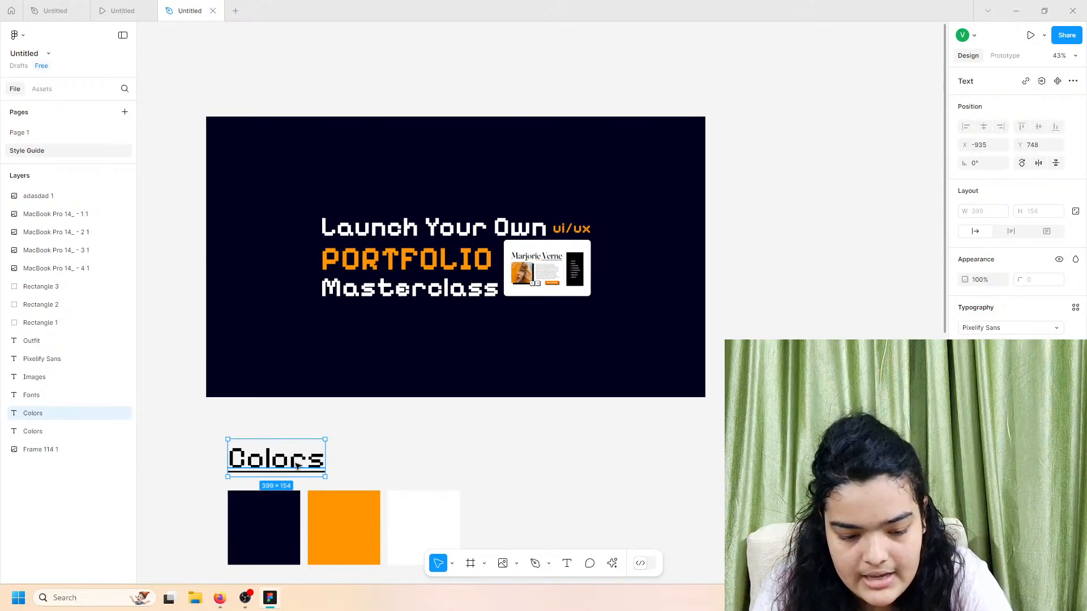
pyautogui.moveTo(297, 466); pyautogui.dragTo(642, 483)
pyautogui.doubleClick(643, 485)
pyautogui.write('Dr')
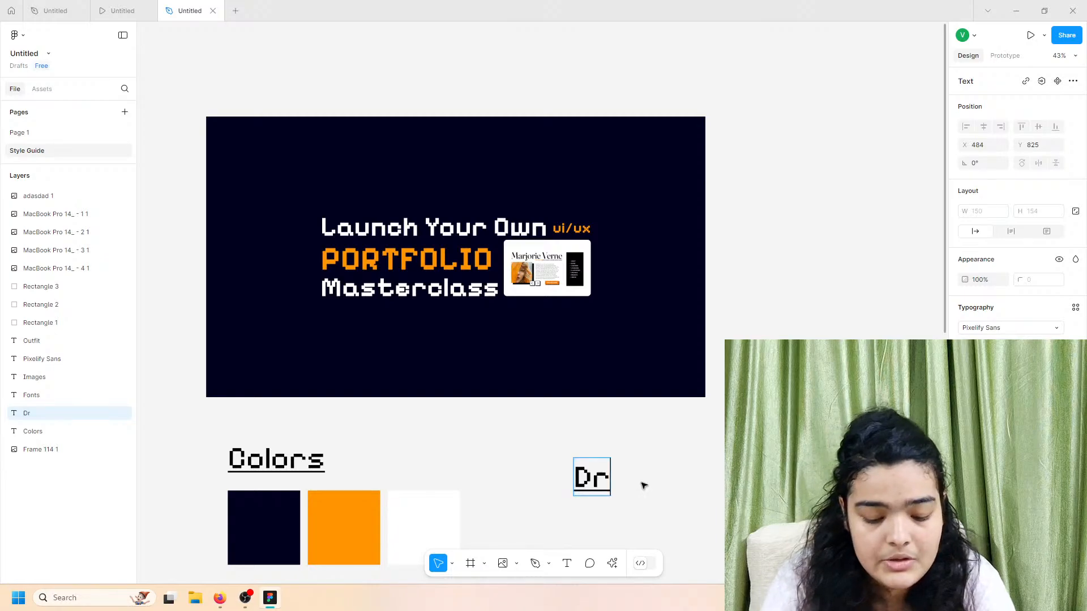
pyautogui.write('ak')
pyautogui.press('BackSpace')
pyautogui.press('BackSpace')
pyautogui.press('BackSpace')
pyautogui.write('ark')
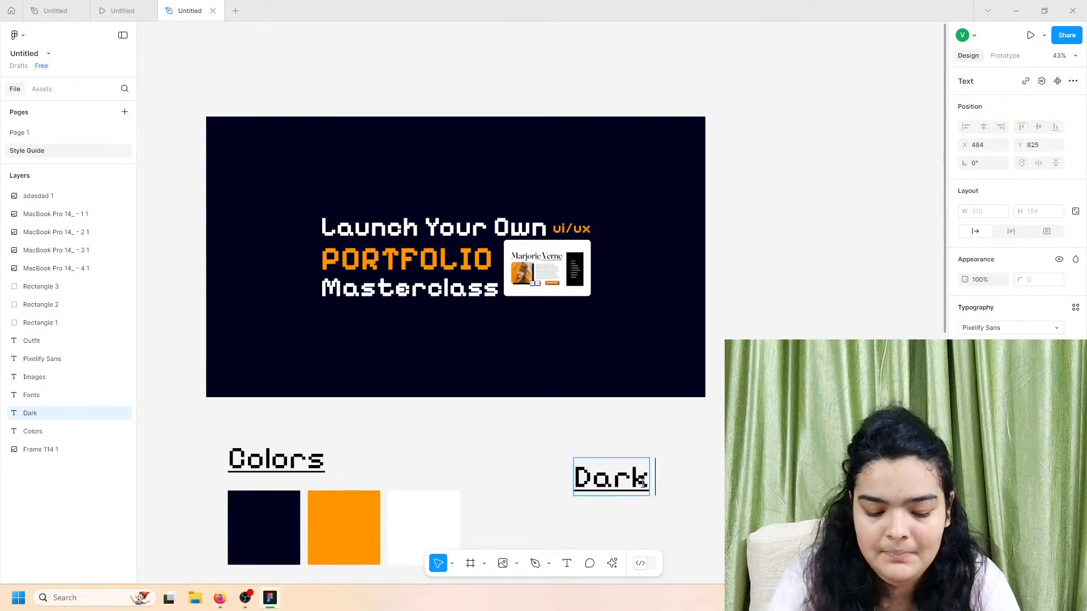
pyautogui.write(' Mode Pri mary')
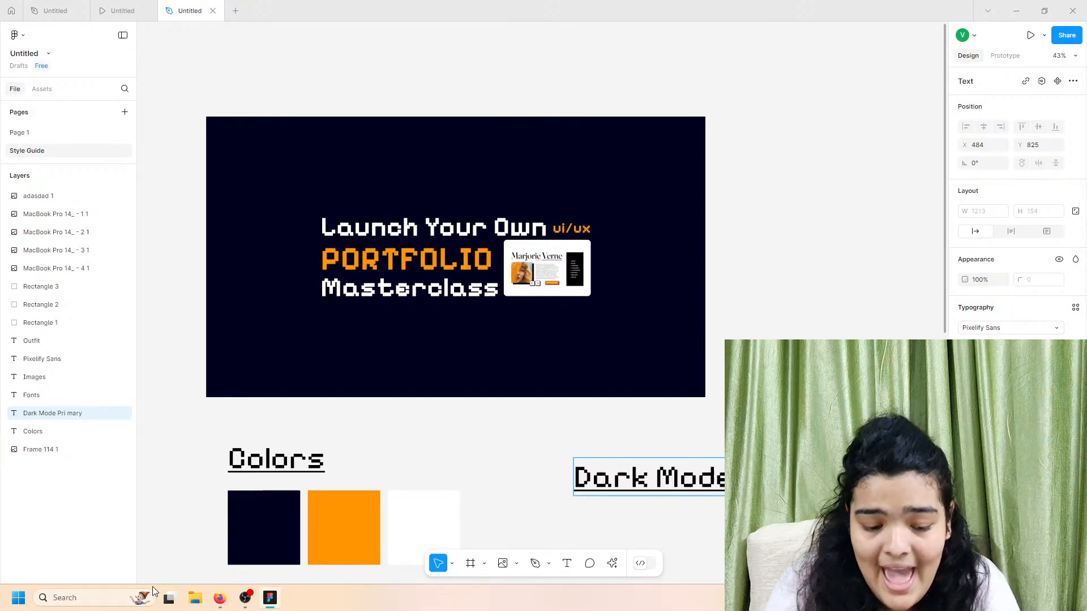
pyautogui.scroll(-1, 253, 520)
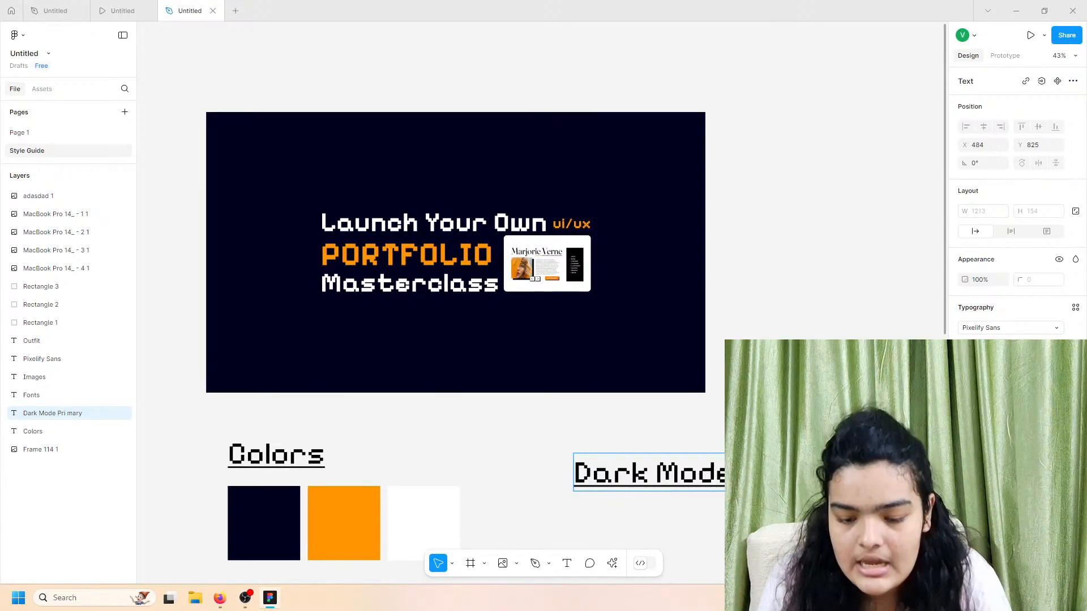
pyautogui.press('Escape')
pyautogui.moveTo(736, 476); pyautogui.dragTo(705, 502)
pyautogui.scroll(-1, 705, 501)
pyautogui.scroll(-1, 461, 419)
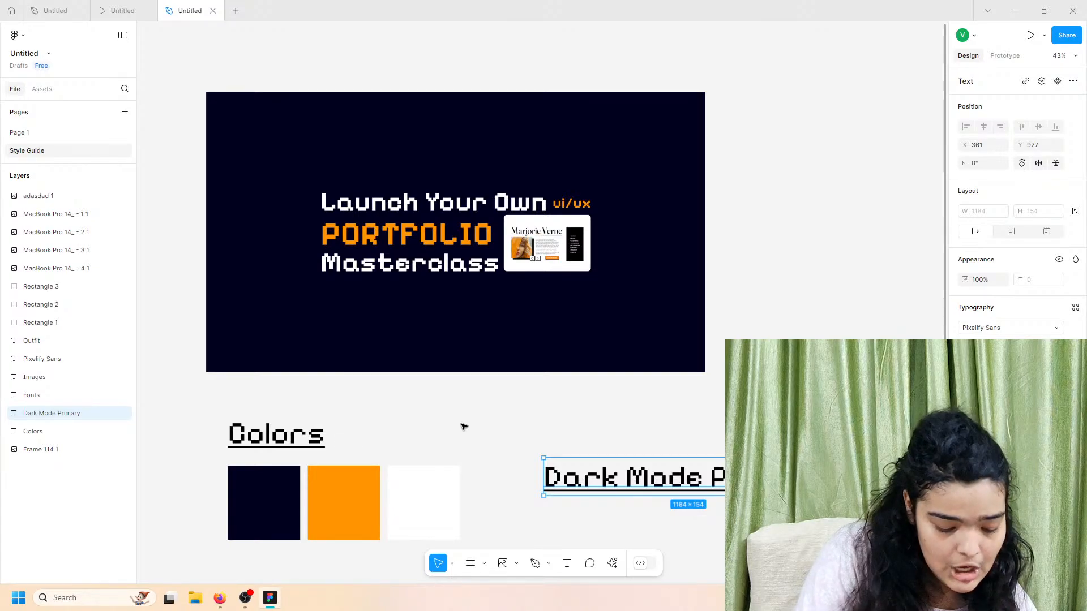
pyautogui.click(151, 8)
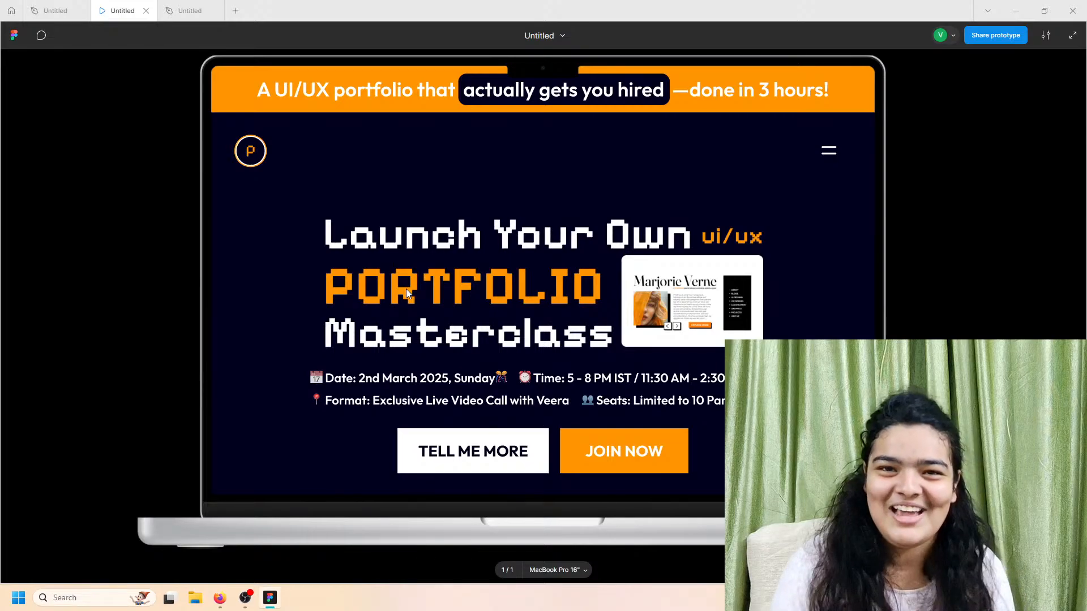
pyautogui.scroll(-1, 411, 286)
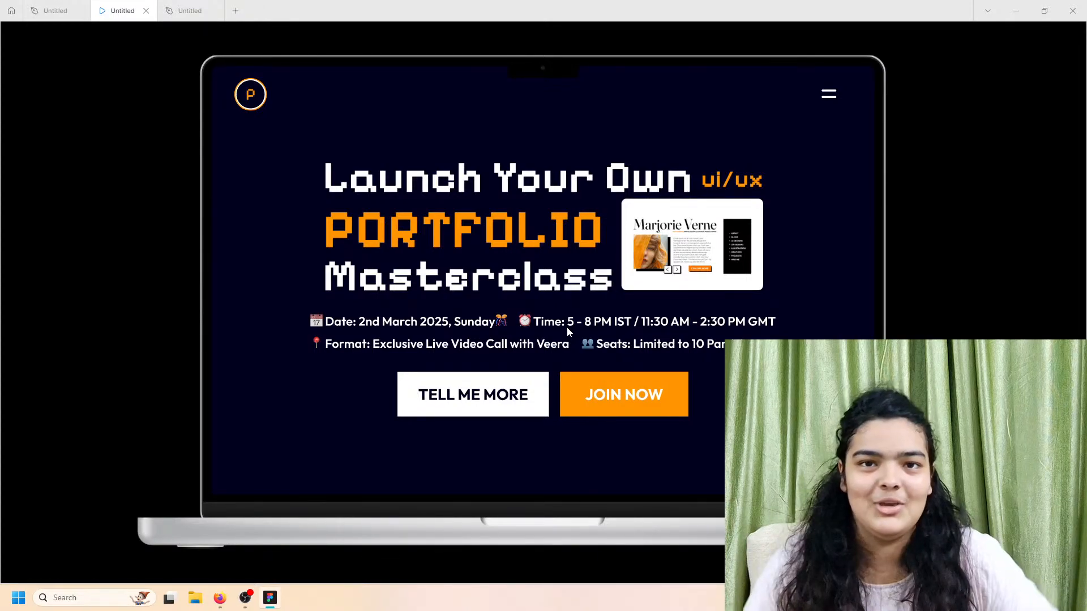
pyautogui.click(189, 10)
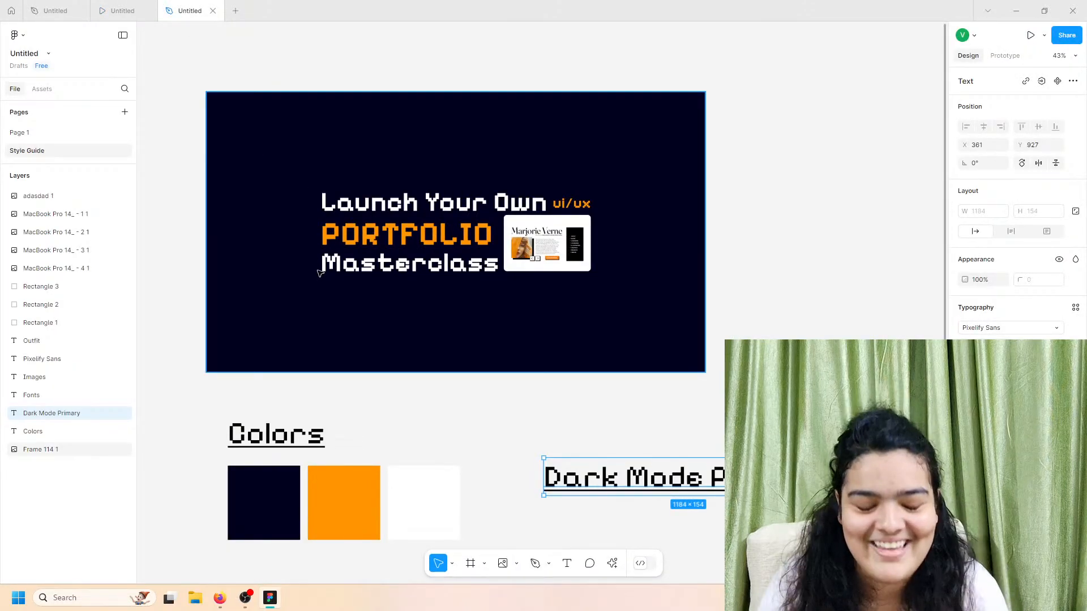
# Step: Nudge the dark Masterclass banner image (Frame 114 1) slightly to the right
pyautogui.scroll(-3, 460, 317)
pyautogui.scroll(-2, 460, 318)
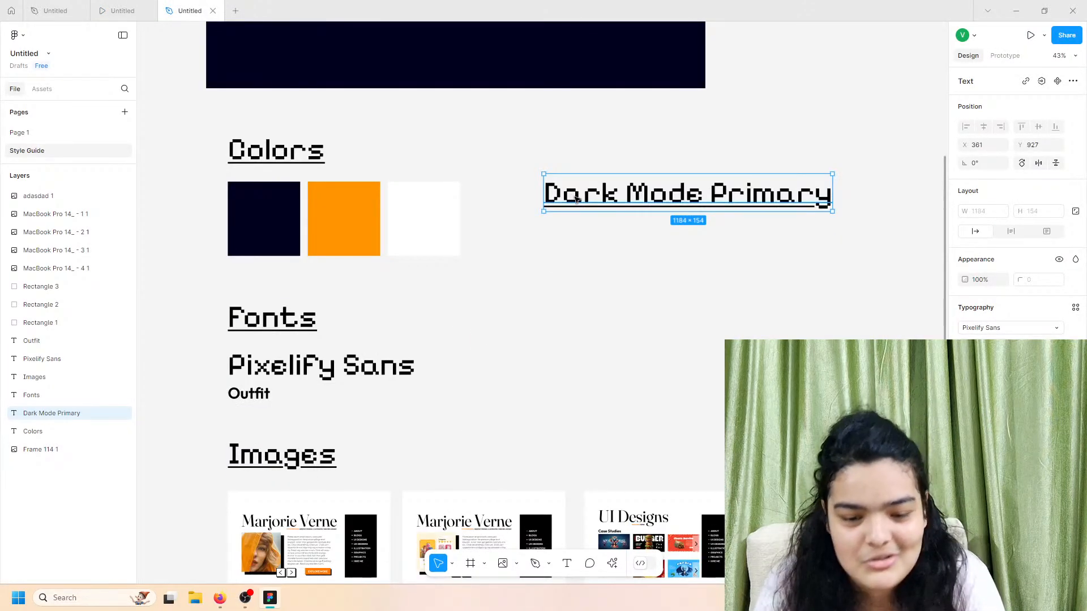
pyautogui.click(526, 263)
pyautogui.scroll(-1, 527, 263)
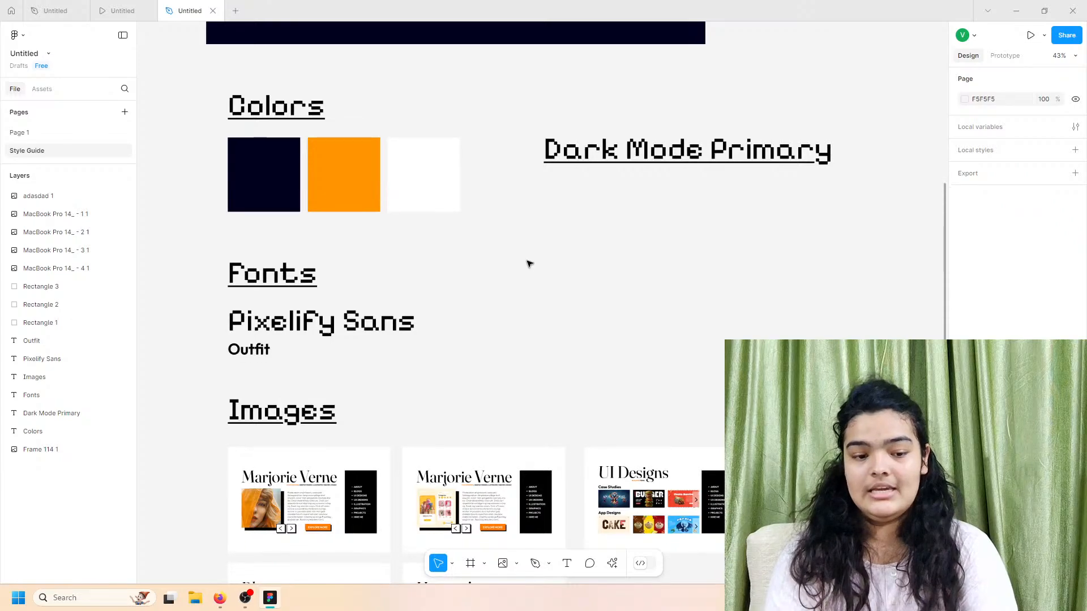
pyautogui.moveTo(440, 35)
pyautogui.mouseDown()
pyautogui.moveTo(472, 35)
pyautogui.moveTo(460, 35)
pyautogui.mouseUp()
pyautogui.click(571, 199)
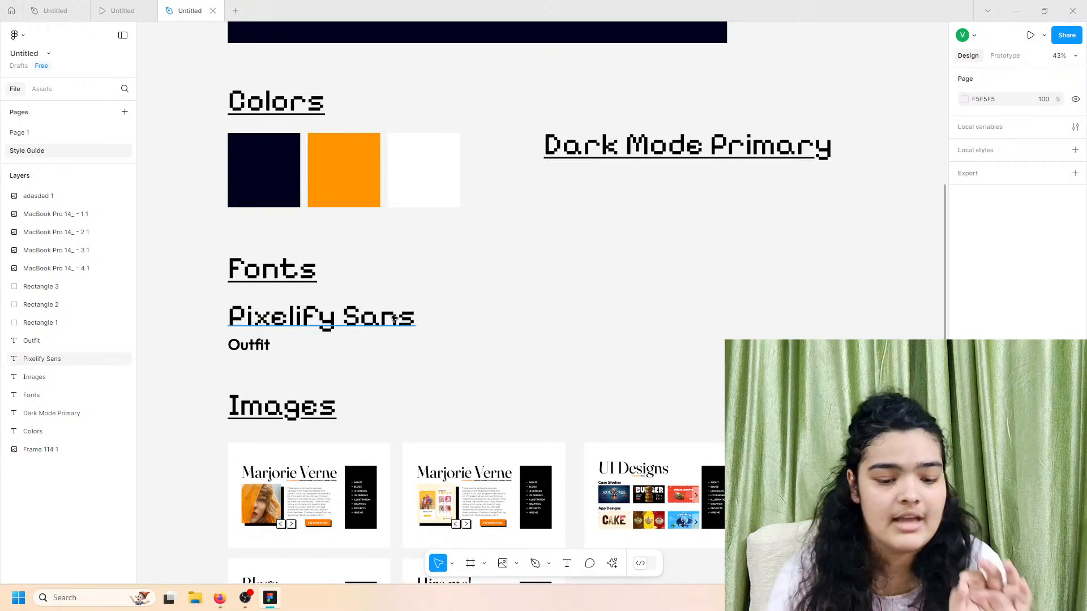
# Step: Scroll through the Style Guide page to review the banner and the Colors, Fonts and Images sections
pyautogui.scroll(-3, 387, 365)
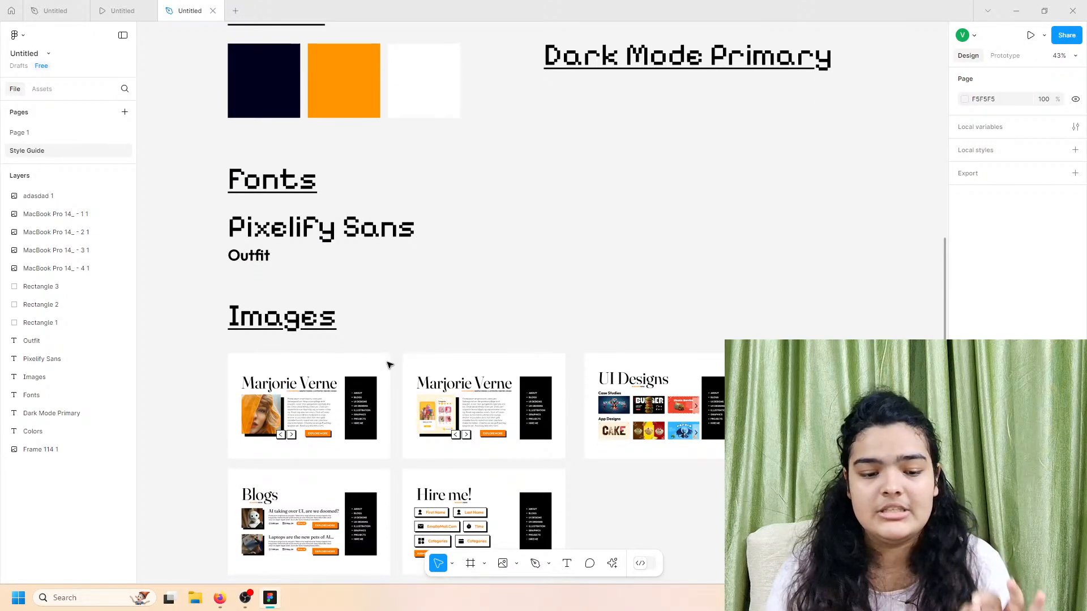
pyautogui.scroll(4, 387, 366)
pyautogui.scroll(1, 389, 365)
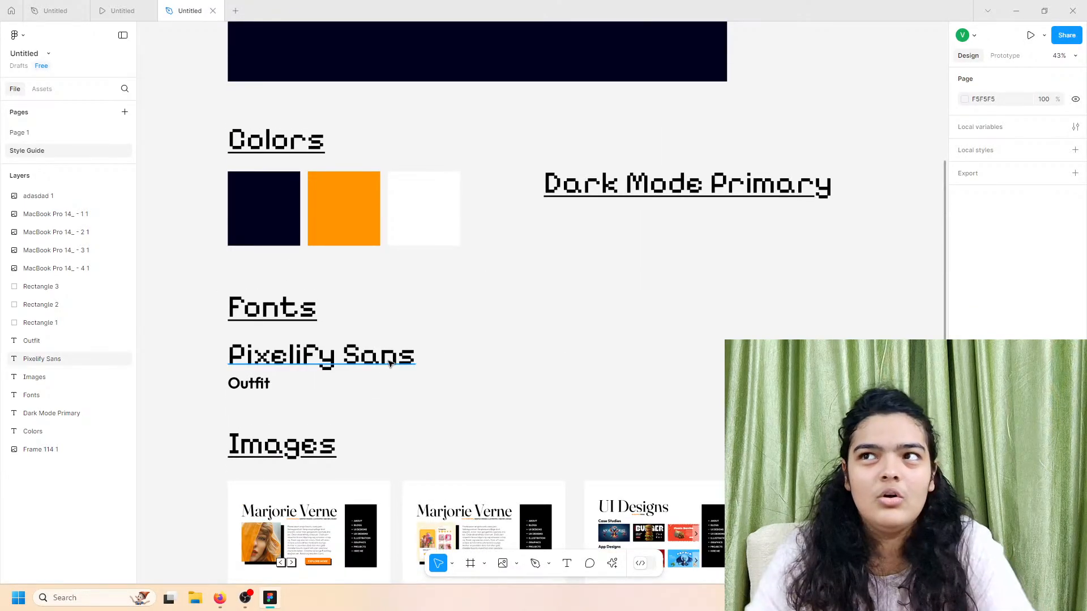
pyautogui.scroll(-1, 389, 366)
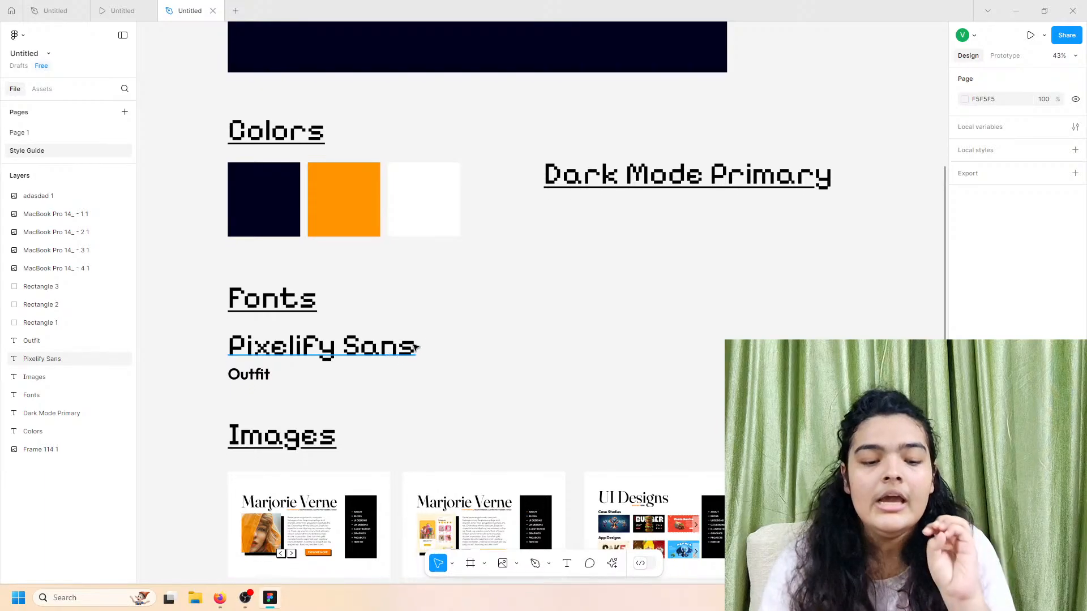
pyautogui.scroll(5, 388, 254)
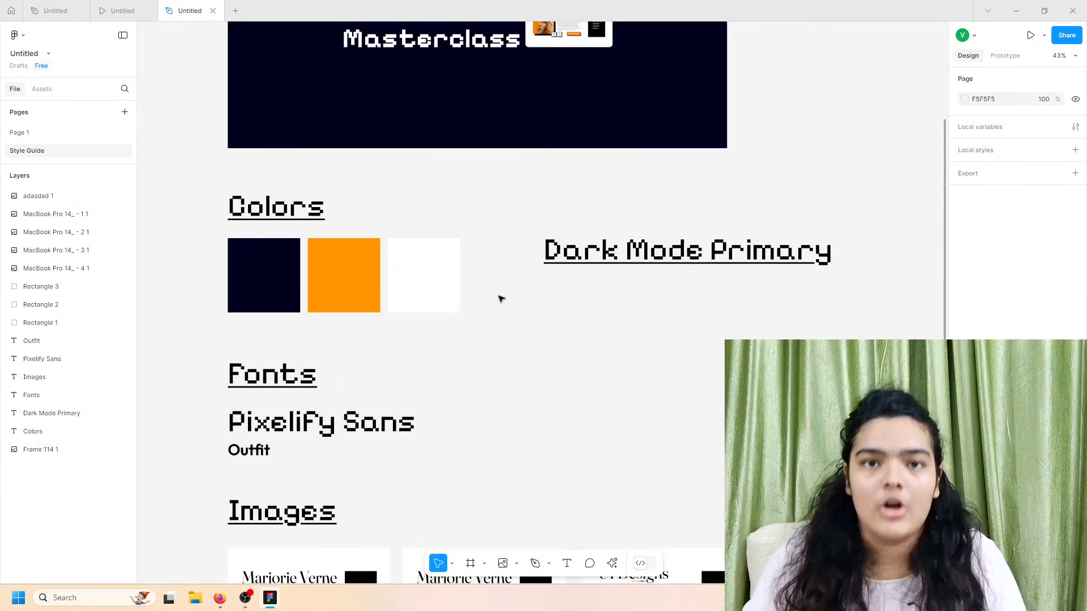
pyautogui.scroll(-8, 506, 310)
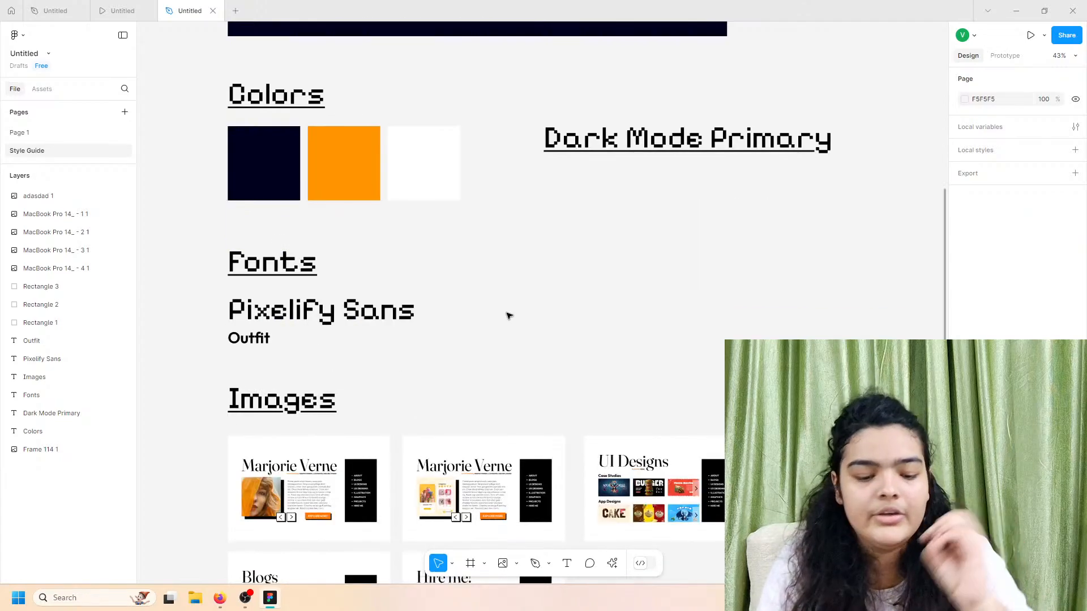
pyautogui.scroll(-1, 511, 317)
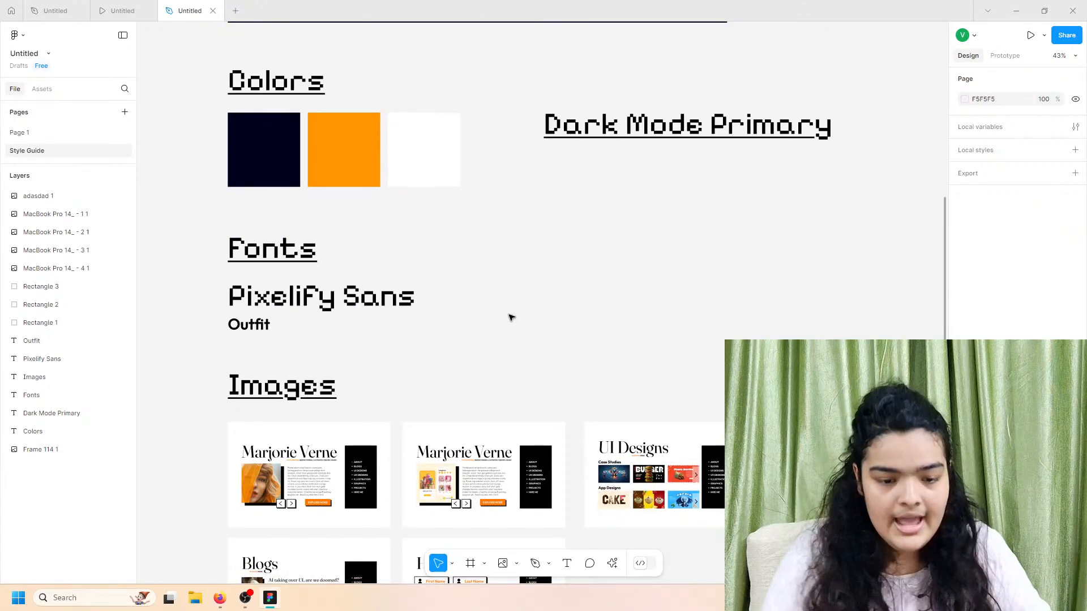
pyautogui.scroll(-1, 511, 317)
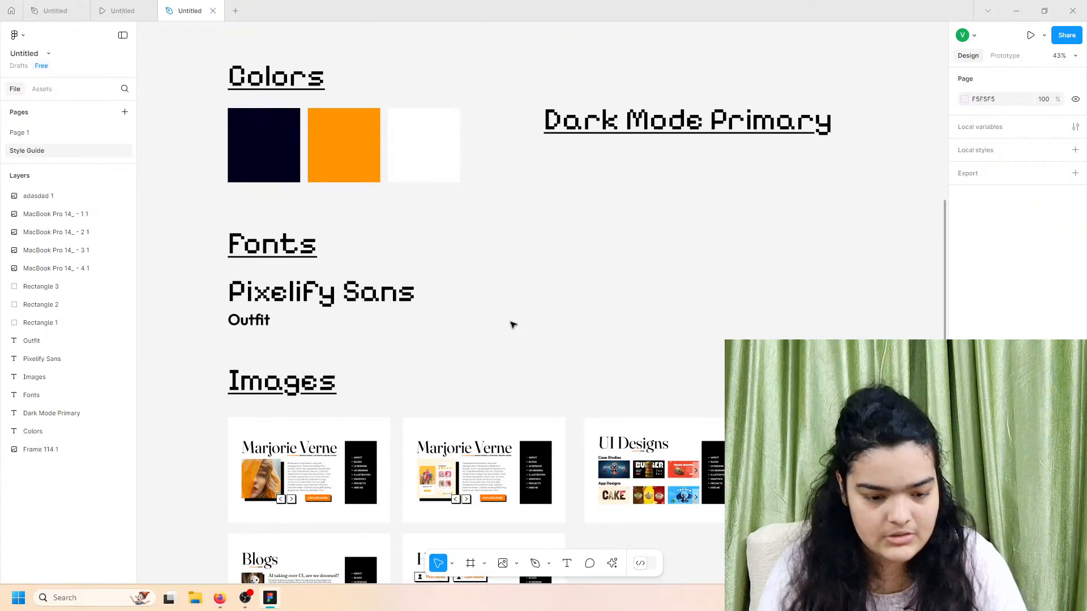
pyautogui.scroll(-1, 513, 324)
pyautogui.scroll(10, 508, 361)
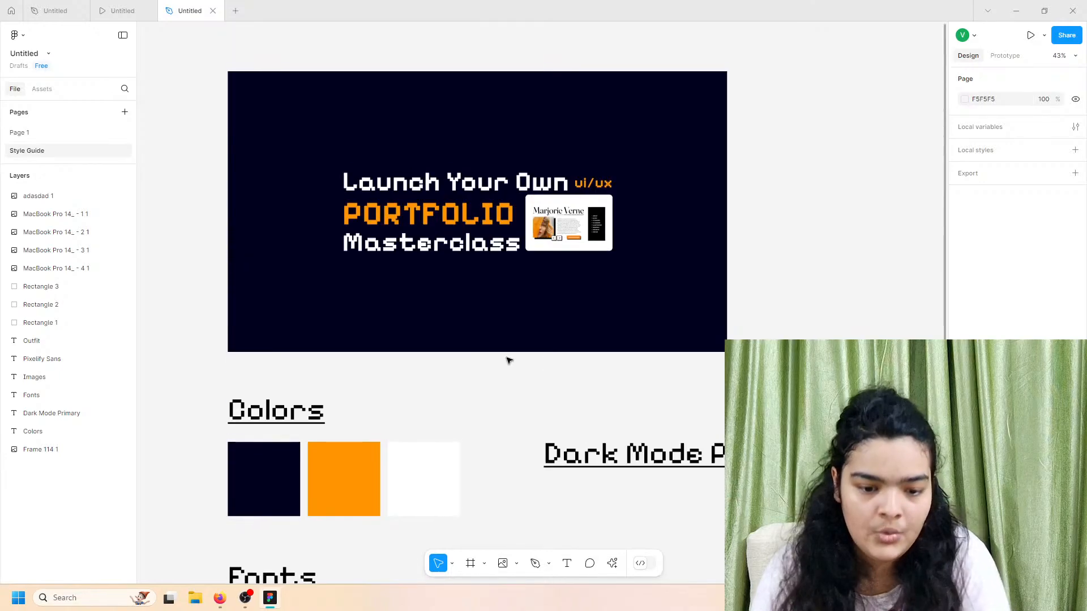
# Step: Marquee-select all the colour, font and image pieces on the Style Guide page
pyautogui.click(70, 134)
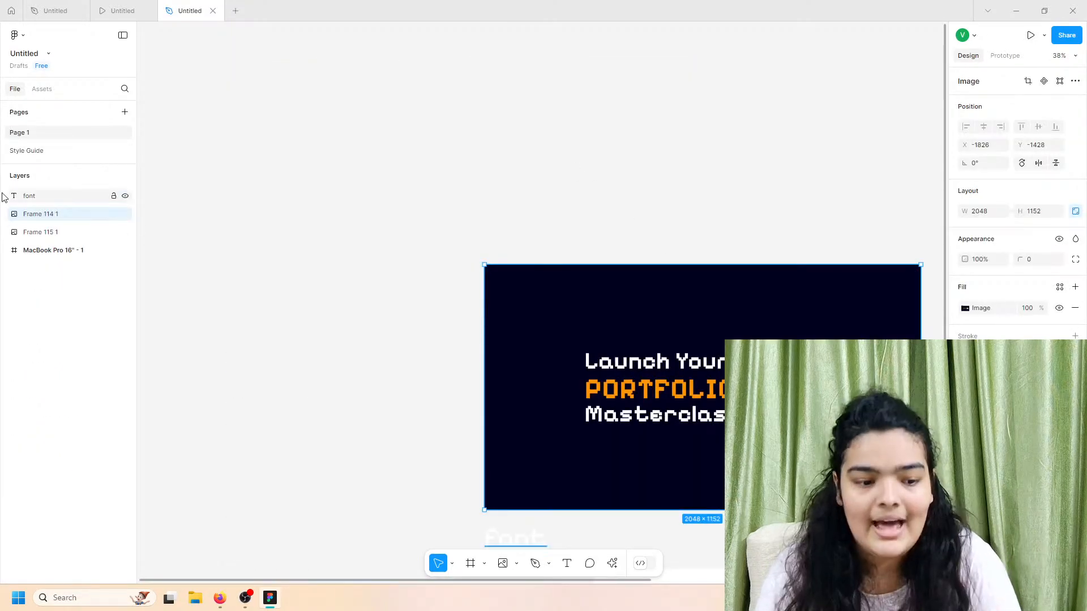
pyautogui.click(26, 151)
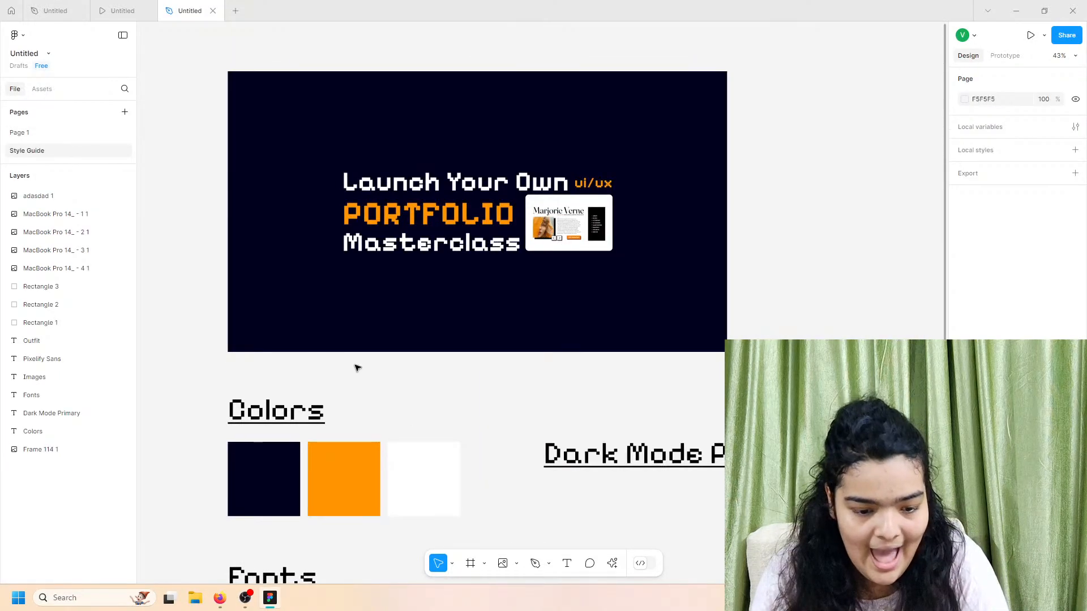
pyautogui.scroll(-3, 360, 354)
pyautogui.moveTo(160, 211); pyautogui.dragTo(575, 528)
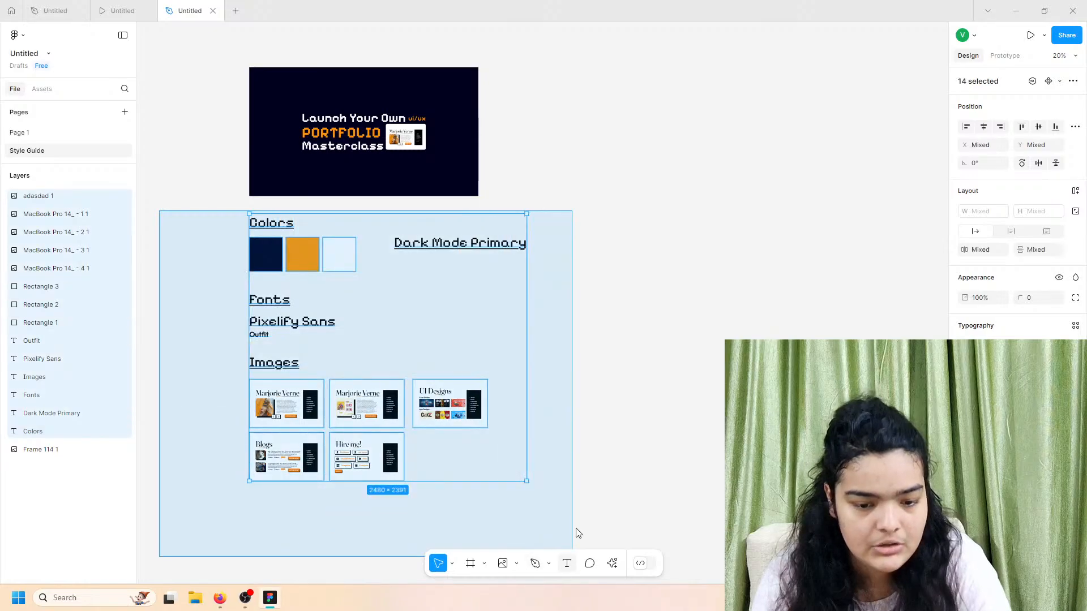
# Step: Paste the style guide pieces onto Page 1 to the left of the white MacBook frame
pyautogui.click(19, 133)
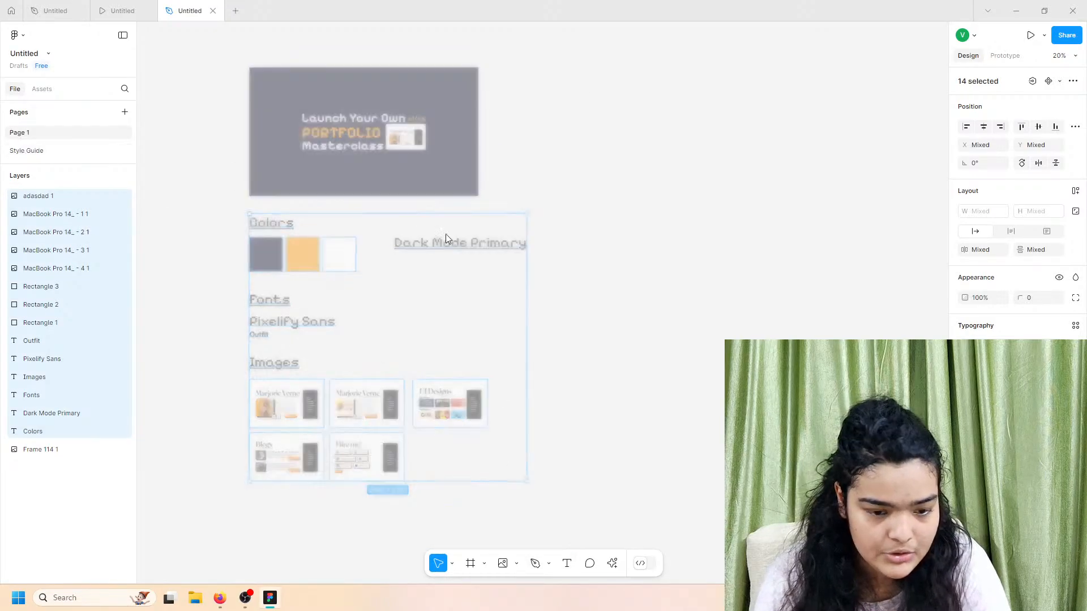
pyautogui.hscroll(4, 517, 229)
pyautogui.scroll(-3, 518, 228)
pyautogui.scroll(-3, 517, 226)
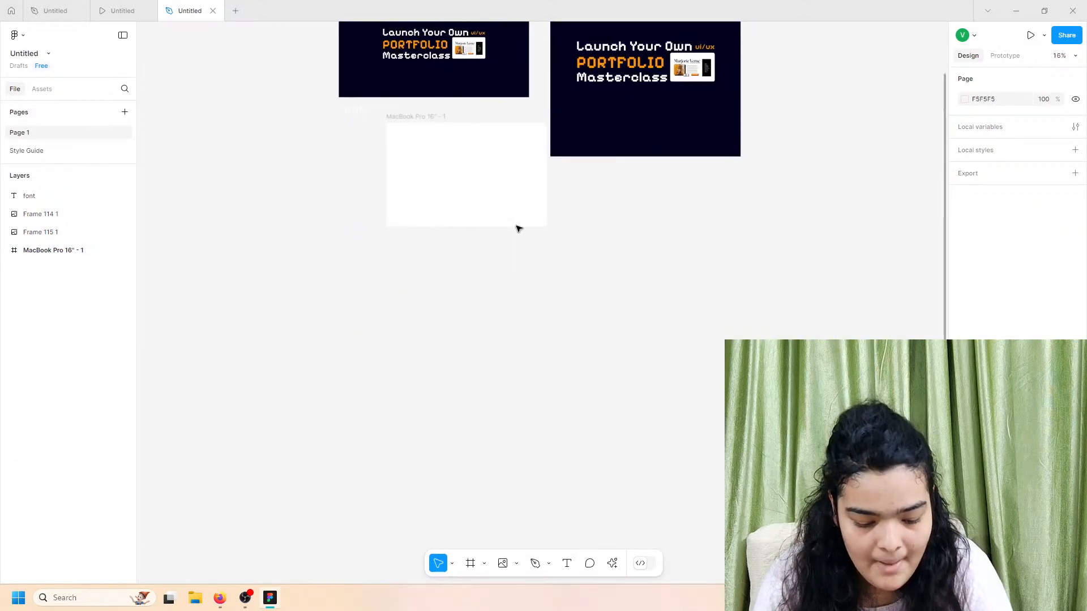
pyautogui.hotkey('ctrl', 'v')
pyautogui.moveTo(533, 263); pyautogui.dragTo(231, 199)
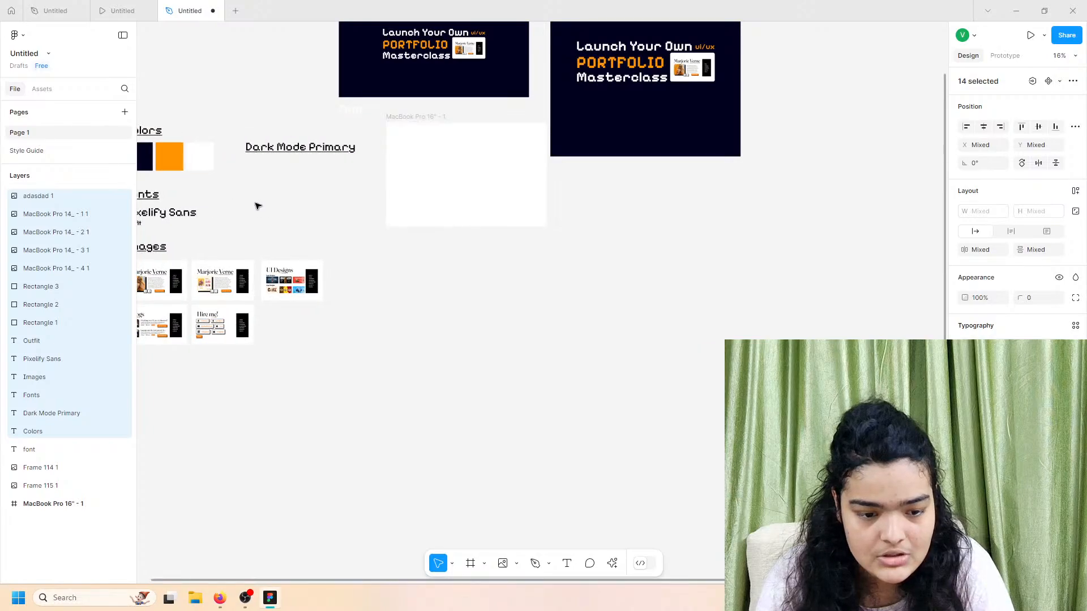
pyautogui.hscroll(-2, 258, 207)
# Step: Delete the stray font text layer and the two dark Launch Your Own Portfolio frames
pyautogui.click(566, 221)
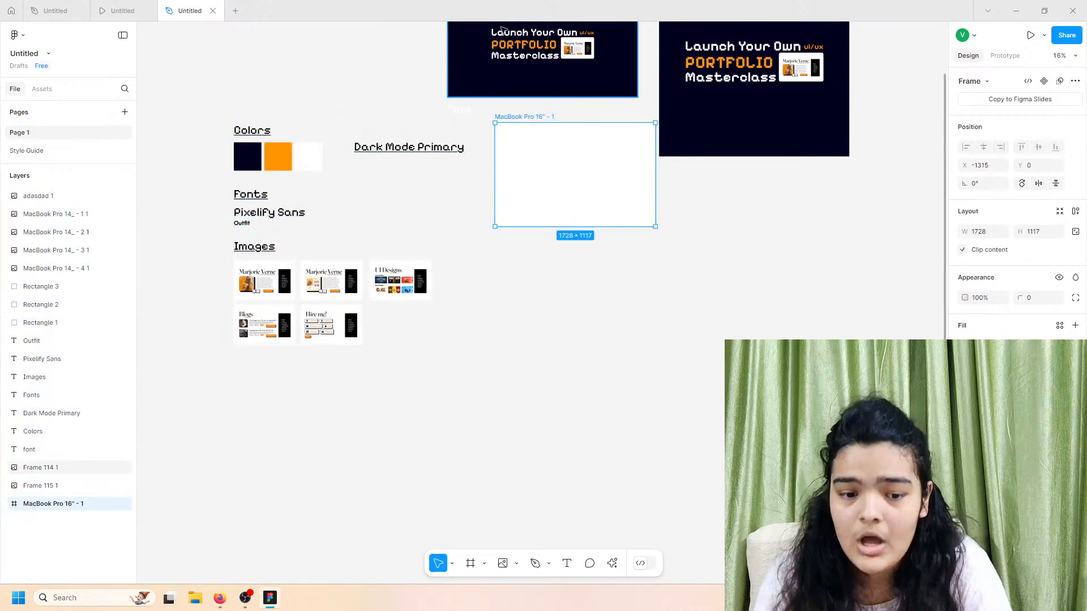
pyautogui.click(469, 115)
pyautogui.press('Delete')
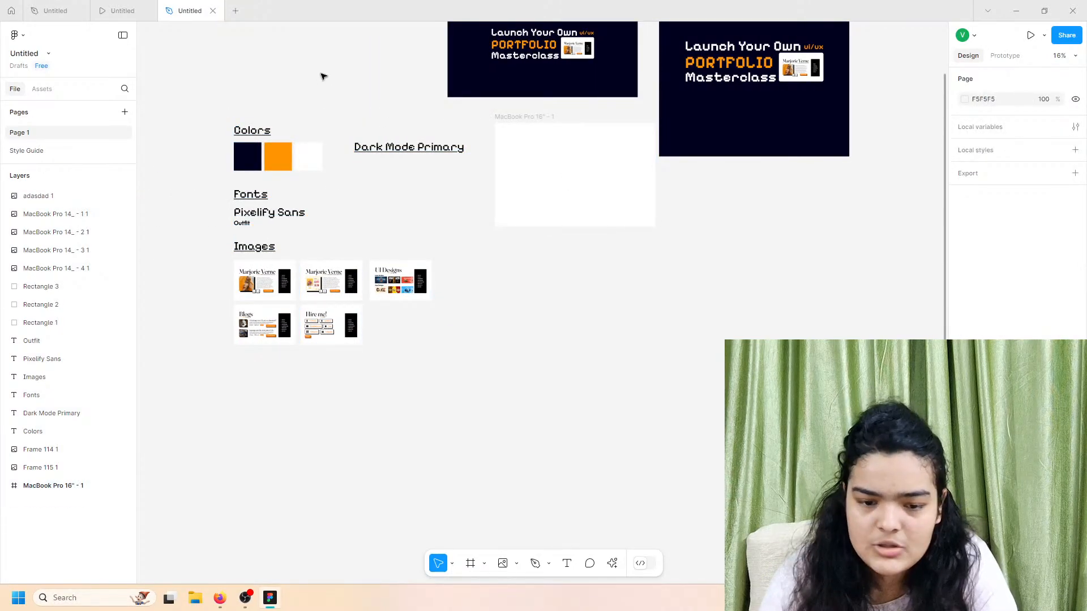
pyautogui.moveTo(320, 77); pyautogui.dragTo(738, 82)
pyautogui.press('Delete')
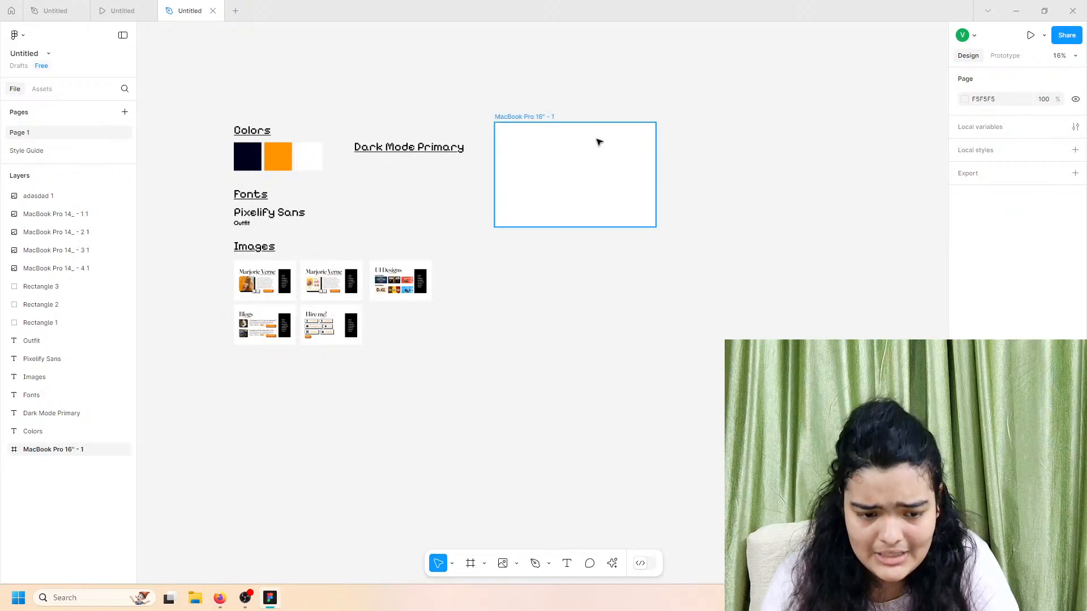
# Step: Nudge the MacBook Pro 16" frame slightly and compare it with the reference prototype
pyautogui.click(536, 164)
pyautogui.moveTo(557, 180); pyautogui.dragTo(560, 187)
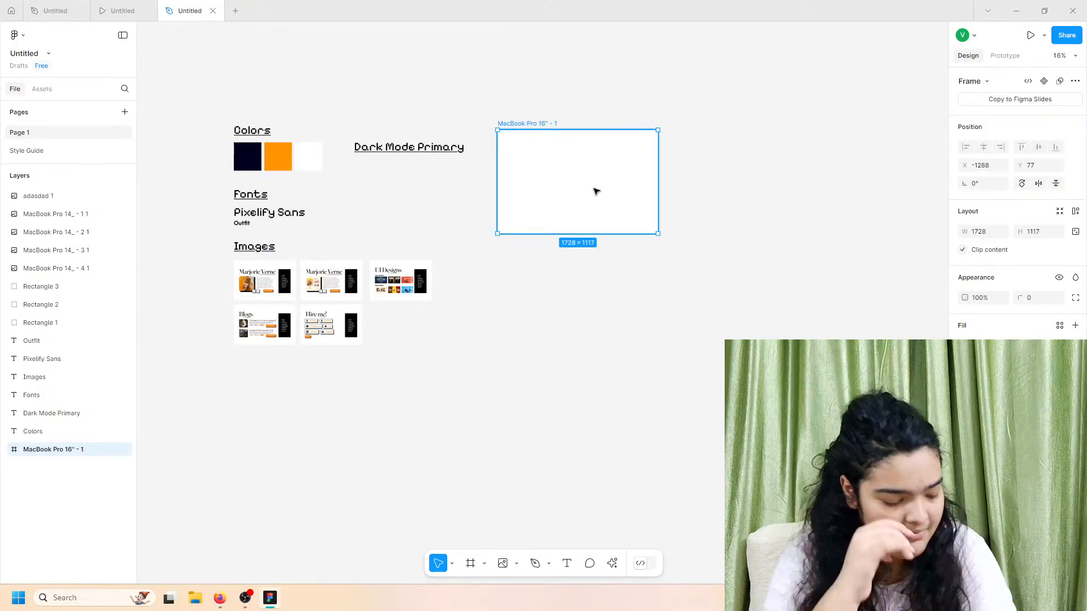
pyautogui.keyDown('ctrl'); pyautogui.scroll(5, 596, 191); pyautogui.keyUp('ctrl')
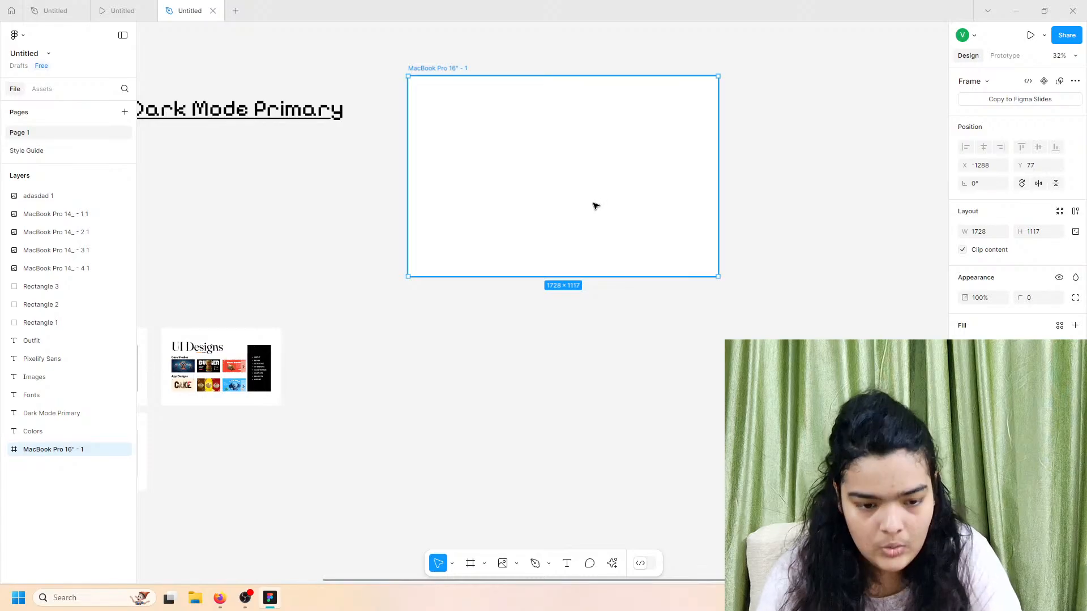
pyautogui.click(122, 10)
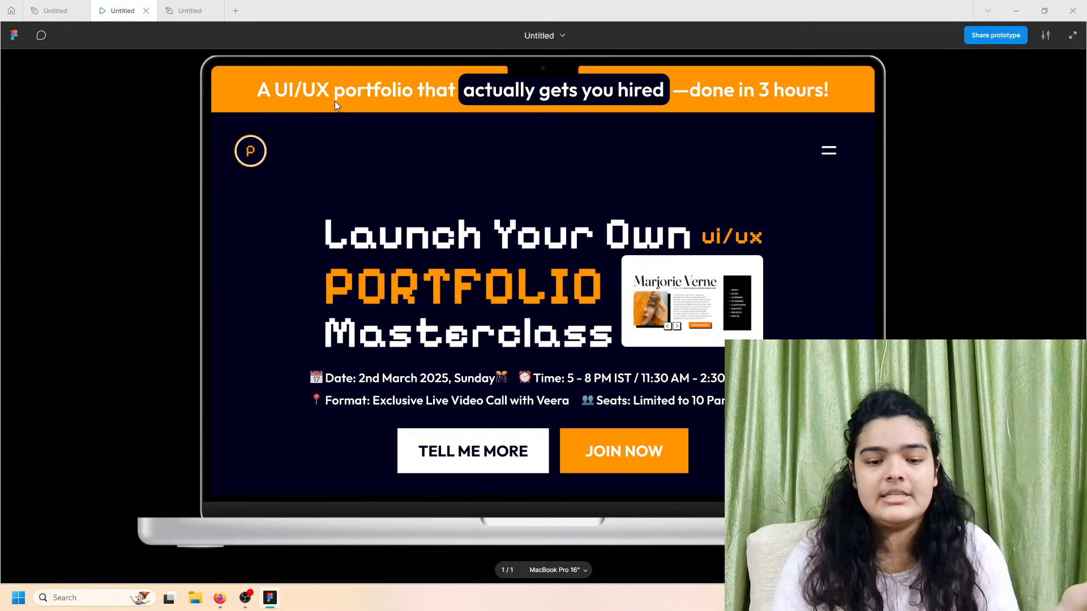
pyautogui.click(190, 10)
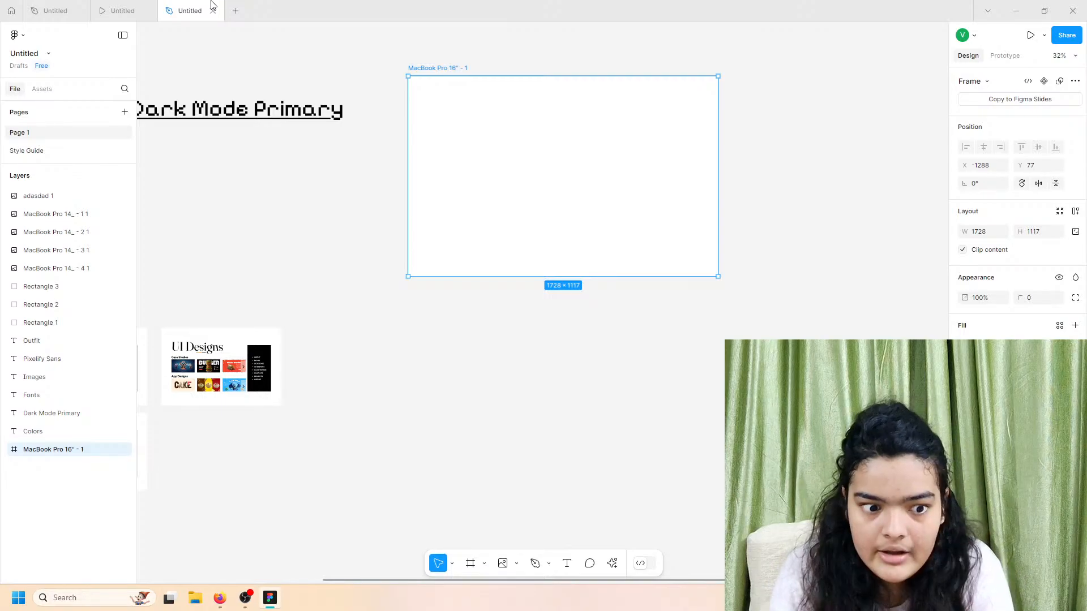
pyautogui.click(118, 7)
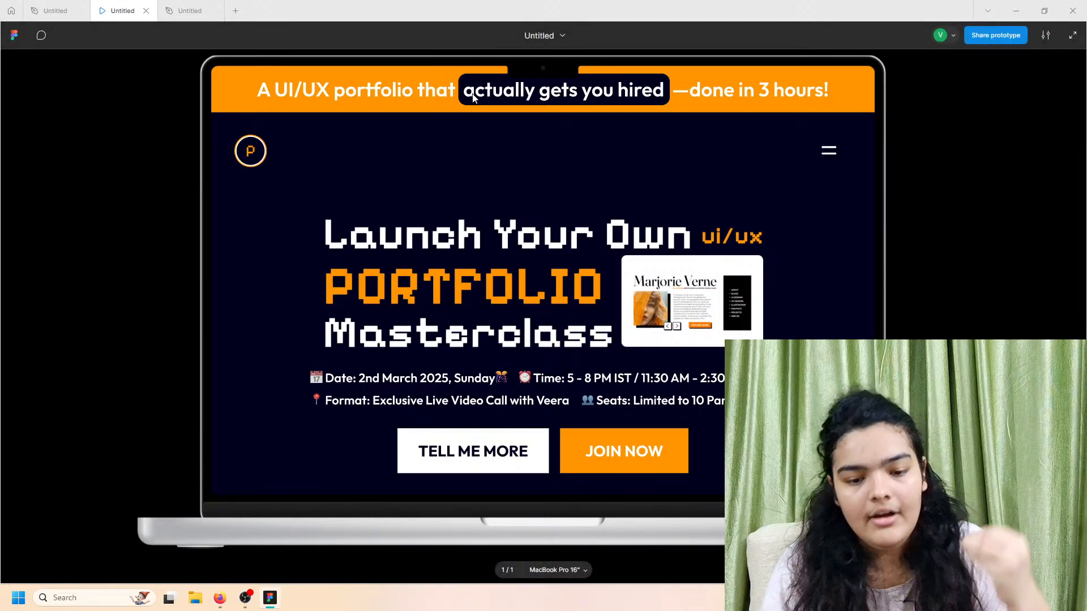
pyautogui.click(189, 11)
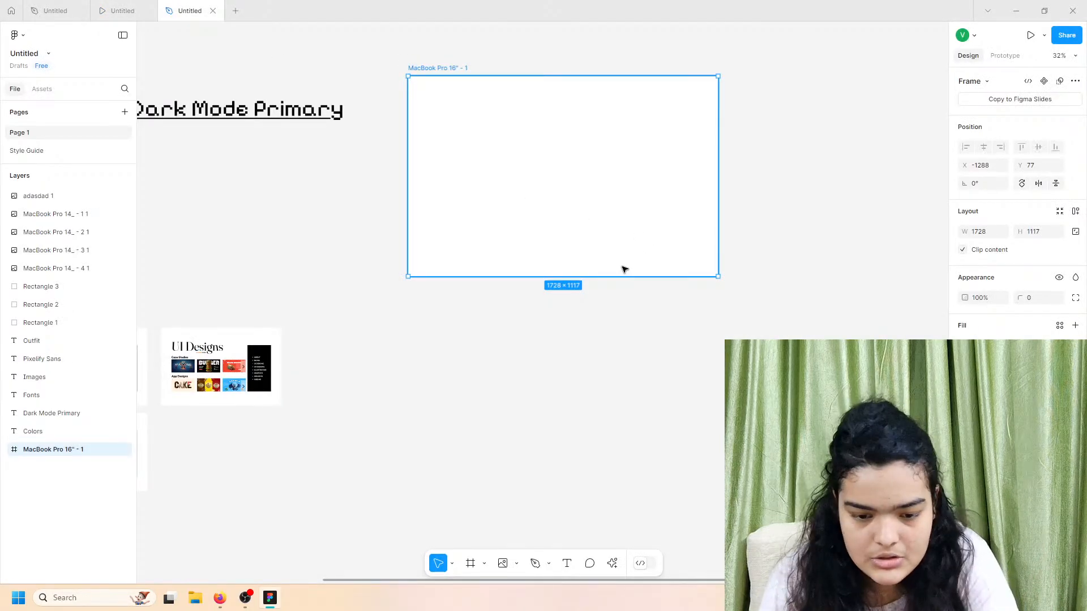
# Step: Make the MacBook frame 2782 tall and fill it with dark navy 00001D from the swatch
pyautogui.moveTo(617, 278); pyautogui.dragTo(642, 569)
pyautogui.click(965, 326)
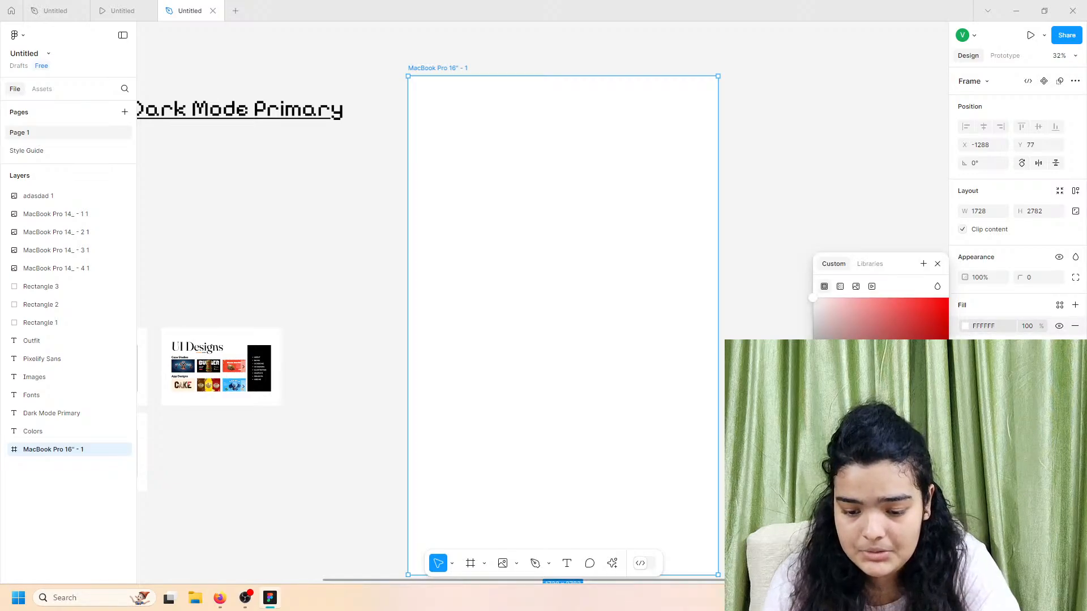
pyautogui.press('i')
pyautogui.hscroll(-5, 437, 307)
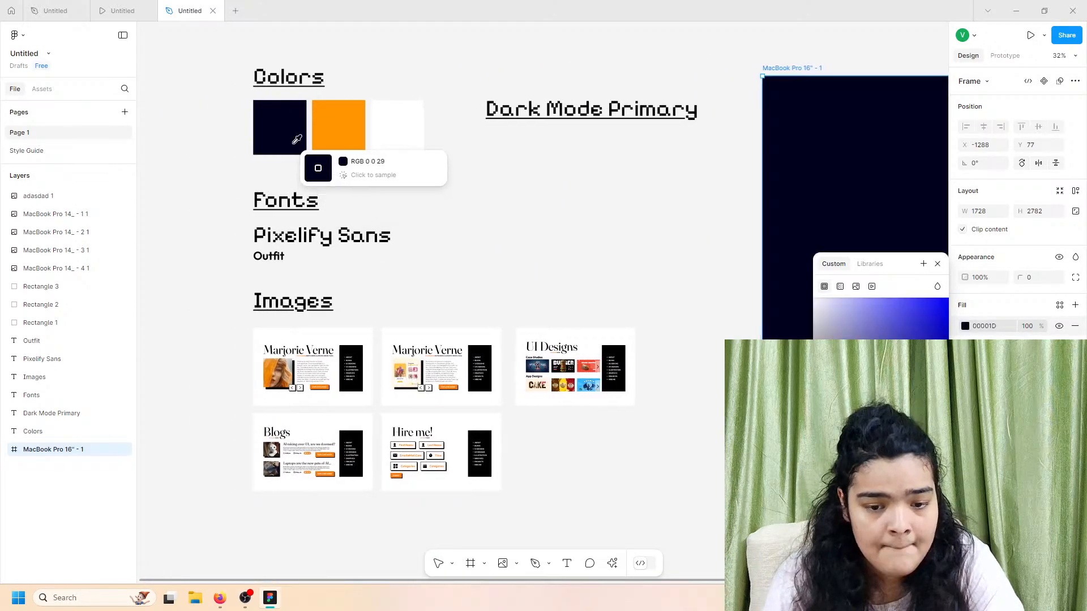
pyautogui.click(297, 139)
# Step: Reselect the MacBook Pro 16" frame and compare it against the reference prototype
pyautogui.hscroll(2, 623, 175)
pyautogui.click(617, 113)
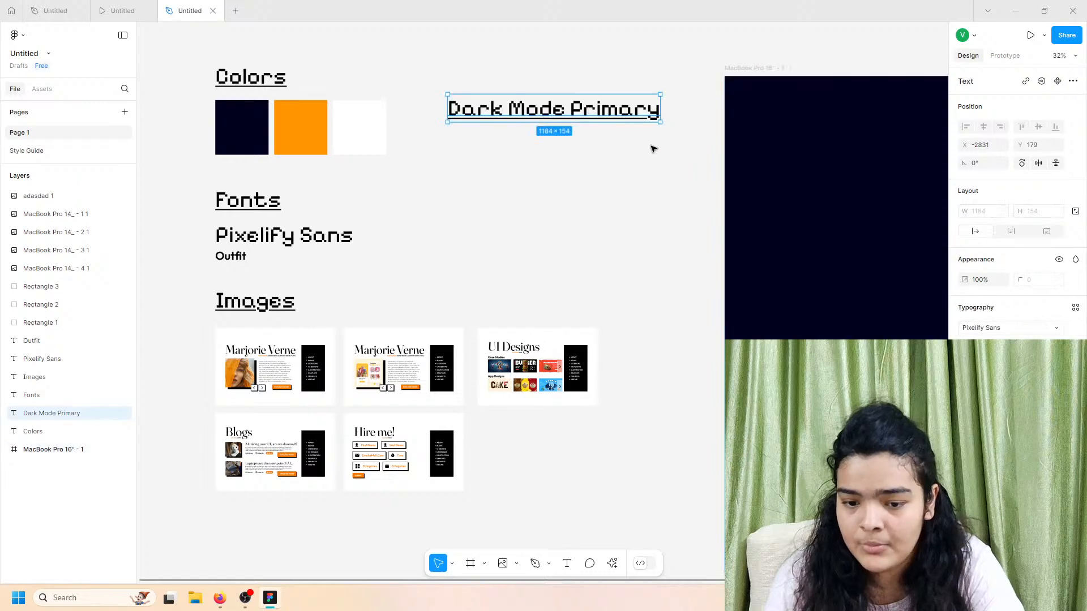
pyautogui.hscroll(3, 652, 149)
pyautogui.click(698, 153)
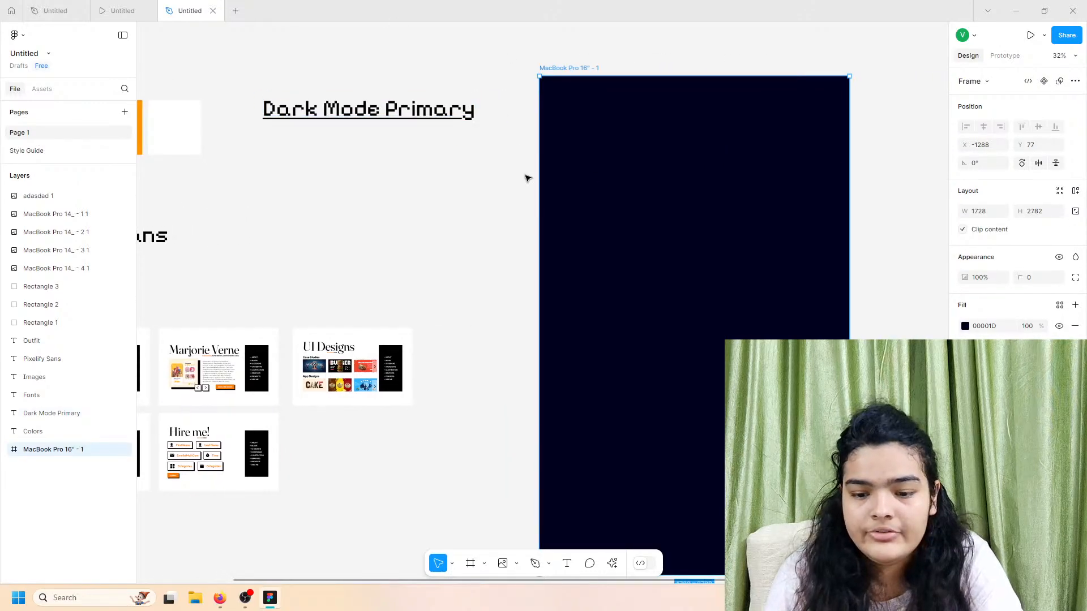
pyautogui.click(151, 8)
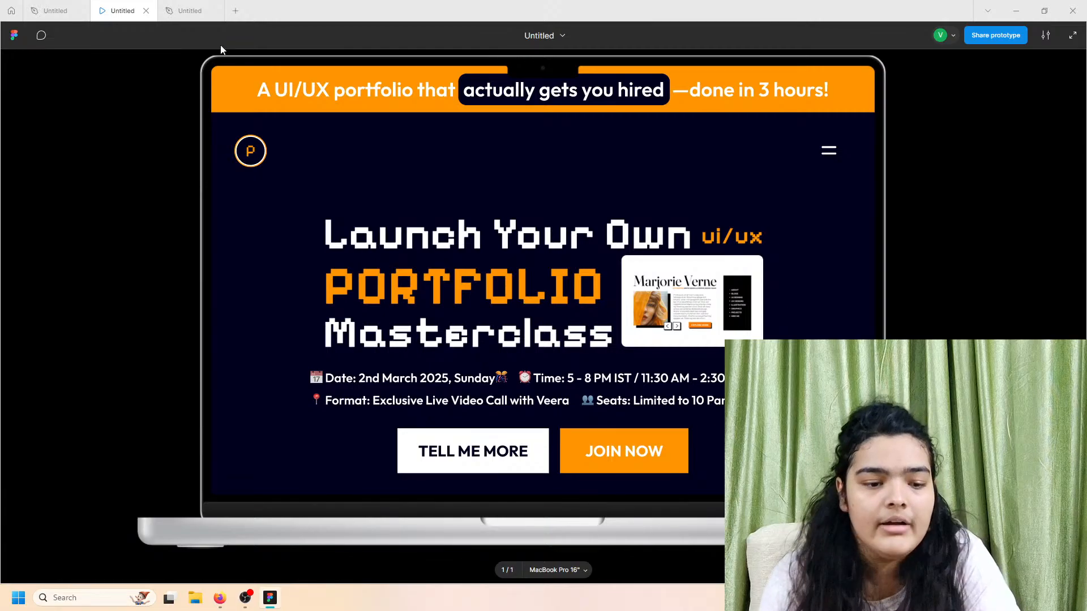
# Step: Move the Dark Mode Primary heading left and down, then review the reference prototype
pyautogui.click(191, 11)
pyautogui.moveTo(402, 102); pyautogui.dragTo(379, 115)
pyautogui.click(681, 108)
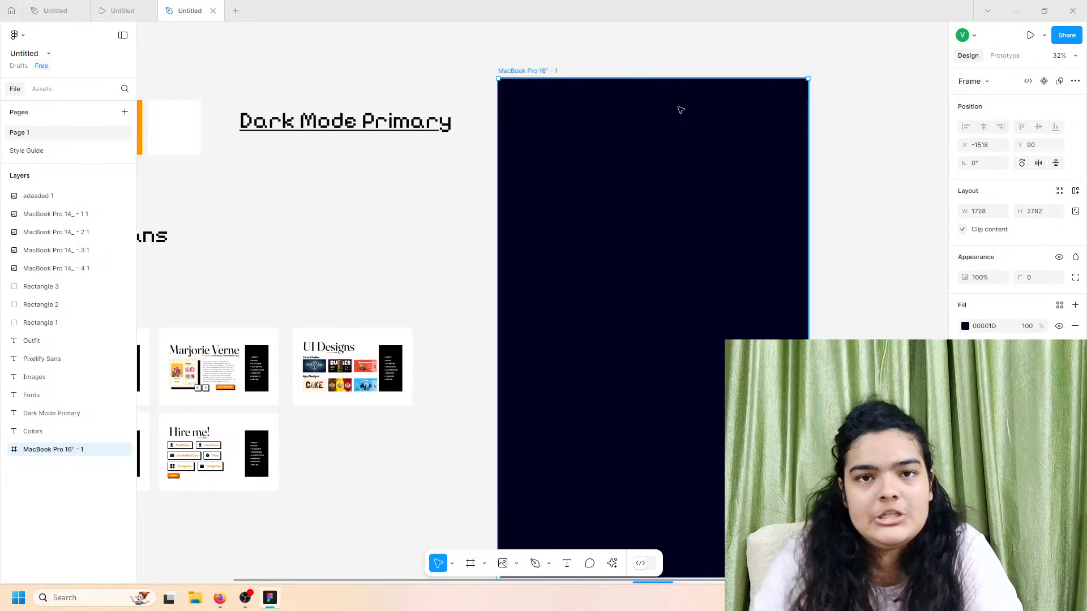
pyautogui.click(153, 6)
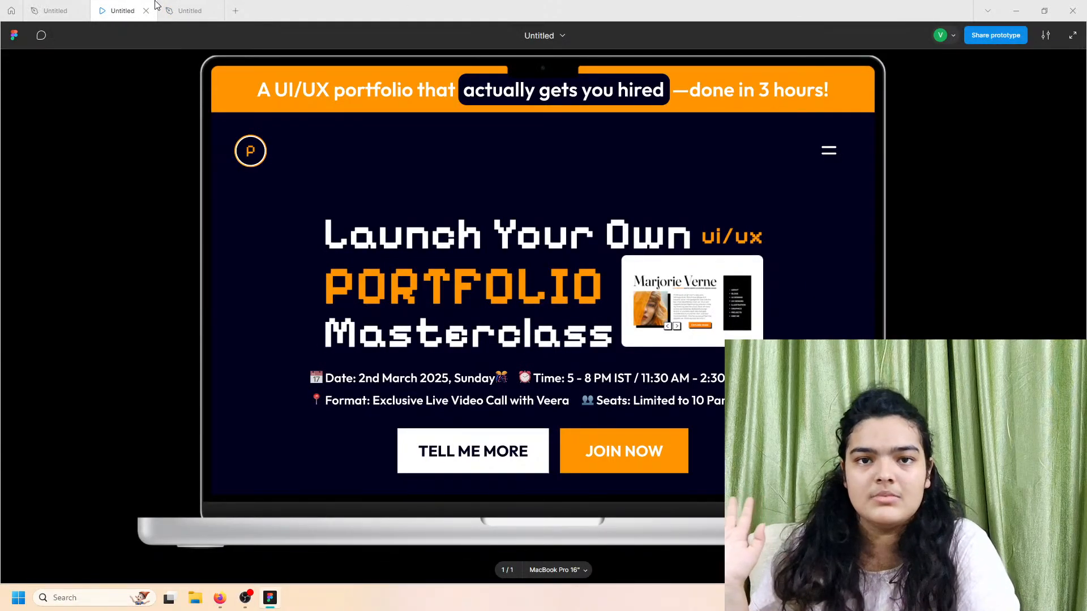
pyautogui.scroll(-1, 324, 100)
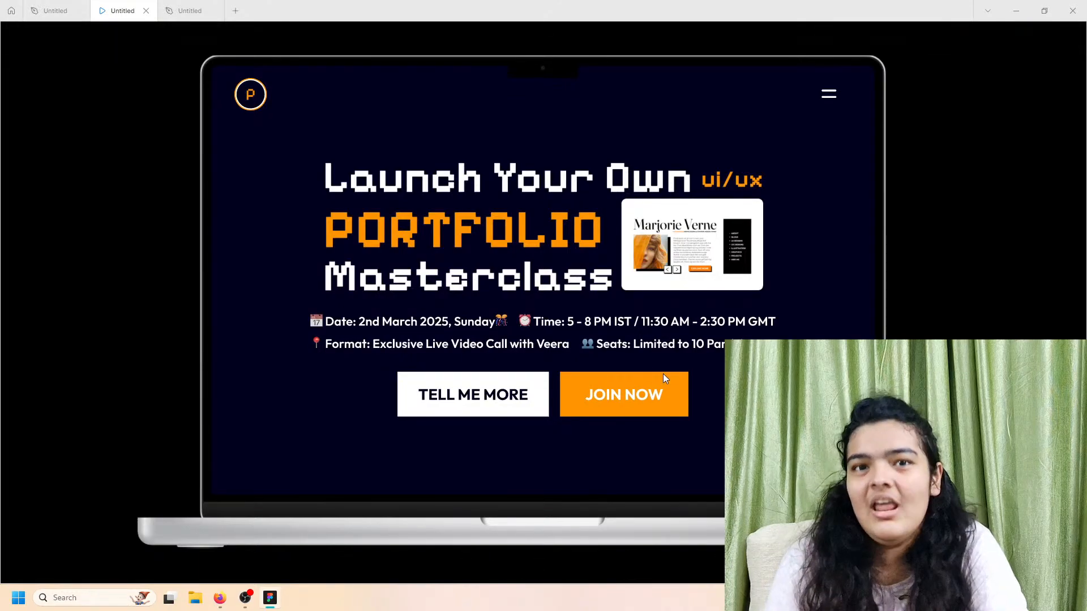
pyautogui.scroll(1, 664, 374)
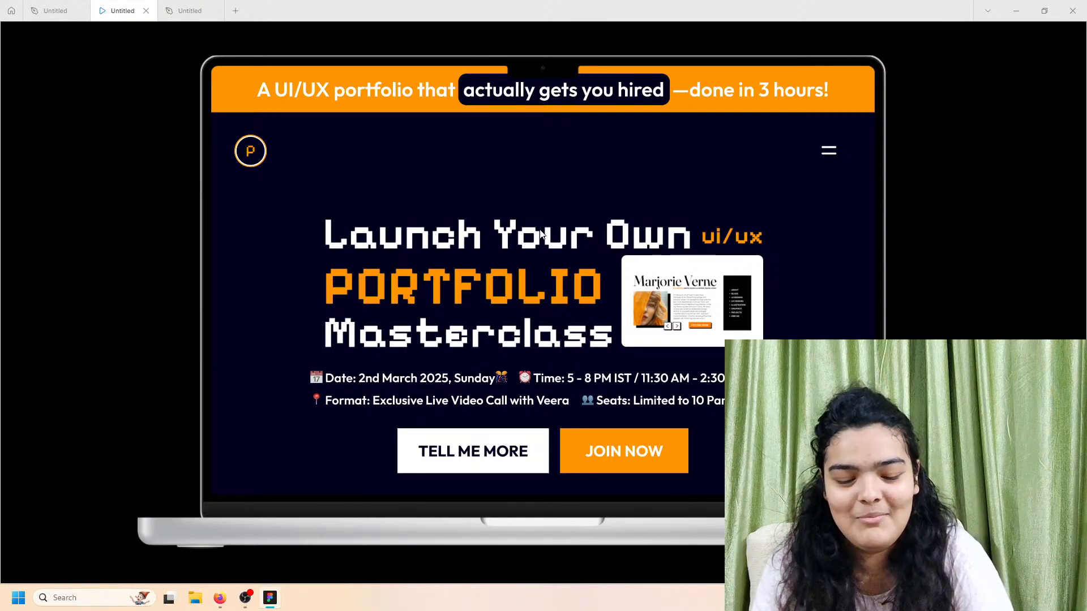
# Step: Draw a thin Frame 1 across the top edge of the dark MacBook frame
pyautogui.click(193, 11)
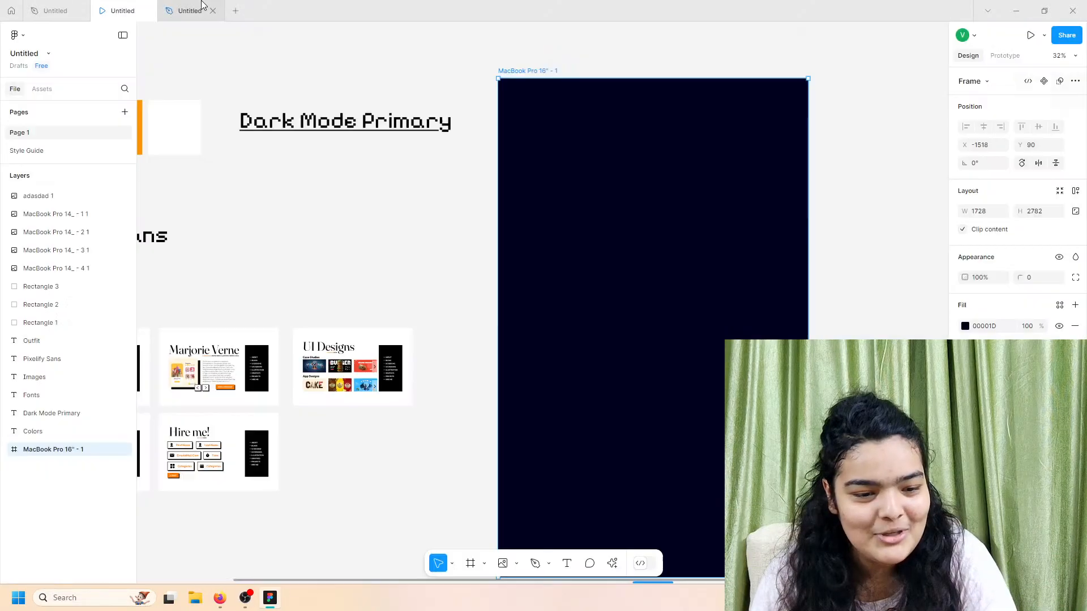
pyautogui.click(122, 10)
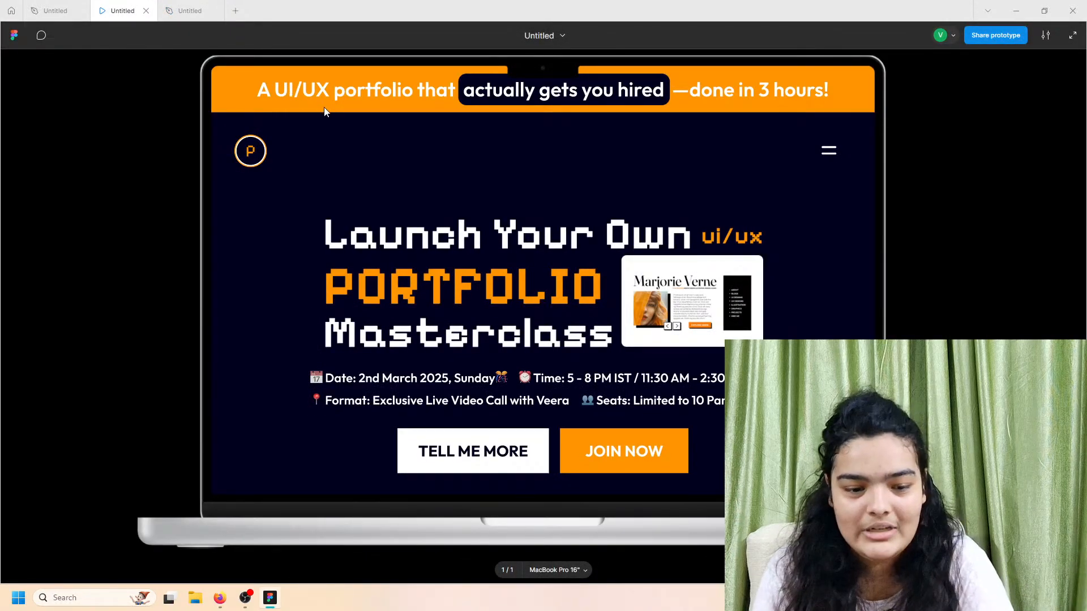
pyautogui.click(193, 10)
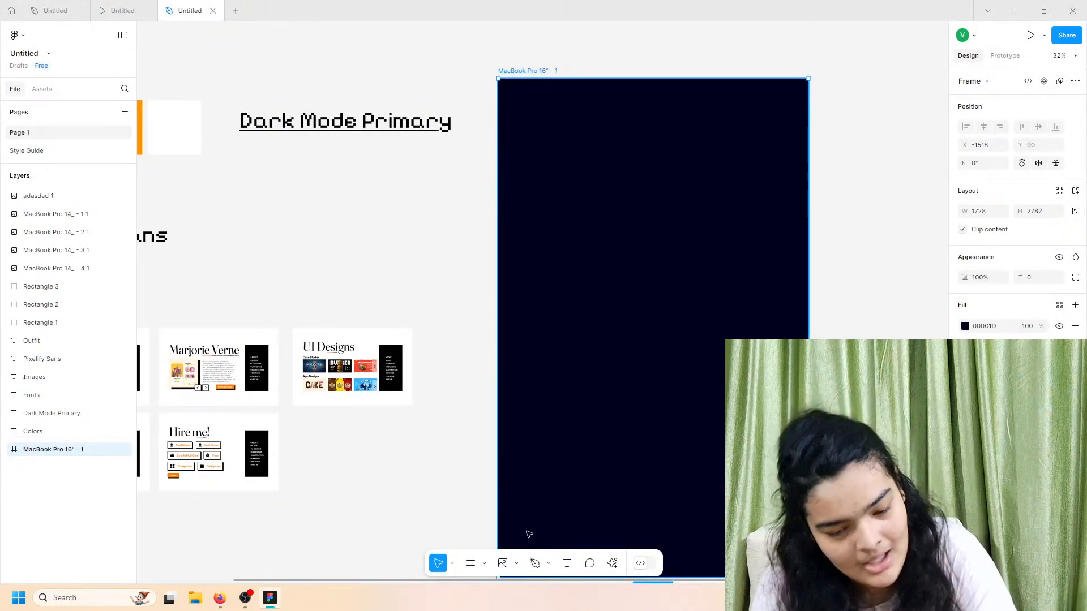
pyautogui.click(470, 563)
pyautogui.moveTo(498, 79); pyautogui.dragTo(808, 108)
pyautogui.click(122, 10)
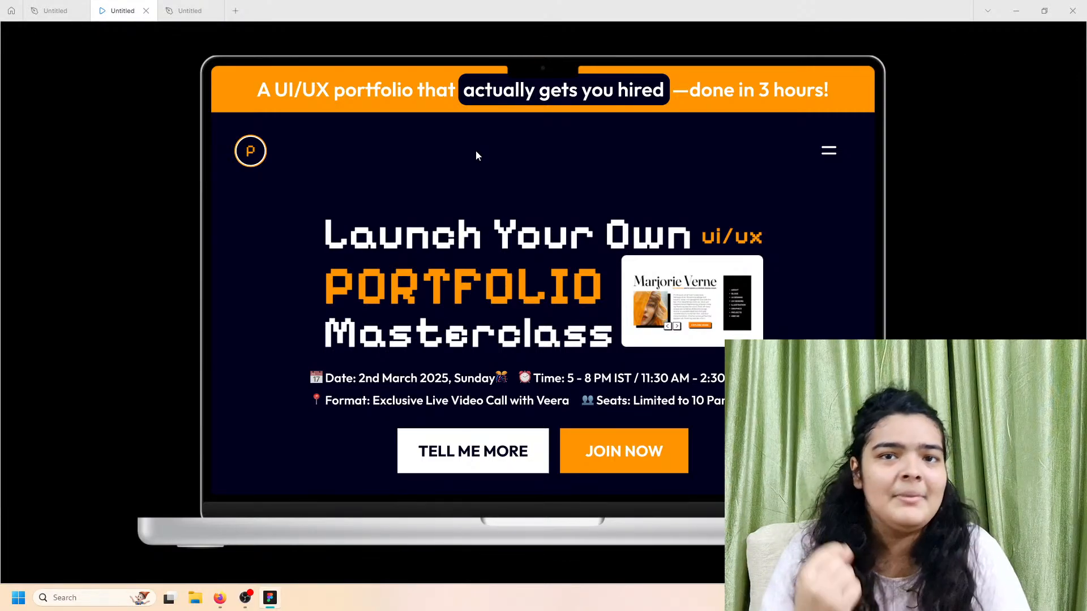
# Step: Widen the top banner frame to the full 1728 width
pyautogui.click(189, 10)
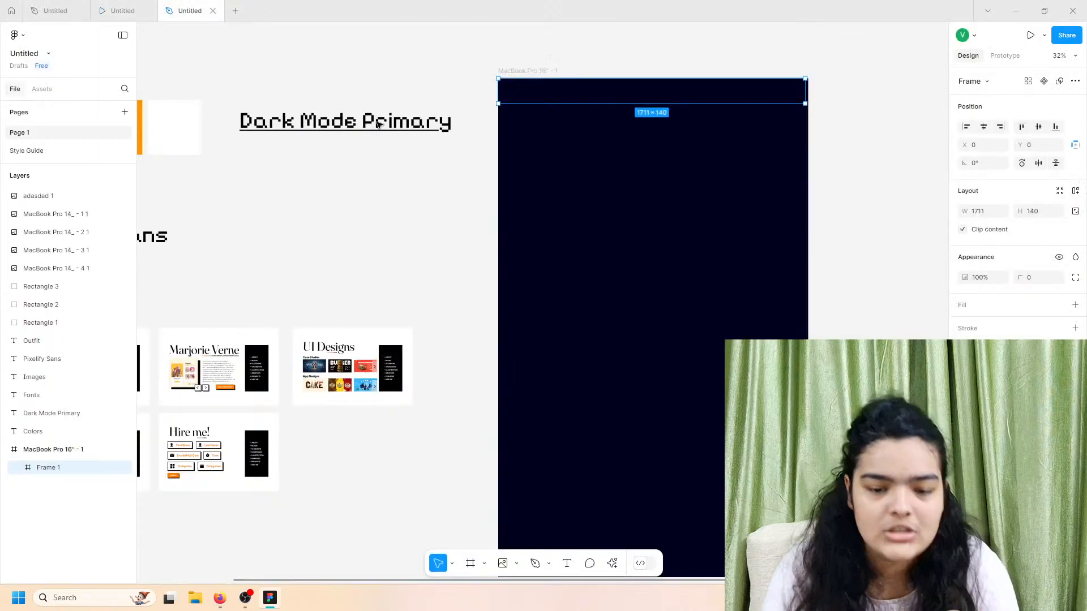
pyautogui.moveTo(805, 94); pyautogui.dragTo(808, 95)
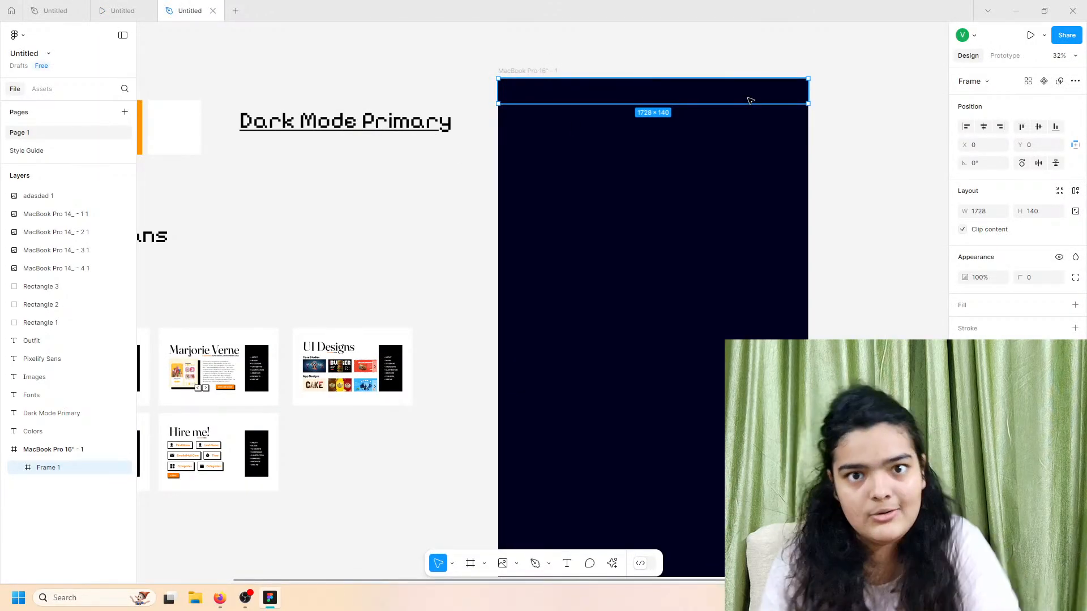
pyautogui.click(99, 9)
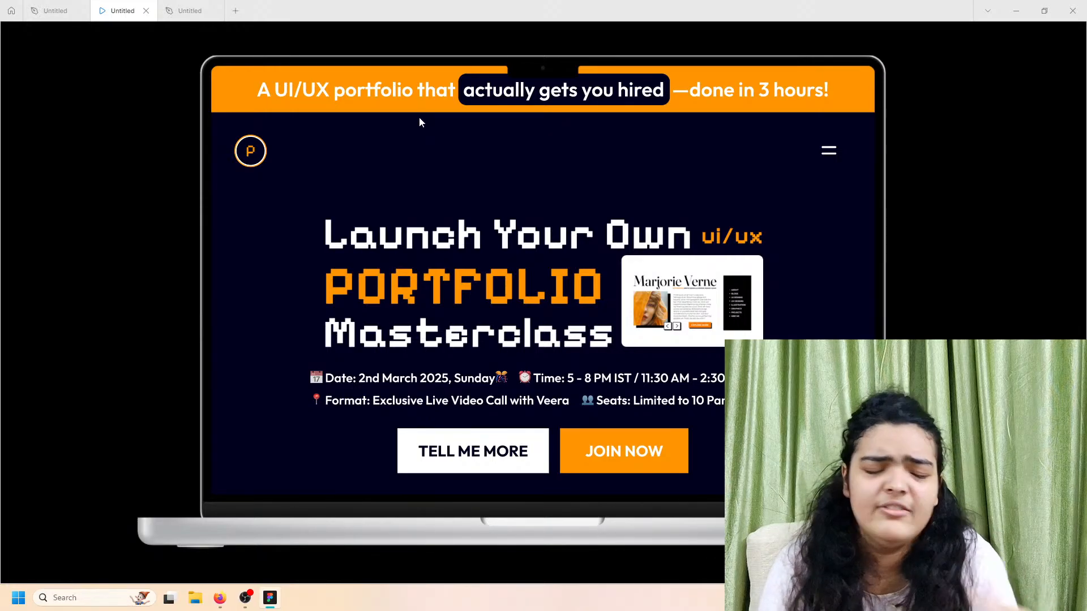
pyautogui.click(190, 11)
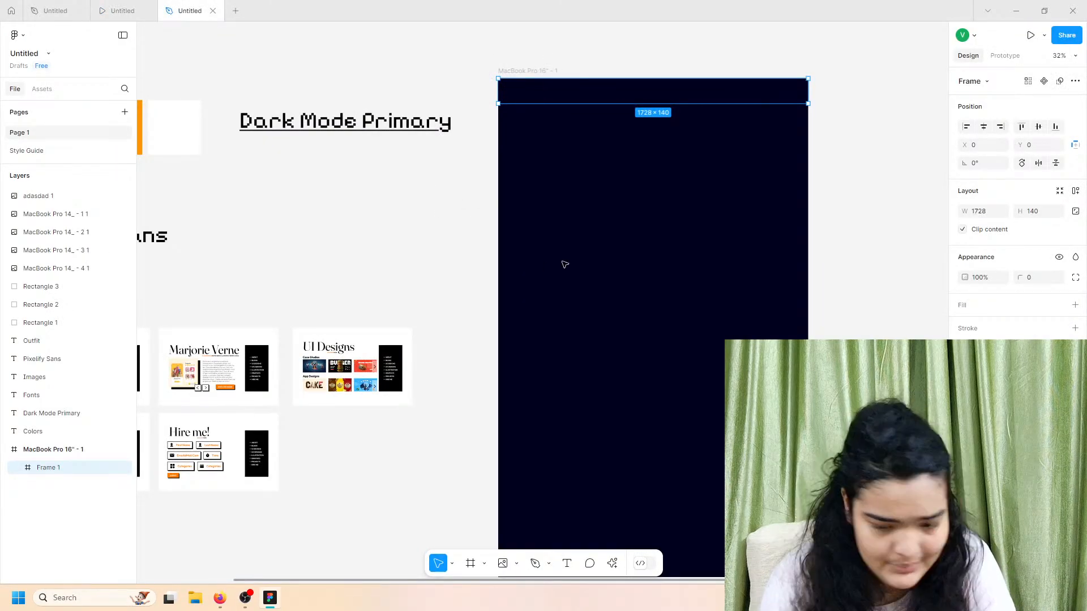
# Step: Add an orange FF9500 fill to the top banner frame
pyautogui.click(1075, 305)
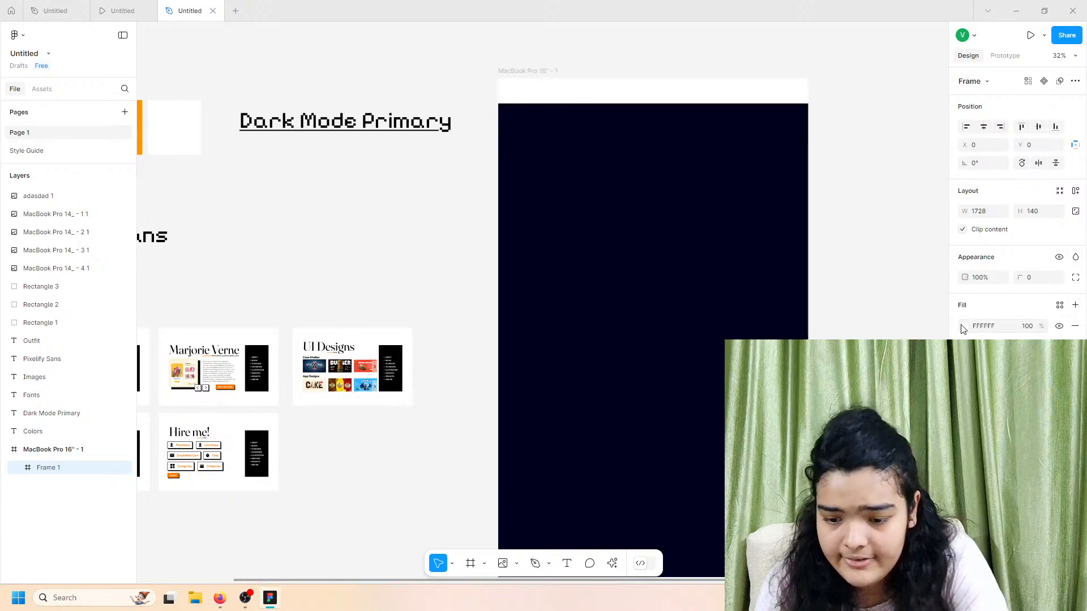
pyautogui.click(965, 326)
pyautogui.click(838, 510)
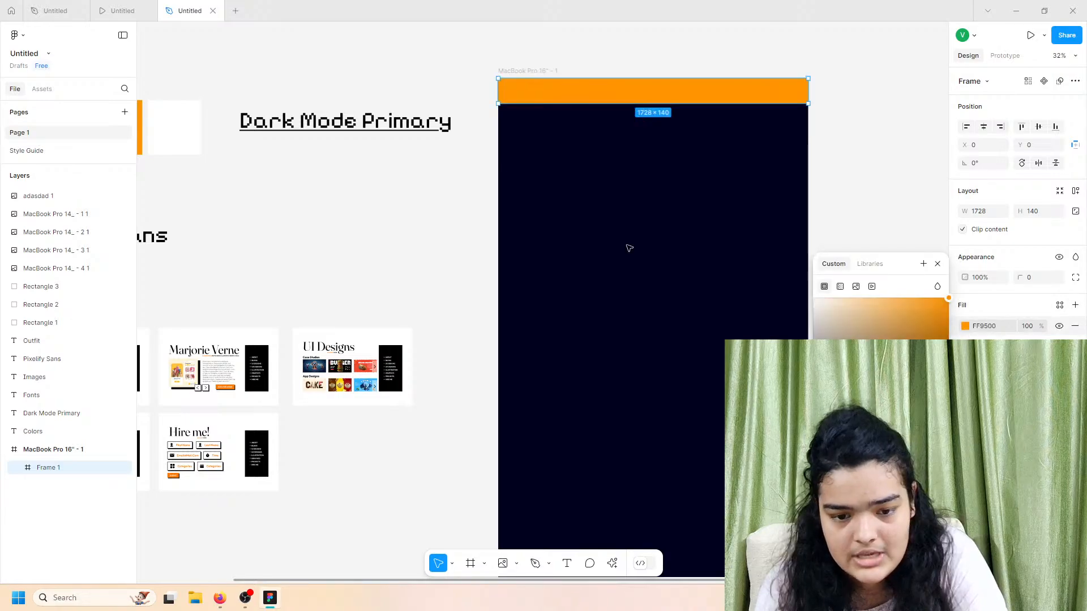
pyautogui.click(475, 181)
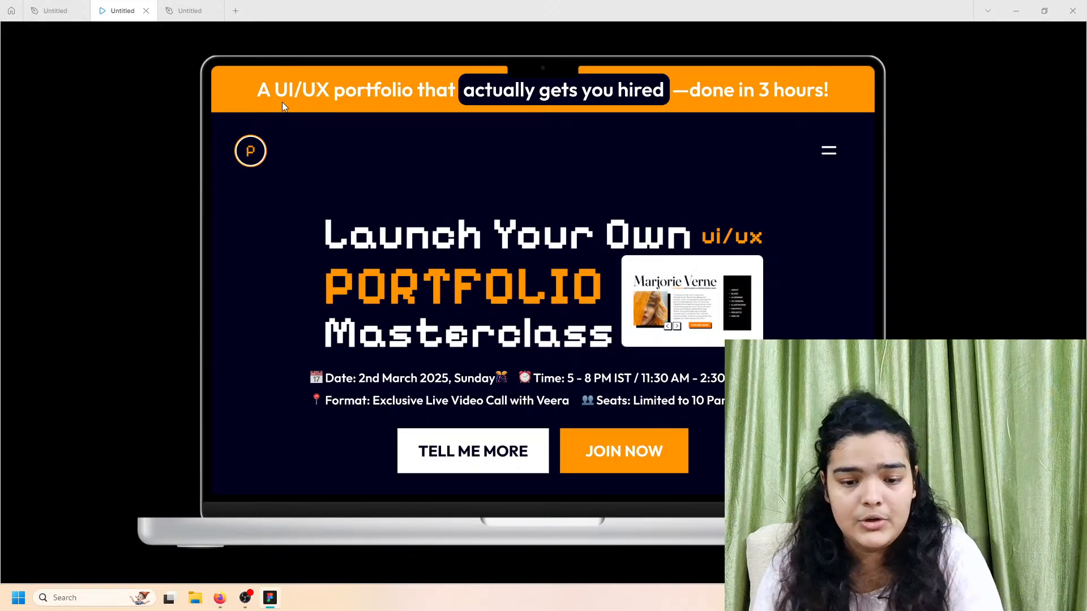
# Step: Open the earlier Untitled landing-page file from the Recents list
pyautogui.click(55, 10)
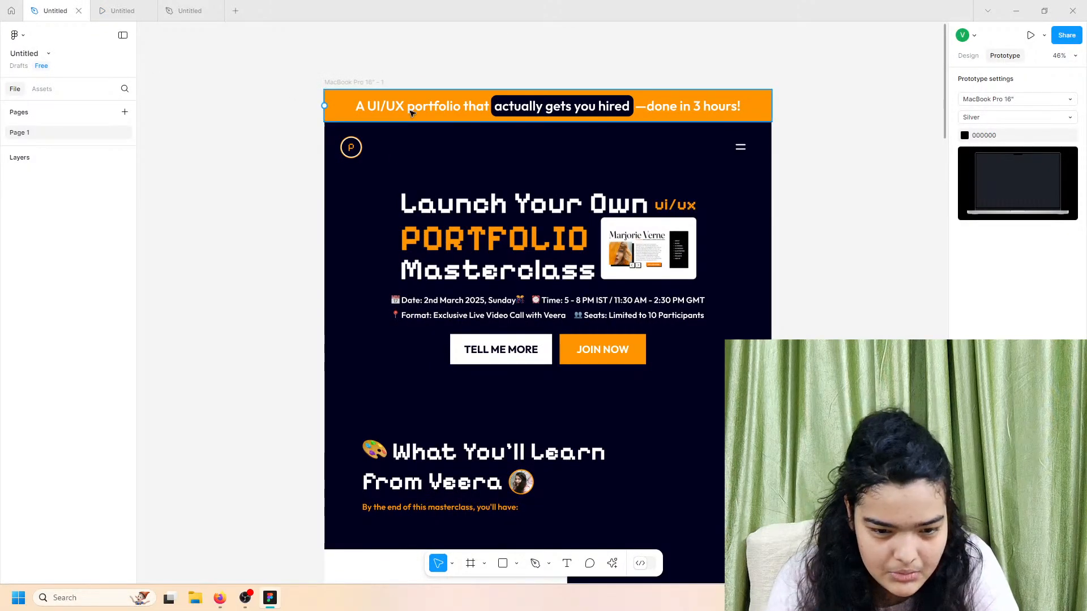
pyautogui.click(8, 8)
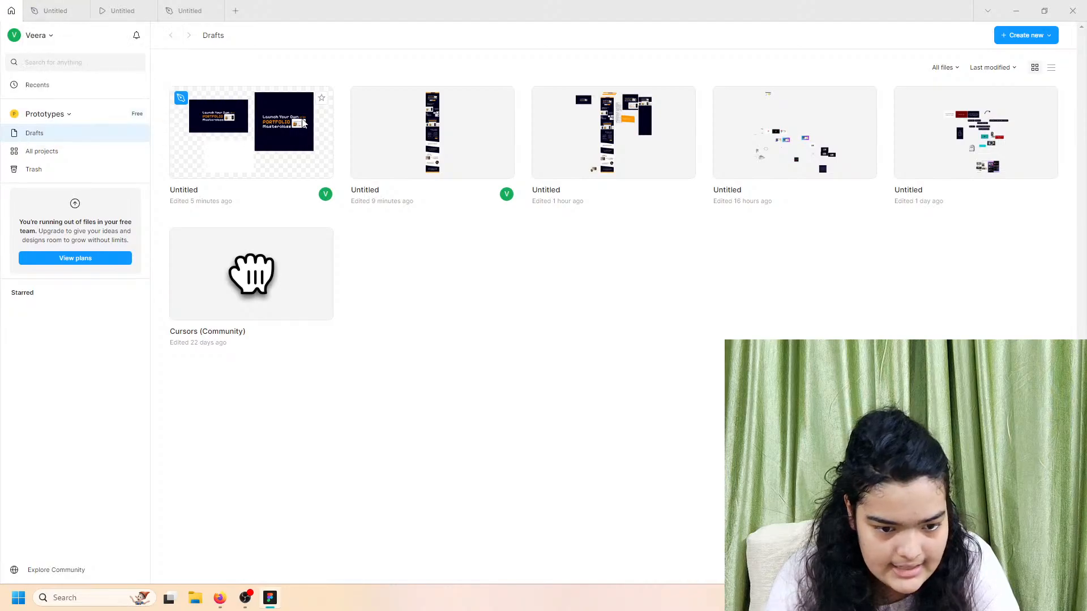
pyautogui.click(115, 88)
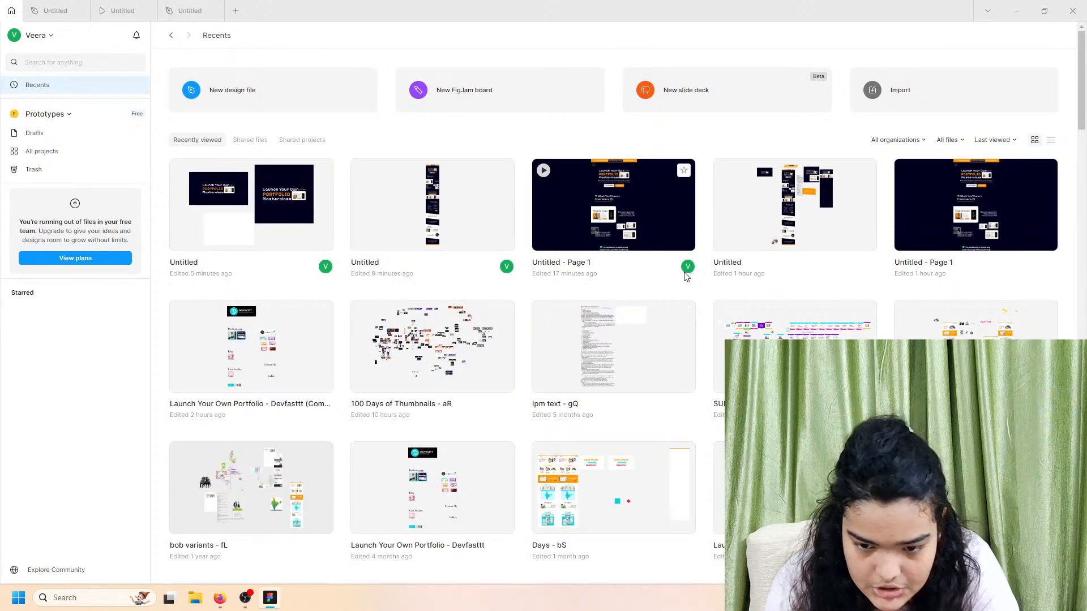
pyautogui.doubleClick(762, 245)
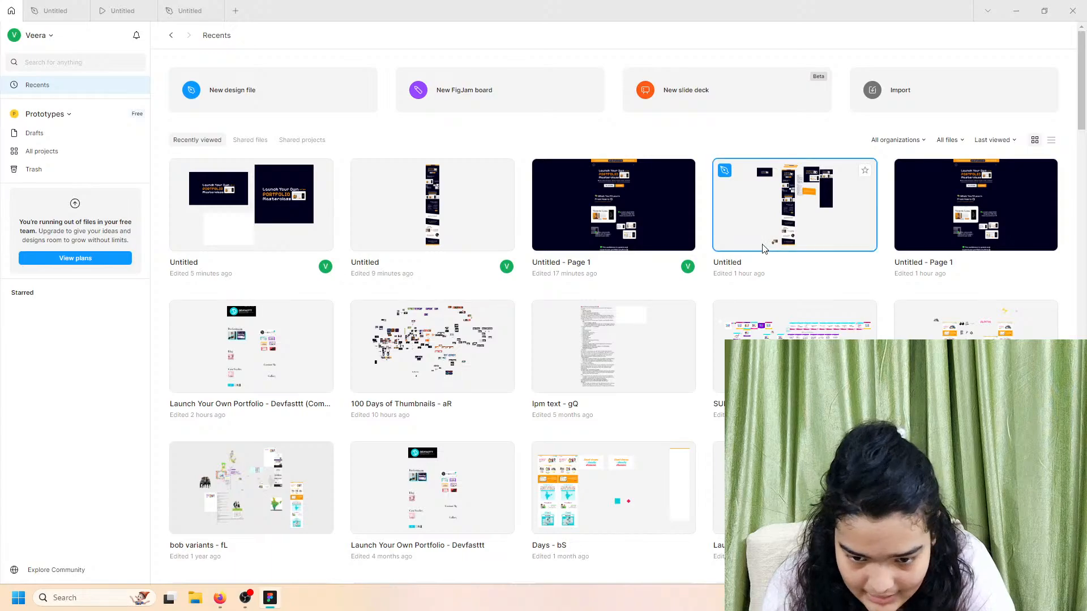
# Step: Copy the long masterclass text block, close that file, and return to the design tab
pyautogui.moveTo(177, 4)
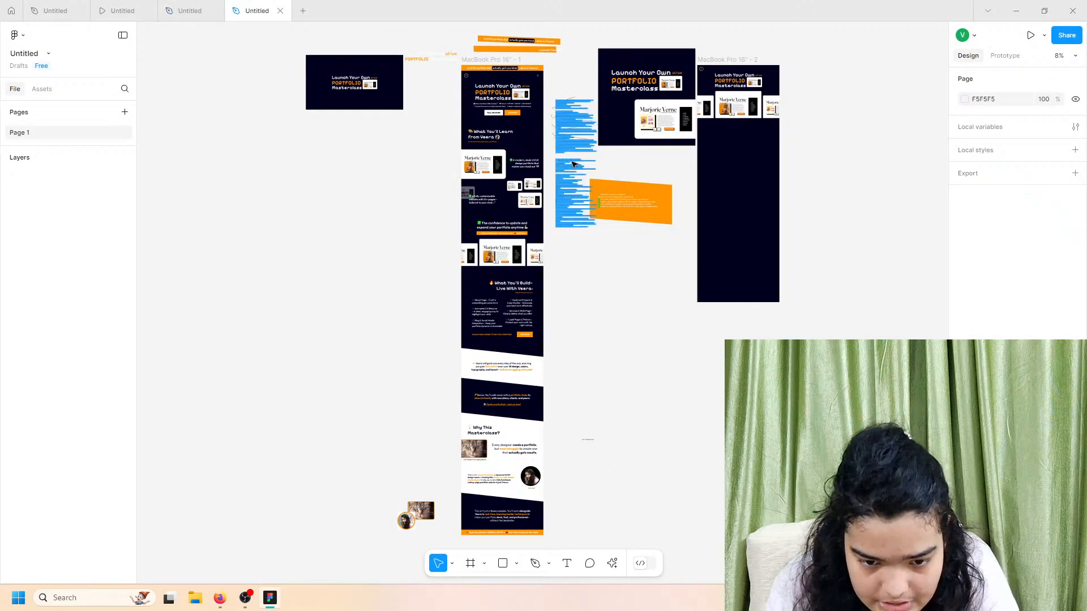
pyautogui.click(571, 154)
pyautogui.moveTo(571, 155); pyautogui.dragTo(532, 98)
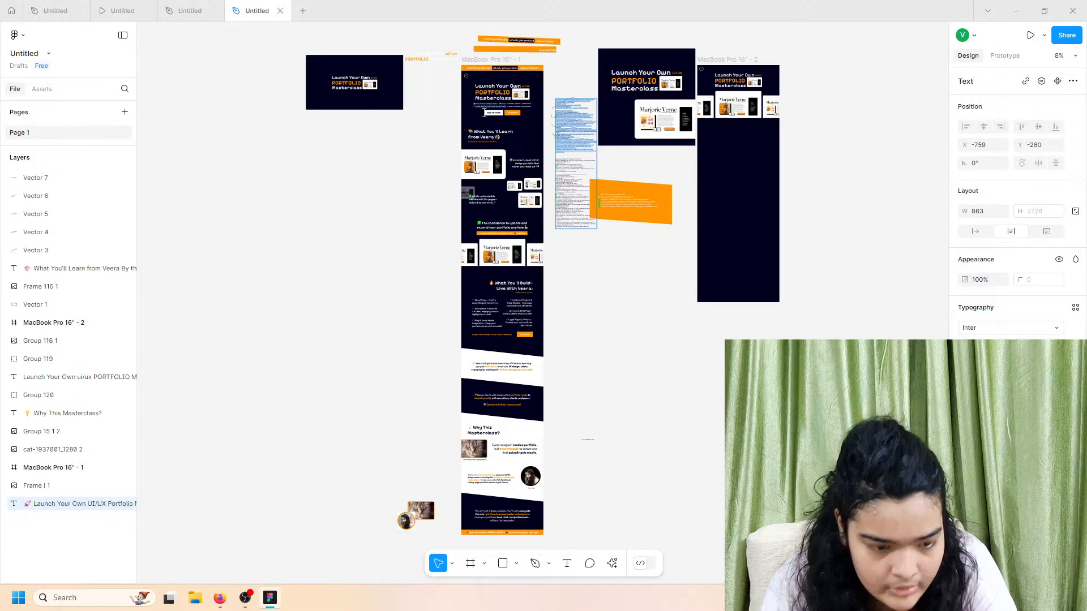
pyautogui.click(280, 10)
pyautogui.click(220, 8)
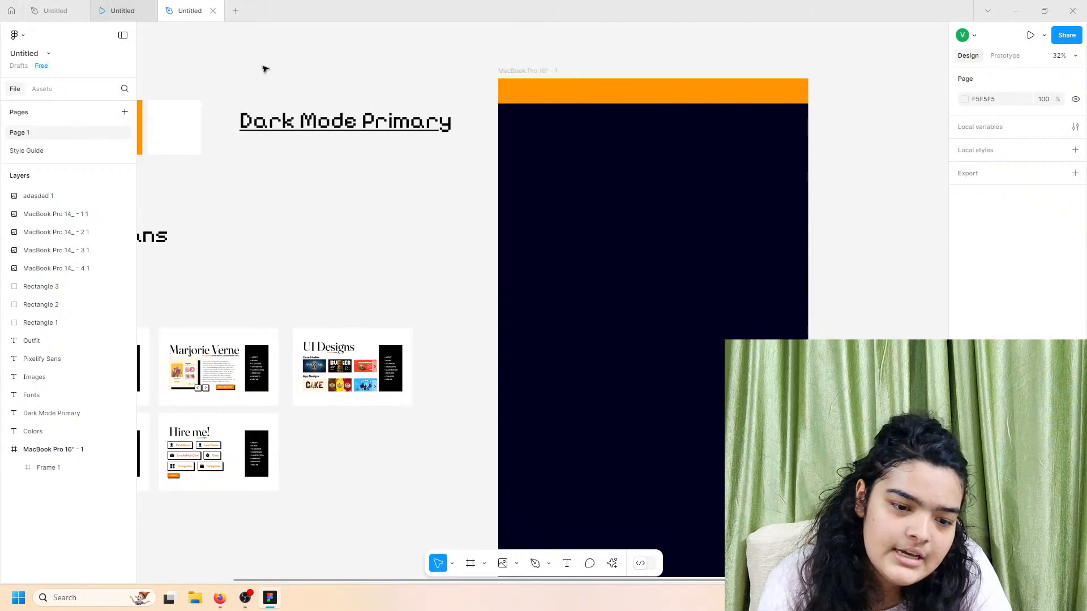
# Step: Paste the masterclass text below the Images section at size 48, widened to 1754
pyautogui.hotkey('ctrl', 'v')
pyautogui.scroll(-5, 451, 186)
pyautogui.moveTo(511, 242); pyautogui.dragTo(298, 397)
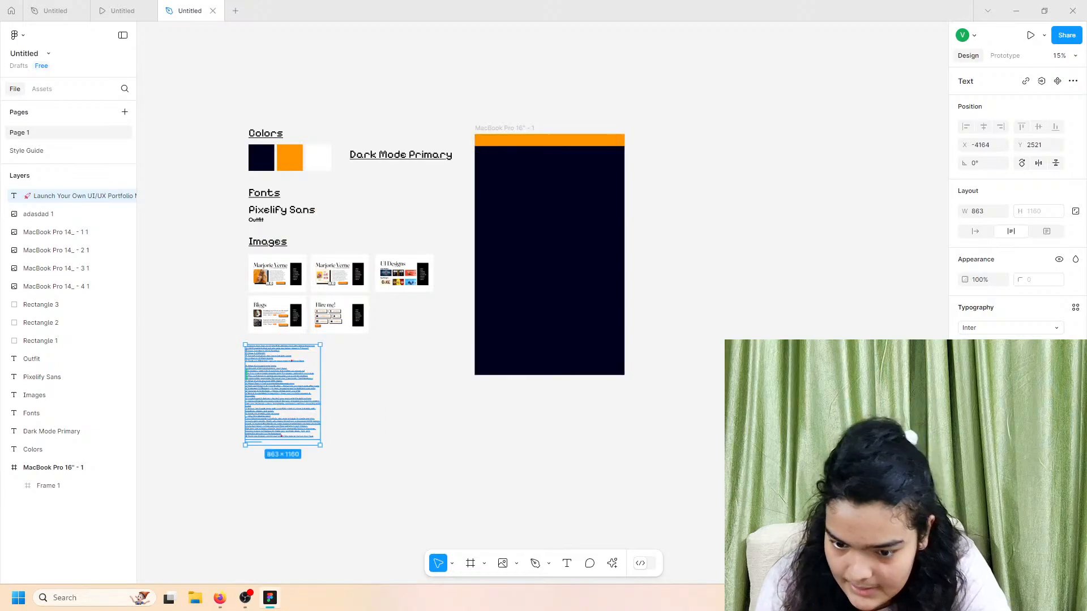
pyautogui.click(1056, 346)
pyautogui.click(1041, 399)
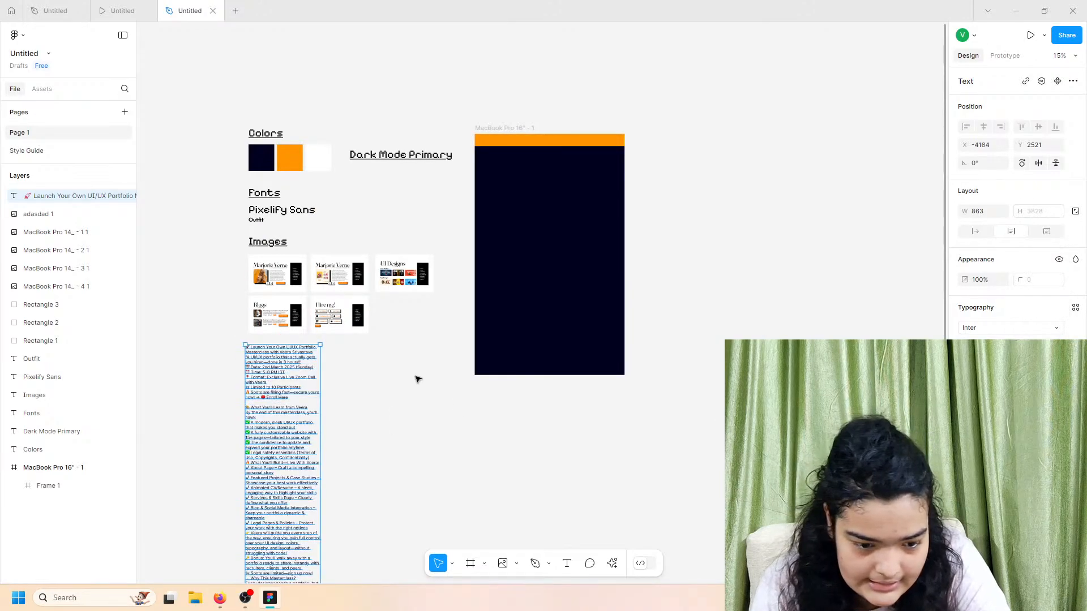
pyautogui.moveTo(321, 368); pyautogui.dragTo(398, 381)
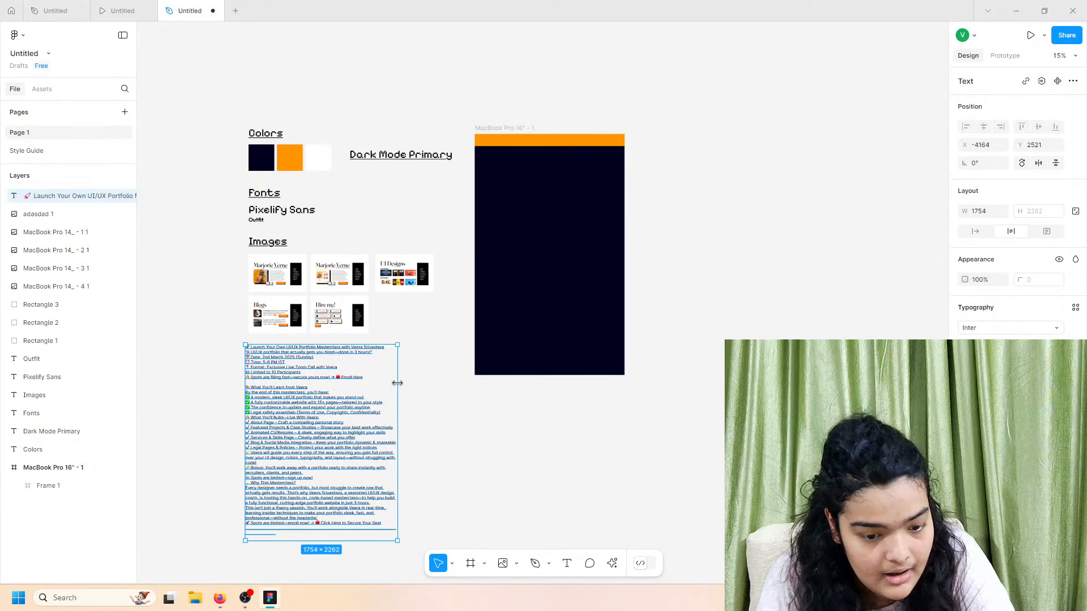
pyautogui.moveTo(334, 394)
pyautogui.mouseDown()
pyautogui.moveTo(359, 401)
pyautogui.moveTo(343, 390)
pyautogui.mouseUp()
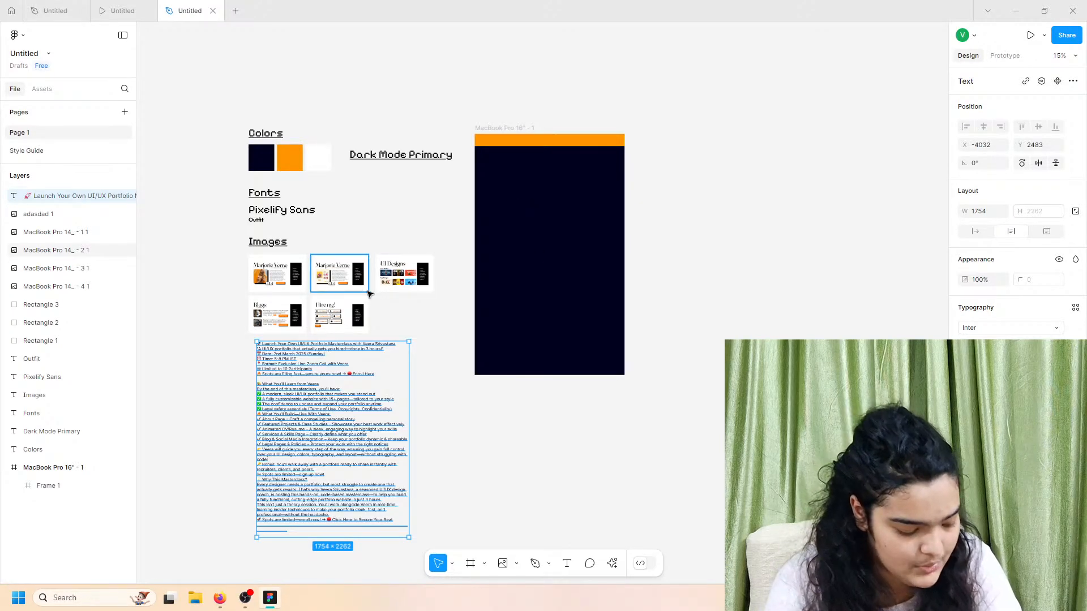
# Step: Select the quoted tagline on the text block's second line
pyautogui.scroll(5, 285, 303)
pyautogui.scroll(-2, 262, 461)
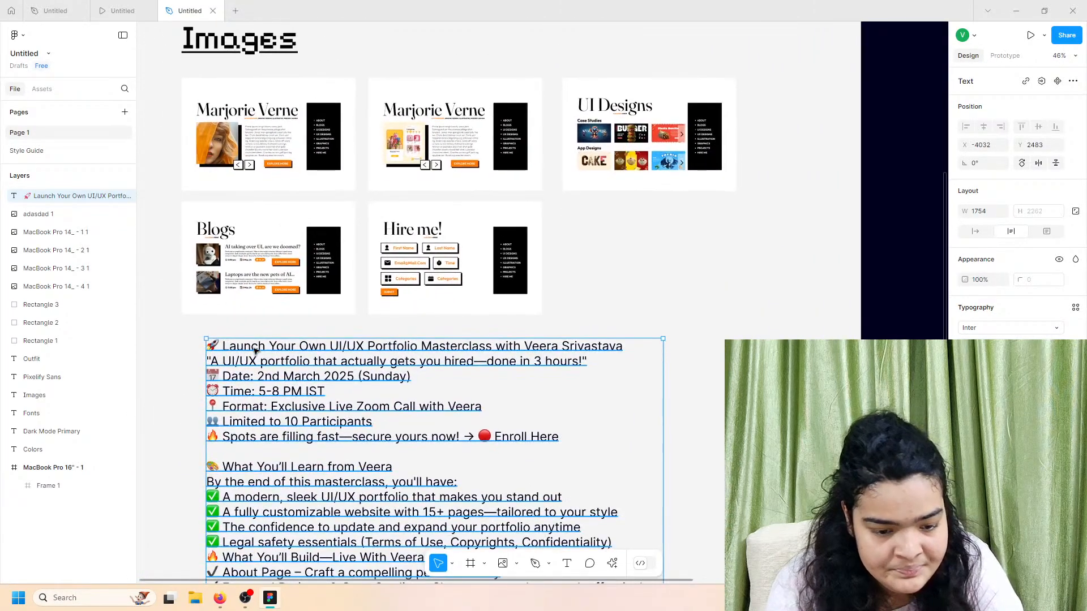
pyautogui.tripleClick(260, 350)
pyautogui.click(252, 406)
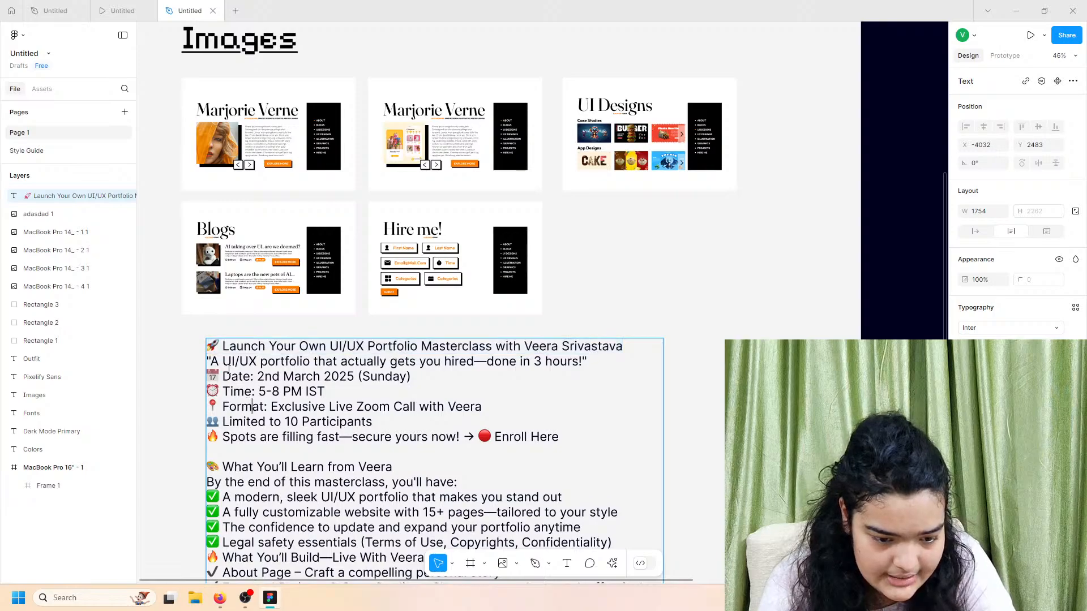
pyautogui.moveTo(212, 360); pyautogui.dragTo(587, 365)
pyautogui.press('Escape')
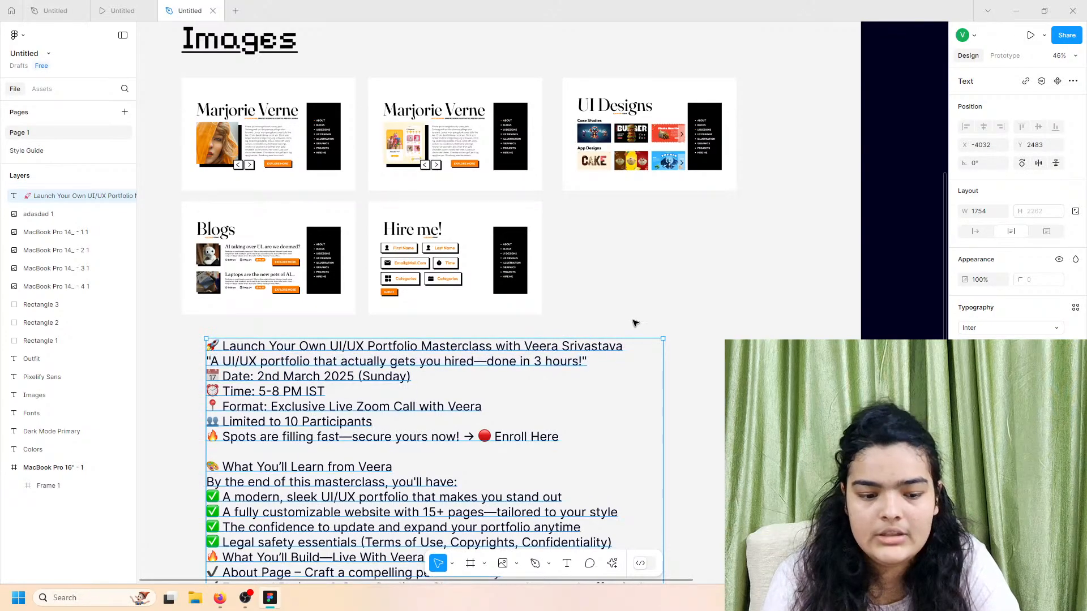
pyautogui.hscroll(13, 636, 321)
pyautogui.scroll(5, 623, 305)
# Step: Paste the tagline onto the orange banner with auto width and a white fill
pyautogui.click(474, 176)
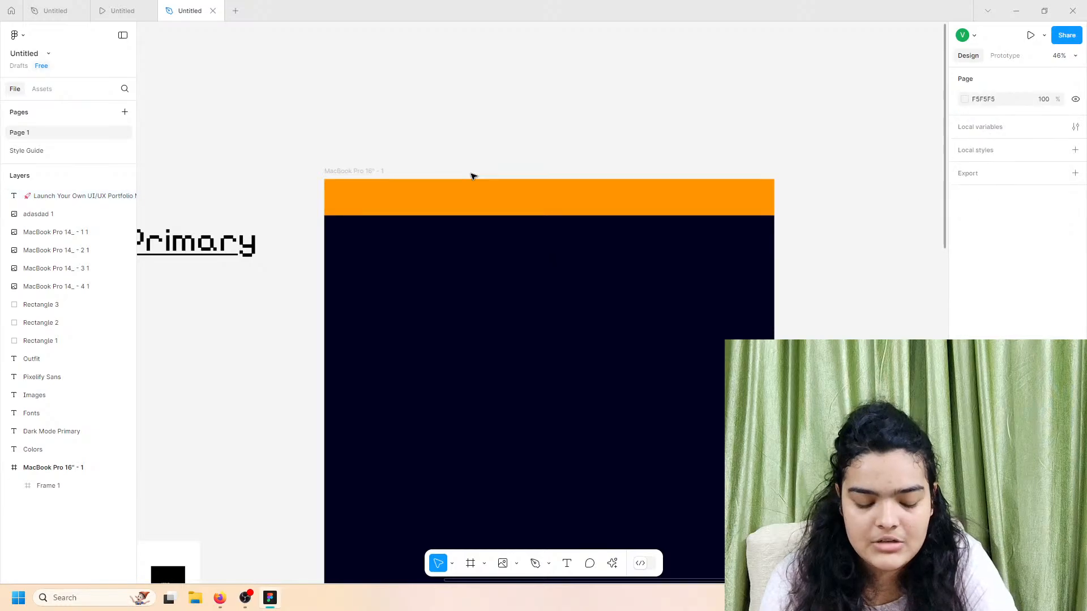
pyautogui.hotkey('ctrl', 'v')
pyautogui.moveTo(460, 301); pyautogui.dragTo(500, 205)
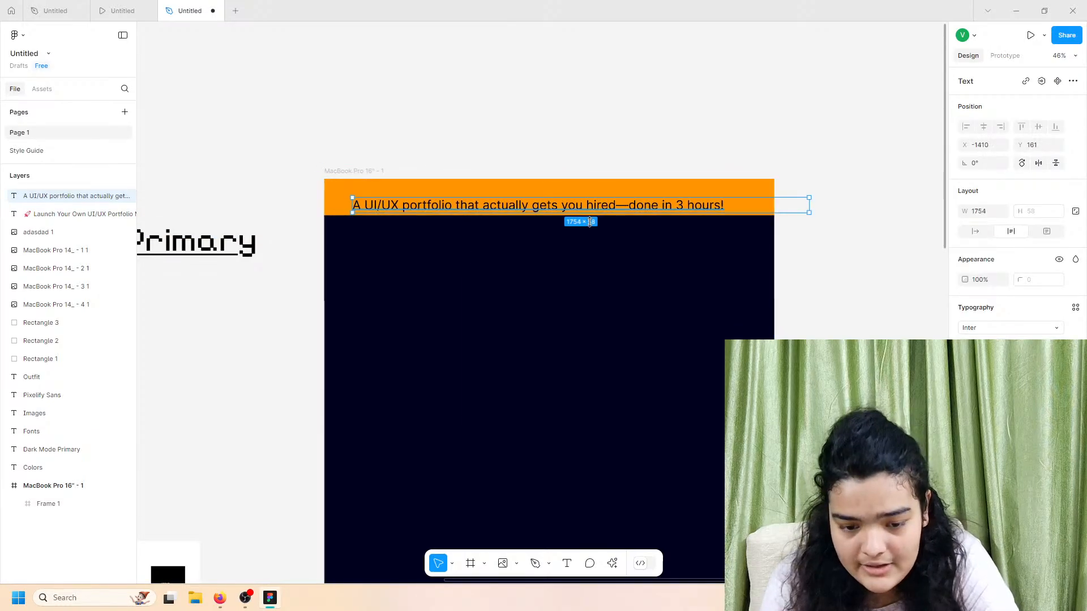
pyautogui.click(974, 231)
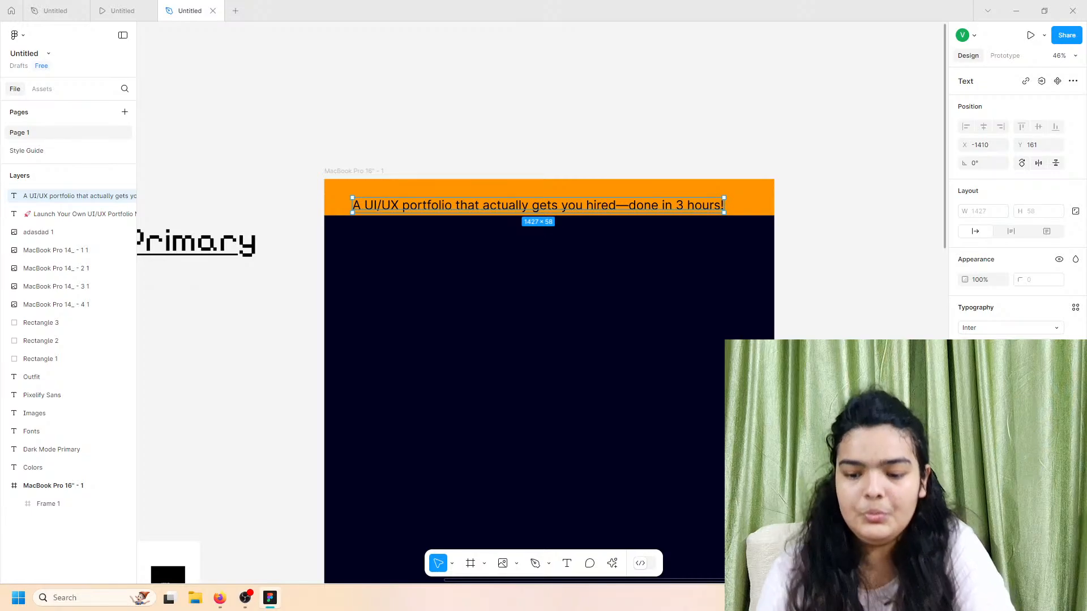
pyautogui.click(966, 450)
pyautogui.moveTo(849, 373); pyautogui.dragTo(690, 218)
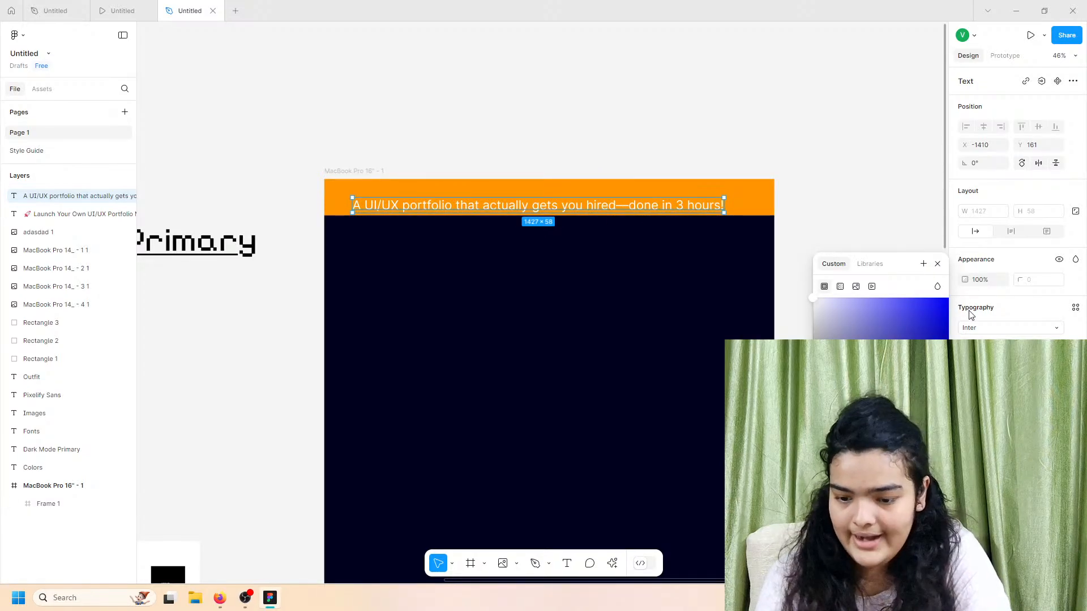
# Step: Set the tagline in bold Outfit and shift it up and right in the banner
pyautogui.click(969, 329)
pyautogui.write('outf')
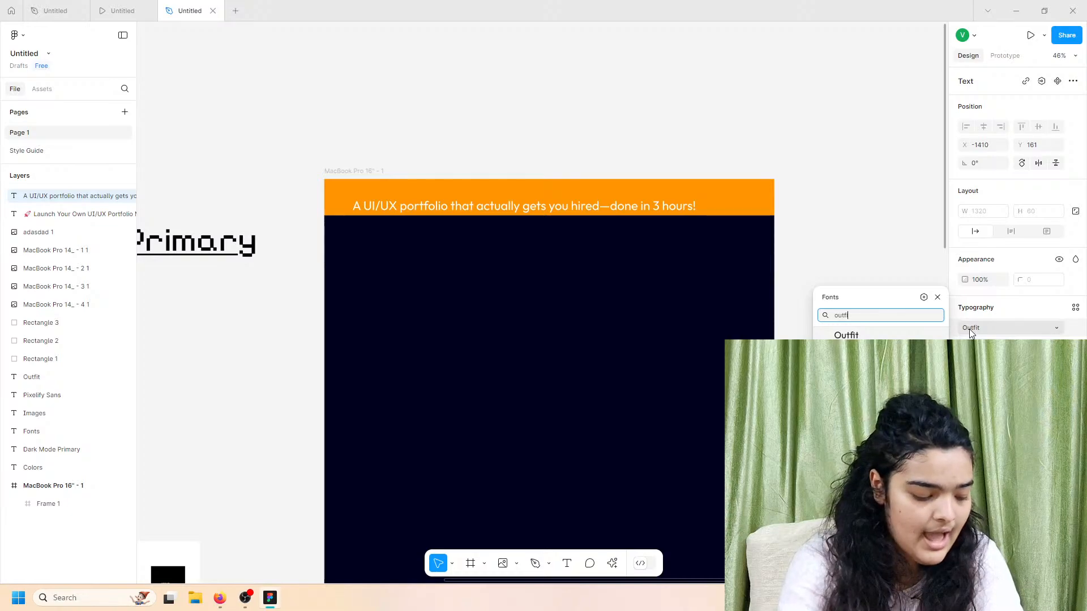
pyautogui.press('Return')
pyautogui.click(976, 346)
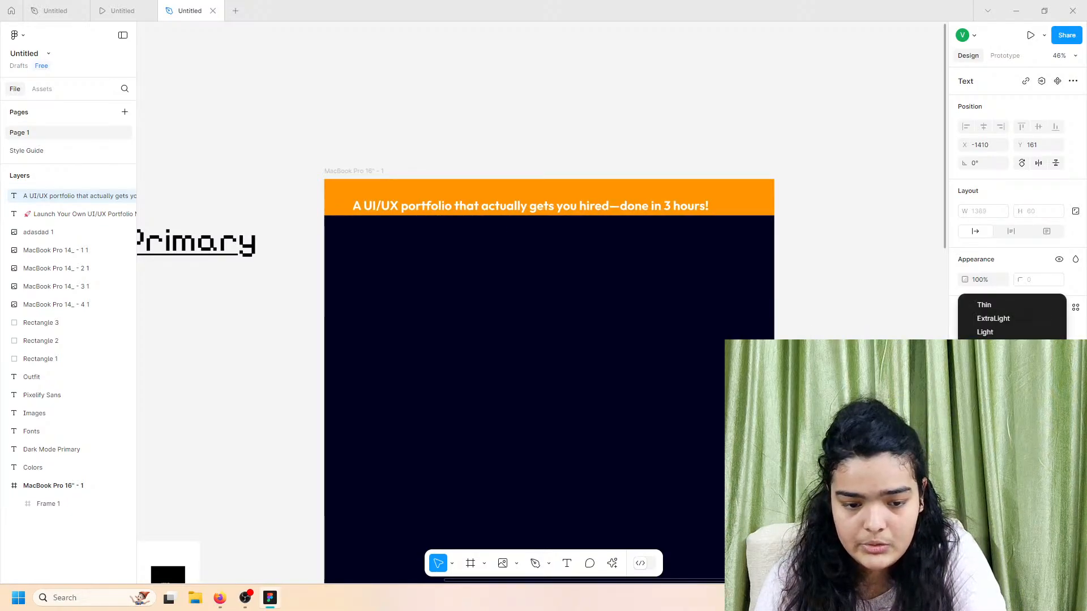
pyautogui.click(988, 373)
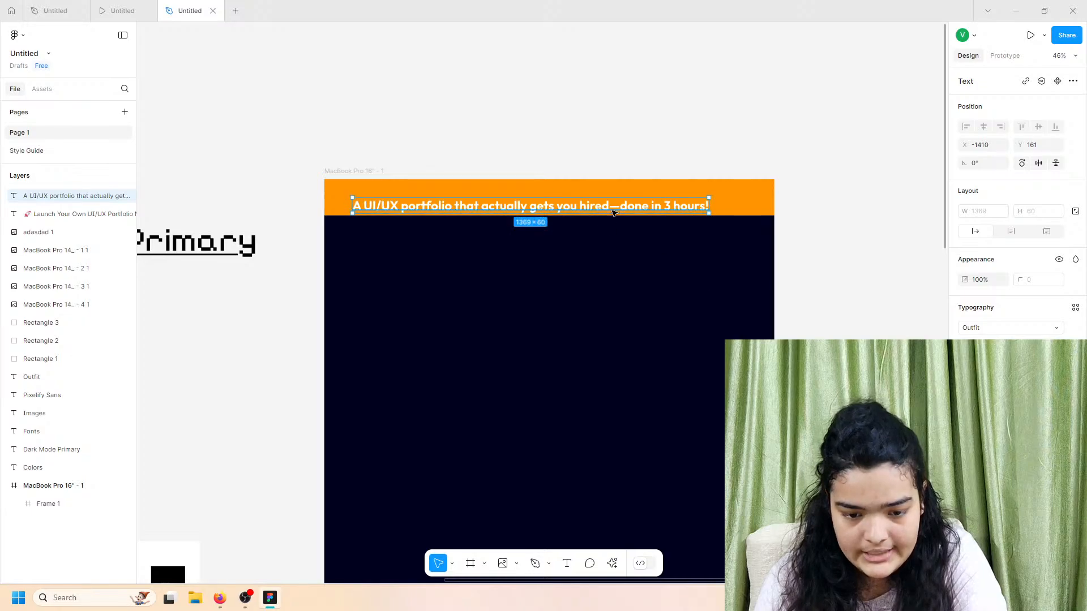
pyautogui.moveTo(613, 211); pyautogui.dragTo(624, 205)
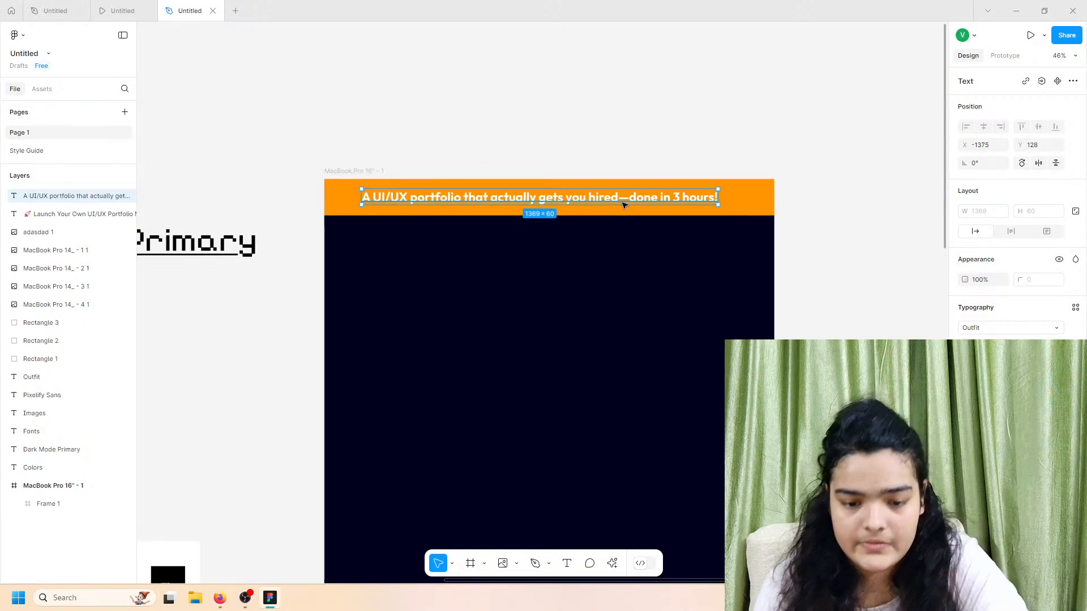
pyautogui.click(593, 214)
pyautogui.scroll(5, 593, 216)
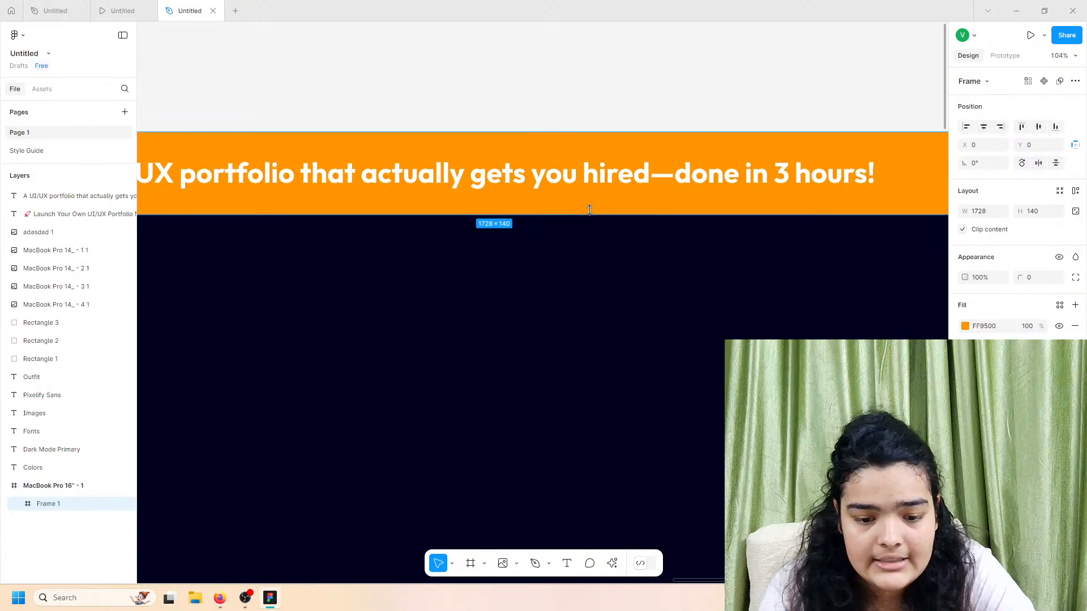
# Step: Shorten the orange banner to height 124 and centre the tagline horizontally within it
pyautogui.moveTo(589, 211); pyautogui.dragTo(576, 176)
pyautogui.doubleClick(579, 178)
pyautogui.click(584, 223)
pyautogui.scroll(-3, 785, 102)
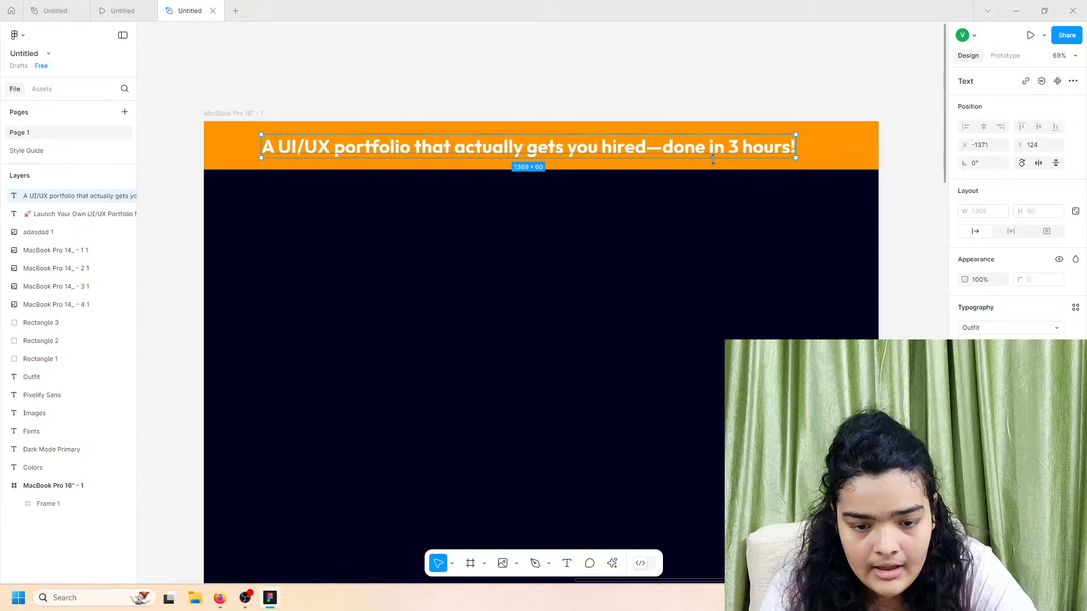
pyautogui.moveTo(678, 157); pyautogui.dragTo(627, 148)
pyautogui.click(607, 100)
# Step: Check the landing frame in the prototype preview
pyautogui.hscroll(-2, 602, 114)
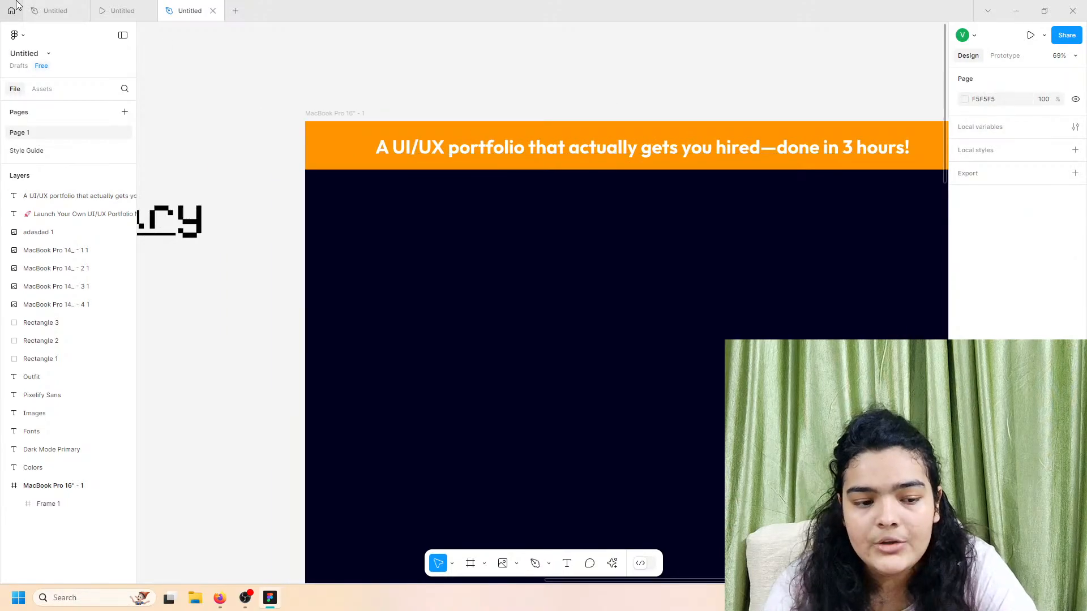
pyautogui.click(119, 10)
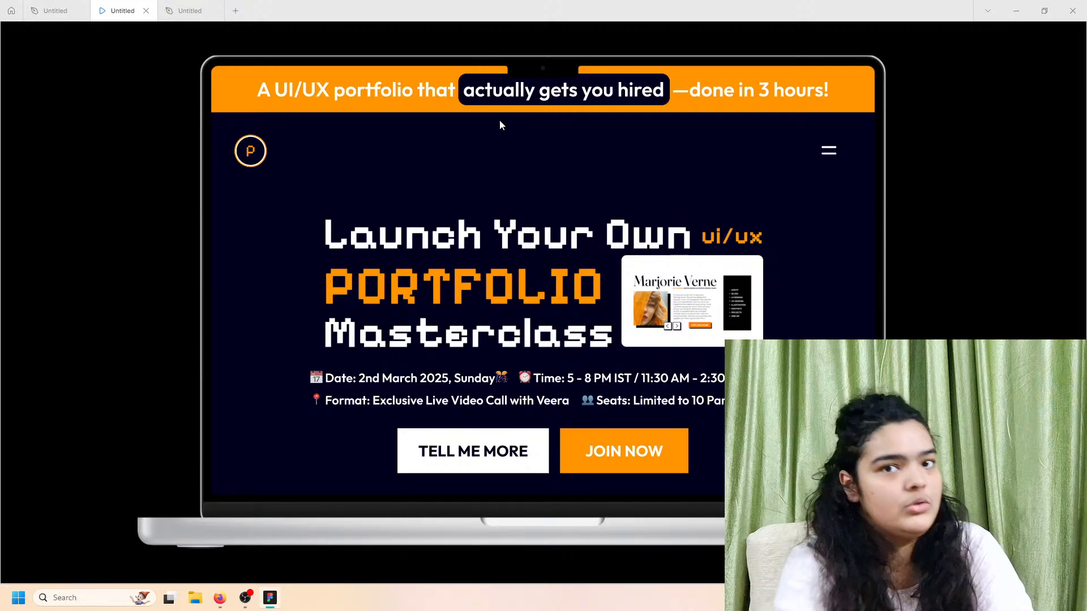
pyautogui.click(188, 7)
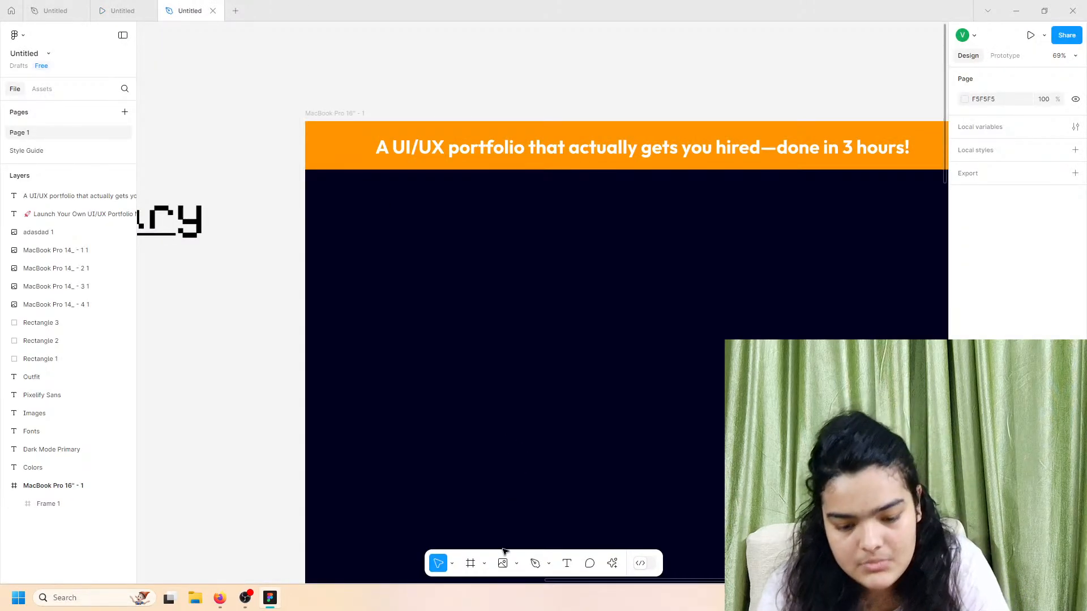
# Step: Draw a rounded rectangle over 'actually gets you hired' with a corner radius around 18
pyautogui.click(517, 565)
pyautogui.click(527, 449)
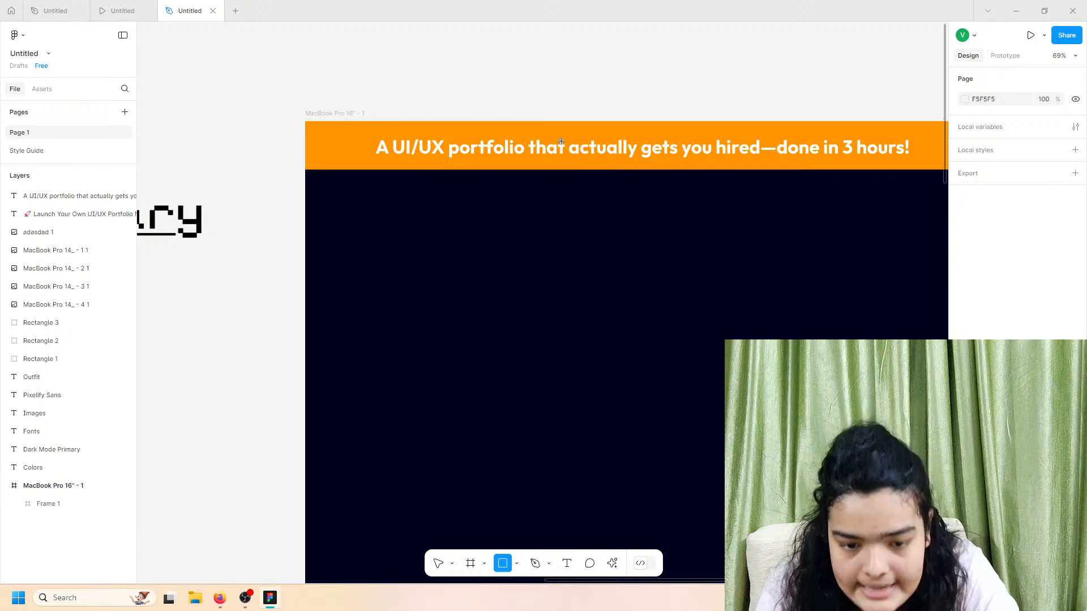
pyautogui.scroll(3, 568, 139)
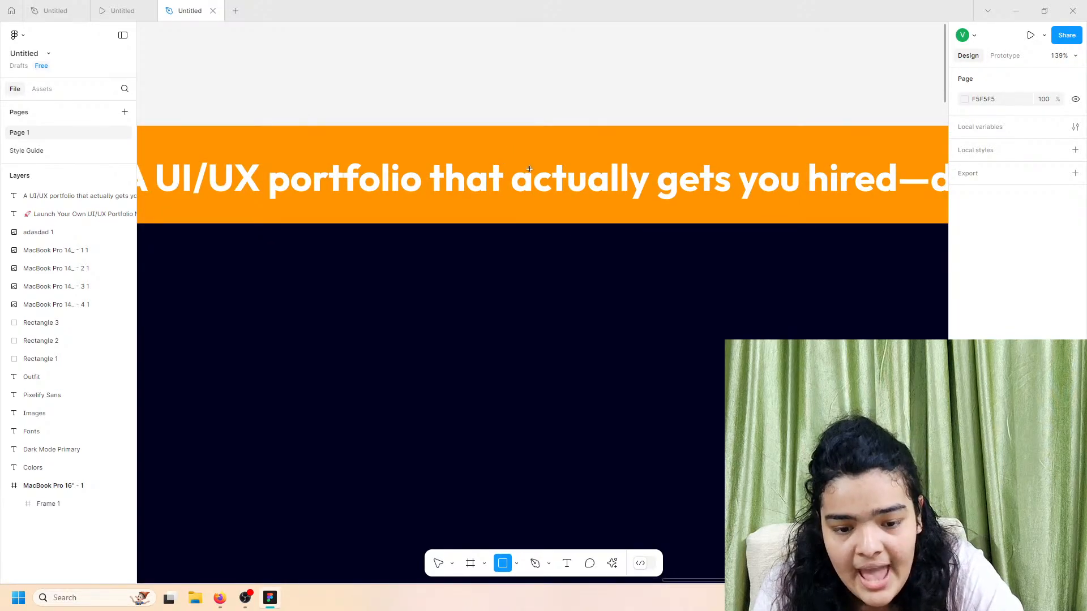
pyautogui.moveTo(503, 156)
pyautogui.mouseDown()
pyautogui.moveTo(854, 235)
pyautogui.moveTo(902, 205)
pyautogui.moveTo(844, 193)
pyautogui.moveTo(903, 206)
pyautogui.moveTo(904, 189)
pyautogui.mouseUp()
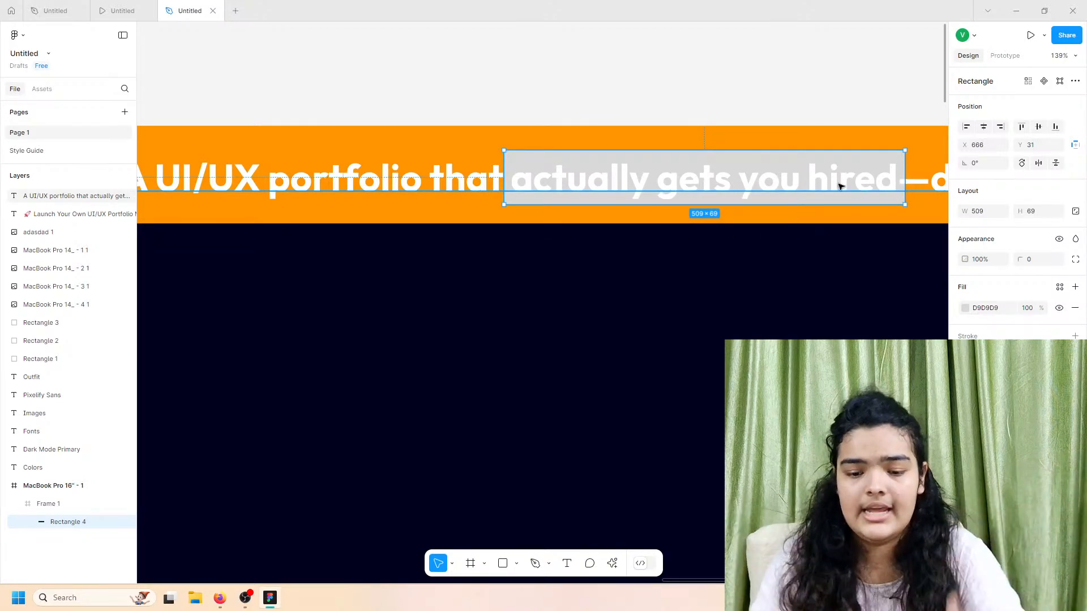
pyautogui.click(1024, 259)
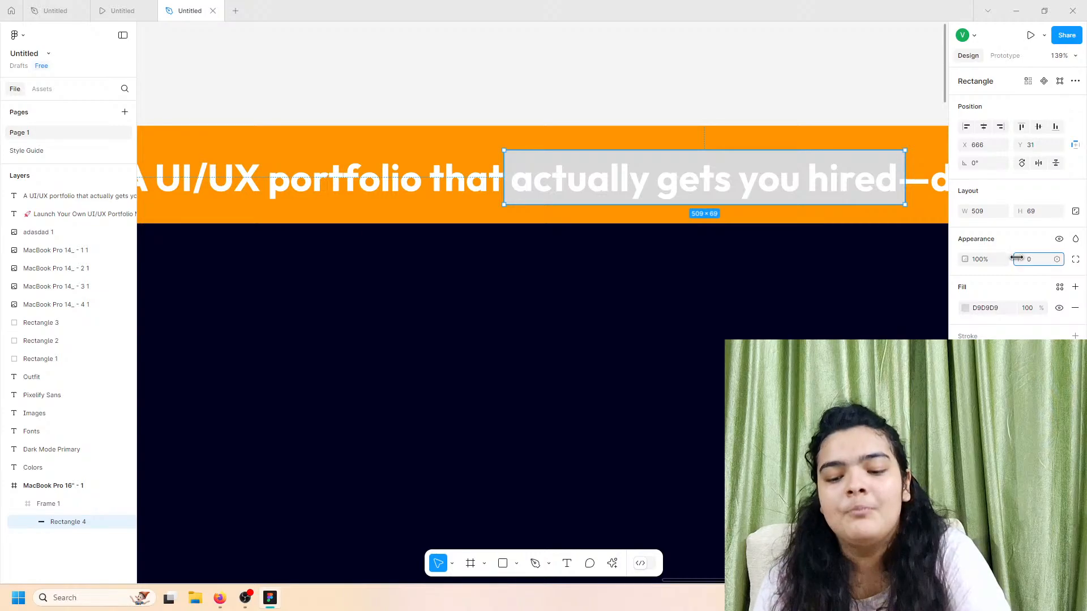
pyautogui.write('18')
pyautogui.press('Return')
pyautogui.moveTo(133, 276); pyautogui.dragTo(102, 270)
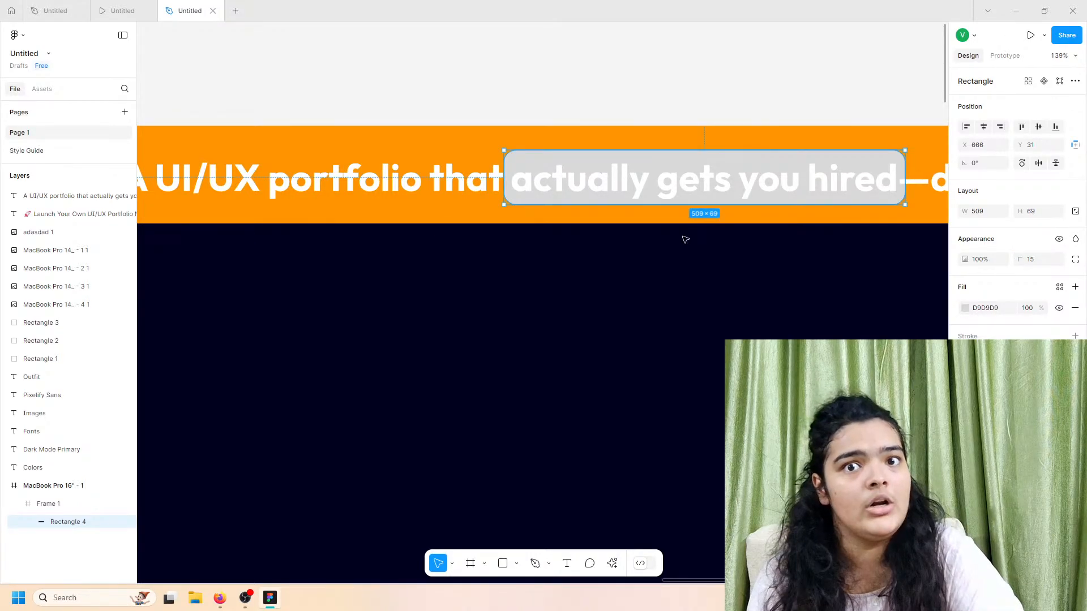
# Step: Fill the pill rectangle with solid black 000000
pyautogui.scroll(-5, 685, 239)
pyautogui.hscroll(-4, 685, 226)
pyautogui.scroll(-3, 685, 226)
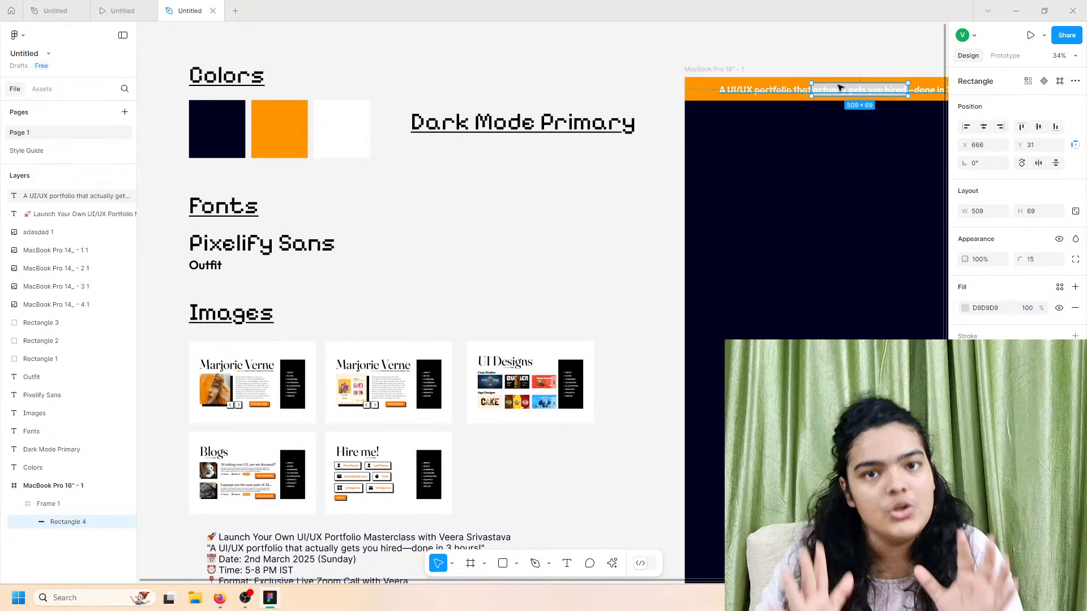
pyautogui.scroll(5, 840, 88)
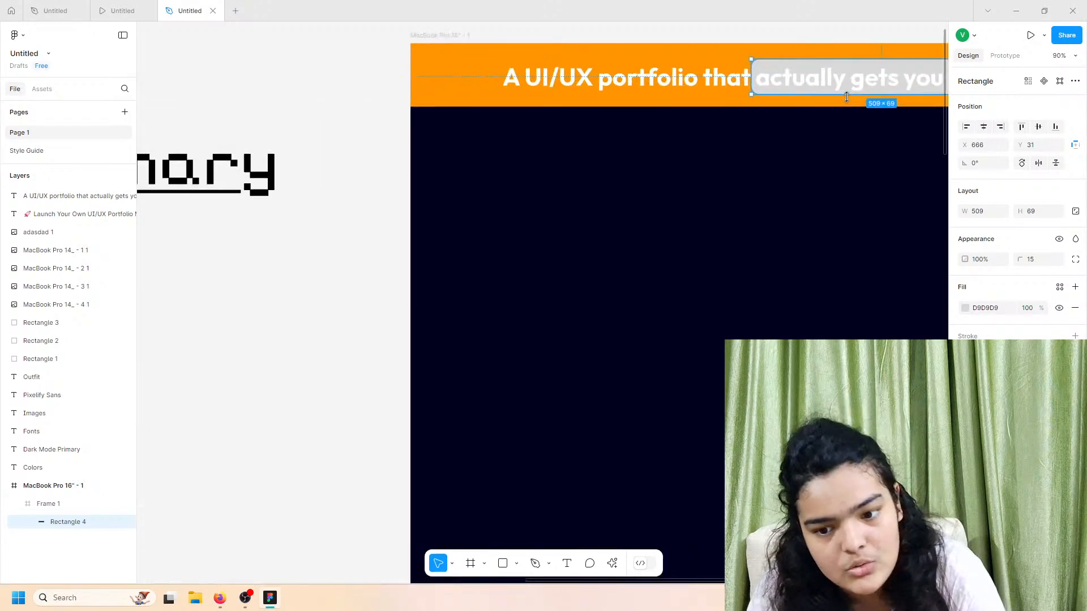
pyautogui.hscroll(4, 860, 129)
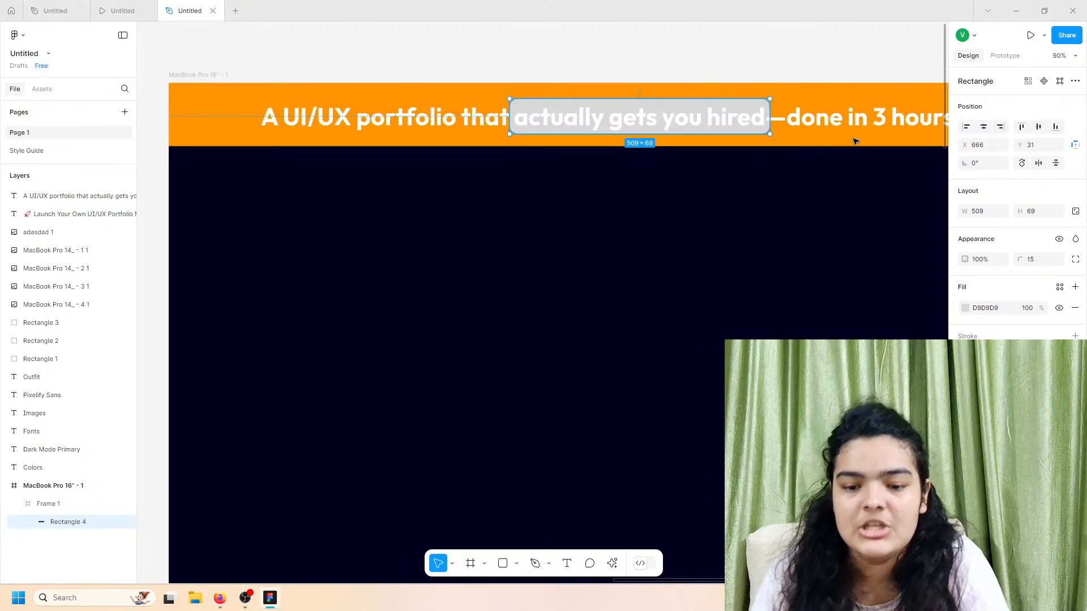
pyautogui.click(964, 308)
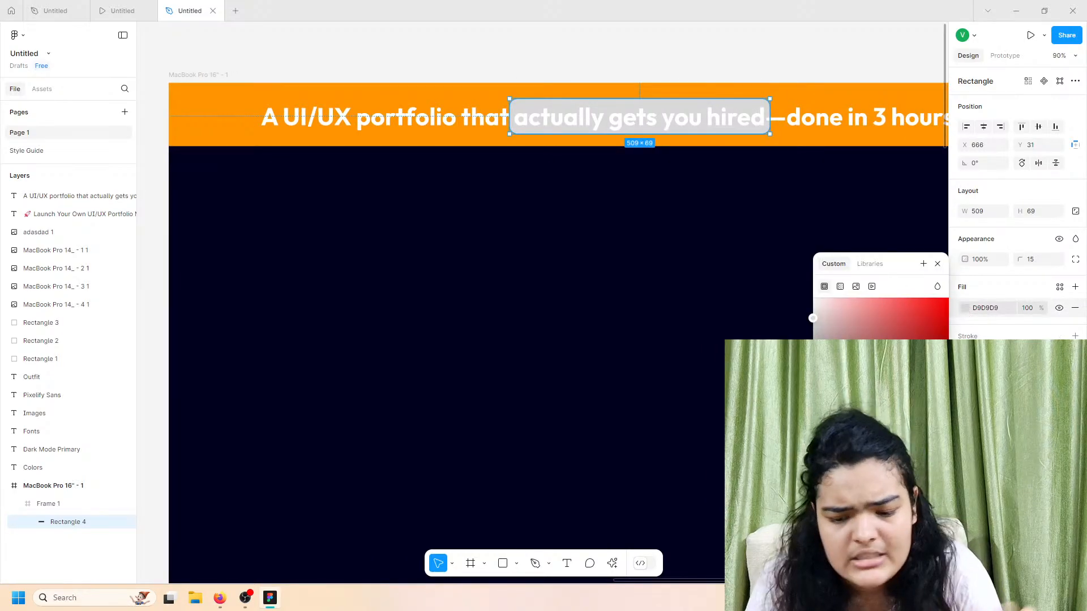
pyautogui.moveTo(813, 318); pyautogui.dragTo(706, 337)
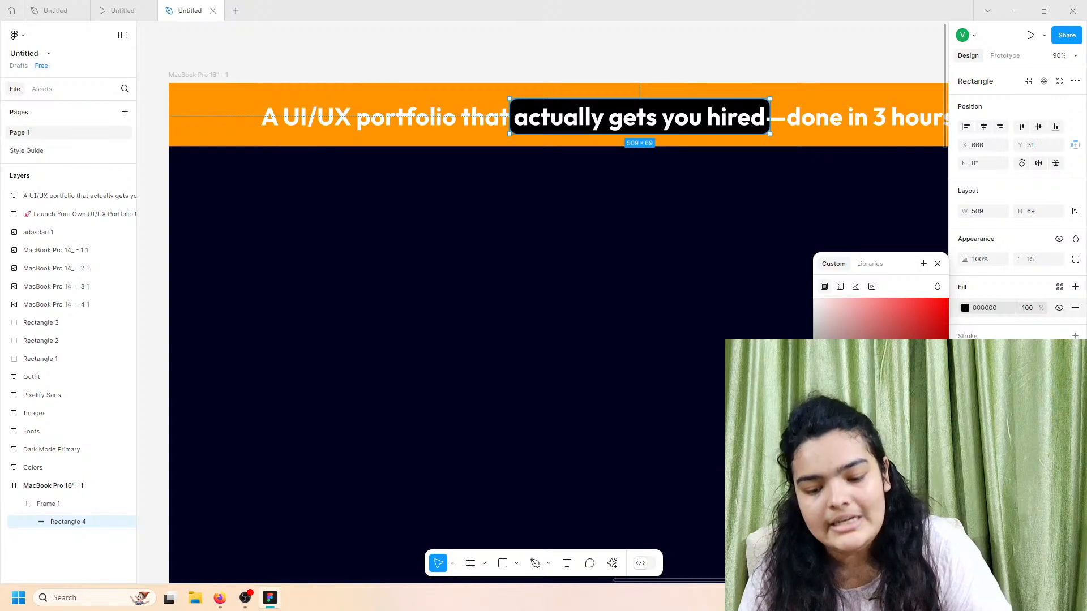
pyautogui.click(738, 447)
pyautogui.scroll(-5, 738, 447)
pyautogui.scroll(-2, 738, 447)
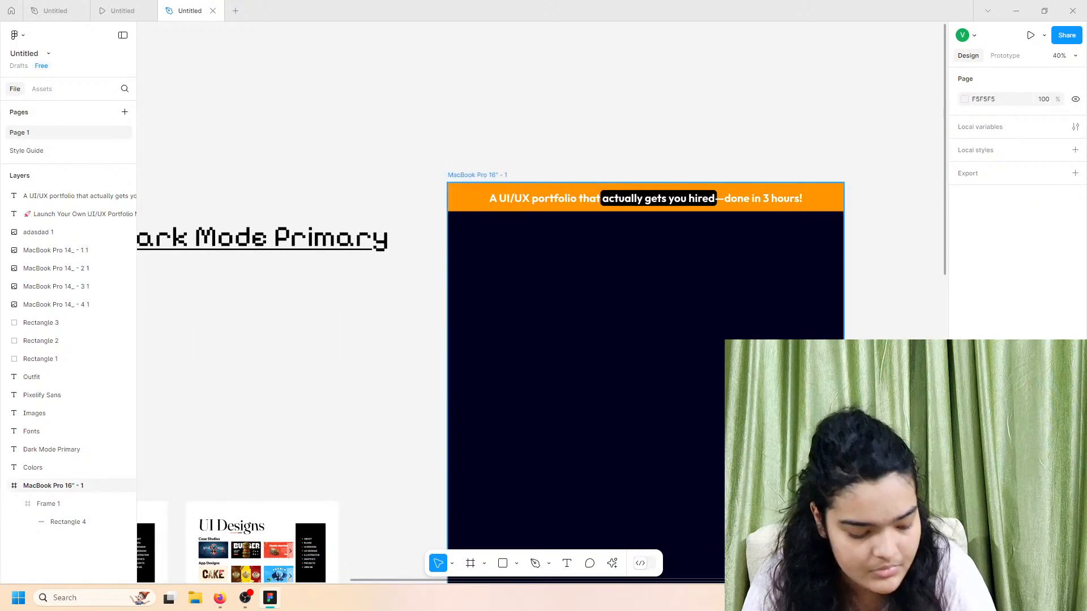
# Step: Pick out the headline text layer from the page and lock it
pyautogui.hotkey('ctrl', 'a')
pyautogui.scroll(-1, 837, 453)
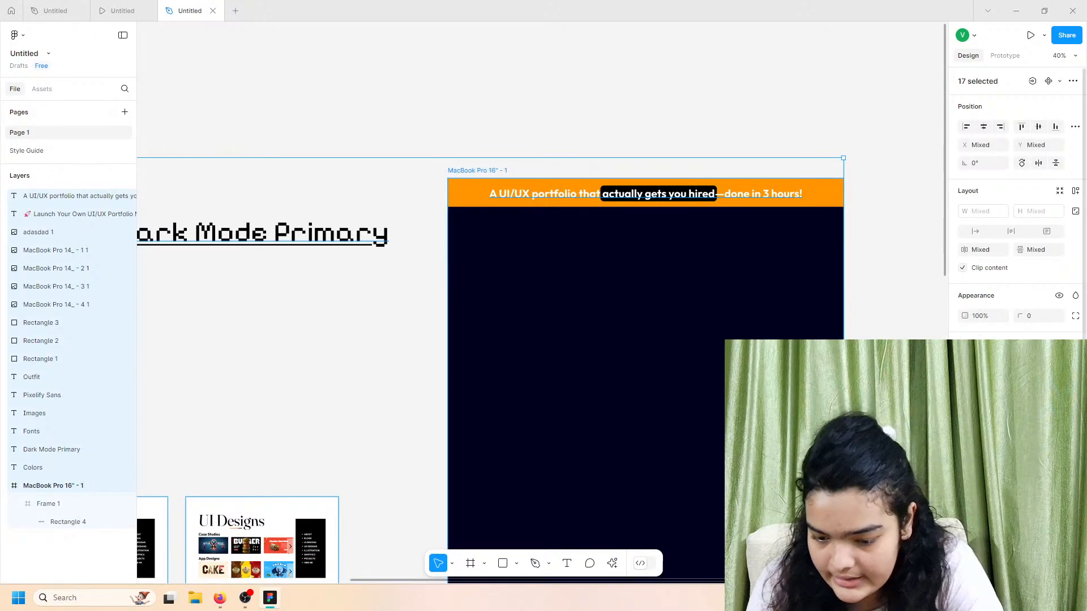
pyautogui.scroll(-2, 1016, 227)
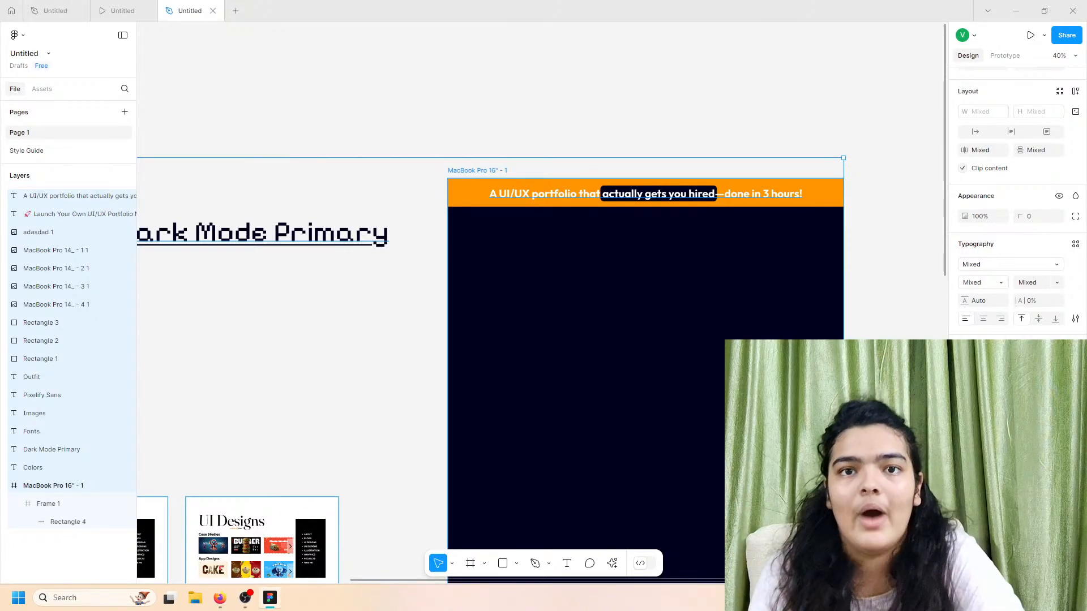
pyautogui.scroll(4, 605, 262)
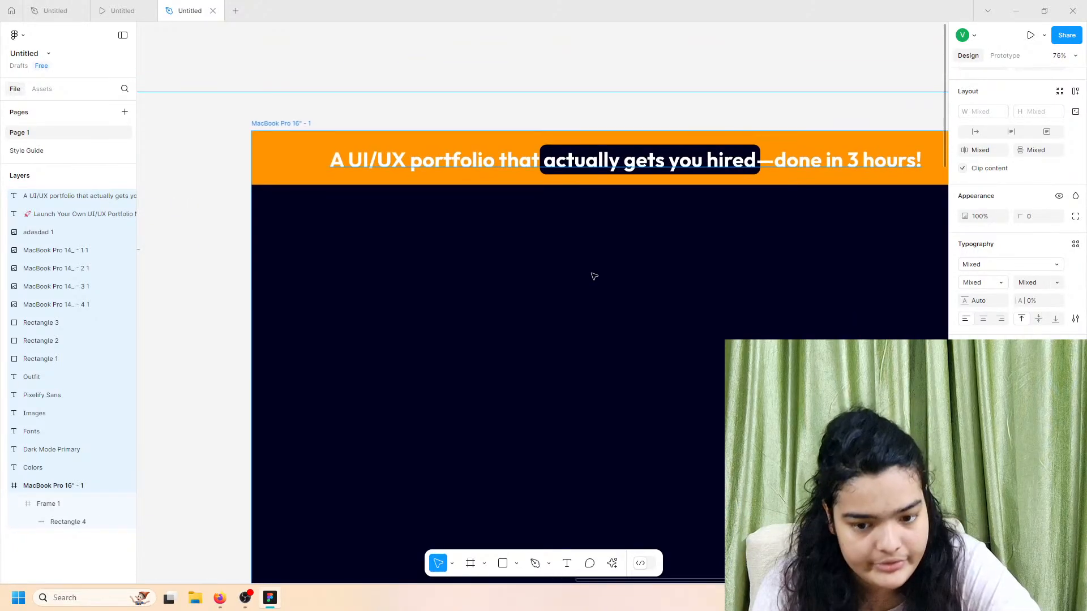
pyautogui.scroll(3, 727, 197)
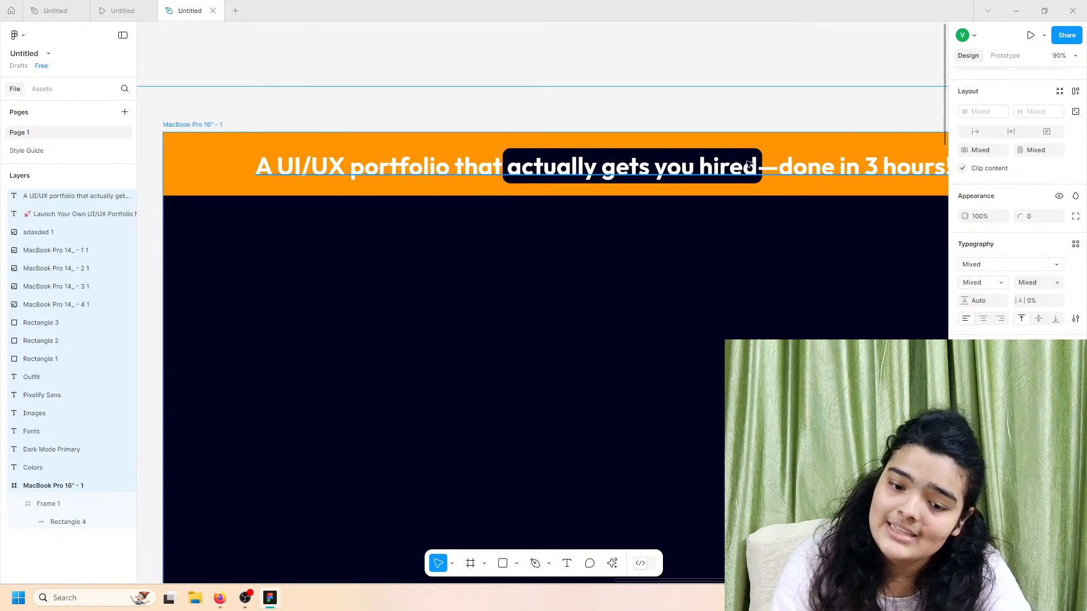
pyautogui.click(750, 165)
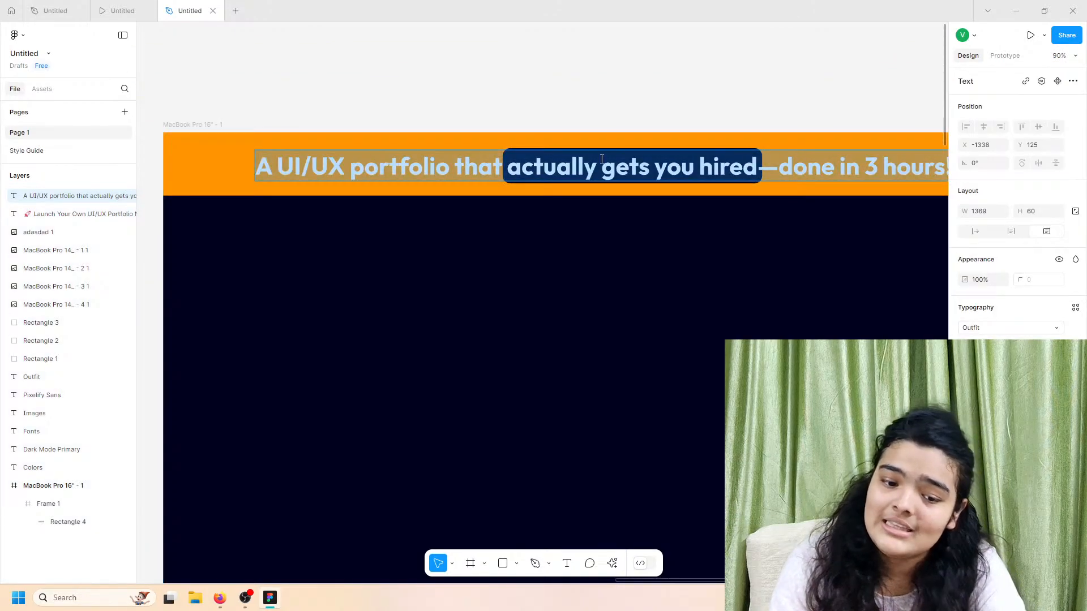
pyautogui.click(742, 137)
pyautogui.click(717, 159)
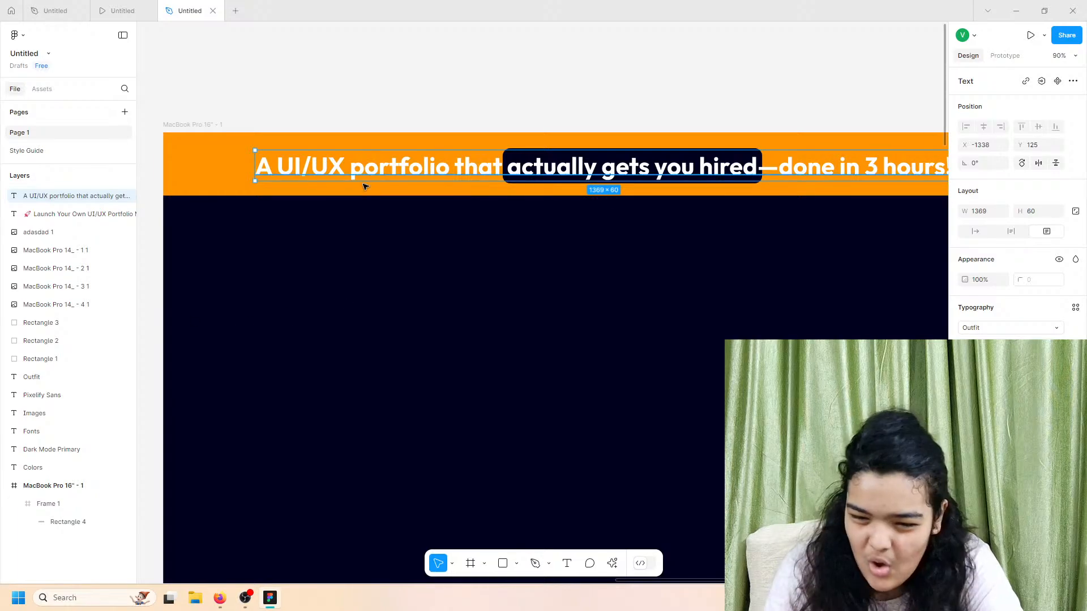
pyautogui.click(115, 196)
# Step: Pull the black pill's left edge inward behind 'actually gets you hired'
pyautogui.click(481, 170)
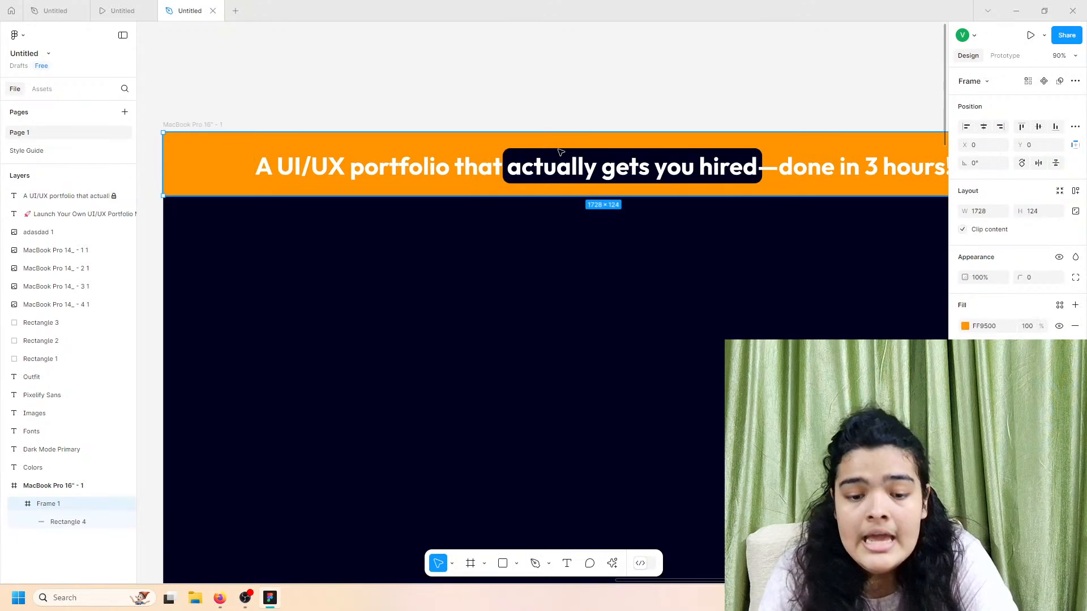
pyautogui.click(554, 153)
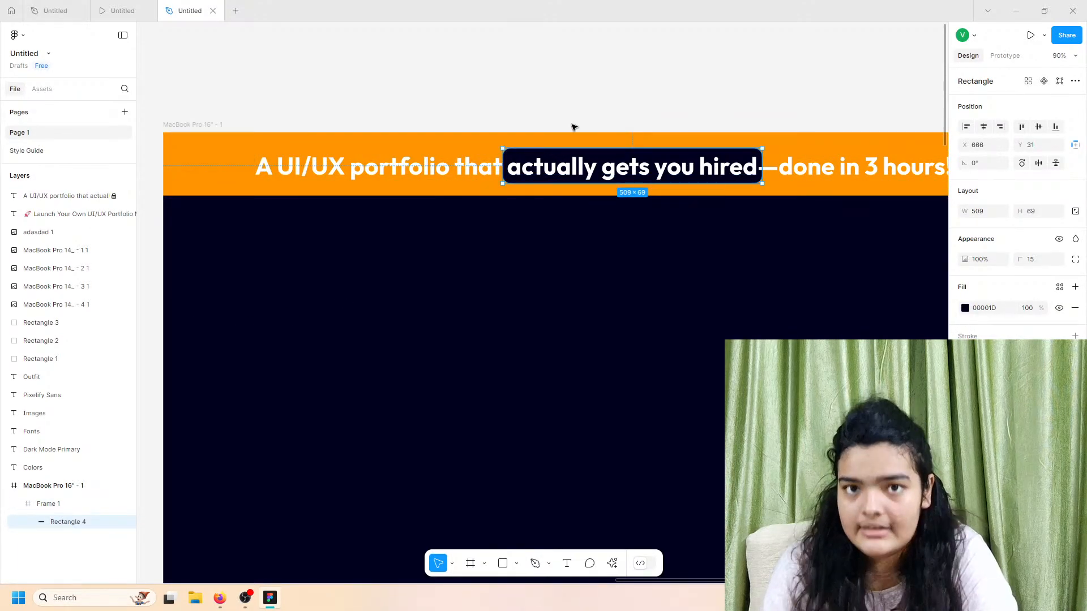
pyautogui.moveTo(503, 160)
pyautogui.mouseDown()
pyautogui.moveTo(529, 160)
pyautogui.moveTo(492, 159)
pyautogui.moveTo(527, 160)
pyautogui.moveTo(501, 167)
pyautogui.mouseUp()
pyautogui.click(494, 164)
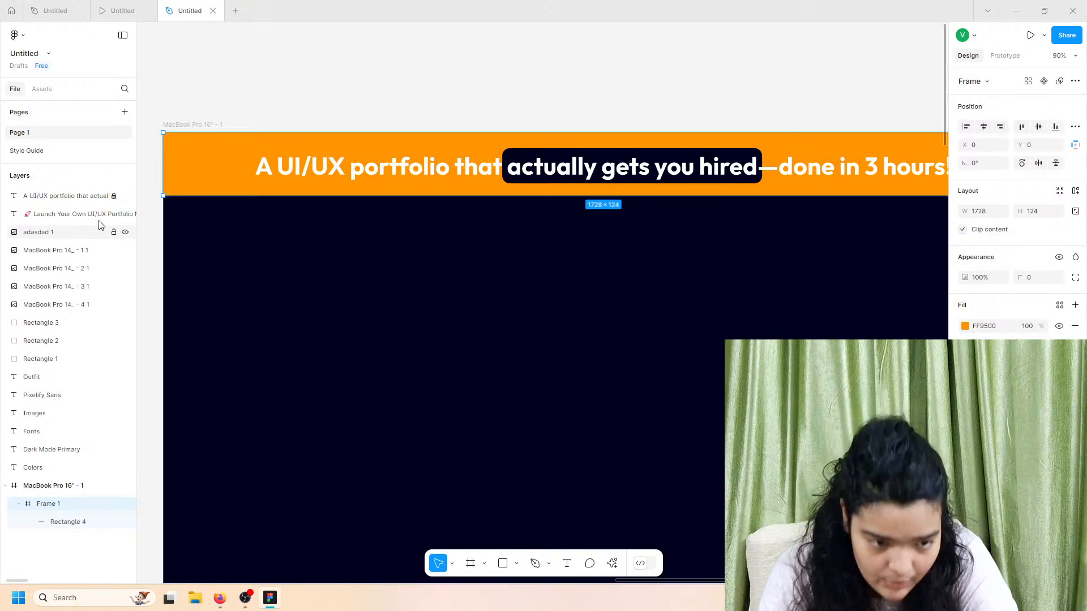
# Step: Add spaces around 'actually gets you hired' in the headline text
pyautogui.click(94, 196)
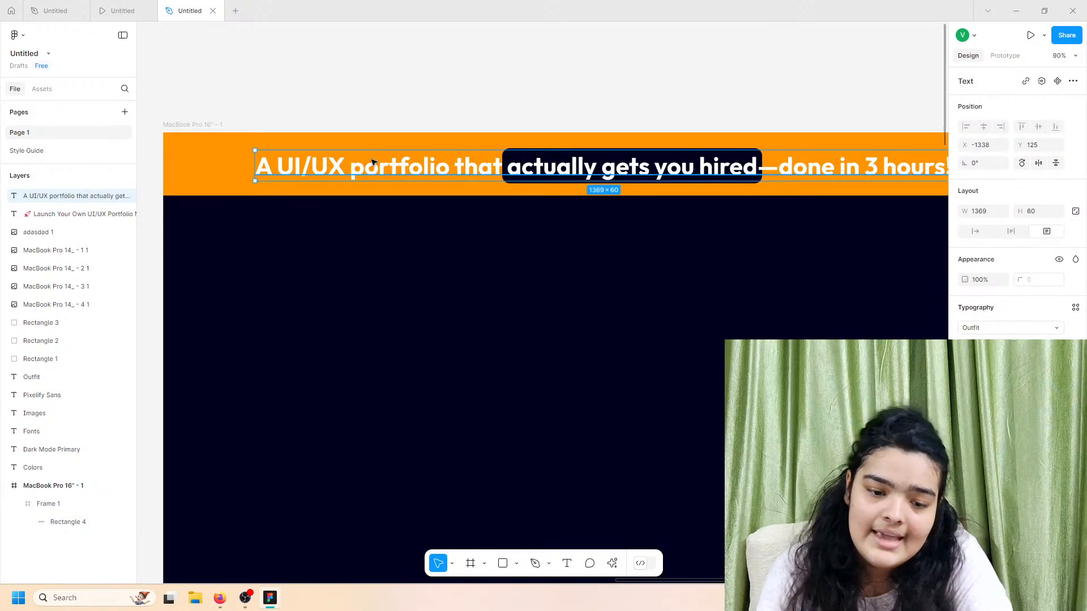
pyautogui.doubleClick(501, 168)
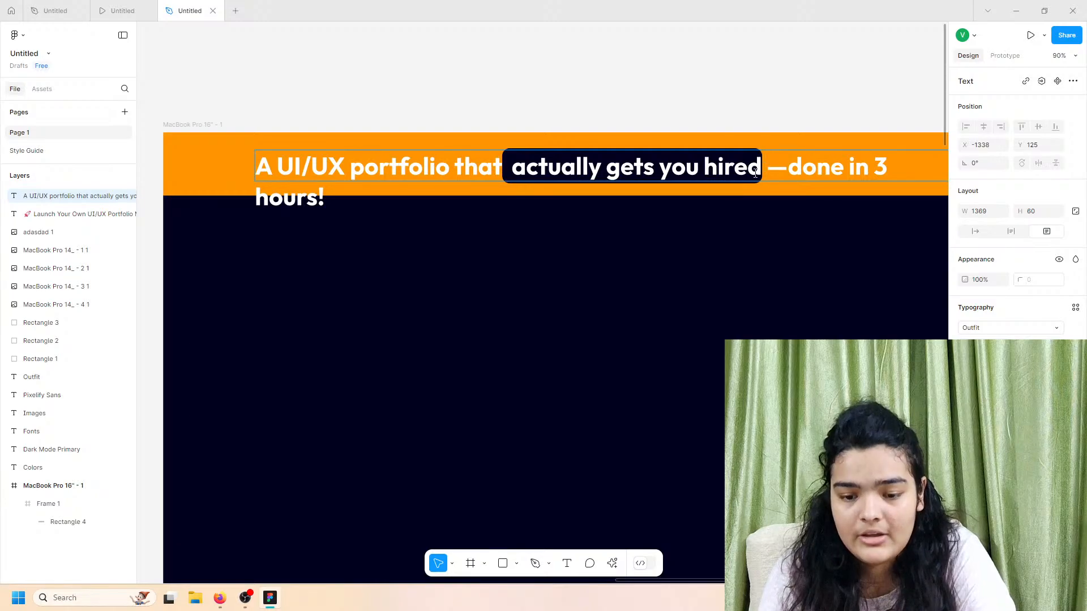
pyautogui.click(678, 235)
pyautogui.click(633, 129)
pyautogui.click(652, 159)
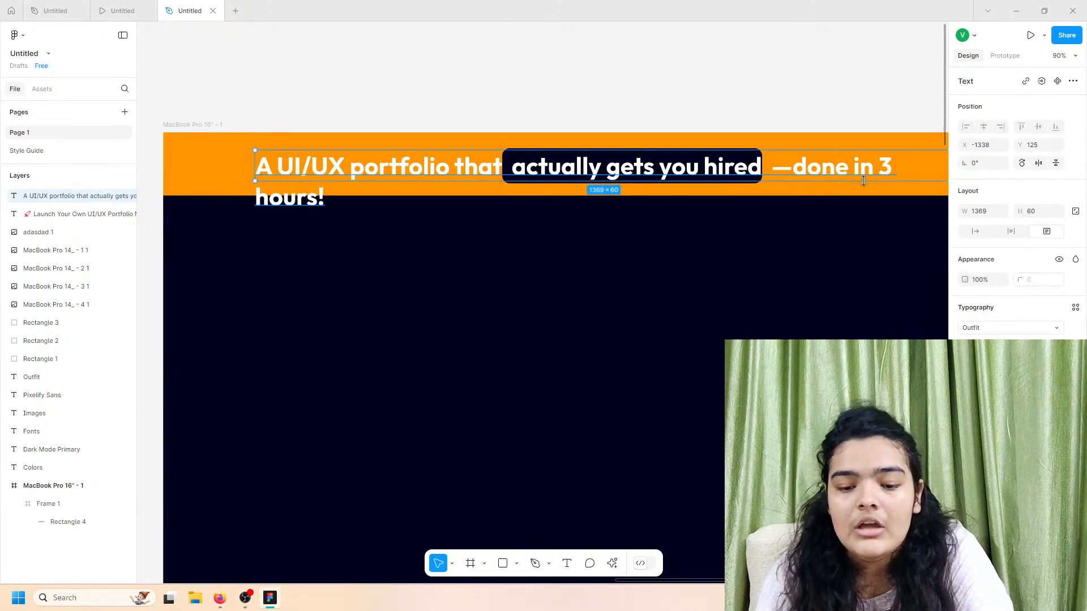
pyautogui.doubleClick(791, 173)
# Step: Widen the headline box to 1422 px so it fits on one line, then lock it
pyautogui.hscroll(3, 791, 160)
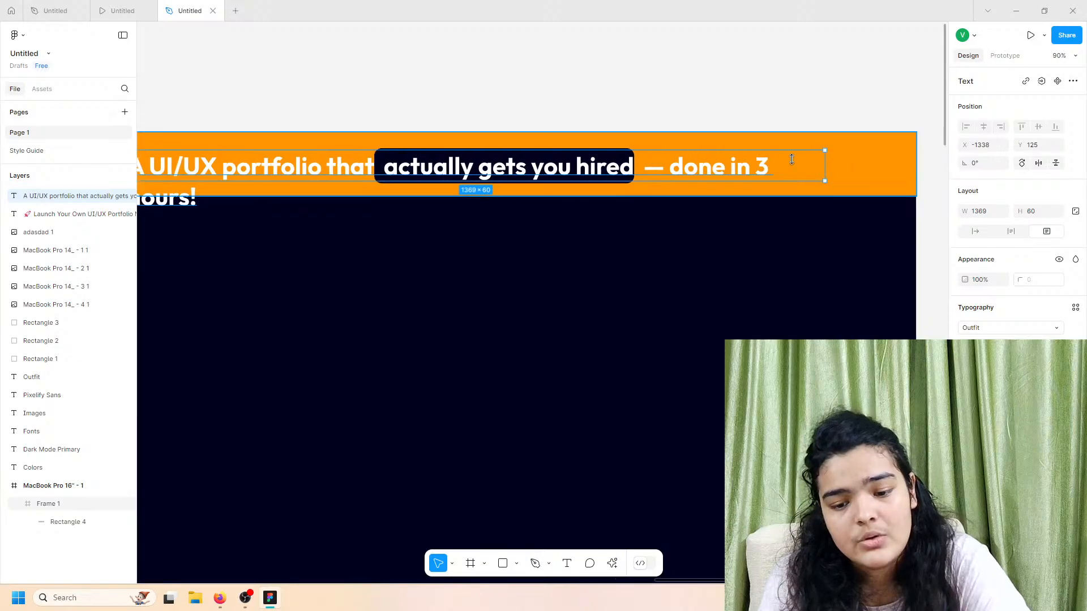
pyautogui.moveTo(825, 165); pyautogui.dragTo(852, 170)
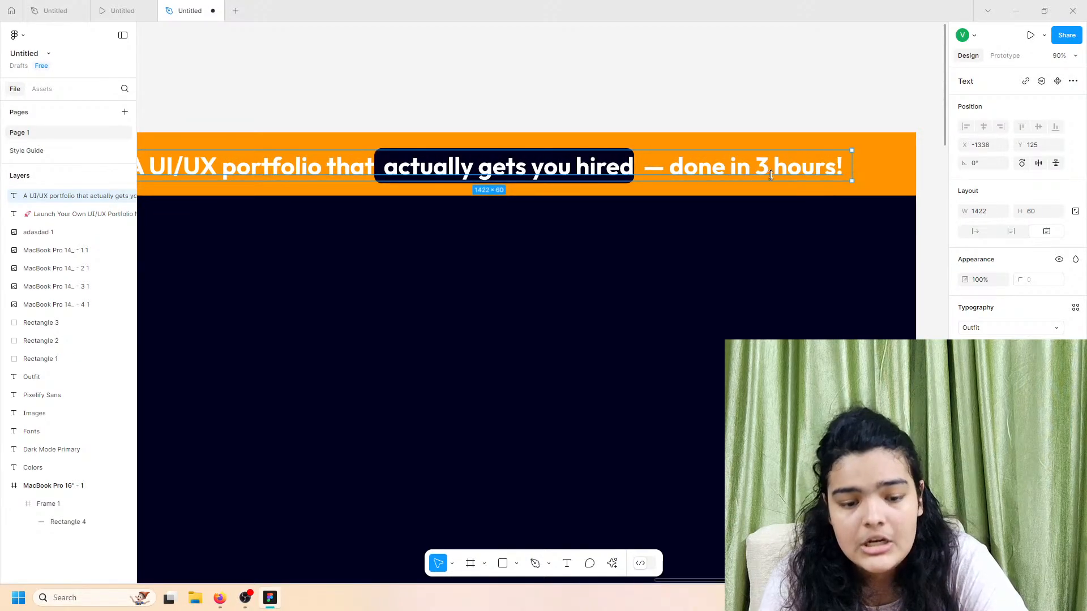
pyautogui.click(114, 197)
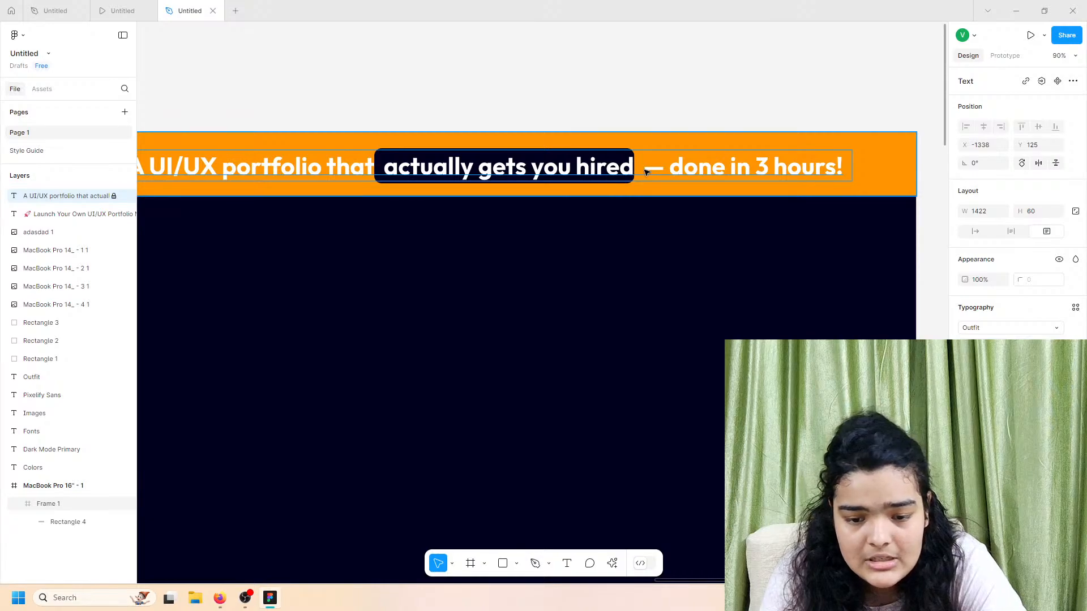
pyautogui.click(573, 160)
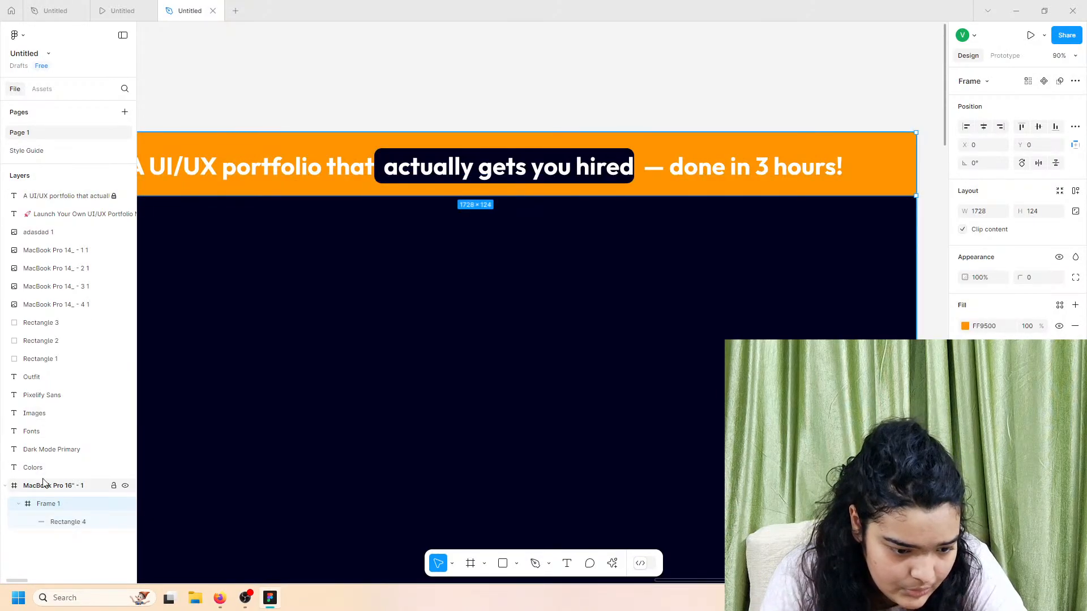
pyautogui.moveTo(74, 196); pyautogui.dragTo(71, 518)
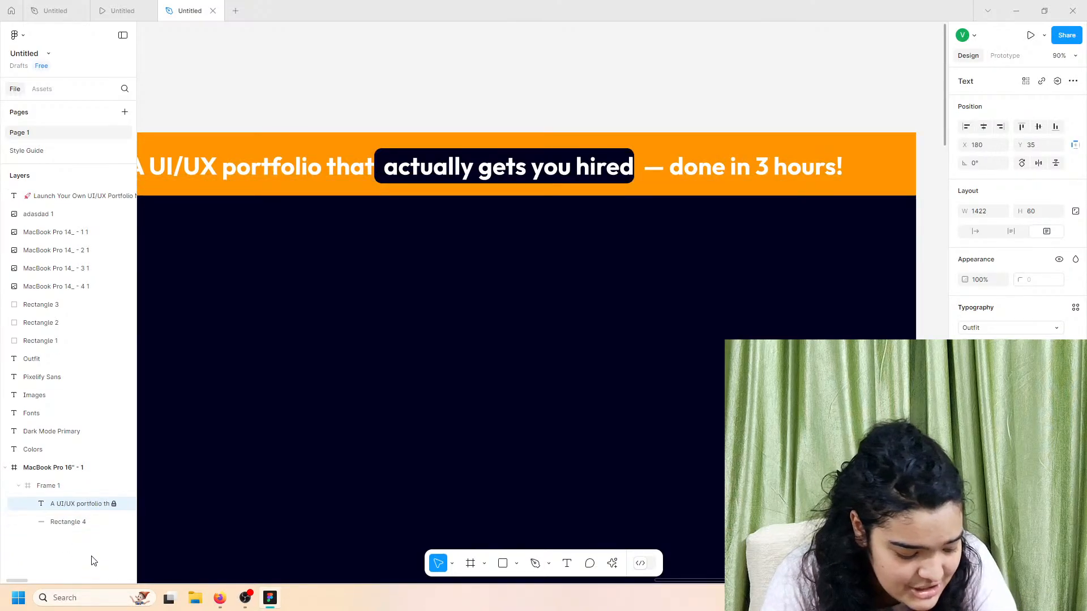
pyautogui.click(114, 504)
pyautogui.click(68, 522)
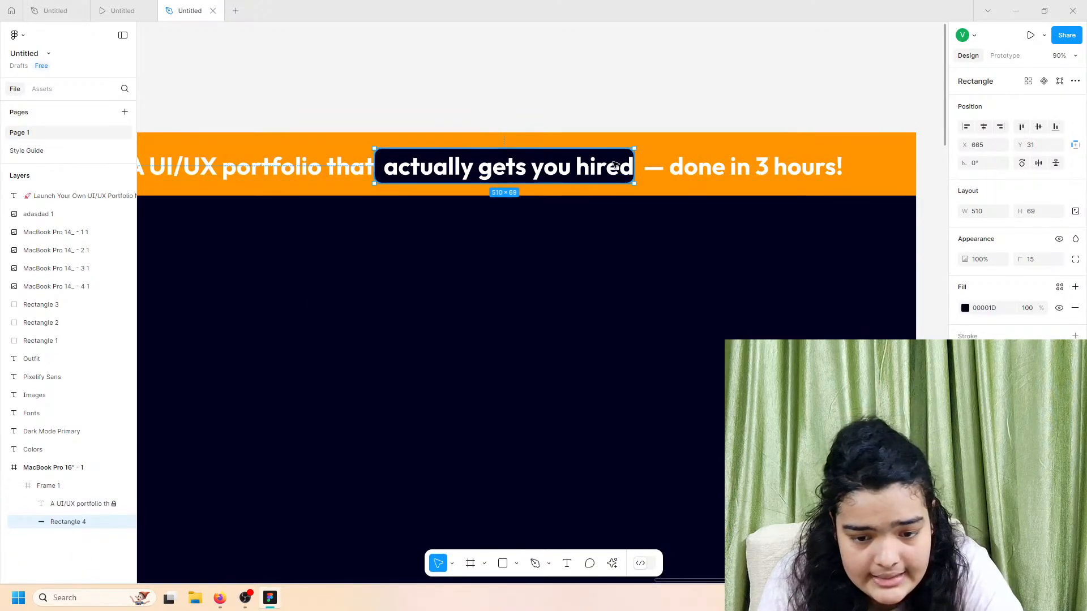
pyautogui.scroll(5, 651, 173)
pyautogui.moveTo(616, 196); pyautogui.dragTo(634, 194)
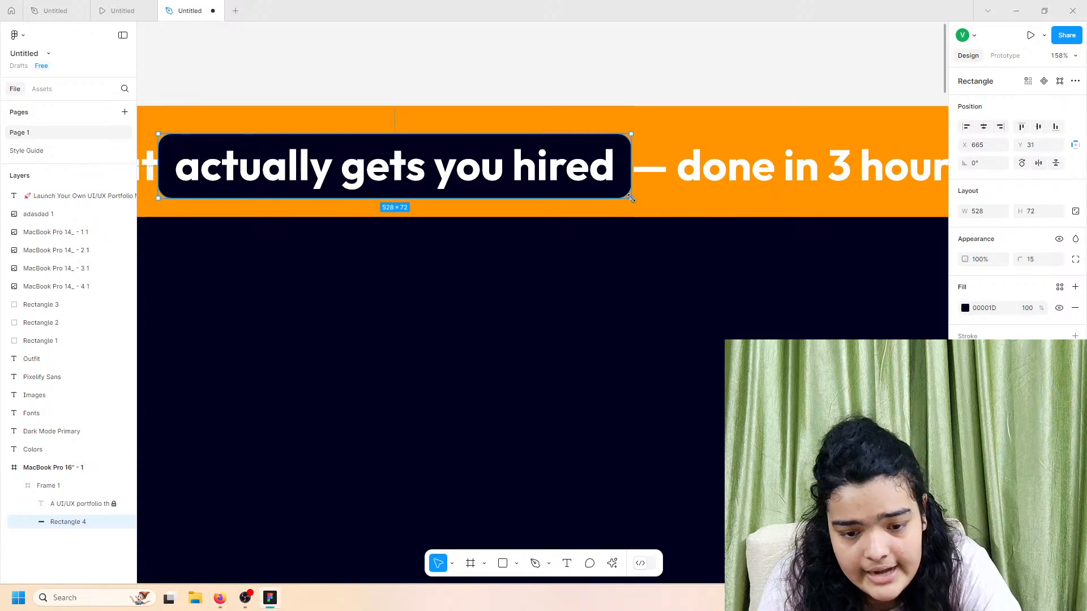
pyautogui.moveTo(541, 180); pyautogui.dragTo(547, 184)
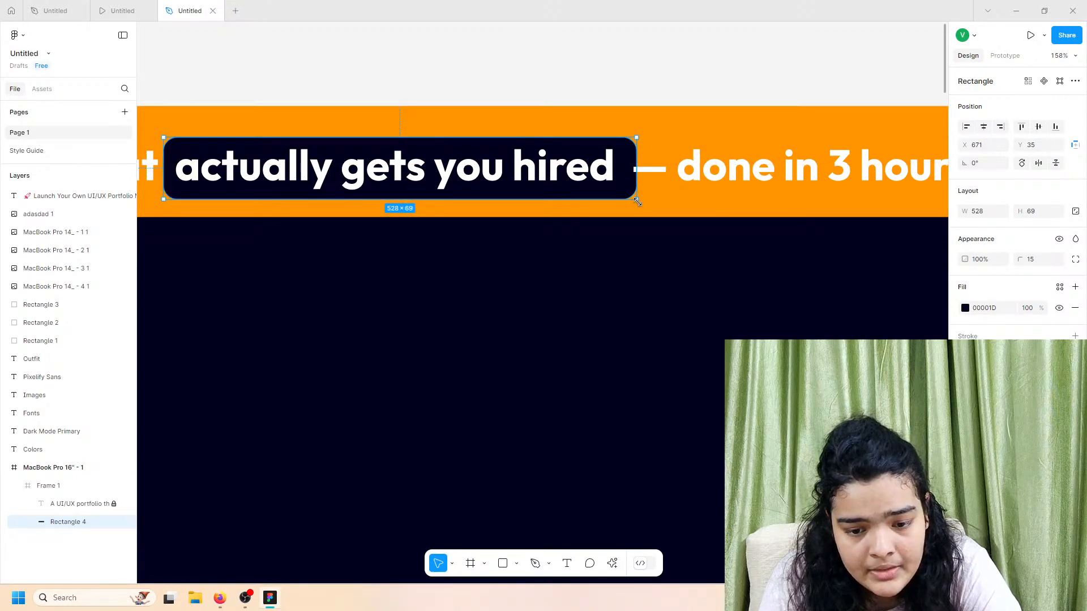
pyautogui.moveTo(637, 202); pyautogui.dragTo(628, 195)
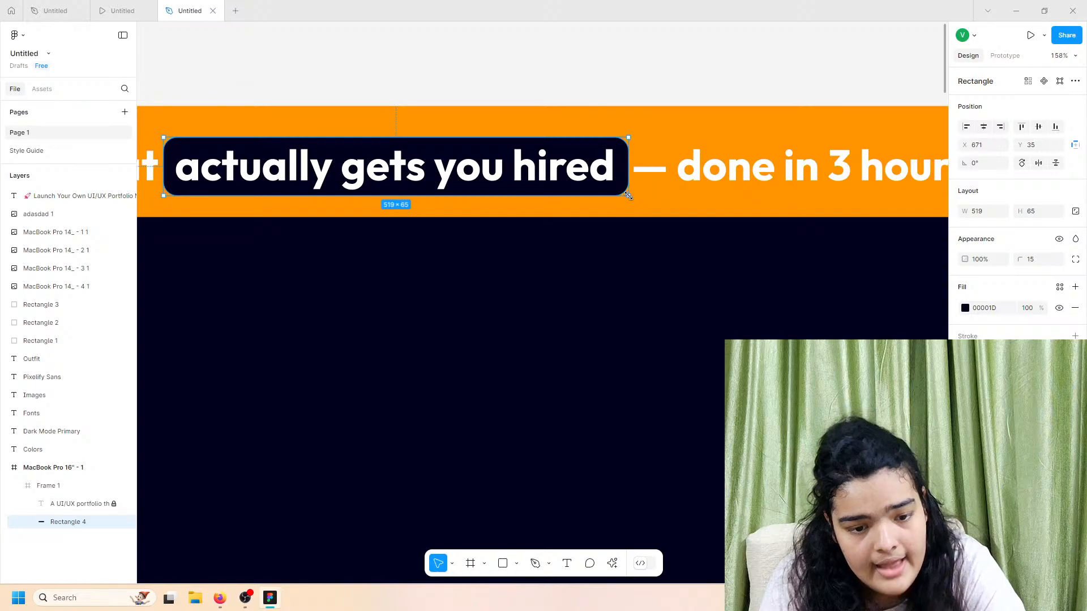
pyautogui.scroll(-6, 628, 195)
pyautogui.click(675, 174)
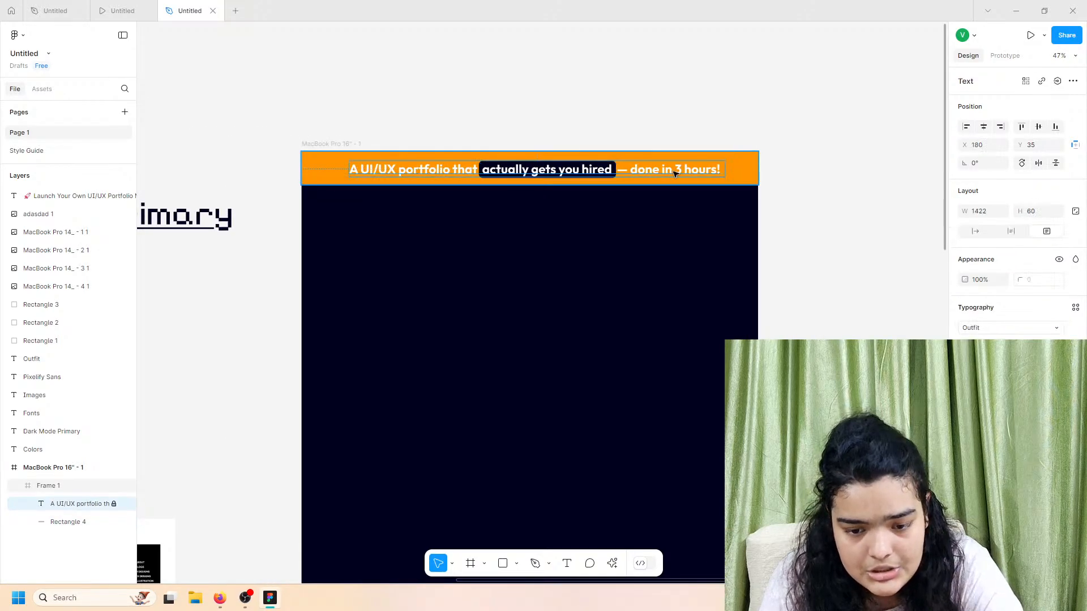
pyautogui.click(987, 346)
pyautogui.click(994, 333)
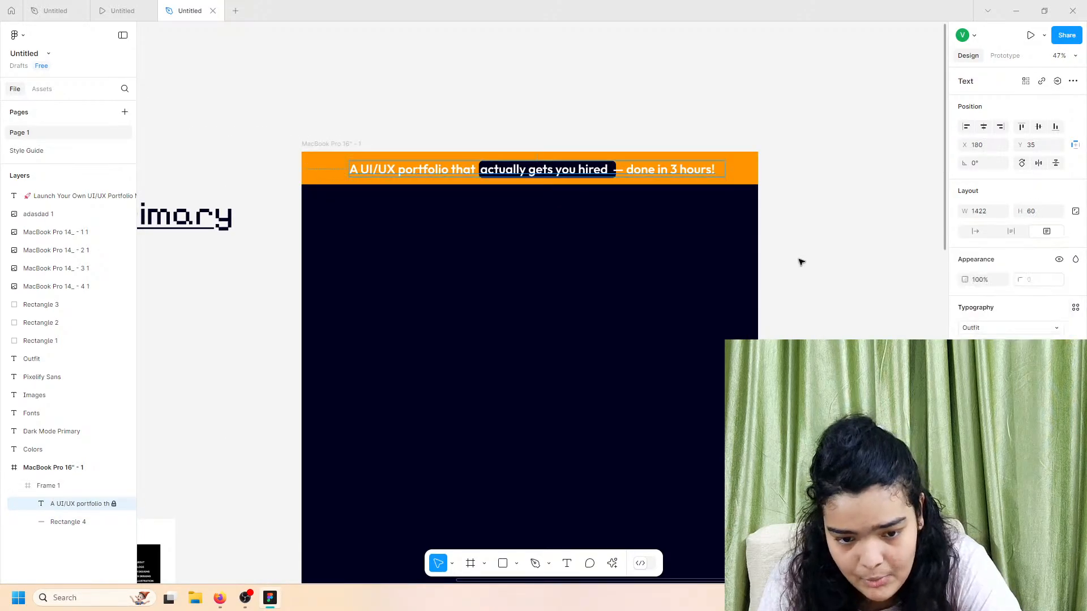
pyautogui.scroll(5, 620, 147)
pyautogui.moveTo(662, 184); pyautogui.dragTo(664, 202)
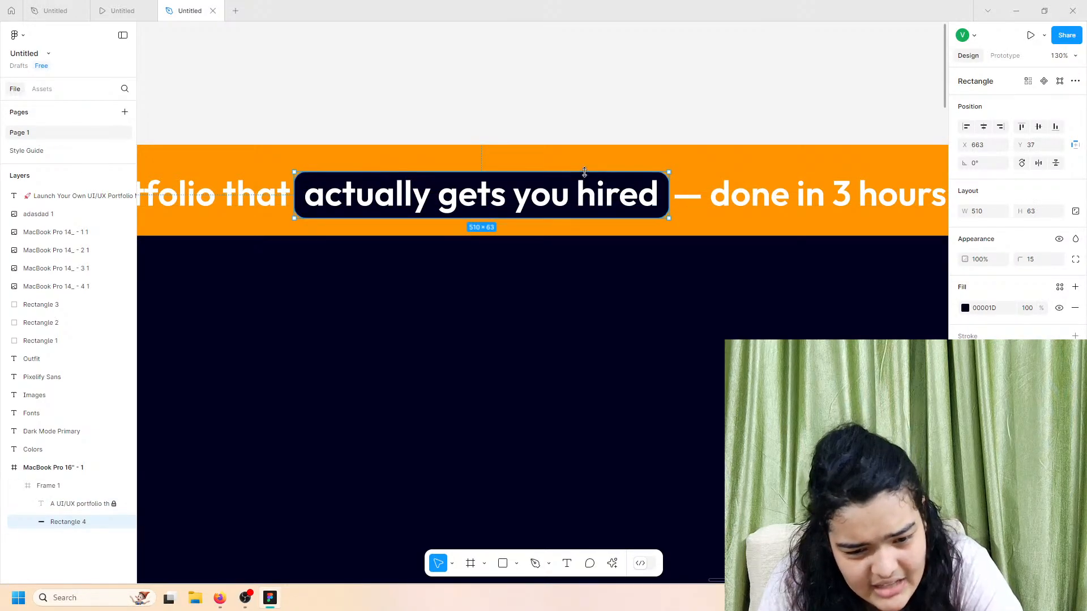
pyautogui.moveTo(584, 171); pyautogui.dragTo(584, 170)
pyautogui.click(573, 119)
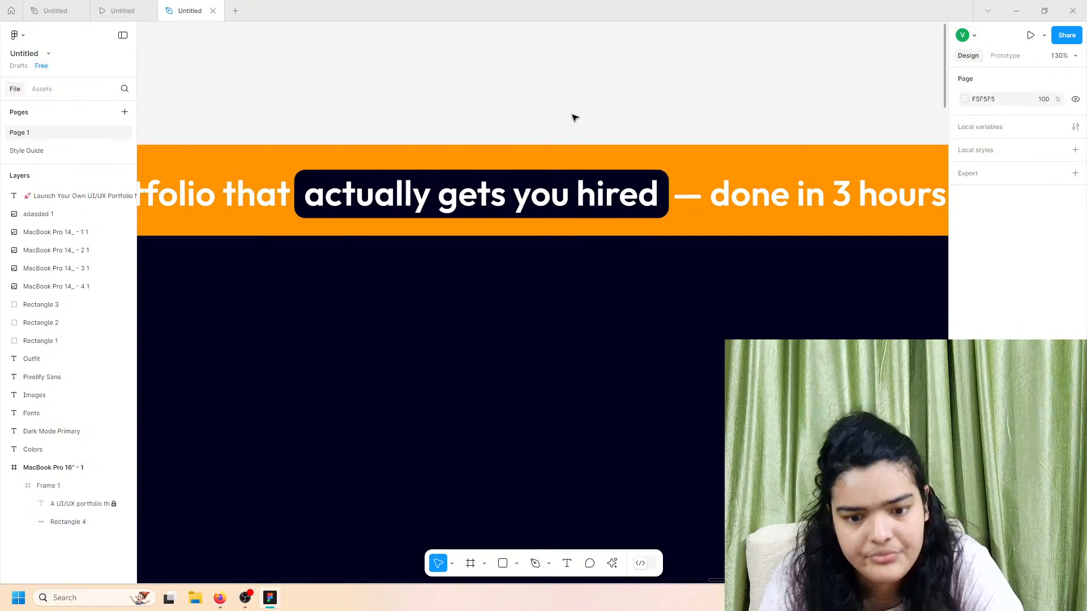
pyautogui.scroll(-3, 575, 117)
pyautogui.scroll(-5, 573, 114)
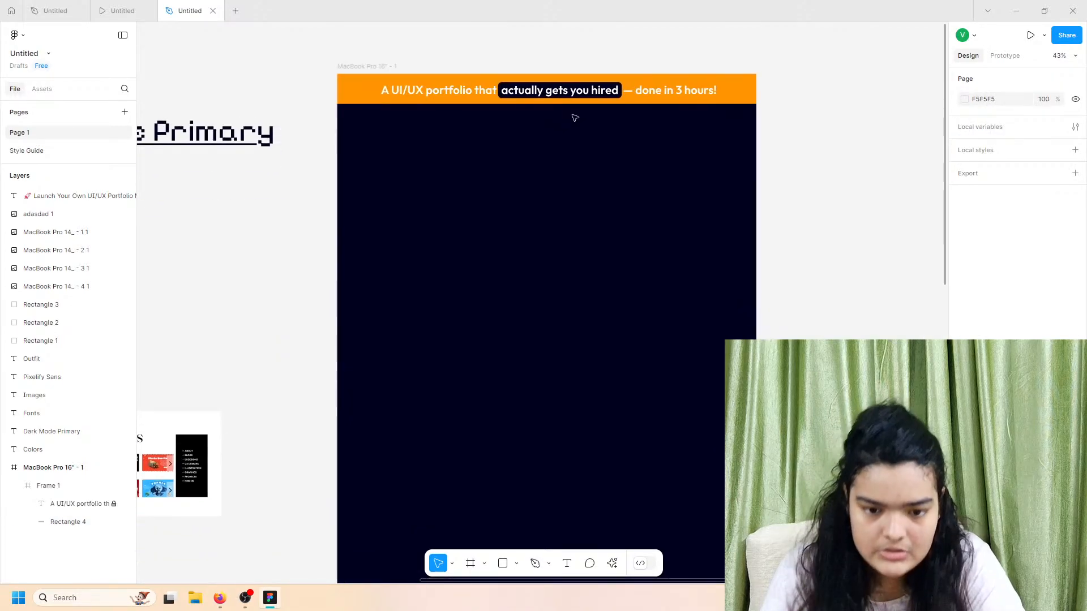
# Step: Glance at the earlier prototype preview and the frame's prototype device settings
pyautogui.click(122, 10)
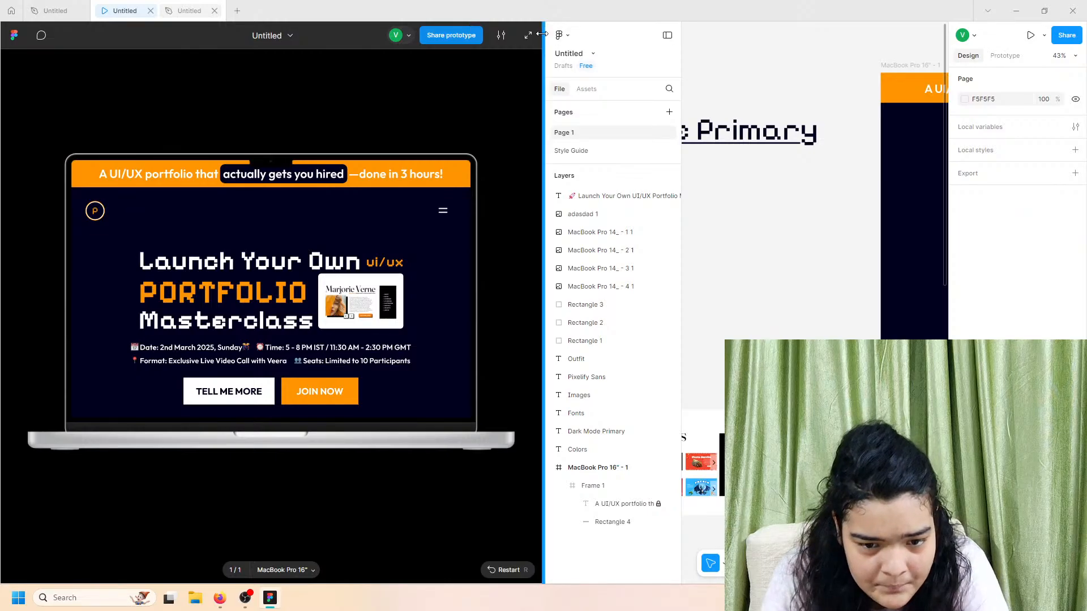
pyautogui.click(181, 13)
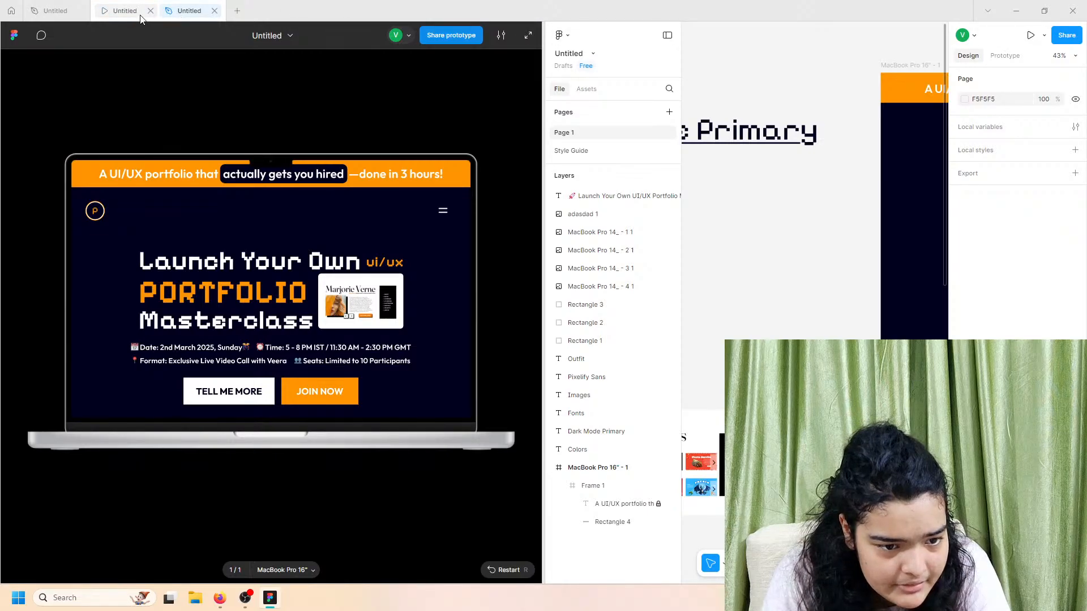
pyautogui.click(151, 11)
pyautogui.click(68, 12)
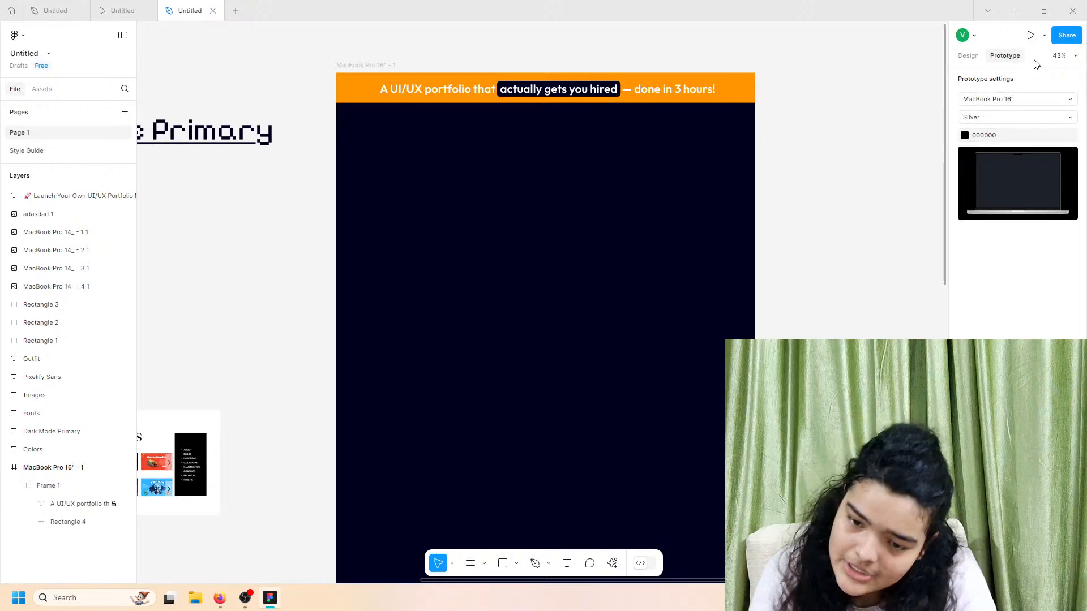
# Step: Present the frame as a MacBook Pro 16" preview in a new tab
pyautogui.click(1030, 35)
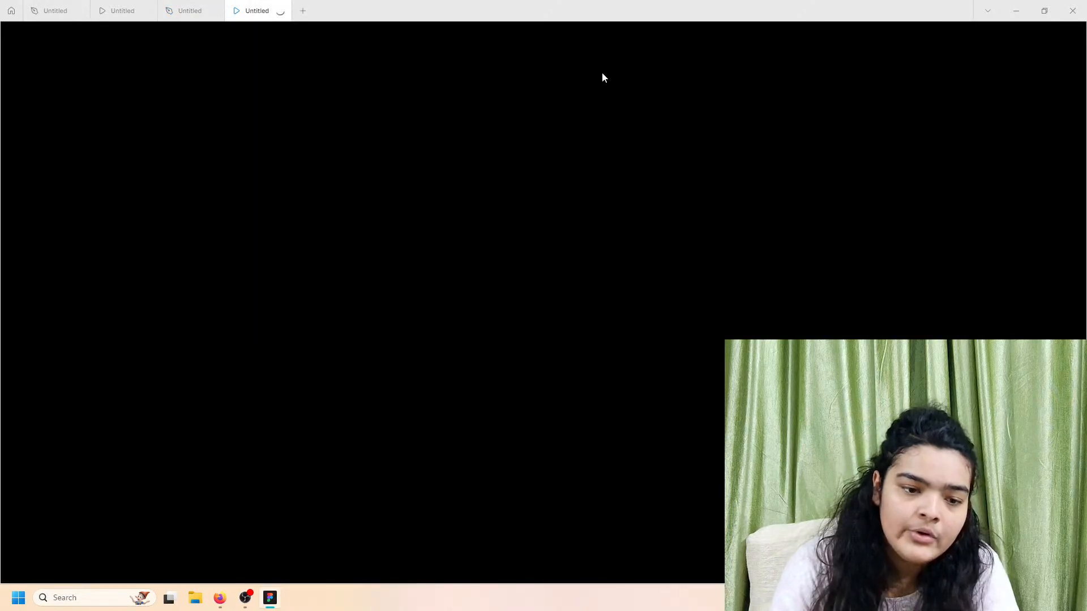
pyautogui.click(198, 9)
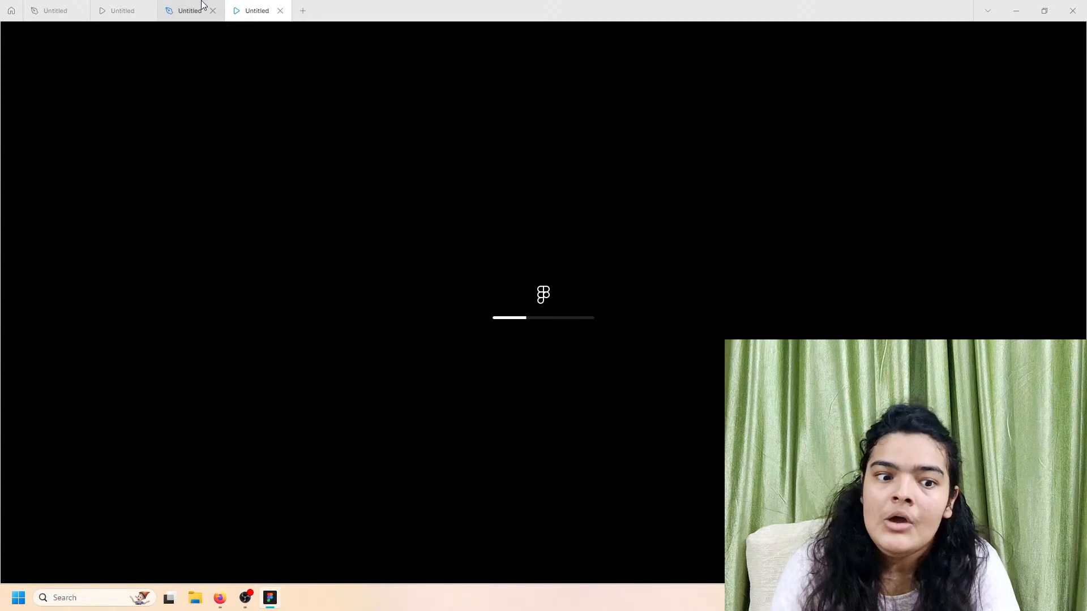
pyautogui.click(249, 9)
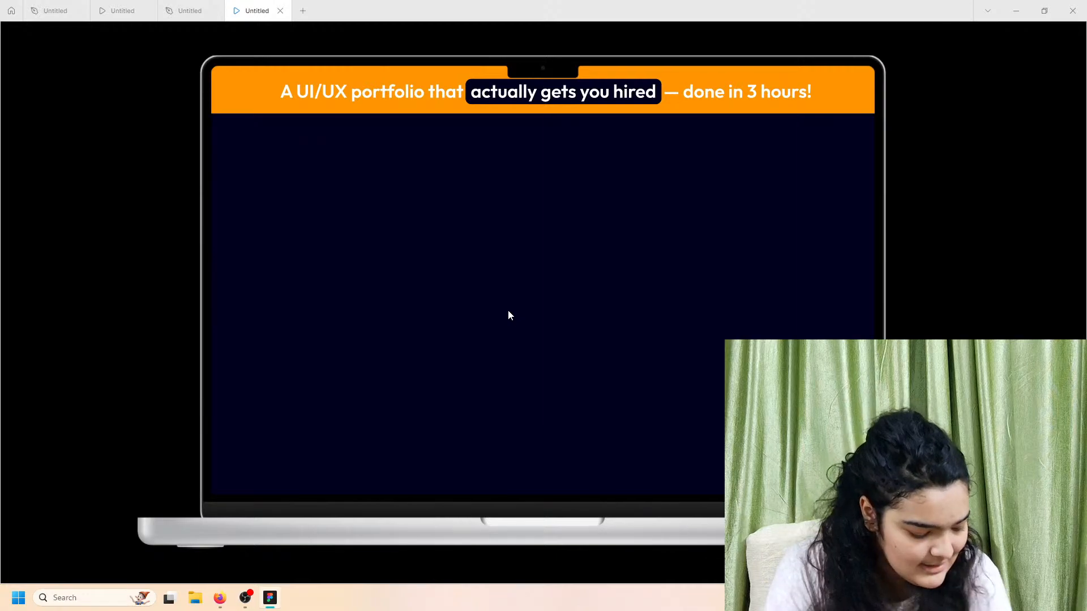
pyautogui.click(190, 11)
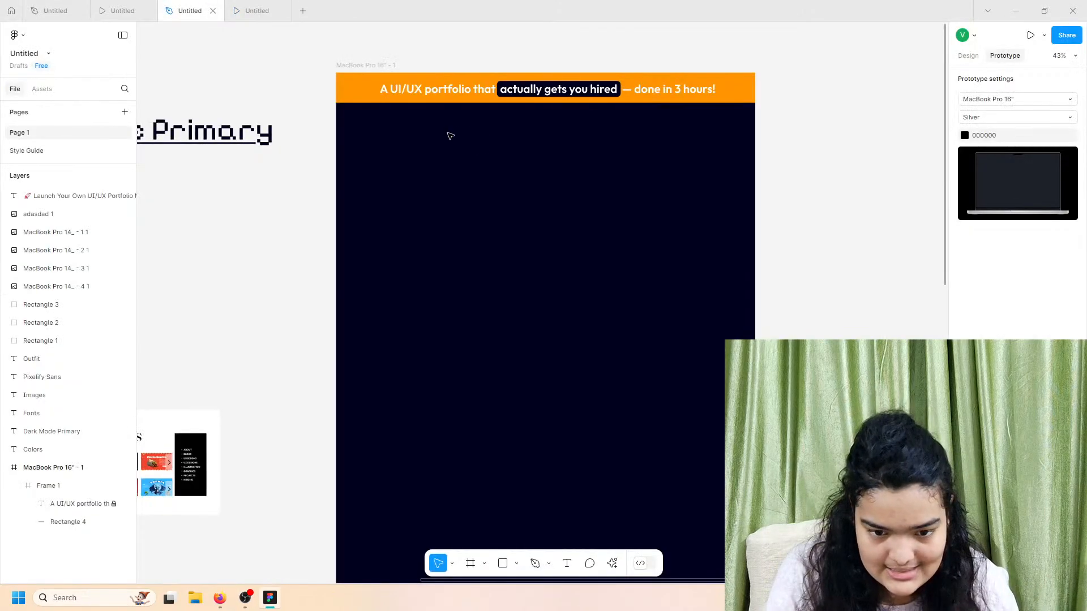
# Step: Compare the new MacBook preview against the earlier prototype, then return to the design file
pyautogui.hscroll(-7, 347, 140)
pyautogui.hscroll(-3, 347, 140)
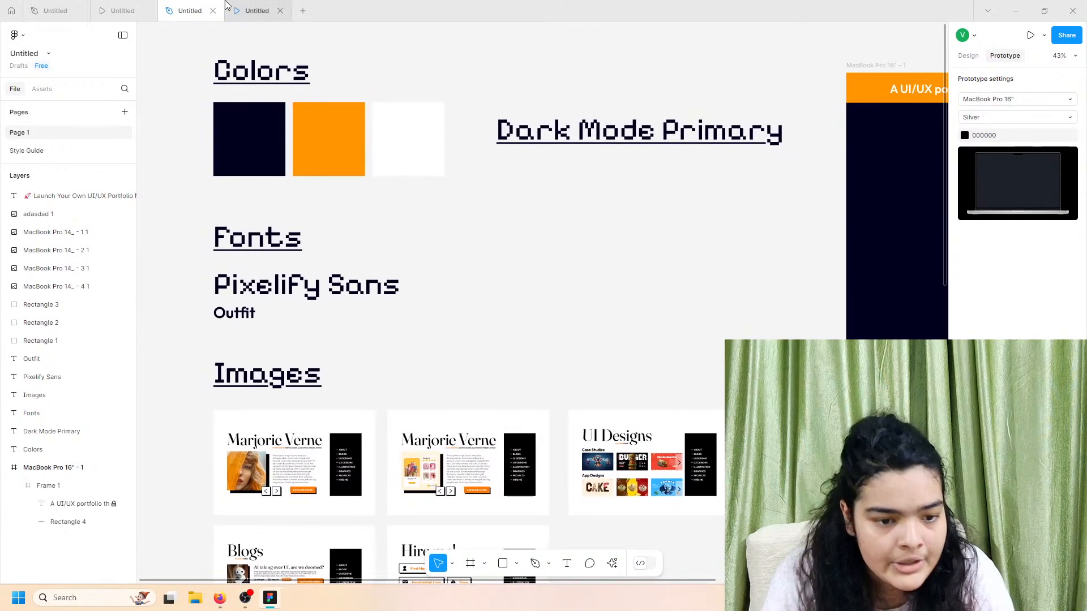
pyautogui.click(122, 10)
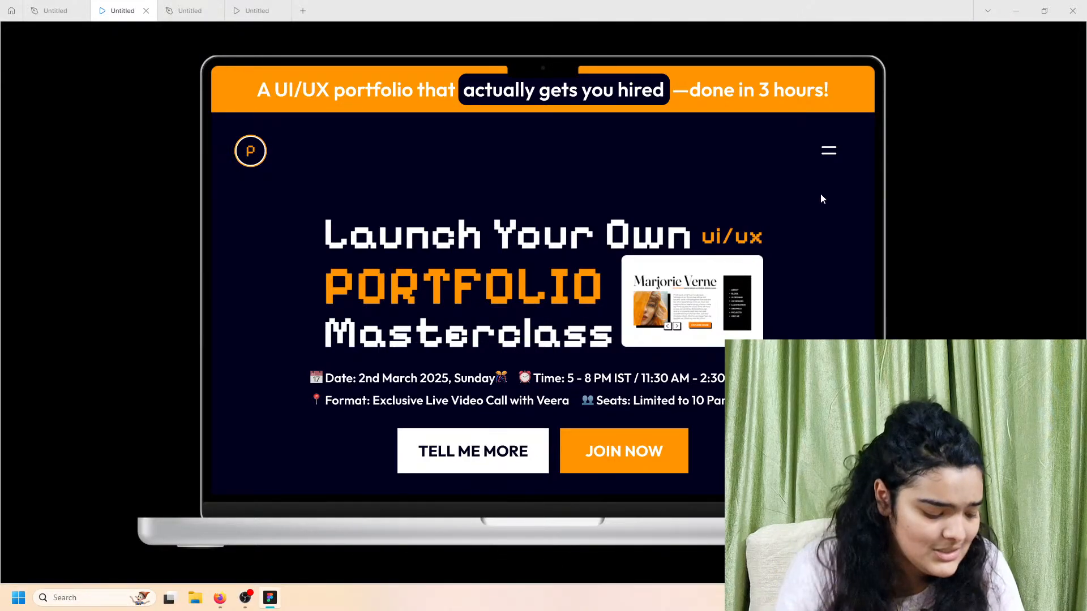
pyautogui.click(252, 10)
pyautogui.click(202, 6)
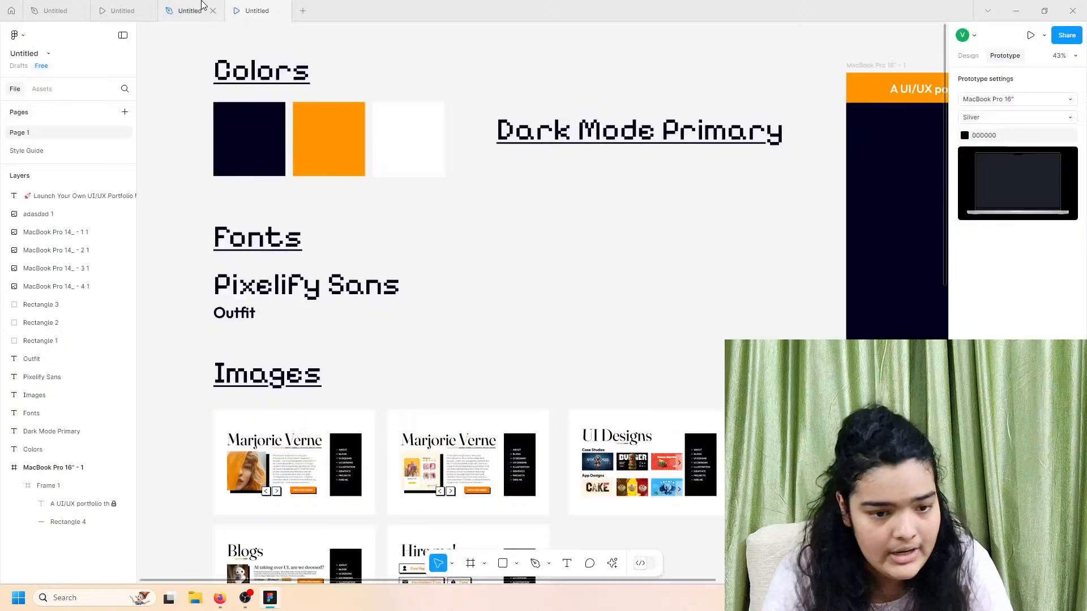
pyautogui.hscroll(10, 657, 233)
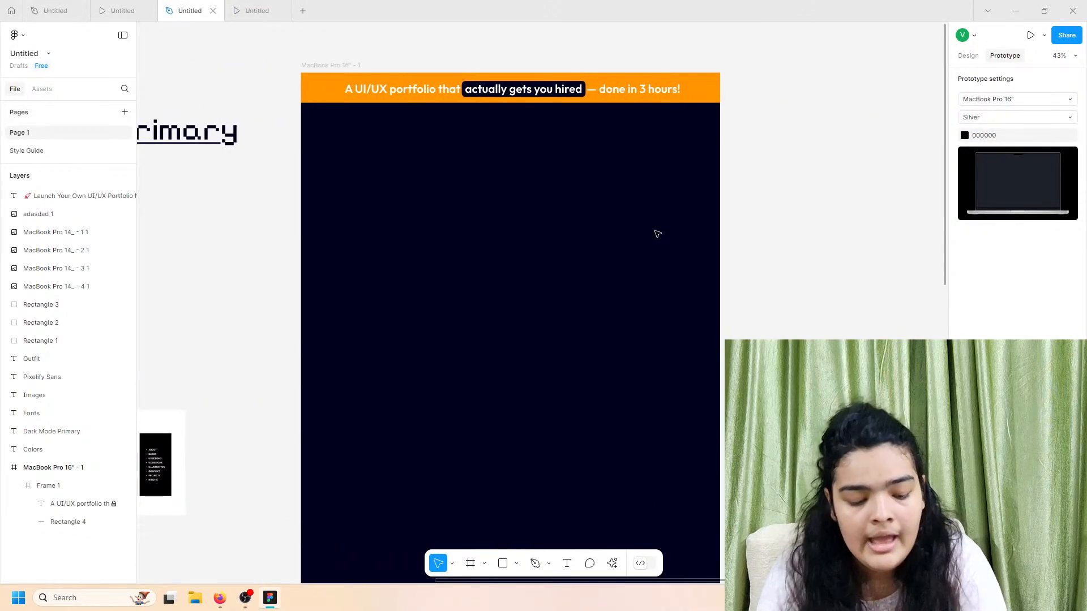
# Step: Import the Group 117 logo image from the post folder and place it on the frame
pyautogui.hotkey('ctrl', 'shift', 'k')
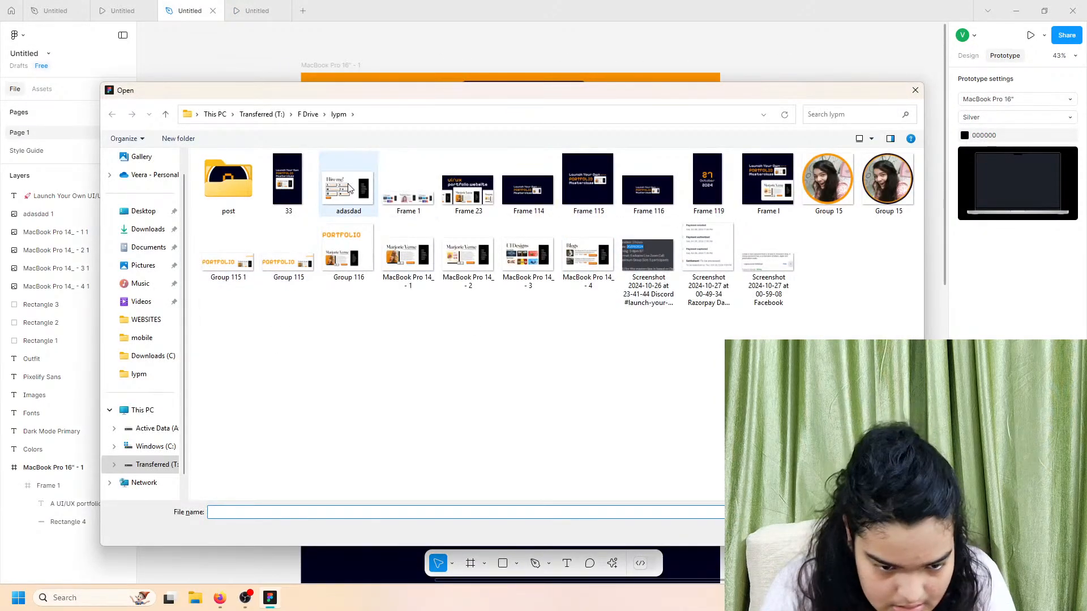
pyautogui.doubleClick(236, 178)
pyautogui.click(542, 199)
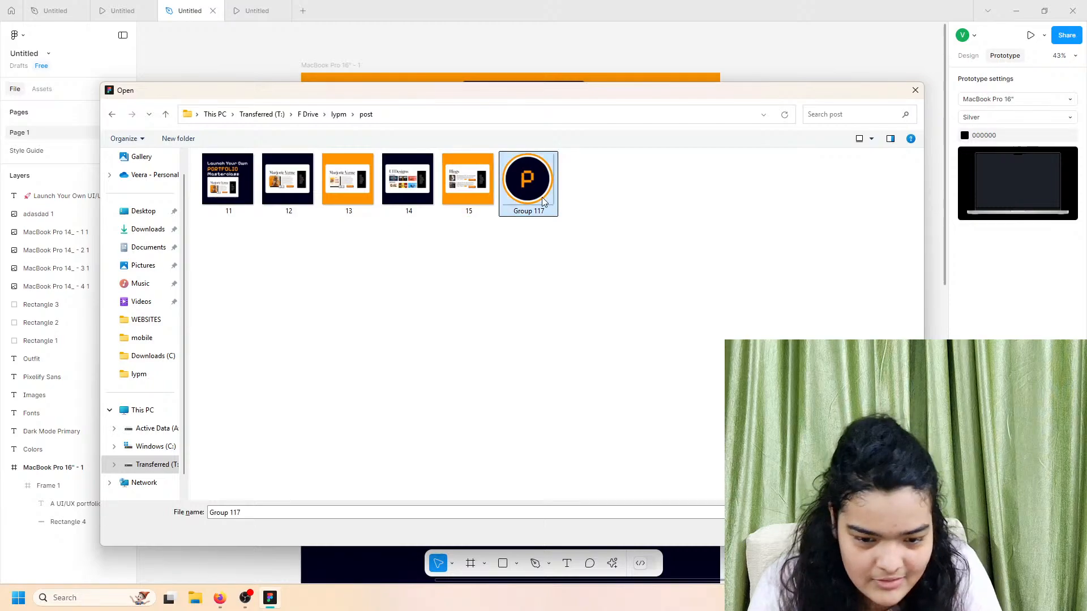
pyautogui.click(840, 532)
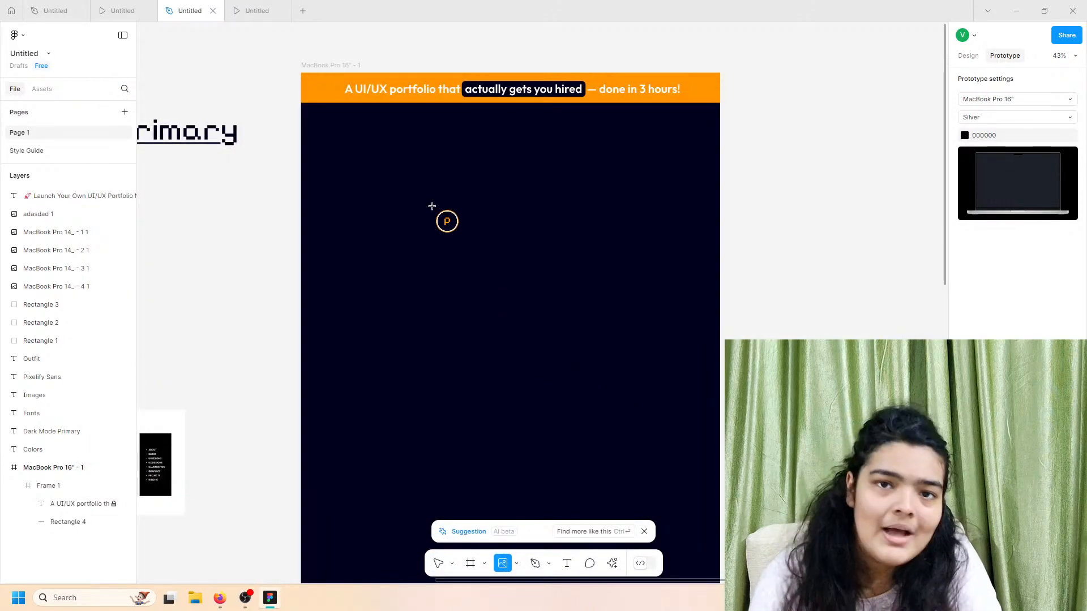
pyautogui.click(352, 146)
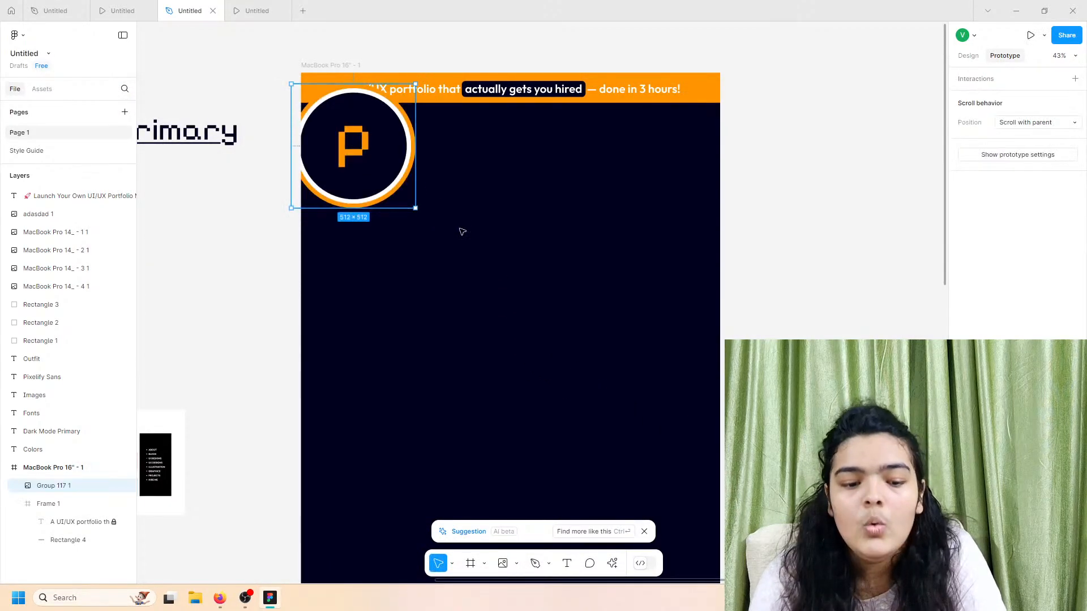
# Step: Scale the logo to 107×107 and position it top-left just below the banner
pyautogui.moveTo(414, 208); pyautogui.dragTo(348, 143)
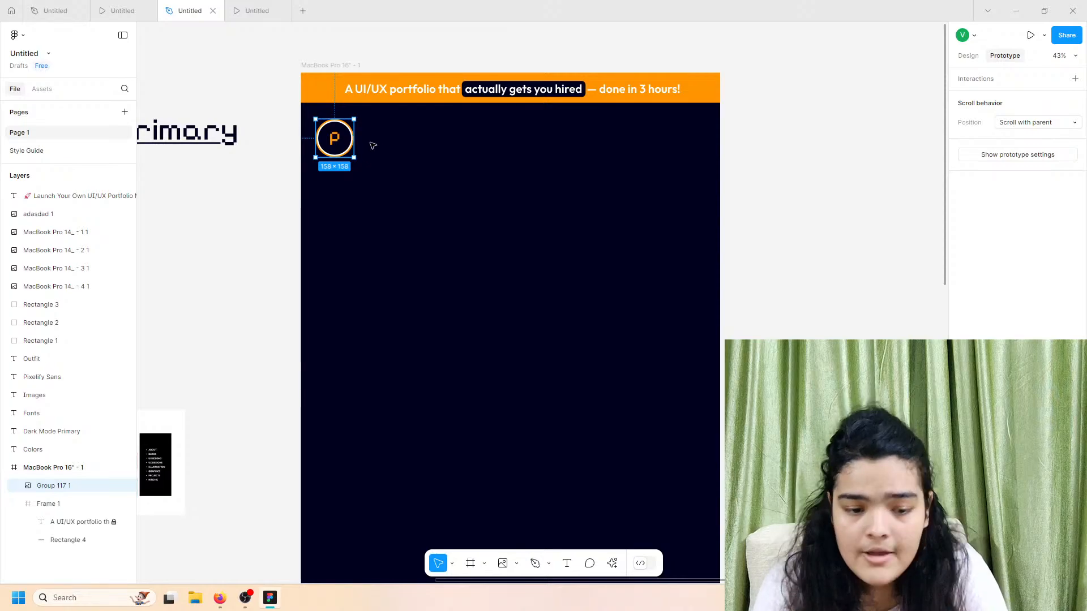
pyautogui.scroll(3, 351, 149)
pyautogui.moveTo(364, 163); pyautogui.dragTo(341, 147)
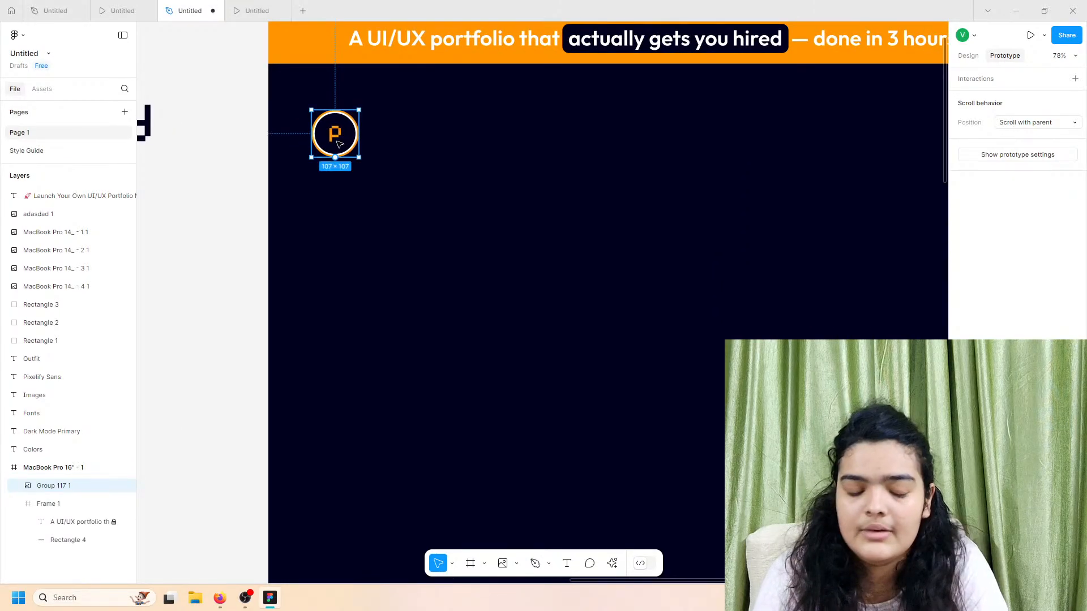
pyautogui.scroll(4, 341, 147)
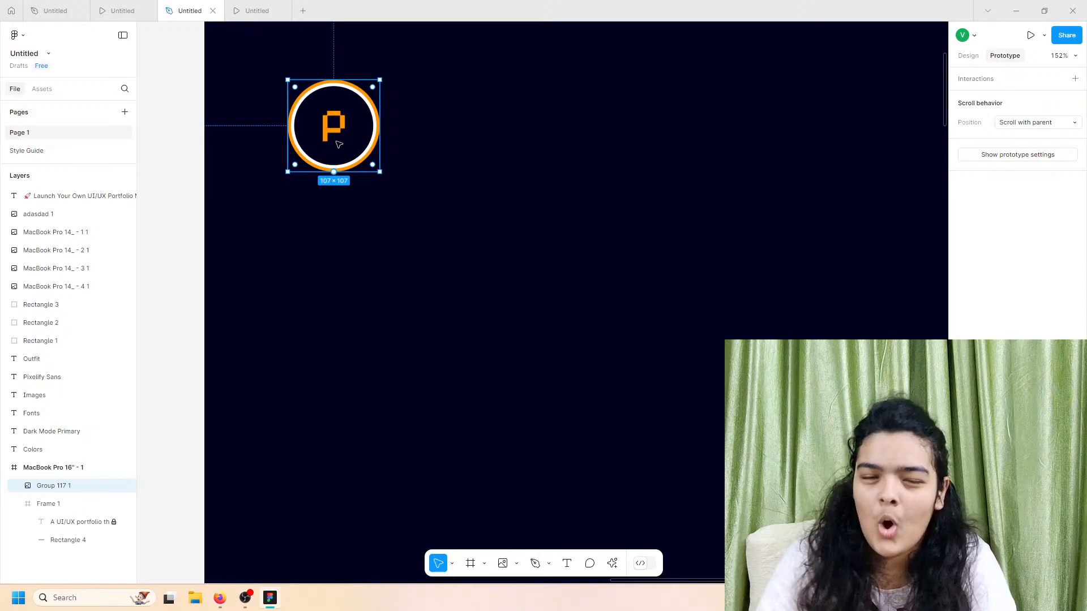
pyautogui.scroll(3, 337, 144)
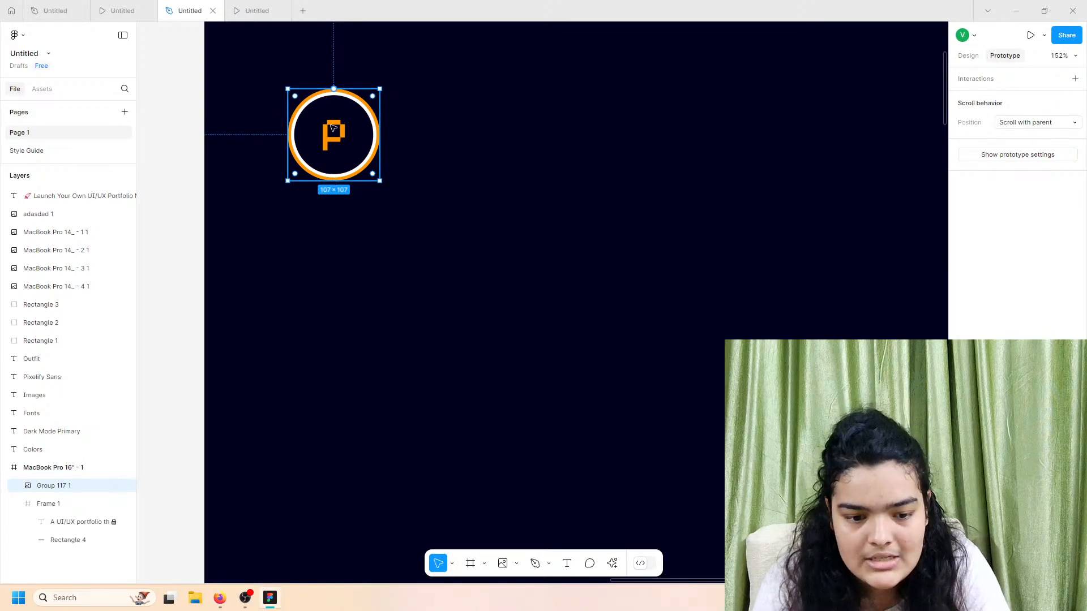
pyautogui.scroll(1, 325, 164)
pyautogui.moveTo(327, 211); pyautogui.dragTo(336, 214)
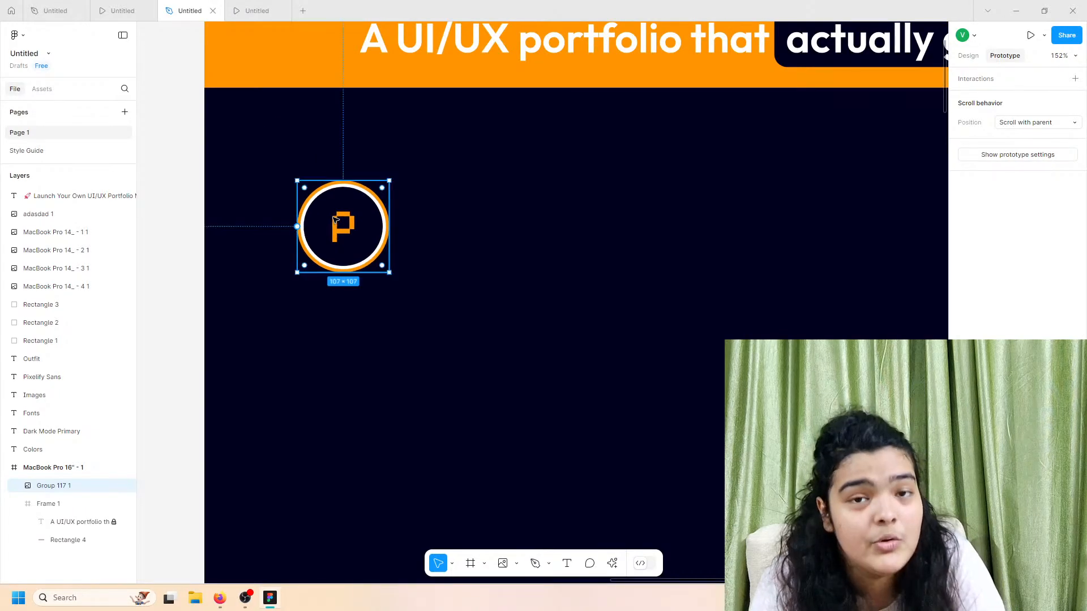
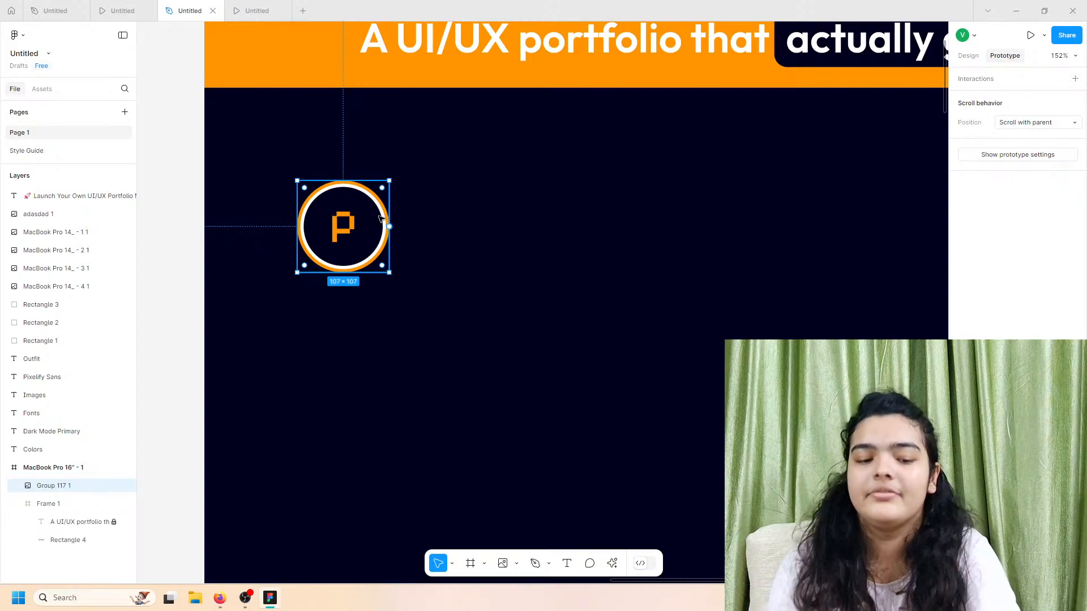
# Step: Pan around the canvas to review the P logo placed top-left in the MacBook frame
pyautogui.scroll(-3, 376, 220)
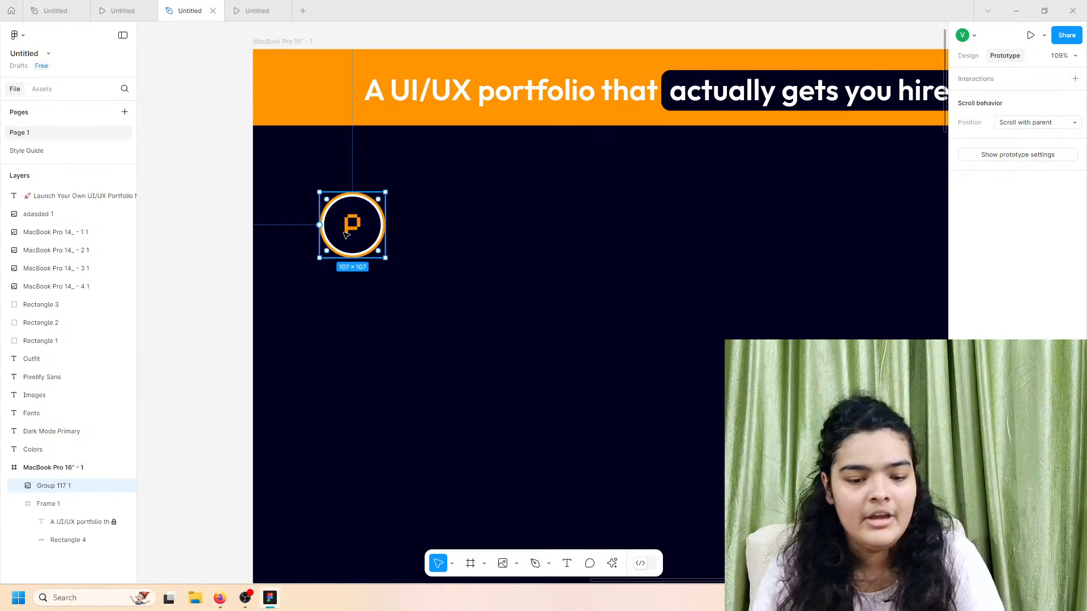
pyautogui.hscroll(2, 347, 235)
pyautogui.hscroll(5, 347, 236)
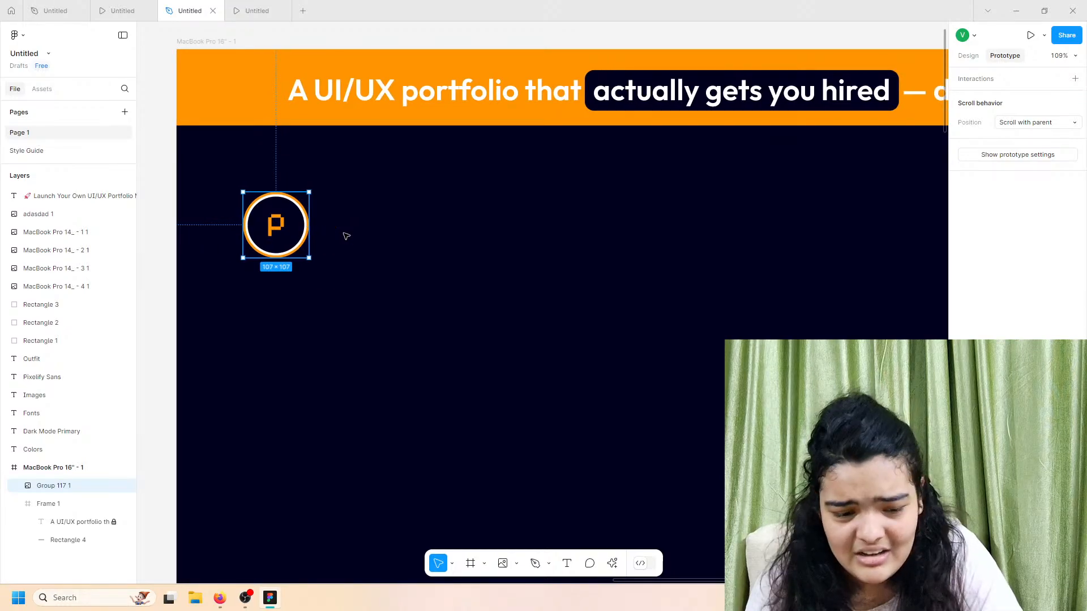
pyautogui.scroll(-3, 231, 87)
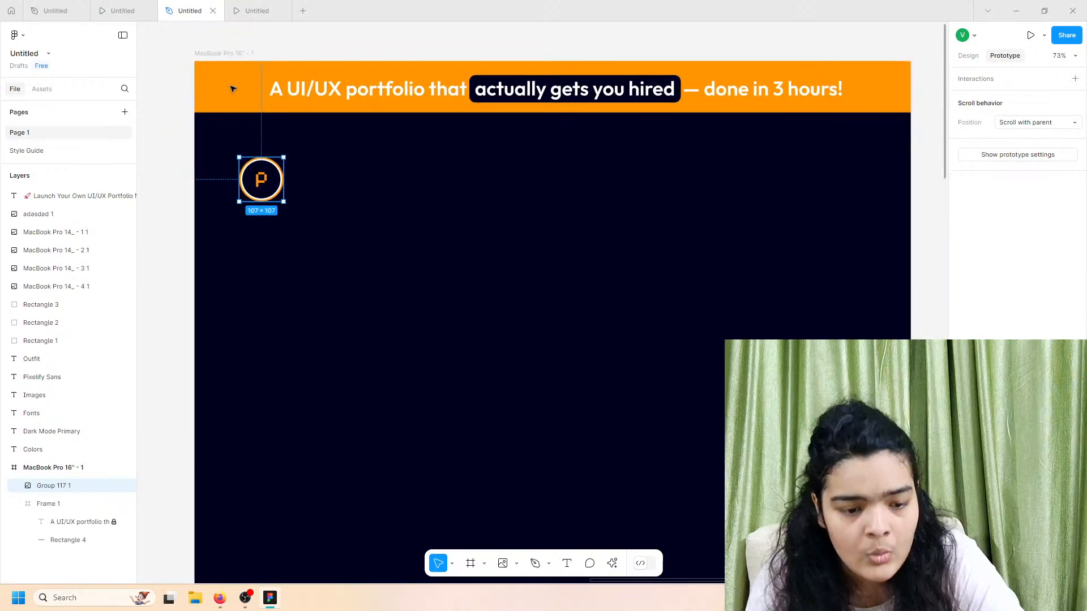
pyautogui.hscroll(-1, 233, 89)
pyautogui.hscroll(3, 232, 89)
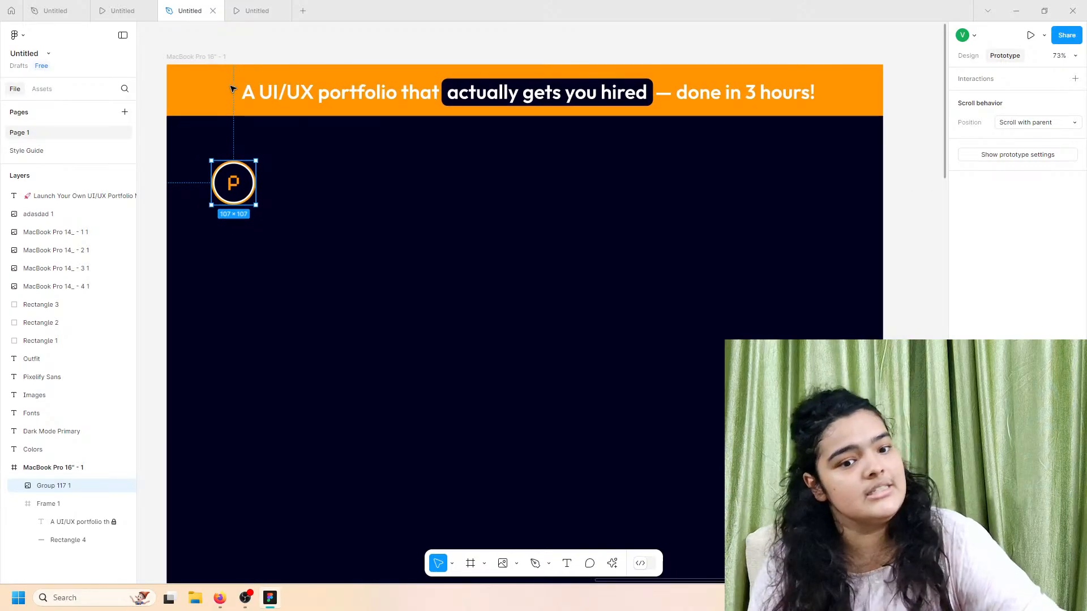
pyautogui.scroll(-2, 326, 120)
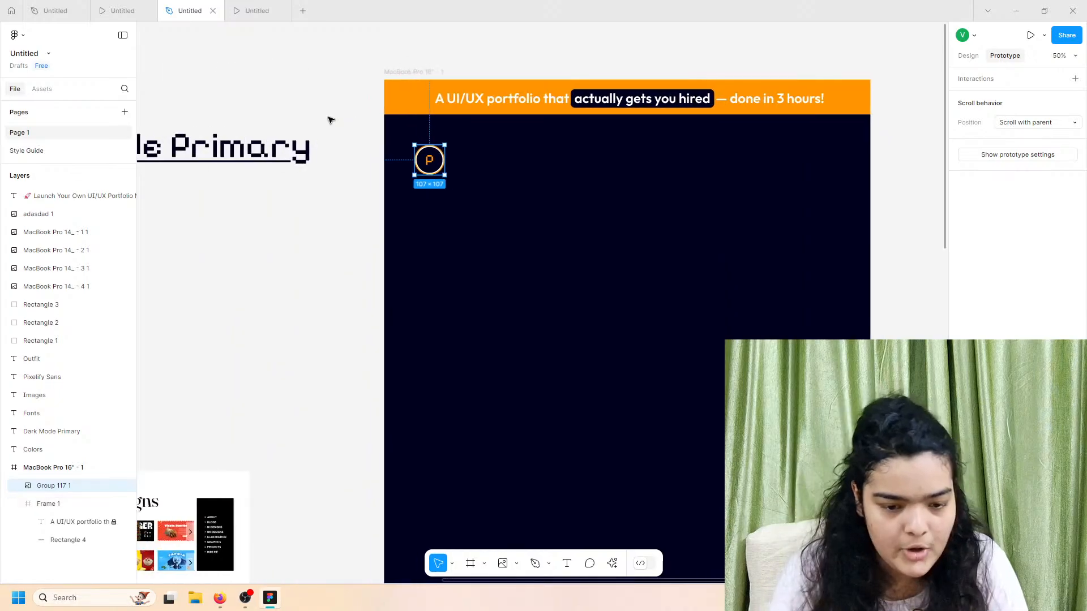
pyautogui.hscroll(-2, 331, 124)
pyautogui.scroll(4, 481, 156)
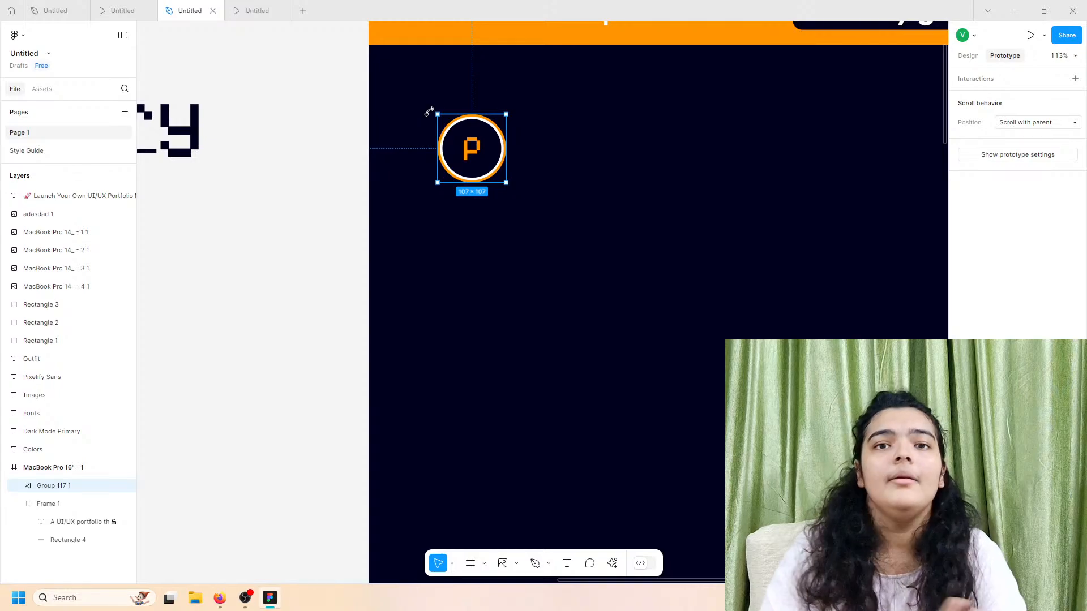
# Step: Search Iconify for 'menu' and import the tabler:menu hamburger icon as a frame
pyautogui.click(613, 565)
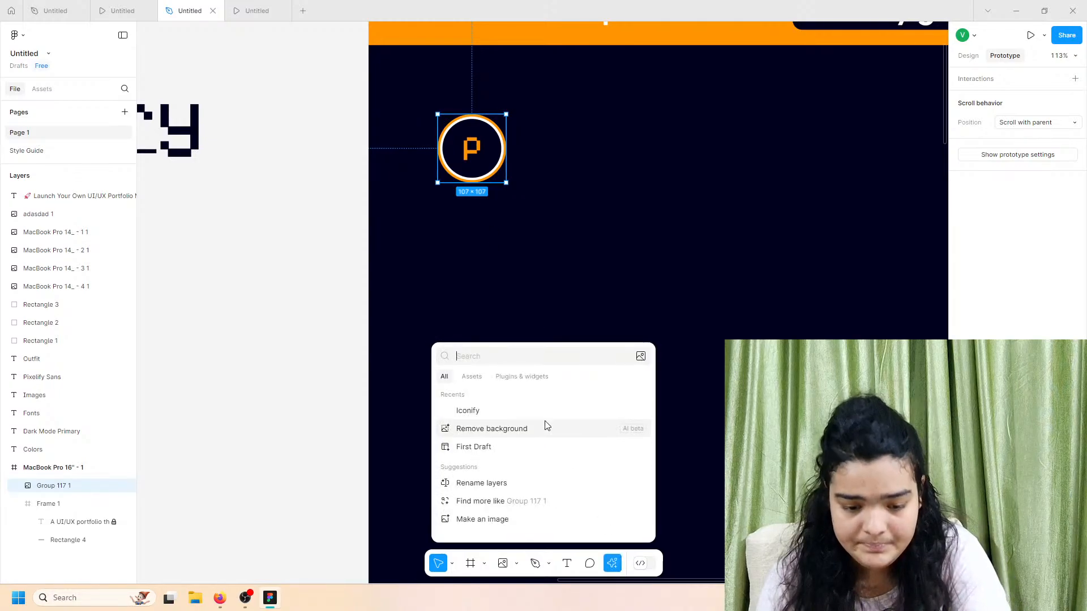
pyautogui.click(490, 411)
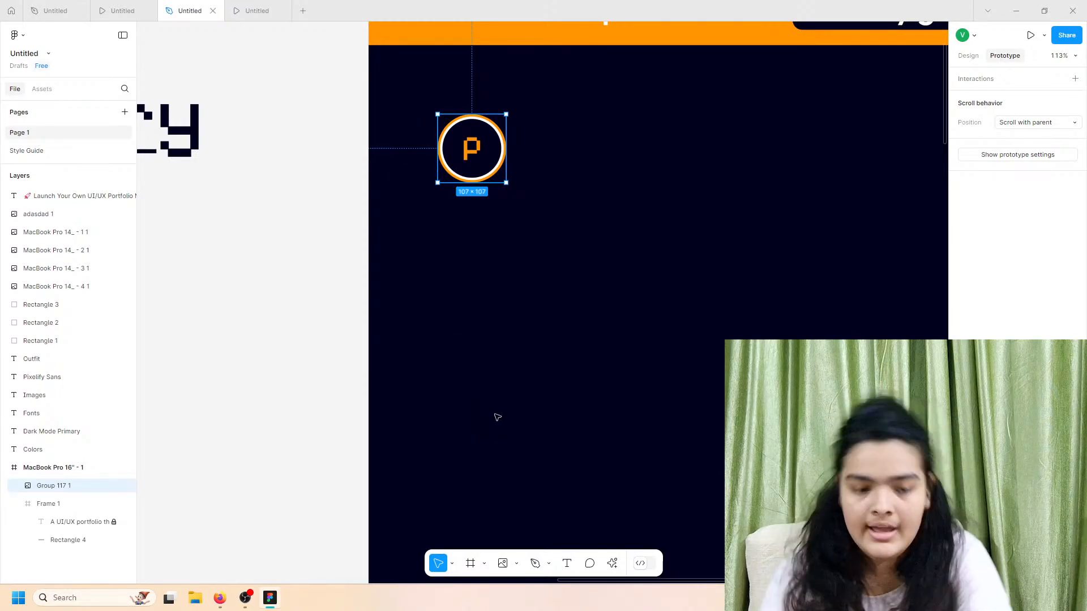
pyautogui.click(229, 198)
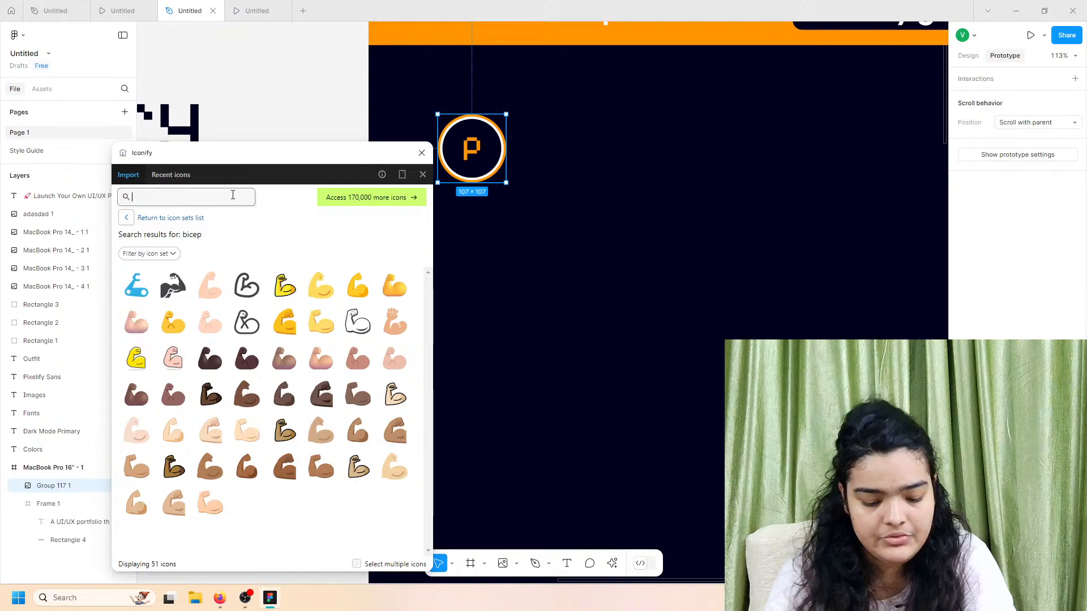
pyautogui.write('menu')
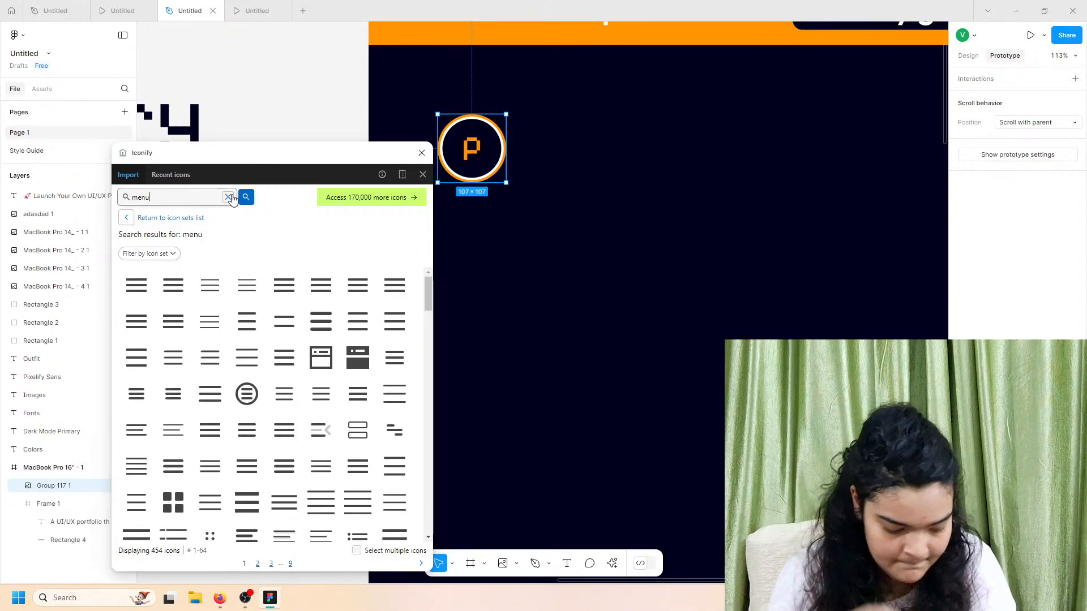
pyautogui.scroll(-4, 348, 488)
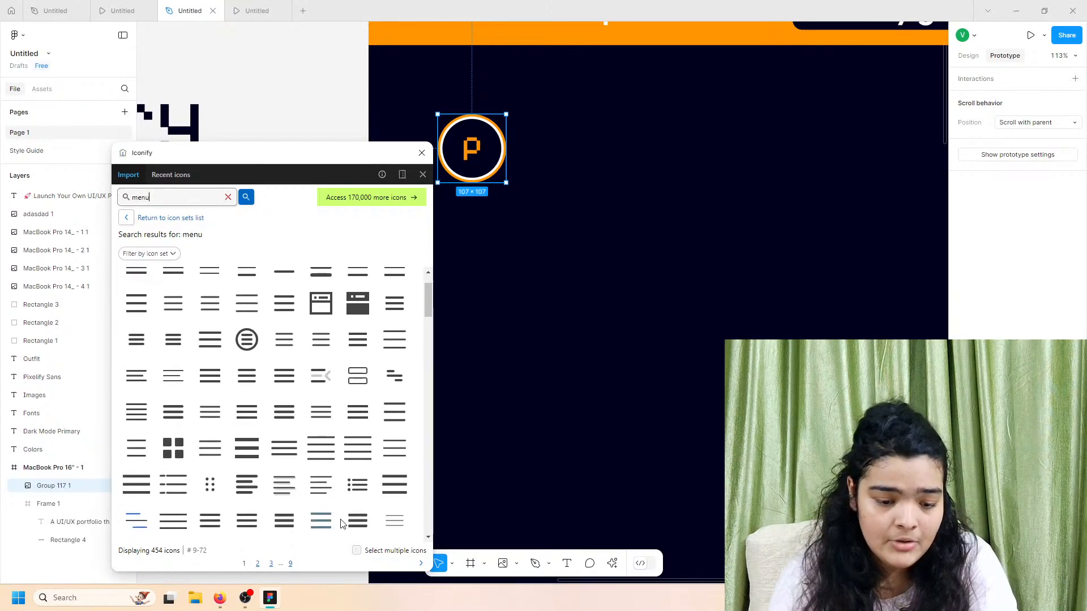
pyautogui.scroll(-3, 325, 450)
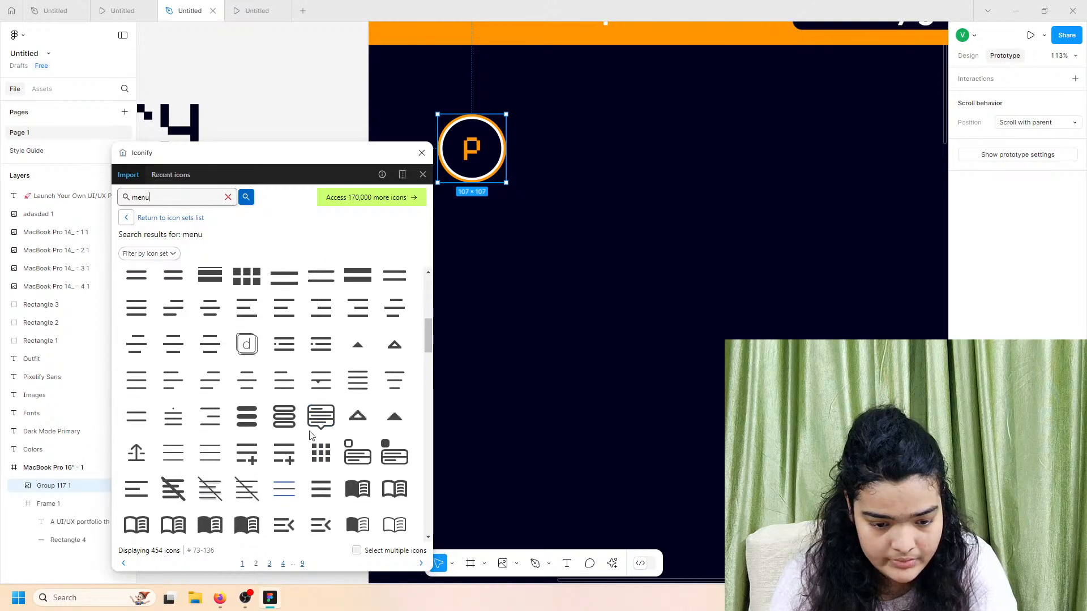
pyautogui.scroll(-2, 310, 475)
pyautogui.scroll(9, 317, 469)
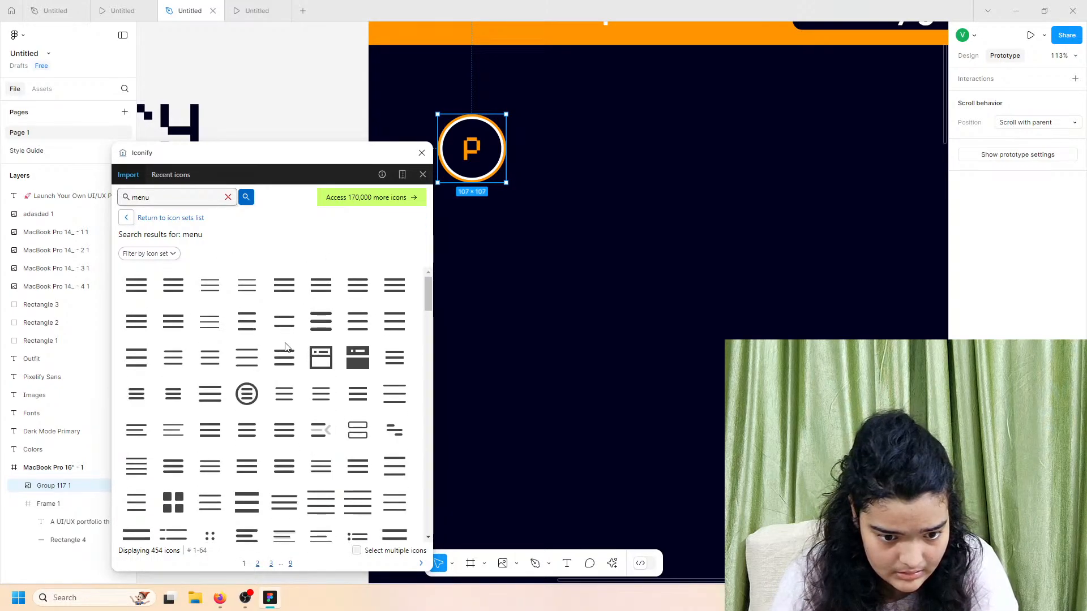
pyautogui.click(284, 321)
pyautogui.click(293, 561)
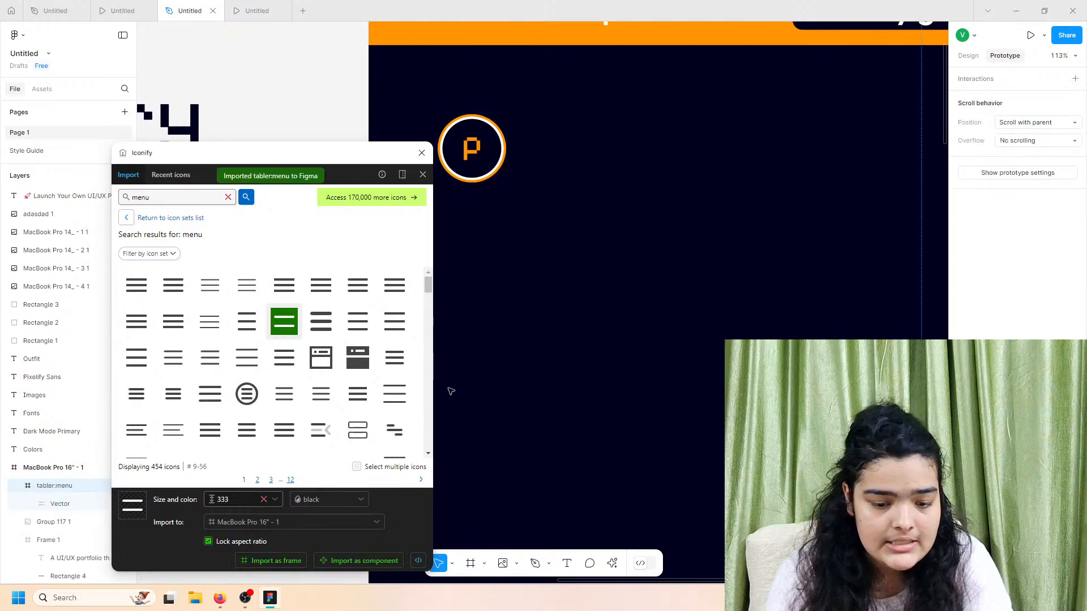
# Step: Select the imported menu icon and shrink it to about 149×148
pyautogui.keyDown('ctrl'); pyautogui.scroll(-5, 447, 191); pyautogui.keyUp('ctrl')
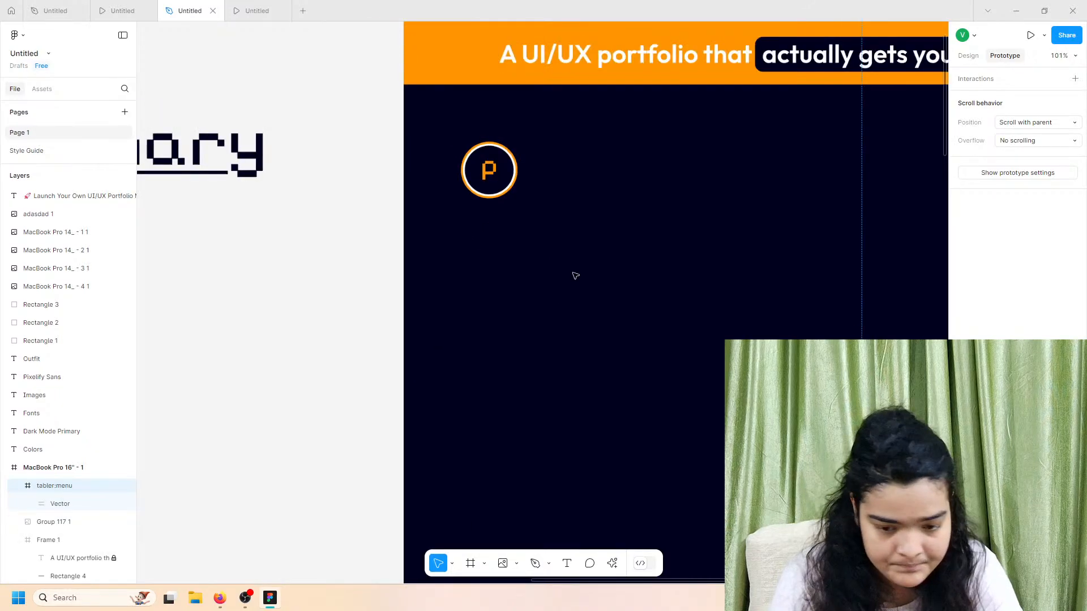
pyautogui.scroll(-5, 576, 308)
pyautogui.scroll(5, 626, 358)
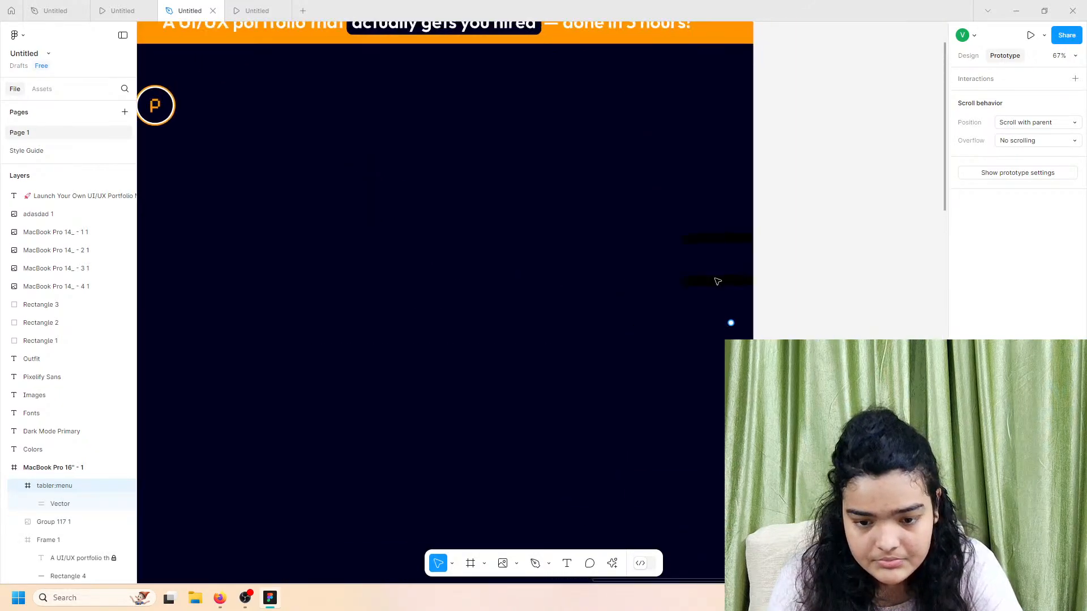
pyautogui.keyDown('ctrl'); pyautogui.scroll(5, 653, 223); pyautogui.keyUp('ctrl')
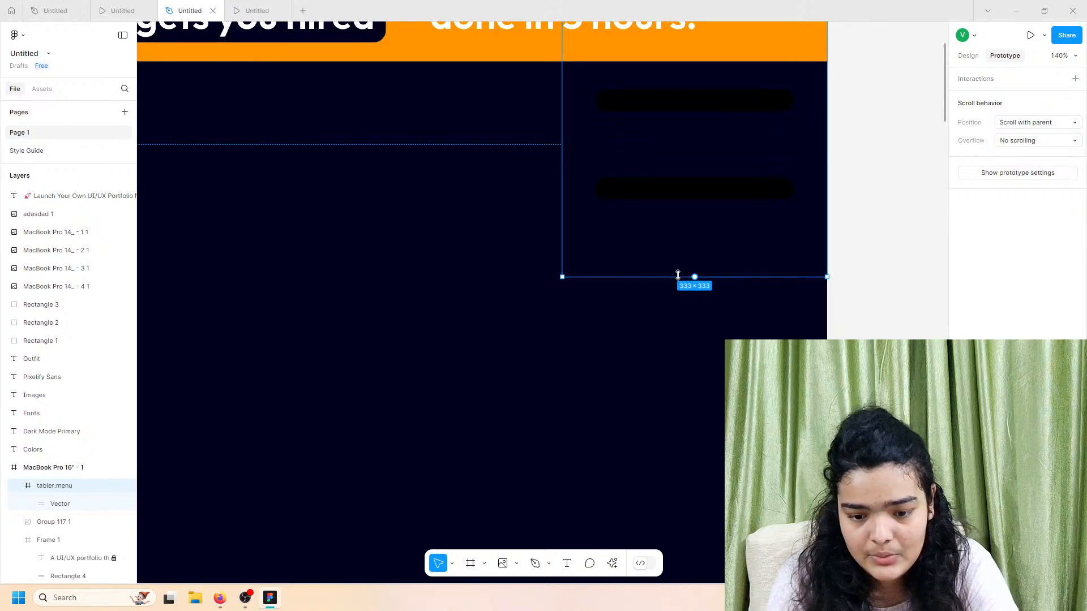
pyautogui.click(678, 282)
pyautogui.click(662, 184)
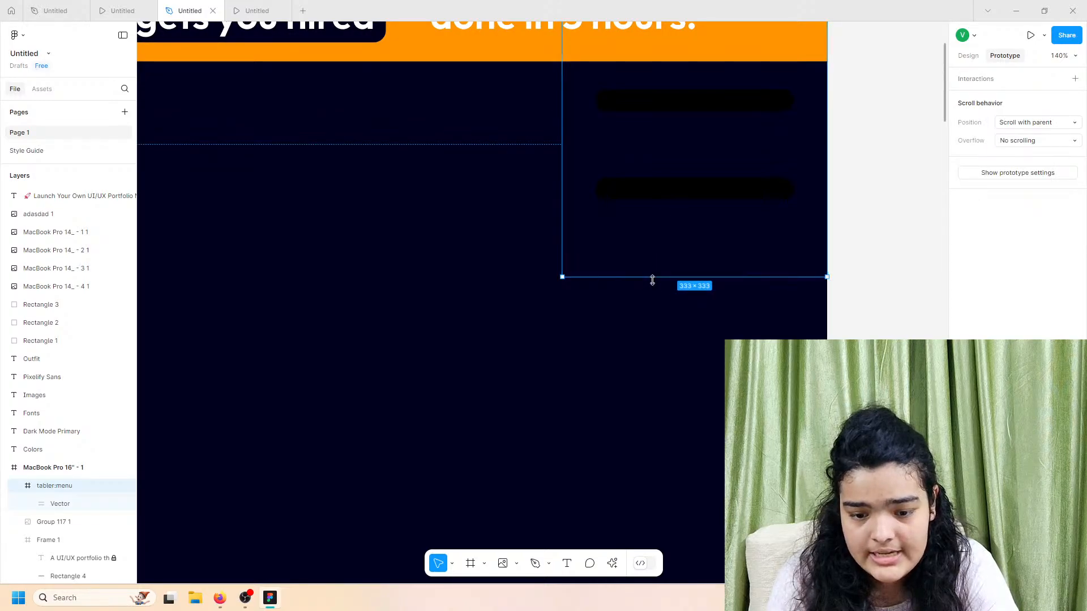
pyautogui.moveTo(650, 274); pyautogui.dragTo(694, 114)
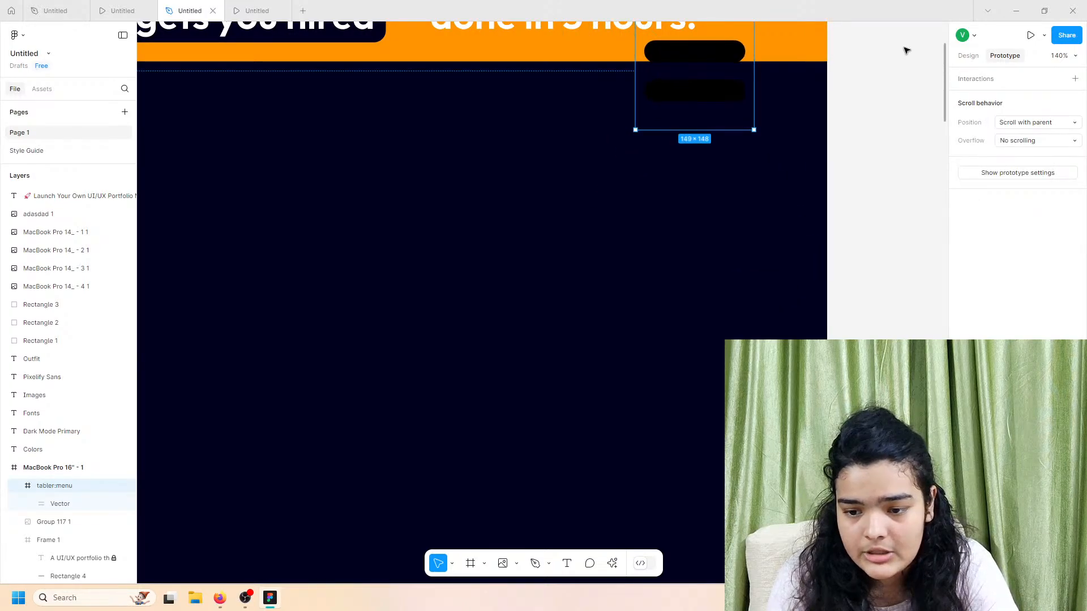
# Step: Make the menu icon white and reduce its vector stroke weight for thinner bars
pyautogui.click(969, 55)
pyautogui.click(965, 416)
pyautogui.moveTo(871, 368); pyautogui.dragTo(810, 296)
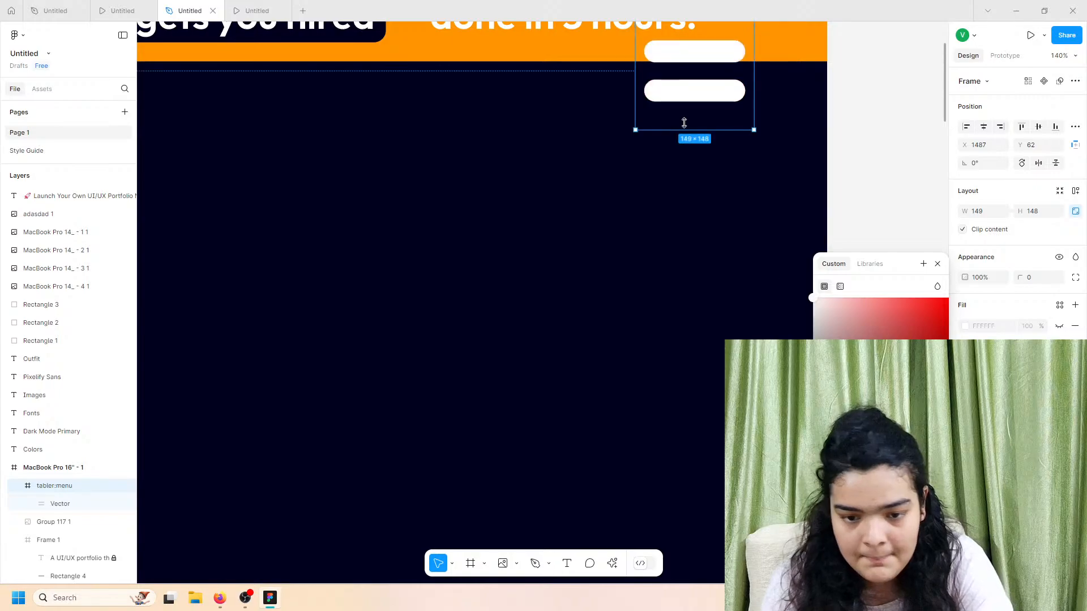
pyautogui.doubleClick(694, 96)
pyautogui.moveTo(1020, 349); pyautogui.dragTo(1013, 349)
# Step: Scale the menu icon to 76×76 and nudge it into the frame's top-right corner
pyautogui.click(727, 120)
pyautogui.moveTo(715, 133); pyautogui.dragTo(738, 163)
pyautogui.scroll(5, 738, 163)
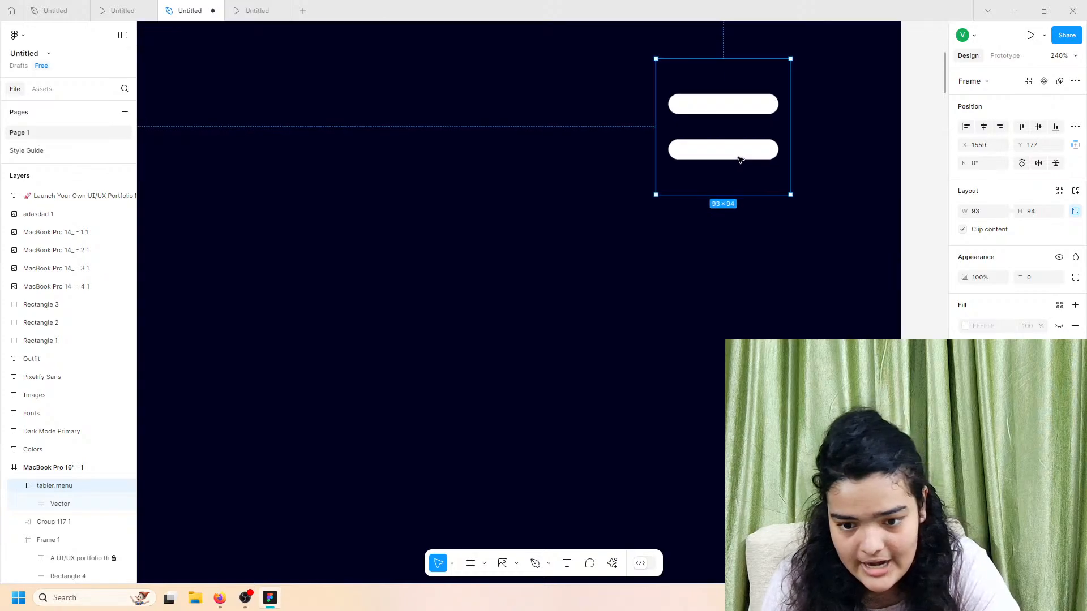
pyautogui.click(766, 159)
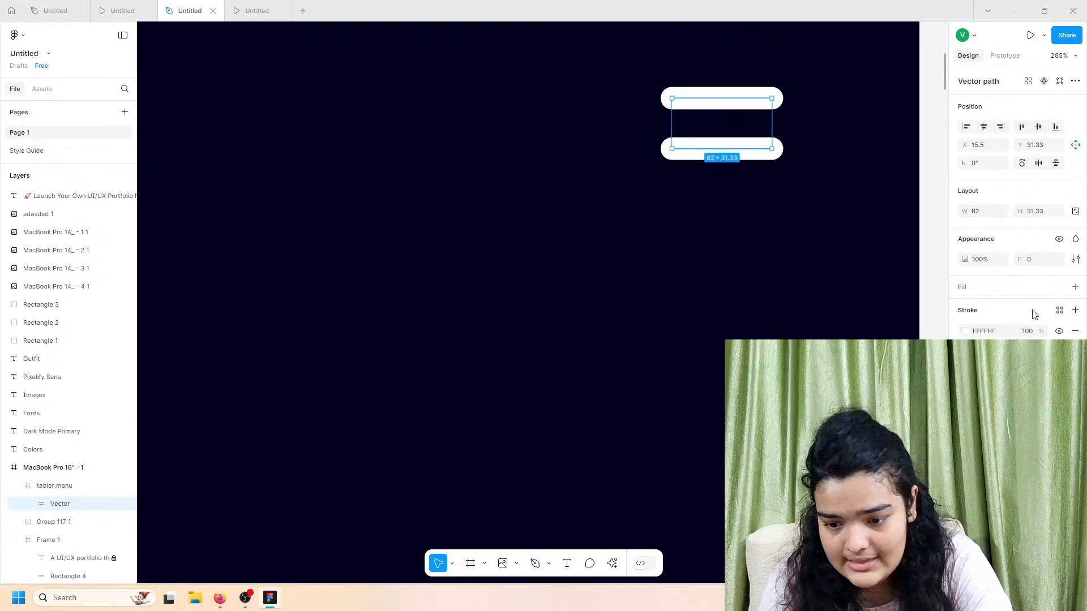
pyautogui.click(742, 102)
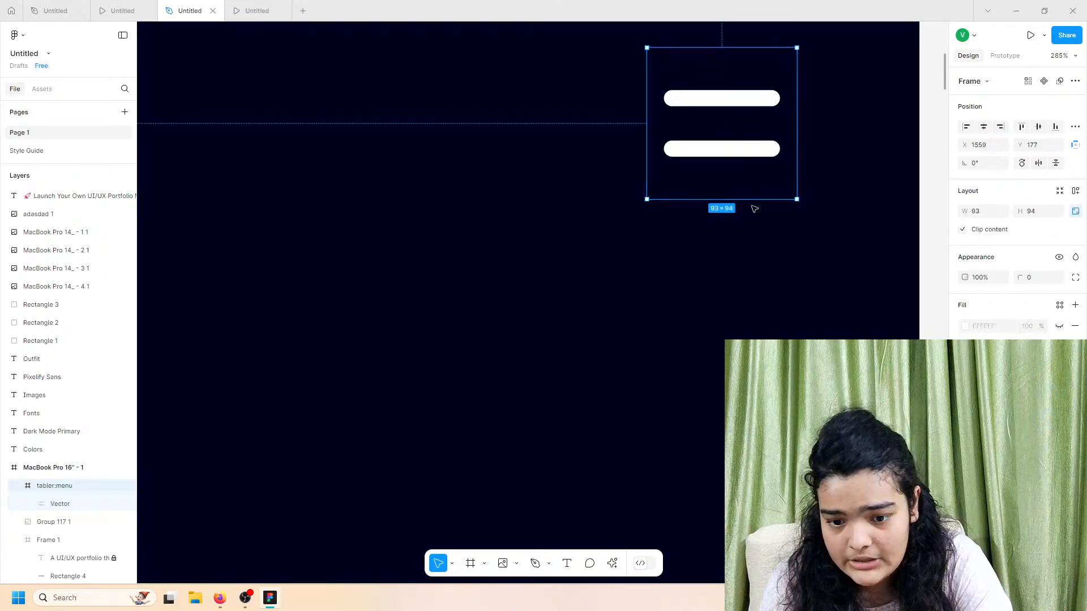
pyautogui.moveTo(749, 203); pyautogui.dragTo(743, 173)
pyautogui.hotkey('shift', 'Down')
pyautogui.press('Down')
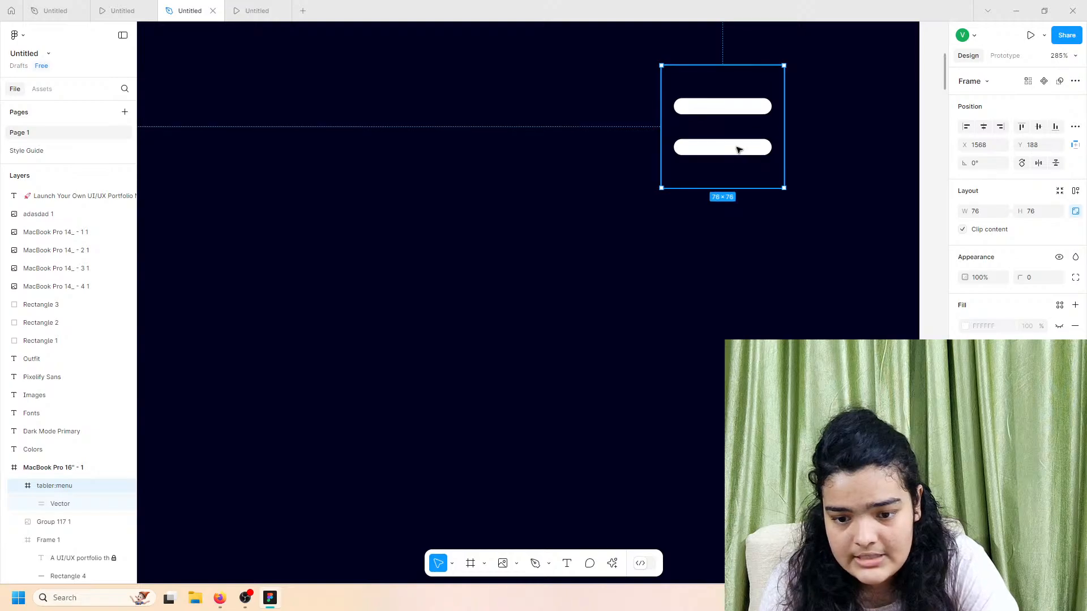
pyautogui.scroll(-6, 739, 150)
pyautogui.scroll(-5, 738, 148)
pyautogui.scroll(4, 735, 149)
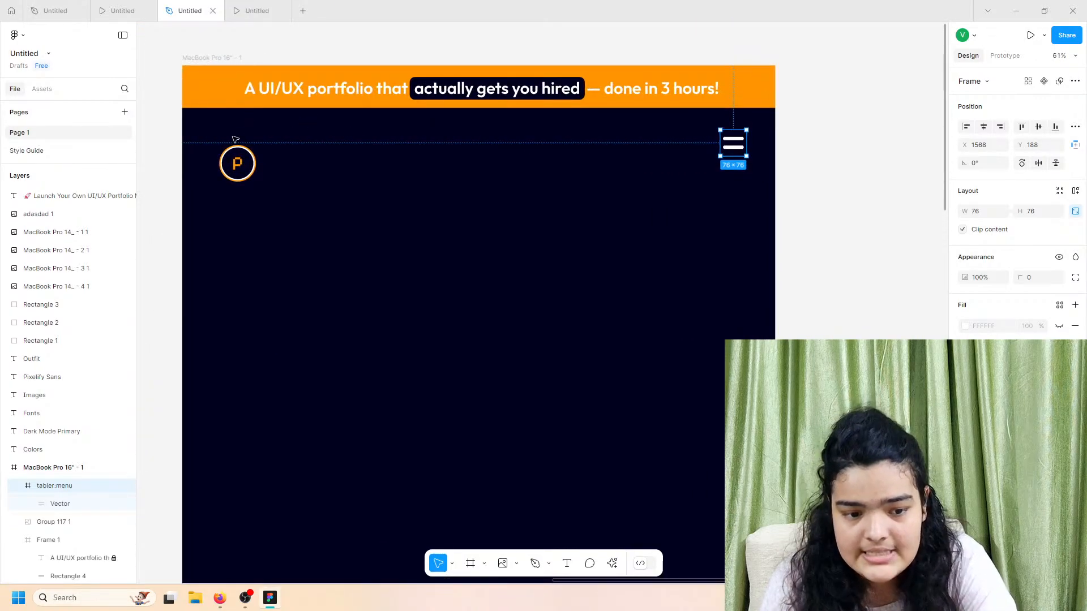
# Step: Drag the menu icon level with the P logo on the header row
pyautogui.moveTo(232, 161); pyautogui.dragTo(236, 159)
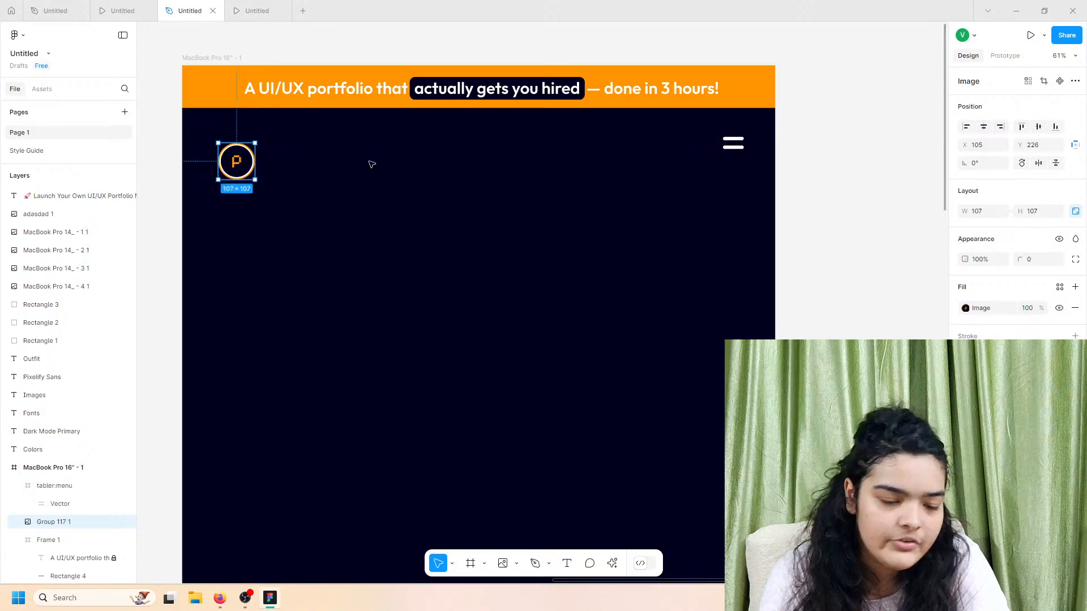
pyautogui.moveTo(733, 145); pyautogui.dragTo(732, 176)
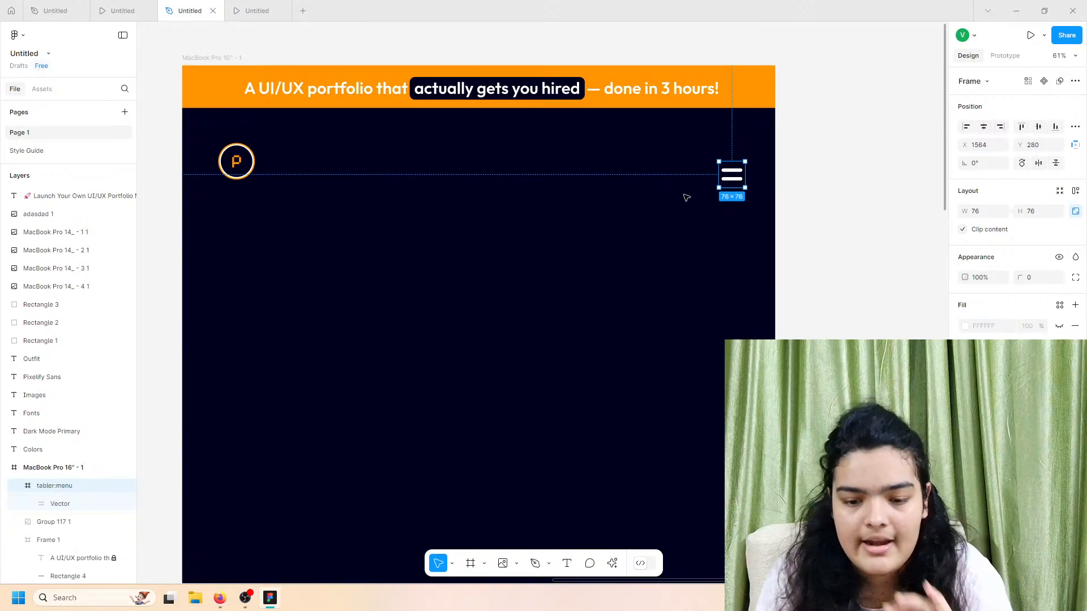
pyautogui.moveTo(730, 186)
pyautogui.mouseDown()
pyautogui.moveTo(706, 178)
pyautogui.moveTo(716, 170)
pyautogui.mouseUp()
pyautogui.doubleClick(722, 168)
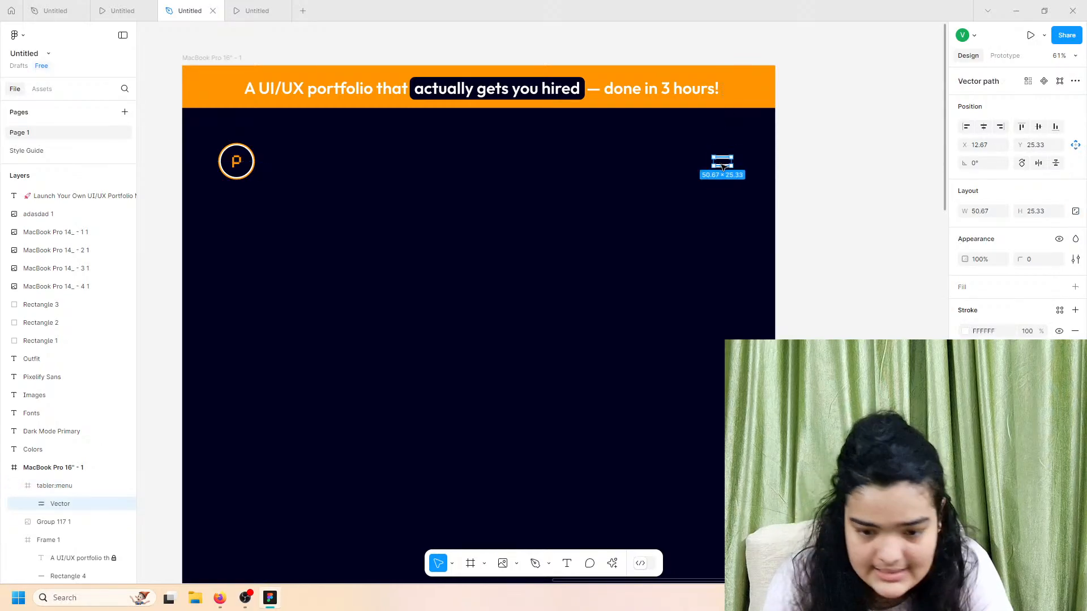
pyautogui.press('Up')
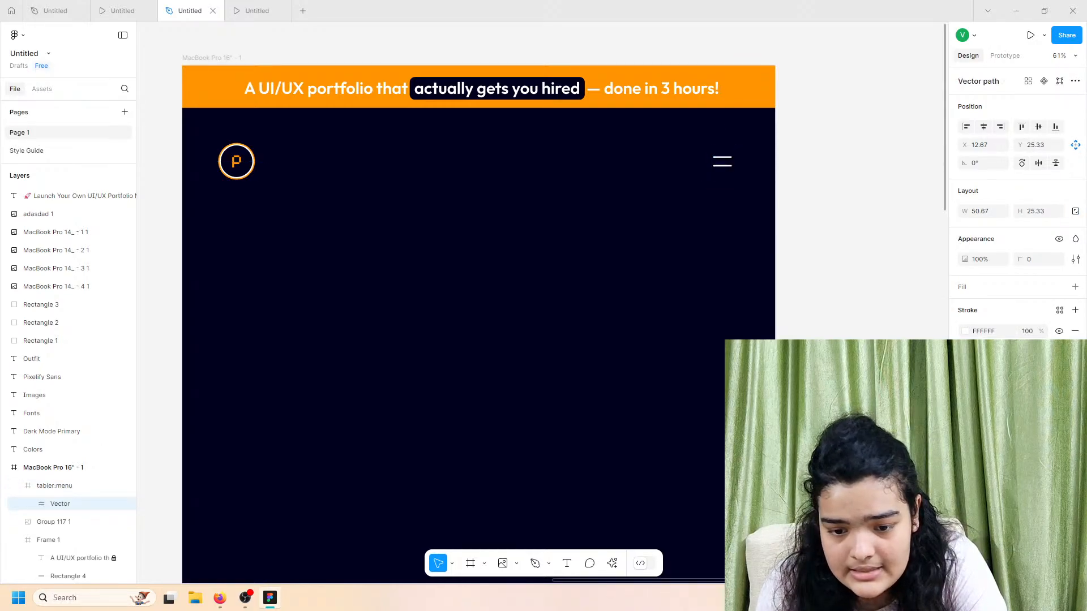
pyautogui.keyDown('shift'); pyautogui.click(238, 163); pyautogui.keyUp('shift')
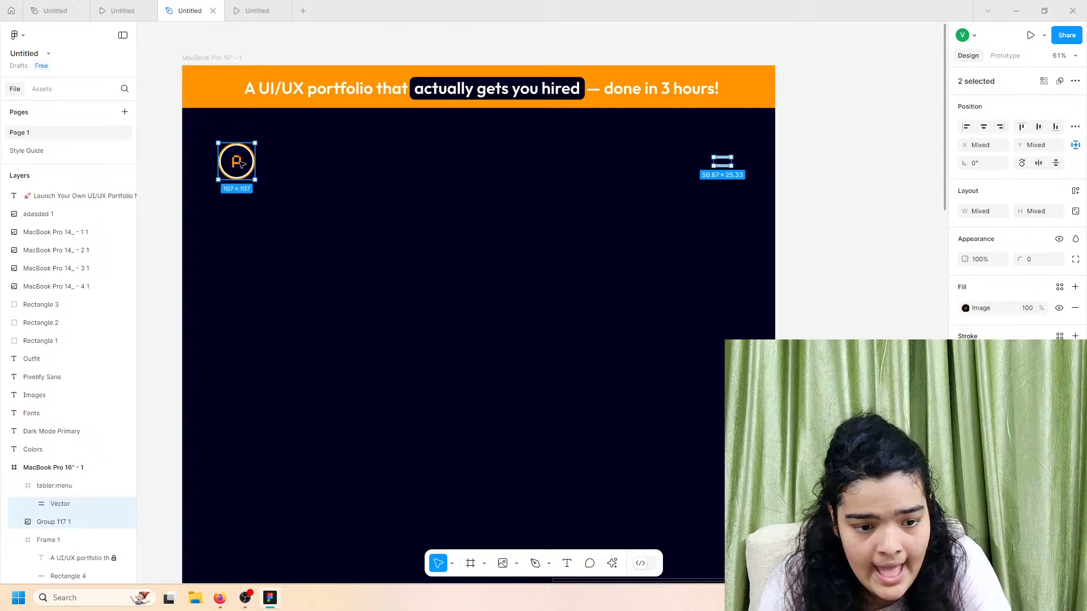
pyautogui.moveTo(237, 163); pyautogui.dragTo(240, 165)
# Step: Move the logo and menu icon up together, then nudge the menu icon up slightly
pyautogui.press('Escape')
pyautogui.click(722, 160)
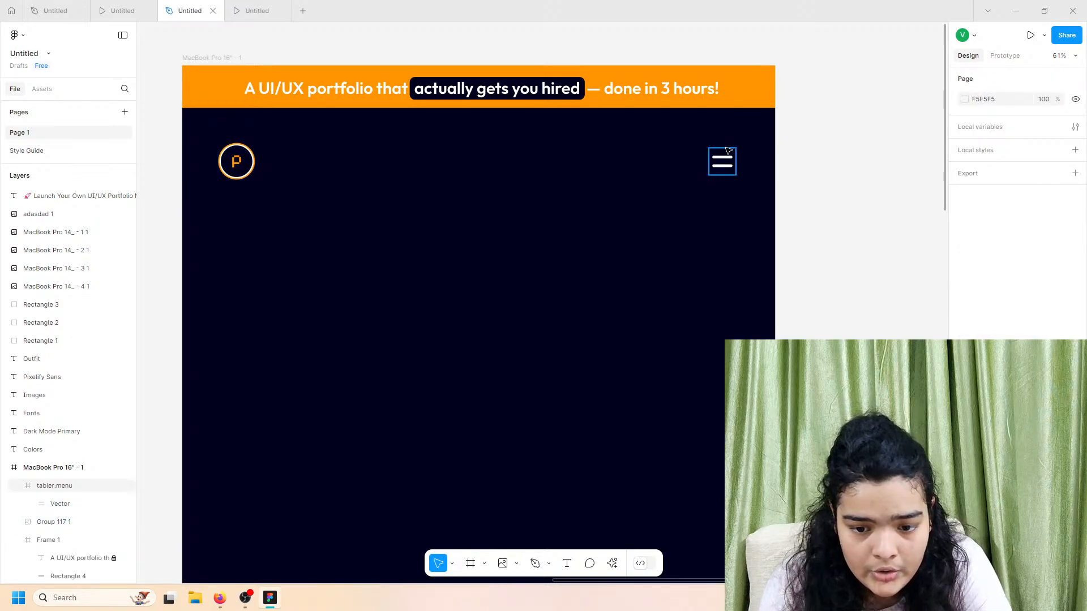
pyautogui.keyDown('shift'); pyautogui.click(238, 163); pyautogui.keyUp('shift')
pyautogui.moveTo(251, 170)
pyautogui.mouseDown()
pyautogui.moveTo(252, 155)
pyautogui.moveTo(262, 161)
pyautogui.mouseUp()
pyautogui.click(722, 162)
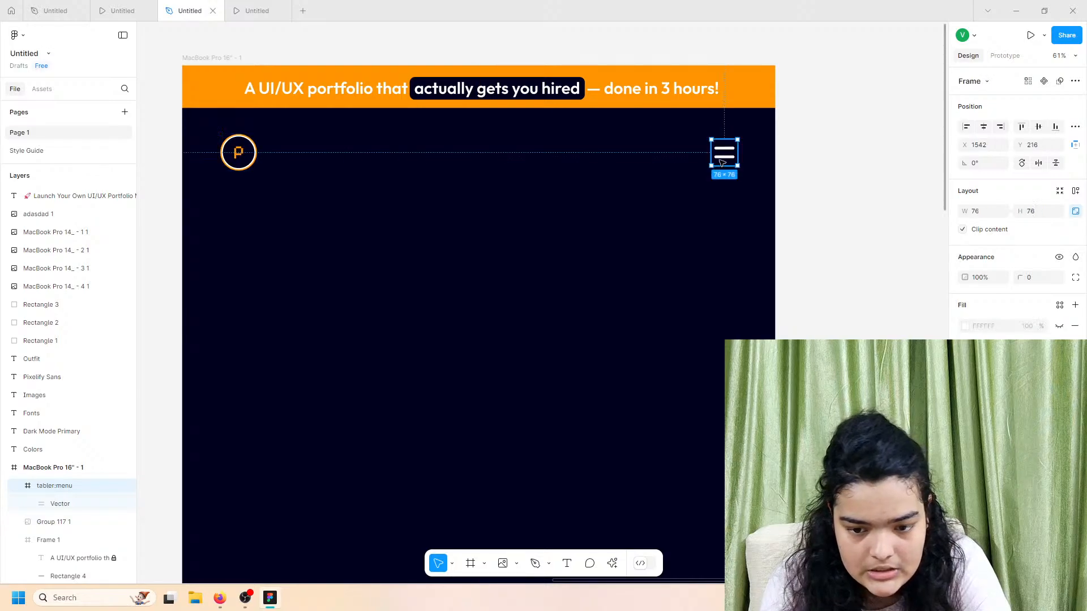
pyautogui.press('Up')
pyautogui.click(390, 261)
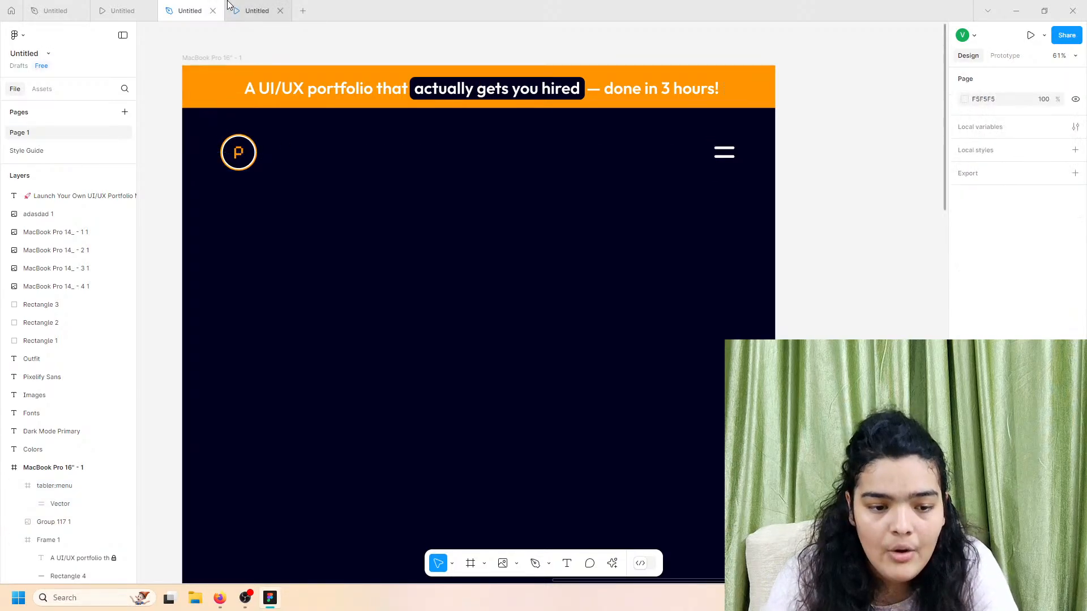
# Step: Check the header in the prototype preview, reselect the menu icon, and reopen the preview
pyautogui.click(255, 13)
pyautogui.click(207, 5)
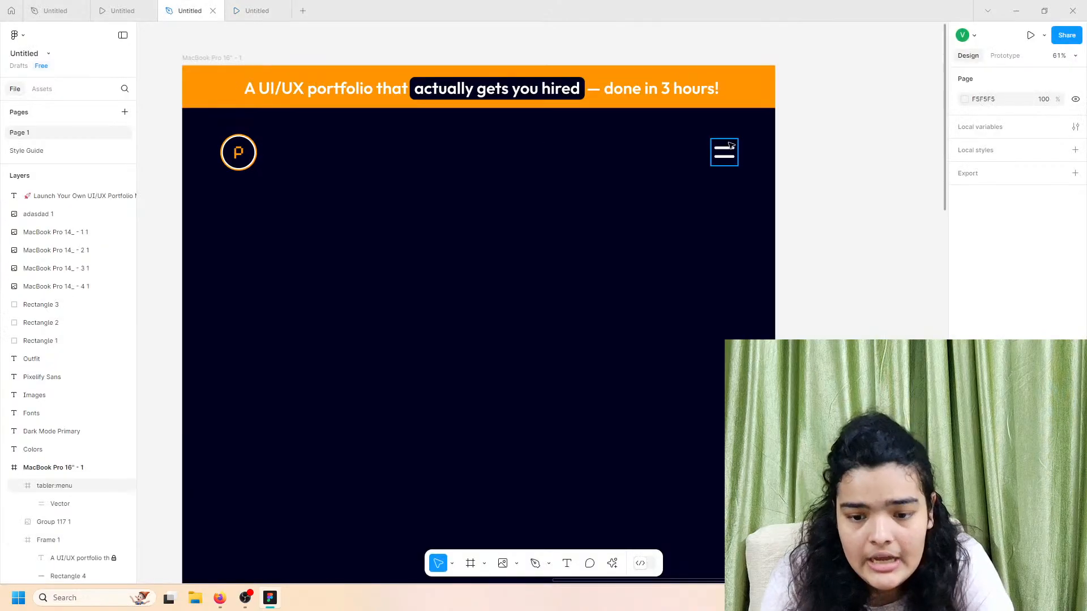
pyautogui.scroll(5, 724, 158)
pyautogui.click(725, 162)
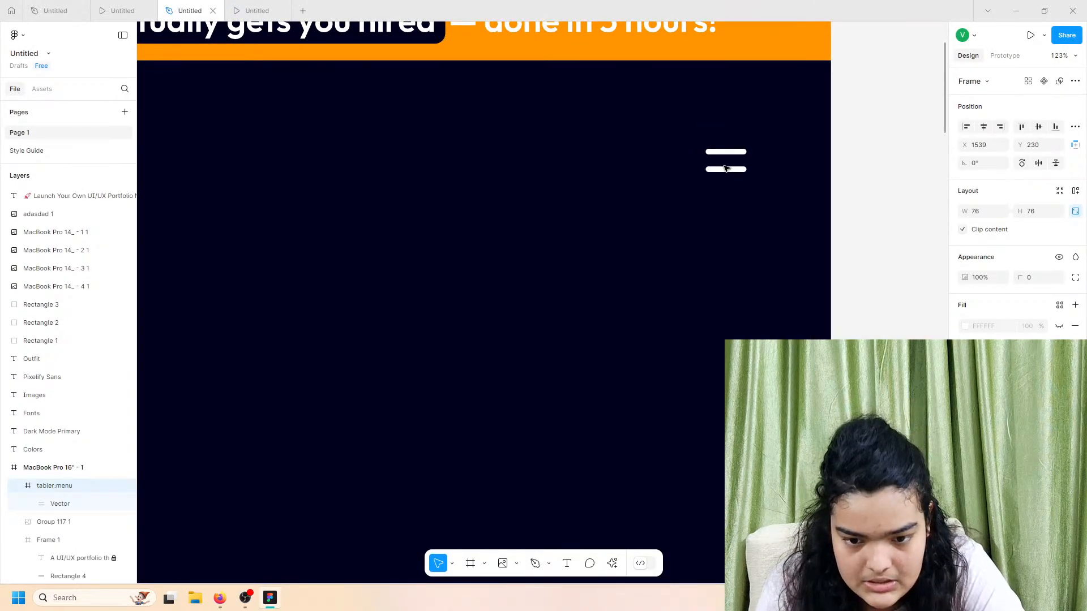
pyautogui.scroll(-3, 725, 168)
pyautogui.hscroll(-2, 519, 175)
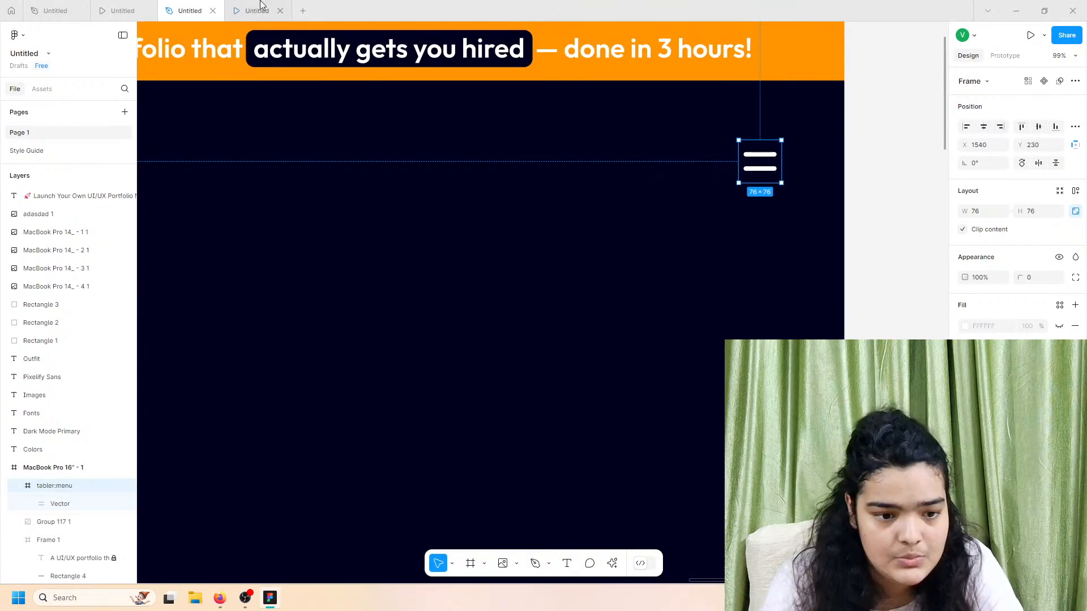
pyautogui.click(112, 7)
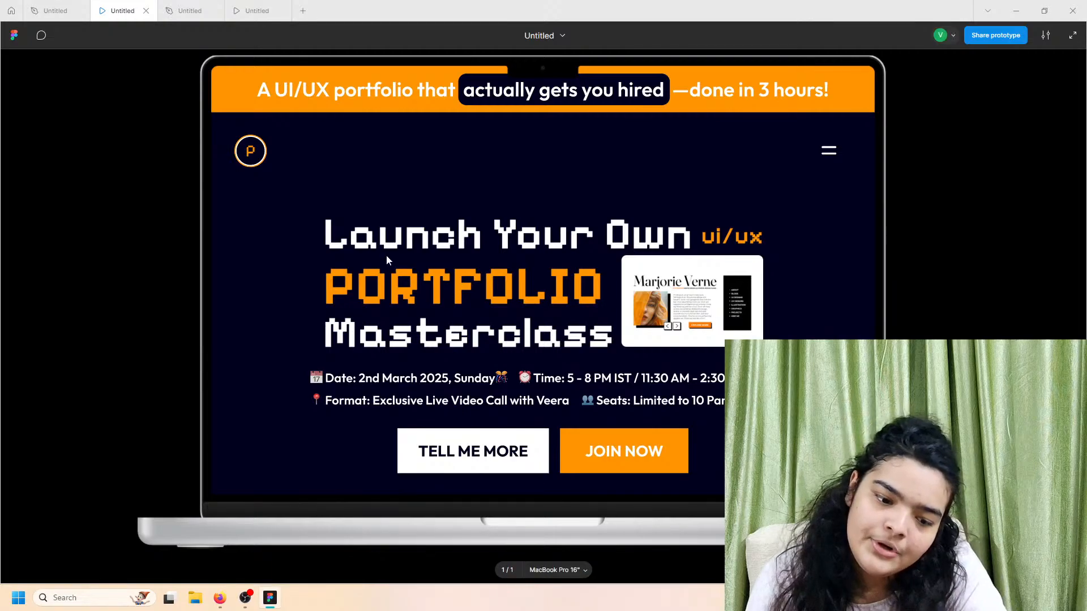
# Step: Scroll through the landing page prototype, then go back to the design file
pyautogui.scroll(-1, 645, 351)
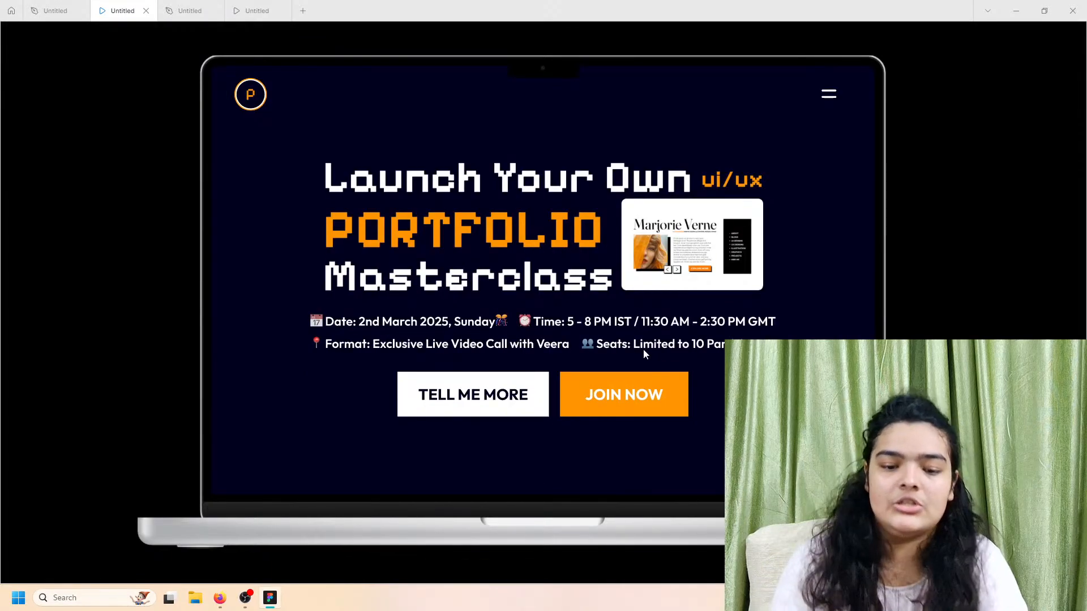
pyautogui.scroll(1, 544, 263)
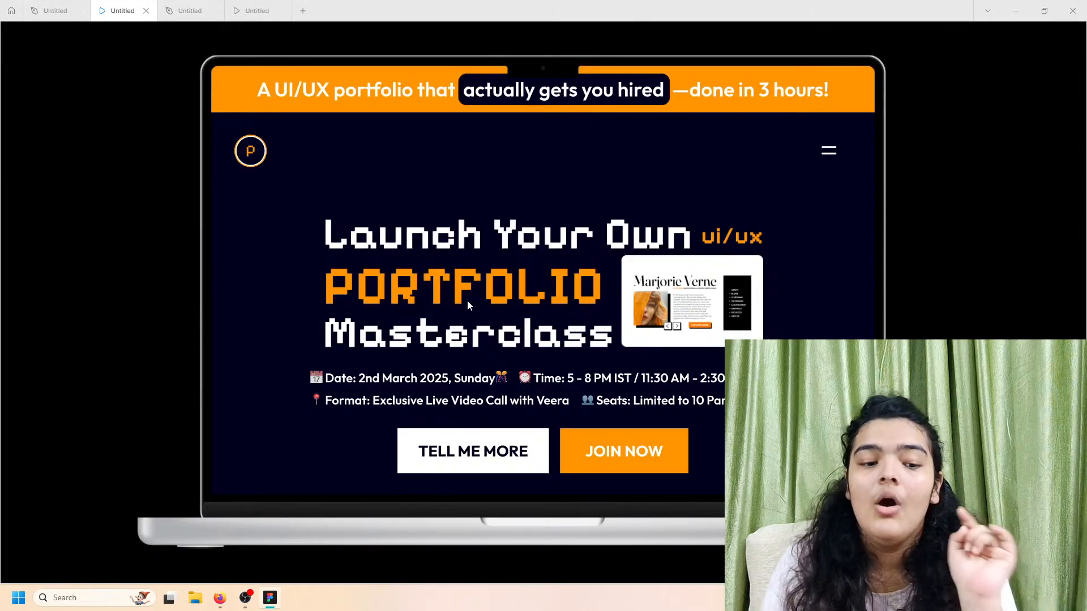
pyautogui.scroll(-1, 464, 291)
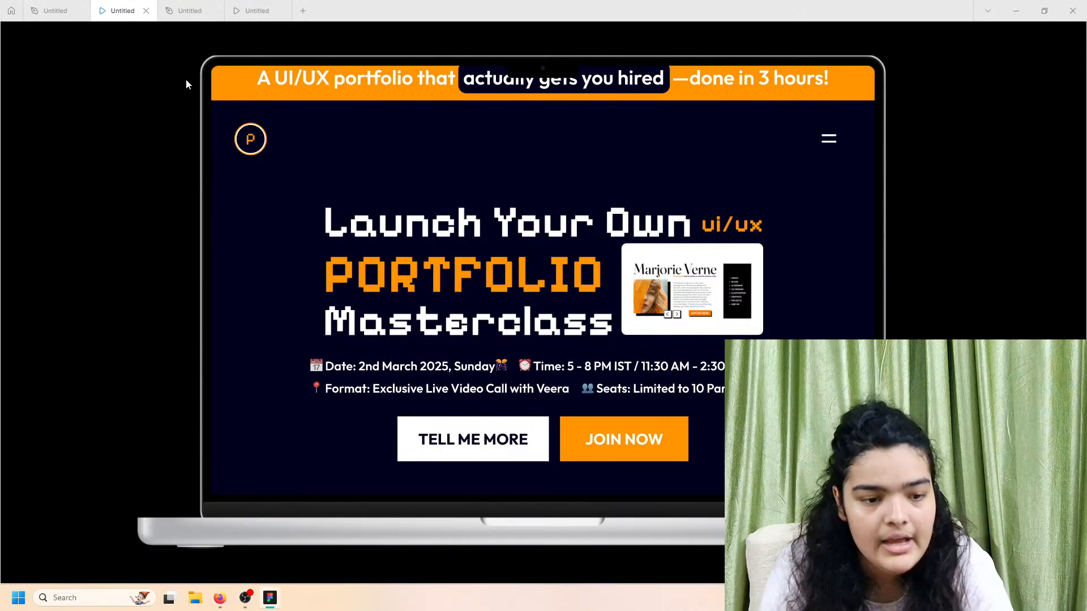
pyautogui.click(189, 11)
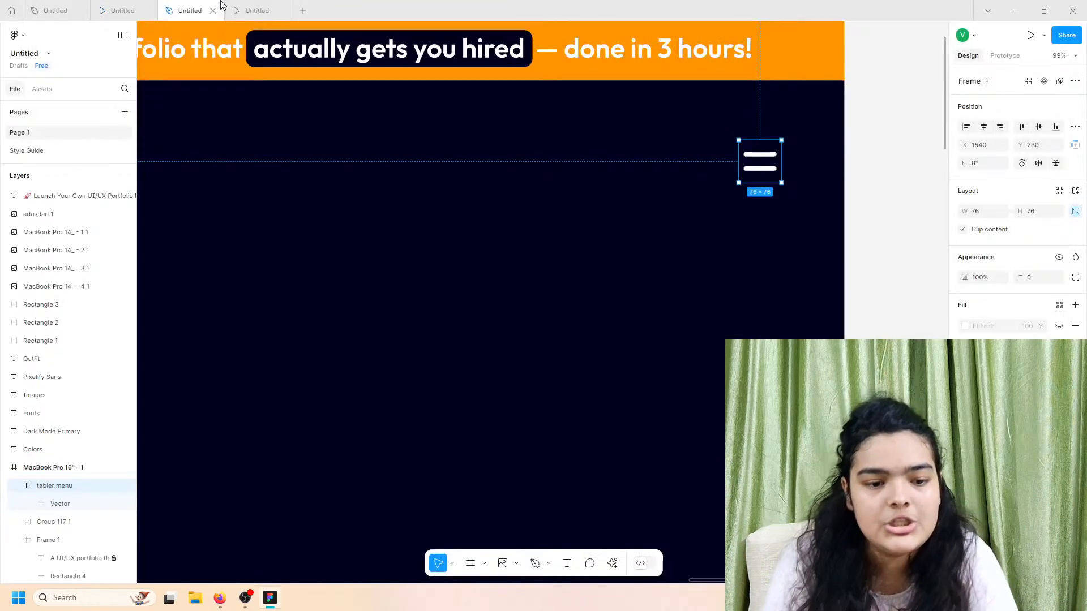
# Step: Copy the Frame 114 1 hero heading from Style Guide and paste it over the MacBook frame
pyautogui.click(45, 150)
pyautogui.click(407, 173)
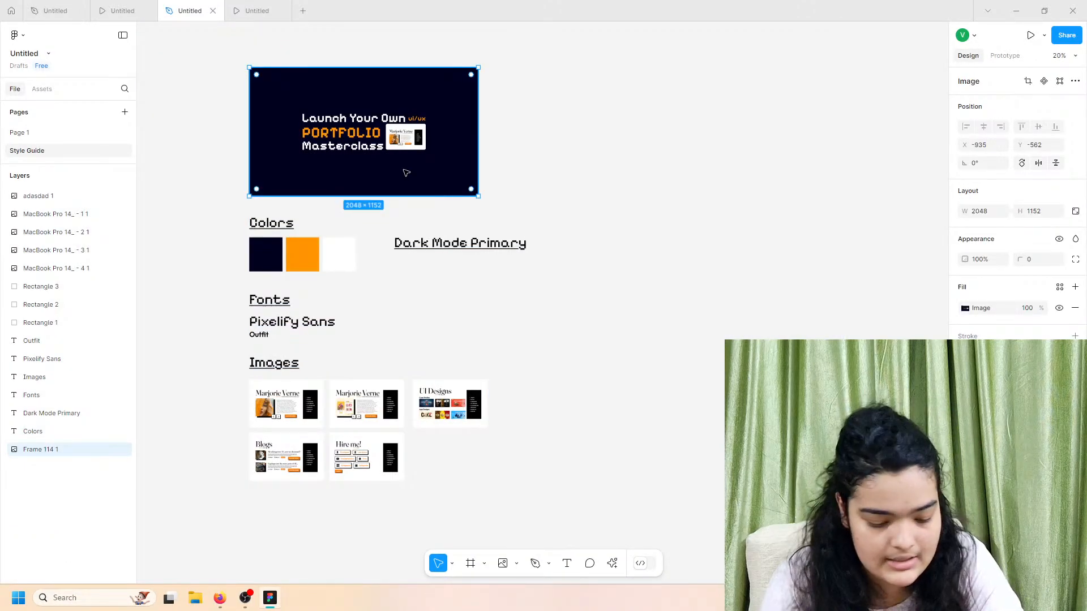
pyautogui.click(109, 133)
pyautogui.click(888, 213)
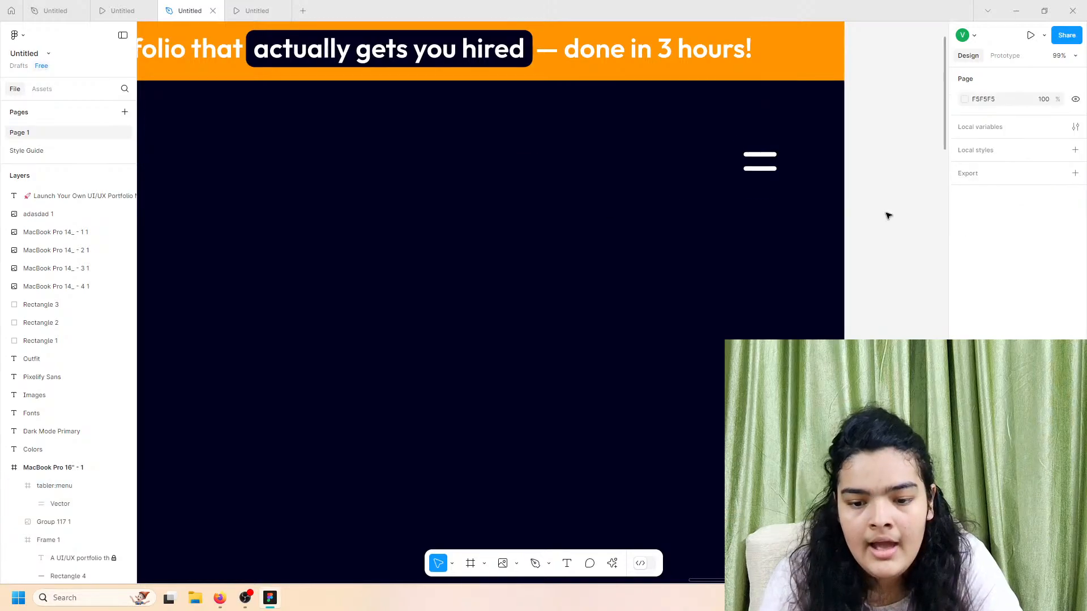
pyautogui.hotkey('ctrl', 'v')
pyautogui.scroll(-5, 825, 203)
pyautogui.moveTo(825, 204); pyautogui.dragTo(763, 253)
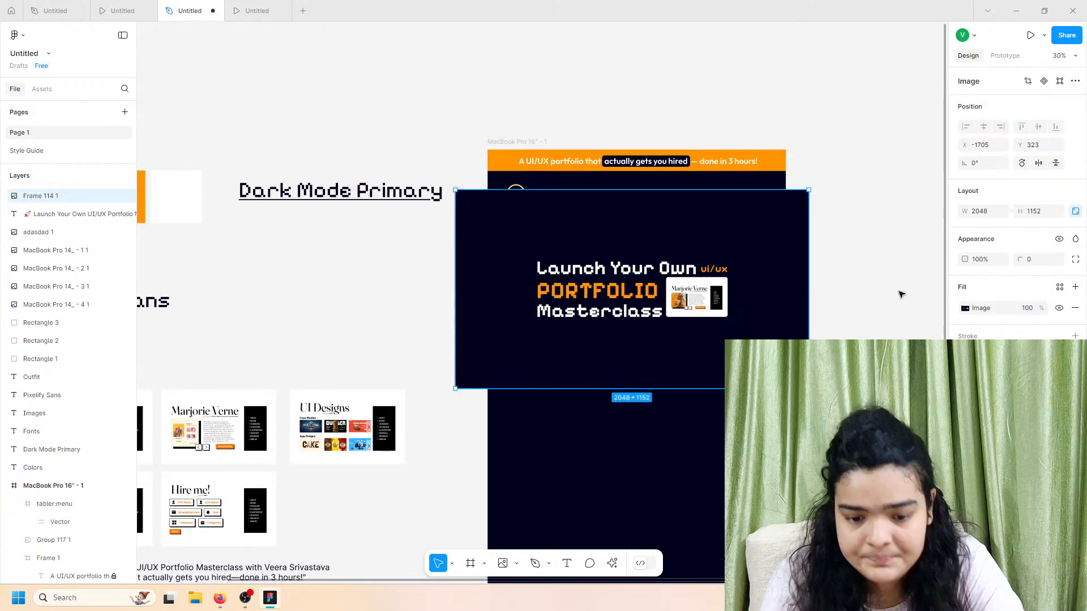
# Step: Crop the heading image in from its top-right and bottom-left corners
pyautogui.click(1028, 81)
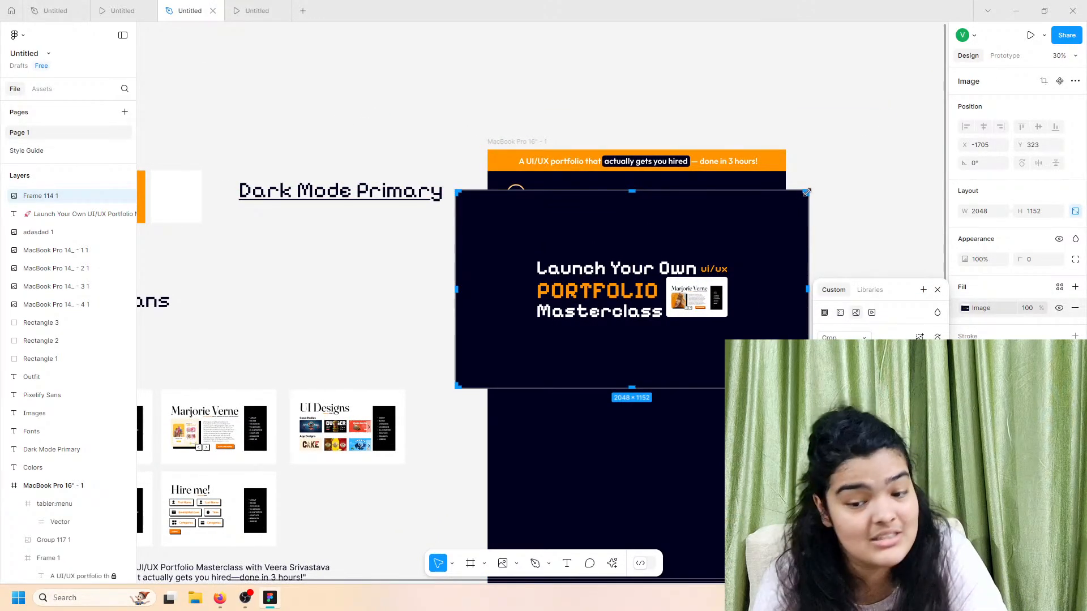
pyautogui.moveTo(807, 192); pyautogui.dragTo(755, 243)
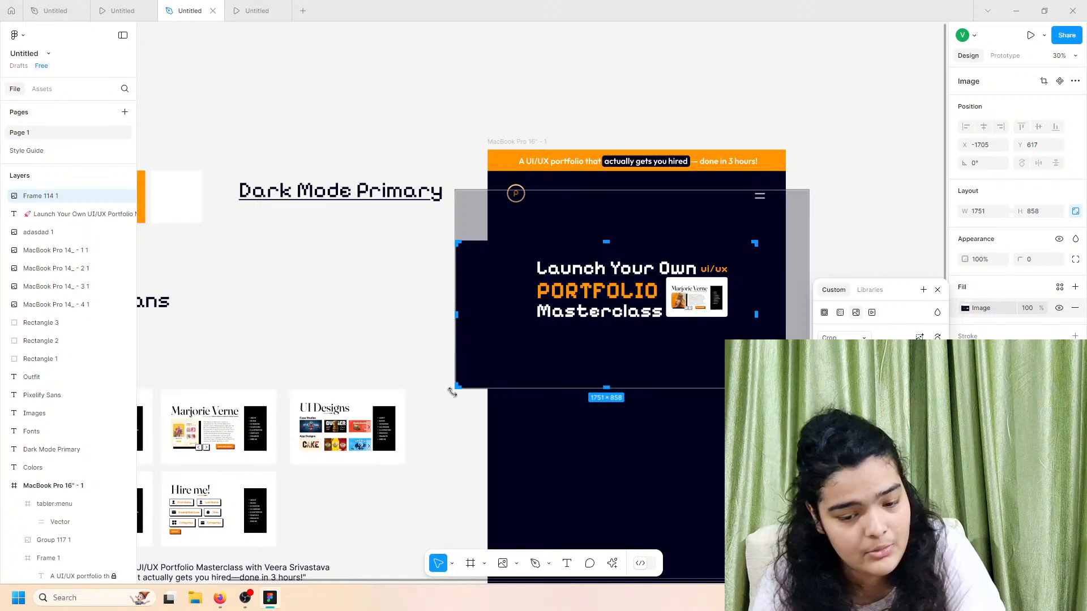
pyautogui.moveTo(475, 377); pyautogui.dragTo(517, 332)
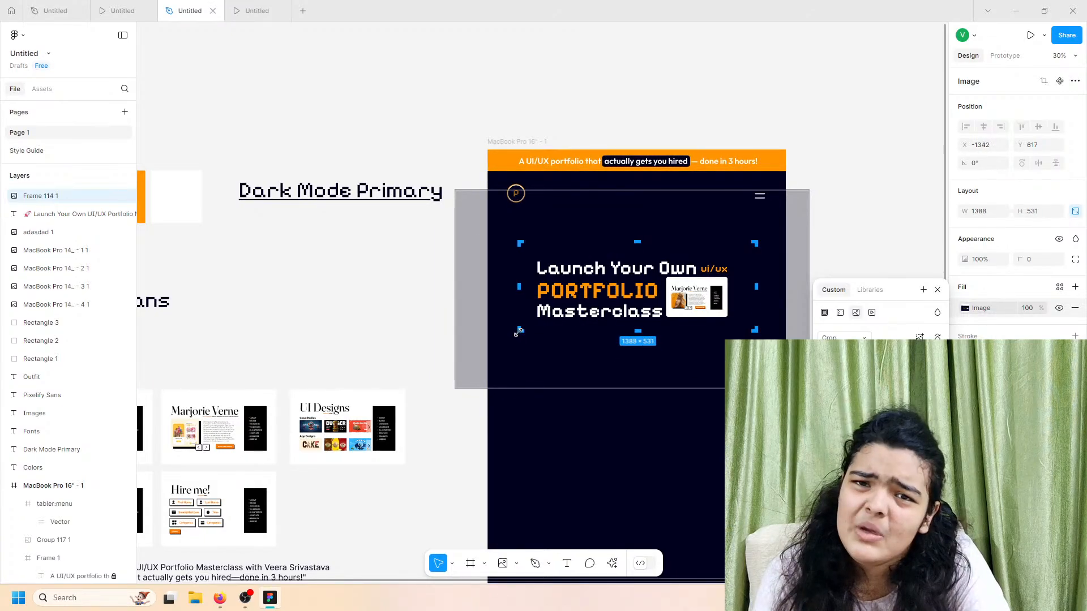
pyautogui.press('Return')
# Step: Trim the heading further to 1318×462 and centre it below the logo and menu row
pyautogui.scroll(5, 617, 313)
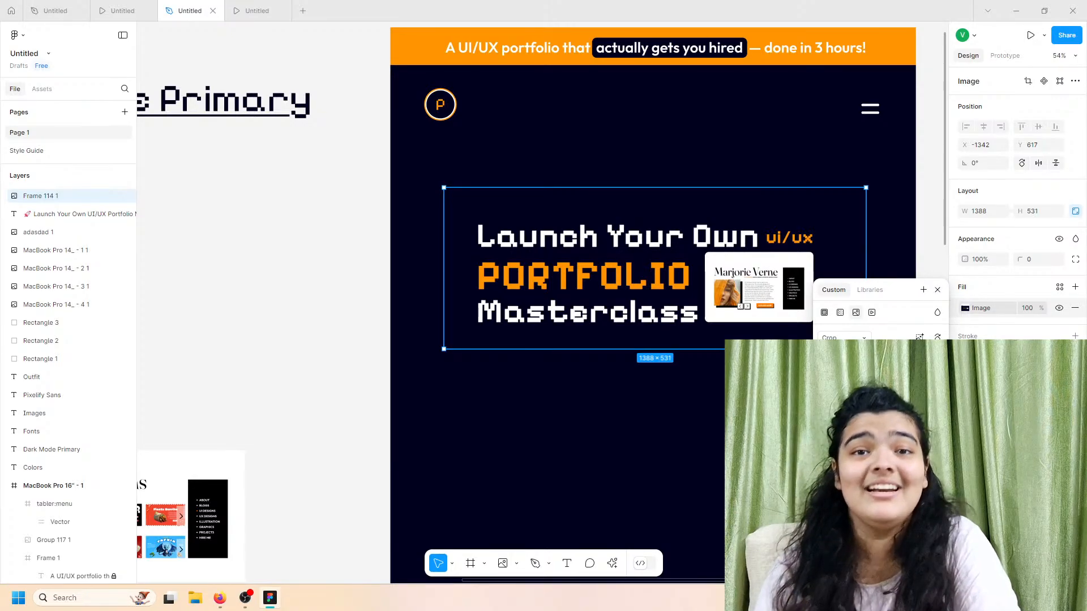
pyautogui.click(1027, 81)
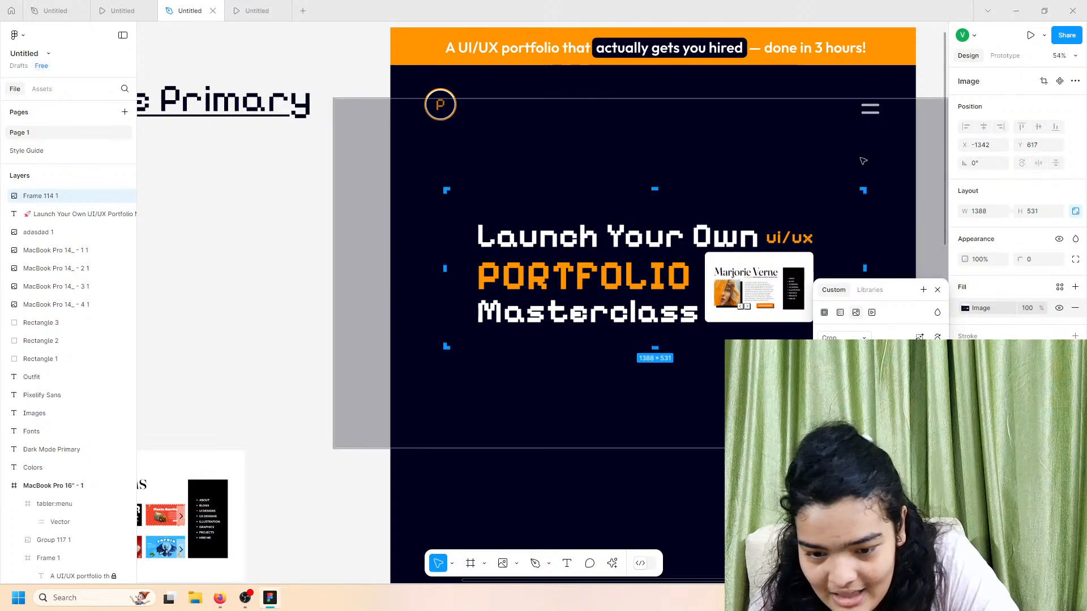
pyautogui.moveTo(858, 186); pyautogui.dragTo(840, 199)
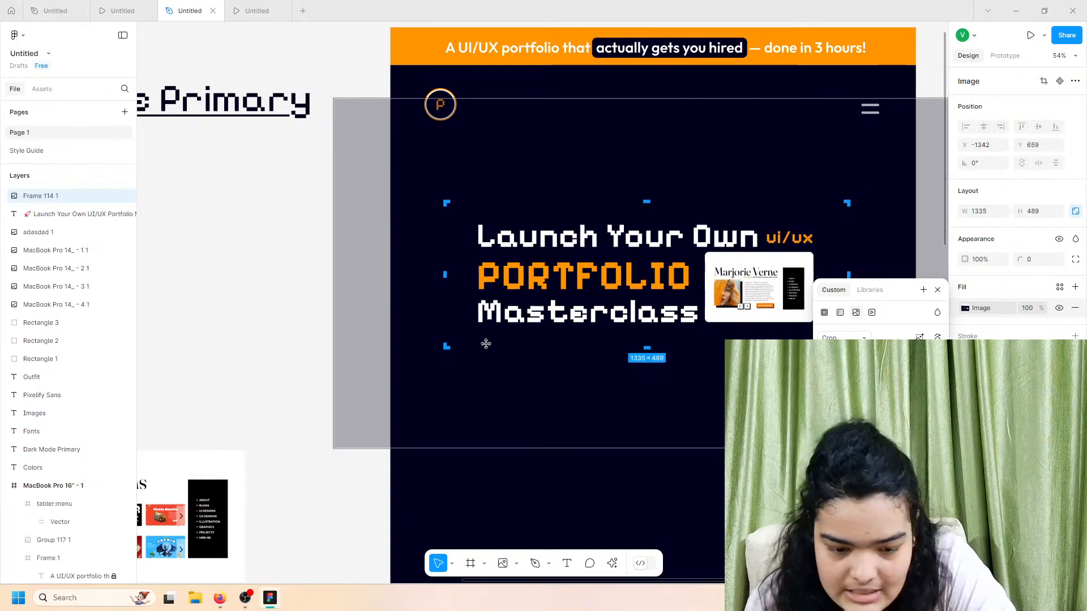
pyautogui.moveTo(448, 346); pyautogui.dragTo(452, 339)
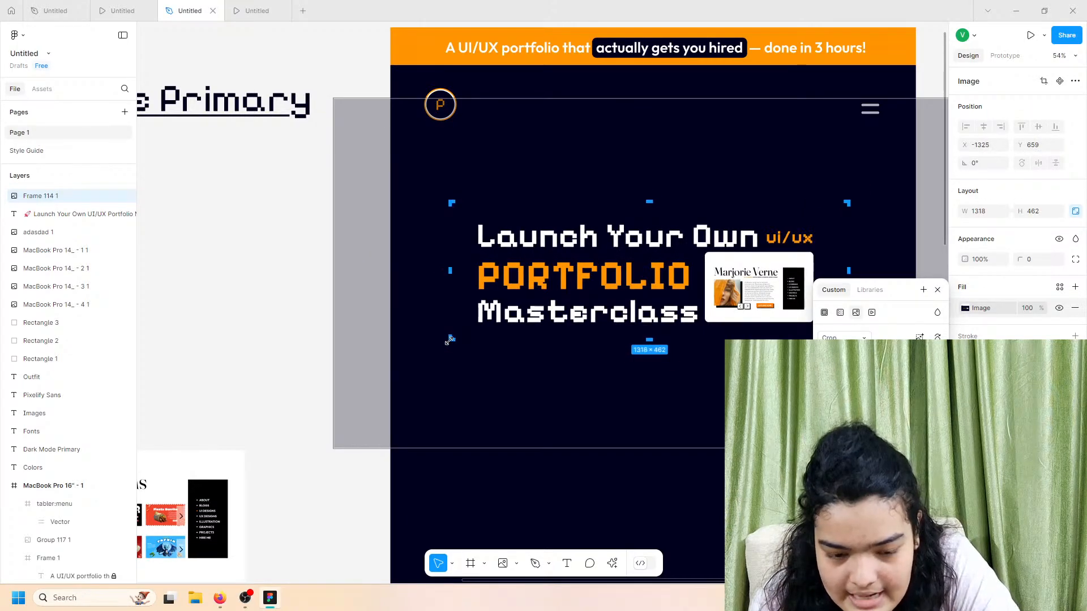
pyautogui.click(199, 305)
pyautogui.moveTo(543, 296); pyautogui.dragTo(549, 238)
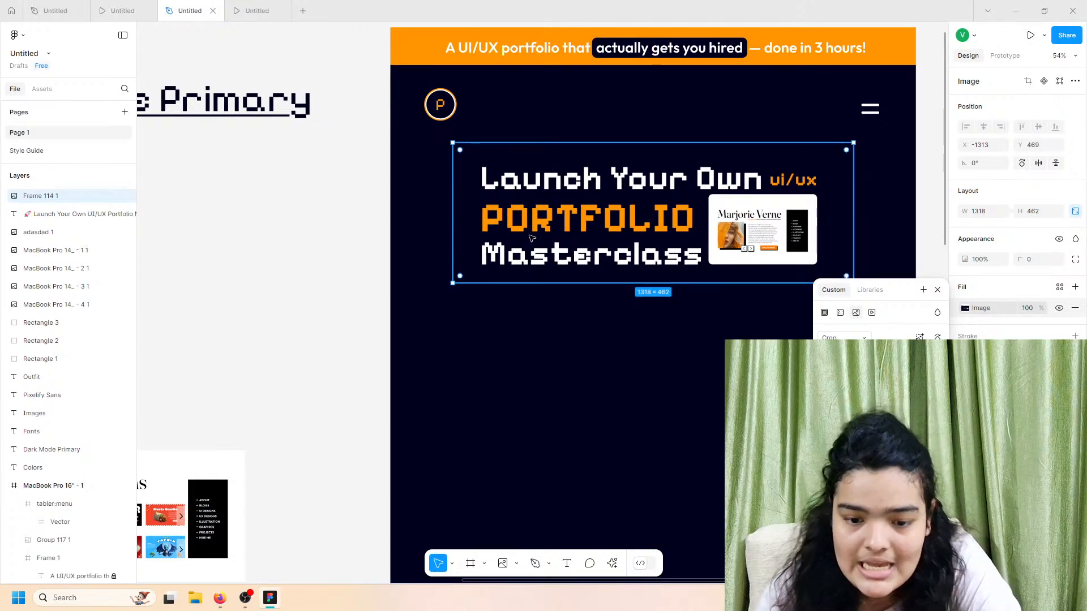
pyautogui.click(342, 269)
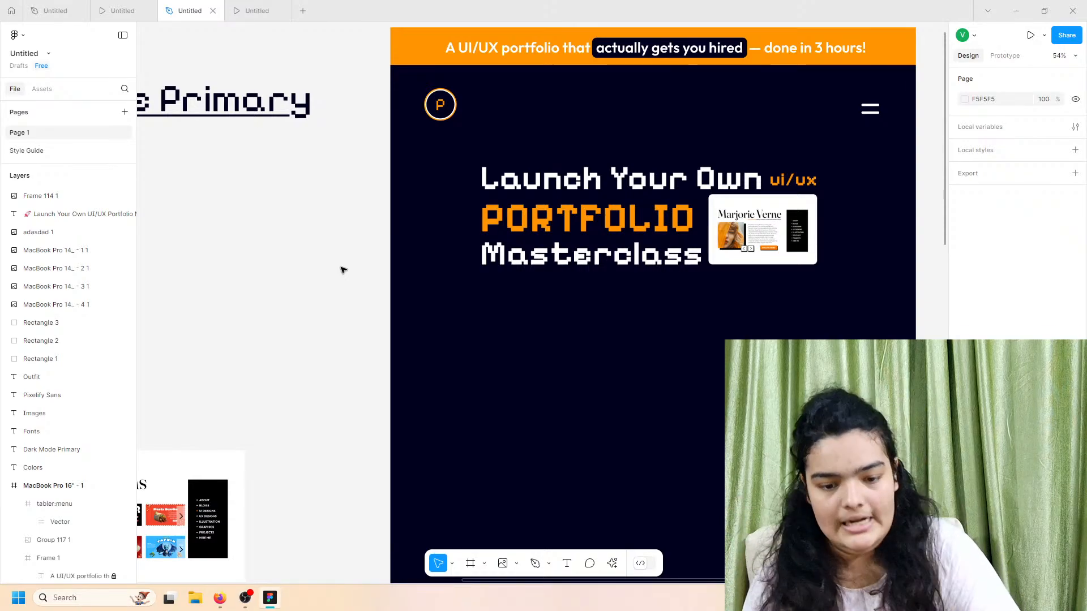
pyautogui.scroll(-5, 290, 253)
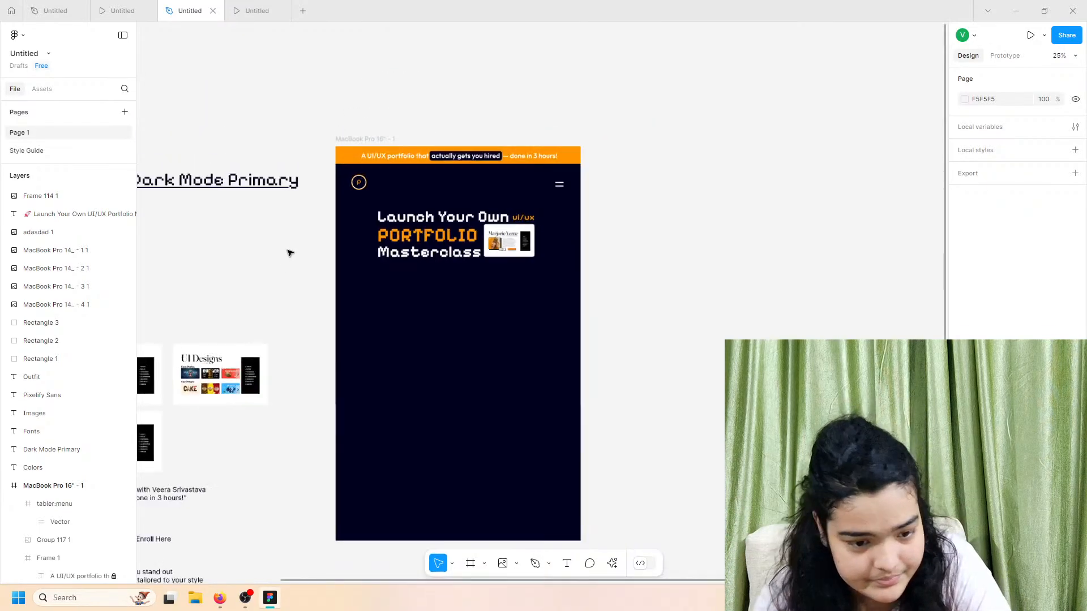
pyautogui.click(122, 10)
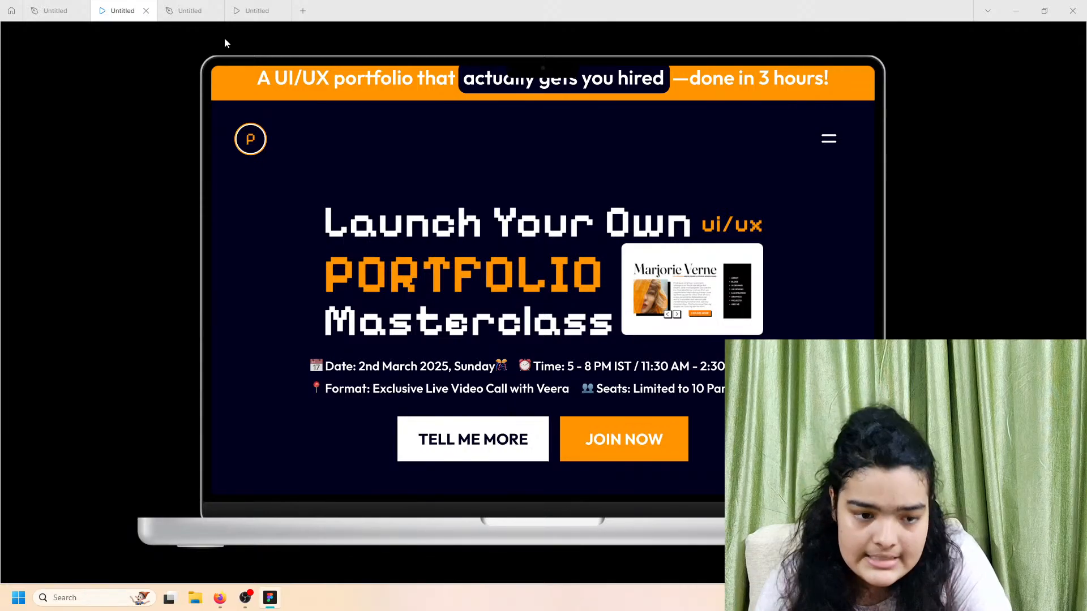
pyautogui.click(223, 7)
pyautogui.hscroll(-4, 423, 311)
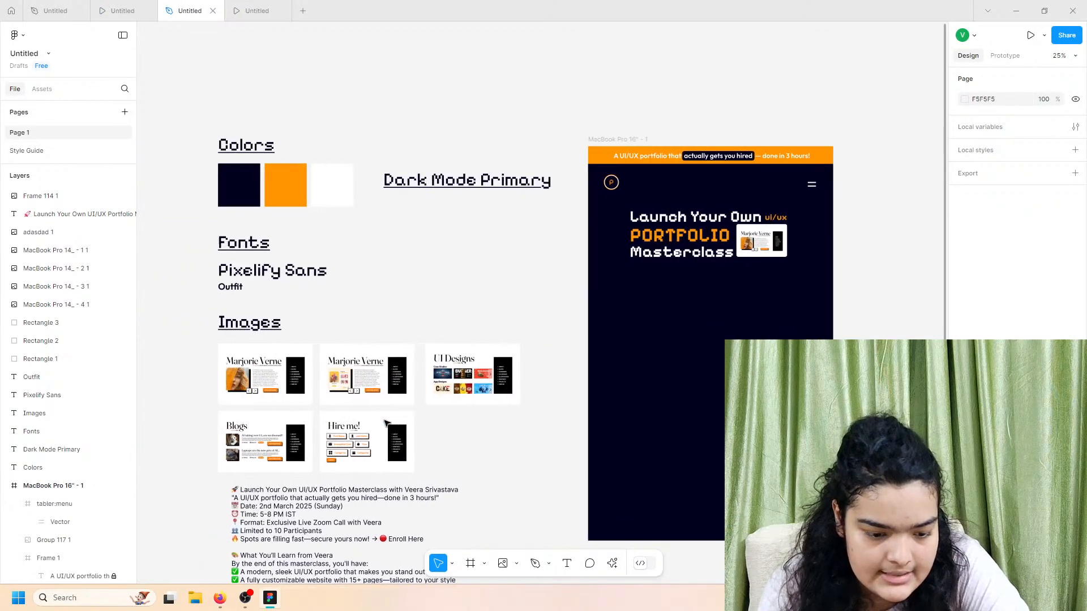
# Step: Select the 'Date: 2nd March 2025 (Sunday)' line in the reference event details text
pyautogui.scroll(-5, 249, 275)
pyautogui.scroll(5, 249, 275)
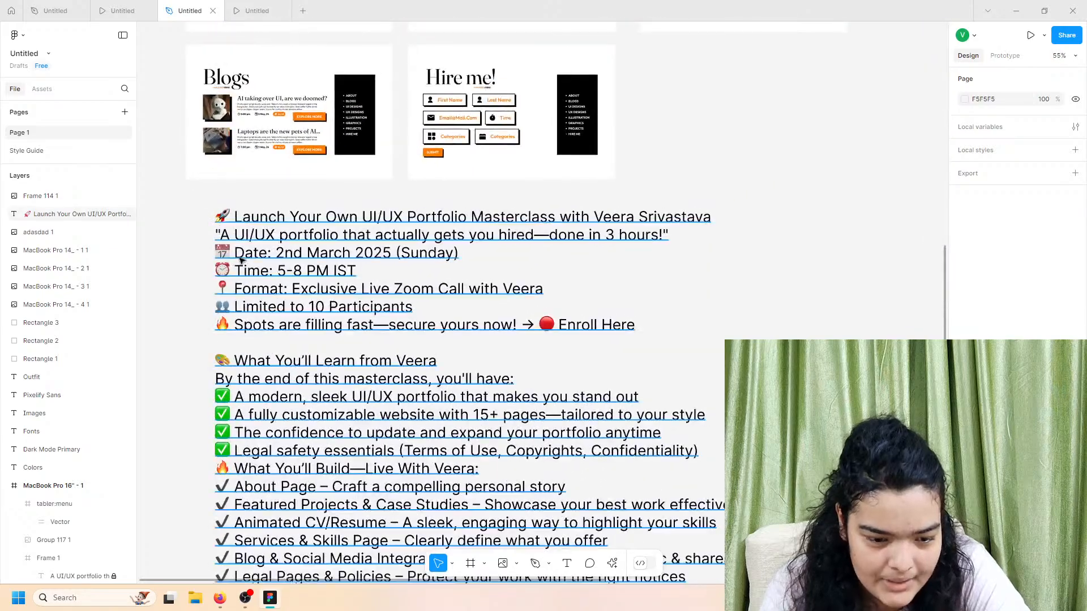
pyautogui.click(216, 252)
pyautogui.doubleClick(329, 252)
pyautogui.click(329, 253)
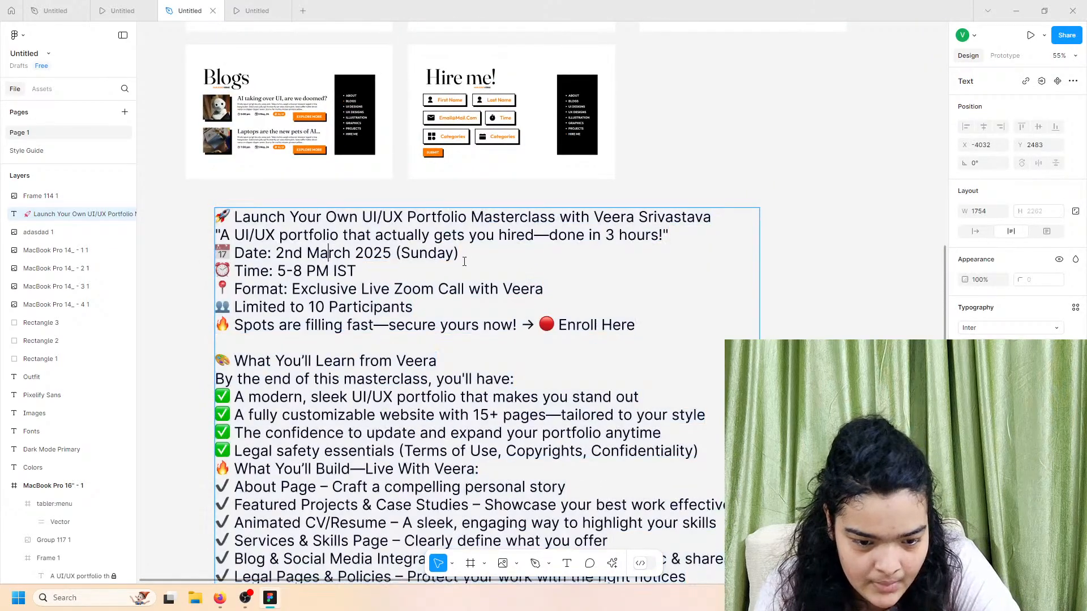
pyautogui.moveTo(463, 257); pyautogui.dragTo(216, 251)
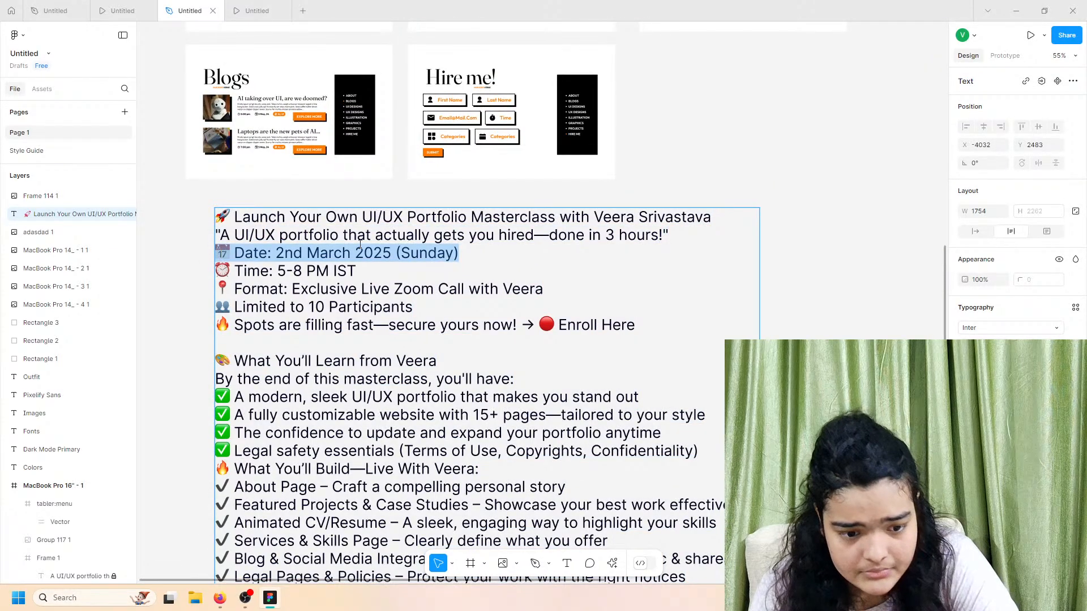
pyautogui.click(674, 218)
# Step: Undo the date accidentally pasted into the event details and exit text editing
pyautogui.scroll(-5, 800, 184)
pyautogui.hscroll(7, 790, 188)
pyautogui.scroll(4, 780, 191)
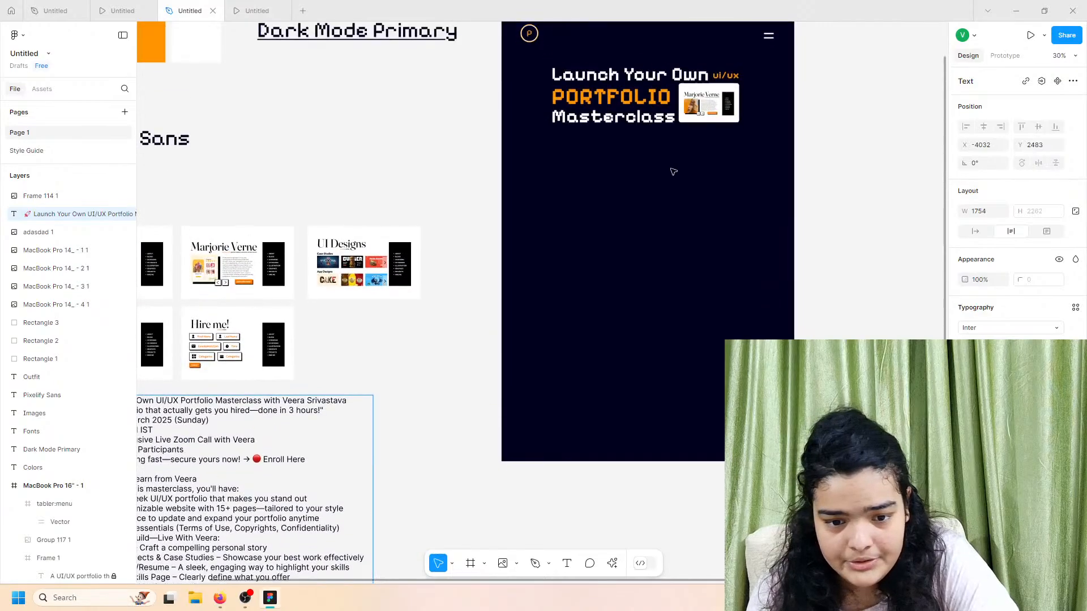
pyautogui.scroll(1, 673, 171)
pyautogui.scroll(5, 679, 166)
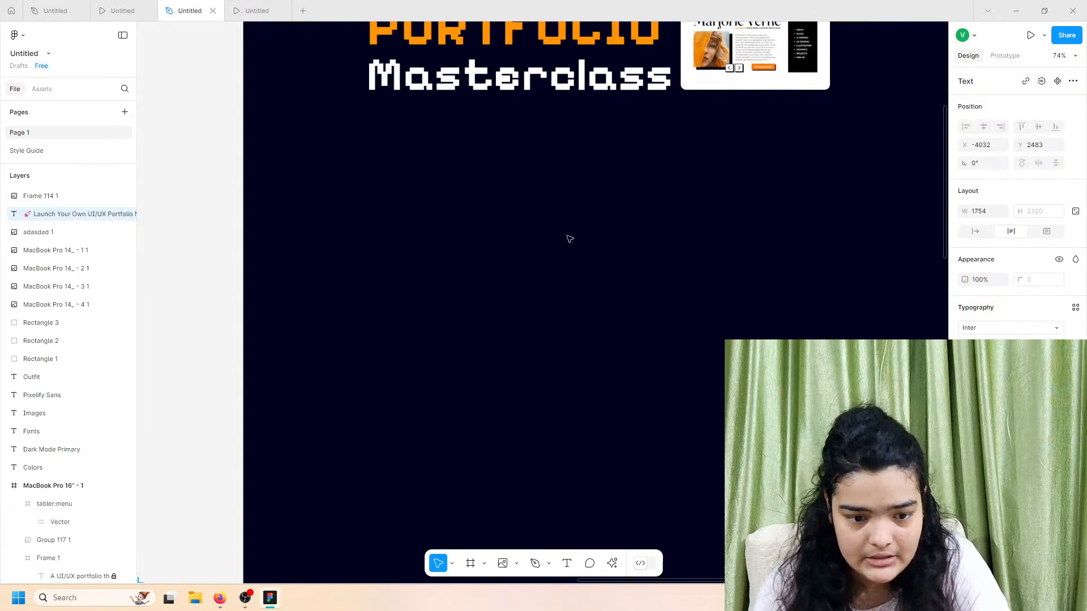
pyautogui.scroll(-7, 570, 238)
pyautogui.scroll(-1, 310, 400)
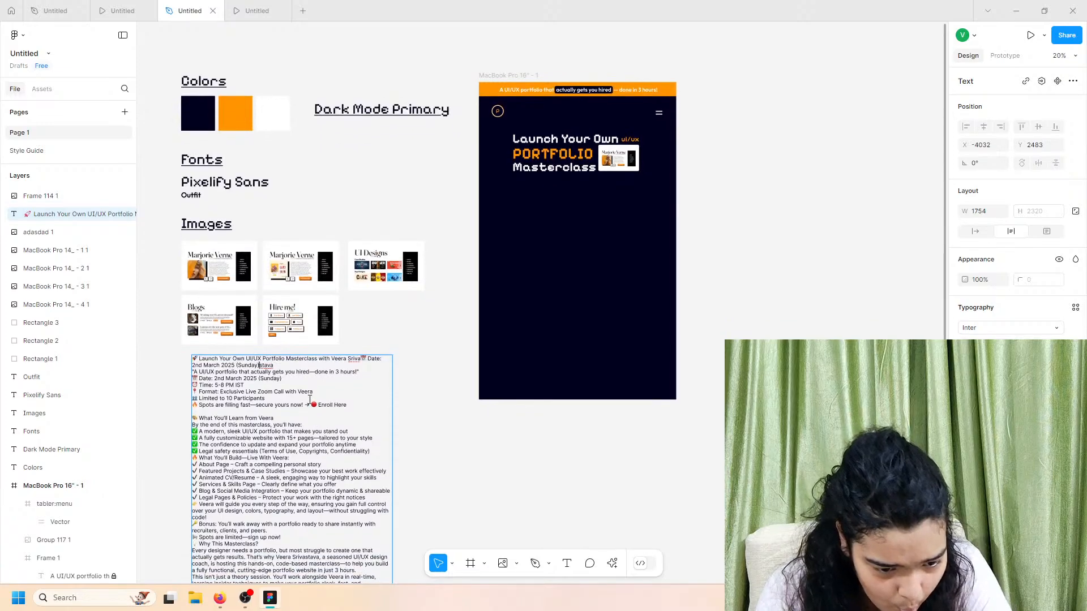
pyautogui.hotkey('ctrl', 'z')
pyautogui.hotkey('ctrl', 'z')
pyautogui.hotkey('ctrl', 'c')
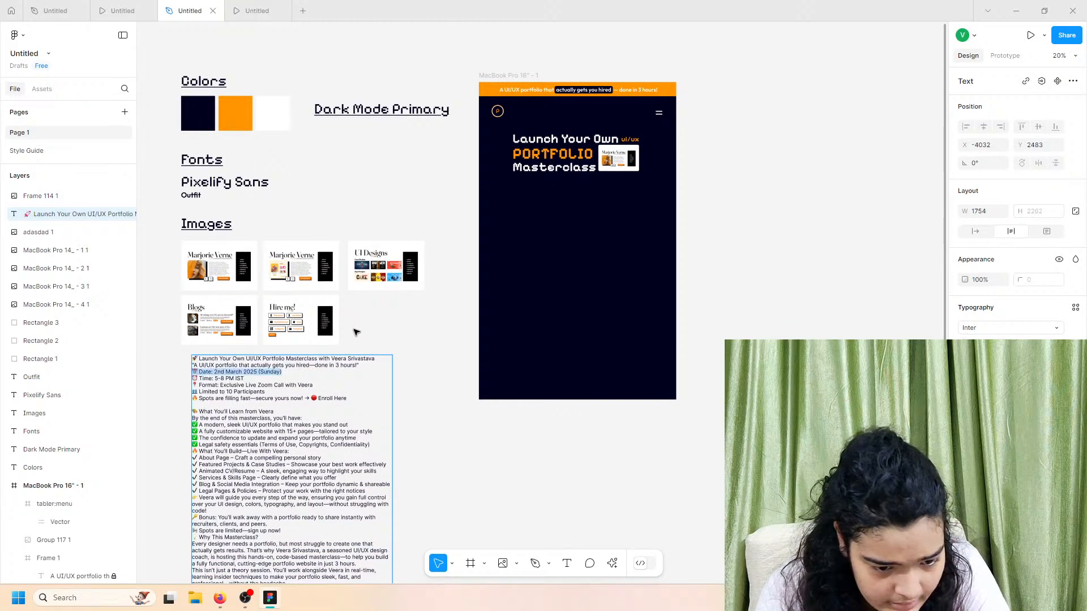
pyautogui.click(432, 246)
# Step: Paste the date line as its own auto-width text layer in the MacBook frame, set in Outfit
pyautogui.hotkey('ctrl', 'v')
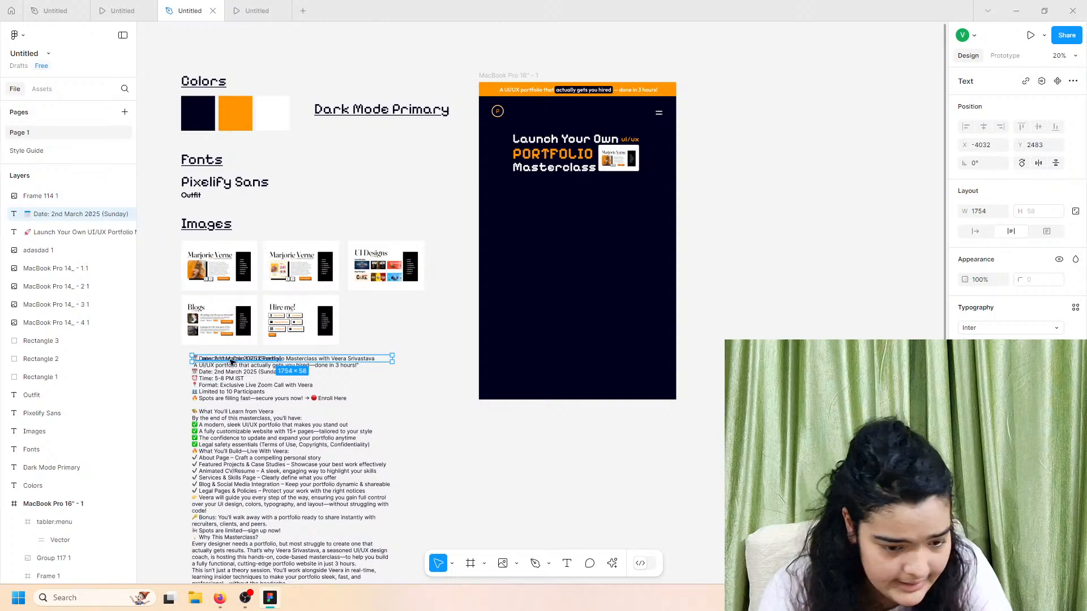
pyautogui.moveTo(231, 362); pyautogui.dragTo(528, 199)
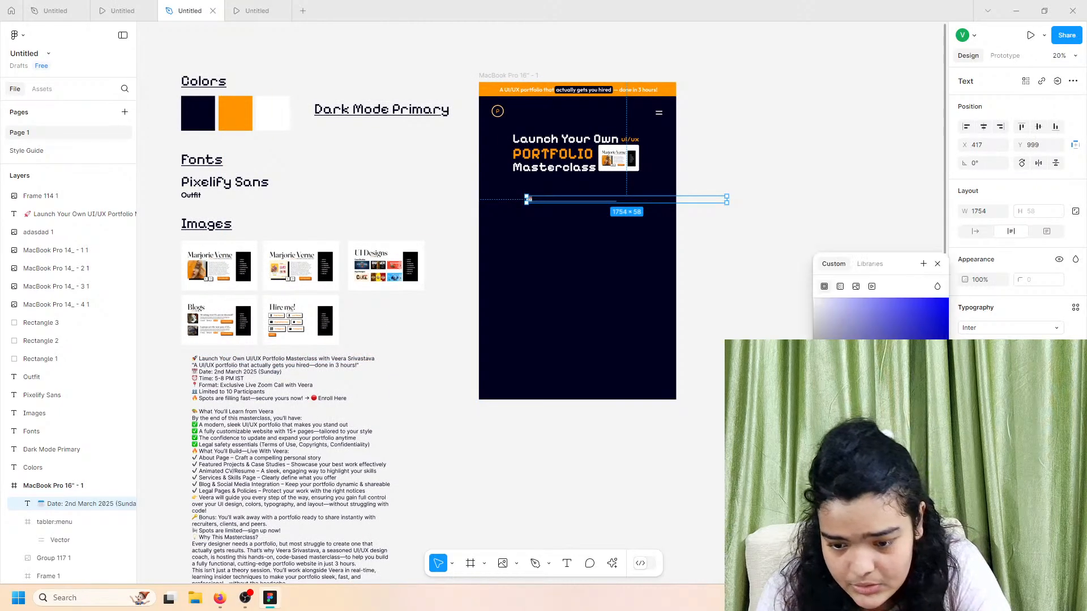
pyautogui.scroll(5, 528, 199)
pyautogui.click(1000, 329)
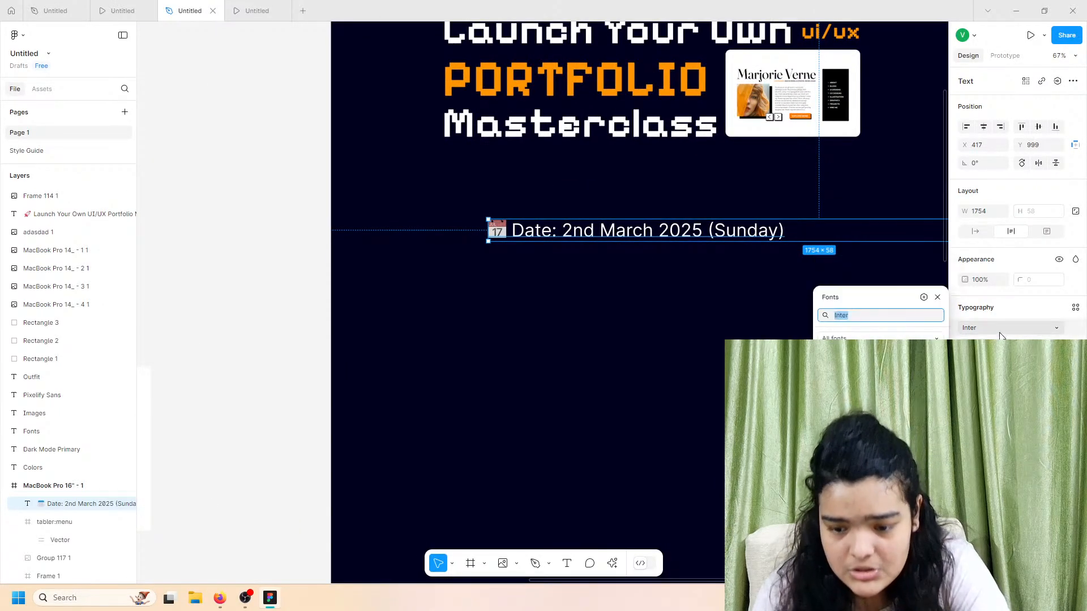
pyautogui.write('out')
pyautogui.press('Return')
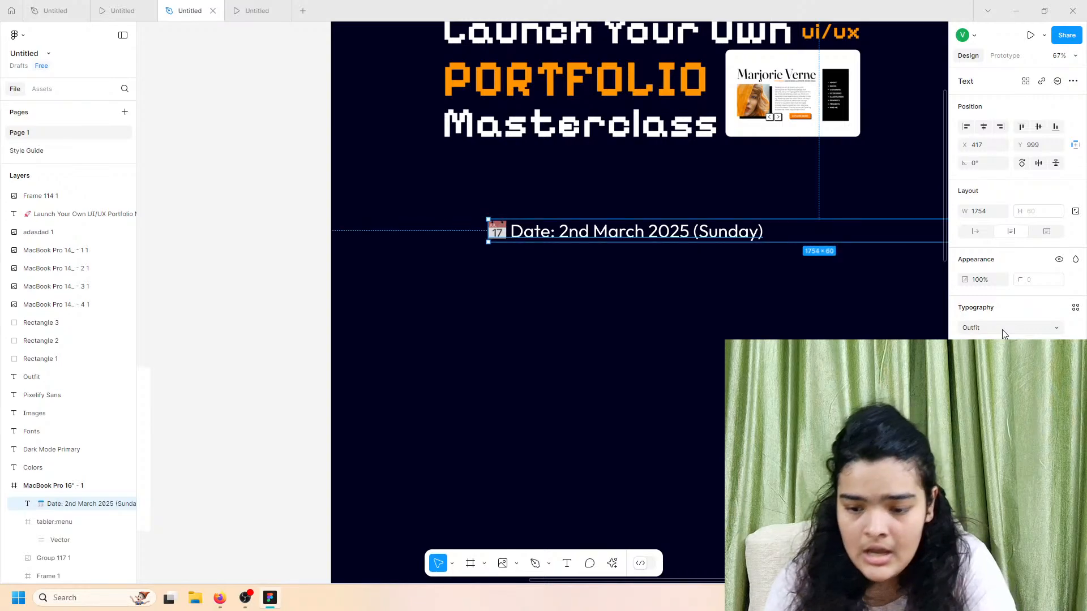
pyautogui.click(975, 231)
pyautogui.click(1000, 348)
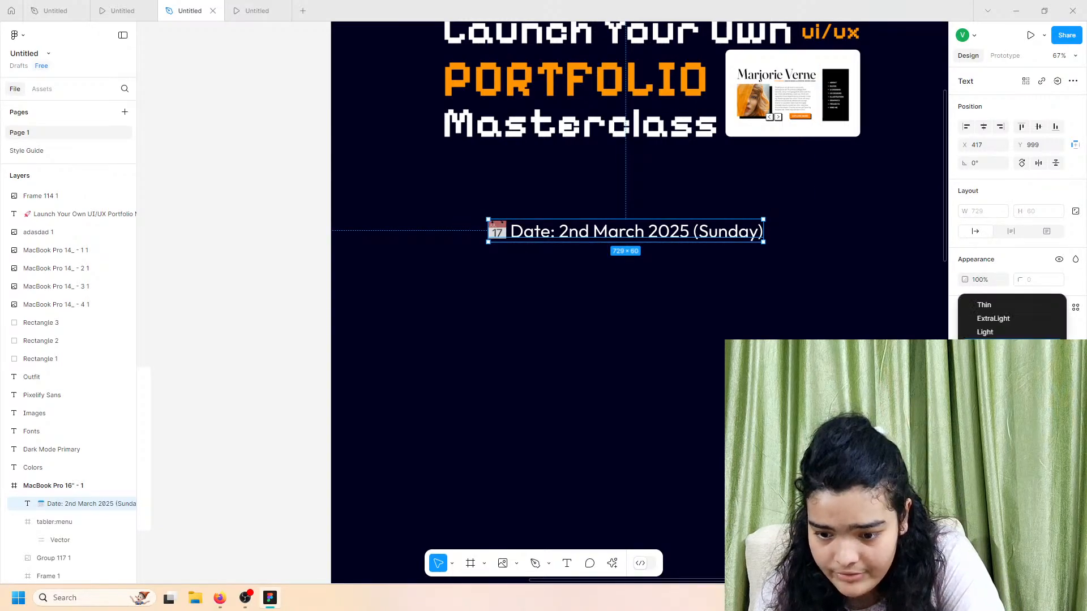
pyautogui.click(988, 360)
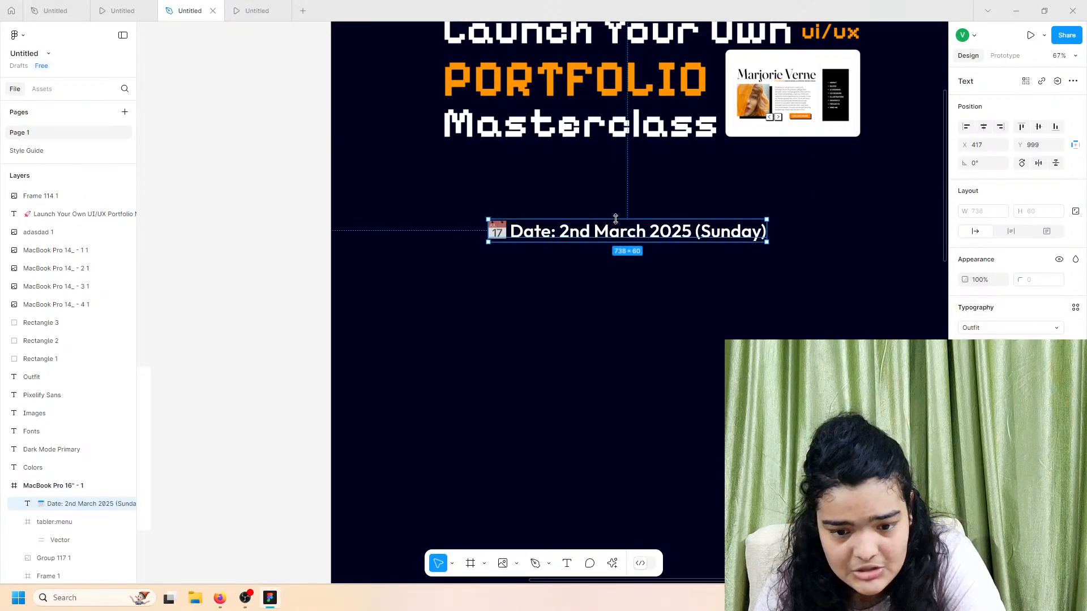
pyautogui.moveTo(634, 234); pyautogui.dragTo(622, 226)
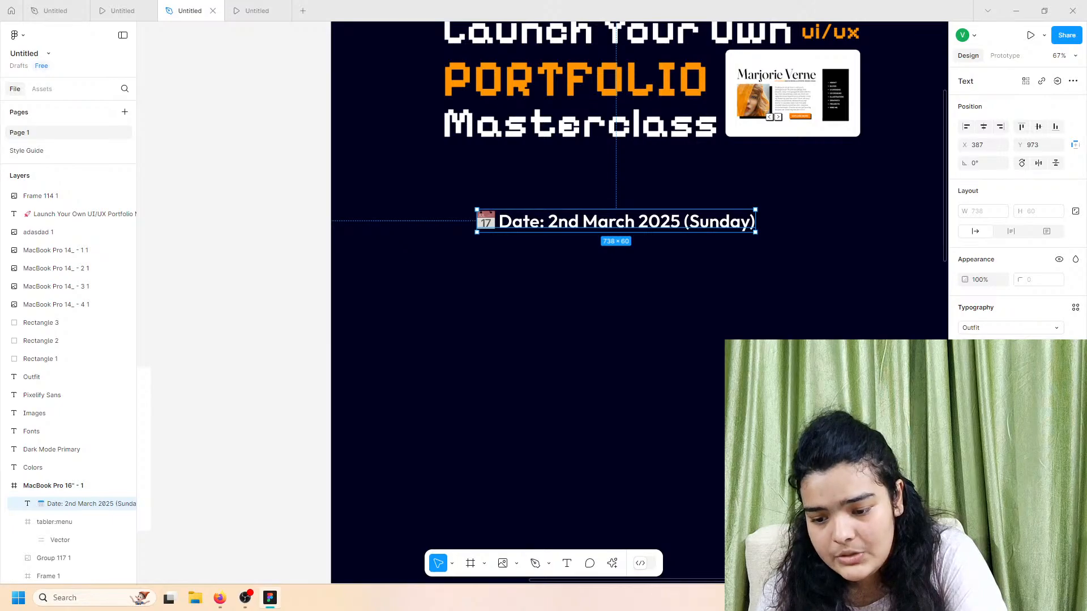
# Step: Set the date text to size 32, place it under the heading, and bring it to front
pyautogui.click(1056, 347)
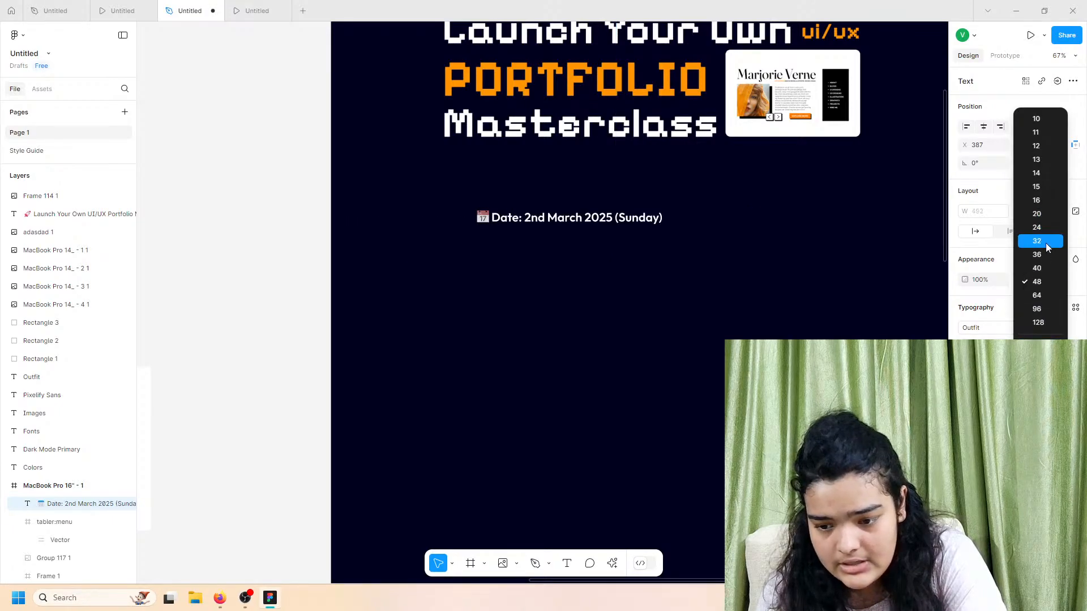
pyautogui.click(1045, 236)
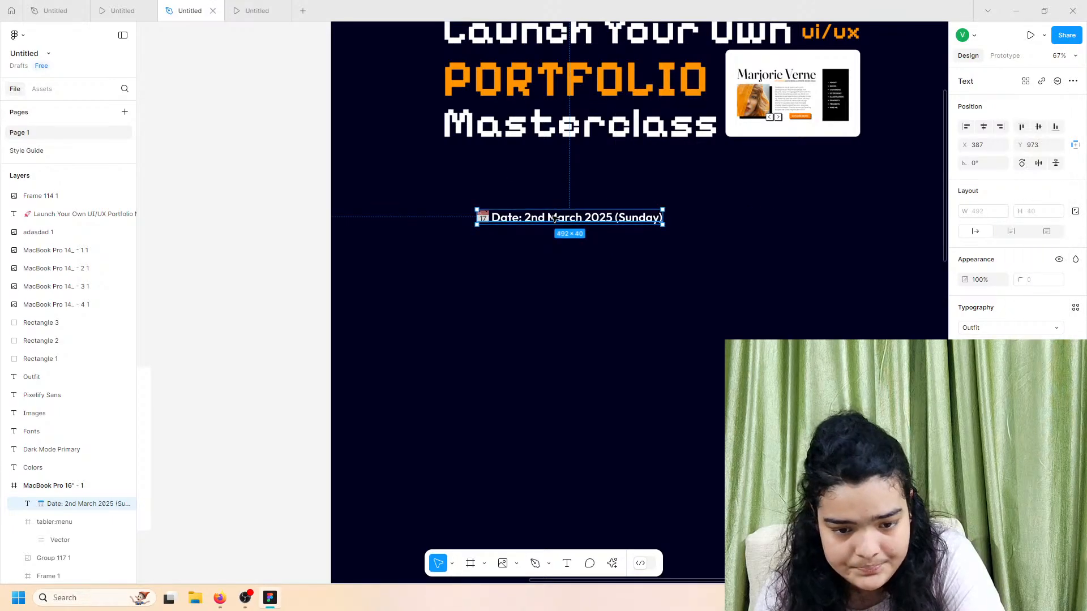
pyautogui.moveTo(554, 218); pyautogui.dragTo(491, 169)
pyautogui.rightClick(522, 166)
pyautogui.click(545, 279)
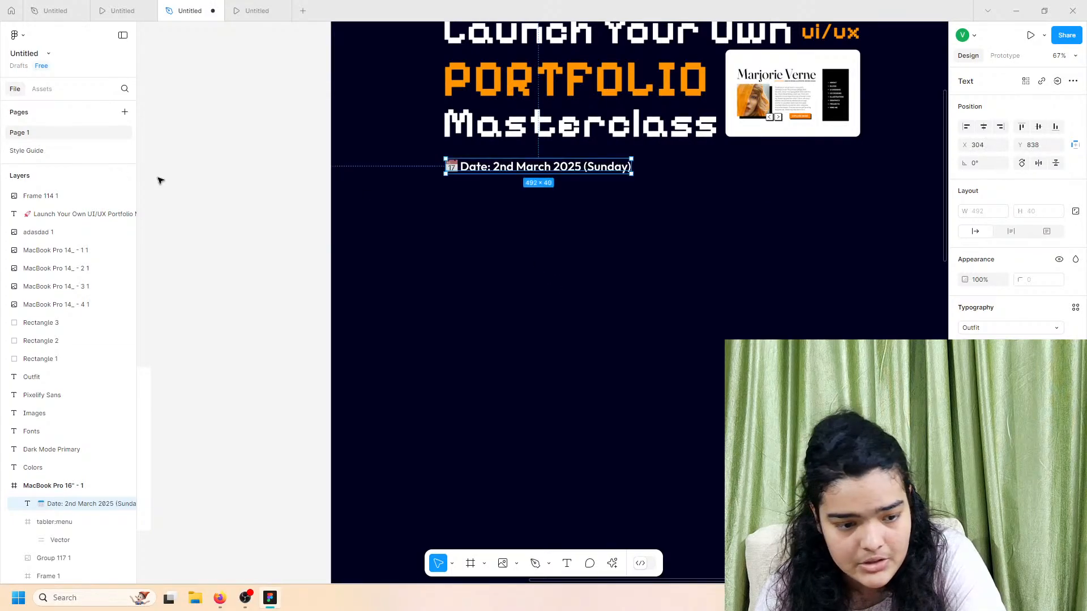
# Step: Move Frame 114 1 inside the MacBook frame and align the date under Masterclass
pyautogui.click(53, 197)
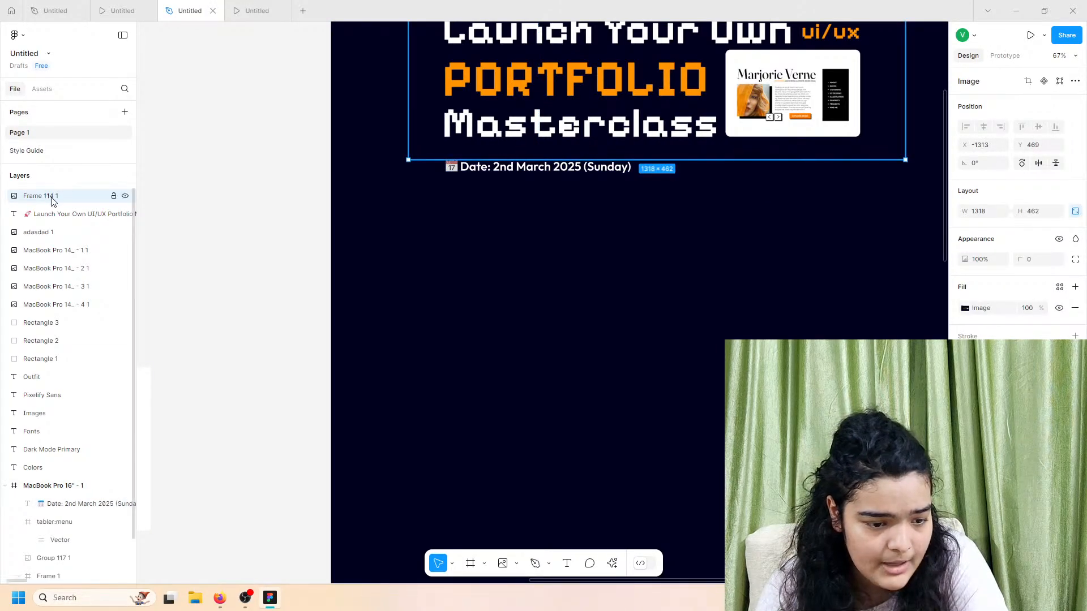
pyautogui.moveTo(52, 201); pyautogui.dragTo(34, 513)
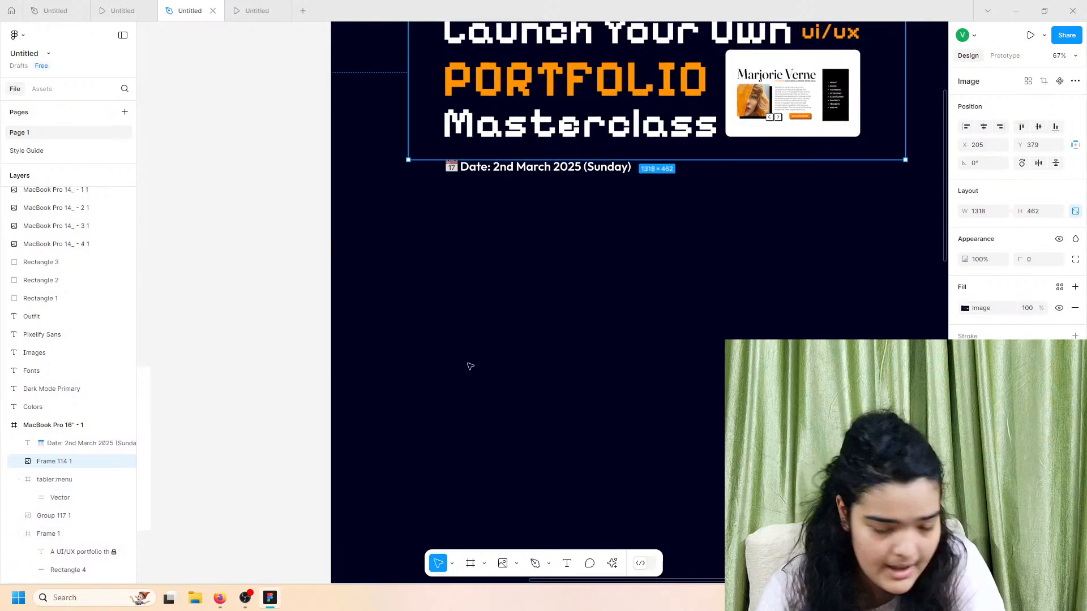
pyautogui.click(509, 167)
pyautogui.moveTo(465, 165); pyautogui.dragTo(463, 159)
# Step: Select the reference event details block and view the landing page prototype preview
pyautogui.scroll(3, 471, 236)
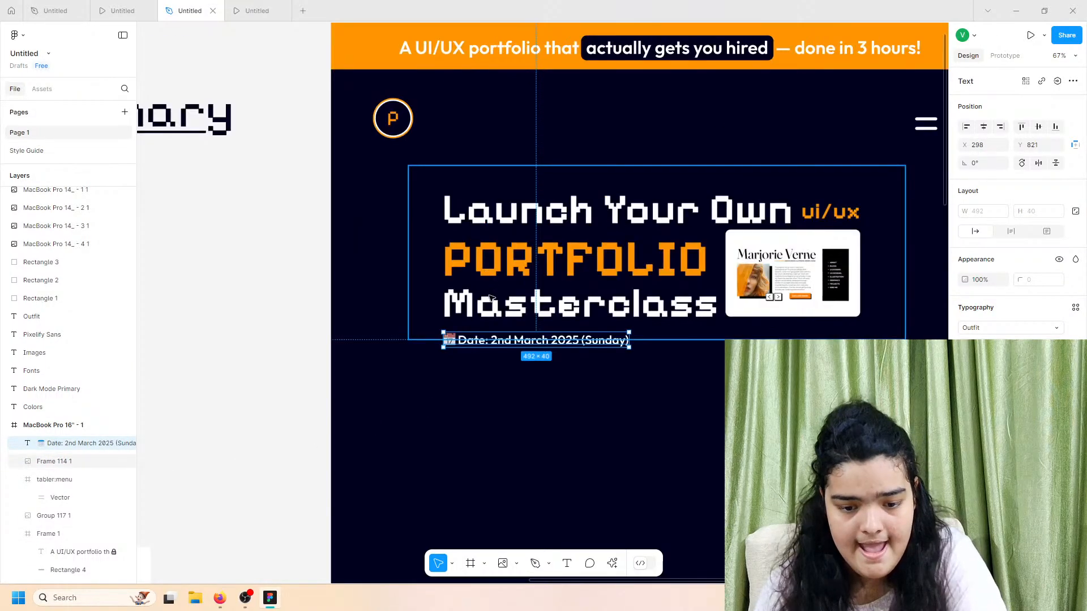
pyautogui.scroll(-3, 493, 308)
pyautogui.scroll(-5, 492, 308)
pyautogui.hscroll(-5, 467, 308)
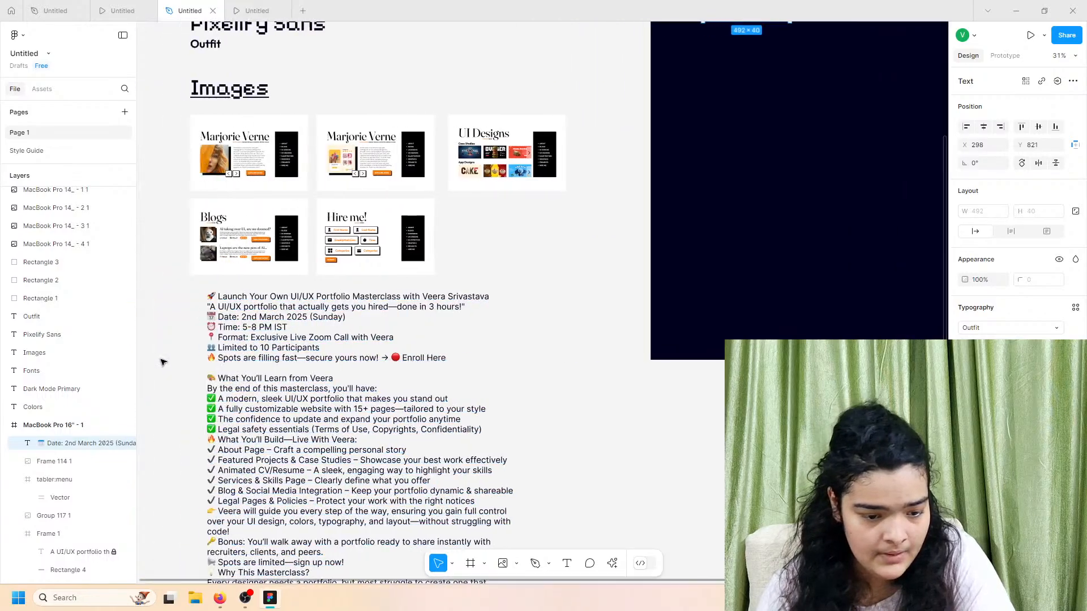
pyautogui.click(310, 379)
pyautogui.click(154, 6)
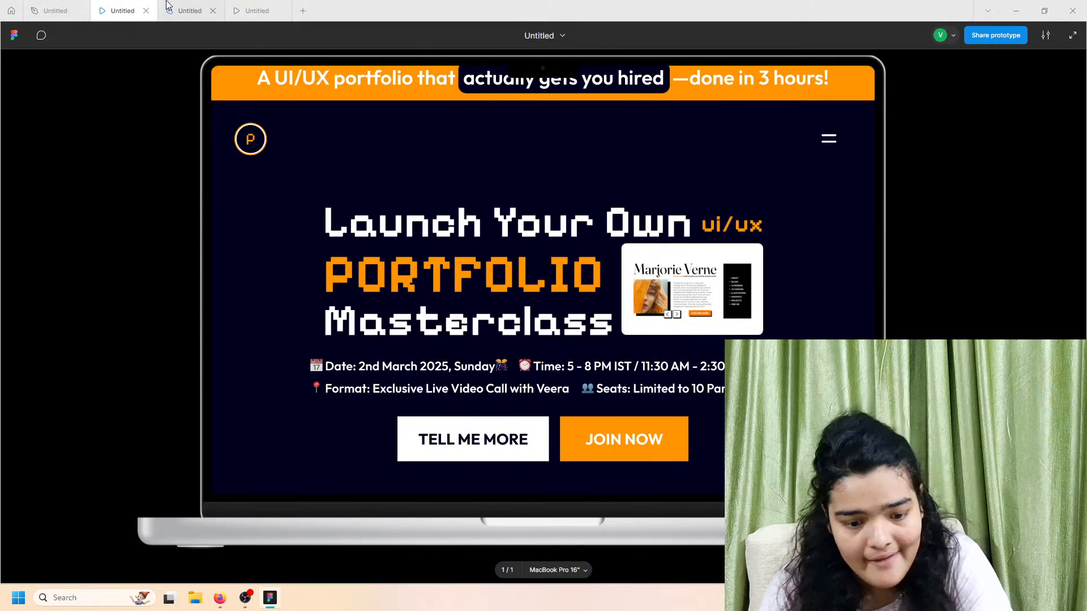
# Step: Paste the Time line from the event details text as a separate text layer near the frame
pyautogui.click(187, 11)
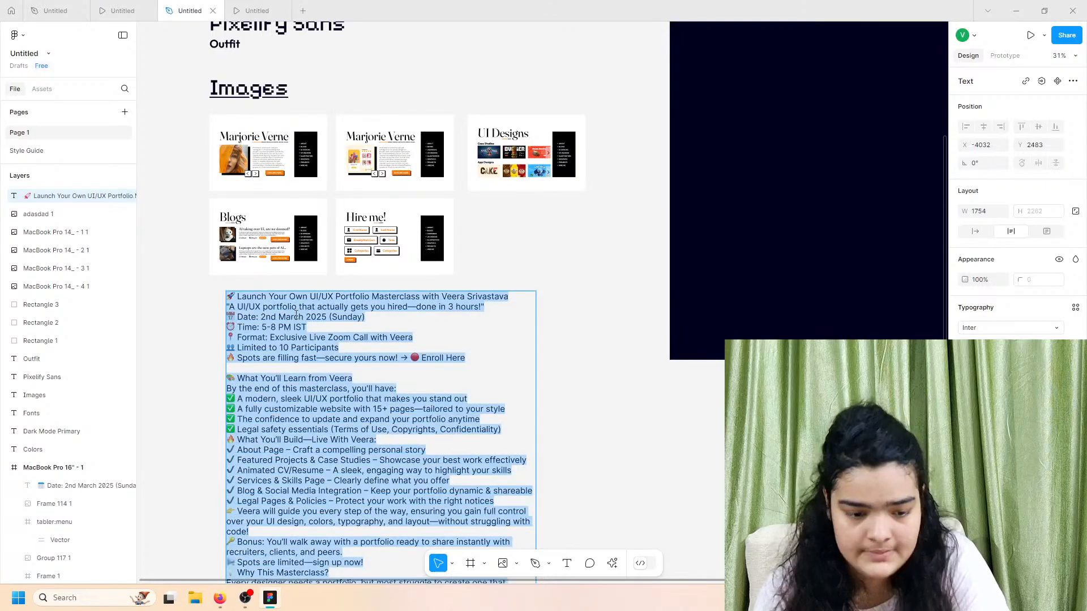
pyautogui.doubleClick(277, 338)
pyautogui.tripleClick(225, 330)
pyautogui.hotkey('ctrl', 'c')
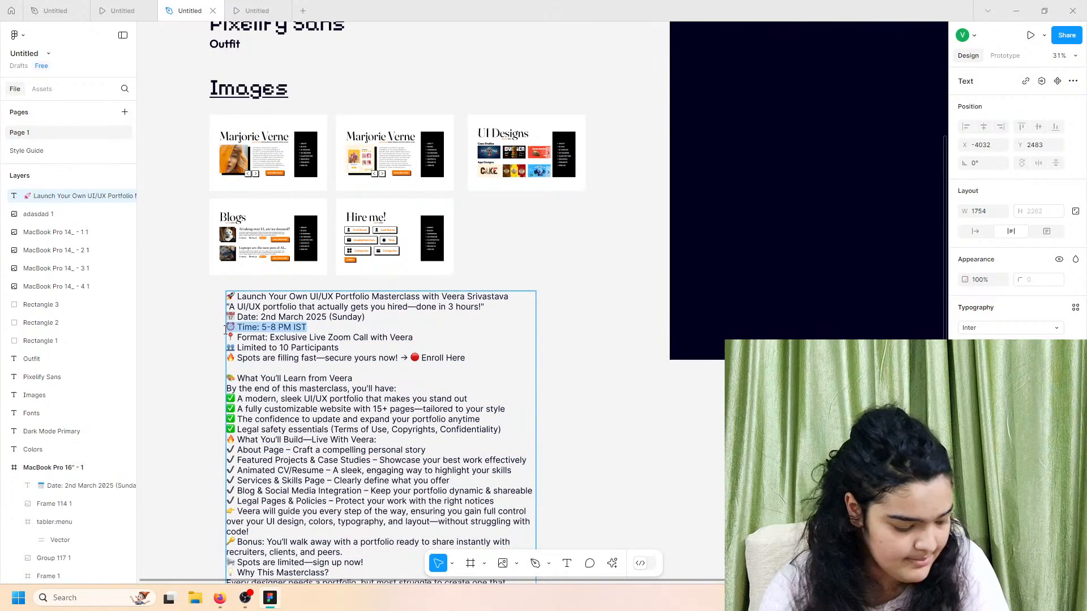
pyautogui.click(614, 328)
pyautogui.scroll(4, 621, 325)
pyautogui.hscroll(5, 621, 325)
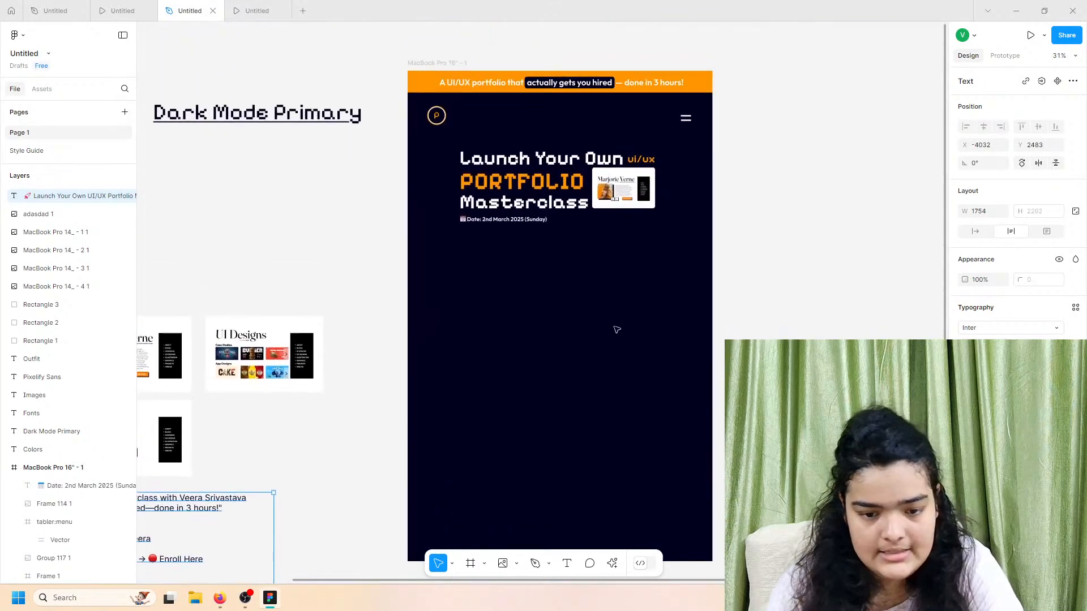
pyautogui.hotkey('ctrl', 'v')
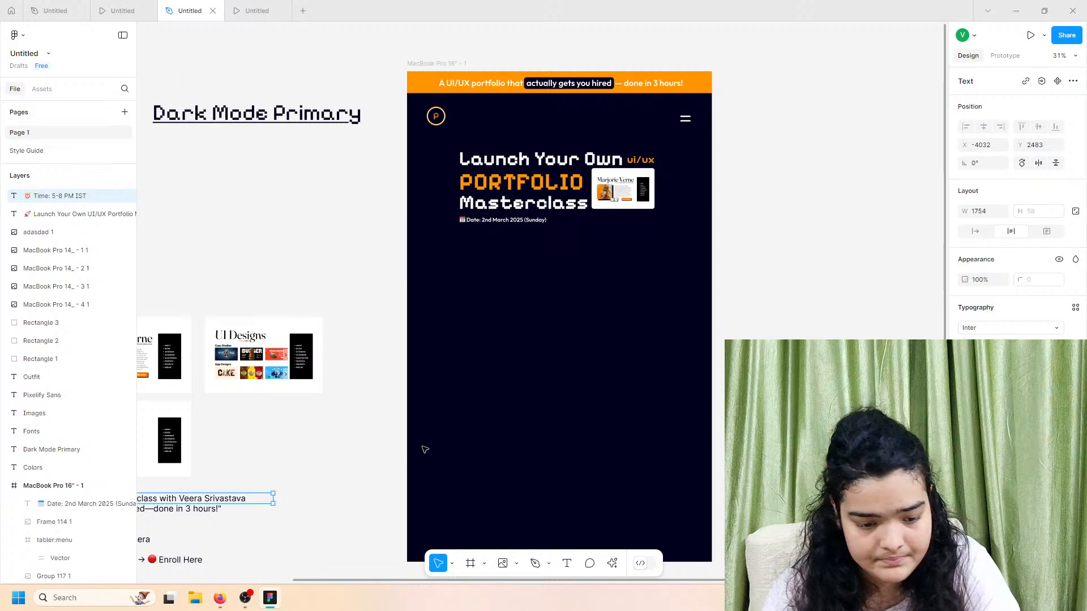
pyautogui.hscroll(-3, 425, 450)
pyautogui.moveTo(207, 500); pyautogui.dragTo(456, 244)
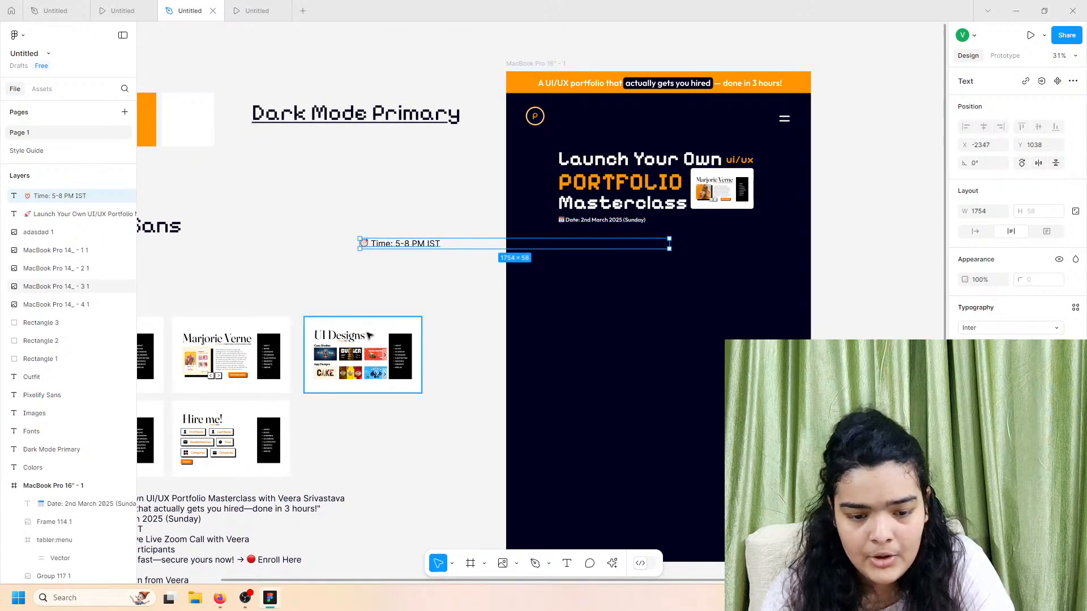
pyautogui.scroll(-3, 369, 336)
pyautogui.hscroll(-5, 369, 335)
# Step: Copy the Format line into its own text layer and place it below the Time text
pyautogui.click(408, 396)
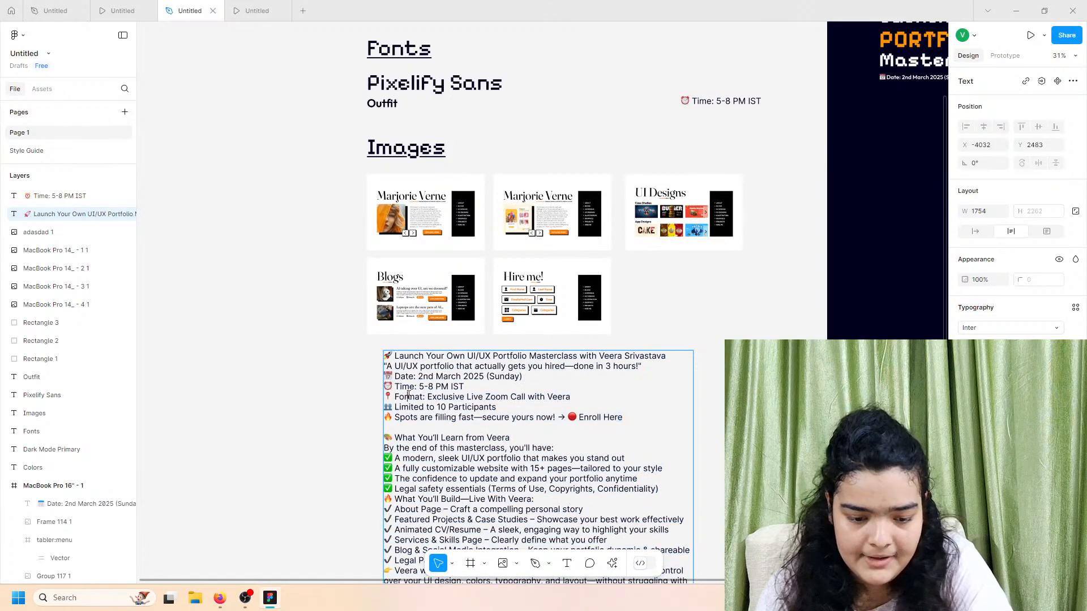
pyautogui.doubleClick(408, 395)
pyautogui.click(473, 398)
pyautogui.moveTo(573, 399); pyautogui.dragTo(387, 398)
pyautogui.hotkey('ctrl', 'c')
pyautogui.press('Escape')
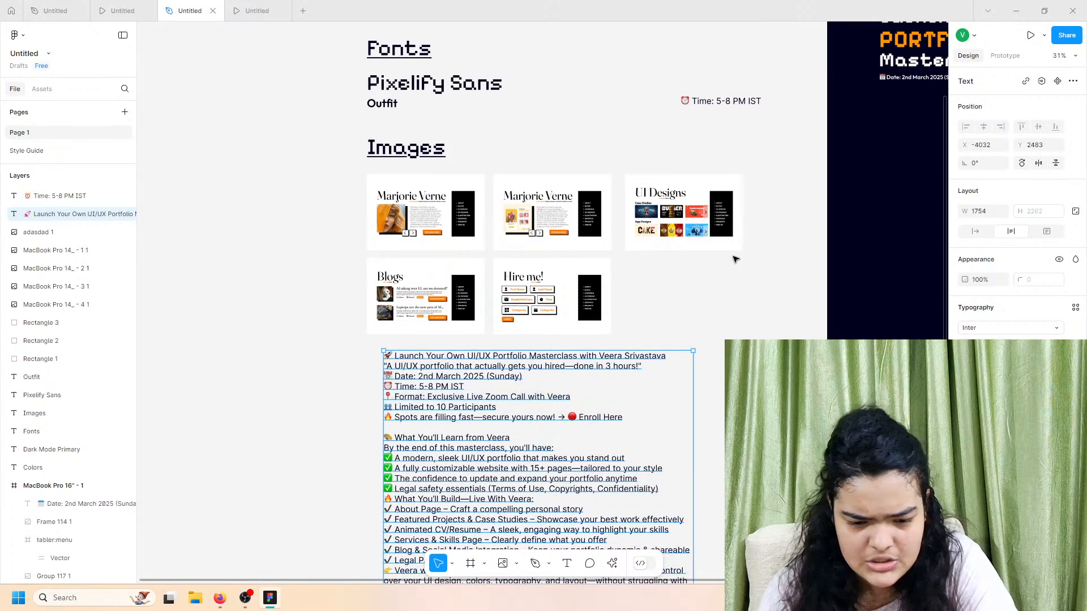
pyautogui.hotkey('ctrl', 'v')
pyautogui.moveTo(527, 361); pyautogui.dragTo(787, 123)
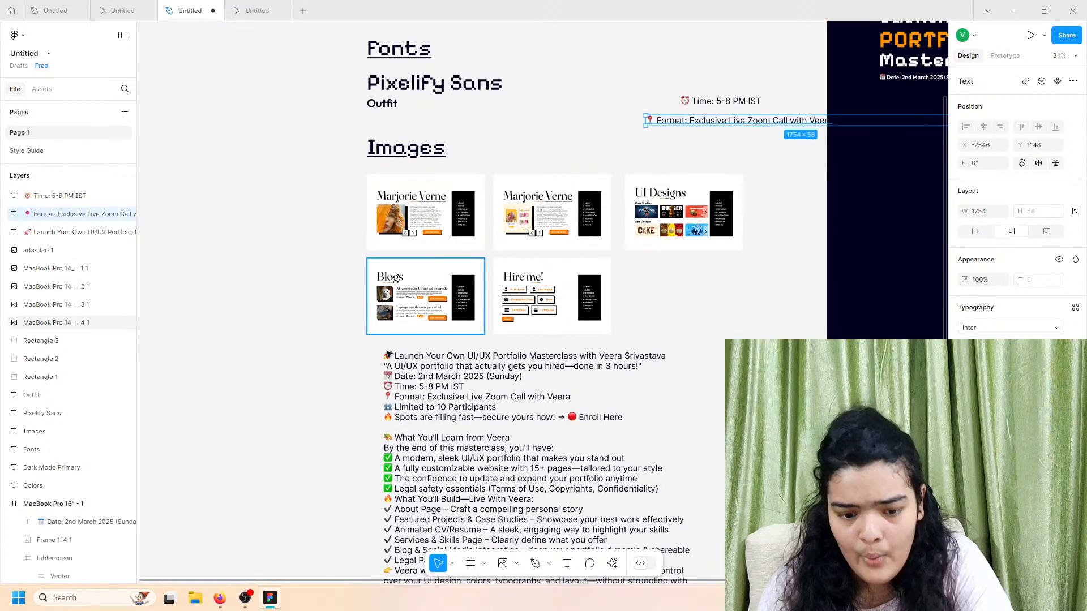
# Step: Paste the 'Limited to 10 Participants' line as its own layer below Time and Format
pyautogui.doubleClick(449, 390)
pyautogui.tripleClick(428, 407)
pyautogui.click(479, 407)
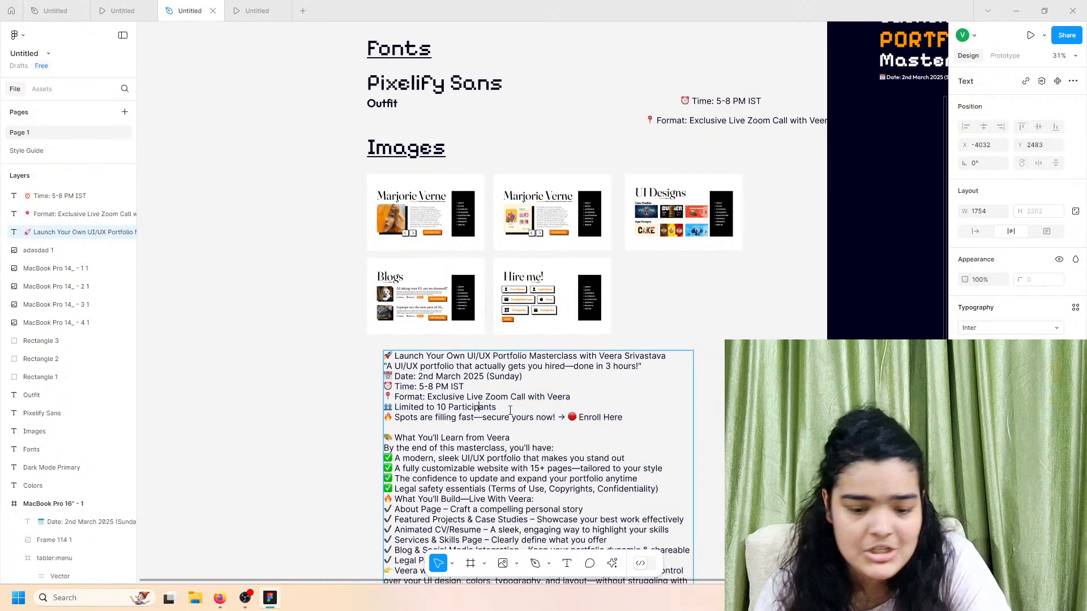
pyautogui.moveTo(498, 408); pyautogui.dragTo(319, 405)
pyautogui.hotkey('ctrl', 'x')
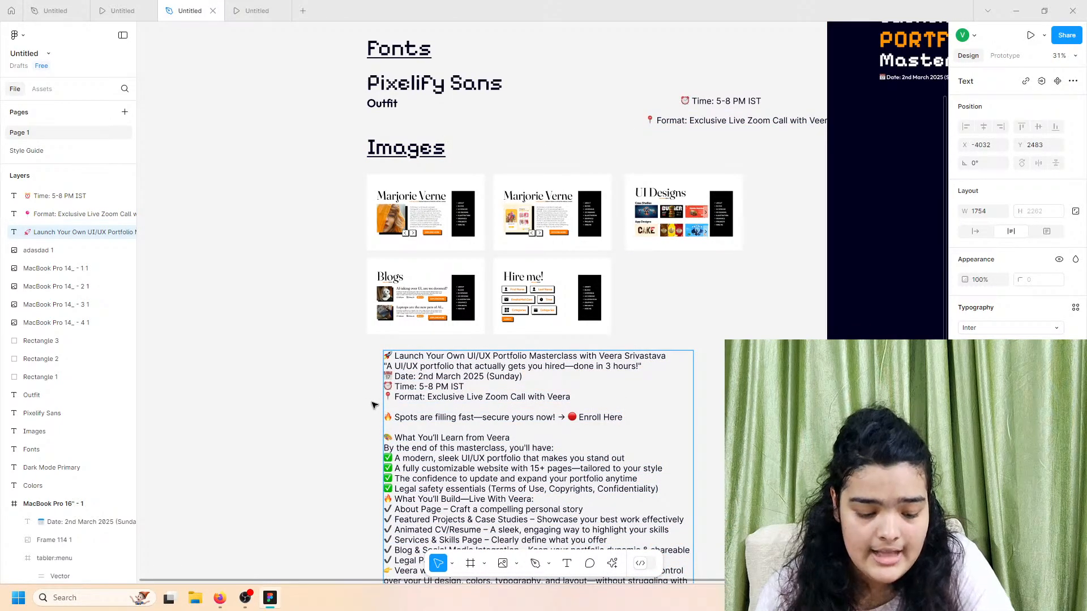
pyautogui.hotkey('ctrl', 'v')
pyautogui.press('Escape')
pyautogui.press('Escape')
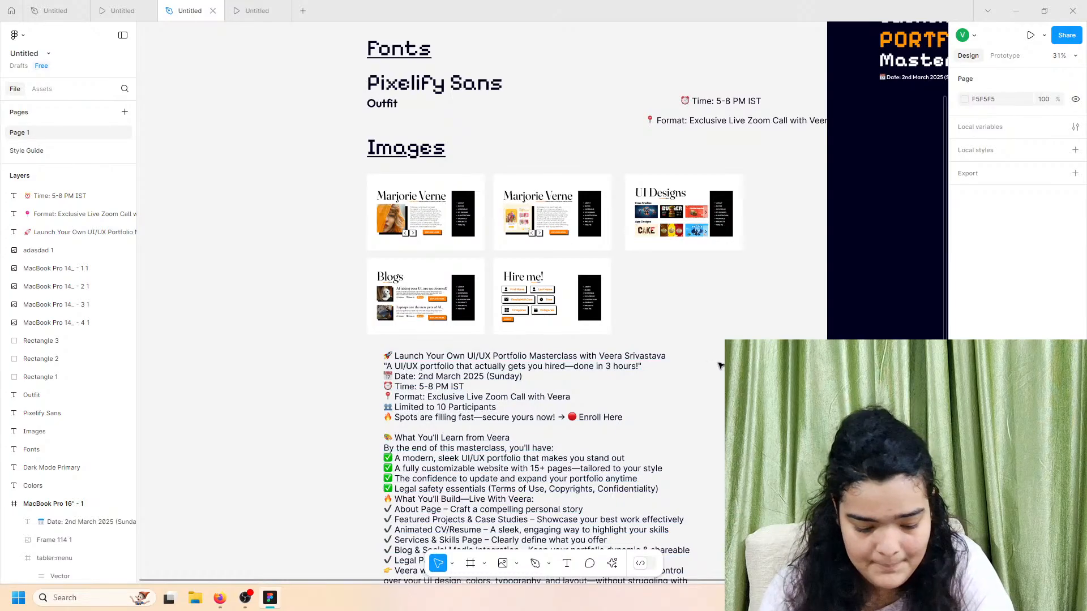
pyautogui.hotkey('ctrl', 'v')
pyautogui.moveTo(443, 357); pyautogui.dragTo(726, 141)
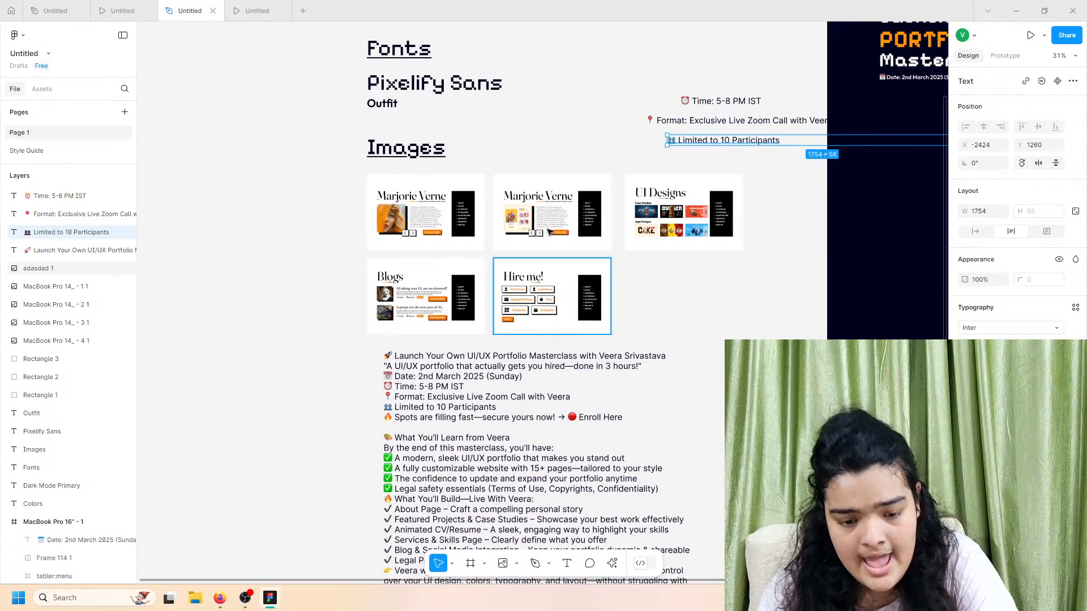
pyautogui.moveTo(814, 107); pyautogui.dragTo(596, 230)
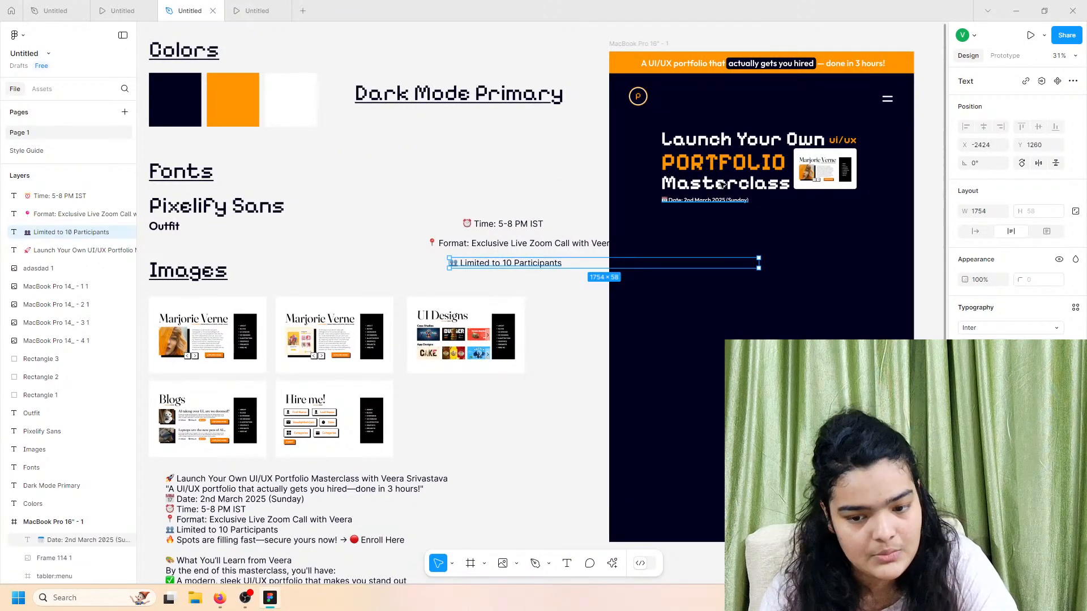
# Step: Duplicate the hero's date line and place the copy to its right
pyautogui.hscroll(3, 707, 190)
pyautogui.scroll(1, 707, 190)
pyautogui.scroll(3, 700, 199)
pyautogui.click(594, 246)
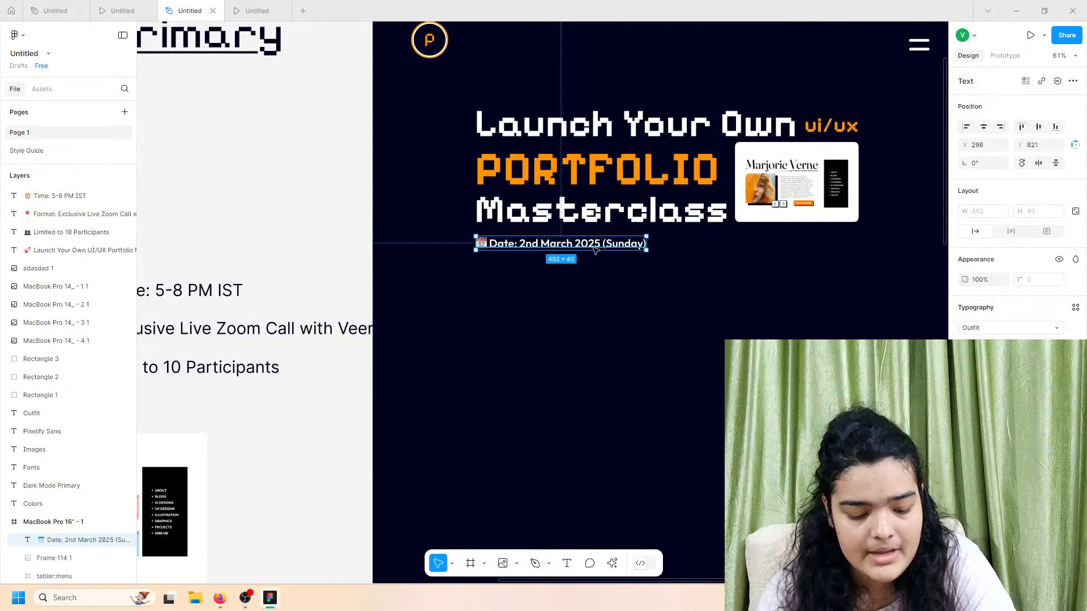
pyautogui.hotkey('ctrl', 'd')
pyautogui.moveTo(589, 248); pyautogui.dragTo(824, 249)
pyautogui.hscroll(-2, 515, 308)
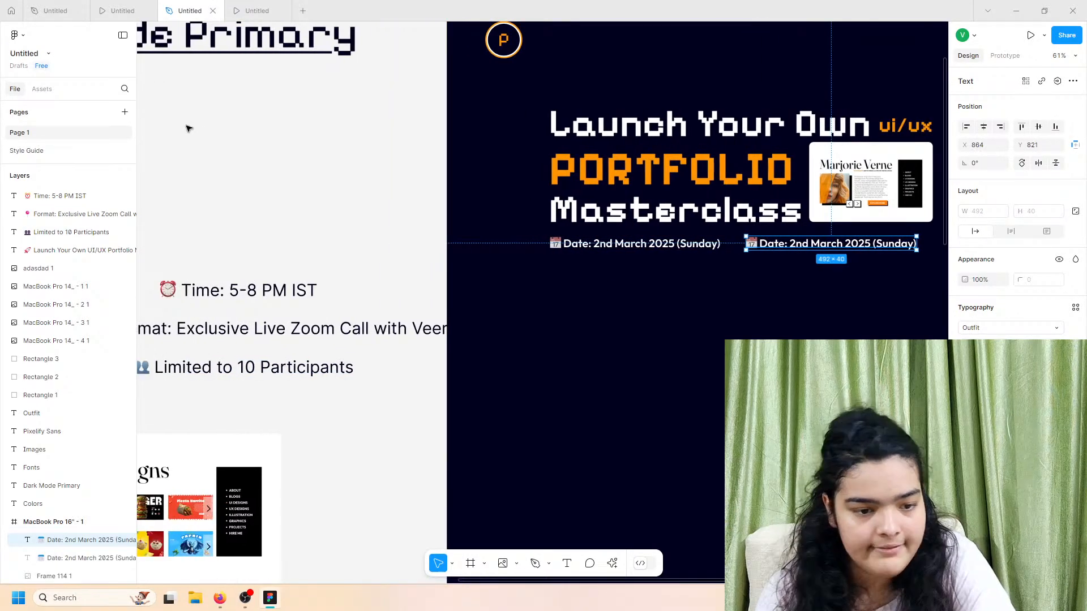
pyautogui.click(123, 7)
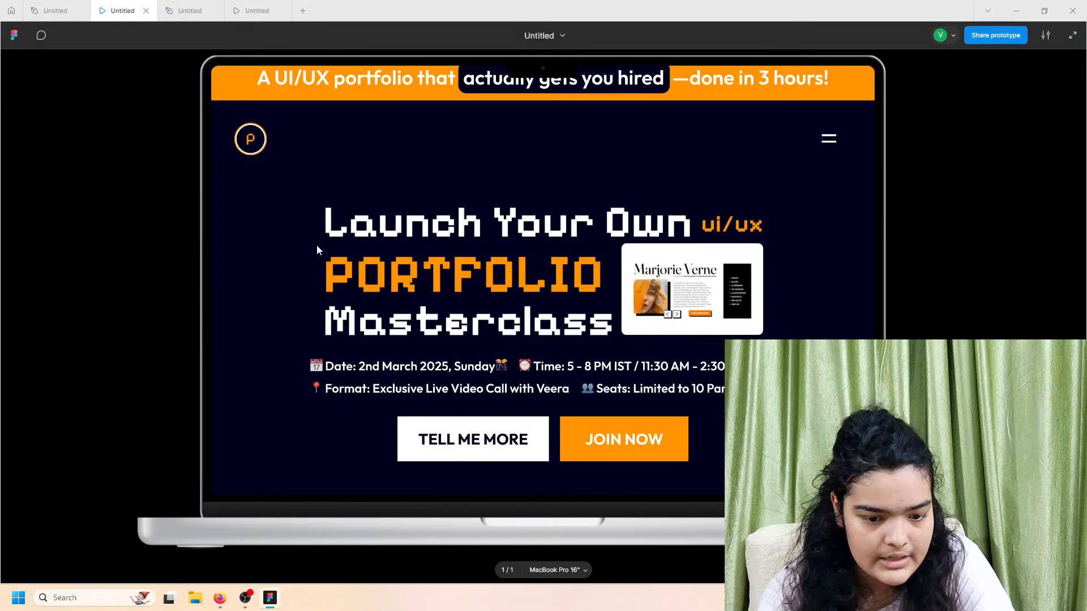
pyautogui.click(220, 8)
# Step: Change the first date line to 'Date: 2nd March 2025, Sunday' with a party emoji appended
pyautogui.doubleClick(682, 244)
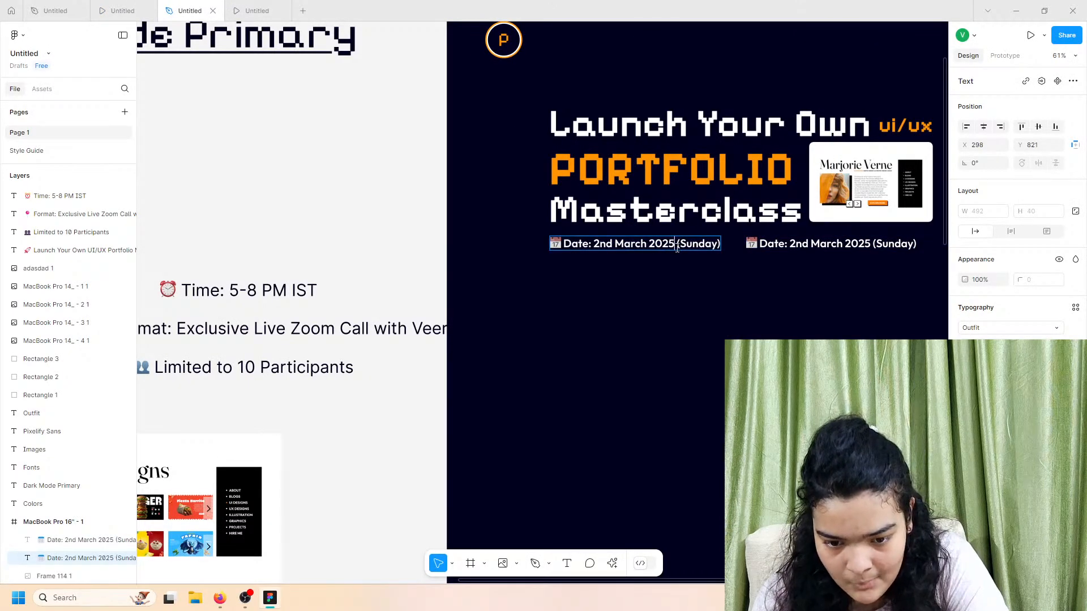
pyautogui.press('BackSpace')
pyautogui.press('BackSpace')
pyautogui.write(',')
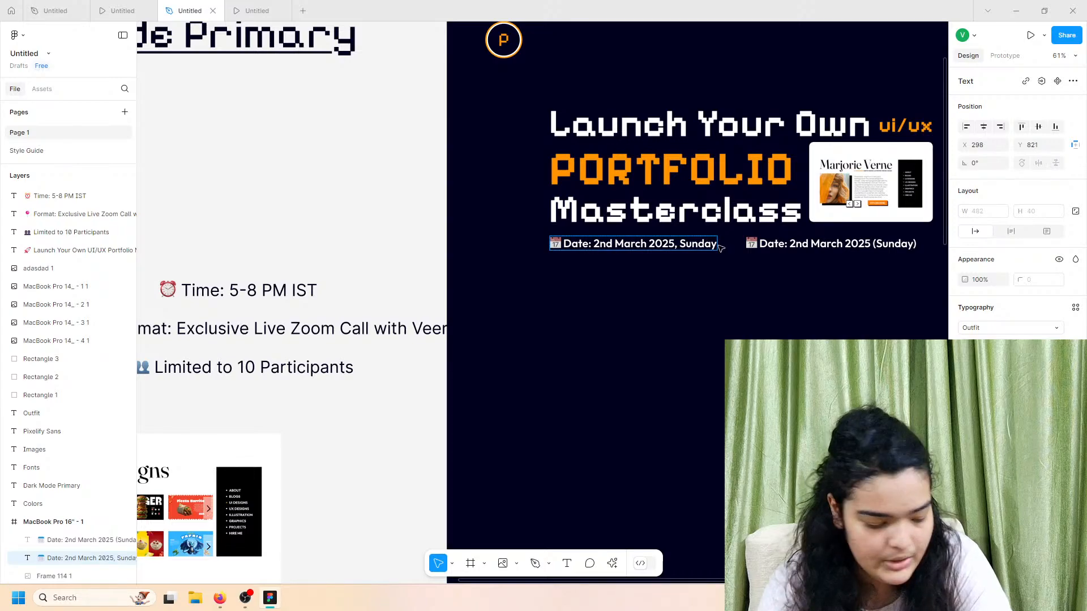
pyautogui.press('super+period')
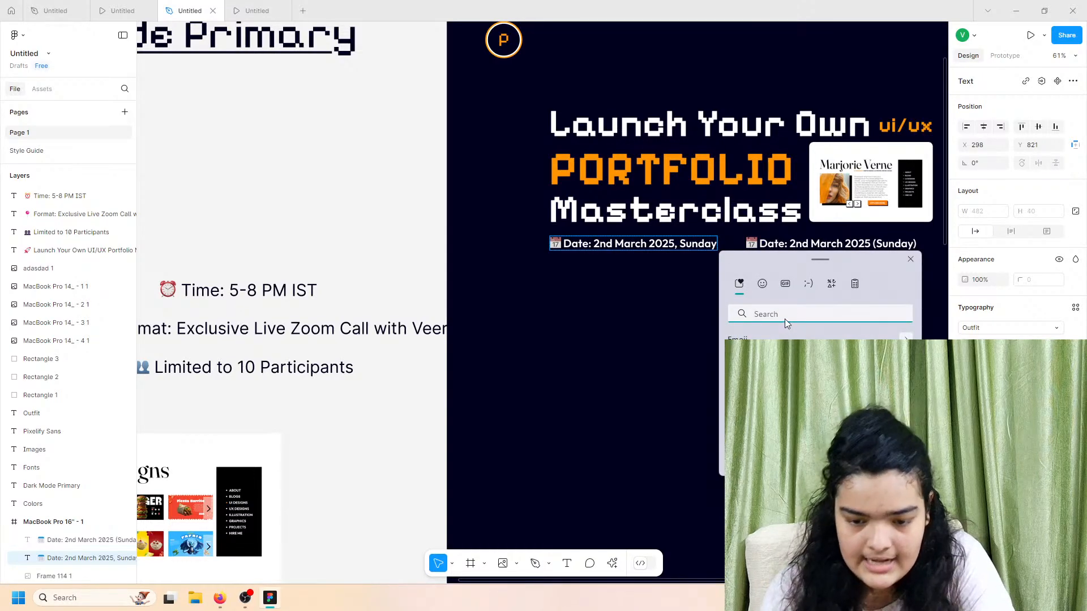
pyautogui.write('party')
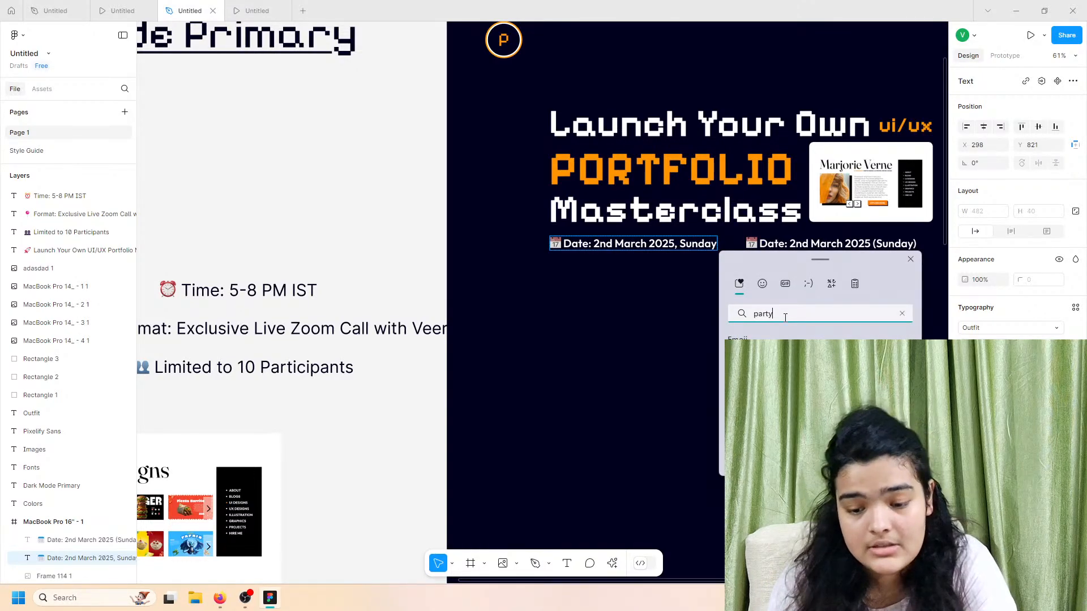
pyautogui.press('Return')
pyautogui.press('Escape')
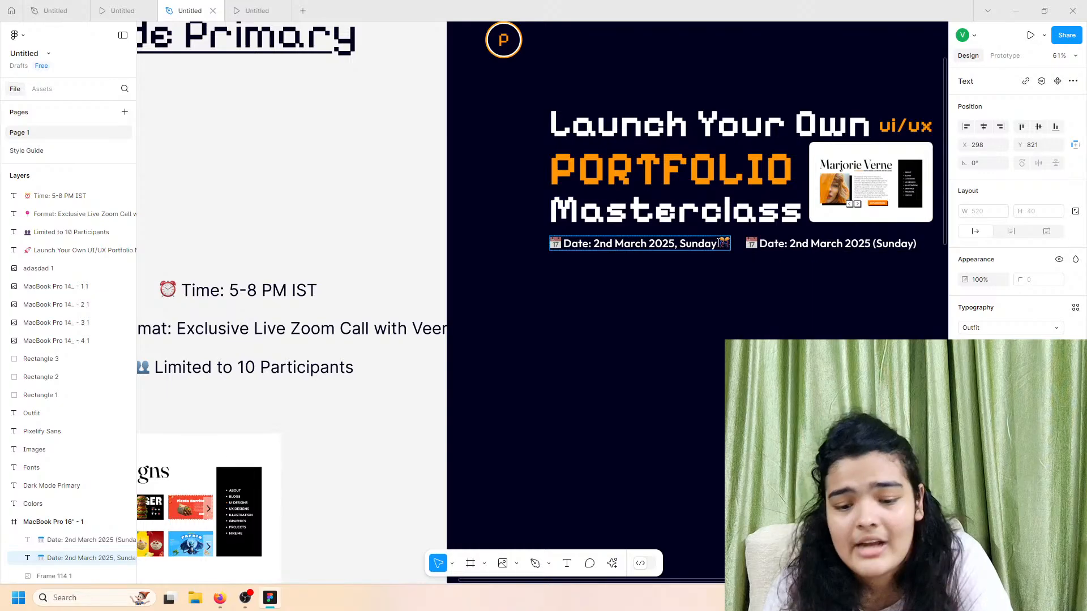
pyautogui.scroll(5, 716, 246)
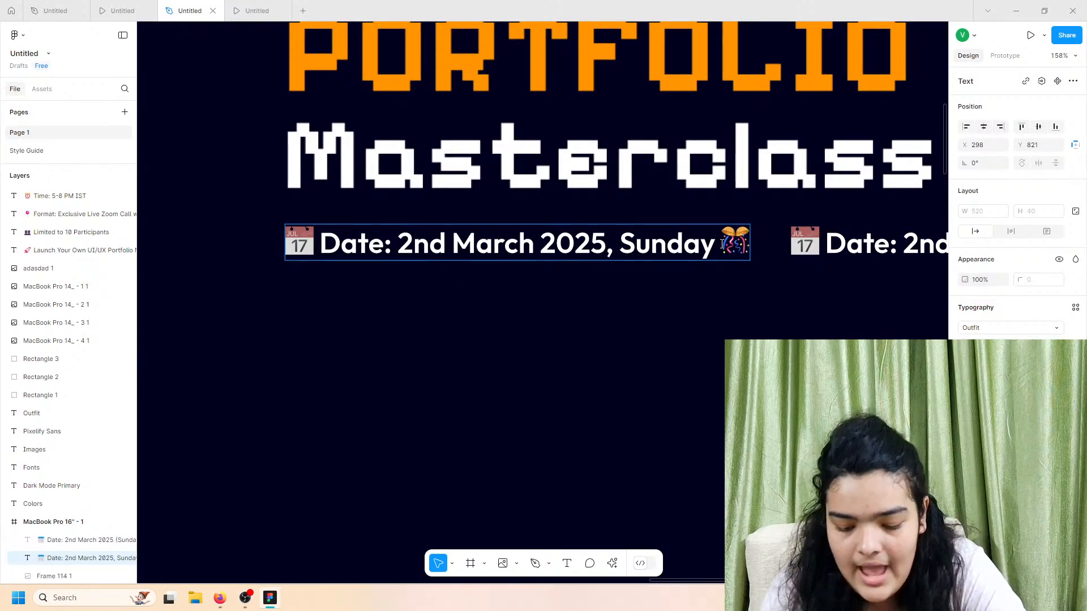
pyautogui.scroll(-10, 721, 244)
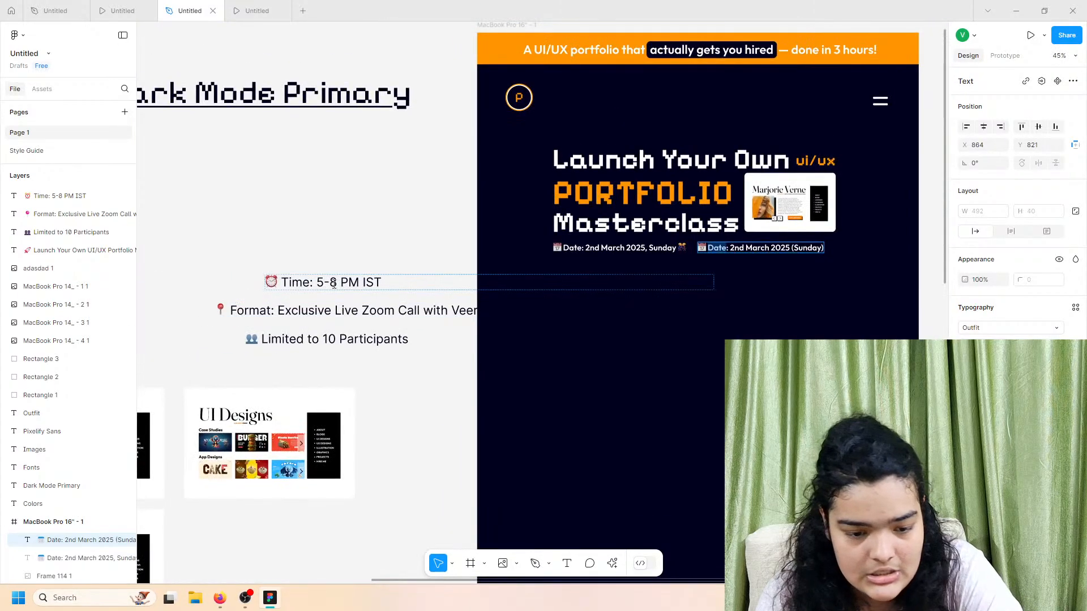
# Step: Replace the second hero date line with the 'Time: 5-8 PM IST' text
pyautogui.doubleClick(306, 282)
pyautogui.rightClick(307, 283)
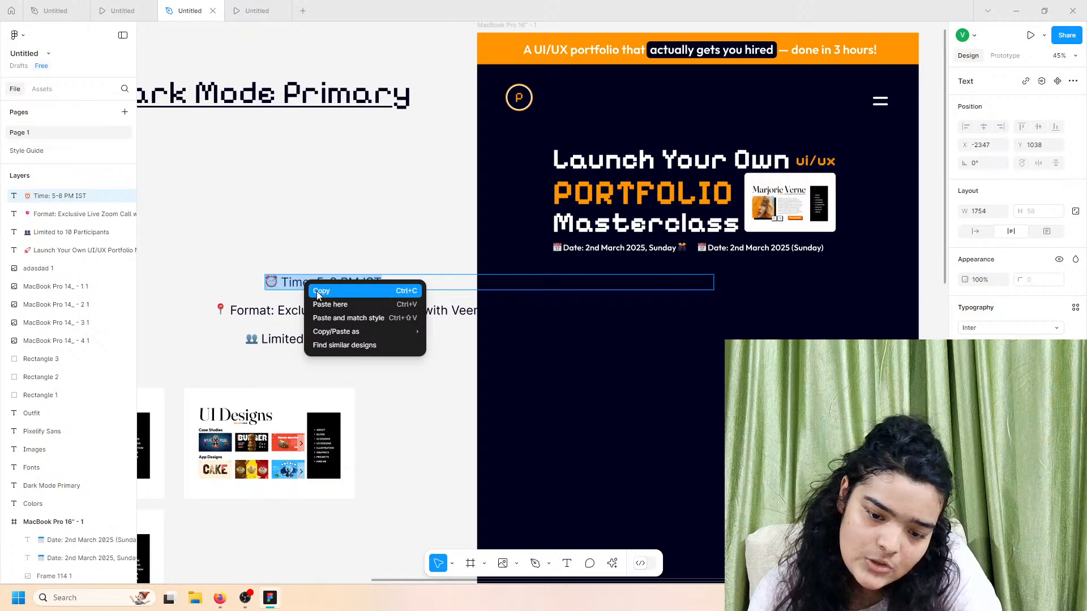
pyautogui.click(317, 291)
pyautogui.click(782, 254)
pyautogui.rightClick(782, 255)
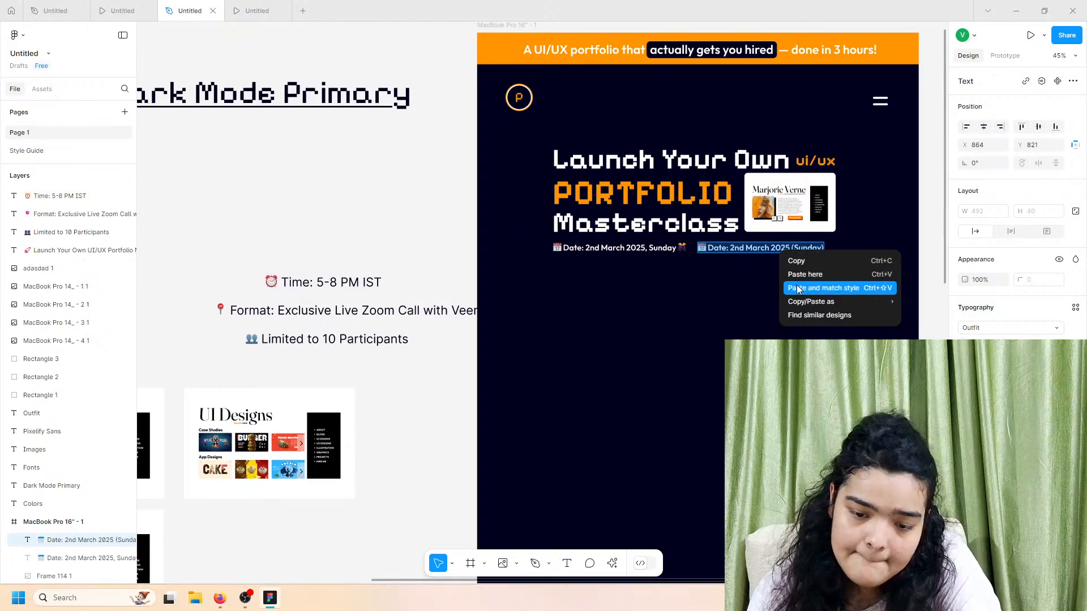
pyautogui.click(796, 286)
pyautogui.click(702, 248)
pyautogui.moveTo(712, 253); pyautogui.dragTo(719, 253)
# Step: Duplicate the date and time lines below and turn the date copy into the Format line
pyautogui.click(595, 248)
pyautogui.keyDown('shift'); pyautogui.click(721, 254); pyautogui.keyUp('shift')
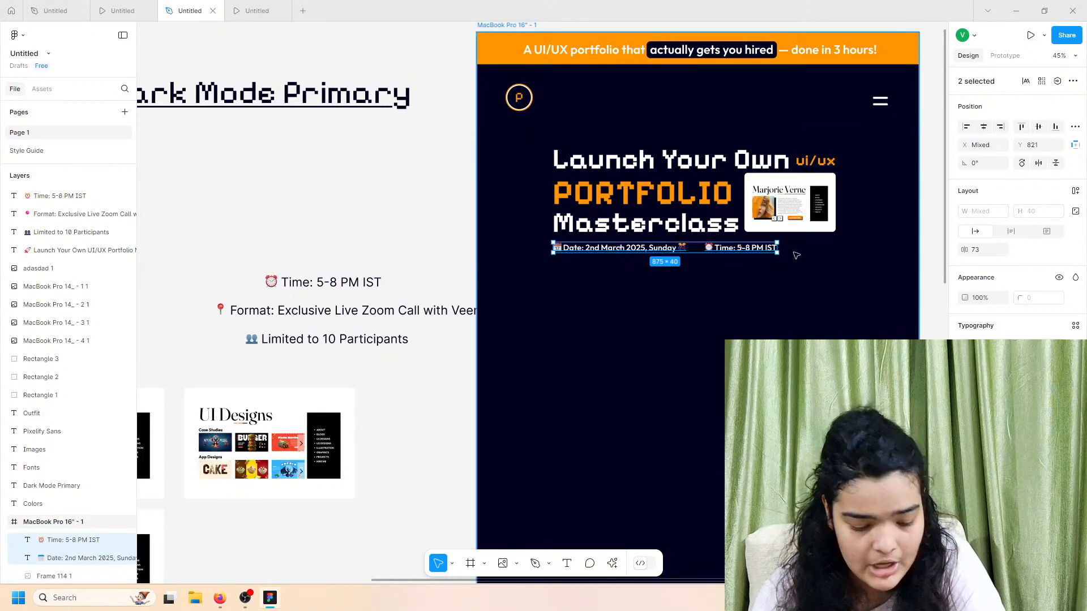
pyautogui.hotkey('ctrl', 'd')
pyautogui.moveTo(663, 252); pyautogui.dragTo(663, 269)
pyautogui.rightClick(306, 313)
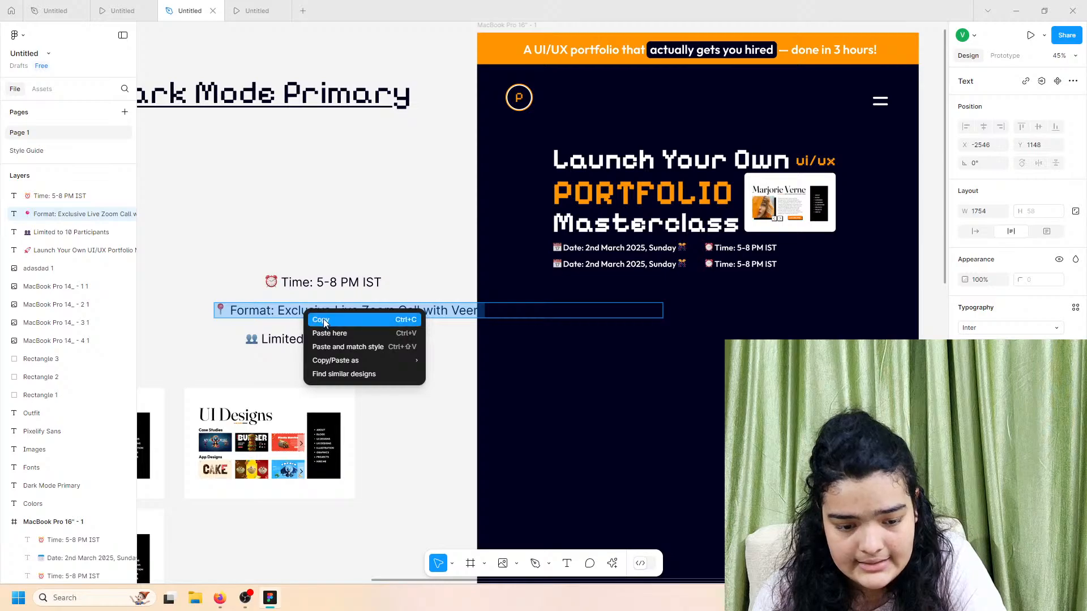
pyautogui.click(318, 320)
pyautogui.click(635, 267)
pyautogui.rightClick(635, 267)
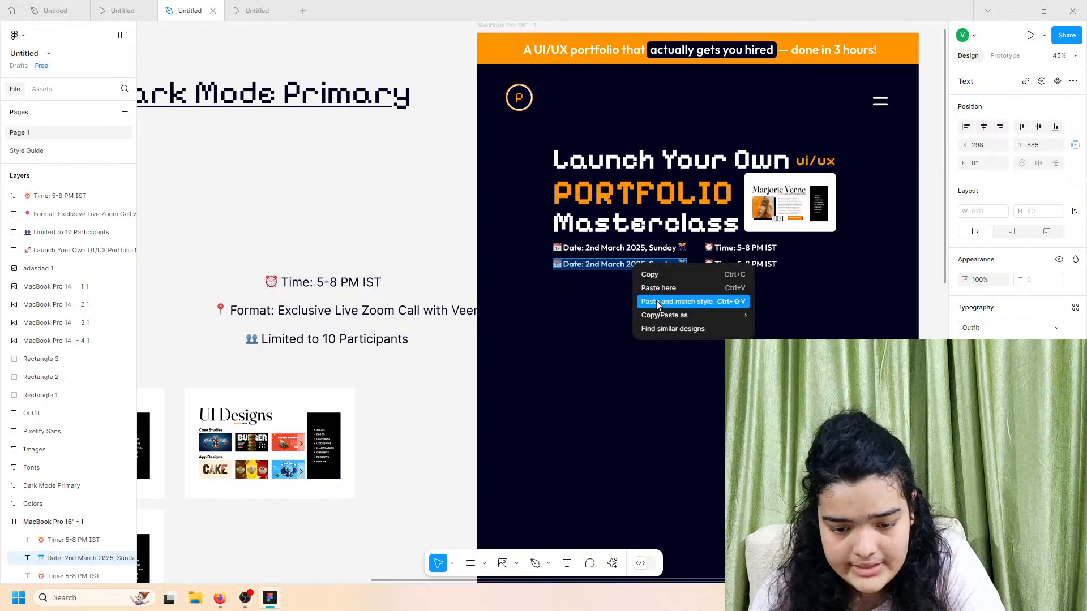
pyautogui.click(657, 298)
pyautogui.moveTo(708, 271); pyautogui.dragTo(673, 280)
# Step: Turn the Time copy into 'Limited to 10 Participants', matching the date line's style
pyautogui.click(735, 267)
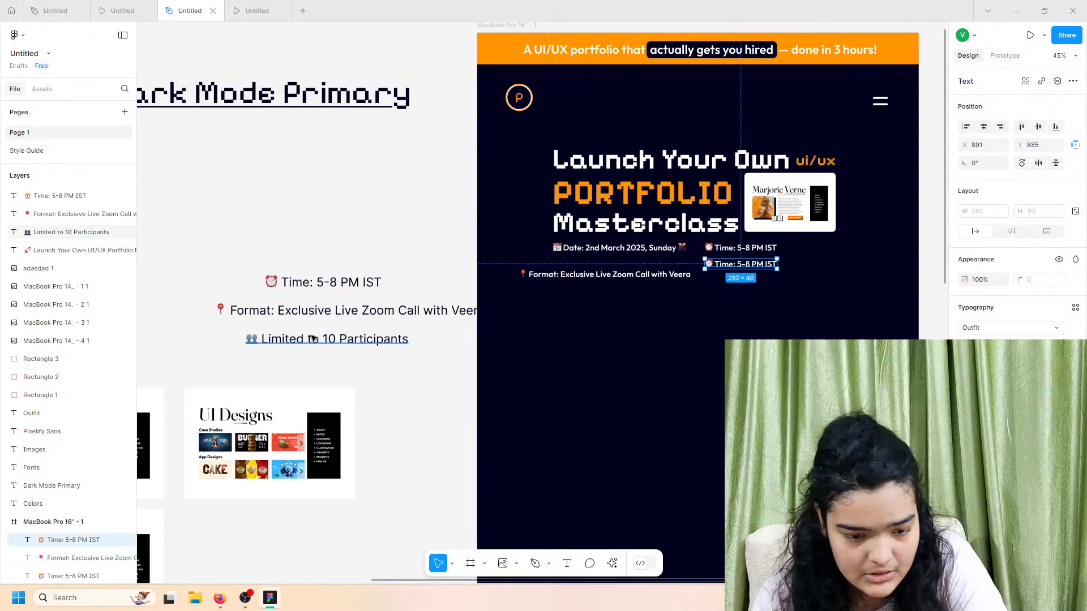
pyautogui.doubleClick(313, 338)
pyautogui.rightClick(310, 337)
pyautogui.press('Escape')
pyautogui.click(736, 264)
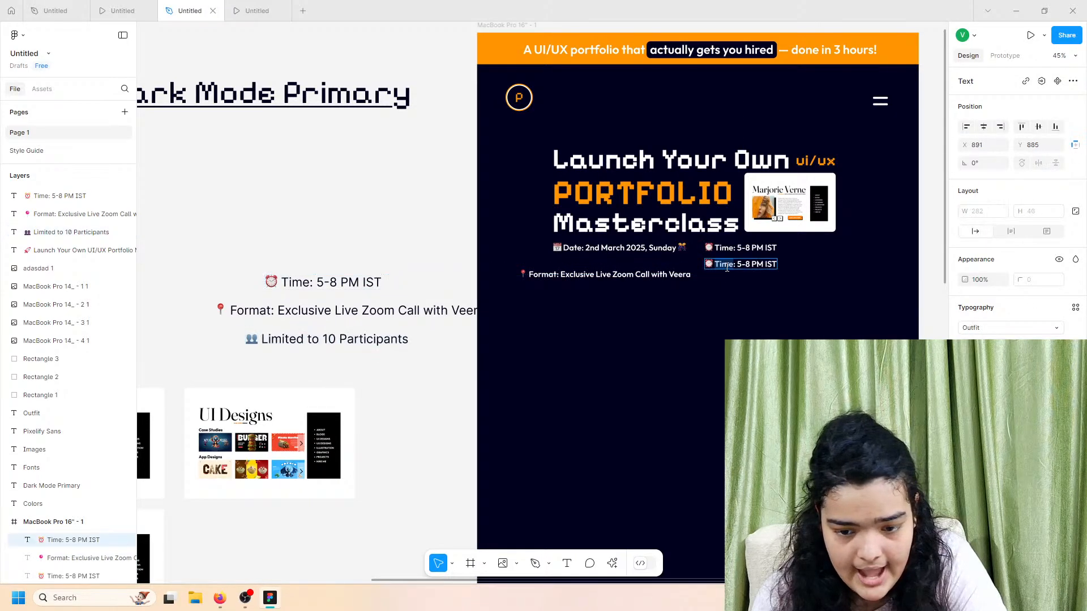
pyautogui.rightClick(730, 268)
pyautogui.click(768, 301)
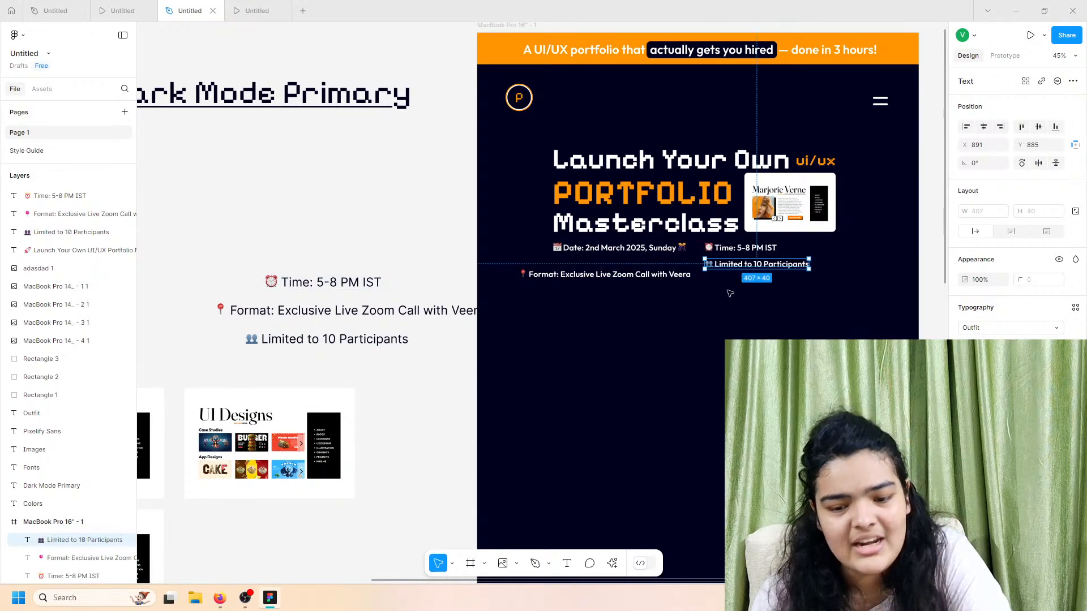
pyautogui.click(686, 275)
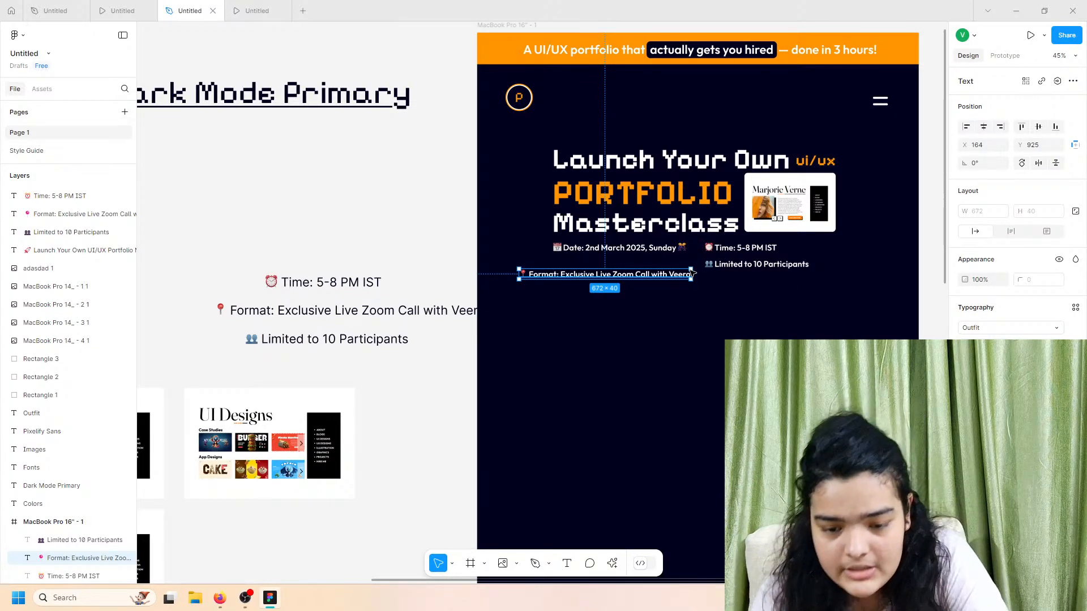
pyautogui.keyDown('shift'); pyautogui.click(792, 266); pyautogui.keyUp('shift')
# Step: Tidy the Date, Time, Format and Limited lines into a 2×2 grid and preview the prototype
pyautogui.keyDown('shift'); pyautogui.click(752, 250); pyautogui.keyUp('shift')
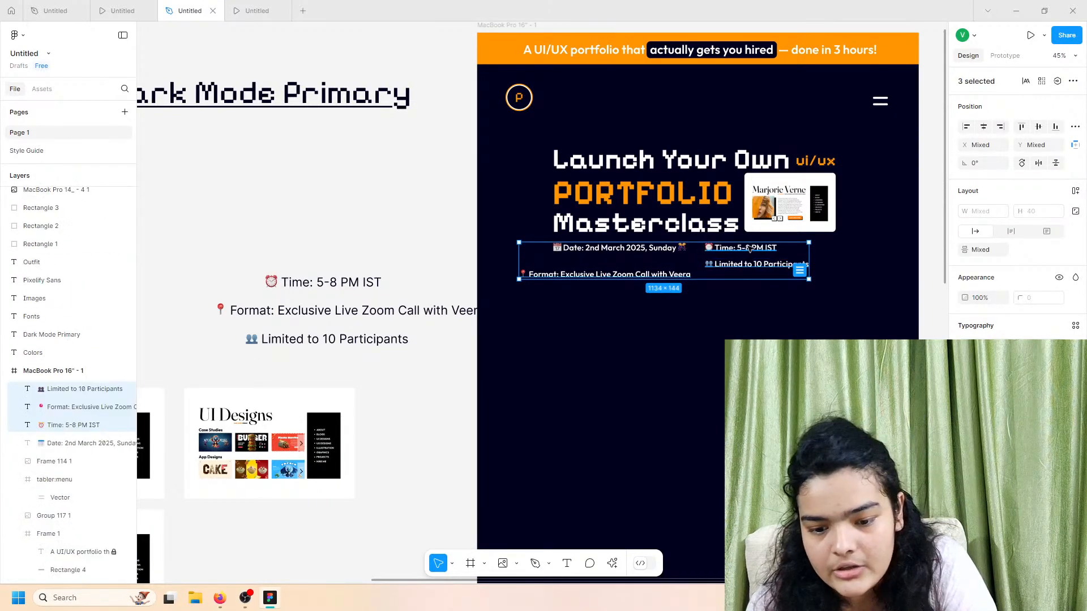
pyautogui.keyDown('shift'); pyautogui.click(664, 250); pyautogui.keyUp('shift')
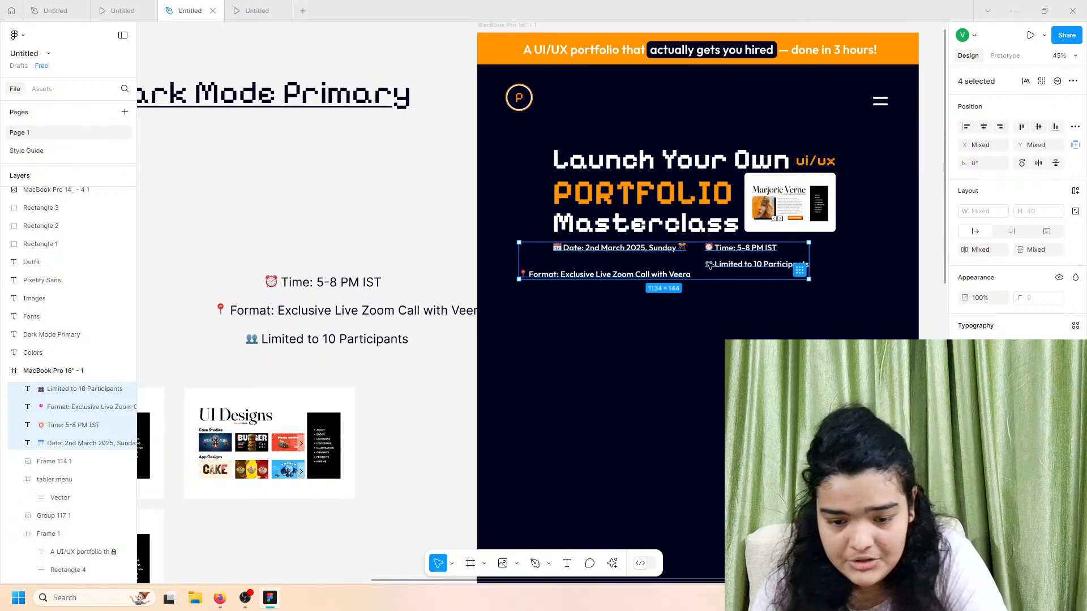
pyautogui.click(799, 270)
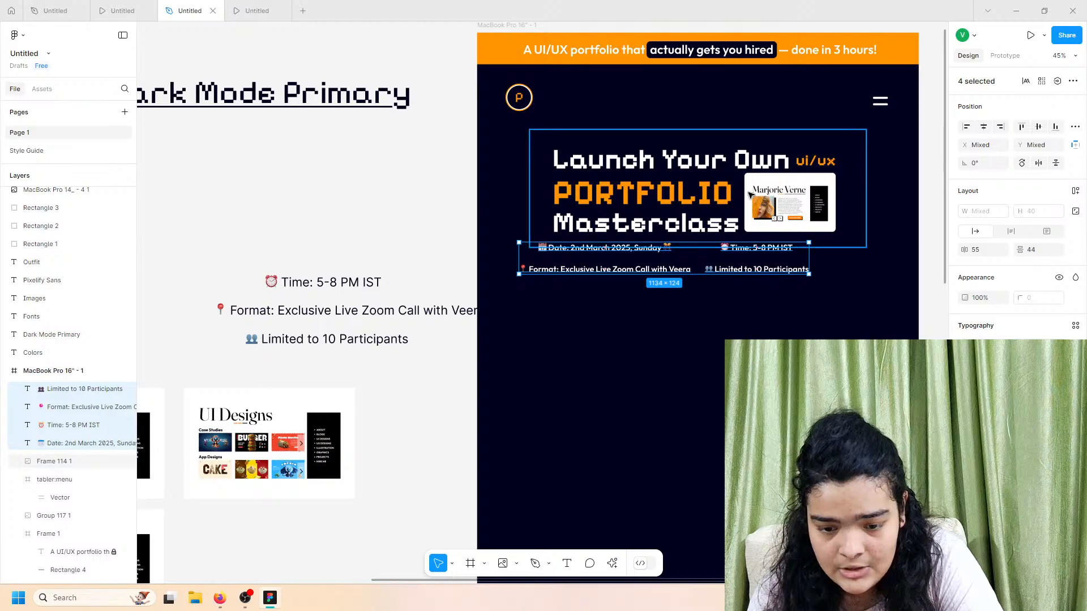
pyautogui.click(256, 10)
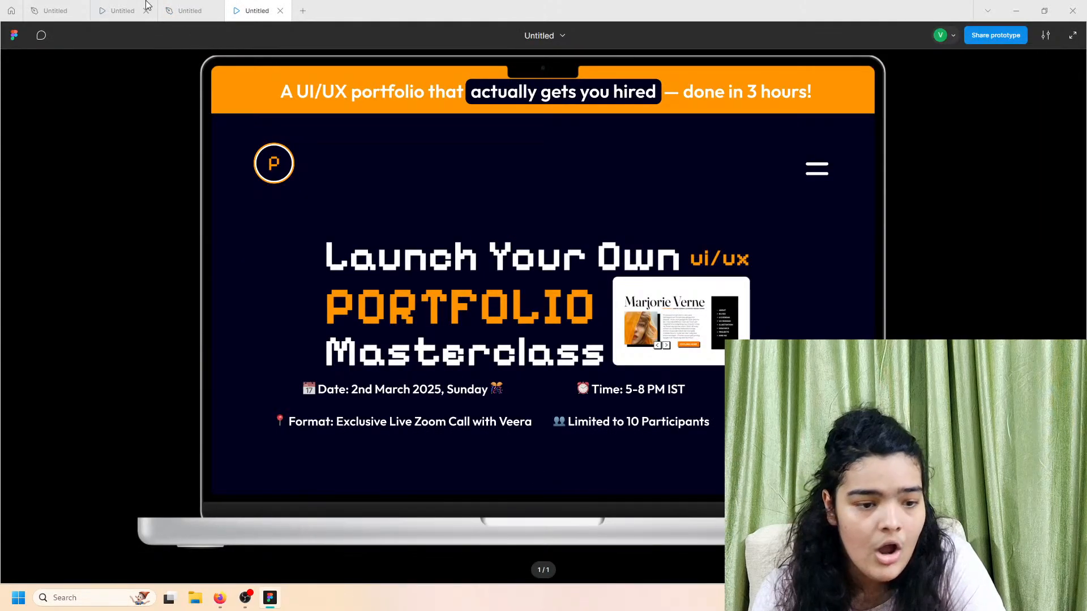
# Step: Copy ' / 11:30 AM - 2:30 PM GMT' from the reference design's Time line
pyautogui.click(145, 6)
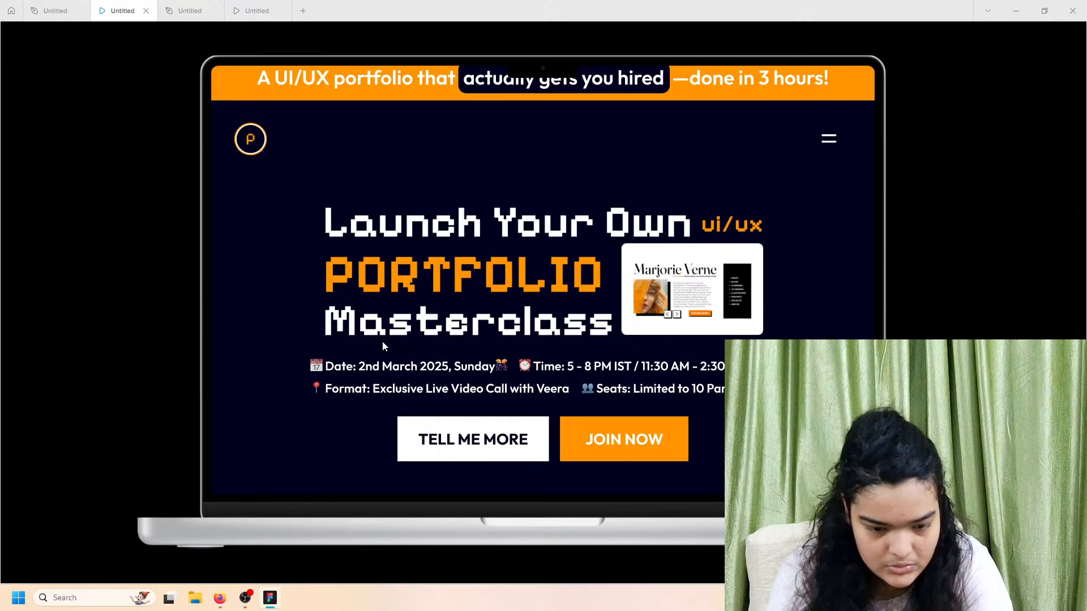
pyautogui.click(206, 9)
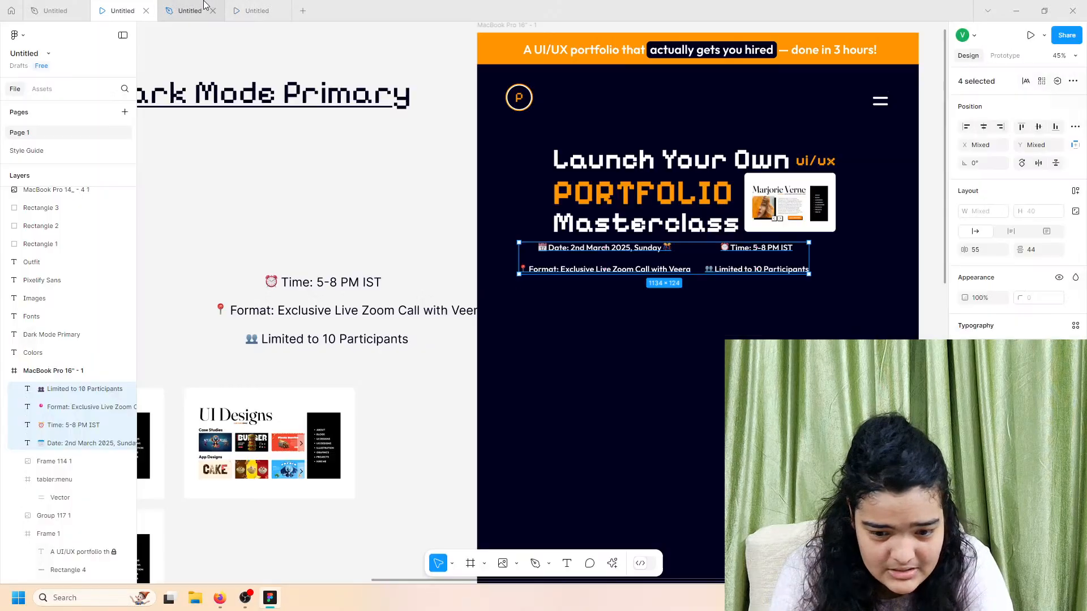
pyautogui.click(759, 253)
pyautogui.doubleClick(789, 249)
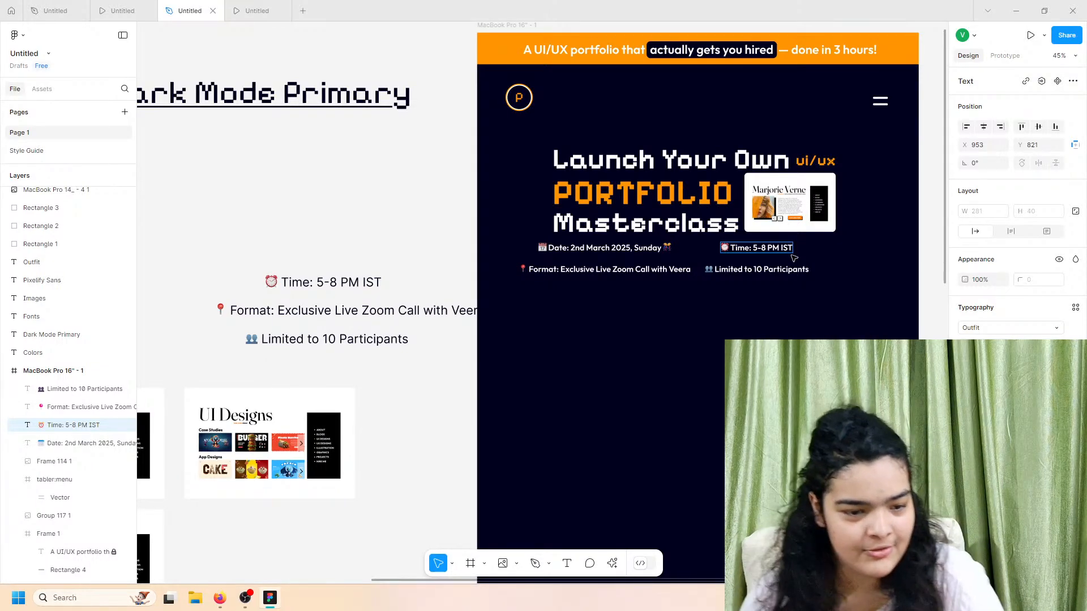
pyautogui.click(120, 11)
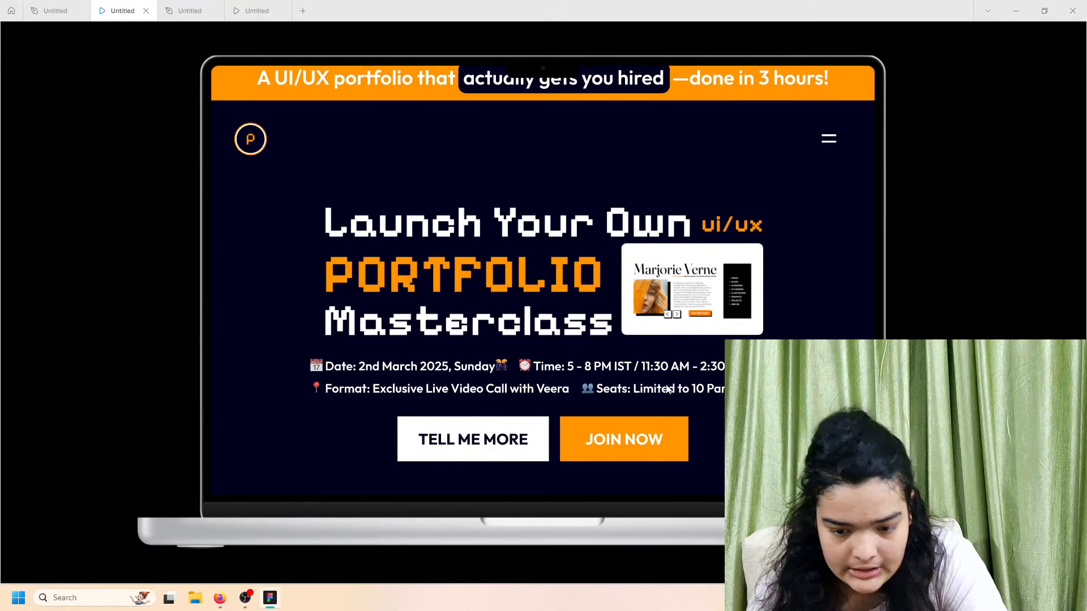
pyautogui.click(69, 8)
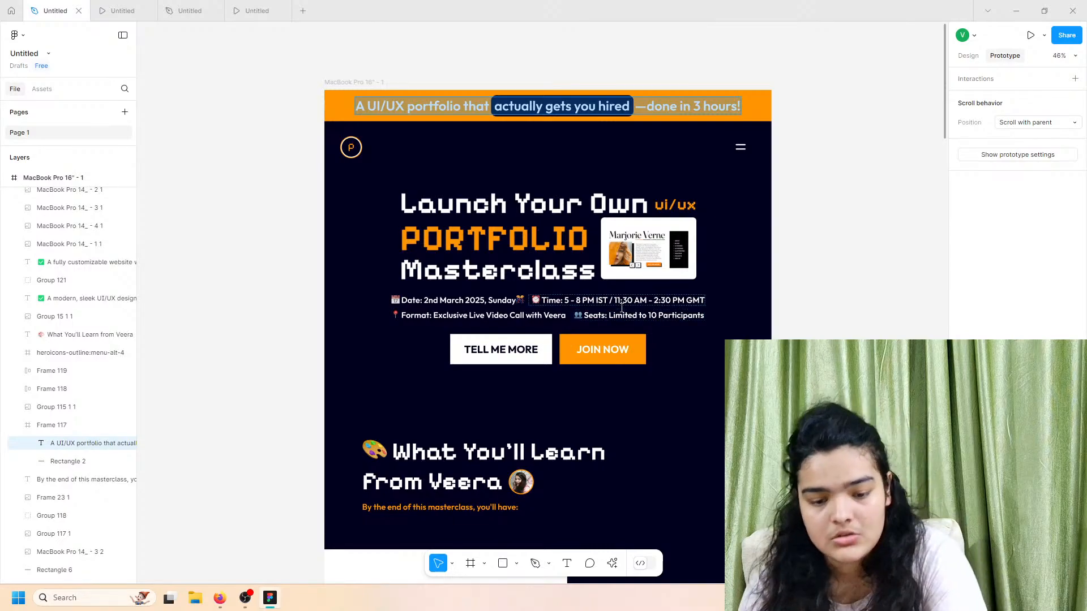
pyautogui.moveTo(608, 300); pyautogui.dragTo(711, 301)
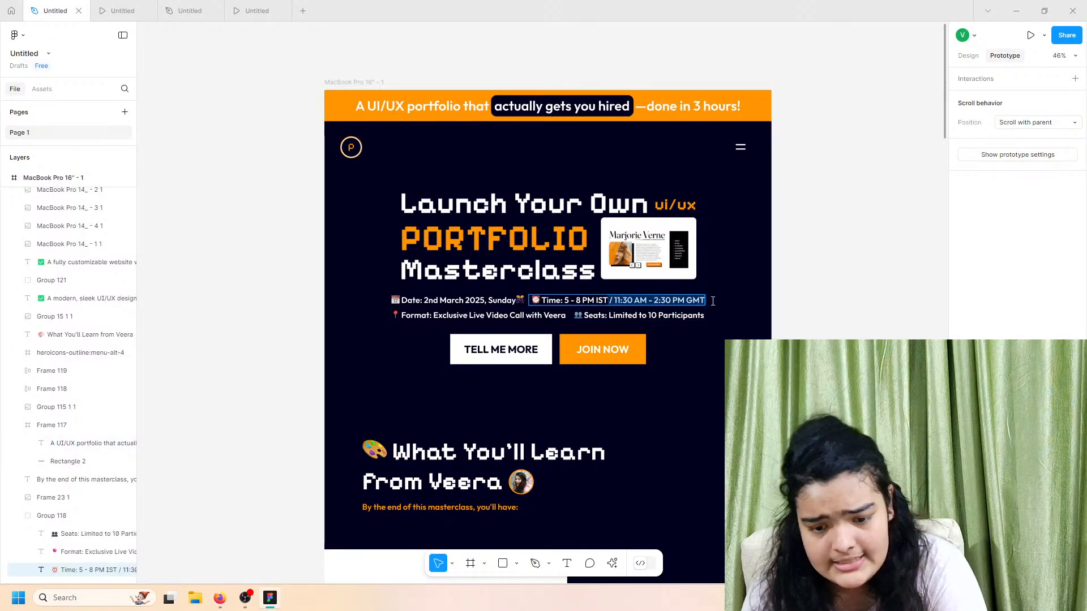
pyautogui.click(271, 9)
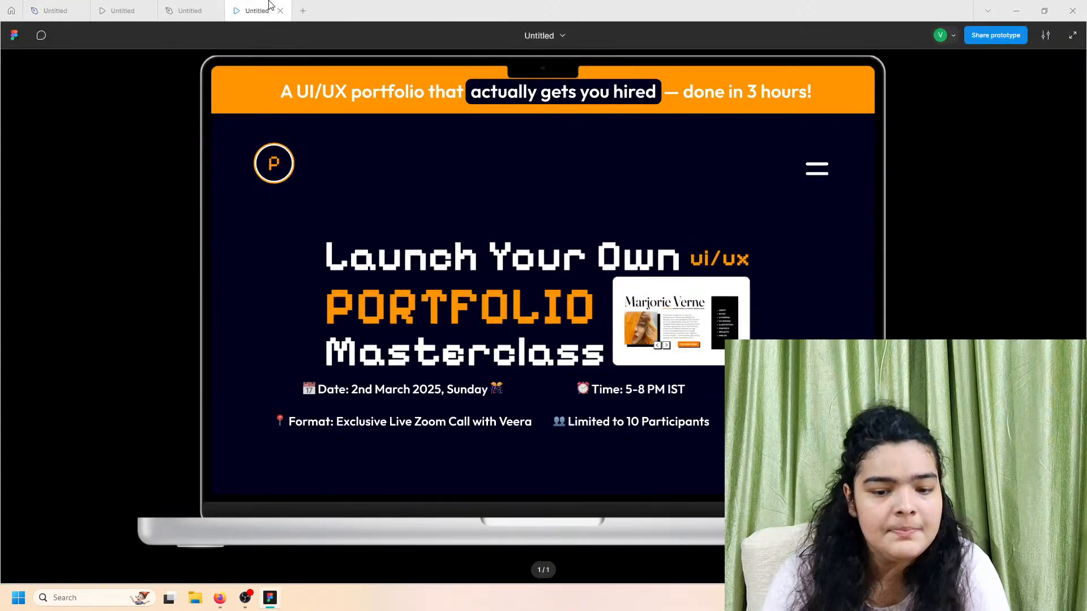
pyautogui.click(190, 10)
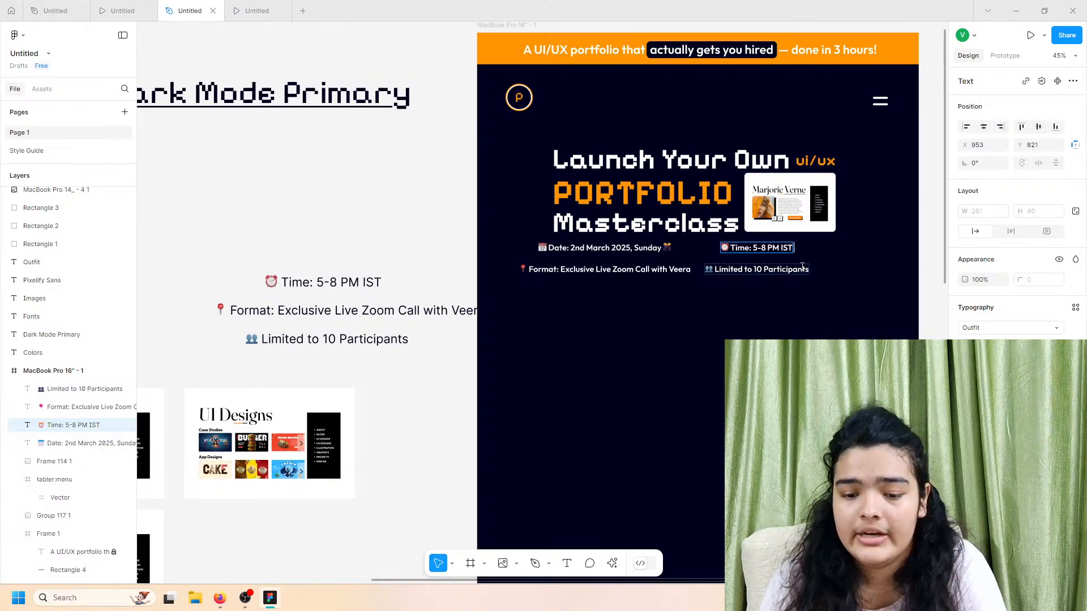
# Step: Append the pasted GMT range after 'IST' in the Time line
pyautogui.scroll(5, 814, 265)
pyautogui.scroll(1, 814, 264)
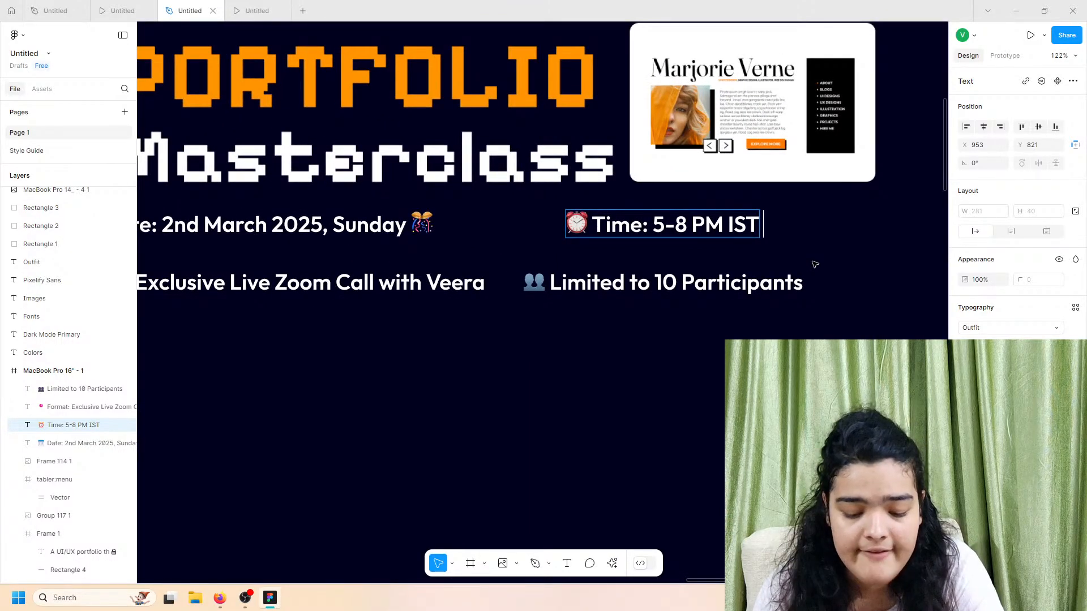
pyautogui.press('Escape')
pyautogui.press('Escape')
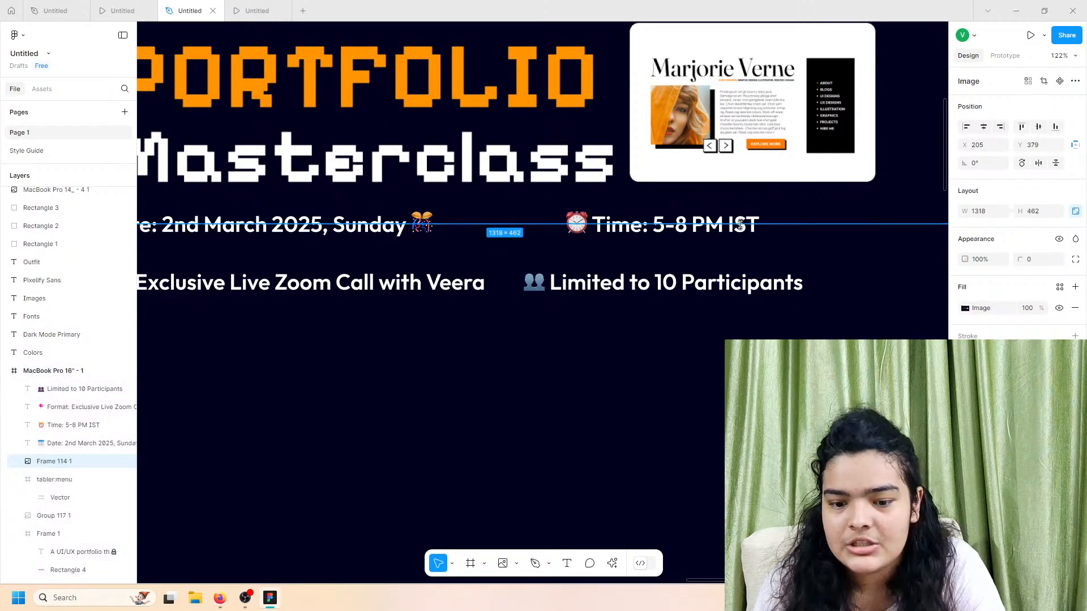
pyautogui.doubleClick(753, 225)
pyautogui.doubleClick(756, 222)
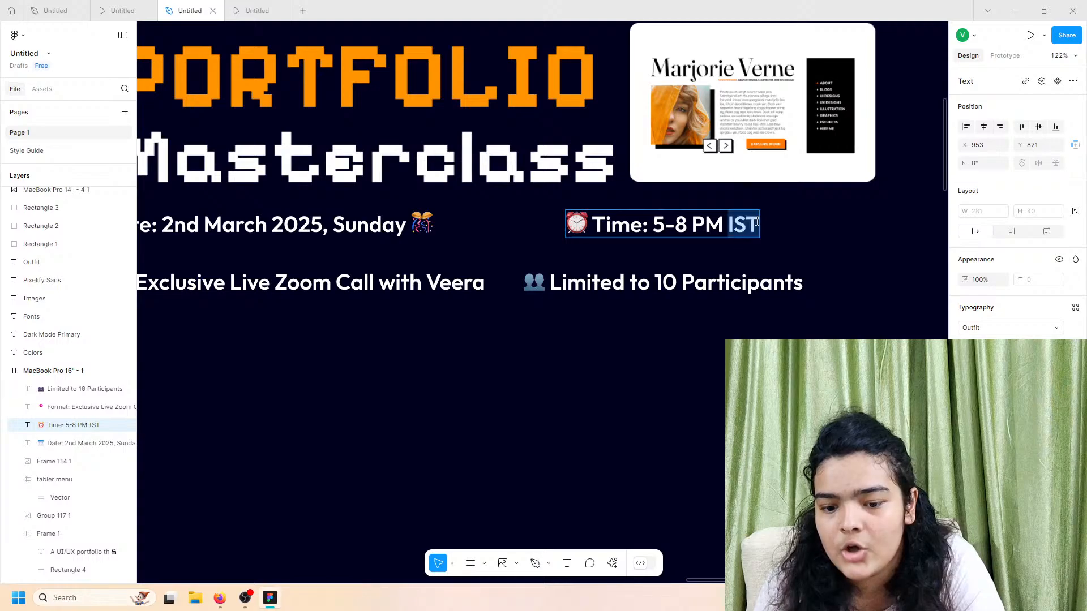
pyautogui.press('Right')
pyautogui.write('/')
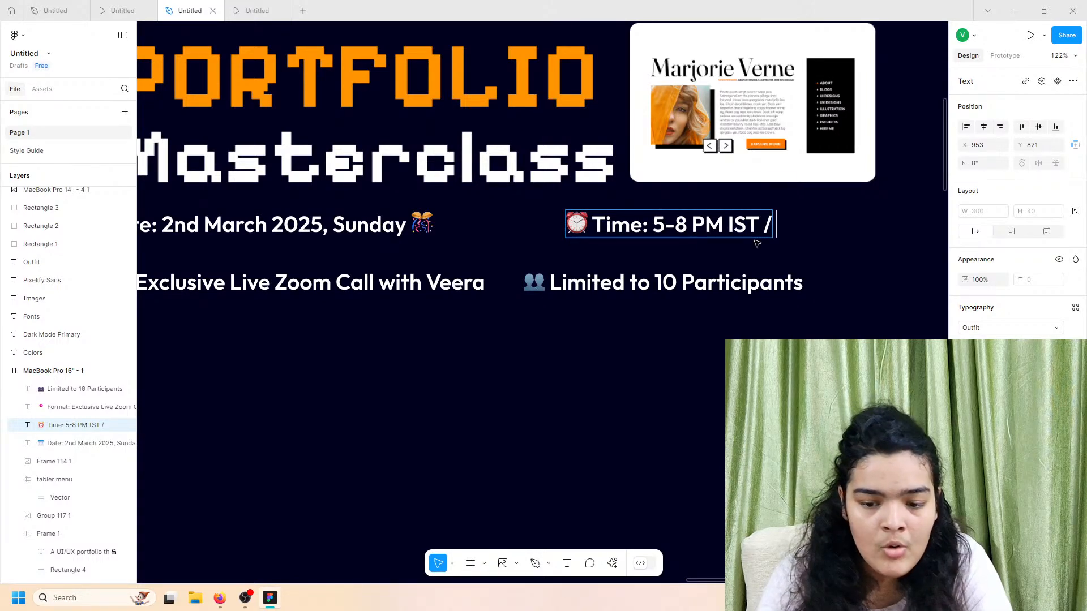
pyautogui.hotkey('ctrl', 'v')
pyautogui.press('Escape')
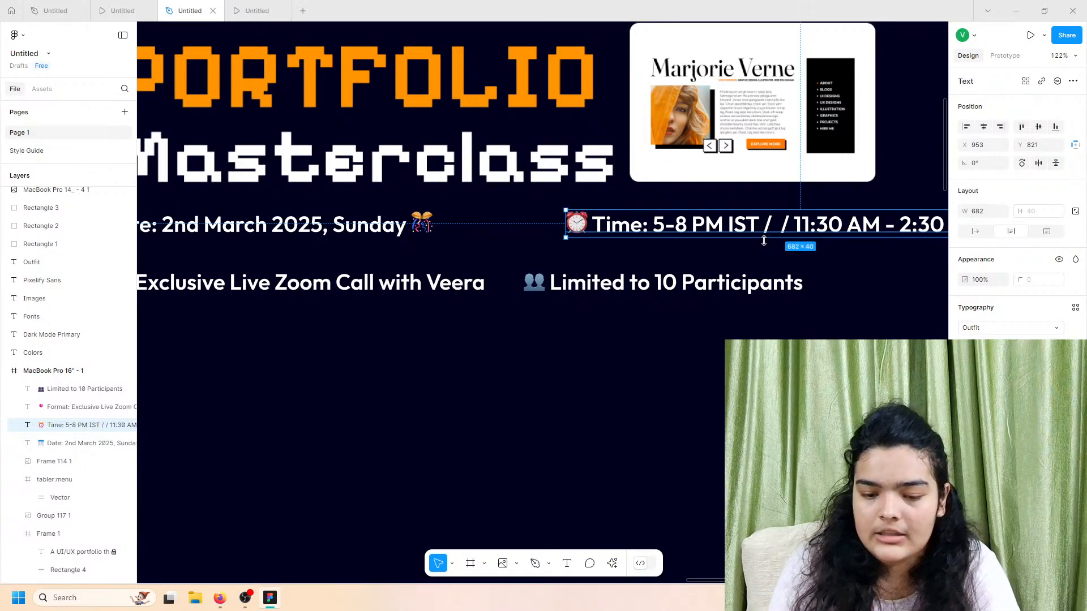
# Step: Delete the duplicate slash in the Time line and move it left beside the date
pyautogui.doubleClick(772, 226)
pyautogui.moveTo(772, 226); pyautogui.dragTo(790, 229)
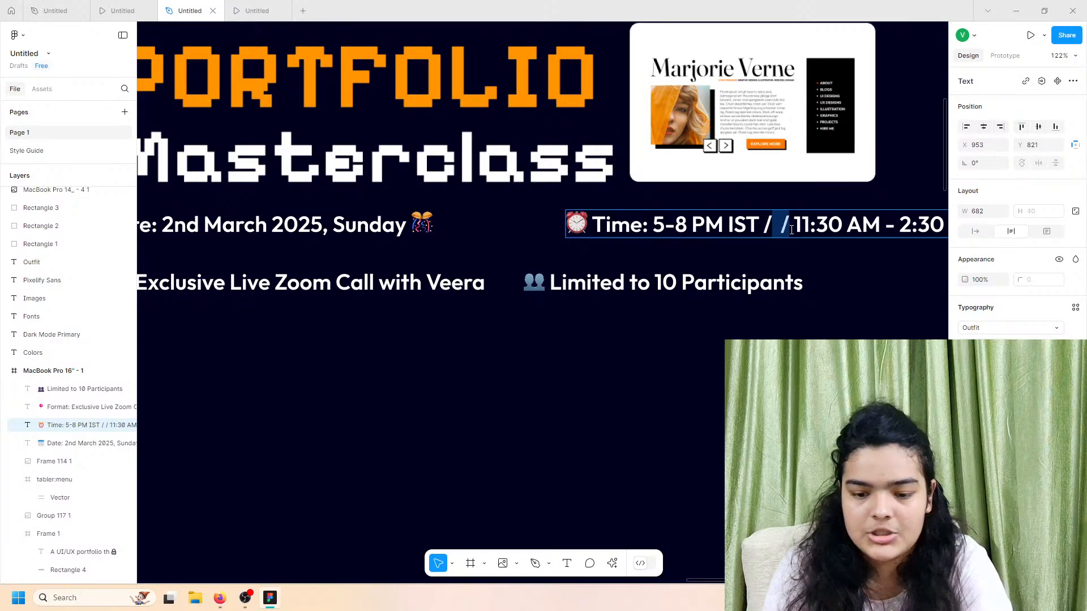
pyautogui.press('BackSpace')
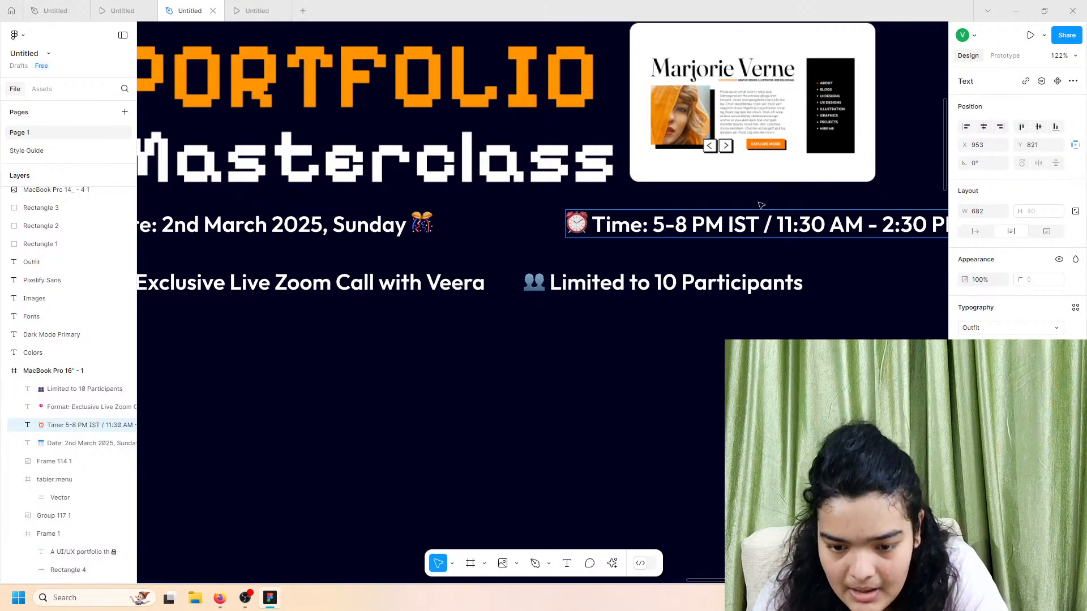
pyautogui.press('Escape')
pyautogui.moveTo(766, 237); pyautogui.dragTo(666, 237)
pyautogui.scroll(-2, 665, 236)
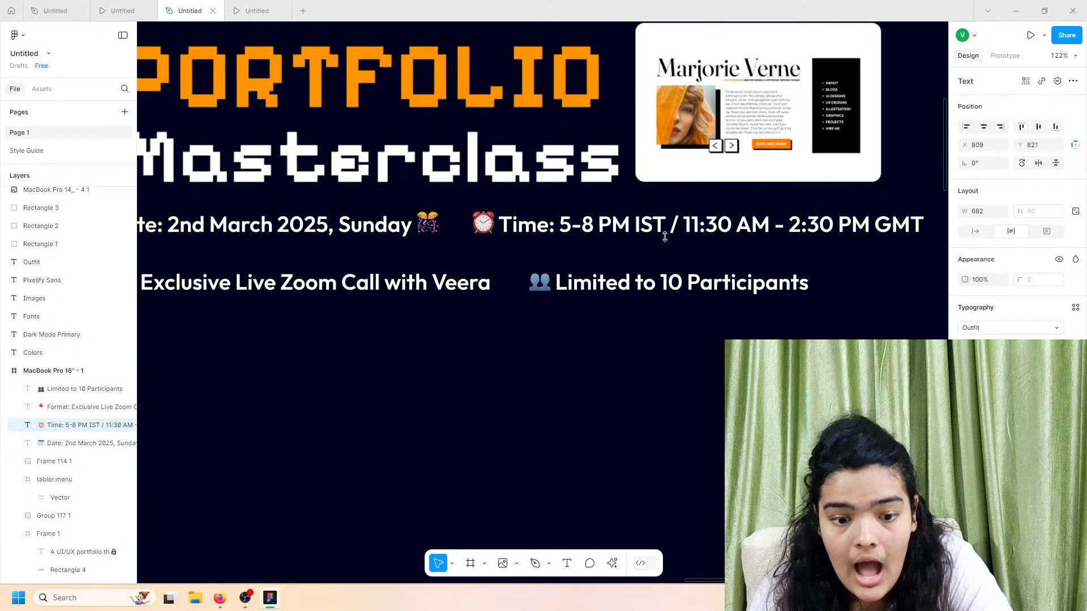
# Step: Tidy the four info lines into two rows and widen the gap between columns
pyautogui.scroll(-2, 665, 237)
pyautogui.keyDown('shift'); pyautogui.click(526, 272); pyautogui.keyUp('shift')
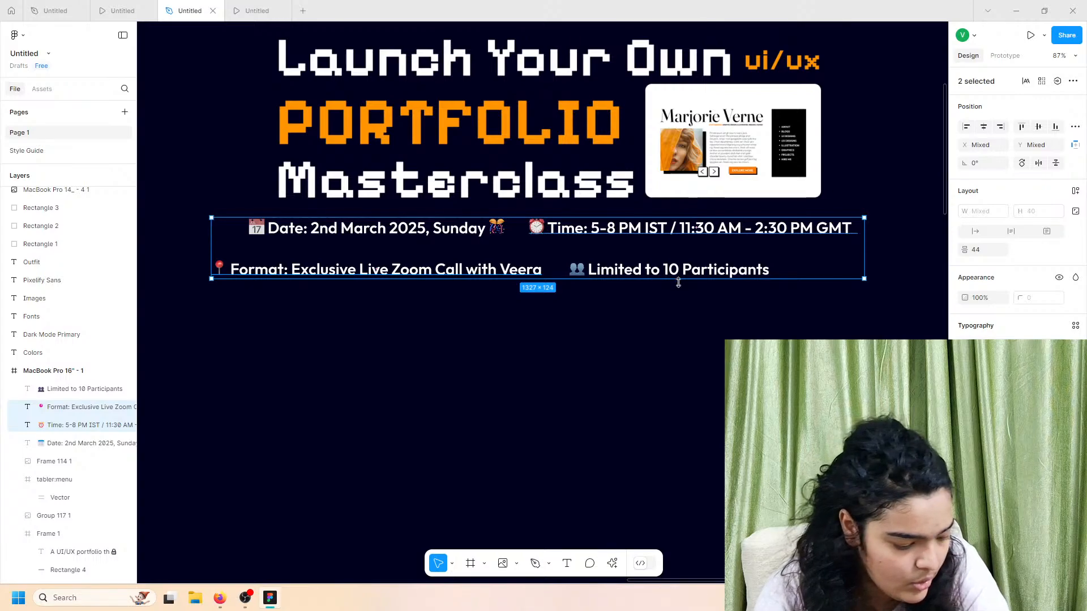
pyautogui.click(453, 234)
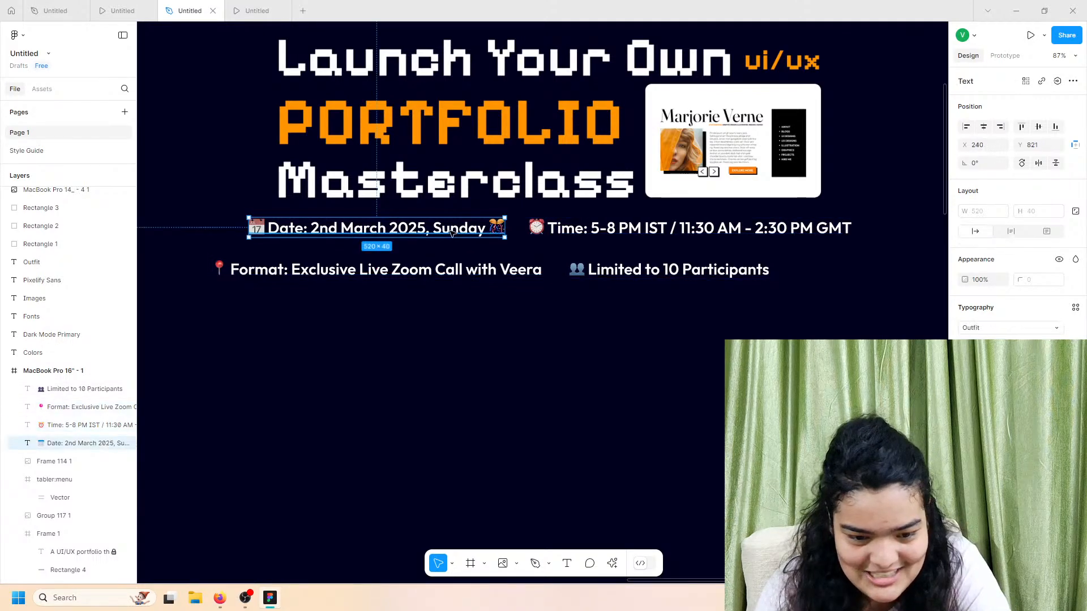
pyautogui.keyDown('shift'); pyautogui.click(604, 278); pyautogui.keyUp('shift')
pyautogui.keyDown('shift'); pyautogui.click(588, 228); pyautogui.keyUp('shift')
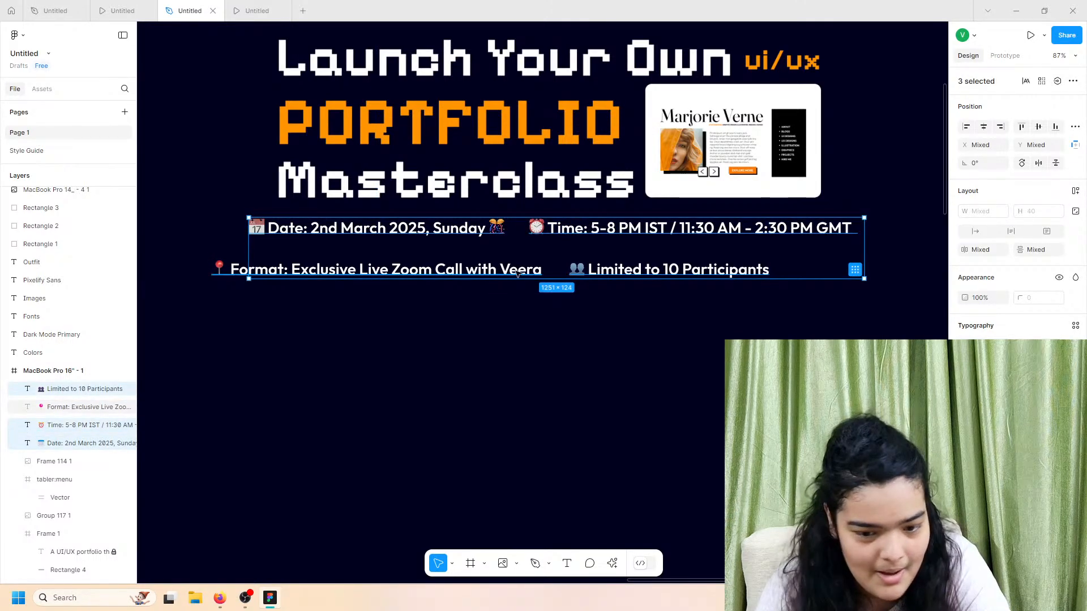
pyautogui.keyDown('shift'); pyautogui.click(269, 274); pyautogui.keyUp('shift')
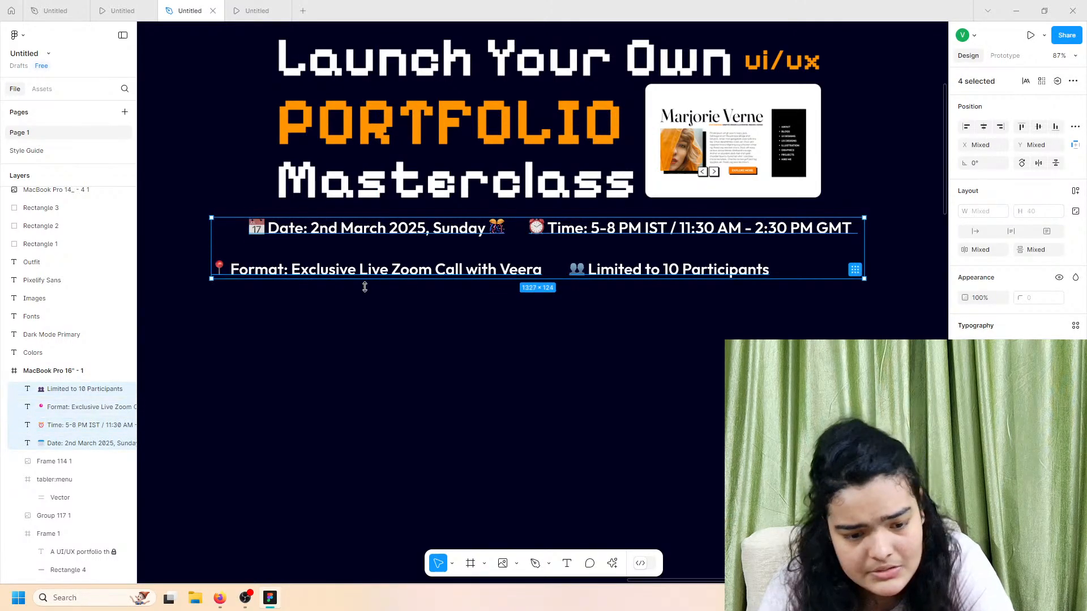
pyautogui.click(855, 269)
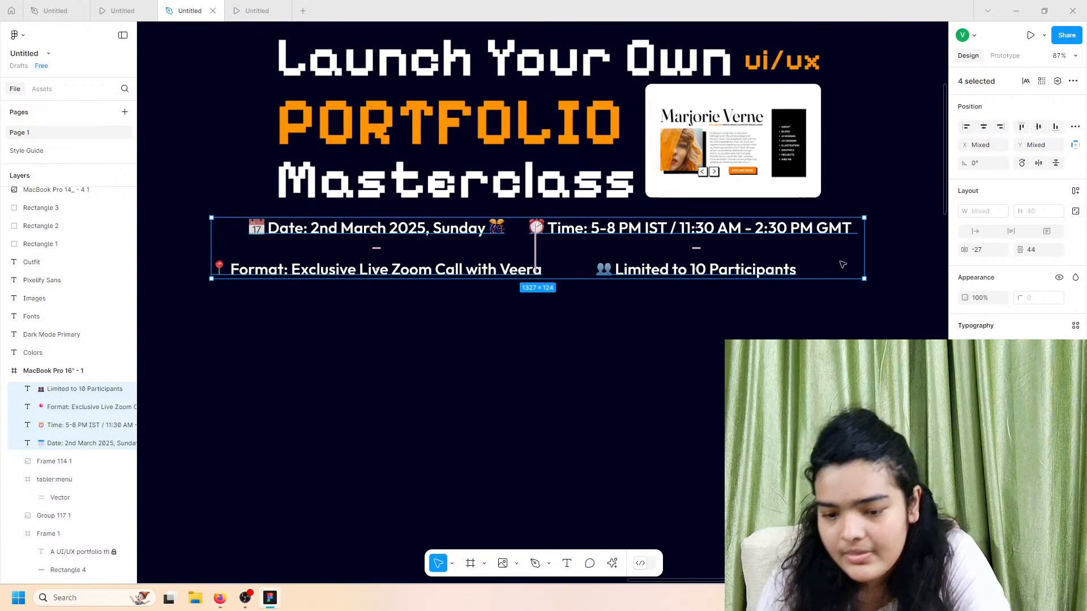
pyautogui.moveTo(536, 238)
pyautogui.mouseDown()
pyautogui.moveTo(514, 238)
pyautogui.moveTo(556, 238)
pyautogui.mouseUp()
# Step: Group the Date and Time lines and shrink their boxes to fit the text
pyautogui.click(439, 232)
pyautogui.click(129, 8)
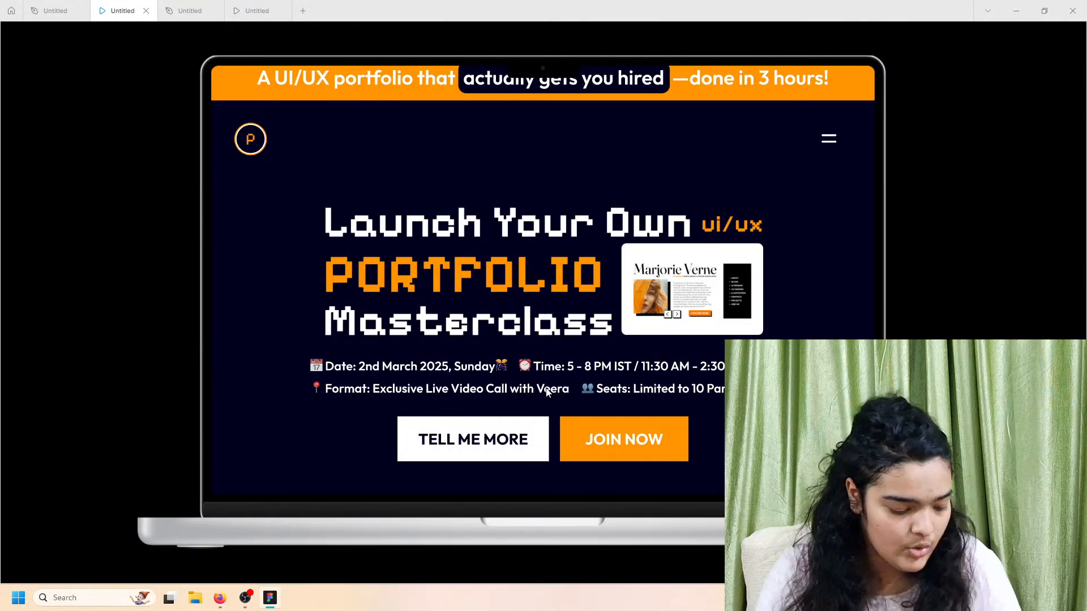
pyautogui.click(193, 4)
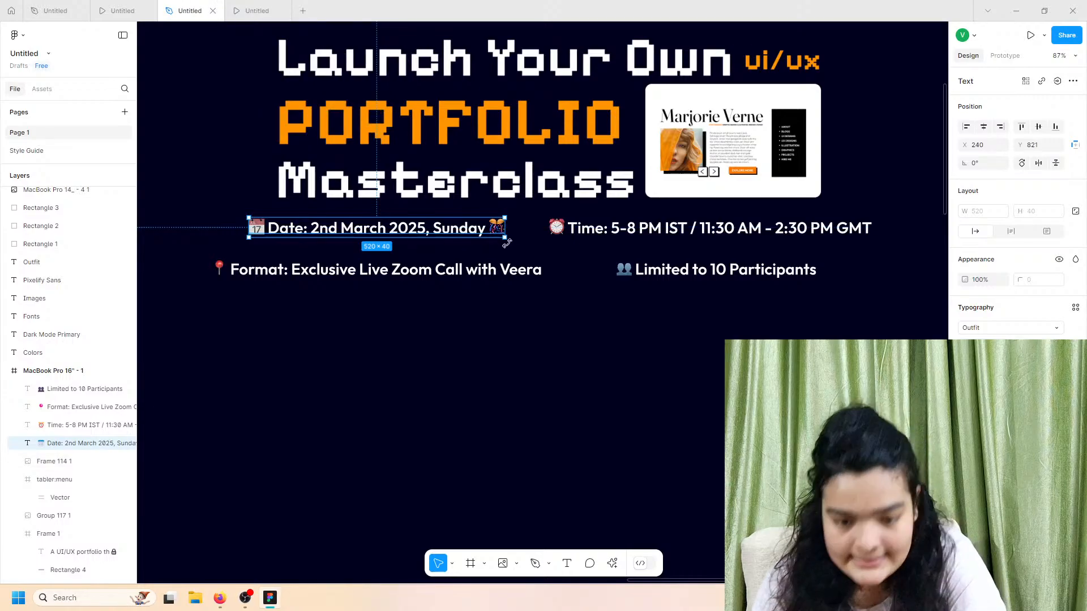
pyautogui.keyDown('shift'); pyautogui.click(568, 232); pyautogui.keyUp('shift')
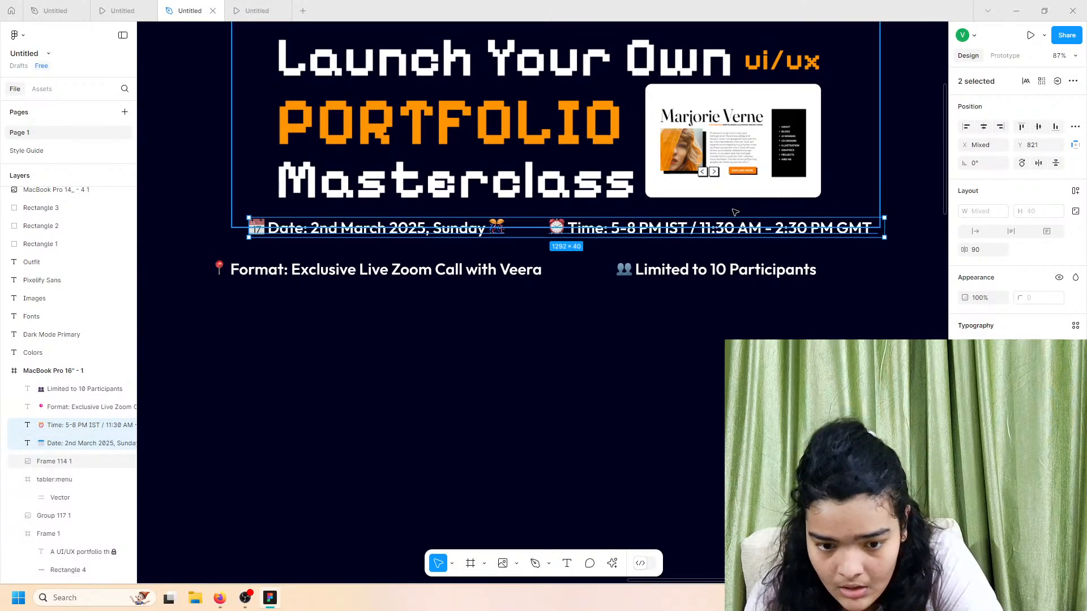
pyautogui.hotkey('ctrl', 'g')
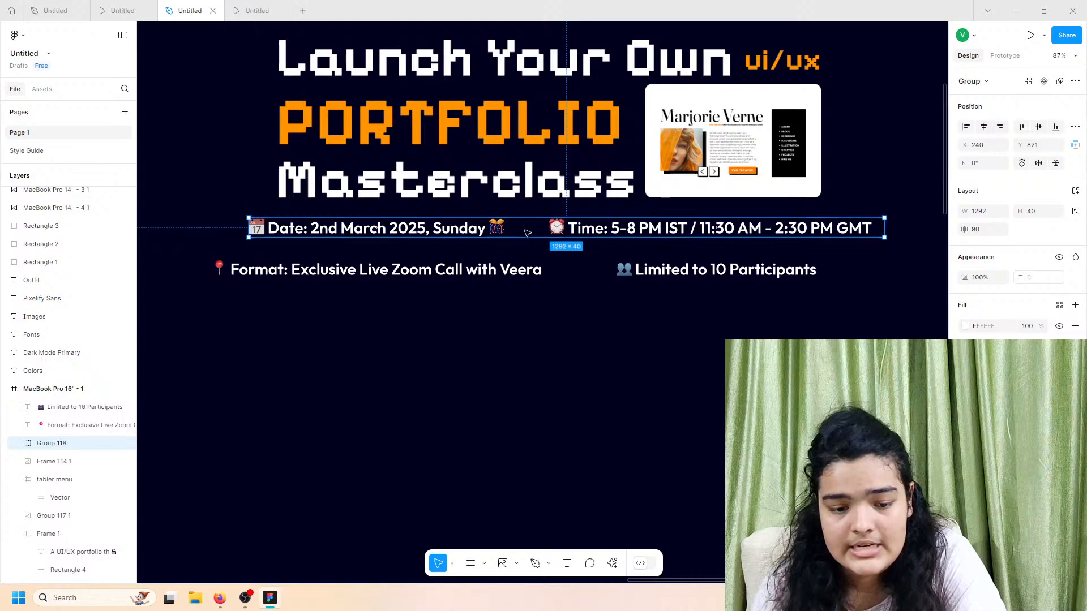
pyautogui.click(486, 230)
pyautogui.keyDown('shift'); pyautogui.click(630, 225); pyautogui.keyUp('shift')
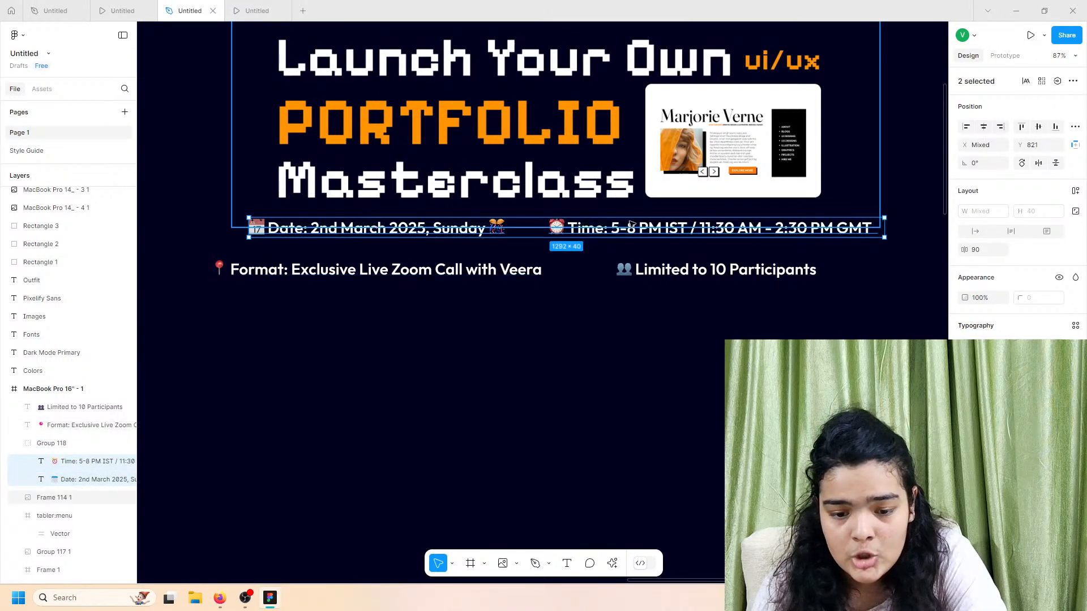
pyautogui.click(975, 232)
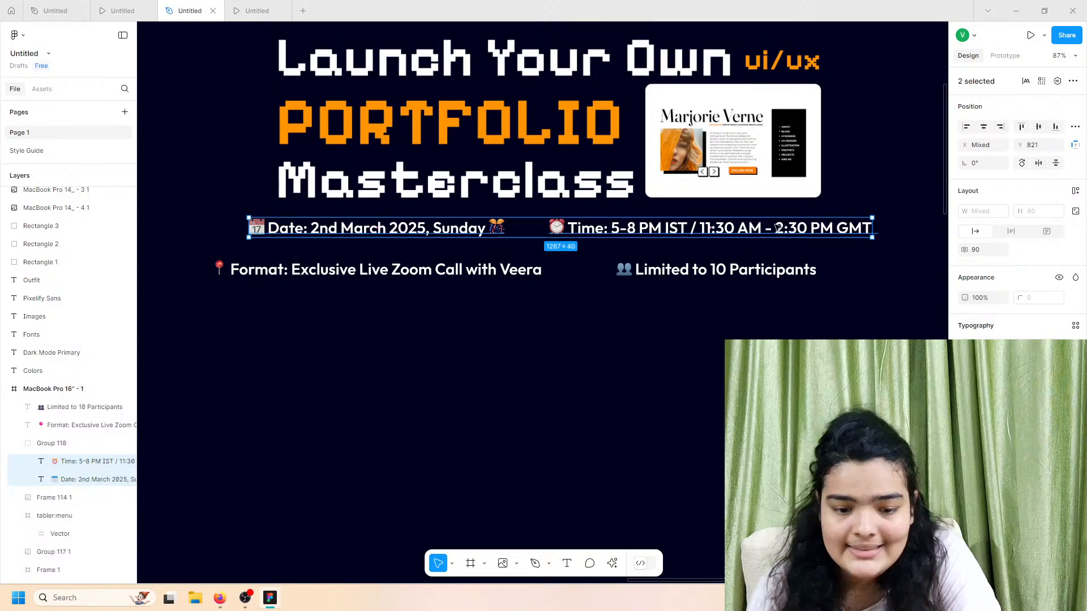
pyautogui.click(59, 446)
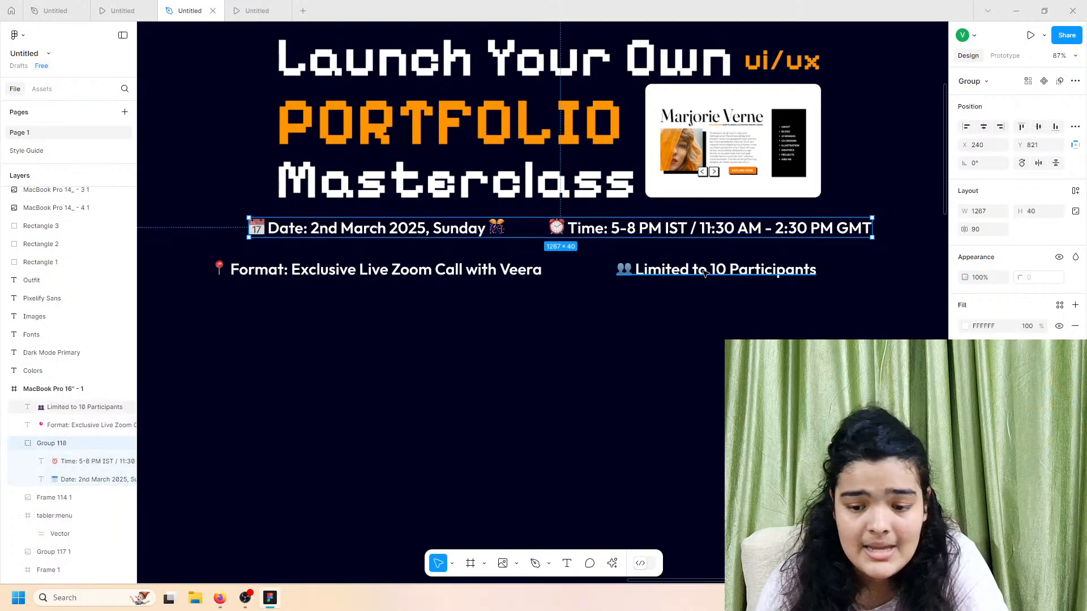
pyautogui.click(529, 270)
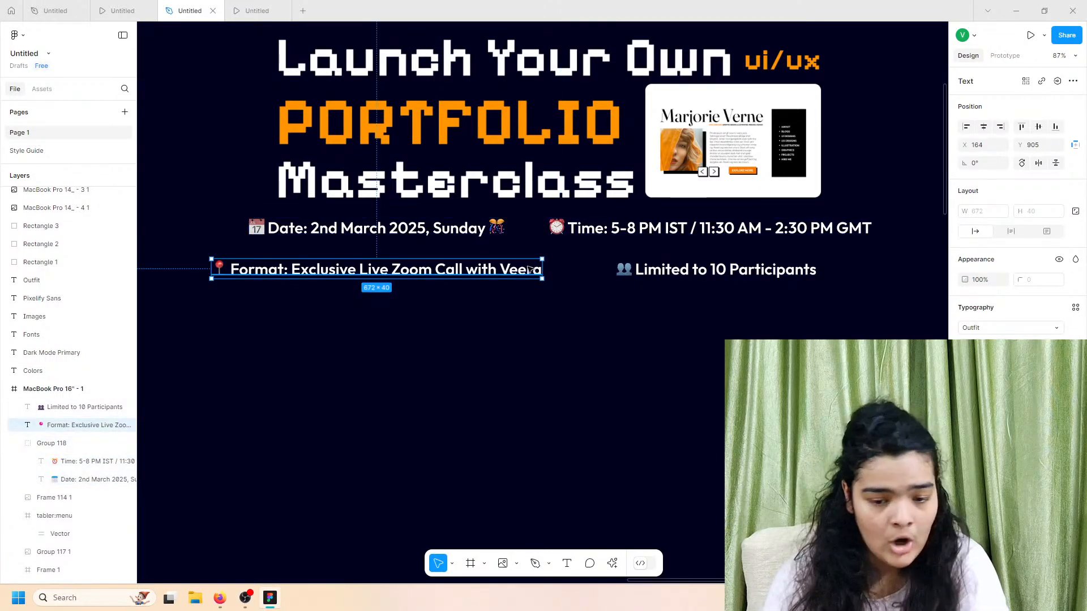
pyautogui.keyDown('shift'); pyautogui.click(631, 274); pyautogui.keyUp('shift')
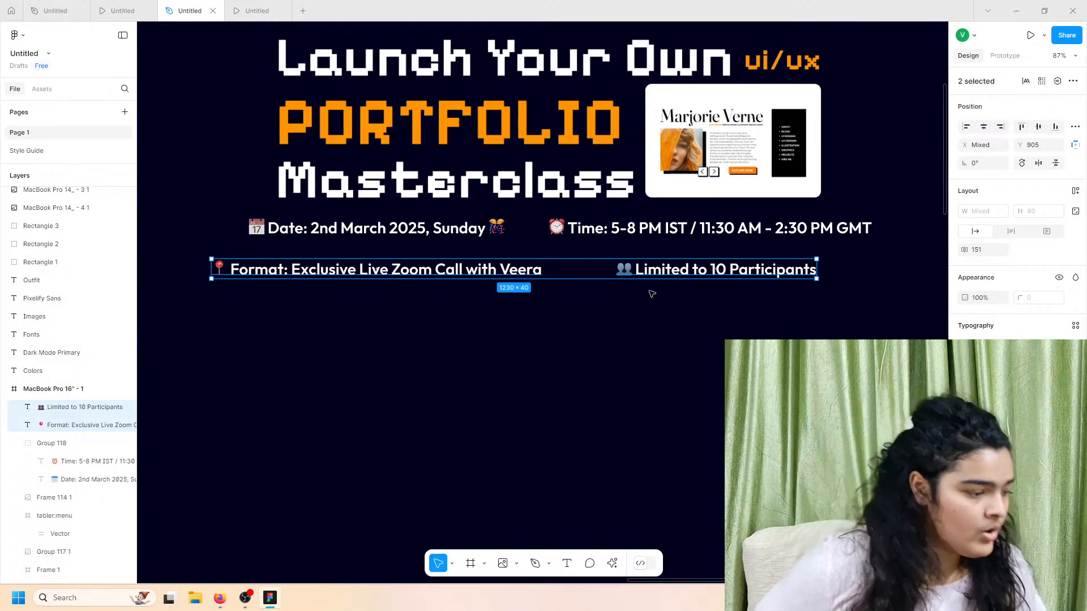
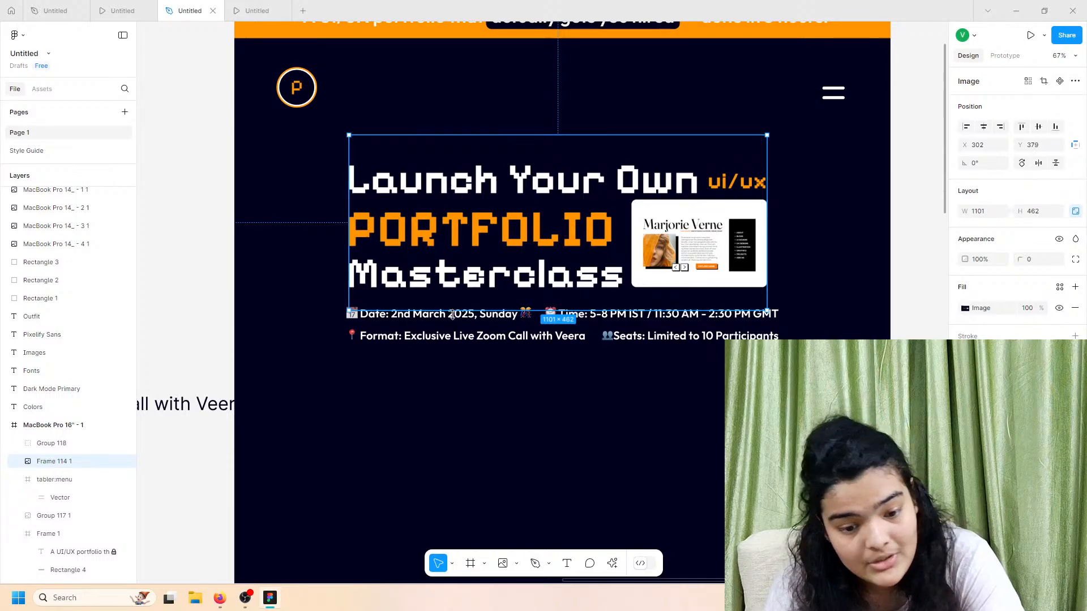
# Step: Align the hero heading image and Group 118 event details to the MacBook frame's horizontal centre
pyautogui.click(454, 318)
pyautogui.click(500, 257)
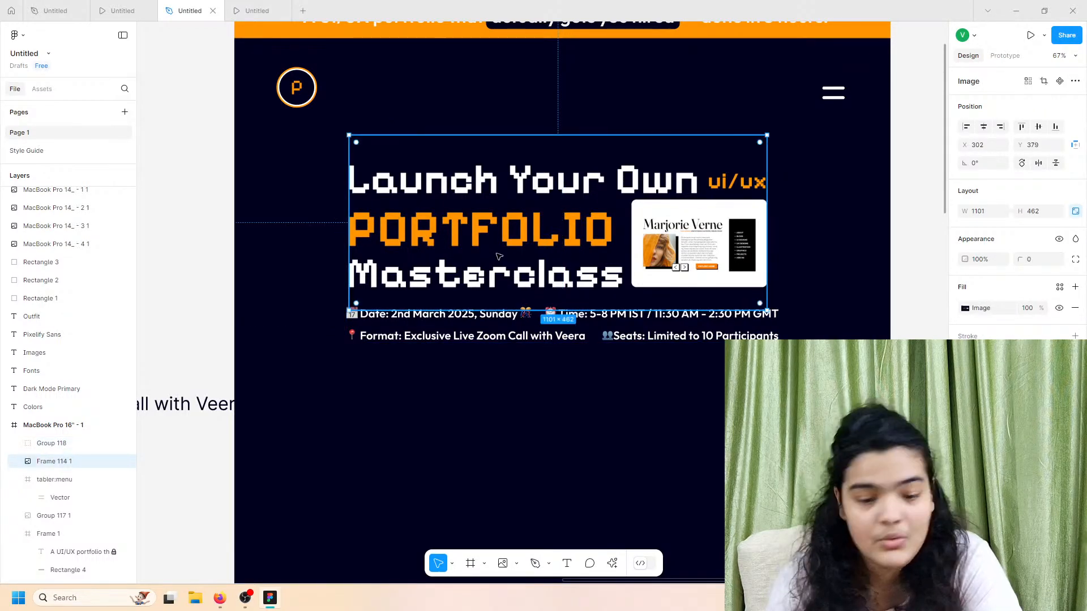
pyautogui.moveTo(518, 268); pyautogui.dragTo(524, 264)
pyautogui.click(527, 319)
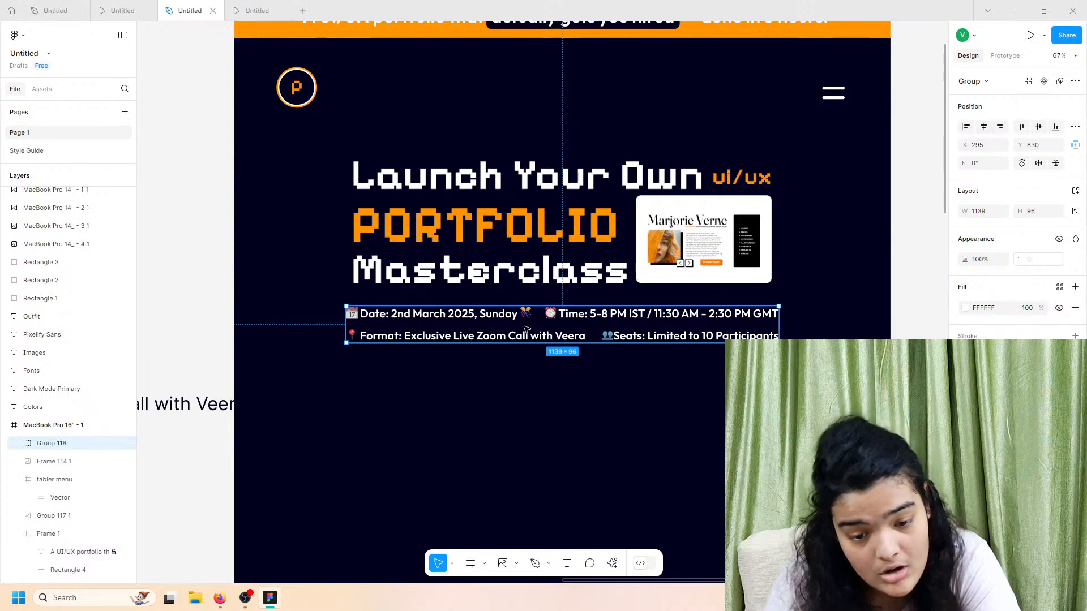
pyautogui.click(679, 284)
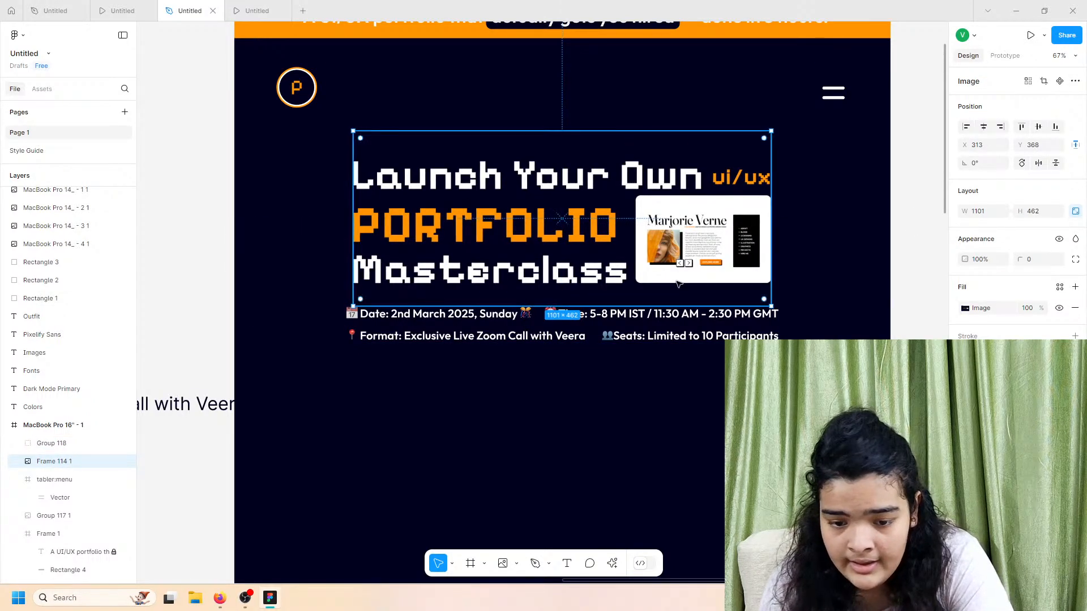
pyautogui.click(681, 321)
pyautogui.click(983, 127)
pyautogui.click(704, 412)
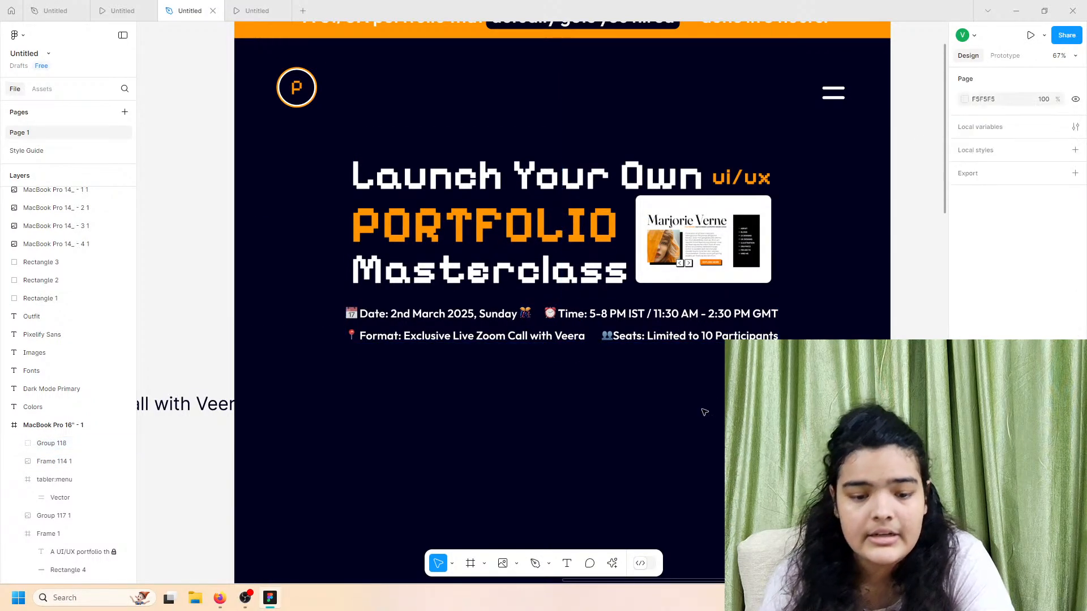
pyautogui.scroll(1, 657, 403)
pyautogui.click(136, 6)
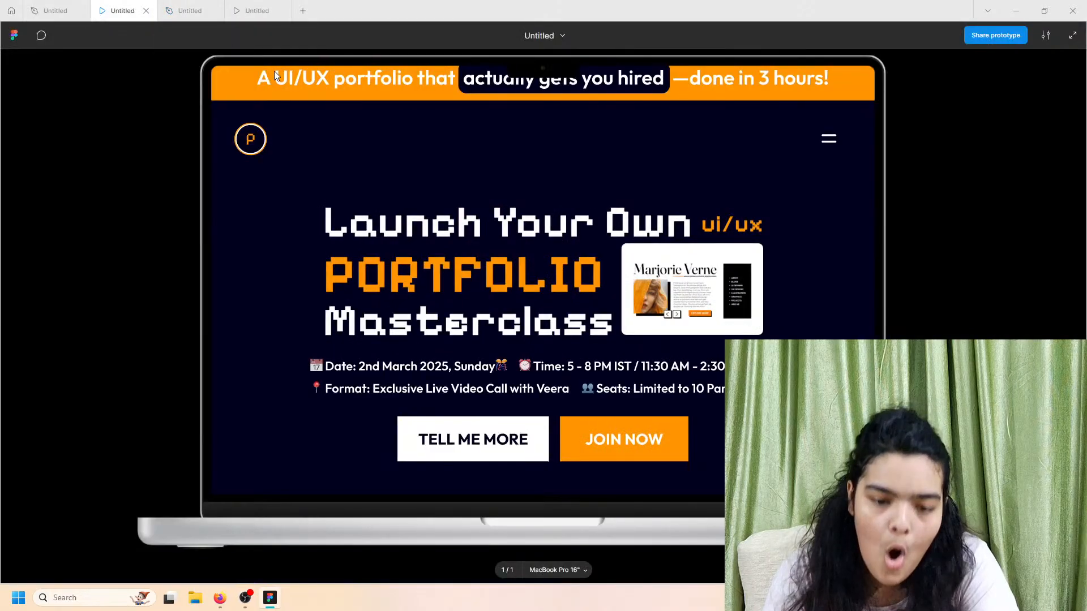
pyautogui.scroll(-1, 458, 302)
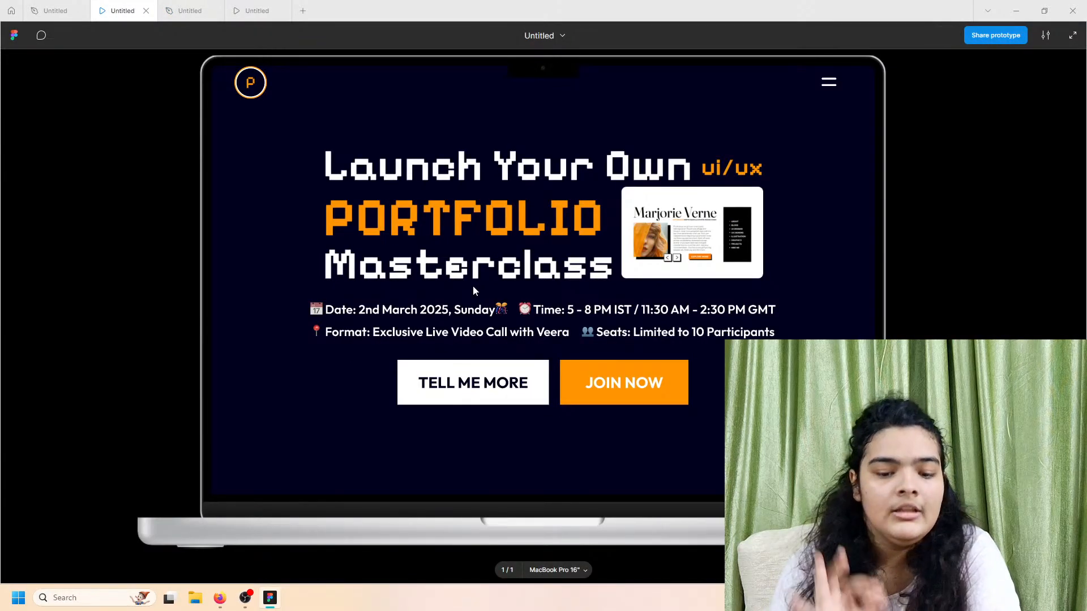
pyautogui.click(169, 6)
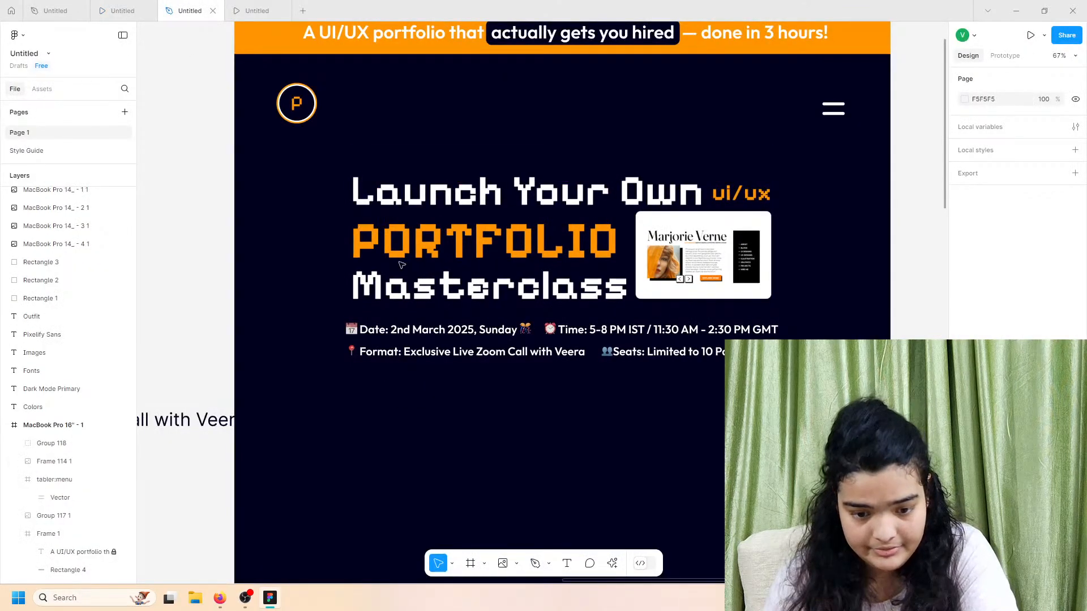
pyautogui.click(119, 10)
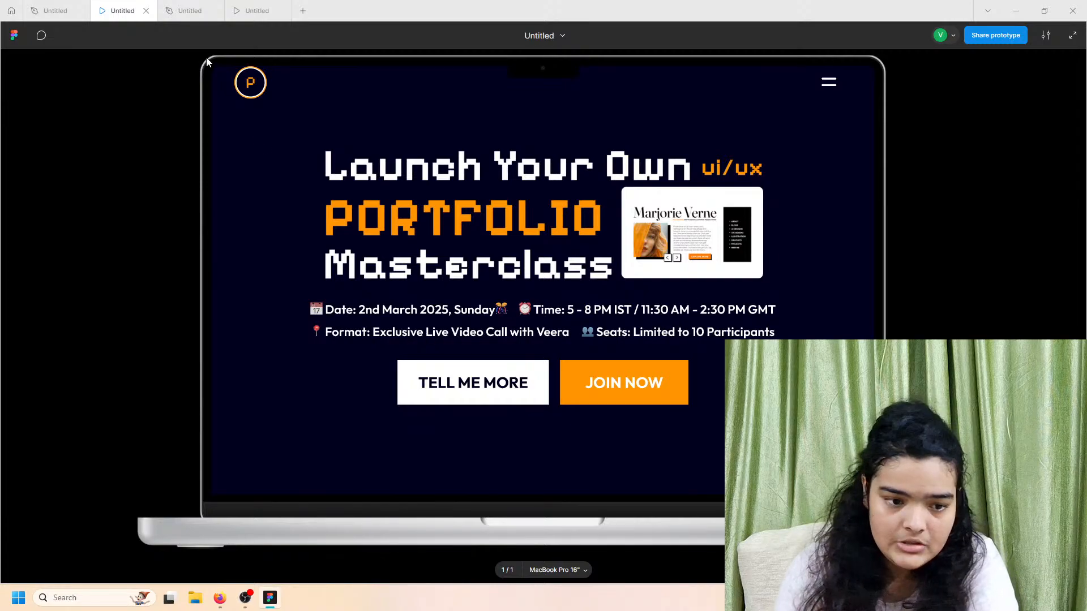
pyautogui.click(192, 8)
# Step: Place a 212 × 38 'TELL ME MORE' text layer beneath the event details group
pyautogui.click(567, 563)
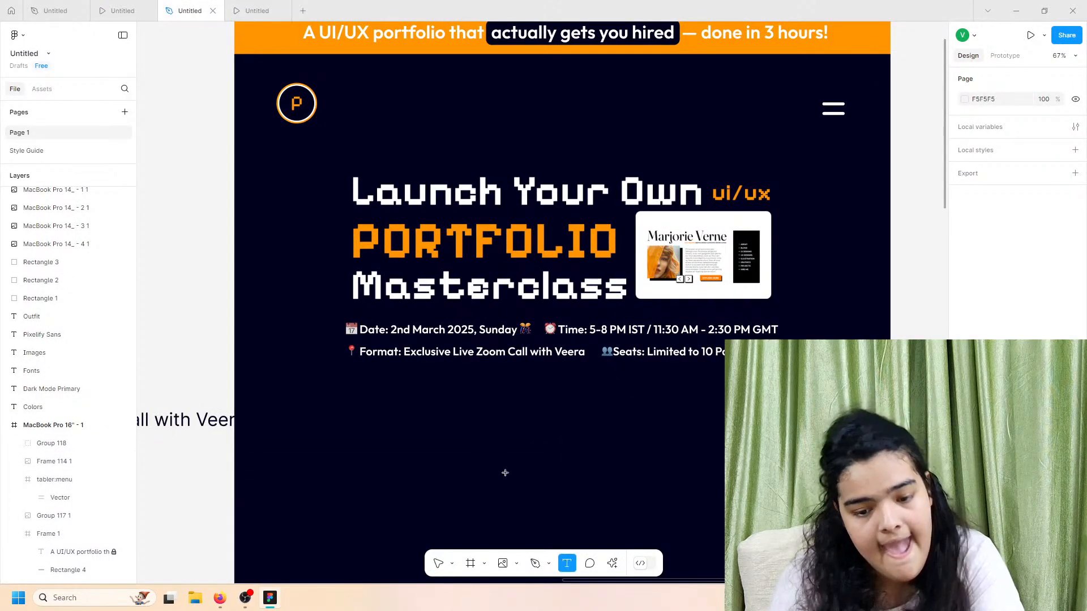
pyautogui.click(400, 399)
pyautogui.write('TELL')
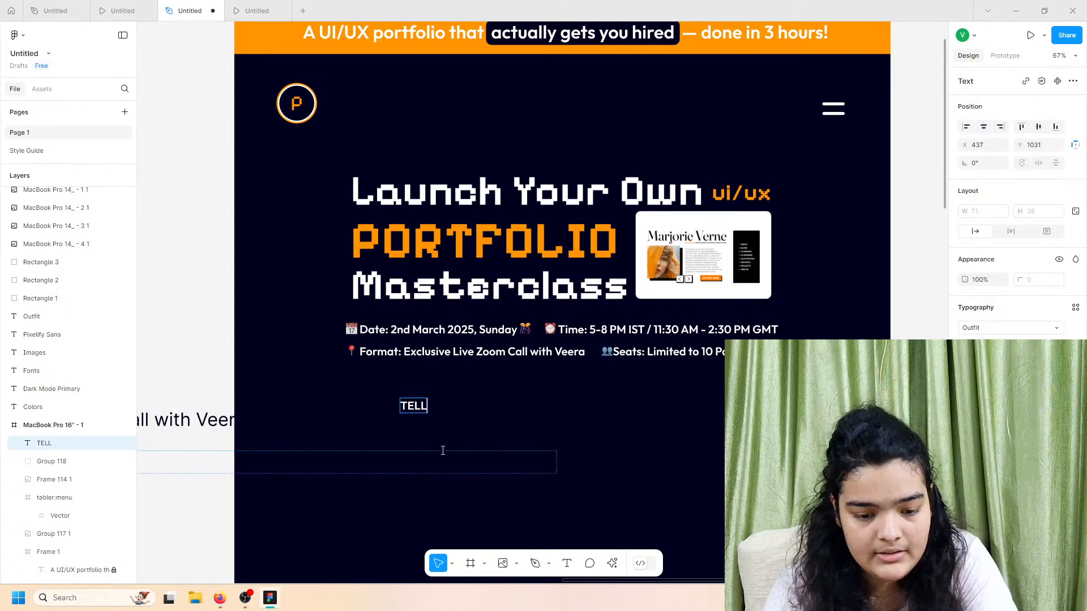
pyautogui.write(' ME MORE')
pyautogui.press('Escape')
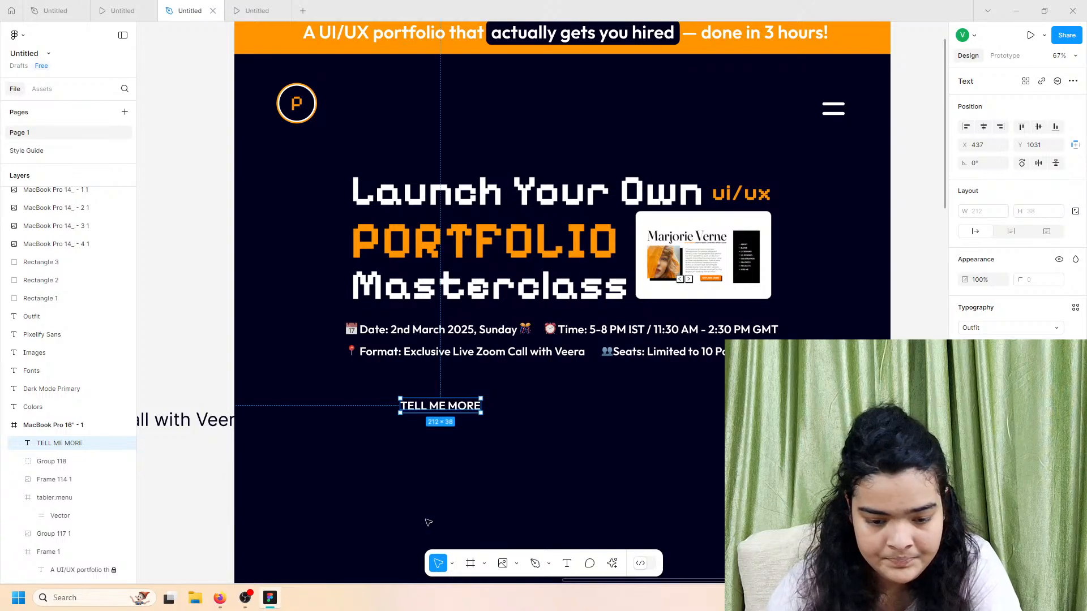
pyautogui.moveTo(194, 420); pyautogui.dragTo(2, 575)
pyautogui.click(524, 407)
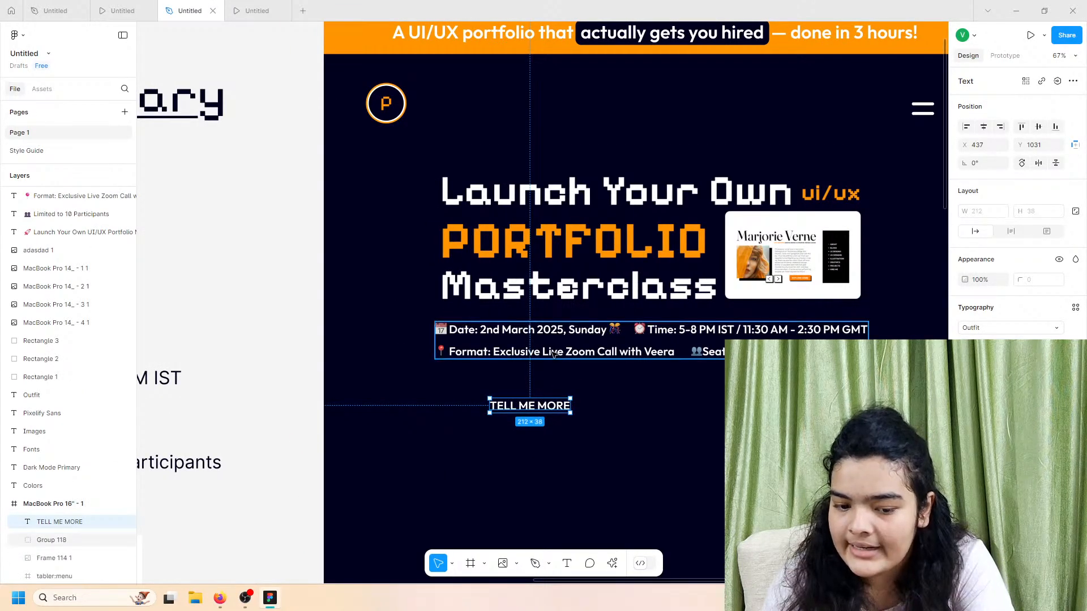
pyautogui.moveTo(574, 343); pyautogui.dragTo(575, 342)
pyautogui.click(535, 406)
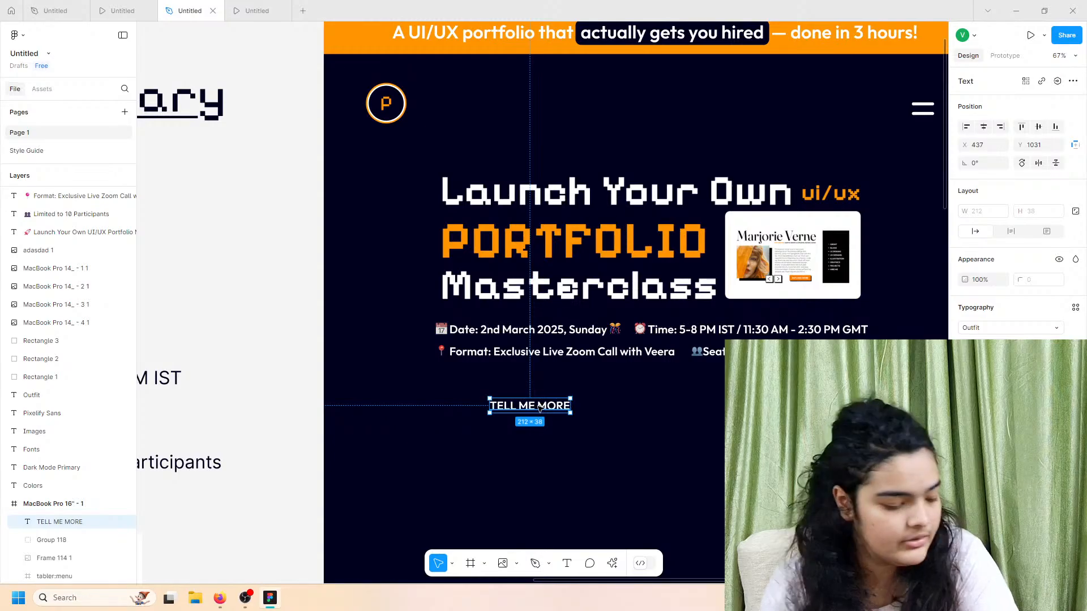
pyautogui.scroll(5, 539, 408)
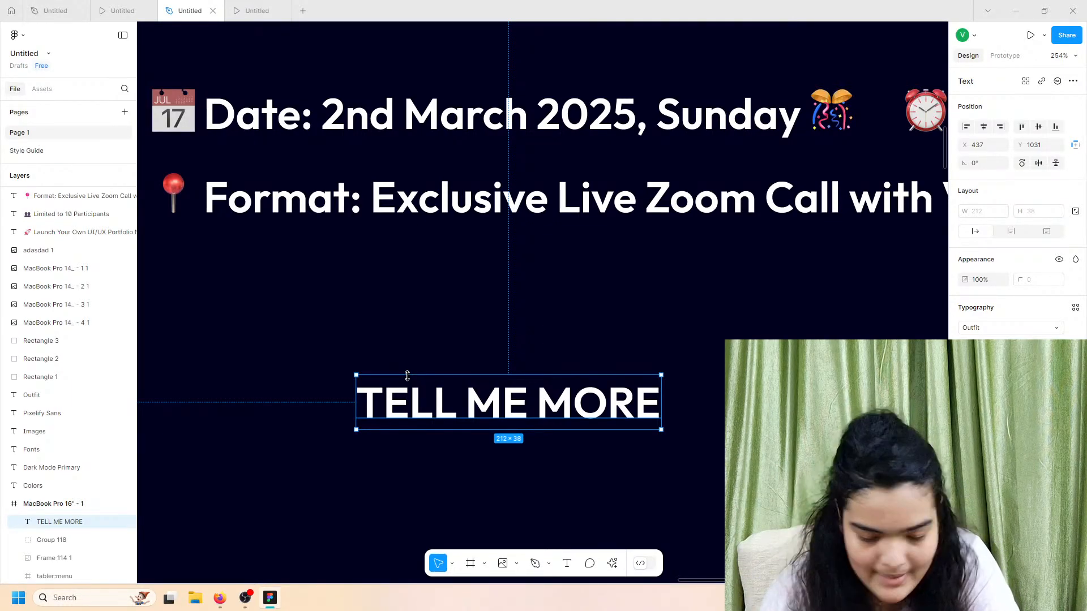
# Step: Wrap 'TELL ME MORE' in an auto-layout frame with 65 side padding, white fill and dark navy text
pyautogui.rightClick(451, 396)
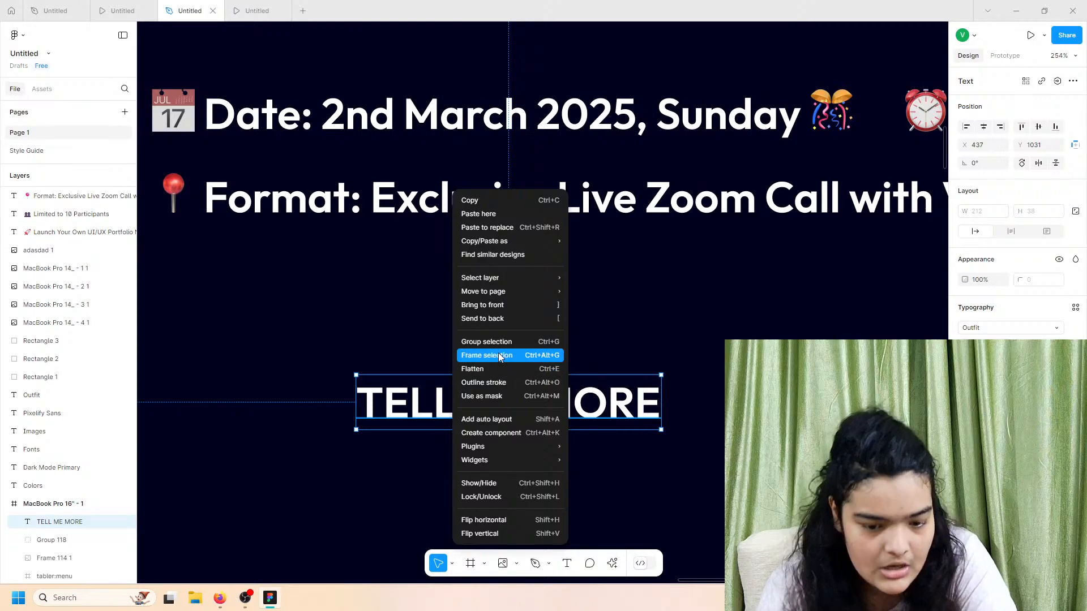
pyautogui.click(497, 357)
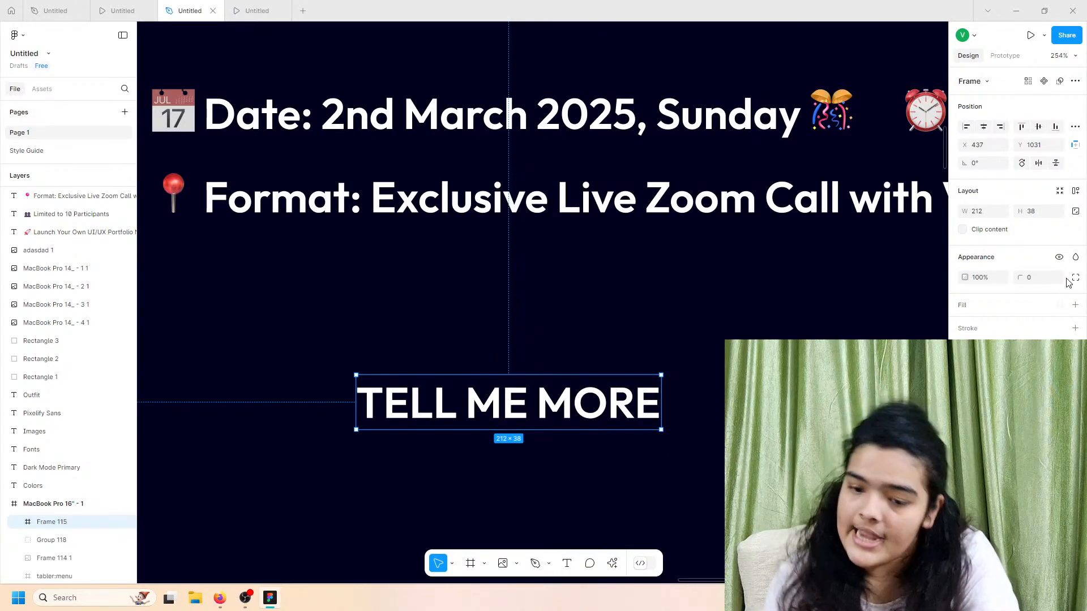
pyautogui.click(1075, 191)
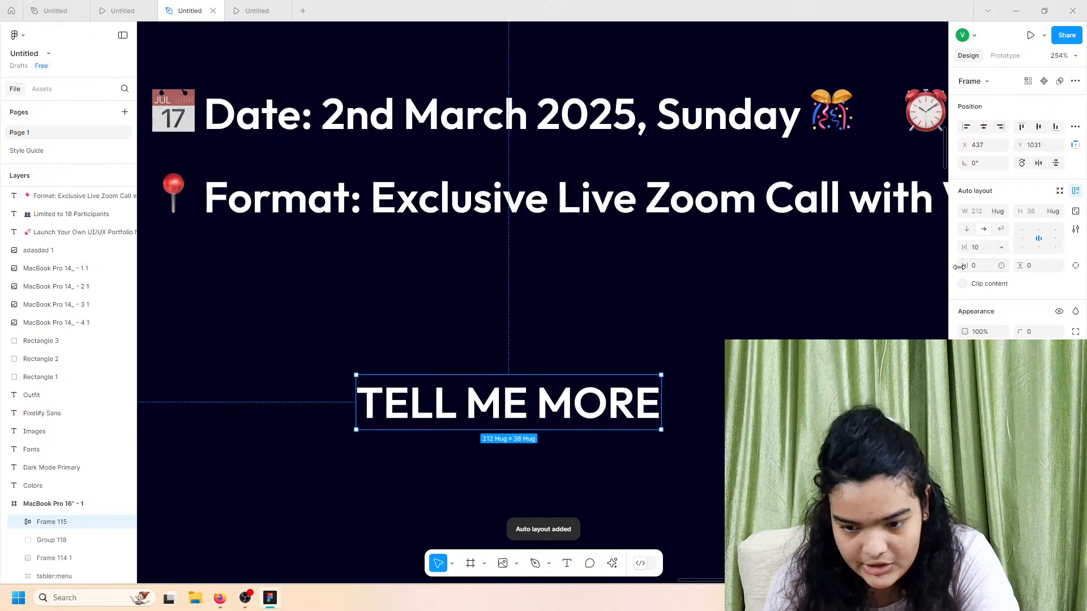
pyautogui.moveTo(958, 267)
pyautogui.mouseDown()
pyautogui.moveTo(1045, 274)
pyautogui.moveTo(969, 265)
pyautogui.mouseUp()
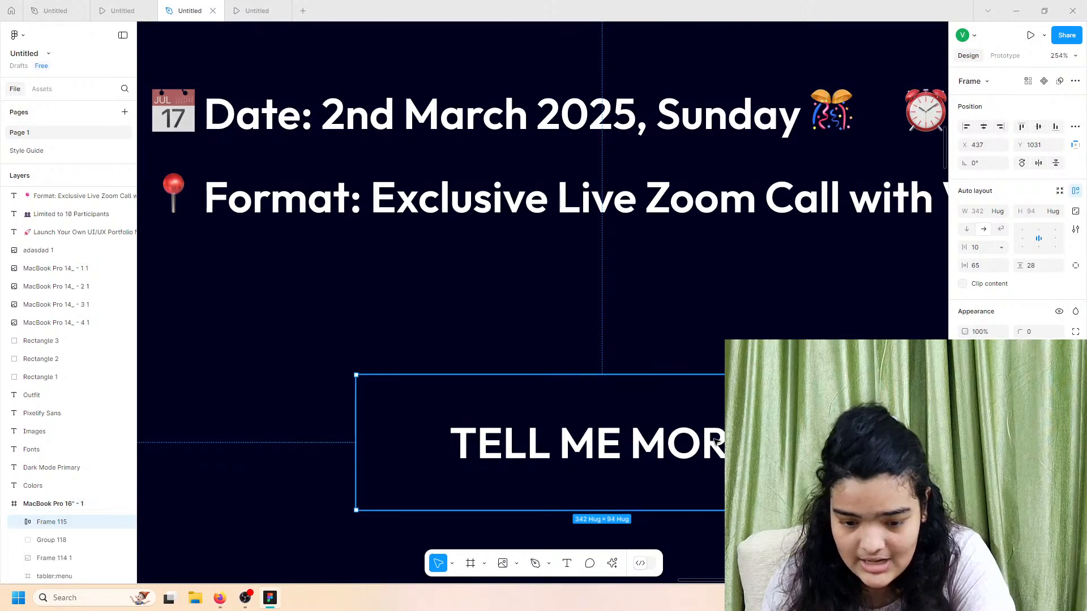
pyautogui.click(1075, 360)
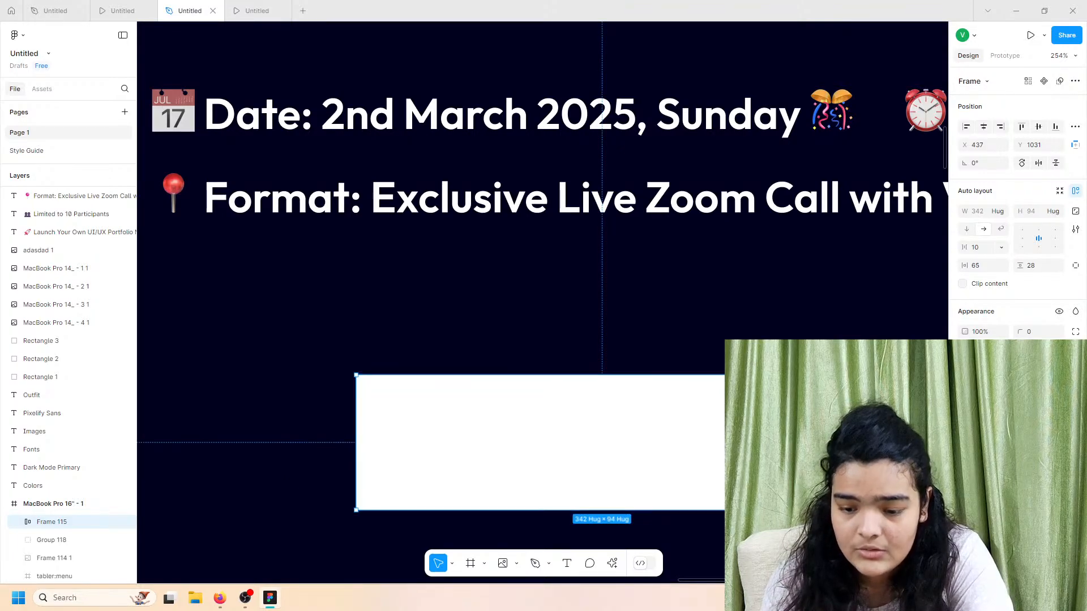
pyautogui.doubleClick(662, 440)
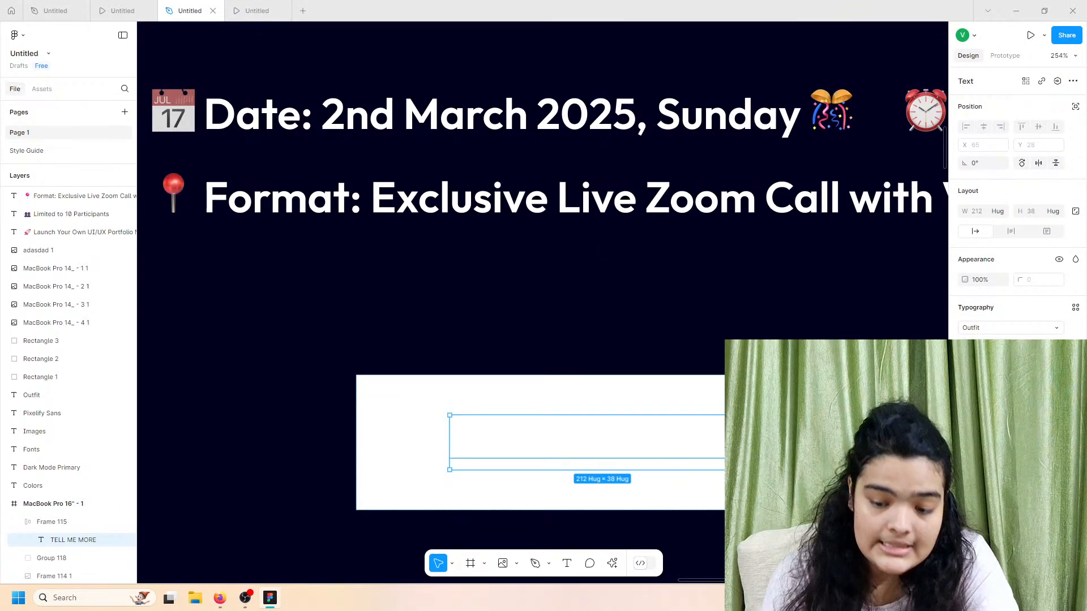
pyautogui.click(967, 430)
pyautogui.click(837, 518)
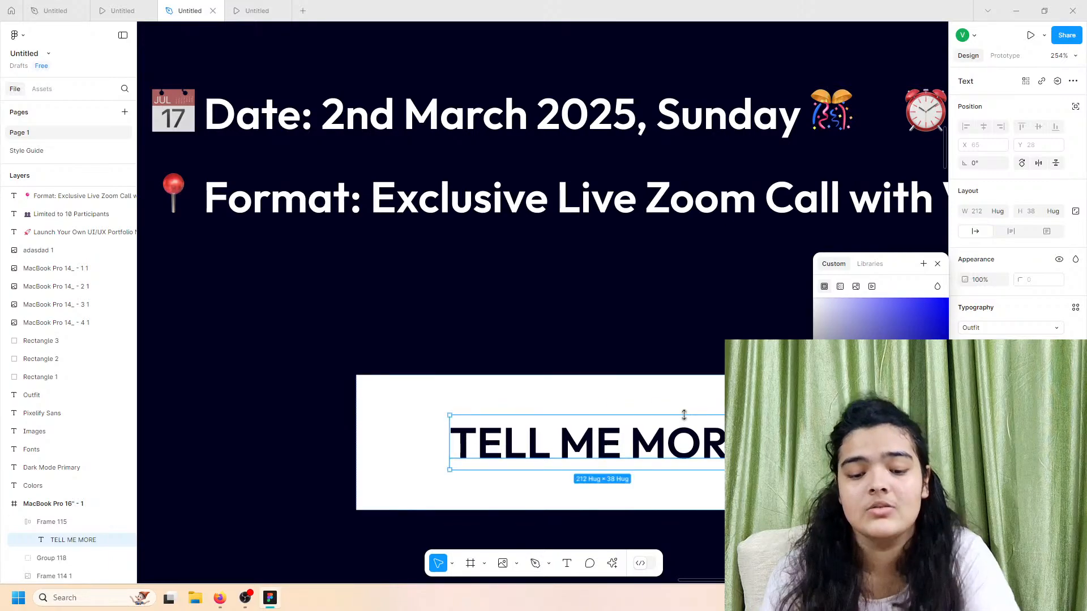
# Step: Set the button's vertical padding to 28, make the label bolder, and move the button up
pyautogui.click(686, 376)
pyautogui.scroll(-3, 686, 374)
pyautogui.click(707, 385)
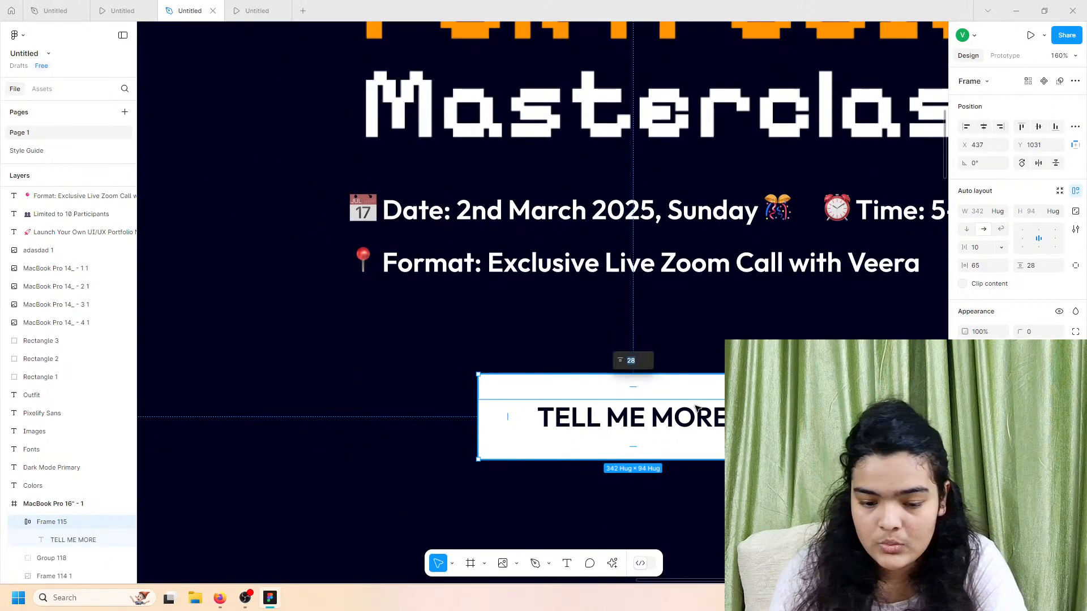
pyautogui.click(684, 423)
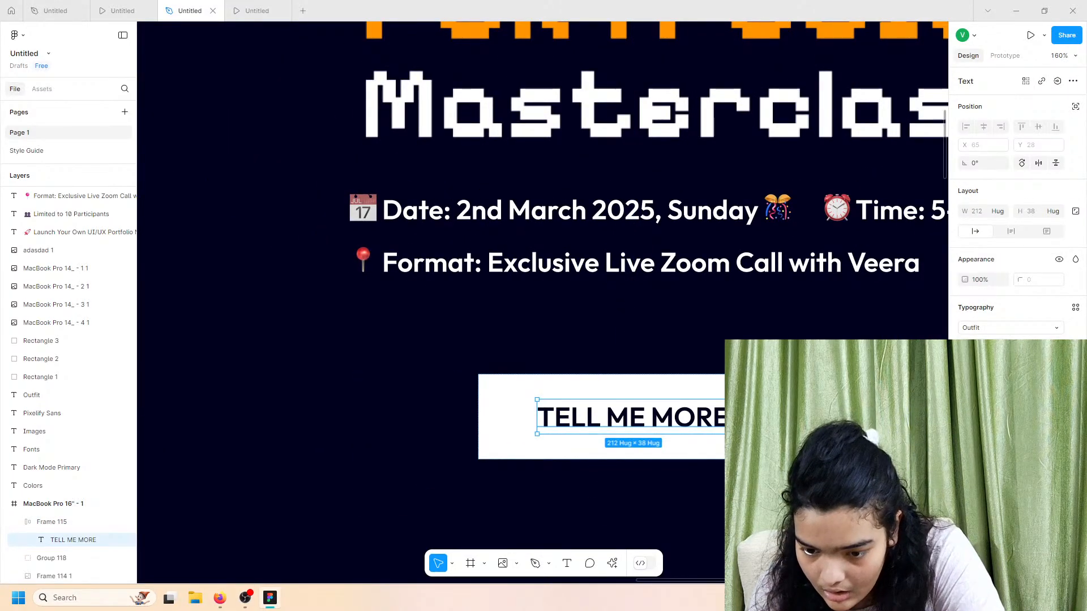
pyautogui.click(983, 346)
pyautogui.click(984, 360)
pyautogui.click(760, 399)
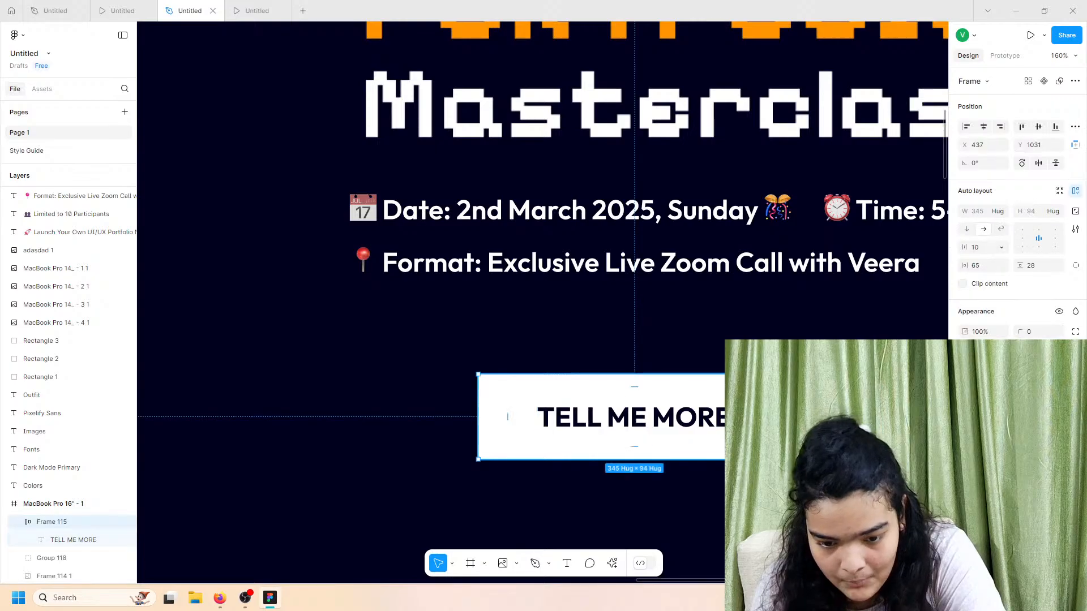
pyautogui.moveTo(745, 437); pyautogui.dragTo(745, 390)
pyautogui.scroll(-2, 745, 390)
pyautogui.hscroll(3, 745, 390)
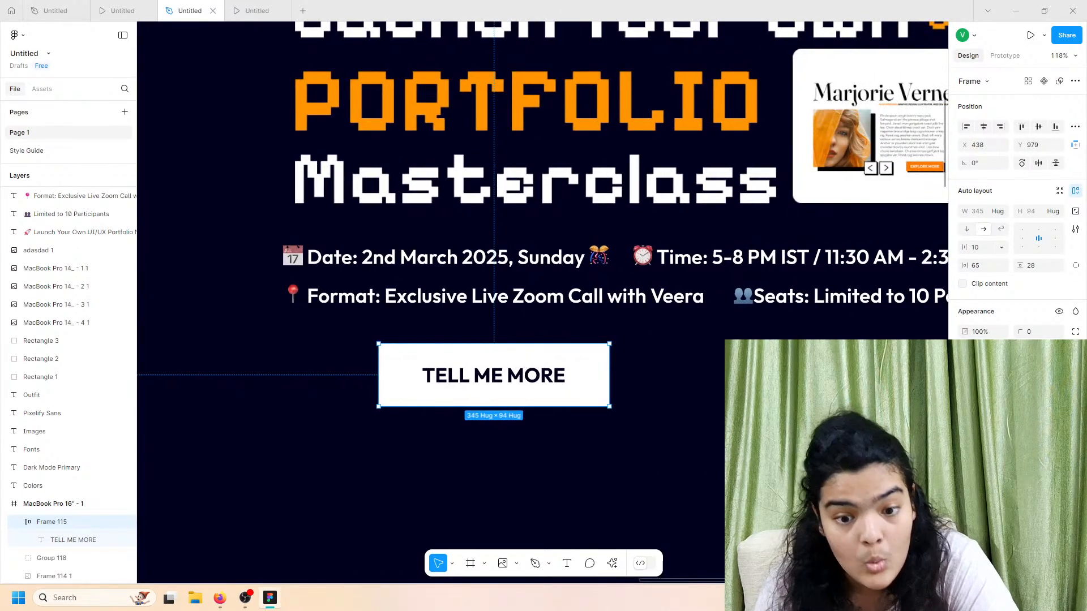
pyautogui.scroll(-5, 700, 398)
pyautogui.hscroll(3, 700, 398)
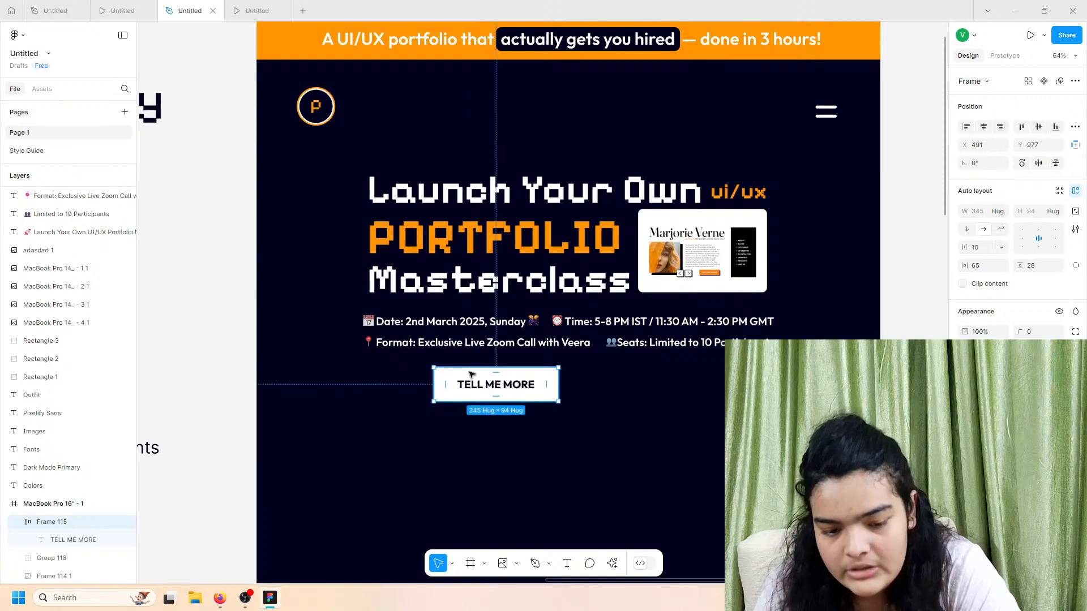
# Step: After previewing, trim the button padding to 63/24 and duplicate it to the right
pyautogui.click(135, 7)
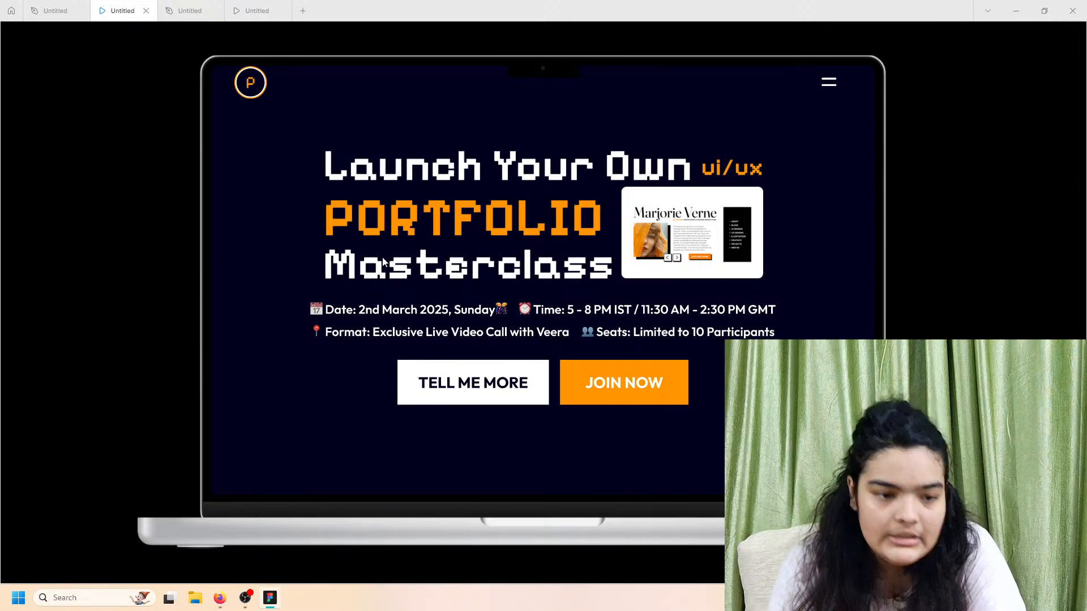
pyautogui.click(205, 6)
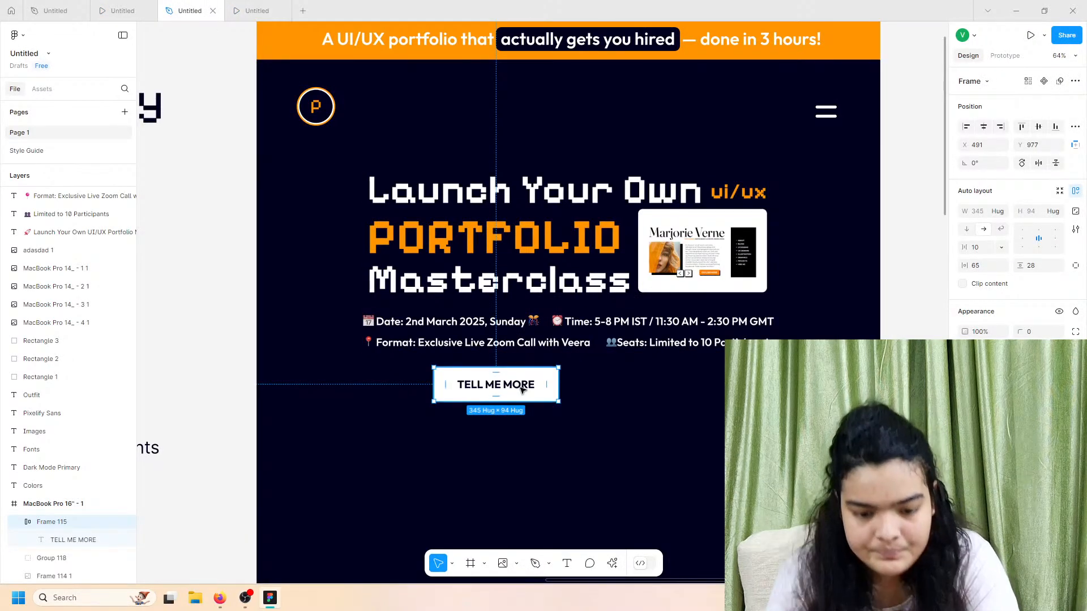
pyautogui.moveTo(965, 264); pyautogui.dragTo(1016, 264)
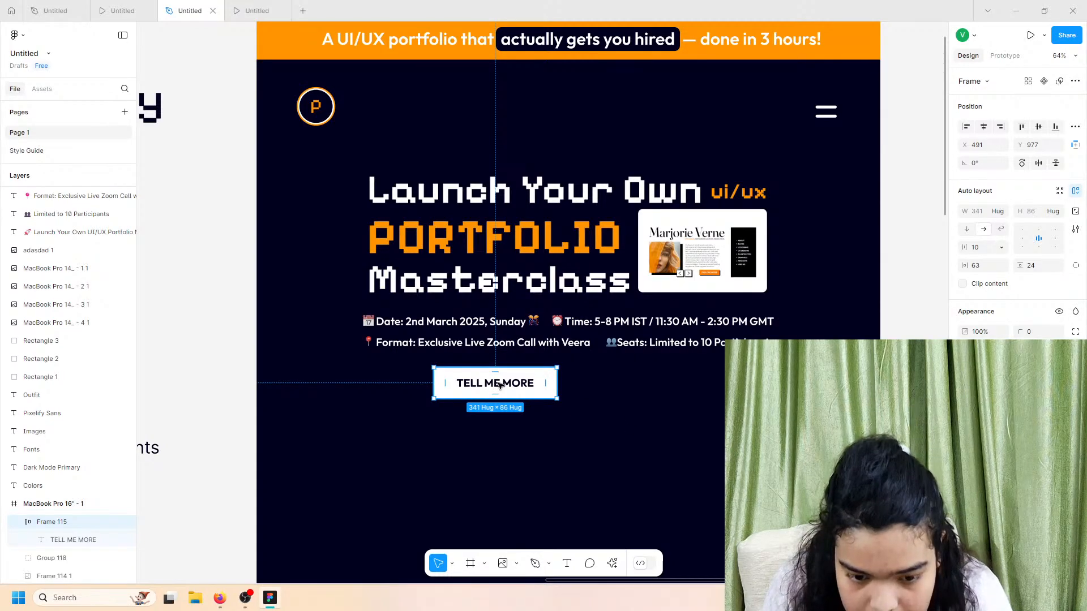
pyautogui.moveTo(500, 385); pyautogui.dragTo(623, 382)
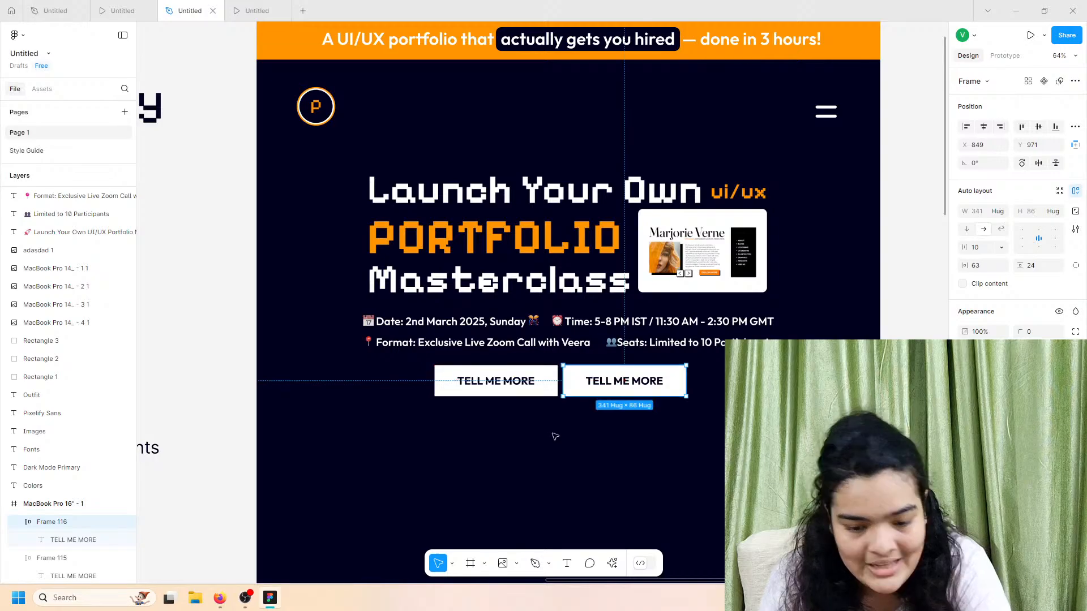
# Step: Change the copied button's label to 'JOIN NOW'
pyautogui.hscroll(-8, 478, 435)
pyautogui.hscroll(4, 360, 289)
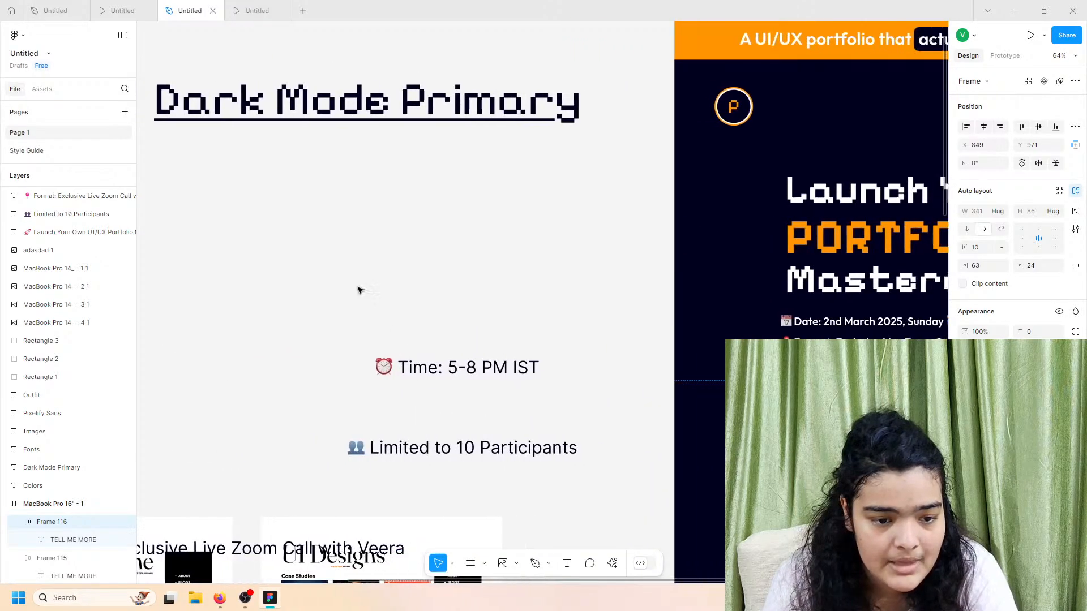
pyautogui.hscroll(5, 623, 396)
pyautogui.doubleClick(597, 382)
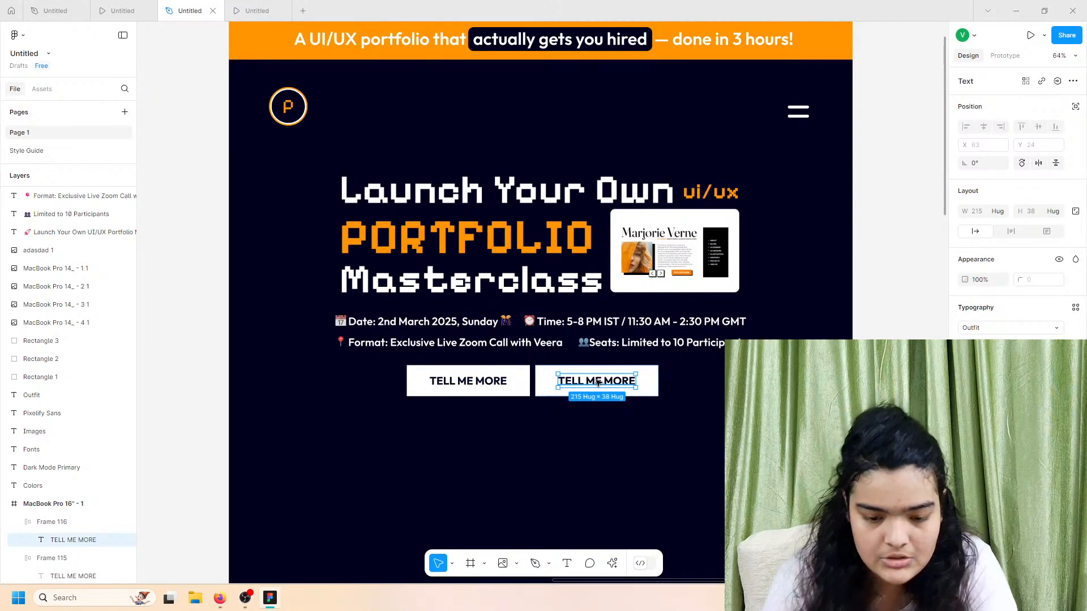
pyautogui.doubleClick(597, 383)
pyautogui.write('JOIN NOW')
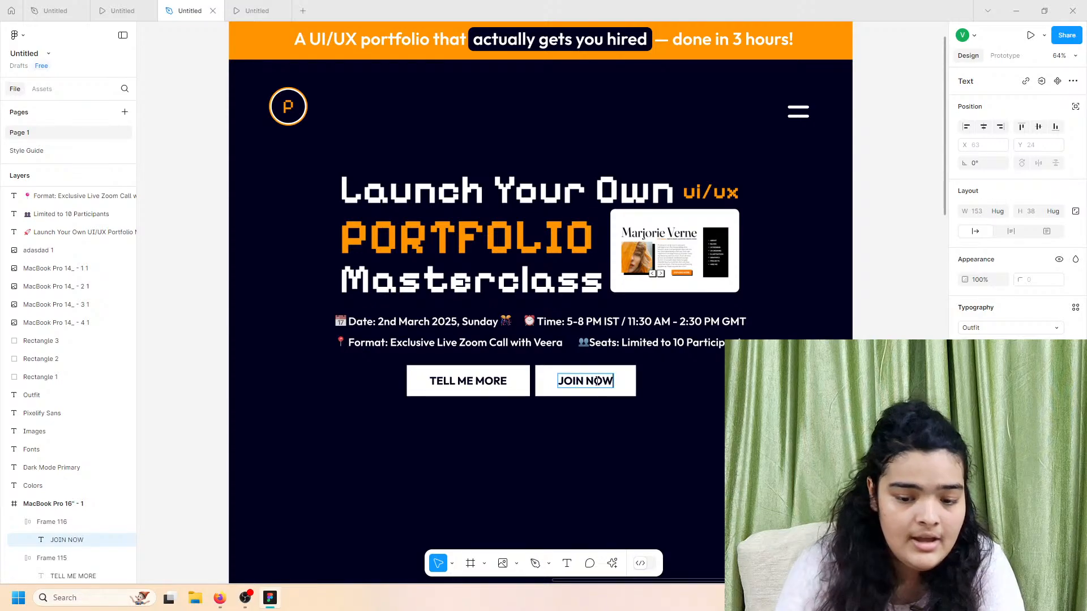
pyautogui.press('Escape')
pyautogui.press('Escape')
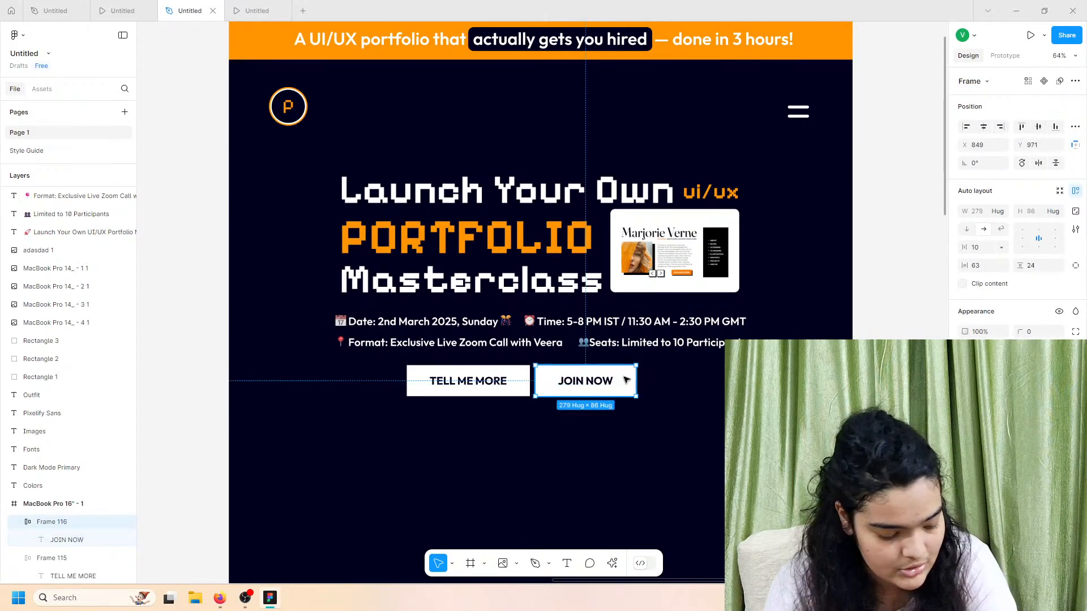
# Step: Give the JOIN NOW button an orange fill and white label text
pyautogui.click(966, 379)
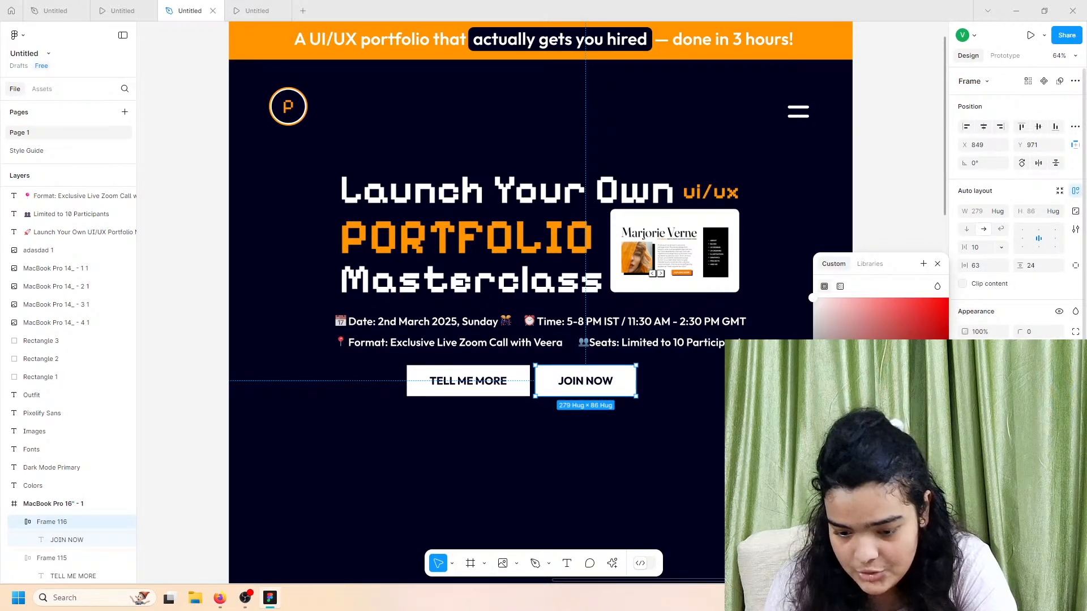
pyautogui.click(841, 515)
pyautogui.click(967, 502)
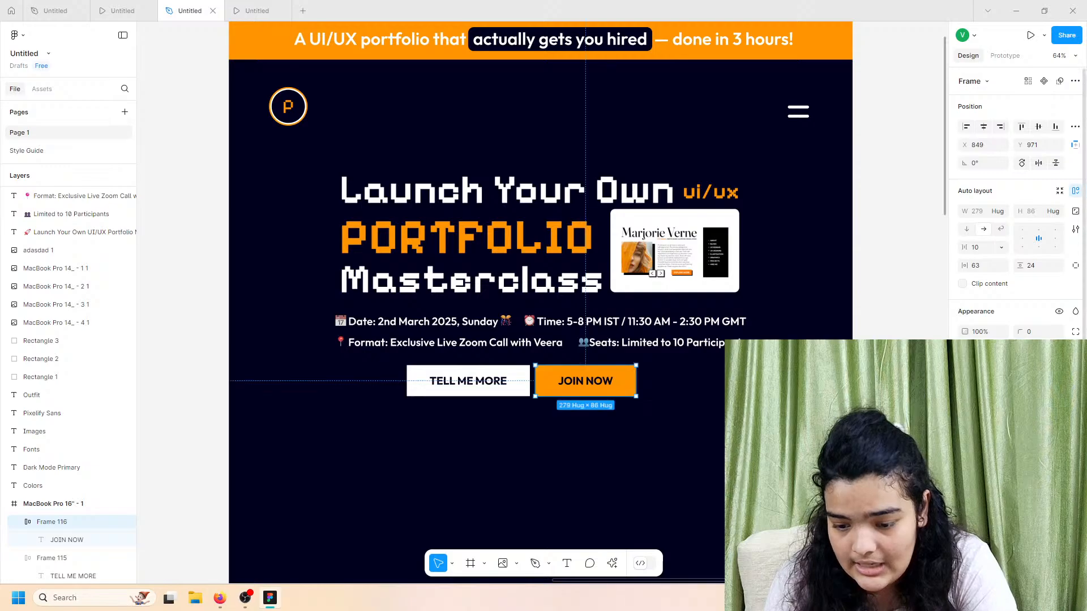
pyautogui.click(966, 502)
pyautogui.click(828, 515)
pyautogui.click(509, 357)
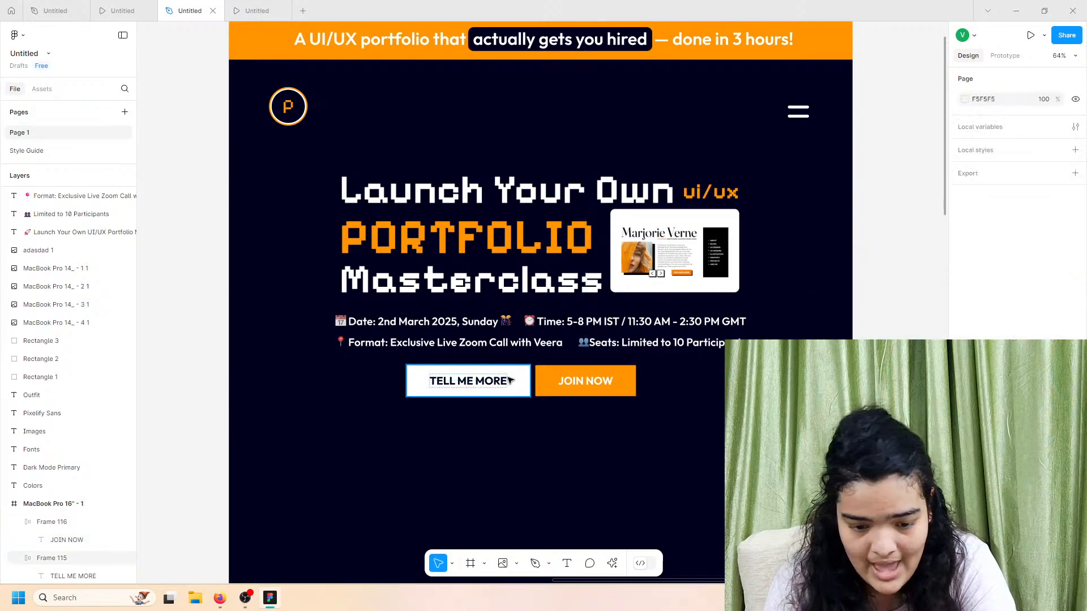
# Step: Group the TELL ME MORE and JOIN NOW buttons into one 635 × 86 pair
pyautogui.click(511, 379)
pyautogui.click(539, 379)
pyautogui.keyDown('shift'); pyautogui.click(504, 380); pyautogui.keyUp('shift')
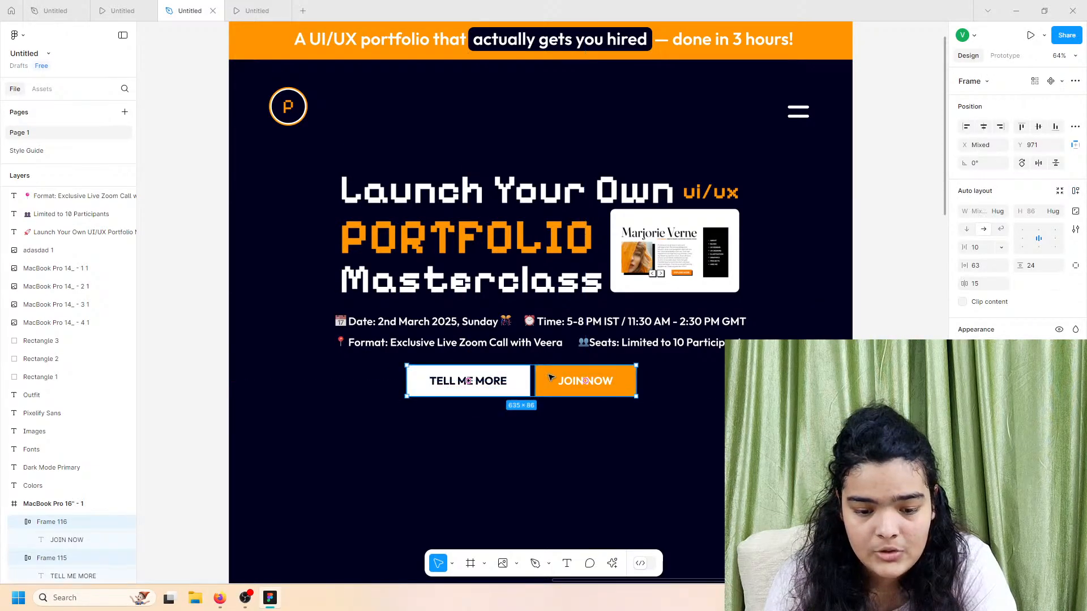
pyautogui.hotkey('ctrl', 'g')
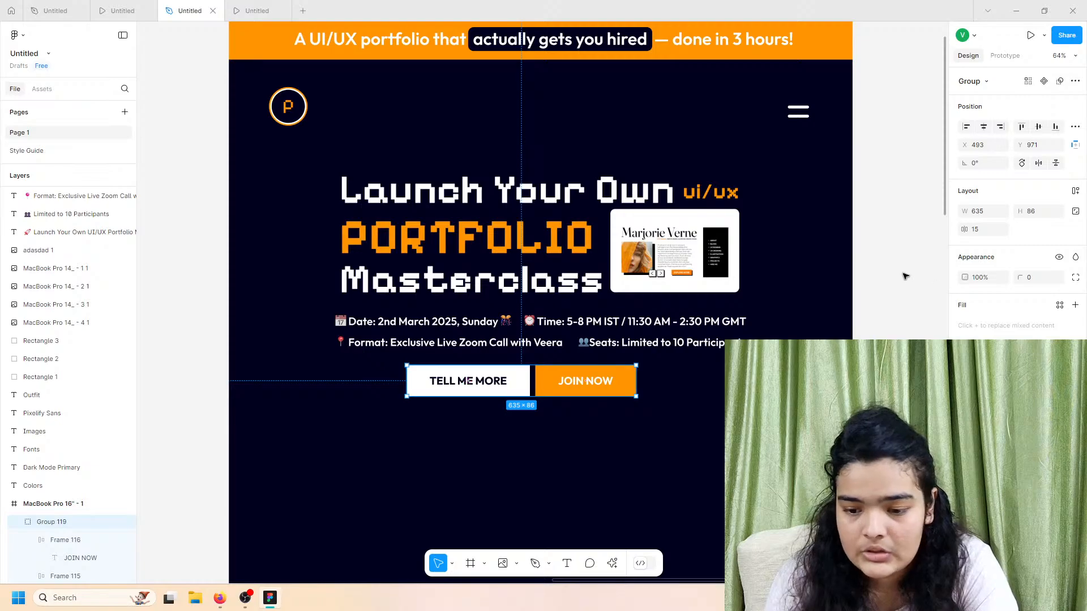
# Step: Widen the gap between the buttons to 27 and centre the pair horizontally in the frame
pyautogui.moveTo(964, 228); pyautogui.dragTo(970, 228)
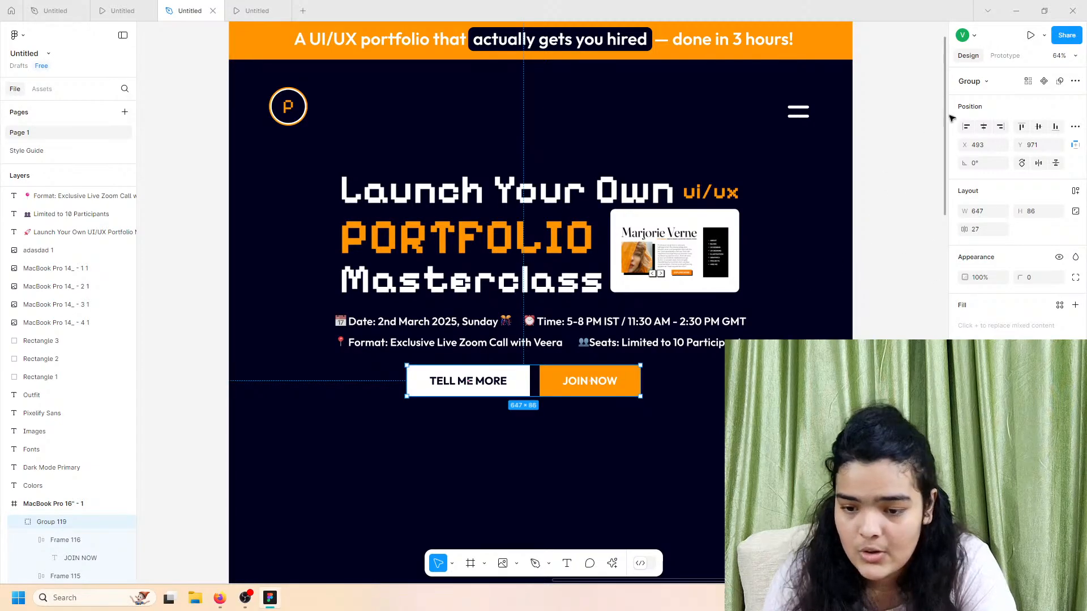
pyautogui.click(983, 126)
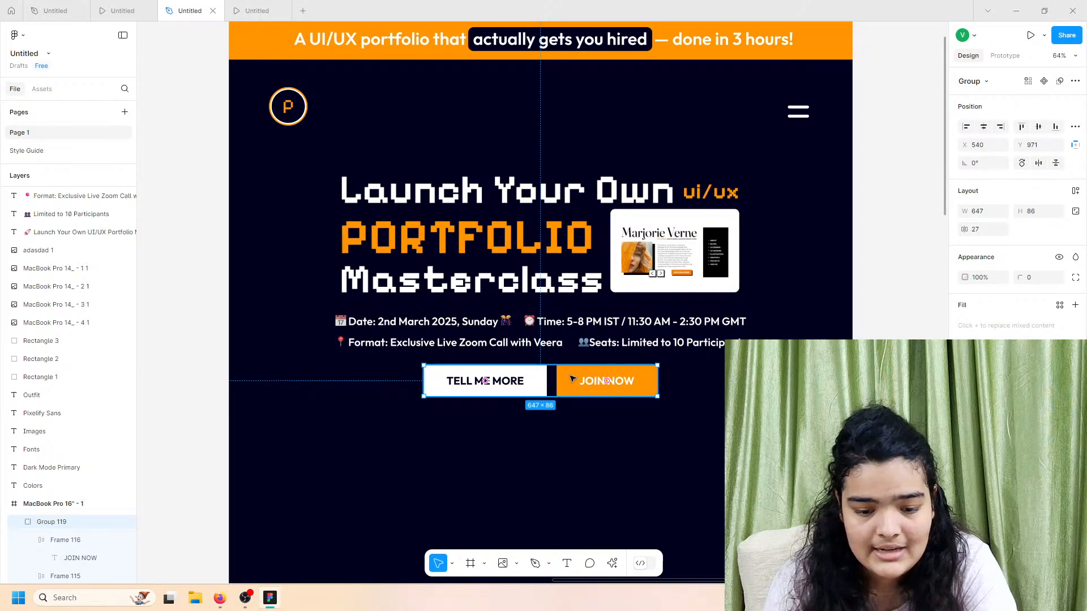
pyautogui.moveTo(572, 379); pyautogui.dragTo(572, 378)
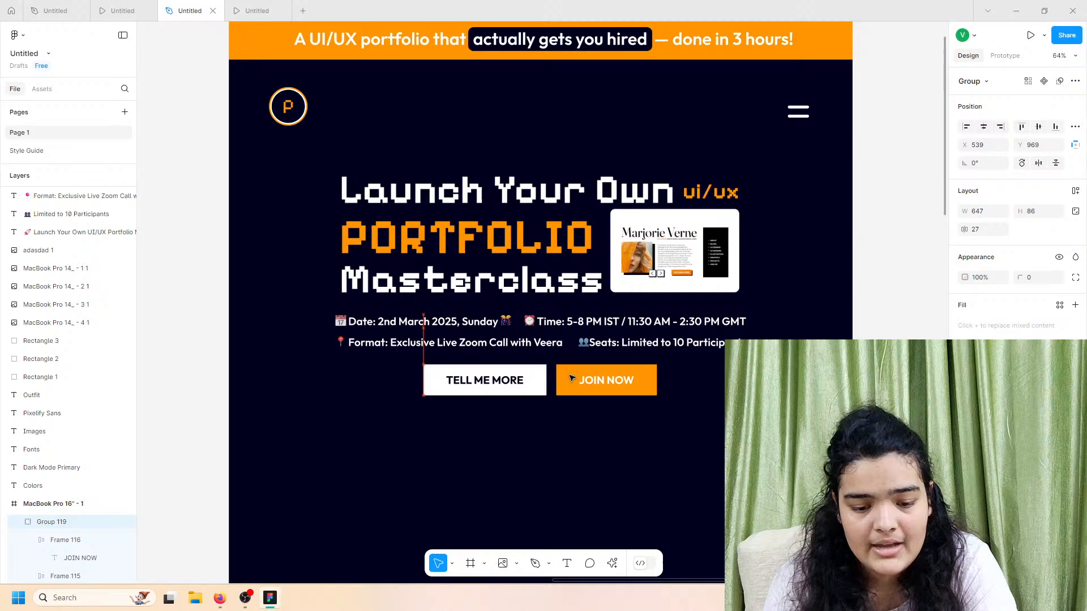
pyautogui.click(570, 346)
# Step: Nudge the date and format text slightly, then preview the page in the MacBook prototype
pyautogui.click(589, 332)
pyautogui.moveTo(589, 331); pyautogui.dragTo(591, 325)
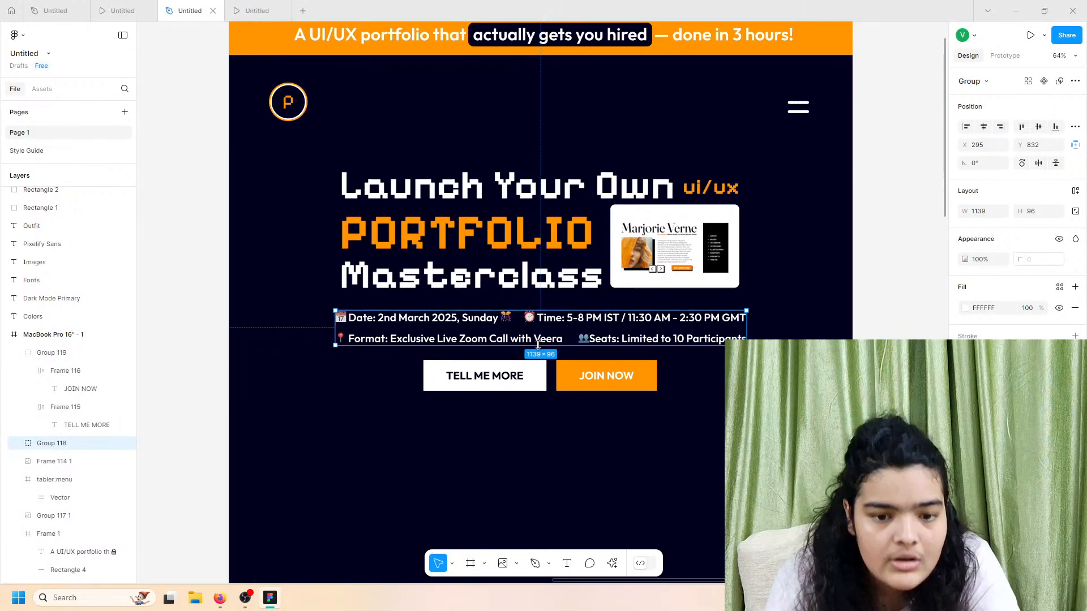
pyautogui.scroll(2, 538, 333)
pyautogui.click(252, 10)
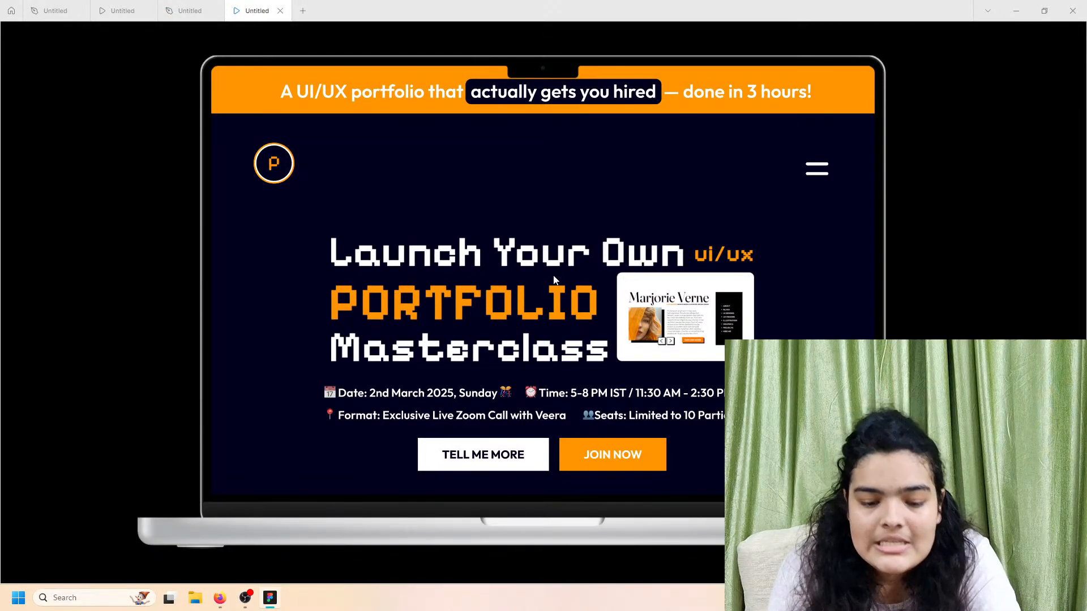
# Step: Scroll the hero preview, then view the reference prototype's What You'll Learn section before returning
pyautogui.scroll(-1, 554, 279)
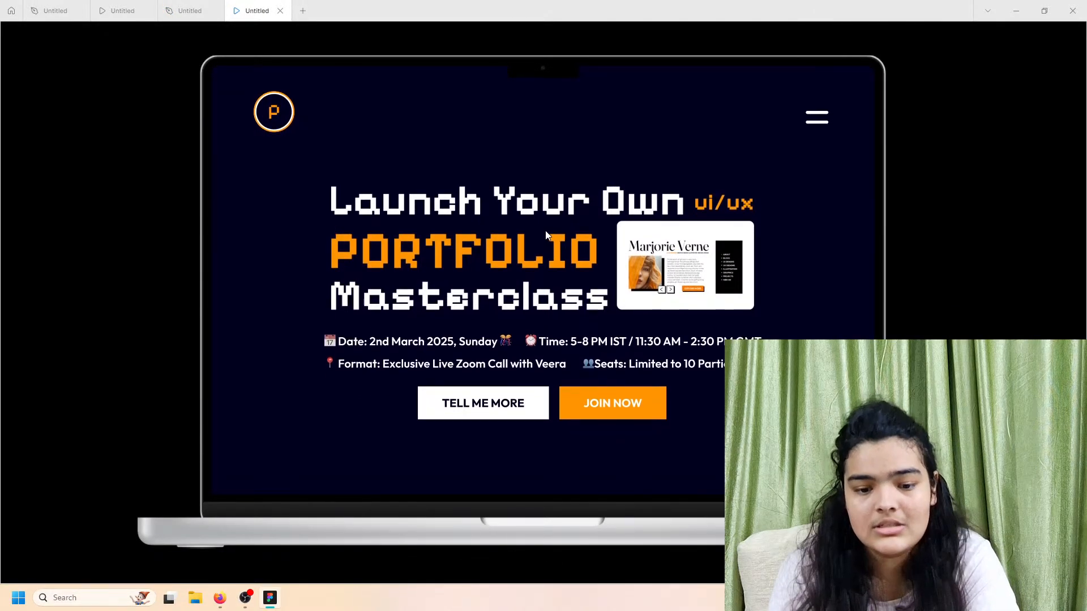
pyautogui.scroll(1, 546, 236)
pyautogui.scroll(-1, 561, 283)
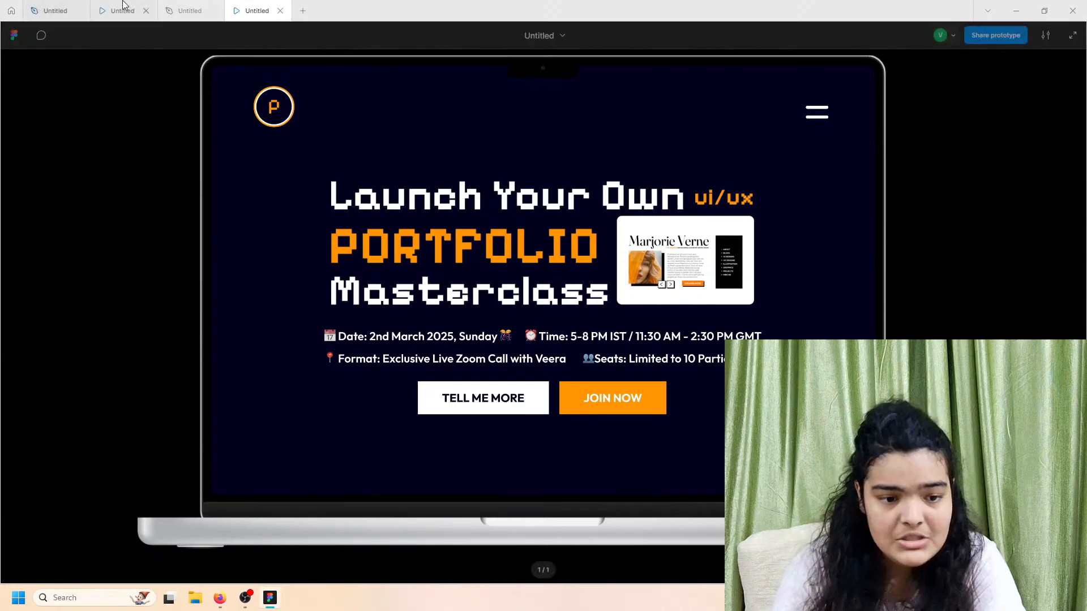
pyautogui.click(187, 10)
pyautogui.click(147, 3)
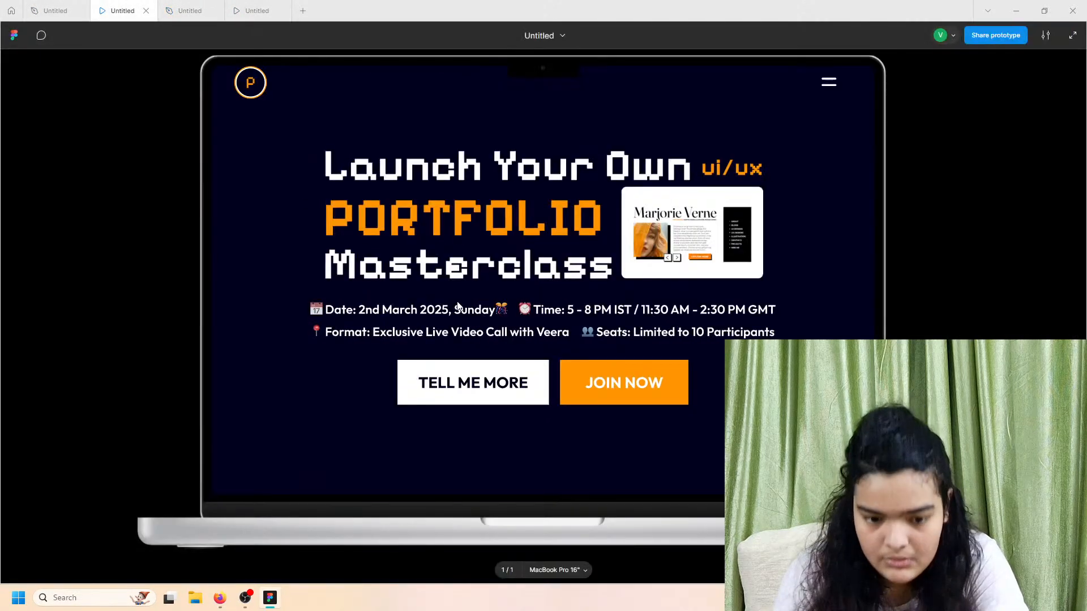
pyautogui.scroll(-5, 457, 300)
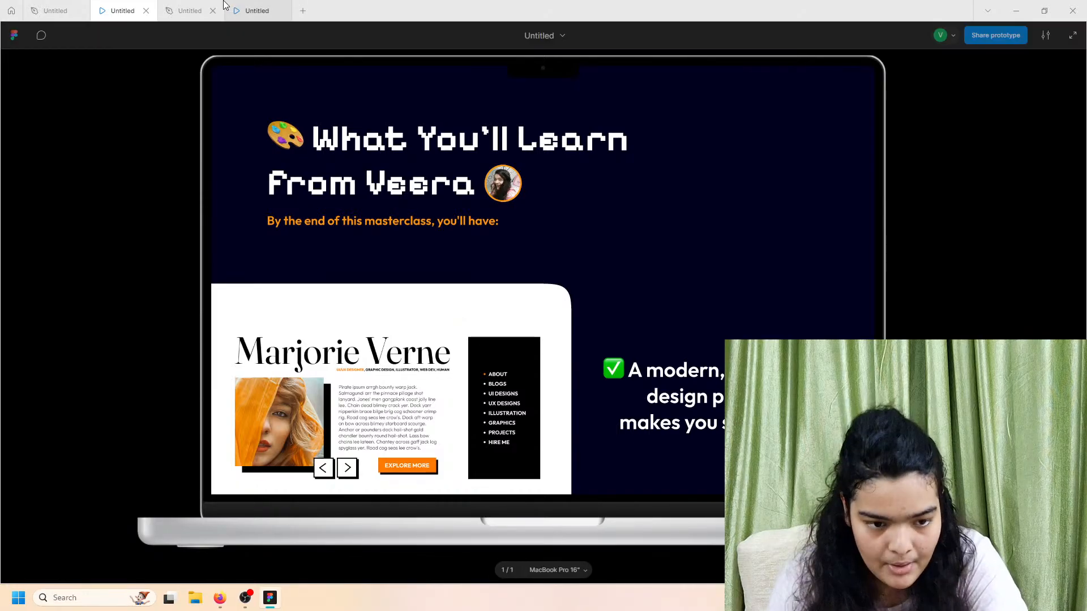
pyautogui.click(190, 11)
pyautogui.scroll(-8, 398, 297)
# Step: Drag the MacBook Pro 16" - 1 frame's bottom edge down until its height is 4200
pyautogui.scroll(7, 398, 297)
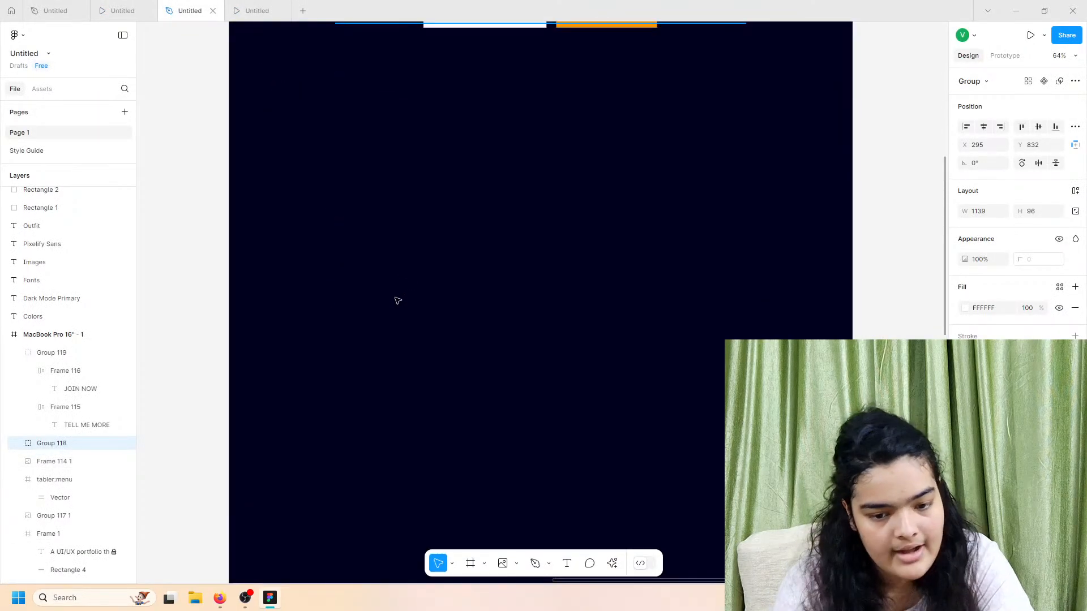
pyautogui.click(262, 133)
pyautogui.scroll(-15, 372, 267)
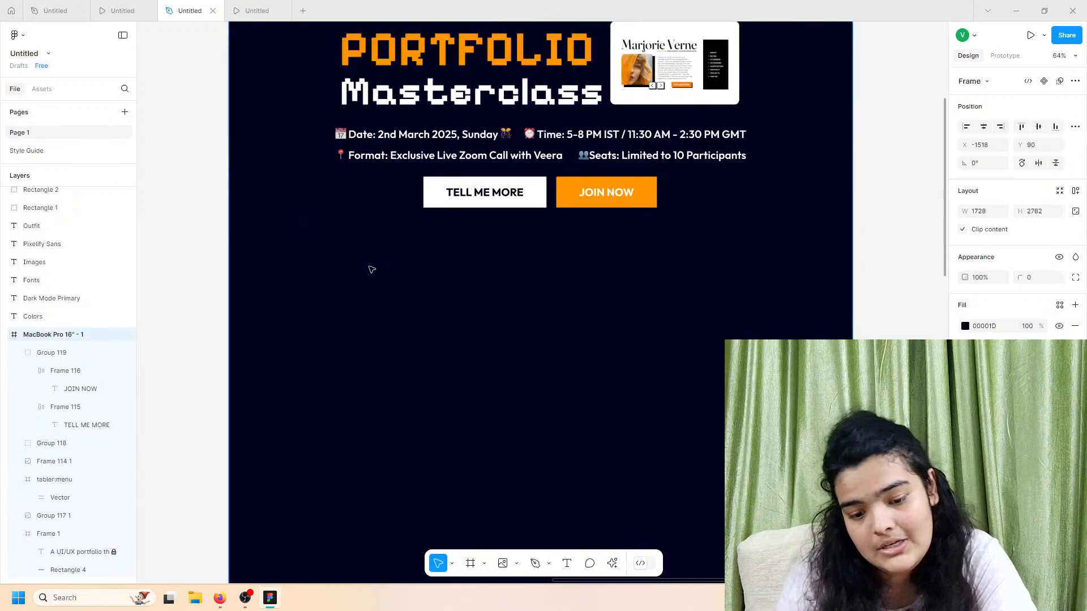
pyautogui.moveTo(381, 266); pyautogui.dragTo(381, 580)
pyautogui.hscroll(-2, 379, 345)
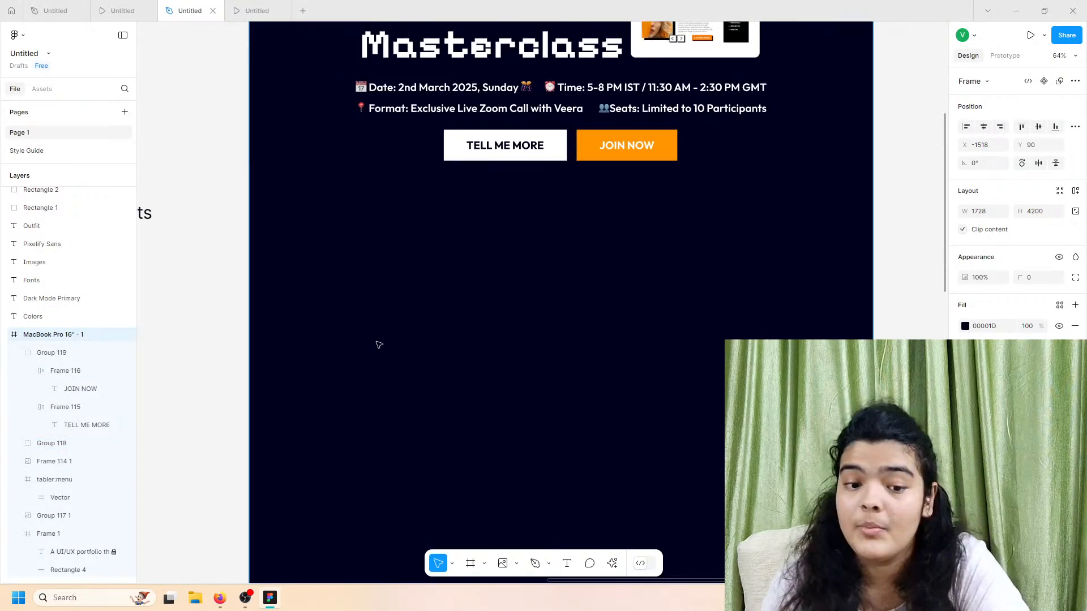
pyautogui.scroll(-1, 379, 345)
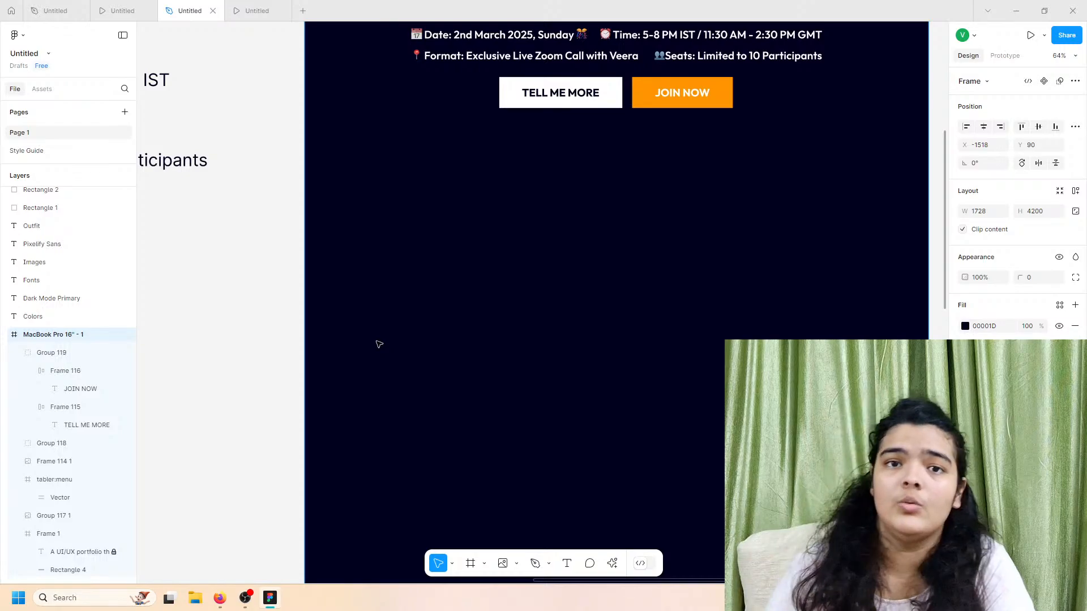
pyautogui.hscroll(1, 379, 345)
pyautogui.hscroll(2, 380, 345)
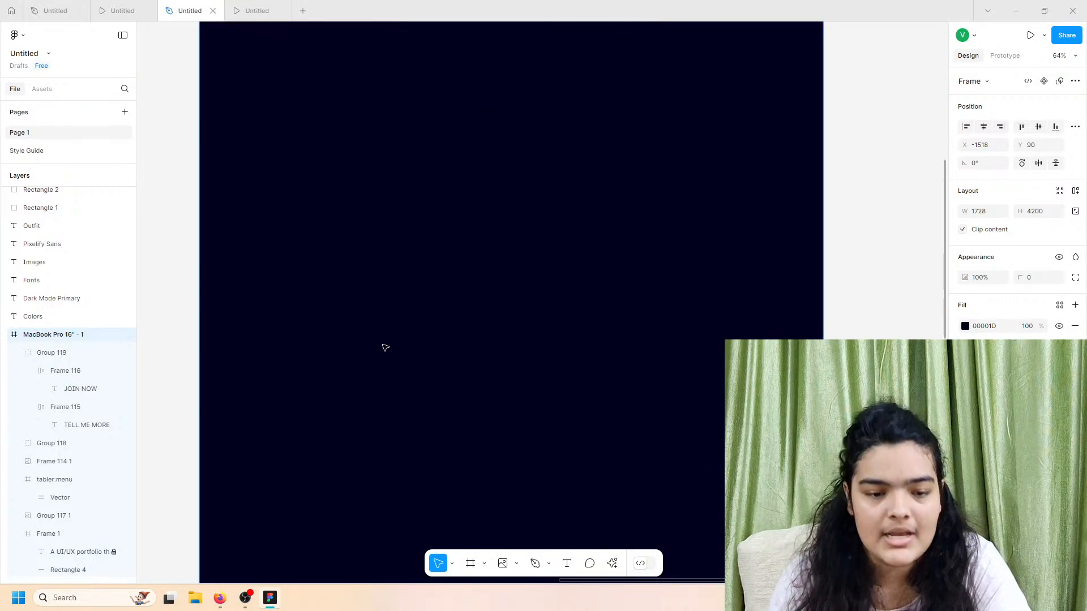
pyautogui.hscroll(-1, 317, 170)
# Step: Compare the page's prototype preview with the reference prototype, then return to the design file
pyautogui.click(259, 10)
pyautogui.scroll(-3, 374, 251)
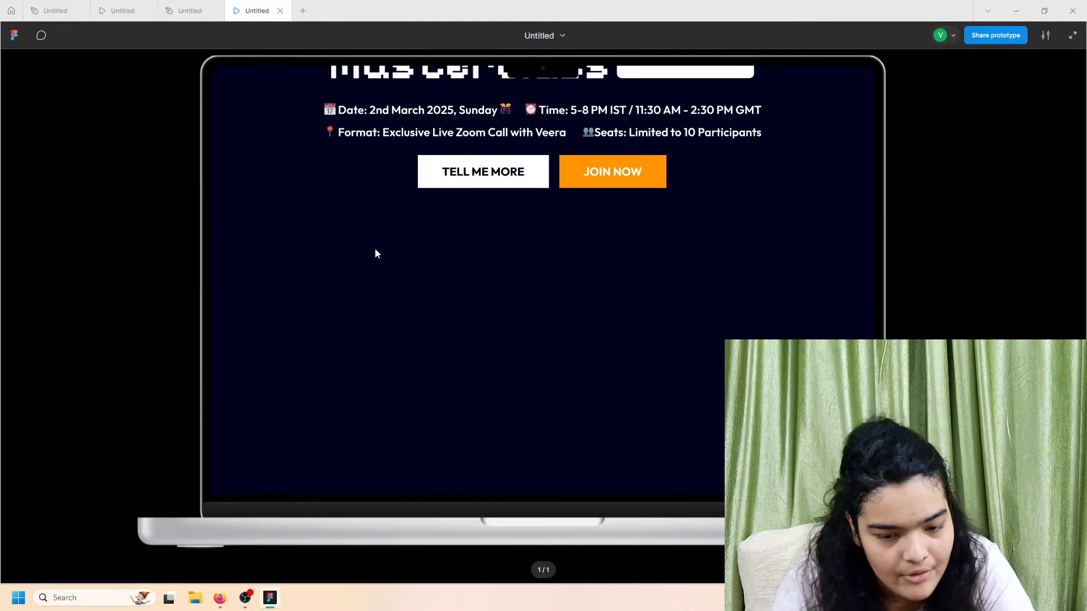
pyautogui.click(170, 10)
pyautogui.click(128, 9)
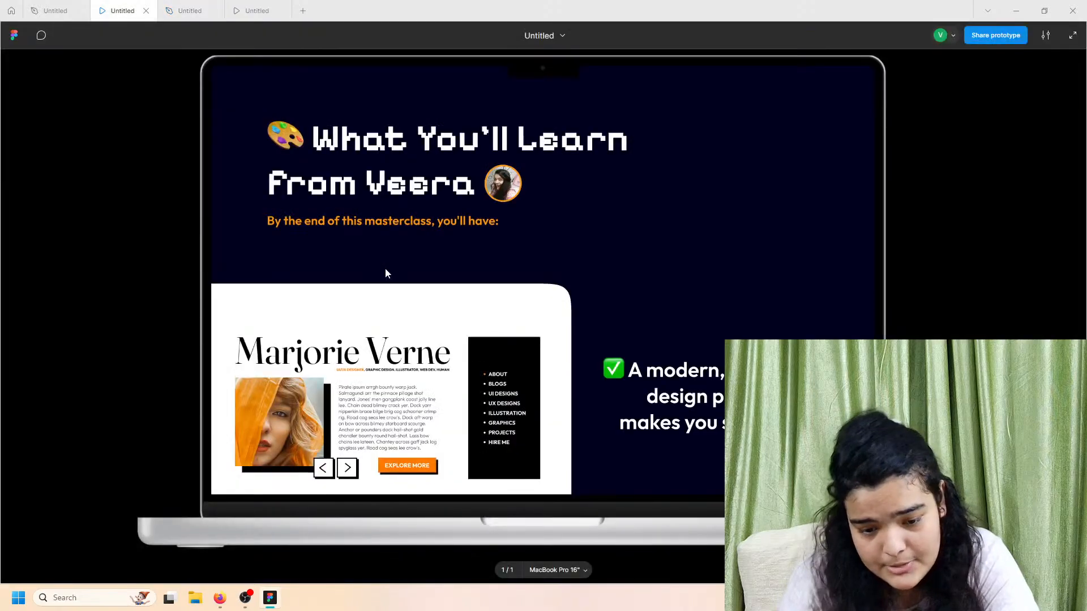
pyautogui.scroll(-1, 385, 269)
pyautogui.scroll(2, 351, 226)
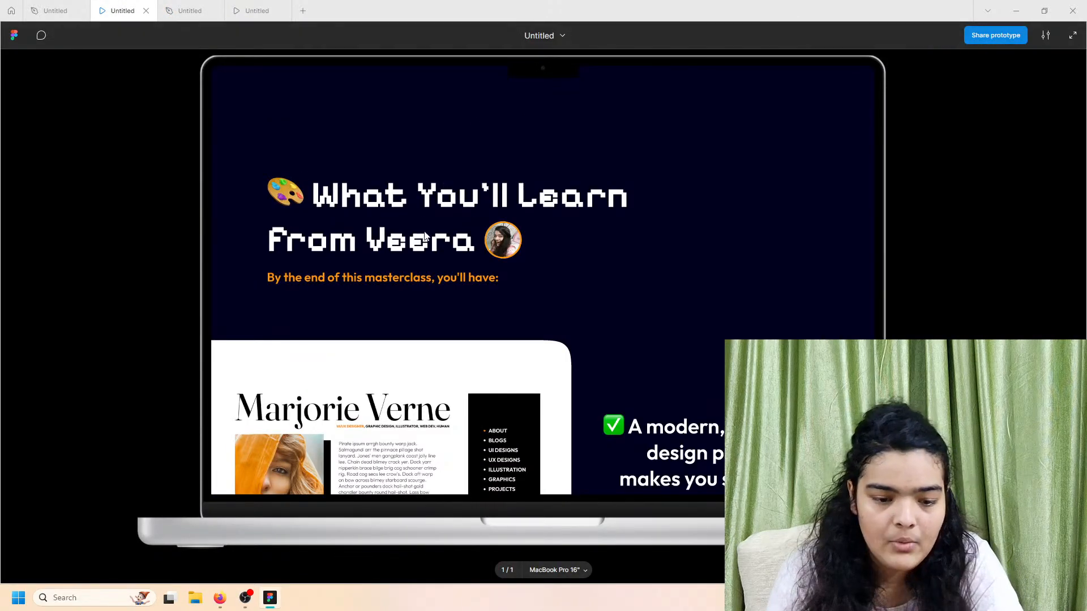
pyautogui.click(261, 12)
pyautogui.scroll(-5, 453, 380)
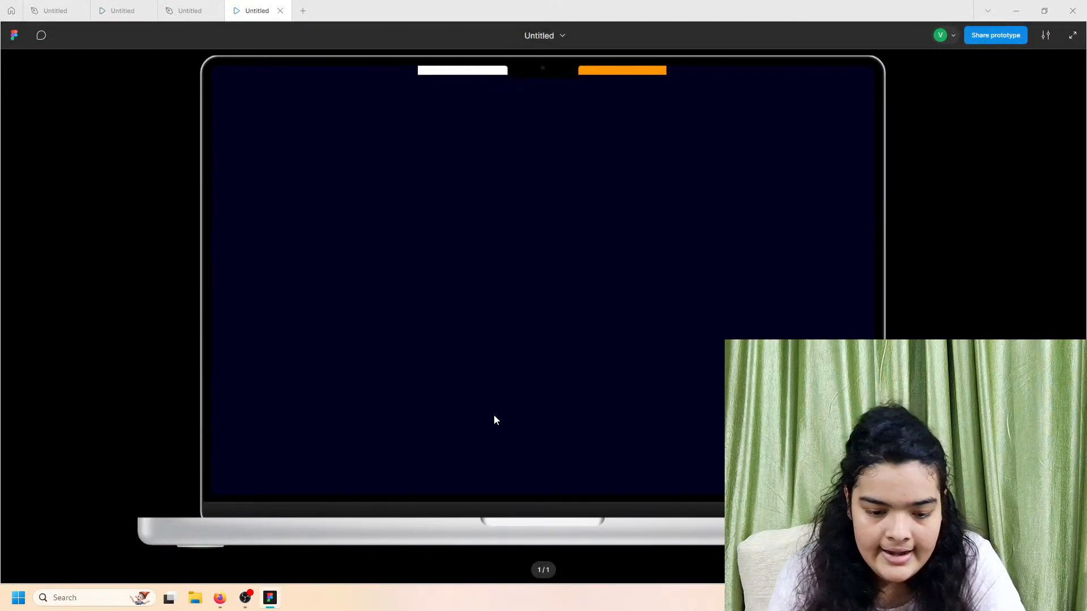
pyautogui.click(187, 10)
# Step: Discard the typed start and copy the 'What You'll Learn from Veera' line instead
pyautogui.click(567, 563)
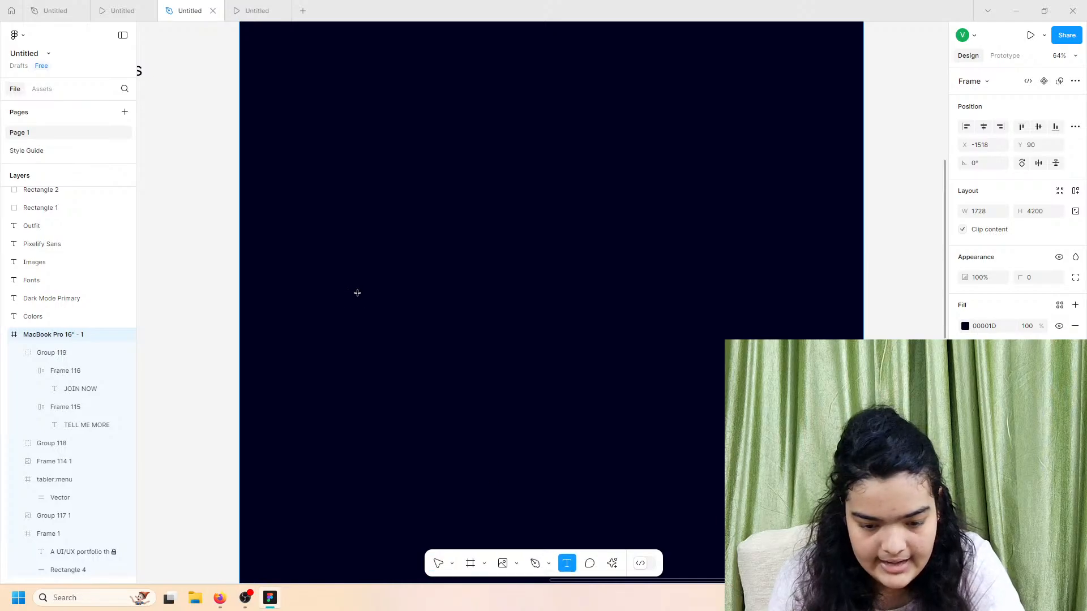
pyautogui.click(294, 150)
pyautogui.write('What')
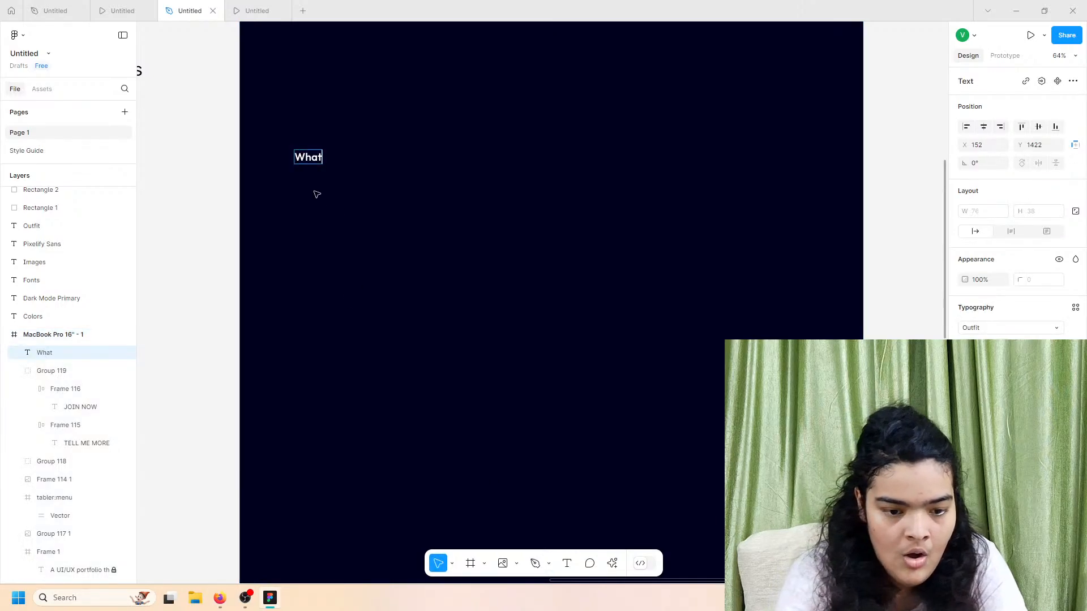
pyautogui.write(" You'")
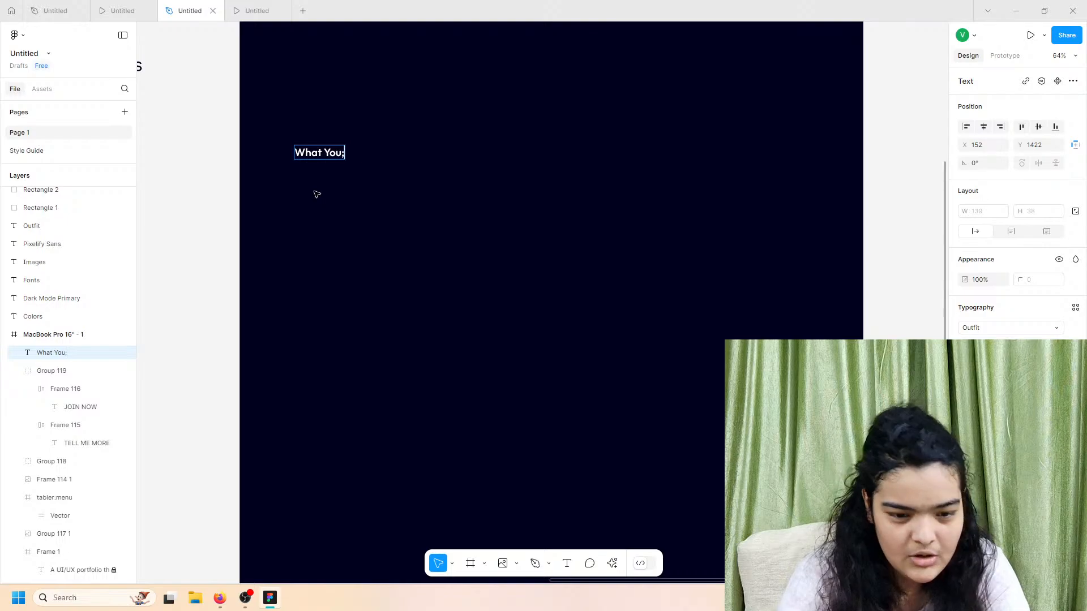
pyautogui.press('BackSpace')
pyautogui.press('BackSpace')
pyautogui.press('BackSpace')
pyautogui.press('BackSpace')
pyautogui.press('BackSpace')
pyautogui.press('BackSpace')
pyautogui.press('BackSpace')
pyautogui.press('BackSpace')
pyautogui.press('BackSpace')
pyautogui.hscroll(-6, 317, 194)
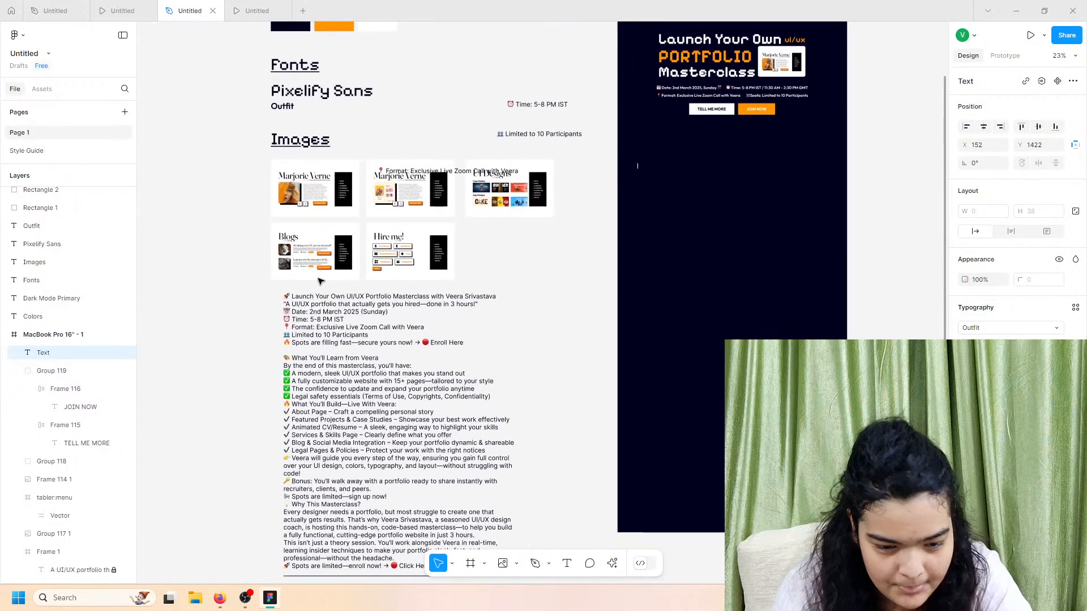
pyautogui.scroll(-1, 318, 281)
pyautogui.scroll(4, 306, 328)
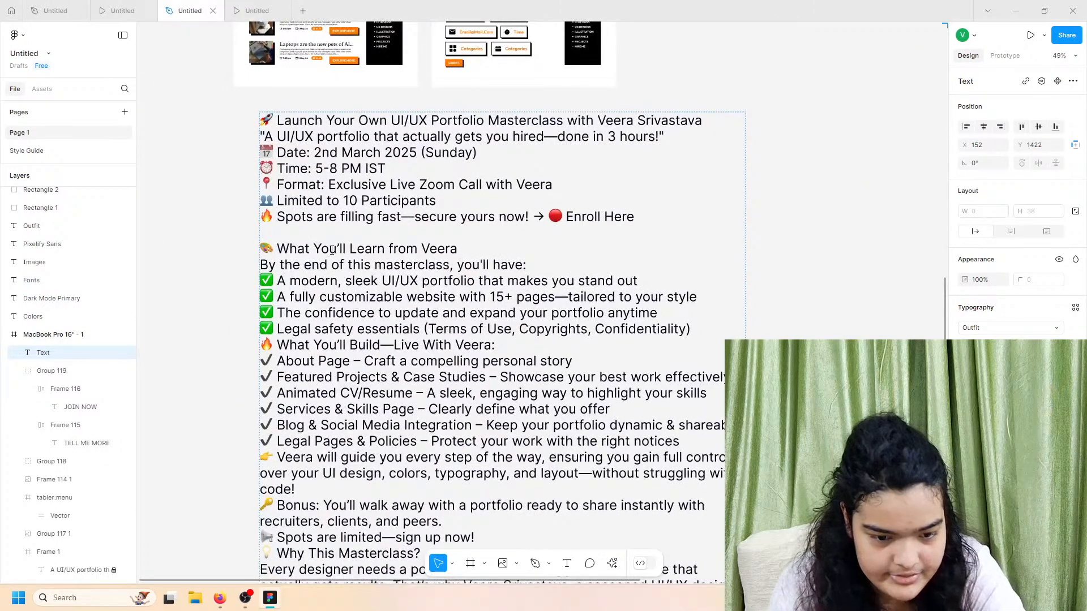
pyautogui.tripleClick(332, 251)
pyautogui.hotkey('ctrl', 'c')
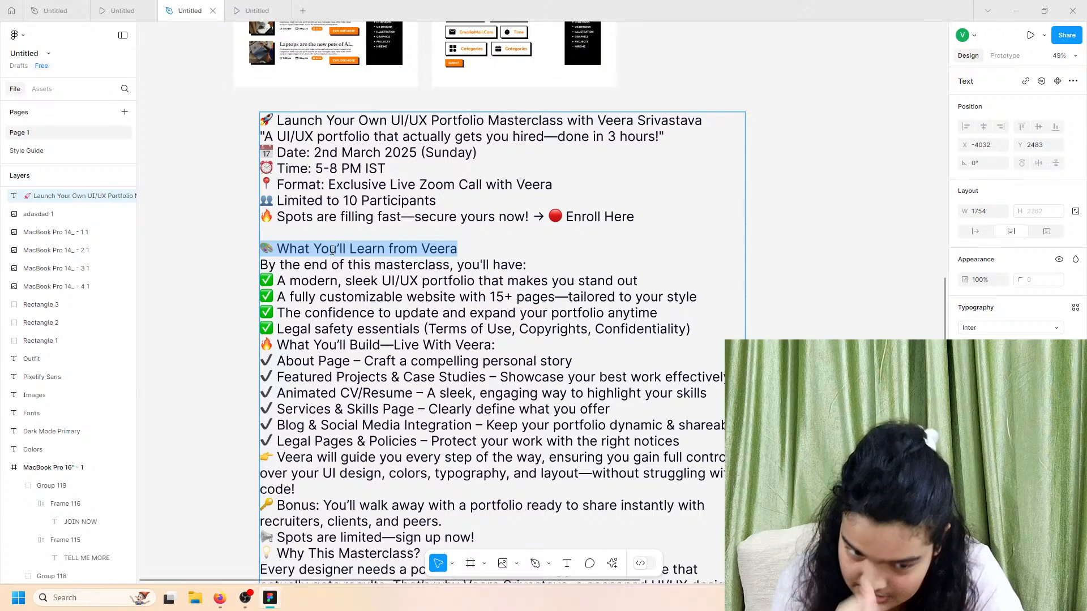
pyautogui.scroll(-5, 356, 240)
pyautogui.scroll(5, 543, 356)
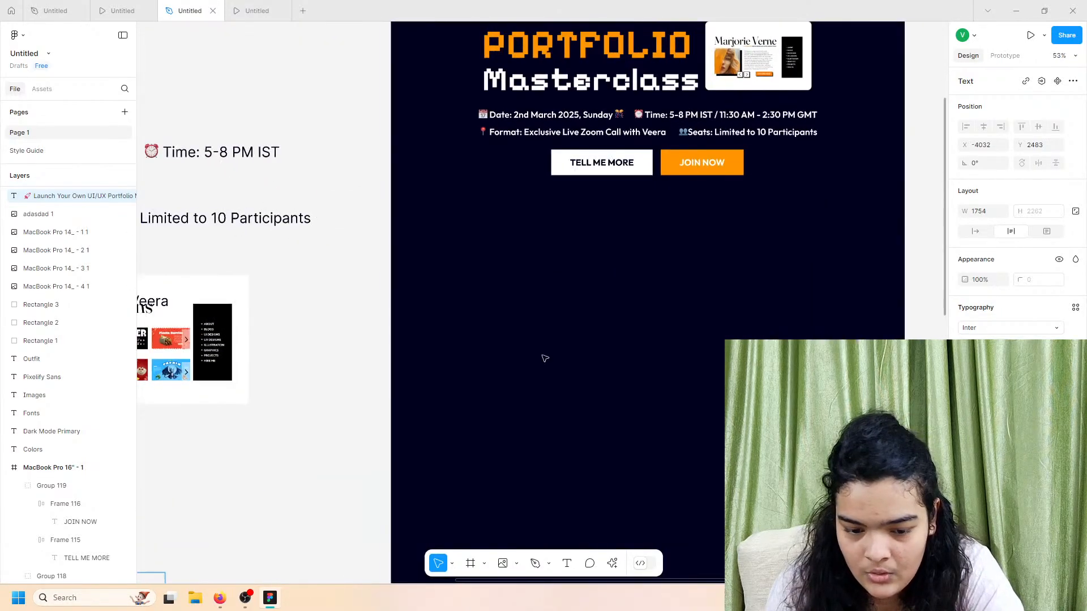
# Step: Paste the What You'll Learn from Veera heading into the dark frame and make it white
pyautogui.click(566, 563)
pyautogui.click(464, 306)
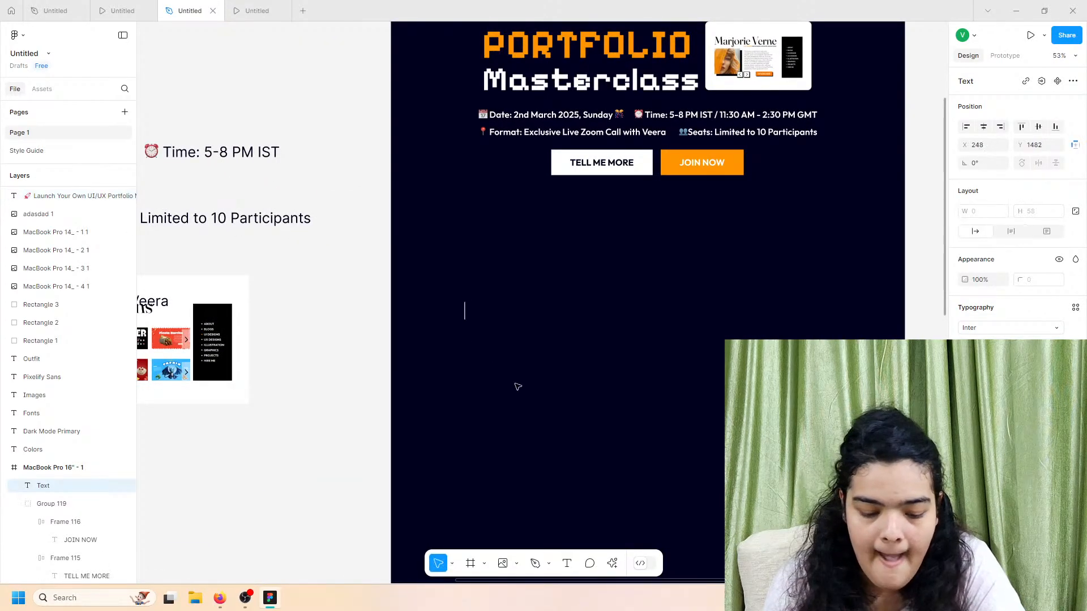
pyautogui.hotkey('ctrl', 'v')
pyautogui.press('Escape')
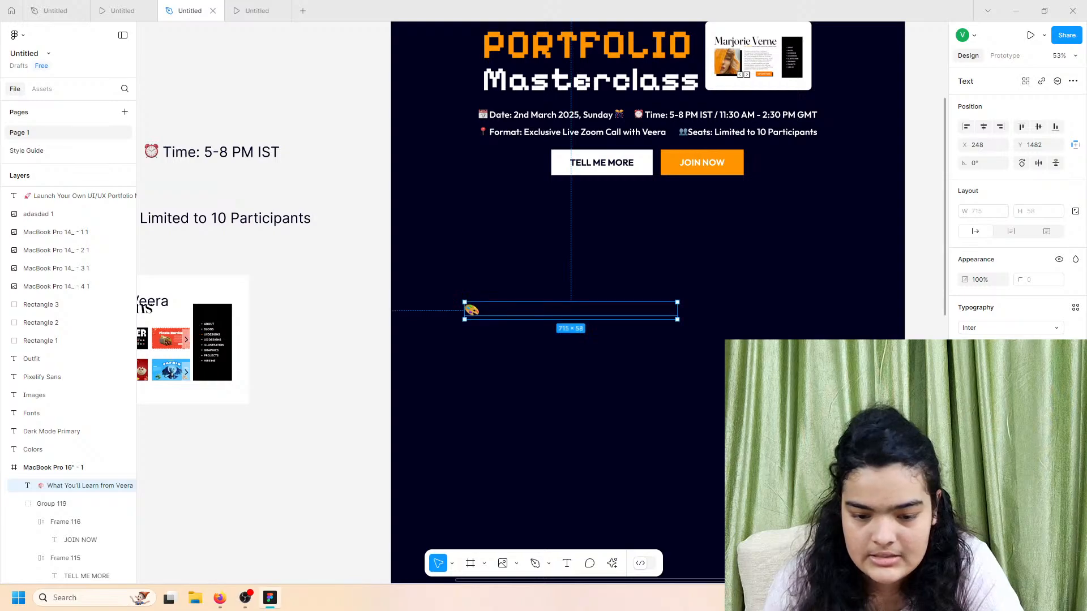
pyautogui.click(967, 431)
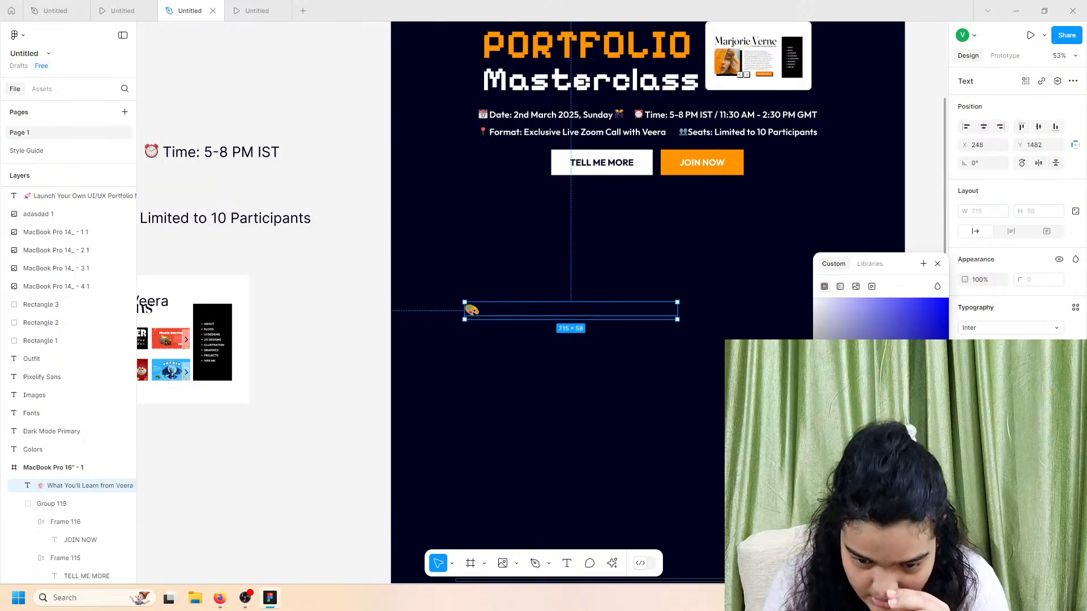
pyautogui.moveTo(849, 363); pyautogui.dragTo(599, 270)
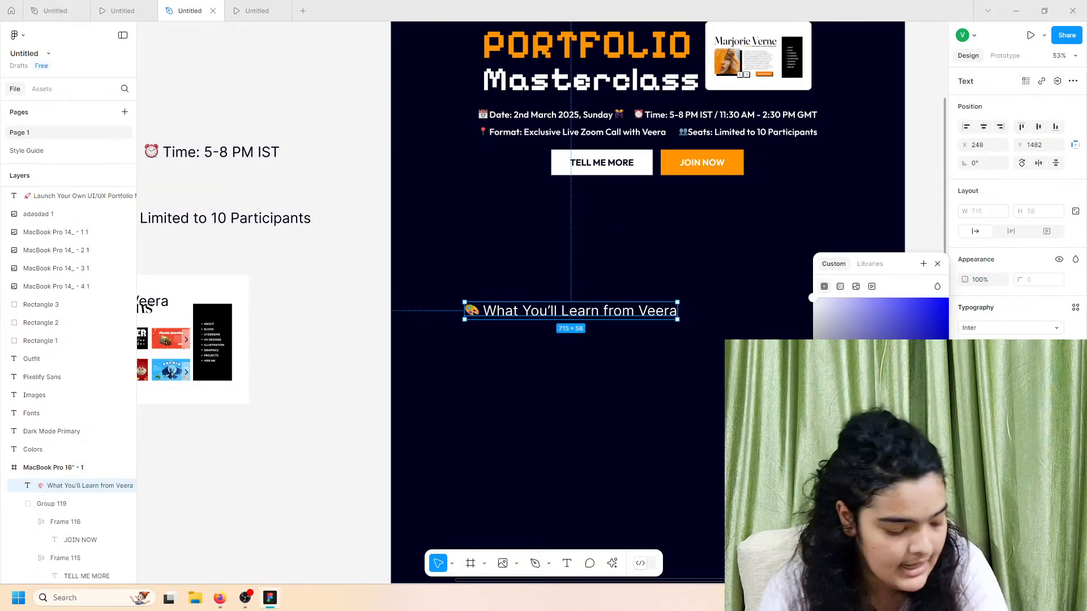
# Step: Set the heading font to Pixelify Sans, bold, size 82
pyautogui.click(980, 328)
pyautogui.write('pixel')
pyautogui.press('Return')
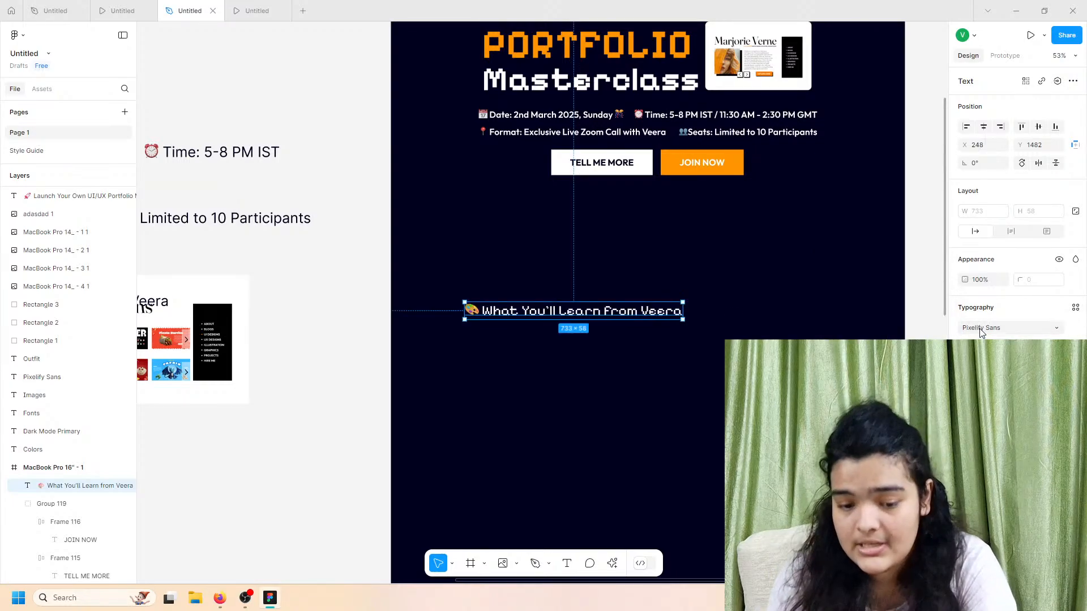
pyautogui.click(982, 346)
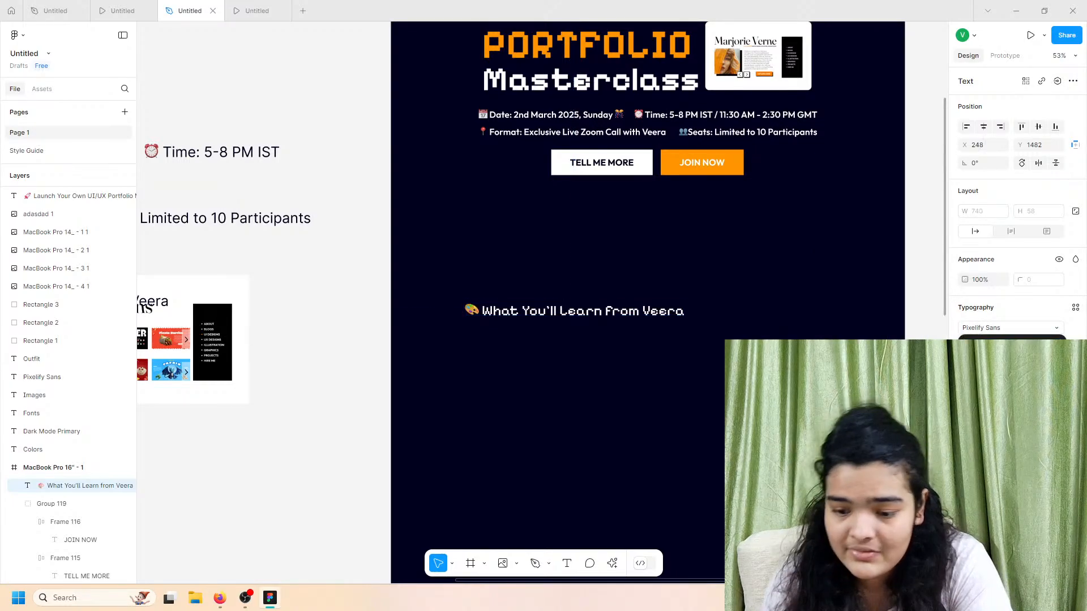
pyautogui.click(982, 387)
pyautogui.click(1056, 346)
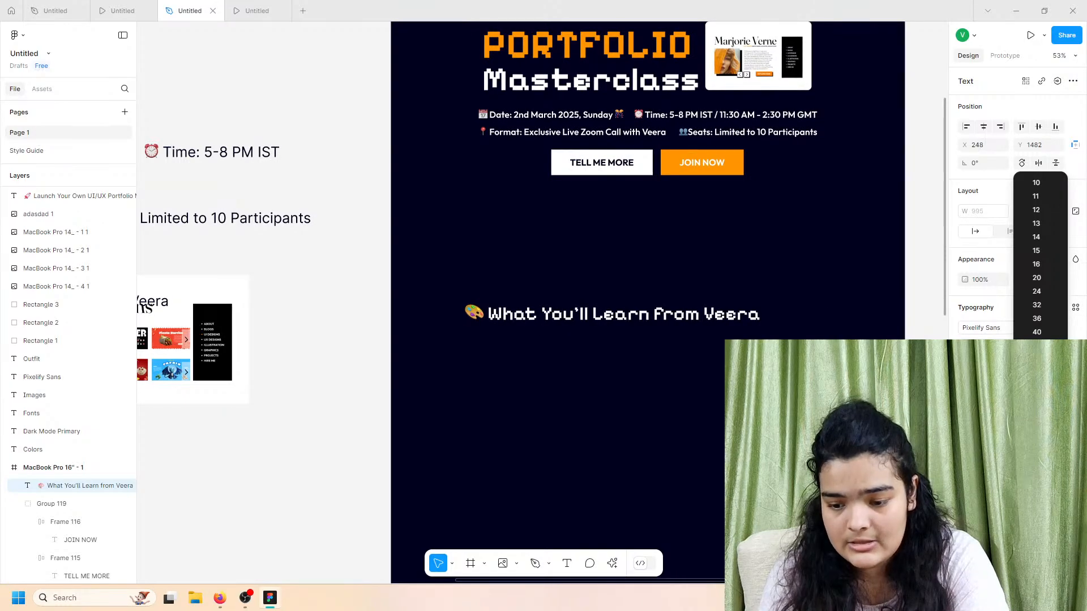
pyautogui.click(1036, 359)
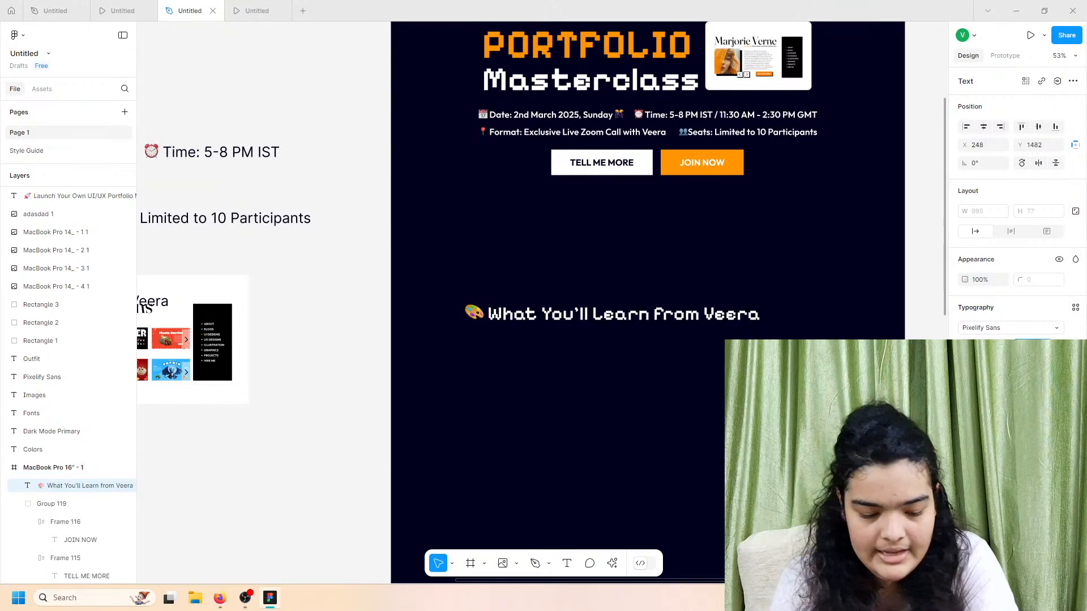
pyautogui.write('82')
pyautogui.press('Return')
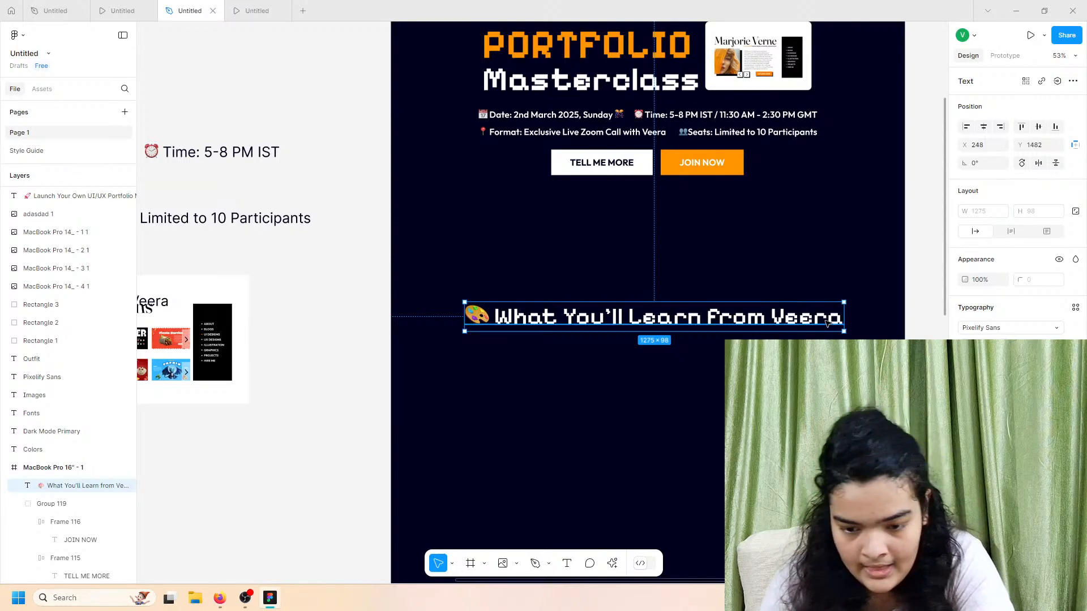
# Step: Narrow the heading to 847 wide so it wraps, and position it just below the buttons
pyautogui.moveTo(844, 317); pyautogui.dragTo(717, 319)
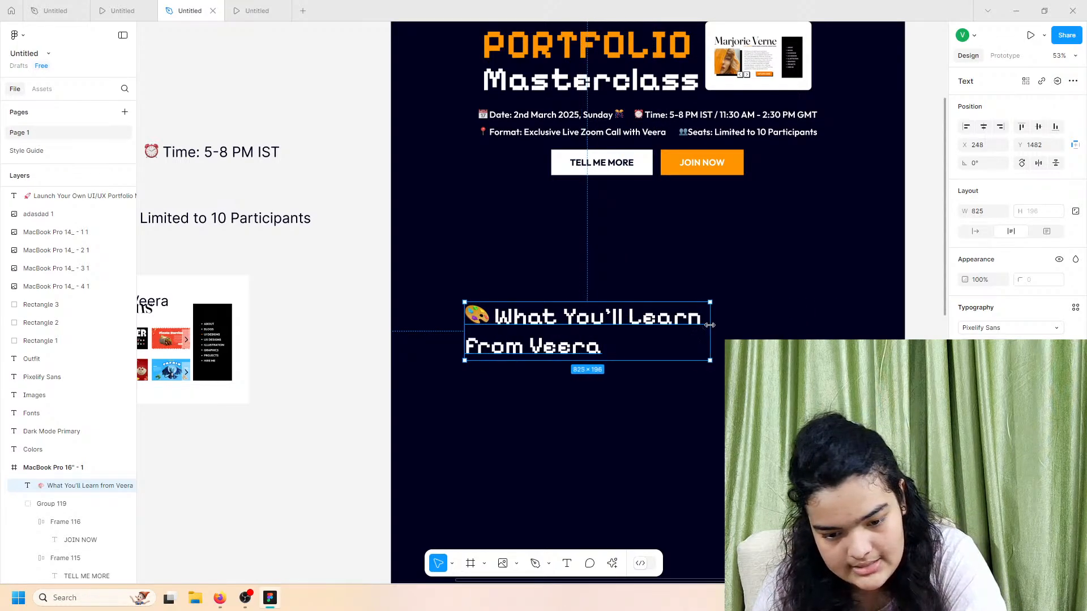
pyautogui.moveTo(598, 332); pyautogui.dragTo(580, 313)
pyautogui.scroll(2, 580, 331)
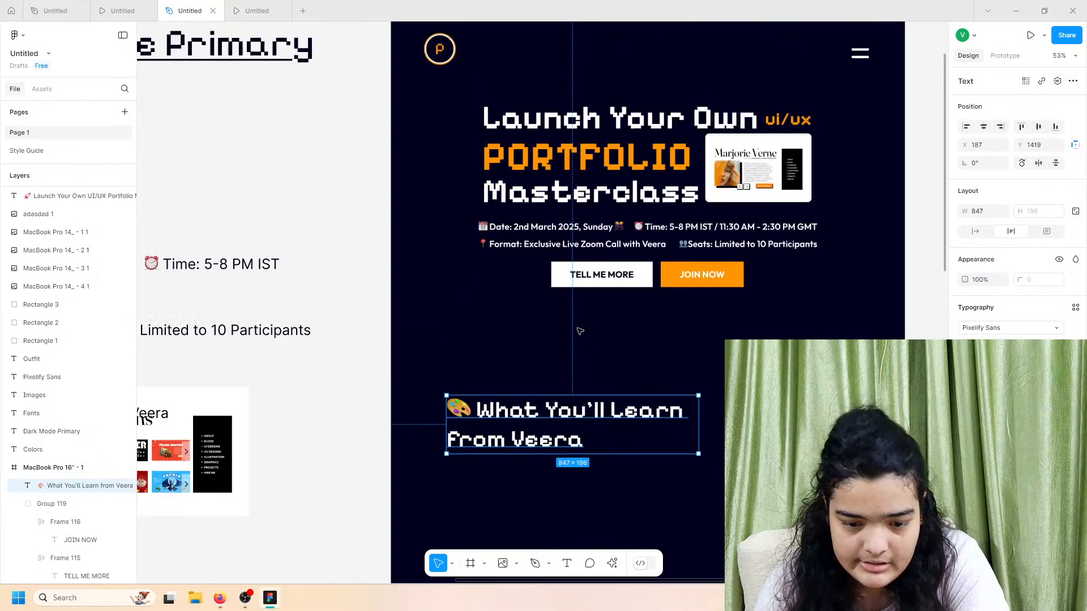
pyautogui.scroll(-1, 580, 351)
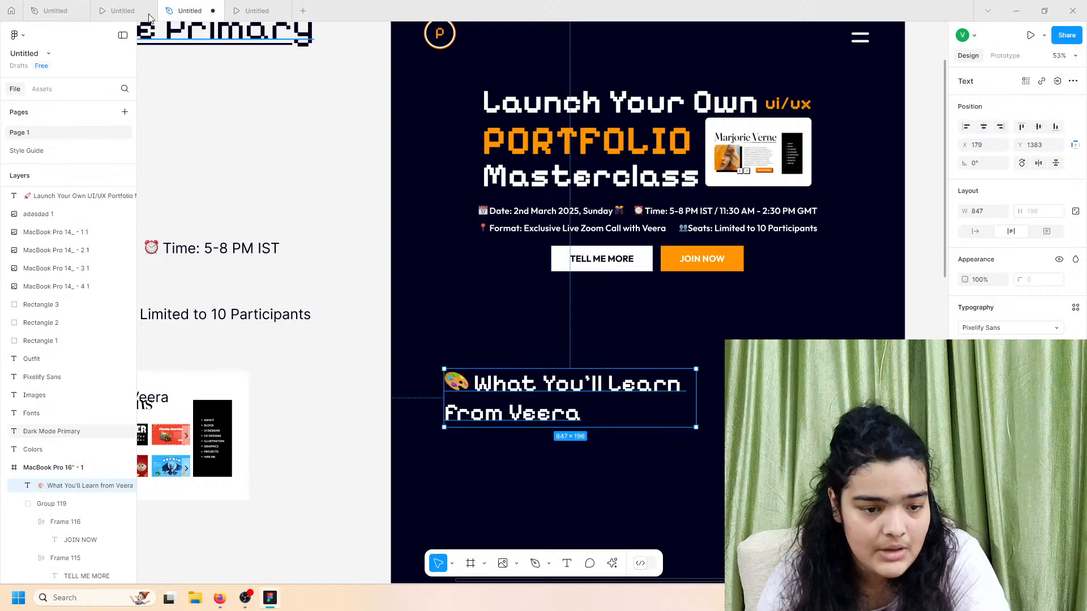
pyautogui.click(122, 10)
pyautogui.scroll(-1, 377, 274)
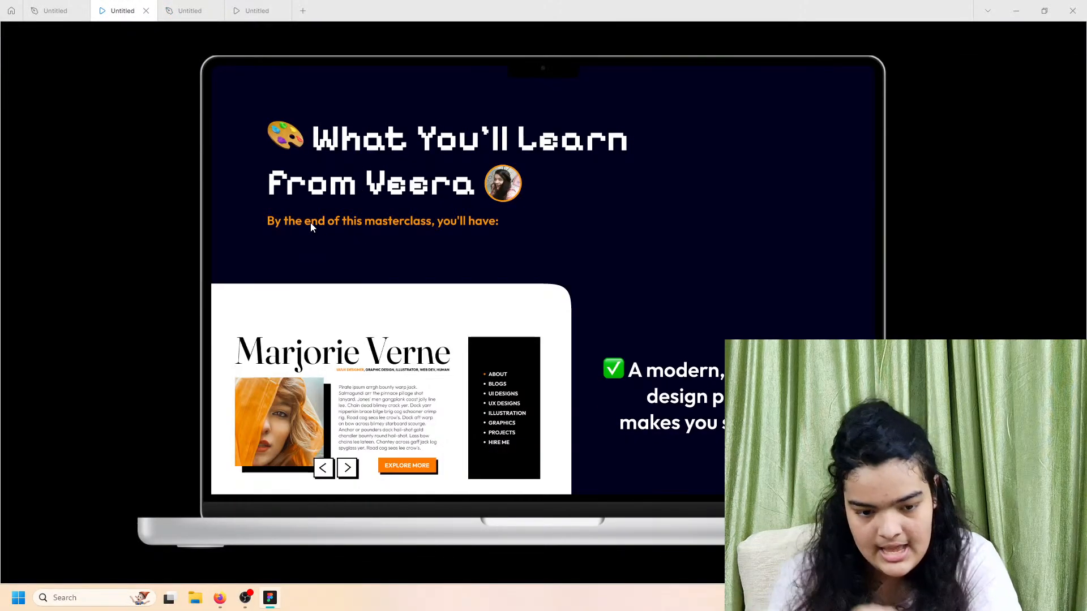
pyautogui.click(188, 9)
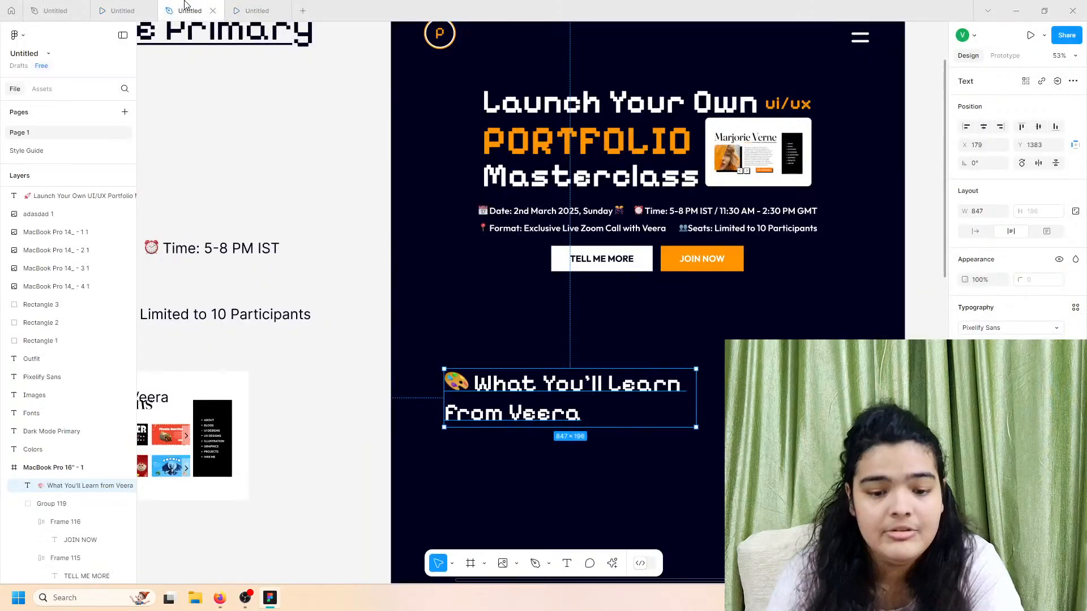
pyautogui.moveTo(471, 377); pyautogui.dragTo(472, 360)
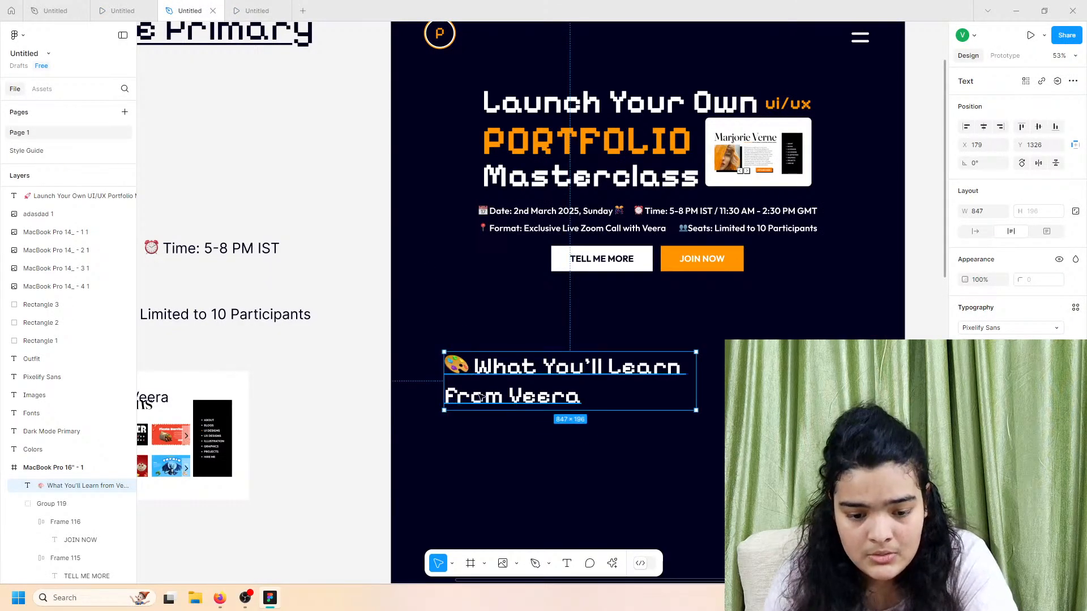
pyautogui.press('Return')
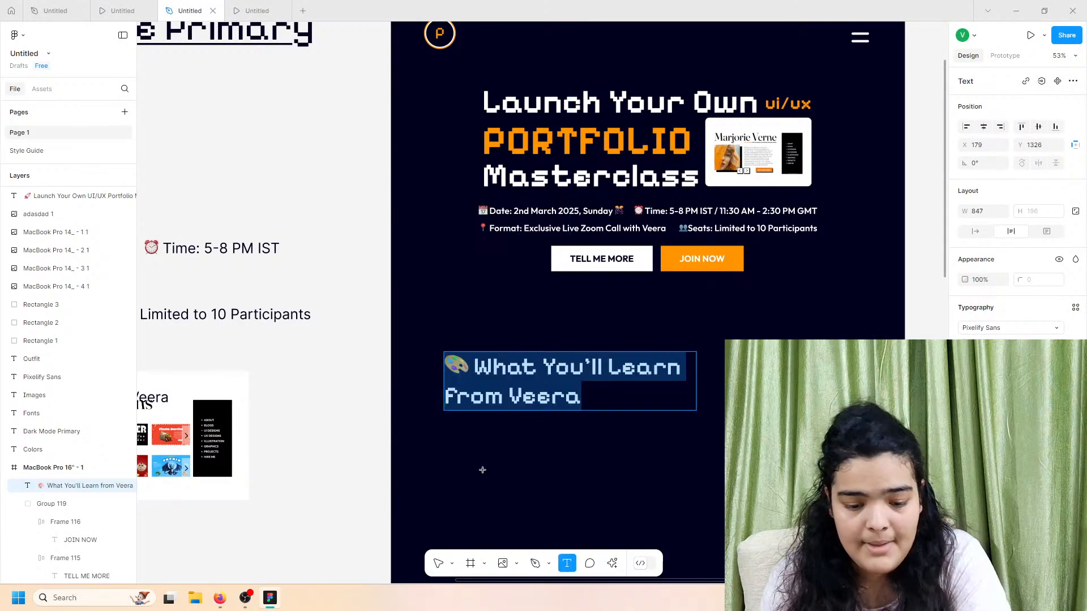
# Step: Select the line 'By the end of this masterclass, you'll have:' in the copy text block
pyautogui.click(444, 561)
pyautogui.hscroll(-10, 435, 527)
pyautogui.scroll(-10, 351, 406)
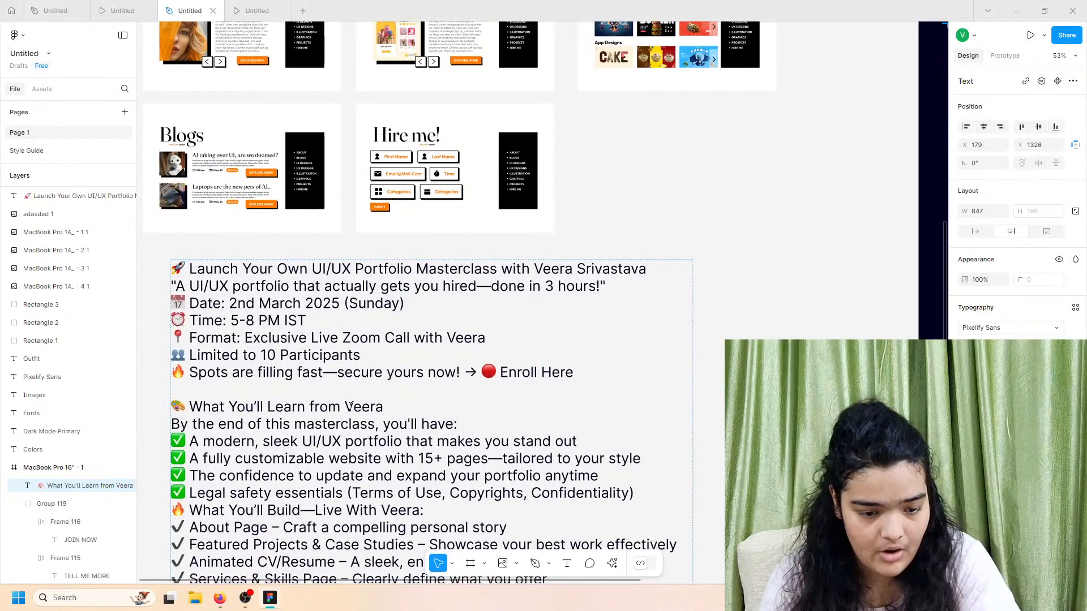
pyautogui.scroll(-1, 289, 463)
pyautogui.tripleClick(279, 469)
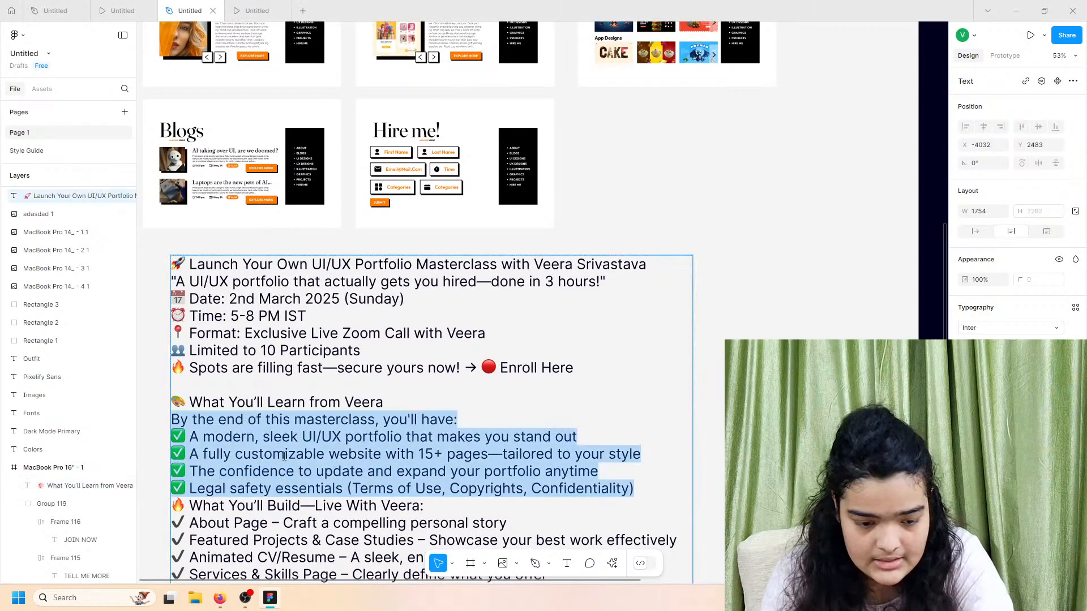
pyautogui.doubleClick(288, 443)
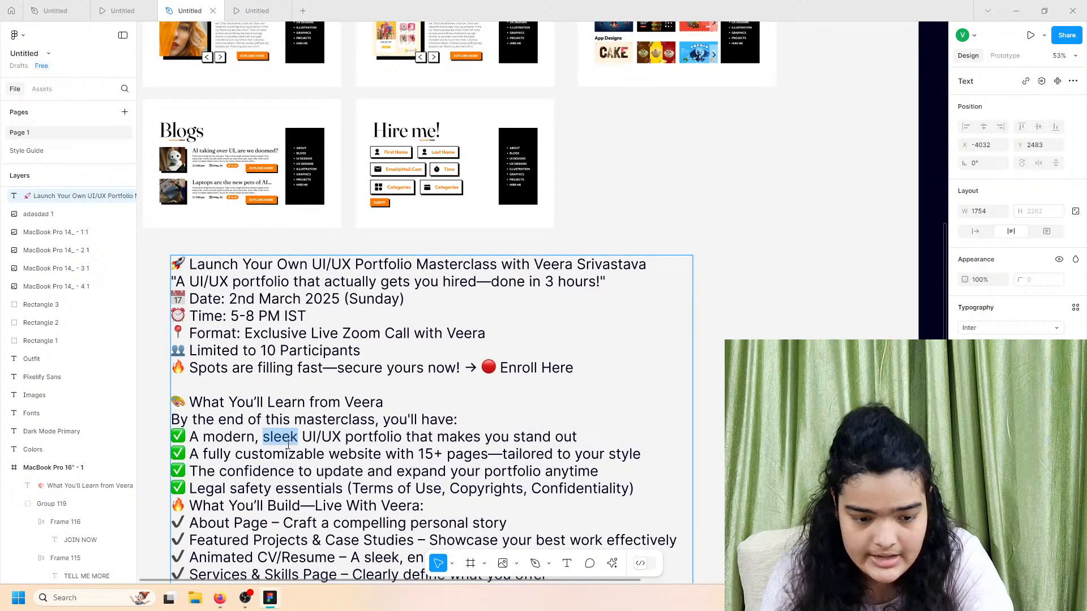
pyautogui.tripleClick(310, 413)
pyautogui.click(313, 413)
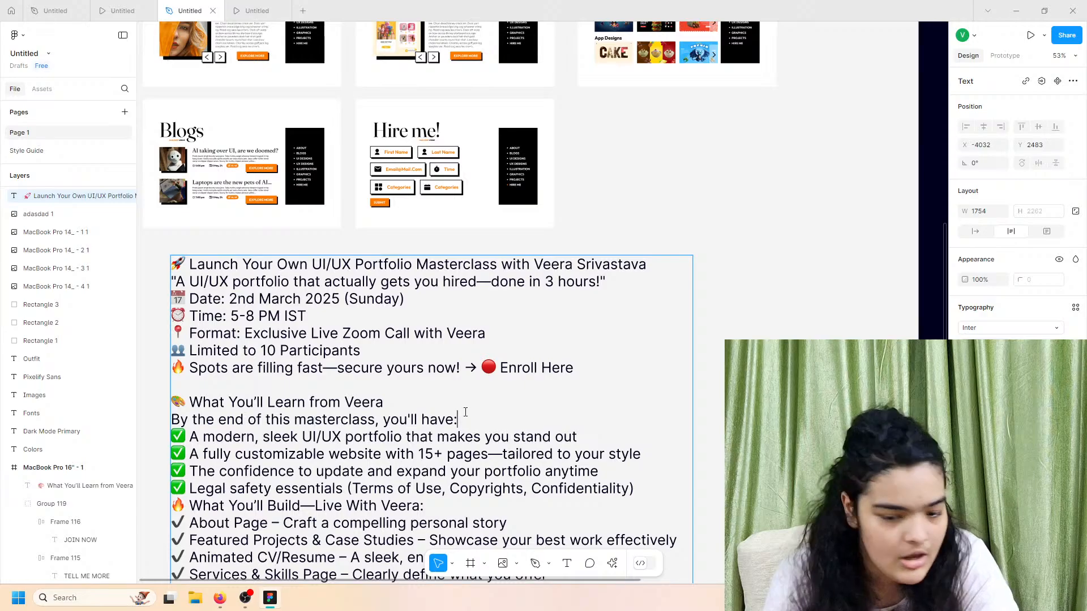
pyautogui.moveTo(465, 412); pyautogui.dragTo(172, 417)
pyautogui.hotkey('ctrl', 'c')
pyautogui.click(168, 426)
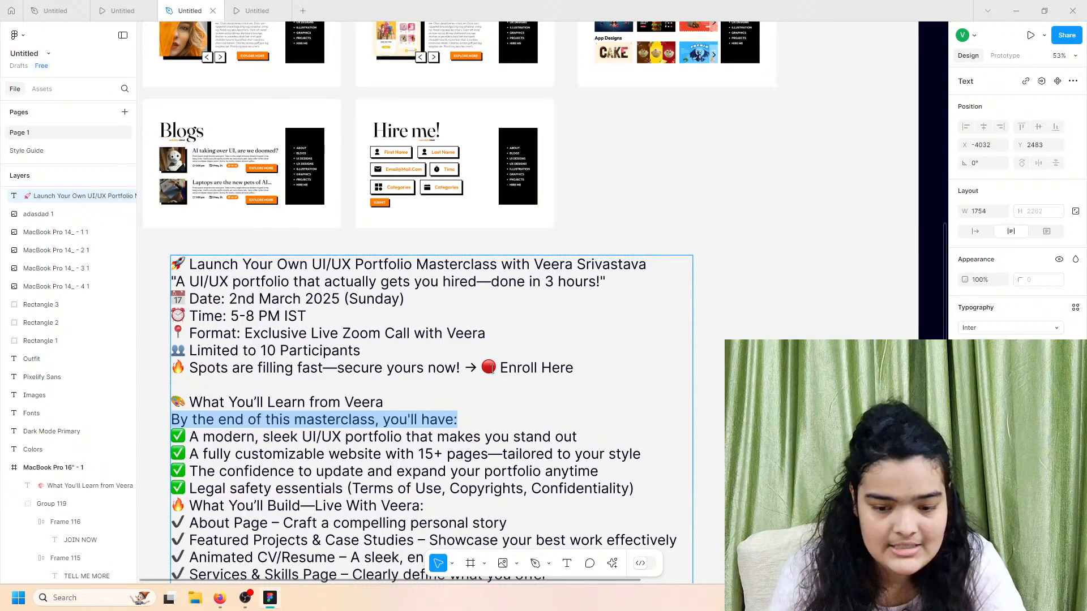
# Step: Paste the intro line into the dark frame under the heading
pyautogui.click(601, 320)
pyautogui.hscroll(10, 601, 320)
pyautogui.scroll(2, 601, 321)
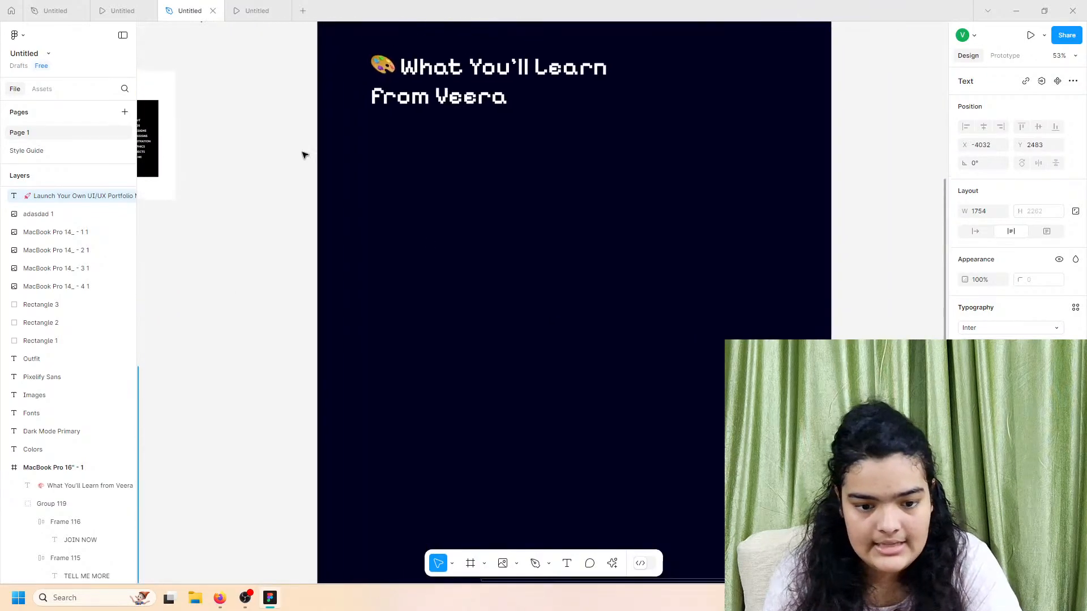
pyautogui.keyDown('ctrl'); pyautogui.scroll(-5, 405, 273); pyautogui.keyUp('ctrl')
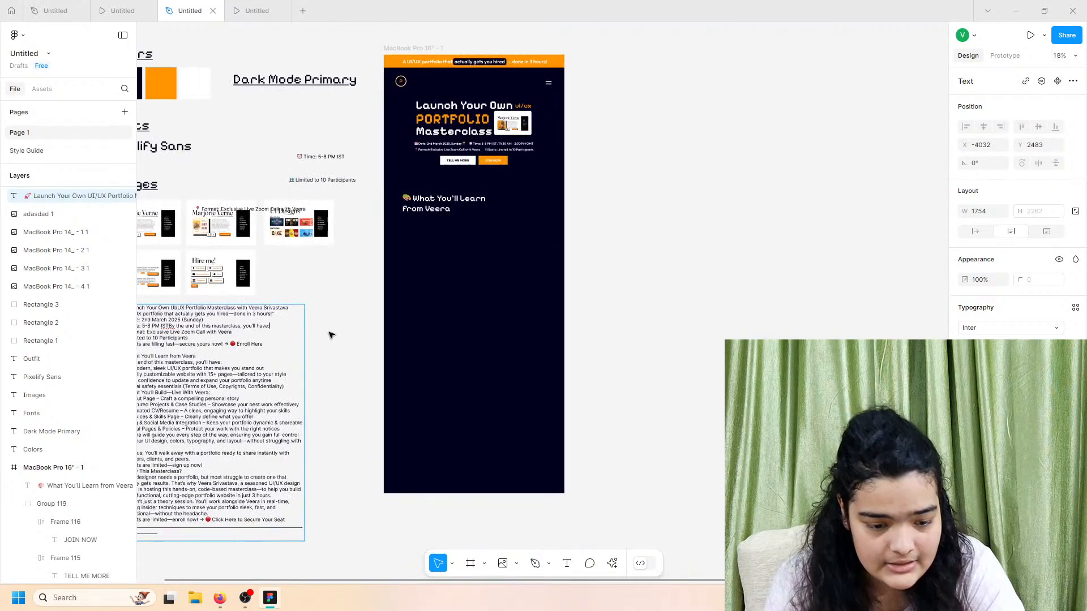
pyautogui.click(390, 305)
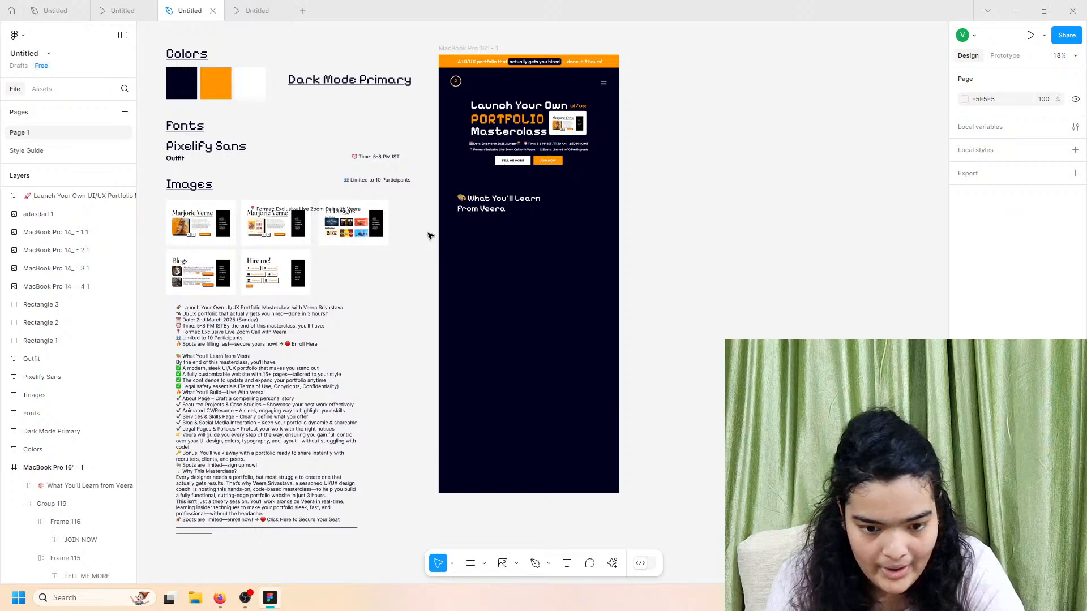
pyautogui.hotkey('ctrl', 'v')
pyautogui.moveTo(252, 310); pyautogui.dragTo(503, 226)
pyautogui.keyDown('ctrl'); pyautogui.scroll(5, 503, 226); pyautogui.keyUp('ctrl')
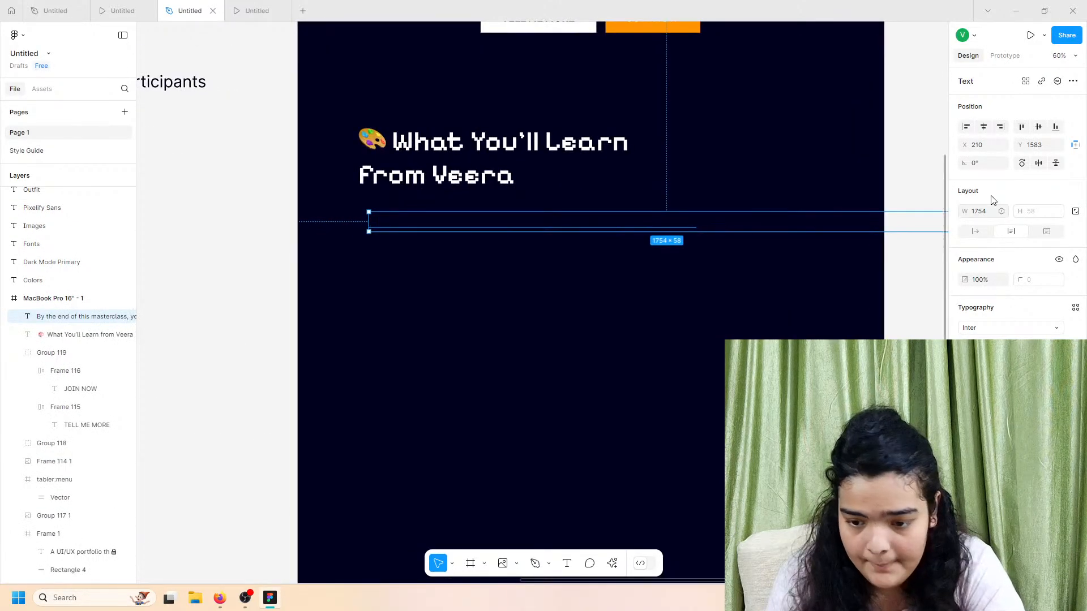
# Step: Make the line auto-width, orange, in the Outfit font at a bolder weight
pyautogui.click(974, 234)
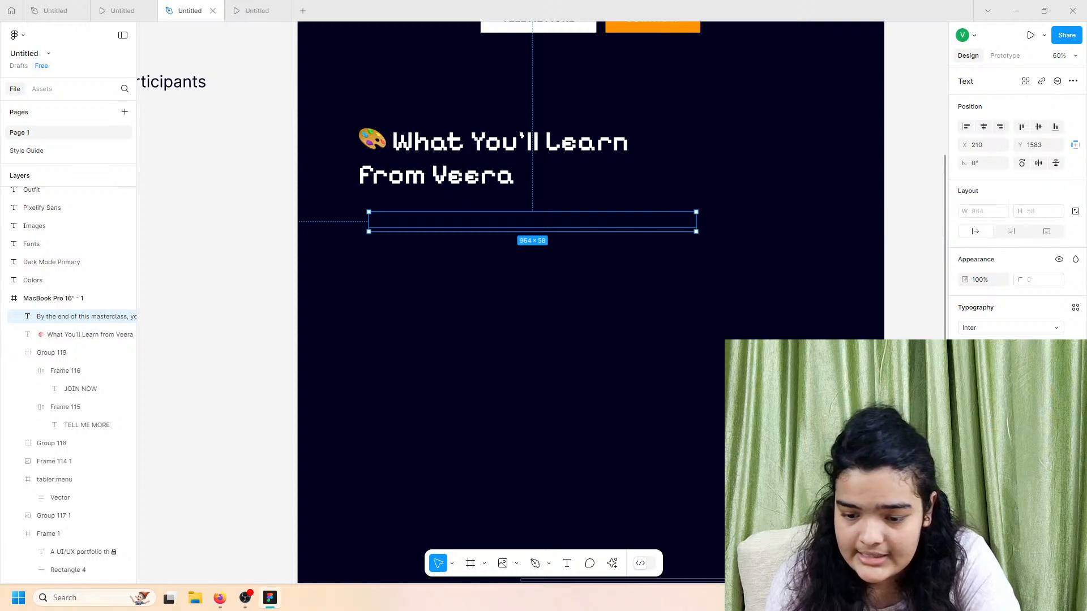
pyautogui.click(965, 449)
pyautogui.moveTo(866, 385); pyautogui.dragTo(570, 199)
pyautogui.click(849, 532)
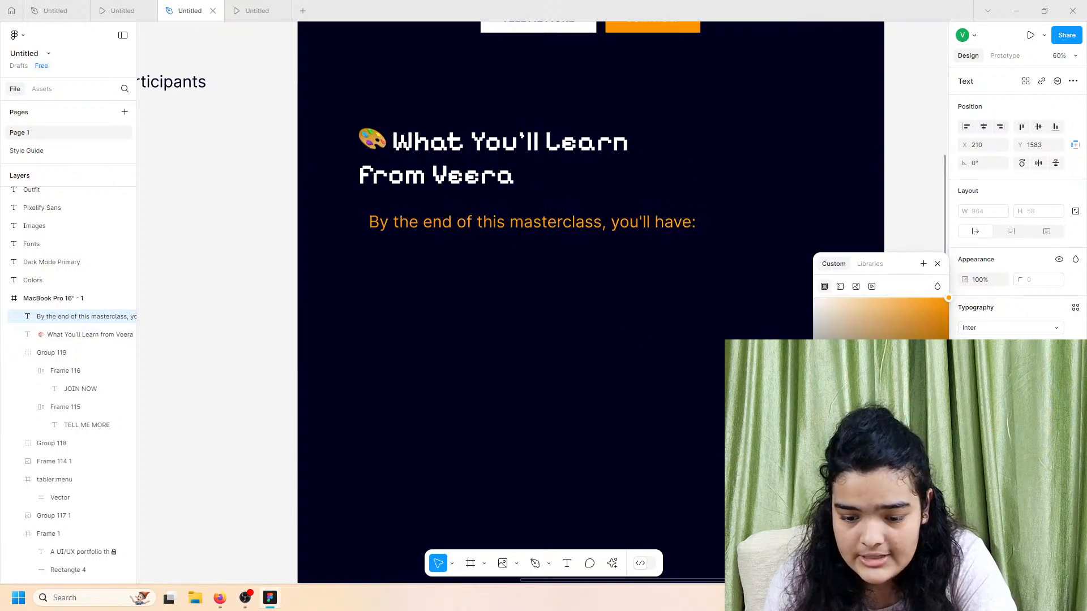
pyautogui.click(970, 321)
pyautogui.write('outfit')
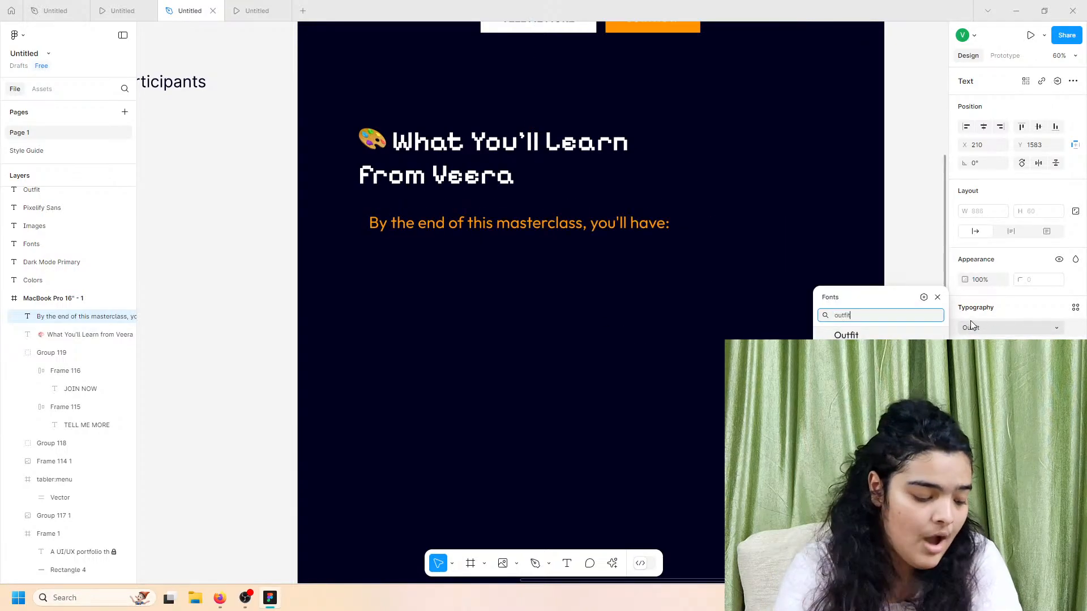
pyautogui.press('Return')
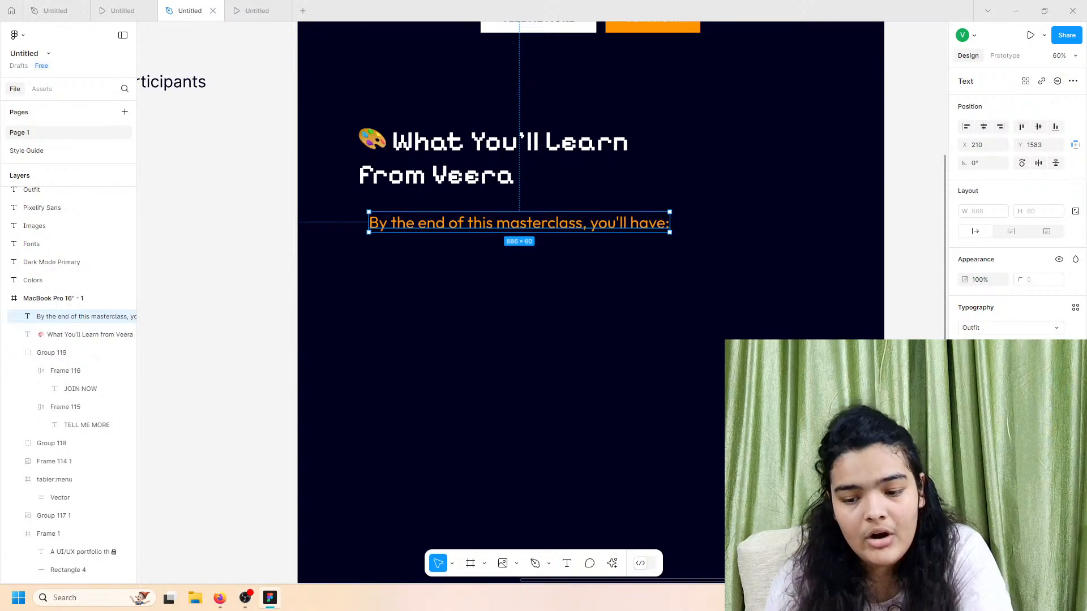
pyautogui.click(982, 346)
pyautogui.click(982, 359)
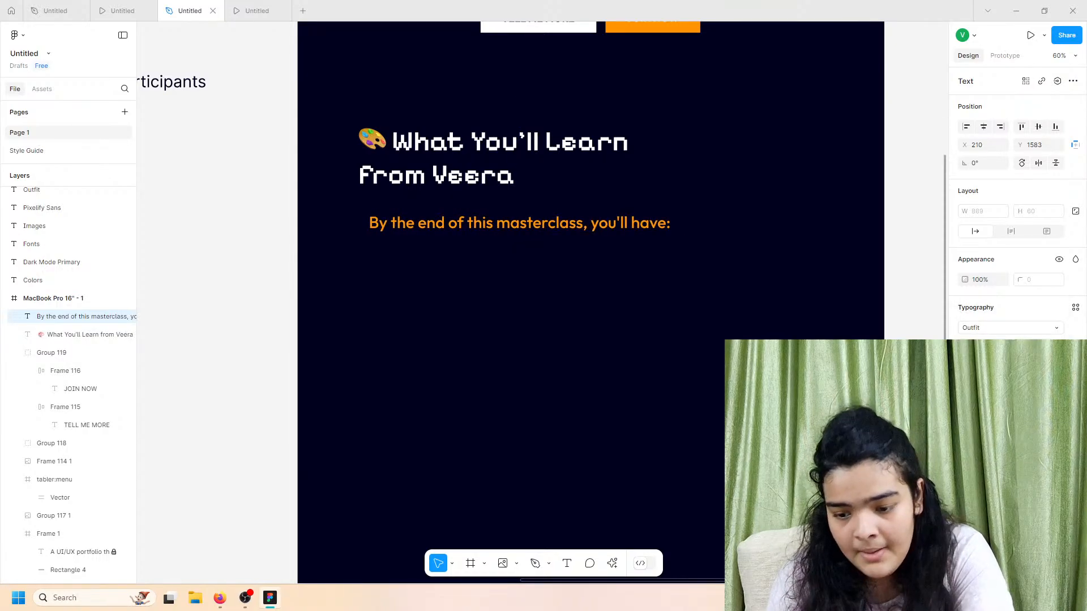
# Step: Set the subtitle's font size to 28 and position it under the heading
pyautogui.click(1051, 345)
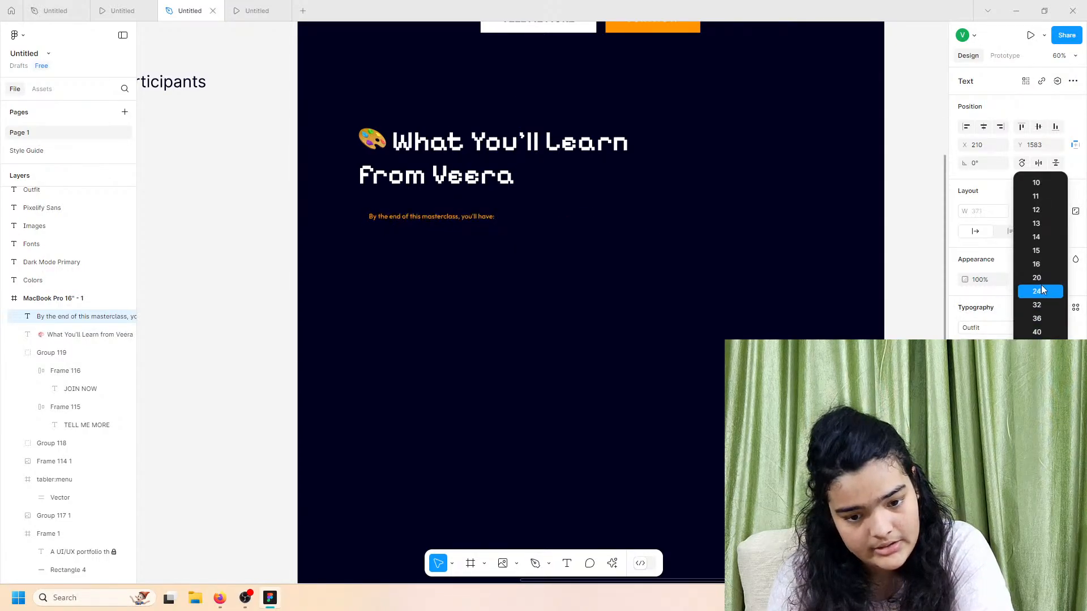
pyautogui.click(1041, 310)
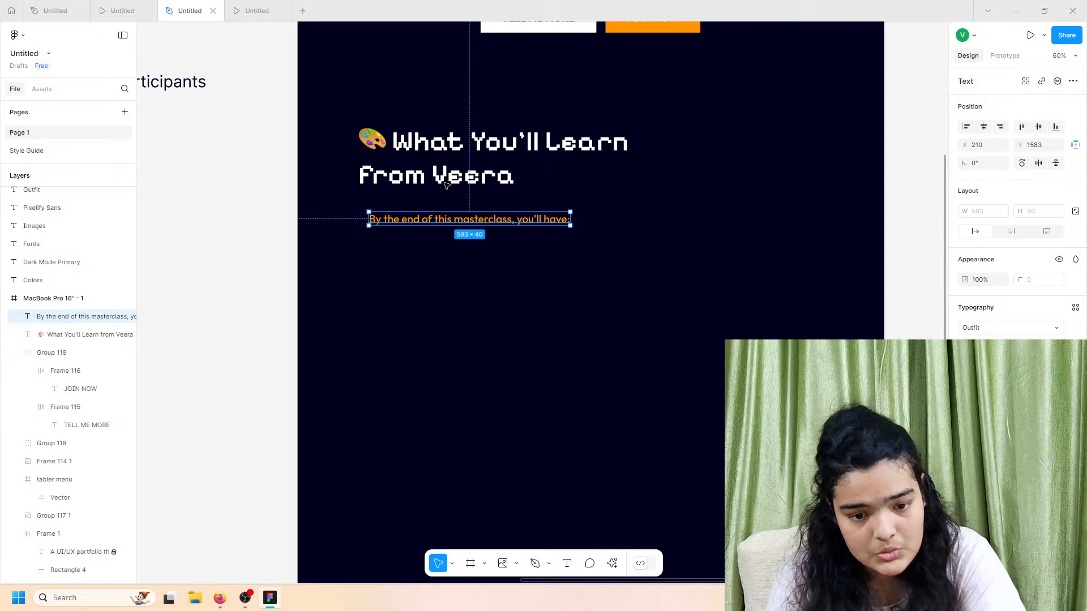
pyautogui.scroll(6, 441, 178)
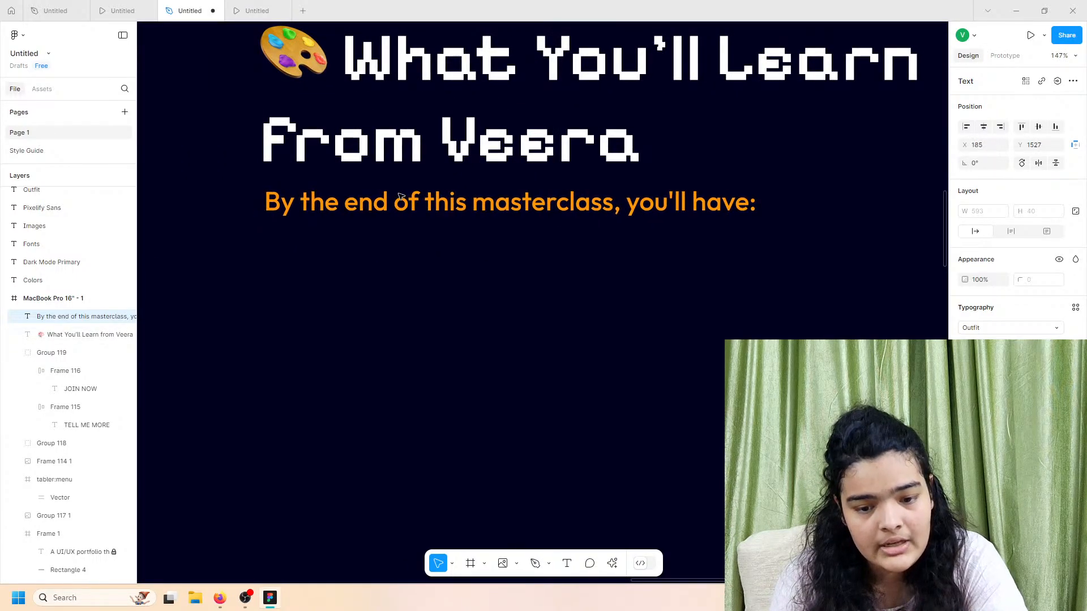
pyautogui.moveTo(400, 204); pyautogui.dragTo(403, 214)
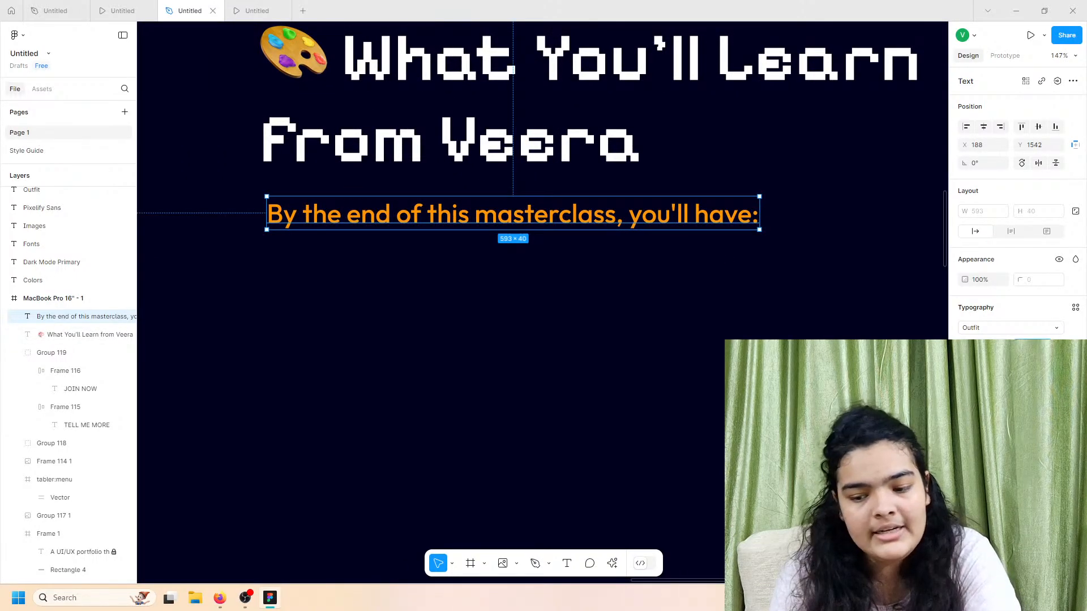
pyautogui.write('28')
pyautogui.click(837, 357)
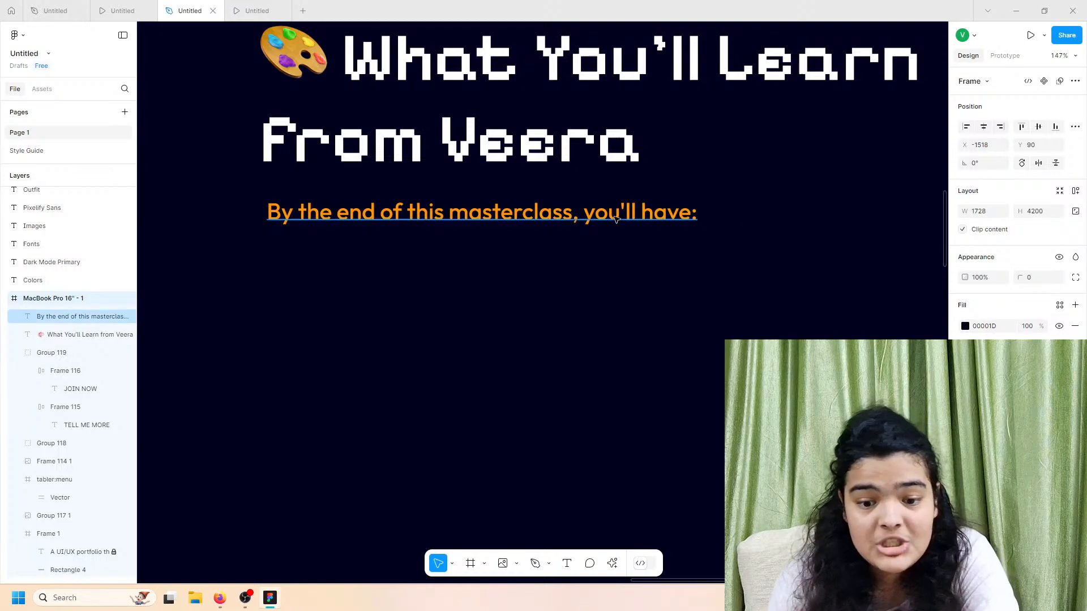
pyautogui.click(613, 217)
pyautogui.moveTo(608, 214); pyautogui.dragTo(600, 217)
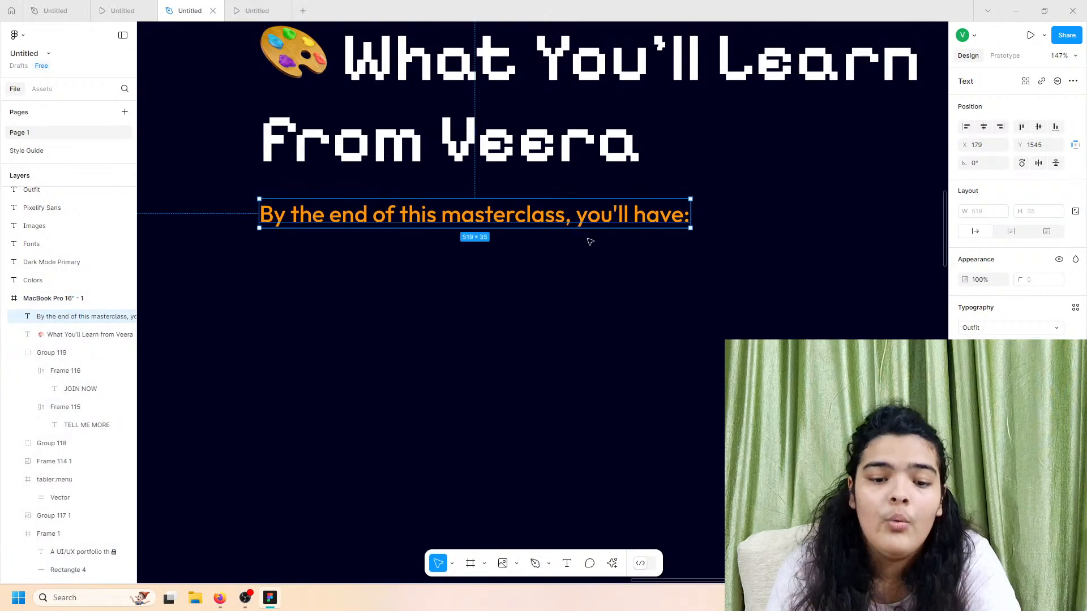
# Step: Check the prototype, then make the subtitle bolder and move it closer to the heading
pyautogui.click(227, 7)
pyautogui.click(162, 7)
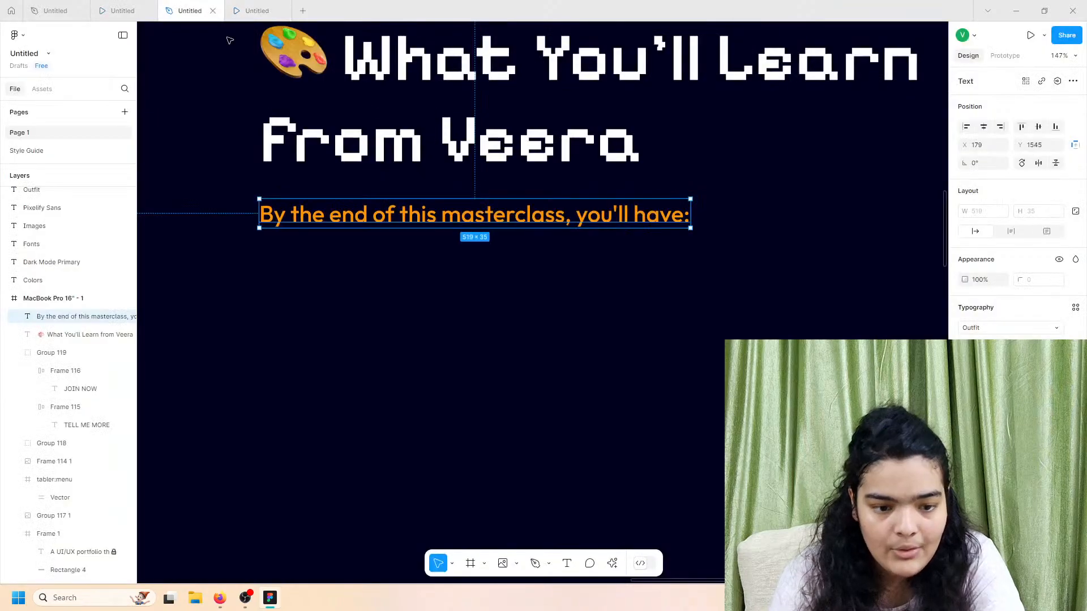
pyautogui.click(982, 345)
pyautogui.click(982, 359)
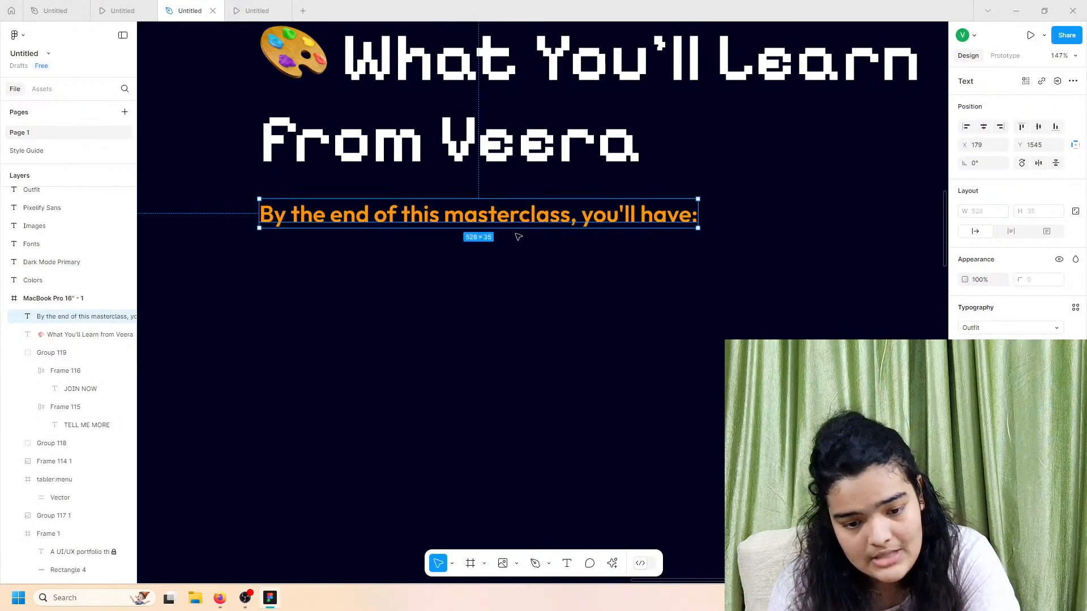
pyautogui.moveTo(491, 217); pyautogui.dragTo(457, 211)
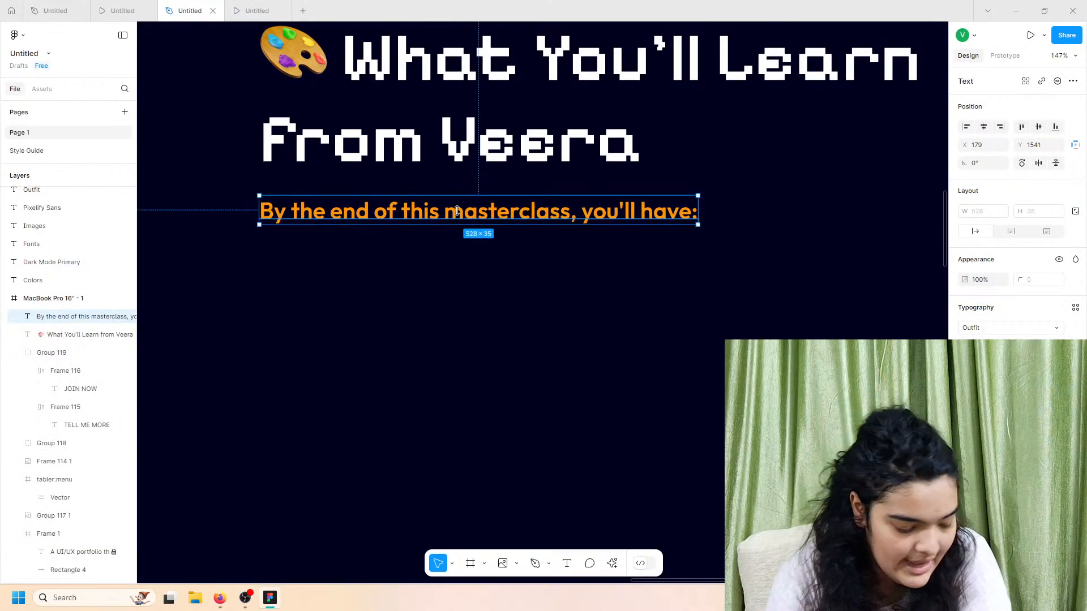
# Step: Preview the page in the prototype view, then return and deselect the subtitle
pyautogui.click(147, 5)
pyautogui.scroll(-2, 415, 378)
pyautogui.scroll(2, 294, 207)
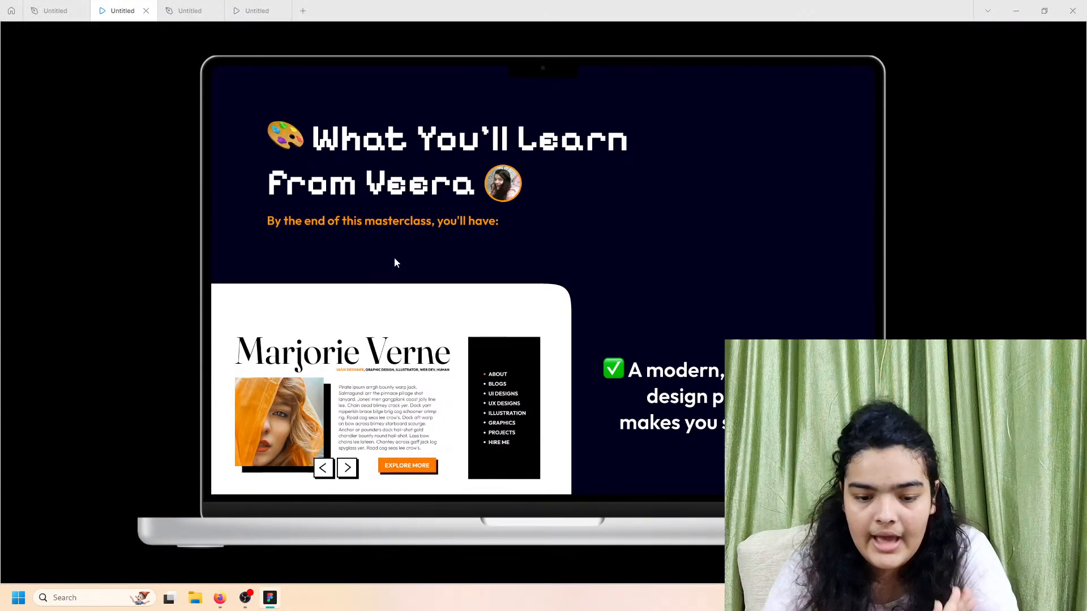
pyautogui.click(189, 5)
pyautogui.scroll(-3, 269, 175)
pyautogui.scroll(-4, 425, 358)
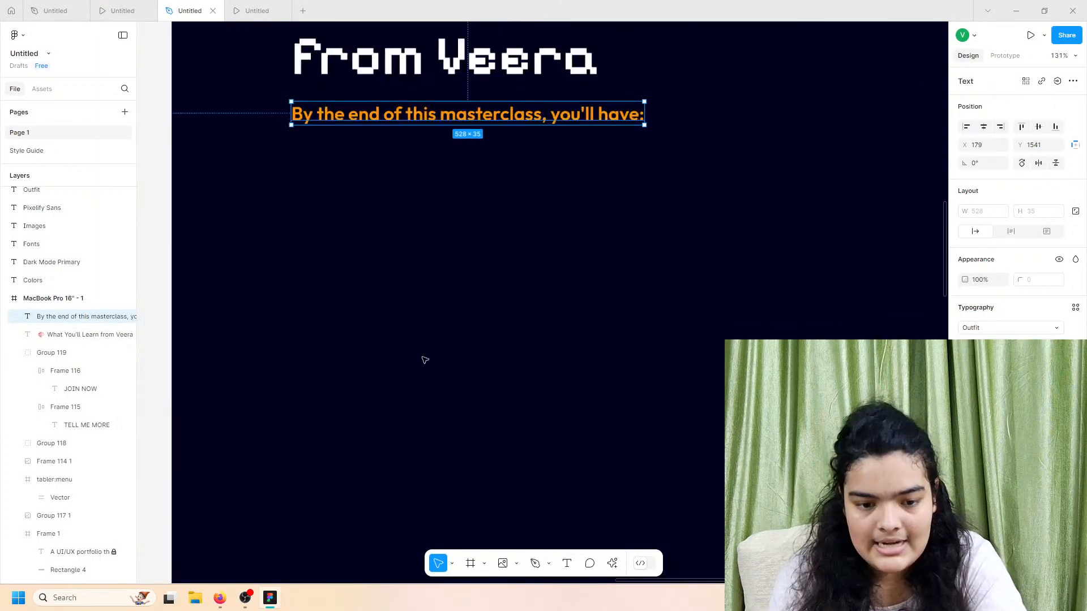
pyautogui.click(306, 341)
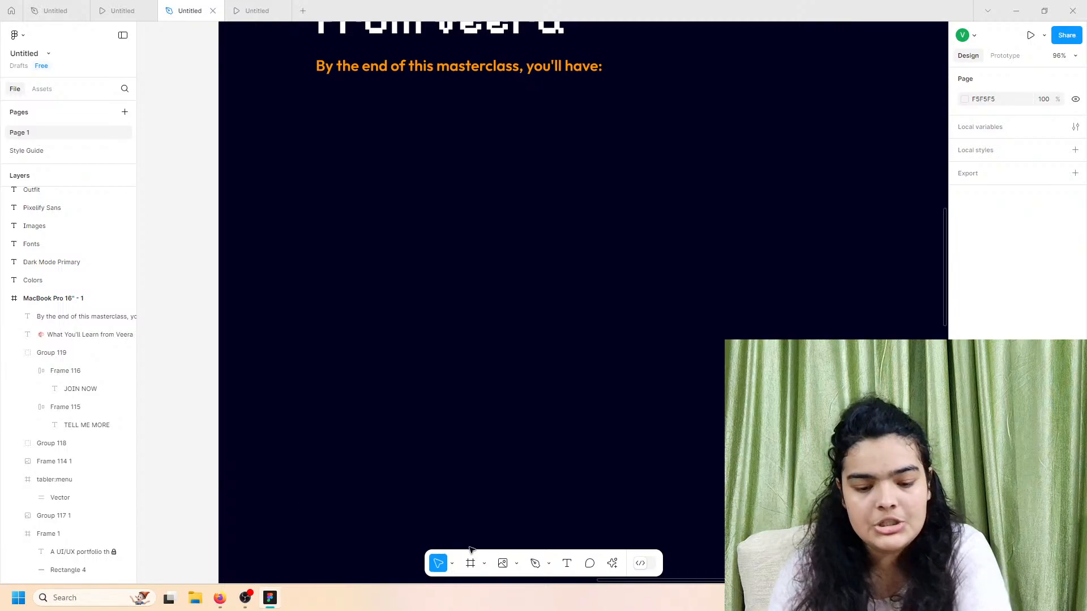
# Step: Place the 'MacBook Pro 14_ - 1' mockup image from the lypm folder into the page frame
pyautogui.click(504, 566)
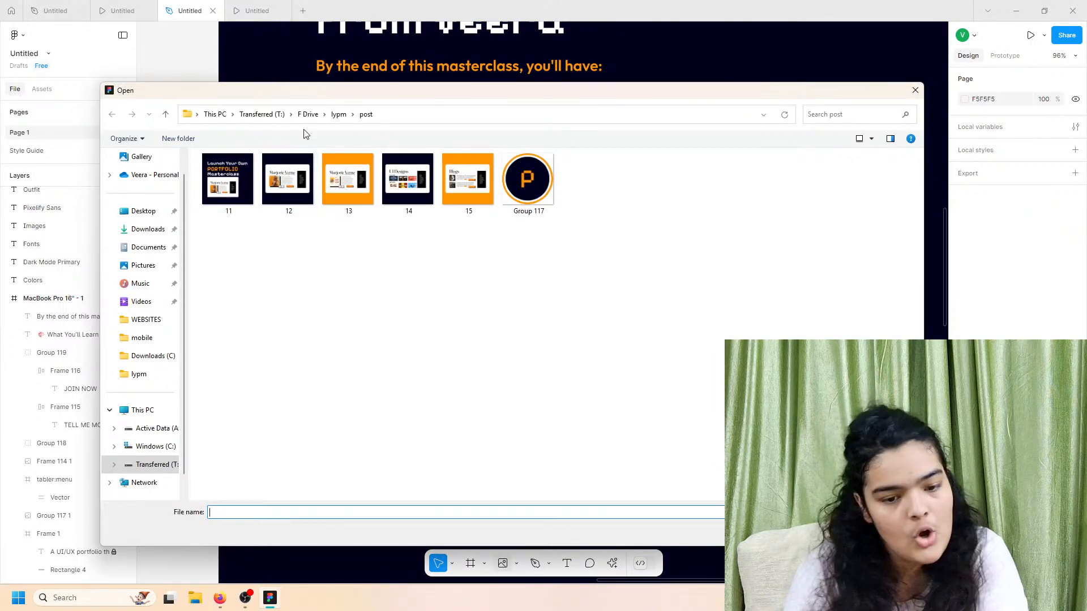
pyautogui.click(338, 114)
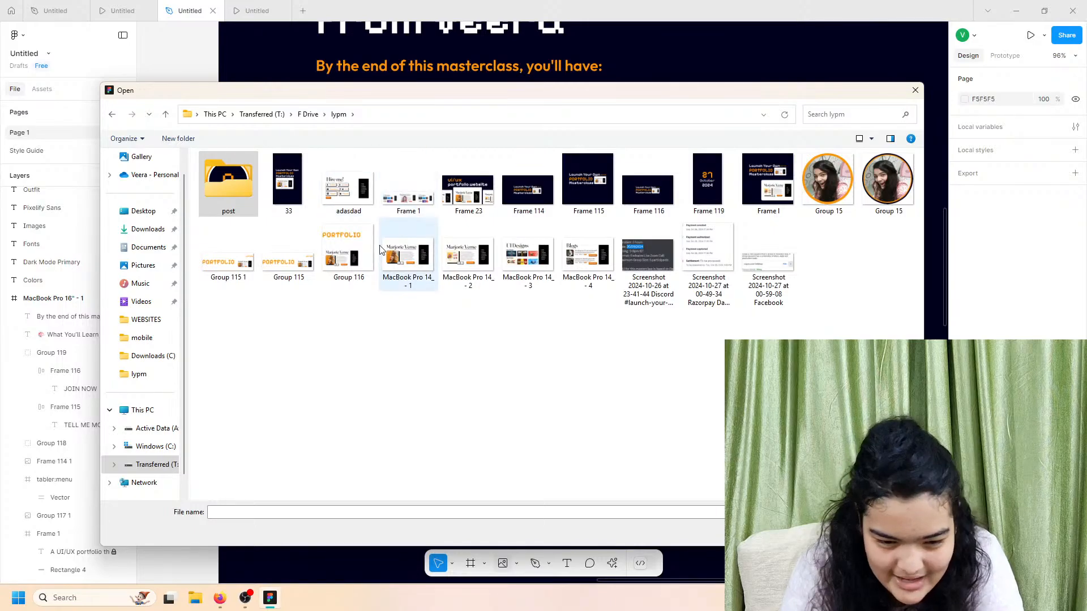
pyautogui.click(399, 264)
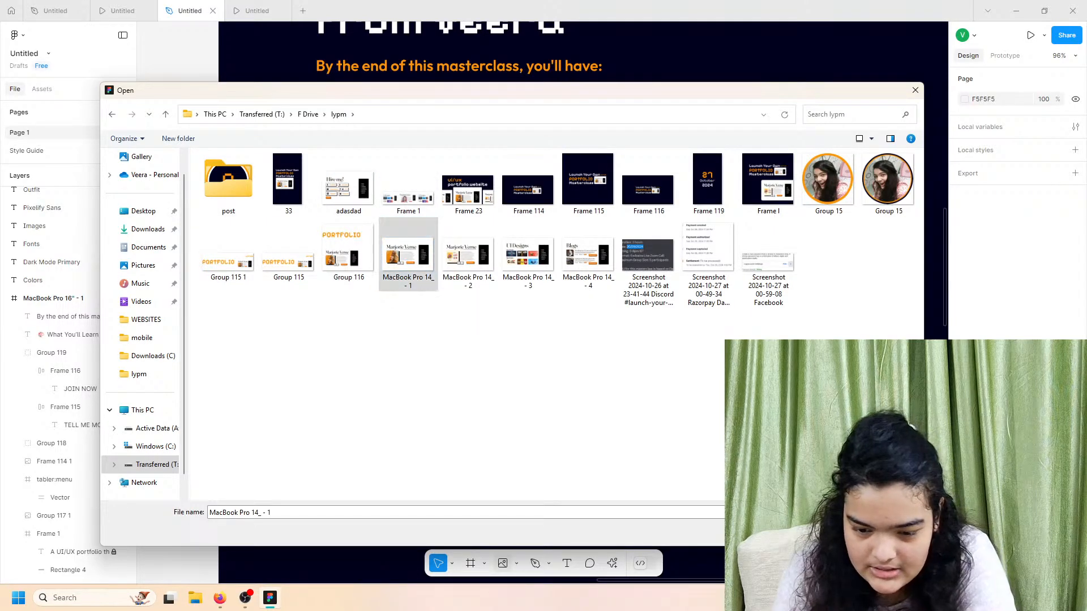
pyautogui.press('Return')
pyautogui.scroll(-1, 485, 451)
pyautogui.click(399, 312)
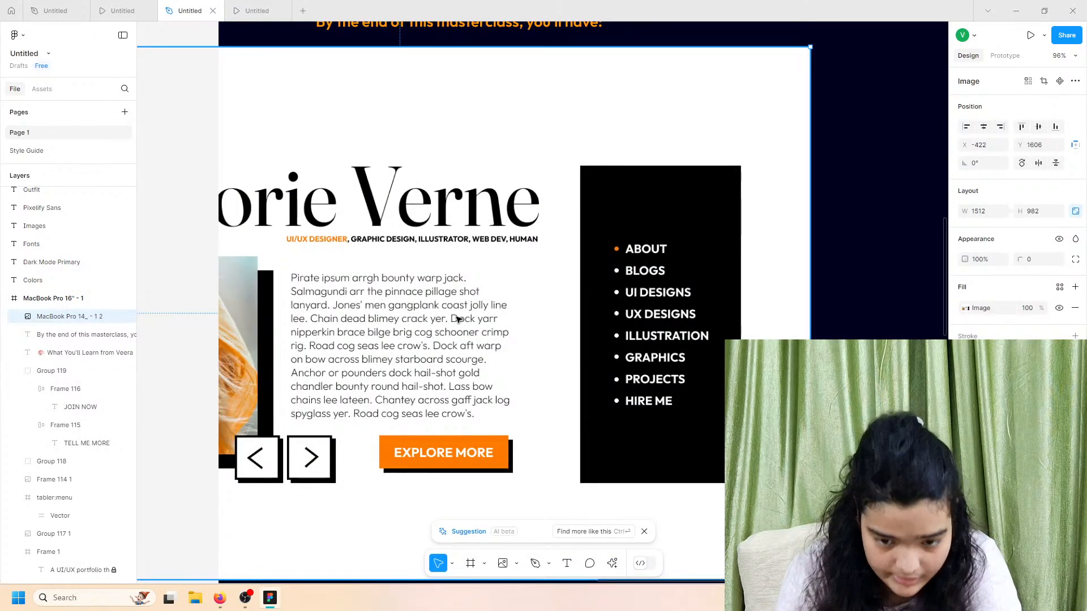
# Step: Shrink the mockup image and move it below the subtitle
pyautogui.moveTo(458, 318); pyautogui.dragTo(609, 326)
pyautogui.moveTo(455, 56); pyautogui.dragTo(466, 307)
pyautogui.moveTo(498, 378); pyautogui.dragTo(375, 146)
pyautogui.scroll(1, 590, 141)
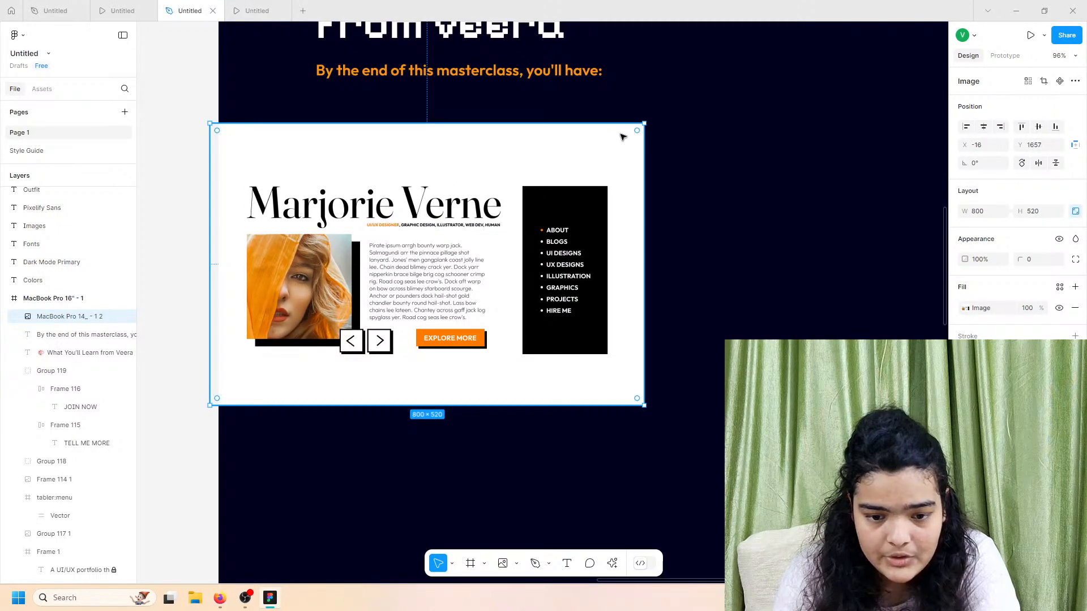
pyautogui.doubleClick(623, 137)
# Step: Round the image corners to 43, with top-left and bottom-left radius set to 0
pyautogui.moveTo(1016, 258); pyautogui.dragTo(419, 286)
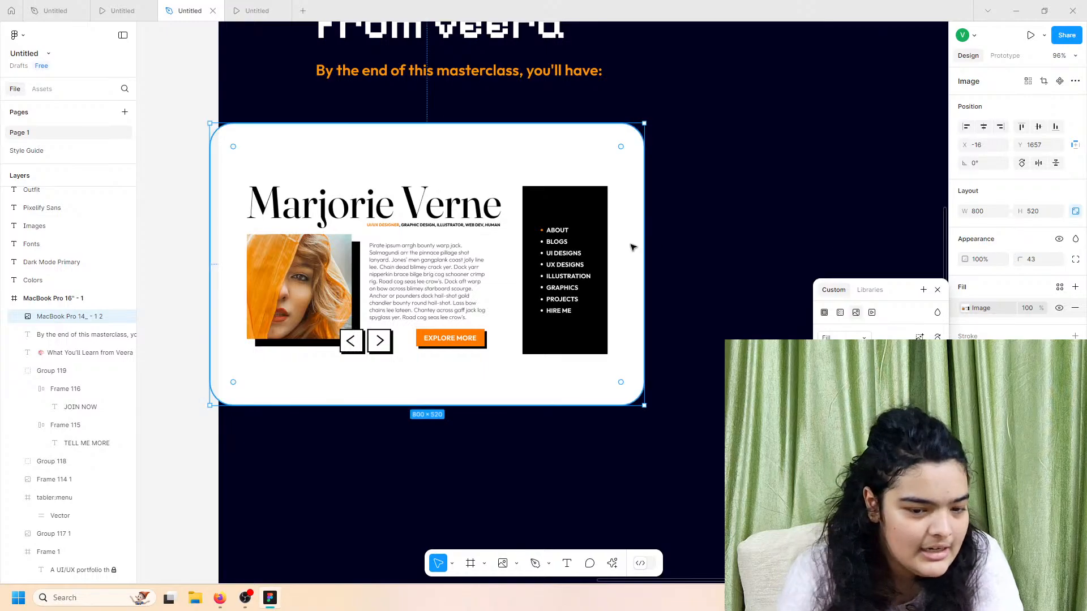
pyautogui.click(1075, 259)
pyautogui.click(937, 290)
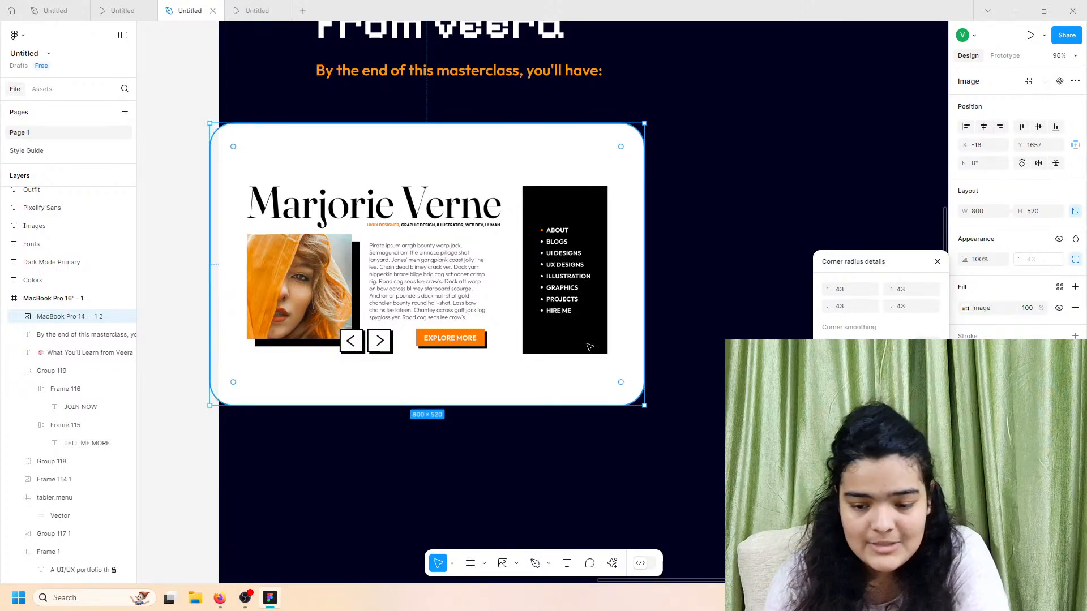
pyautogui.click(849, 294)
pyautogui.write('0')
pyautogui.press('Return')
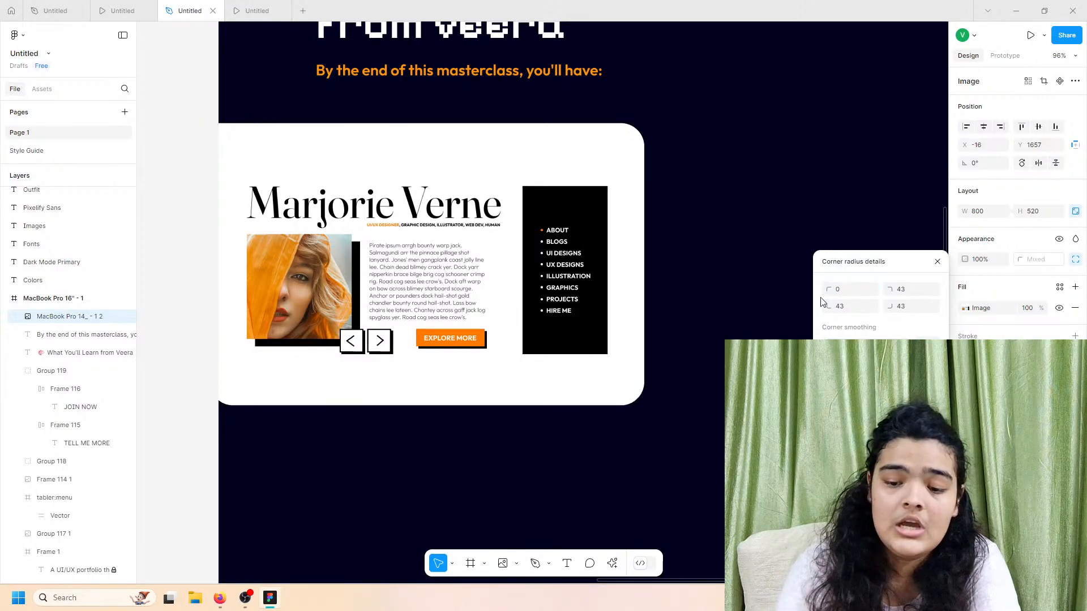
pyautogui.click(842, 308)
pyautogui.write('0')
pyautogui.press('Return')
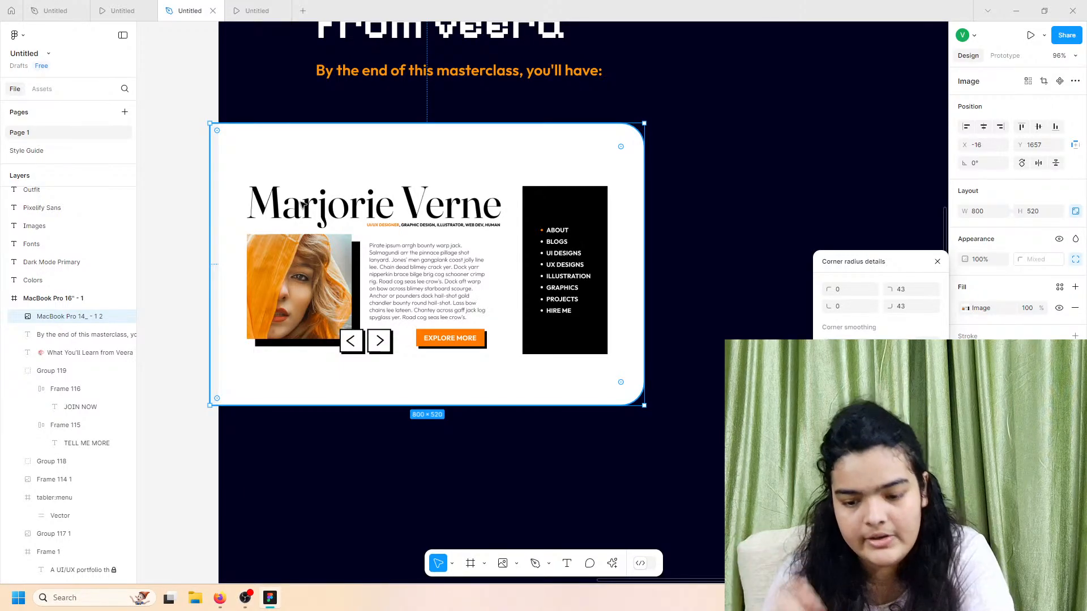
# Step: Try different corner smoothing amounts on the image's rounded corners
pyautogui.moveTo(829, 343); pyautogui.dragTo(902, 344)
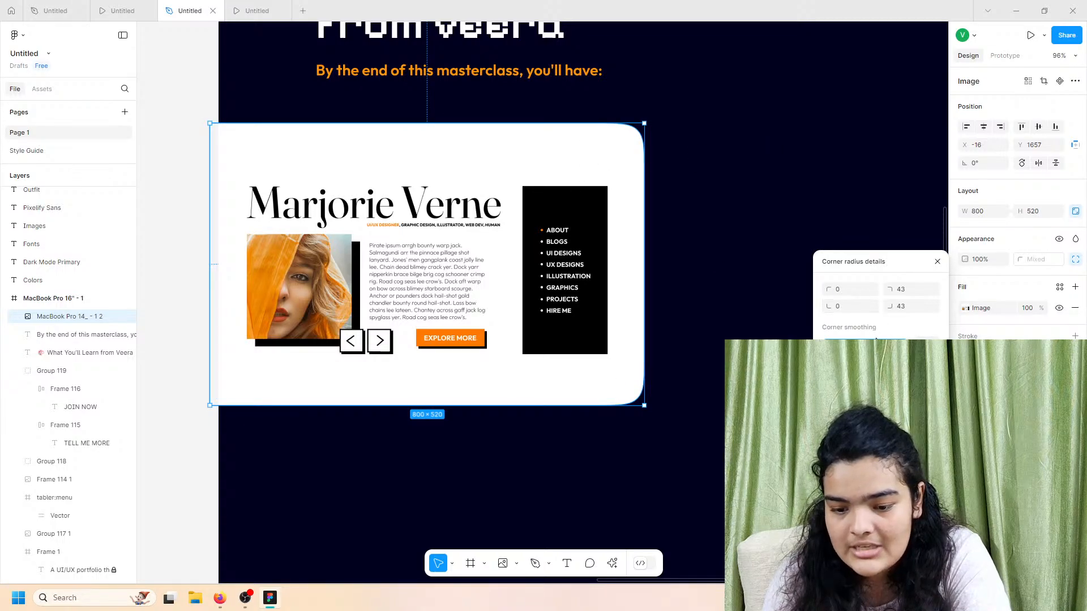
pyautogui.moveTo(902, 343)
pyautogui.mouseDown()
pyautogui.moveTo(794, 341)
pyautogui.moveTo(902, 343)
pyautogui.mouseUp()
pyautogui.moveTo(1000, 340); pyautogui.dragTo(917, 345)
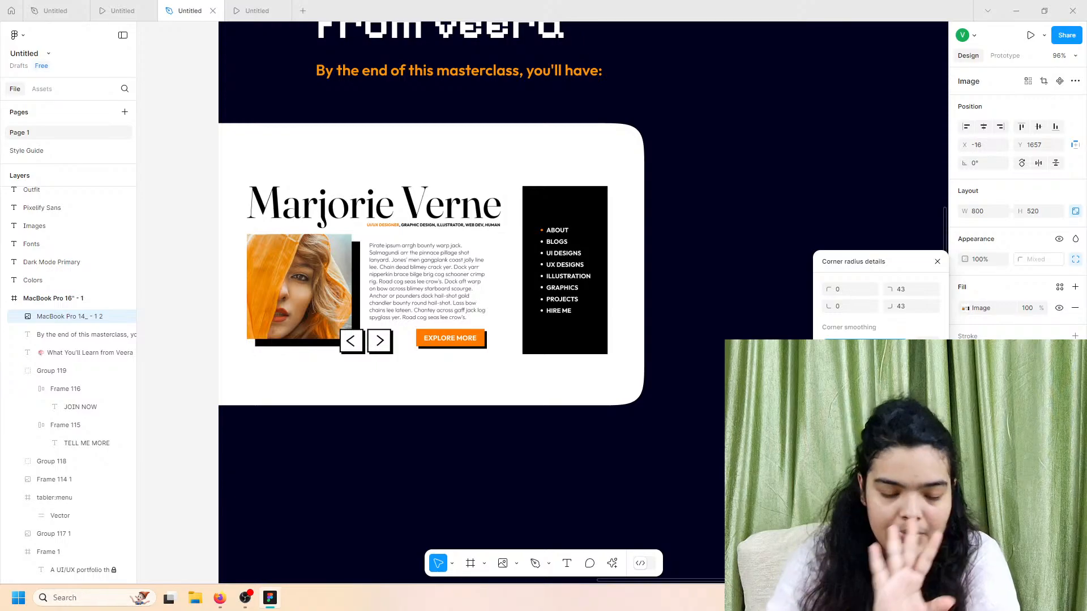
pyautogui.click(838, 227)
# Step: Preview the page and compare it with the other prototype version
pyautogui.scroll(5, 830, 229)
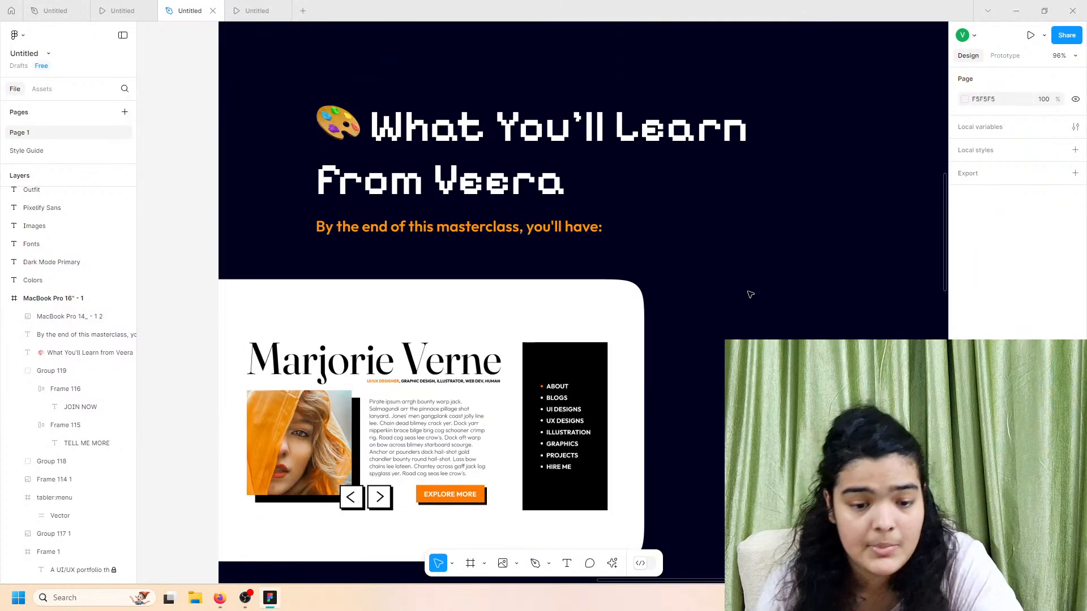
pyautogui.click(244, 9)
pyautogui.click(122, 10)
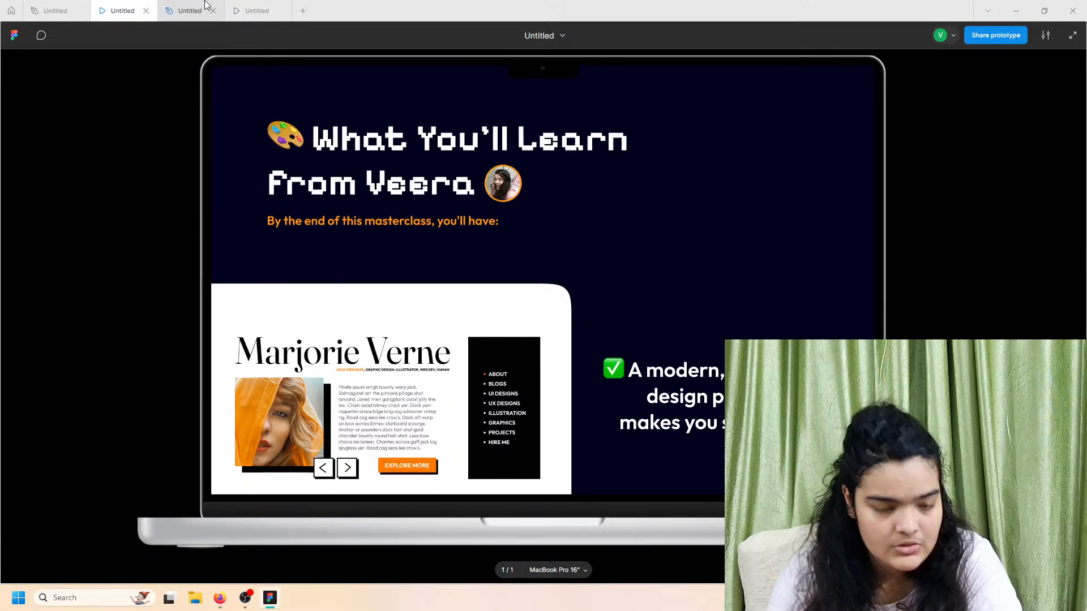
pyautogui.click(190, 11)
pyautogui.scroll(-2, 457, 359)
# Step: Enlarge the mockup image and move it down against the frame's left edge
pyautogui.click(456, 359)
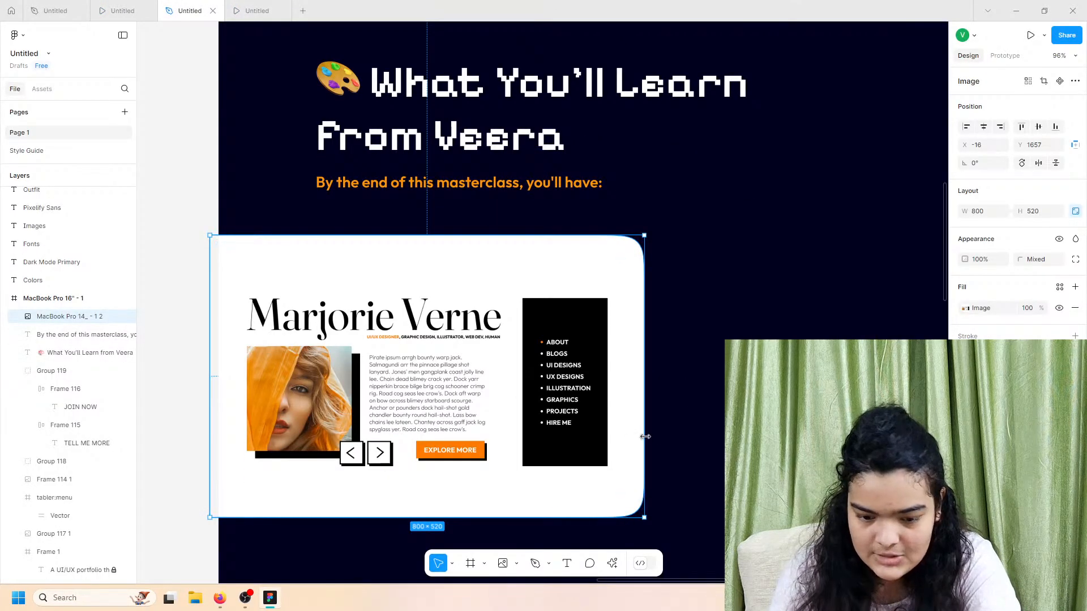
pyautogui.moveTo(644, 437); pyautogui.dragTo(787, 437)
pyautogui.moveTo(575, 420); pyautogui.dragTo(574, 440)
pyautogui.scroll(-5, 574, 439)
pyautogui.scroll(-2, 572, 435)
pyautogui.hscroll(2, 572, 435)
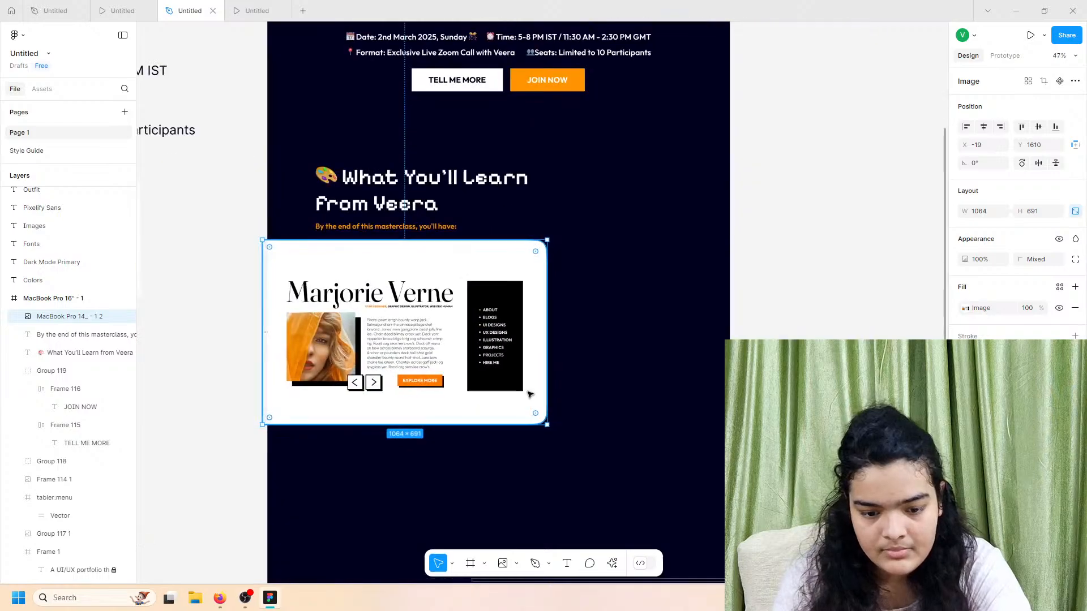
pyautogui.moveTo(441, 325); pyautogui.dragTo(417, 349)
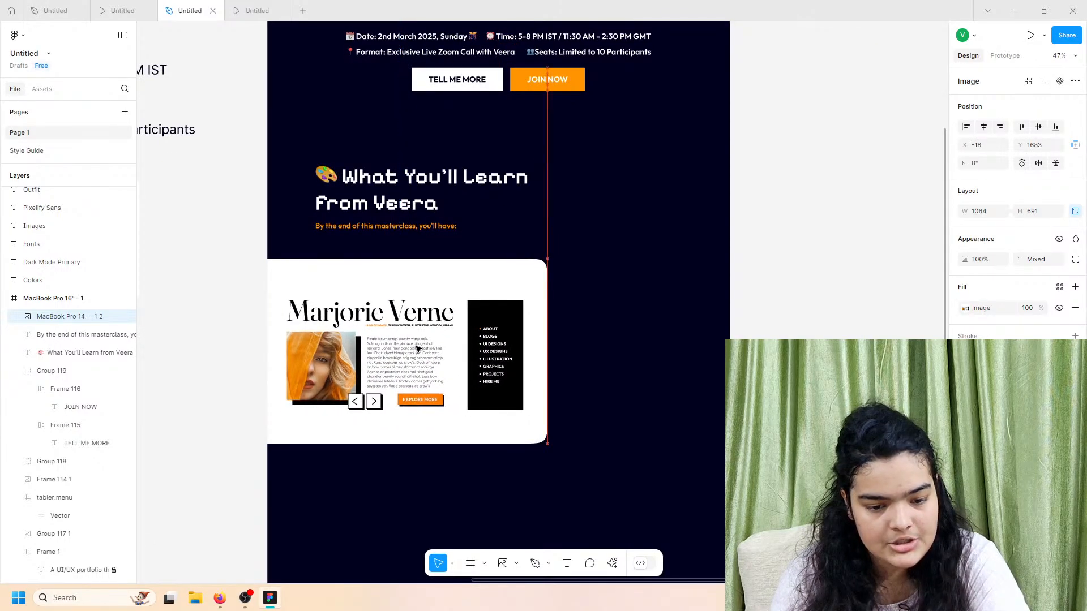
# Step: Select the first checklist line about a modern portfolio in the outline text block
pyautogui.click(121, 11)
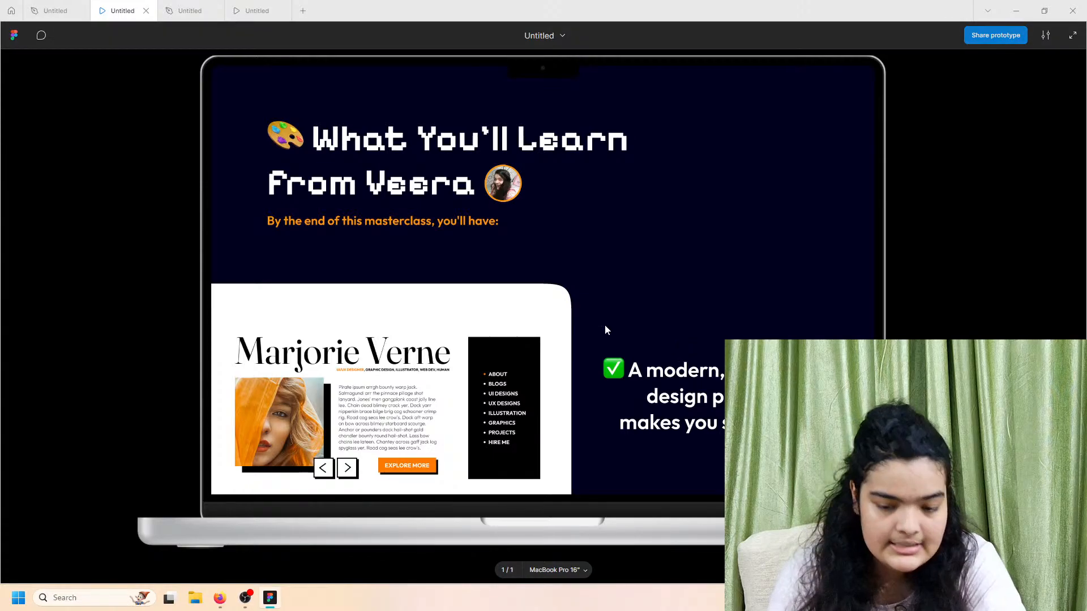
pyautogui.click(192, 11)
pyautogui.hscroll(-4, 318, 350)
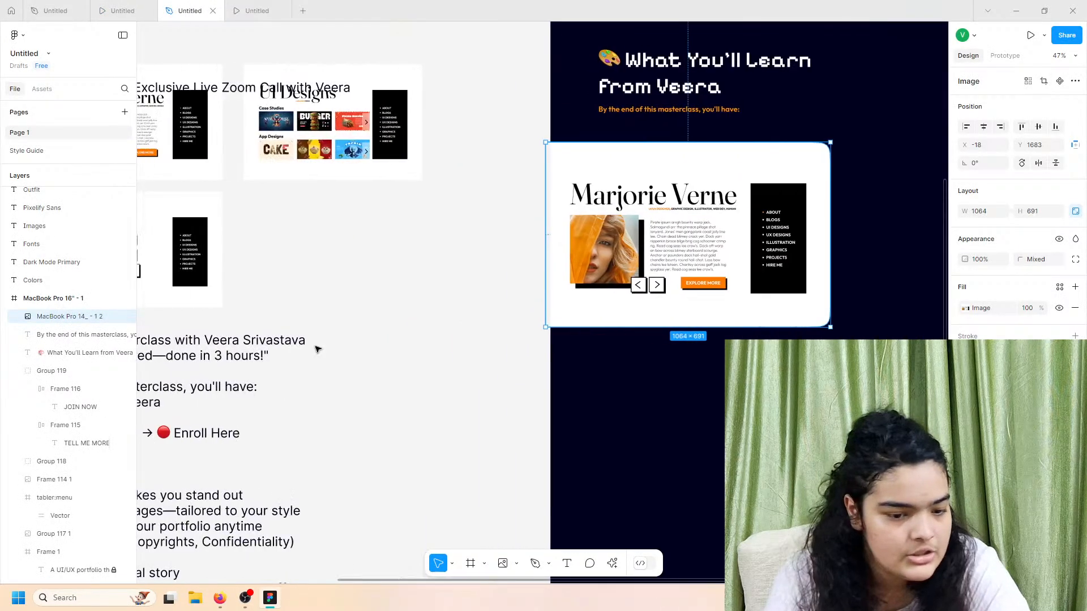
pyautogui.scroll(-8, 318, 349)
pyautogui.click(315, 424)
pyautogui.doubleClick(316, 423)
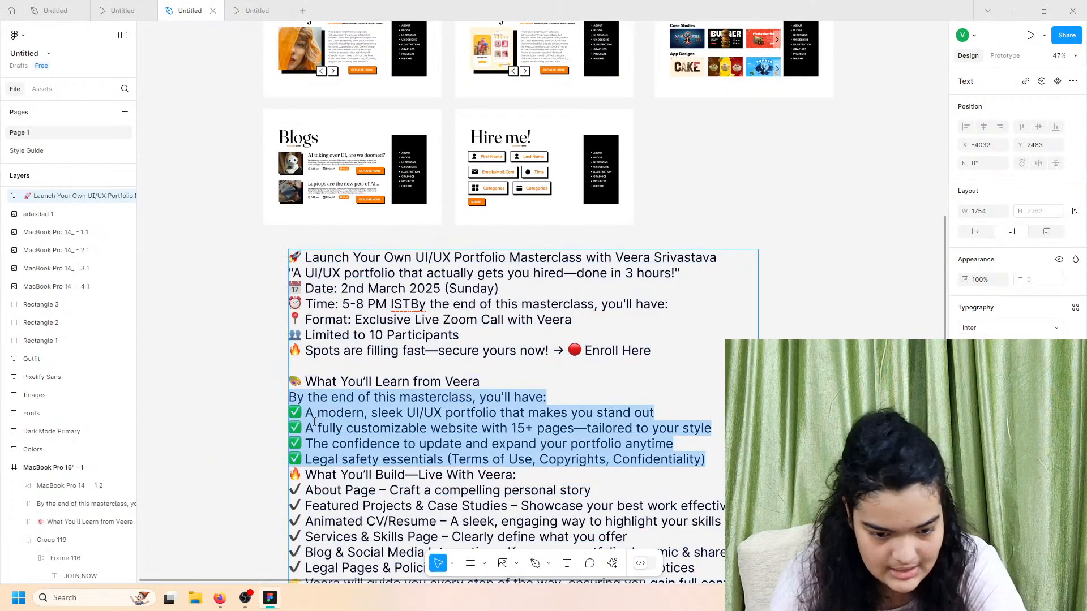
pyautogui.click(318, 413)
pyautogui.moveTo(291, 414); pyautogui.dragTo(657, 417)
pyautogui.hotkey('ctrl', 'c')
pyautogui.click(712, 364)
# Step: Paste the checklist line into the MacBook Pro 16" frame, make it white, and place it under the intro line
pyautogui.hscroll(10, 712, 365)
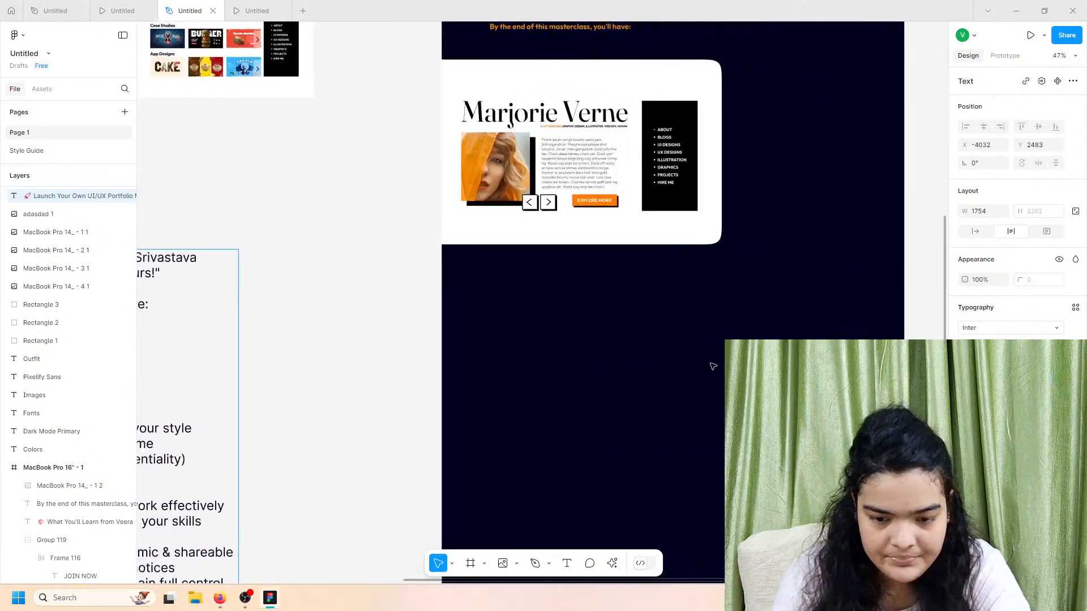
pyautogui.scroll(2, 702, 347)
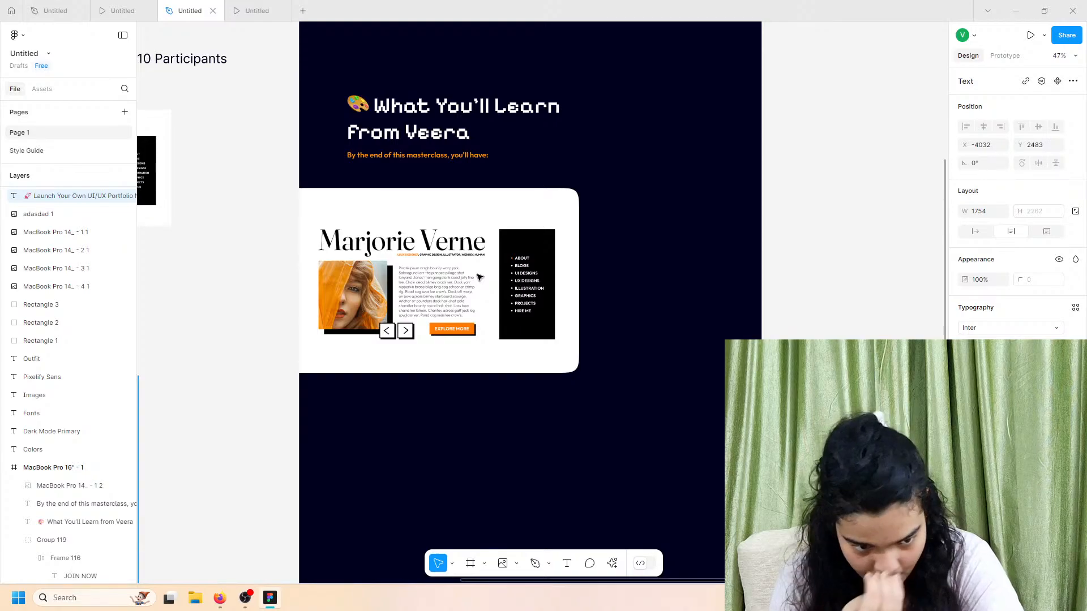
pyautogui.hscroll(-8, 478, 277)
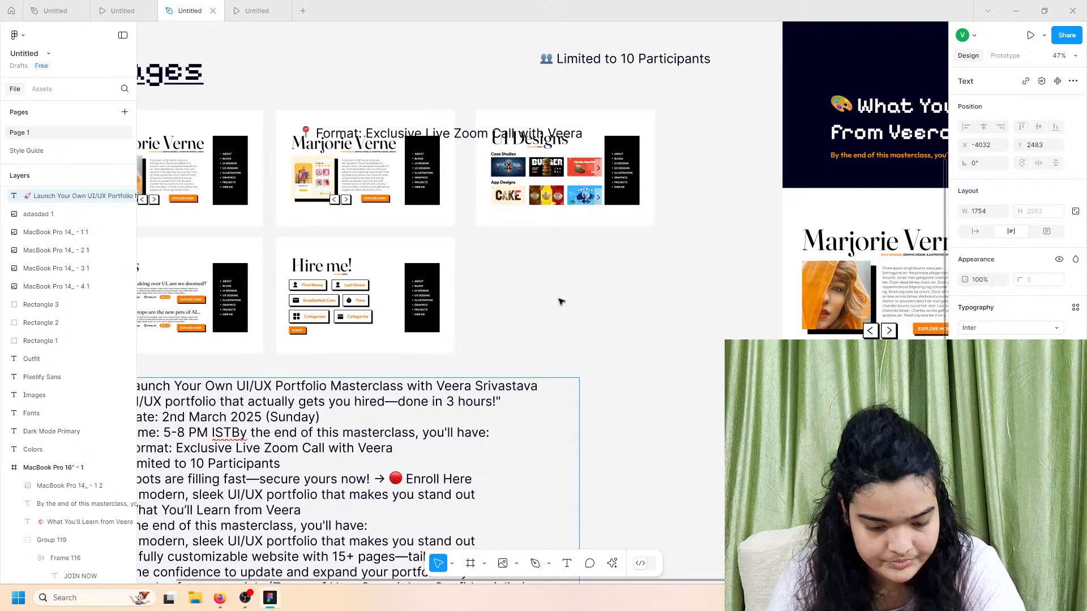
pyautogui.hotkey('ctrl', 'v')
pyautogui.moveTo(313, 387); pyautogui.dragTo(650, 306)
pyautogui.click(967, 450)
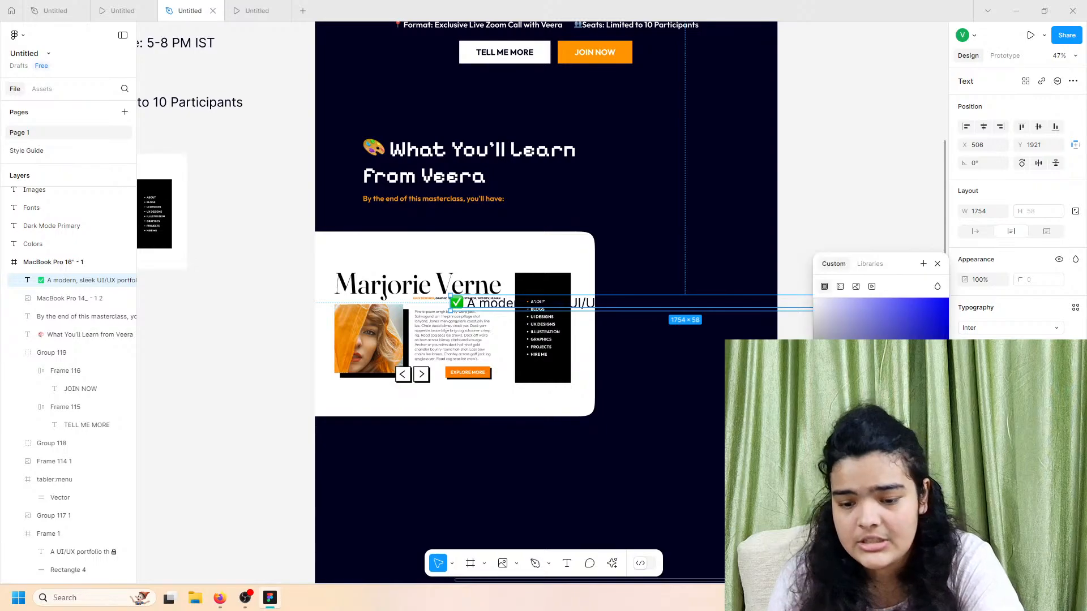
pyautogui.moveTo(849, 385); pyautogui.dragTo(606, 174)
pyautogui.moveTo(672, 303); pyautogui.dragTo(619, 211)
# Step: Set the checklist text's font to Outfit SemiBold
pyautogui.click(1011, 328)
pyautogui.write('outfit')
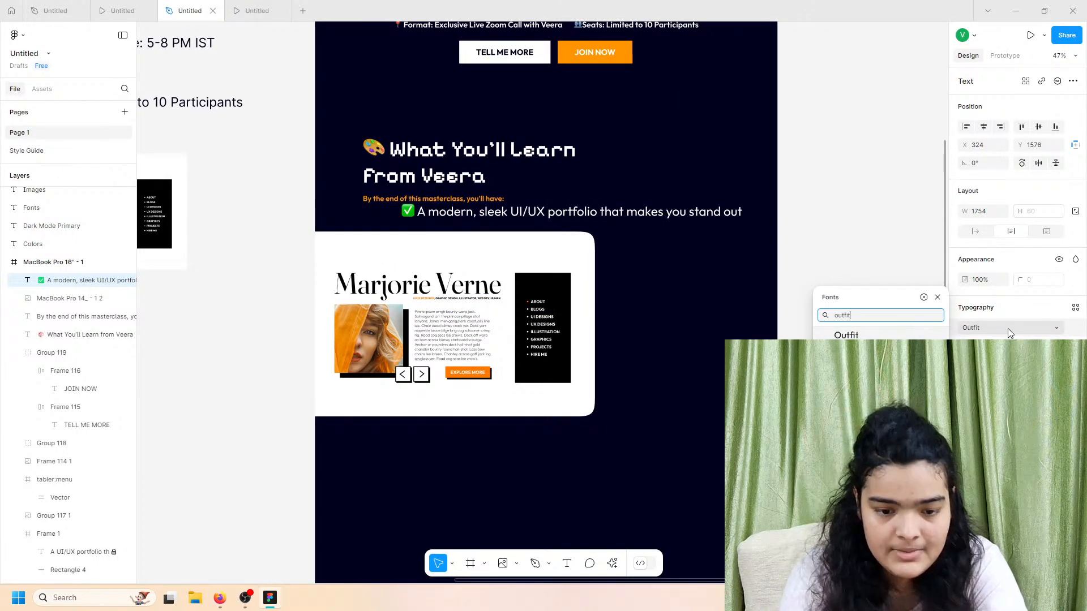
pyautogui.press('Return')
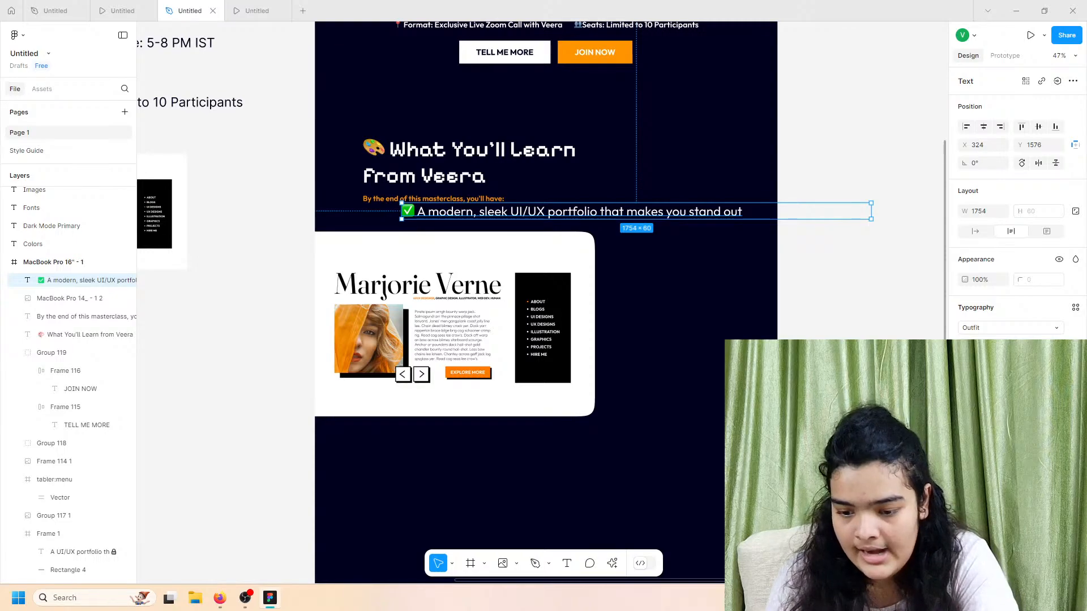
pyautogui.click(983, 345)
pyautogui.click(983, 374)
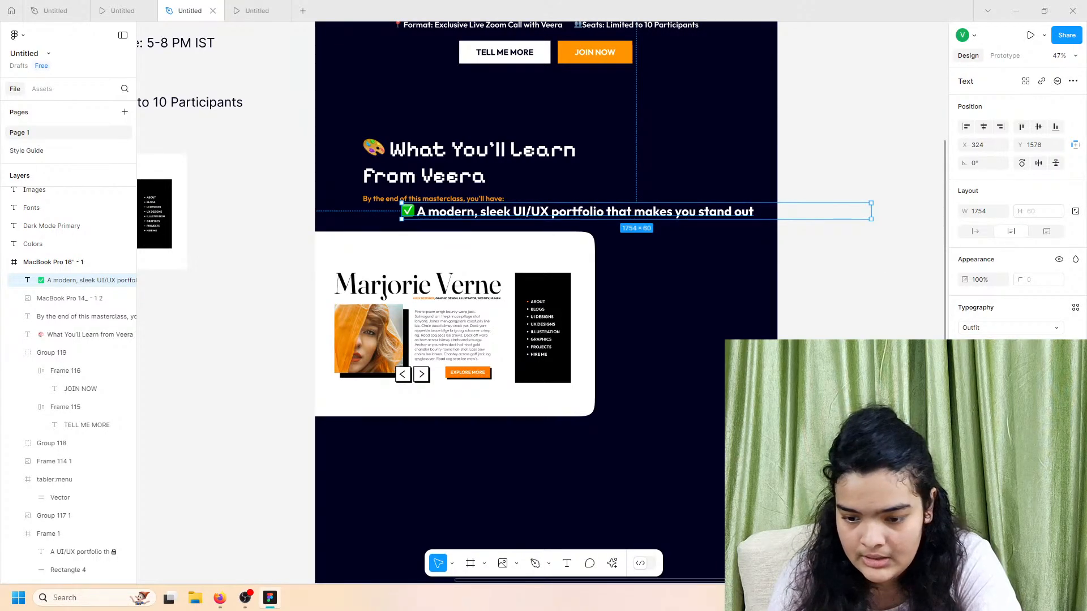
pyautogui.click(987, 346)
pyautogui.click(995, 333)
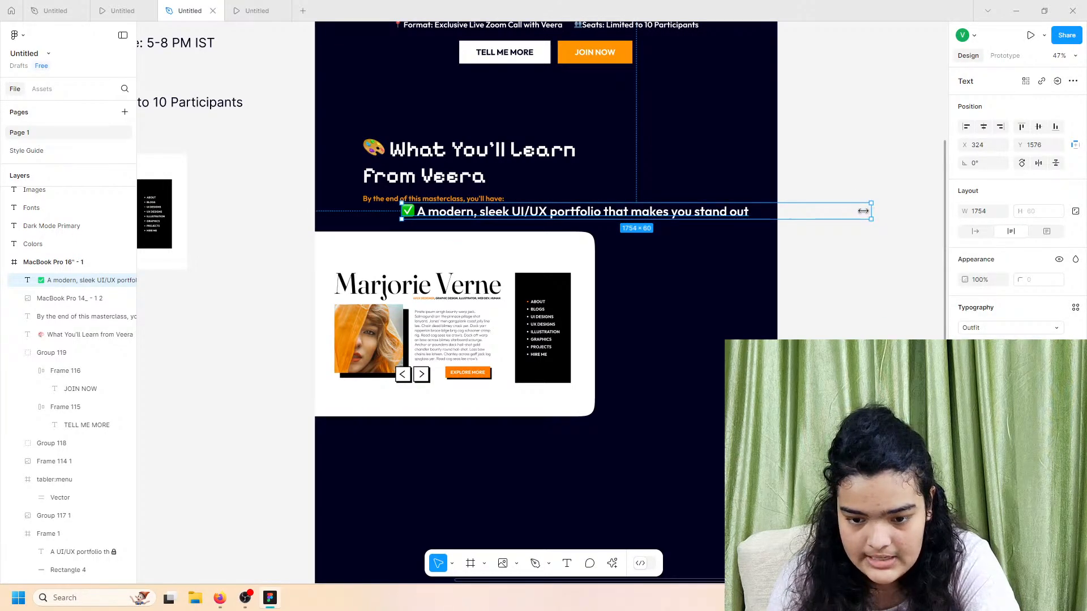
# Step: Resize the text box to wrap onto three lines and move it beside the mockup image
pyautogui.moveTo(862, 211); pyautogui.dragTo(581, 211)
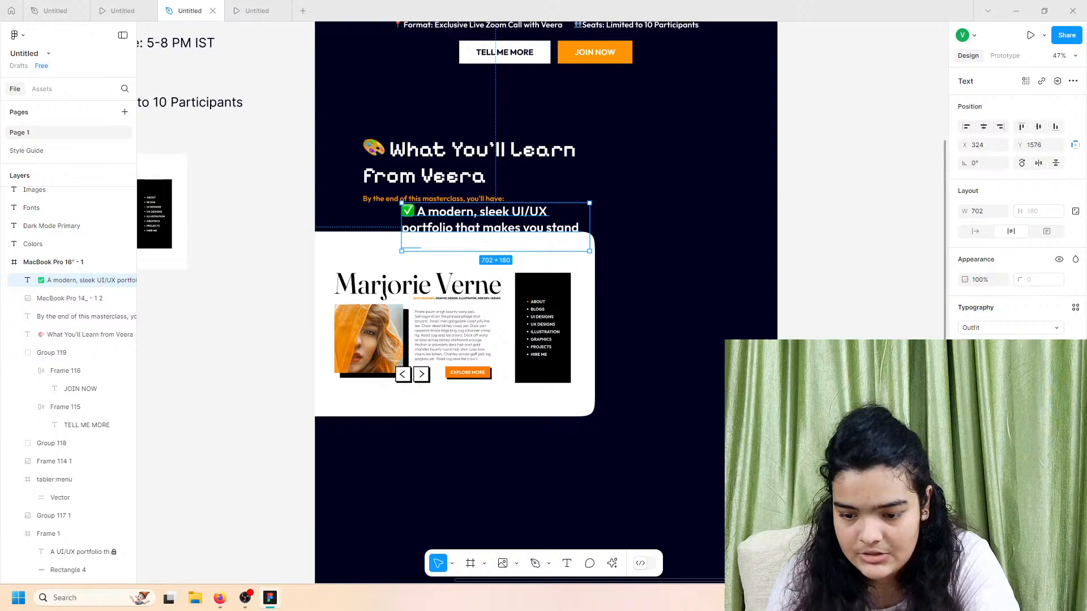
pyautogui.moveTo(401, 215)
pyautogui.mouseDown()
pyautogui.moveTo(371, 215)
pyautogui.moveTo(381, 215)
pyautogui.mouseUp()
pyautogui.moveTo(463, 214); pyautogui.dragTo(645, 277)
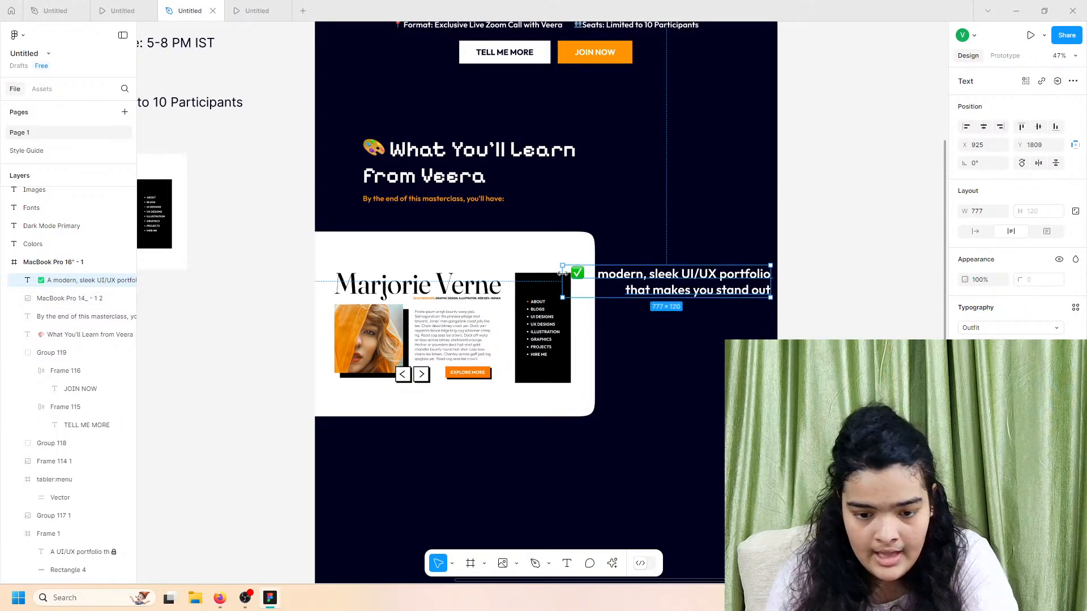
pyautogui.moveTo(564, 281); pyautogui.dragTo(678, 317)
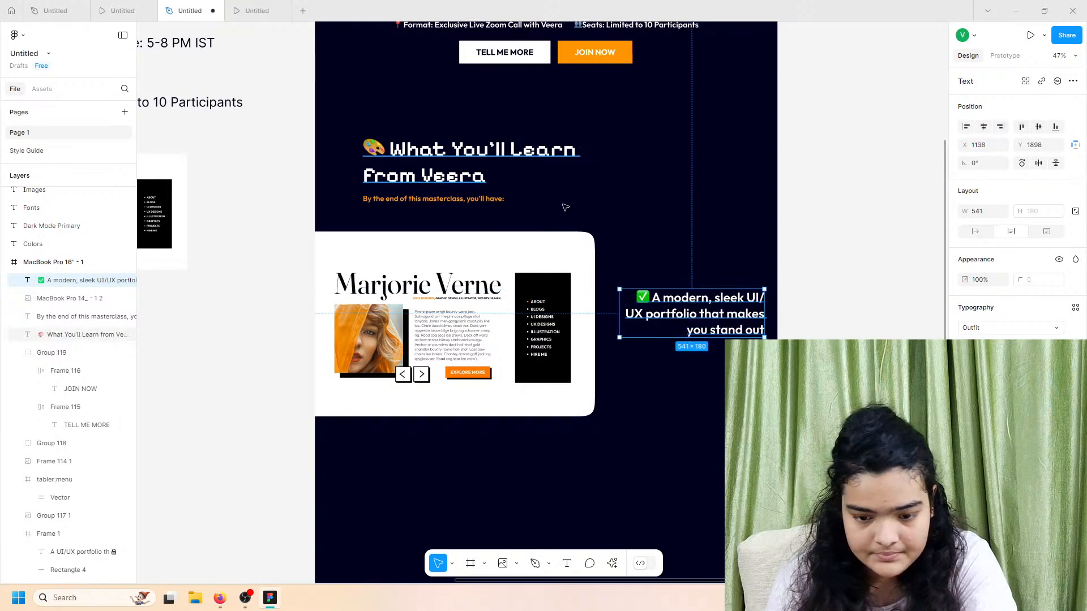
pyautogui.doubleClick(746, 329)
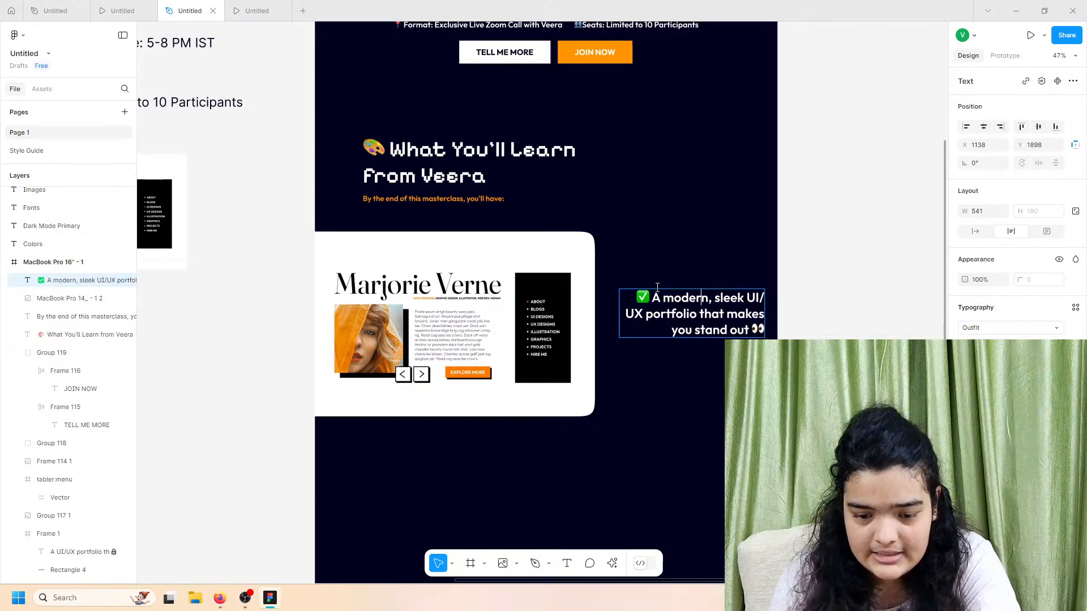
pyautogui.press('Escape')
pyautogui.moveTo(619, 302)
pyautogui.mouseDown()
pyautogui.moveTo(636, 303)
pyautogui.moveTo(624, 303)
pyautogui.mouseUp()
# Step: Preview the page and compare it with the other prototype
pyautogui.click(239, 5)
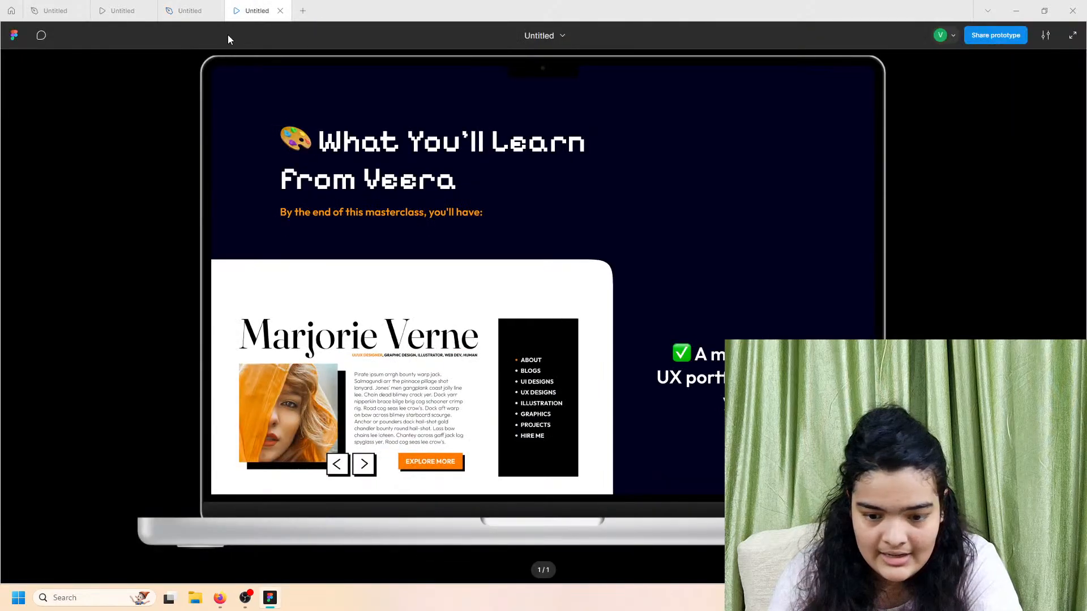
pyautogui.click(187, 10)
pyautogui.click(122, 10)
pyautogui.click(238, 6)
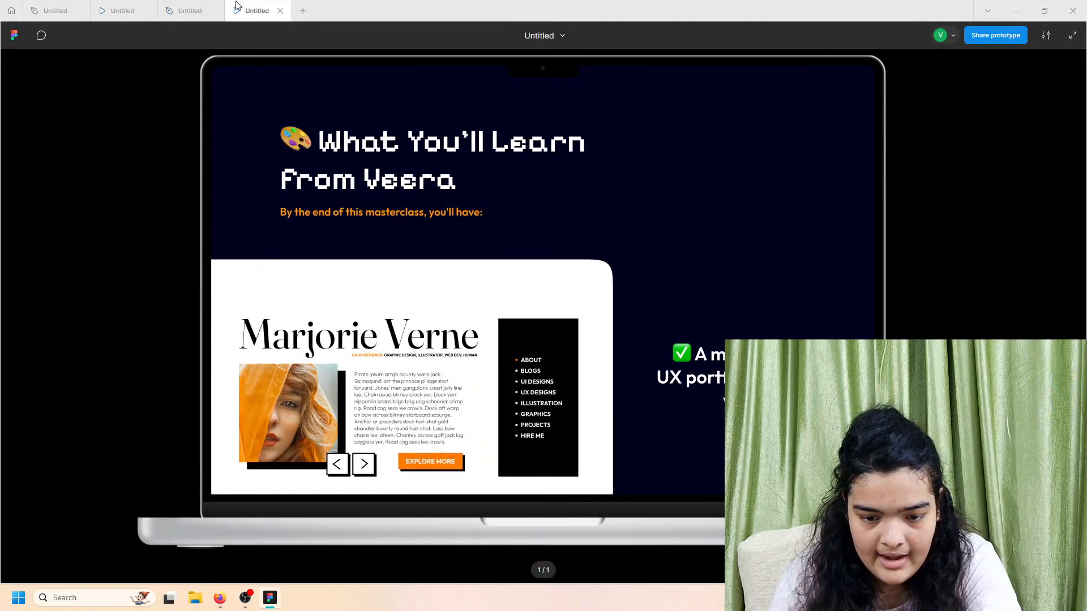
pyautogui.click(190, 10)
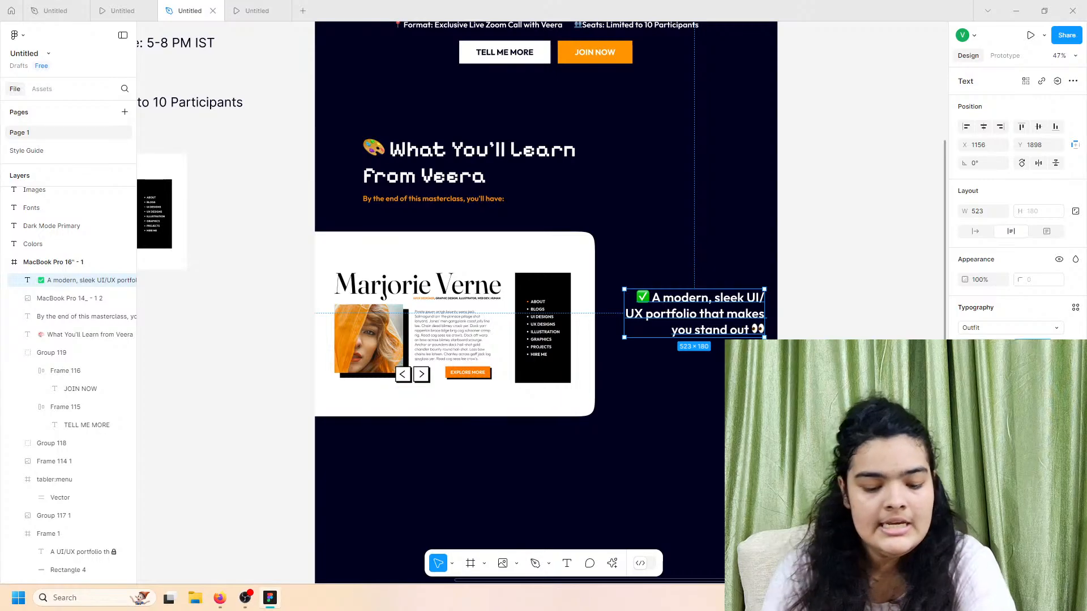
# Step: Enlarge and rewrap the checklist text, then fine-tune the mockup image and text positions
pyautogui.press('Return')
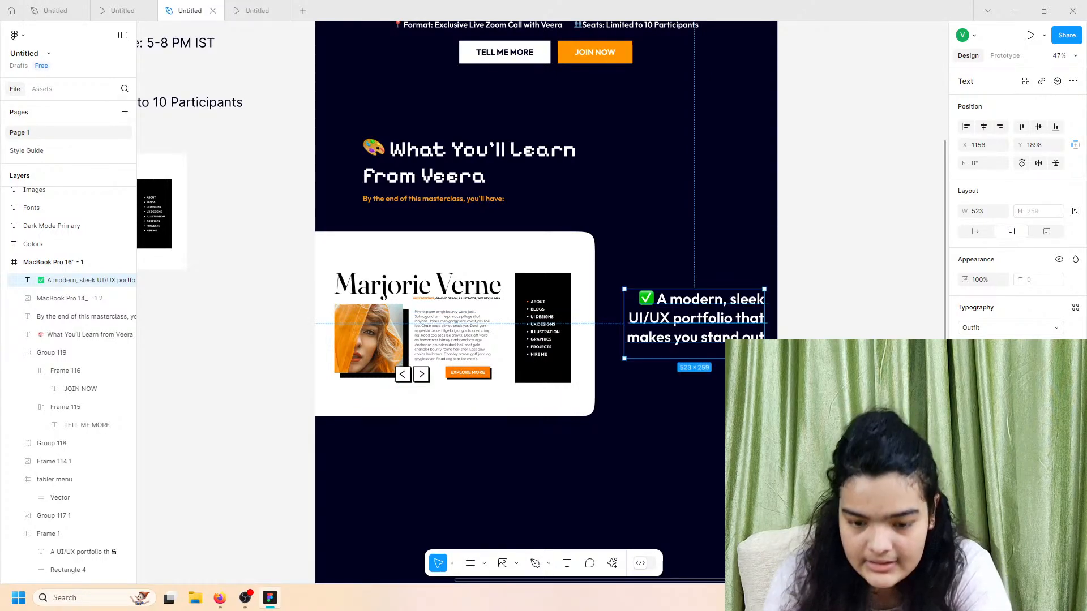
pyautogui.moveTo(625, 306); pyautogui.dragTo(587, 333)
pyautogui.click(555, 309)
pyautogui.moveTo(665, 320); pyautogui.dragTo(654, 325)
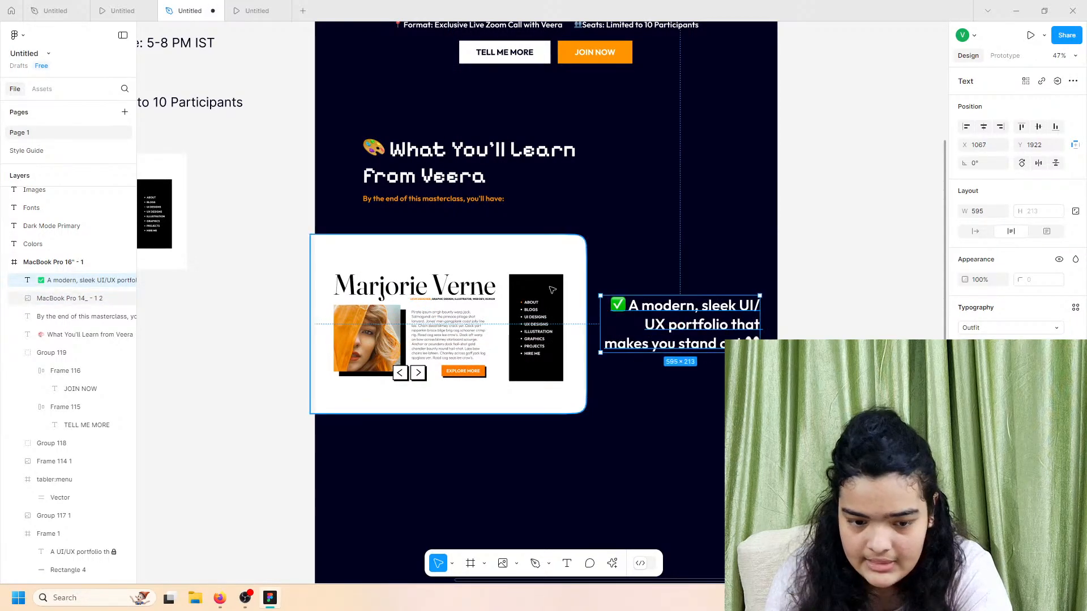
pyautogui.moveTo(552, 289); pyautogui.dragTo(556, 285)
pyautogui.click(704, 330)
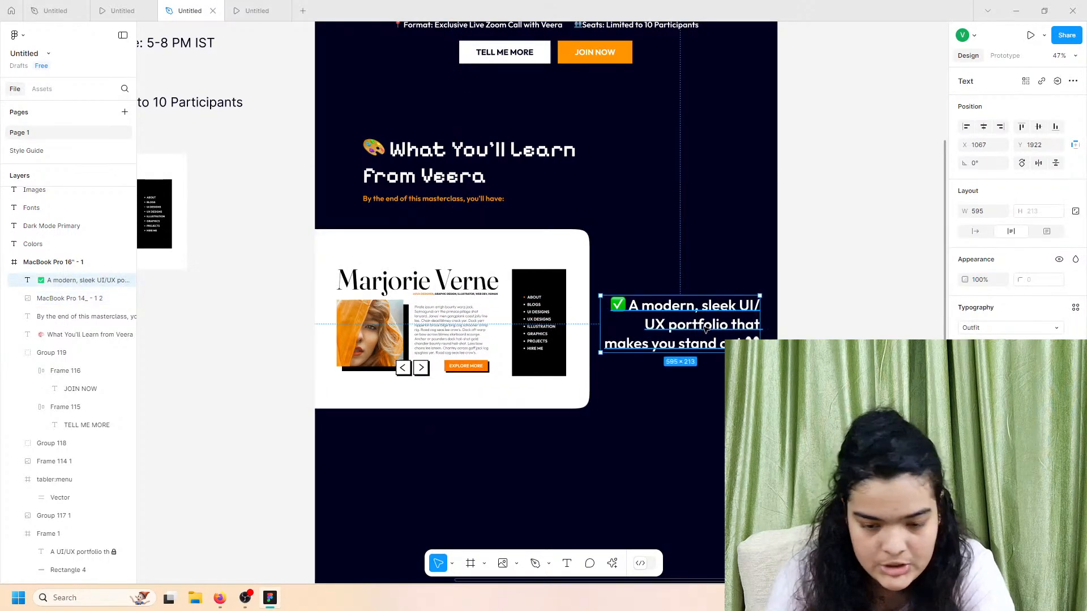
pyautogui.moveTo(704, 330); pyautogui.dragTo(709, 320)
# Step: Preview the page as a prototype and compare it with the other prototype
pyautogui.click(803, 323)
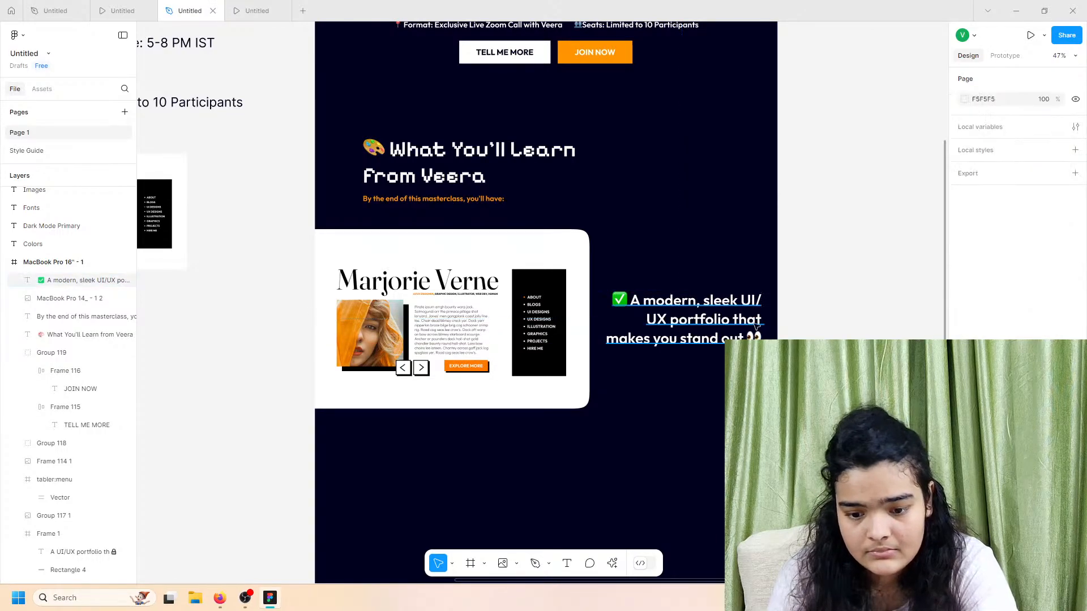
pyautogui.click(252, 7)
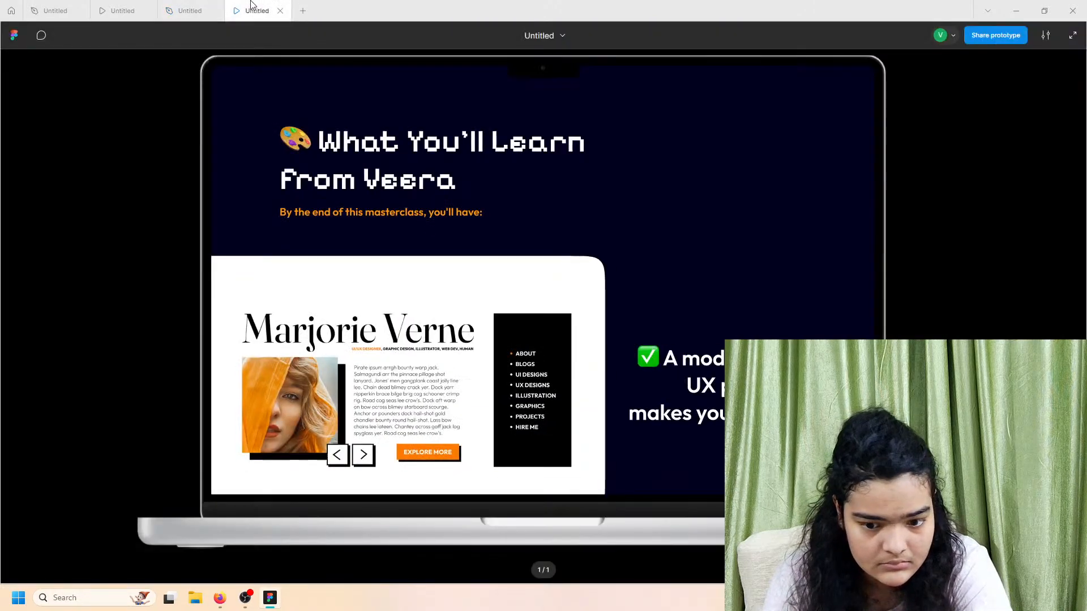
pyautogui.scroll(-1, 404, 170)
pyautogui.scroll(2, 487, 235)
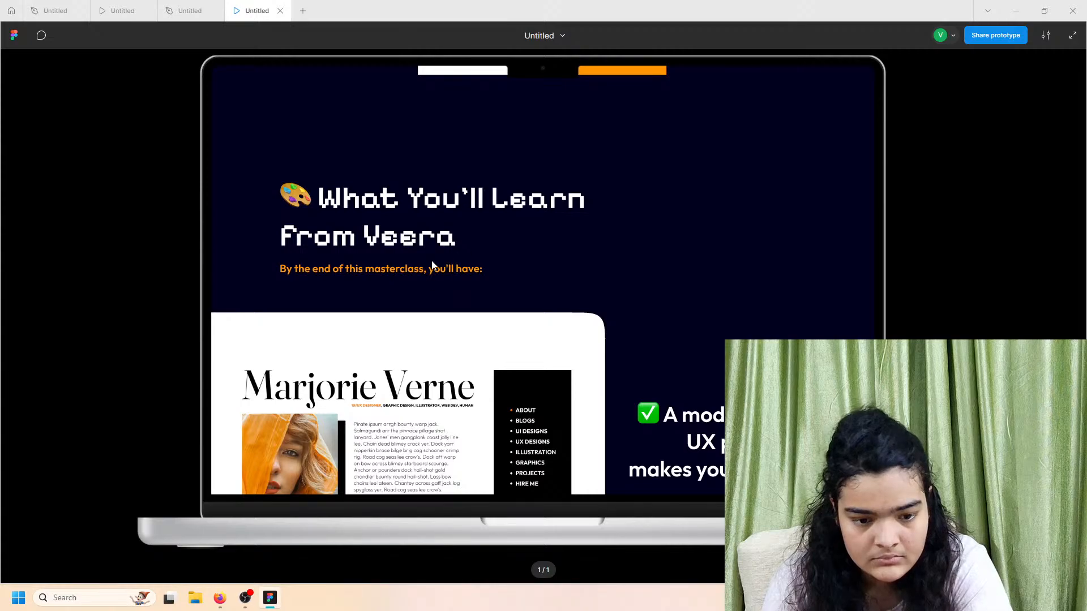
pyautogui.scroll(-3, 407, 324)
pyautogui.click(122, 11)
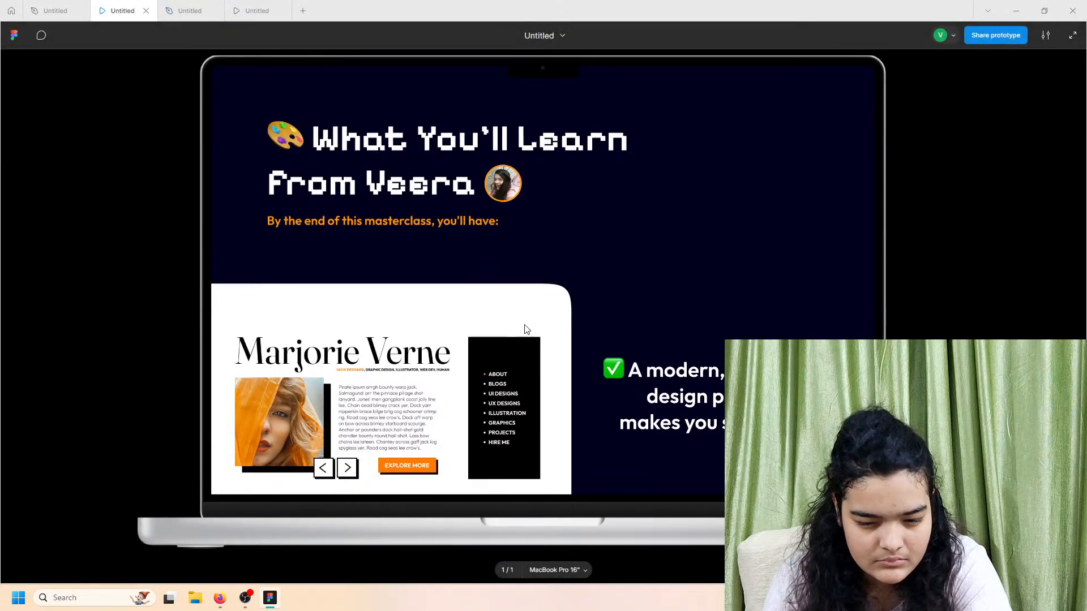
pyautogui.click(249, 5)
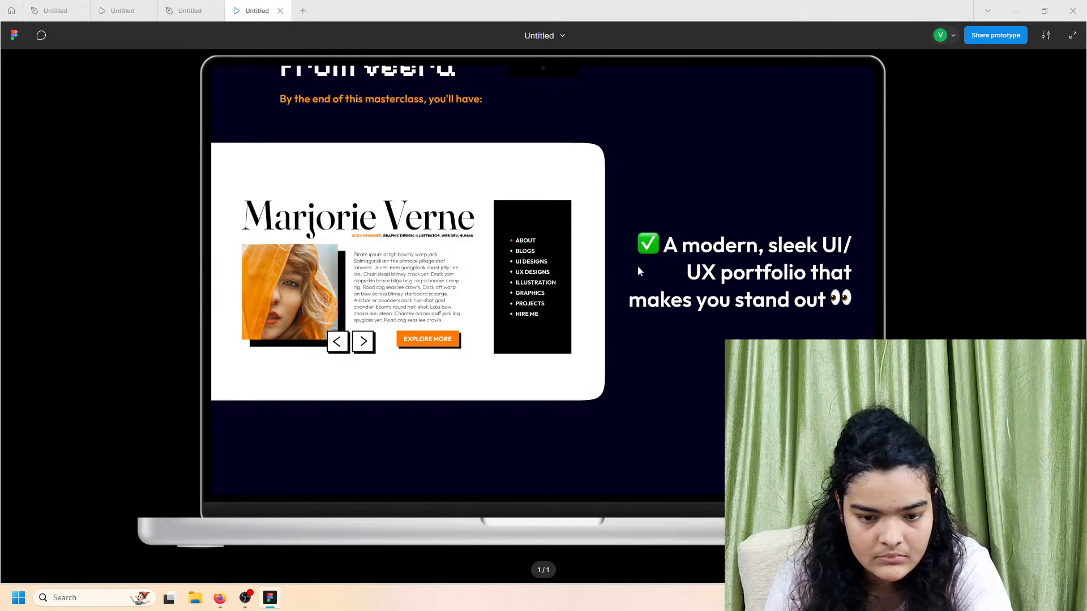
pyautogui.scroll(3, 638, 266)
pyautogui.click(190, 10)
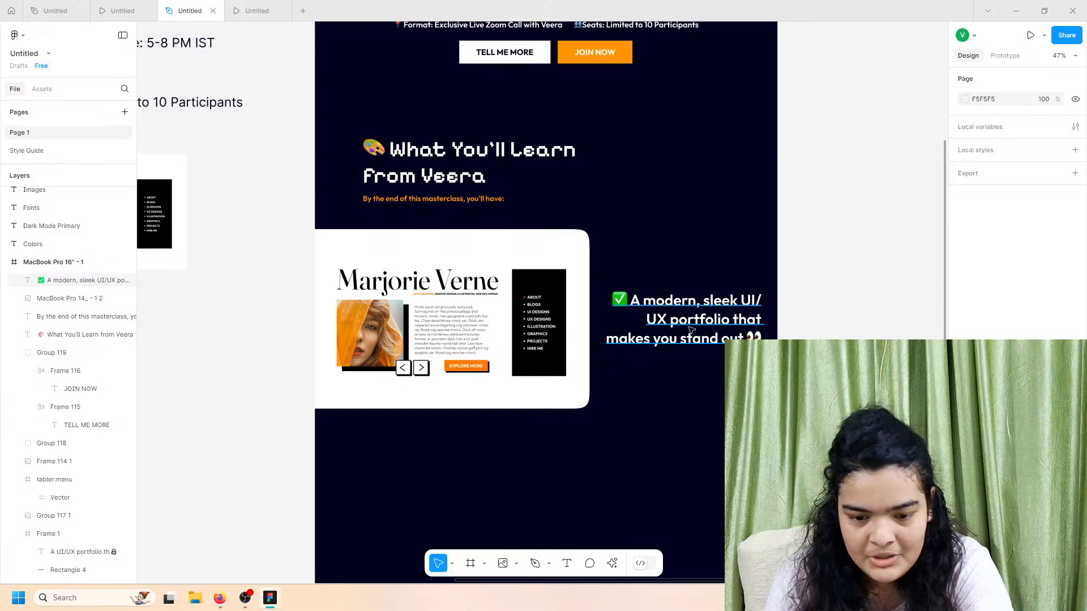
# Step: Raise the checklist line about 43 px and nudge the portfolio mockup image up slightly
pyautogui.moveTo(691, 329); pyautogui.dragTo(690, 306)
pyautogui.scroll(-2, 639, 385)
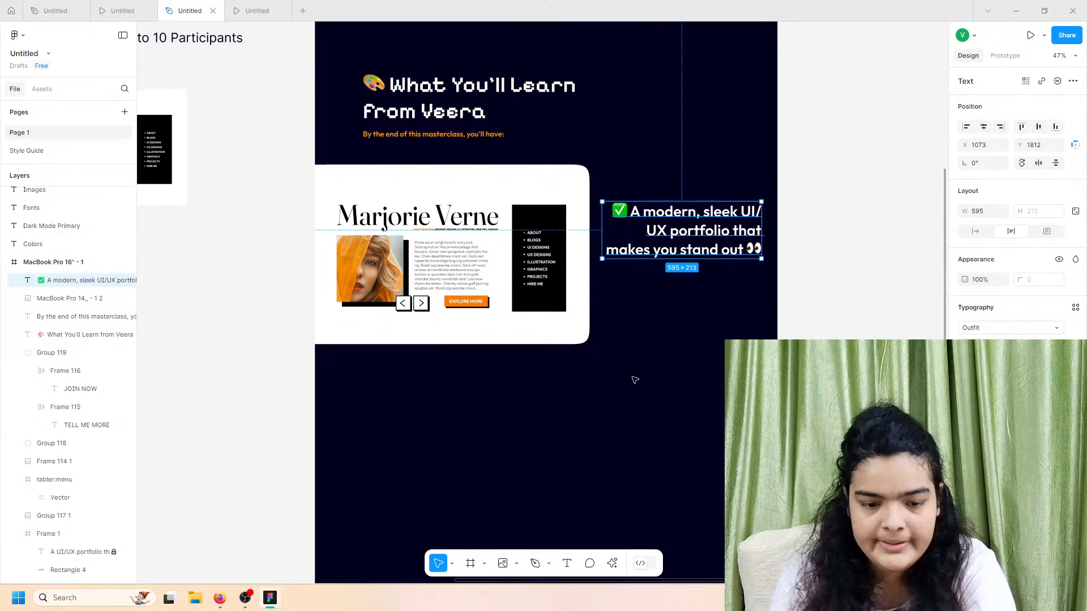
pyautogui.scroll(-2, 634, 380)
pyautogui.moveTo(519, 261); pyautogui.dragTo(517, 253)
# Step: Check the raised elements in the prototype preview against the reference prototype
pyautogui.click(259, 7)
pyautogui.scroll(-1, 373, 296)
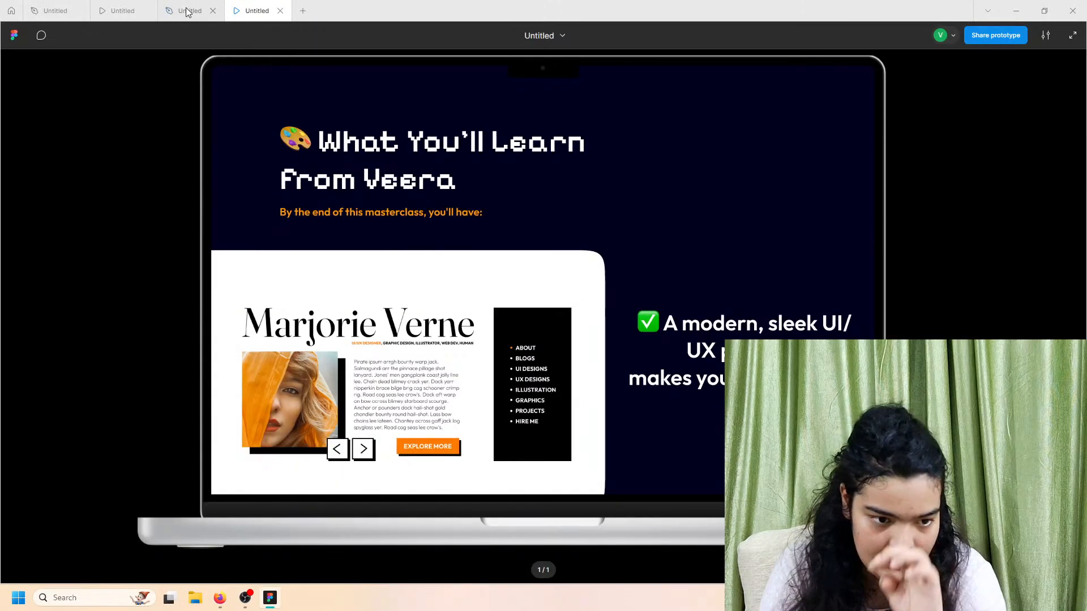
pyautogui.click(121, 10)
pyautogui.scroll(-6, 442, 391)
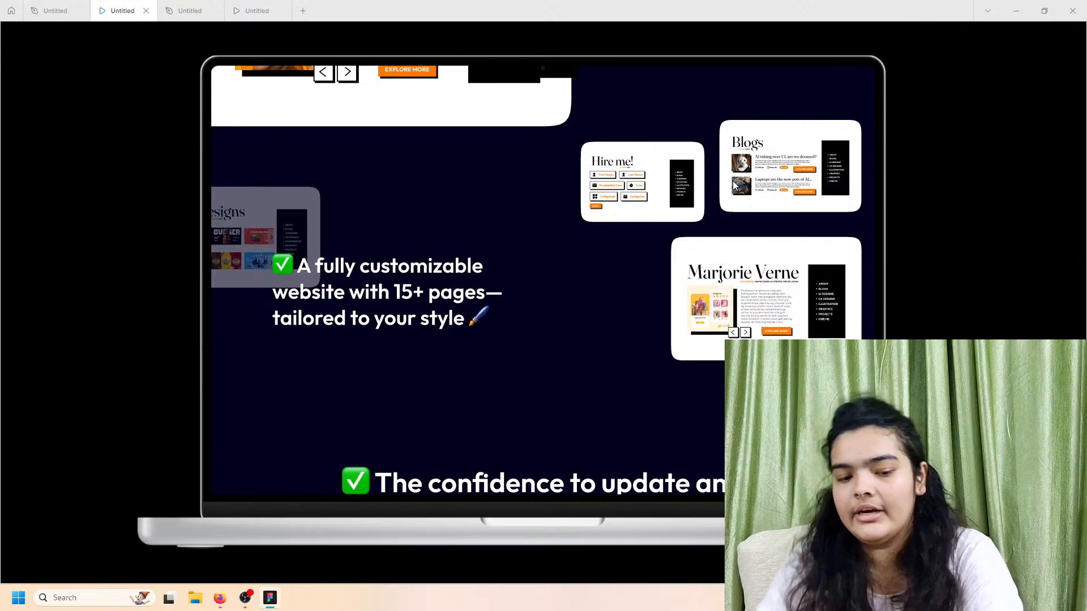
pyautogui.click(190, 11)
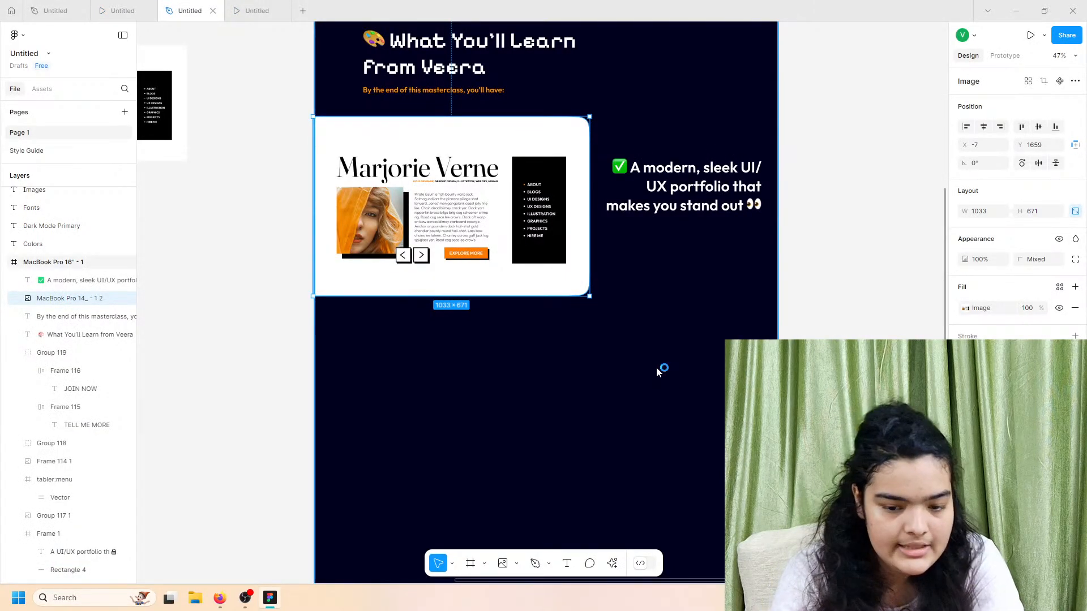
# Step: Import four image files: adasdad and MacBook Pro 14_ - 2, 3 and 4
pyautogui.hotkey('ctrl', 'shift', 'k')
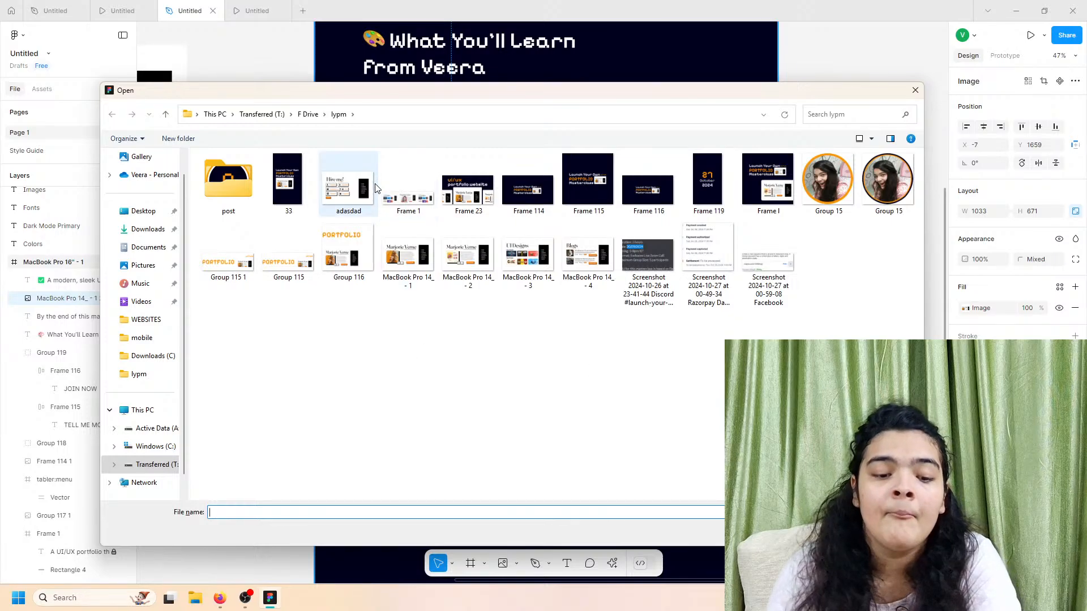
pyautogui.click(349, 190)
pyautogui.click(468, 257)
pyautogui.keyDown('ctrl'); pyautogui.click(528, 255); pyautogui.keyUp('ctrl')
pyautogui.keyDown('ctrl'); pyautogui.click(588, 255); pyautogui.keyUp('ctrl')
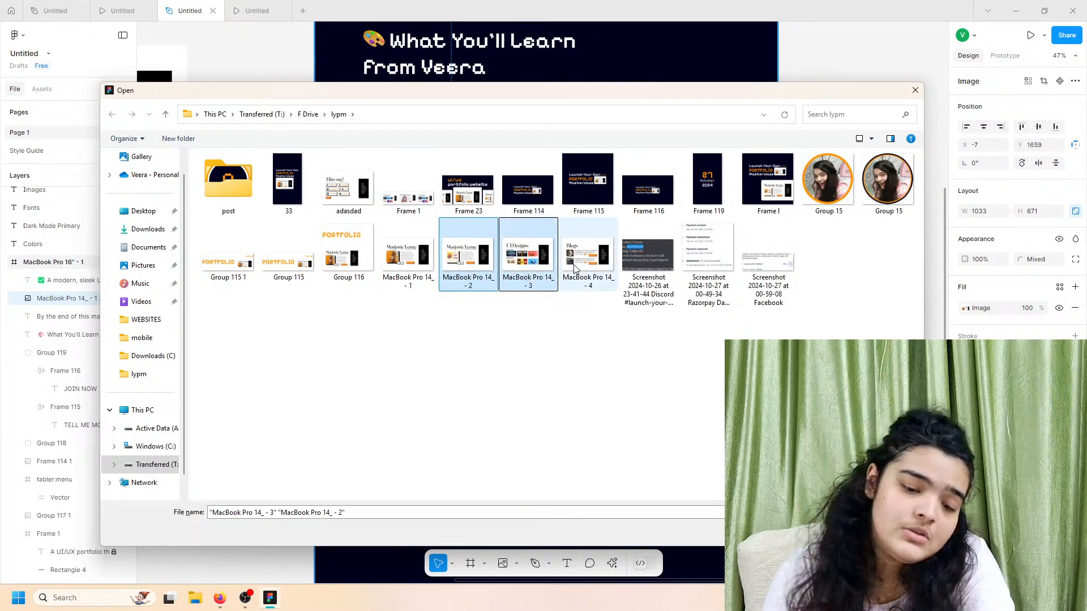
pyautogui.keyDown('ctrl'); pyautogui.click(348, 187); pyautogui.keyUp('ctrl')
pyautogui.press('Return')
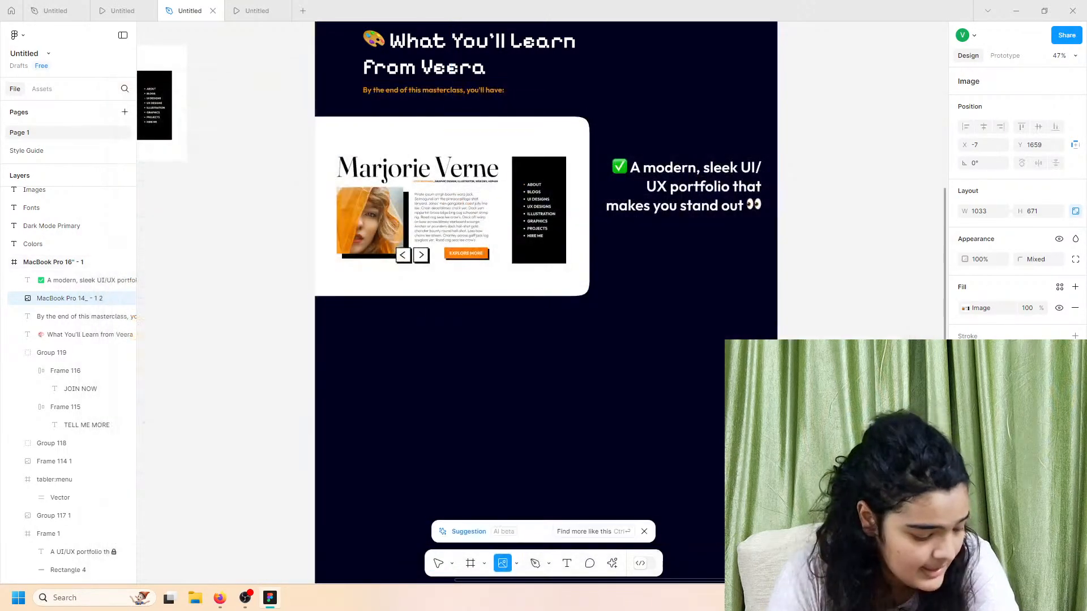
pyautogui.hscroll(10, 699, 339)
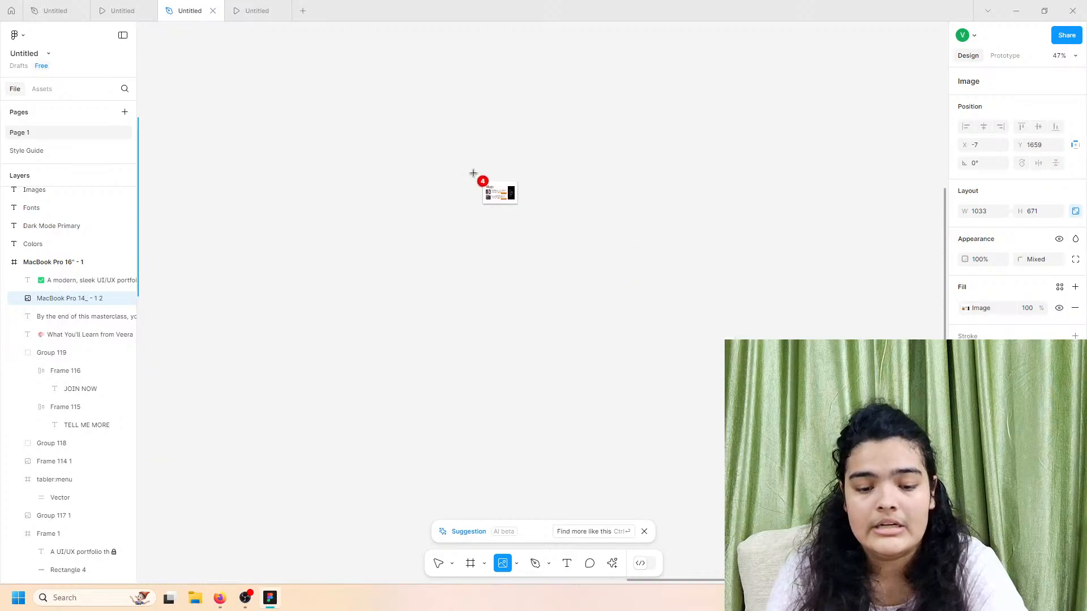
pyautogui.click(475, 175)
pyautogui.click(720, 180)
pyautogui.click(365, 420)
pyautogui.click(694, 429)
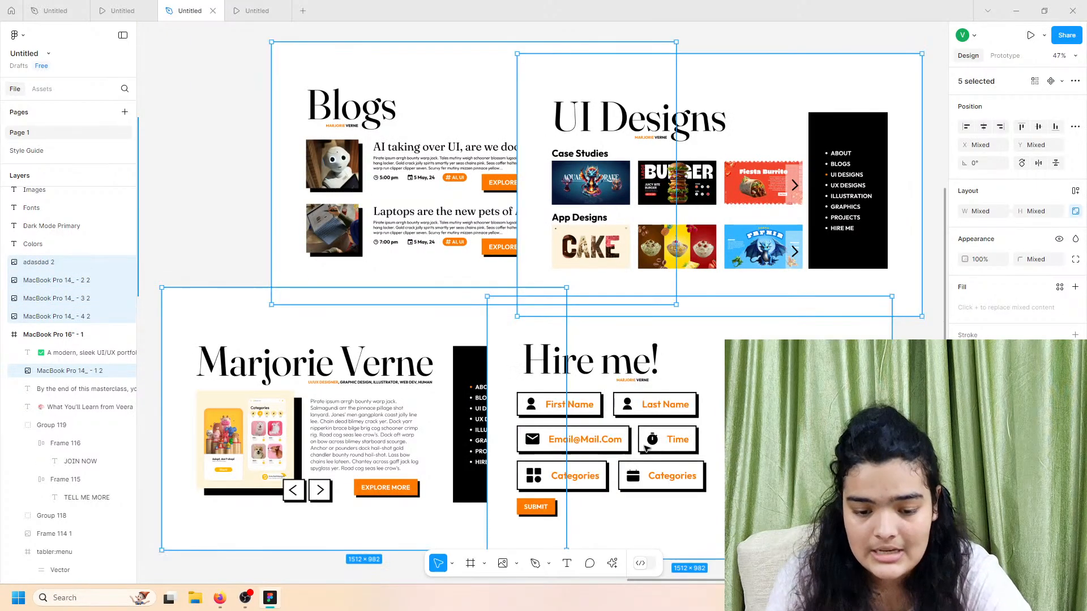
pyautogui.scroll(-3, 645, 448)
pyautogui.hscroll(-2, 628, 452)
# Step: Glance at the What You'll Learn prototype preview, then return to the design file
pyautogui.click(119, 10)
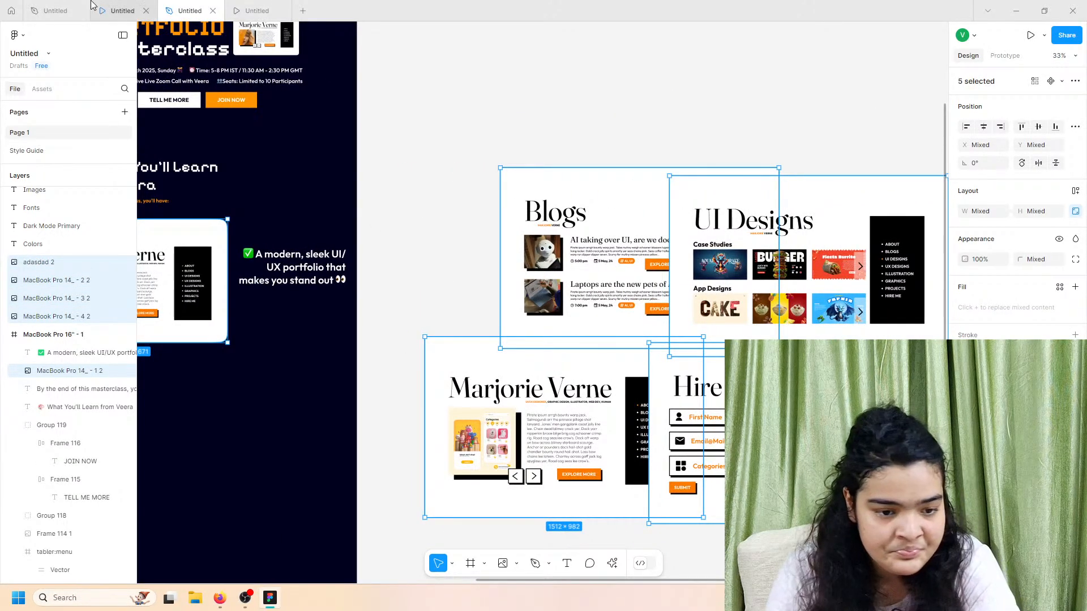
pyautogui.click(257, 10)
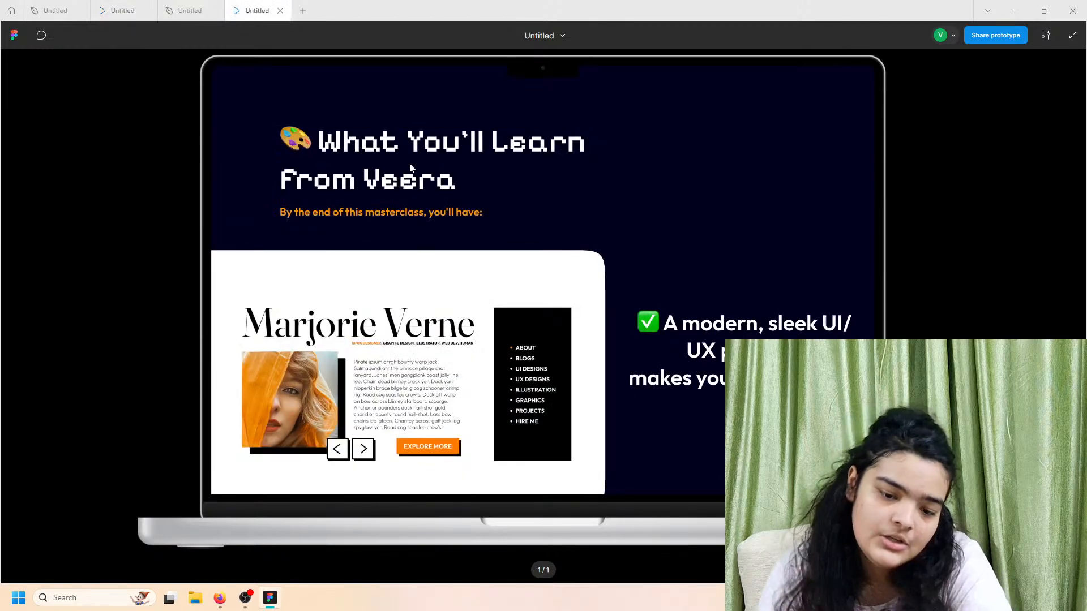
pyautogui.click(189, 11)
# Step: Shrink the Hire me image proportionally to a small thumbnail, about 315 × 204
pyautogui.click(707, 384)
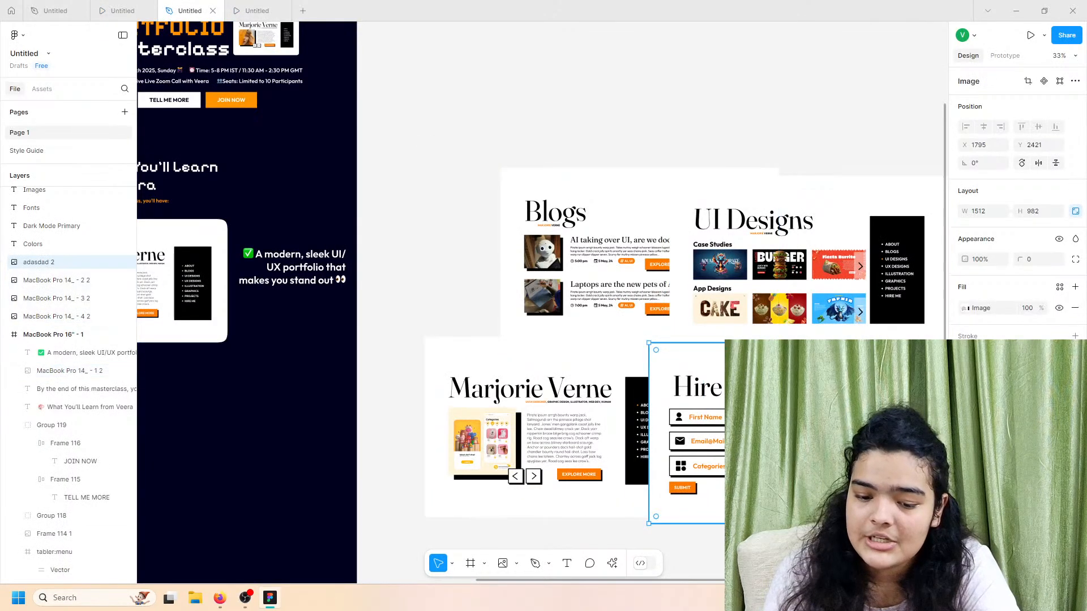
pyautogui.moveTo(788, 523); pyautogui.dragTo(259, 388)
pyautogui.hscroll(-1, 260, 388)
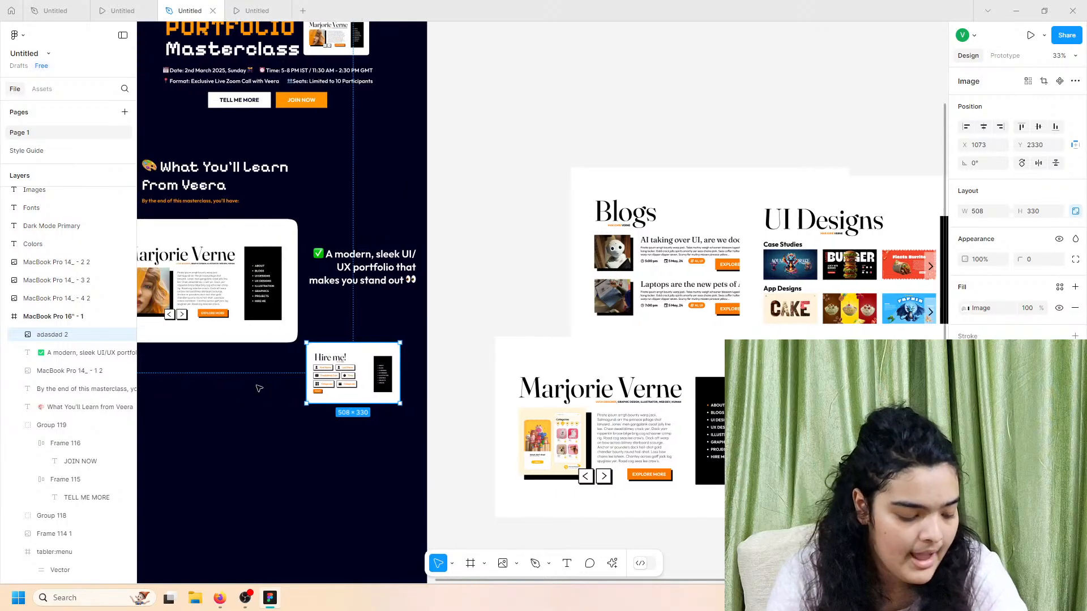
pyautogui.scroll(5, 351, 362)
pyautogui.moveTo(351, 449); pyautogui.dragTo(341, 410)
# Step: Round the Hire me thumbnail's corners to 29, shift it slightly left, and preview the result
pyautogui.moveTo(1017, 258); pyautogui.dragTo(9, 274)
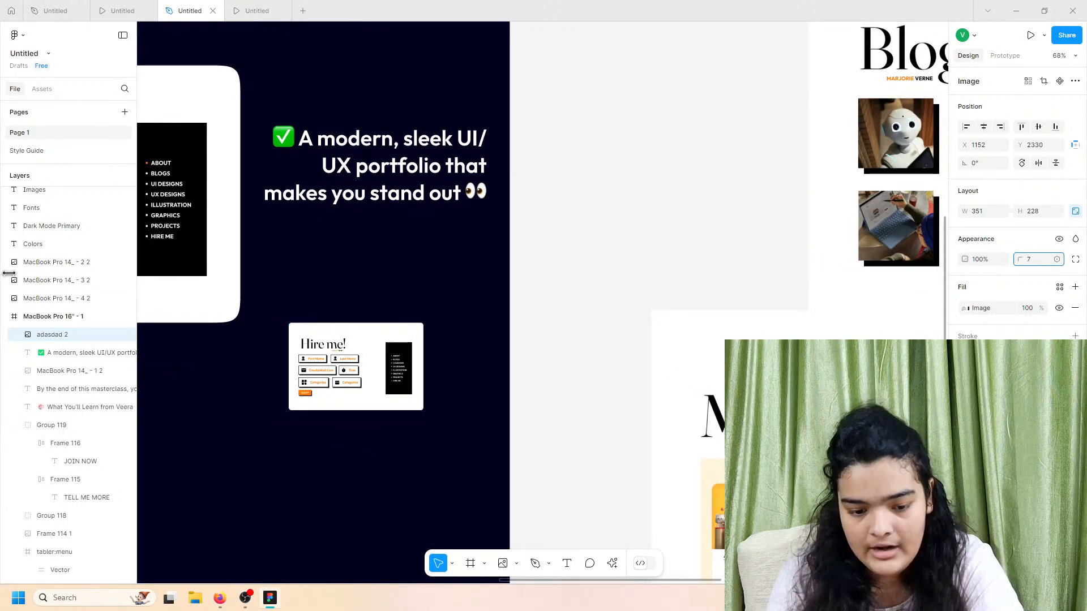
pyautogui.moveTo(204, 295); pyautogui.dragTo(597, 371)
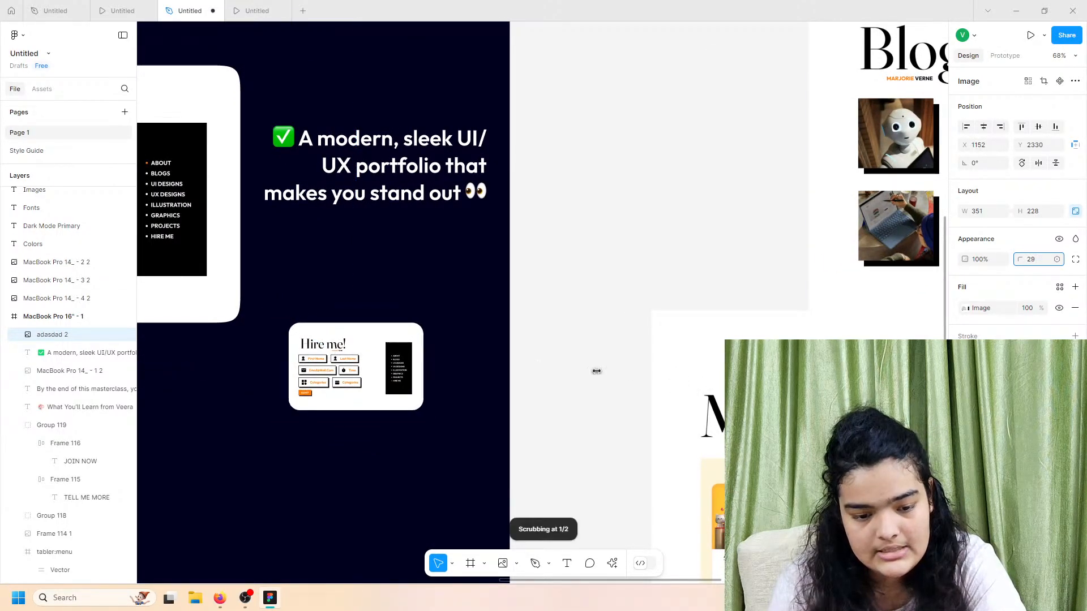
pyautogui.click(1076, 259)
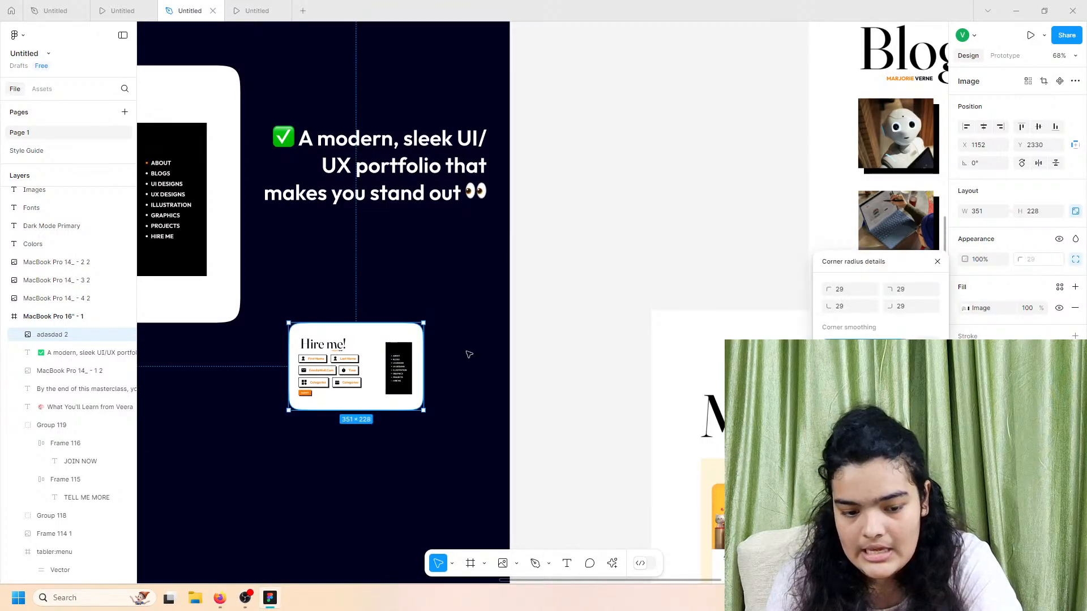
pyautogui.moveTo(396, 367); pyautogui.dragTo(322, 378)
pyautogui.click(726, 226)
pyautogui.click(257, 10)
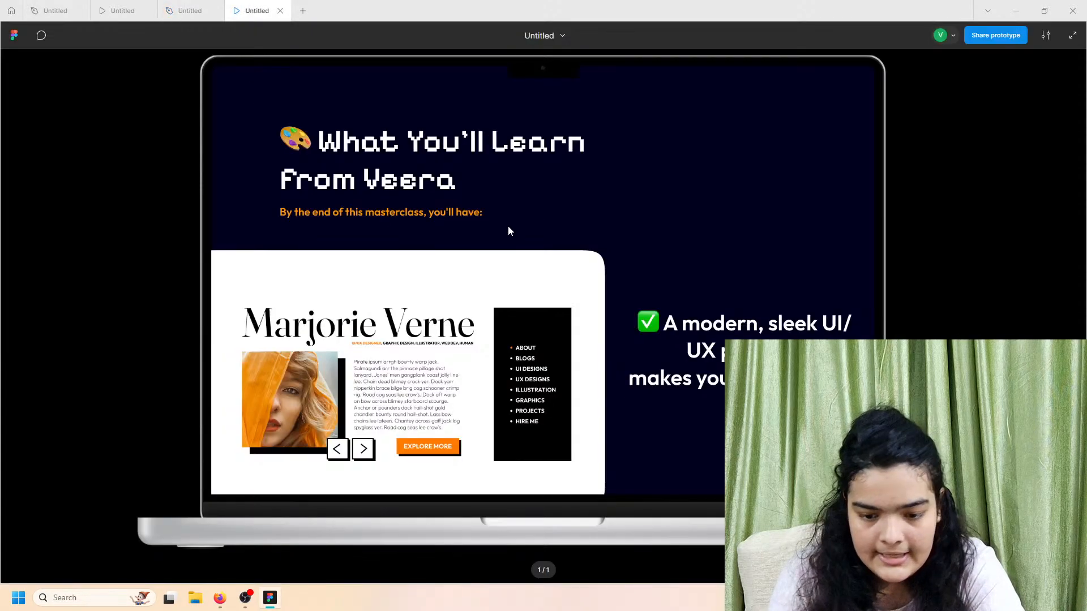
pyautogui.click(119, 10)
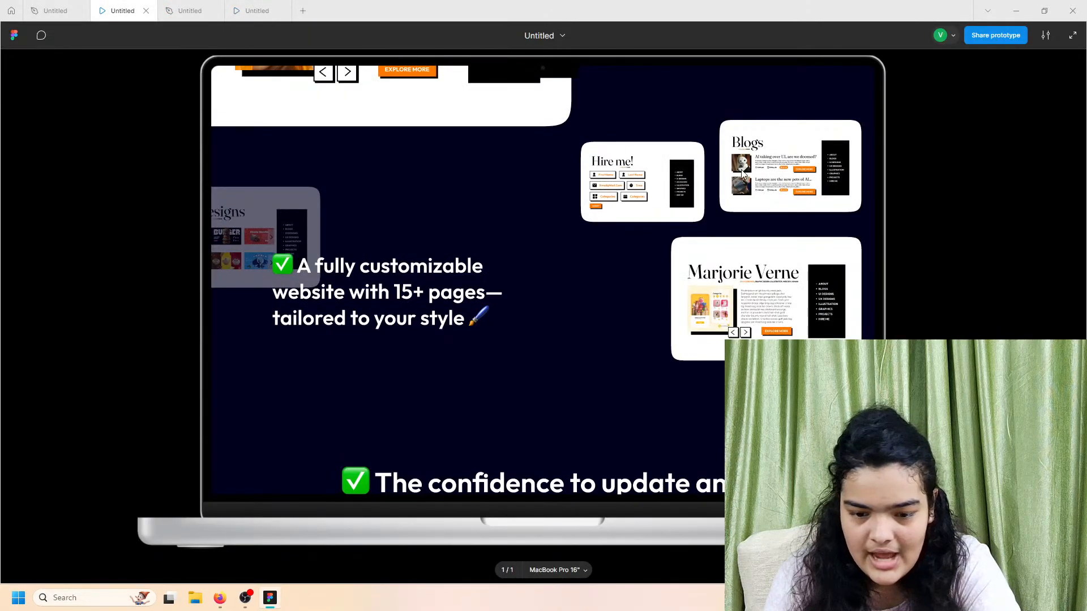
# Step: Shrink the Blogs image and place it in the dark landing frame beside Hire me
pyautogui.click(195, 5)
pyautogui.scroll(-5, 727, 284)
pyautogui.moveTo(727, 284); pyautogui.dragTo(566, 296)
pyautogui.click(625, 295)
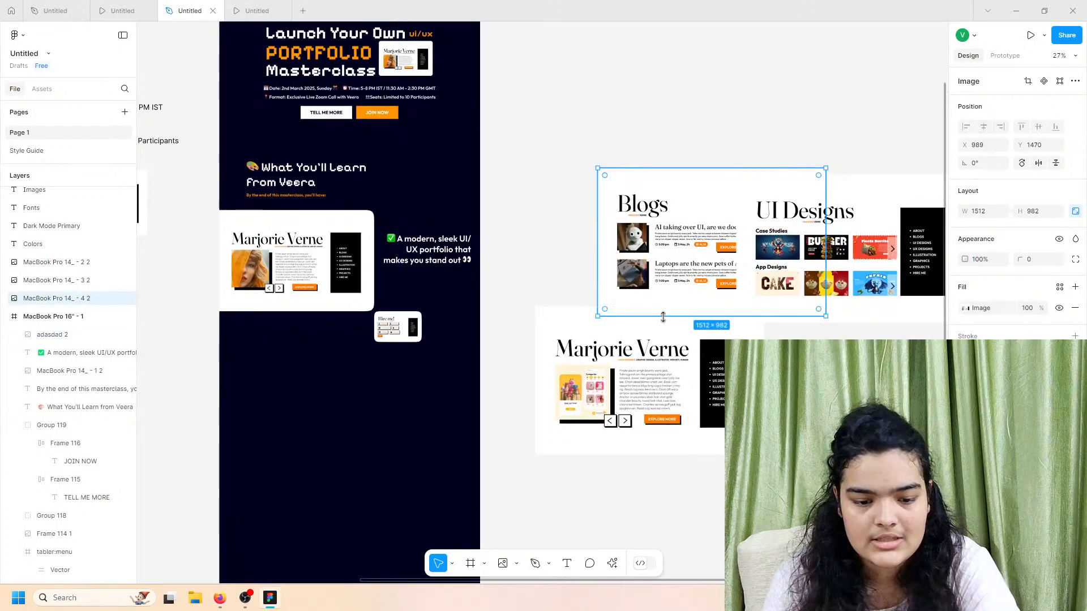
pyautogui.moveTo(664, 315); pyautogui.dragTo(686, 224)
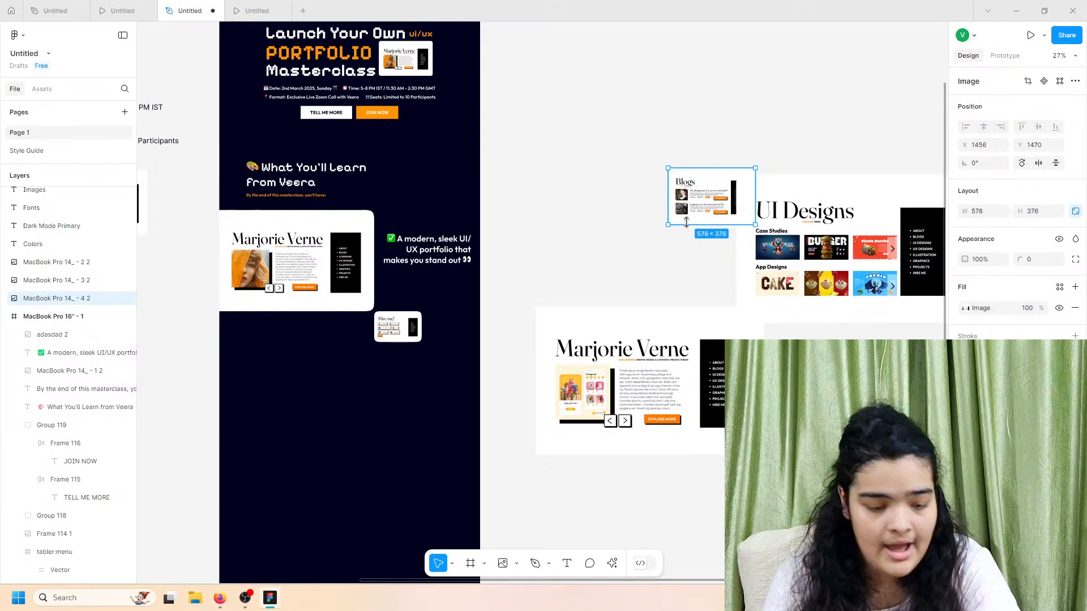
pyautogui.moveTo(755, 199); pyautogui.dragTo(535, 255)
pyautogui.hotkey('ctrl', 'z')
pyautogui.moveTo(724, 194); pyautogui.dragTo(471, 297)
pyautogui.scroll(4, 471, 297)
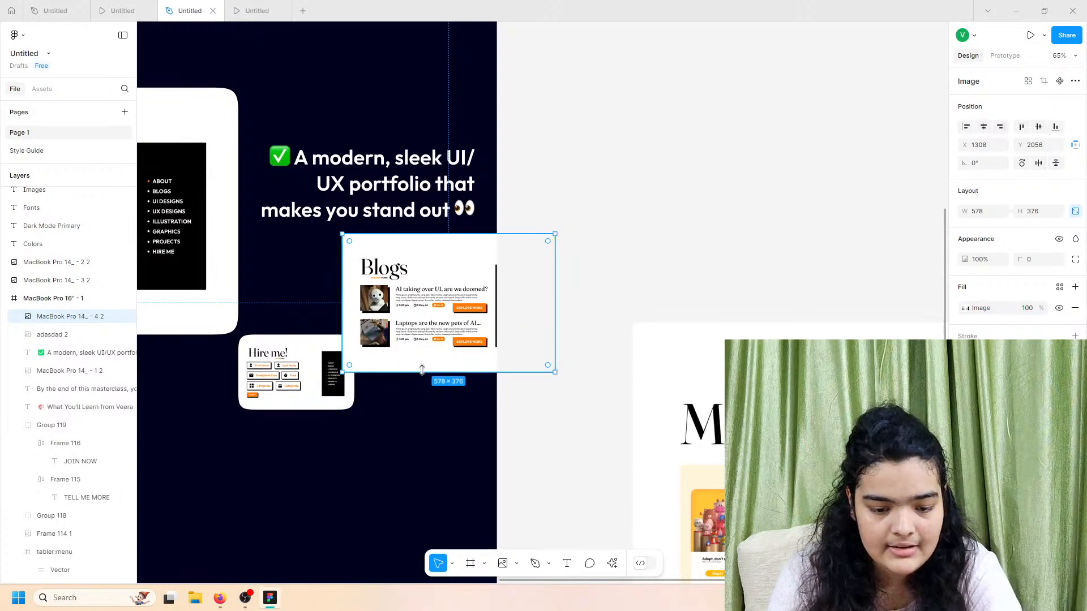
pyautogui.moveTo(421, 370); pyautogui.dragTo(456, 369)
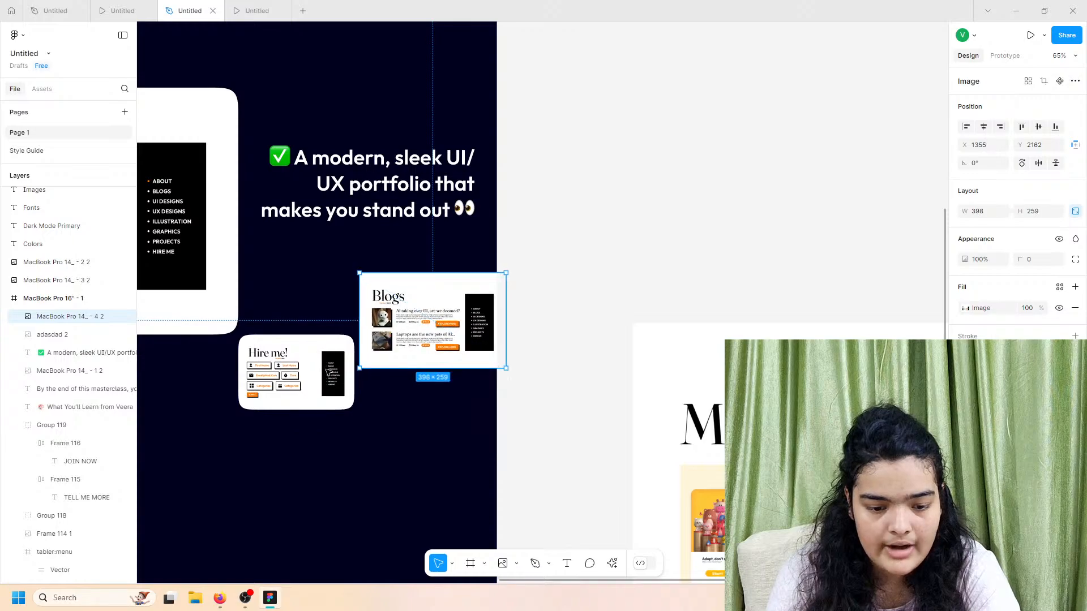
# Step: Set the Hire me corner radius to 25, round the Blogs corners, and align Blogs to match
pyautogui.click(326, 373)
pyautogui.moveTo(356, 413)
pyautogui.mouseDown()
pyautogui.moveTo(325, 389)
pyautogui.moveTo(347, 403)
pyautogui.mouseUp()
pyautogui.click(374, 363)
pyautogui.click(280, 369)
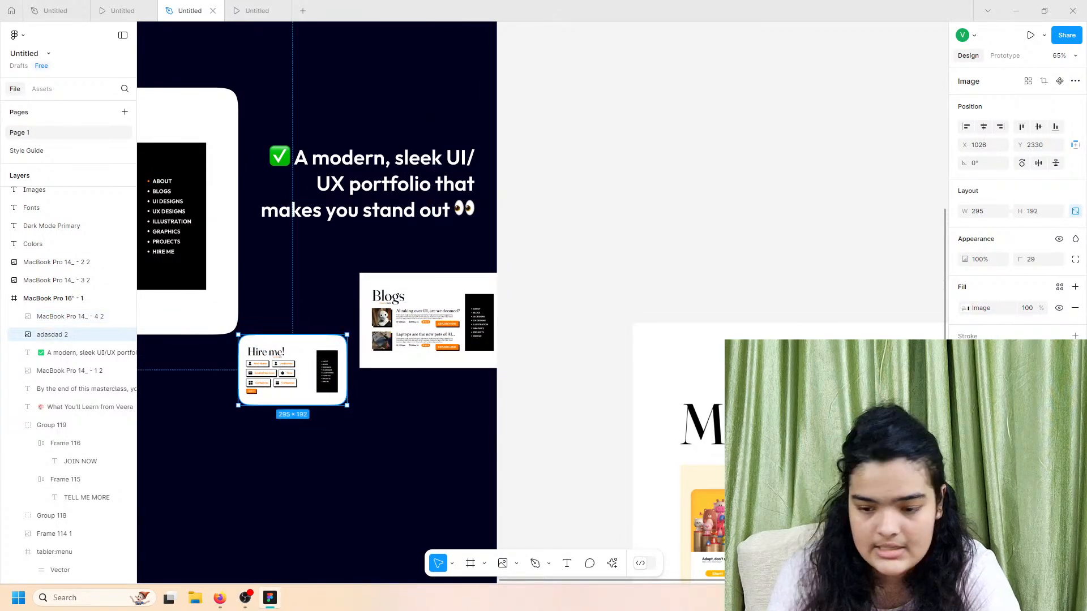
pyautogui.moveTo(1018, 260); pyautogui.dragTo(991, 258)
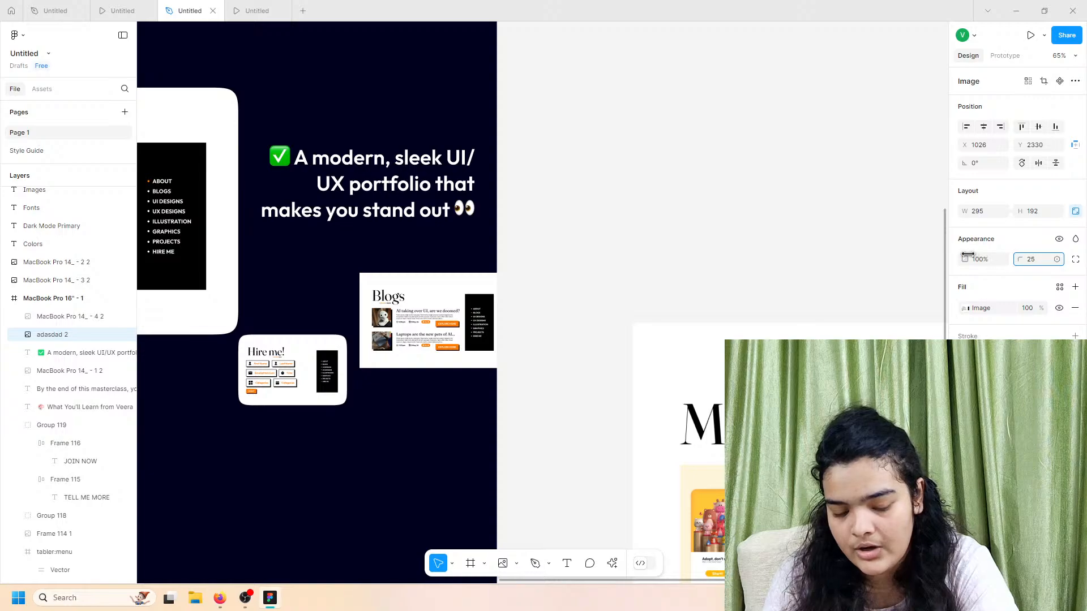
pyautogui.click(416, 336)
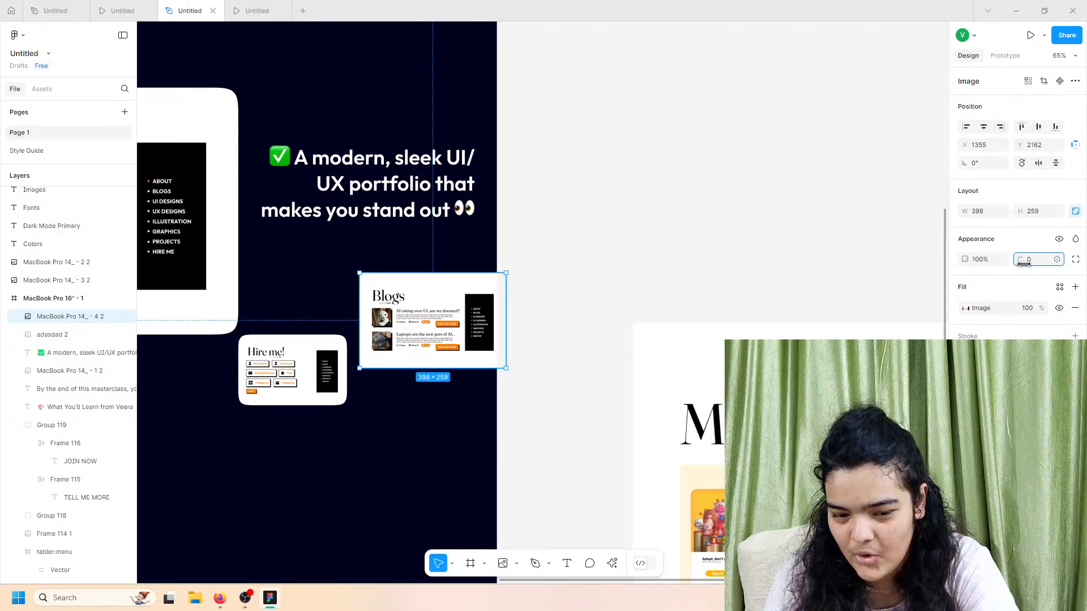
pyautogui.moveTo(1023, 264); pyautogui.dragTo(1042, 262)
pyautogui.moveTo(437, 331); pyautogui.dragTo(424, 329)
pyautogui.moveTo(412, 367); pyautogui.dragTo(418, 338)
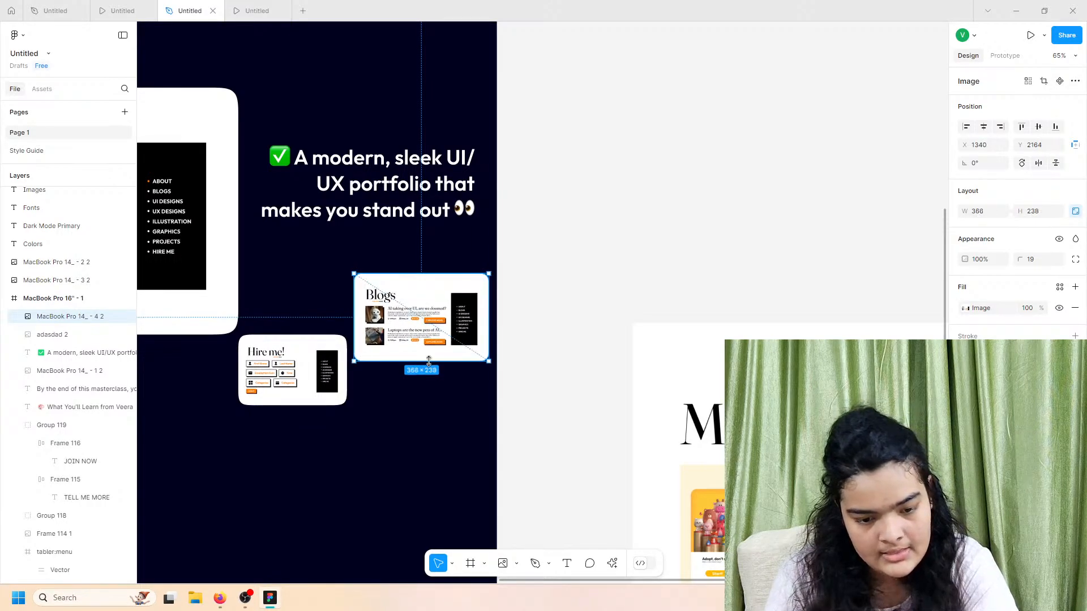
# Step: Fine-tune the Hire me and Blogs sizes and set the Blogs corner radius to 24
pyautogui.click(337, 392)
pyautogui.moveTo(344, 402); pyautogui.dragTo(338, 398)
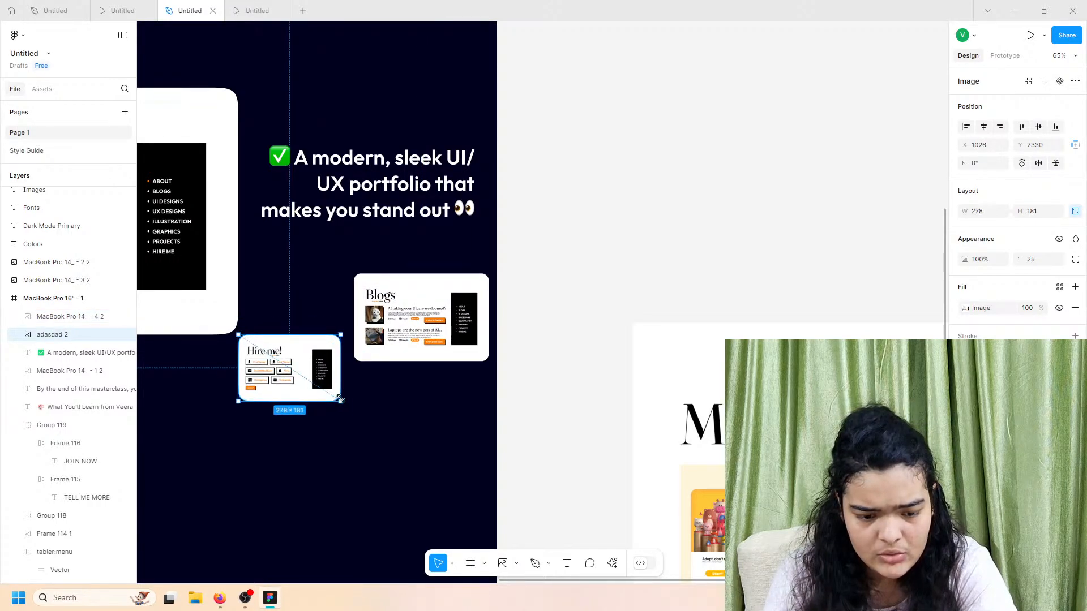
pyautogui.keyDown('shift'); pyautogui.click(370, 354); pyautogui.keyUp('shift')
pyautogui.click(369, 354)
pyautogui.moveTo(369, 361); pyautogui.dragTo(417, 350)
pyautogui.hotkey('ctrl', 'z')
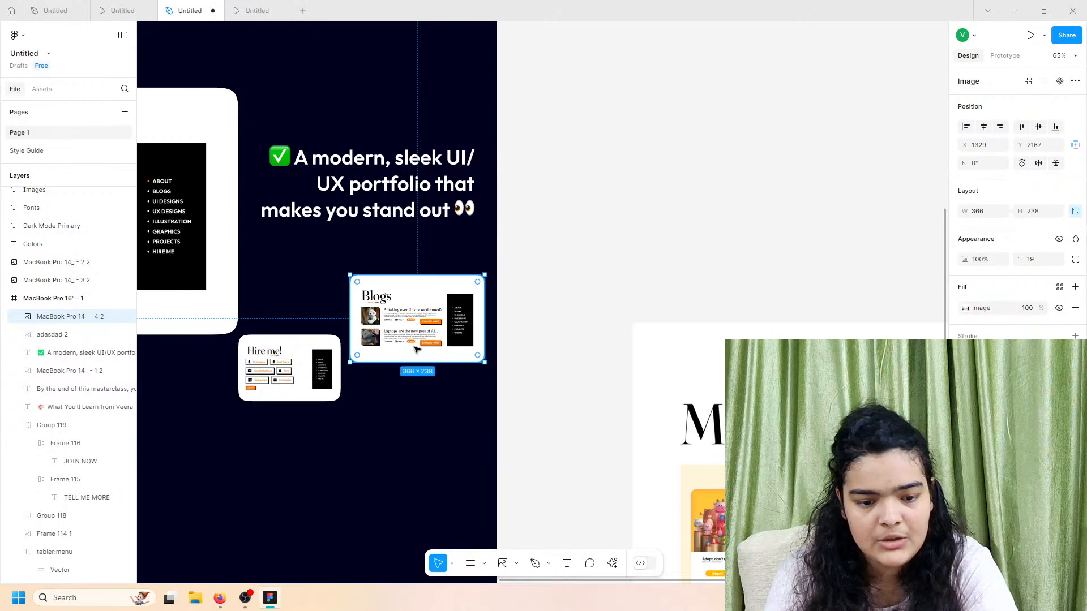
pyautogui.moveTo(1017, 259); pyautogui.dragTo(1016, 259)
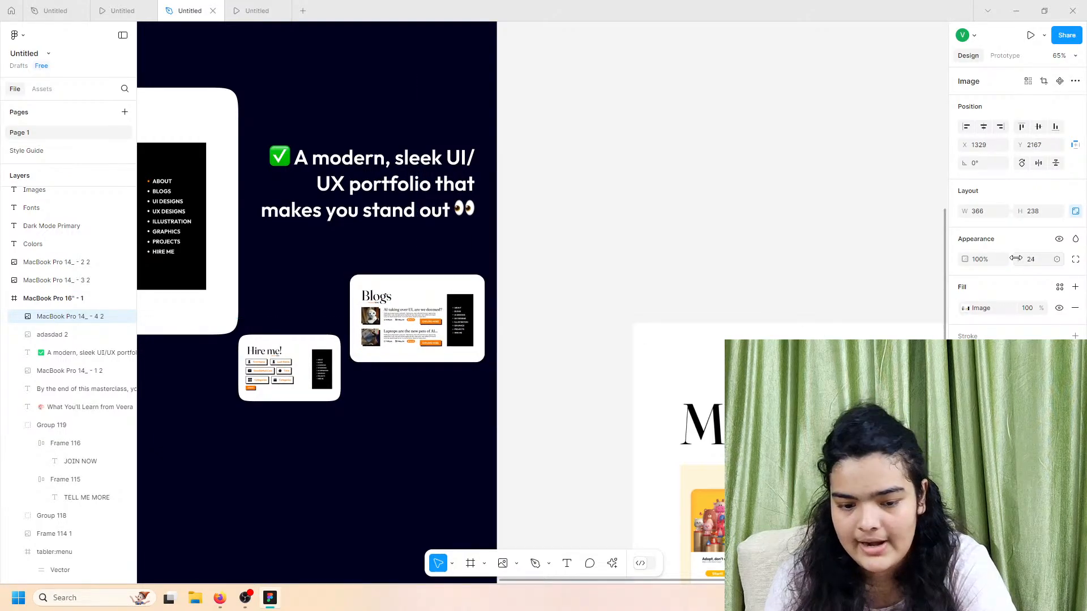
pyautogui.click(1076, 261)
pyautogui.hscroll(-1, 679, 313)
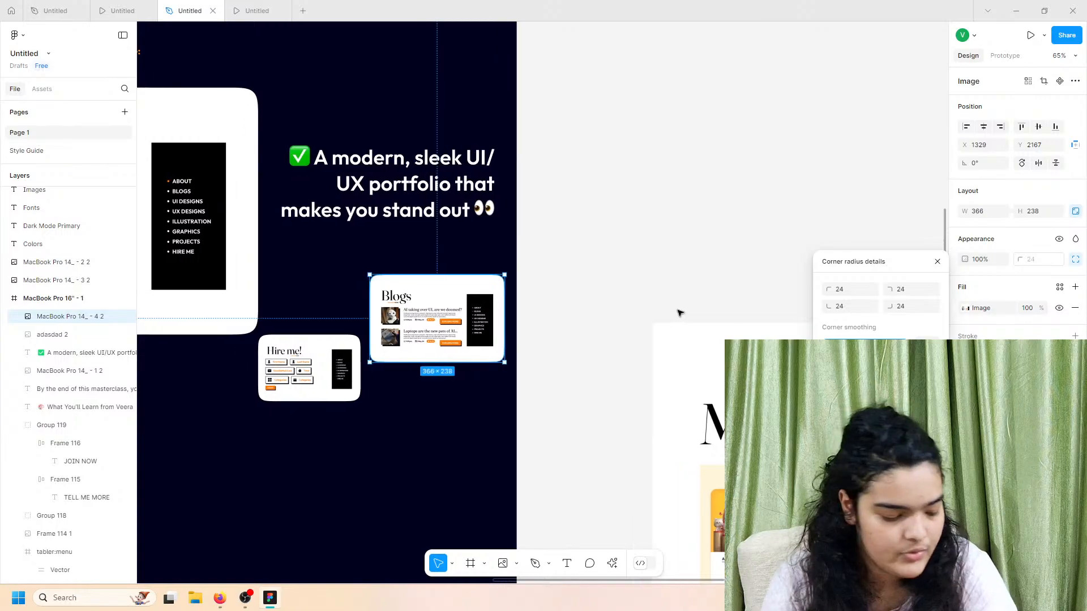
pyautogui.scroll(-3, 679, 313)
pyautogui.hscroll(-2, 679, 313)
pyautogui.click(524, 252)
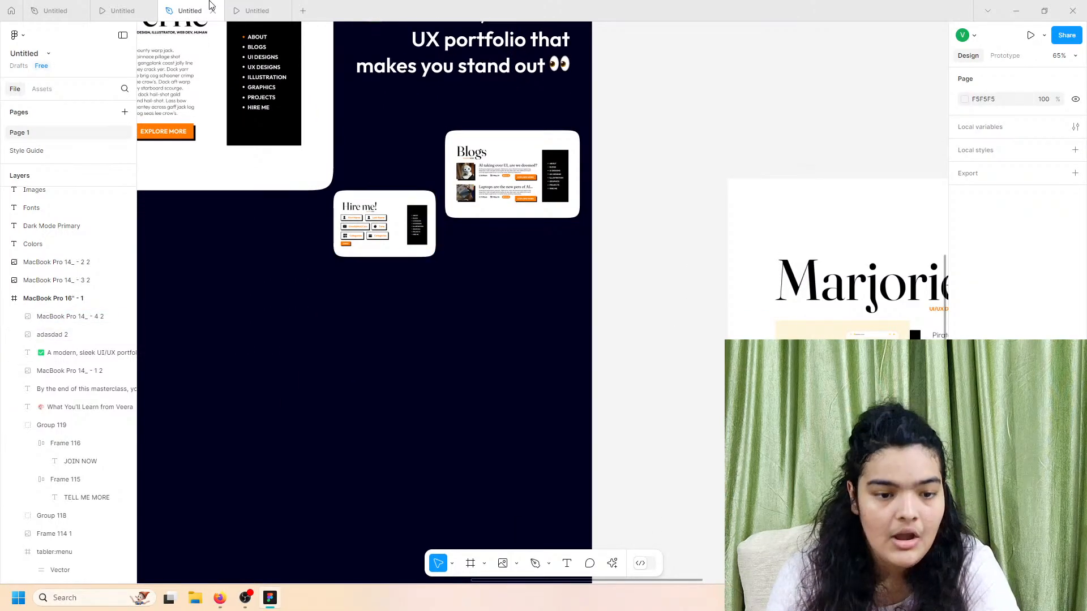
pyautogui.click(146, 4)
pyautogui.click(193, 5)
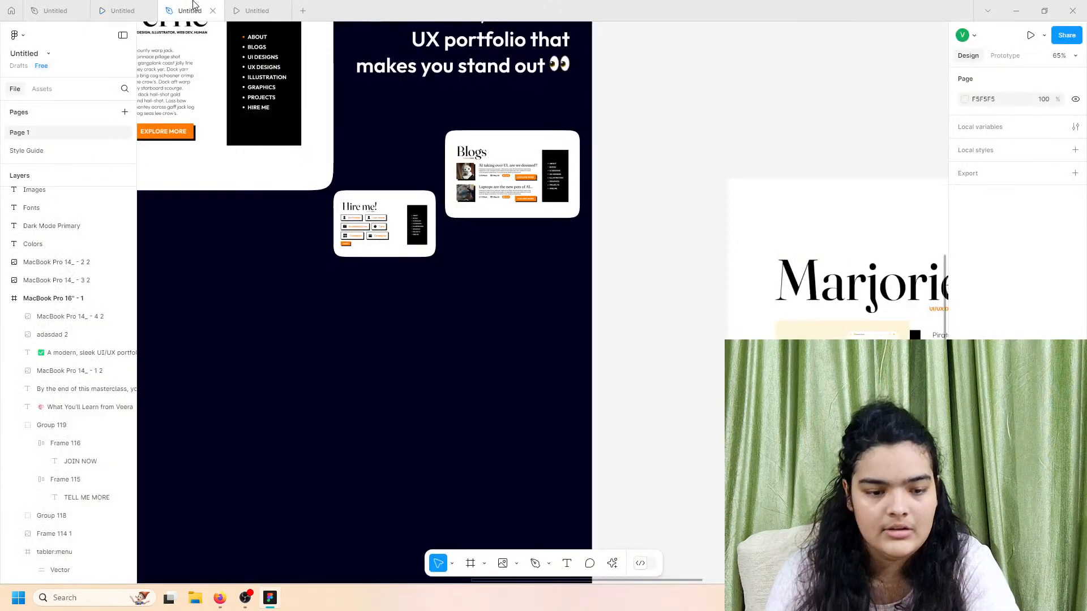
pyautogui.hscroll(3, 714, 278)
pyautogui.click(714, 278)
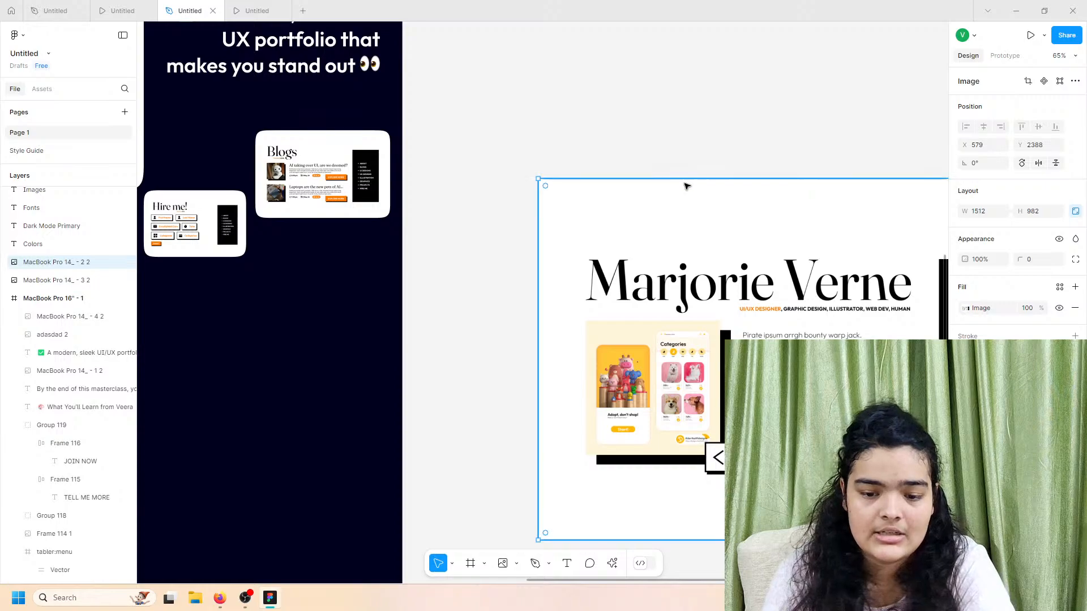
pyautogui.moveTo(682, 205); pyautogui.dragTo(723, 515)
pyautogui.moveTo(801, 493); pyautogui.dragTo(301, 257)
pyautogui.moveTo(303, 303); pyautogui.dragTo(303, 322)
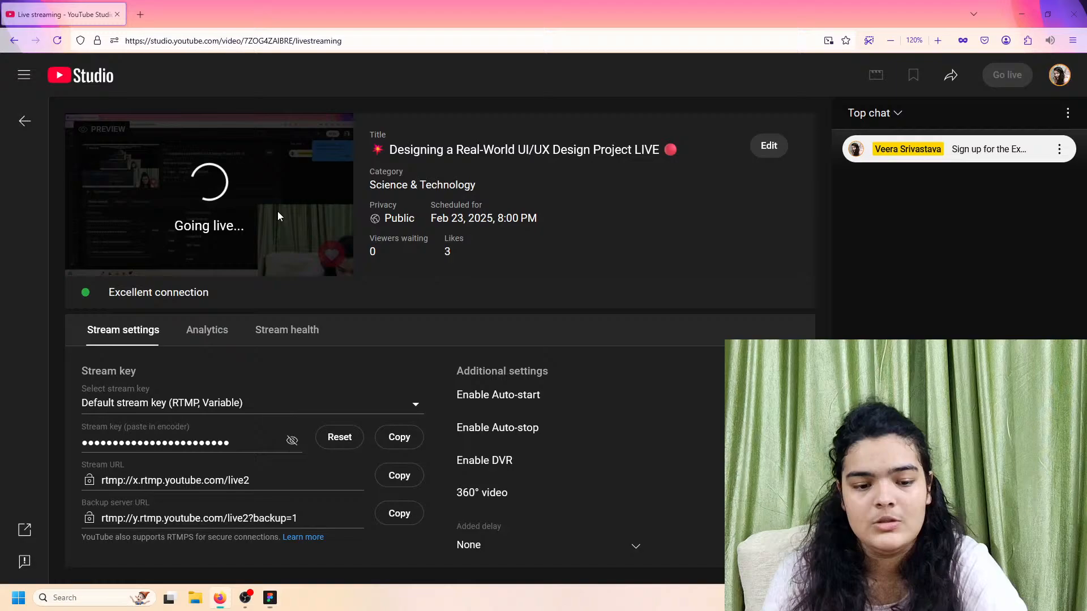
# Step: Dismiss YouTube Studio's go-live prompt and minimise the browser to return to Figma
pyautogui.hscroll(-5, 278, 212)
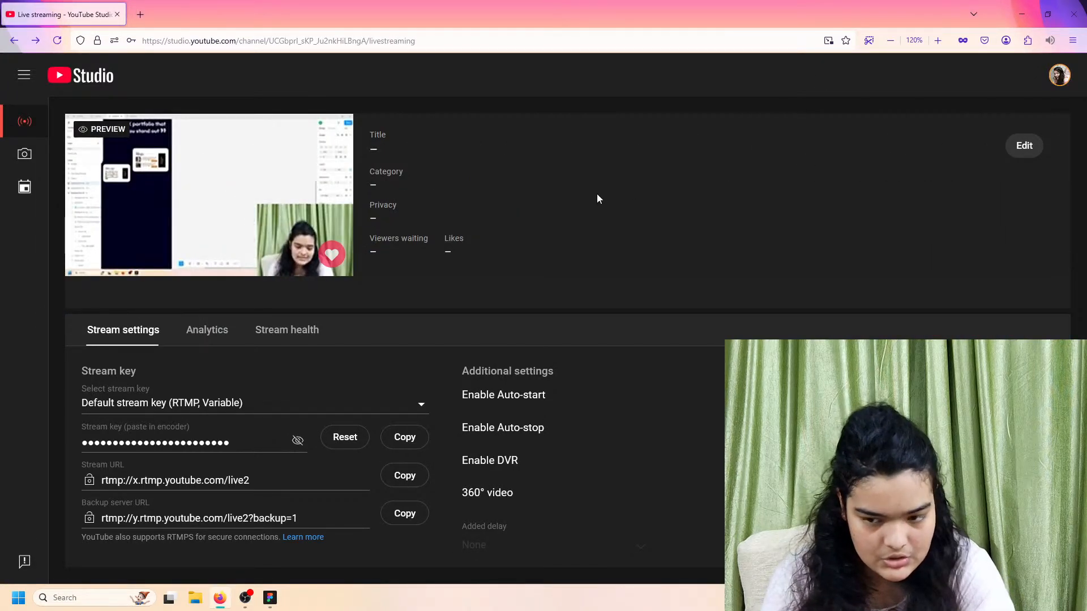
pyautogui.hscroll(5, 794, 170)
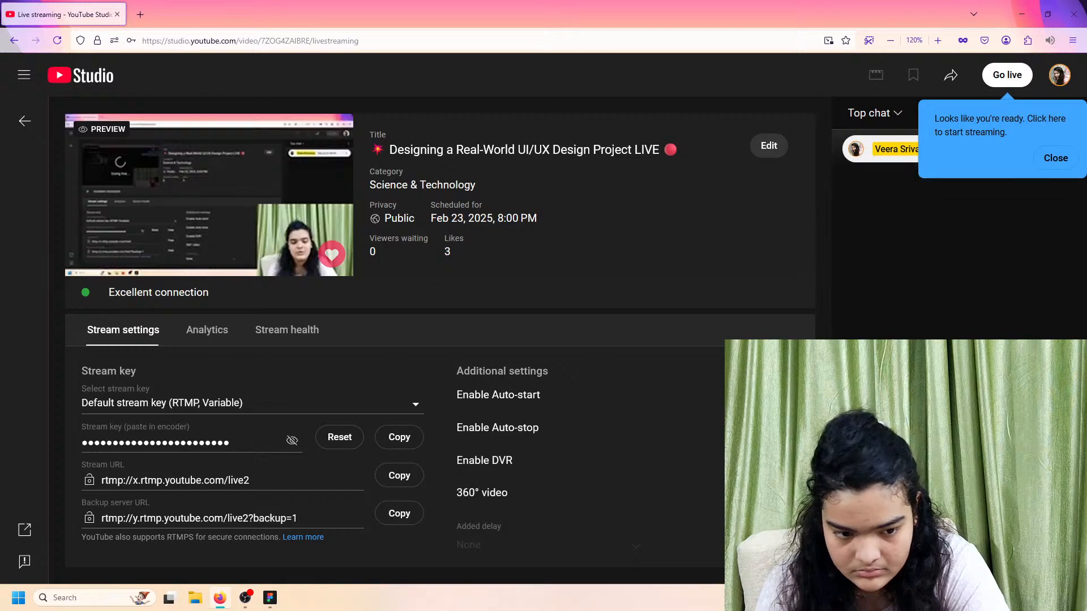
pyautogui.click(1051, 164)
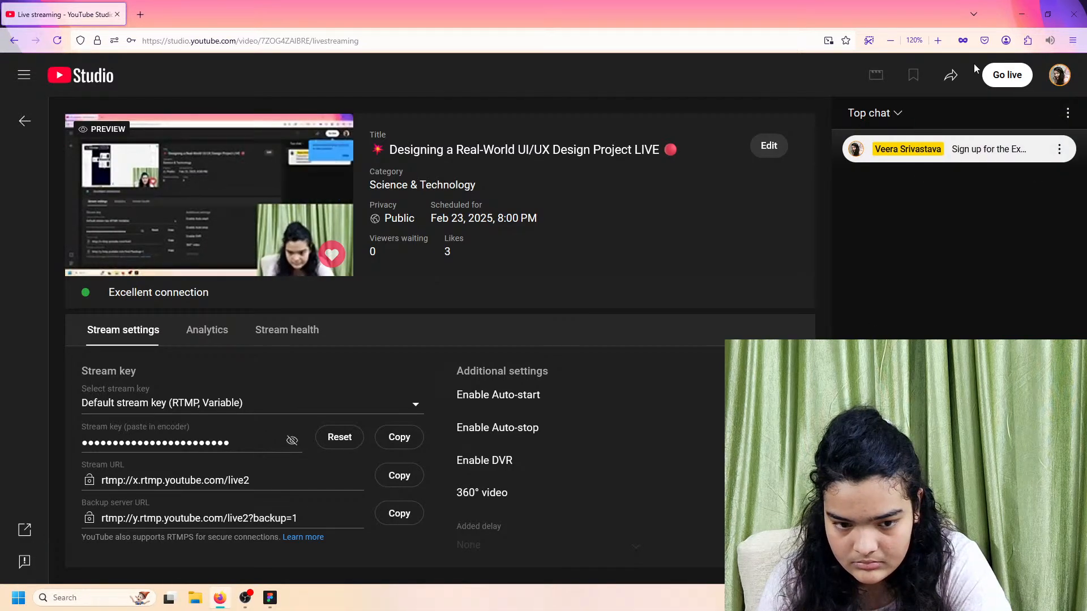
pyautogui.click(1014, 13)
pyautogui.hscroll(-3, 539, 313)
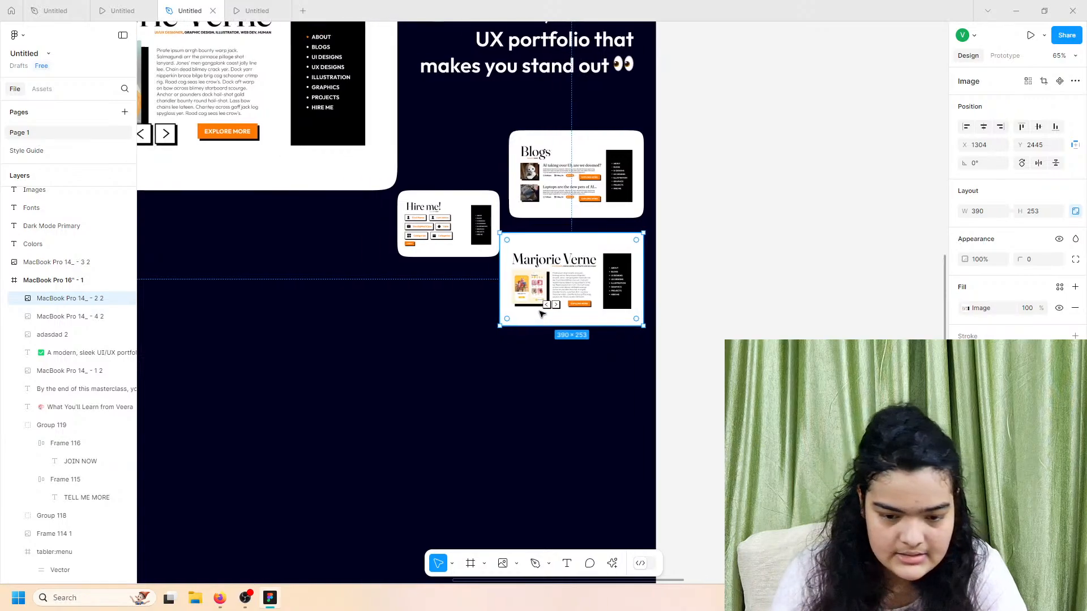
pyautogui.moveTo(569, 287); pyautogui.dragTo(573, 284)
pyautogui.click(122, 10)
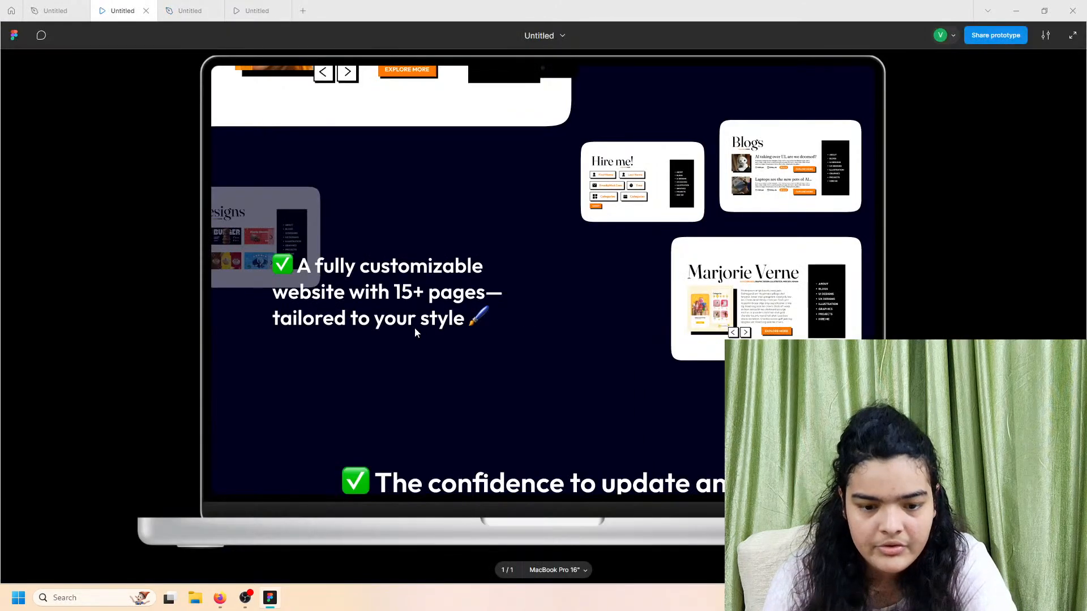
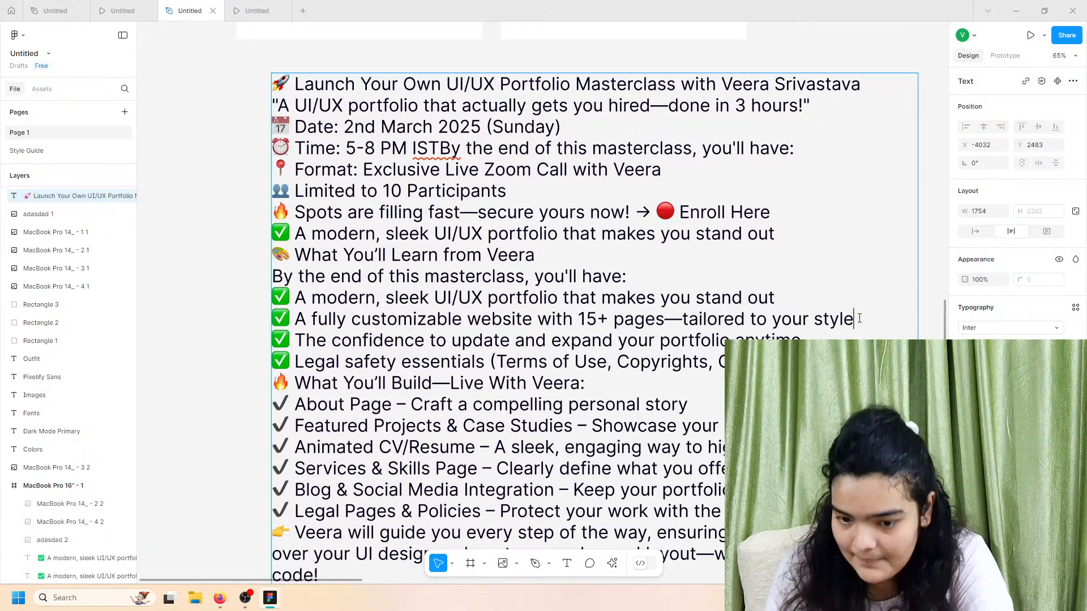
# Step: Paste 'A fully customizable website with 15+ pages—tailored to your style' into the duplicate text, left-aligned
pyautogui.moveTo(856, 319); pyautogui.dragTo(240, 319)
pyautogui.press('super+c')
pyautogui.hscroll(10, 396, 317)
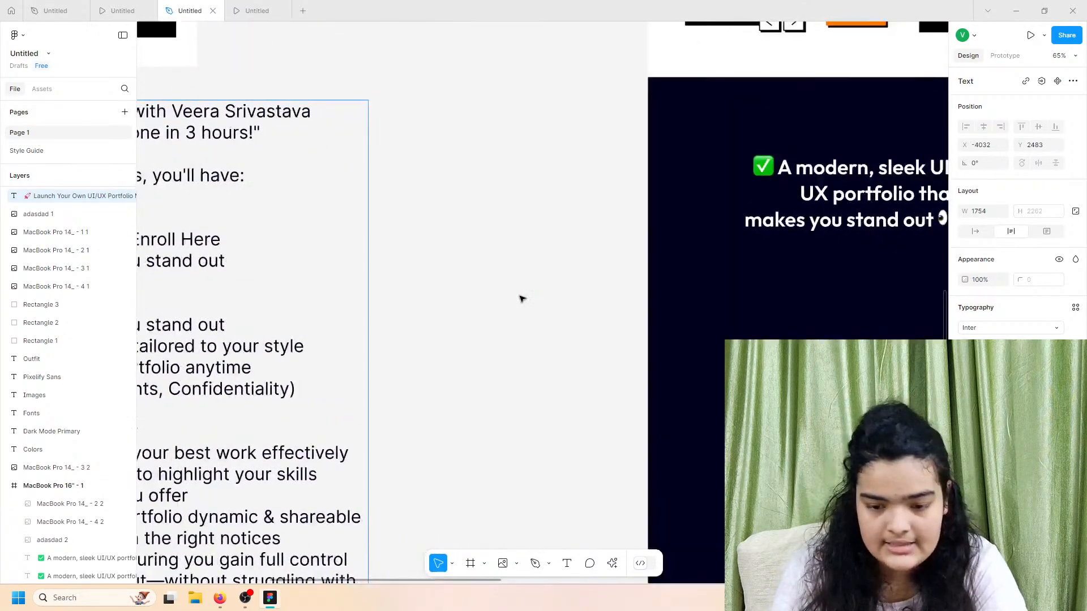
pyautogui.doubleClick(594, 209)
pyautogui.rightClick(594, 209)
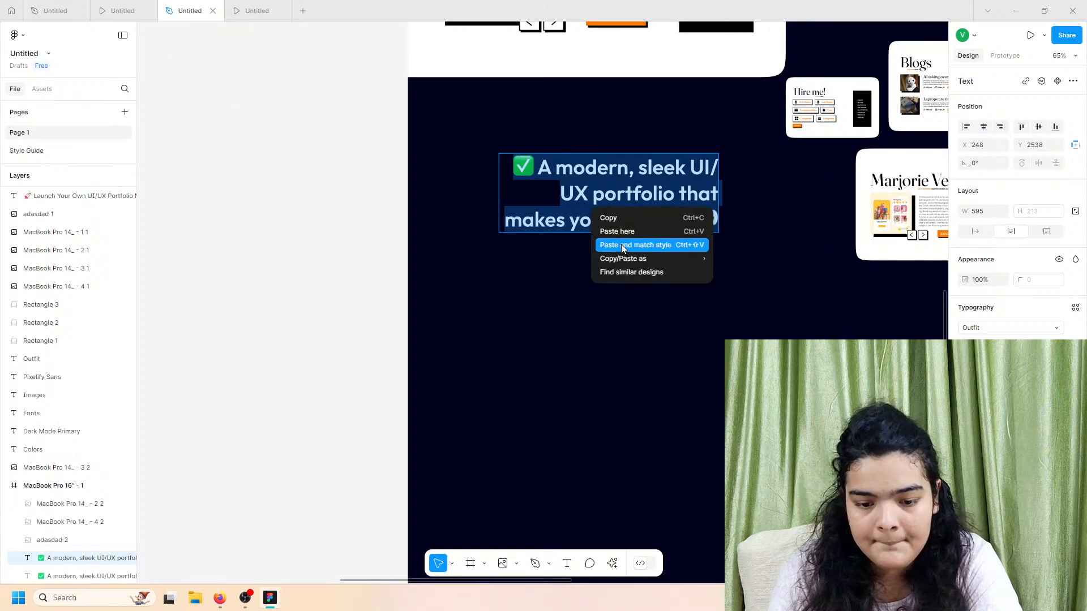
pyautogui.click(619, 244)
pyautogui.press('Escape')
pyautogui.click(966, 382)
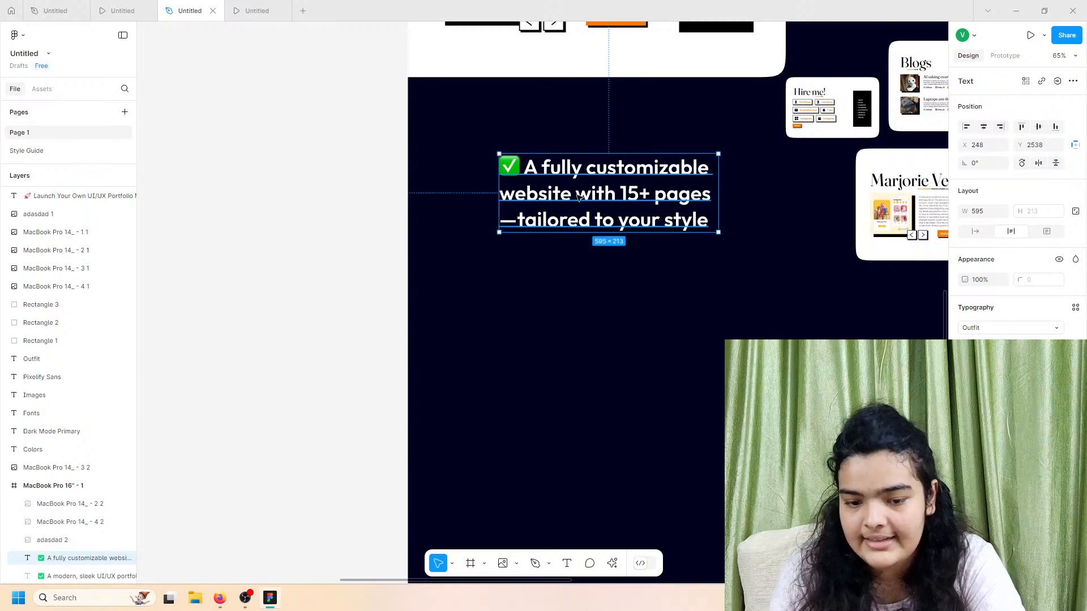
# Step: Add a 🖌 paintbrush emoji to the end of the checklist line
pyautogui.doubleClick(579, 195)
pyautogui.click(666, 195)
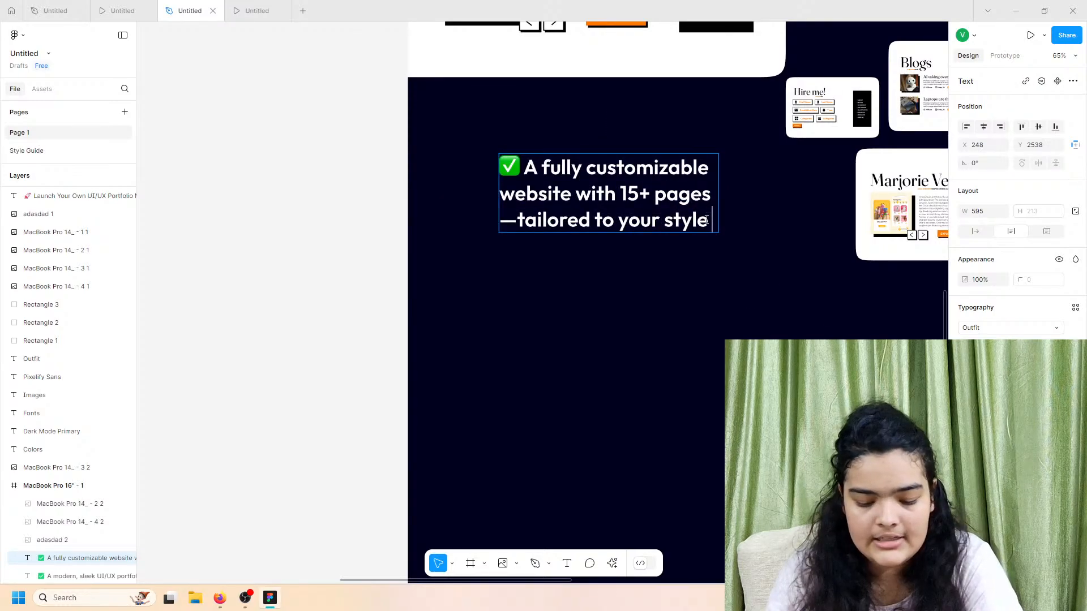
pyautogui.press('super+period')
pyautogui.click(827, 343)
pyautogui.click(774, 224)
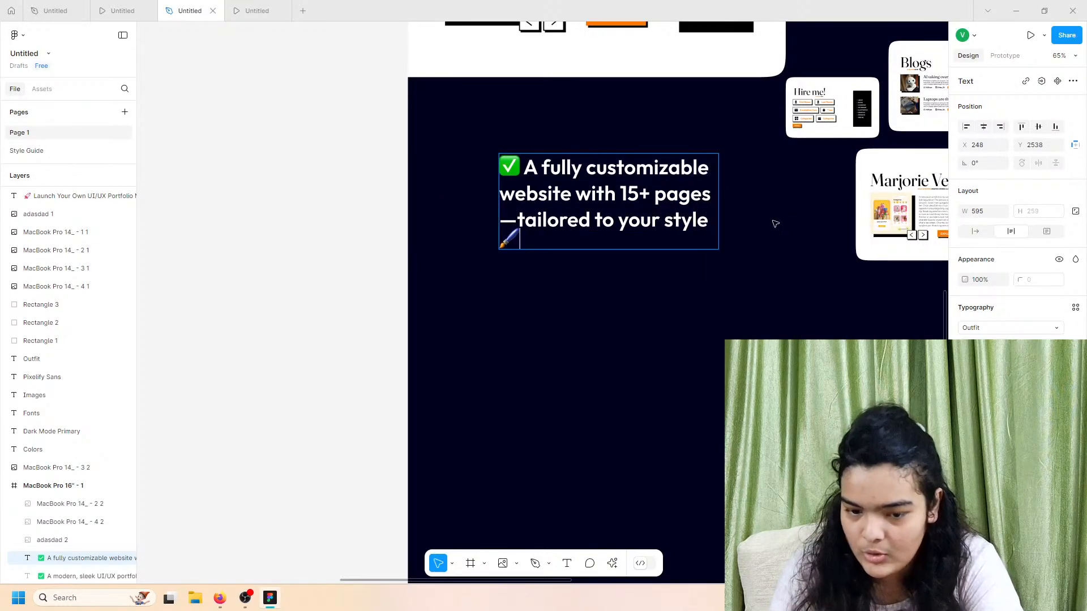
pyautogui.click(771, 221)
# Step: Widen the checklist text box to 632 px, shift it left, and preview the frame
pyautogui.doubleClick(722, 196)
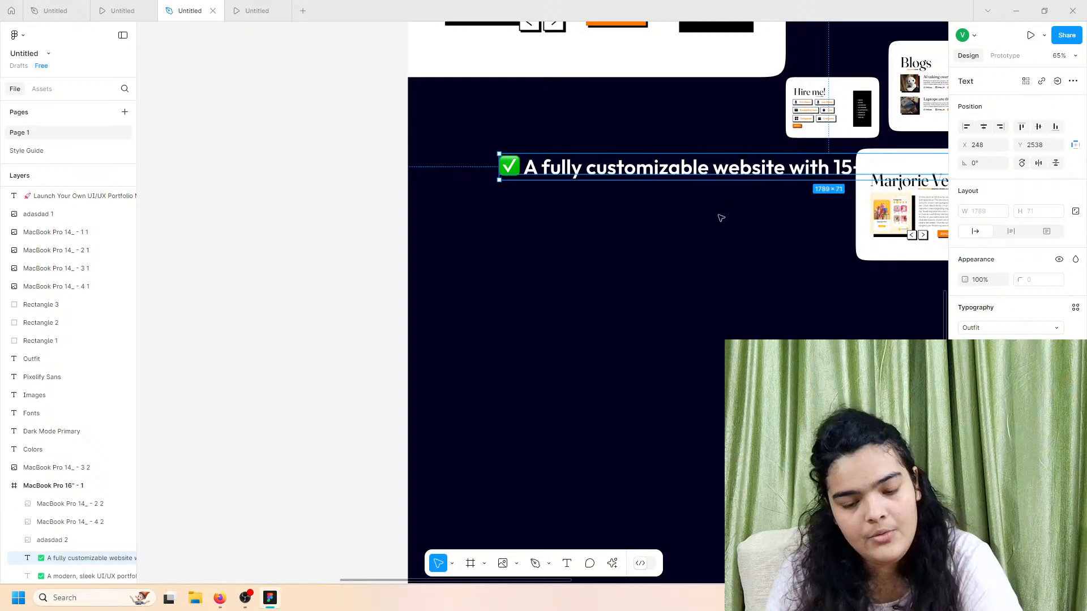
pyautogui.hotkey('ctrl', 'z')
pyautogui.moveTo(719, 201); pyautogui.dragTo(731, 200)
pyautogui.hscroll(4, 732, 200)
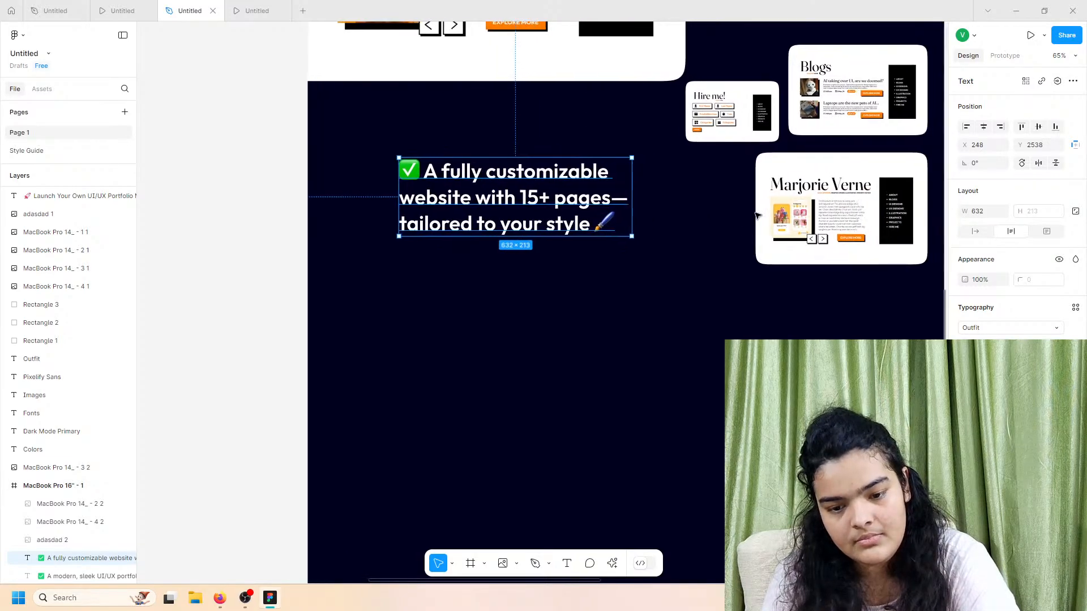
pyautogui.moveTo(444, 195); pyautogui.dragTo(432, 200)
pyautogui.click(148, 5)
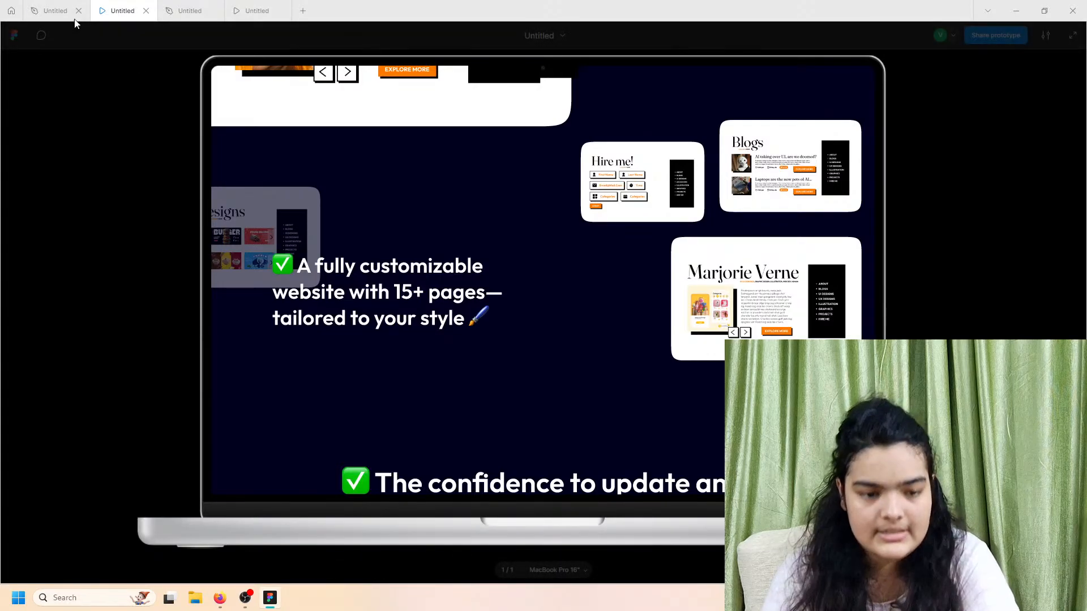
# Step: Move the UI Designs screenshot into the dark MacBook frame
pyautogui.click(190, 10)
pyautogui.scroll(-5, 477, 185)
pyautogui.hscroll(2, 478, 185)
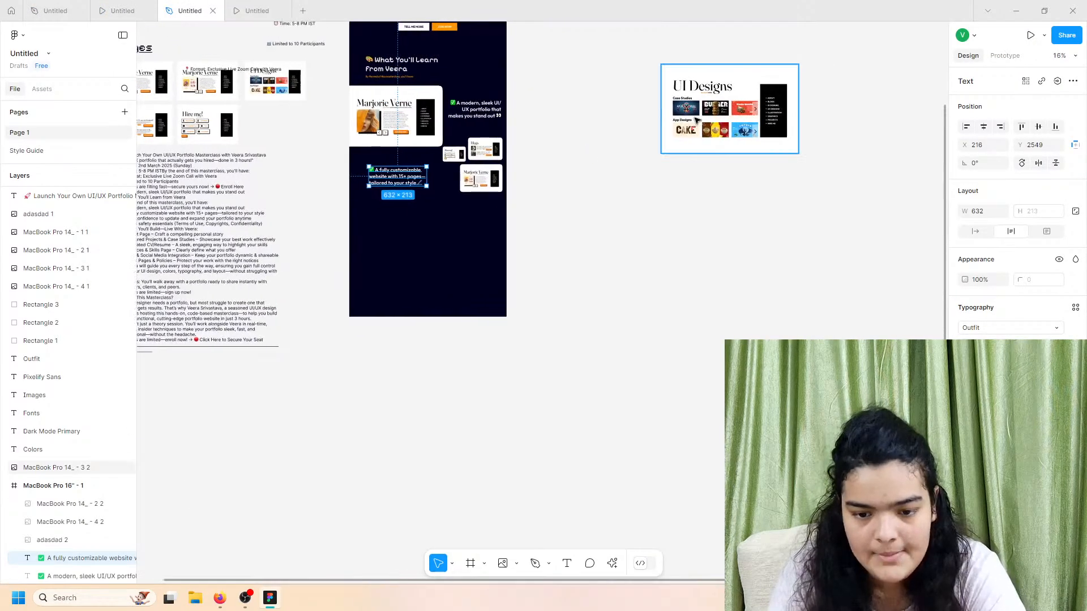
pyautogui.click(729, 76)
pyautogui.moveTo(729, 82); pyautogui.dragTo(357, 167)
pyautogui.scroll(3, 357, 168)
pyautogui.scroll(4, 355, 165)
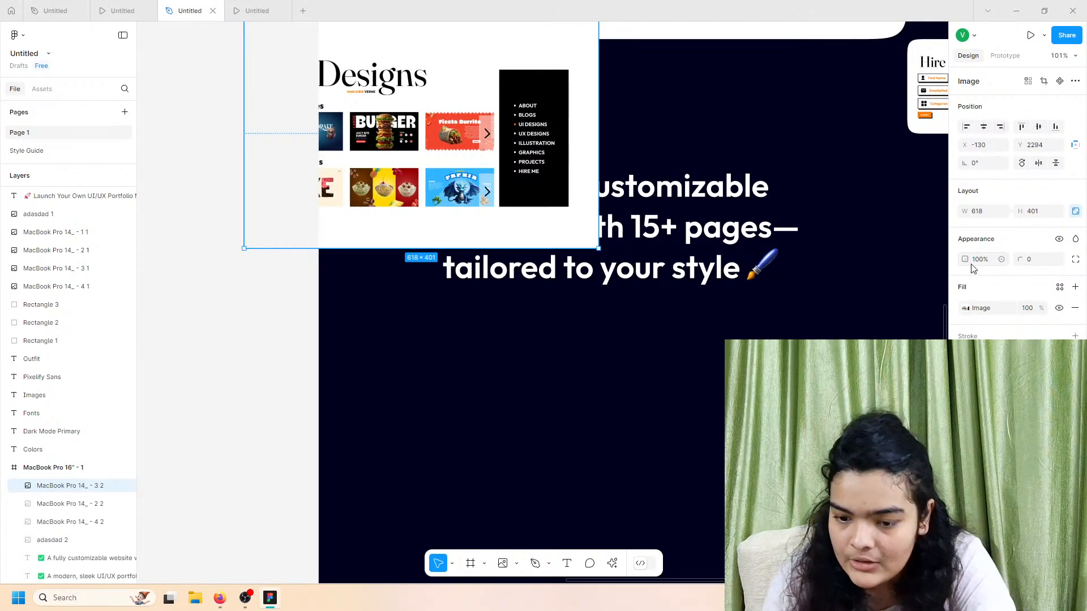
# Step: Round the screenshot's corners to 21 and shrink it to about 283×183
pyautogui.click(966, 309)
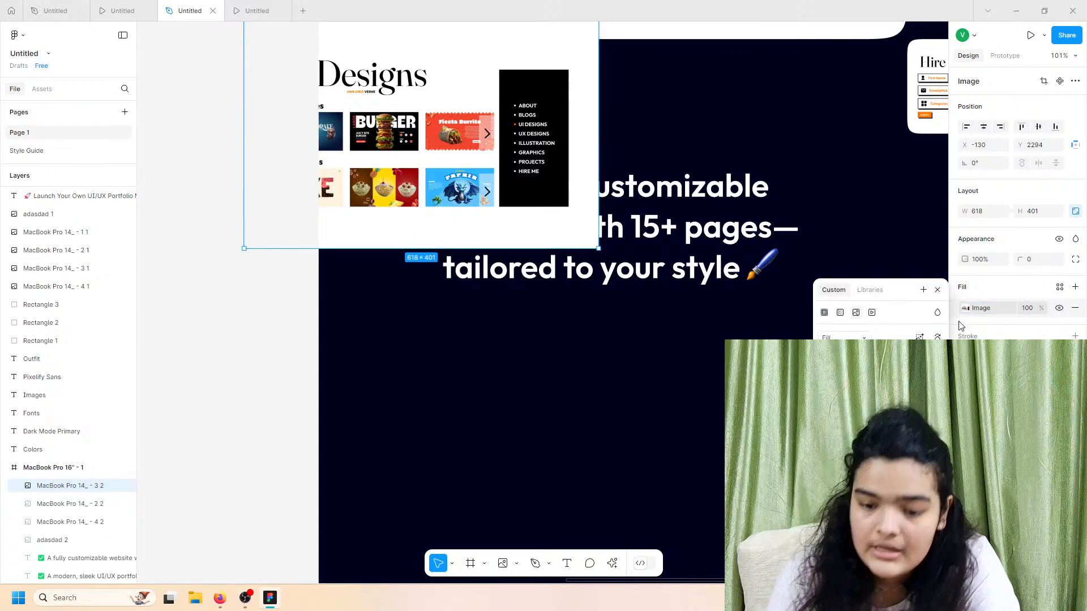
pyautogui.click(1030, 259)
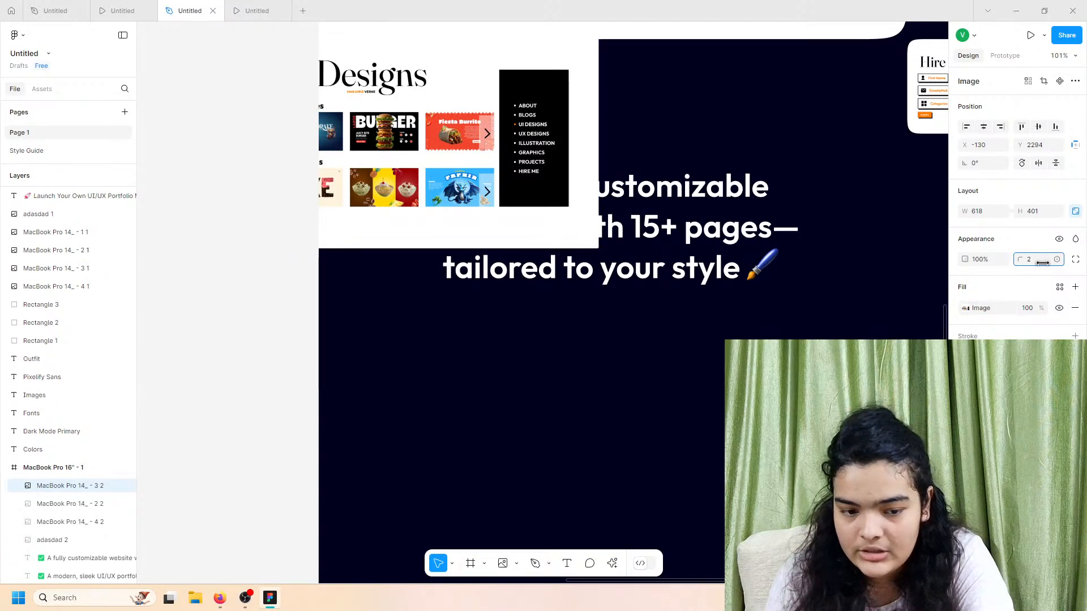
pyautogui.write('21')
pyautogui.press('Return')
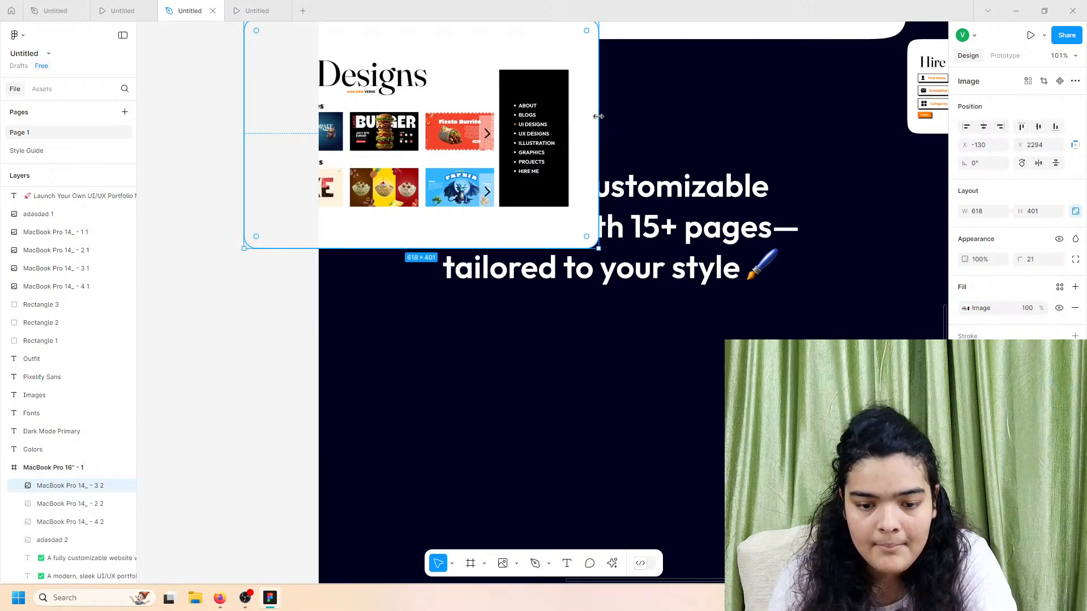
pyautogui.moveTo(597, 117); pyautogui.dragTo(424, 165)
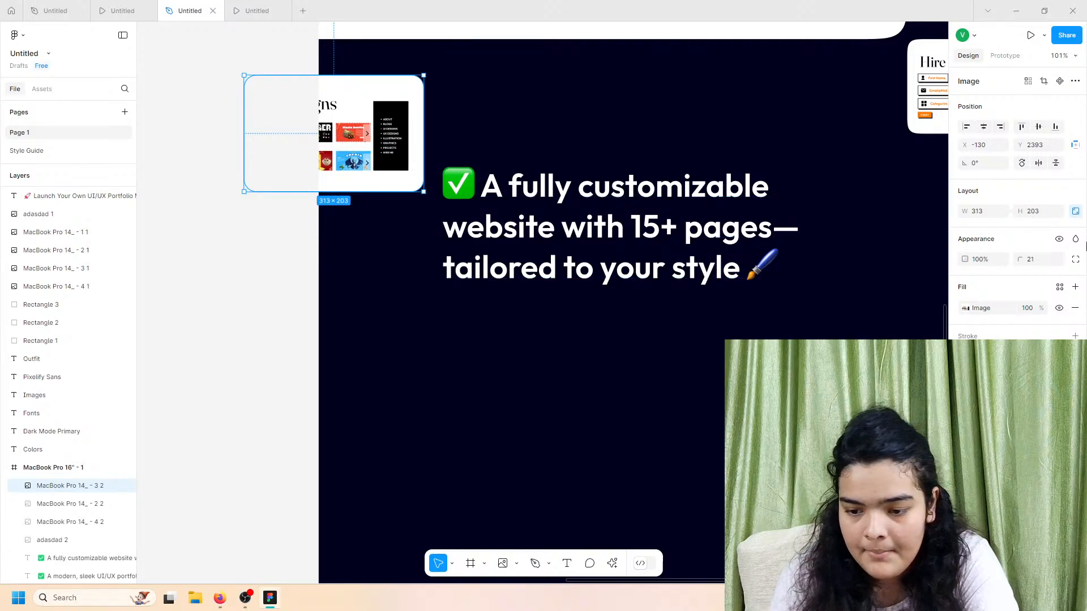
pyautogui.hotkey('ctrl', 'z')
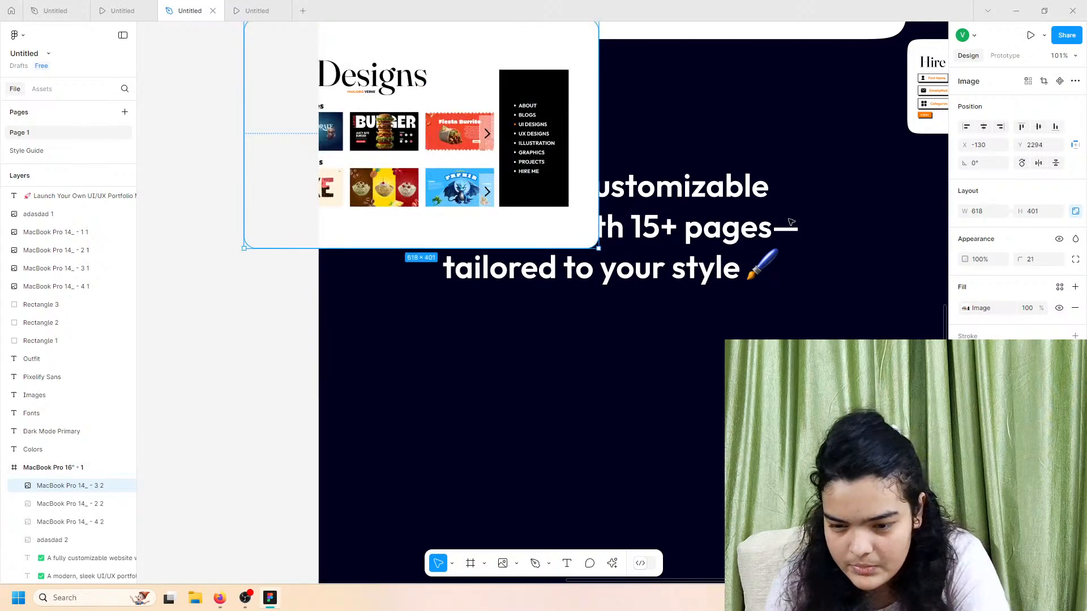
pyautogui.moveTo(599, 106); pyautogui.dragTo(415, 108)
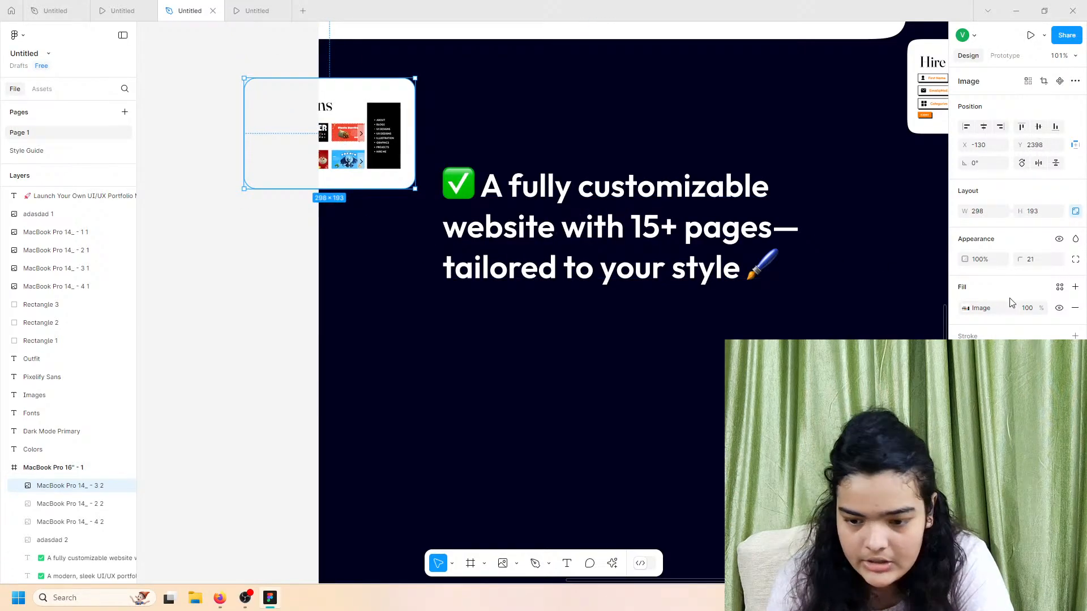
pyautogui.click(1075, 260)
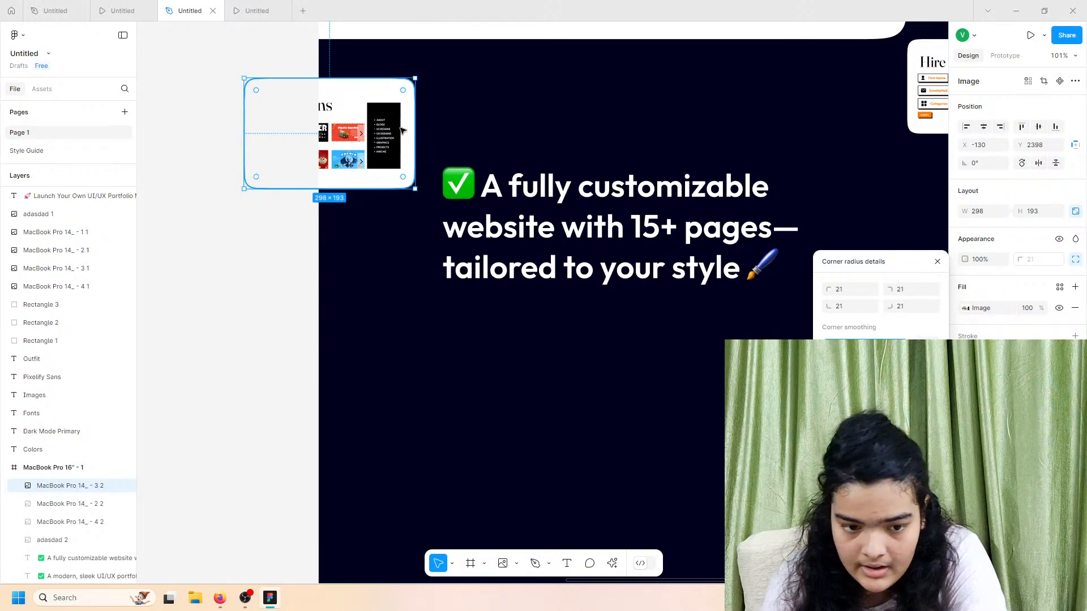
pyautogui.moveTo(415, 125)
pyautogui.mouseDown()
pyautogui.moveTo(393, 129)
pyautogui.moveTo(442, 138)
pyautogui.moveTo(424, 142)
pyautogui.mouseUp()
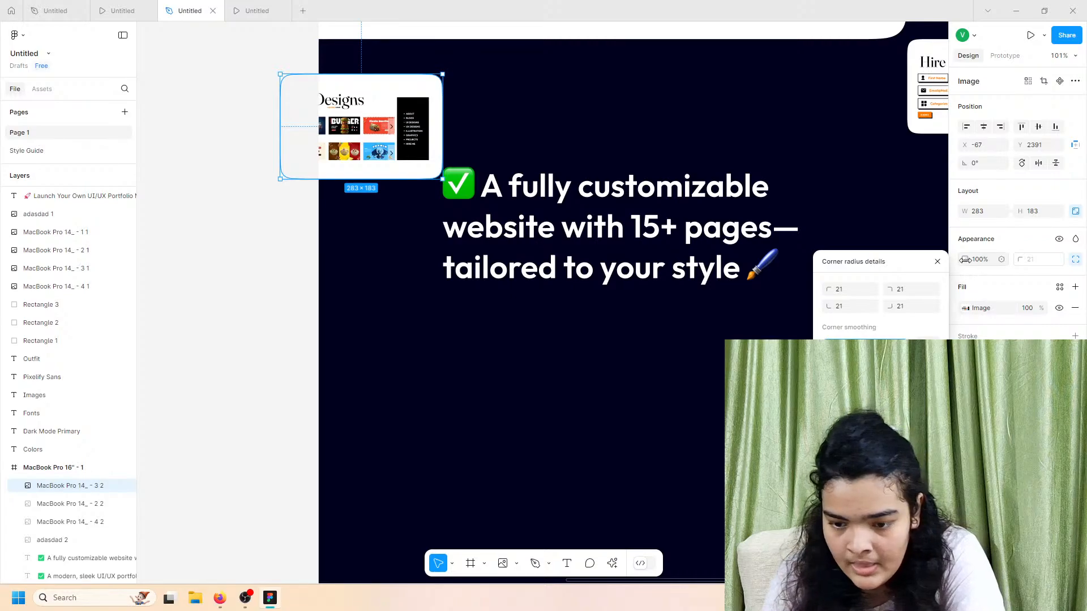
# Step: Fade the screenshot to 36% opacity and send it behind the checklist text
pyautogui.moveTo(965, 260); pyautogui.dragTo(477, 165)
pyautogui.rightClick(477, 164)
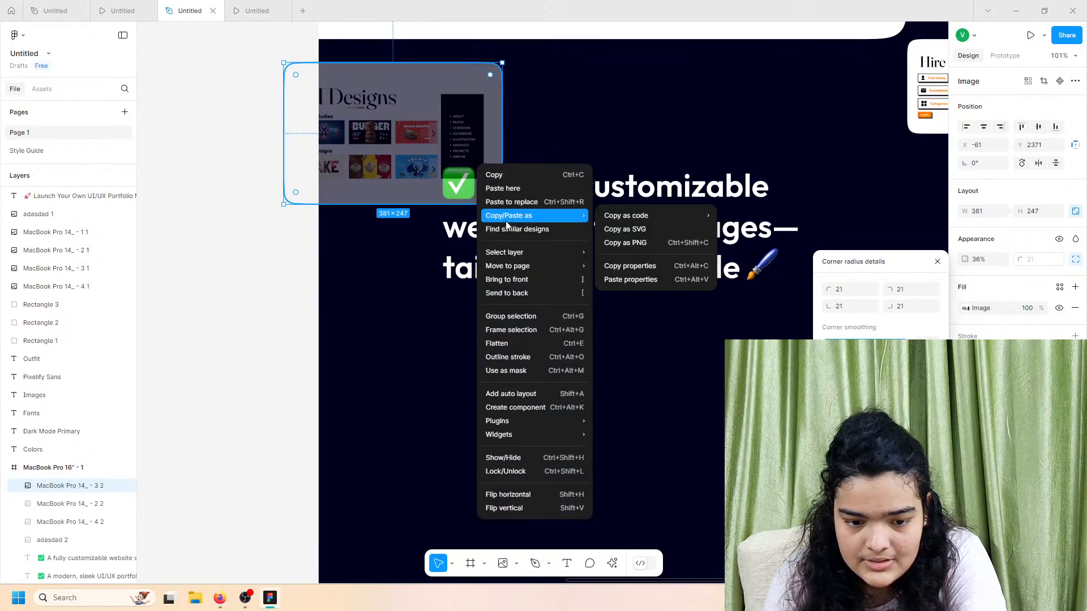
pyautogui.click(510, 293)
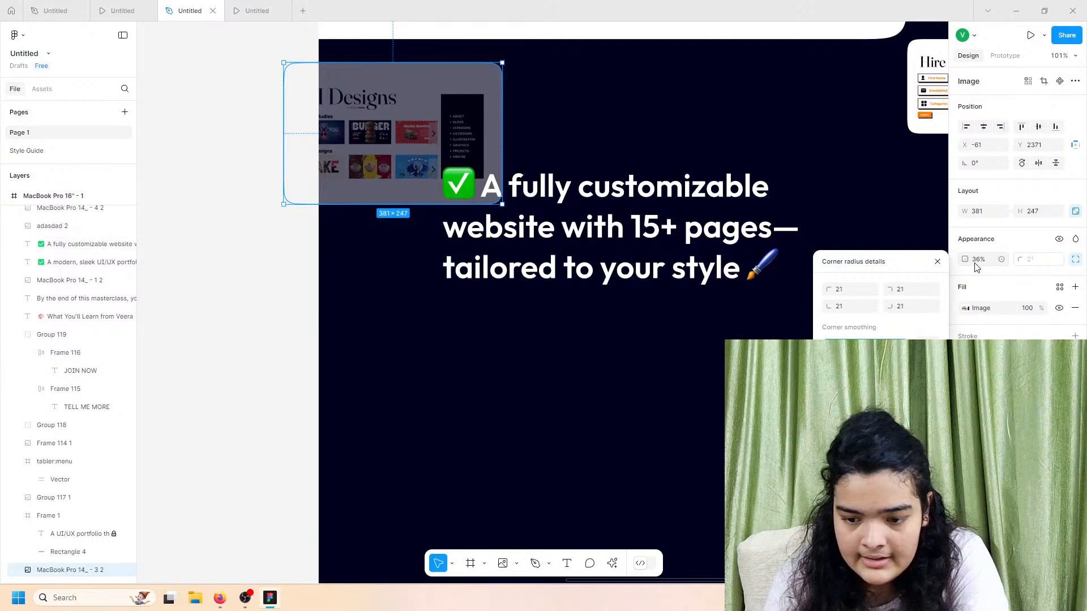
pyautogui.click(671, 146)
pyautogui.click(484, 138)
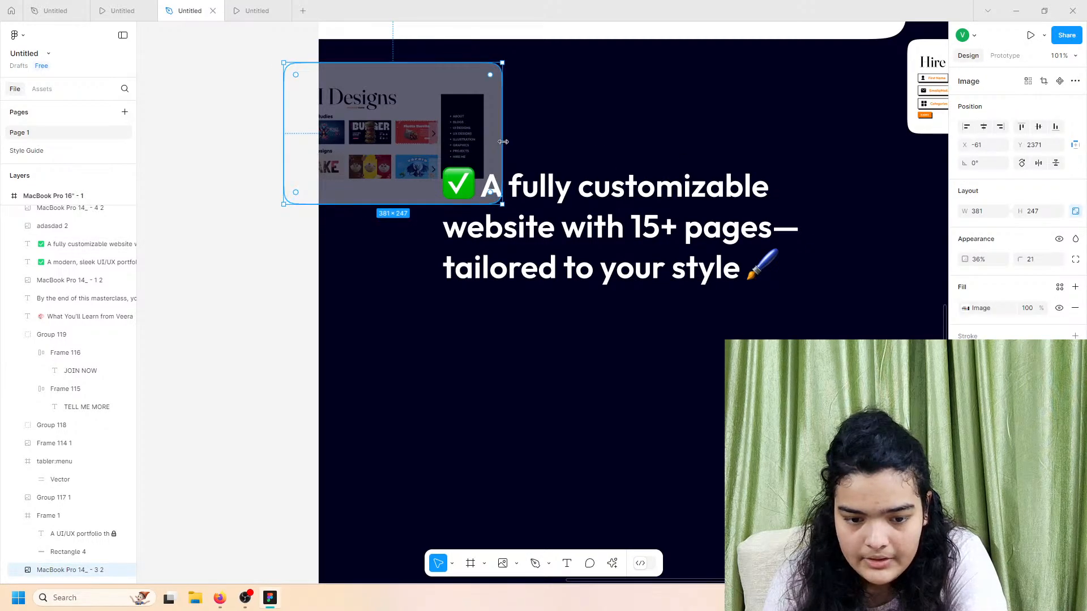
pyautogui.doubleClick(504, 130)
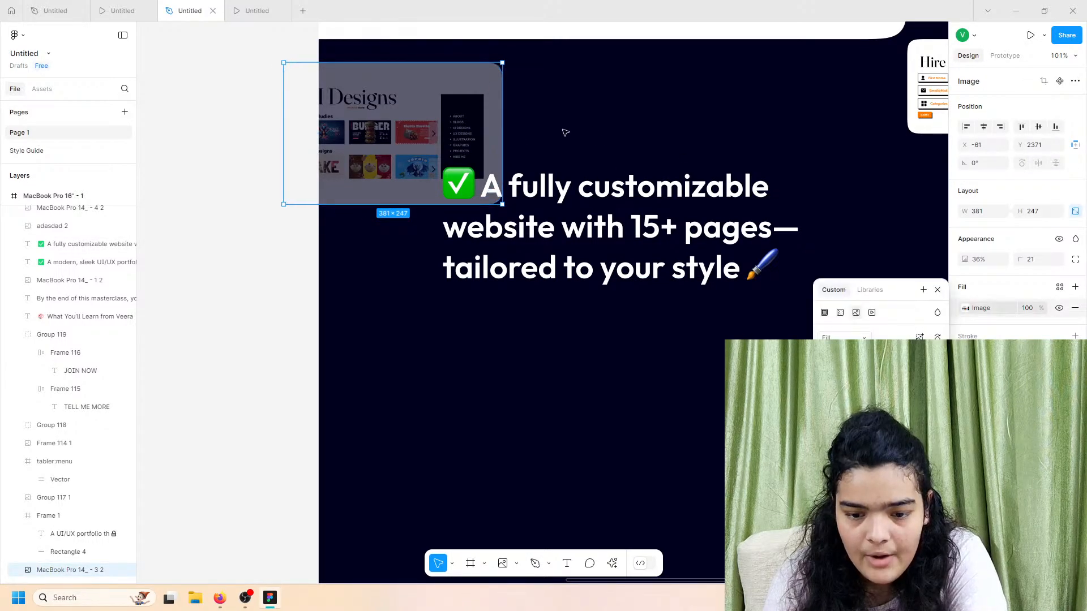
pyautogui.press('Escape')
# Step: Enlarge the faded UI Designs screenshot to 439×285 and nudge it slightly down
pyautogui.moveTo(502, 146)
pyautogui.mouseDown()
pyautogui.moveTo(531, 146)
pyautogui.moveTo(497, 146)
pyautogui.moveTo(503, 140)
pyautogui.mouseUp()
pyautogui.click(620, 197)
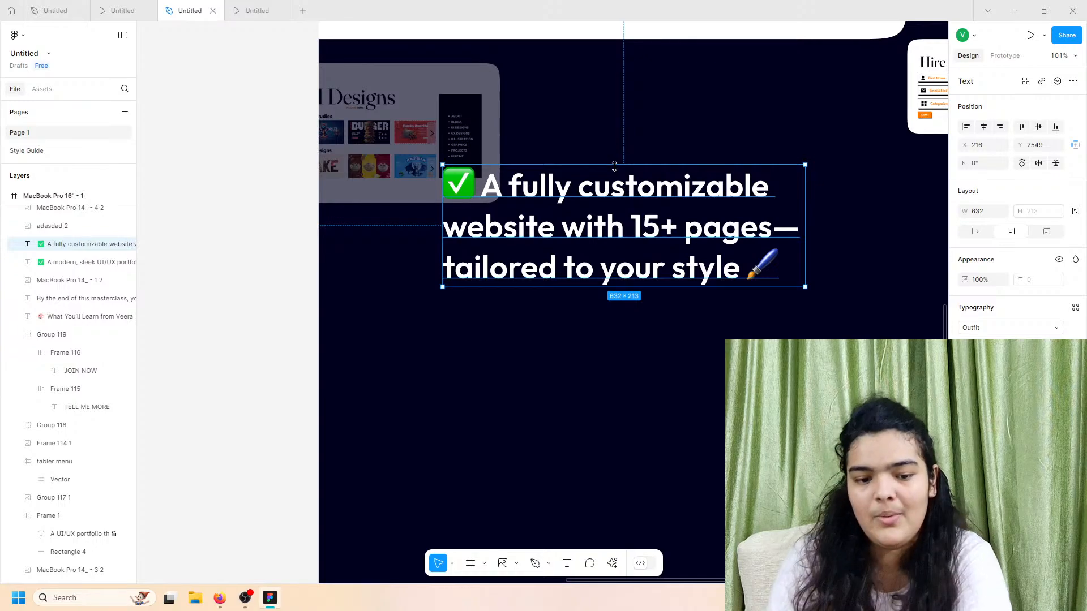
pyautogui.scroll(-2, 617, 165)
pyautogui.scroll(3, 619, 168)
pyautogui.hscroll(3, 618, 167)
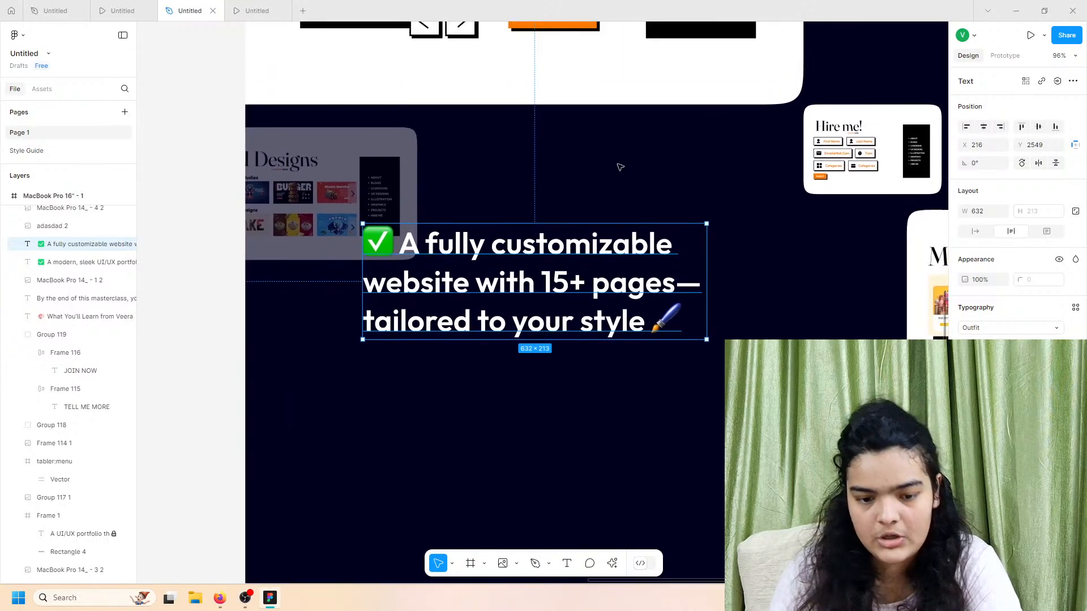
pyautogui.moveTo(252, 210); pyautogui.dragTo(259, 235)
pyautogui.click(501, 236)
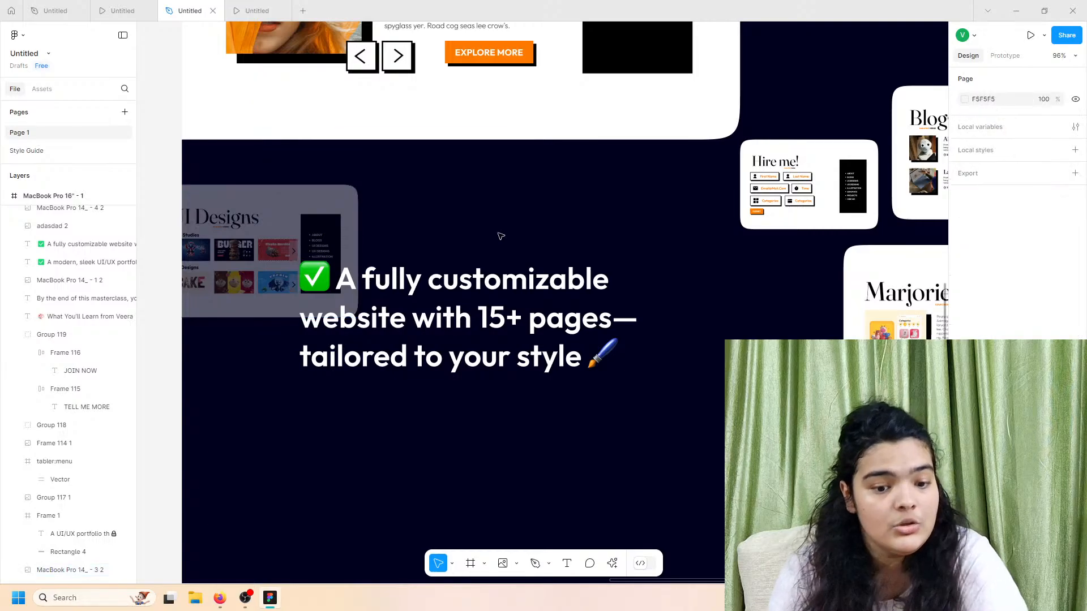
# Step: Preview the prototype scrolled to the customizable-website line and the portfolio cards
pyautogui.scroll(2, 503, 226)
pyautogui.hscroll(3, 503, 226)
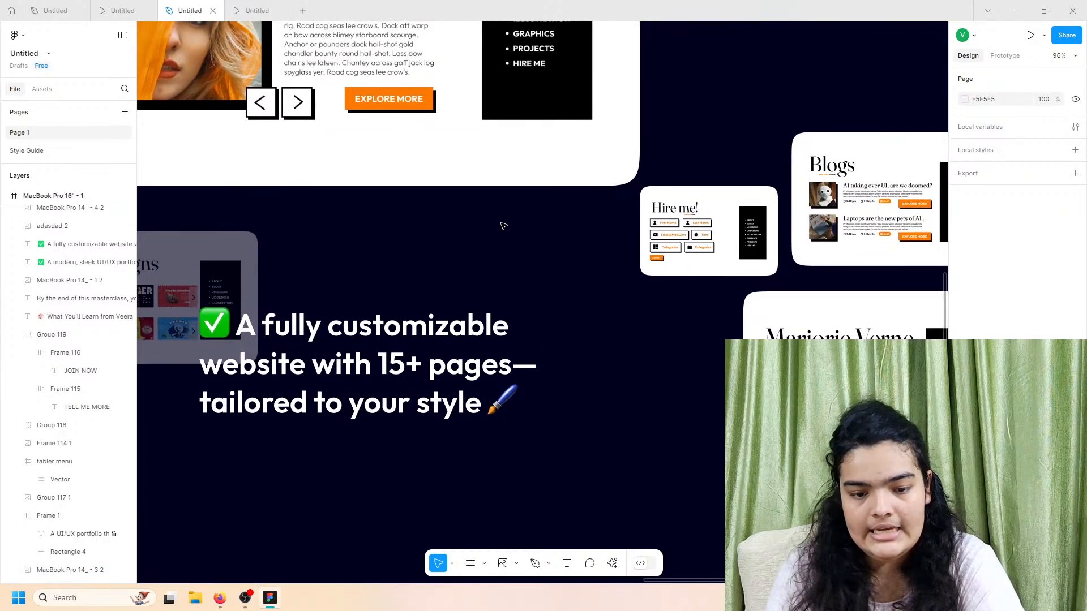
pyautogui.rightClick(500, 223)
pyautogui.click(442, 217)
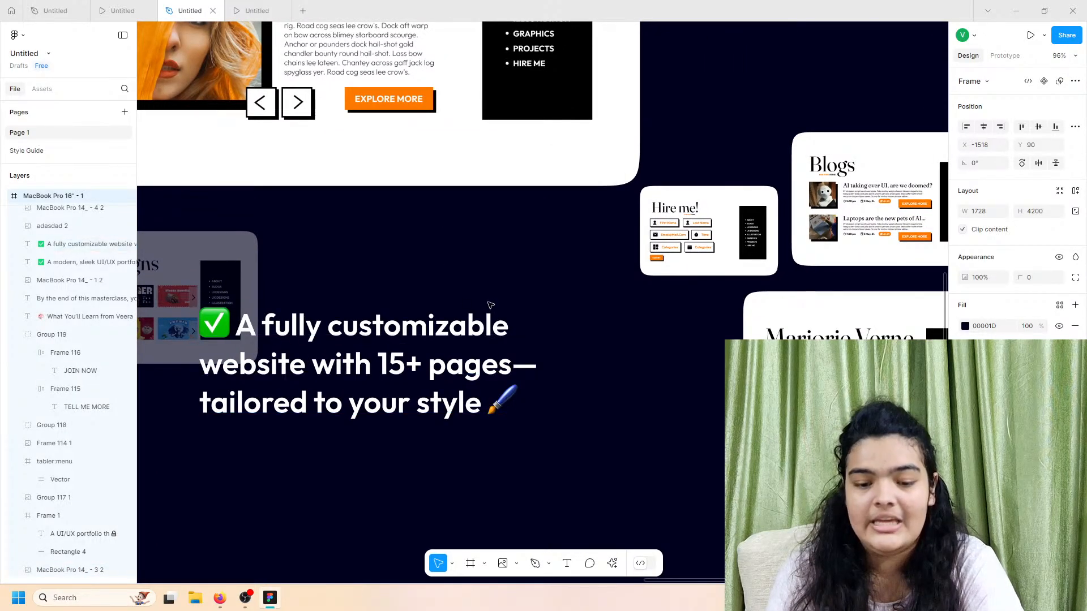
pyautogui.scroll(-6, 644, 364)
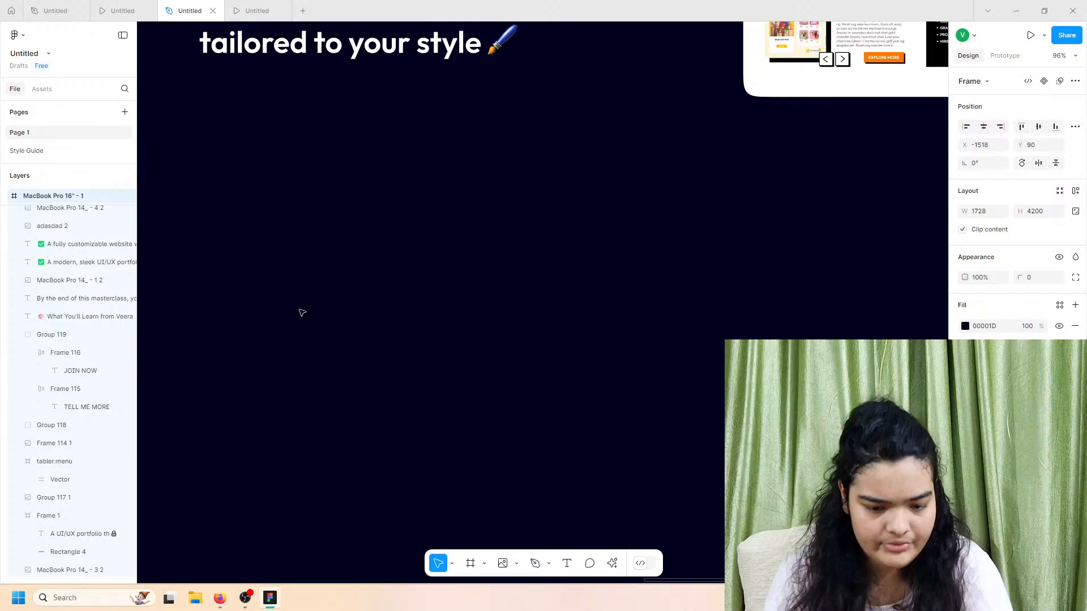
pyautogui.click(342, 263)
pyautogui.scroll(-5, 340, 262)
pyautogui.scroll(3, 332, 261)
pyautogui.hscroll(-3, 333, 260)
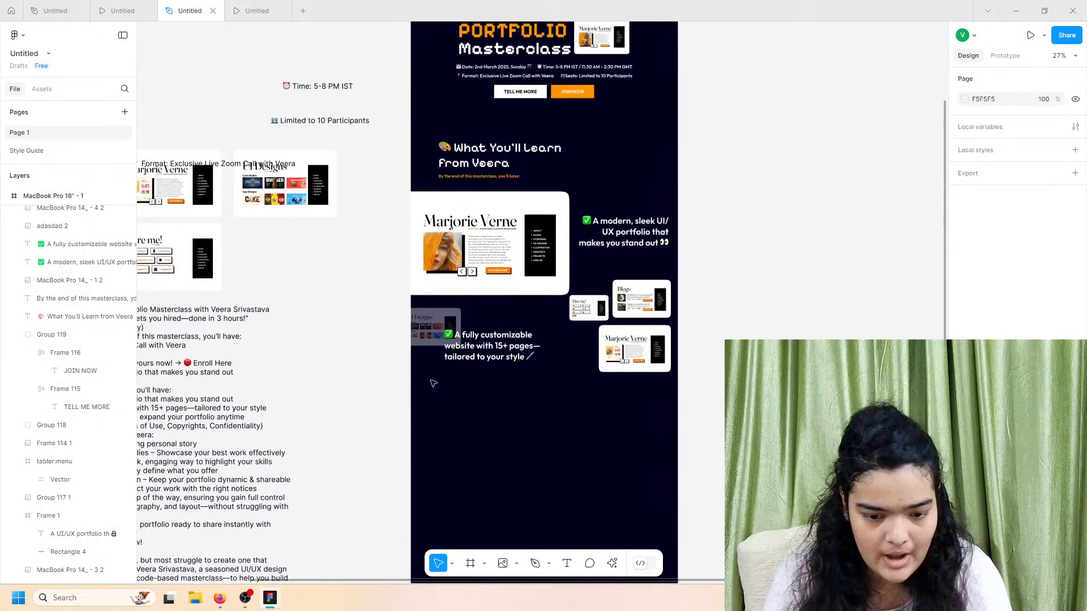
pyautogui.scroll(3, 435, 380)
pyautogui.hscroll(3, 436, 380)
pyautogui.click(251, 10)
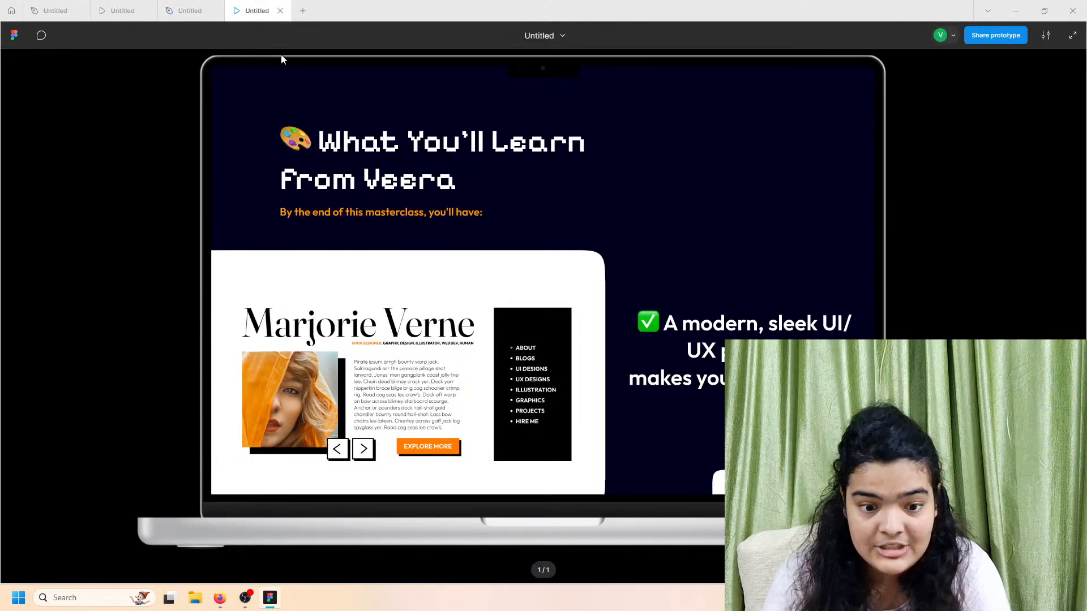
pyautogui.scroll(-2, 505, 287)
pyautogui.scroll(-3, 504, 287)
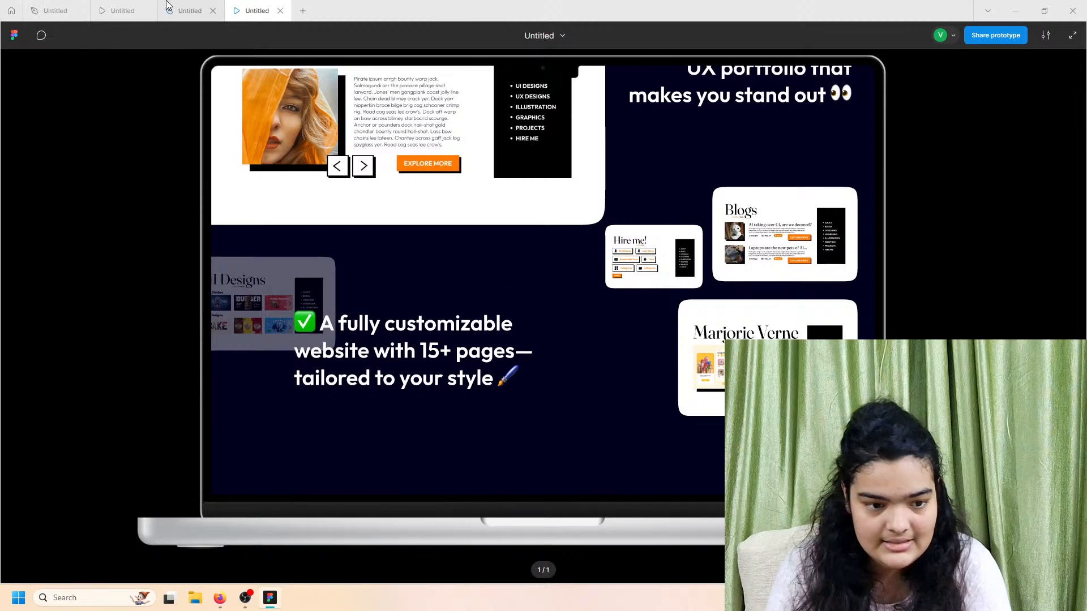
pyautogui.click(177, 10)
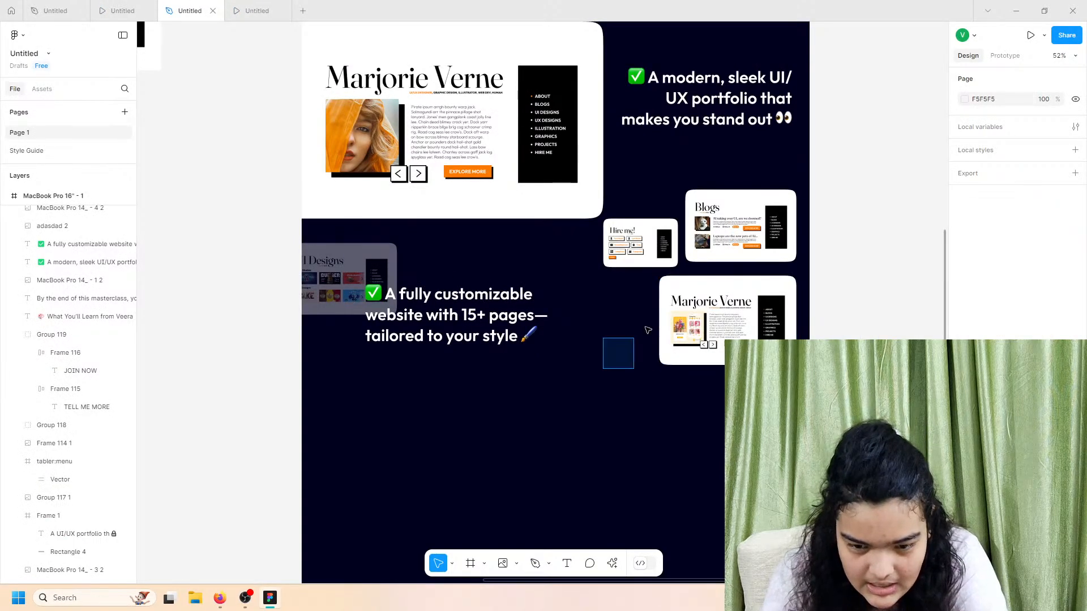
pyautogui.moveTo(645, 327); pyautogui.dragTo(723, 258)
pyautogui.click(376, 320)
pyautogui.moveTo(516, 416); pyautogui.dragTo(371, 301)
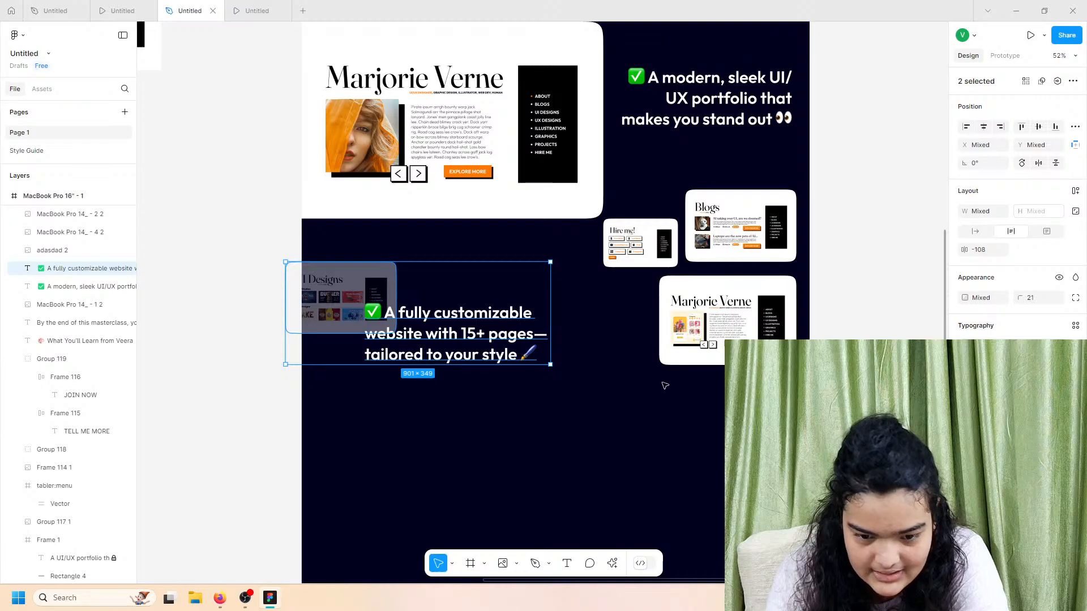
pyautogui.moveTo(665, 386); pyautogui.dragTo(694, 249)
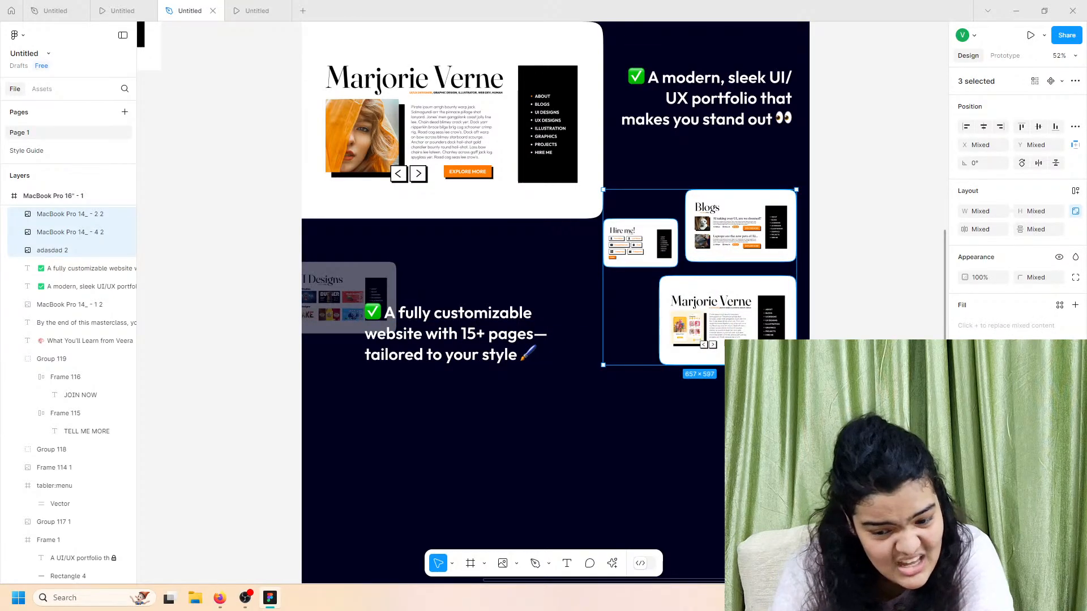
pyautogui.moveTo(735, 365); pyautogui.dragTo(736, 377)
pyautogui.moveTo(730, 332); pyautogui.dragTo(740, 330)
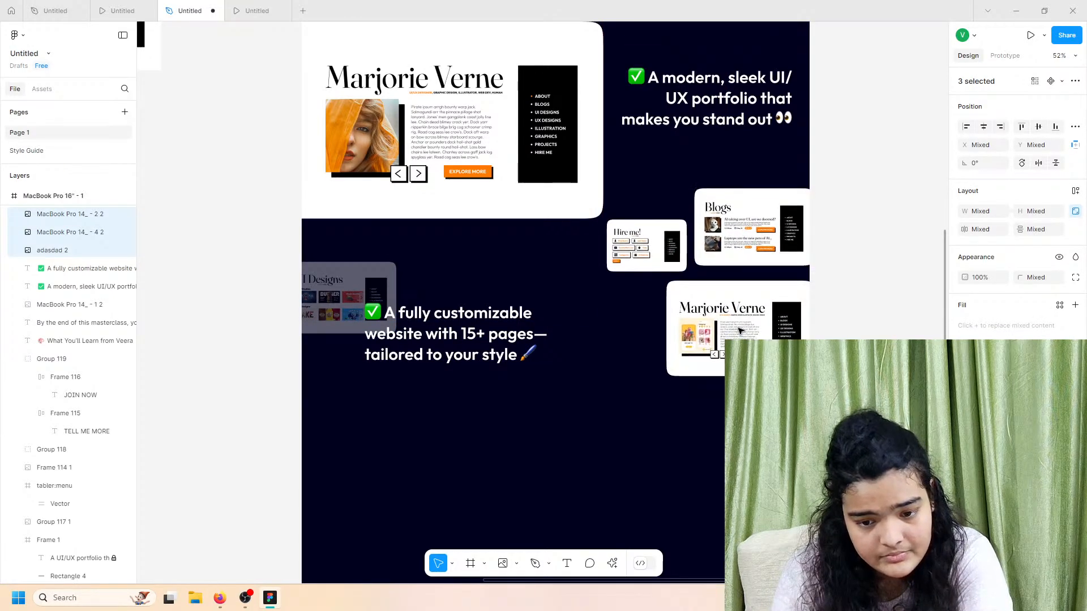
pyautogui.hotkey('ctrl', 'z')
pyautogui.hotkey('ctrl', 'z')
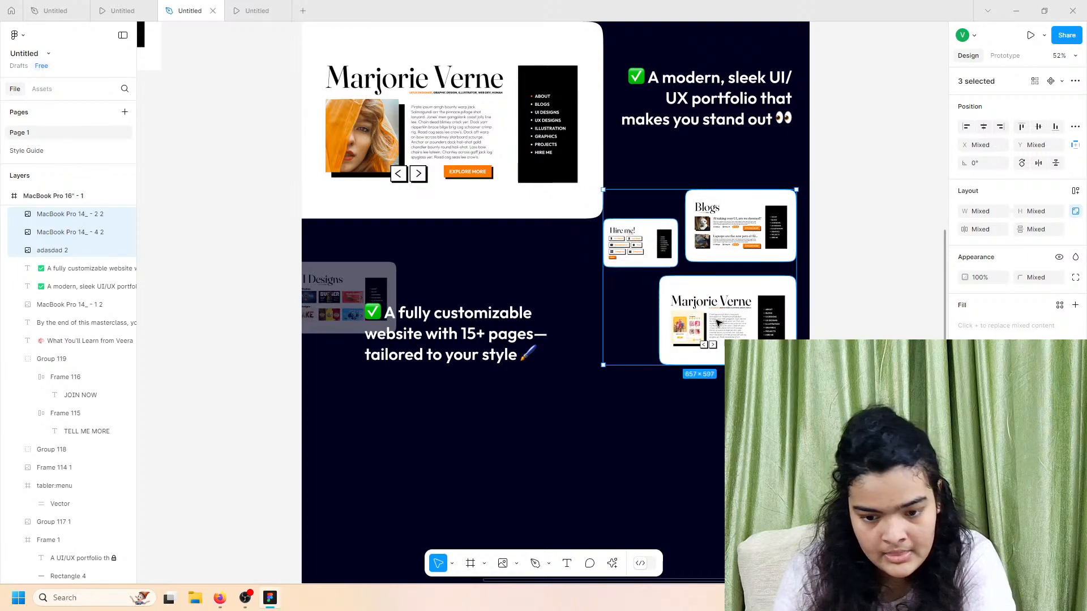
pyautogui.click(717, 321)
pyautogui.moveTo(721, 328); pyautogui.dragTo(721, 331)
pyautogui.moveTo(736, 247); pyautogui.dragTo(736, 256)
pyautogui.moveTo(735, 300); pyautogui.dragTo(734, 301)
pyautogui.click(833, 298)
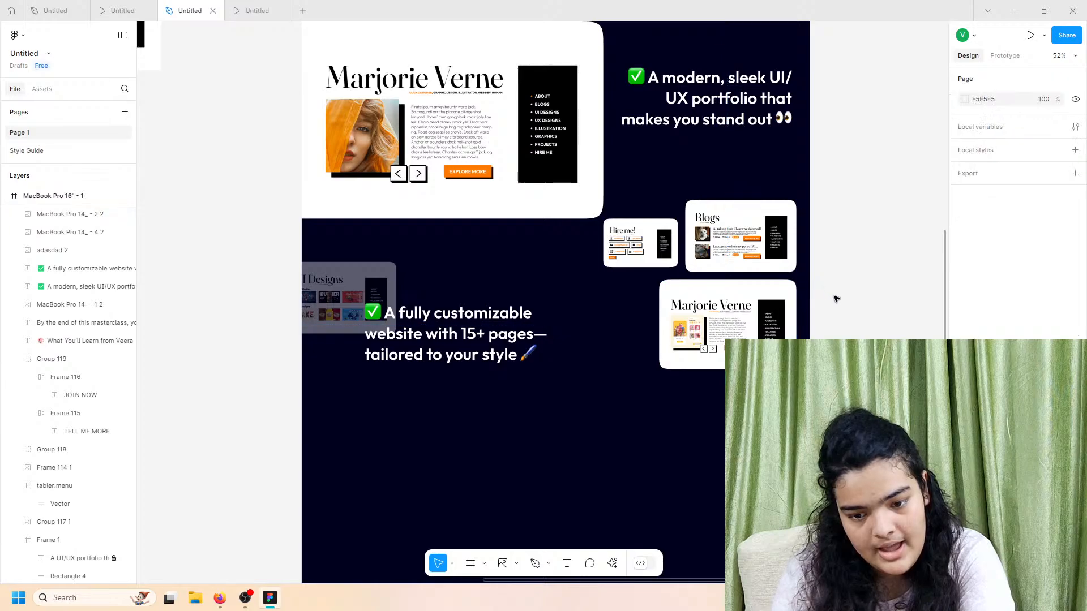
# Step: Preview the prototype at the confidence-to-update section
pyautogui.scroll(-2, 575, 420)
pyautogui.scroll(-2, 490, 408)
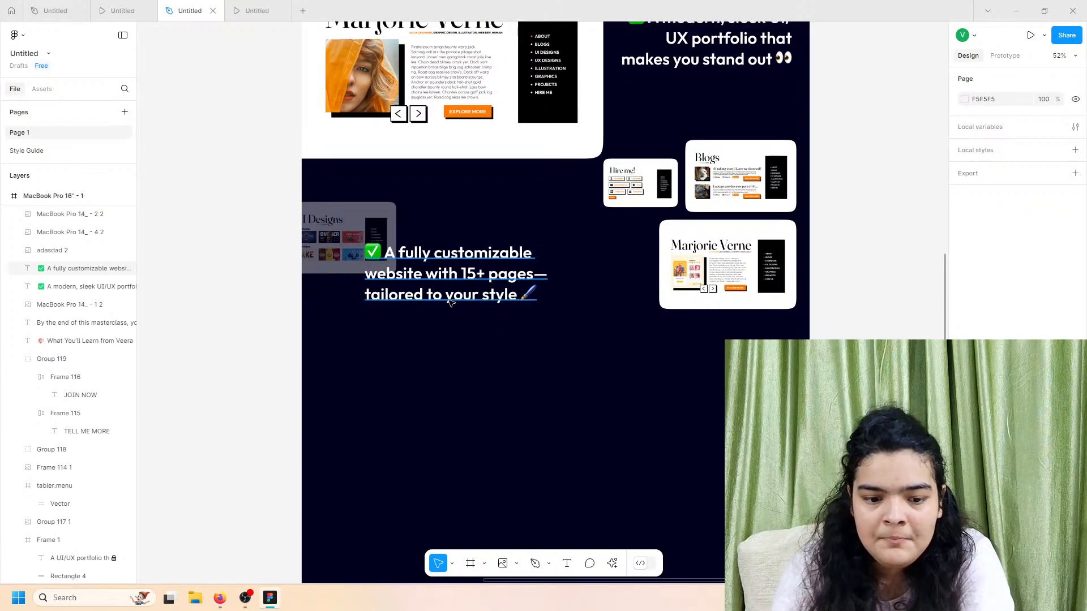
pyautogui.click(246, 7)
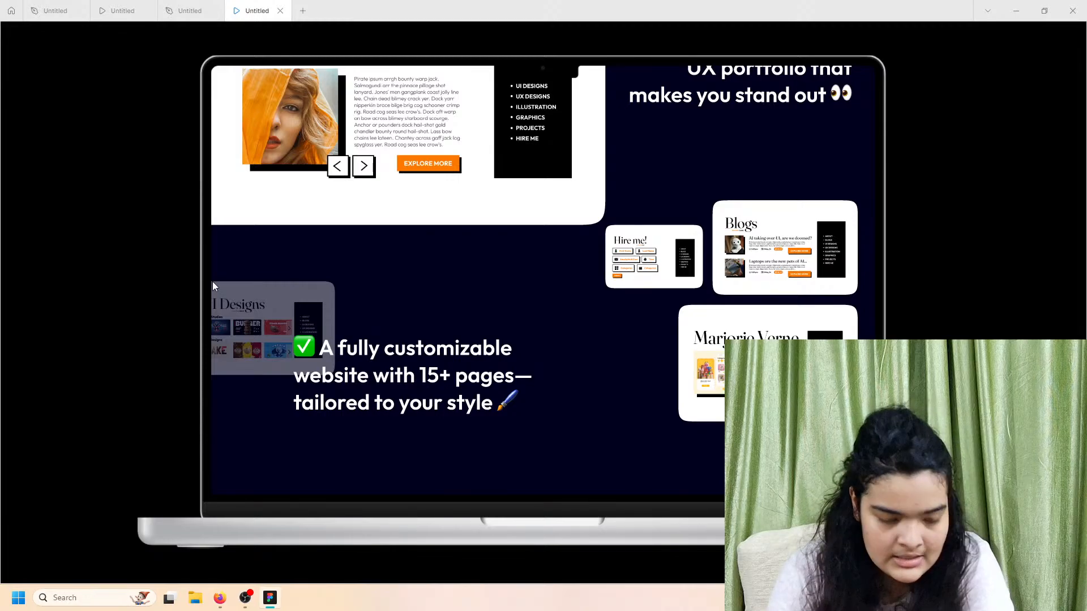
pyautogui.click(135, 4)
pyautogui.scroll(-7, 334, 237)
pyautogui.scroll(1, 334, 239)
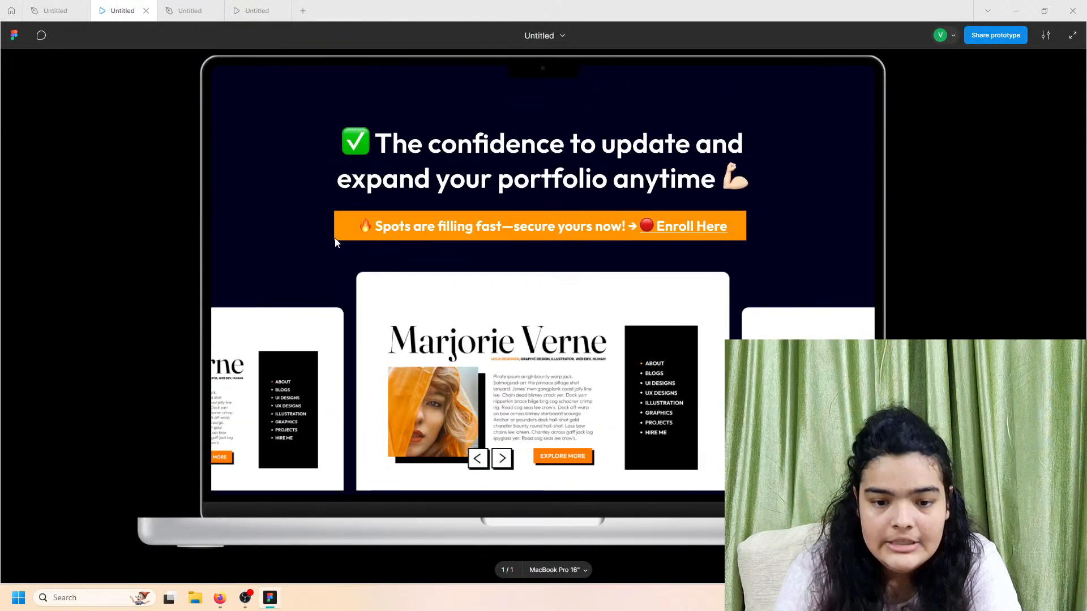
pyautogui.scroll(-1, 512, 277)
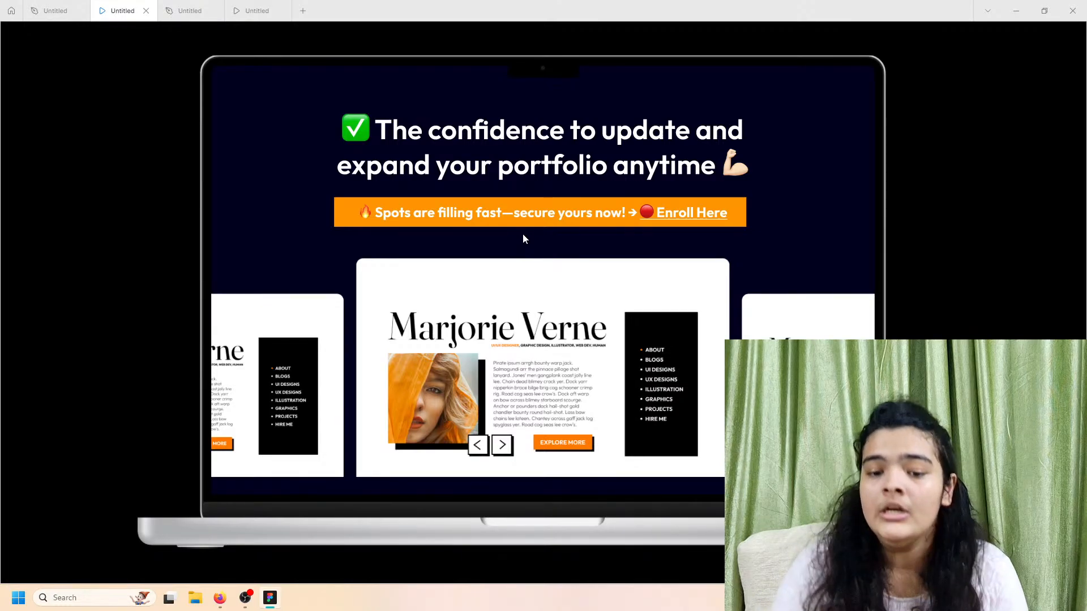
# Step: Compare the prototype previews, then open Place Image (Ctrl+Shift+K) on the lypm folder
pyautogui.scroll(1, 523, 239)
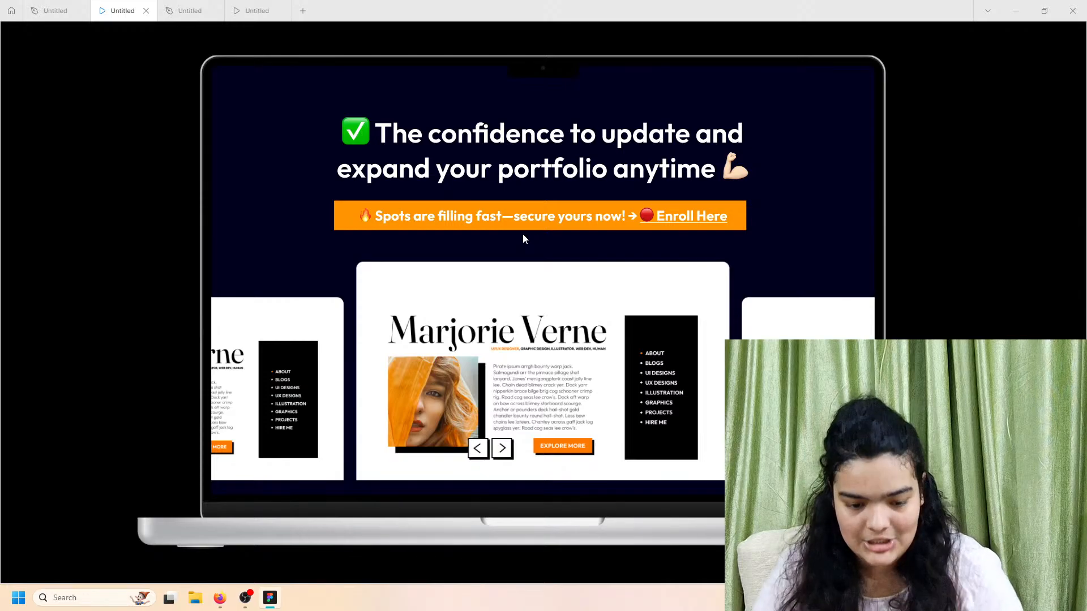
pyautogui.click(262, 17)
pyautogui.scroll(-4, 385, 281)
pyautogui.click(167, 5)
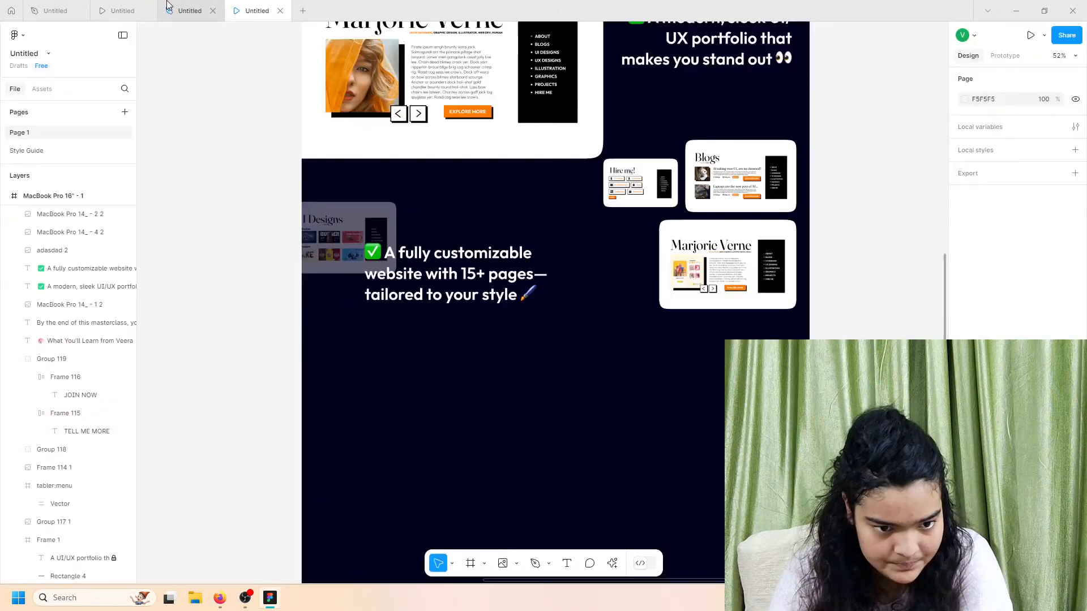
pyautogui.click(142, 9)
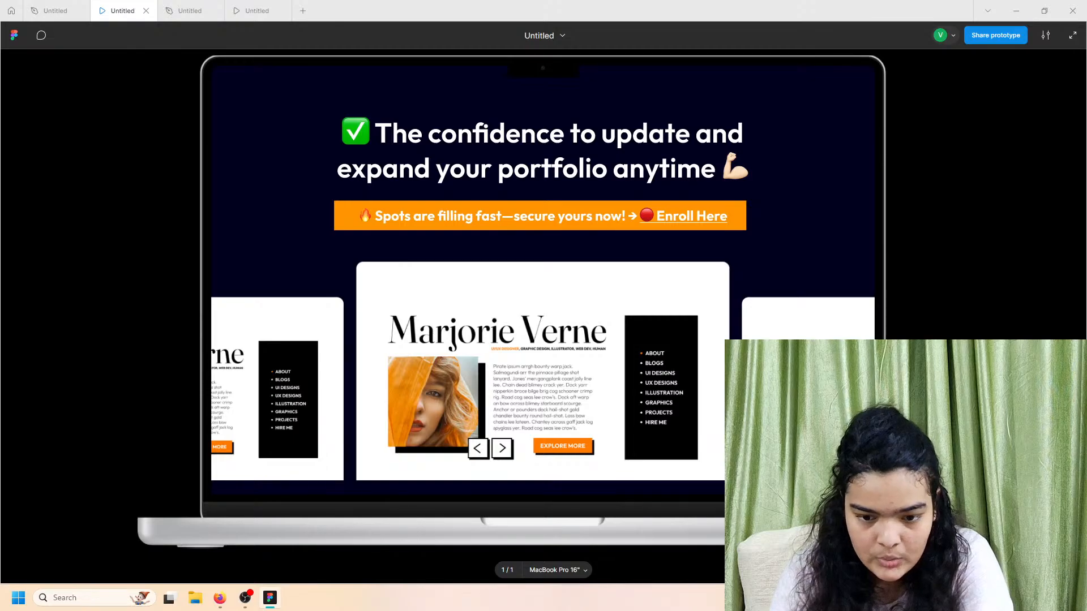
pyautogui.click(236, 5)
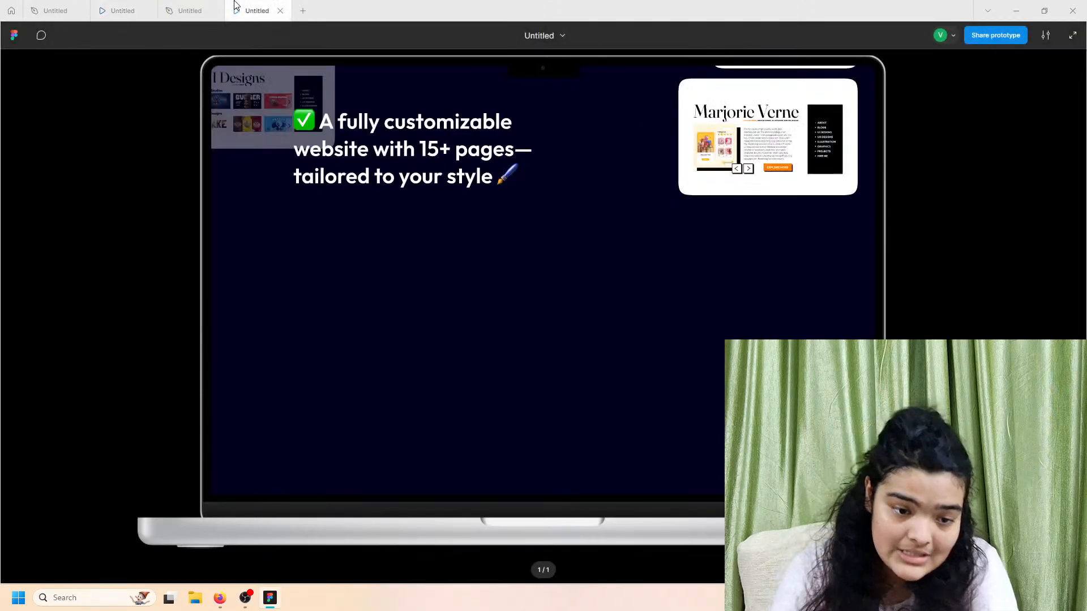
pyautogui.click(197, 8)
pyautogui.scroll(-3, 449, 274)
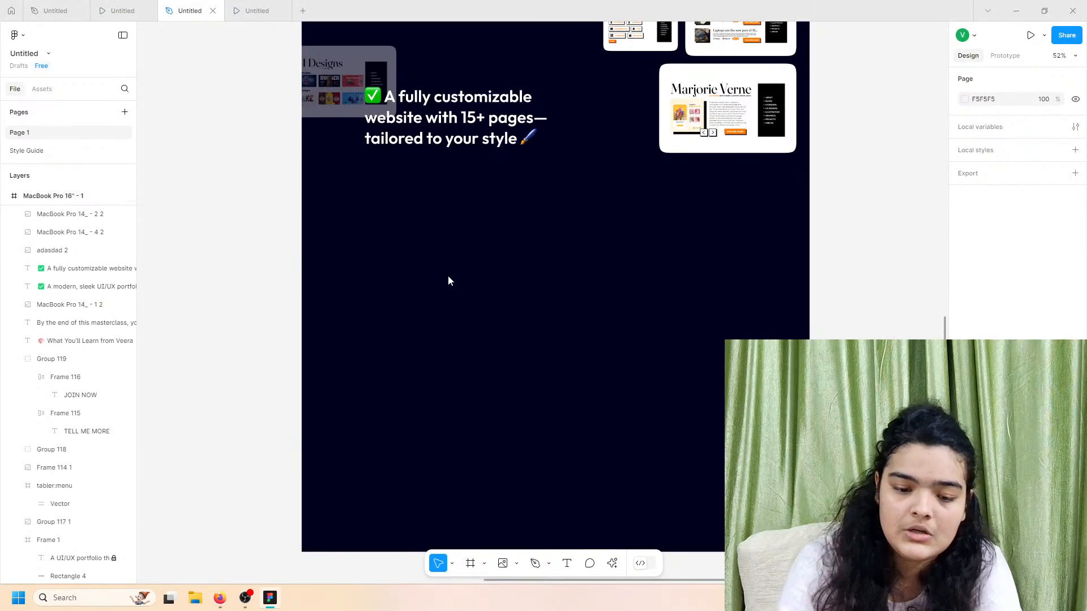
pyautogui.hotkey('ctrl', 'shift', 'k')
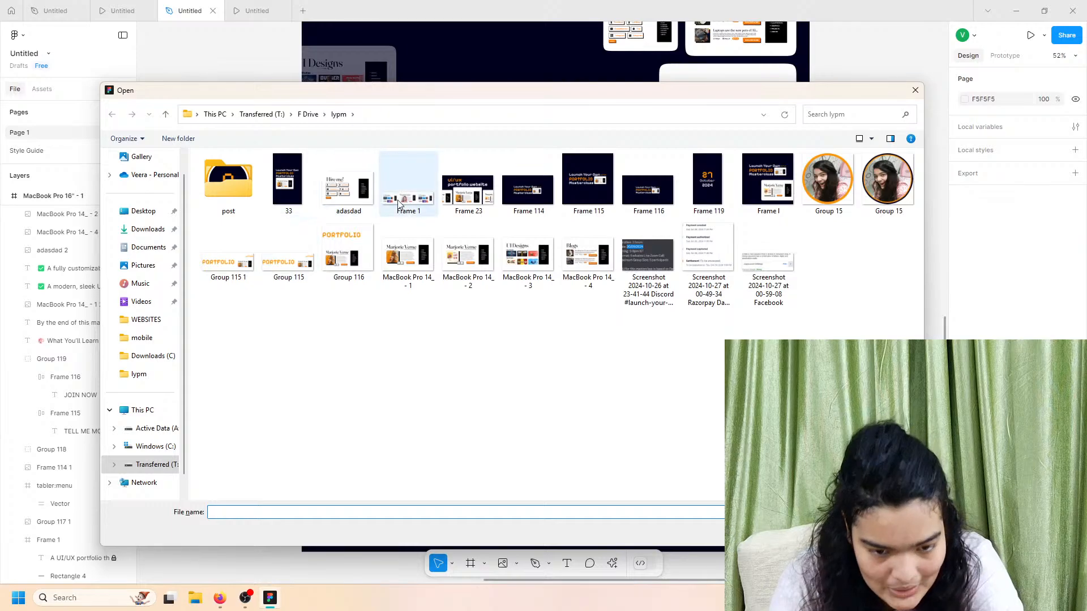
# Step: Place the Frame 23 screenshot below the checklist and widen it to 1728 px
pyautogui.click(408, 187)
pyautogui.click(528, 255)
pyautogui.click(468, 187)
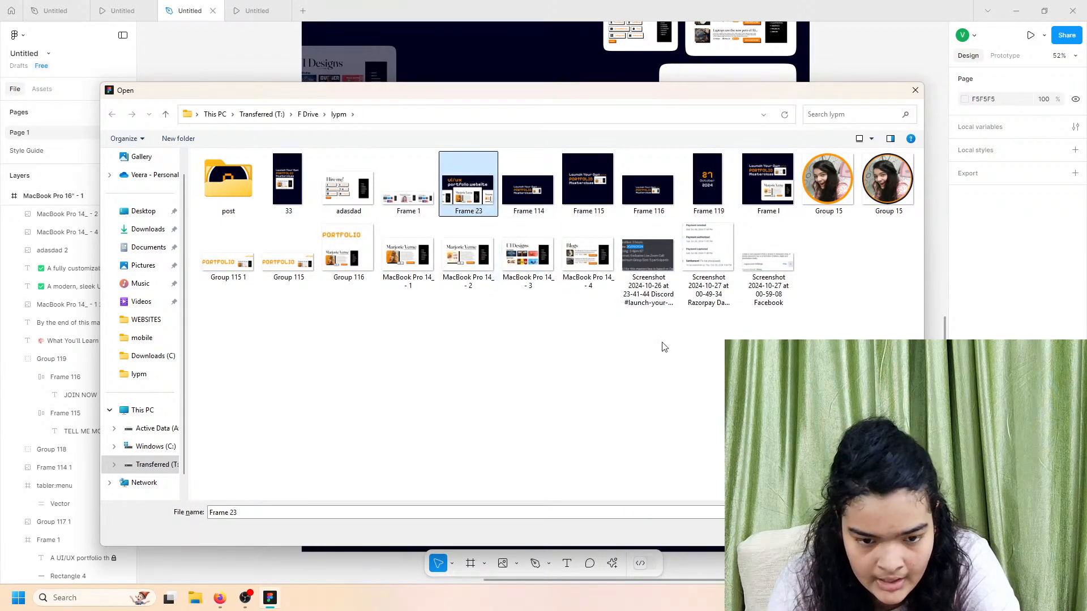
pyautogui.click(838, 531)
pyautogui.click(480, 313)
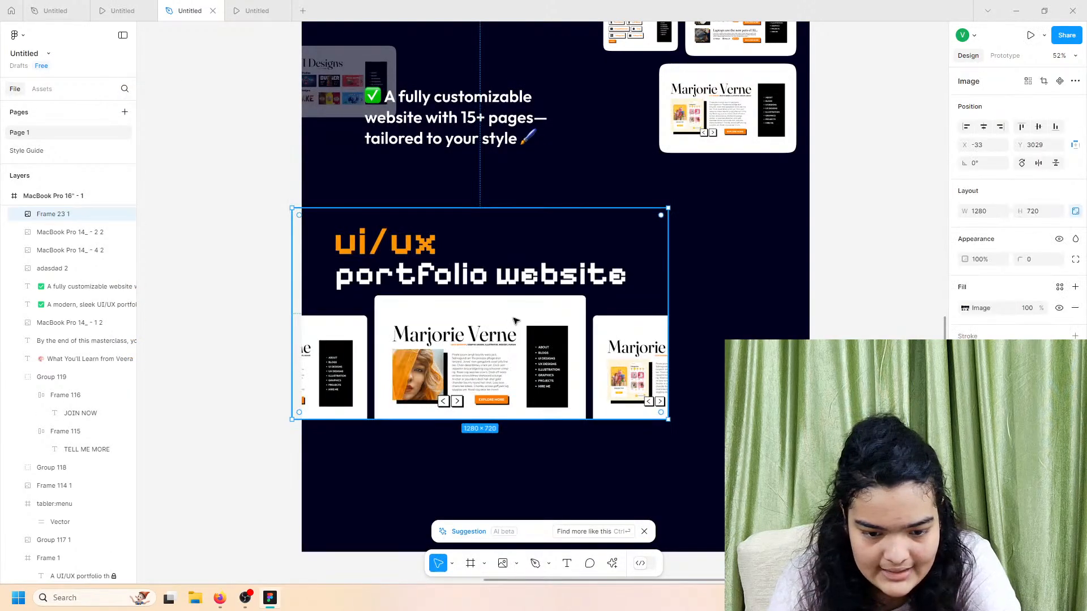
pyautogui.moveTo(513, 316); pyautogui.dragTo(581, 322)
pyautogui.moveTo(597, 427); pyautogui.dragTo(643, 502)
# Step: Crop the ui/ux title off the top of the Frame 23 image
pyautogui.doubleClick(646, 479)
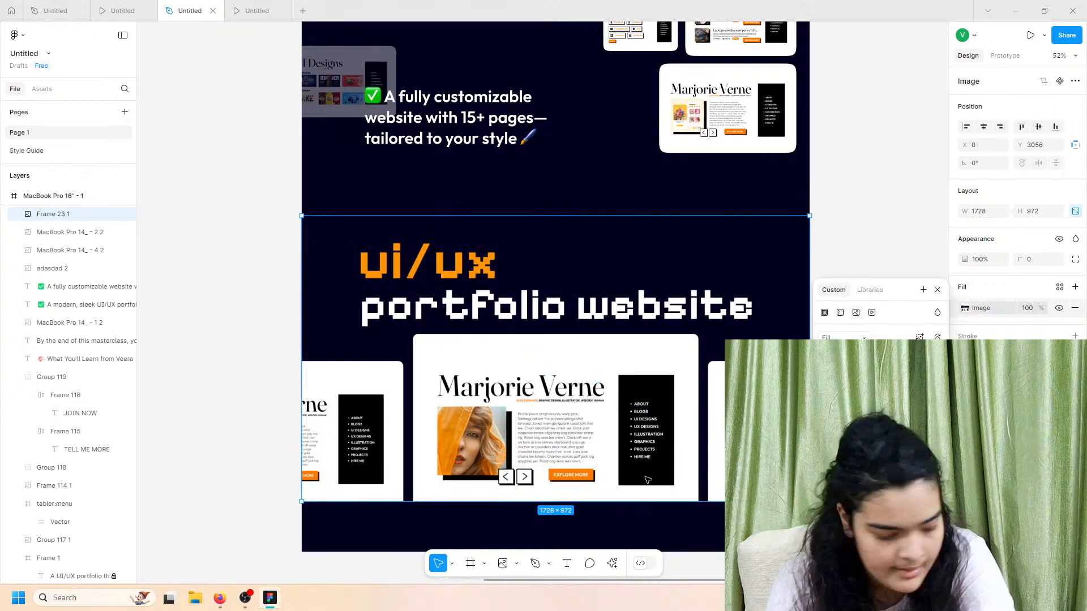
pyautogui.moveTo(649, 451); pyautogui.dragTo(649, 423)
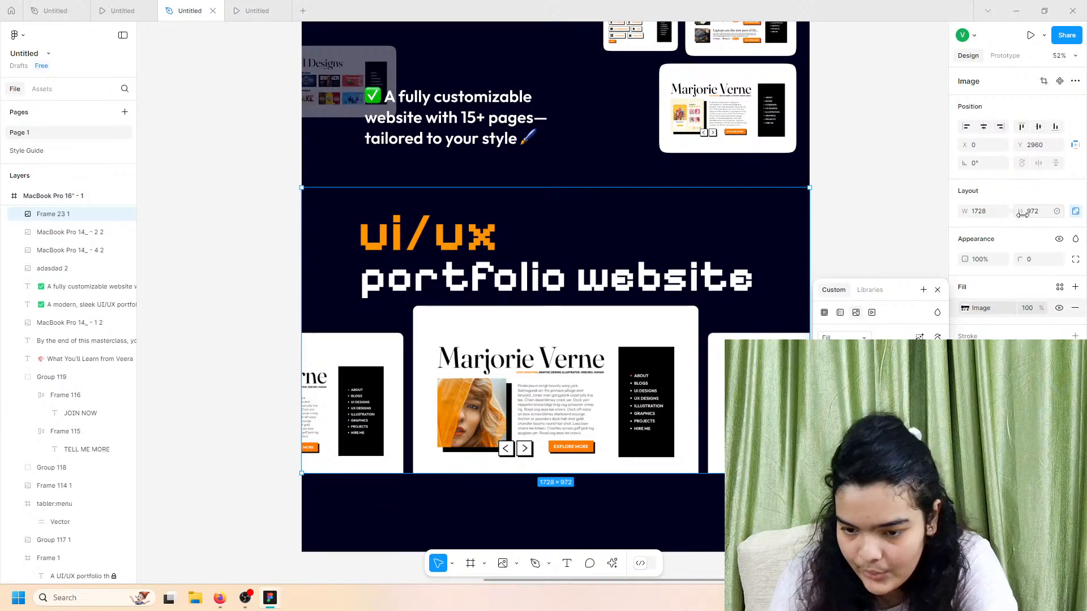
pyautogui.click(1043, 81)
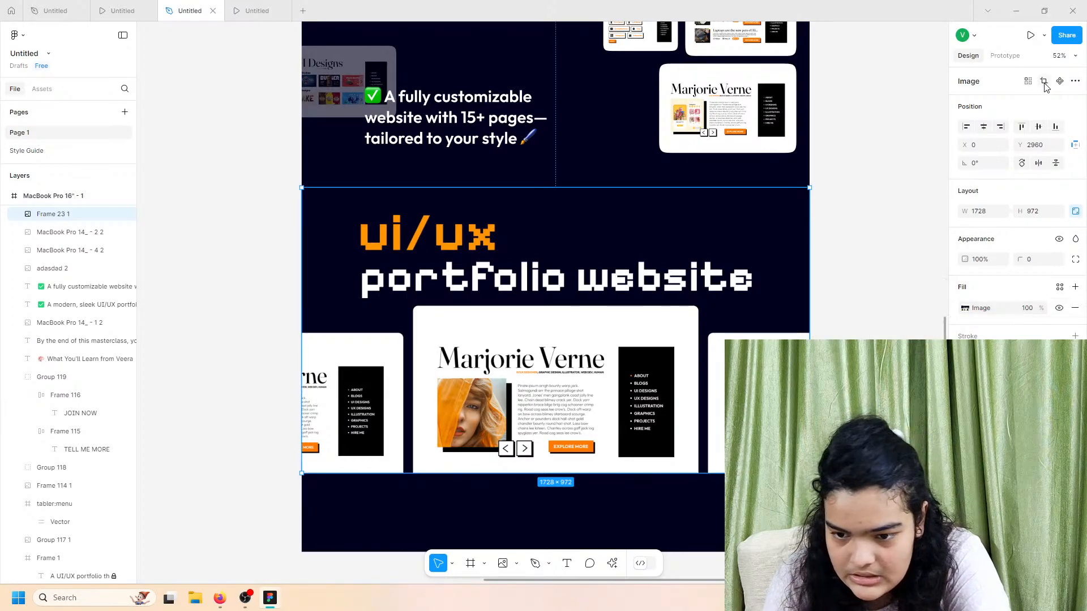
pyautogui.moveTo(561, 187); pyautogui.dragTo(569, 300)
pyautogui.press('Return')
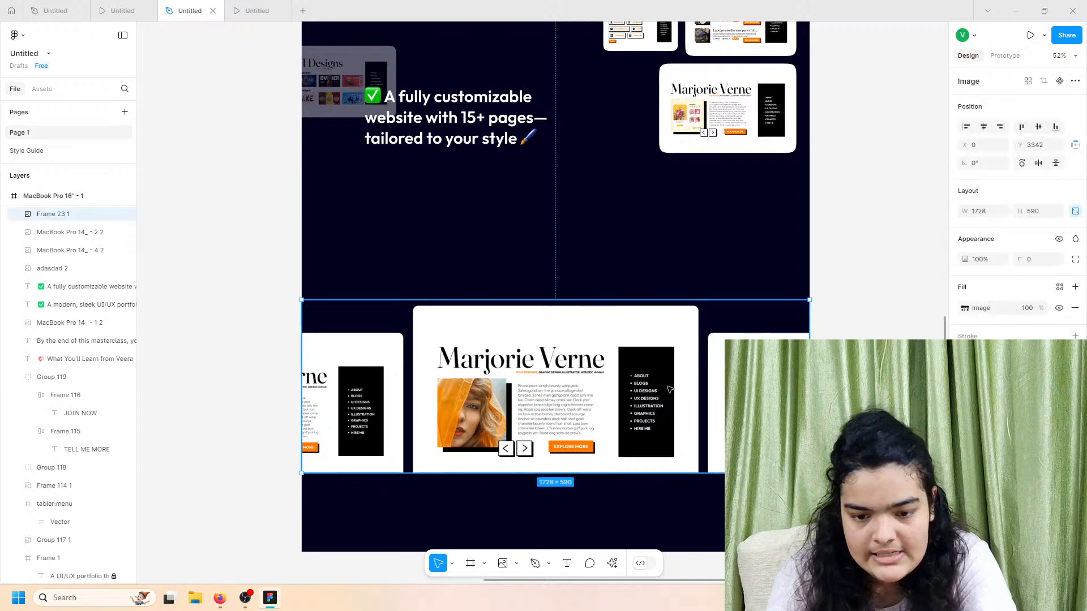
pyautogui.moveTo(671, 388)
pyautogui.mouseDown()
pyautogui.moveTo(666, 407)
pyautogui.moveTo(672, 398)
pyautogui.mouseUp()
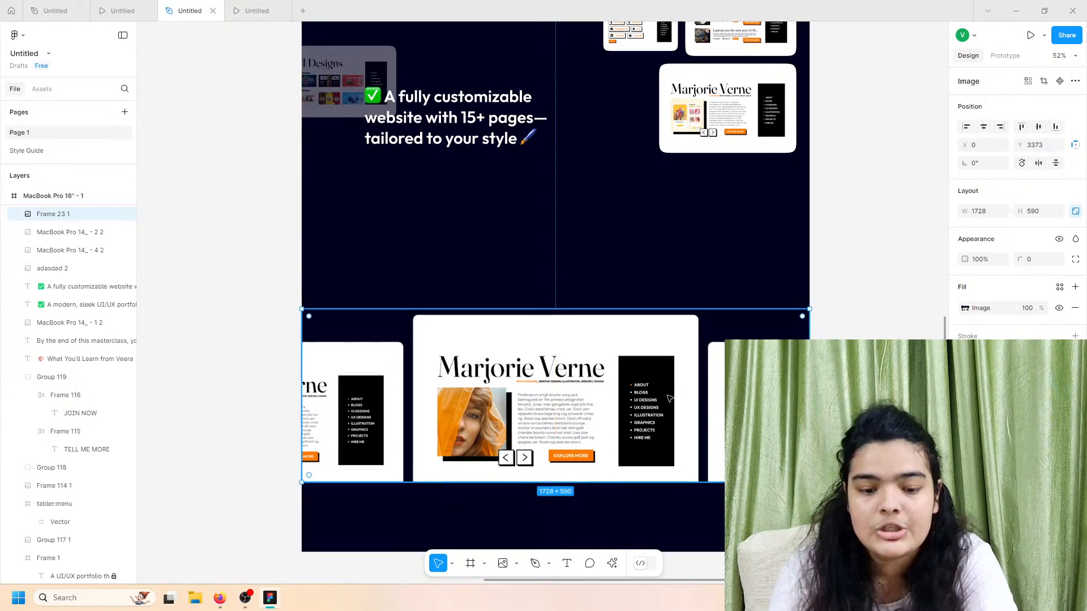
# Step: Duplicate the fully customizable website line lower down and preview the prototype
pyautogui.click(461, 144)
pyautogui.moveTo(461, 145); pyautogui.dragTo(521, 268)
pyautogui.click(111, 8)
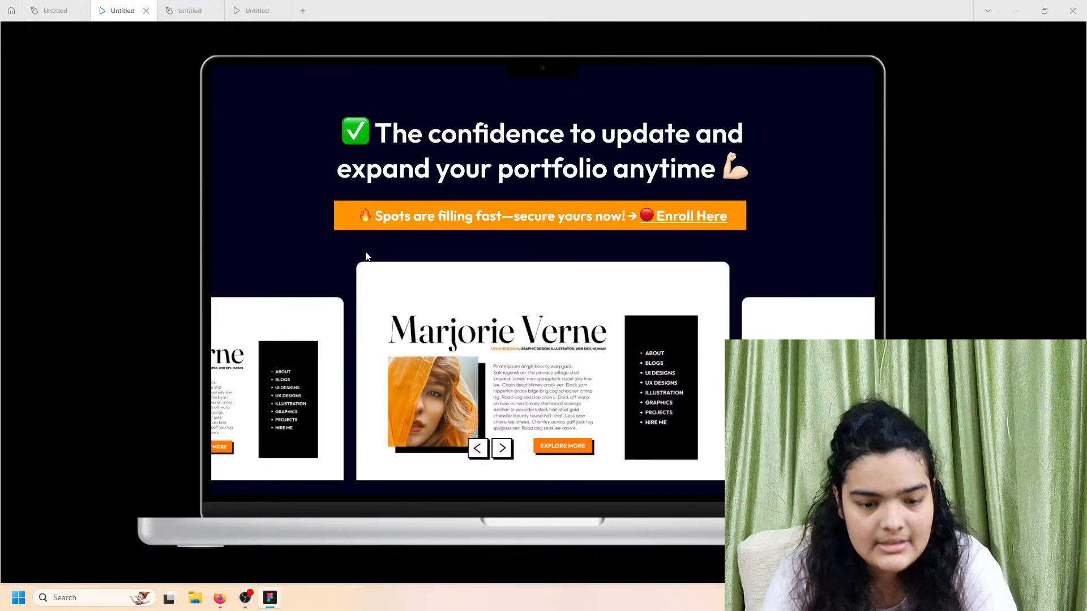
# Step: Back in the editor, select lines in the source copy text, such as the Spots and By the end lines
pyautogui.click(173, 5)
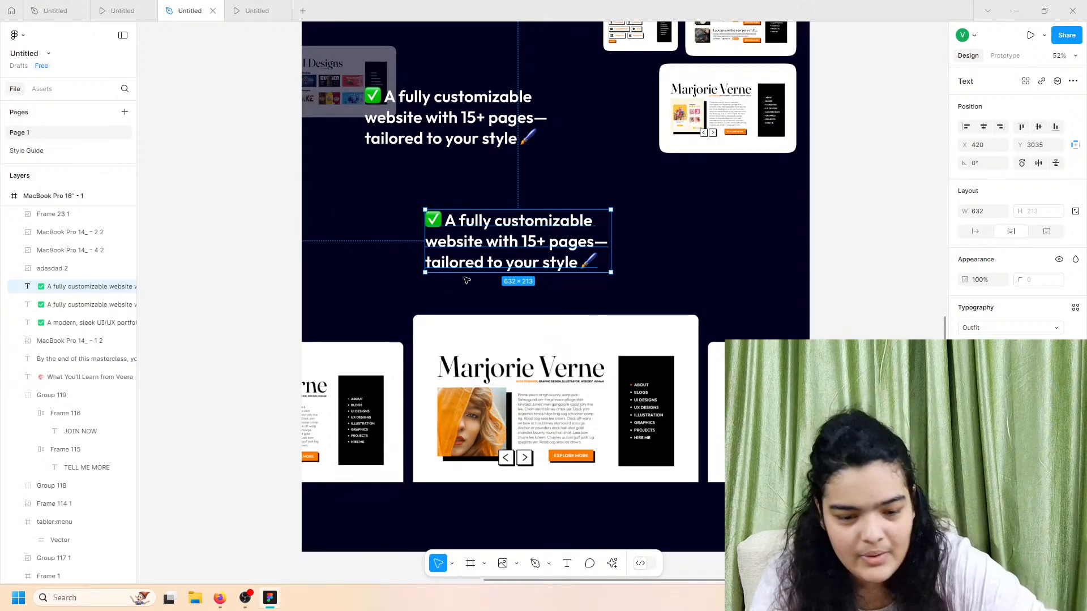
pyautogui.scroll(-5, 466, 276)
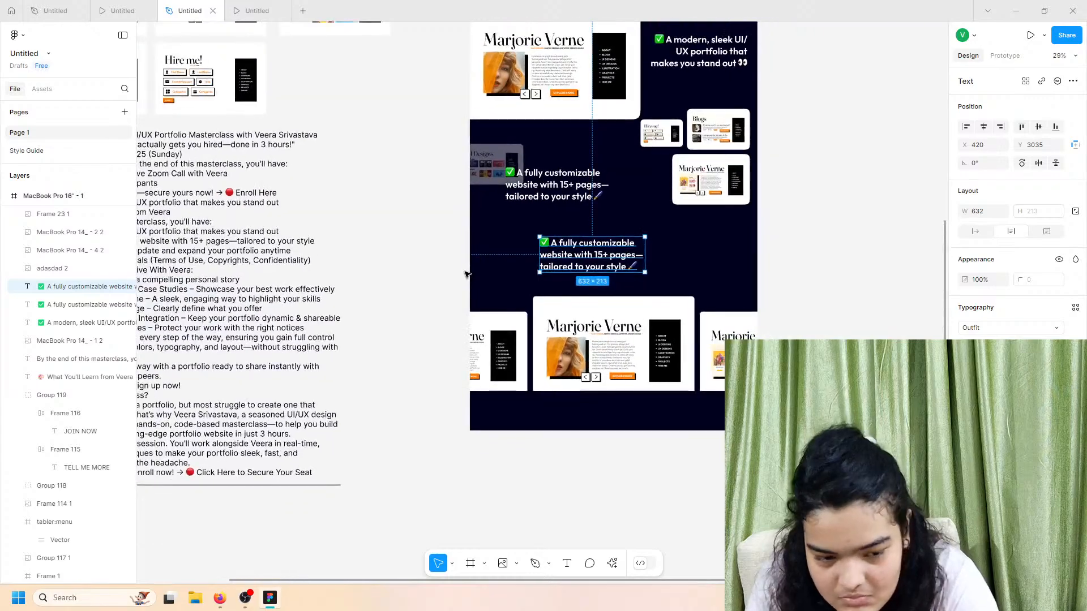
pyautogui.hscroll(-3, 467, 276)
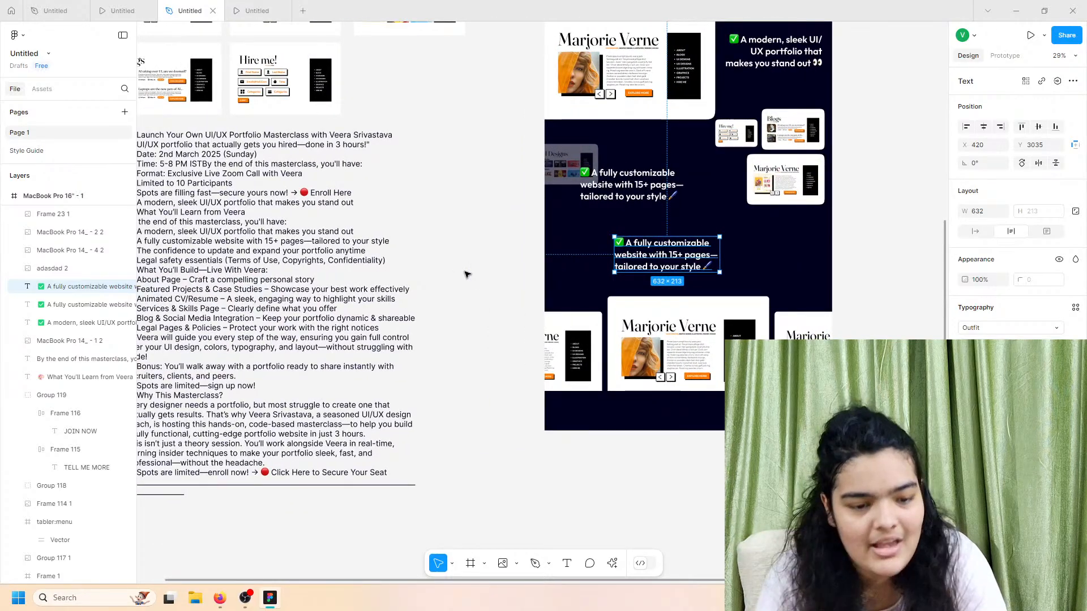
pyautogui.scroll(5, 178, 230)
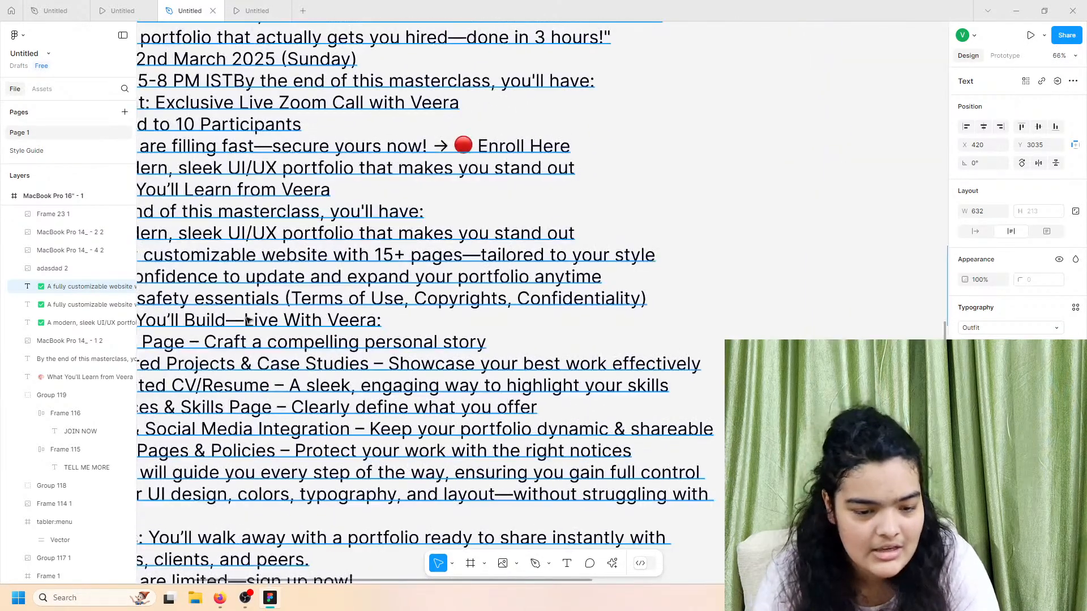
pyautogui.hscroll(-3, 247, 321)
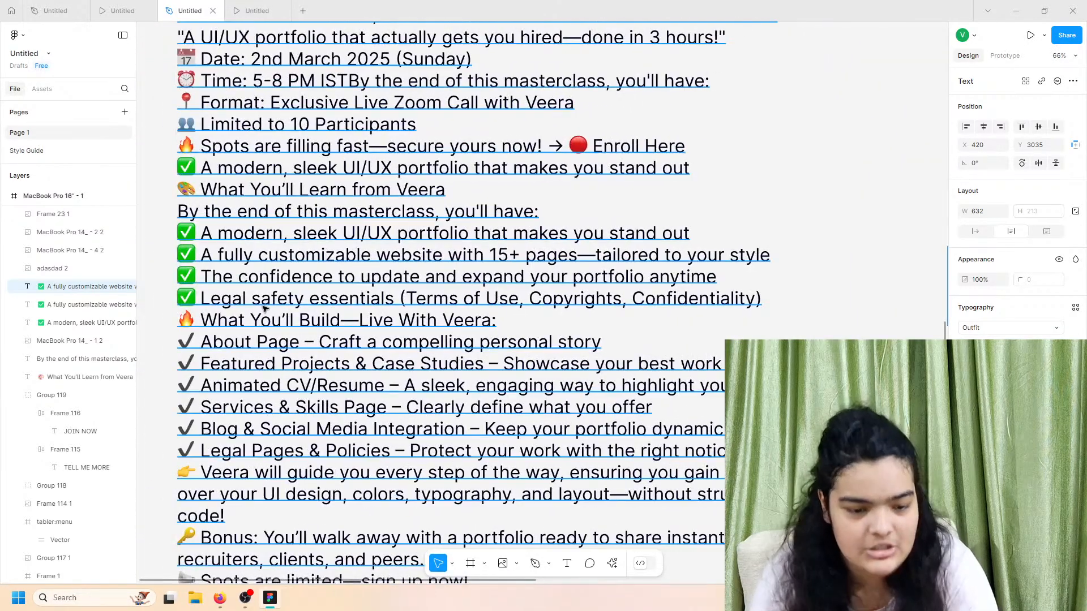
pyautogui.tripleClick(290, 168)
pyautogui.click(290, 168)
pyautogui.doubleClick(290, 168)
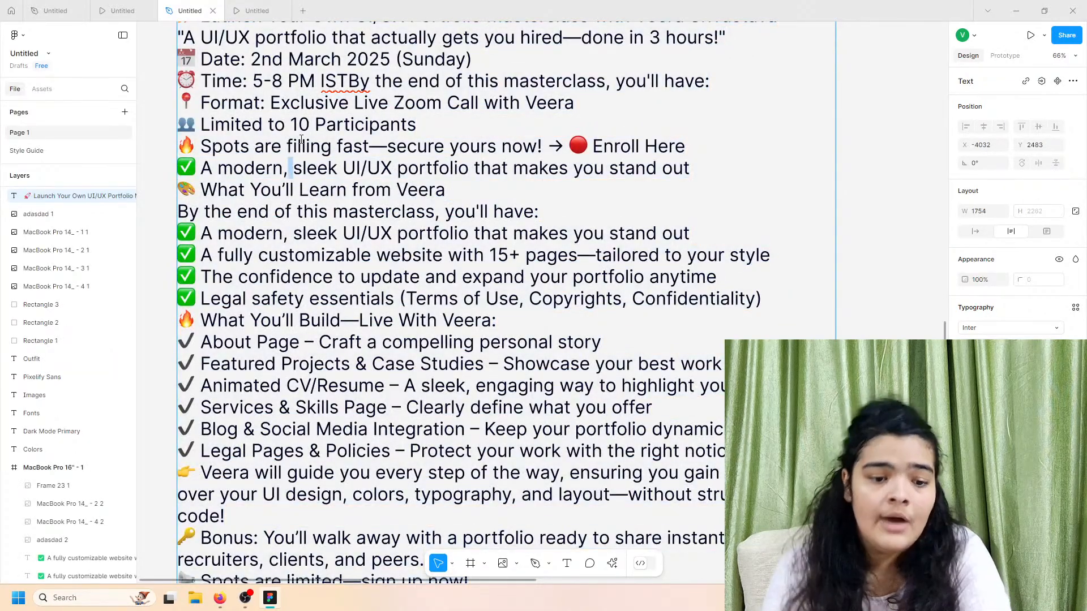
pyautogui.tripleClick(301, 142)
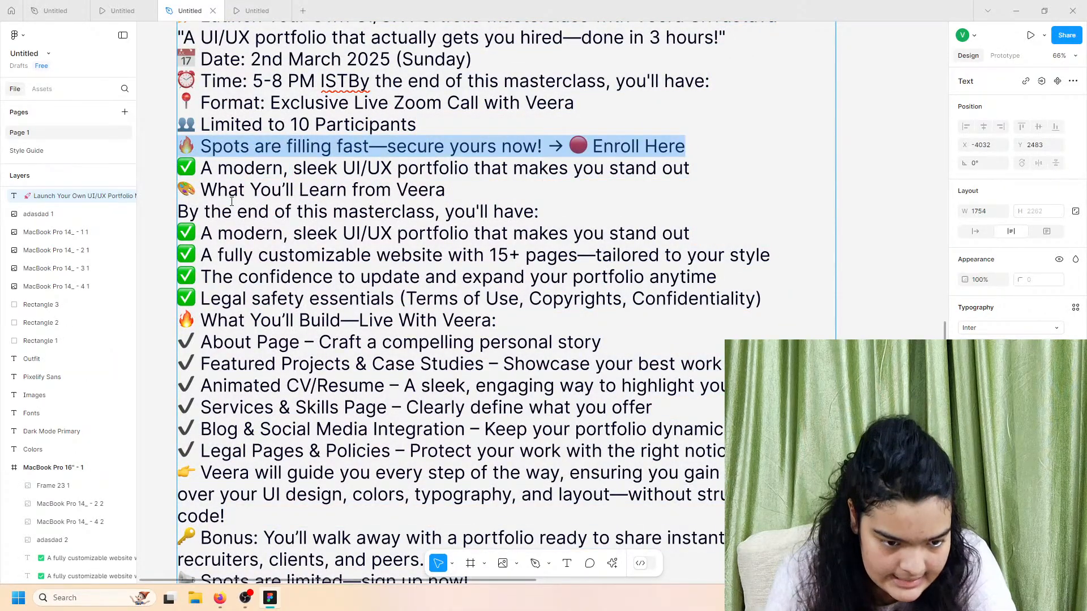
pyautogui.click(153, 7)
pyautogui.click(190, 10)
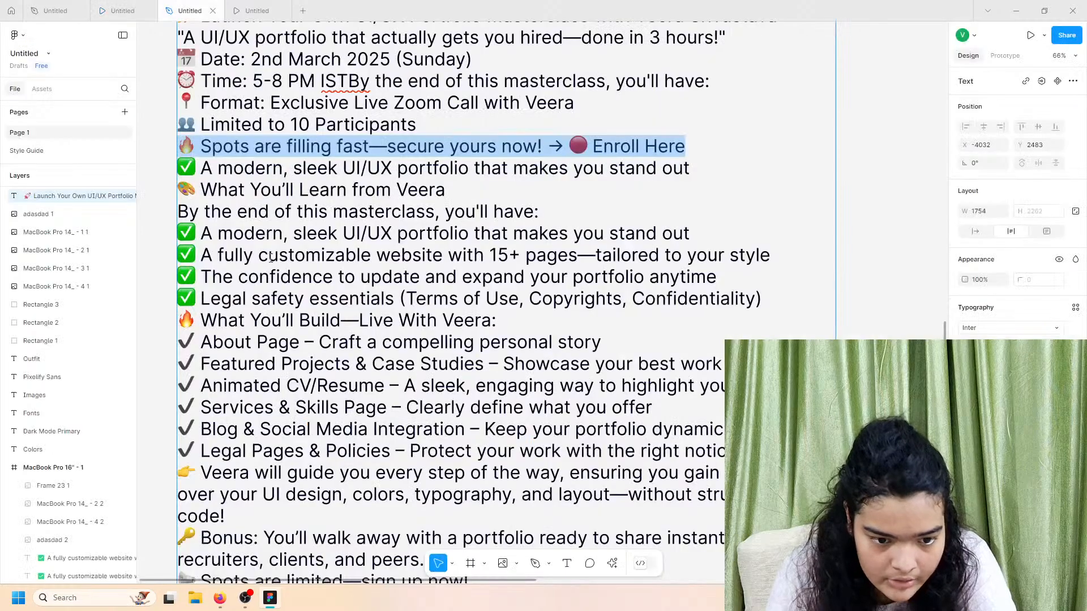
pyautogui.click(246, 320)
pyautogui.doubleClick(246, 318)
pyautogui.doubleClick(267, 220)
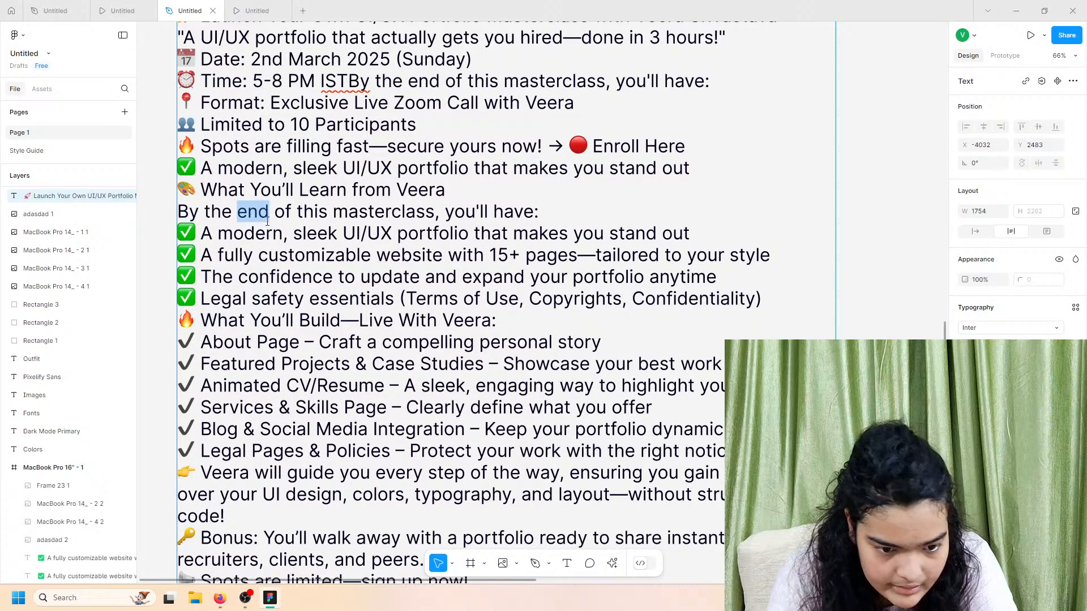
# Step: Insert a blank line after 'Enroll Here' in the source text, then preview the MacBook prototype
pyautogui.scroll(2, 269, 278)
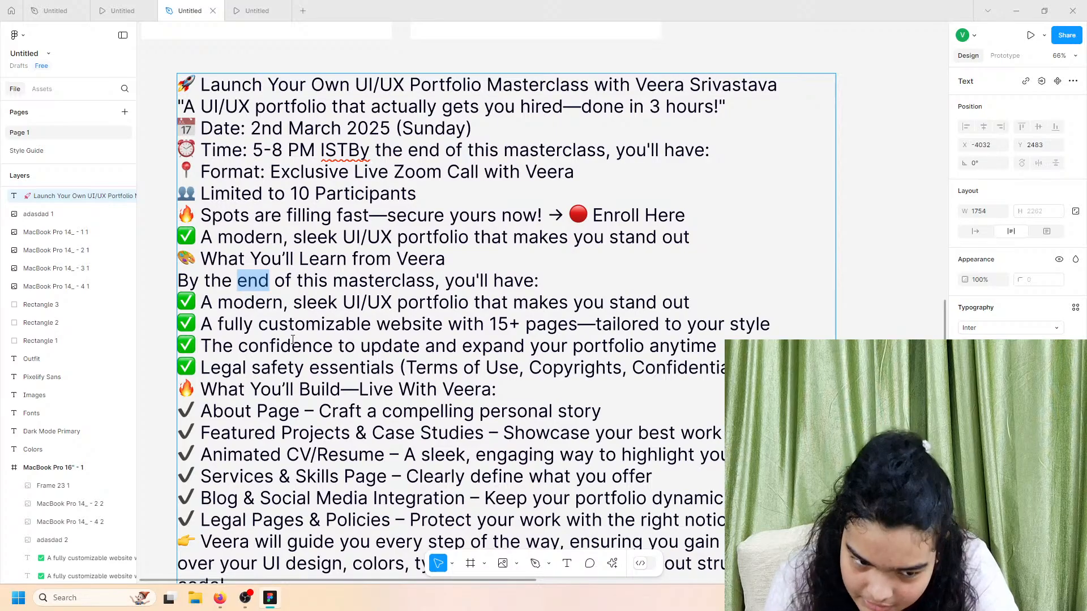
pyautogui.click(322, 215)
pyautogui.press('Return')
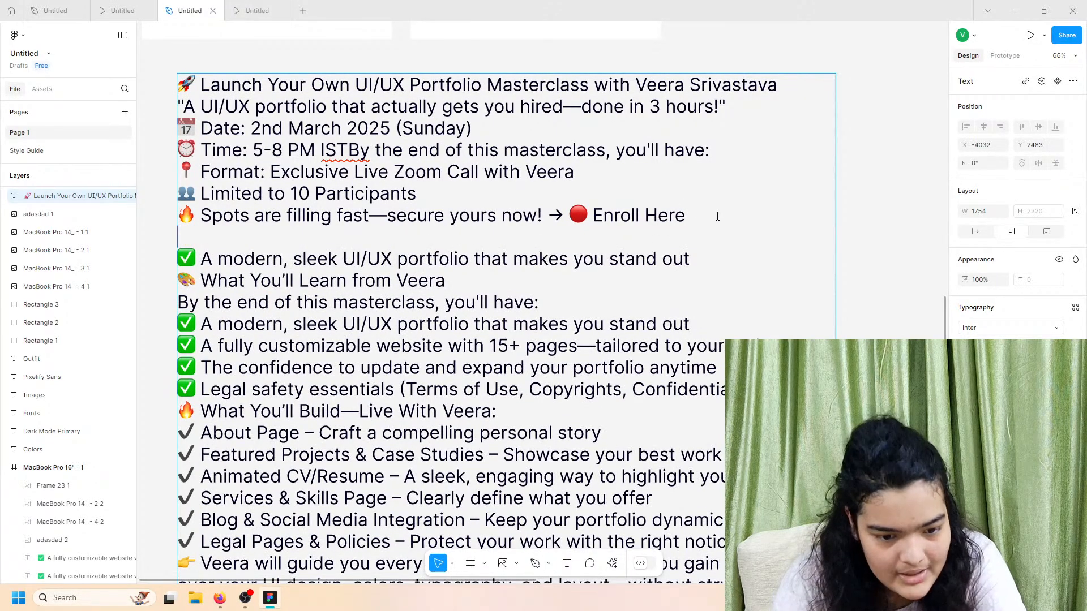
pyautogui.scroll(-2, 622, 238)
pyautogui.scroll(3, 580, 255)
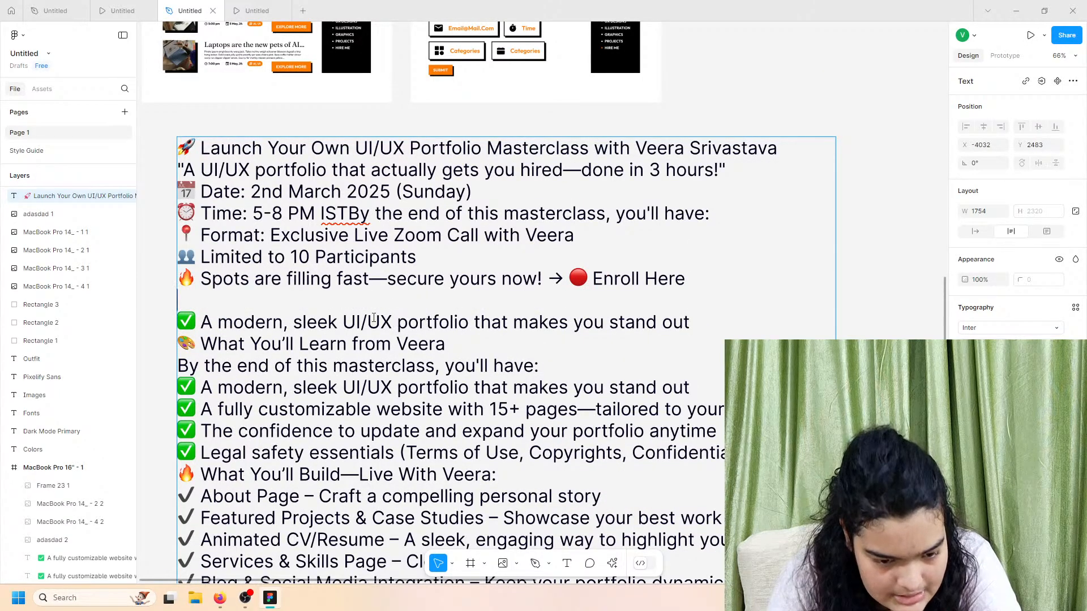
pyautogui.scroll(-3, 362, 314)
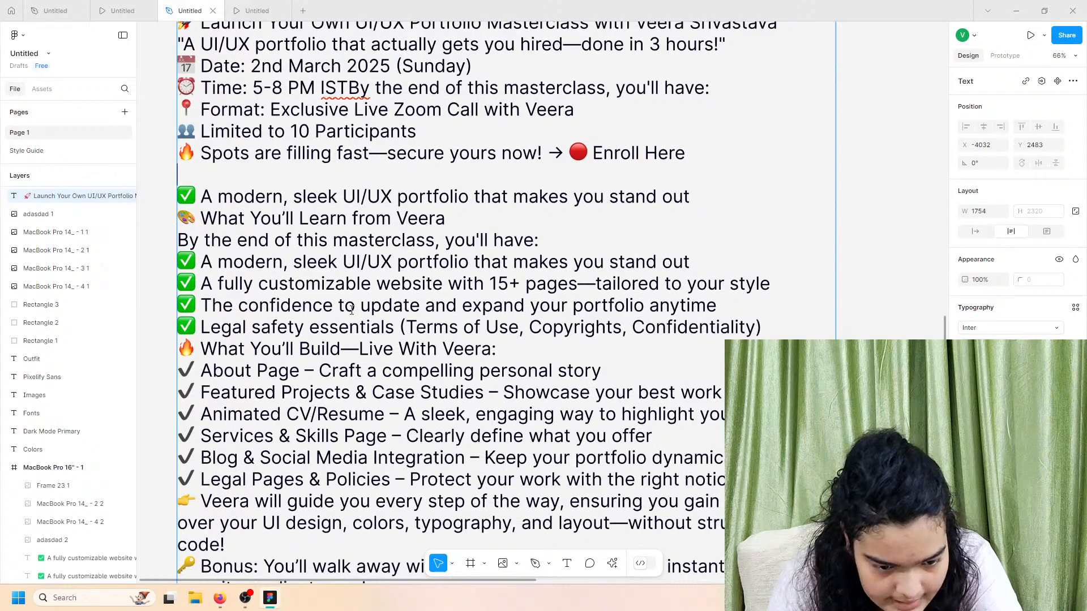
pyautogui.scroll(-1, 352, 311)
pyautogui.scroll(1, 351, 310)
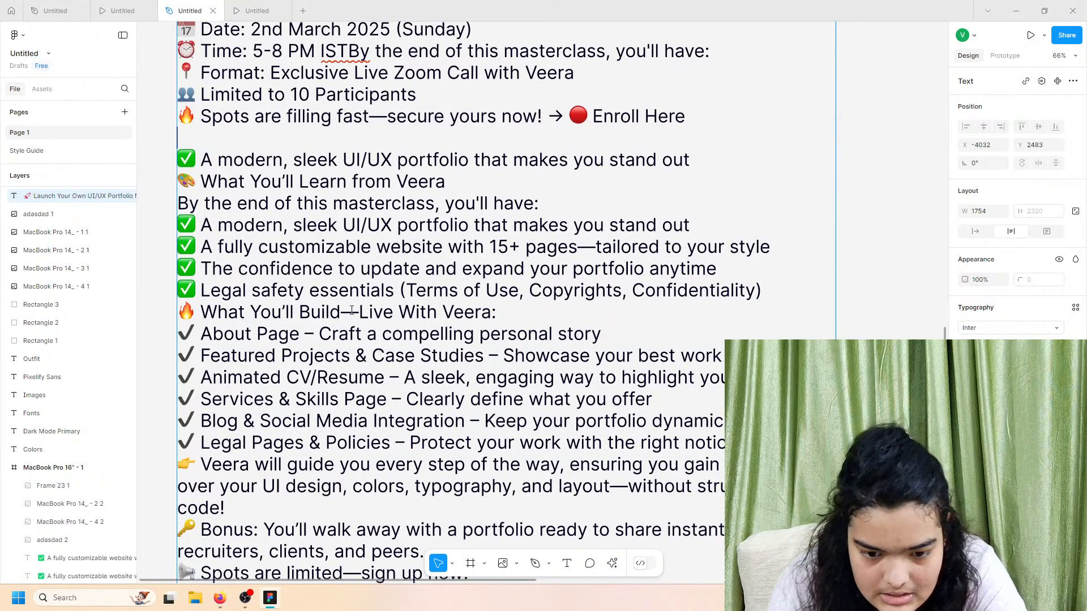
pyautogui.scroll(-5, 352, 310)
pyautogui.scroll(3, 352, 311)
pyautogui.hscroll(2, 351, 310)
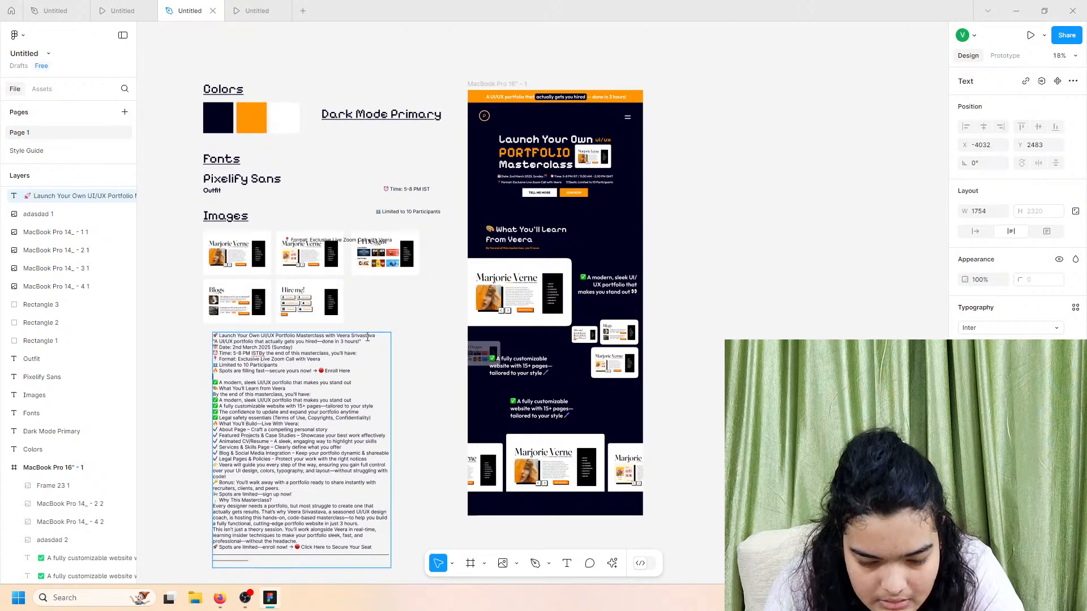
pyautogui.scroll(-1, 368, 337)
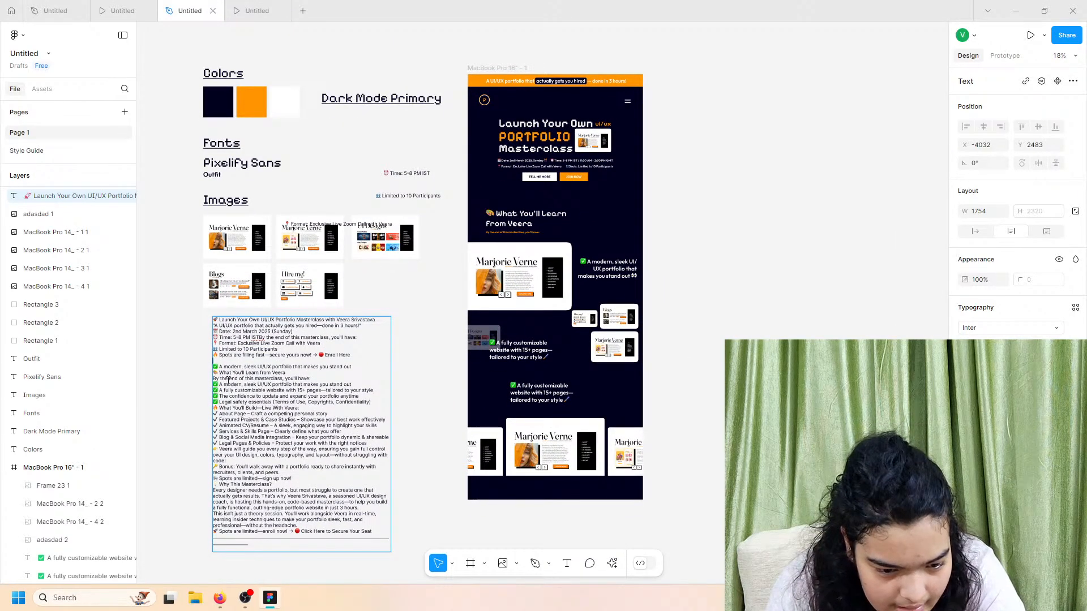
pyautogui.click(142, 8)
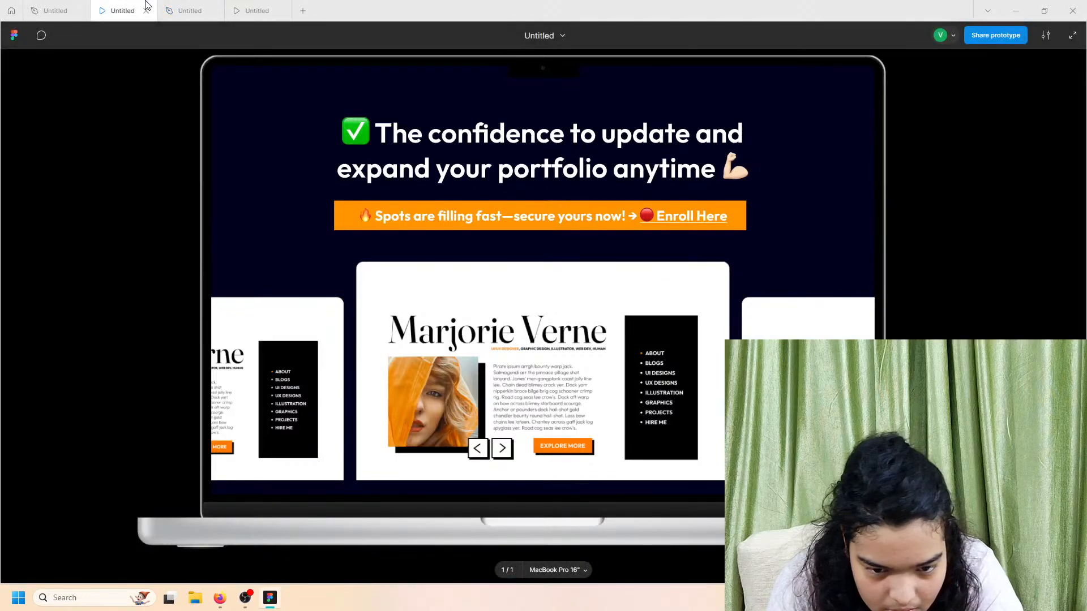
pyautogui.click(187, 10)
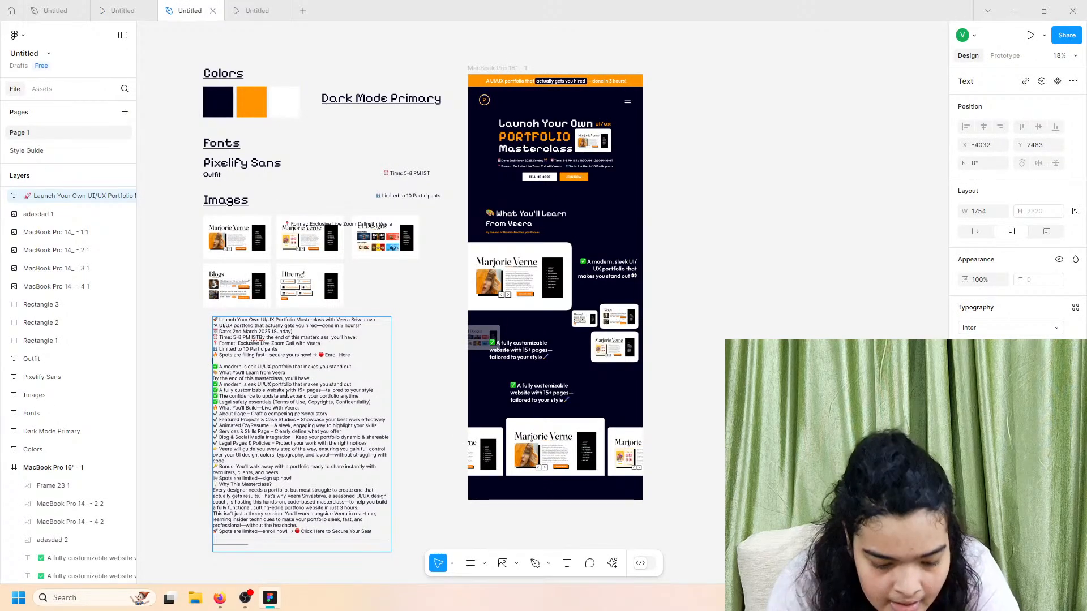
# Step: Search for 'the con' and select the line 'The confidence to update and expand your portfolio anytime'
pyautogui.press('Escape')
pyautogui.hotkey('ctrl', 'f')
pyautogui.write('the ')
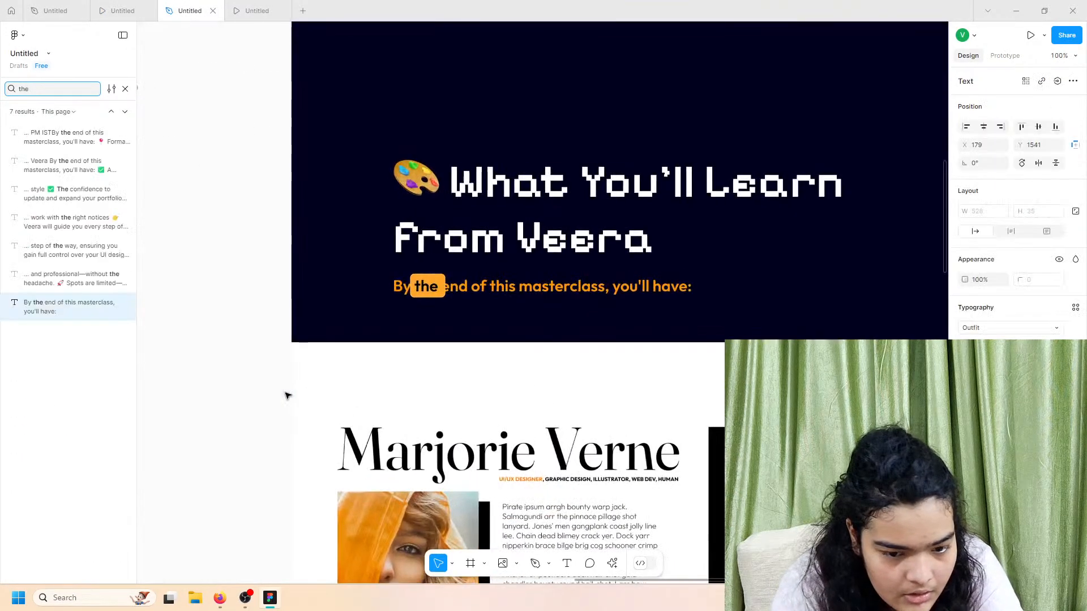
pyautogui.write('con')
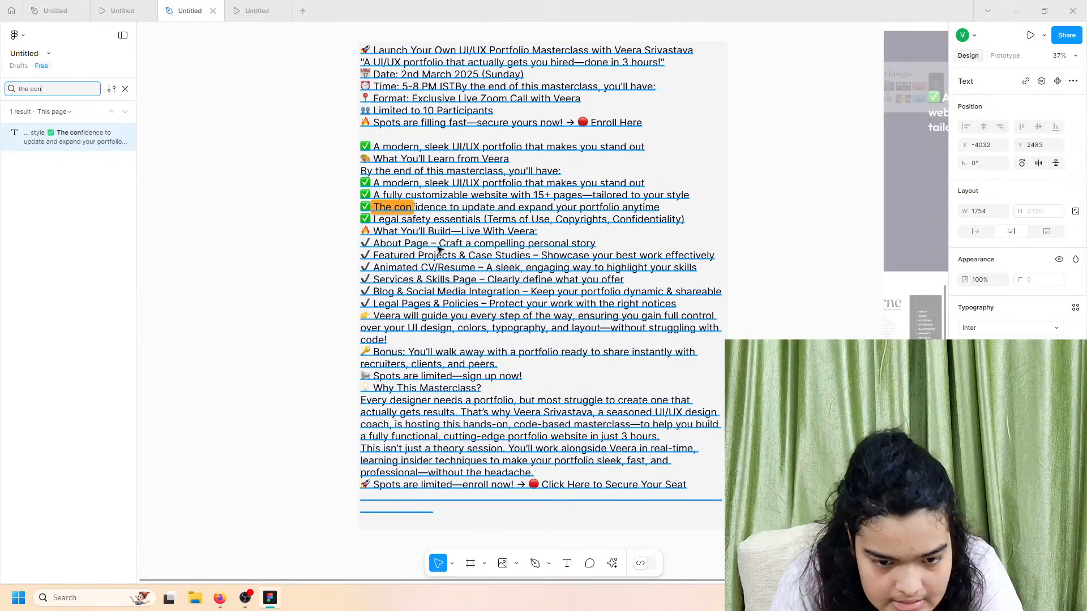
pyautogui.doubleClick(443, 204)
pyautogui.click(125, 90)
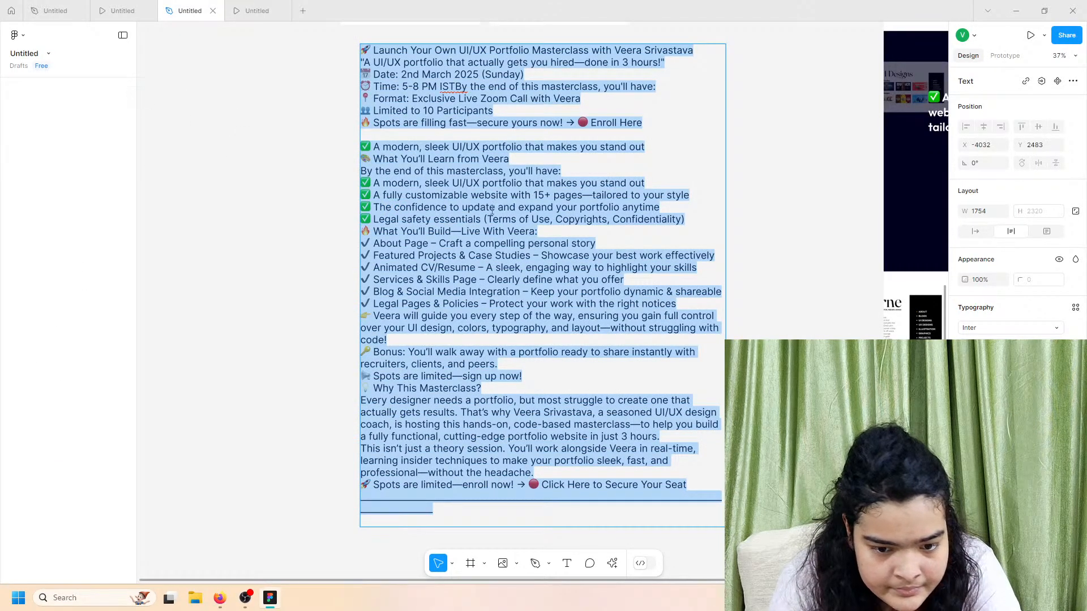
pyautogui.tripleClick(509, 208)
pyautogui.click(509, 208)
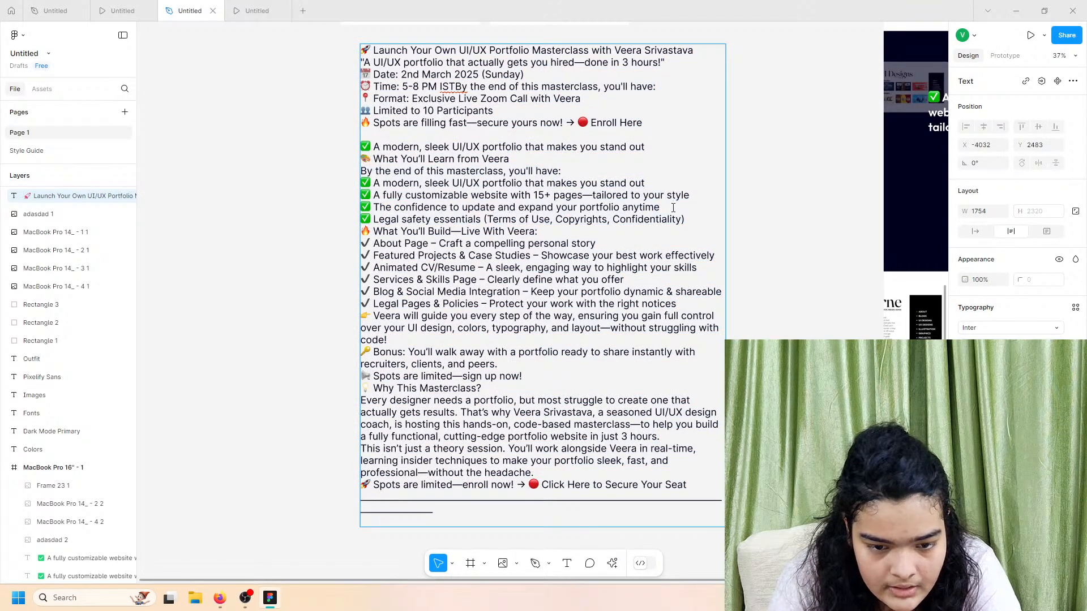
pyautogui.moveTo(673, 208); pyautogui.dragTo(364, 208)
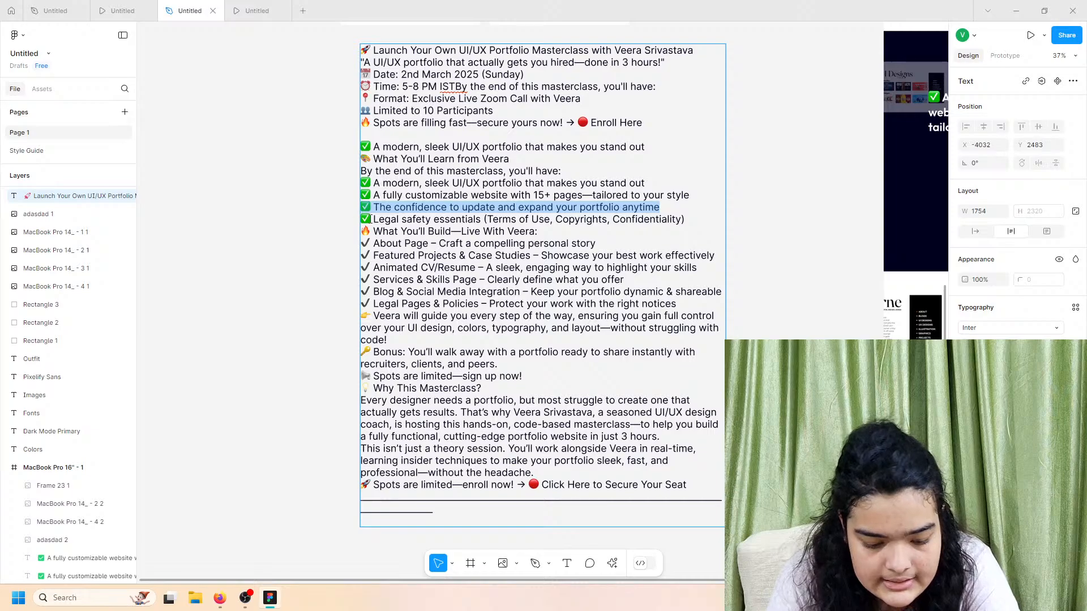
pyautogui.hscroll(6, 511, 224)
pyautogui.scroll(-4, 511, 225)
pyautogui.scroll(4, 622, 230)
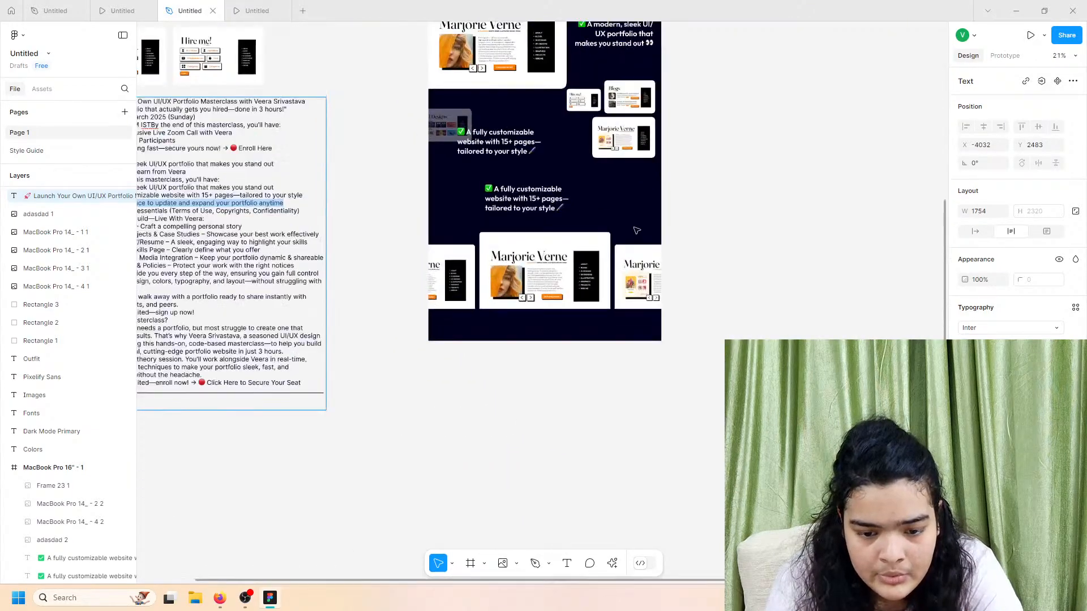
# Step: Paste the line over the second heading with matched style and widen it to 1035
pyautogui.click(714, 225)
pyautogui.click(532, 192)
pyautogui.rightClick(523, 190)
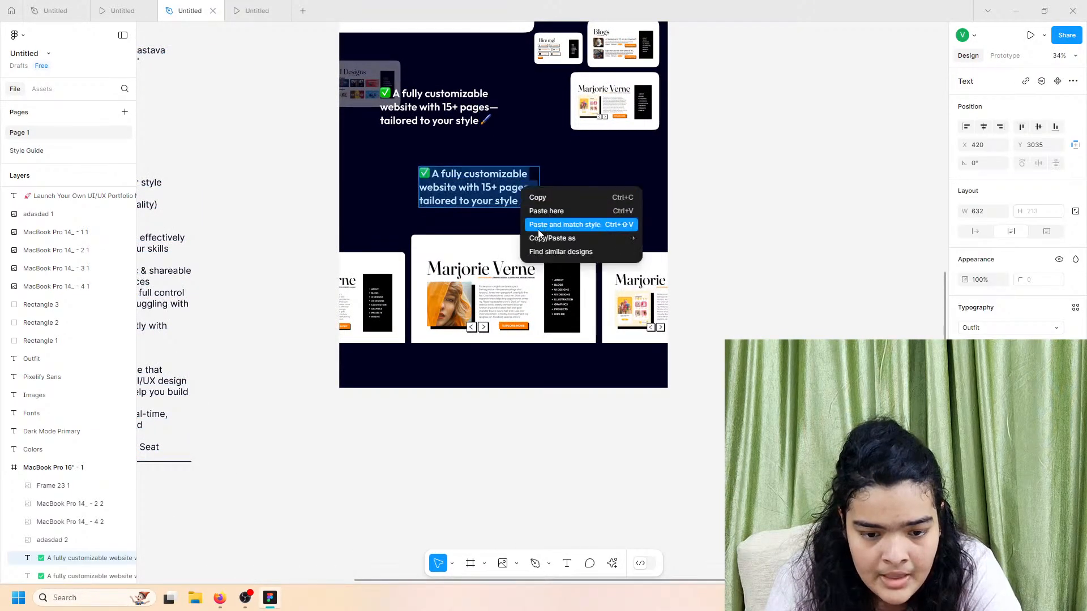
pyautogui.click(542, 230)
pyautogui.scroll(5, 543, 226)
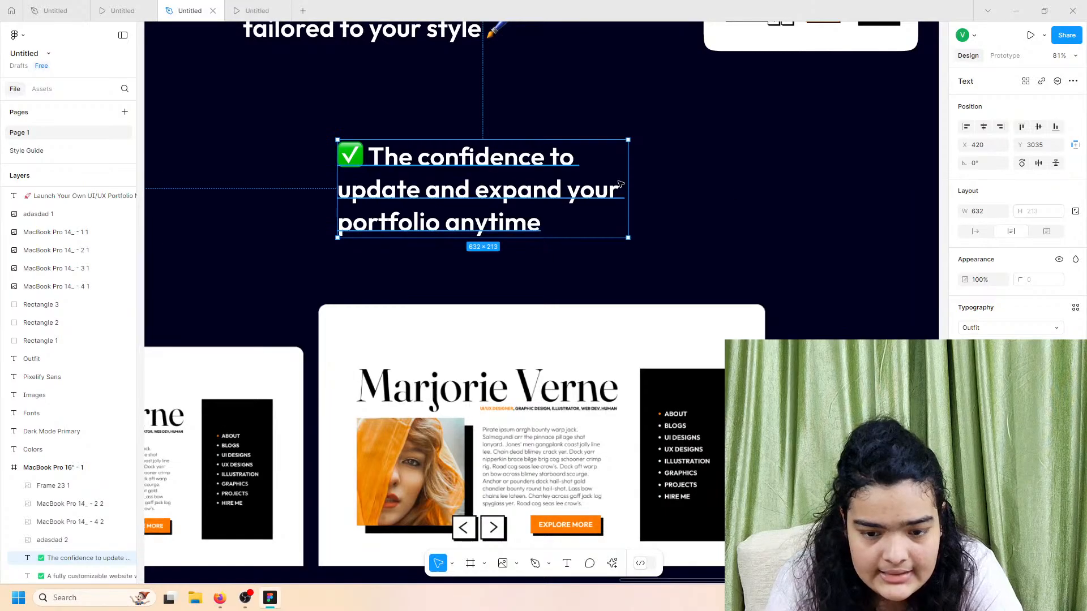
pyautogui.moveTo(627, 177); pyautogui.dragTo(814, 173)
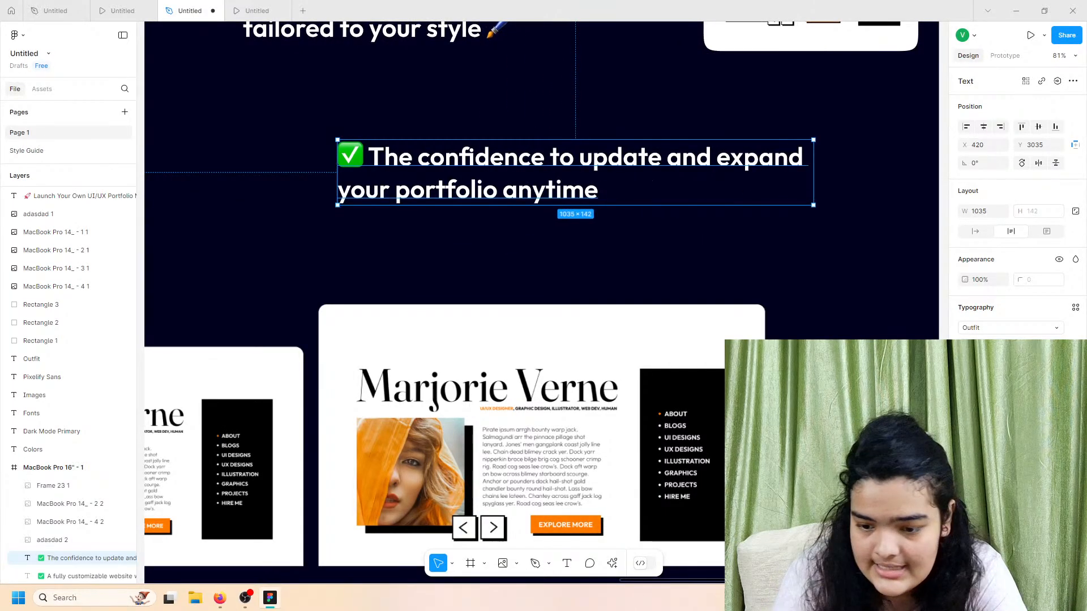
# Step: Centre-align the confidence heading and set its font size to about 64
pyautogui.hotkey('ctrl', 'alt', 't')
pyautogui.scroll(-4, 692, 184)
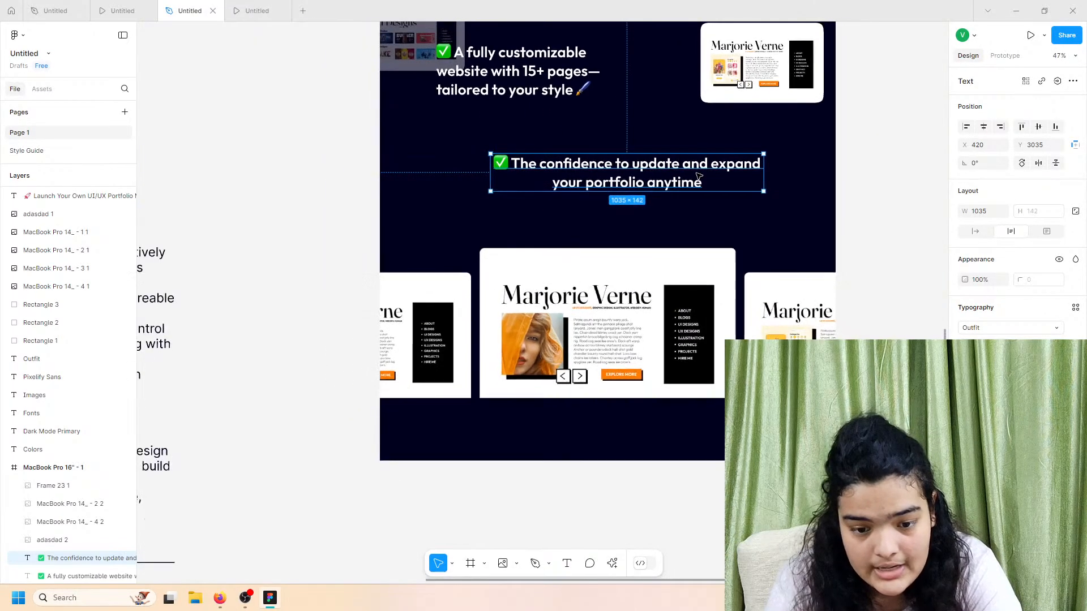
pyautogui.hscroll(1, 692, 185)
pyautogui.click(1056, 346)
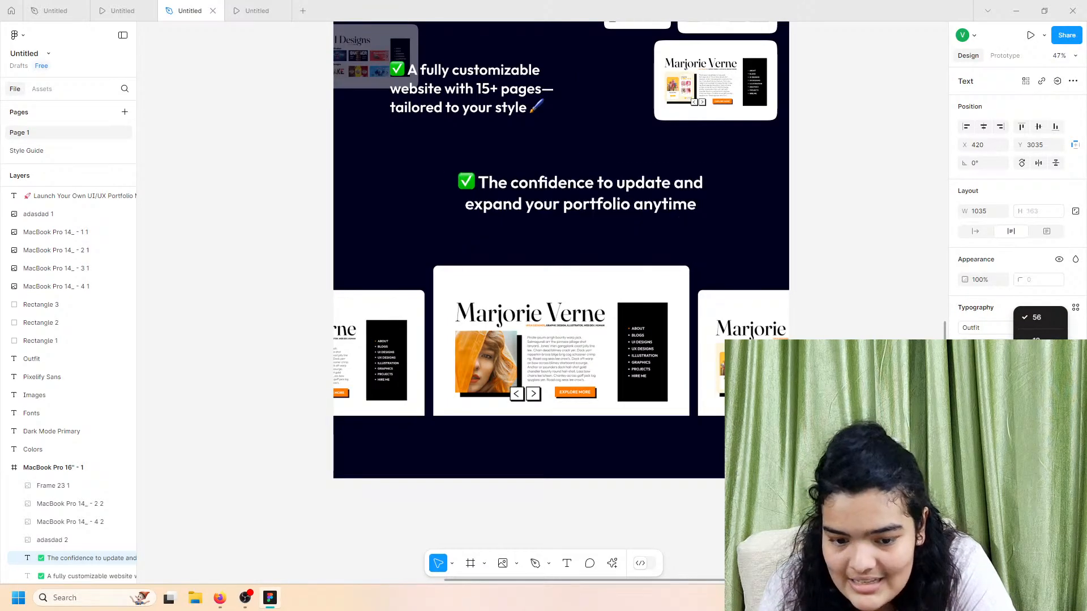
pyautogui.click(1039, 517)
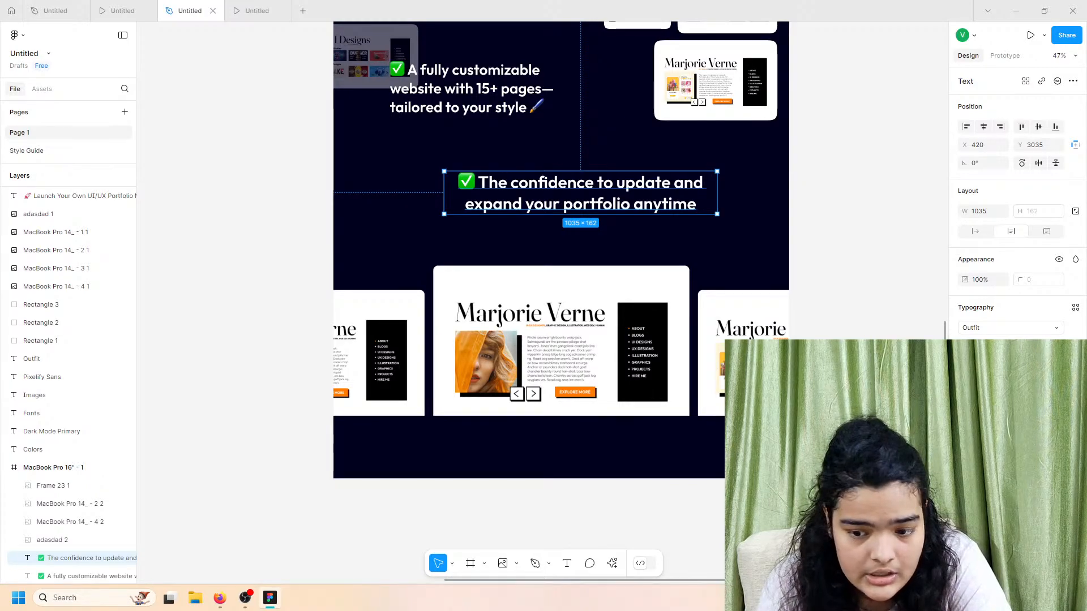
pyautogui.click(1030, 346)
pyautogui.press('Up')
pyautogui.press('Up')
pyautogui.press('Up')
pyautogui.press('Up')
pyautogui.press('Up')
pyautogui.press('Up')
pyautogui.press('Up')
pyautogui.press('Up')
pyautogui.press('Up')
pyautogui.press('Up')
pyautogui.press('Up')
pyautogui.press('Up')
pyautogui.press('Up')
pyautogui.press('Up')
pyautogui.press('Up')
pyautogui.press('Down')
pyautogui.press('Down')
pyautogui.press('Down')
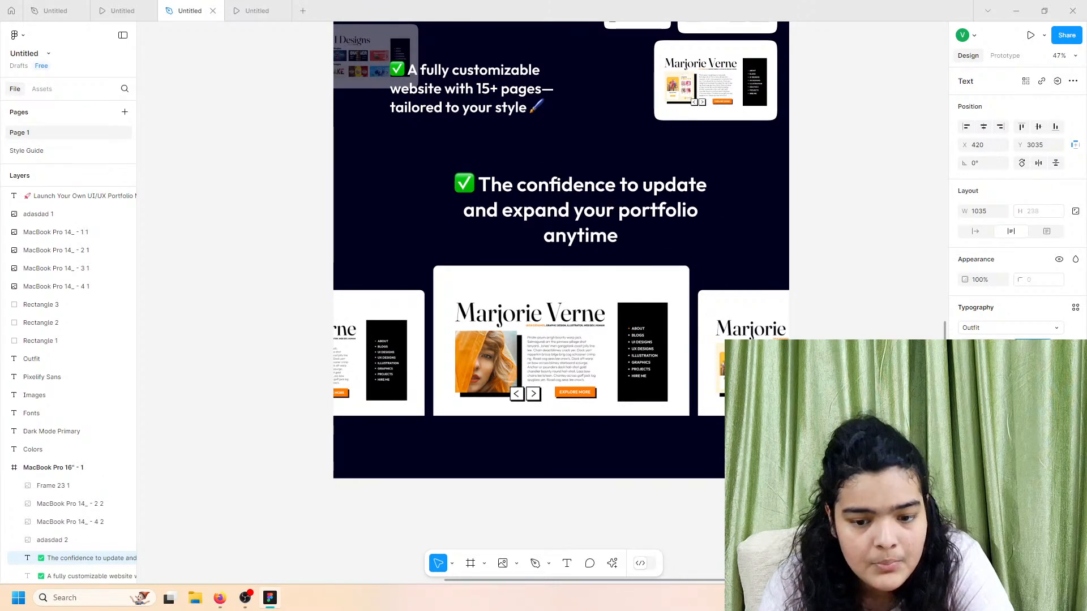
# Step: Widen the heading to 1207 px, shift it left to recentre, and put the caret after 'anytime'
pyautogui.moveTo(722, 198); pyautogui.dragTo(764, 198)
pyautogui.moveTo(652, 204); pyautogui.dragTo(612, 204)
pyautogui.click(704, 238)
pyautogui.doubleClick(708, 218)
pyautogui.click(709, 216)
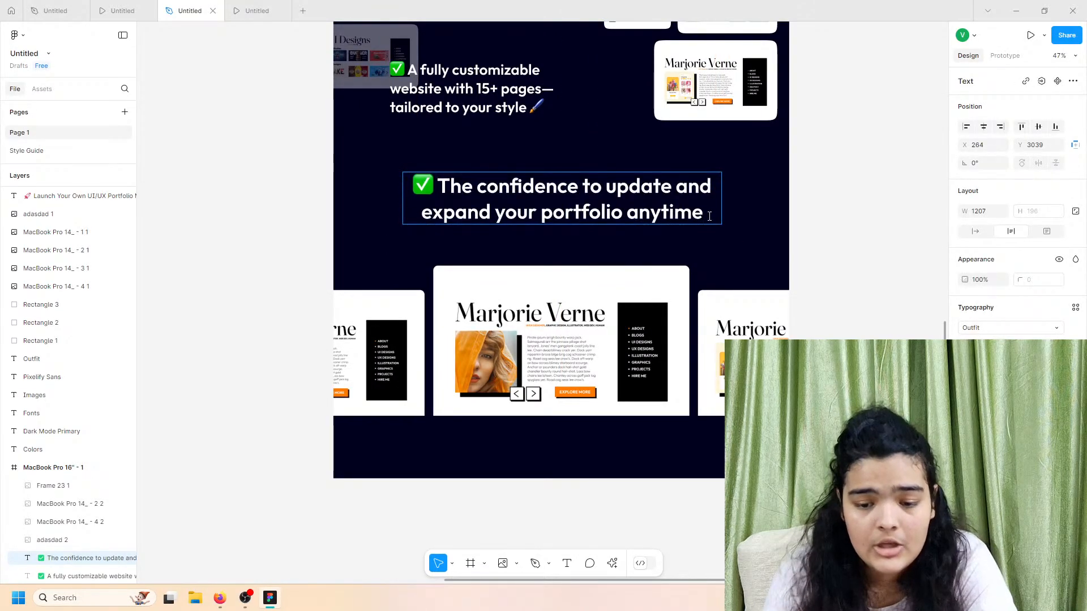
# Step: Add a flexed-biceps emoji after 'anytime' in the confidence heading
pyautogui.press('super+period')
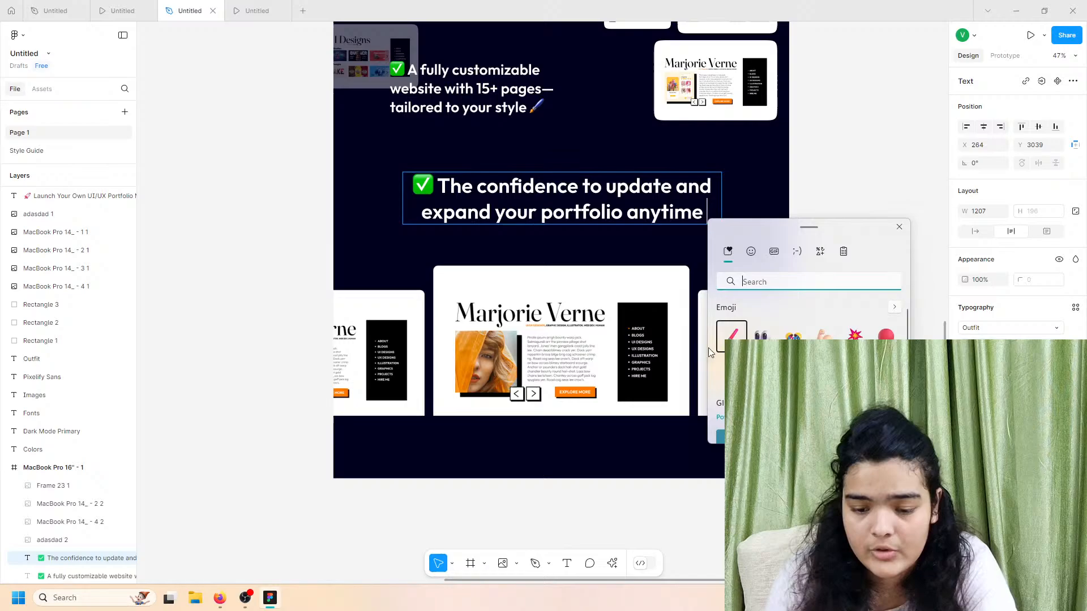
pyautogui.click(824, 334)
pyautogui.press('Escape')
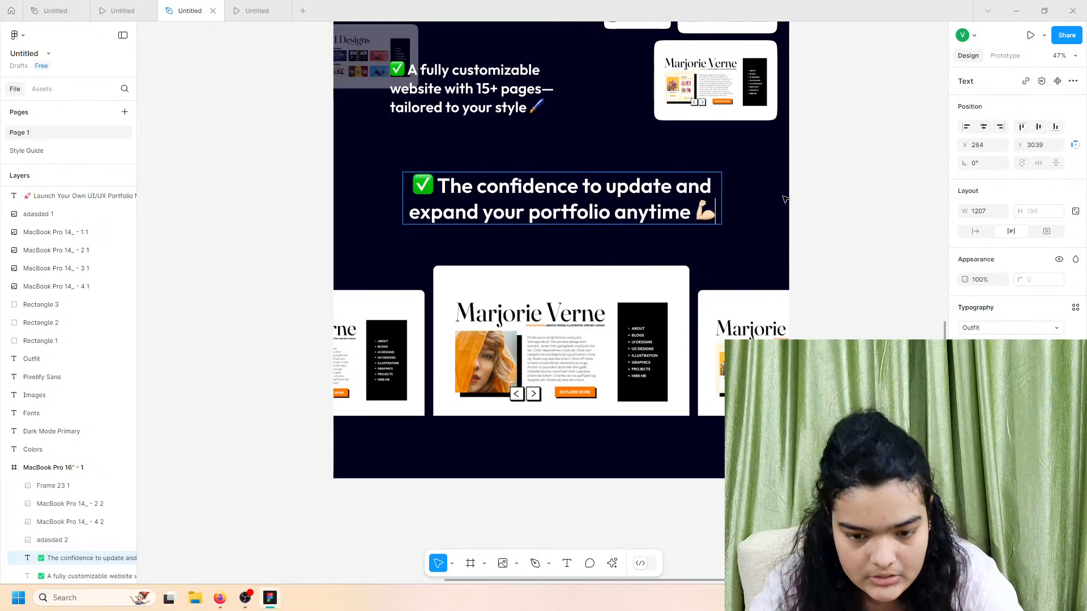
pyautogui.scroll(5, 708, 208)
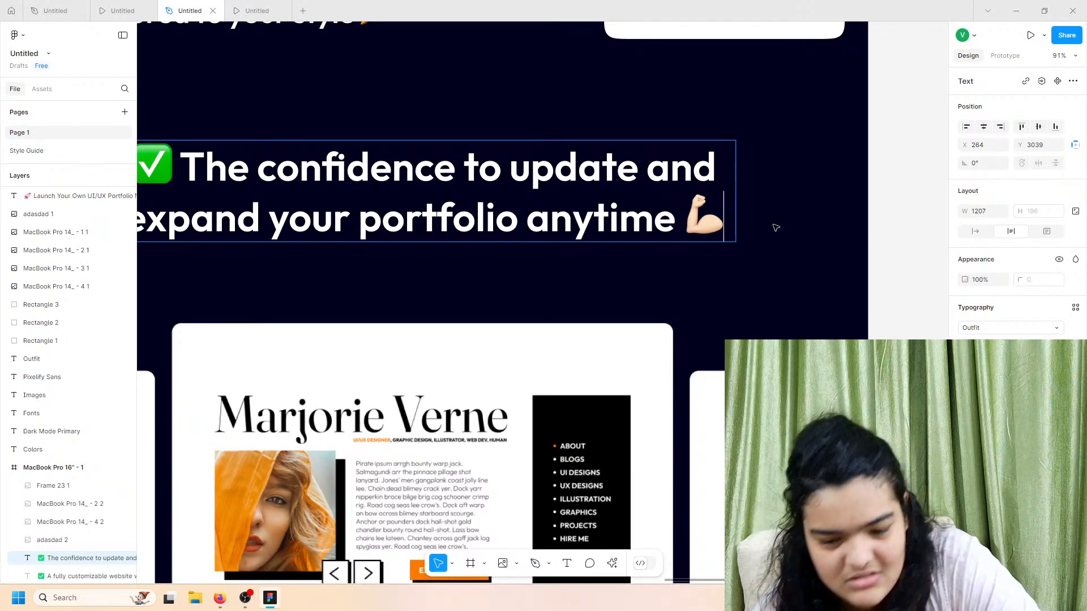
pyautogui.press('Escape')
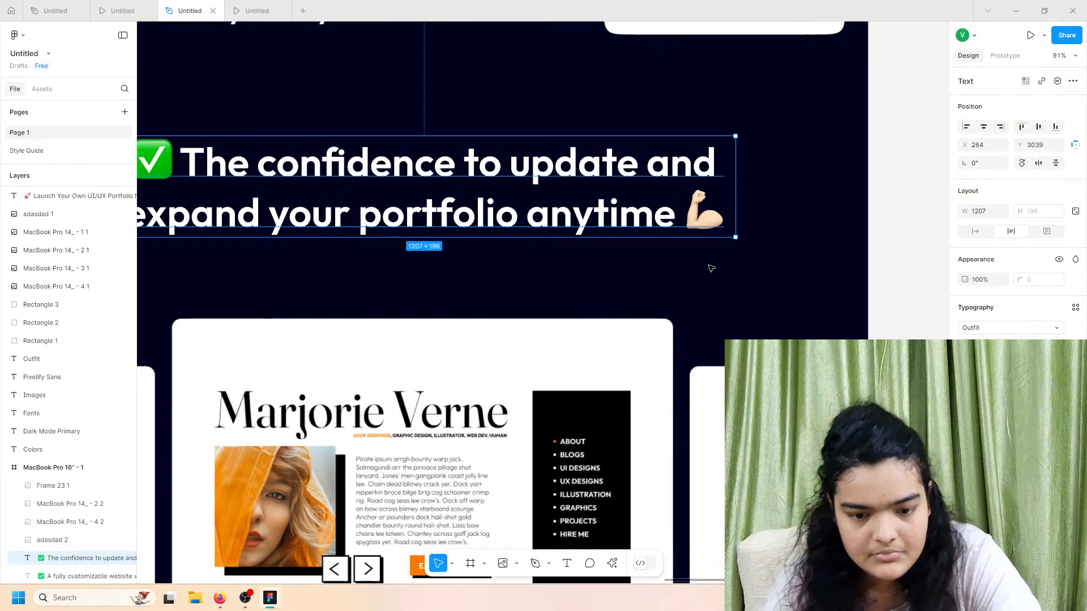
# Step: Nudge the Frame 23 1 carousel image slightly lower
pyautogui.scroll(-3, 711, 266)
pyautogui.click(570, 357)
pyautogui.moveTo(570, 356); pyautogui.dragTo(570, 366)
pyautogui.click(345, 268)
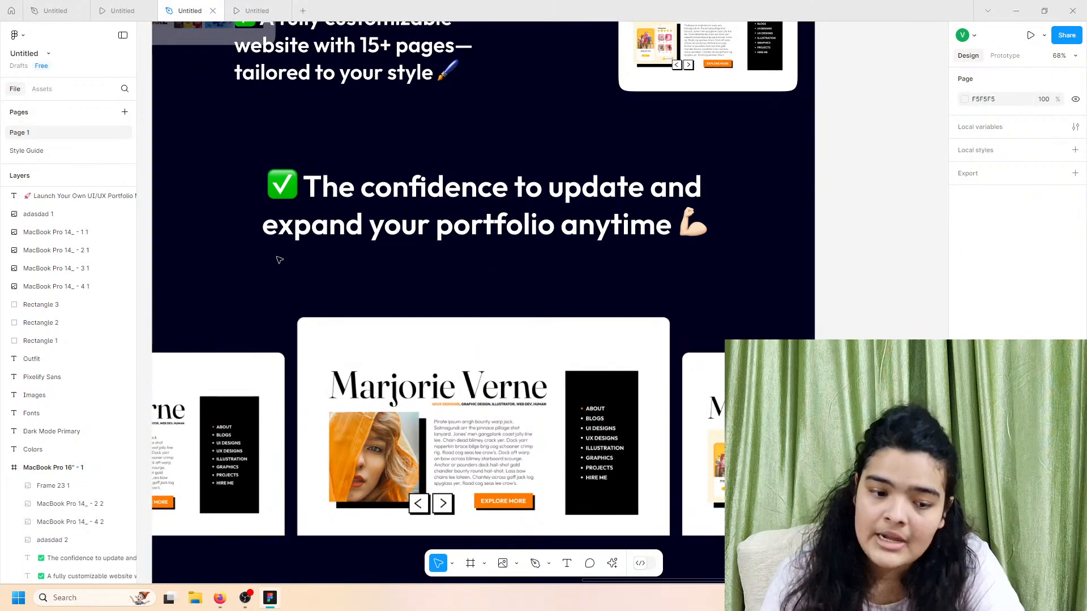
# Step: Draw a grey rectangle bar under the confidence heading and stretch it to 1161 wide
pyautogui.click(549, 564)
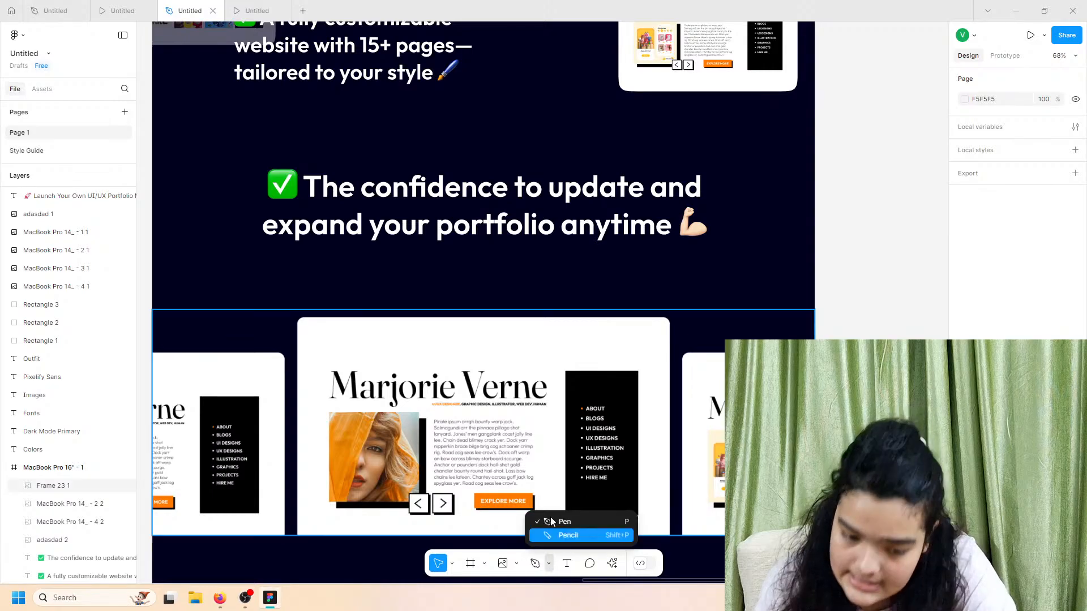
pyautogui.click(516, 564)
pyautogui.click(532, 453)
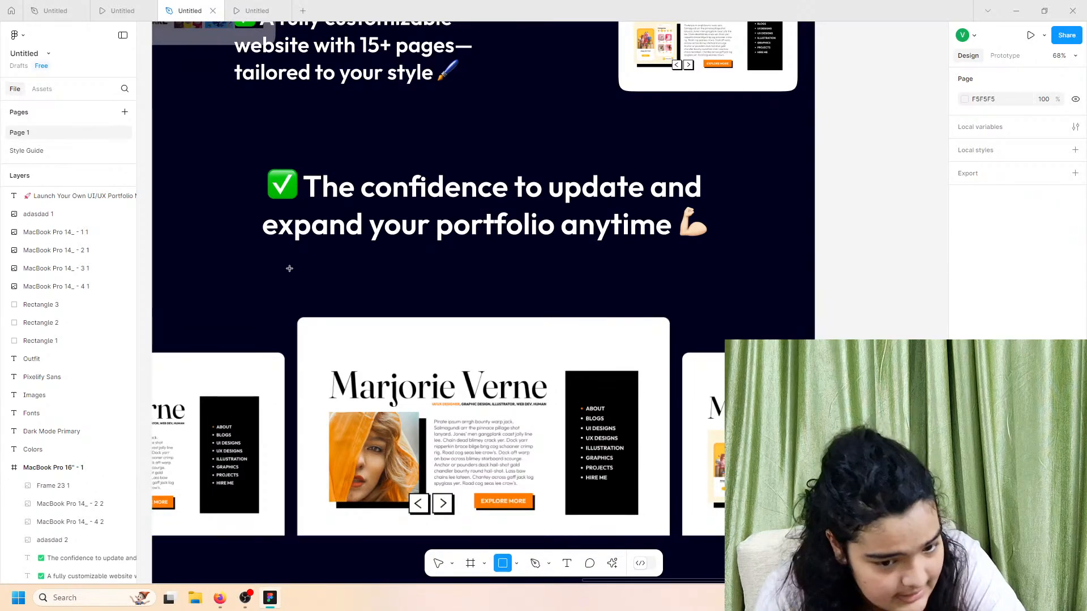
pyautogui.moveTo(274, 257)
pyautogui.mouseDown()
pyautogui.moveTo(703, 311)
pyautogui.moveTo(707, 297)
pyautogui.moveTo(661, 275)
pyautogui.mouseUp()
pyautogui.moveTo(502, 353); pyautogui.dragTo(501, 360)
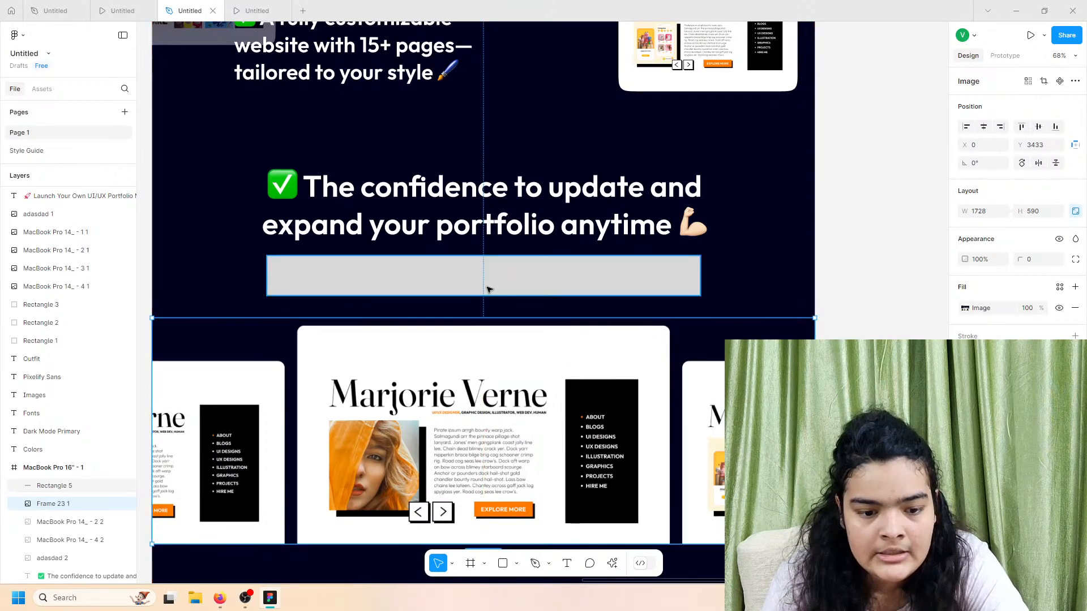
pyautogui.click(489, 288)
pyautogui.moveTo(702, 267); pyautogui.dragTo(706, 269)
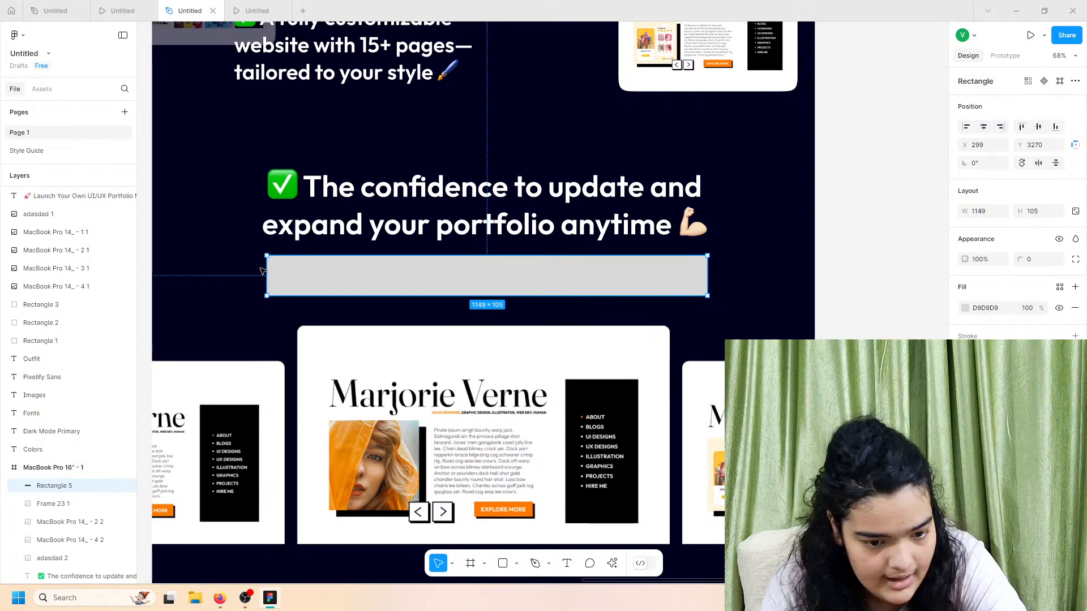
pyautogui.moveTo(267, 273); pyautogui.dragTo(262, 272)
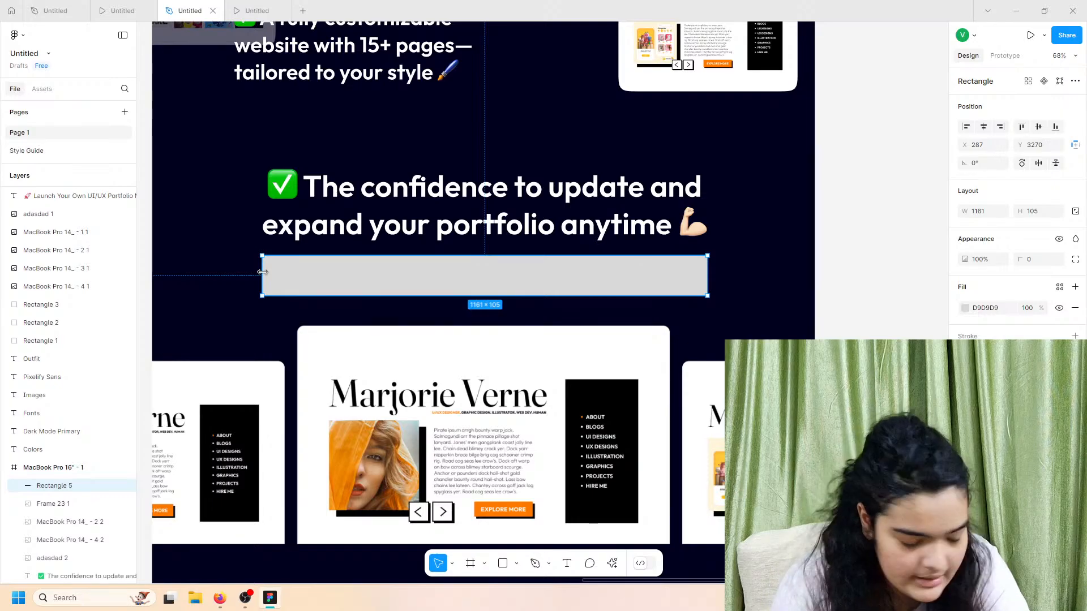
# Step: Preview the design as a prototype, then go back to the design file
pyautogui.click(122, 10)
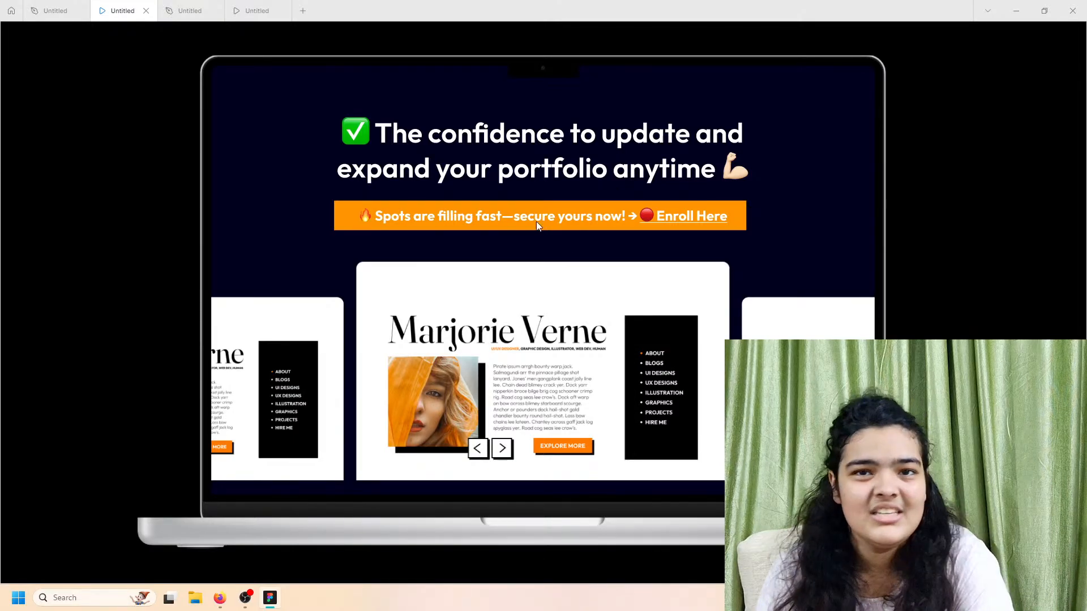
pyautogui.click(205, 6)
pyautogui.hscroll(-2, 342, 157)
pyautogui.scroll(-4, 342, 158)
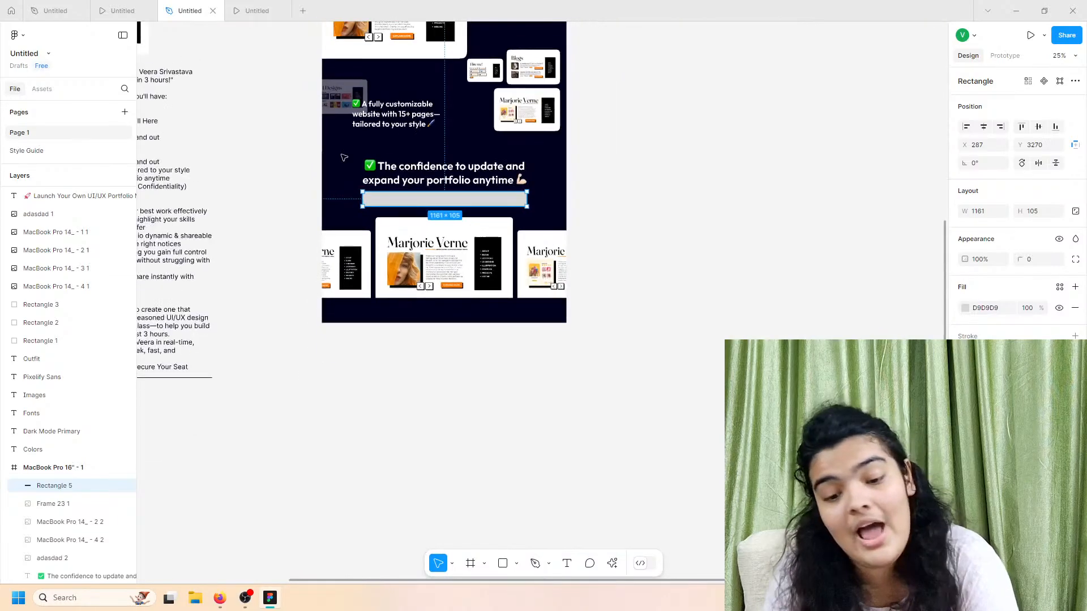
pyautogui.hscroll(-4, 342, 158)
pyautogui.hscroll(-2, 342, 157)
# Step: Copy the 'Spots are filling fast… Enroll Here' line from the notes text block
pyautogui.click(341, 136)
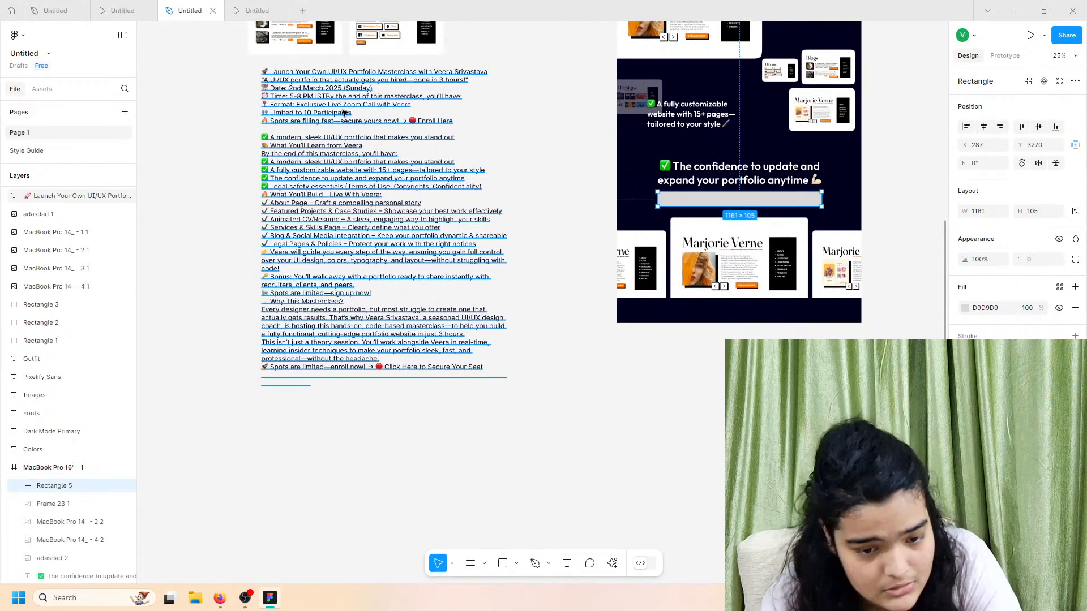
pyautogui.press('Escape')
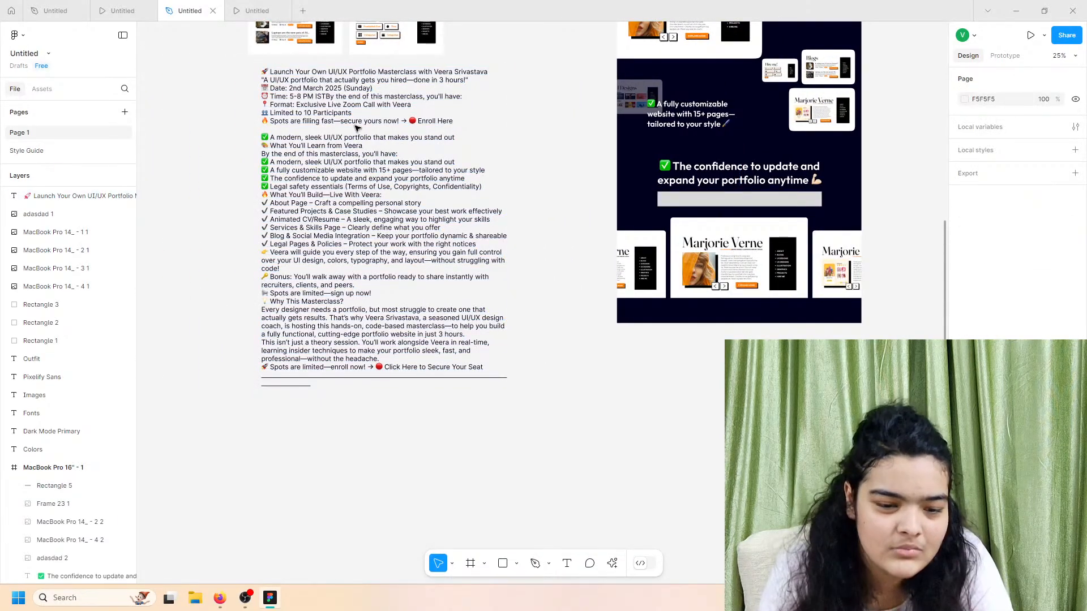
pyautogui.click(358, 127)
pyautogui.doubleClick(358, 125)
pyautogui.tripleClick(358, 124)
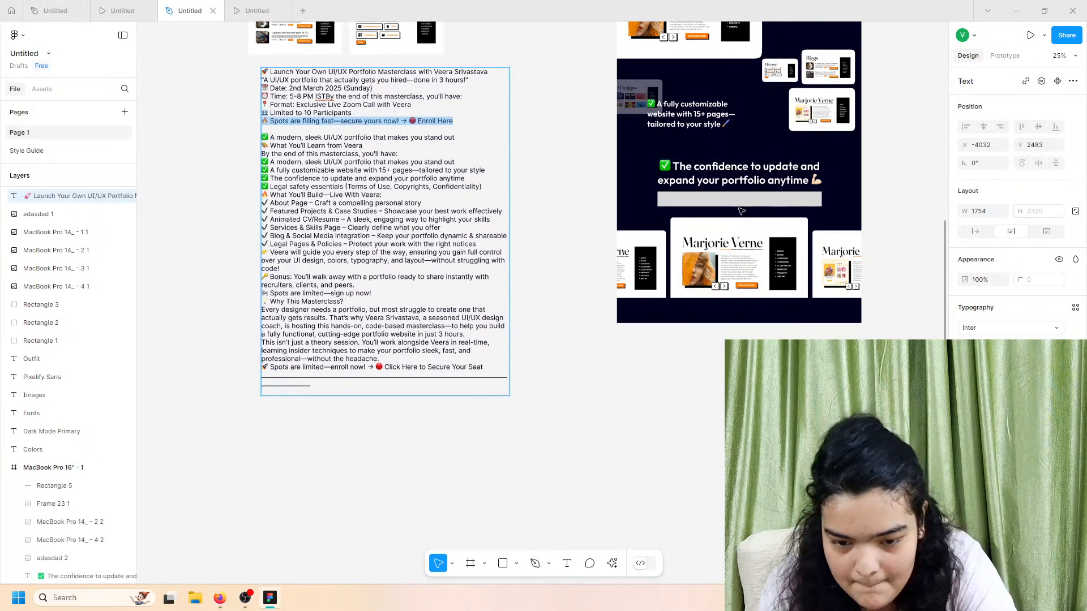
pyautogui.press('Escape')
pyautogui.hscroll(3, 740, 204)
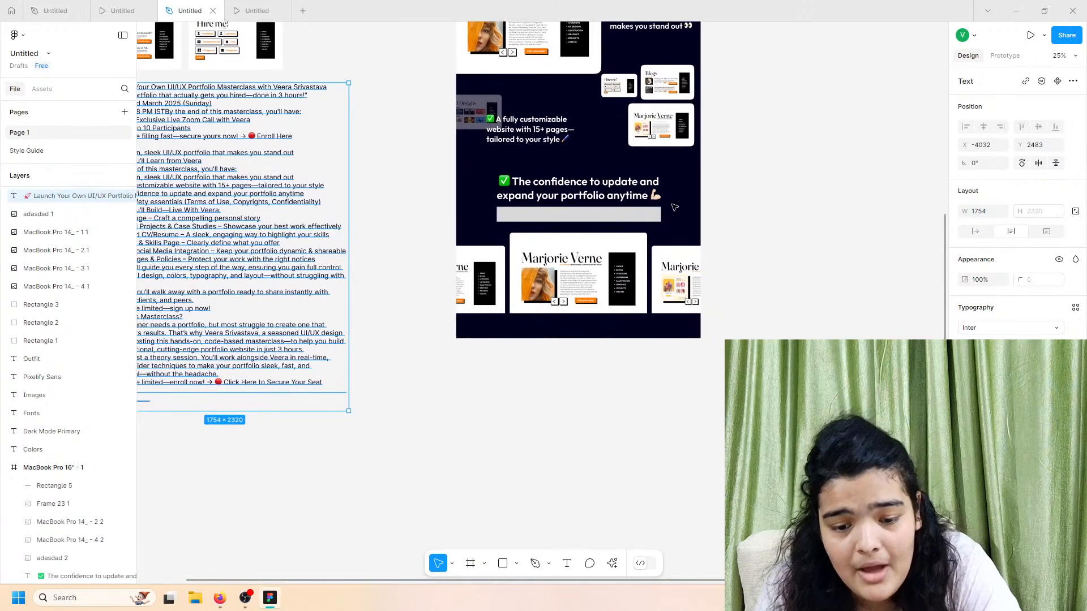
pyautogui.scroll(5, 674, 207)
pyautogui.hscroll(-3, 674, 207)
# Step: Change the grey bar's fill to orange
pyautogui.click(676, 208)
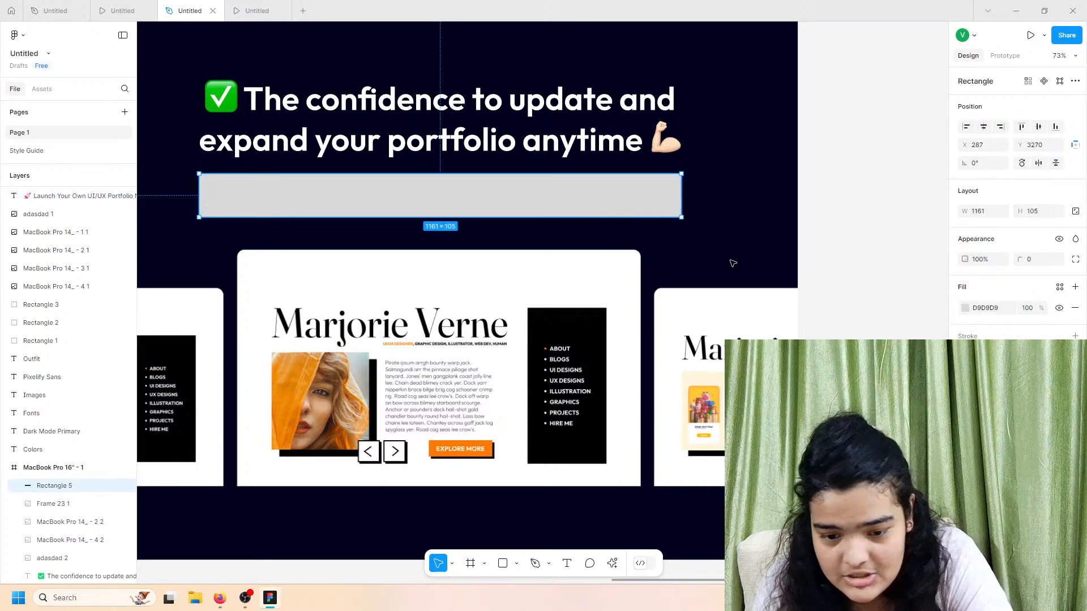
pyautogui.click(965, 308)
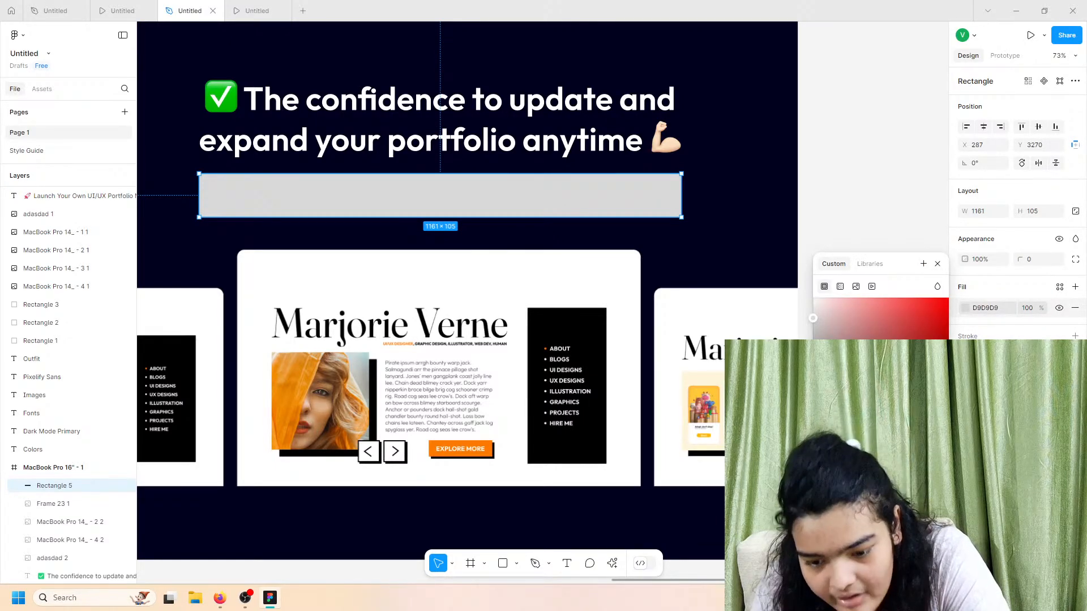
pyautogui.click(855, 526)
pyautogui.click(801, 232)
# Step: Paste the Spots text over the bar and make it white Outfit SemiBold
pyautogui.hscroll(-1, 579, 209)
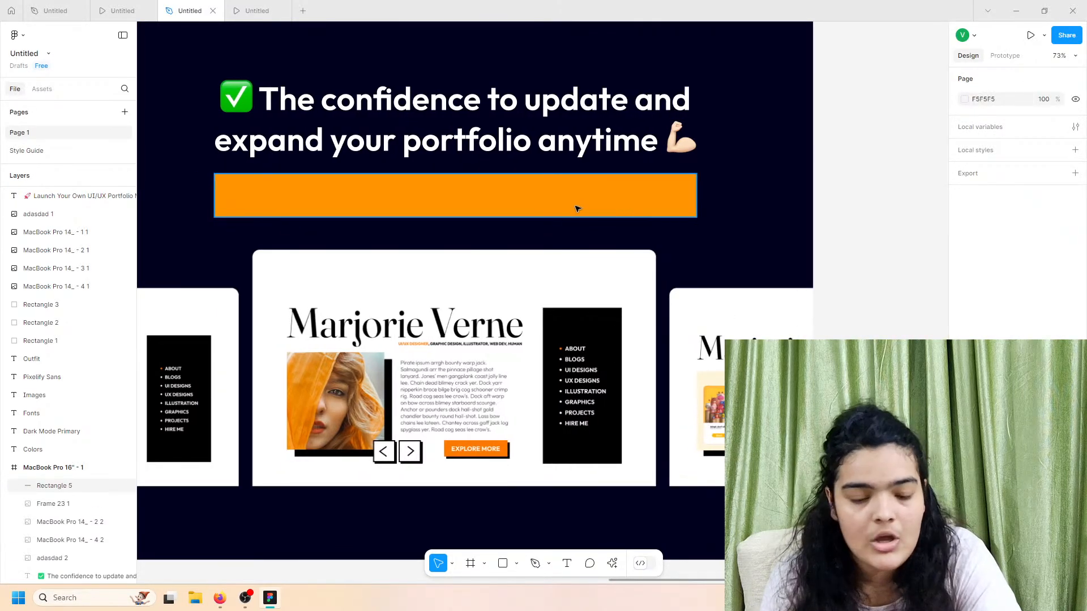
pyautogui.hotkey('ctrl', 'v')
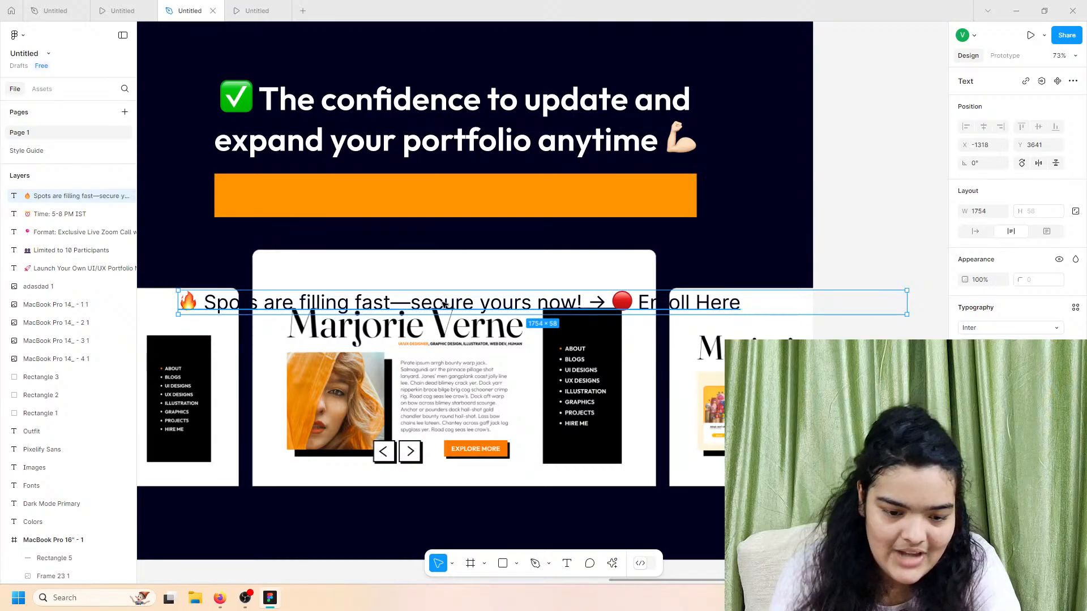
pyautogui.moveTo(444, 304); pyautogui.dragTo(442, 213)
pyautogui.click(965, 453)
pyautogui.moveTo(838, 391); pyautogui.dragTo(791, 292)
pyautogui.click(986, 328)
pyautogui.write('outfit')
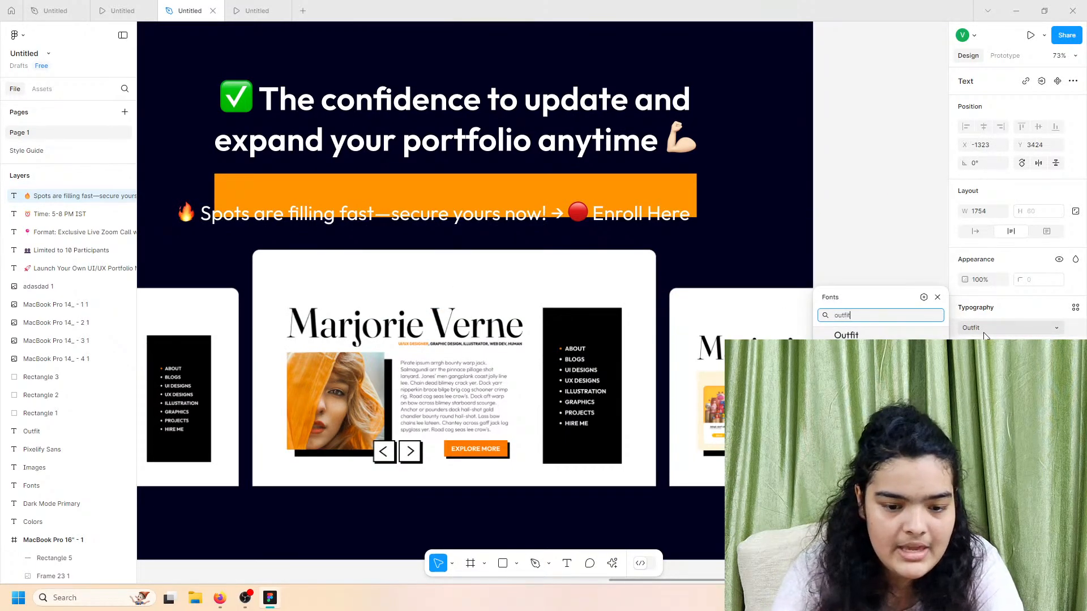
pyautogui.press('Return')
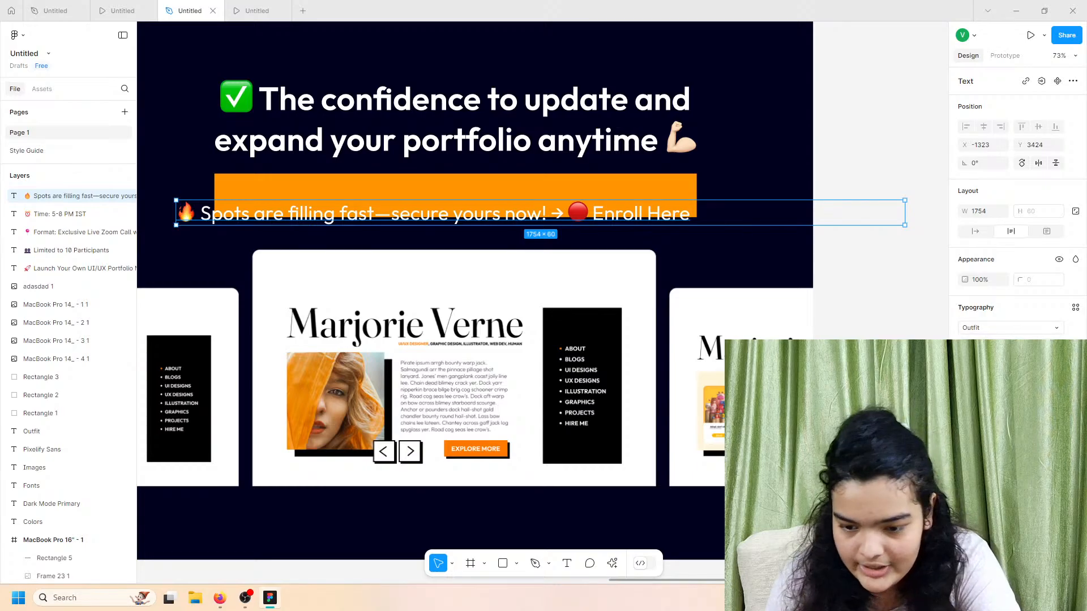
pyautogui.click(982, 346)
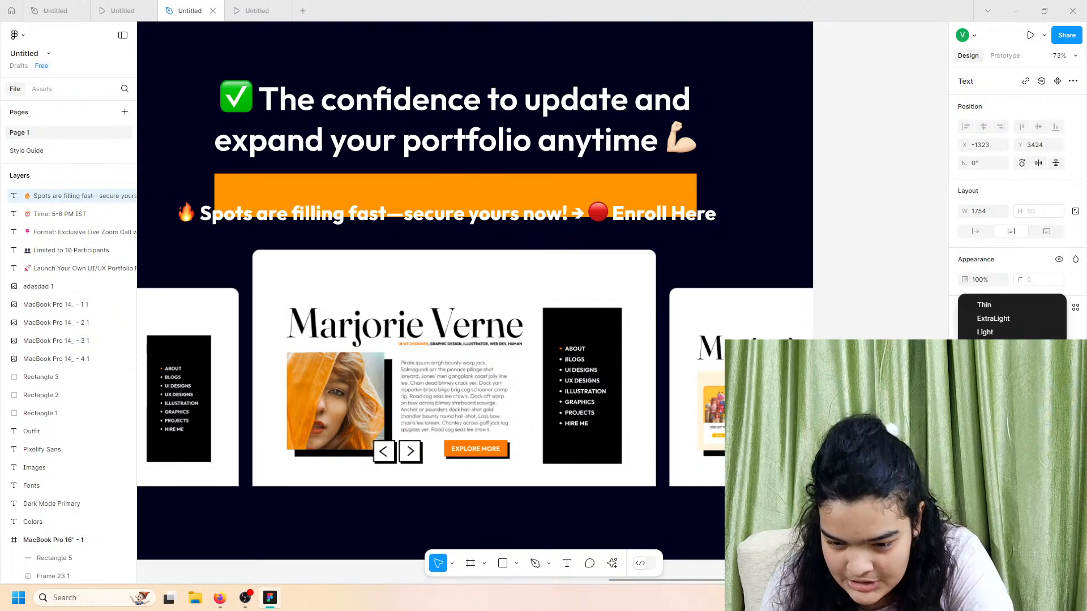
pyautogui.click(982, 373)
# Step: Set the Spots text to auto width at size 40 so it fits on one line
pyautogui.click(587, 191)
pyautogui.click(692, 219)
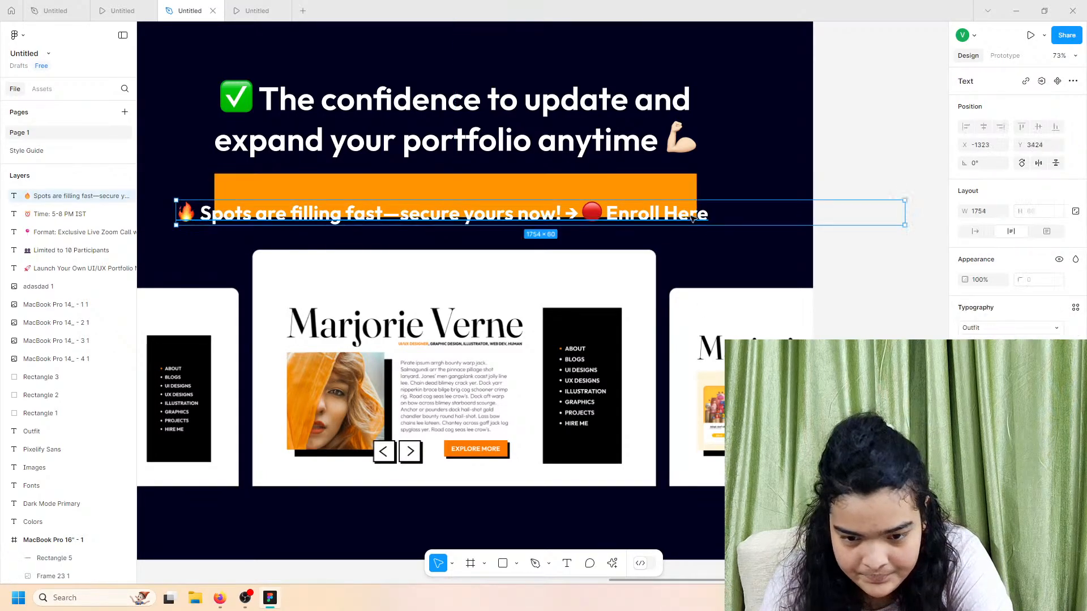
pyautogui.click(975, 231)
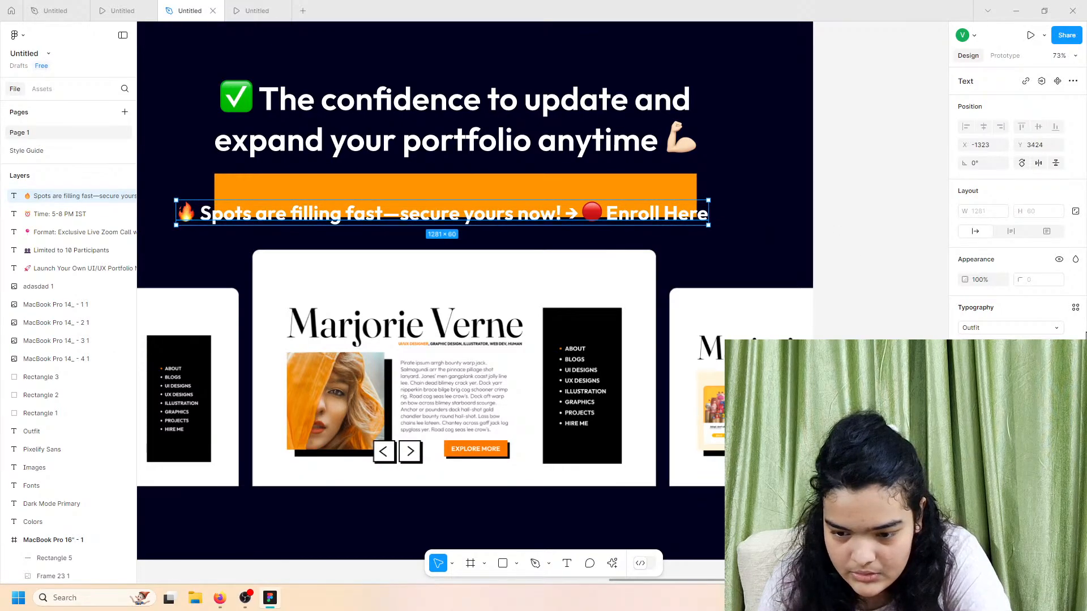
pyautogui.click(1056, 346)
pyautogui.click(1044, 332)
pyautogui.moveTo(509, 222); pyautogui.dragTo(593, 198)
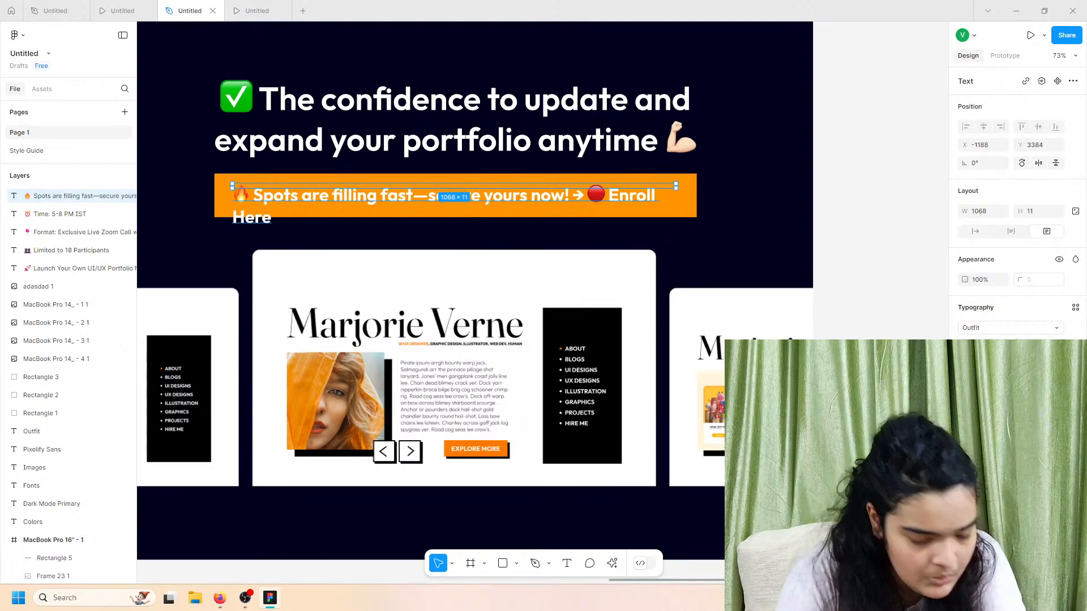
pyautogui.click(974, 231)
# Step: Try sizes 40 and 41, keep 40, and centre the text on the orange bar
pyautogui.moveTo(517, 195); pyautogui.dragTo(506, 197)
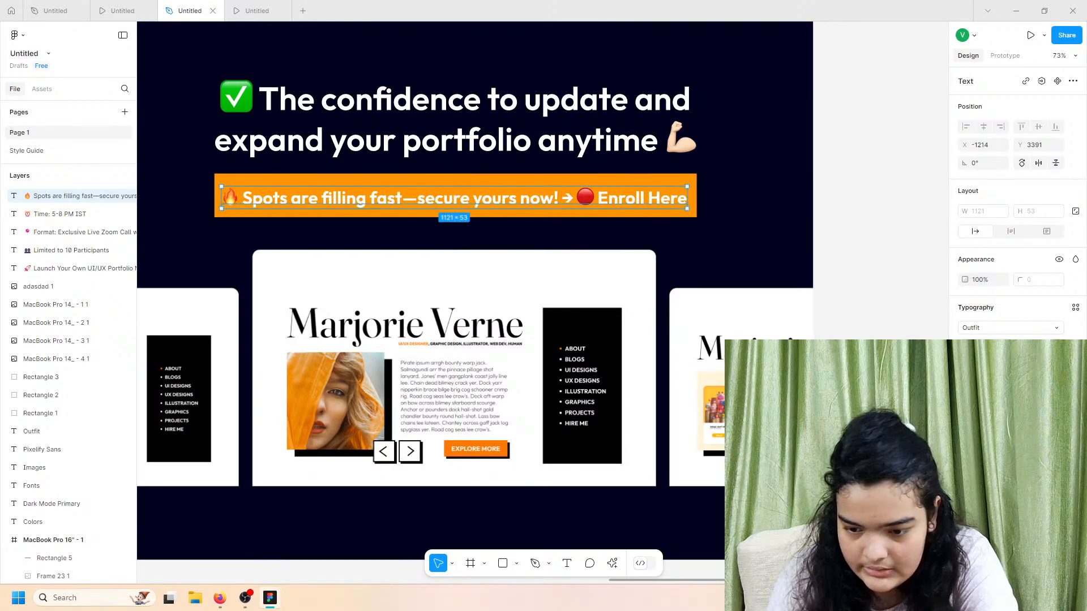
pyautogui.write('40')
pyautogui.press('Return')
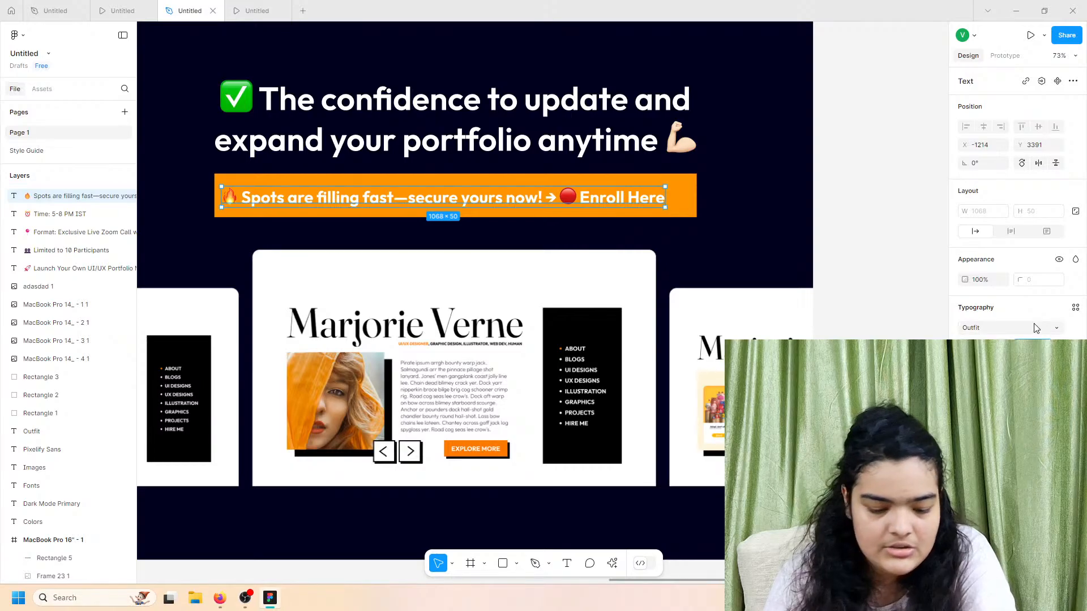
pyautogui.write('41')
pyautogui.press('Return')
pyautogui.scroll(1, 776, 269)
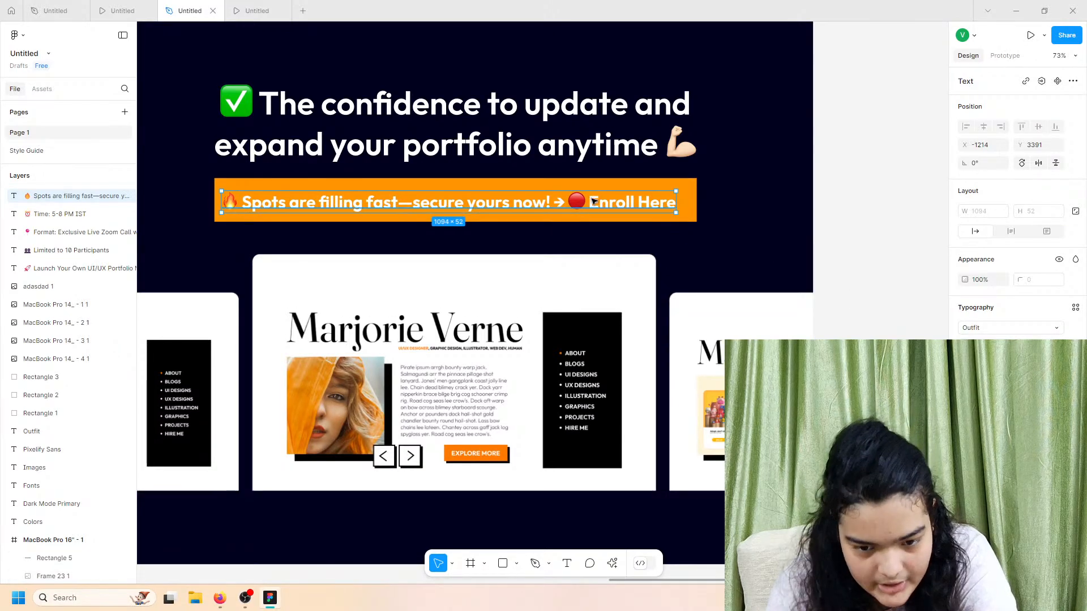
pyautogui.moveTo(591, 199); pyautogui.dragTo(598, 202)
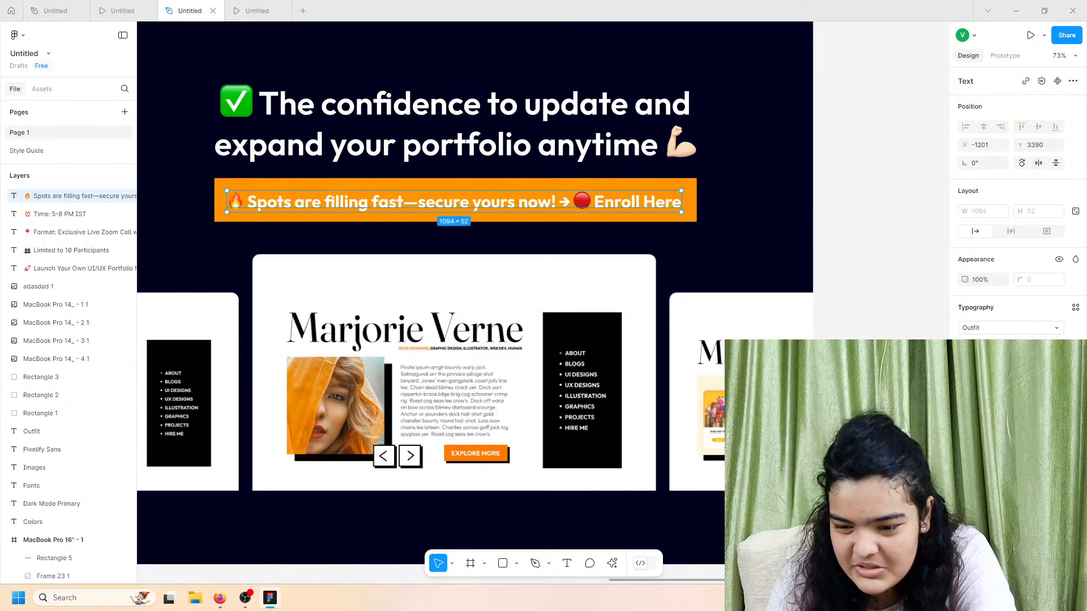
pyautogui.write('40')
pyautogui.press('Return')
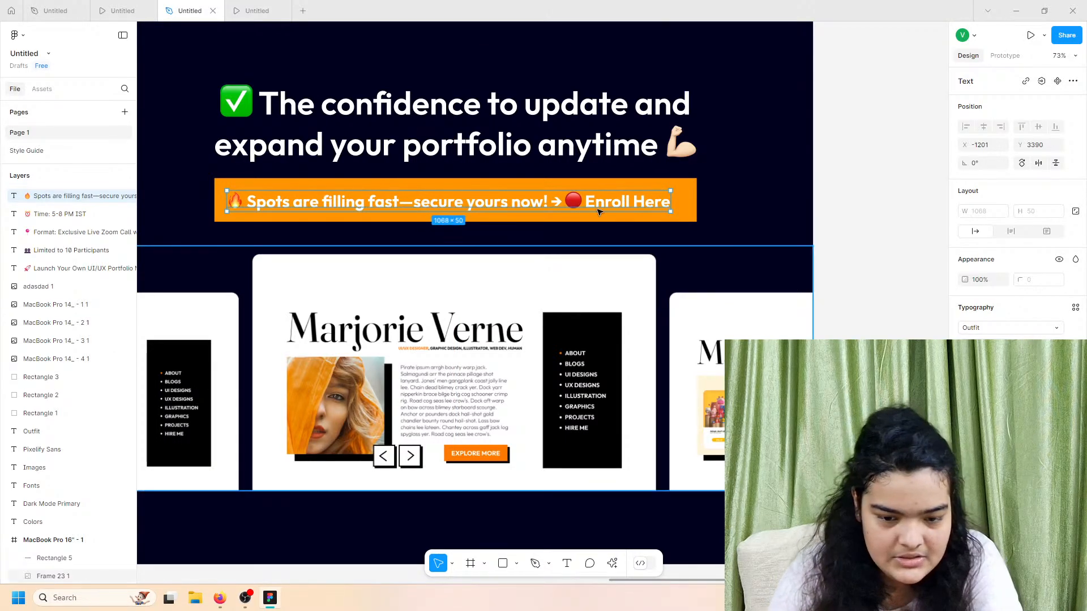
pyautogui.moveTo(618, 202); pyautogui.dragTo(625, 204)
pyautogui.press('Up')
pyautogui.press('Down')
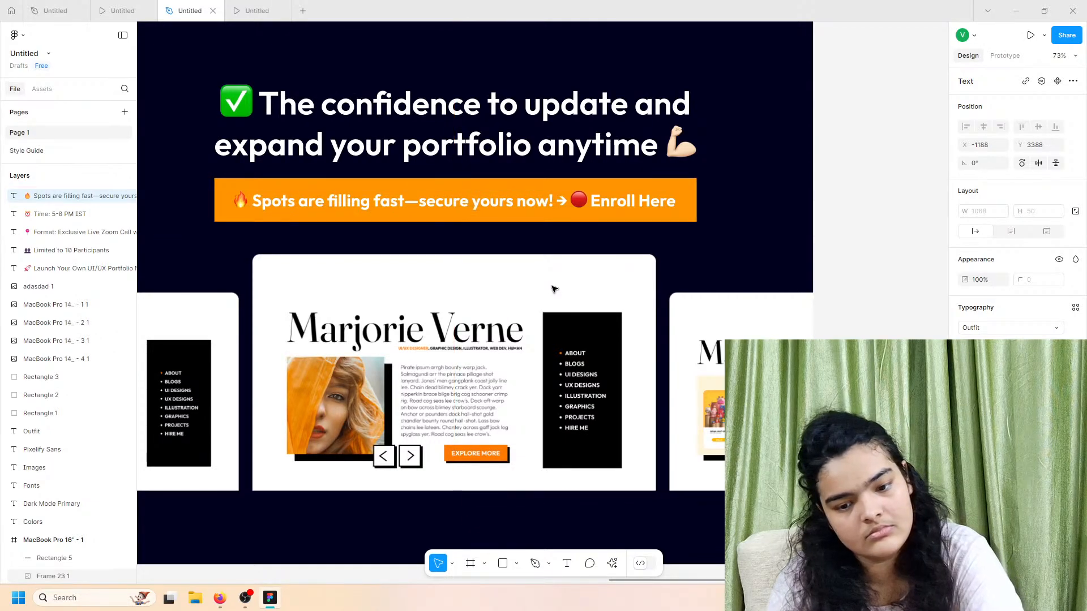
pyautogui.scroll(-5, 554, 295)
pyautogui.scroll(-3, 555, 290)
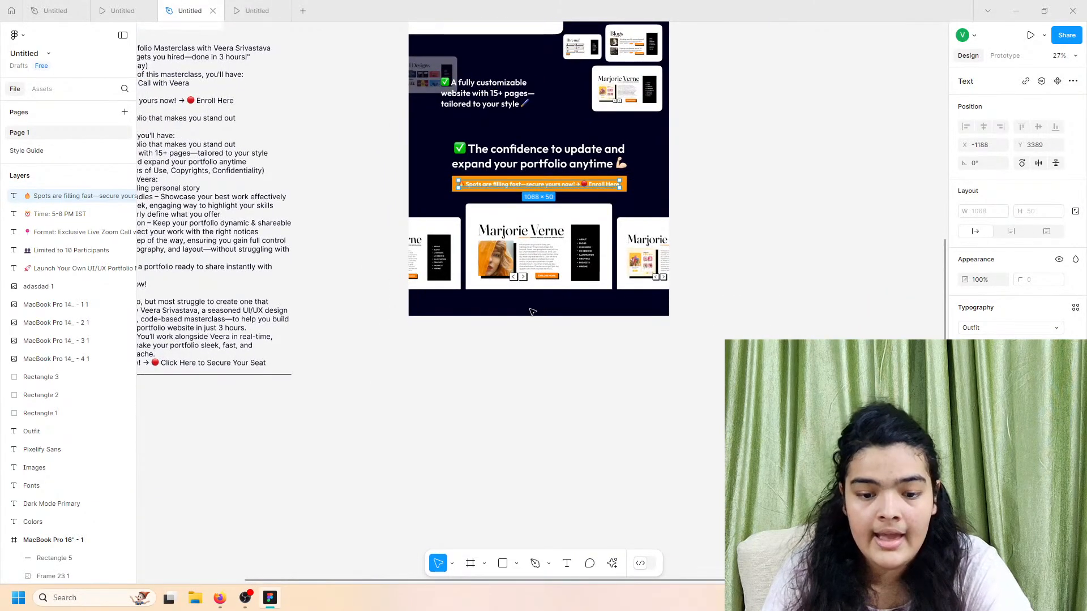
pyautogui.scroll(2, 634, 303)
pyautogui.click(734, 296)
pyautogui.scroll(4, 603, 336)
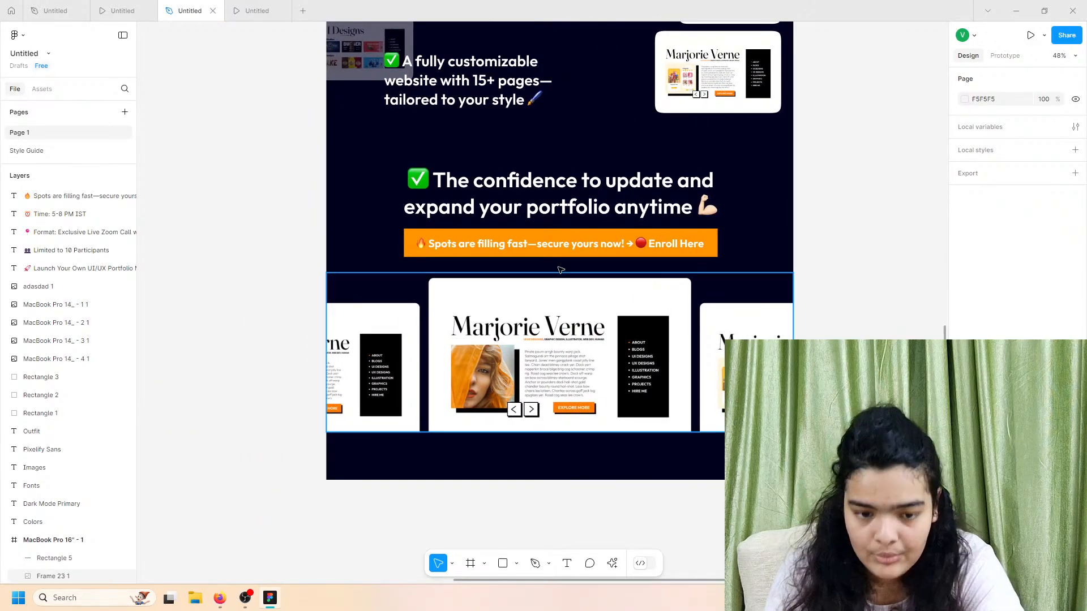
pyautogui.click(260, 11)
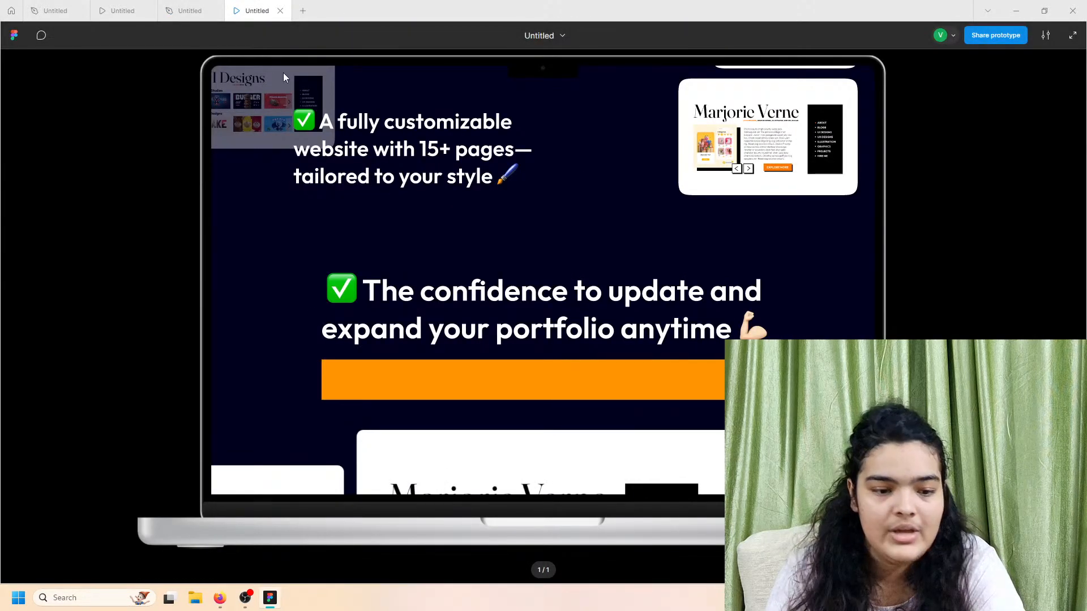
pyautogui.click(189, 11)
pyautogui.click(79, 196)
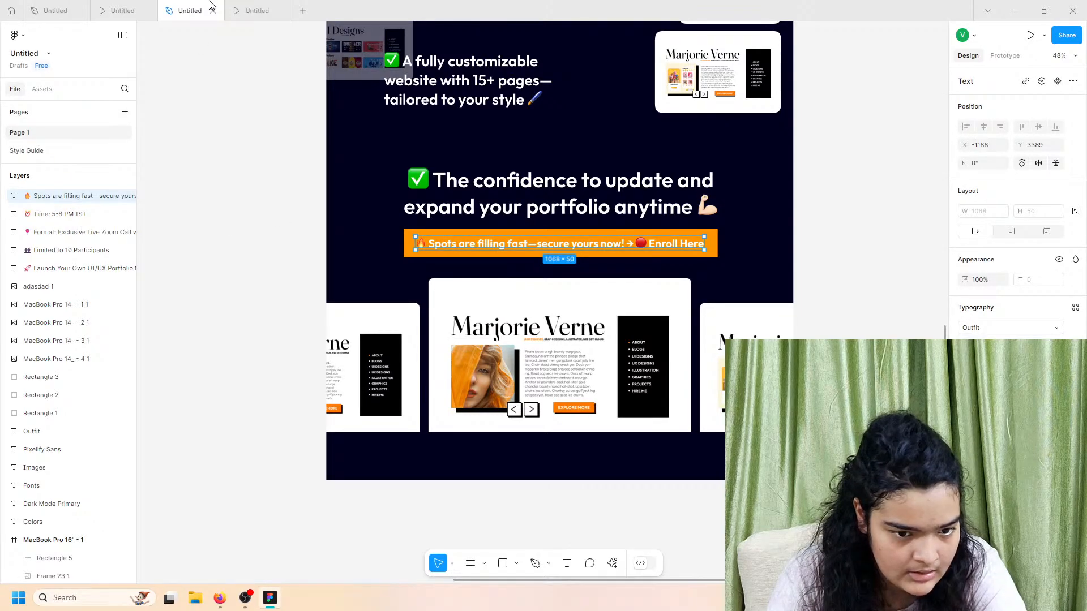
# Step: Move the 'Spots are filling fast' text into the MacBook Pro 16" - 1 frame and preview it
pyautogui.moveTo(63, 197); pyautogui.dragTo(38, 550)
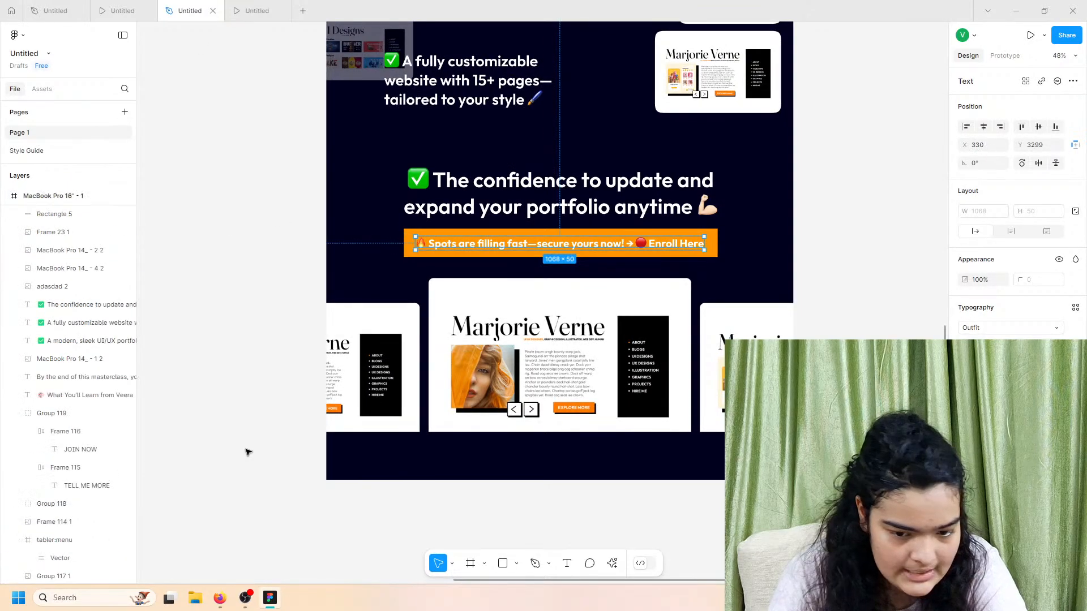
pyautogui.click(260, 7)
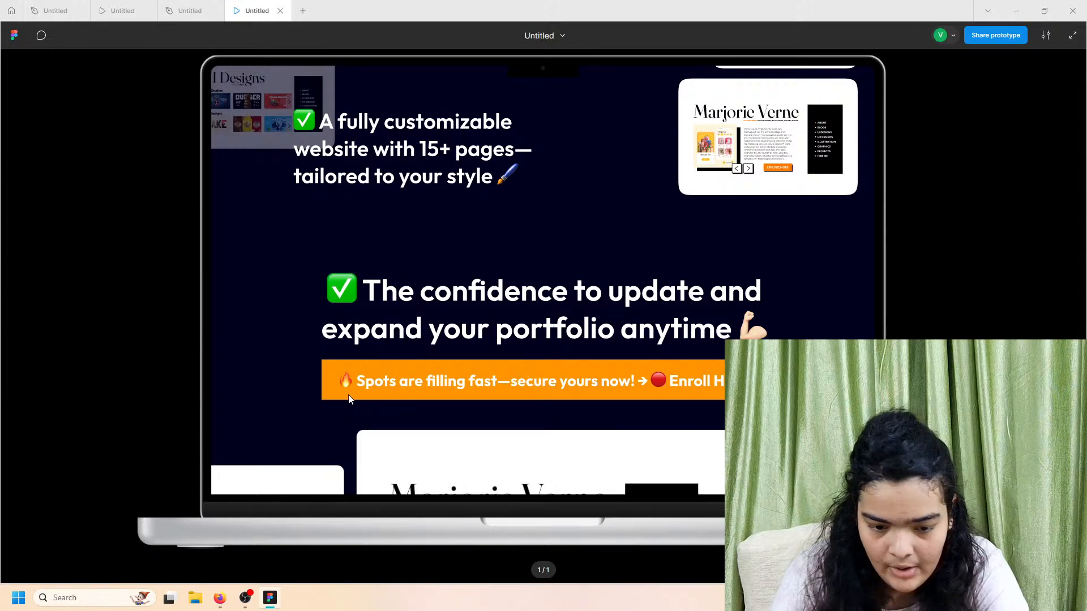
pyautogui.click(180, 5)
# Step: Check the orange Enroll Here banner and 'Spots are filling fast' text layers
pyautogui.click(416, 244)
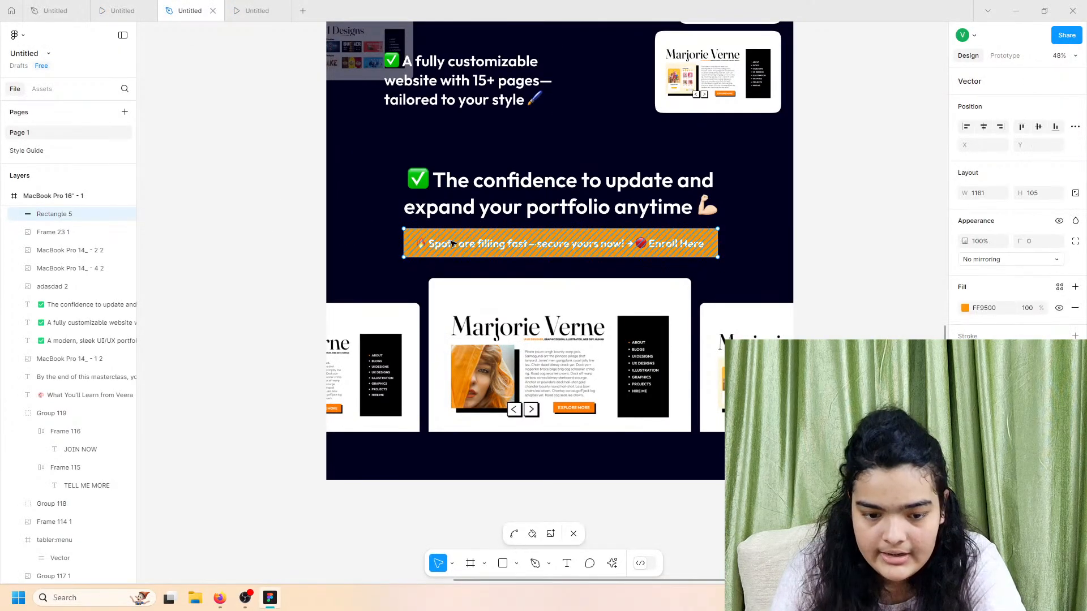
pyautogui.scroll(1, 43, 254)
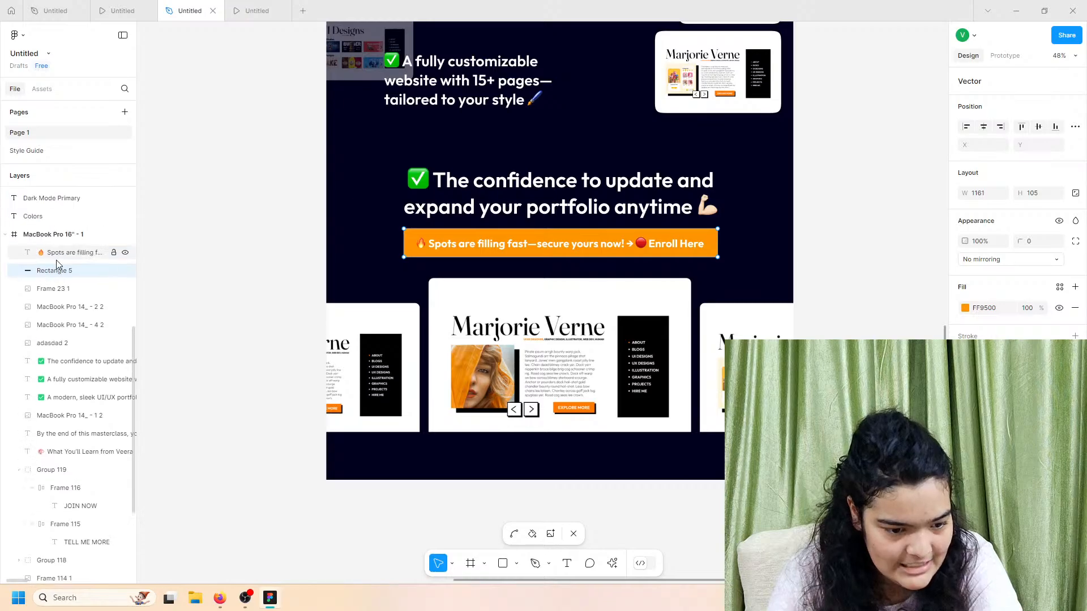
pyautogui.click(61, 258)
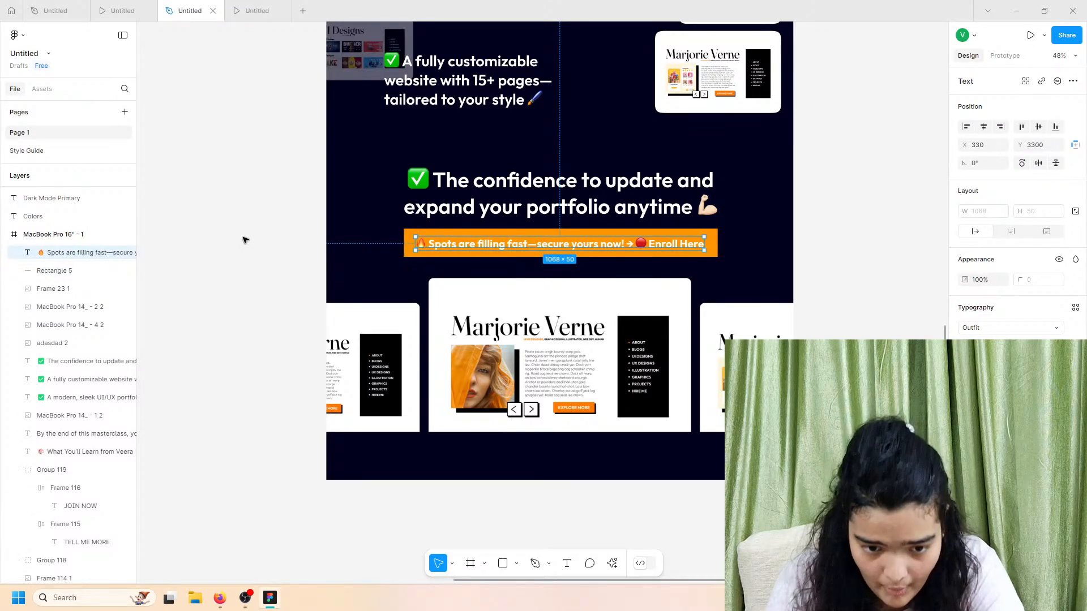
pyautogui.click(286, 366)
pyautogui.scroll(4, 286, 366)
pyautogui.scroll(3, 286, 366)
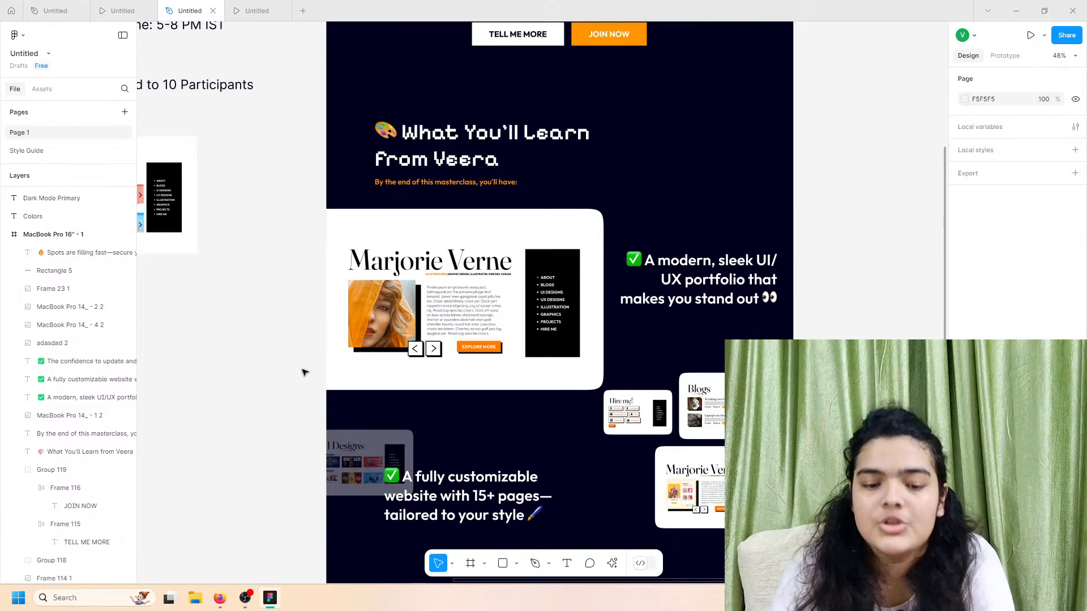
pyautogui.scroll(3, 303, 371)
pyautogui.scroll(-10, 370, 370)
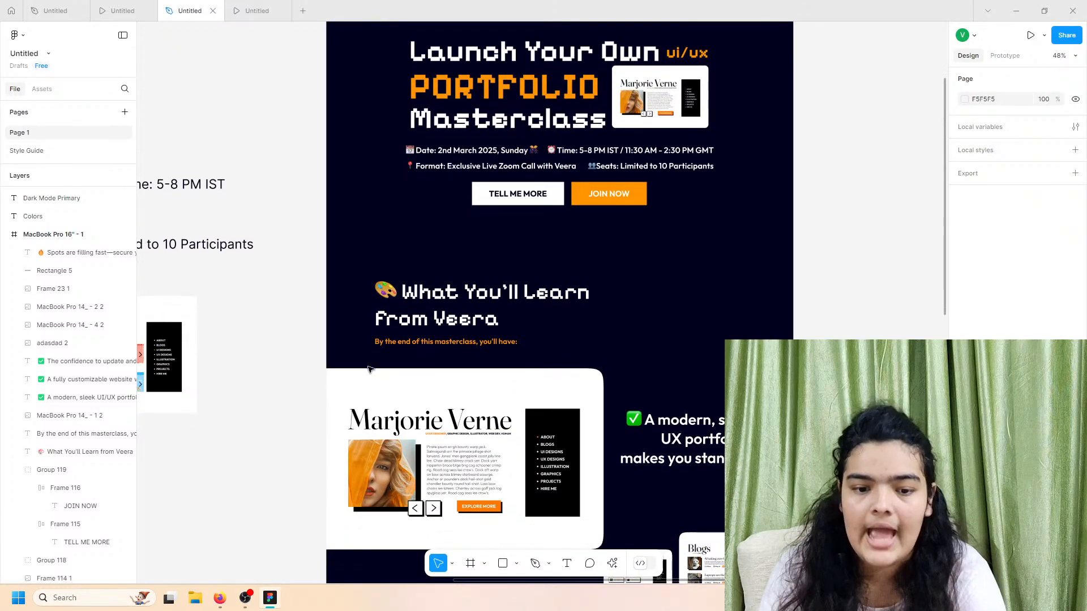
pyautogui.scroll(2, 416, 361)
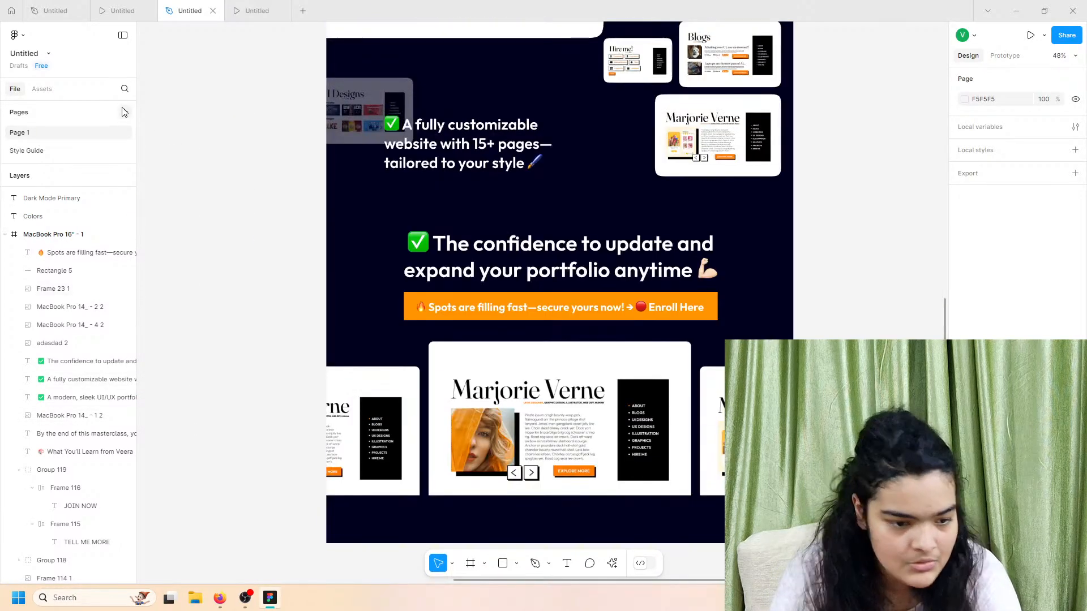
# Step: Lengthen the MacBook Pro 16" - 1 frame to 1728×5856, leaving empty space below the carousel
pyautogui.click(53, 234)
pyautogui.scroll(-1, 398, 491)
pyautogui.scroll(-1, 413, 492)
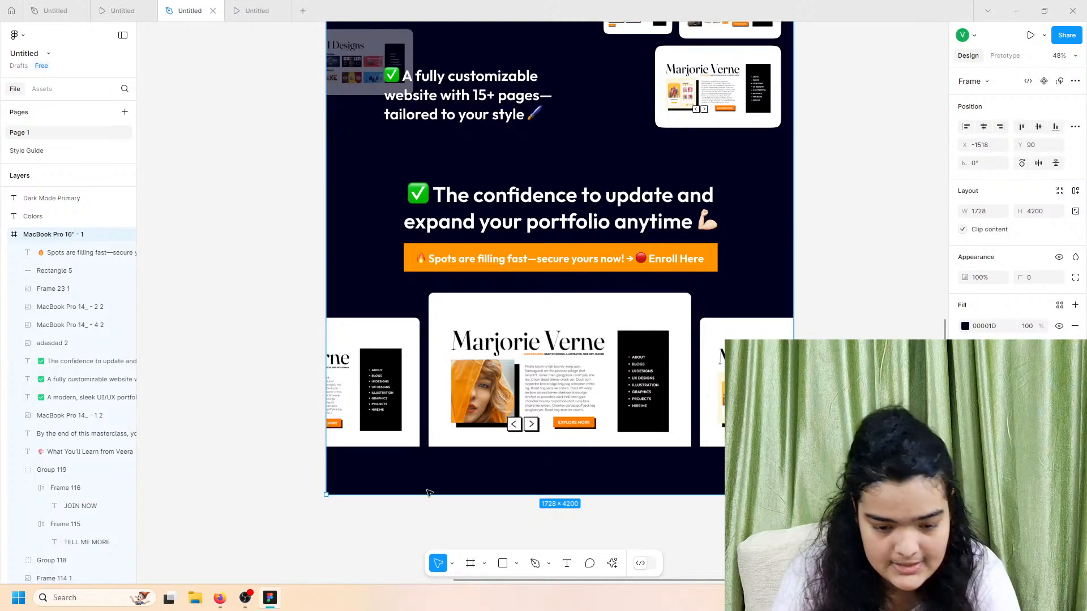
pyautogui.click(427, 506)
pyautogui.click(53, 253)
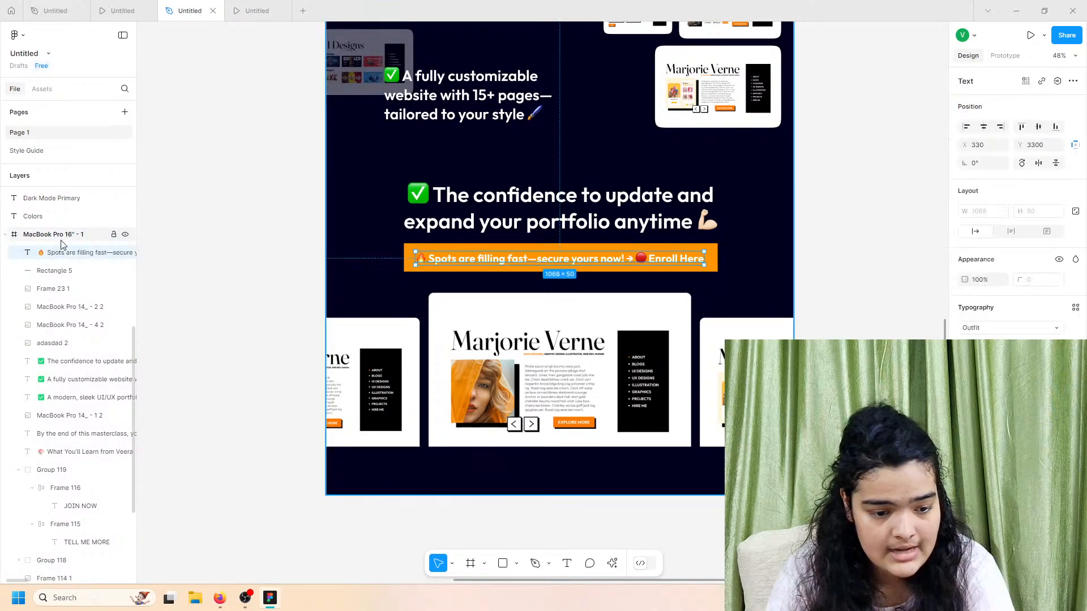
pyautogui.click(61, 235)
pyautogui.scroll(-5, 437, 495)
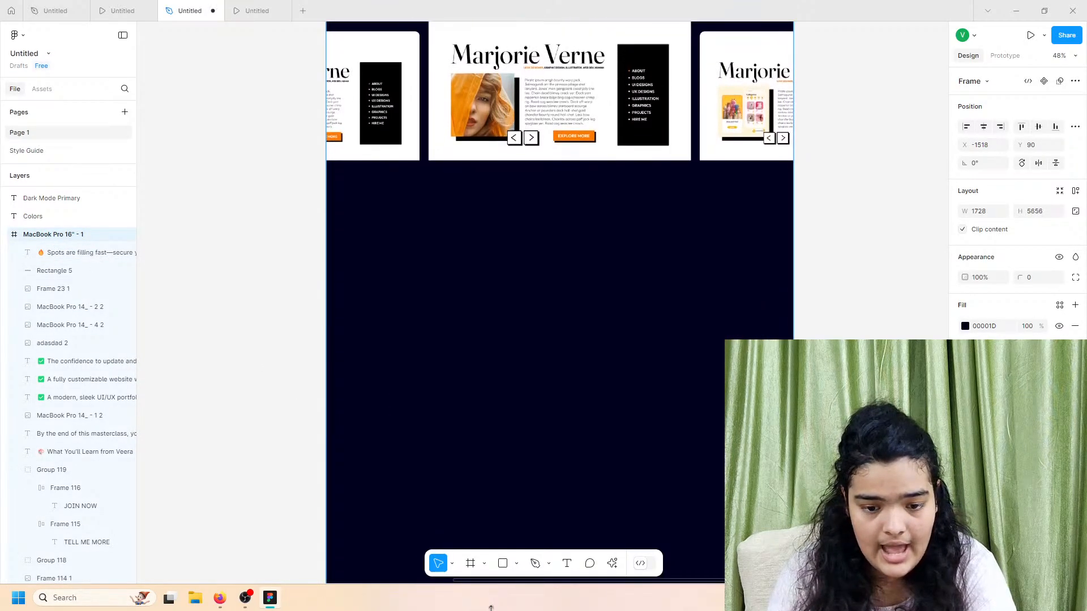
# Step: Preview the lengthened landing page in the prototype view
pyautogui.scroll(1, 371, 340)
pyautogui.click(128, 7)
pyautogui.scroll(-8, 471, 279)
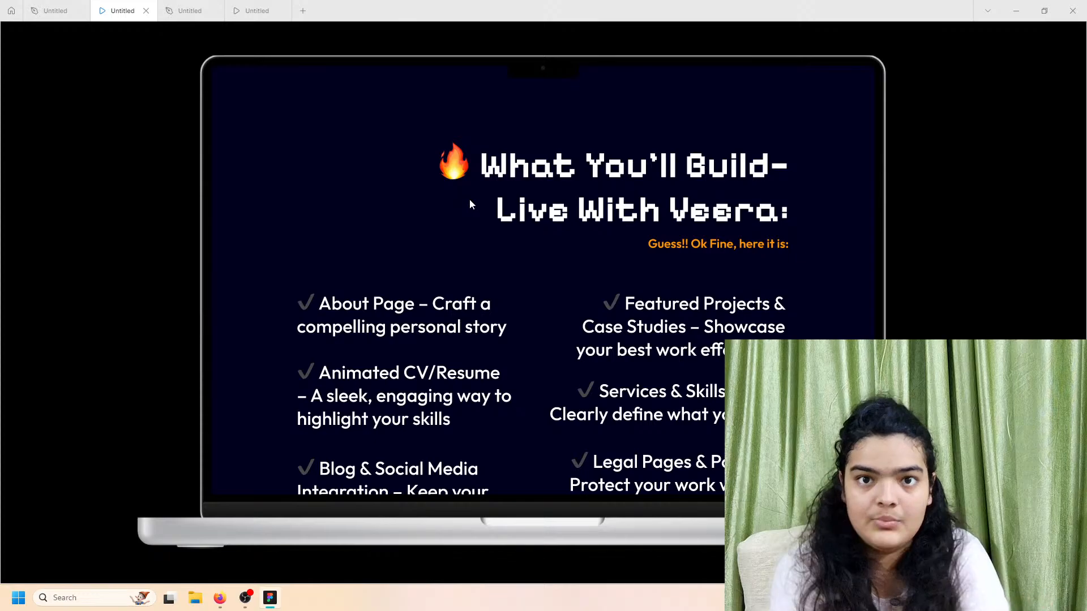
pyautogui.scroll(7, 469, 201)
pyautogui.scroll(-6, 459, 208)
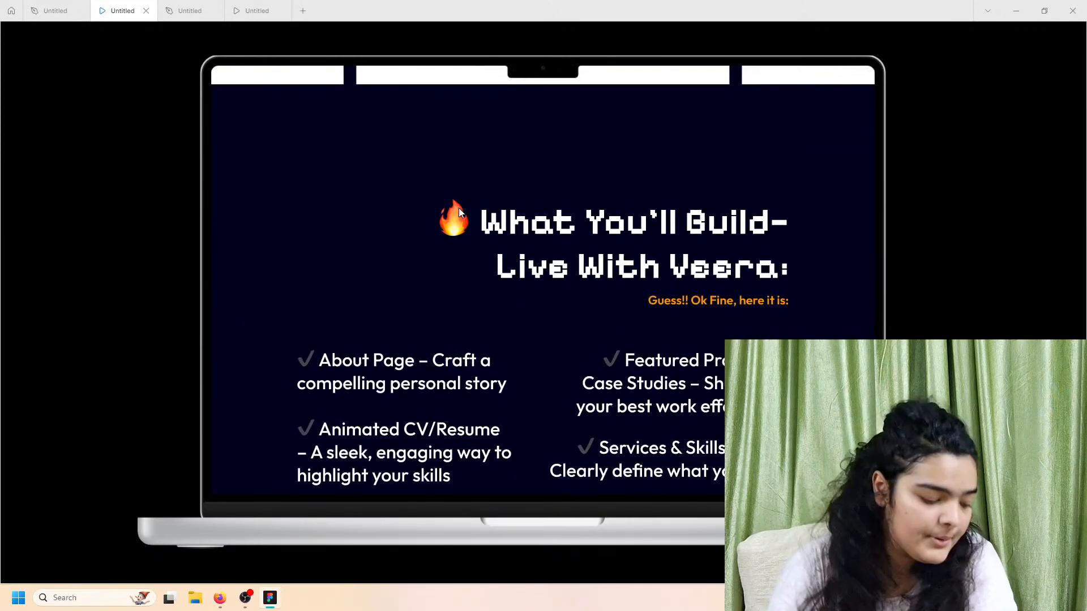
pyautogui.click(186, 10)
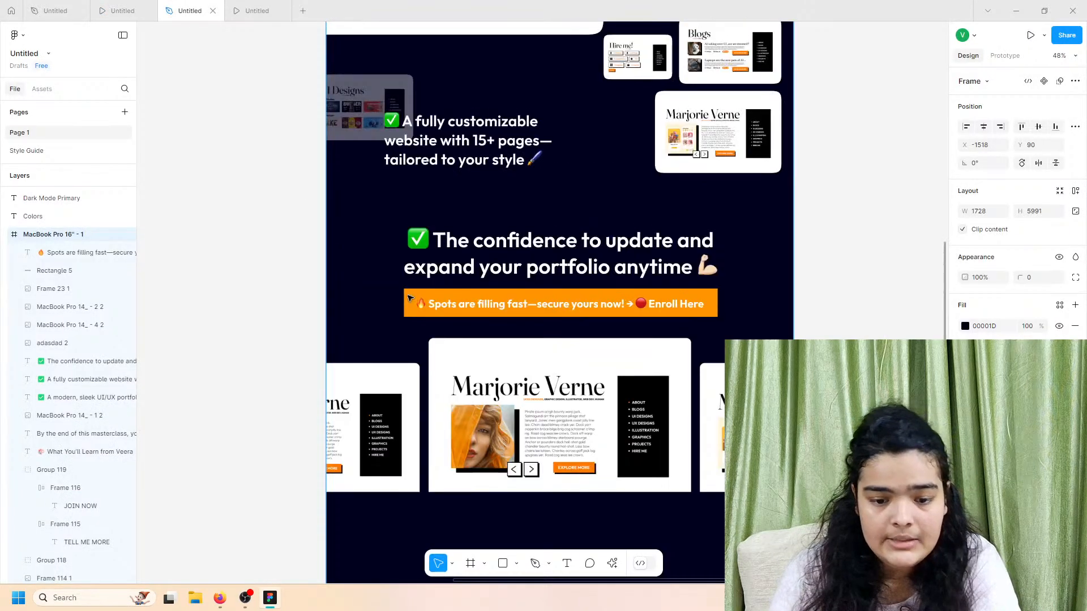
# Step: Duplicate the 'What You'll Learn from Veera' heading and subtitle and drag the copy below the carousel
pyautogui.scroll(15, 410, 298)
pyautogui.click(442, 450)
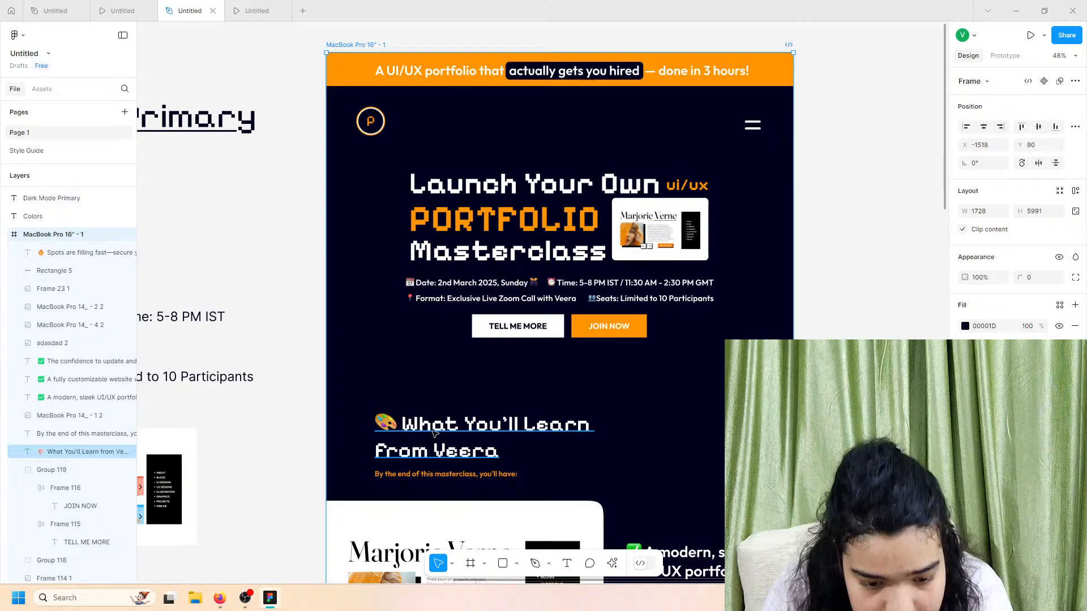
pyautogui.keyDown('shift'); pyautogui.click(445, 475); pyautogui.keyUp('shift')
pyautogui.hotkey('ctrl', 'd')
pyautogui.scroll(-7, 446, 475)
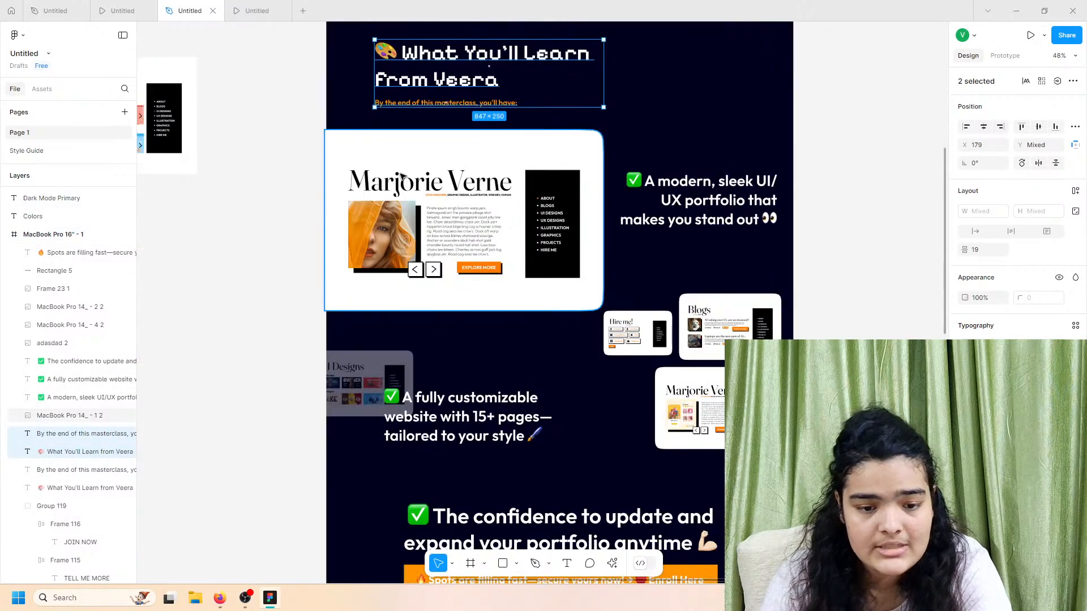
pyautogui.scroll(-2, 490, 412)
pyautogui.moveTo(423, 100); pyautogui.dragTo(579, 293)
pyautogui.scroll(-8, 492, 413)
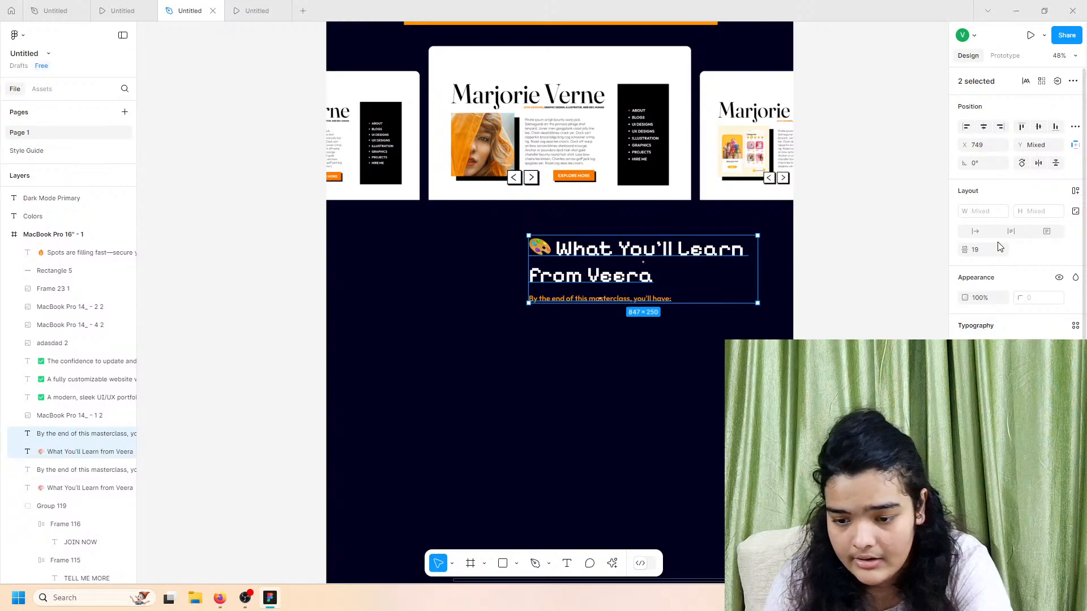
# Step: Align the copy to the right edge and right-align the heading text, then preview it
pyautogui.click(999, 130)
pyautogui.press('Return')
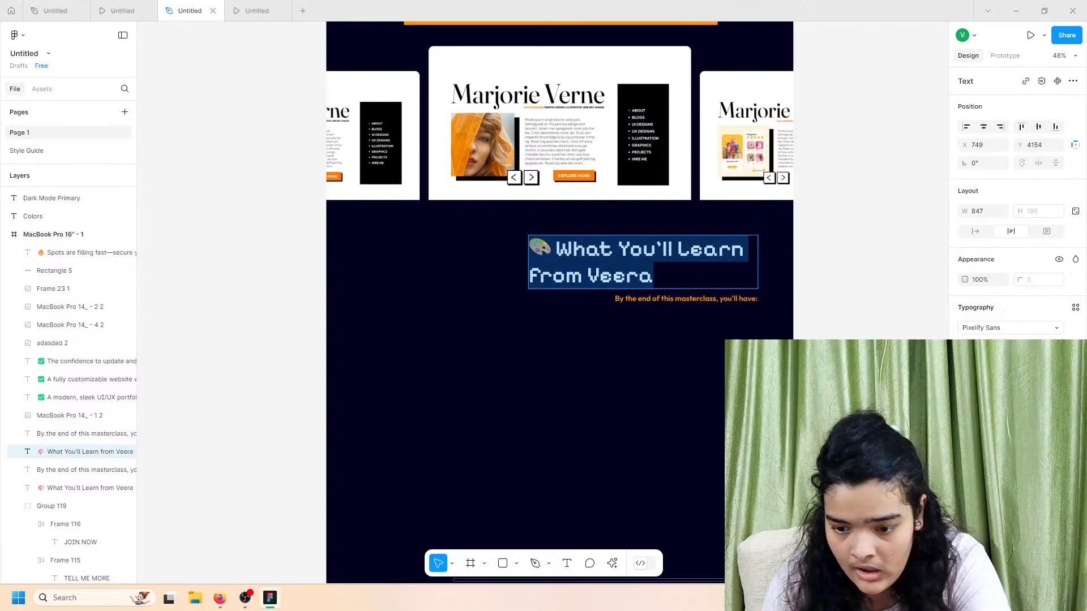
pyautogui.hotkey('ctrl', 'alt', 'r')
pyautogui.press('Escape')
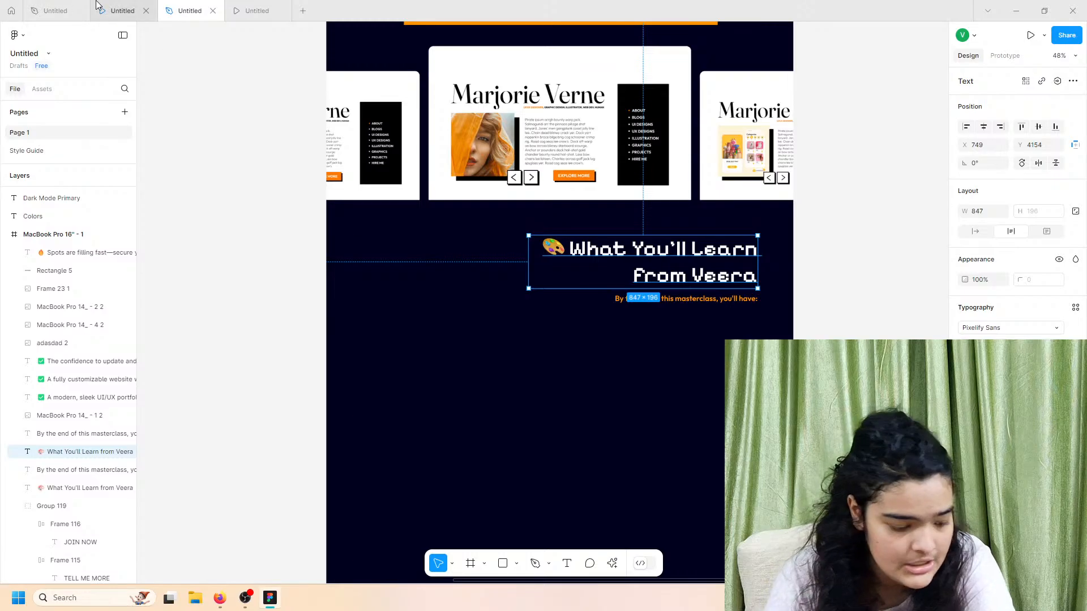
pyautogui.click(97, 5)
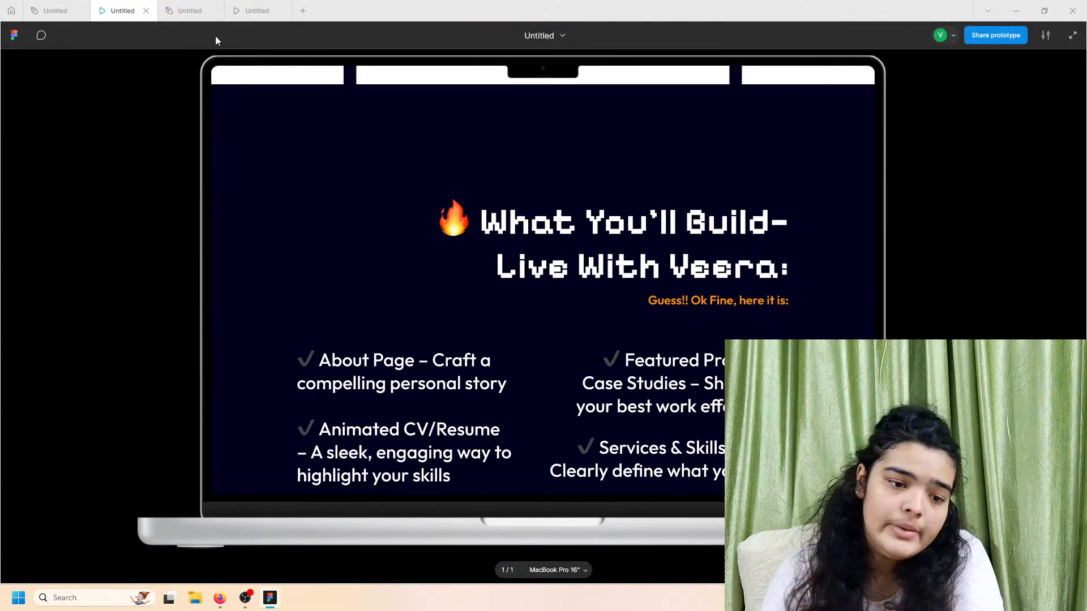
pyautogui.click(190, 11)
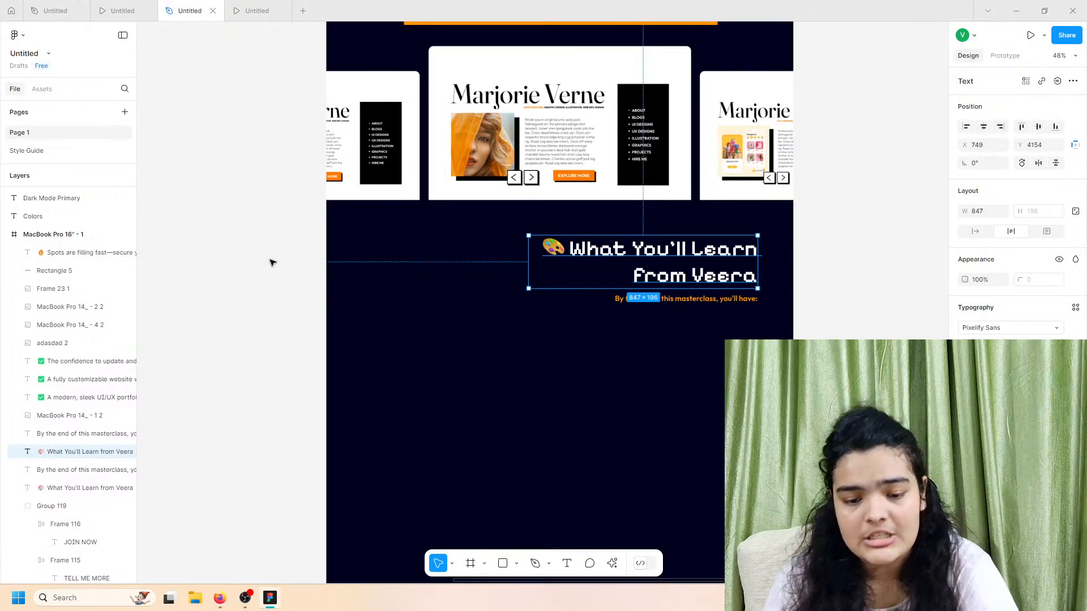
pyautogui.scroll(-5, 272, 262)
pyautogui.hscroll(-5, 272, 263)
# Step: Replace the copied heading with '🔥 What You'll Build—Live With Veera:', keeping its style
pyautogui.scroll(5, 296, 198)
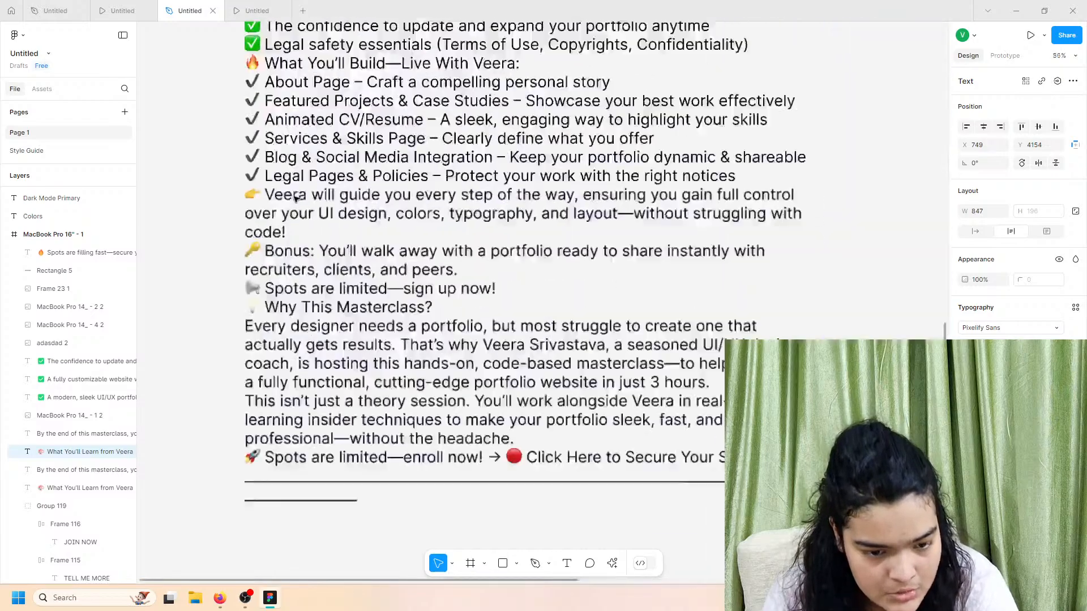
pyautogui.scroll(2, 294, 199)
pyautogui.scroll(10, 295, 293)
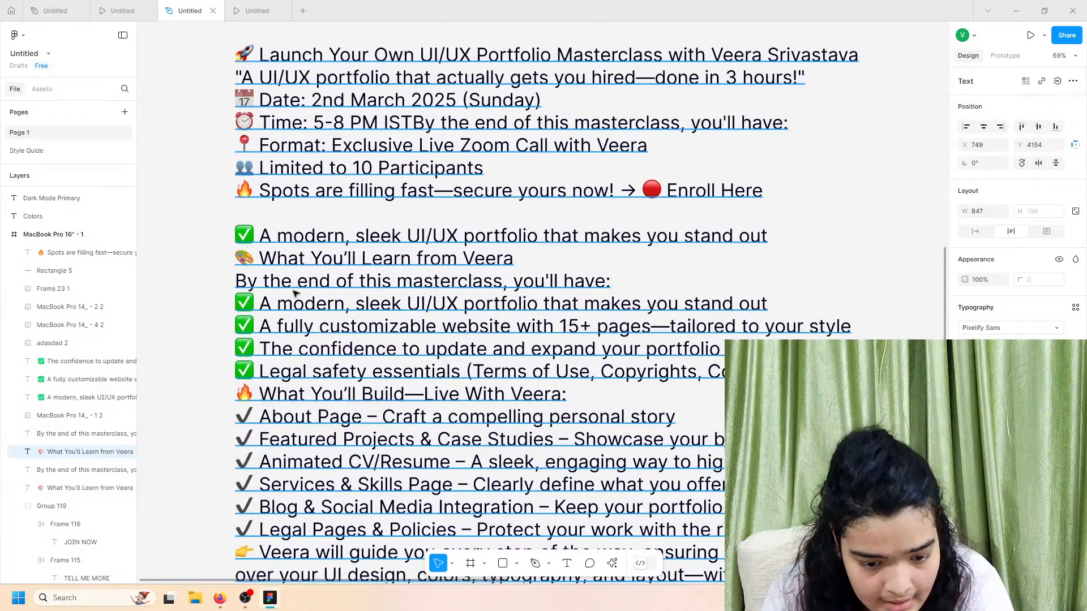
pyautogui.tripleClick(301, 400)
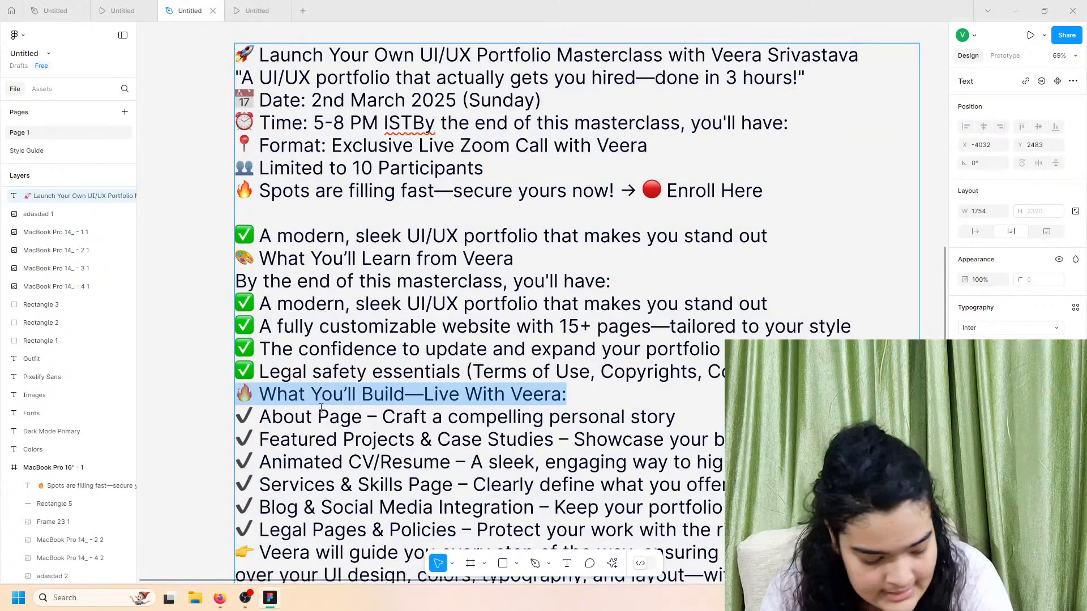
pyautogui.scroll(-10, 472, 341)
pyautogui.press('Escape')
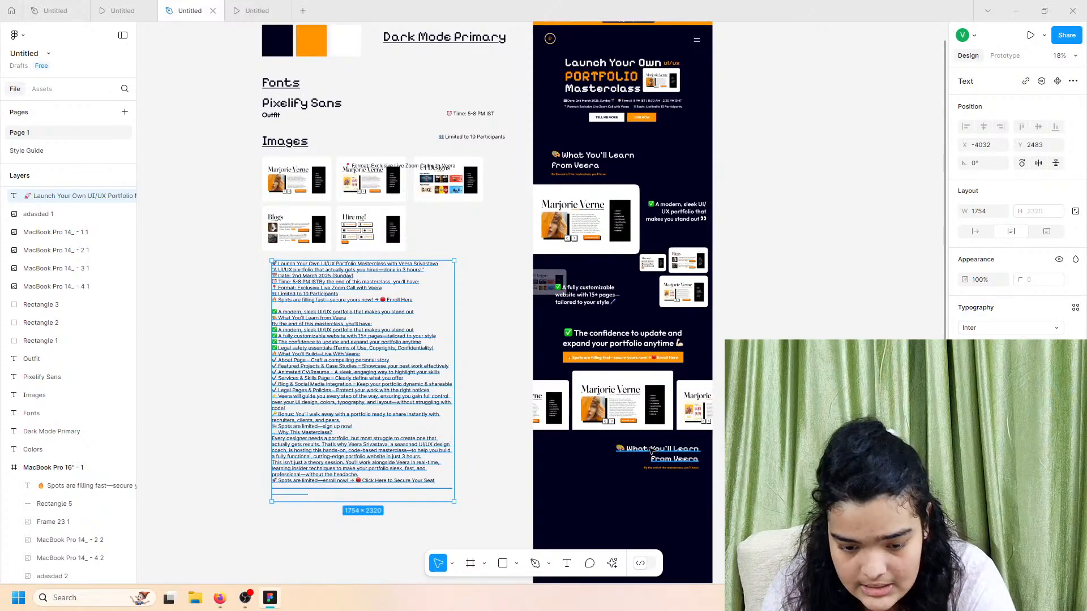
pyautogui.rightClick(650, 451)
pyautogui.click(679, 484)
pyautogui.scroll(10, 681, 467)
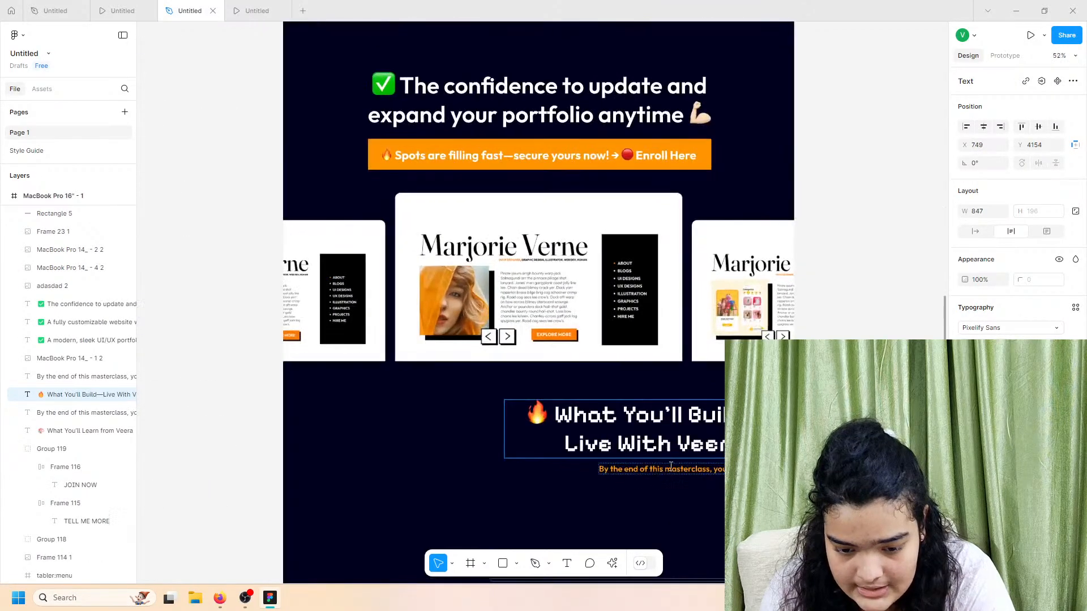
pyautogui.scroll(-2, 506, 303)
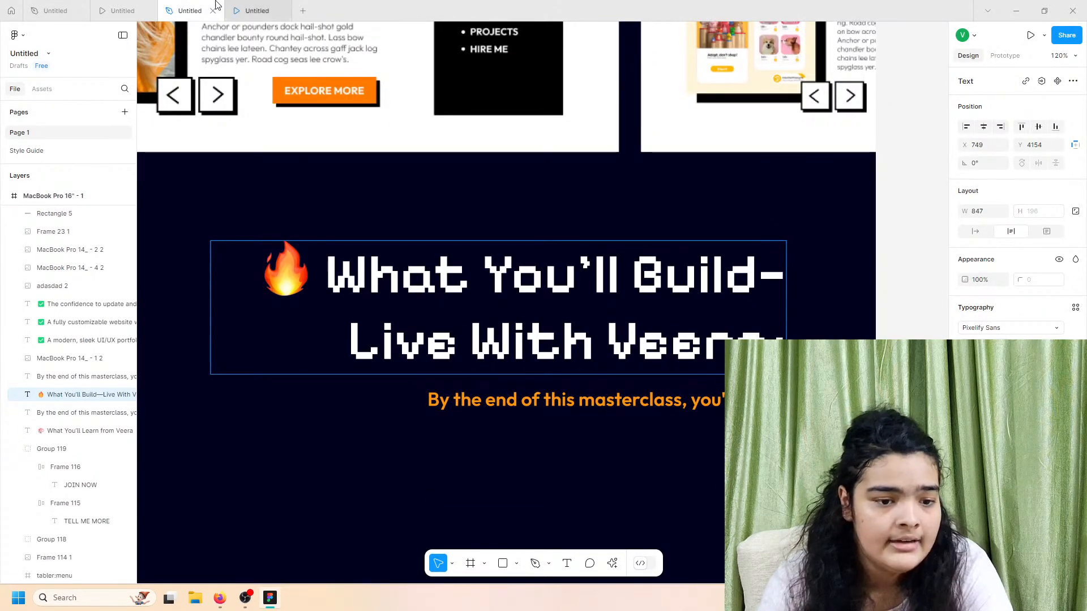
pyautogui.click(140, 5)
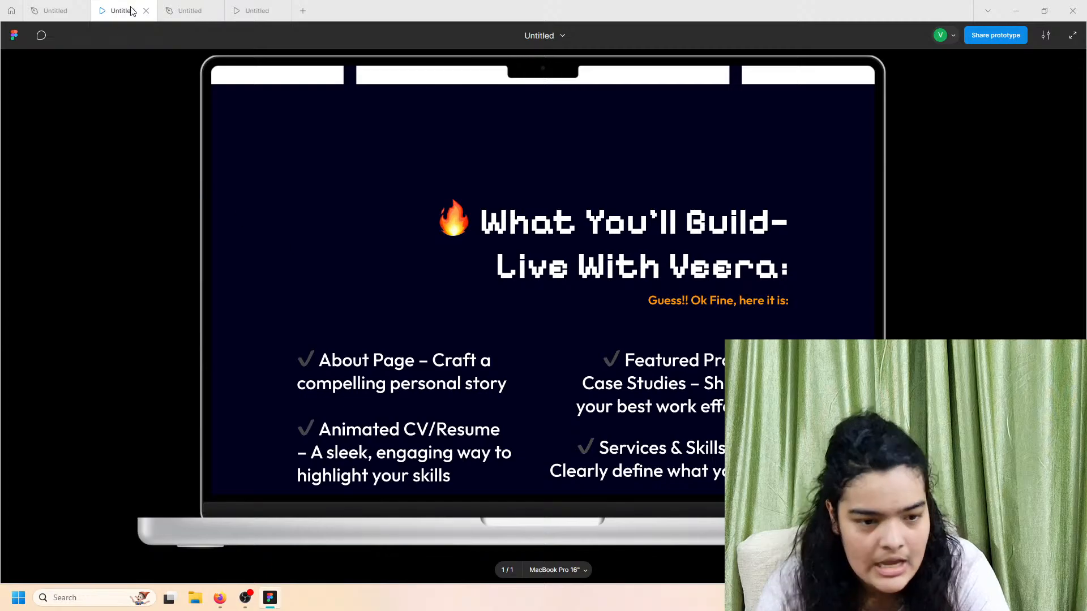
pyautogui.click(190, 11)
# Step: Start rewriting the orange subtitle, replacing its text with 'Gue'
pyautogui.doubleClick(616, 399)
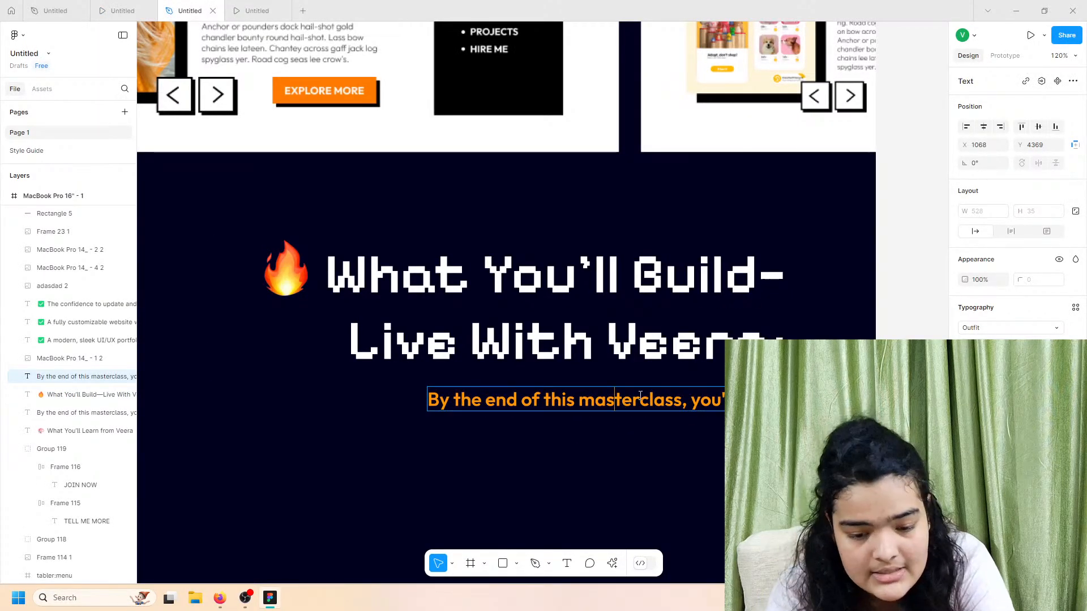
pyautogui.write('G')
pyautogui.hotkey('ctrl', 'a')
pyautogui.write('Gue')
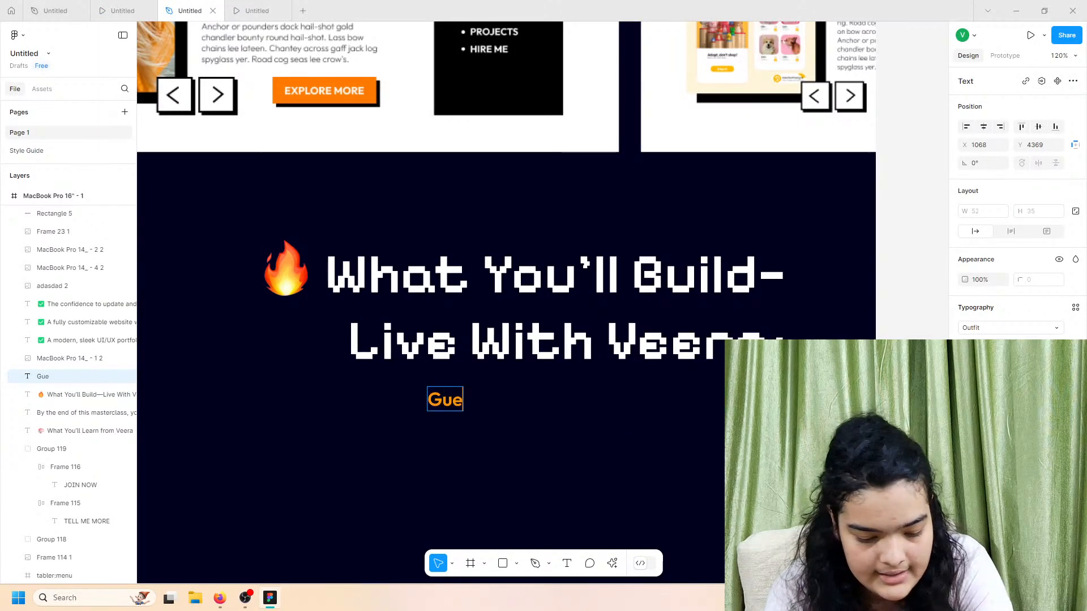
pyautogui.click(122, 11)
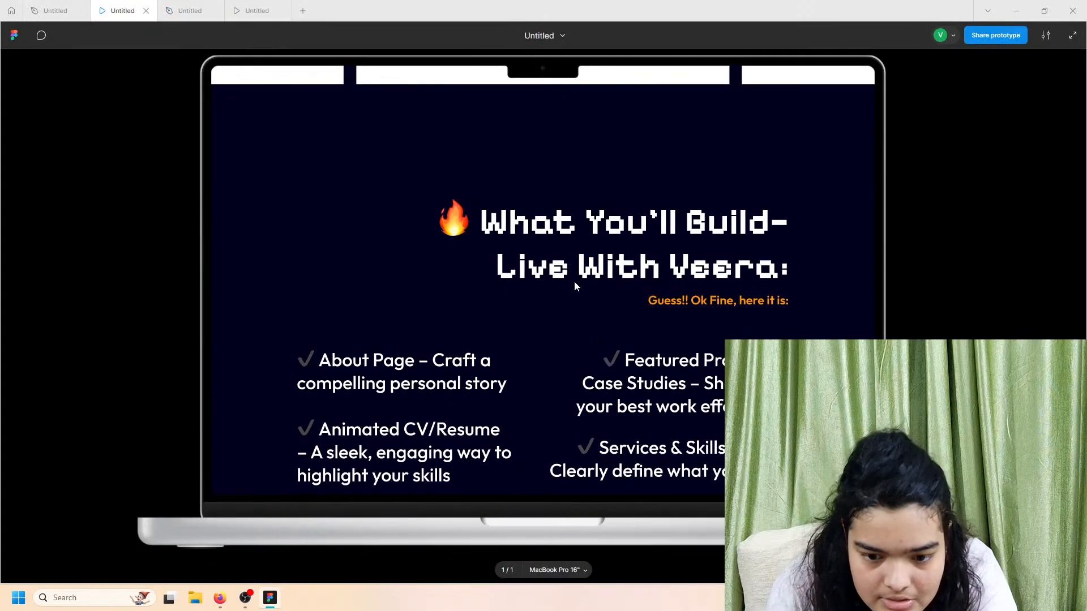
pyautogui.click(206, 8)
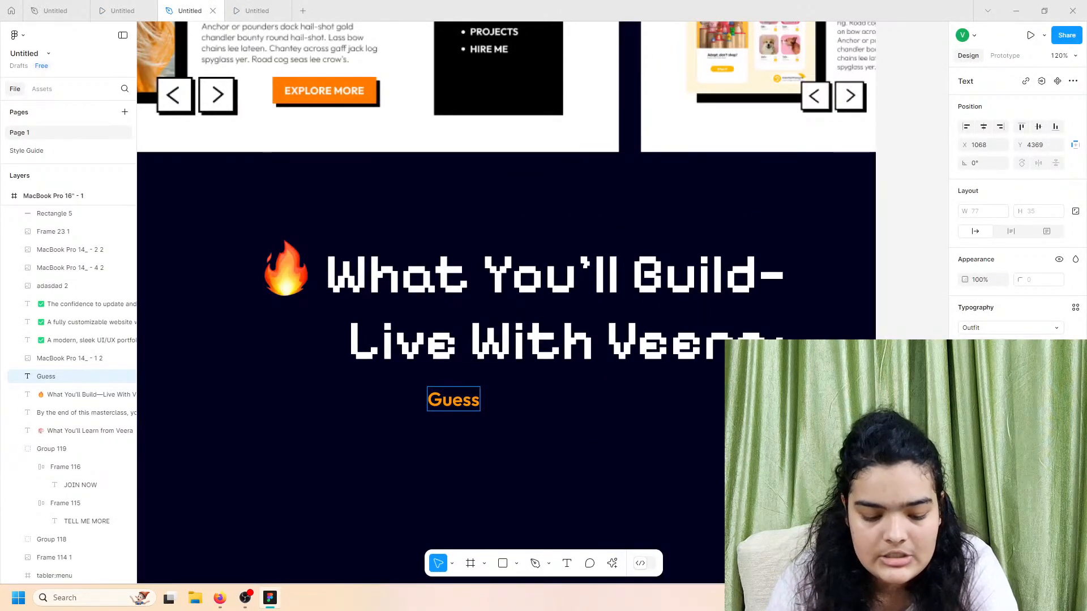
# Step: Complete the caption as 'Guess!! Ok Fine, here it is:' and preview it
pyautogui.write('! OK')
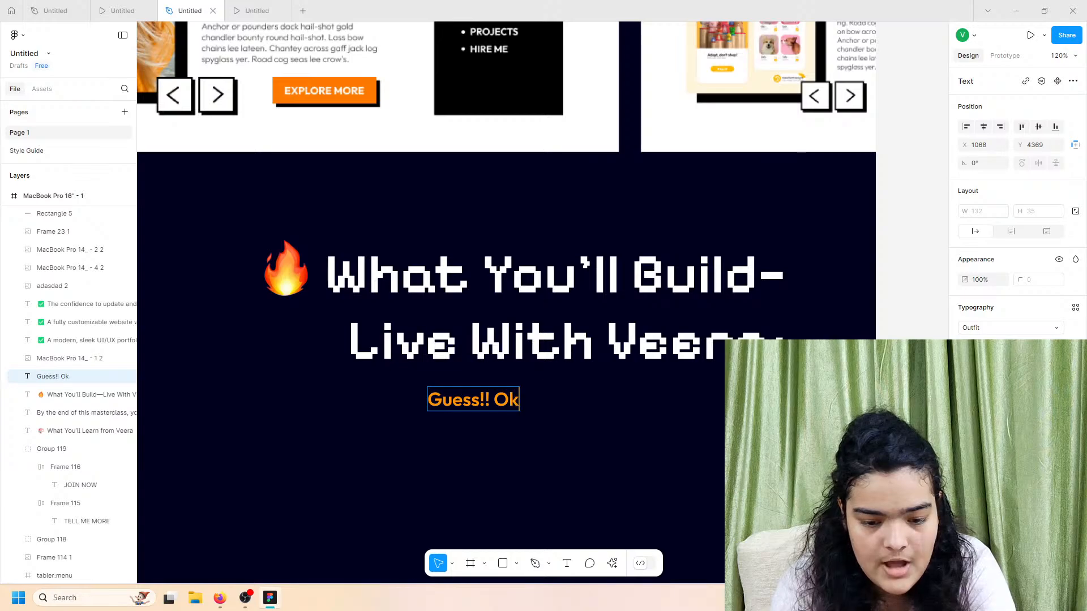
pyautogui.write(' fi')
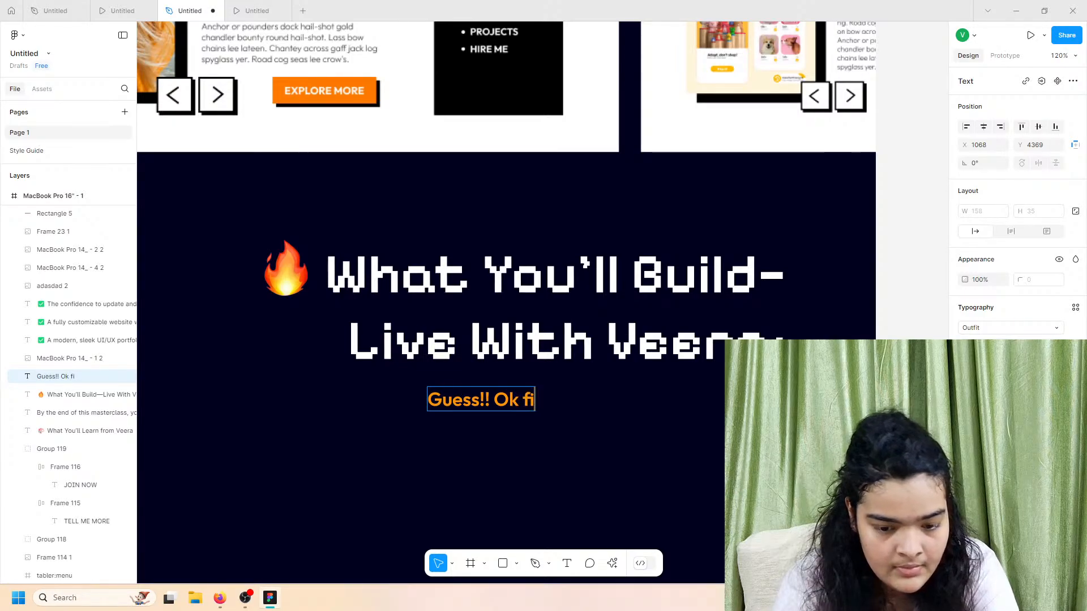
pyautogui.press('BackSpace')
pyautogui.write('FIne')
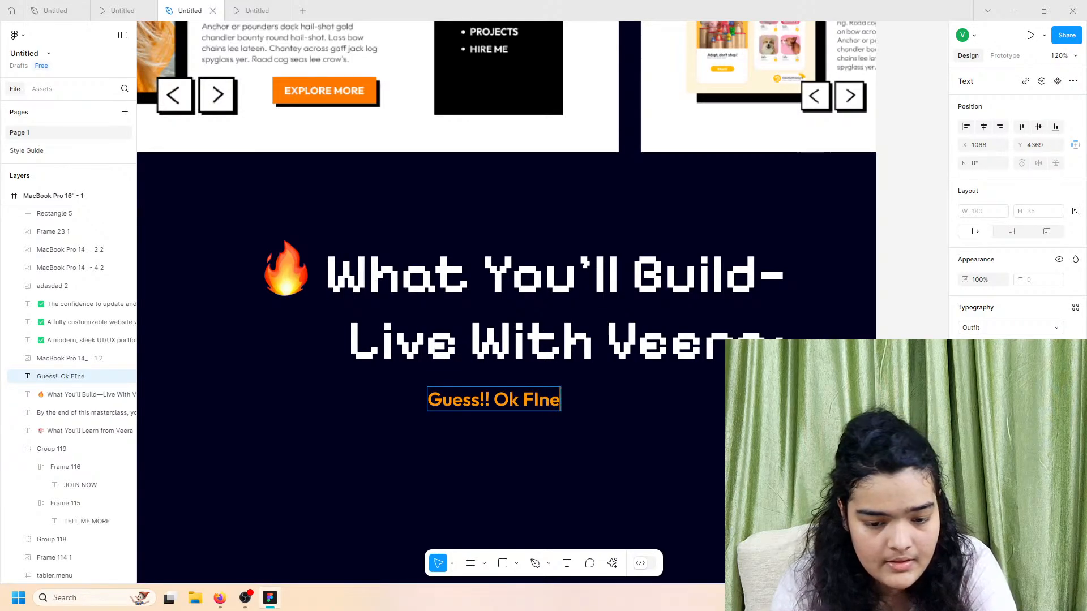
pyautogui.press('BackSpace')
pyautogui.press('BackSpace')
pyautogui.press('BackSpace')
pyautogui.write('ine!')
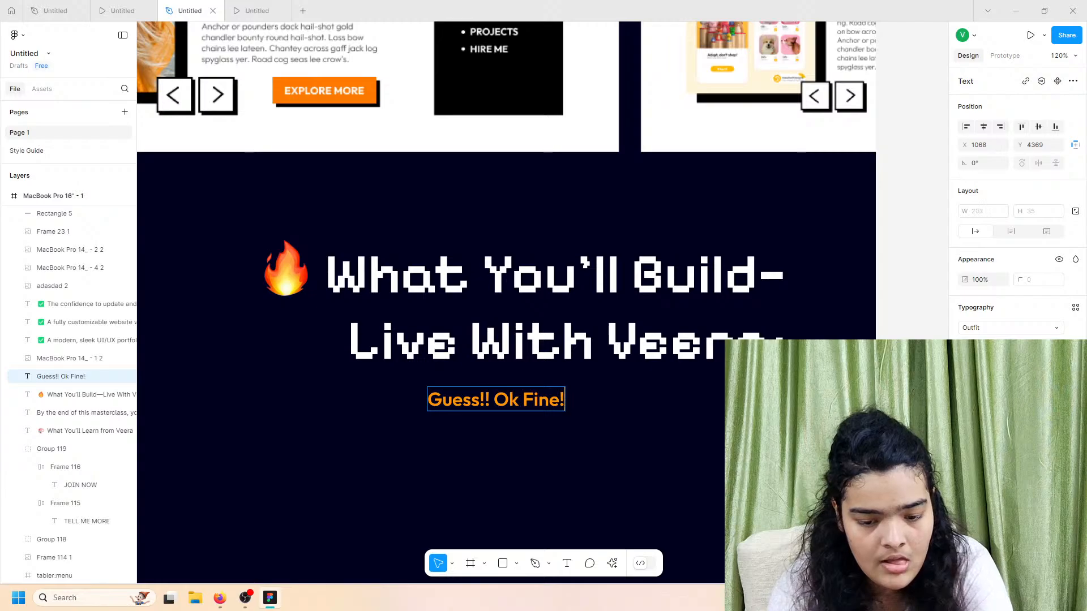
pyautogui.write('.')
pyautogui.press('BackSpace')
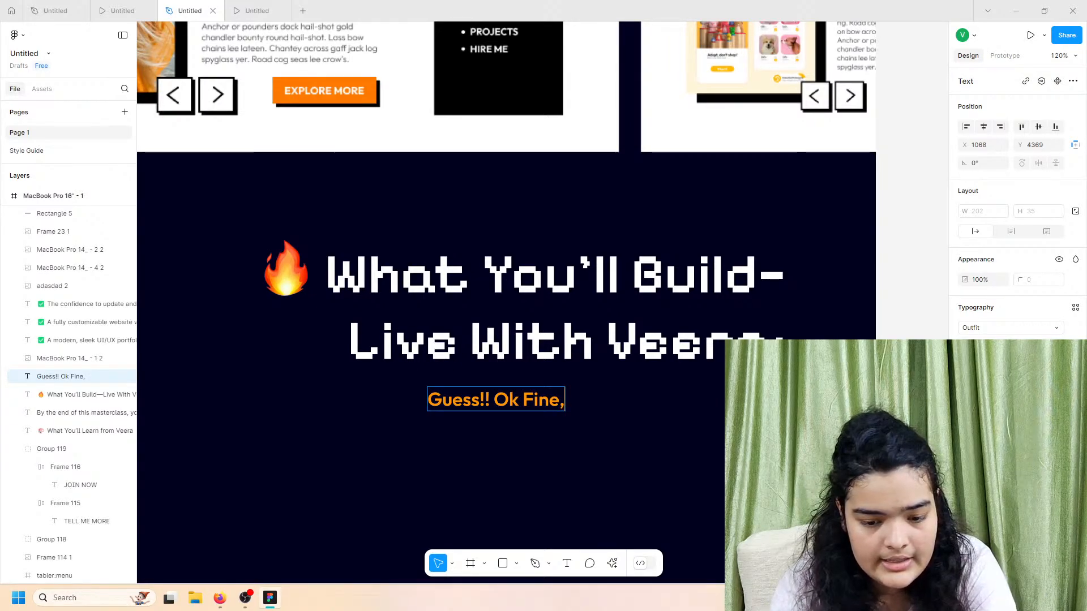
pyautogui.write(', here it is')
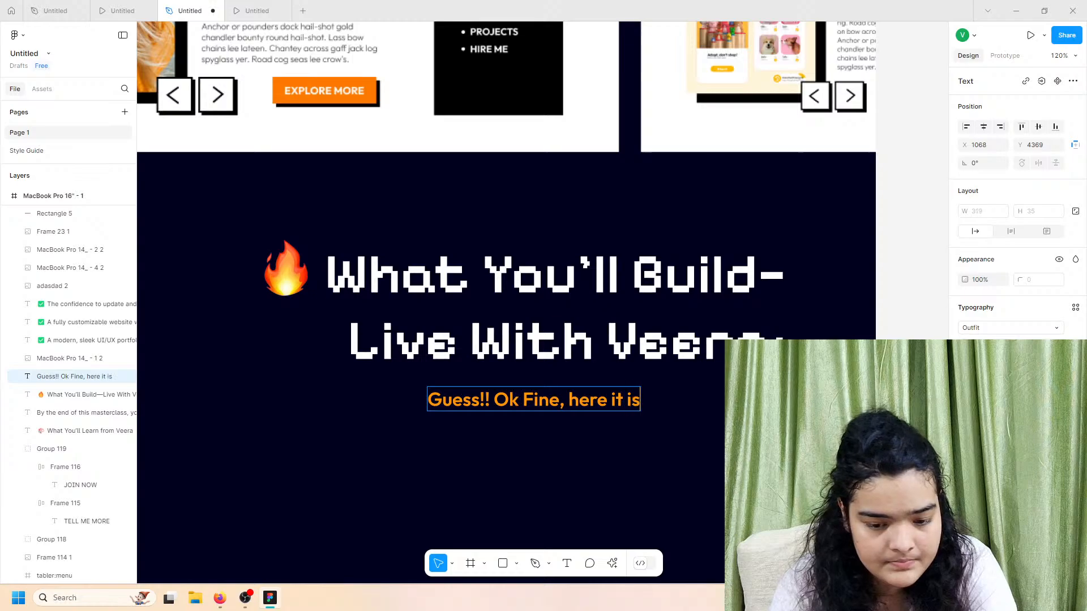
pyautogui.write(':')
pyautogui.click(108, 6)
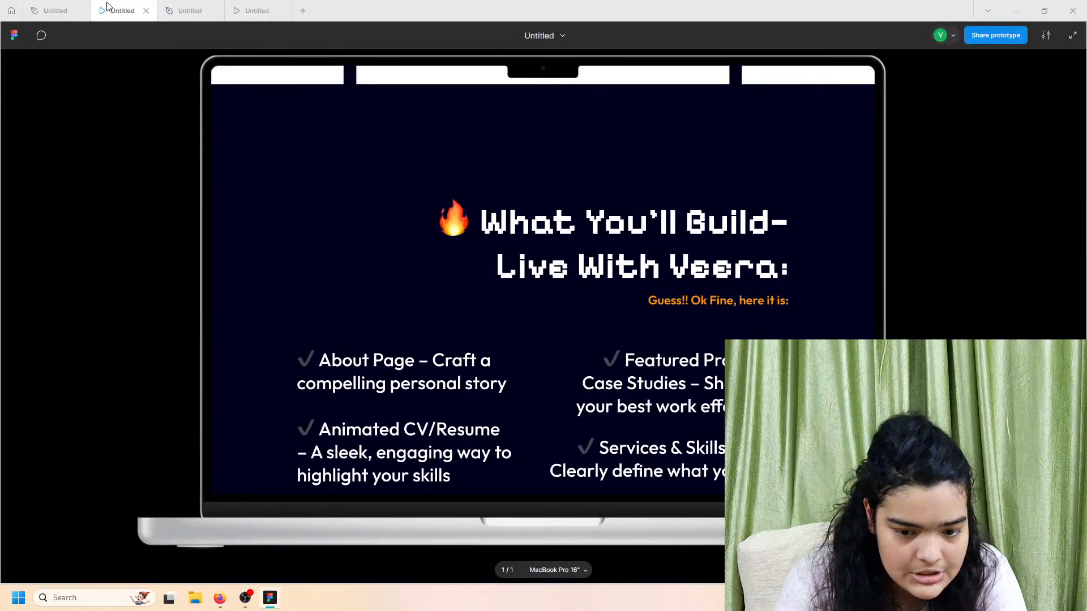
pyautogui.click(178, 6)
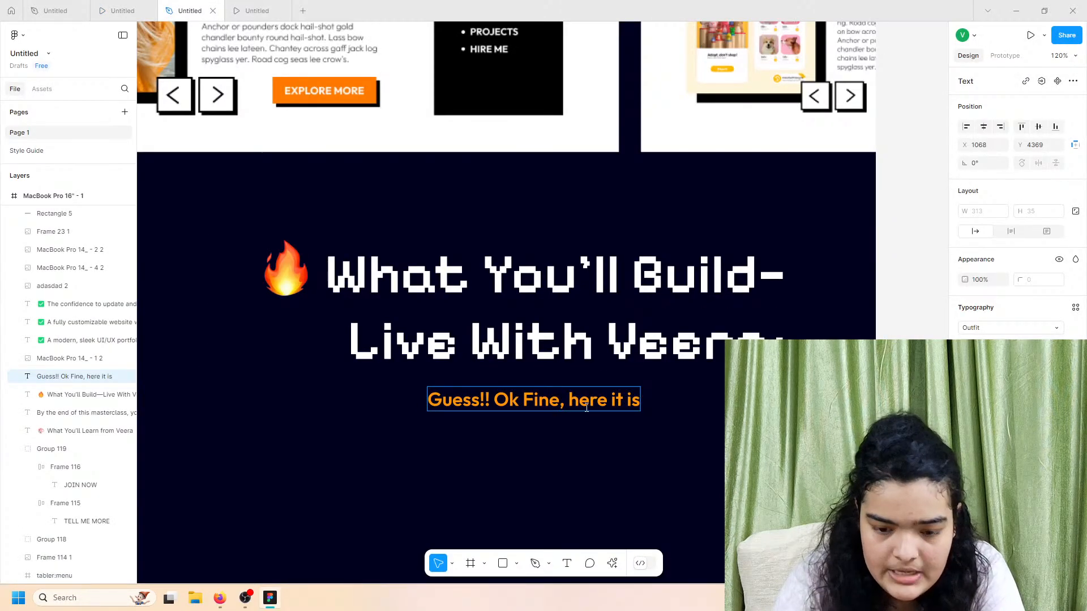
# Step: Move the caption right under the heading and shift heading and caption down together
pyautogui.moveTo(509, 399); pyautogui.dragTo(650, 387)
pyautogui.click(678, 430)
pyautogui.scroll(-5, 675, 437)
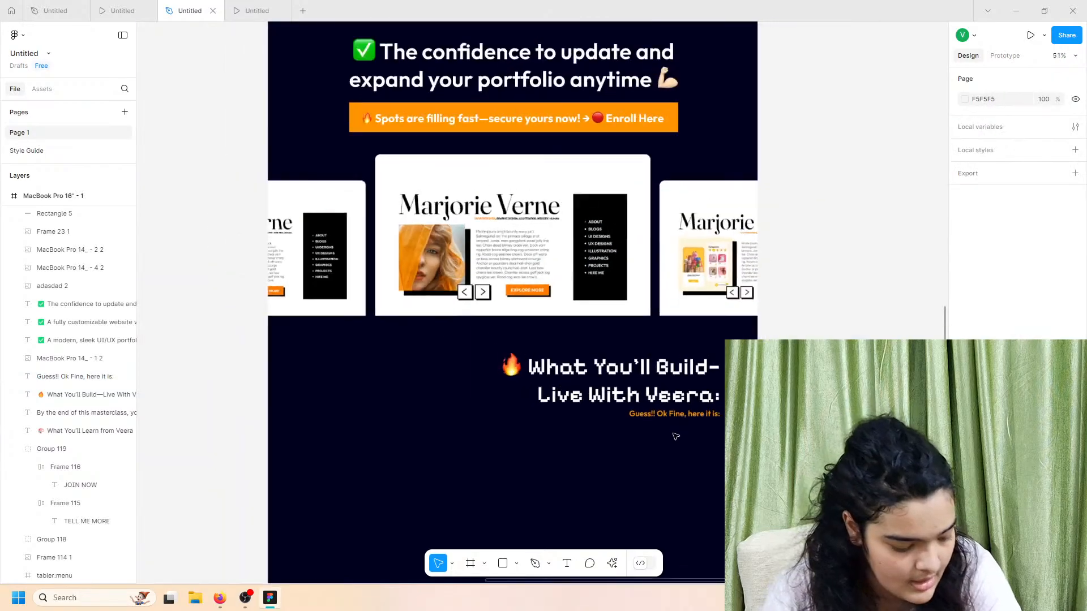
pyautogui.hscroll(-2, 675, 437)
pyautogui.scroll(-3, 676, 437)
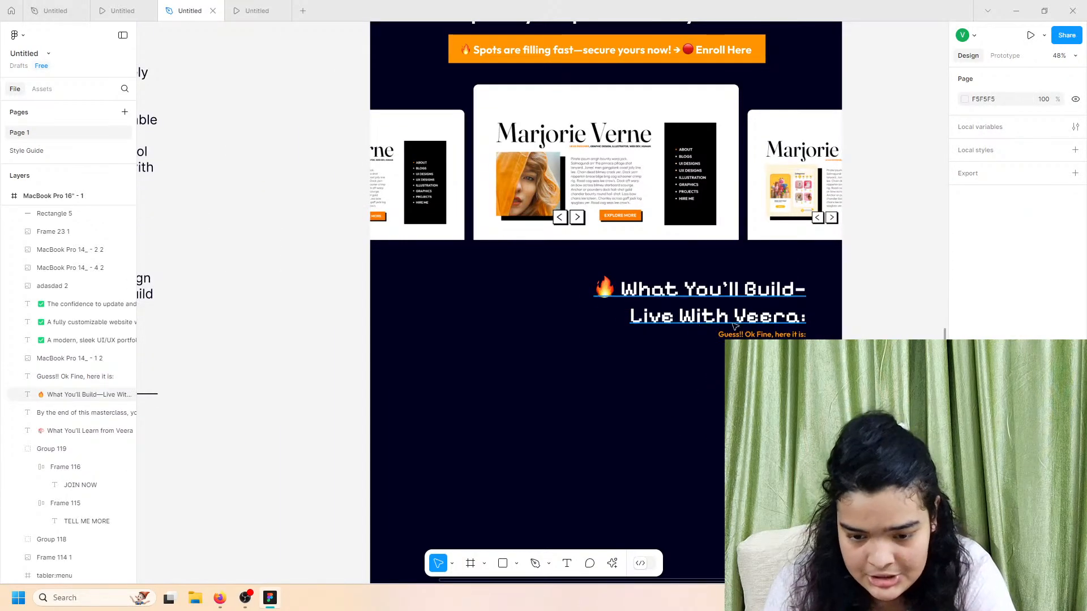
pyautogui.moveTo(715, 358); pyautogui.dragTo(742, 323)
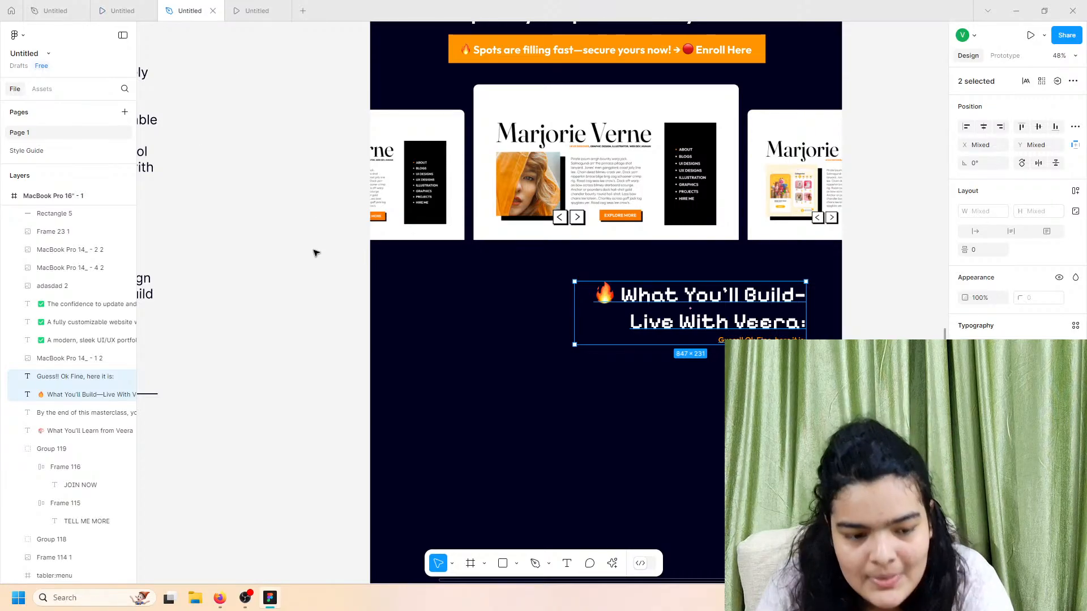
pyautogui.hscroll(-6, 303, 259)
pyautogui.hscroll(-4, 303, 260)
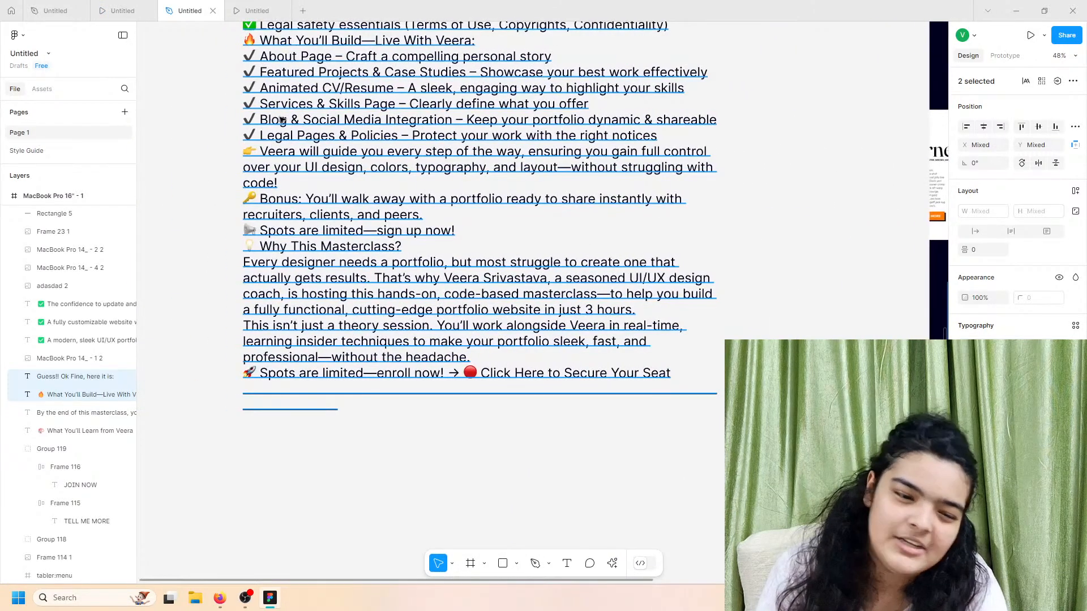
# Step: Copy the 'About Page – Craft a compelling personal story' line and paste it as new text
pyautogui.click(281, 115)
pyautogui.tripleClick(306, 61)
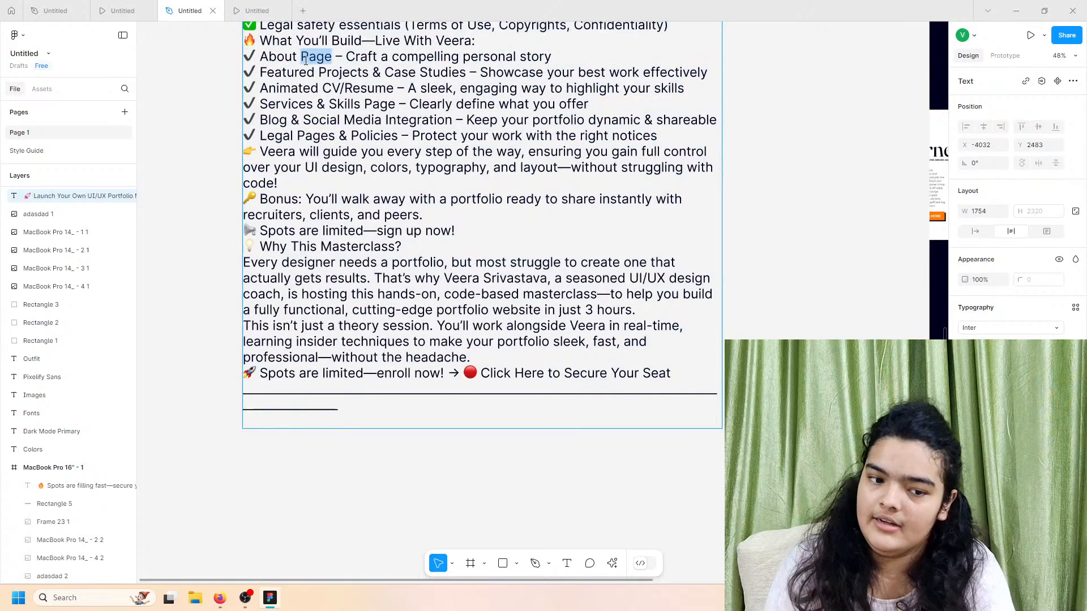
pyautogui.tripleClick(308, 61)
pyautogui.tripleClick(335, 61)
pyautogui.click(552, 56)
pyautogui.moveTo(552, 56); pyautogui.dragTo(246, 79)
pyautogui.hotkey('ctrl', 'c')
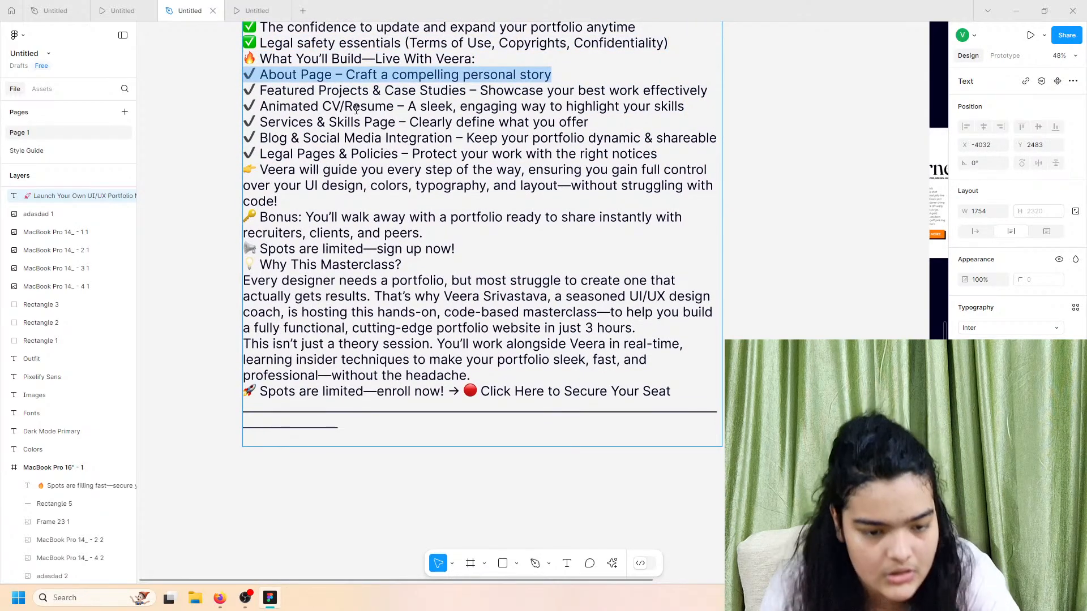
pyautogui.scroll(-2, 356, 110)
pyautogui.hscroll(3, 356, 110)
pyautogui.click(623, 331)
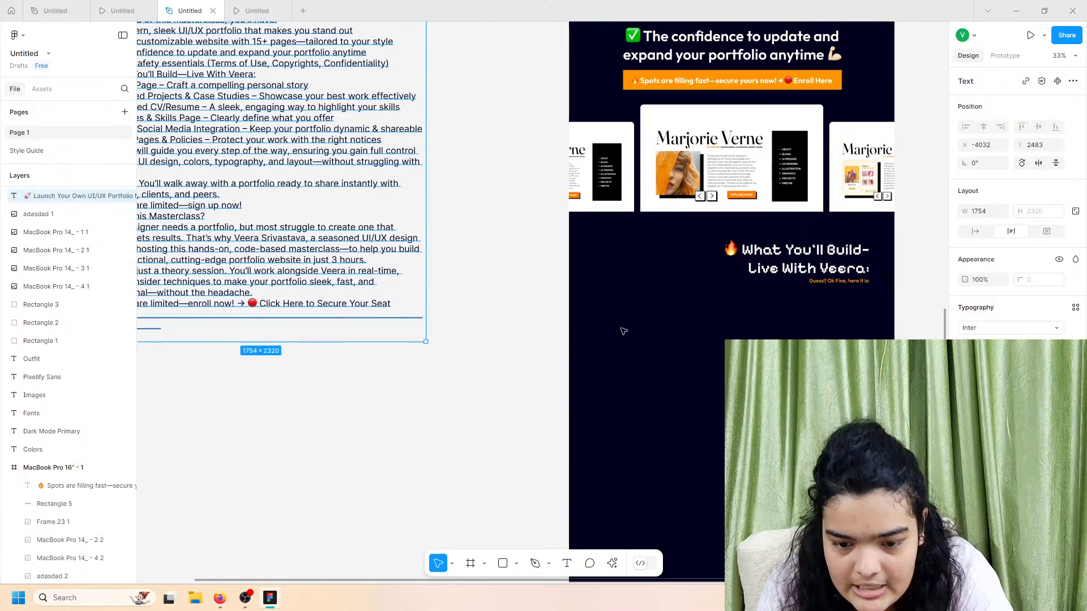
pyautogui.hotkey('ctrl', 'v')
# Step: Move the About Page text into the dark frame, make it white, Outfit font, auto width
pyautogui.moveTo(513, 286); pyautogui.dragTo(738, 317)
pyautogui.click(967, 445)
pyautogui.moveTo(871, 356); pyautogui.dragTo(672, 258)
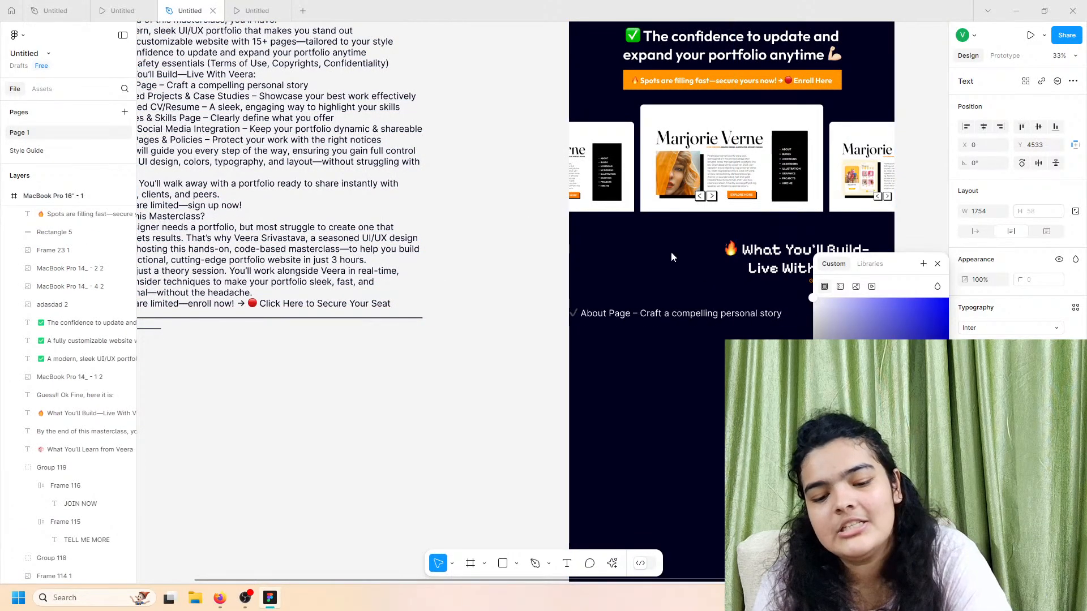
pyautogui.click(684, 334)
pyautogui.click(736, 317)
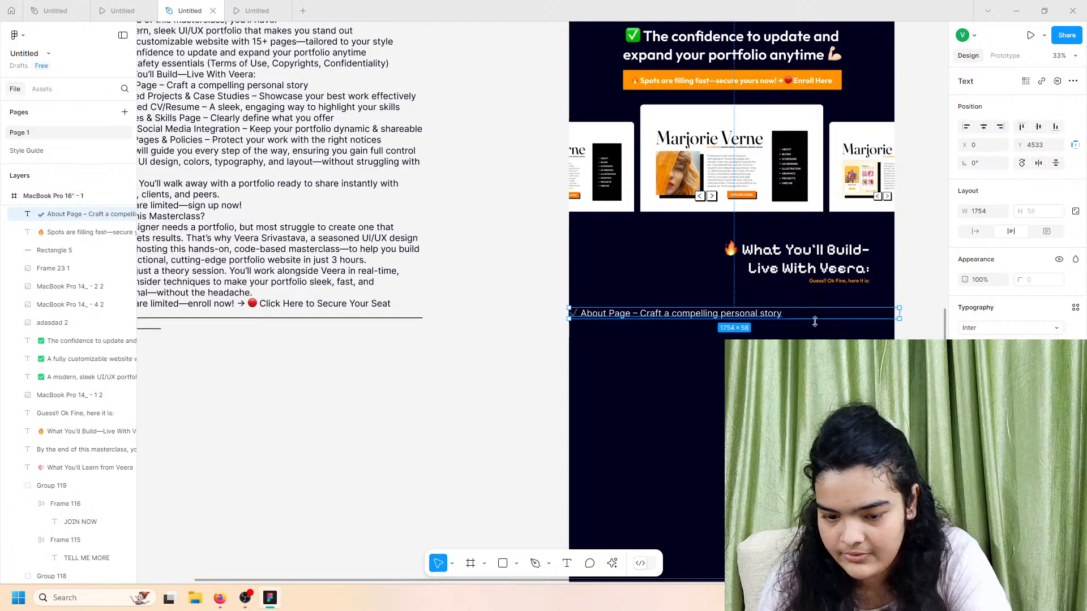
pyautogui.click(981, 329)
pyautogui.write('outfit')
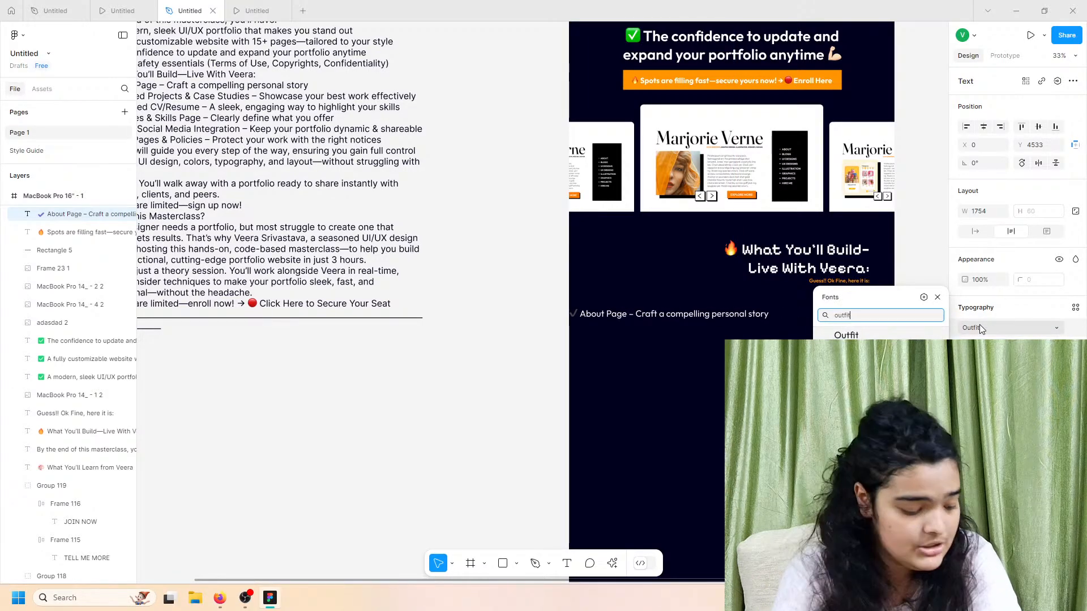
pyautogui.click(846, 335)
pyautogui.scroll(3, 772, 303)
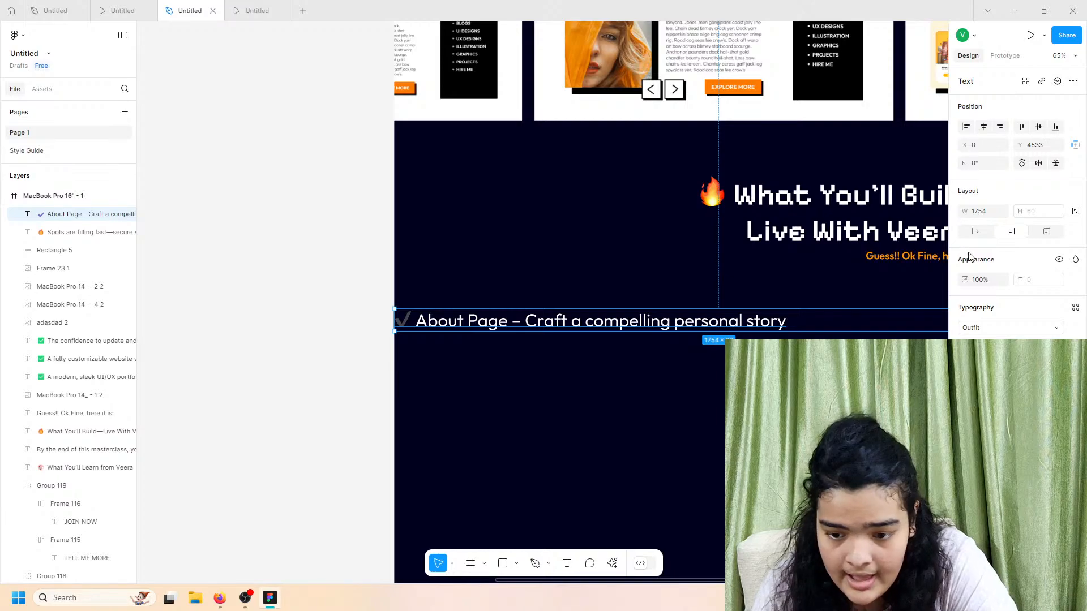
pyautogui.click(974, 231)
# Step: Try a bolder weight, revert it, and narrow the text to 549 wide over two lines
pyautogui.click(149, 2)
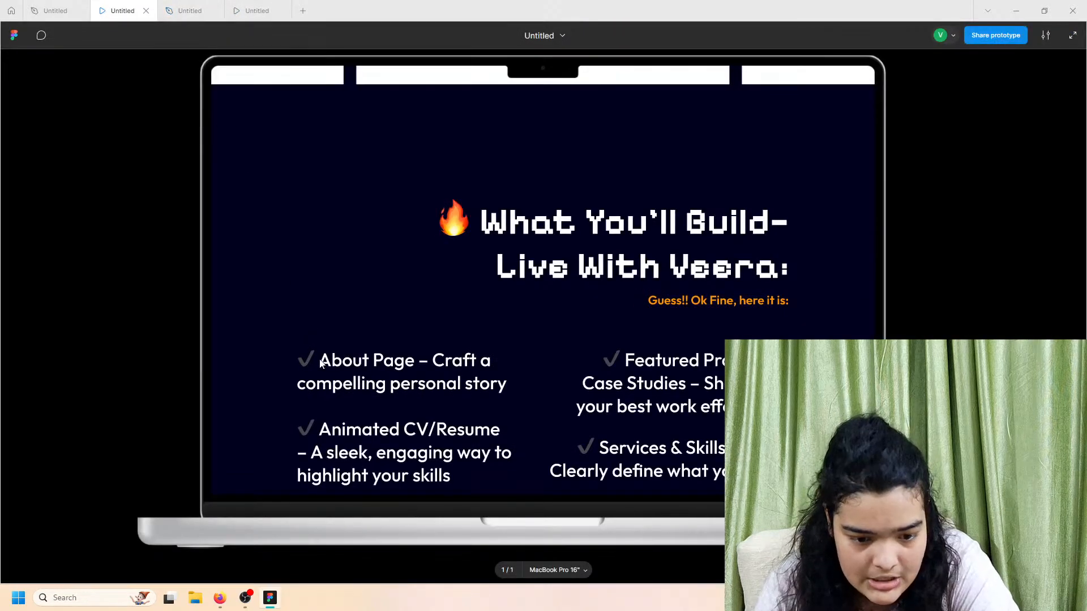
pyautogui.click(161, 12)
pyautogui.click(984, 346)
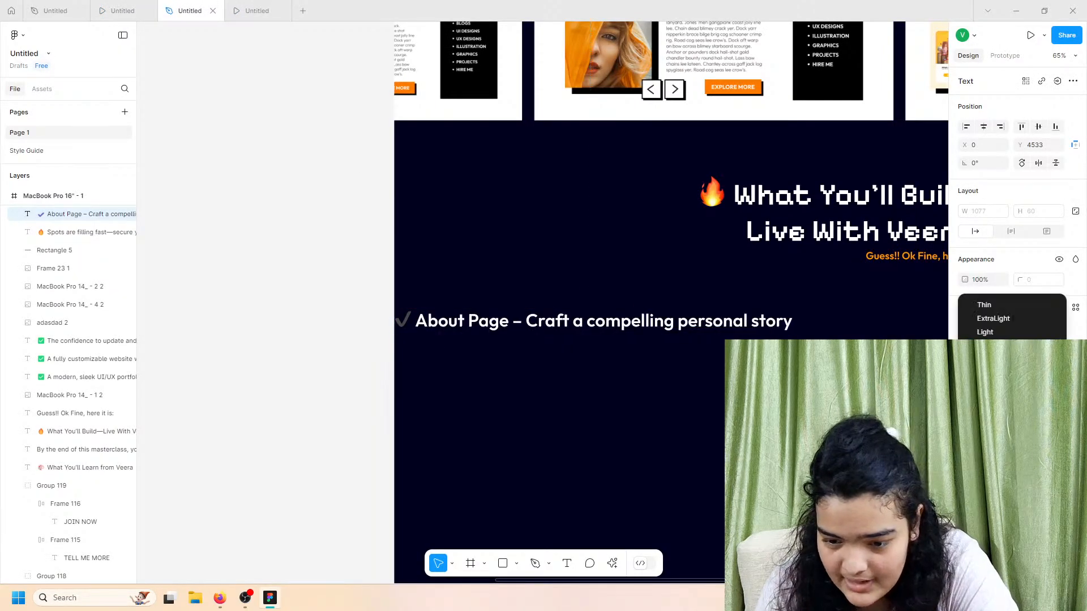
pyautogui.click(984, 360)
pyautogui.click(984, 346)
pyautogui.click(984, 333)
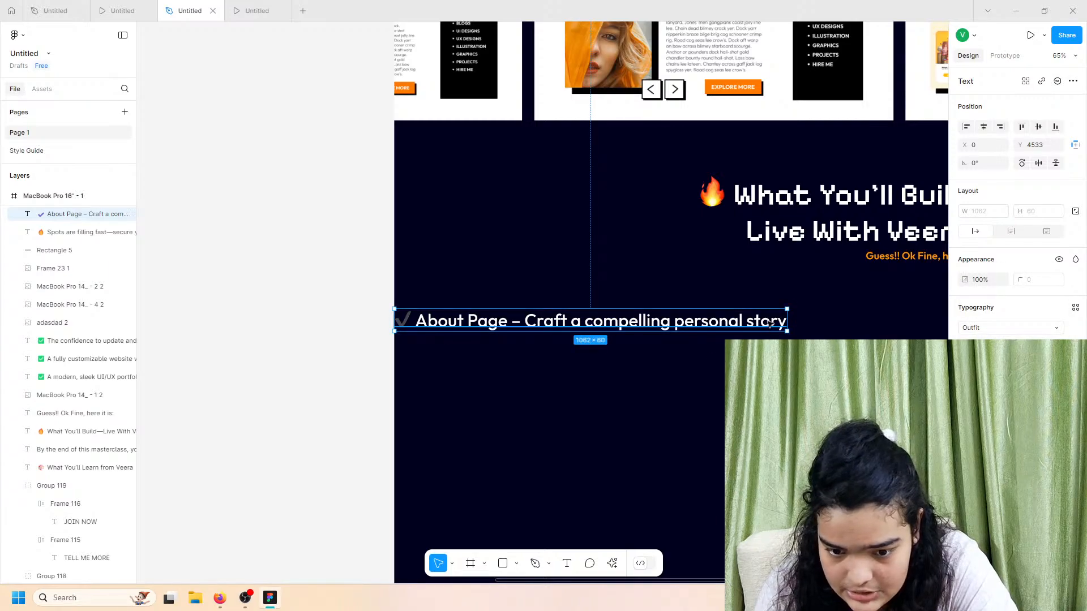
pyautogui.moveTo(787, 324); pyautogui.dragTo(667, 340)
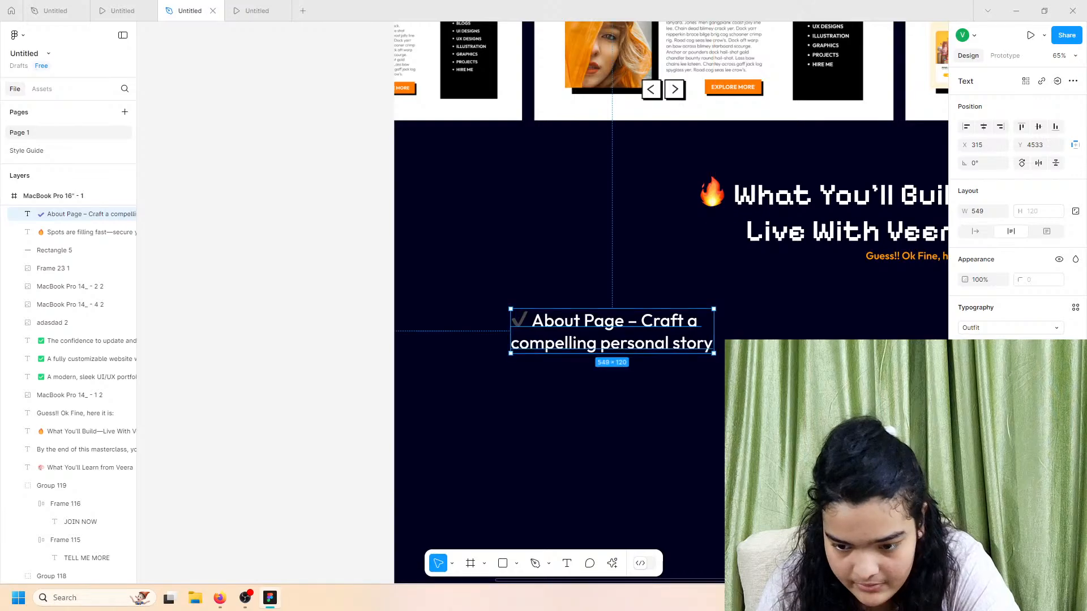
pyautogui.click(613, 398)
pyautogui.scroll(-4, 612, 397)
pyautogui.hscroll(-4, 613, 398)
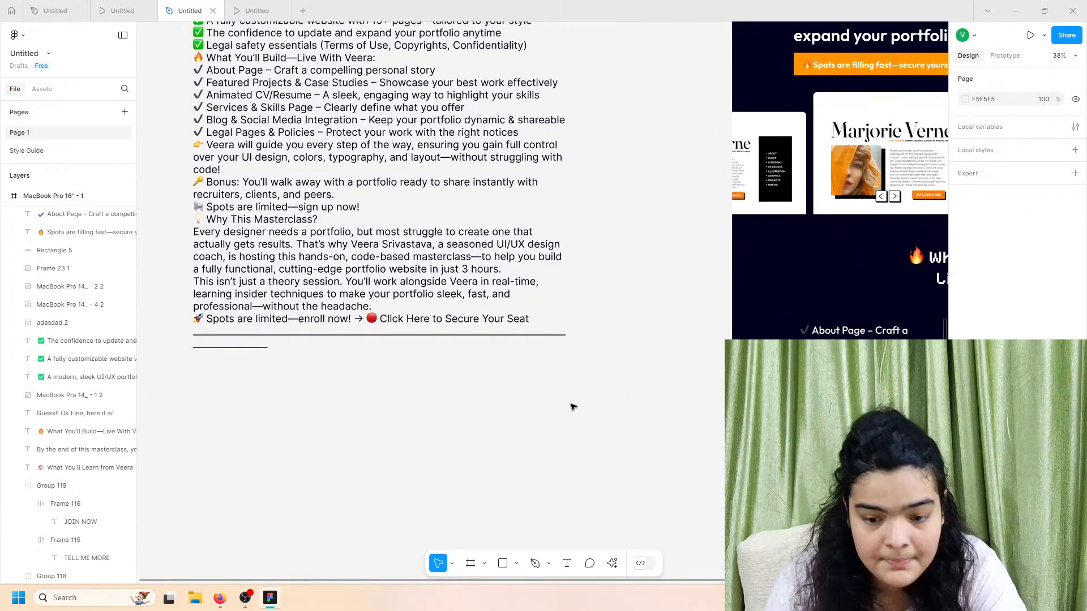
# Step: Select the full 'Featured Projects & Case Studies' line in the copy text
pyautogui.hscroll(2, 573, 407)
pyautogui.hscroll(3, 625, 401)
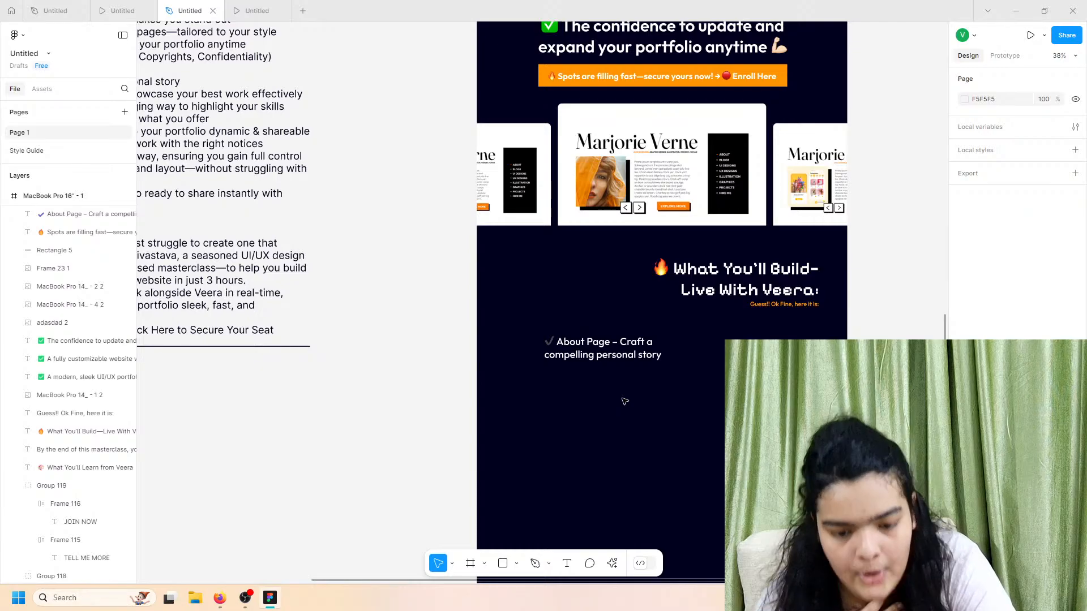
pyautogui.hscroll(-5, 625, 401)
pyautogui.scroll(1, 346, 213)
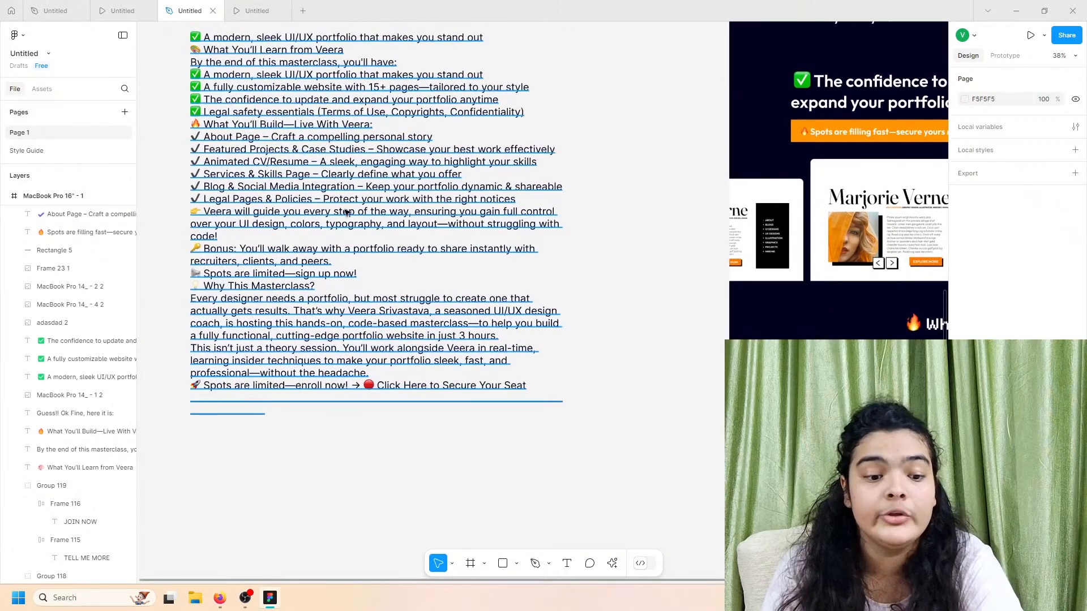
pyautogui.doubleClick(301, 164)
pyautogui.doubleClick(301, 161)
pyautogui.doubleClick(306, 152)
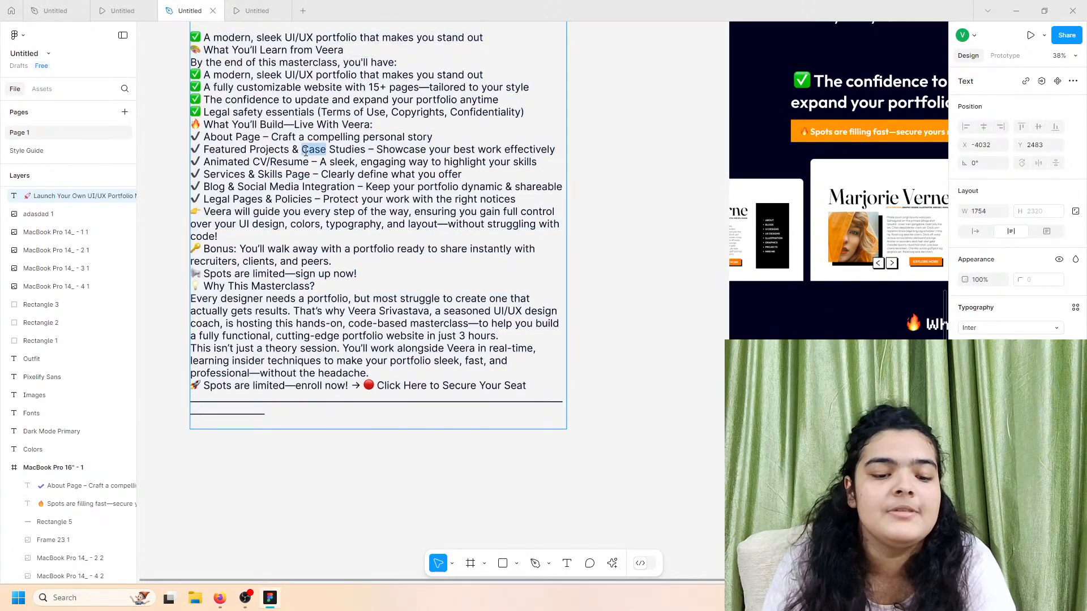
pyautogui.doubleClick(333, 149)
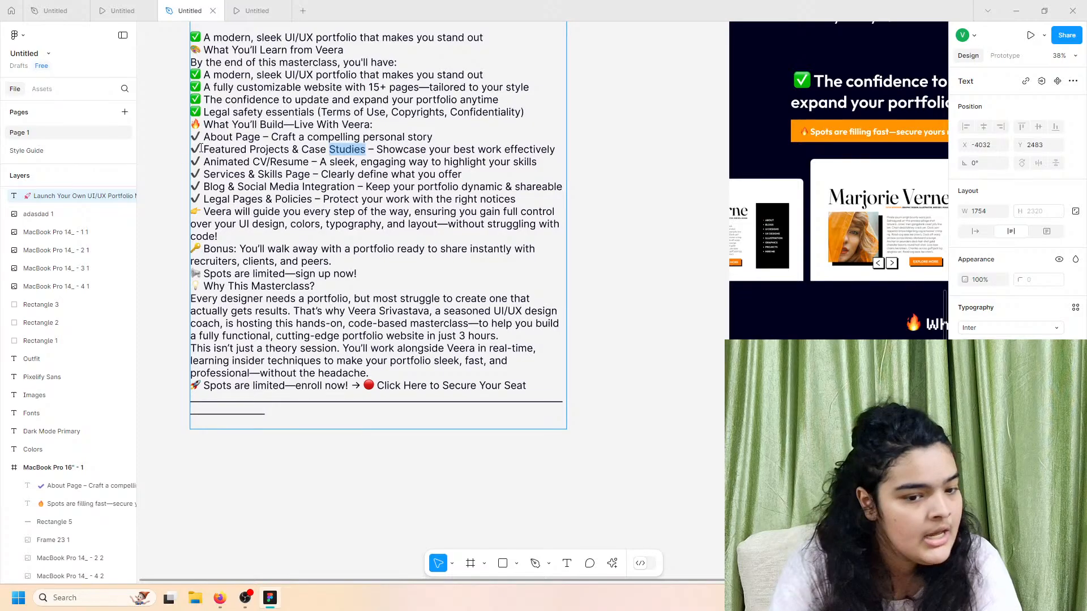
pyautogui.moveTo(193, 149); pyautogui.dragTo(446, 151)
pyautogui.click(545, 159)
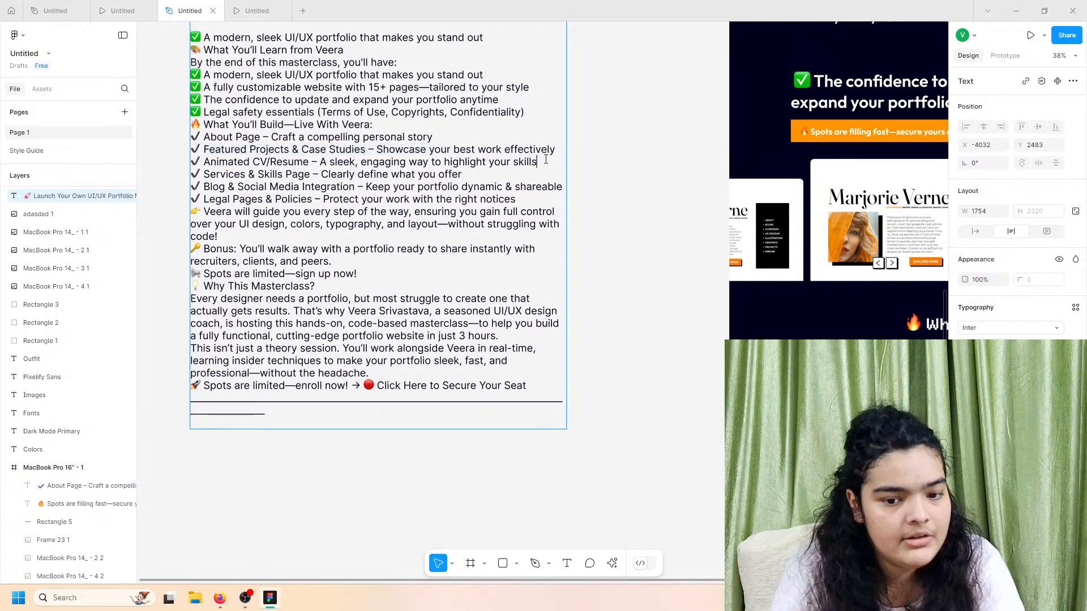
pyautogui.moveTo(556, 150); pyautogui.dragTo(206, 154)
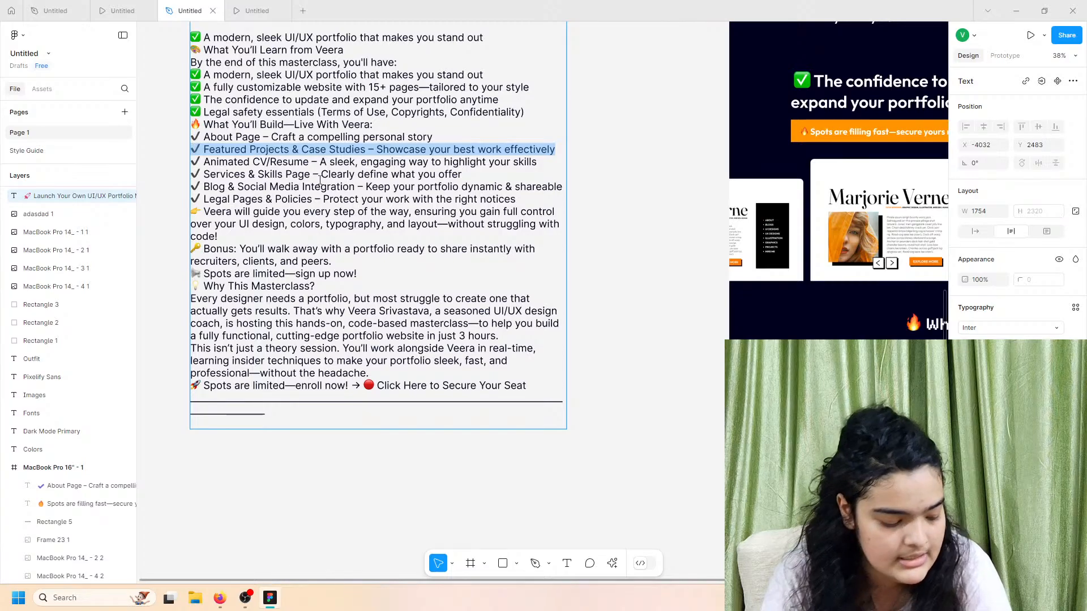
pyautogui.click(368, 187)
# Step: Paste the Featured Projects line, wrap it about 615 wide, and place it under About Page
pyautogui.hscroll(5, 648, 364)
pyautogui.scroll(-2, 651, 391)
pyautogui.click(652, 394)
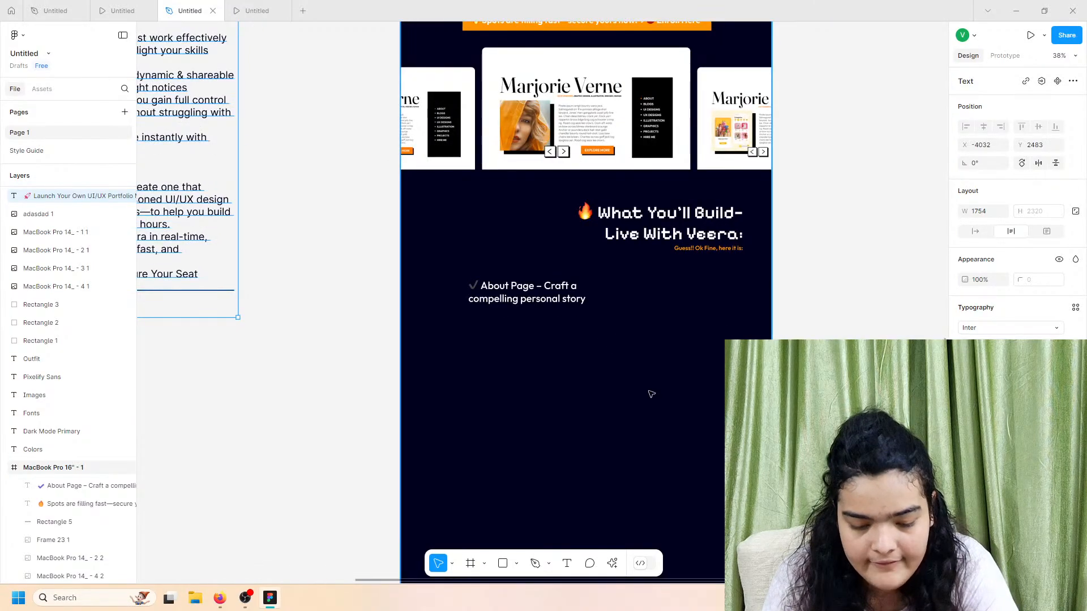
pyautogui.hotkey('ctrl', 'v')
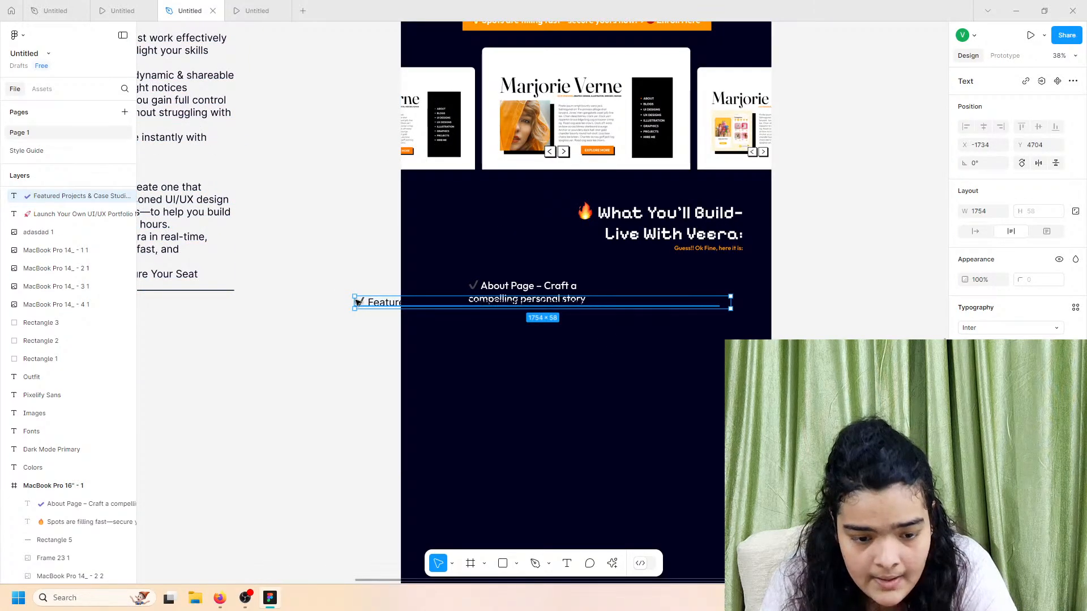
pyautogui.moveTo(355, 303); pyautogui.dragTo(614, 319)
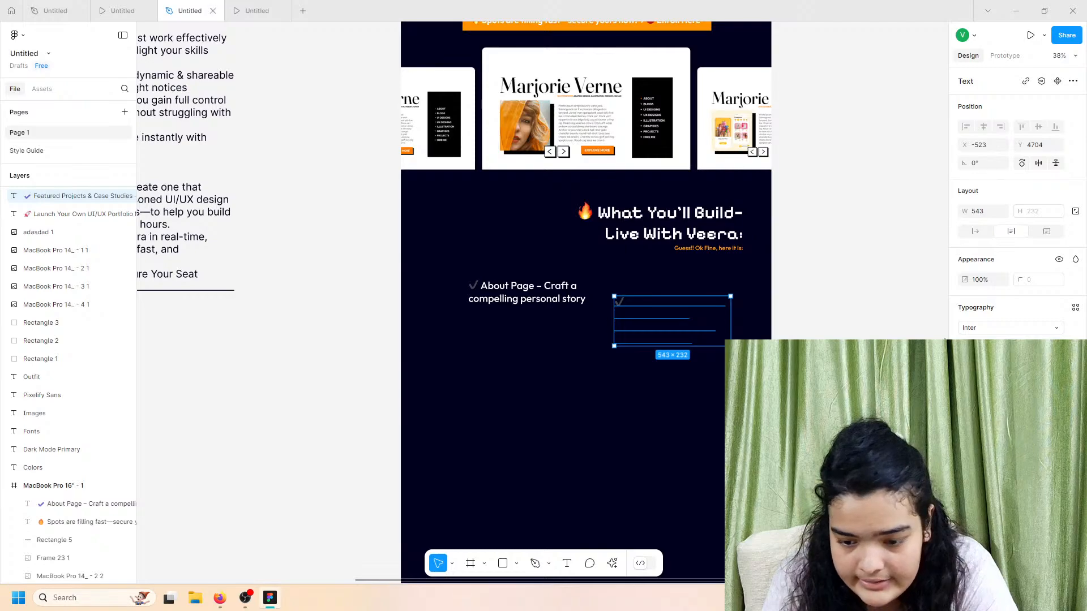
pyautogui.moveTo(732, 316); pyautogui.dragTo(747, 317)
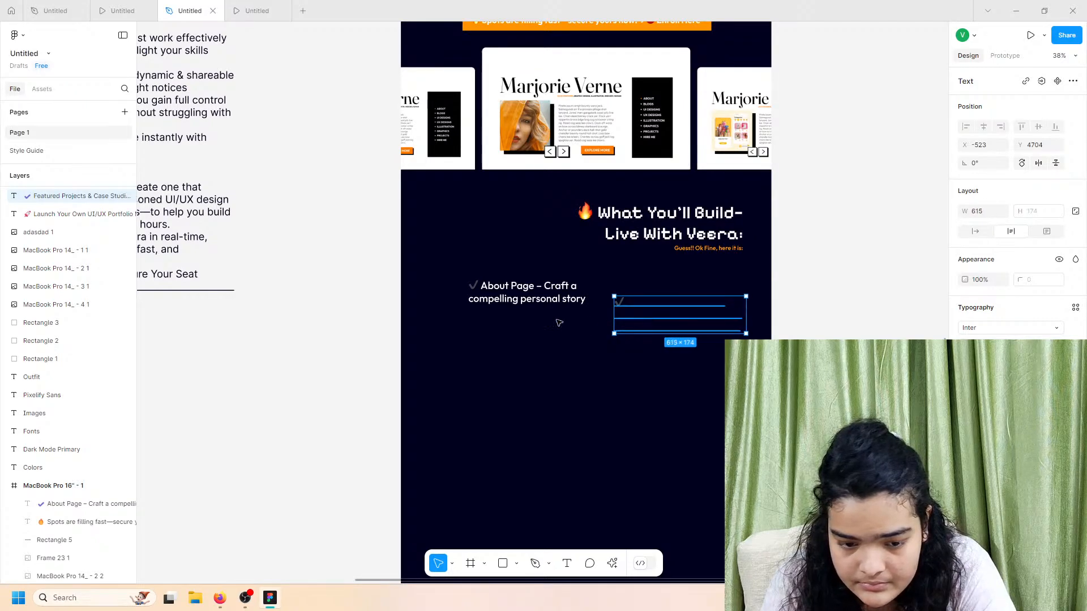
pyautogui.moveTo(674, 326); pyautogui.dragTo(528, 337)
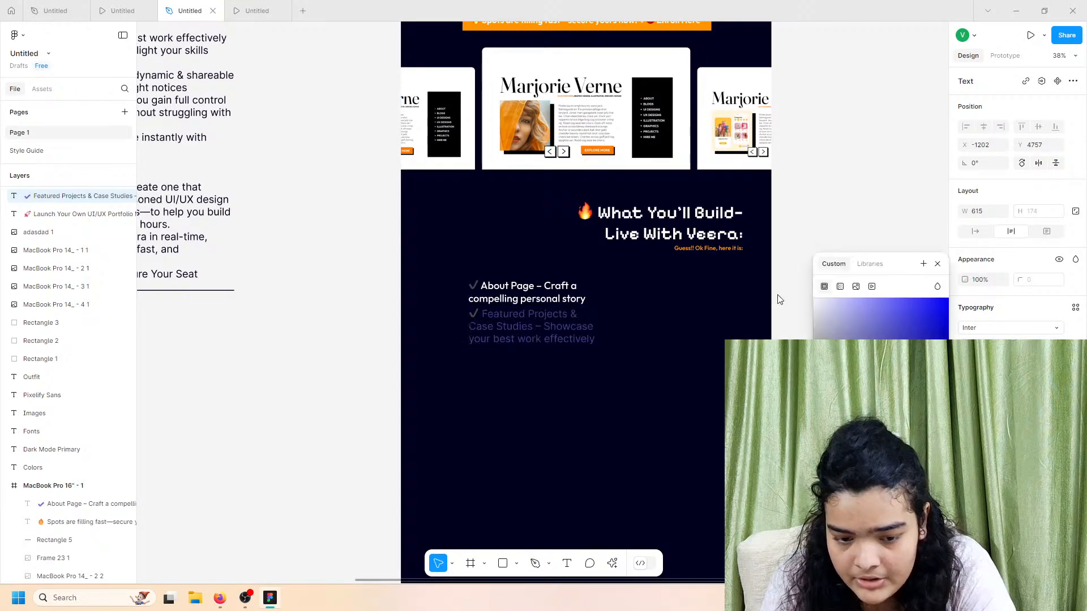
pyautogui.click(983, 330)
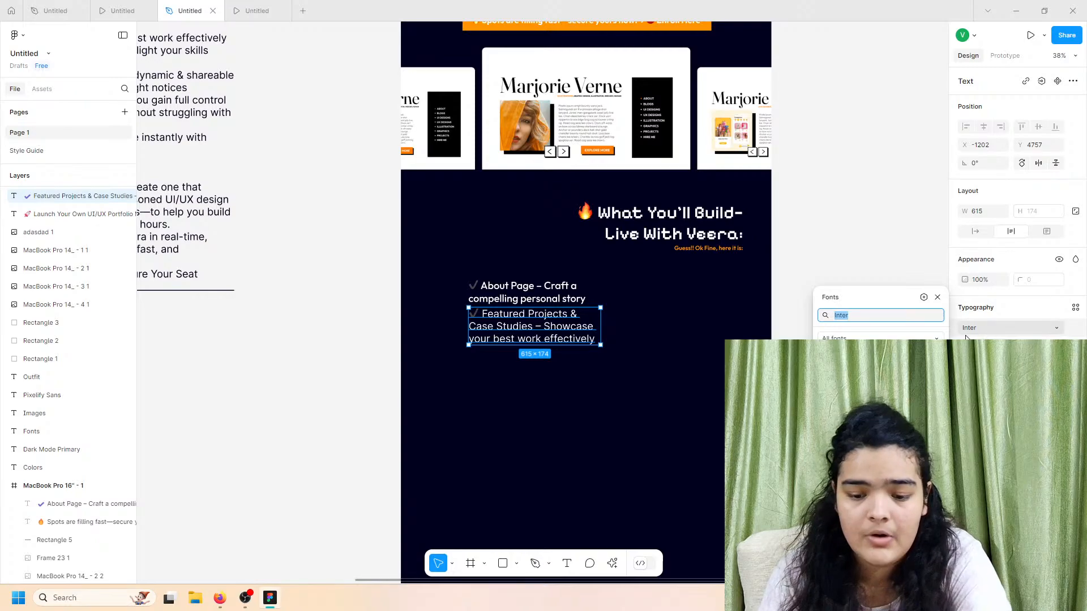
pyautogui.click(491, 295)
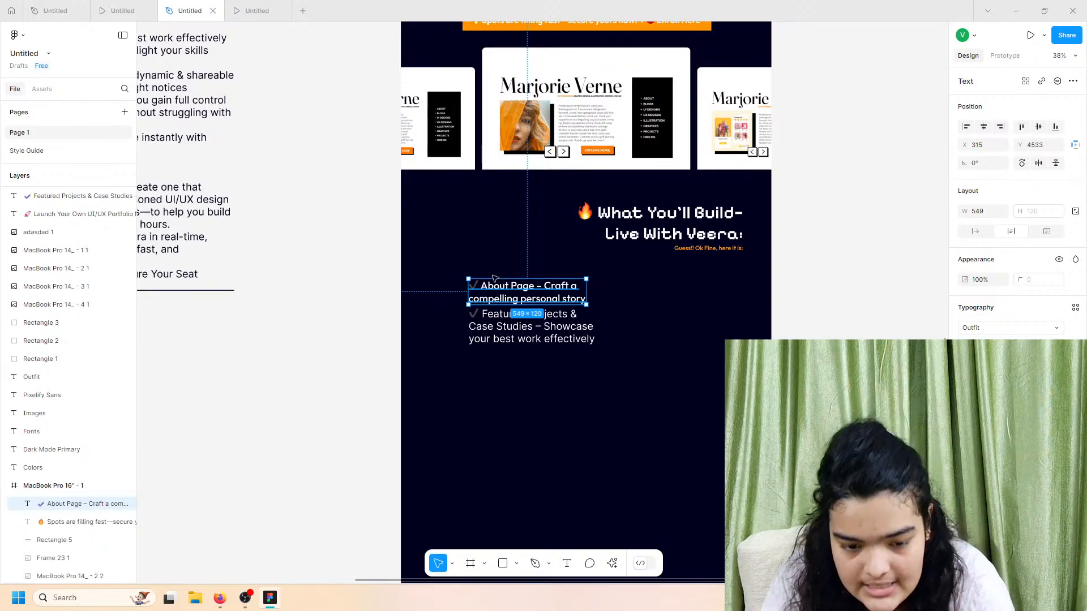
# Step: Save the About Page text's typography as a new text style named 'list'
pyautogui.scroll(5, 507, 299)
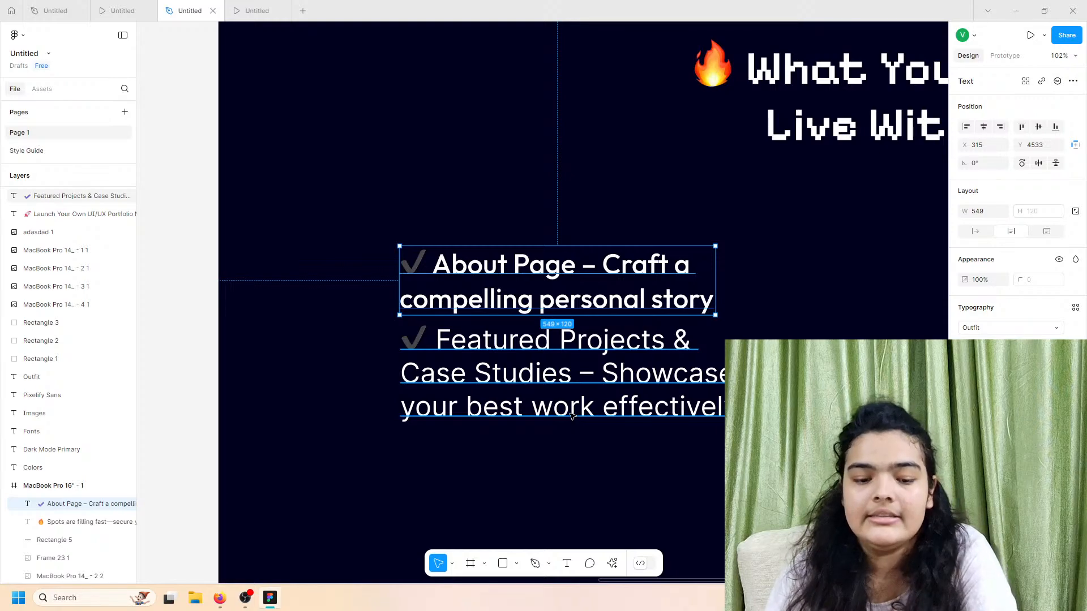
pyautogui.click(1075, 310)
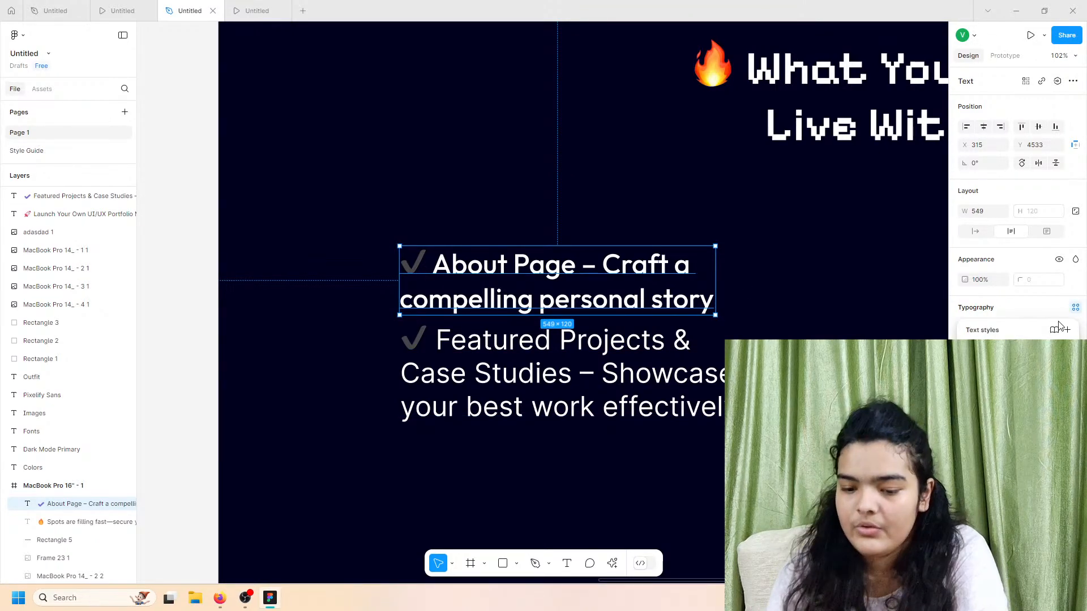
pyautogui.click(1067, 330)
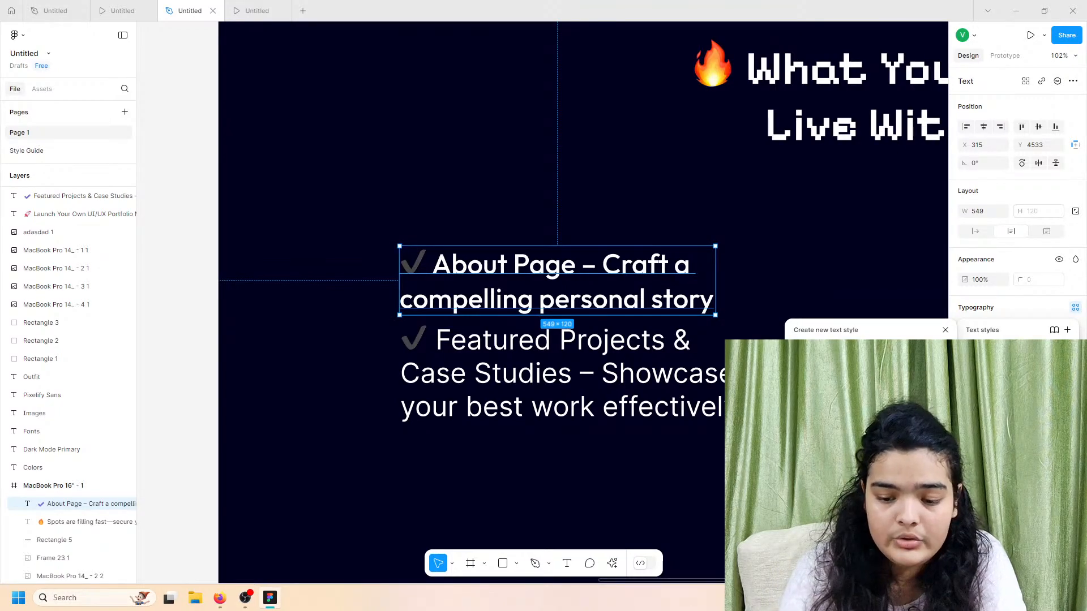
pyautogui.press('Return')
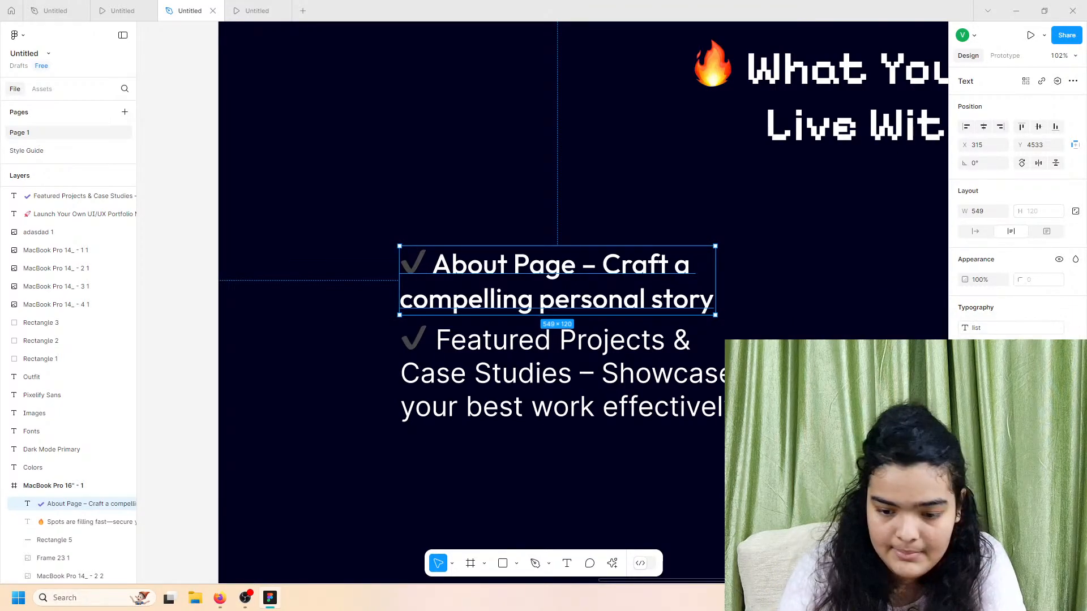
# Step: Apply the 'list' style to the Featured Projects text and nudge it below About Page
pyautogui.click(444, 351)
pyautogui.moveTo(502, 378)
pyautogui.mouseDown()
pyautogui.moveTo(483, 392)
pyautogui.moveTo(497, 389)
pyautogui.mouseUp()
pyautogui.click(1074, 308)
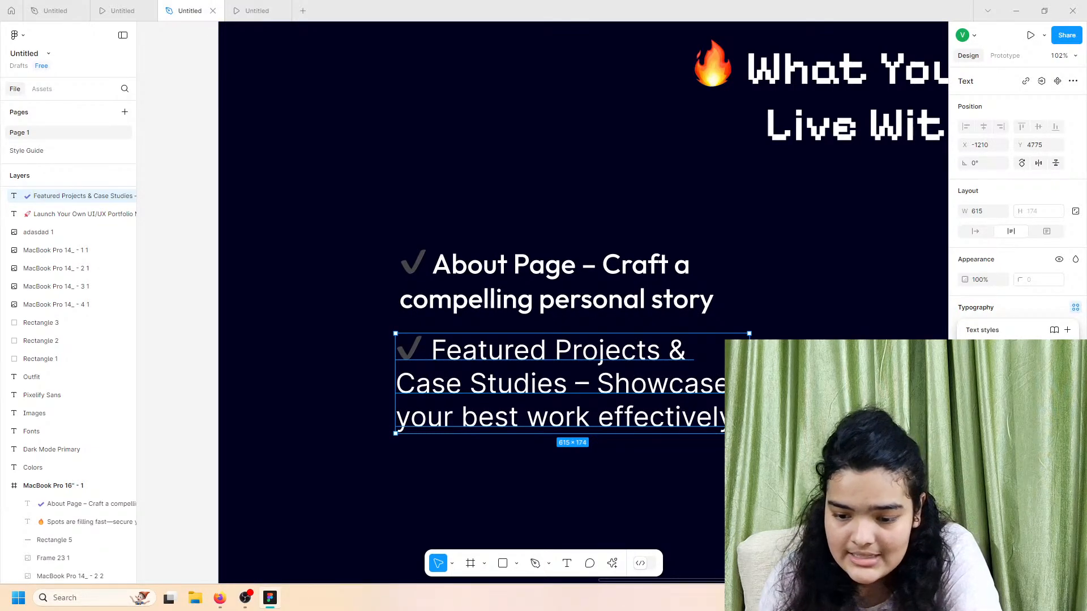
pyautogui.click(987, 375)
pyautogui.moveTo(580, 406); pyautogui.dragTo(590, 425)
# Step: Copy the Animated CV/Resume line from the copy text and paste it as a separate text layer
pyautogui.scroll(-5, 590, 417)
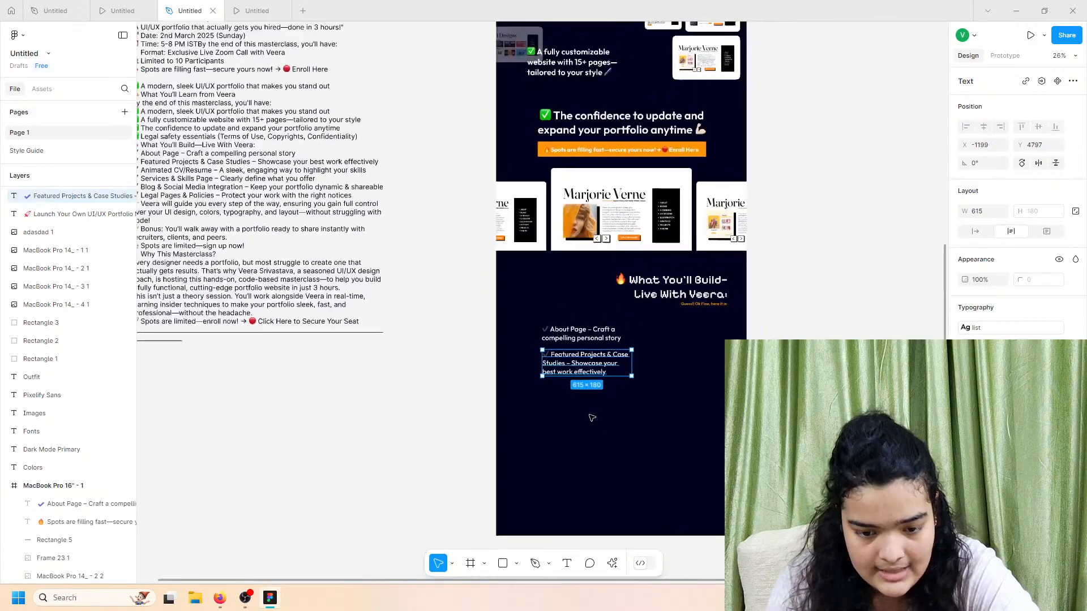
pyautogui.hscroll(-9, 517, 407)
pyautogui.scroll(-3, 515, 406)
pyautogui.hscroll(3, 516, 406)
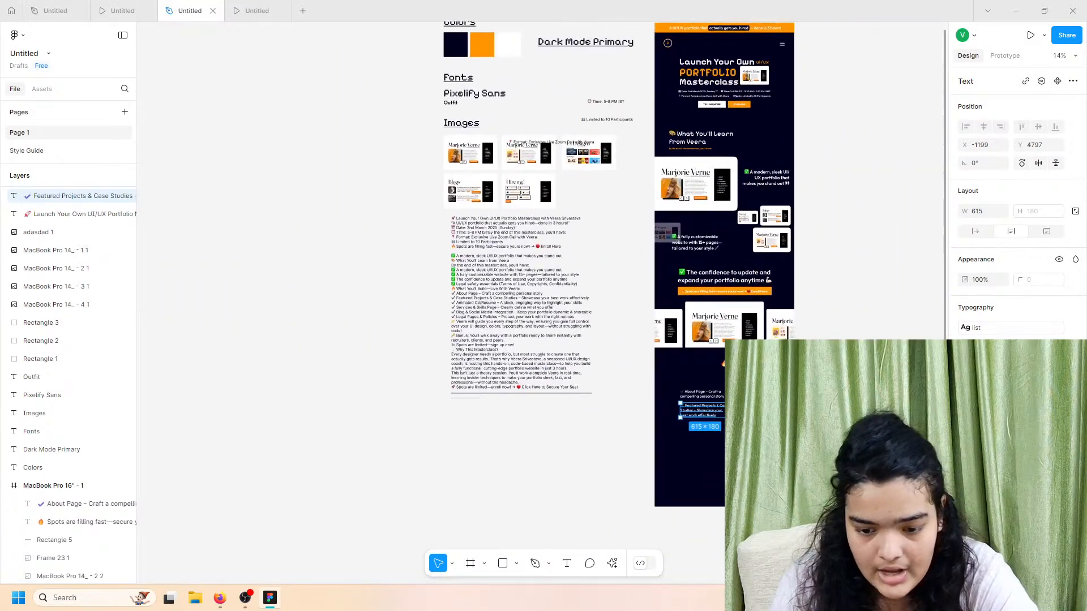
pyautogui.hscroll(-2, 585, 368)
pyautogui.scroll(6, 622, 314)
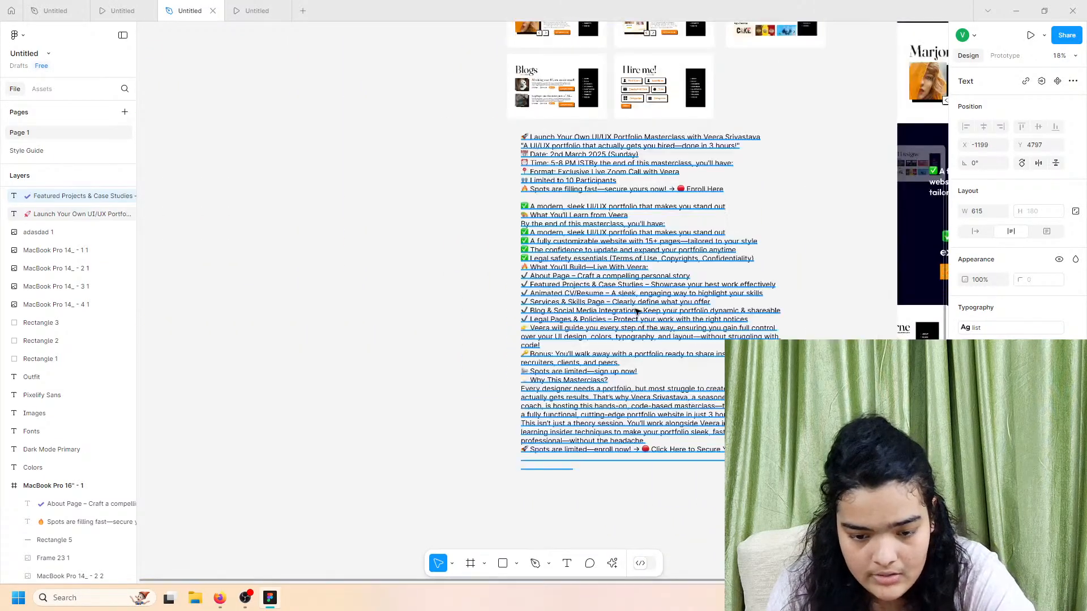
pyautogui.doubleClick(474, 266)
pyautogui.click(427, 275)
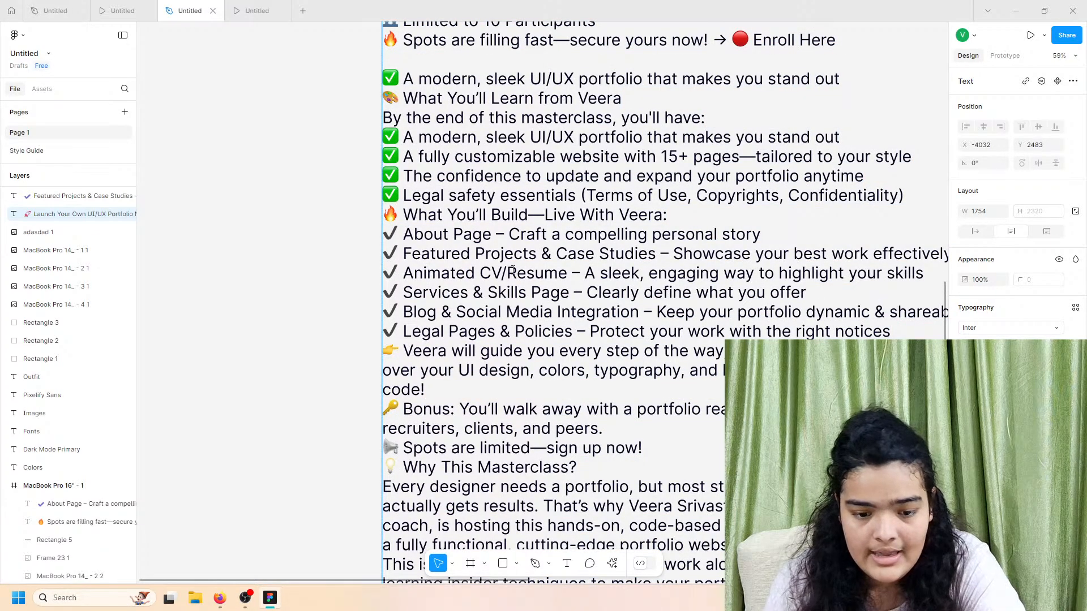
pyautogui.tripleClick(392, 273)
pyautogui.moveTo(392, 273); pyautogui.dragTo(932, 275)
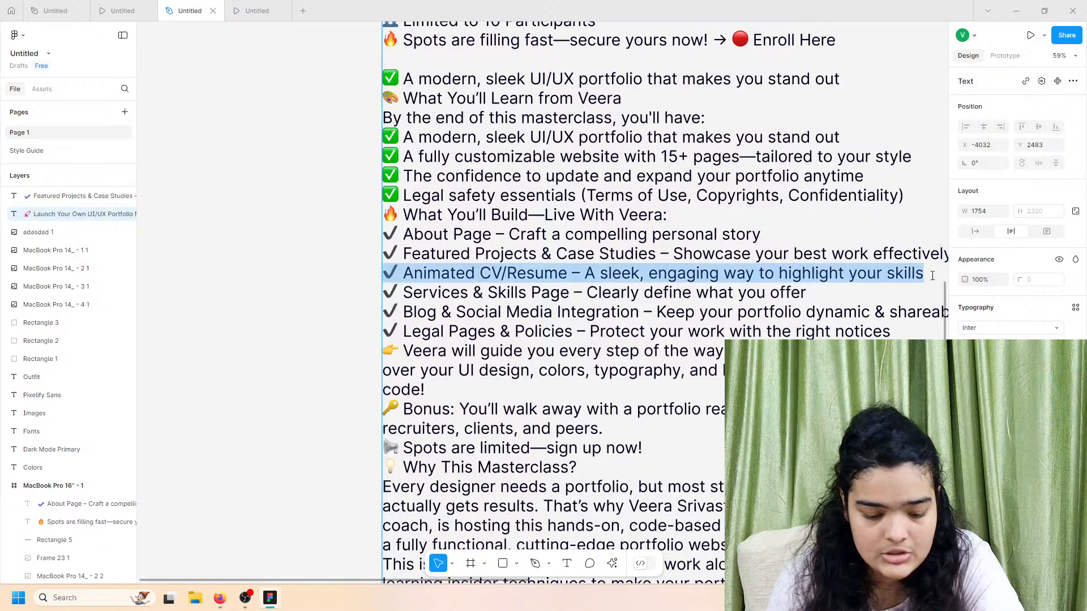
pyautogui.hotkey('ctrl', 'c')
pyautogui.press('Escape')
pyautogui.scroll(-5, 302, 222)
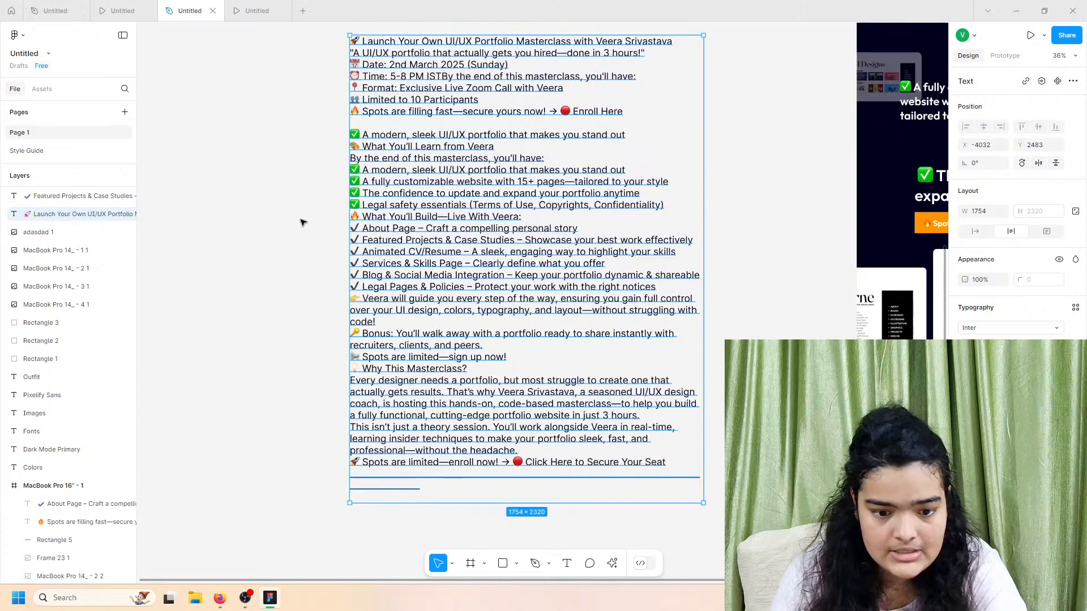
pyautogui.hotkey('ctrl', 'v')
pyautogui.moveTo(459, 62); pyautogui.dragTo(250, 277)
# Step: Copy the Services & Skills Page line into its own text layer below Animated CV/Resume
pyautogui.click(536, 273)
pyautogui.tripleClick(537, 272)
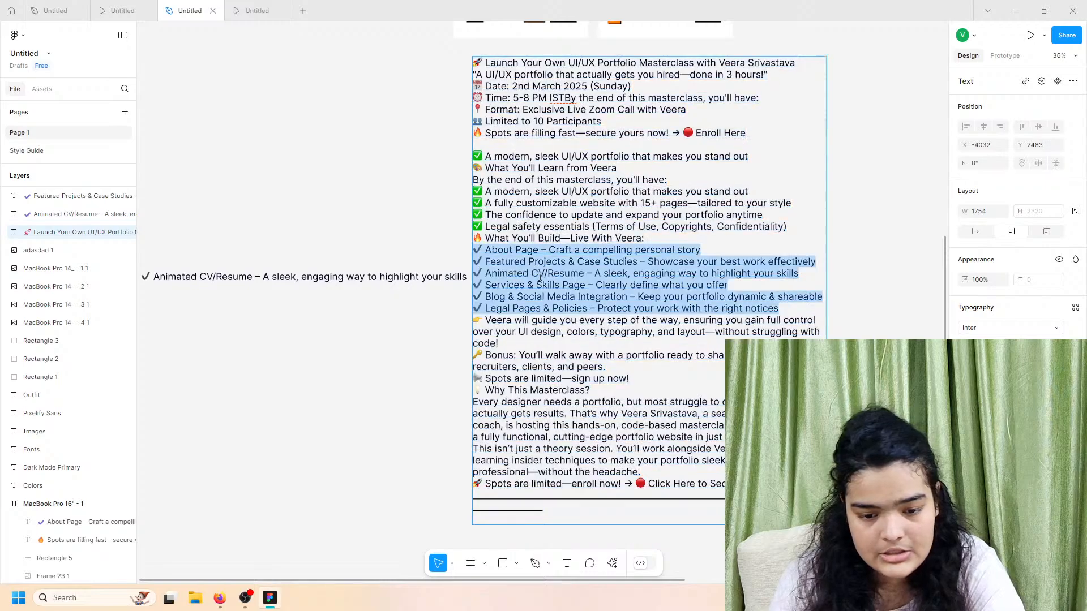
pyautogui.doubleClick(536, 273)
pyautogui.moveTo(524, 287); pyautogui.dragTo(661, 294)
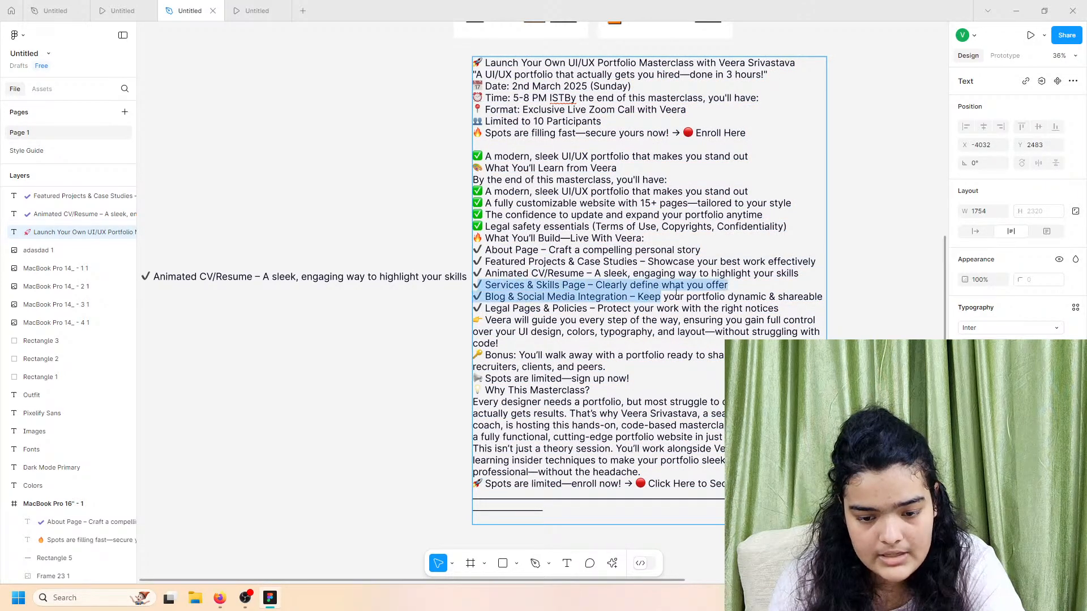
pyautogui.moveTo(729, 286); pyautogui.dragTo(480, 283)
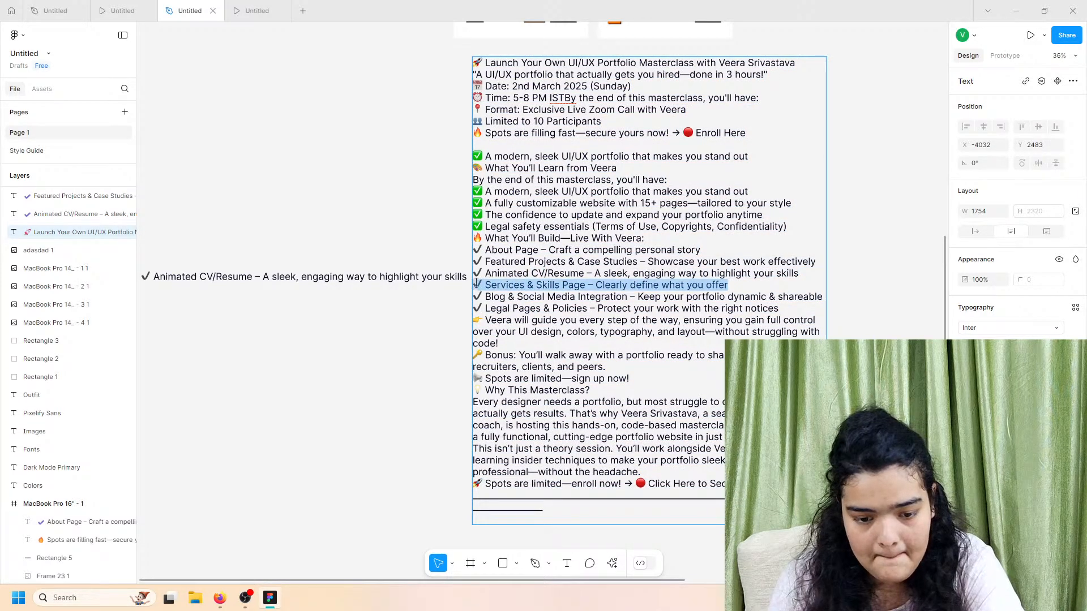
pyautogui.hotkey('ctrl', 'c')
pyautogui.press('Escape')
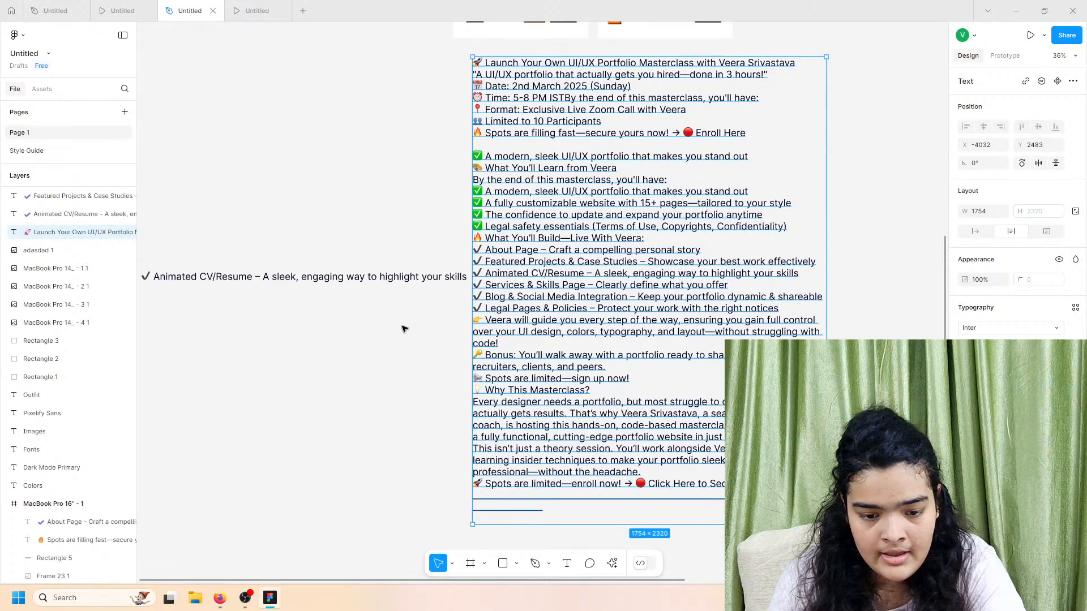
pyautogui.hotkey('ctrl', 'v')
pyautogui.moveTo(544, 68); pyautogui.dragTo(221, 305)
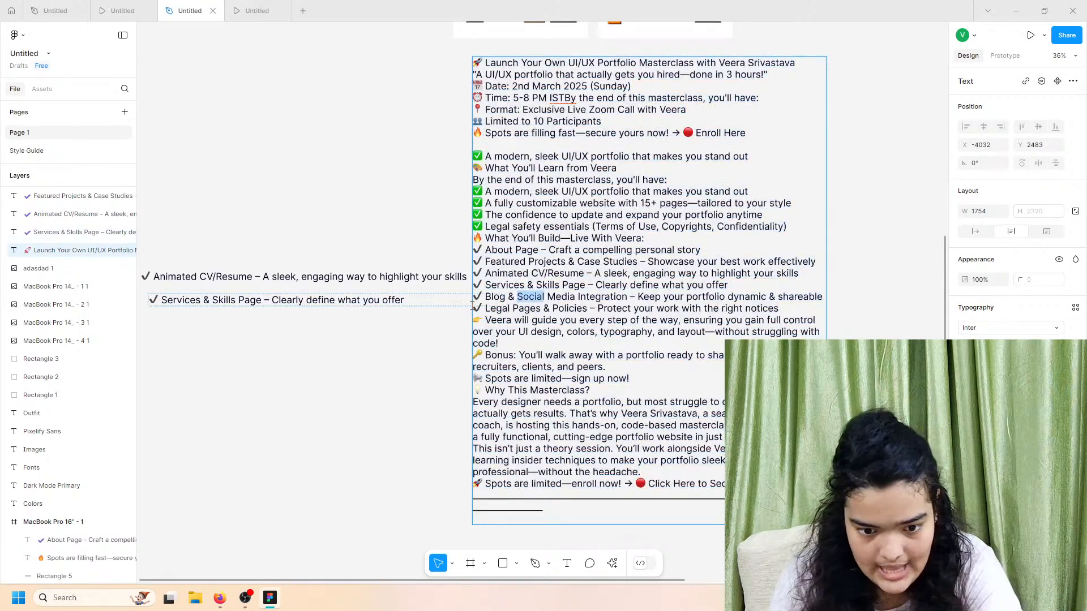
# Step: Paste the Blog & Social Media Integration line as new text below Services
pyautogui.doubleClick(668, 296)
pyautogui.moveTo(826, 292); pyautogui.dragTo(474, 296)
pyautogui.click(416, 353)
pyautogui.hotkey('ctrl', 'v')
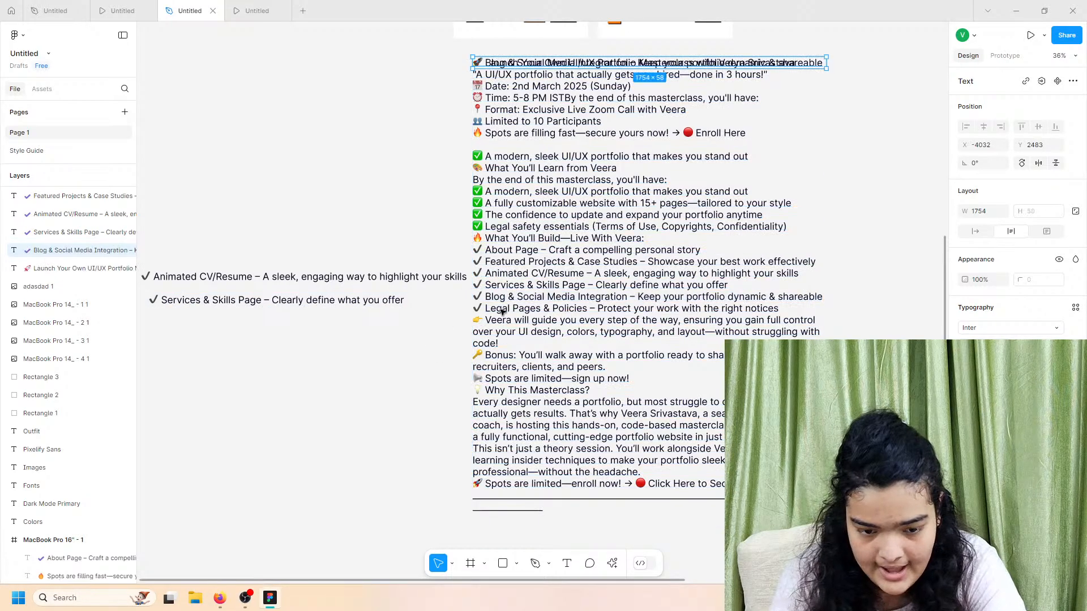
pyautogui.moveTo(578, 63); pyautogui.dragTo(216, 330)
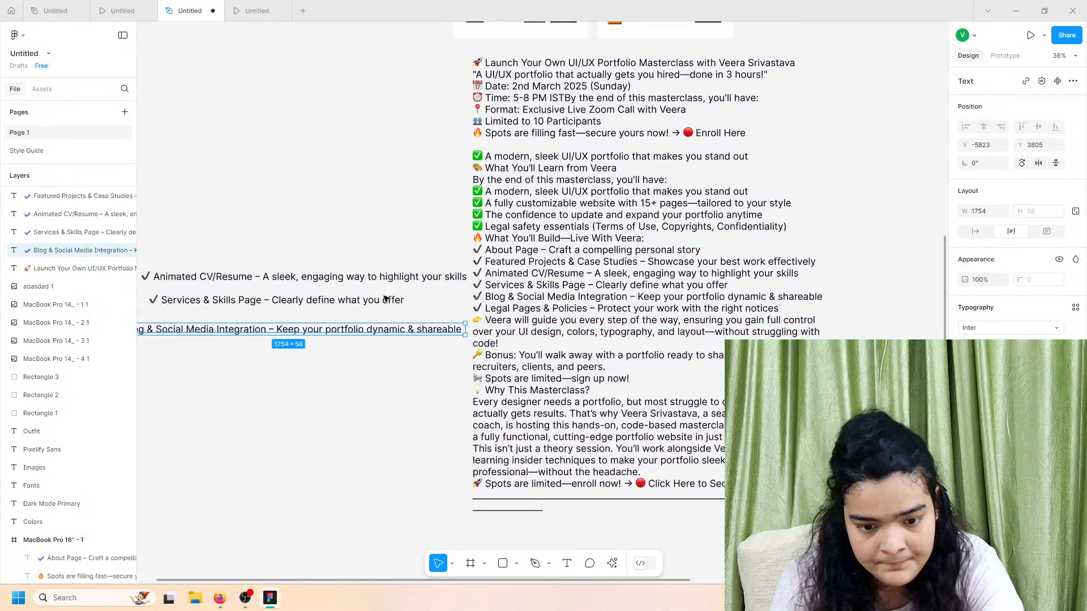
# Step: Paste the Legal Pages & Policies line as new text below the Blog line
pyautogui.tripleClick(557, 309)
pyautogui.click(558, 309)
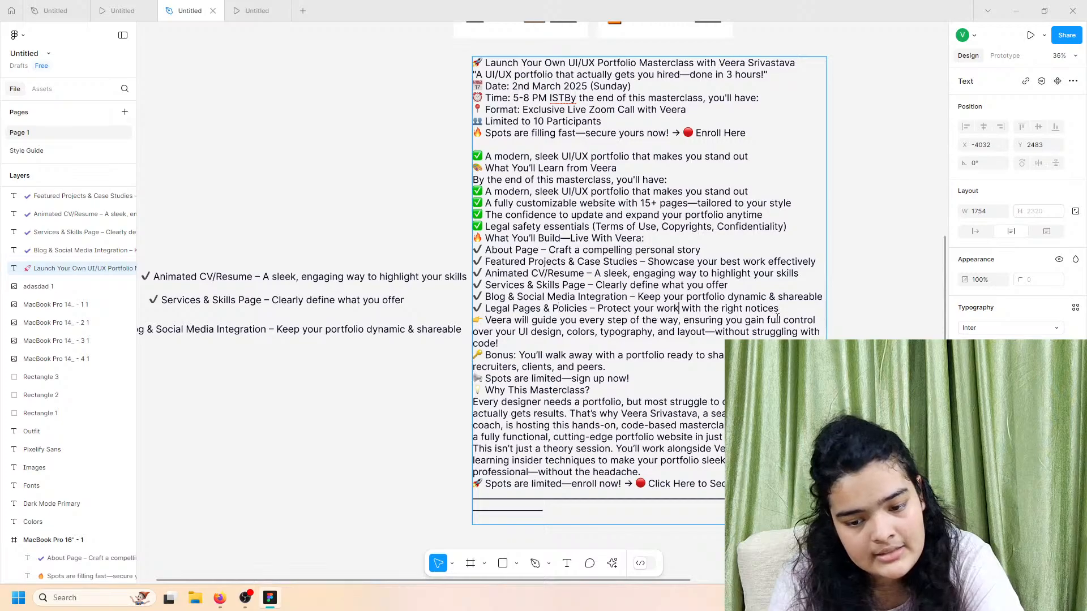
pyautogui.moveTo(772, 311); pyautogui.dragTo(473, 310)
pyautogui.press('Escape')
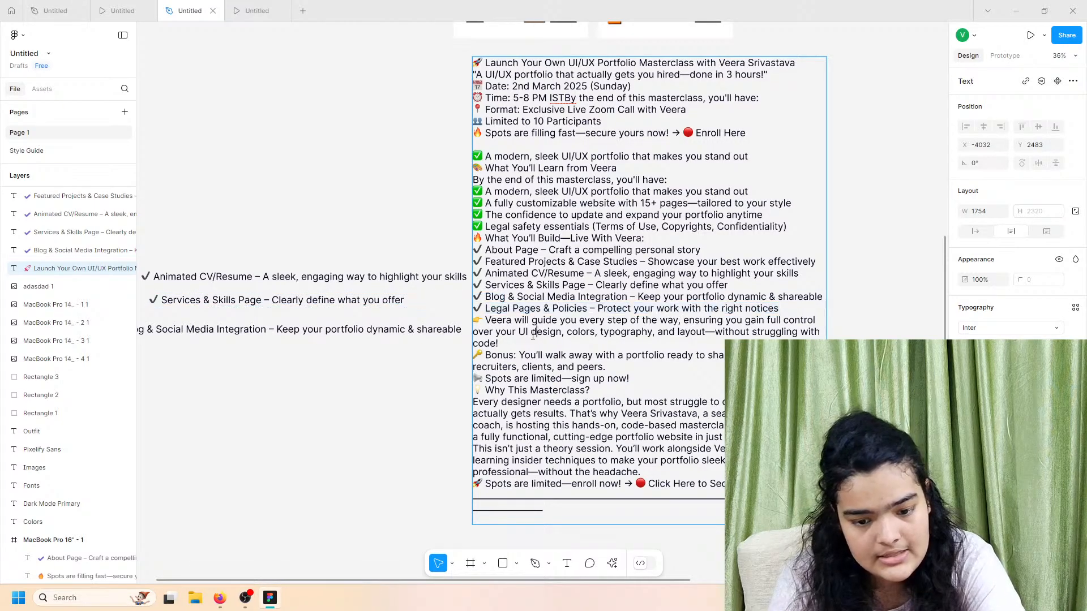
pyautogui.hotkey('ctrl', 'v')
pyautogui.moveTo(559, 68); pyautogui.dragTo(223, 364)
# Step: Move the four new lines into the dark section, apply the 'list' style and white fill
pyautogui.scroll(-3, 249, 295)
pyautogui.moveTo(251, 264); pyautogui.dragTo(237, 378)
pyautogui.moveTo(237, 331); pyautogui.dragTo(751, 508)
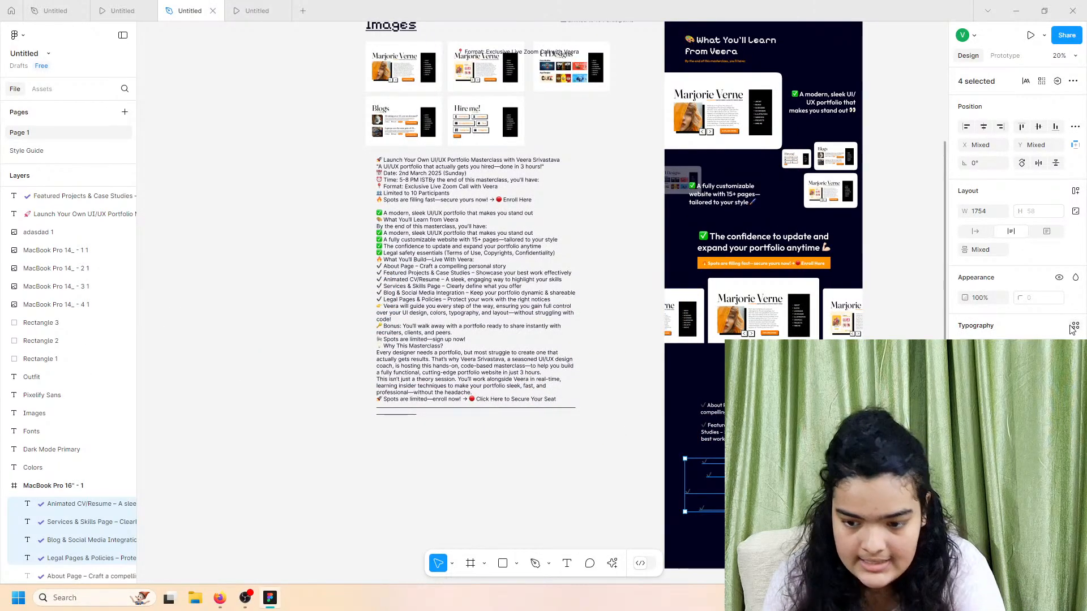
pyautogui.click(866, 407)
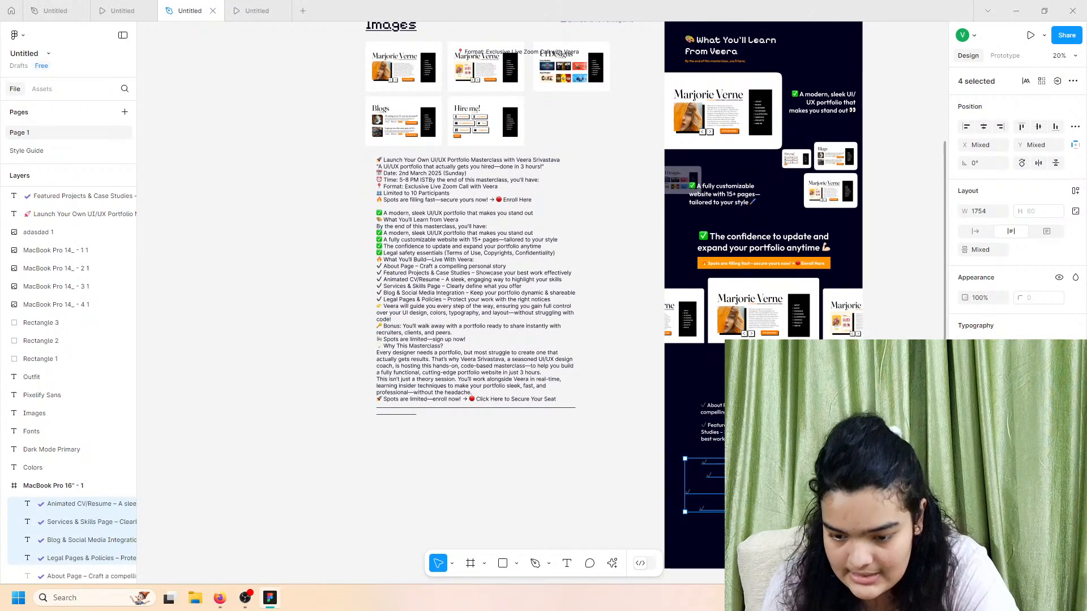
pyautogui.click(968, 425)
pyautogui.moveTo(850, 363); pyautogui.dragTo(810, 296)
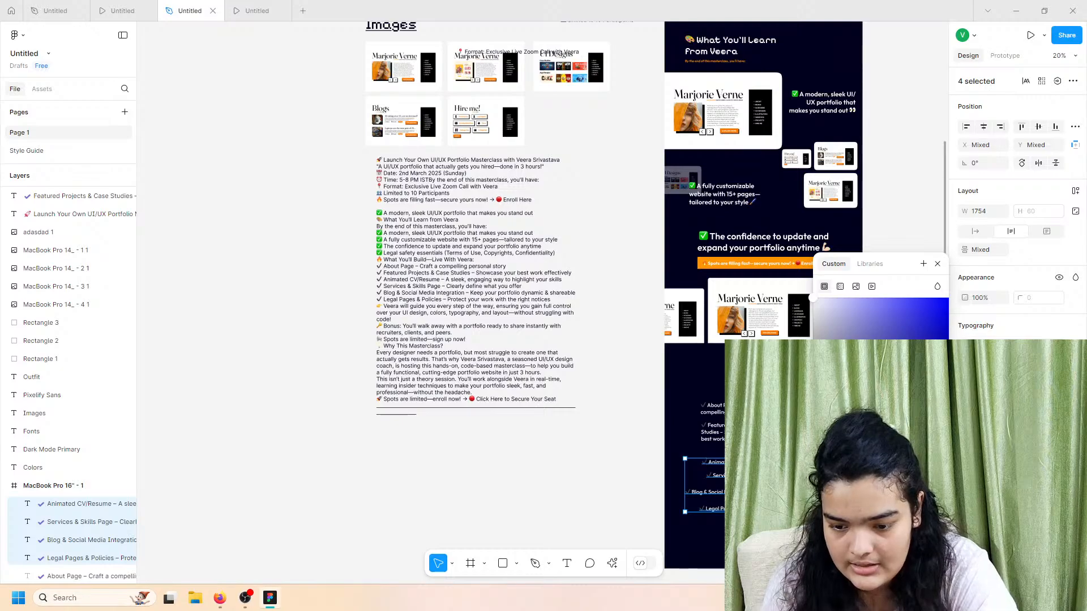
pyautogui.scroll(5, 705, 444)
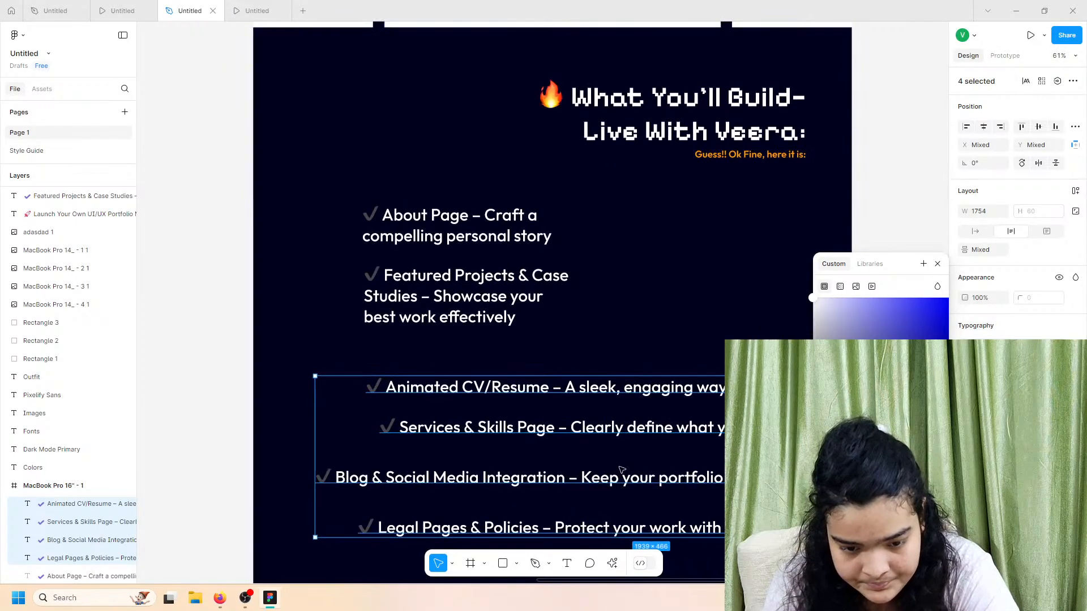
# Step: Wrap and right-align Animated CV/Resume, then place Services & Skills Page under it in the right column
pyautogui.click(595, 386)
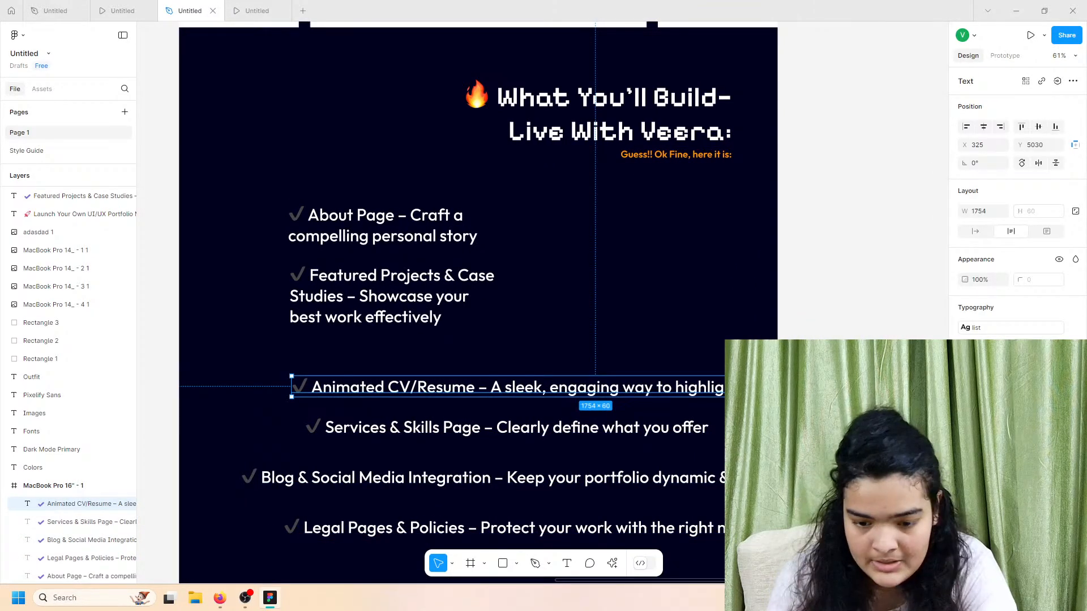
pyautogui.moveTo(899, 387); pyautogui.dragTo(509, 416)
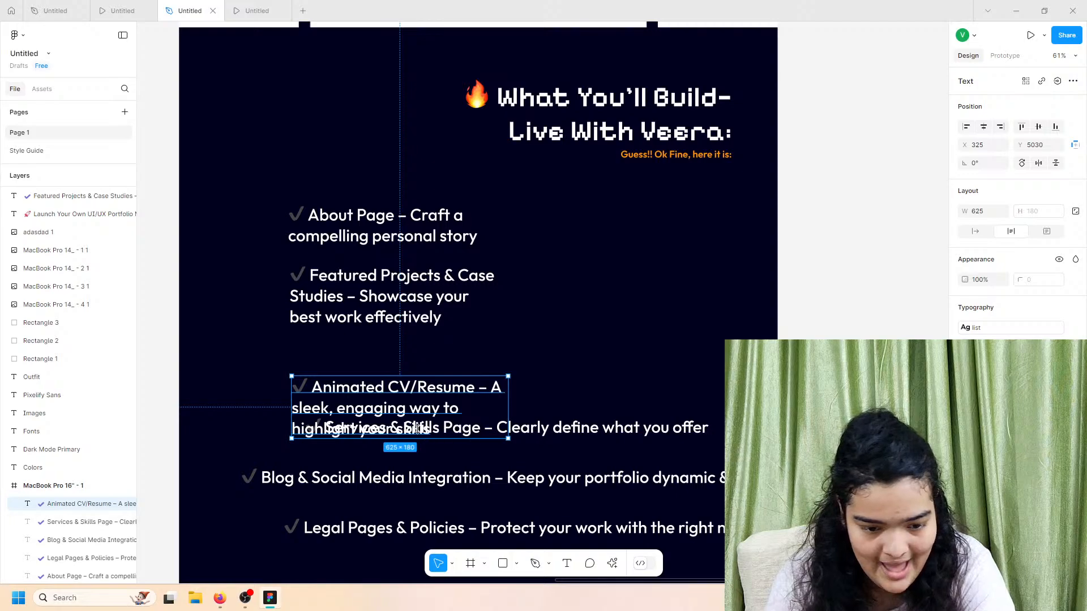
pyautogui.moveTo(391, 439); pyautogui.dragTo(652, 249)
pyautogui.click(999, 347)
pyautogui.click(523, 430)
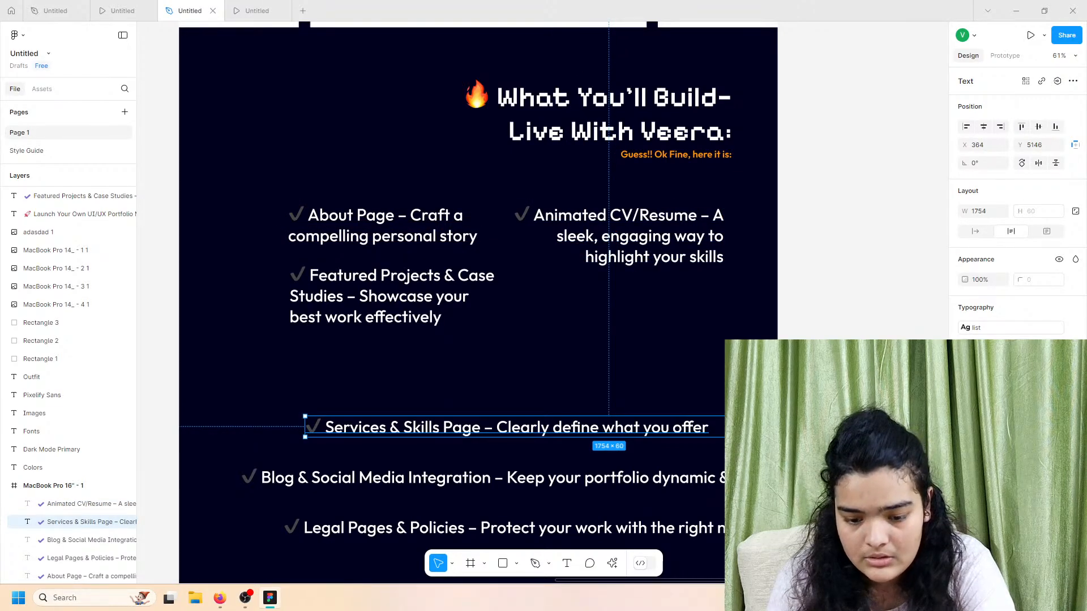
pyautogui.moveTo(912, 436); pyautogui.dragTo(518, 460)
pyautogui.moveTo(451, 447); pyautogui.dragTo(657, 317)
# Step: Wrap Blog & Social Media and place it evenly spaced under Featured Projects
pyautogui.click(491, 486)
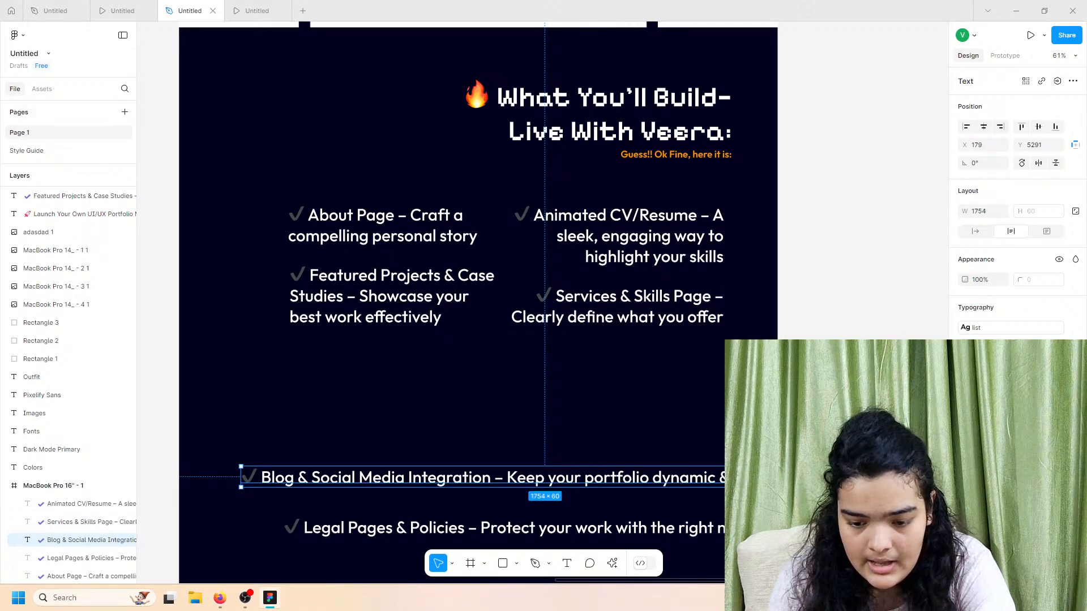
pyautogui.moveTo(847, 478); pyautogui.dragTo(439, 477)
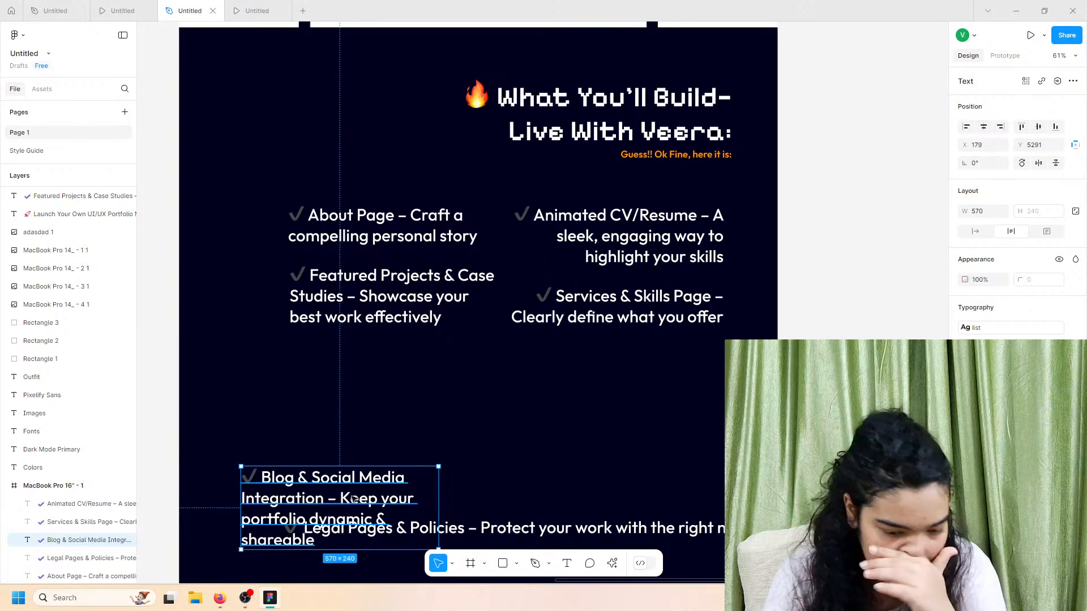
pyautogui.moveTo(352, 498); pyautogui.dragTo(381, 392)
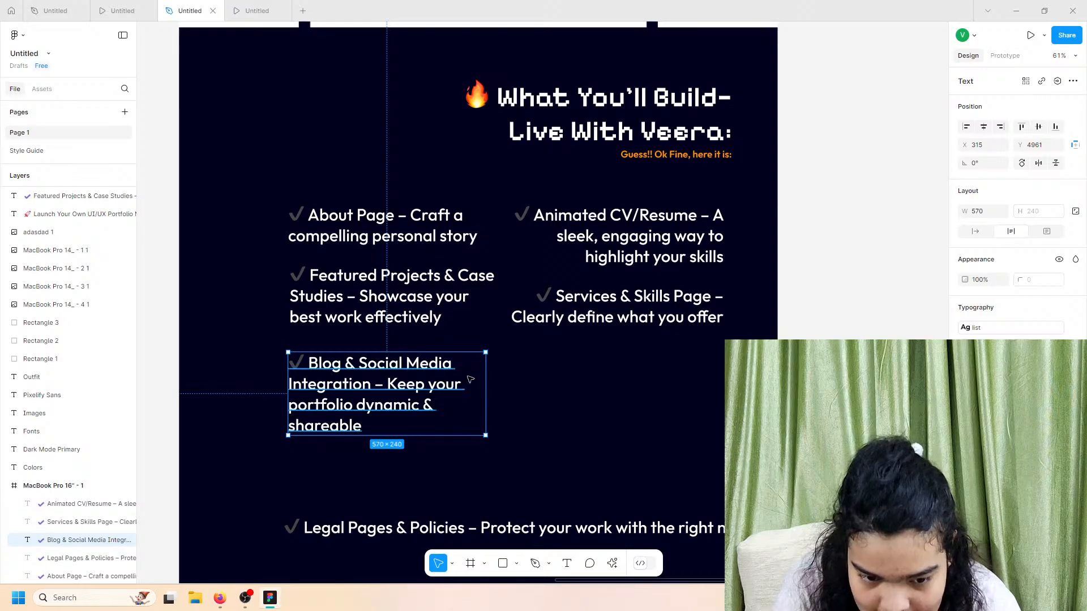
pyautogui.moveTo(470, 379); pyautogui.dragTo(470, 371)
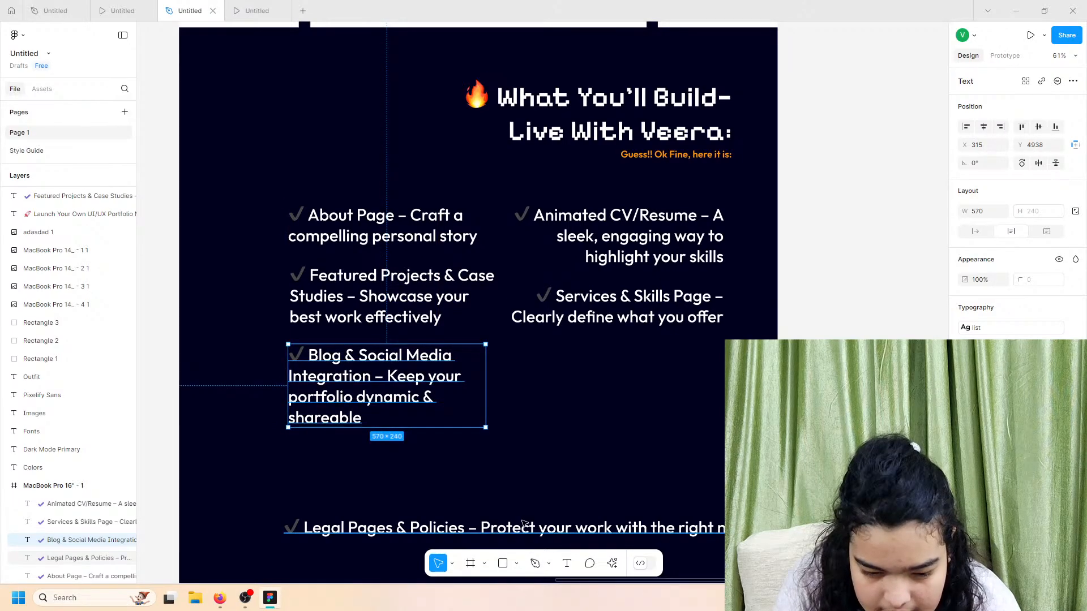
# Step: Wrap and right-align Legal Pages & Policies, aligning it beside Blog in the right column
pyautogui.click(483, 530)
pyautogui.moveTo(283, 528); pyautogui.dragTo(651, 504)
pyautogui.scroll(-1, 668, 512)
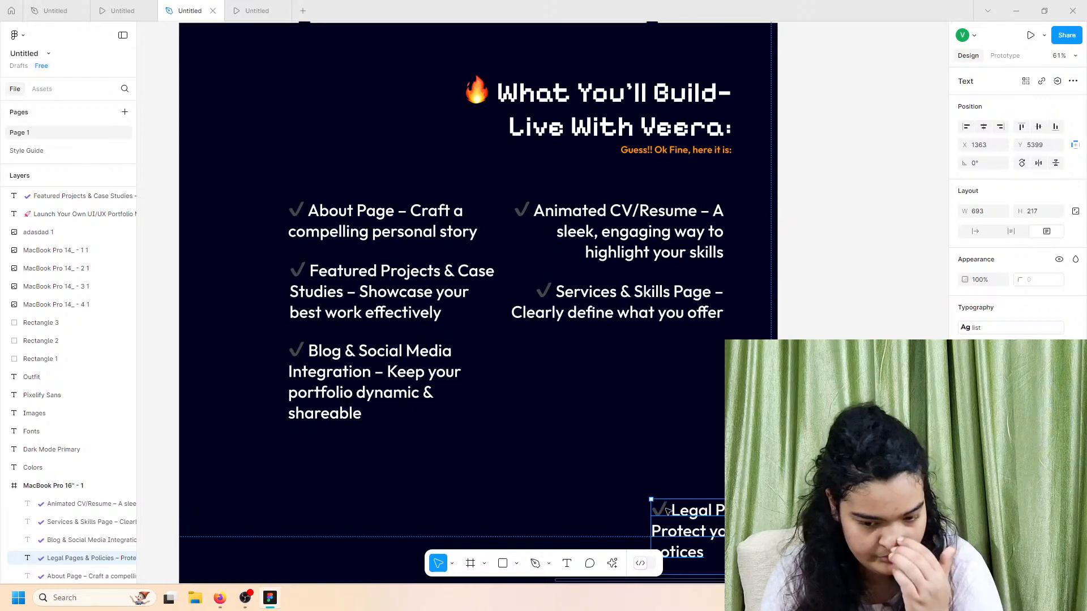
pyautogui.scroll(-1, 668, 511)
pyautogui.click(1000, 349)
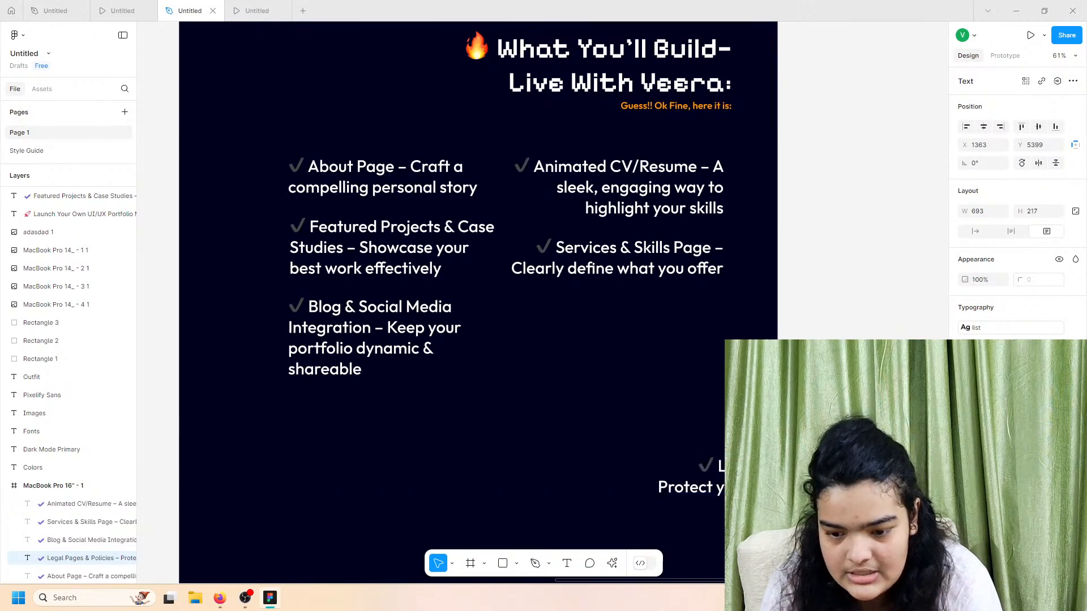
pyautogui.moveTo(787, 482); pyautogui.dragTo(620, 331)
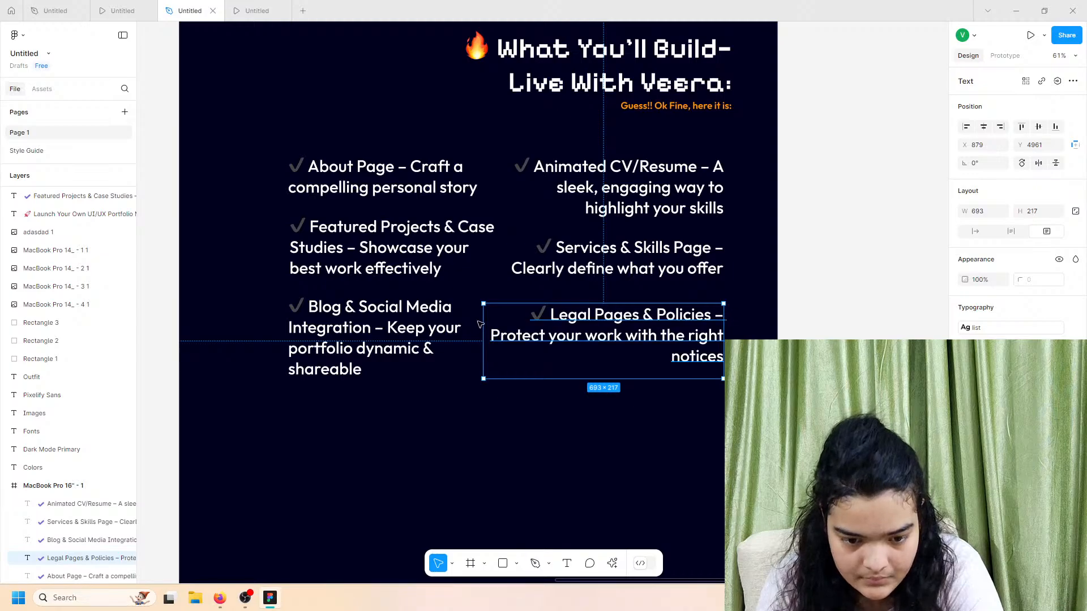
pyautogui.moveTo(481, 322); pyautogui.dragTo(522, 334)
pyautogui.click(394, 366)
pyautogui.click(611, 331)
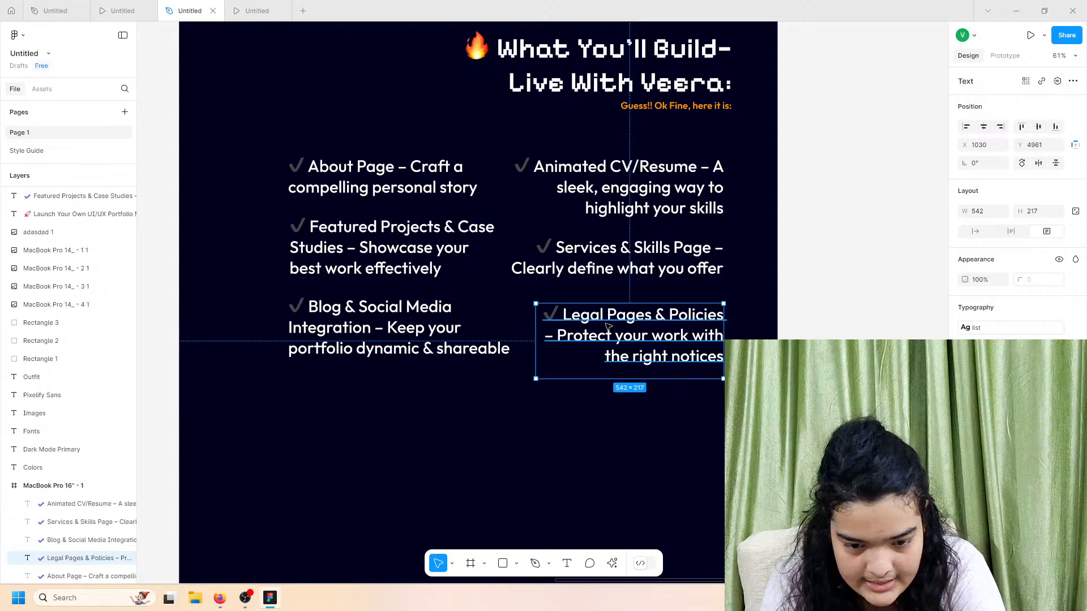
pyautogui.moveTo(610, 331); pyautogui.dragTo(609, 323)
# Step: Select the six checklist texts and group them with Ctrl+G
pyautogui.keyDown('shift'); pyautogui.click(391, 176); pyautogui.keyUp('shift')
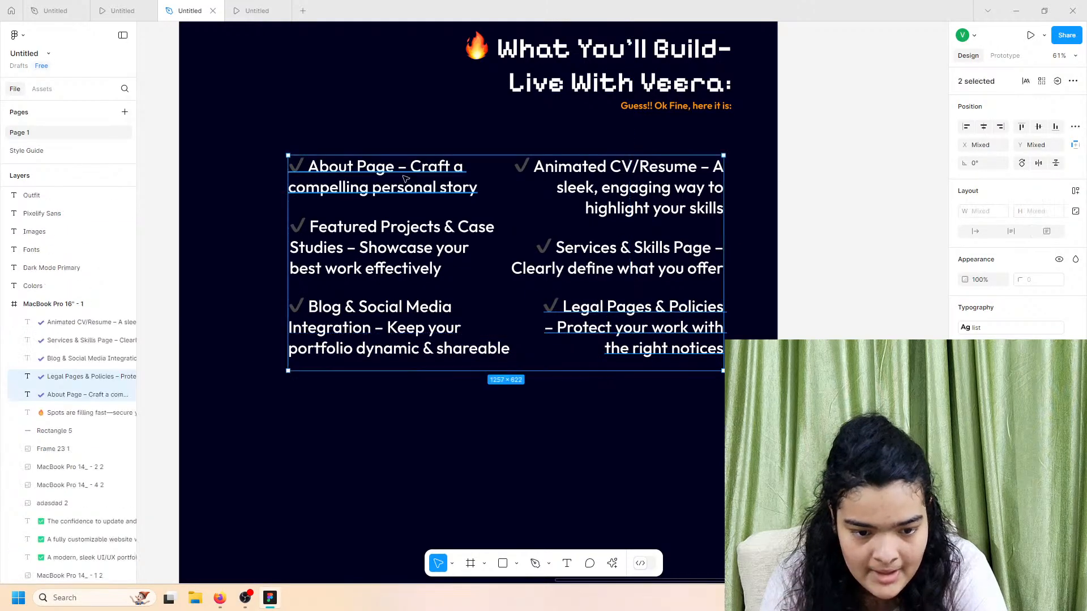
pyautogui.click(398, 225)
pyautogui.keyDown('shift'); pyautogui.click(583, 202); pyautogui.keyUp('shift')
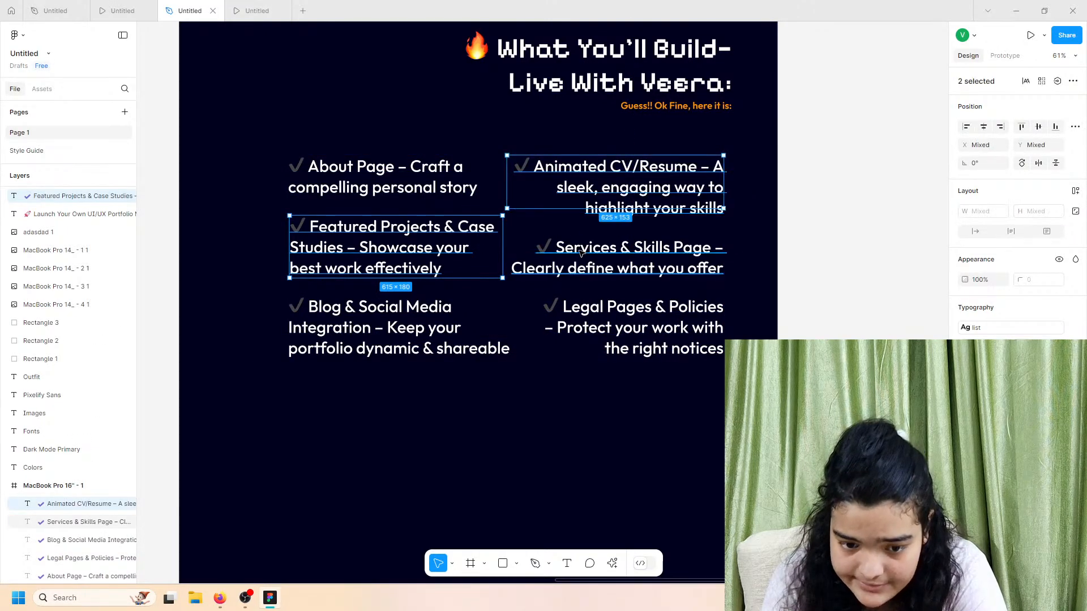
pyautogui.keyDown('shift'); pyautogui.click(577, 258); pyautogui.keyUp('shift')
pyautogui.keyDown('shift'); pyautogui.click(422, 184); pyautogui.keyUp('shift')
pyautogui.keyDown('shift'); pyautogui.click(447, 333); pyautogui.keyUp('shift')
pyautogui.keyDown('shift'); pyautogui.click(610, 327); pyautogui.keyUp('shift')
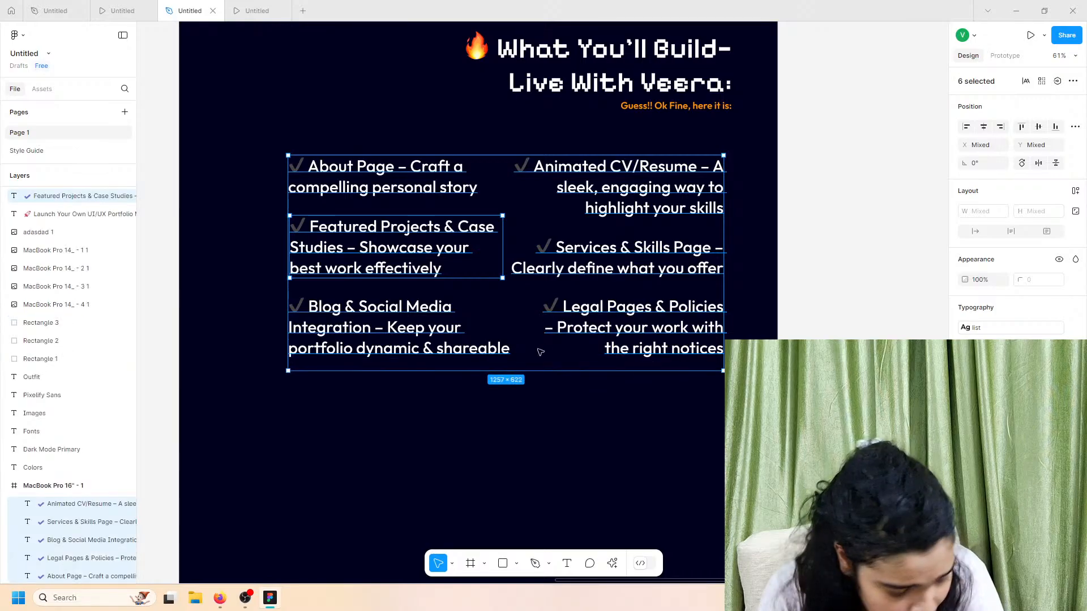
pyautogui.hotkey('ctrl', 'g')
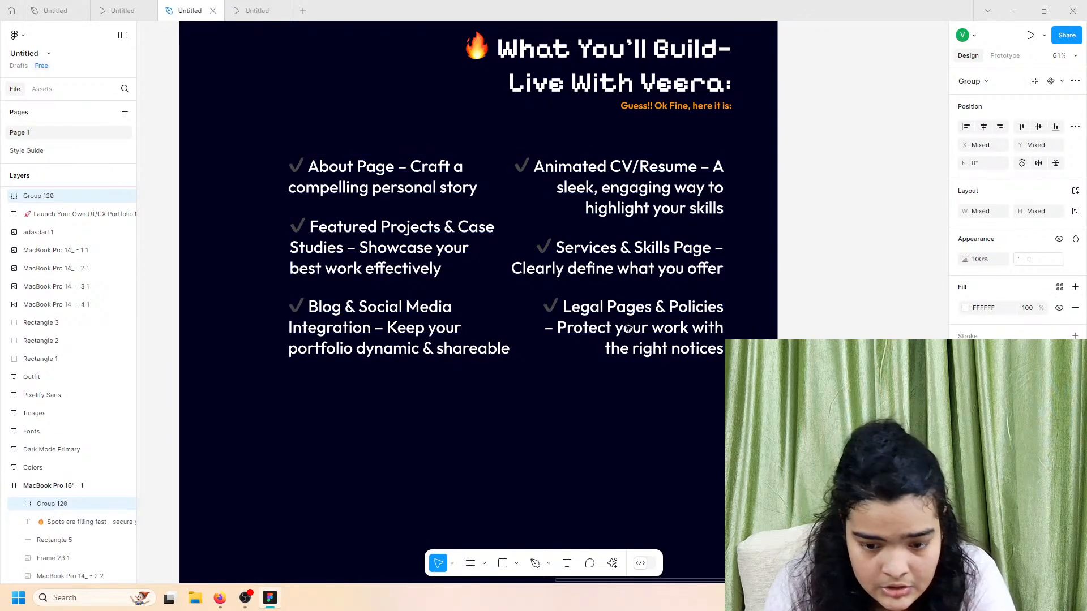
# Step: Ungroup the checklist and move Featured Projects into the MacBook Pro 16" frame
pyautogui.doubleClick(655, 337)
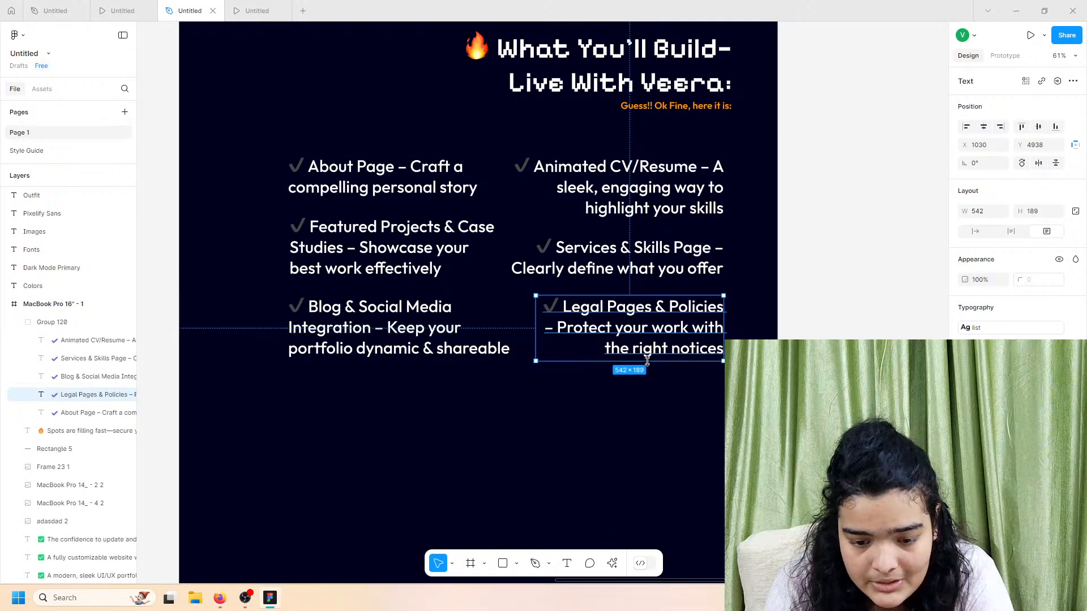
pyautogui.click(459, 352)
pyautogui.click(639, 391)
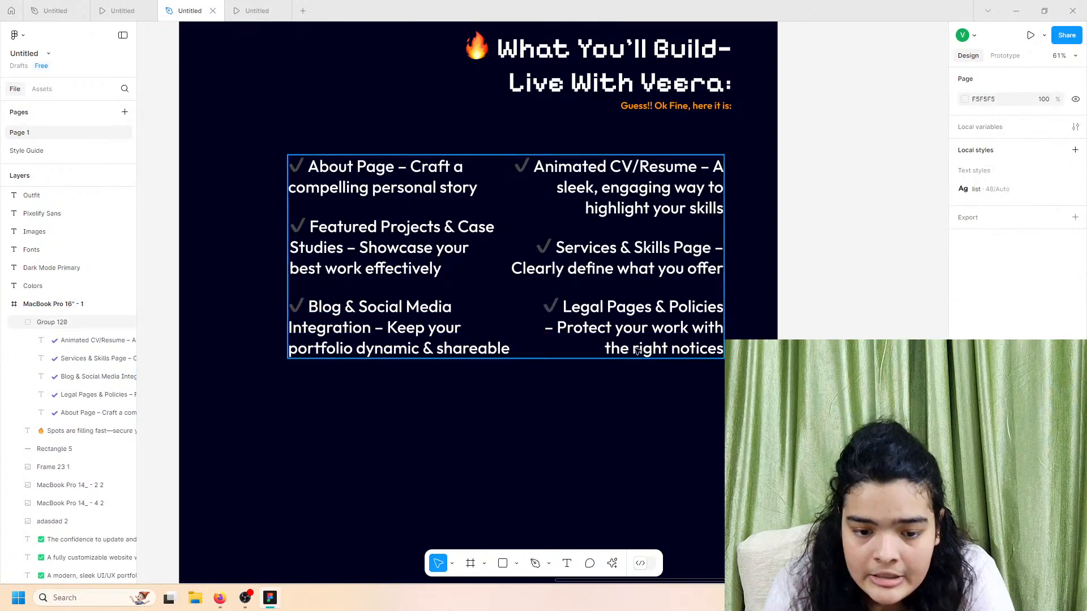
pyautogui.moveTo(652, 327)
pyautogui.mouseDown()
pyautogui.moveTo(626, 335)
pyautogui.moveTo(653, 328)
pyautogui.mouseUp()
pyautogui.click(349, 240)
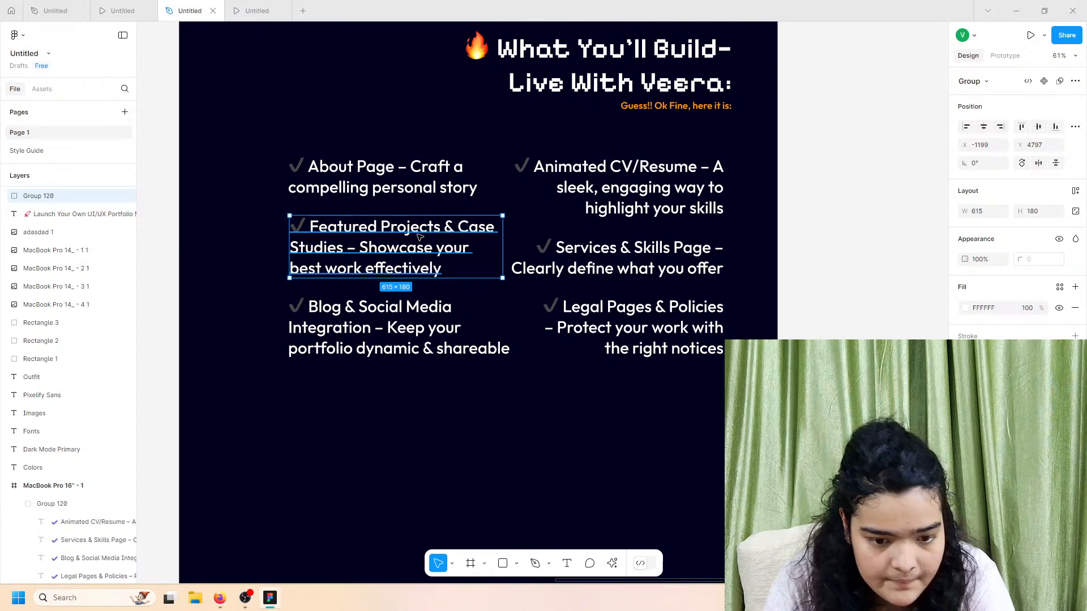
pyautogui.hotkey('ctrl', 'shift', 'g')
pyautogui.click(547, 178)
pyautogui.hotkey('ctrl', 'shift', 'g')
pyautogui.moveTo(546, 181); pyautogui.dragTo(490, 196)
pyautogui.keyDown('shift'); pyautogui.click(138, 195); pyautogui.keyUp('shift')
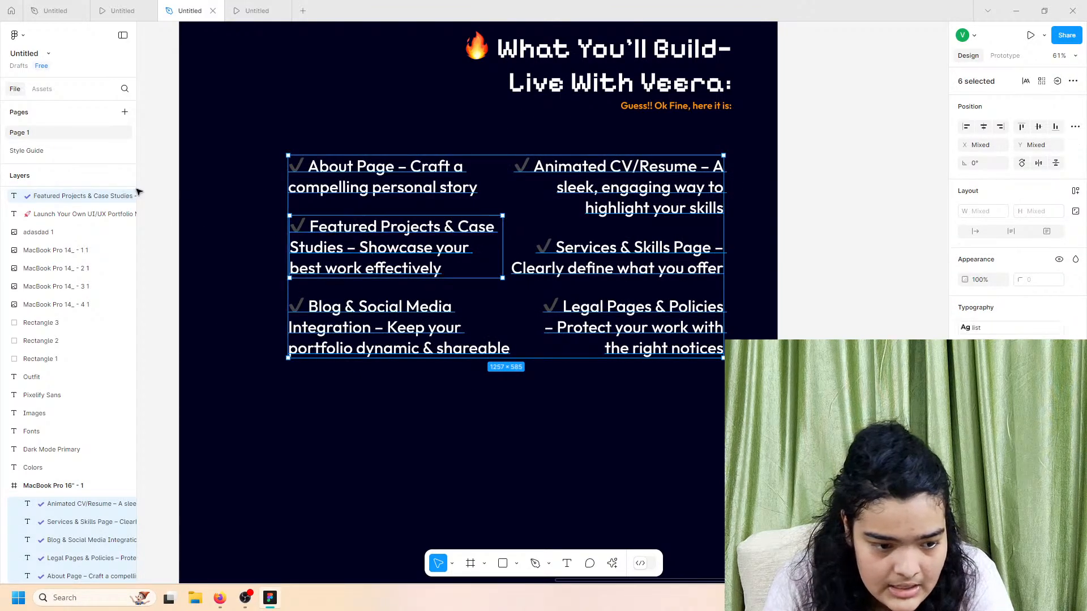
pyautogui.moveTo(89, 196); pyautogui.dragTo(103, 468)
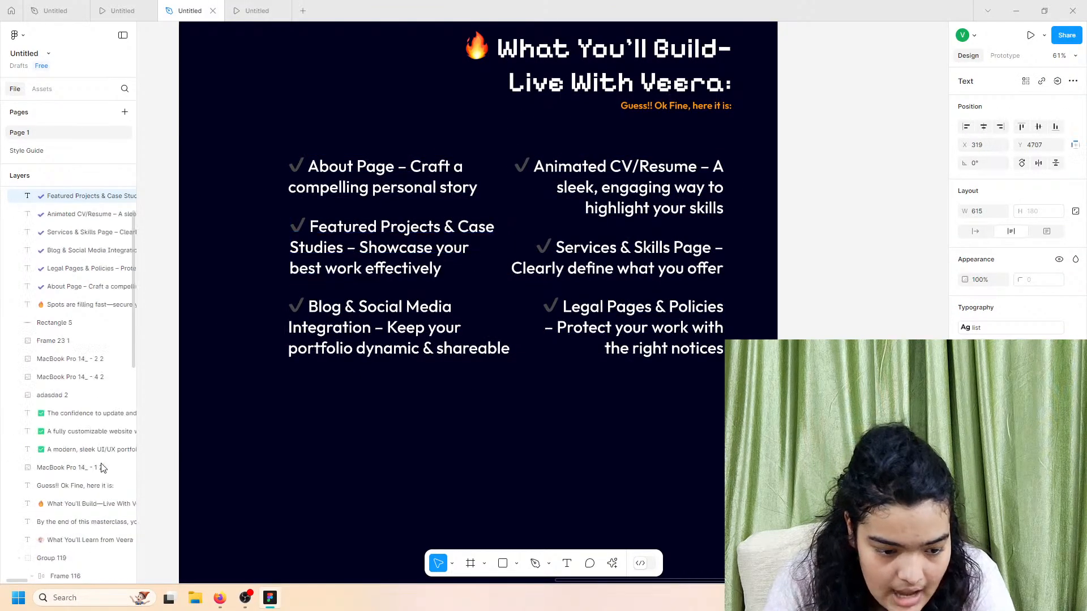
# Step: Regroup all six checklist items into a single group (Group 120, 1257×585)
pyautogui.keyDown('shift'); pyautogui.click(373, 176); pyautogui.keyUp('shift')
pyautogui.keyDown('shift'); pyautogui.click(374, 317); pyautogui.keyUp('shift')
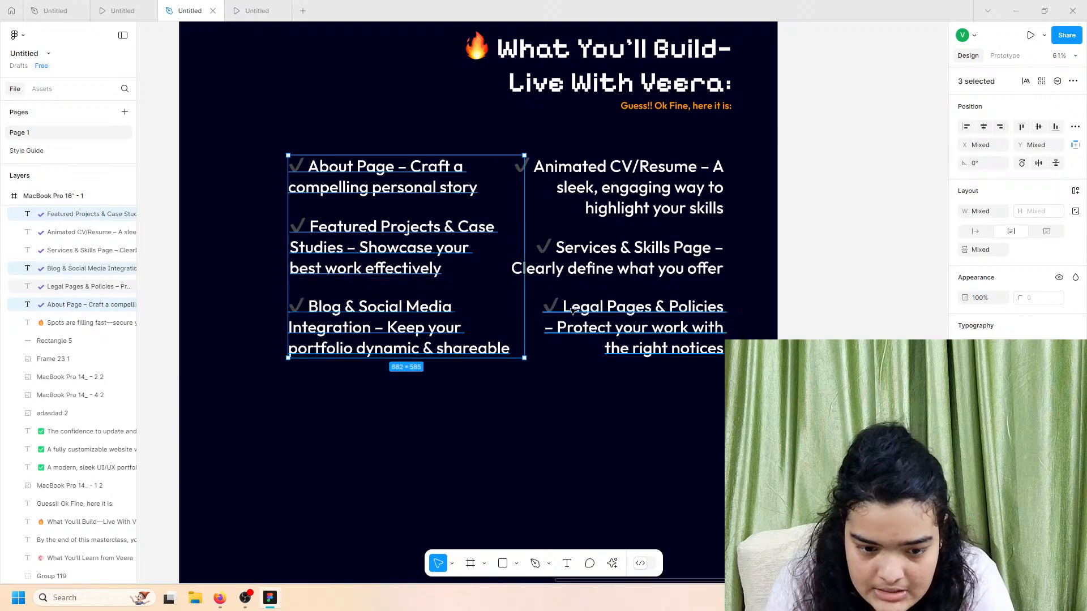
pyautogui.keyDown('shift'); pyautogui.click(573, 311); pyautogui.keyUp('shift')
pyautogui.keyDown('shift'); pyautogui.click(623, 259); pyautogui.keyUp('shift')
pyautogui.keyDown('shift'); pyautogui.click(611, 195); pyautogui.keyUp('shift')
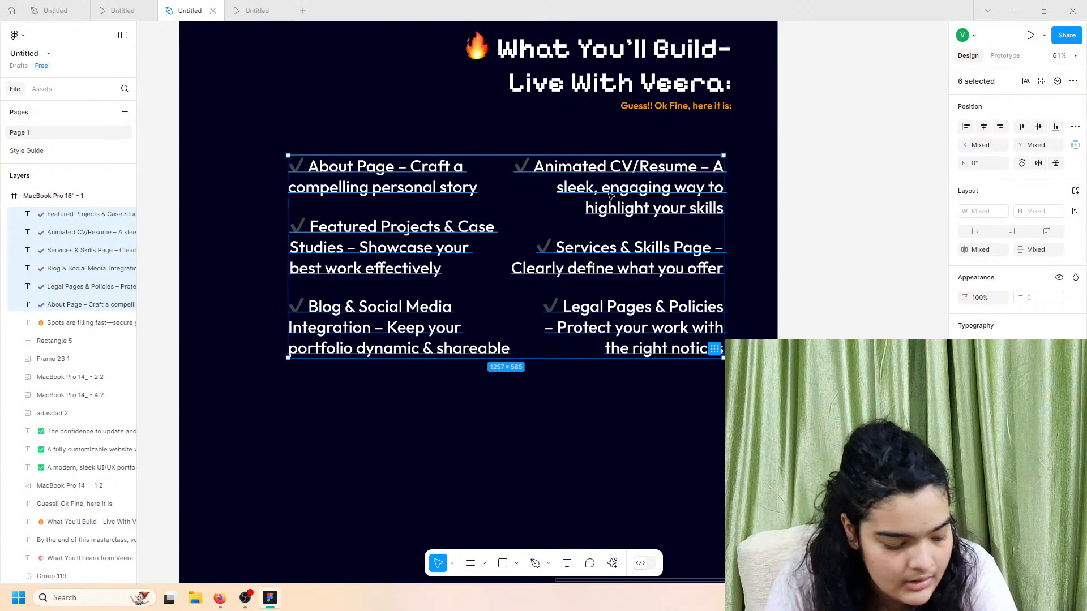
pyautogui.hotkey('ctrl', 'g')
# Step: Preview the section in the prototype view, then return to the design file
pyautogui.click(257, 10)
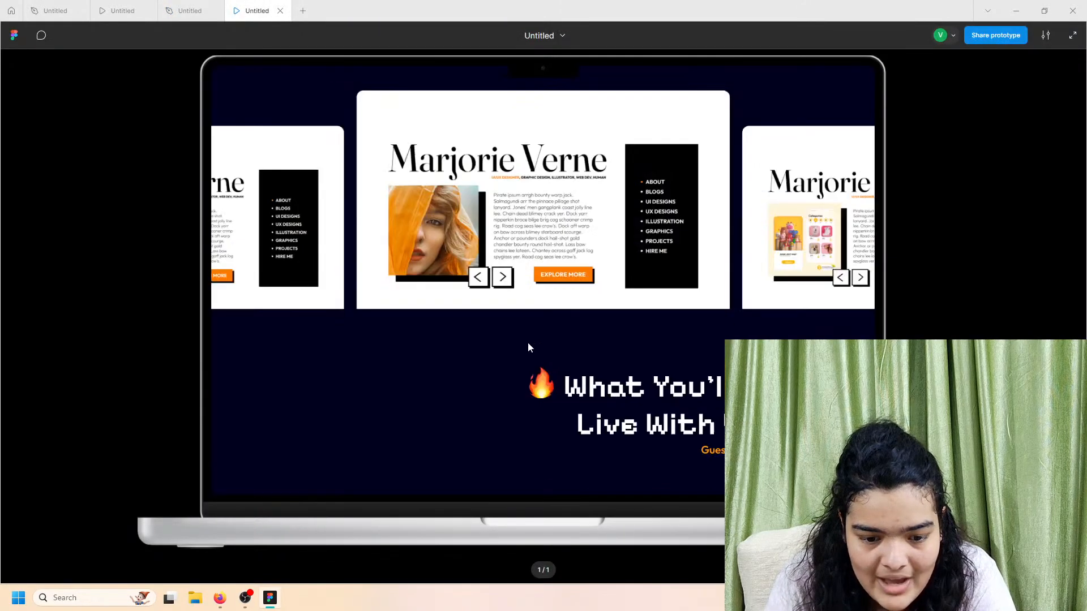
pyautogui.scroll(-5, 528, 343)
pyautogui.click(180, 7)
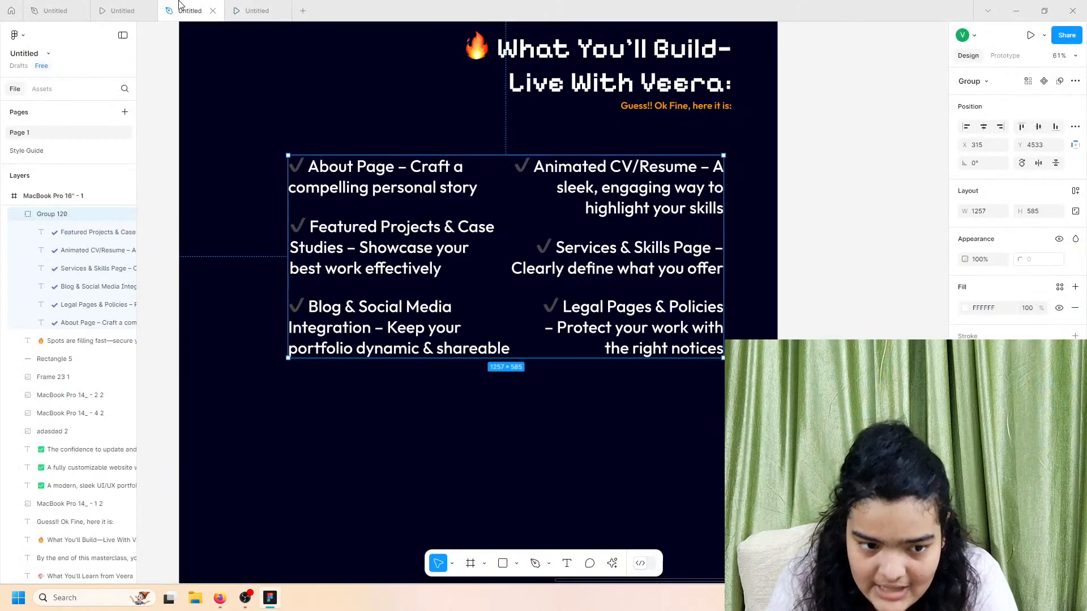
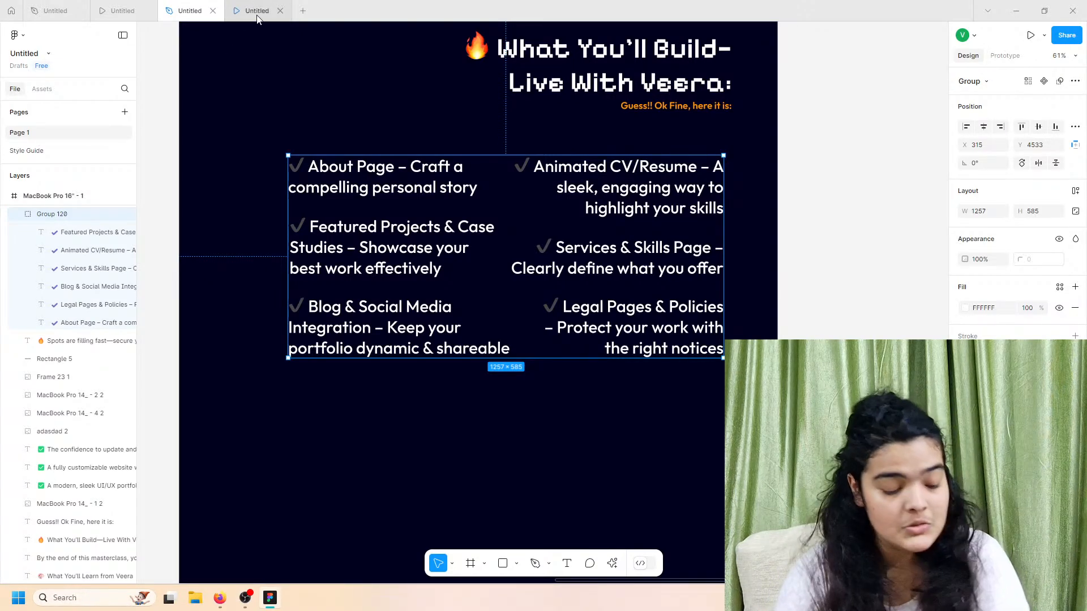
# Step: Place the title group above the checklist grid and move both down together
pyautogui.moveTo(375, 225); pyautogui.dragTo(367, 211)
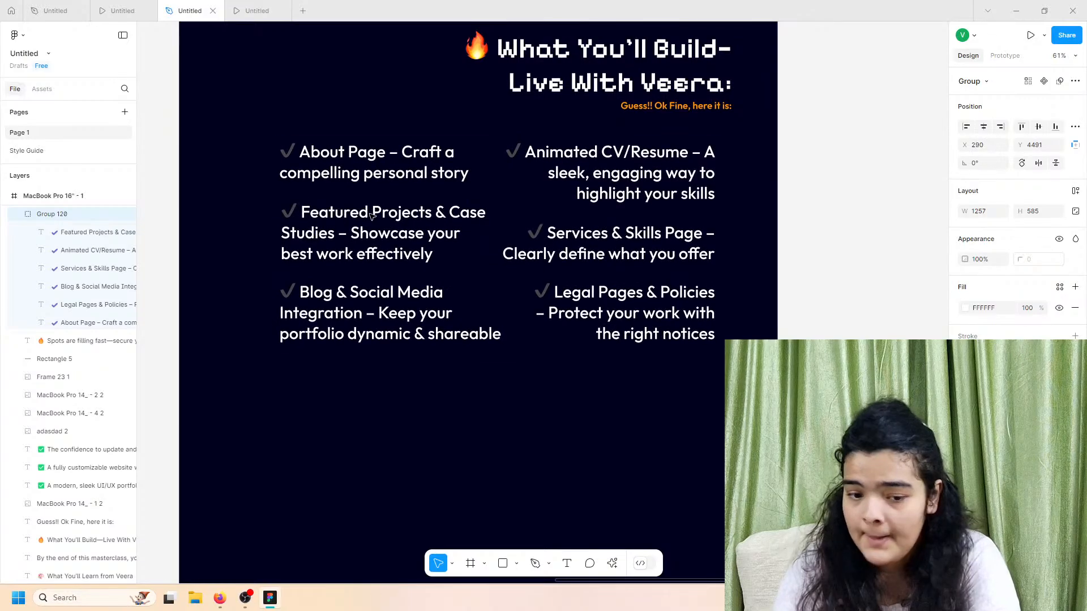
pyautogui.click(586, 63)
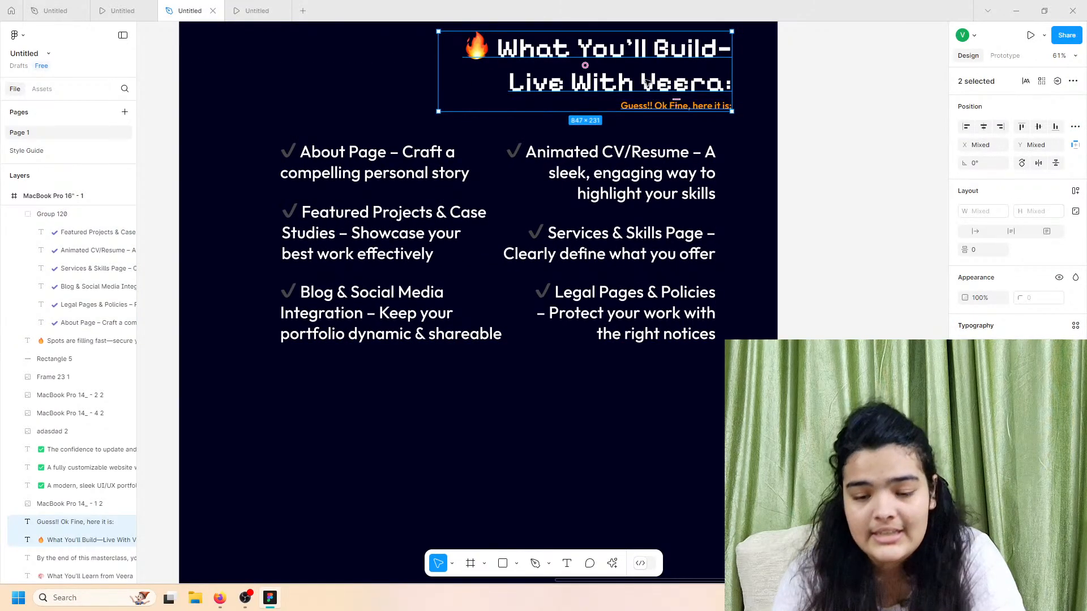
pyautogui.moveTo(670, 74)
pyautogui.mouseDown()
pyautogui.moveTo(645, 87)
pyautogui.moveTo(654, 76)
pyautogui.mouseUp()
pyautogui.scroll(2, 625, 245)
pyautogui.click(625, 259)
pyautogui.keyDown('shift'); pyautogui.click(624, 191); pyautogui.keyUp('shift')
pyautogui.moveTo(624, 190); pyautogui.dragTo(616, 218)
# Step: Right-align the title with the checklist grid and nudge both slightly left and up
pyautogui.click(983, 127)
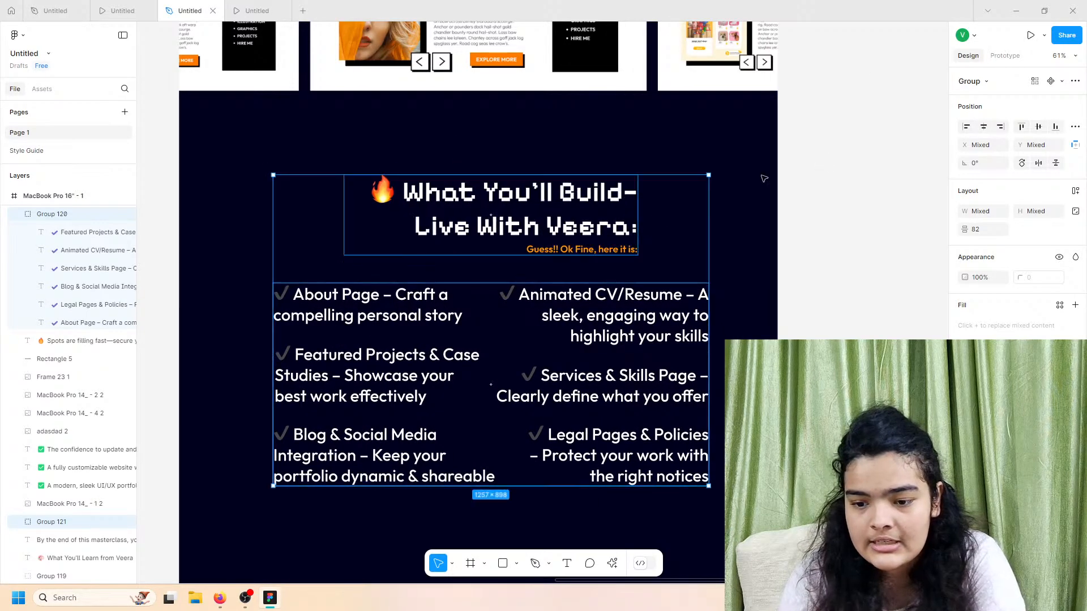
pyautogui.hotkey('alt', 'd')
pyautogui.click(638, 294)
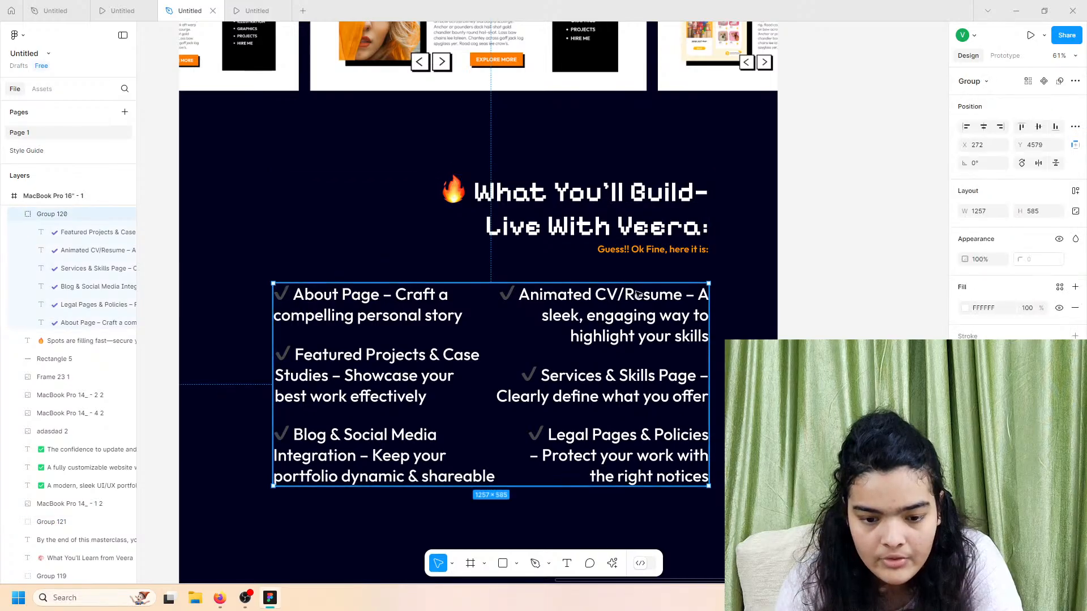
pyautogui.keyDown('shift'); pyautogui.click(638, 233); pyautogui.keyUp('shift')
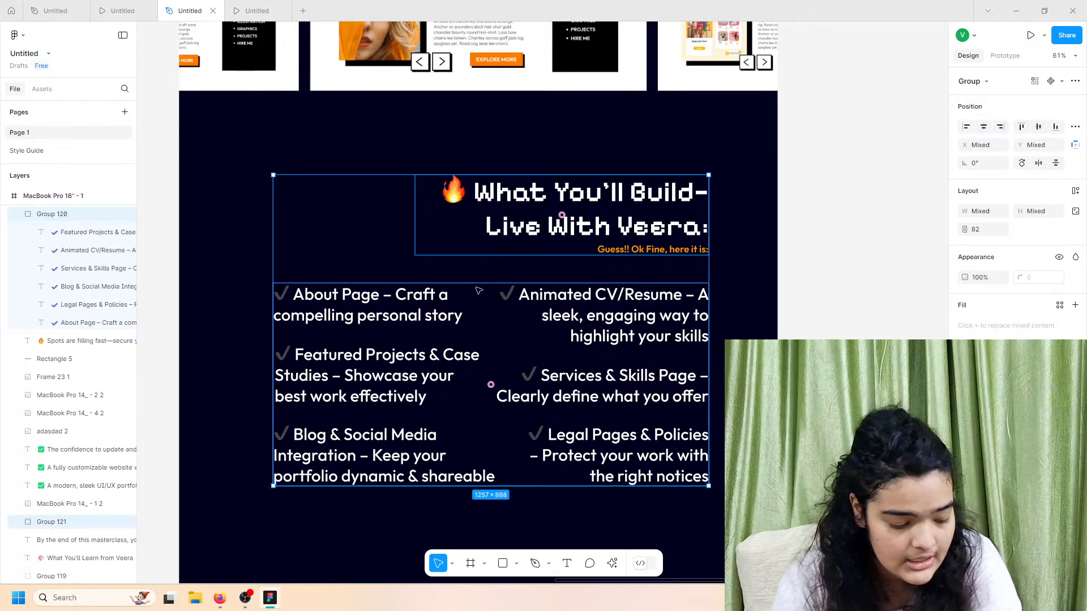
pyautogui.scroll(-2, 485, 281)
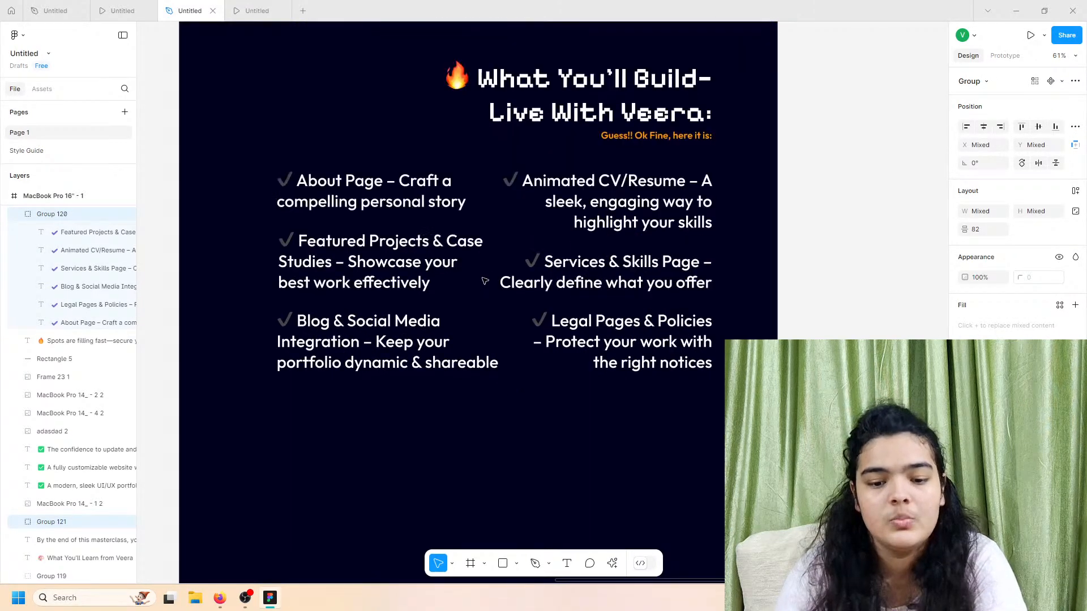
pyautogui.moveTo(433, 289); pyautogui.dragTo(429, 290)
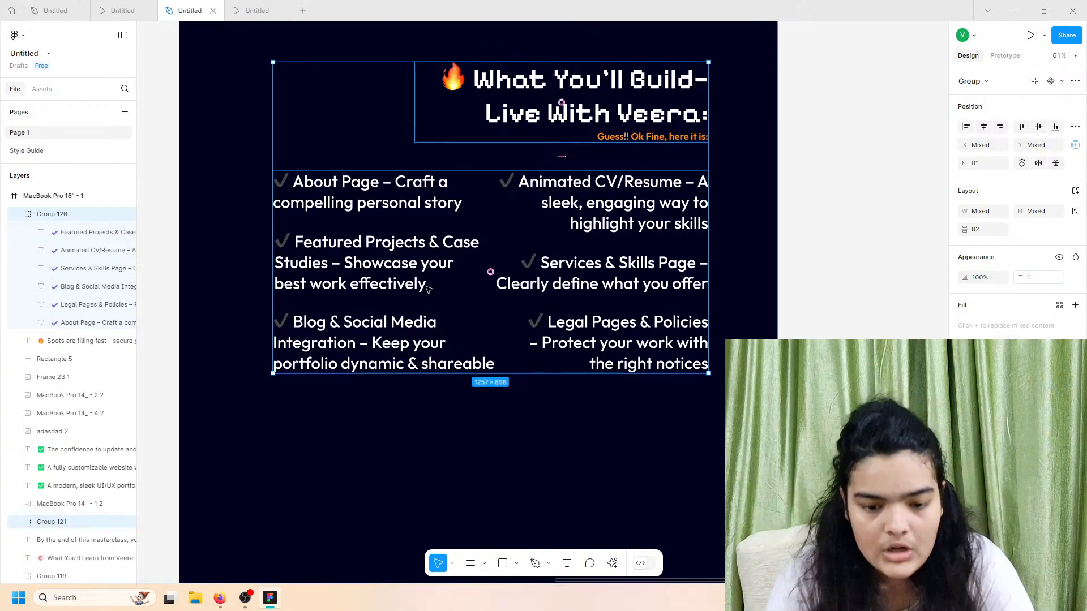
pyautogui.scroll(-3, 453, 290)
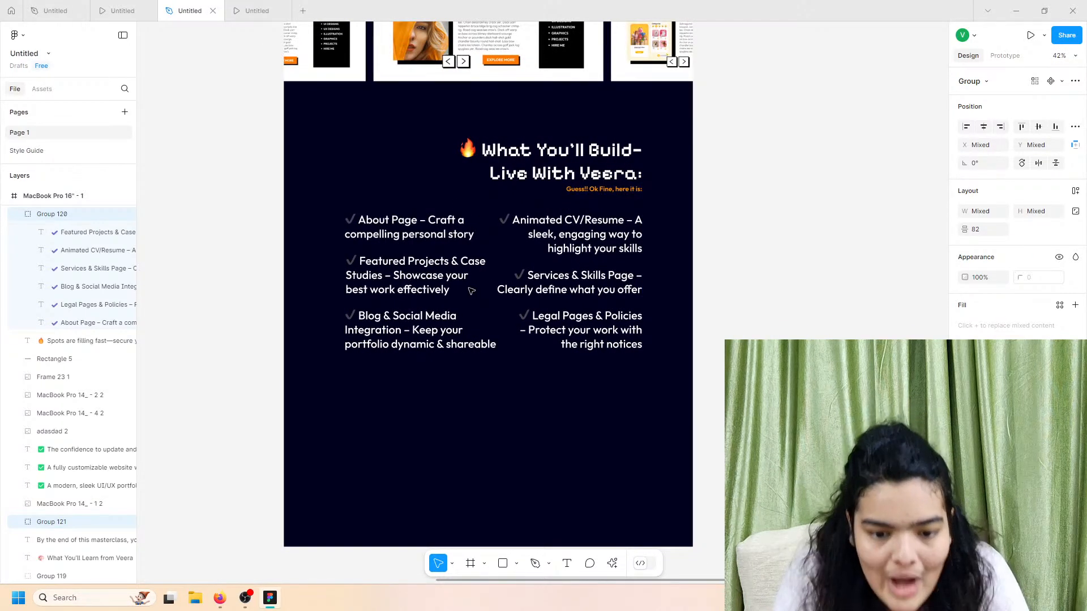
pyautogui.moveTo(471, 290); pyautogui.dragTo(472, 287)
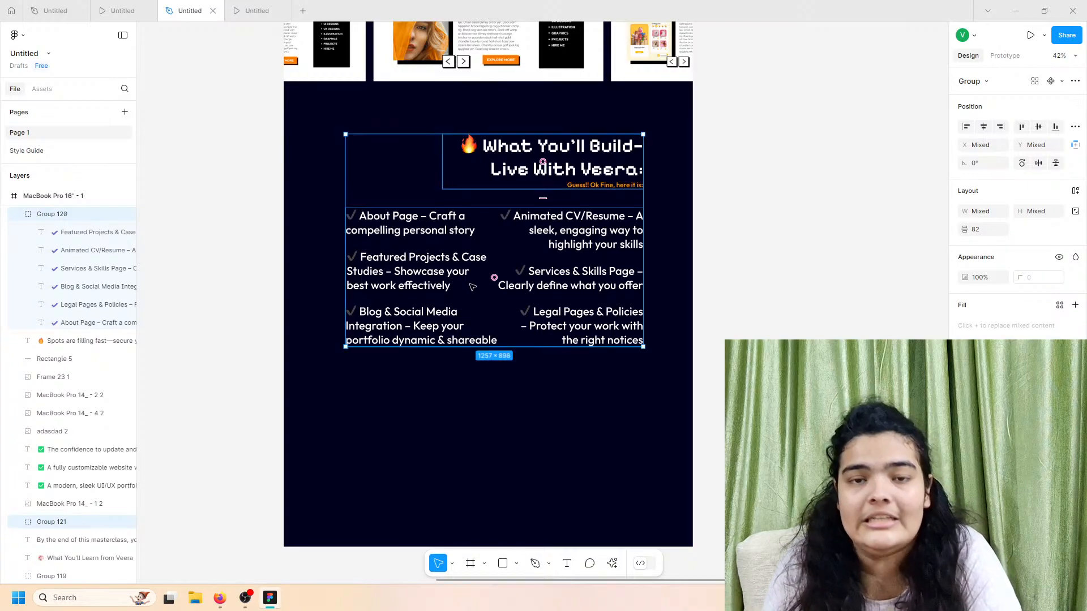
pyautogui.click(679, 225)
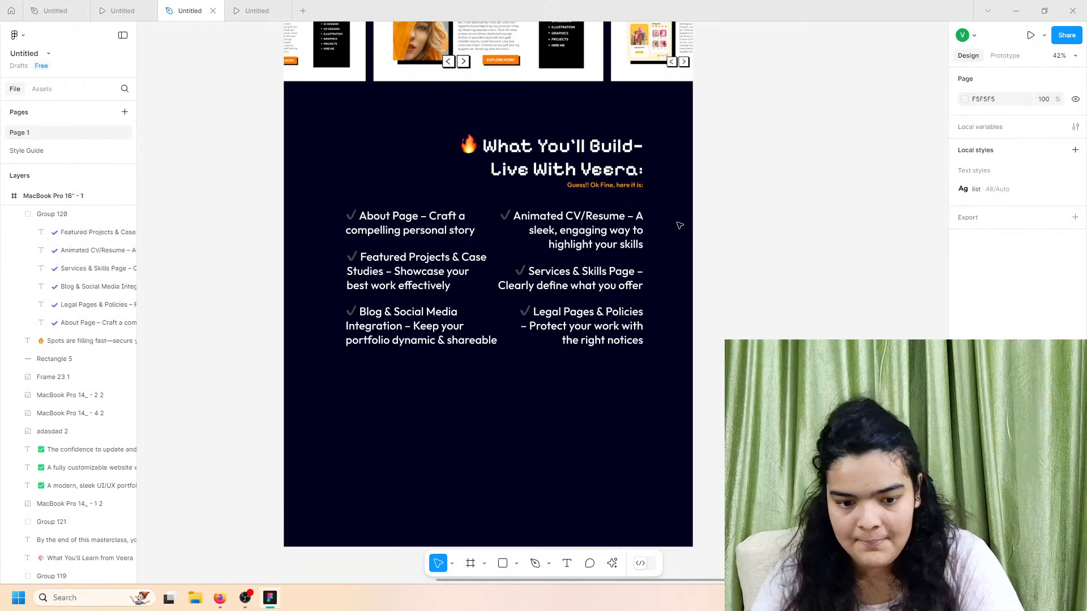
pyautogui.scroll(1, 508, 311)
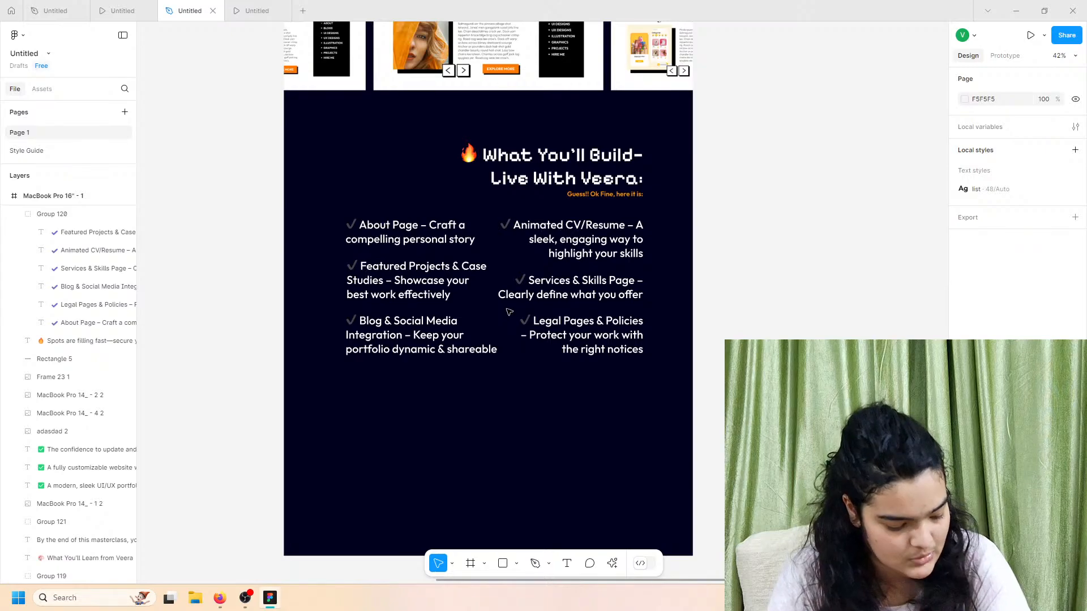
pyautogui.scroll(-4, 507, 312)
# Step: Stretch the MacBook Pro 16" frame down to height 7785 and check it in the prototype preview
pyautogui.click(63, 198)
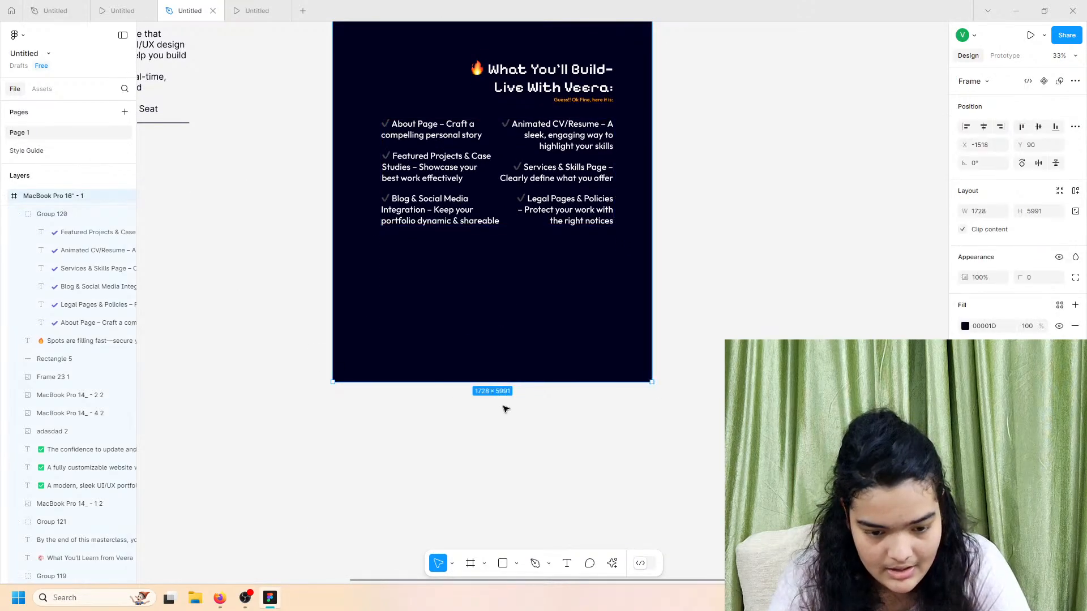
pyautogui.moveTo(480, 380); pyautogui.dragTo(429, 605)
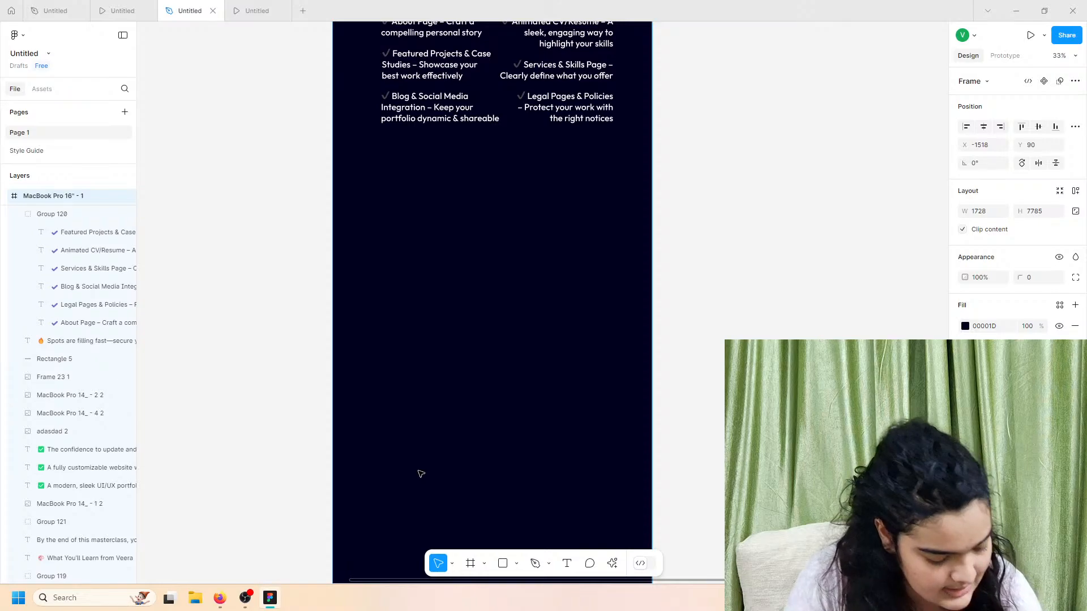
pyautogui.click(121, 10)
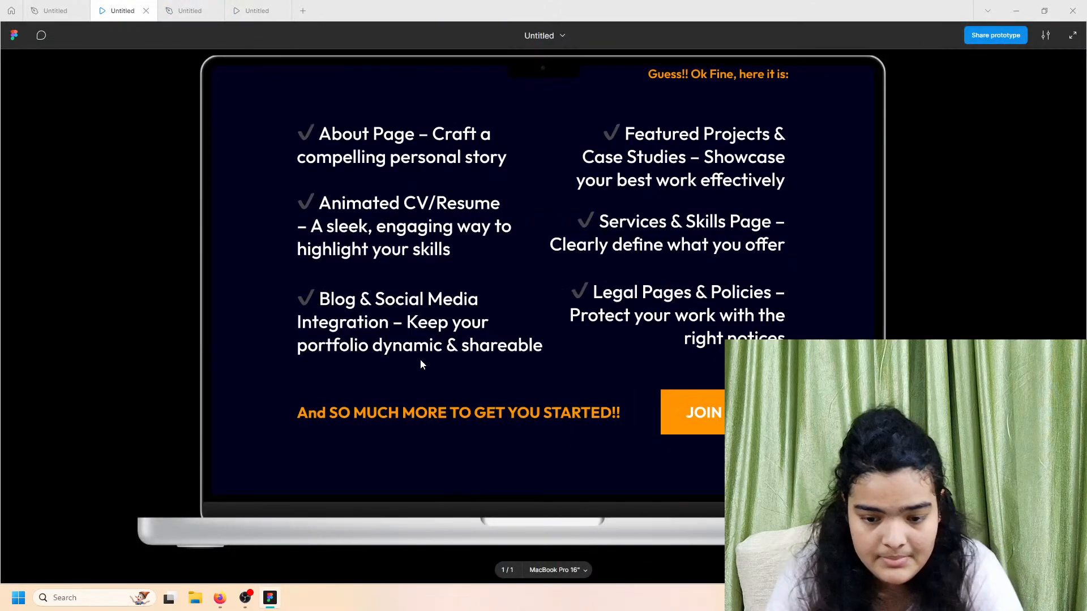
pyautogui.scroll(-1, 421, 360)
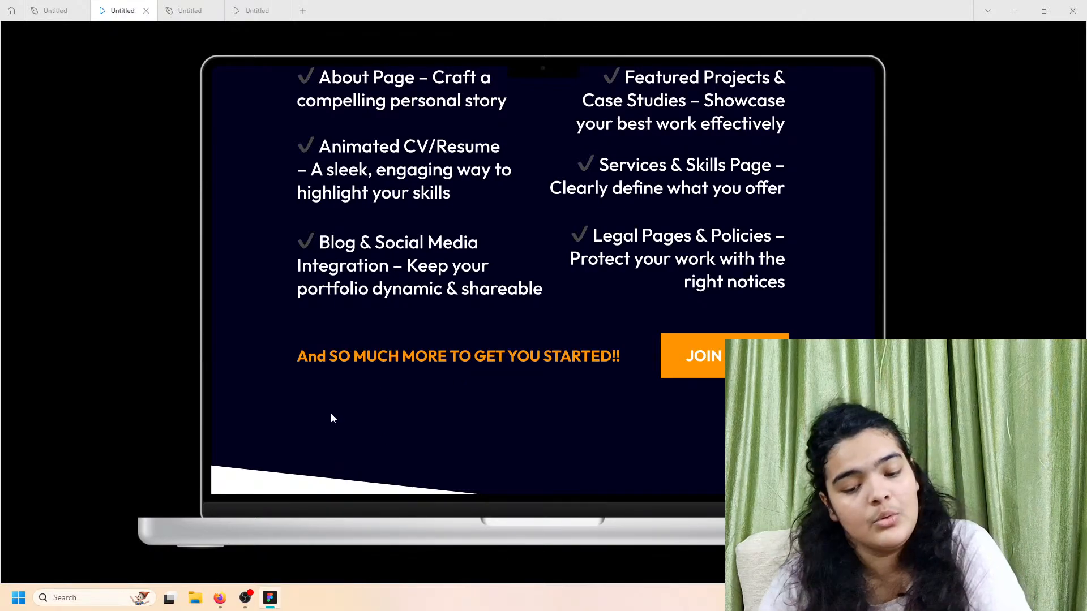
# Step: Return to the design file and pan back to the checklist area
pyautogui.click(190, 10)
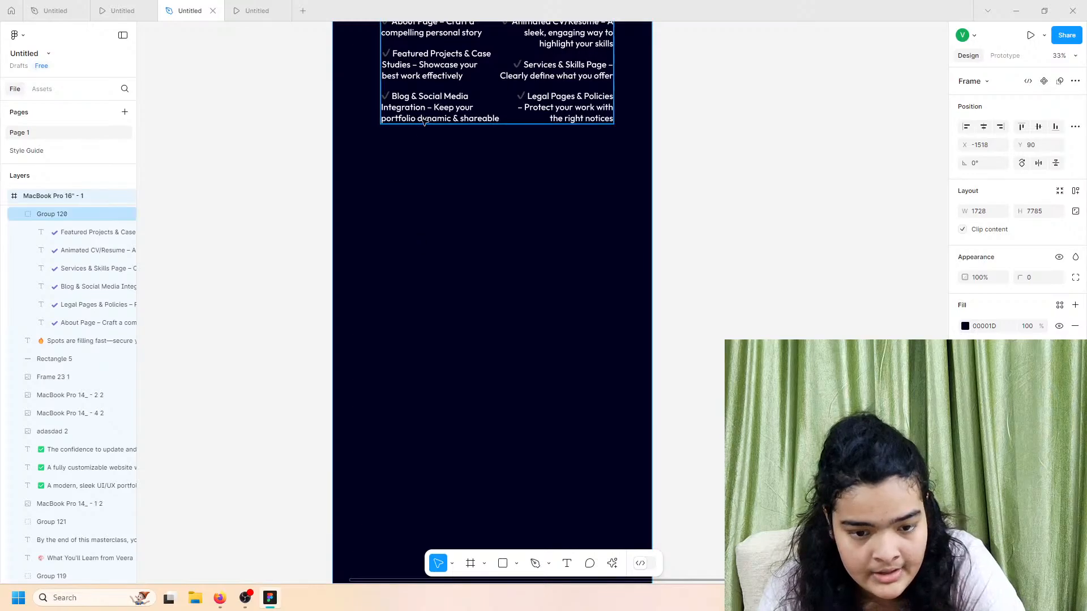
pyautogui.hscroll(-10, 354, 168)
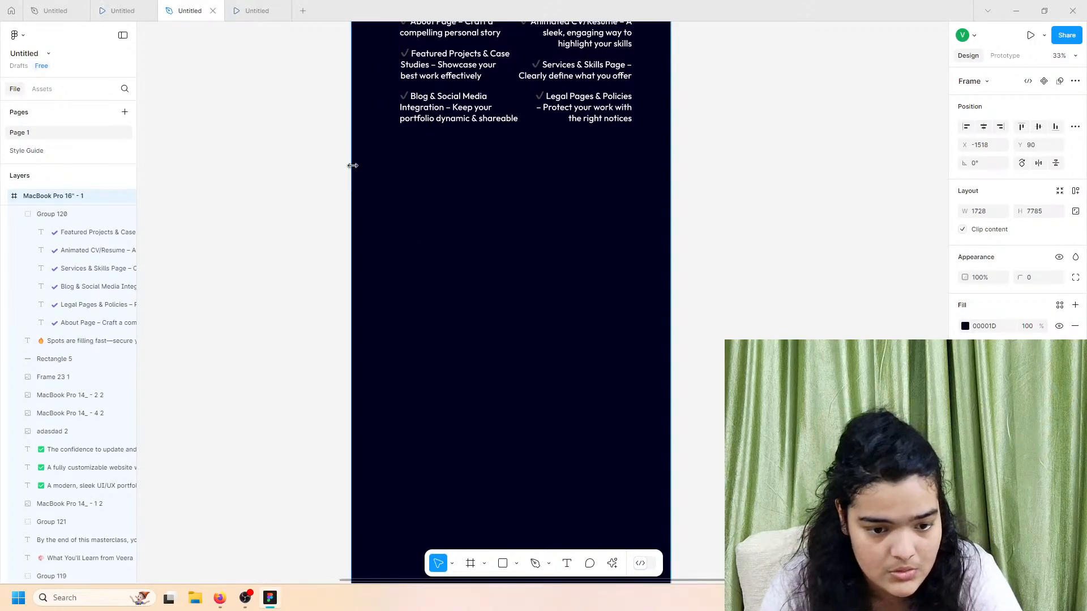
pyautogui.scroll(3, 368, 165)
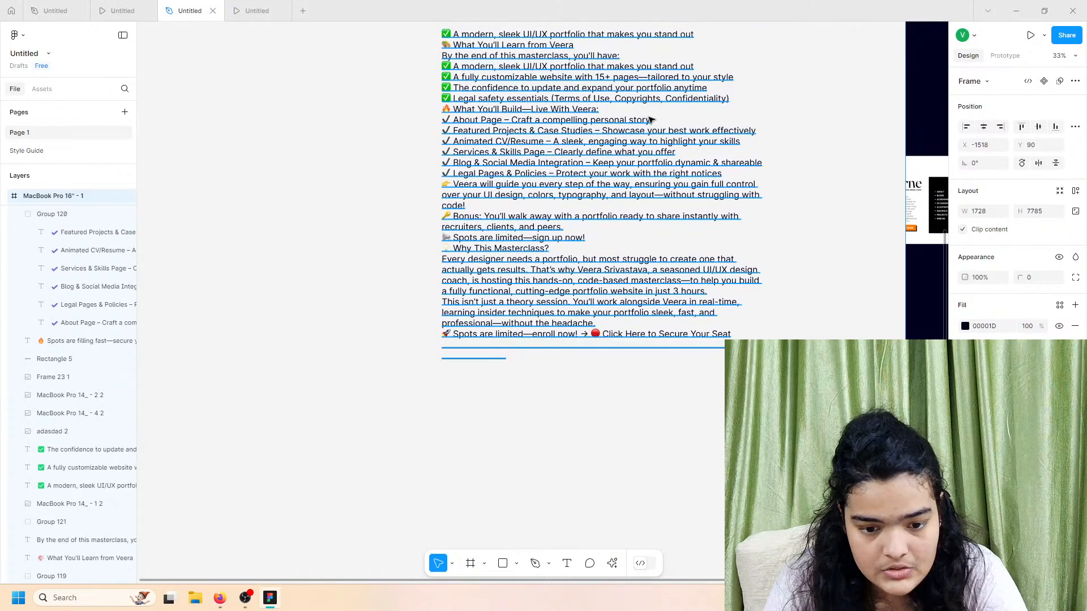
pyautogui.scroll(3, 445, 233)
pyautogui.hscroll(15, 445, 234)
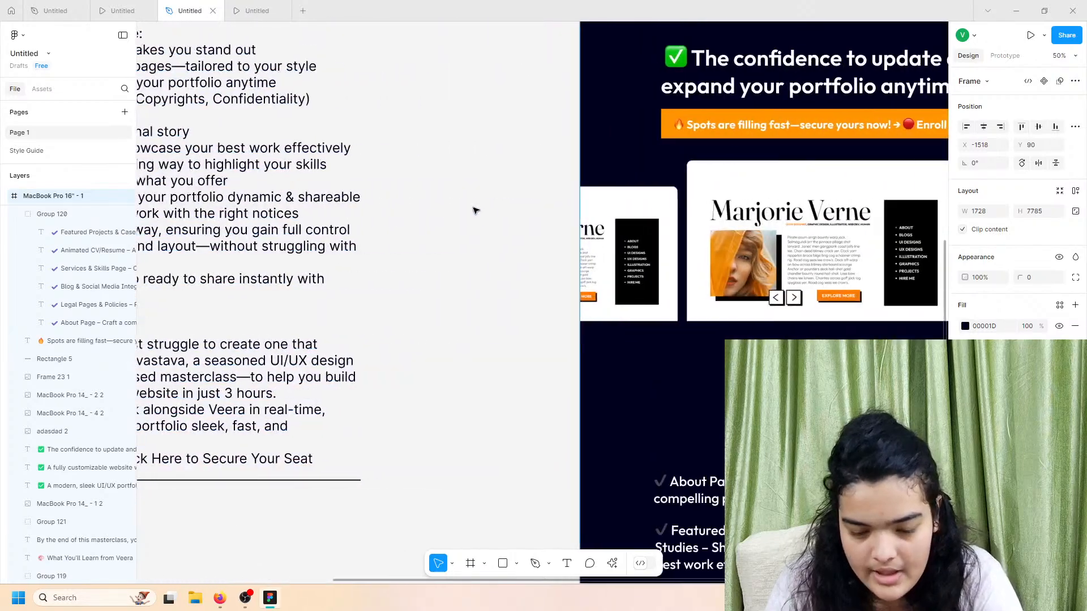
pyautogui.hscroll(-5, 480, 212)
# Step: Add an 'AND SO MUCH MORE!!' text box below the checklist grid
pyautogui.scroll(1, 480, 212)
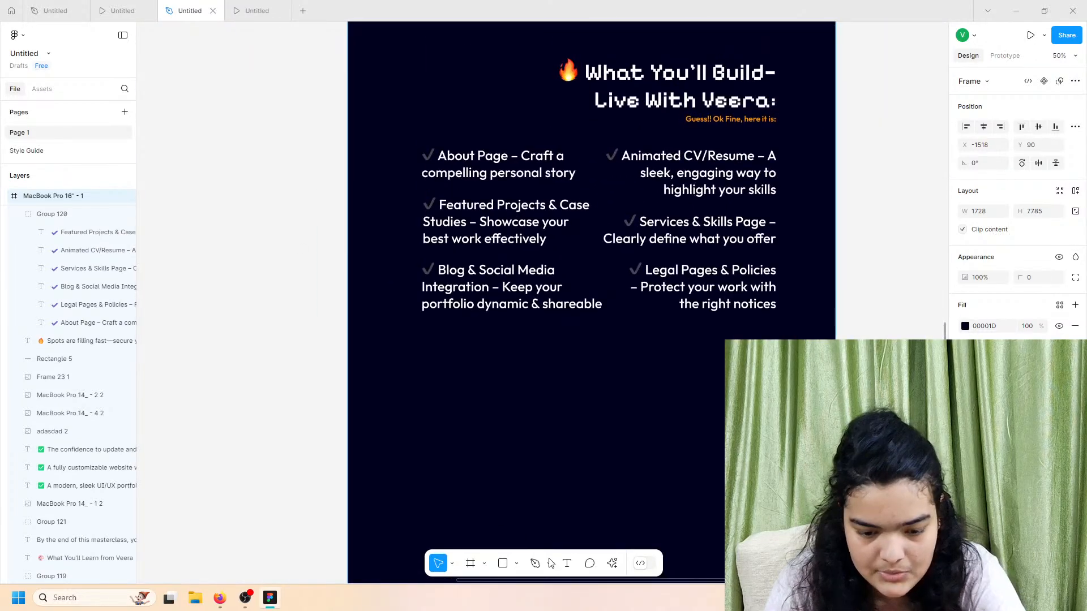
pyautogui.click(568, 563)
pyautogui.click(430, 330)
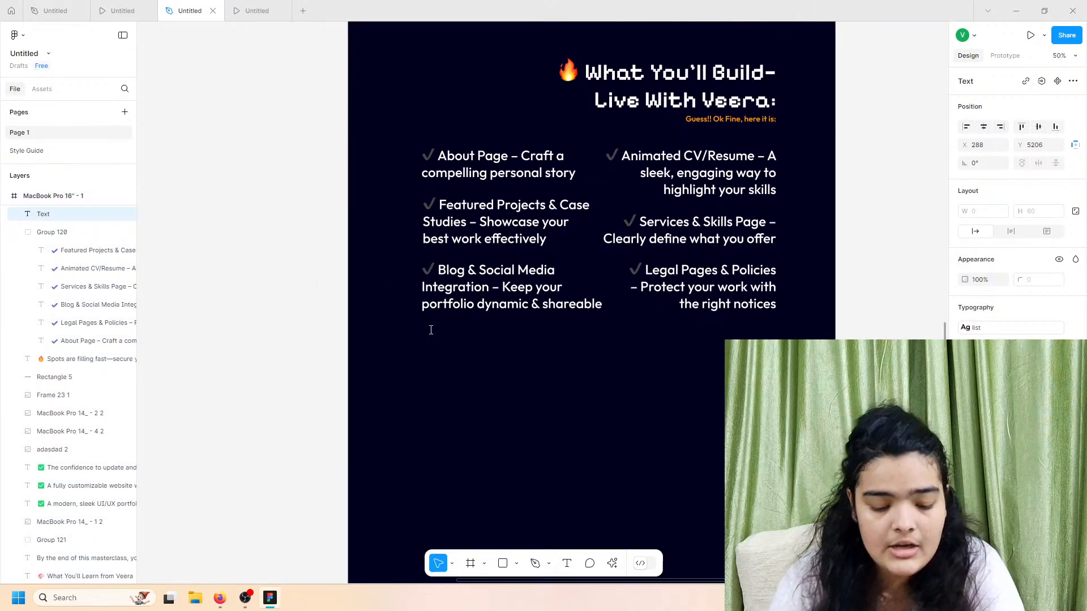
pyautogui.write('AND SO')
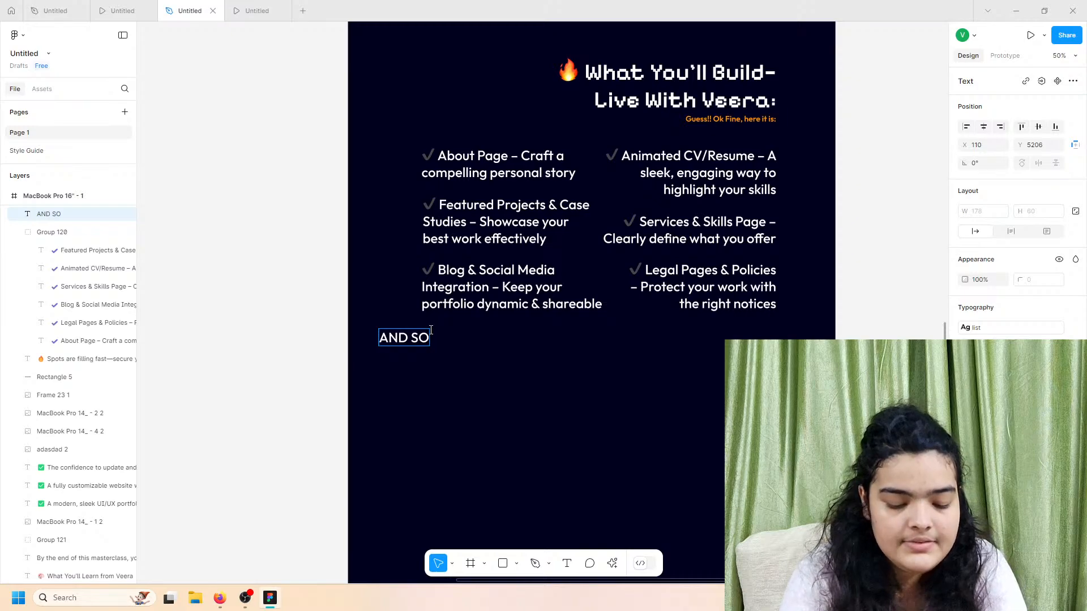
pyautogui.write(' MUCH MORE')
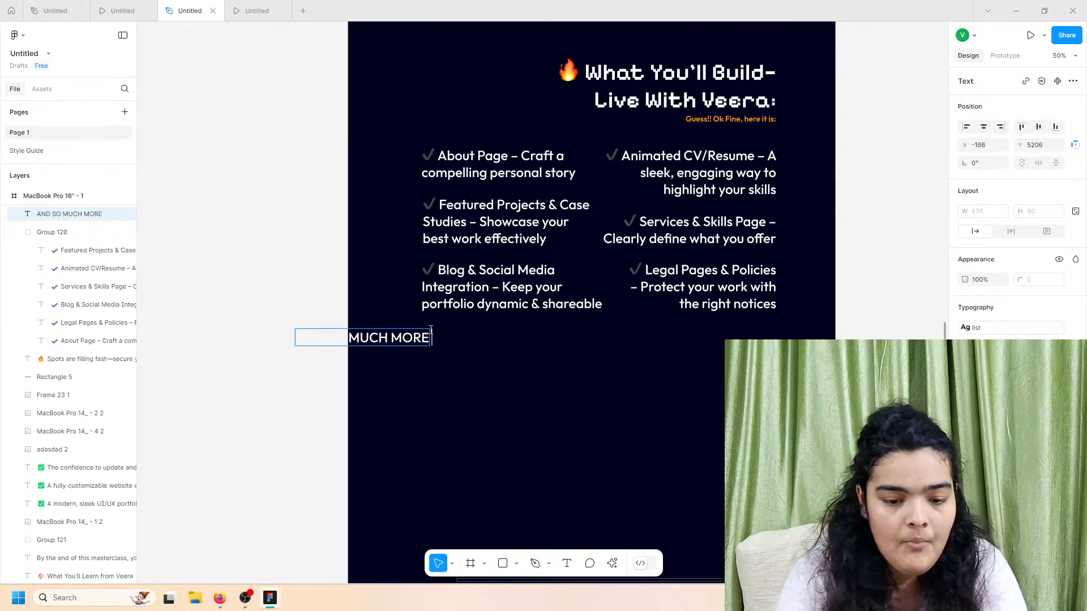
pyautogui.write('!!')
pyautogui.press('Escape')
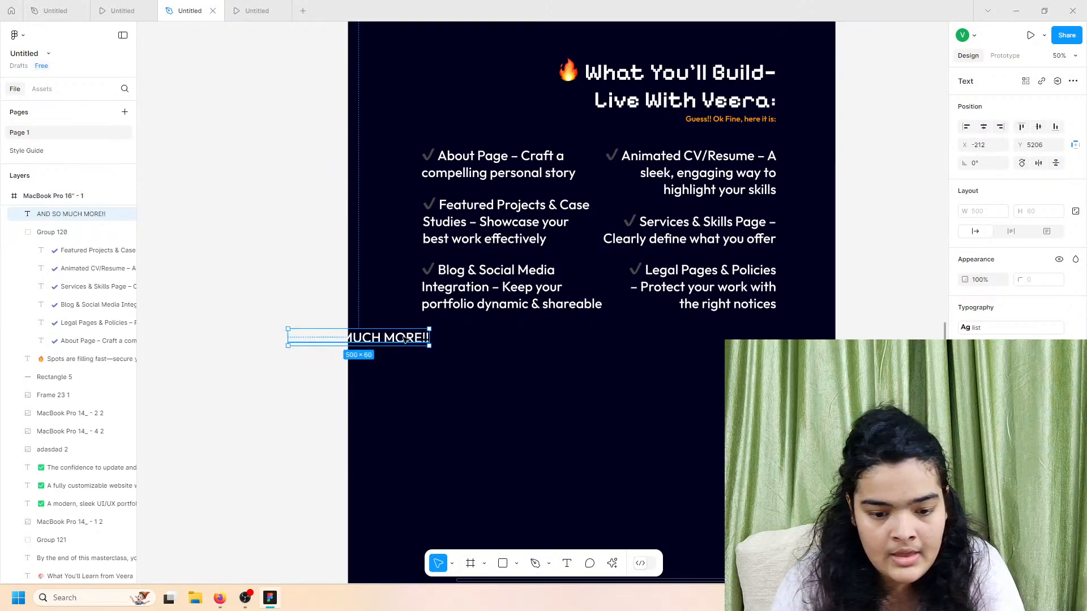
pyautogui.moveTo(419, 338); pyautogui.dragTo(552, 332)
pyautogui.click(129, 4)
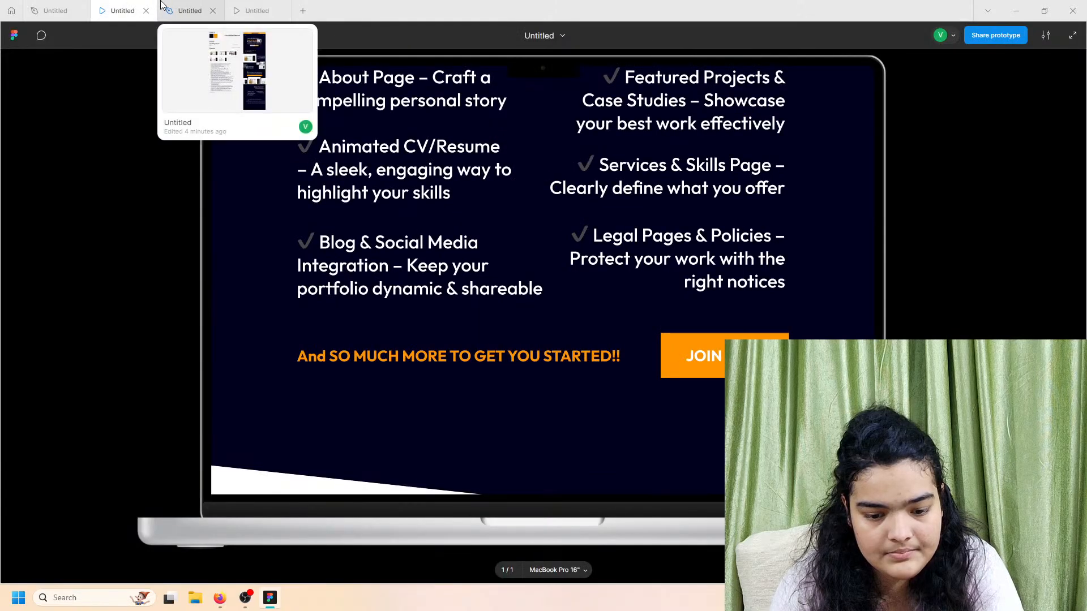
pyautogui.click(189, 10)
# Step: Change the text to 'AND SO MUCH MORE TO GET YOU STARTED!' and move it under the checklist
pyautogui.doubleClick(558, 332)
pyautogui.click(557, 332)
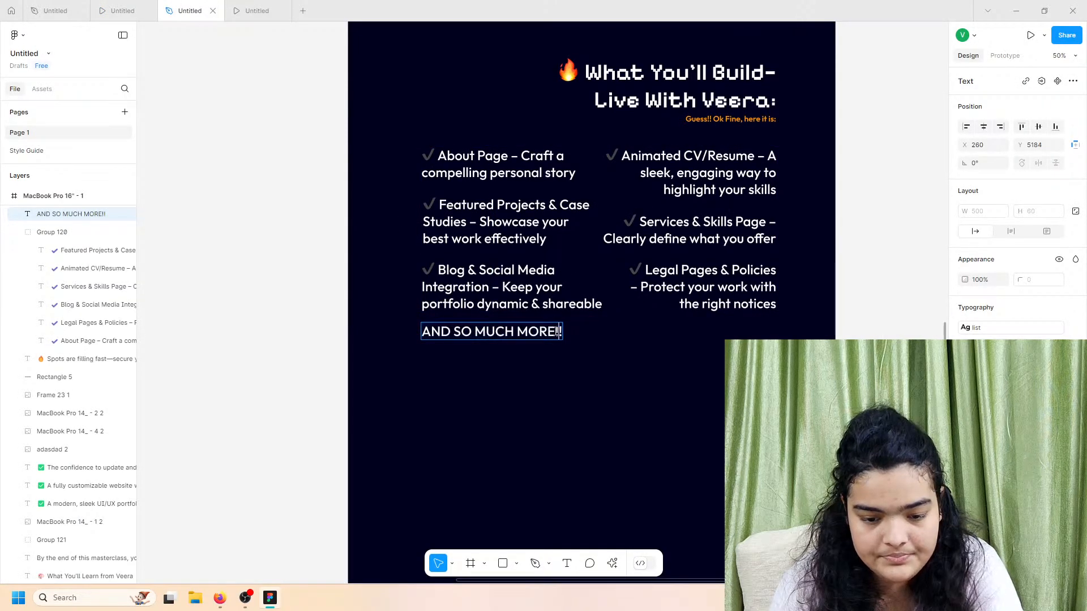
pyautogui.press('BackSpace')
pyautogui.write('TO GET YO')
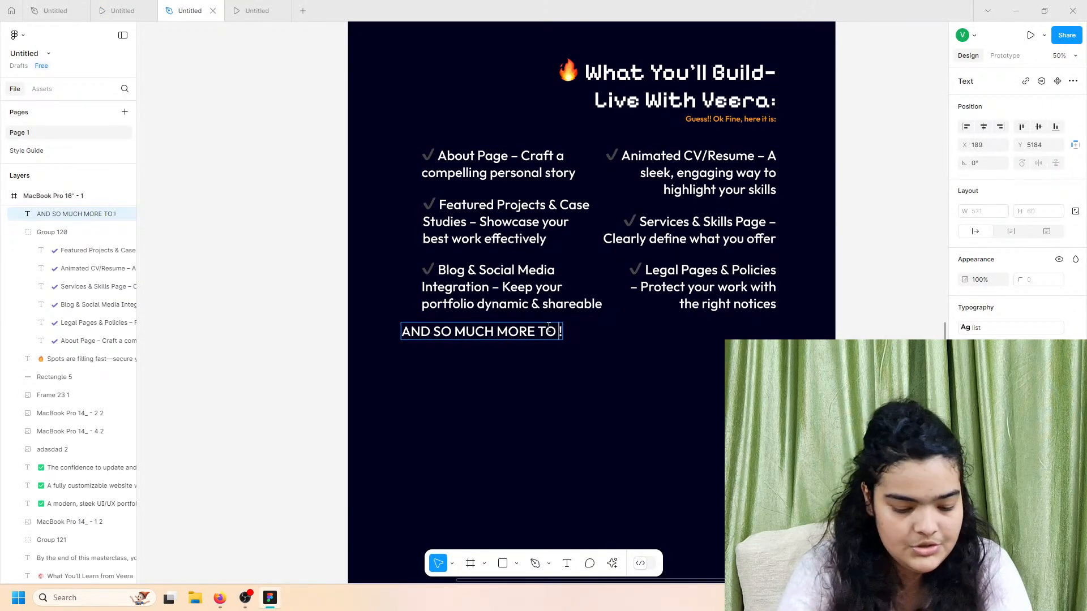
pyautogui.write('U STAT')
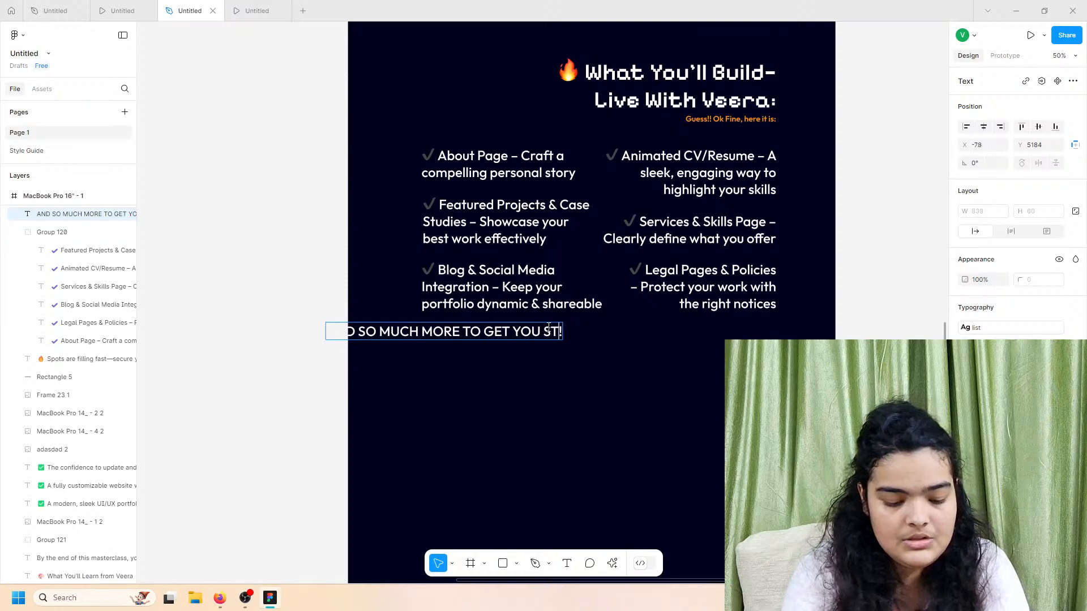
pyautogui.press('BackSpace')
pyautogui.press('BackSpace')
pyautogui.write('ARTED')
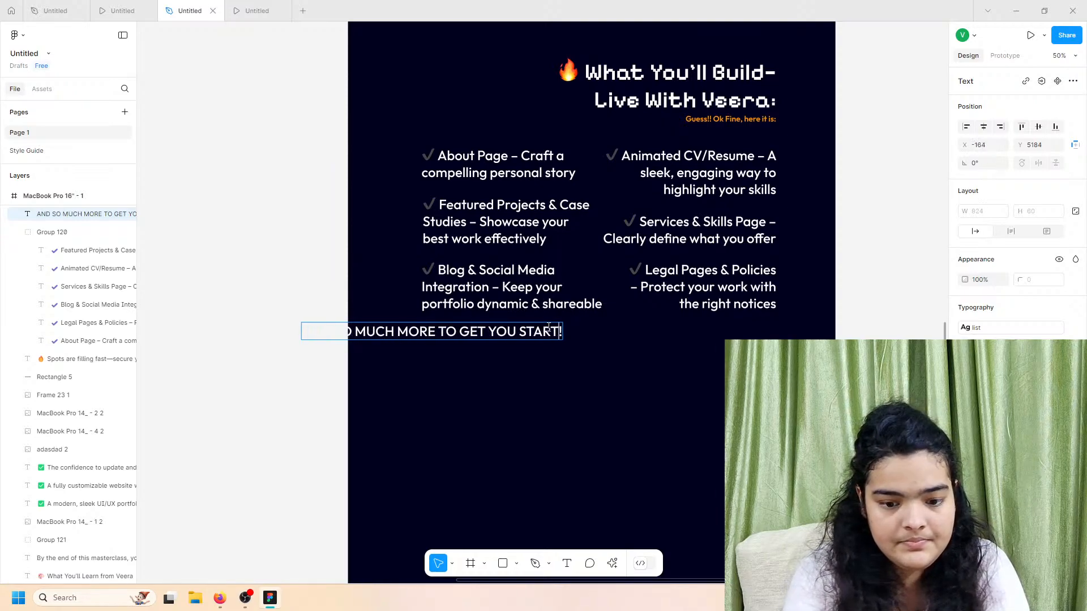
pyautogui.press('Escape')
pyautogui.moveTo(502, 338); pyautogui.dragTo(639, 344)
# Step: Change the line's text colour from white to orange
pyautogui.click(965, 394)
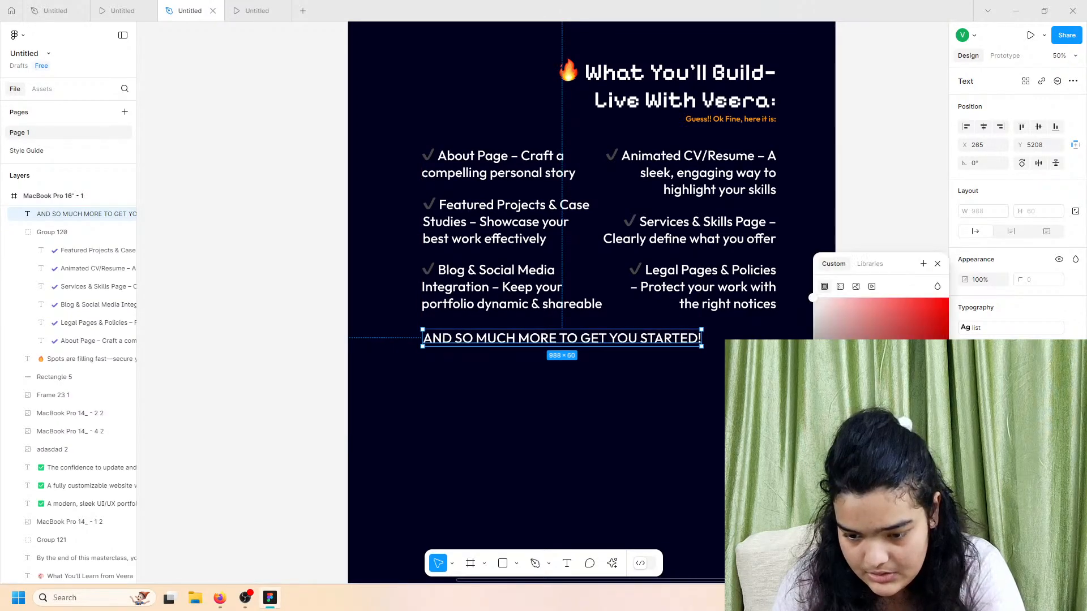
pyautogui.click(840, 523)
pyautogui.click(673, 369)
pyautogui.click(671, 344)
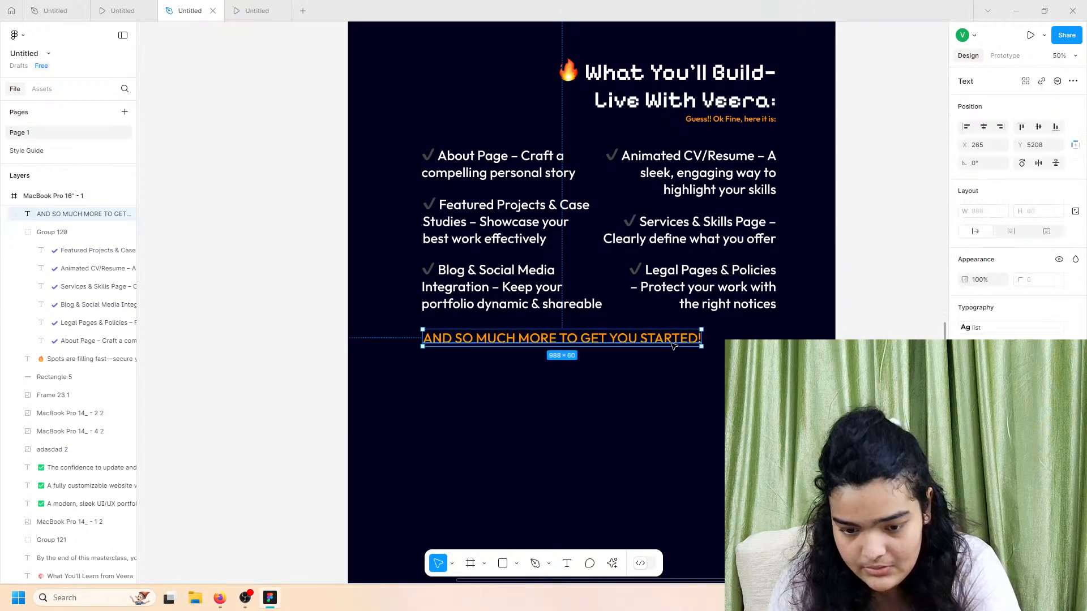
# Step: Detach the text style, make the line bolder and smaller, and align it left with the checklist
pyautogui.click(1075, 330)
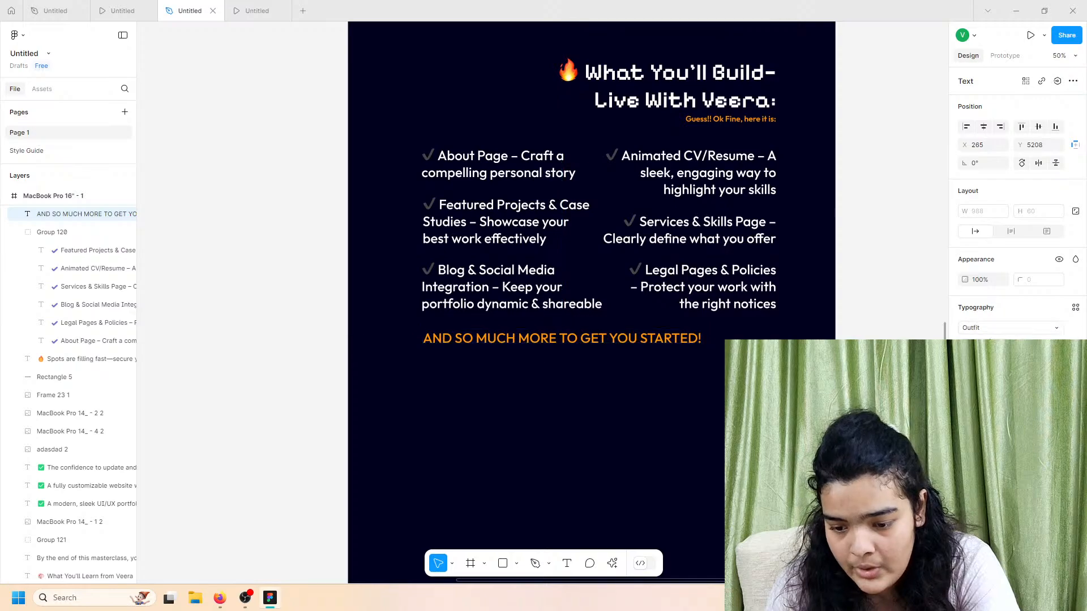
pyautogui.click(984, 346)
pyautogui.click(984, 360)
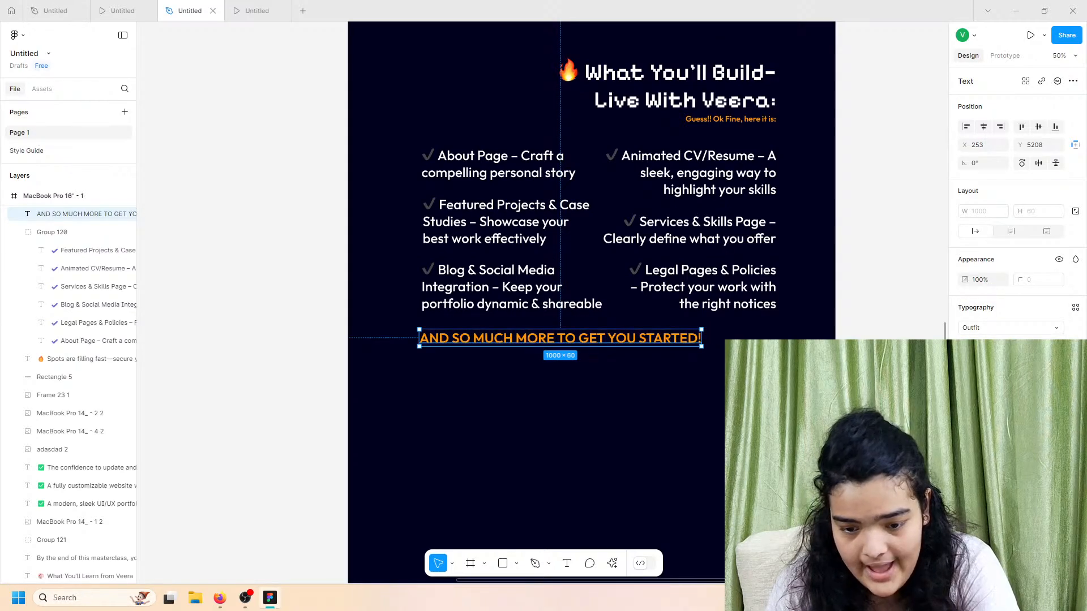
pyautogui.click(676, 368)
pyautogui.click(673, 340)
pyautogui.click(1056, 346)
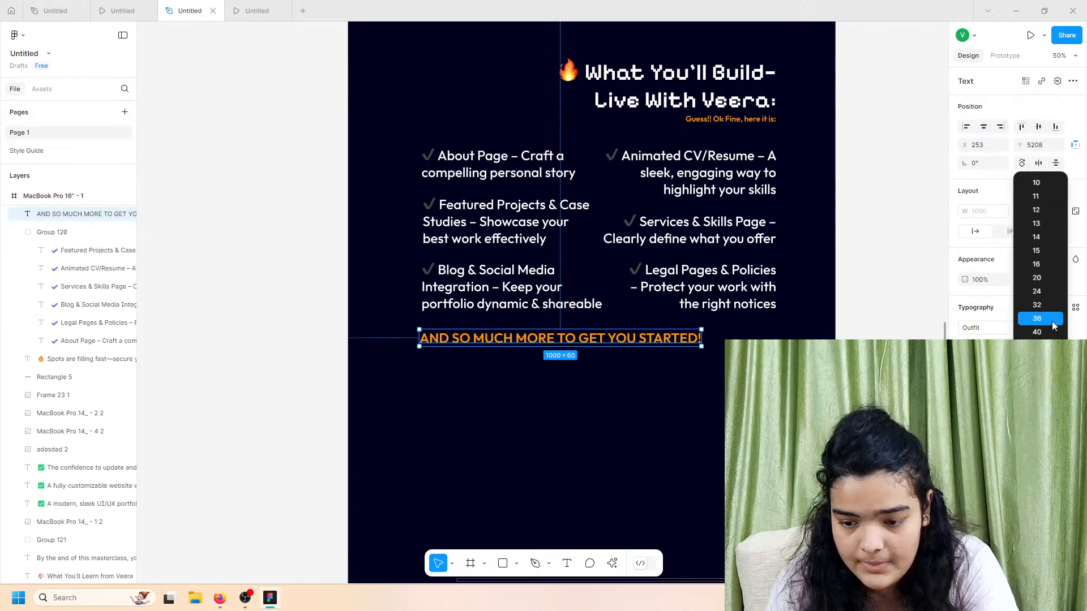
pyautogui.click(1048, 330)
pyautogui.moveTo(557, 341); pyautogui.dragTo(515, 345)
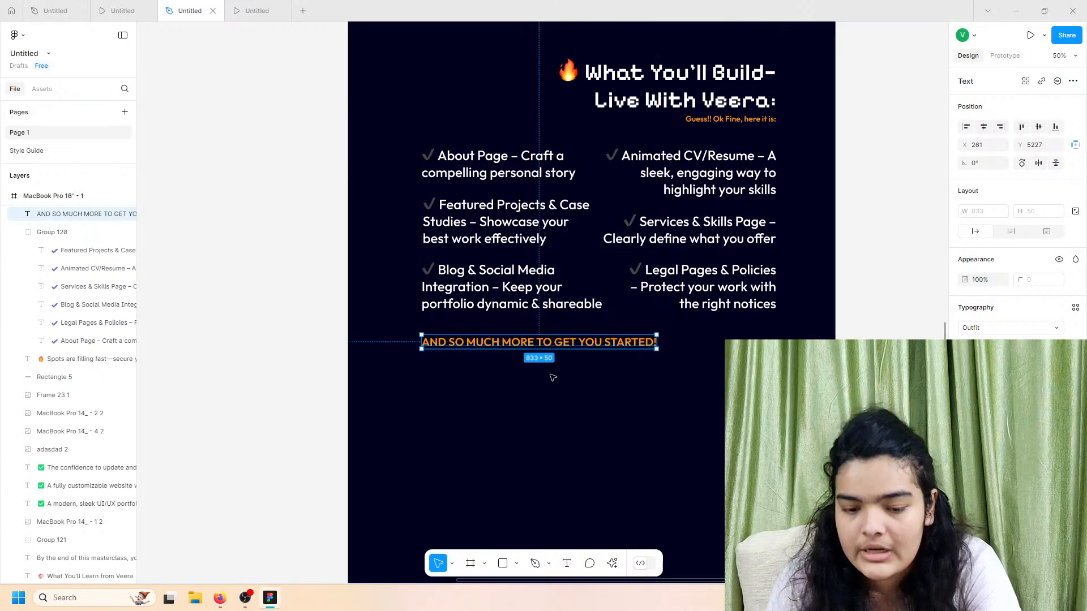
pyautogui.scroll(15, 553, 376)
# Step: Duplicate the hero's JOIN NOW button and drag the copy down beside the orange line
pyautogui.scroll(2, 589, 353)
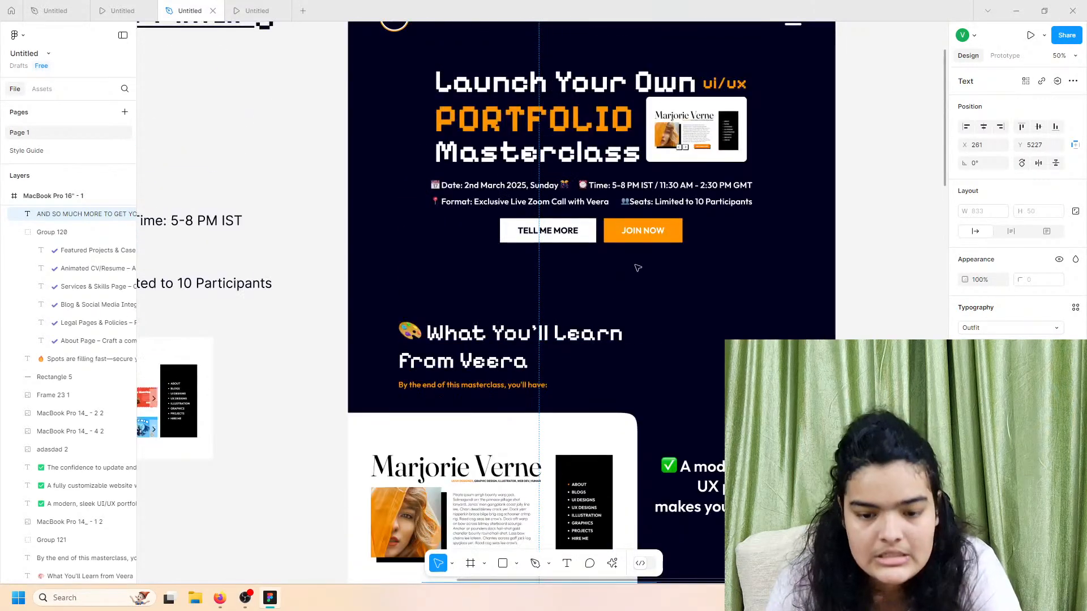
pyautogui.doubleClick(668, 237)
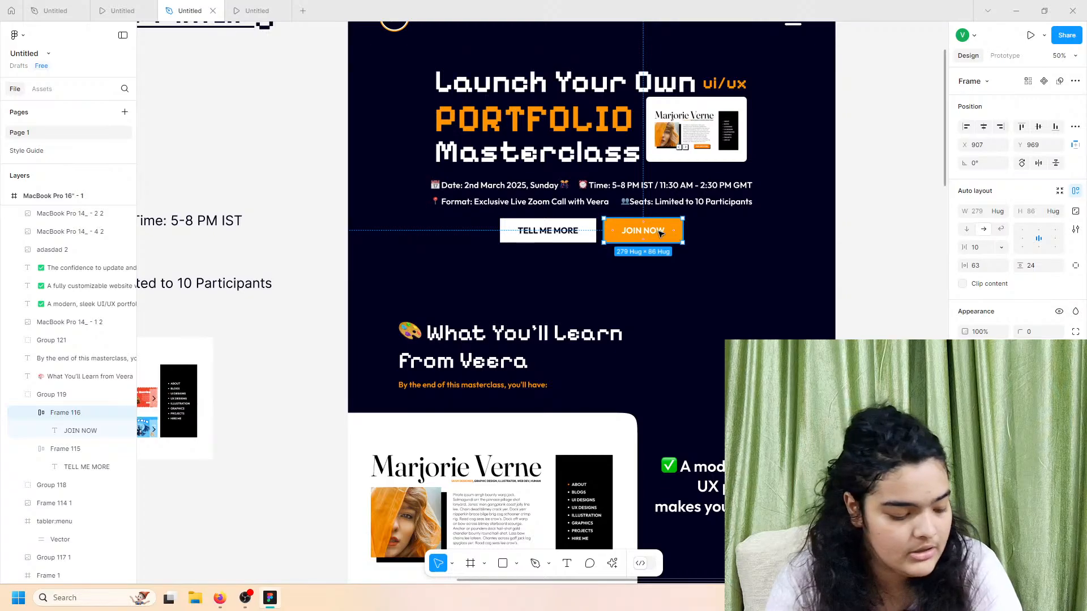
pyautogui.hotkey('ctrl', 'd')
pyautogui.scroll(-10, 682, 460)
pyautogui.moveTo(658, 235); pyautogui.dragTo(750, 445)
pyautogui.scroll(-9, 678, 467)
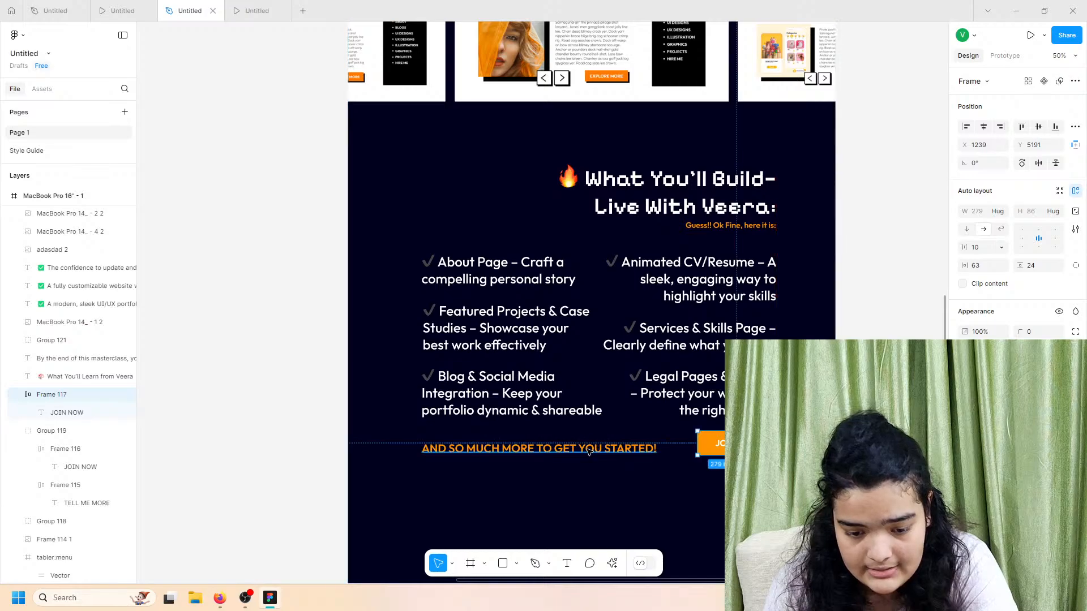
# Step: End the orange line with a second '!', shift it to X 265 and make it bolder
pyautogui.moveTo(589, 452); pyautogui.dragTo(591, 447)
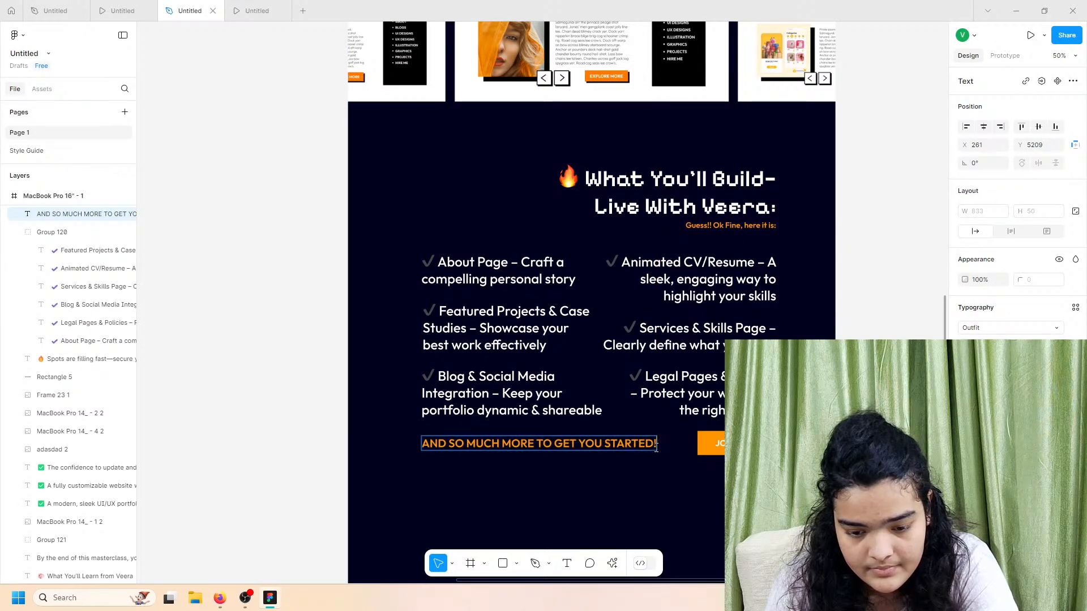
pyautogui.write('!')
pyautogui.click(634, 476)
pyautogui.moveTo(627, 445); pyautogui.dragTo(632, 444)
pyautogui.click(983, 346)
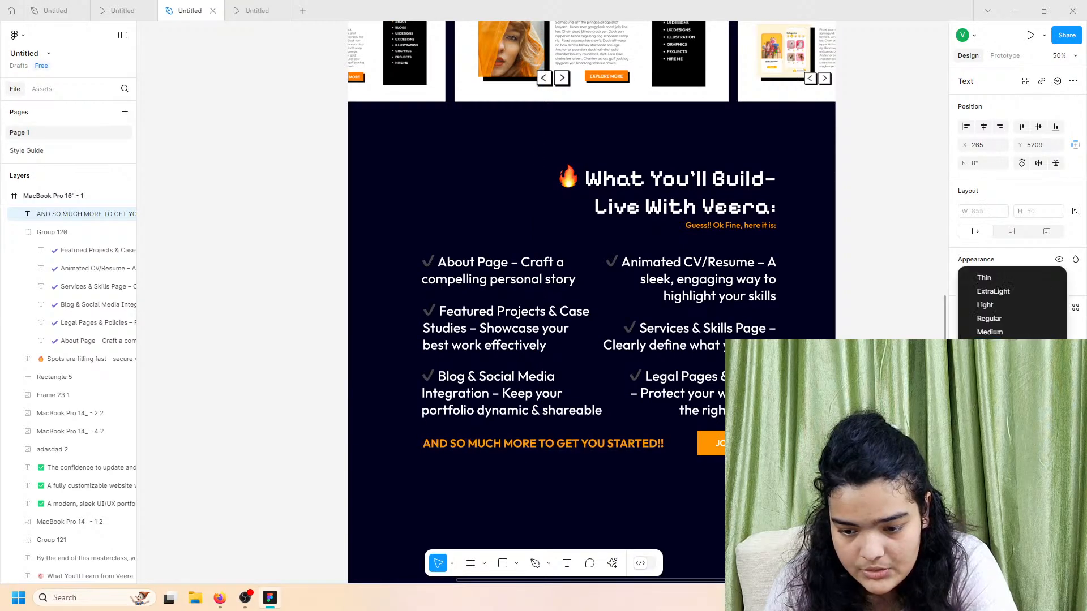
pyautogui.click(984, 360)
pyautogui.click(599, 458)
# Step: Enlarge the copied button's JOIN NOW label and level the orange line with the button
pyautogui.click(700, 453)
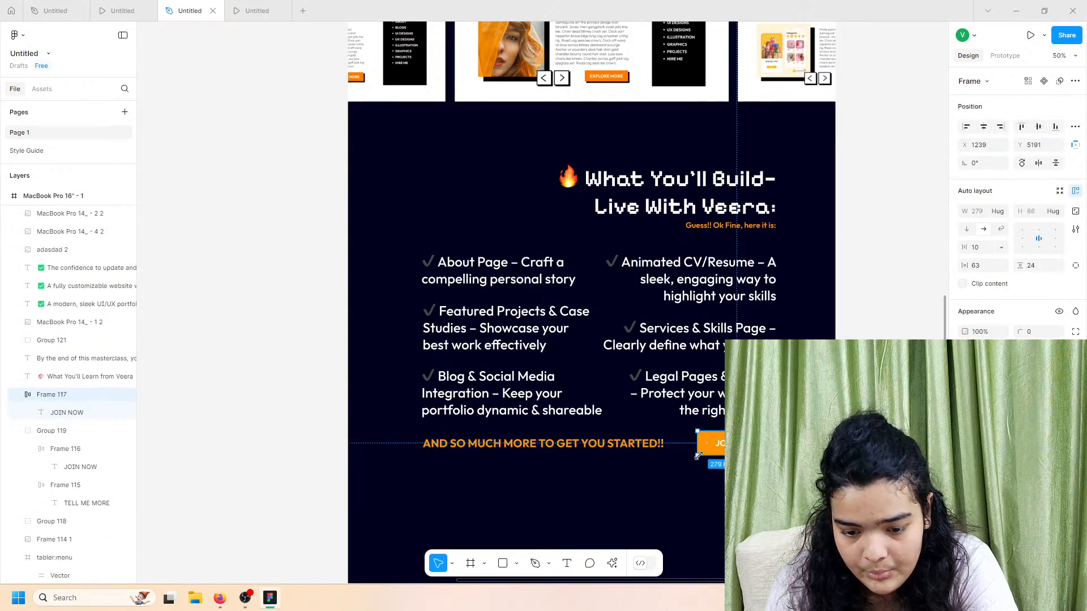
pyautogui.click(708, 450)
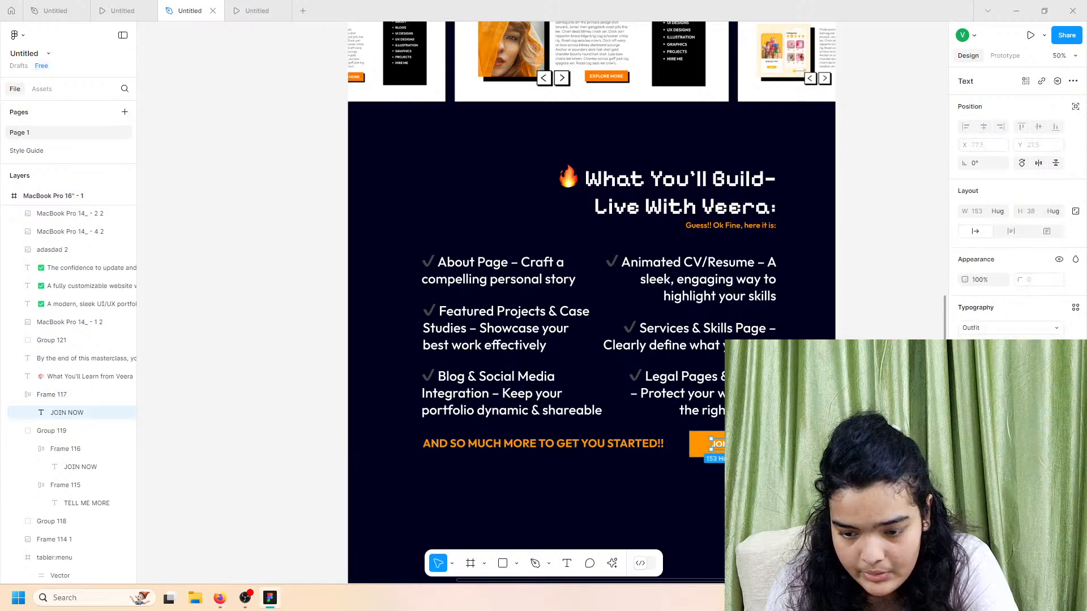
pyautogui.click(1056, 346)
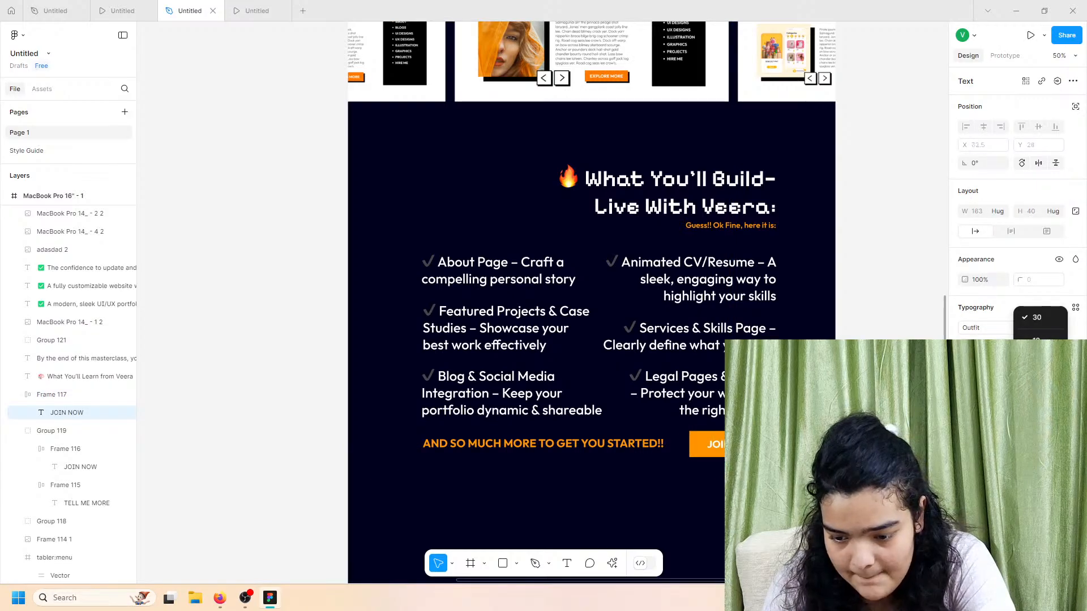
pyautogui.click(1042, 476)
pyautogui.press('Escape')
pyautogui.press('Escape')
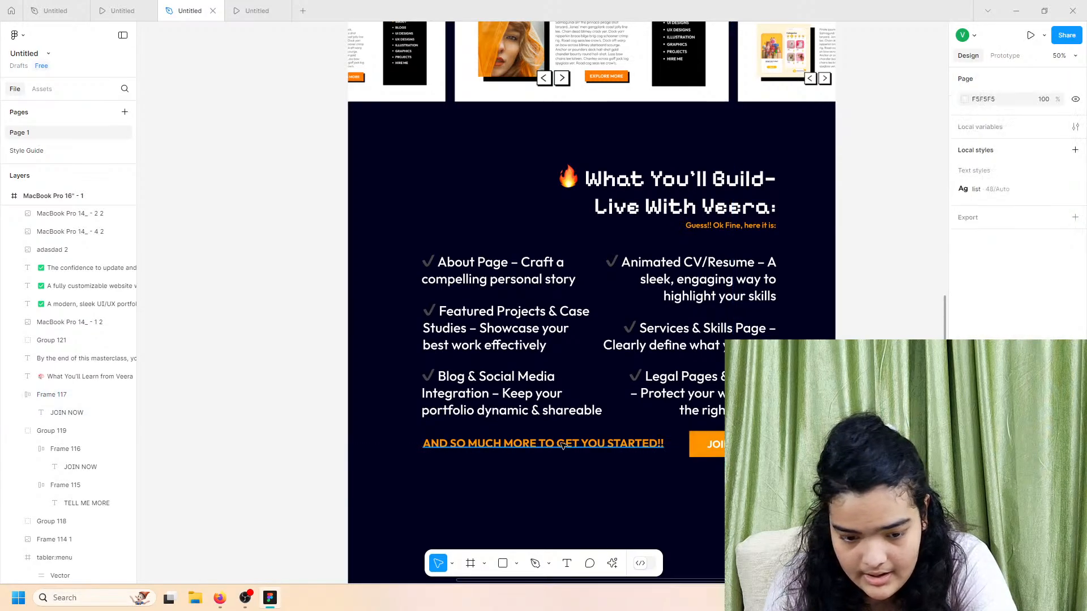
pyautogui.click(563, 447)
pyautogui.moveTo(562, 450); pyautogui.dragTo(561, 448)
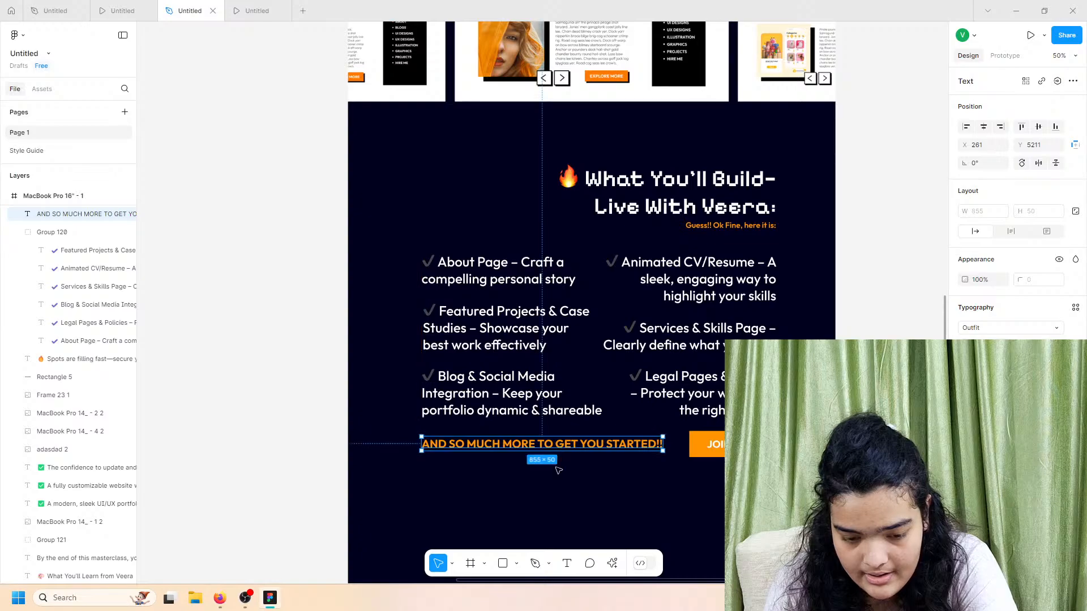
pyautogui.click(560, 477)
# Step: Group the title, checklist, orange line and button, and centre the group on the page
pyautogui.scroll(-2, 559, 478)
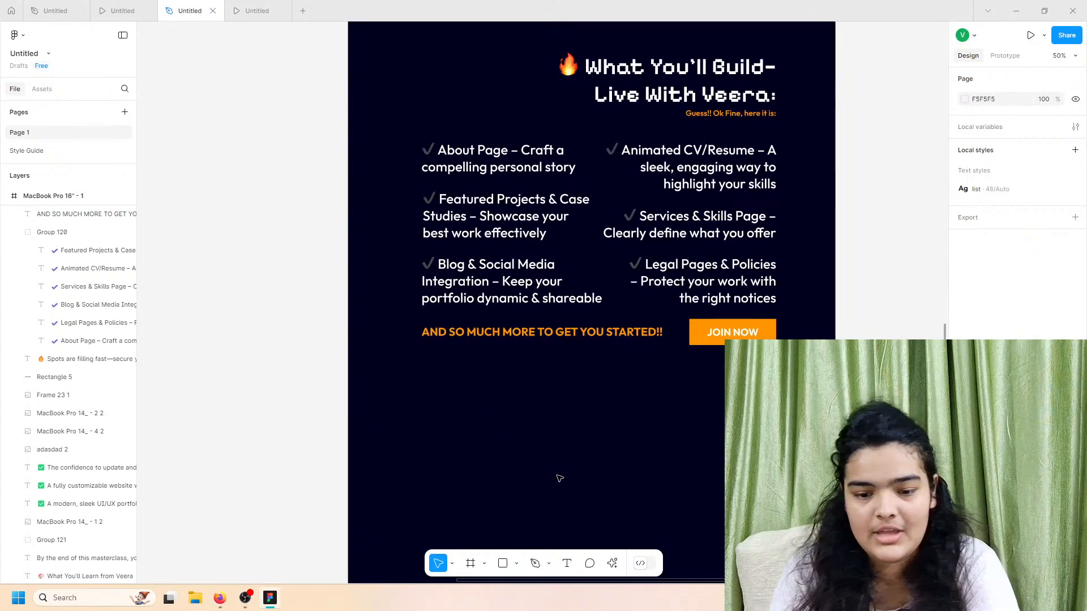
pyautogui.moveTo(741, 456); pyautogui.dragTo(465, 73)
pyautogui.hotkey('ctrl', 'g')
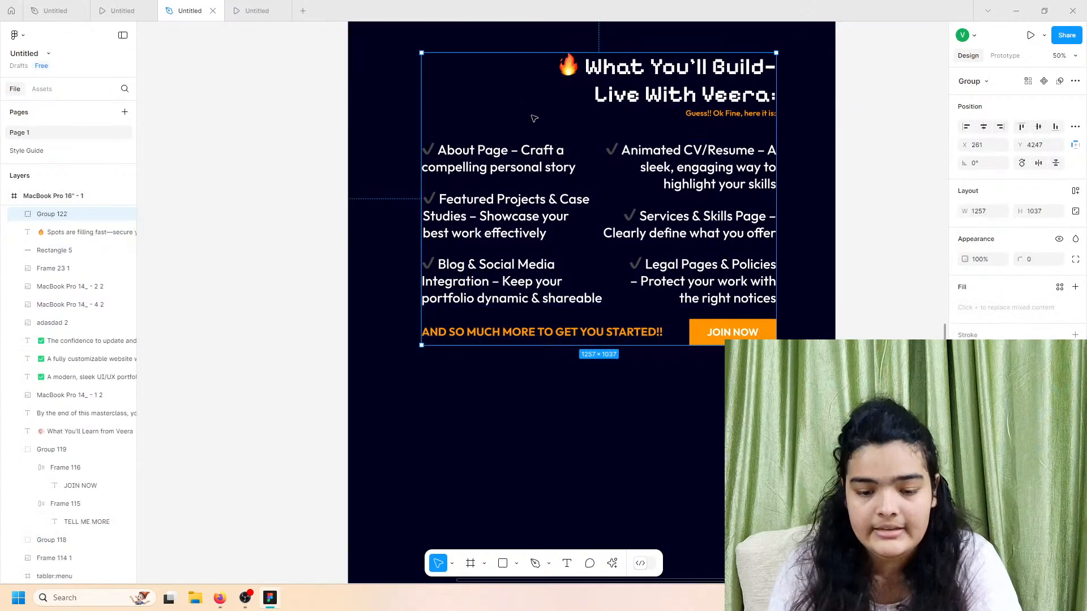
pyautogui.moveTo(552, 153); pyautogui.dragTo(545, 151)
# Step: Scroll through the prototype preview to review the new section, then return to the design file
pyautogui.click(141, 7)
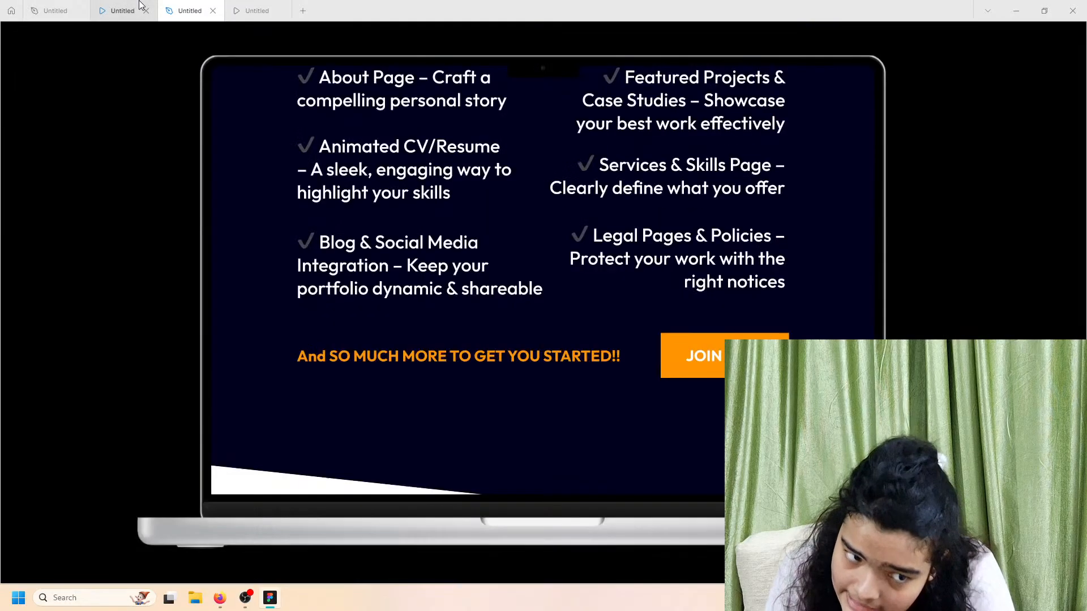
pyautogui.scroll(-6, 585, 274)
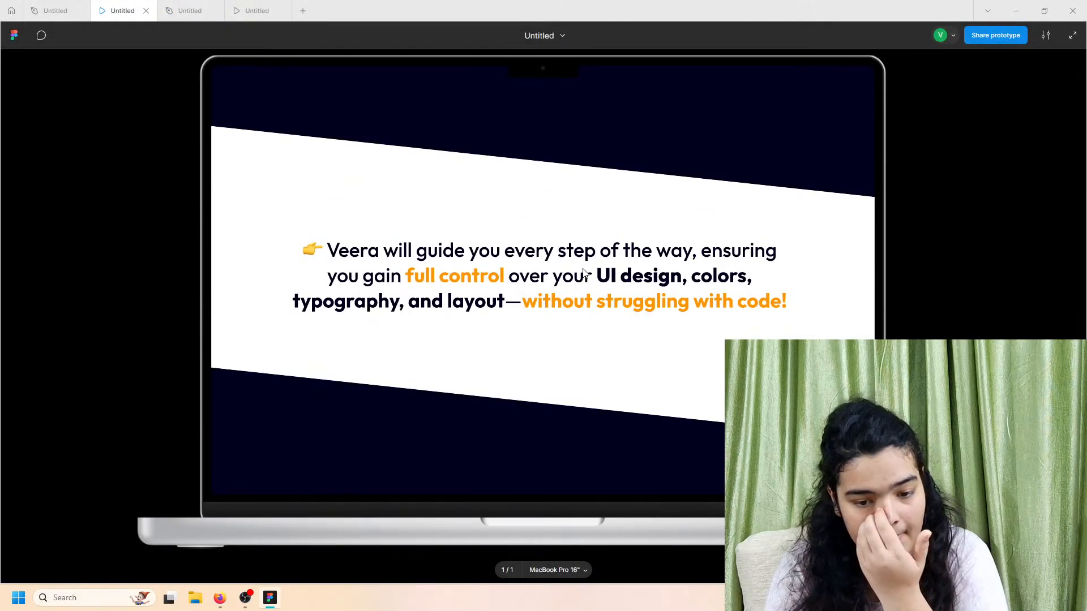
pyautogui.scroll(2, 572, 266)
pyautogui.scroll(-1, 570, 266)
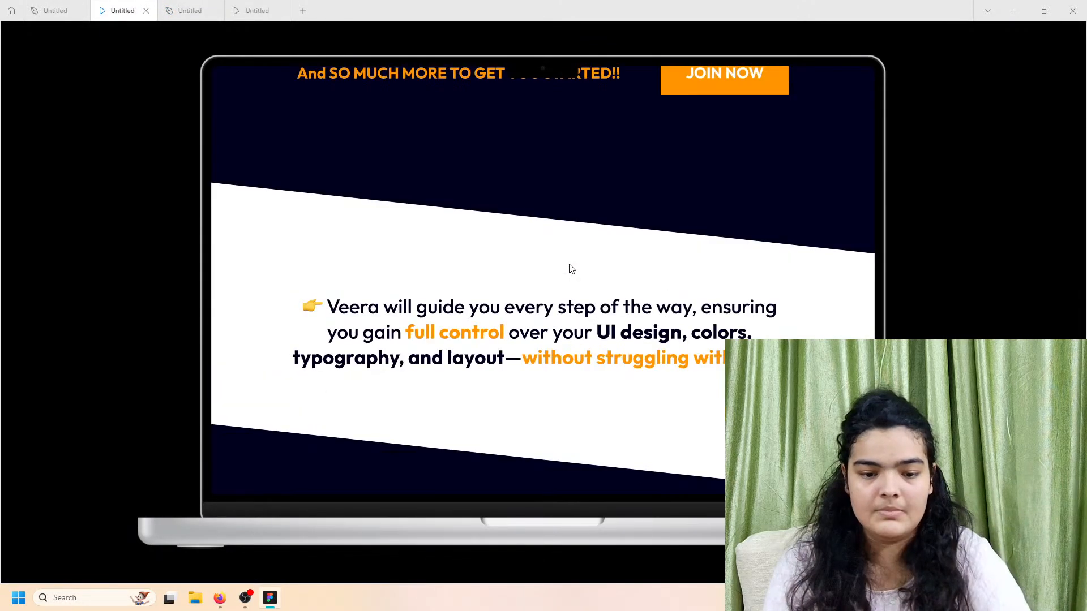
pyautogui.scroll(-1, 570, 269)
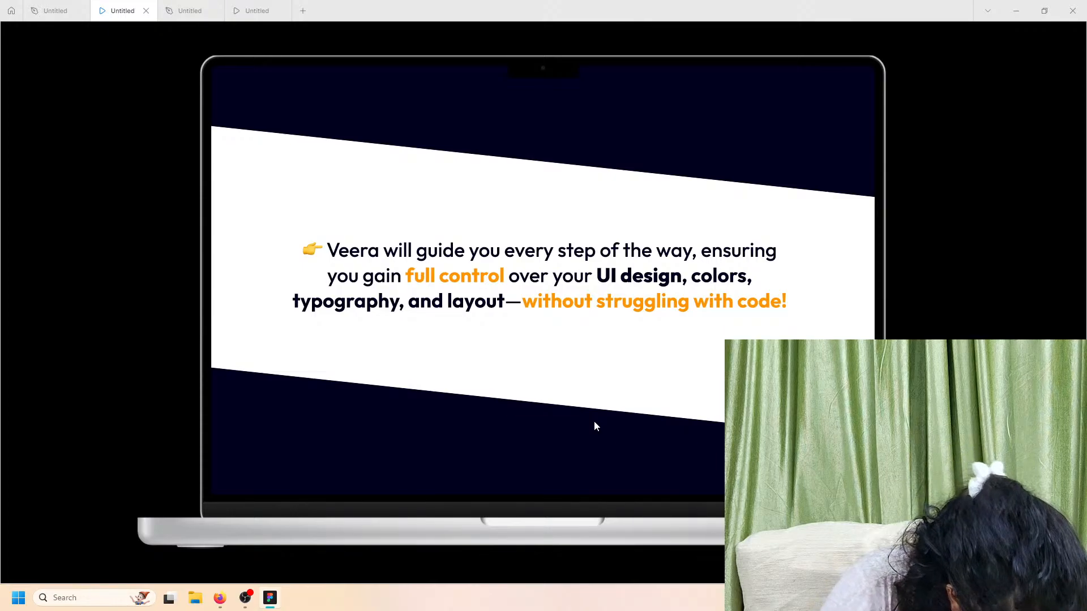
pyautogui.click(191, 12)
# Step: Open the Style Guide page and scroll through its colours and fonts
pyautogui.click(354, 248)
pyautogui.scroll(-5, 355, 247)
pyautogui.hscroll(-5, 354, 248)
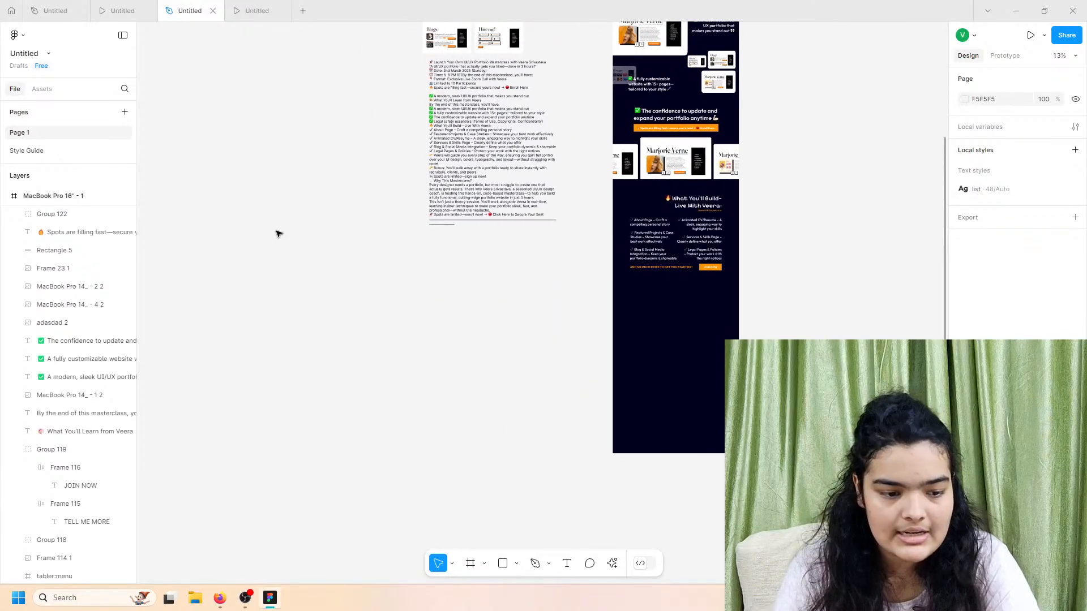
pyautogui.click(65, 150)
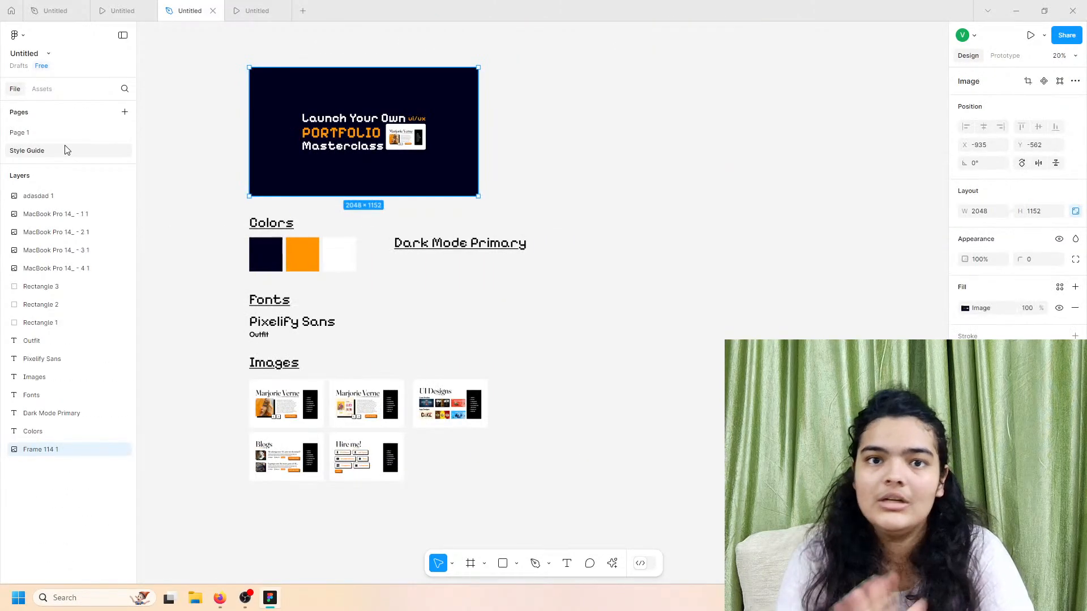
pyautogui.hscroll(-2, 249, 331)
pyautogui.scroll(4, 298, 332)
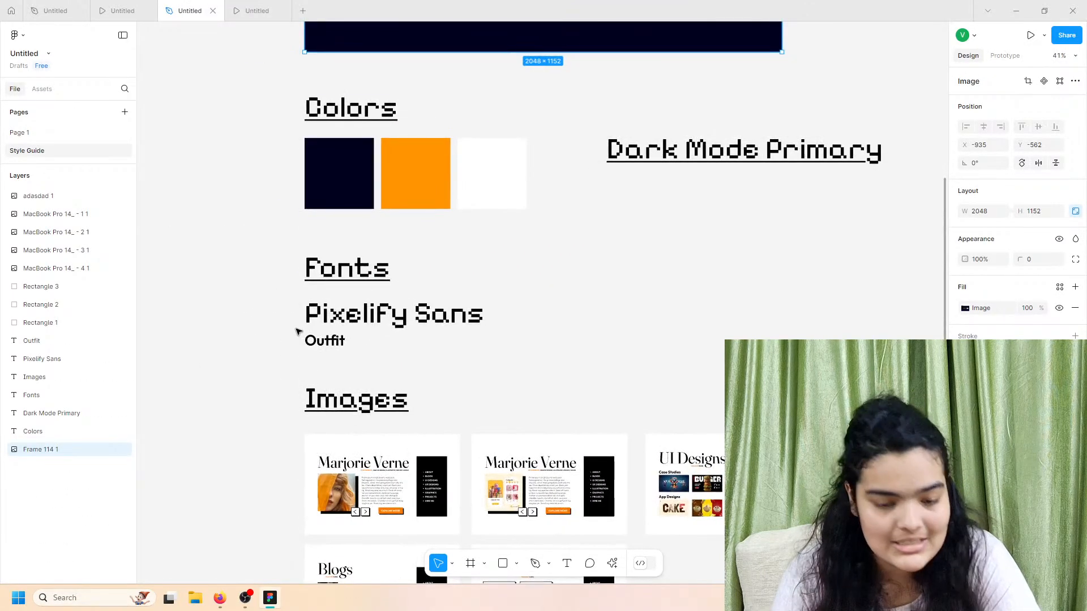
pyautogui.scroll(-2, 298, 333)
pyautogui.scroll(-2, 298, 332)
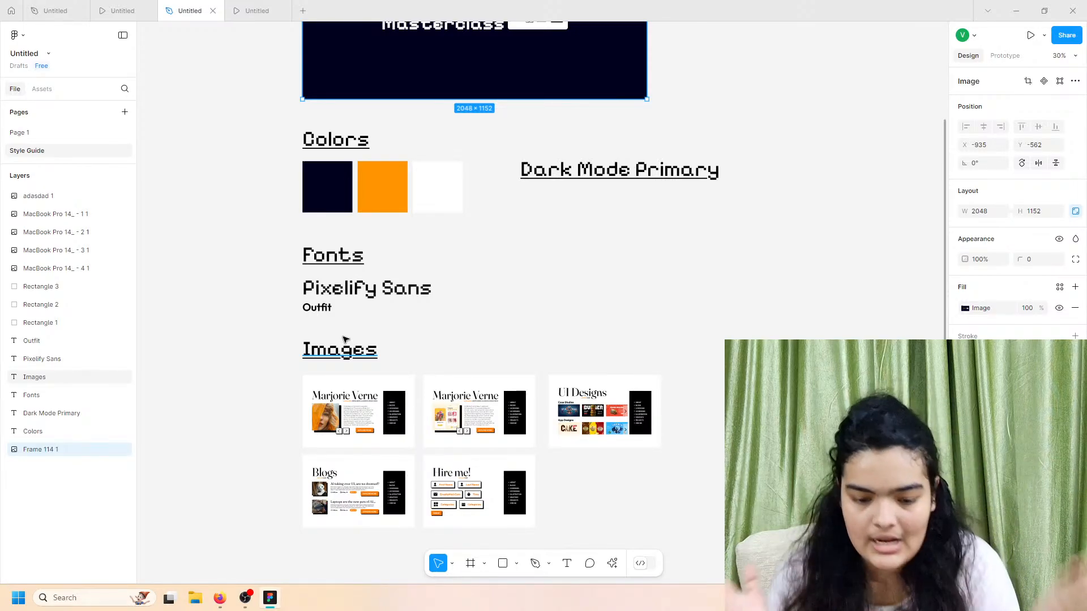
# Step: Go back to Page 1, select Group 122 and view the prototype preview again
pyautogui.click(68, 132)
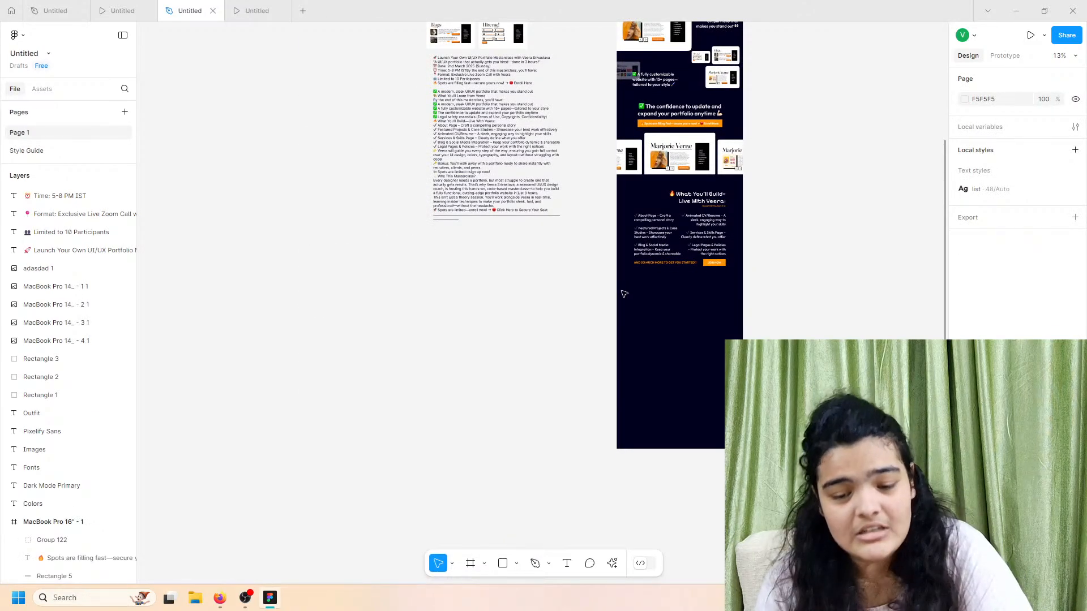
pyautogui.scroll(2, 624, 294)
pyautogui.hscroll(2, 624, 294)
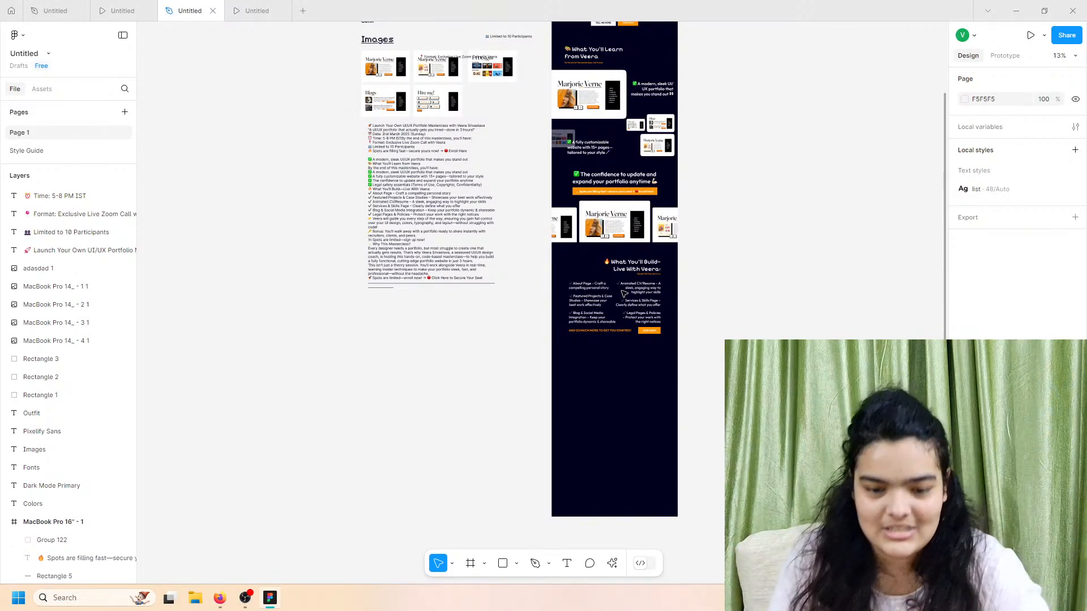
pyautogui.click(615, 284)
pyautogui.scroll(3, 608, 280)
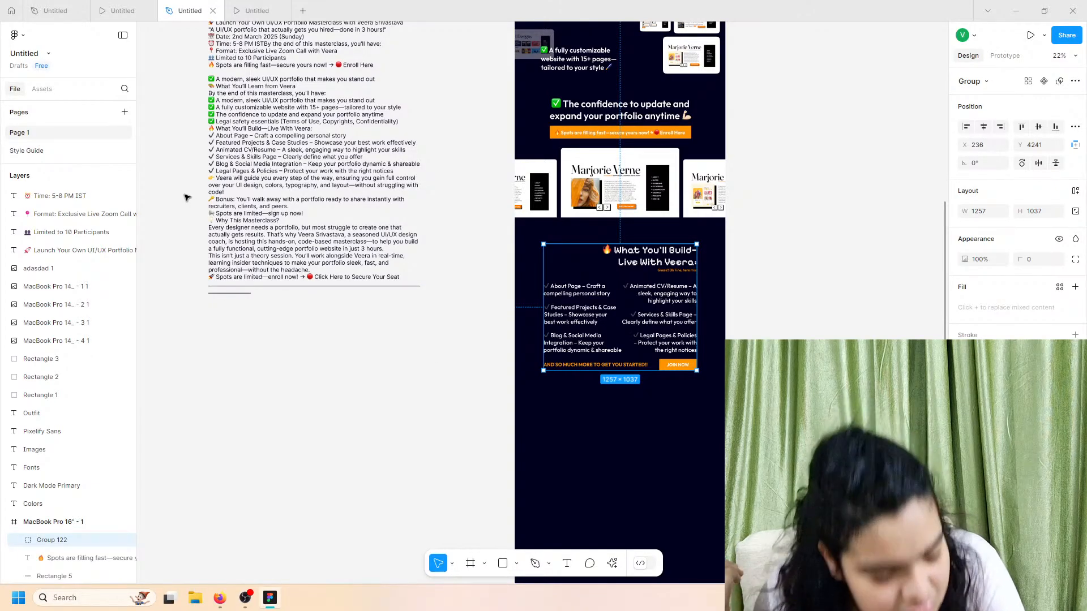
pyautogui.scroll(3, 253, 162)
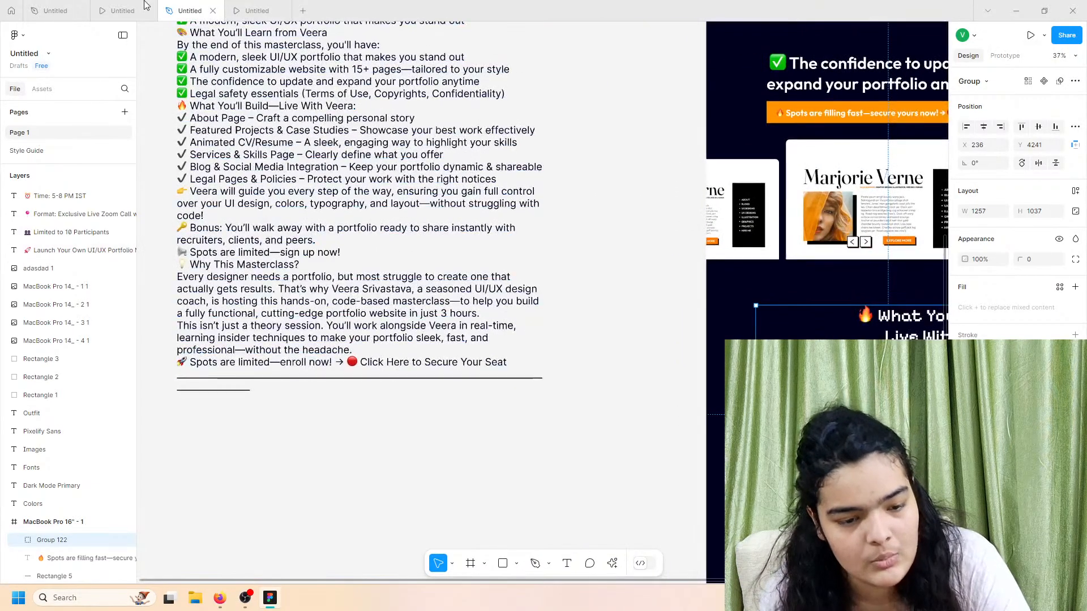
pyautogui.click(141, 9)
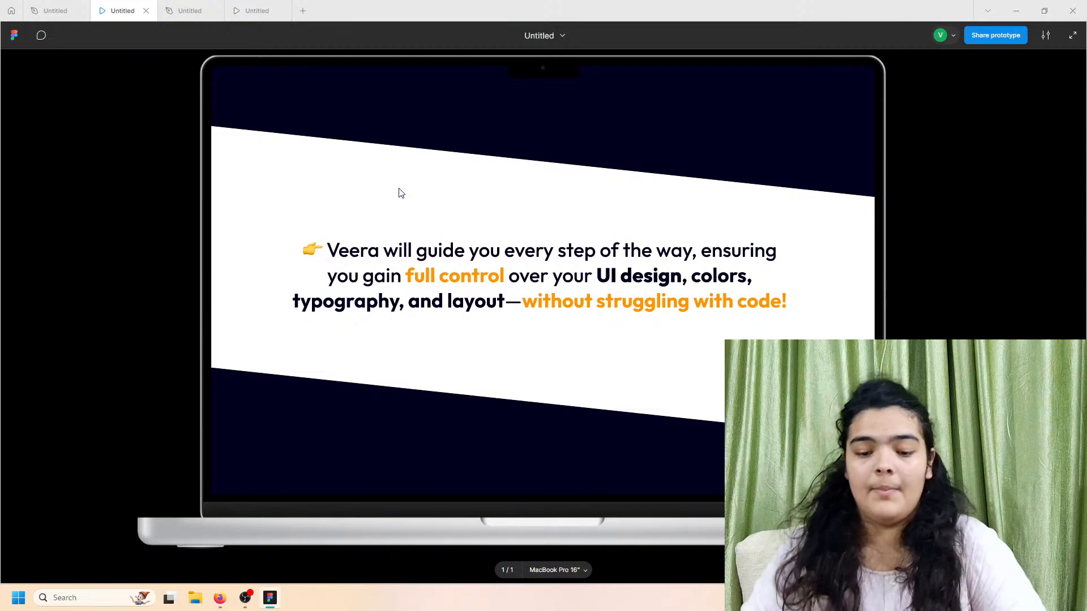
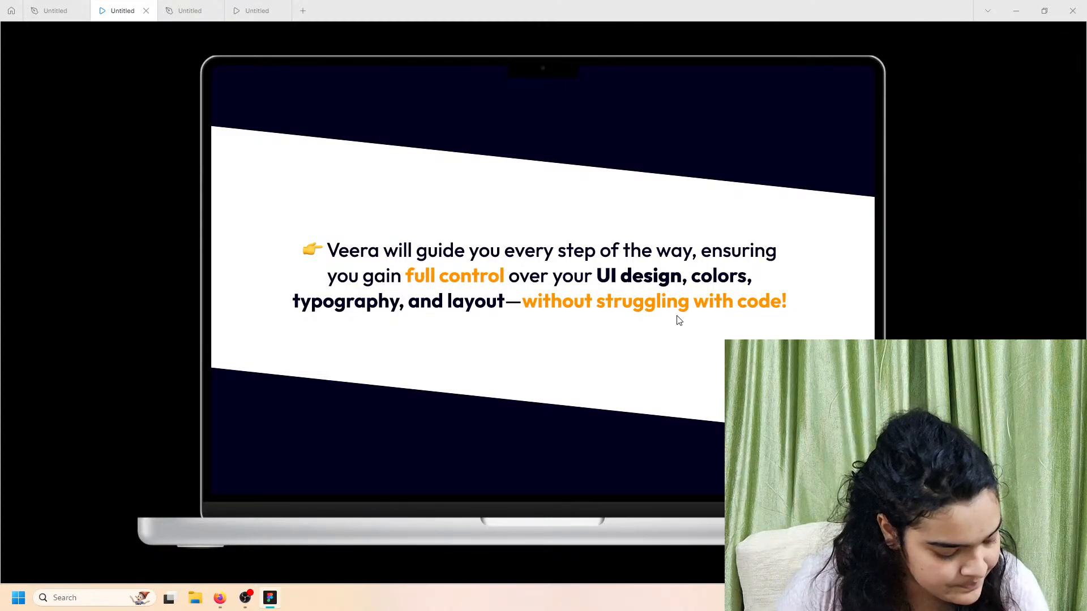
# Step: Compare the section in the reference prototype preview against the design file
pyautogui.click(167, 4)
pyautogui.click(108, 4)
pyautogui.click(170, 7)
pyautogui.scroll(-4, 383, 249)
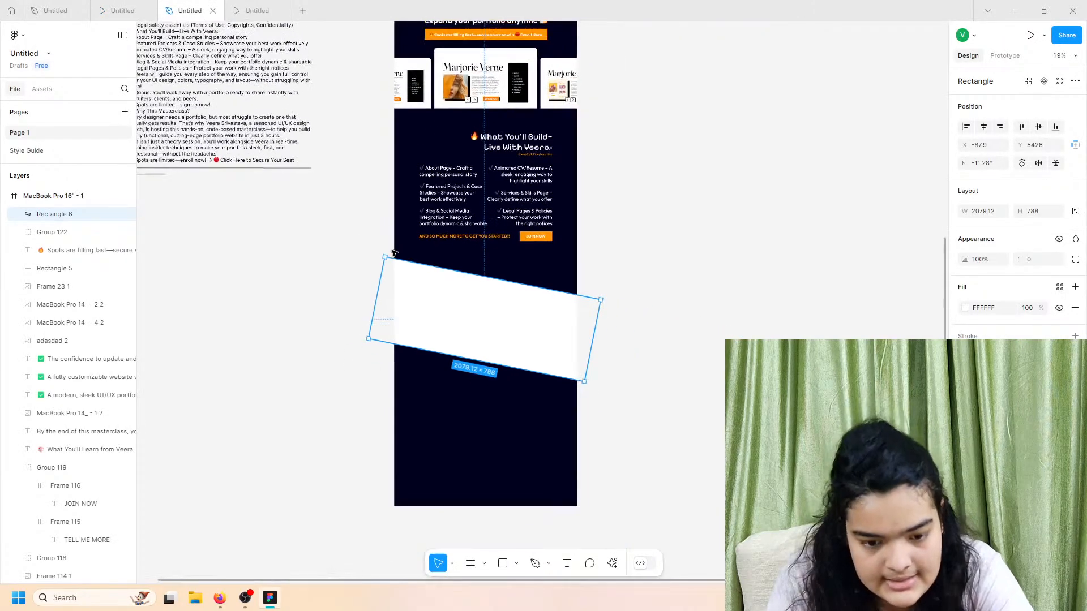
pyautogui.click(95, 5)
pyautogui.scroll(-5, 618, 388)
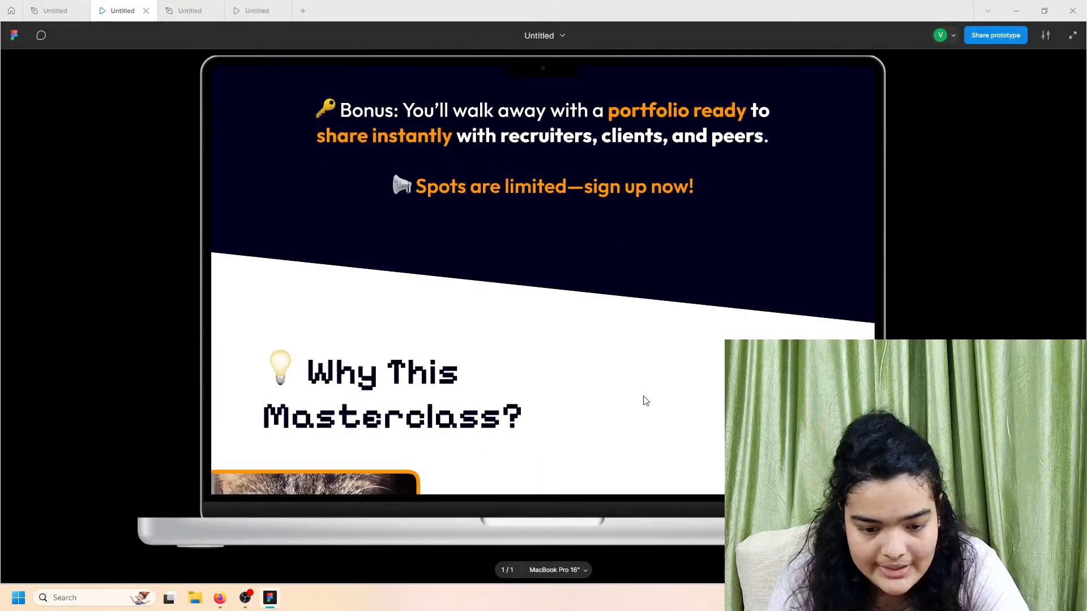
pyautogui.scroll(-5, 624, 428)
pyautogui.scroll(5, 625, 422)
pyautogui.scroll(-4, 628, 417)
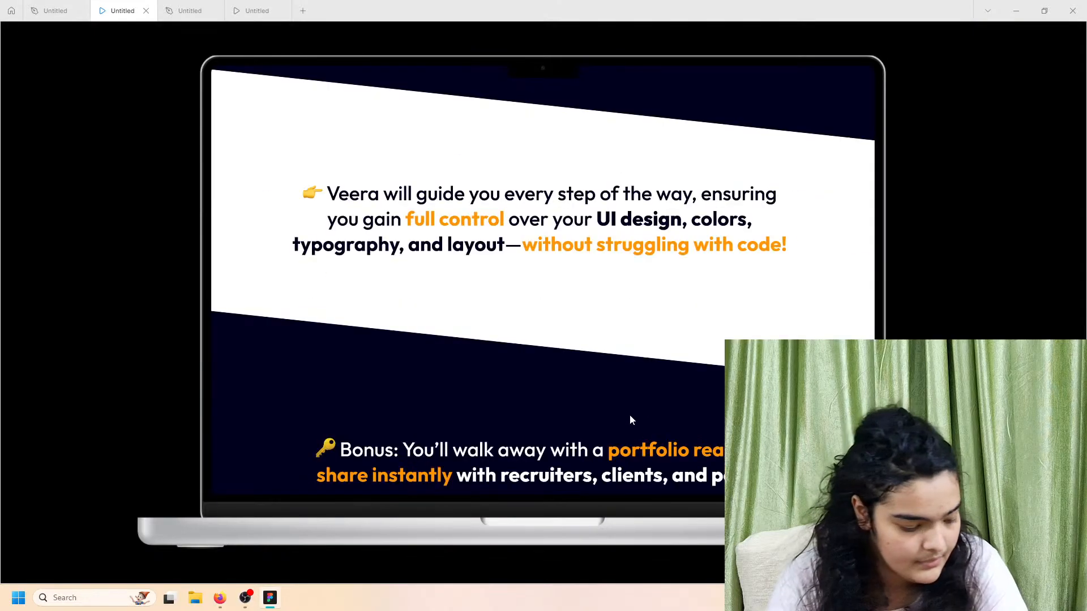
pyautogui.scroll(1, 585, 404)
pyautogui.click(170, 7)
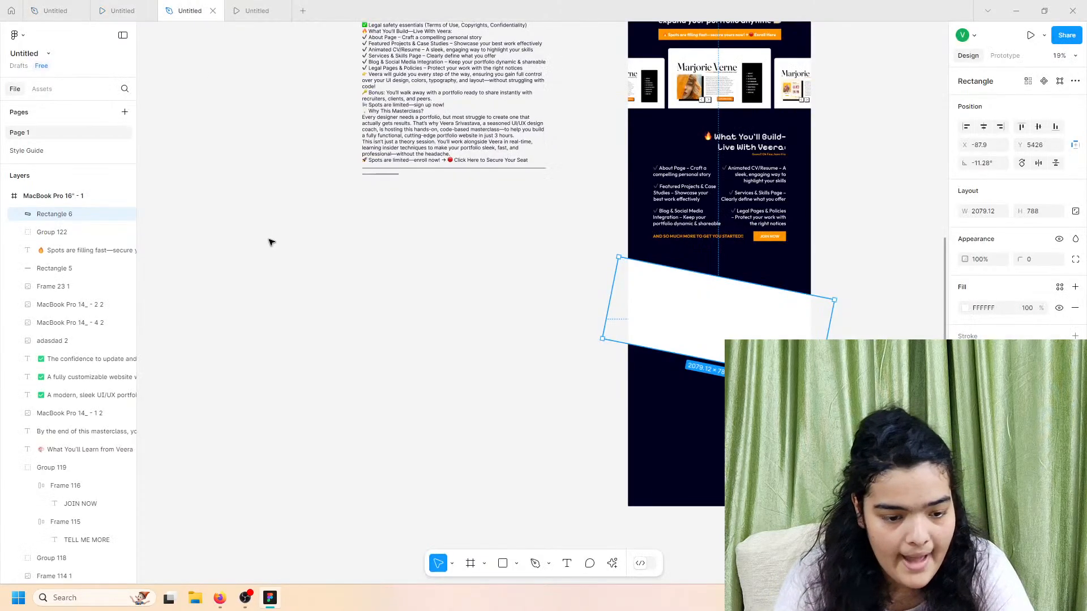
pyautogui.hscroll(-5, 396, 244)
pyautogui.scroll(5, 677, 130)
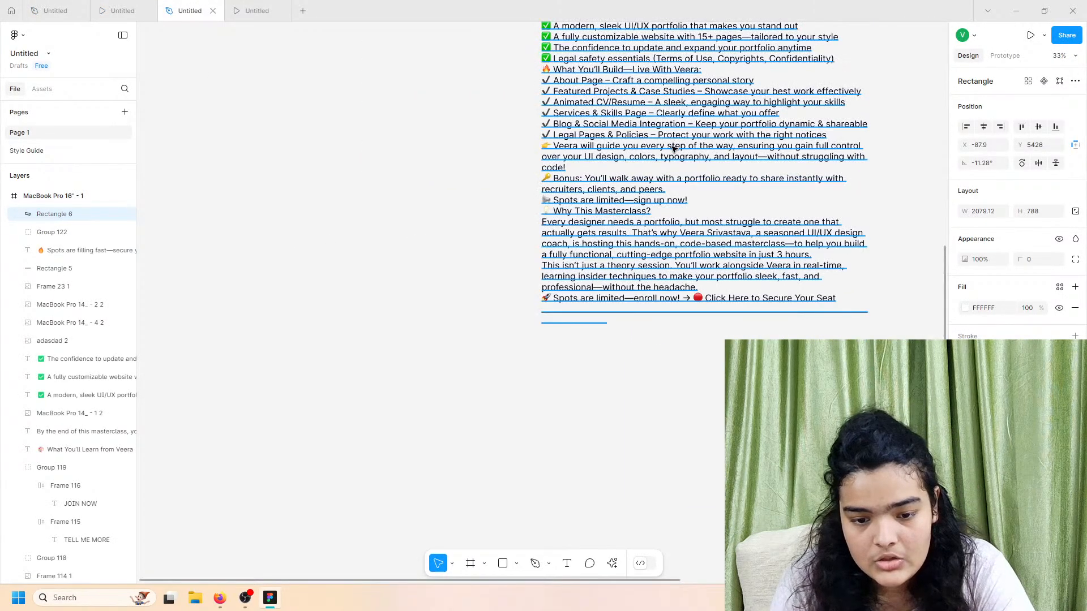
# Step: Select the 'Veera will guide you' paragraph in the source text block
pyautogui.click(521, 154)
pyautogui.tripleClick(520, 154)
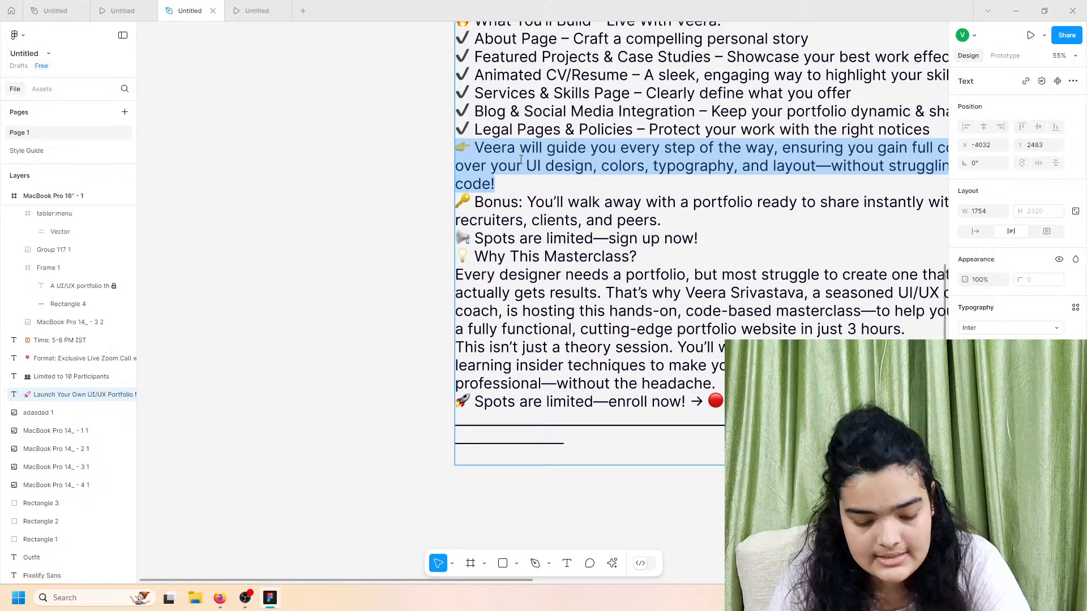
pyautogui.click(521, 188)
pyautogui.hscroll(2, 522, 189)
pyautogui.scroll(-5, 521, 189)
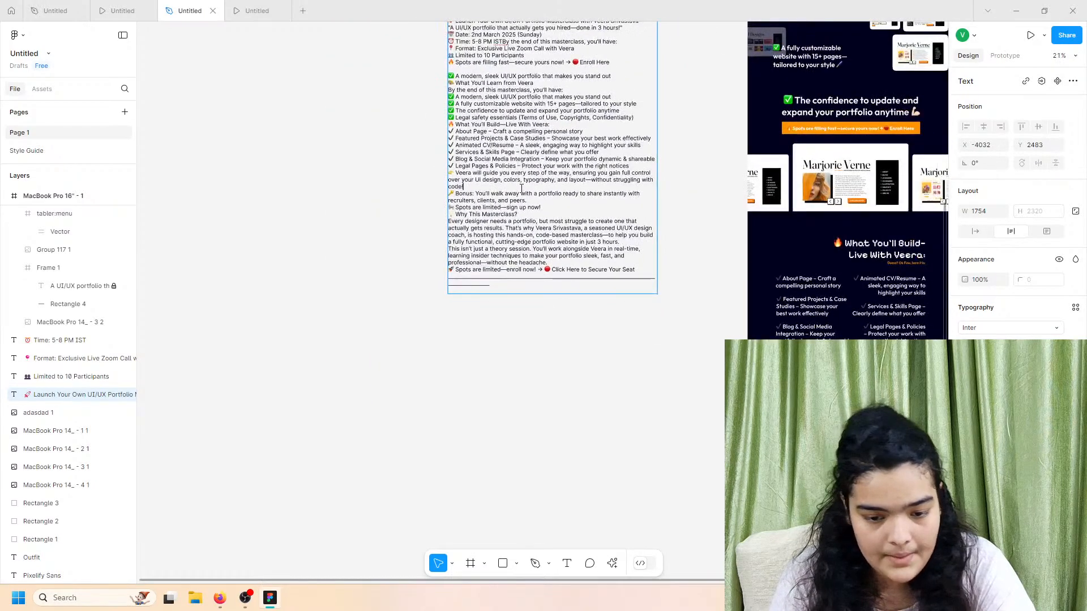
pyautogui.hscroll(7, 522, 210)
pyautogui.scroll(-3, 524, 227)
pyautogui.hscroll(-2, 522, 226)
pyautogui.scroll(4, 515, 243)
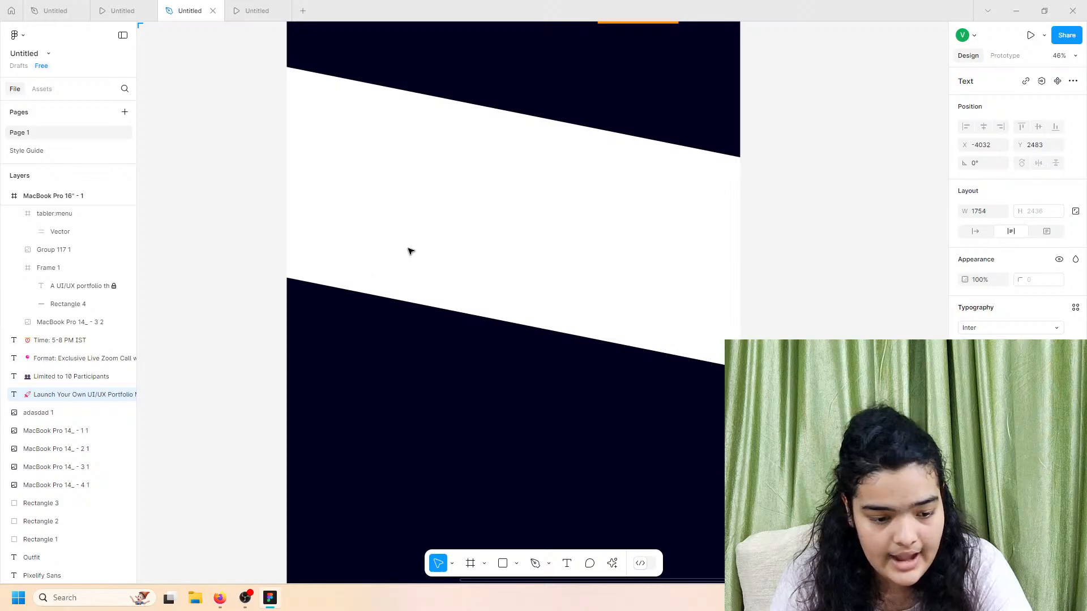
pyautogui.scroll(-5, 249, 189)
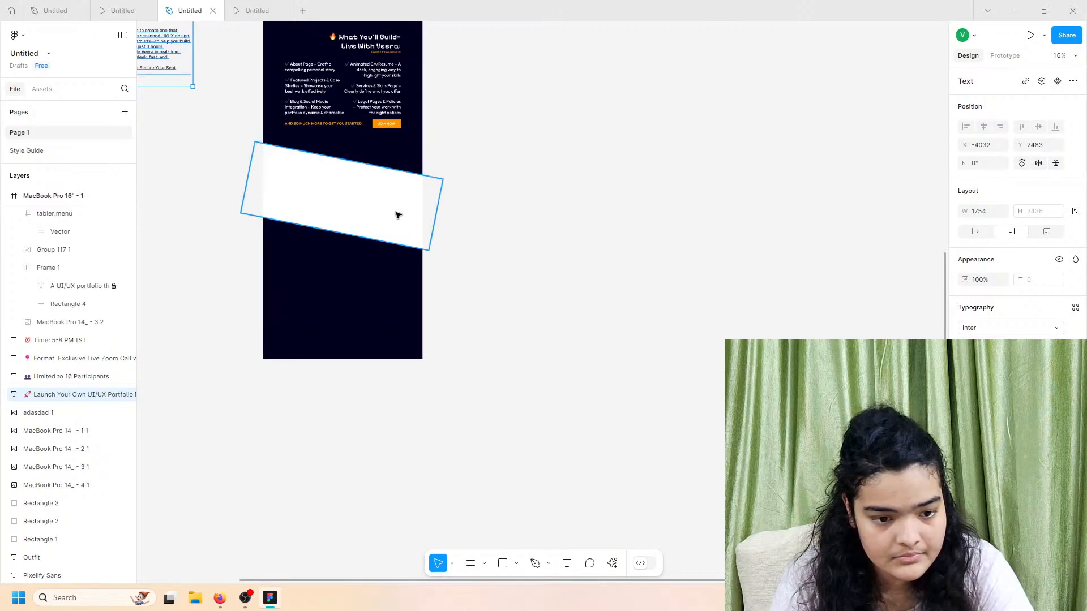
pyautogui.hscroll(-3, 396, 217)
pyautogui.scroll(1, 396, 221)
pyautogui.hscroll(-1, 396, 220)
pyautogui.scroll(2, 396, 221)
pyautogui.scroll(5, 209, 244)
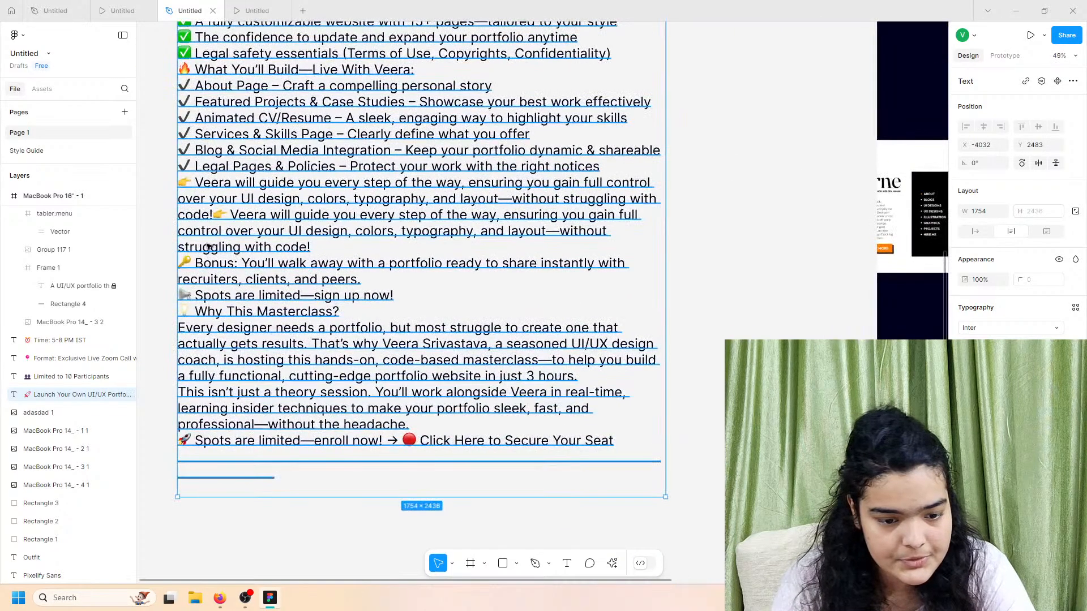
# Step: Copy the guide paragraph and undo the accidental duplicate in the source text
pyautogui.tripleClick(223, 228)
pyautogui.click(226, 224)
pyautogui.tripleClick(226, 223)
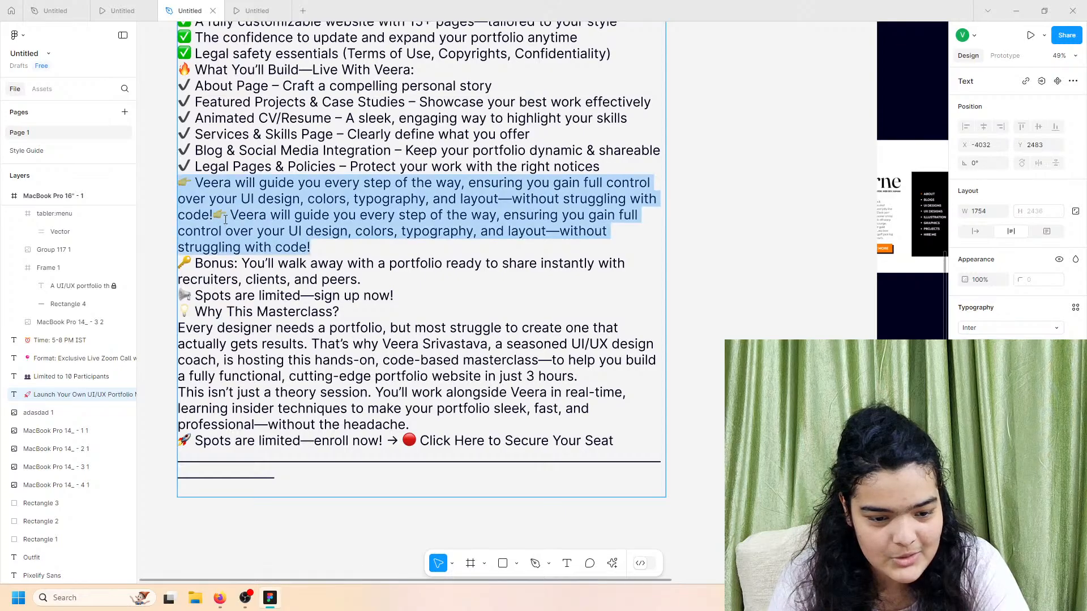
pyautogui.hotkey('ctrl', 'a')
pyautogui.press('Escape')
pyautogui.hotkey('ctrl', 'z')
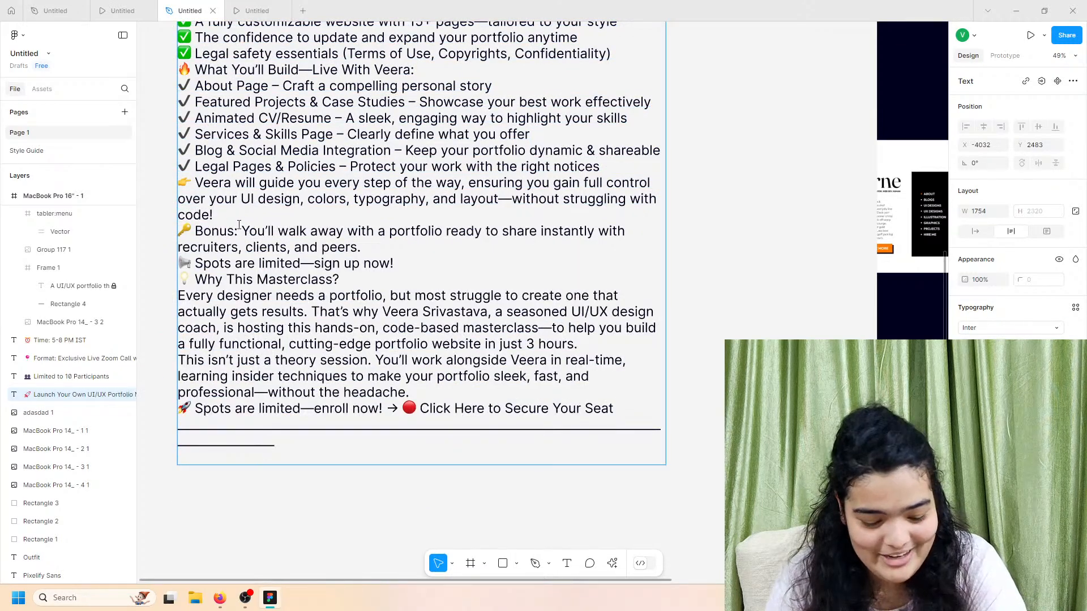
pyautogui.press('Escape')
pyautogui.scroll(-4, 747, 296)
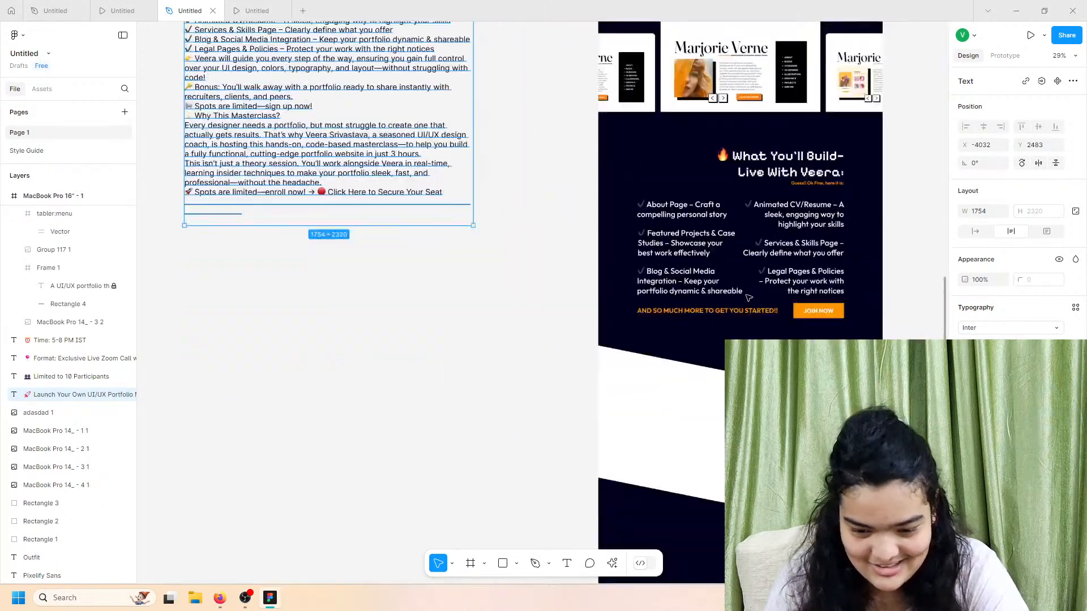
pyautogui.scroll(-2, 747, 297)
pyautogui.hscroll(5, 747, 297)
# Step: Narrow the pasted paragraph's text box and bring it above Rectangle 6 on the white band
pyautogui.click(492, 288)
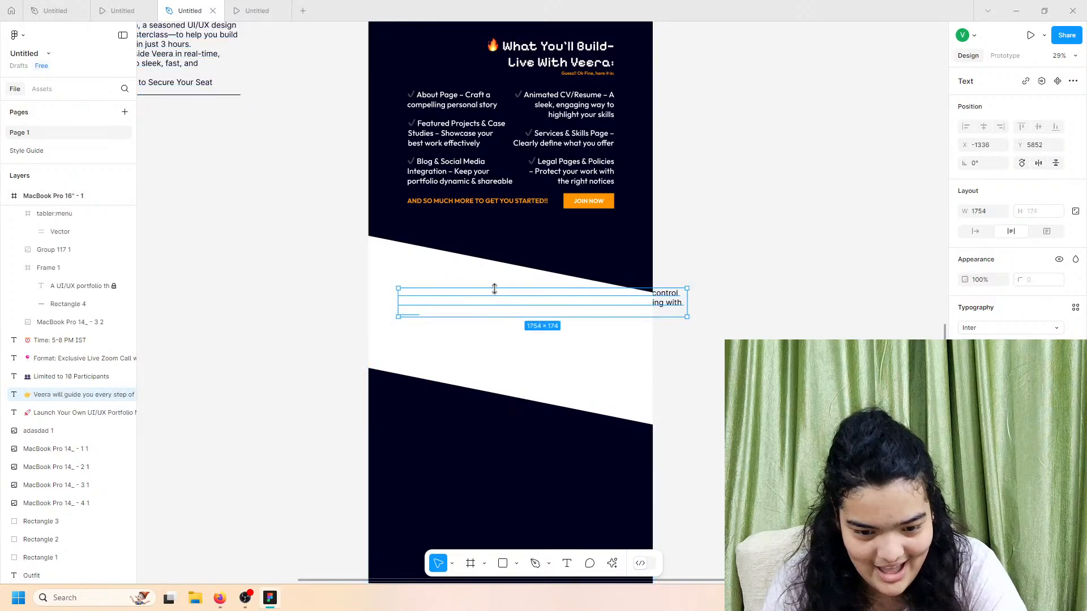
pyautogui.moveTo(485, 319); pyautogui.dragTo(486, 320)
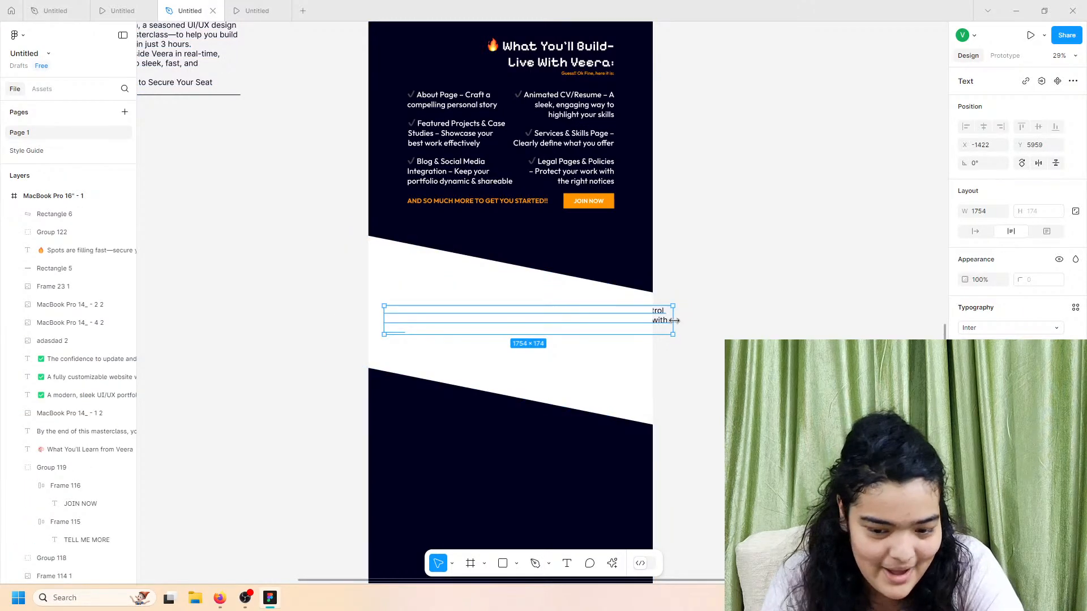
pyautogui.moveTo(674, 320); pyautogui.dragTo(567, 321)
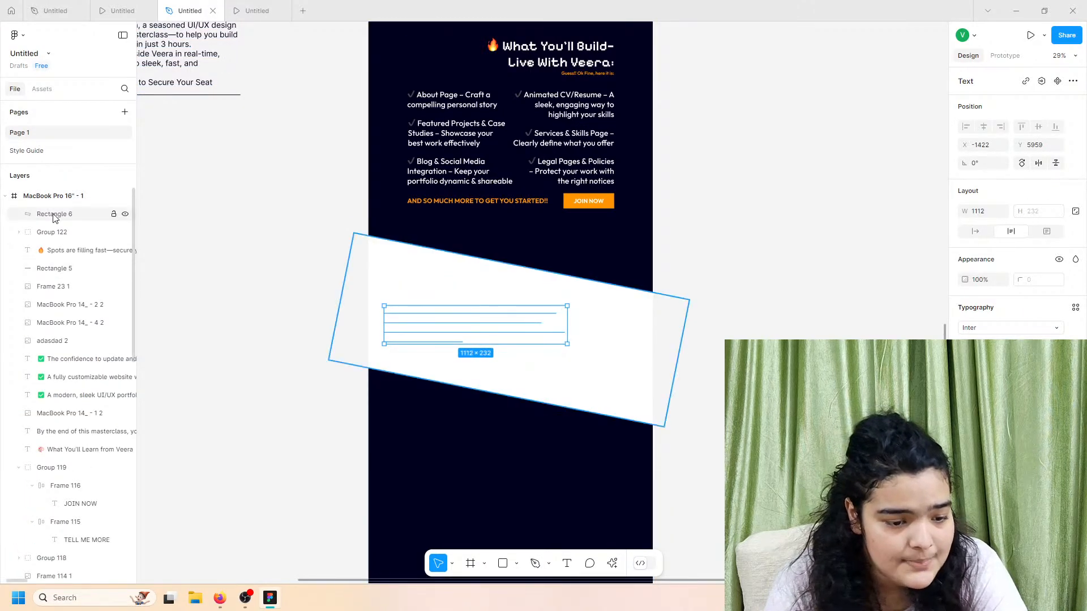
pyautogui.rightClick(440, 334)
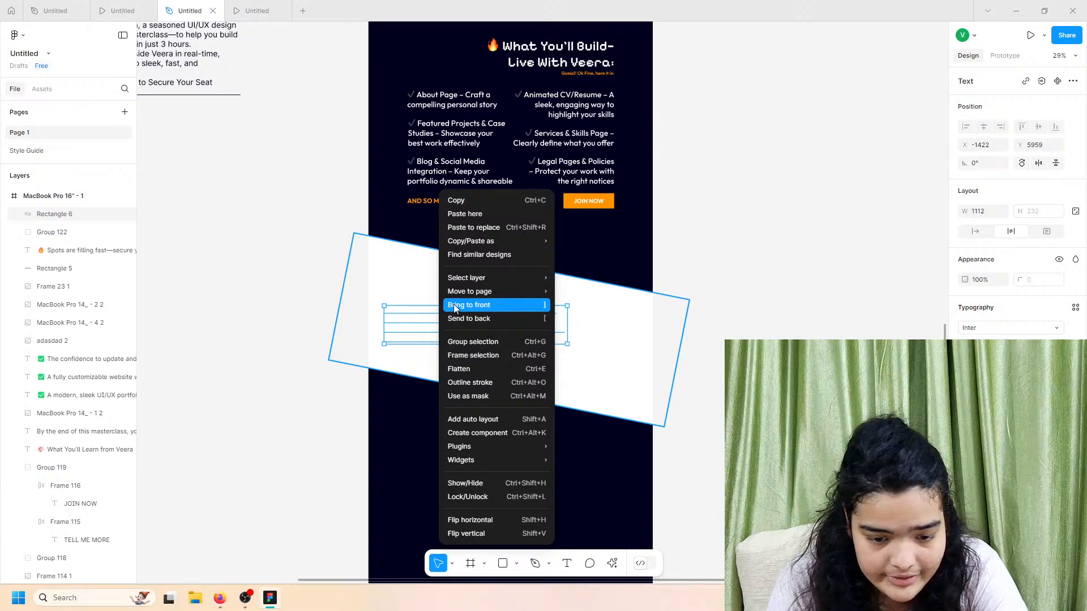
pyautogui.click(454, 306)
pyautogui.moveTo(64, 200); pyautogui.dragTo(67, 214)
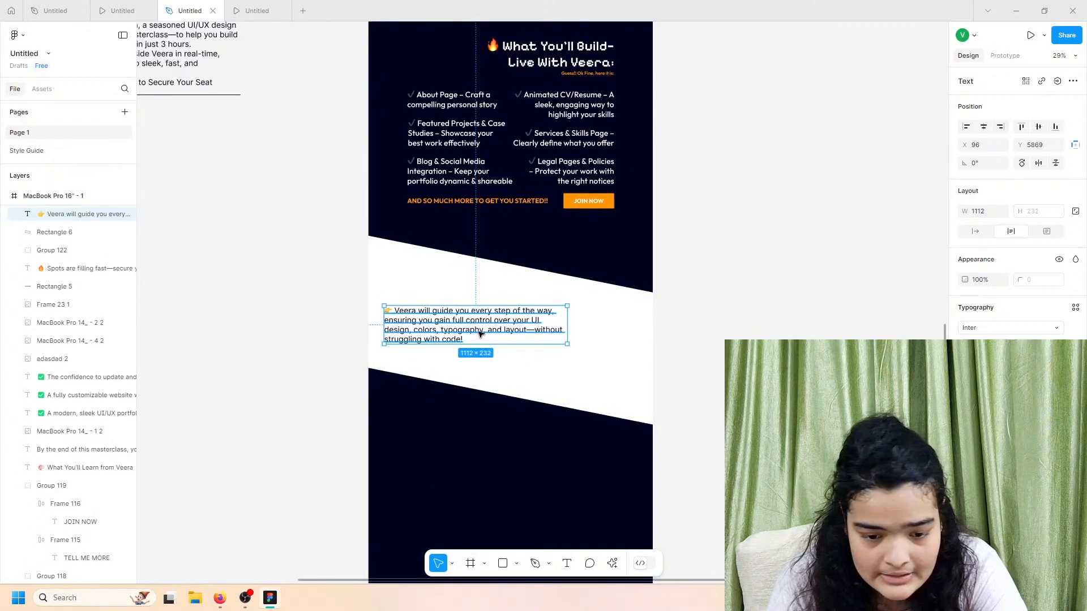
pyautogui.moveTo(479, 335); pyautogui.dragTo(514, 336)
pyautogui.scroll(3, 492, 324)
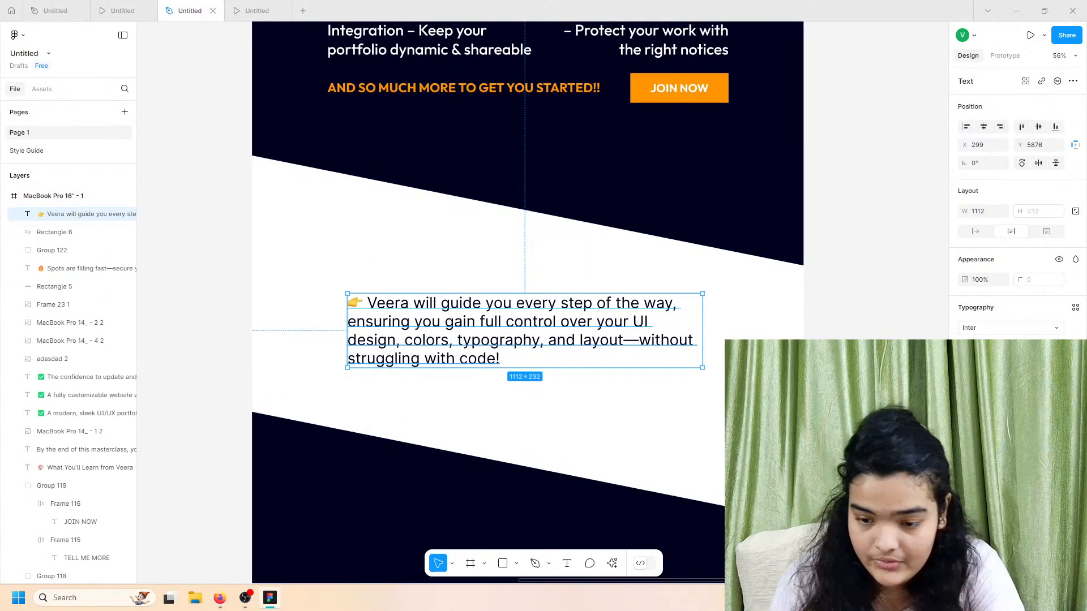
# Step: Set the paragraph font to Outfit with a lighter weight
pyautogui.click(984, 327)
pyautogui.write('outfi')
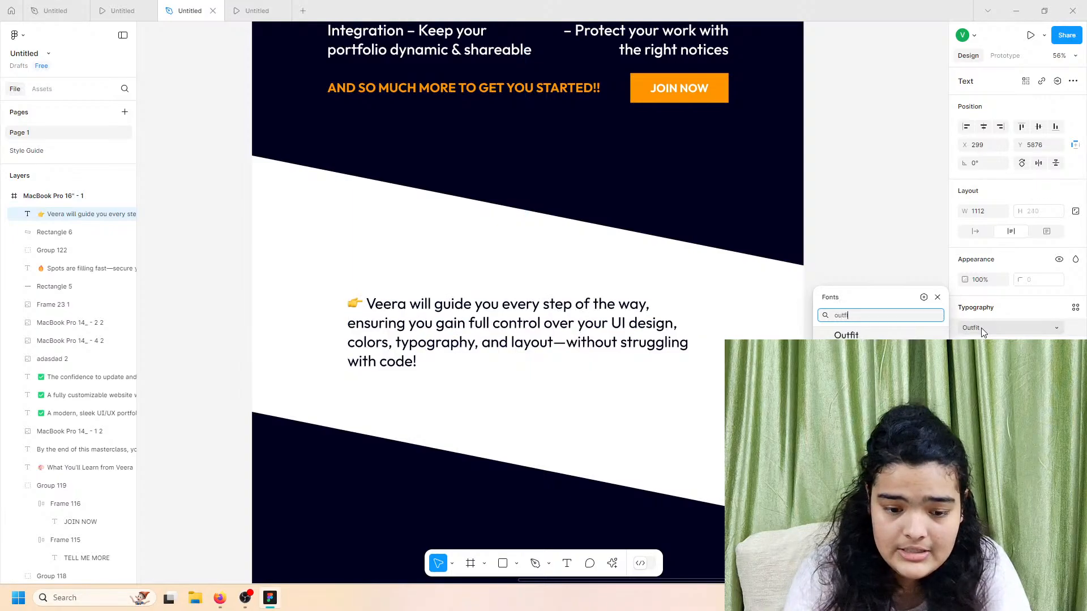
pyautogui.press('Return')
pyautogui.click(1056, 346)
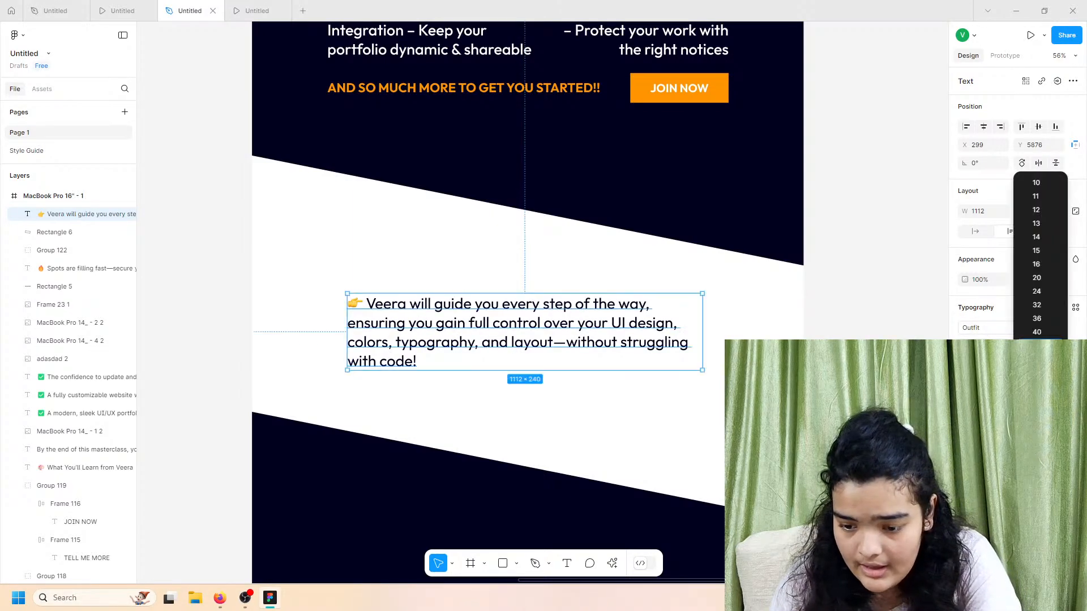
pyautogui.click(999, 345)
pyautogui.click(999, 346)
pyautogui.click(988, 359)
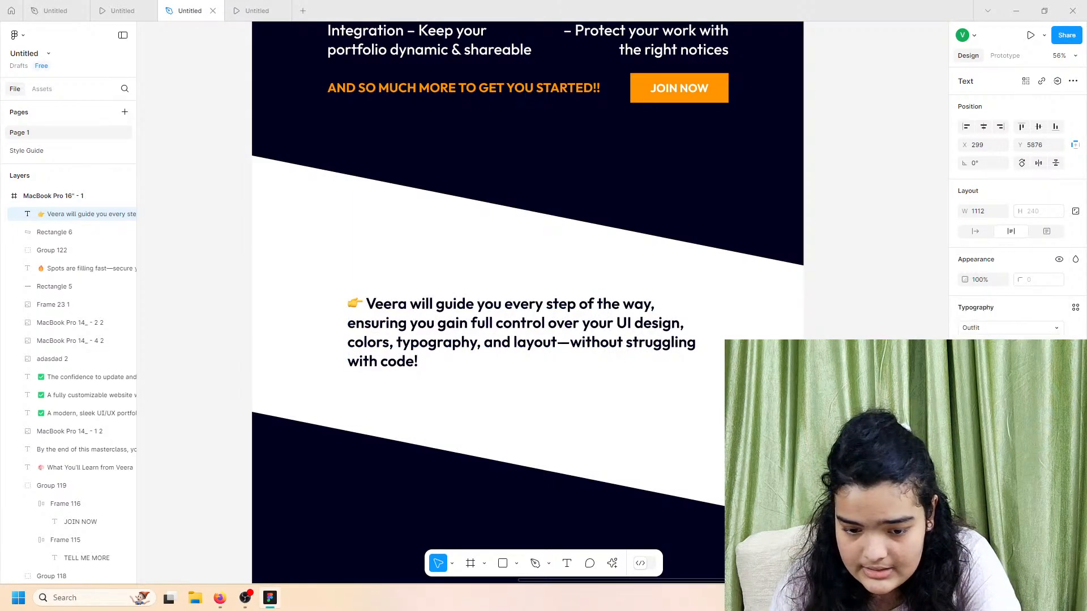
pyautogui.click(1000, 346)
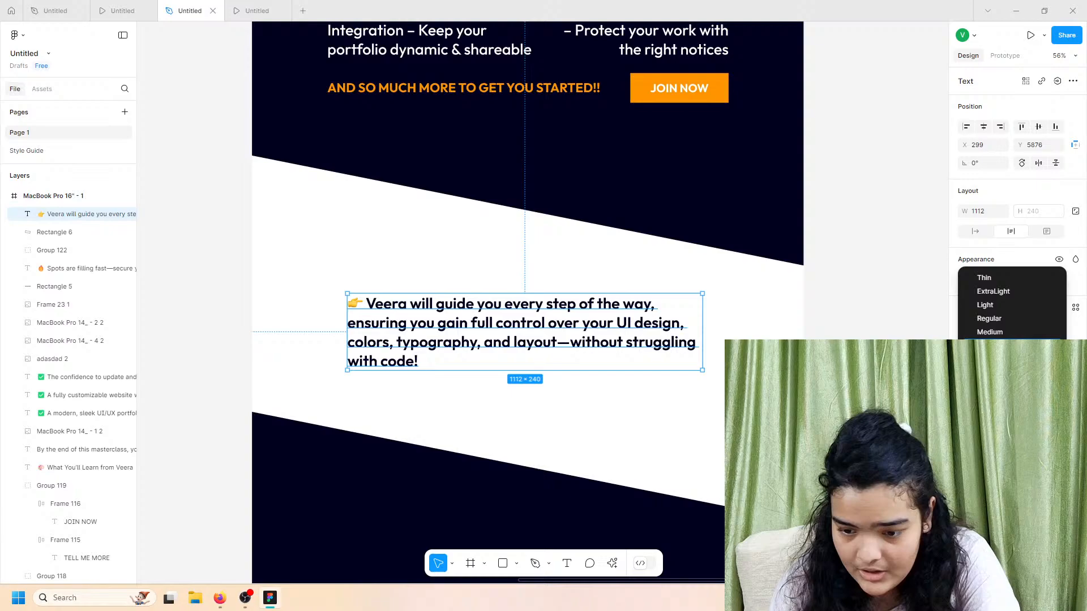
pyautogui.click(998, 324)
# Step: Set the paragraph to size 44, centre-aligned, and position it lower on the band
pyautogui.moveTo(702, 328); pyautogui.dragTo(712, 329)
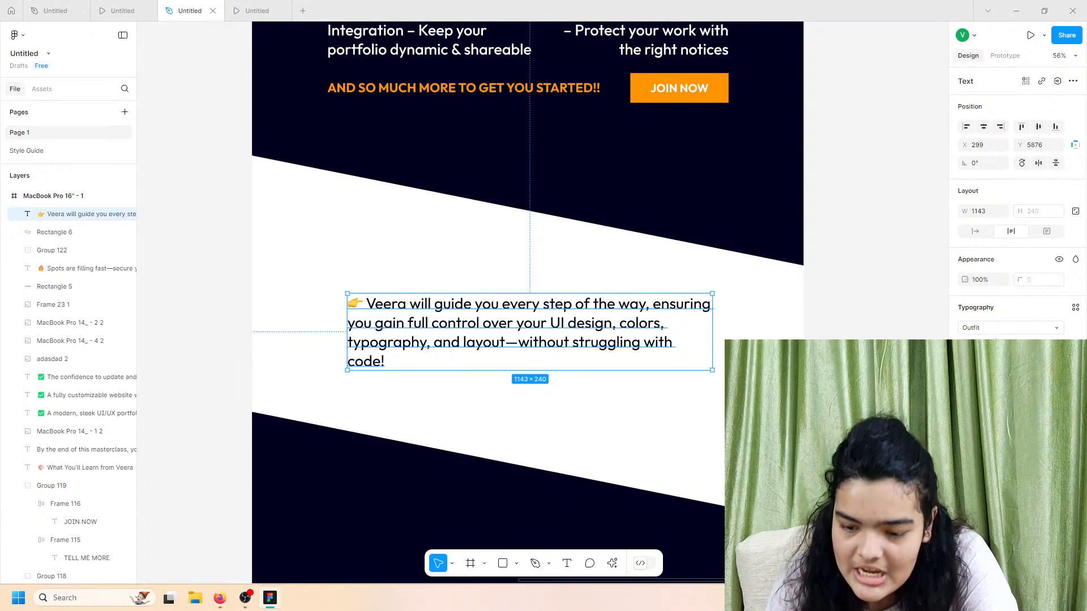
pyautogui.write('40')
pyautogui.press('Return')
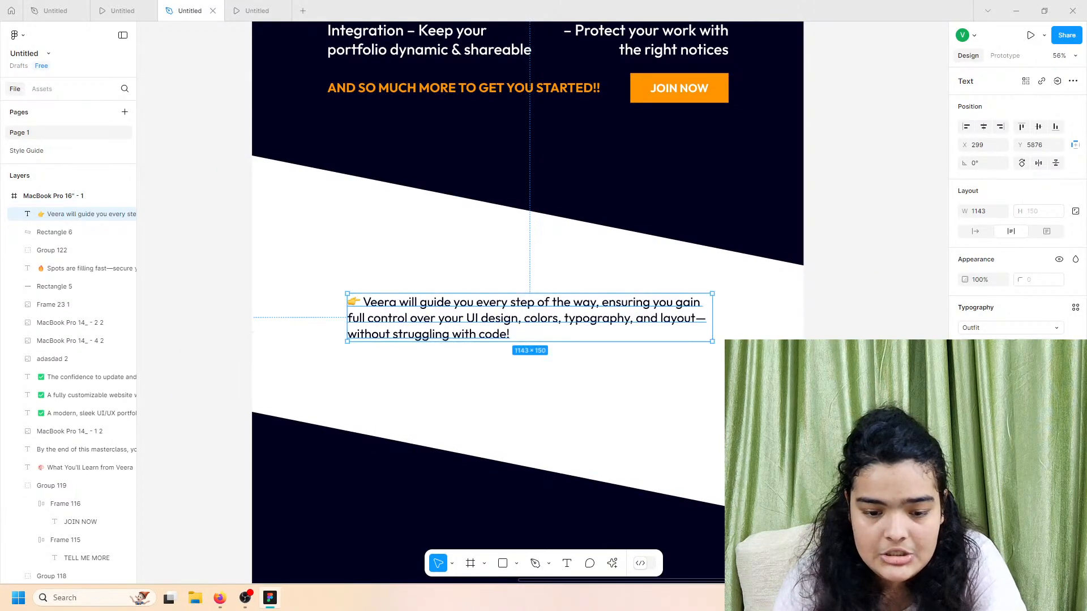
pyautogui.write('44')
pyautogui.press('Return')
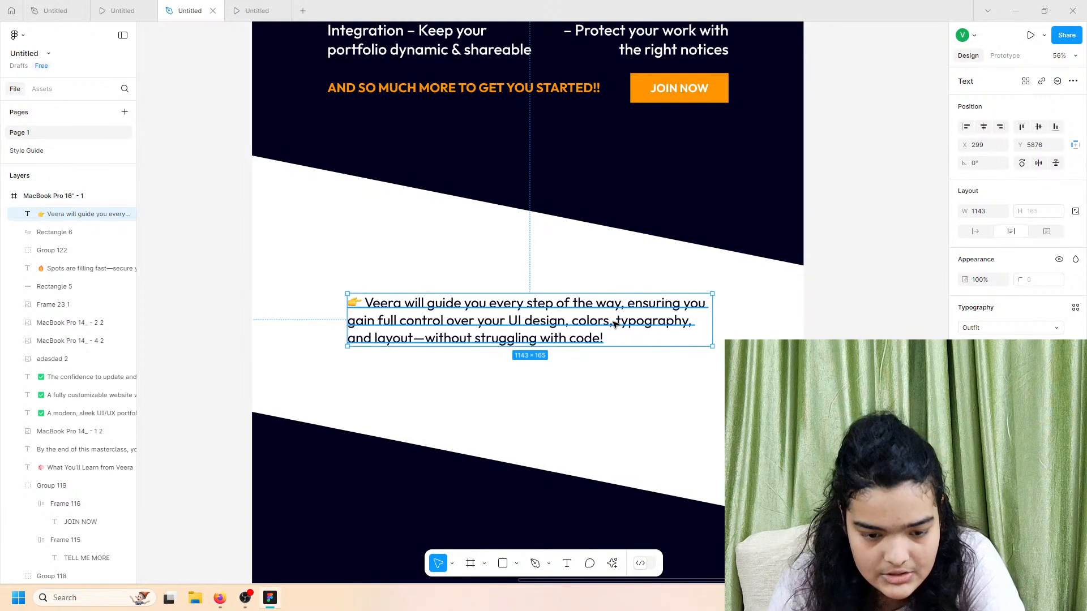
pyautogui.moveTo(613, 322); pyautogui.dragTo(554, 327)
pyautogui.click(983, 382)
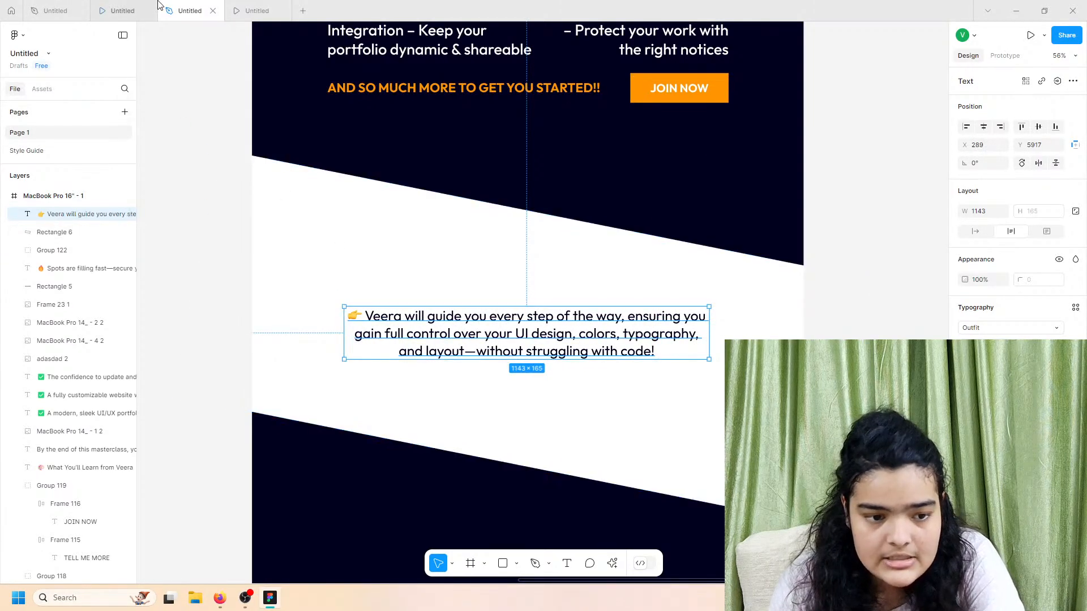
# Step: Check the paragraph in the prototype preview and return to the design file
pyautogui.click(258, 10)
pyautogui.scroll(-5, 341, 142)
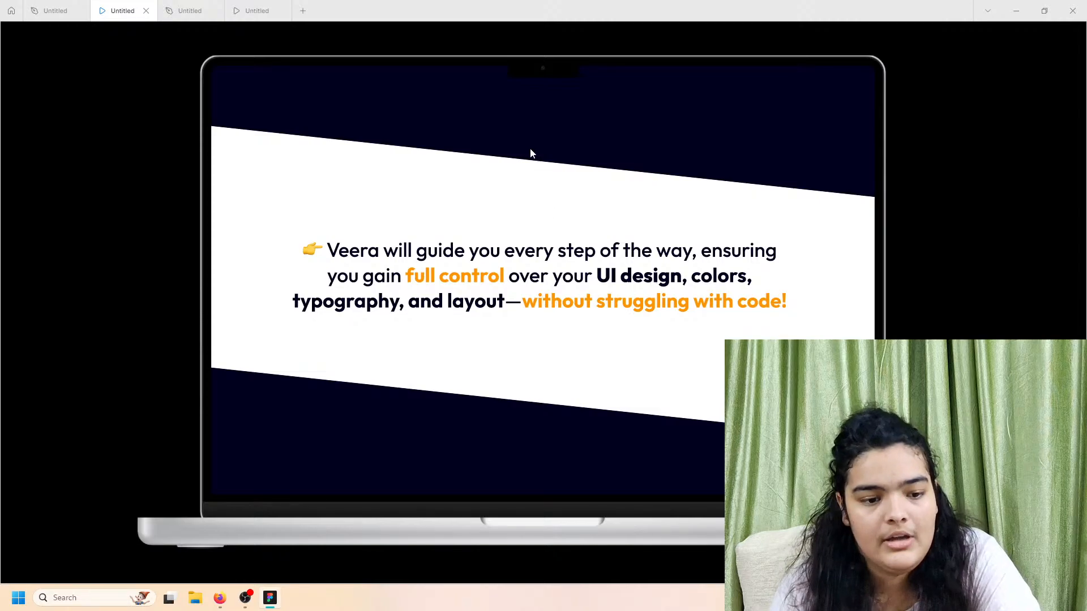
pyautogui.click(191, 9)
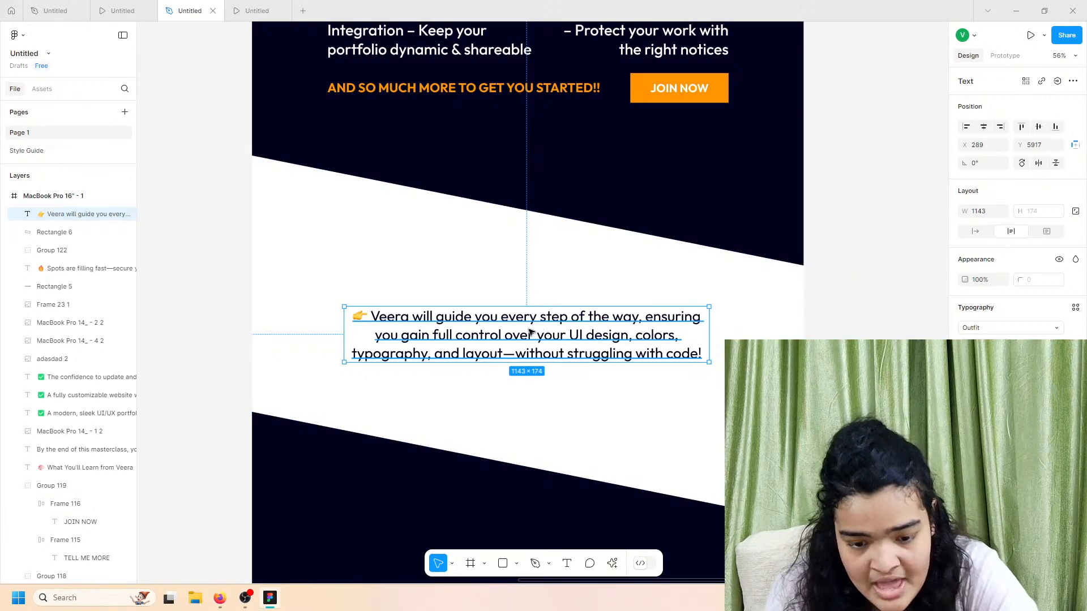
# Step: Make 'full control' and 'UI design' bold in the Veera paragraph
pyautogui.scroll(3, 530, 332)
pyautogui.doubleClick(499, 334)
pyautogui.click(598, 310)
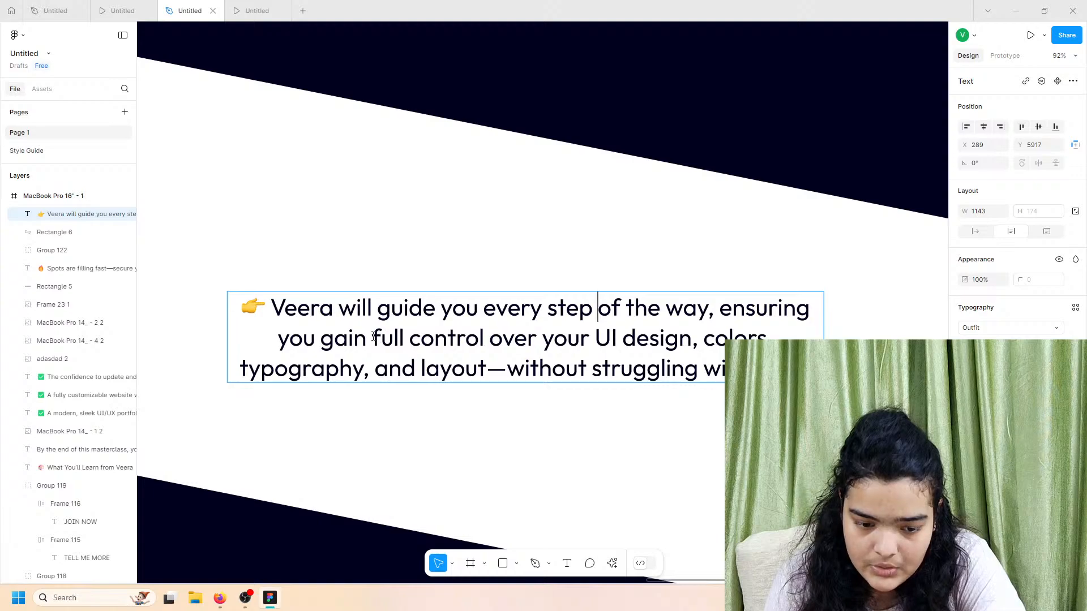
pyautogui.moveTo(374, 336); pyautogui.dragTo(491, 336)
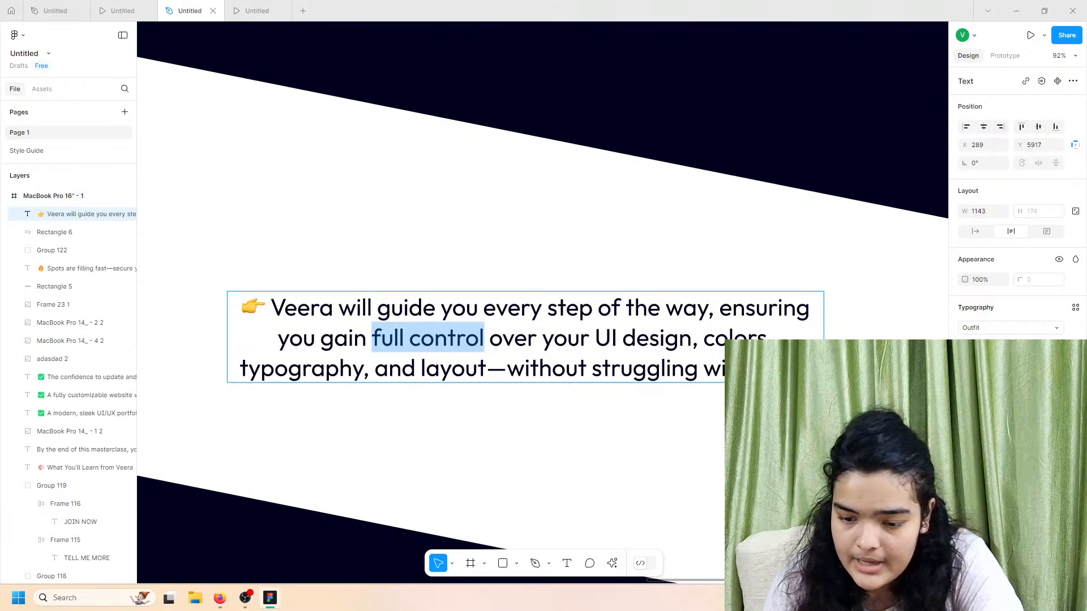
pyautogui.click(985, 346)
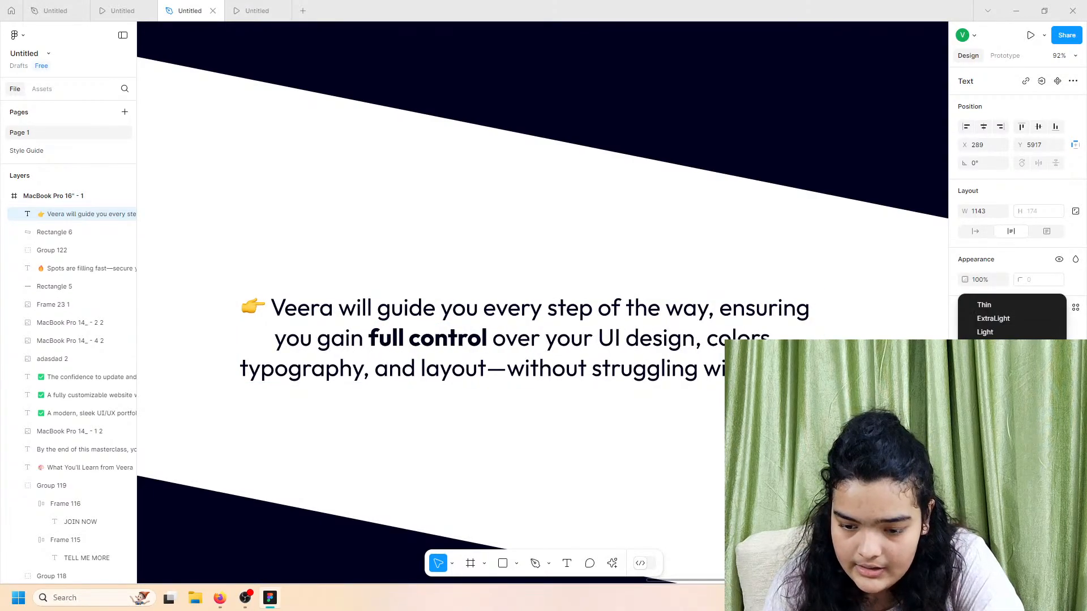
pyautogui.click(984, 387)
pyautogui.moveTo(599, 339); pyautogui.dragTo(696, 339)
pyautogui.click(985, 345)
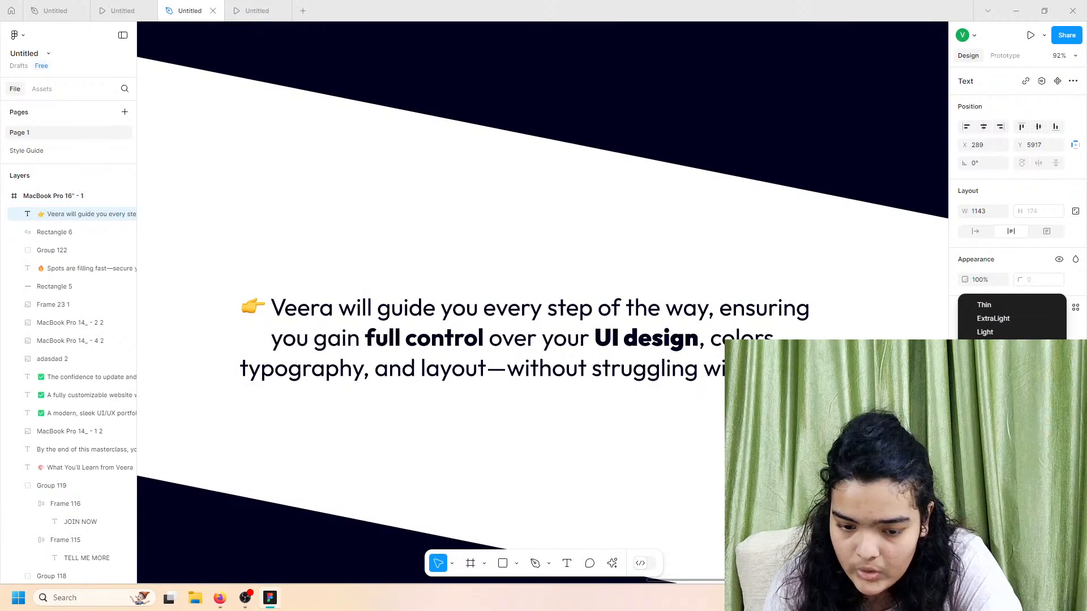
pyautogui.click(984, 387)
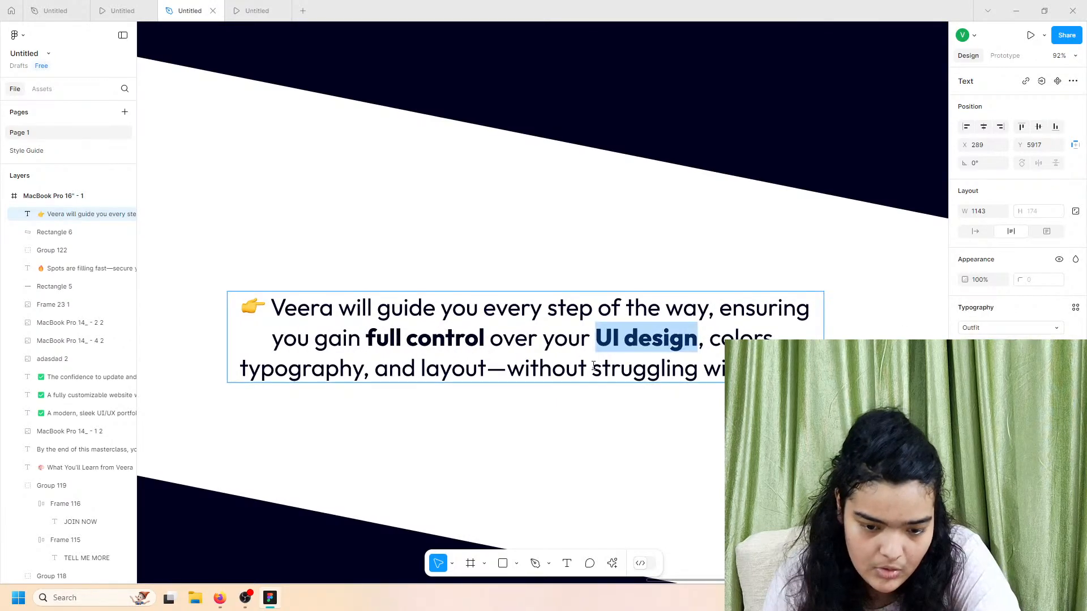
# Step: Set 'without struggling with code!' to SemiBold after previewing it bold
pyautogui.moveTo(510, 372); pyautogui.dragTo(730, 371)
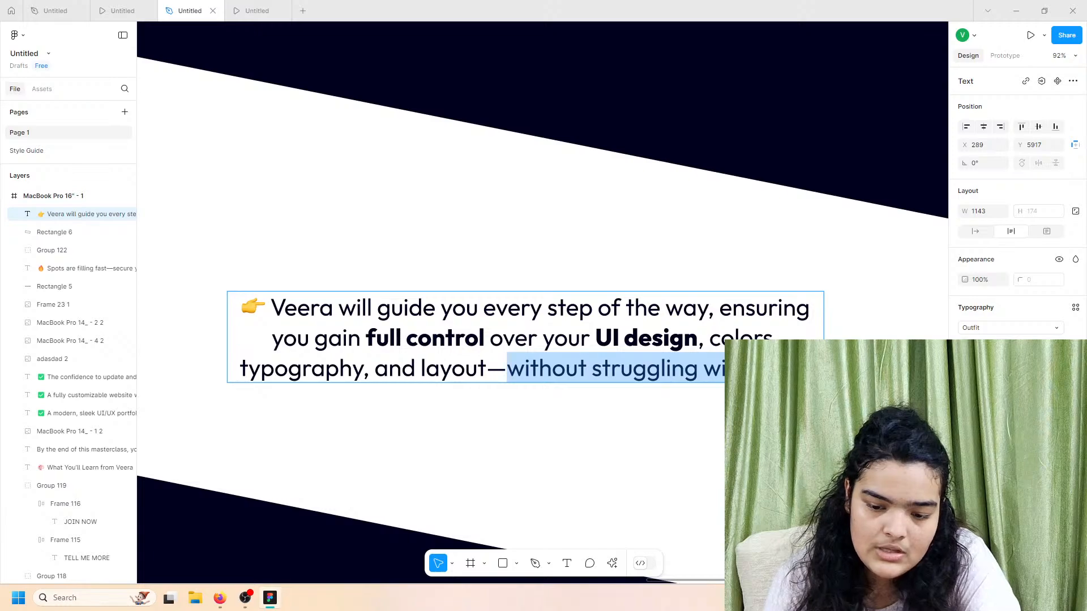
pyautogui.click(984, 346)
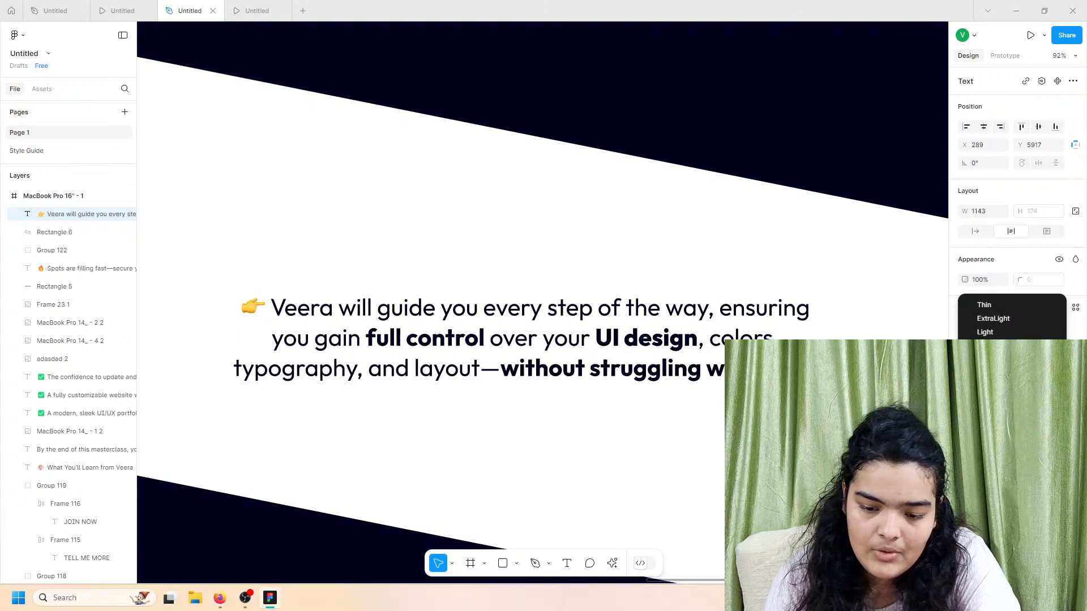
pyautogui.click(983, 387)
pyautogui.click(123, 11)
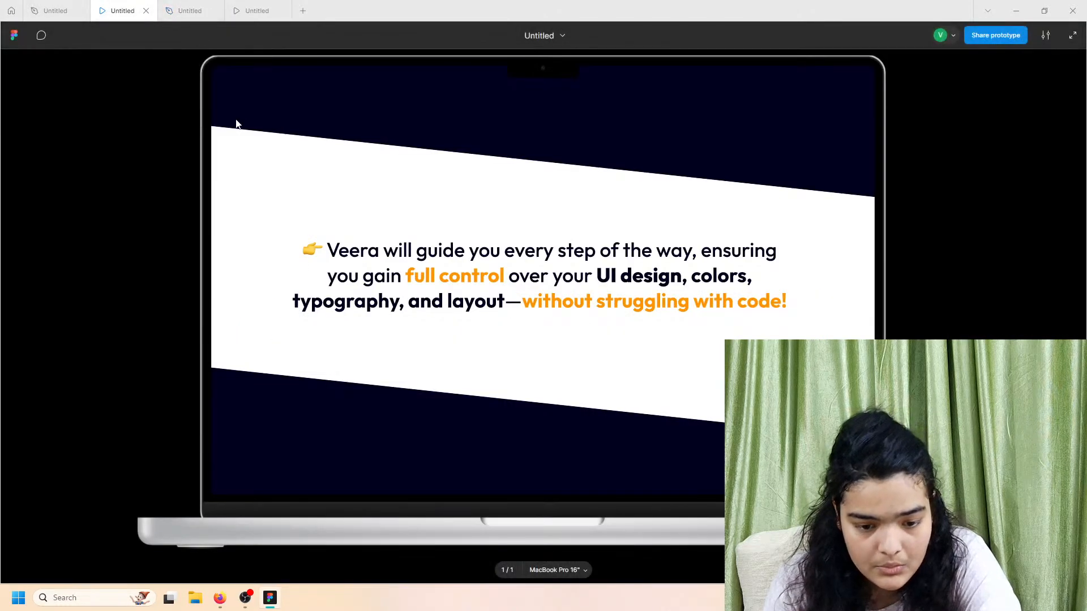
pyautogui.click(190, 9)
pyautogui.click(991, 344)
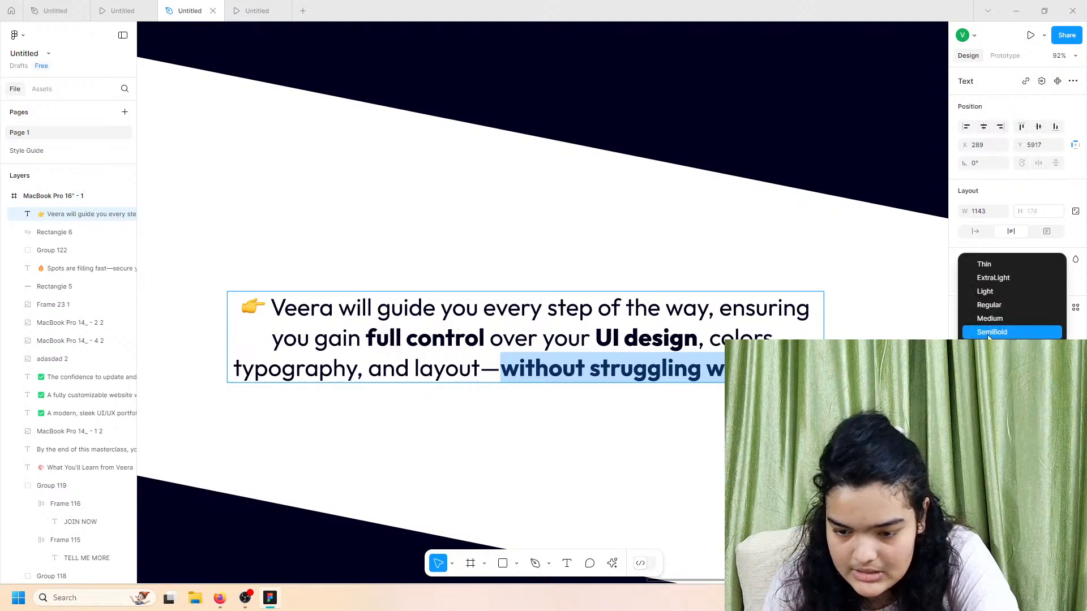
pyautogui.click(992, 333)
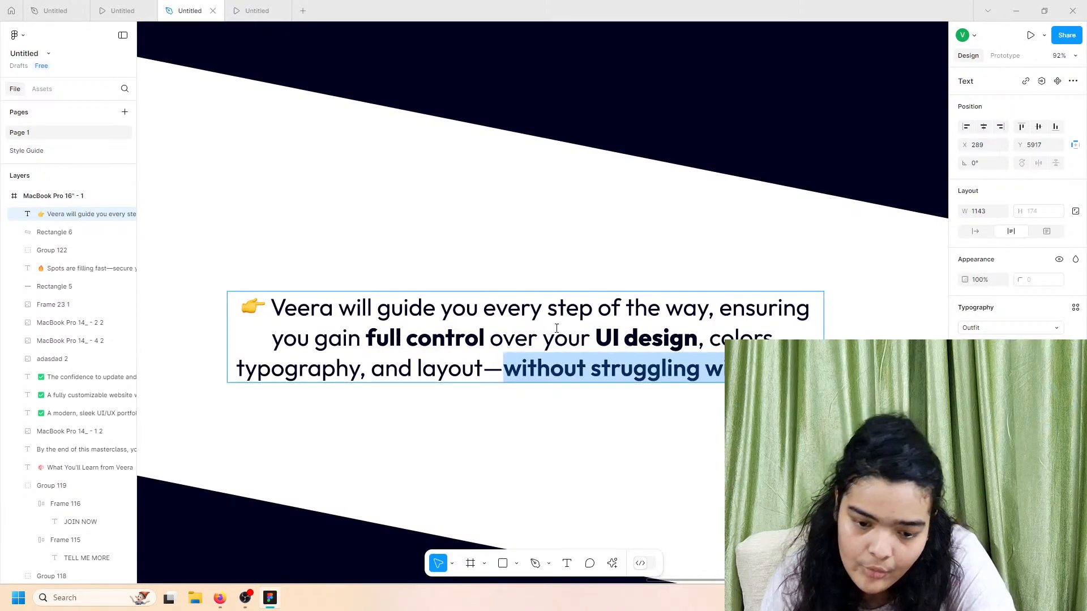
# Step: Keep 'full control' at Bold and check the paragraph in the prototype preview
pyautogui.moveTo(371, 334); pyautogui.dragTo(485, 339)
pyautogui.click(991, 345)
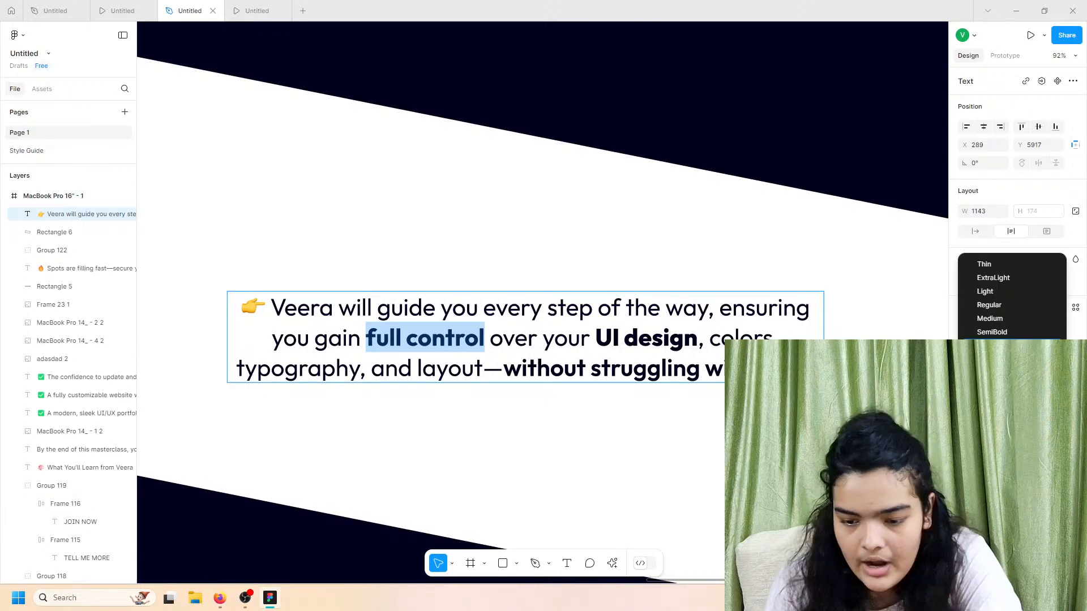
pyautogui.click(984, 344)
pyautogui.press('Escape')
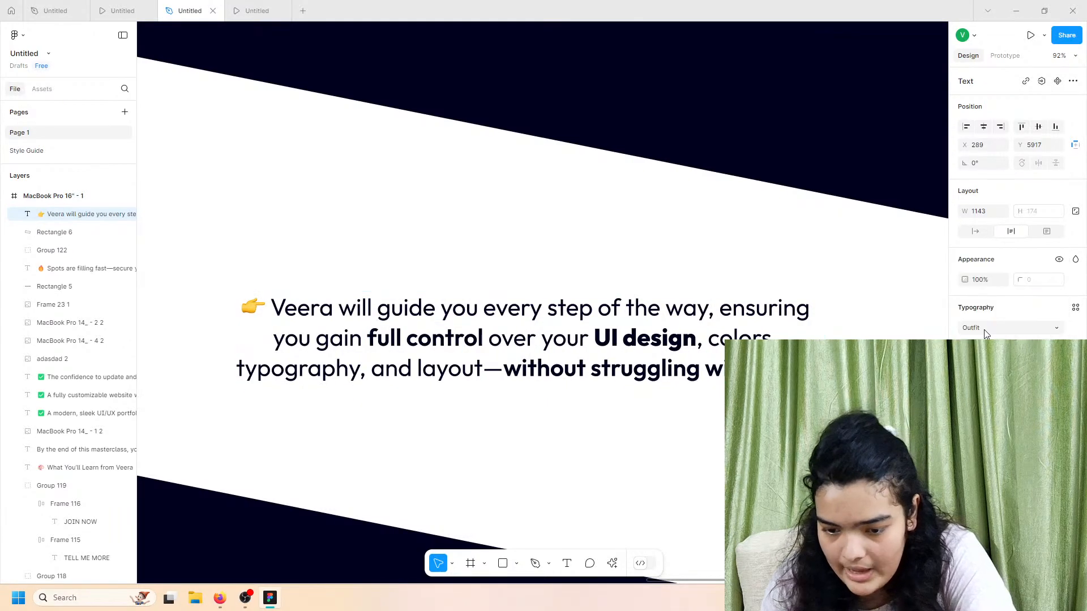
pyautogui.click(128, 10)
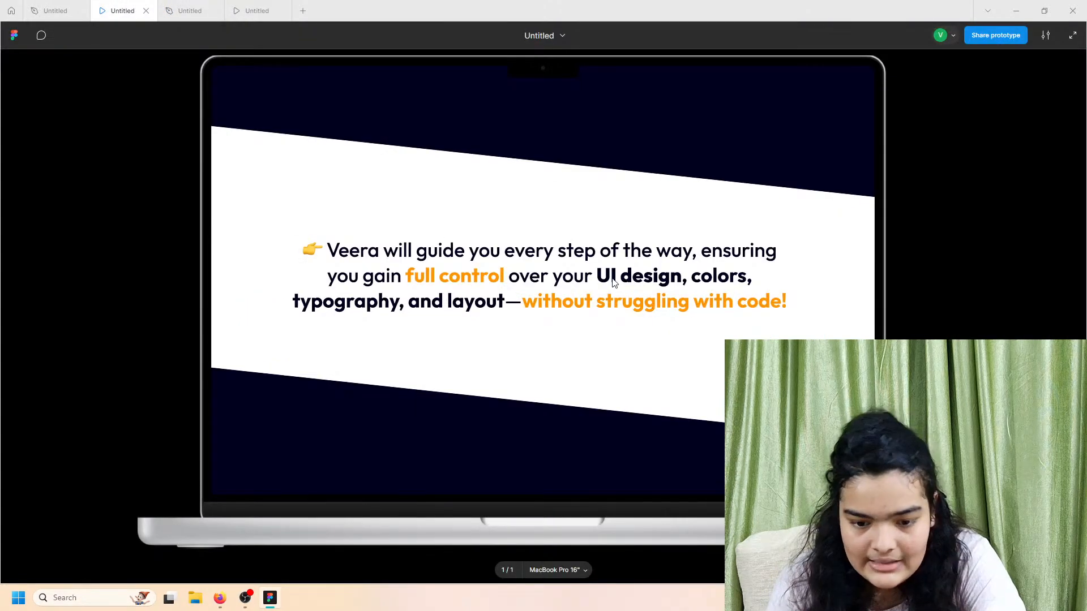
pyautogui.click(189, 10)
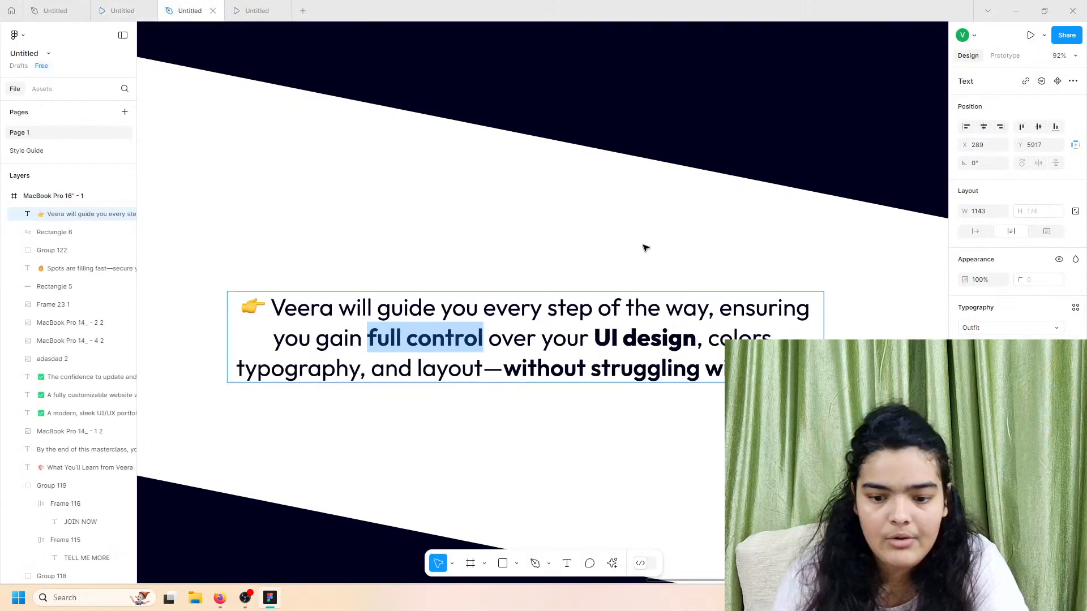
# Step: Make 'colors, typography, and layout' bold
pyautogui.hotkey('ctrl', 'b')
pyautogui.moveTo(697, 339); pyautogui.dragTo(483, 367)
pyautogui.click(985, 346)
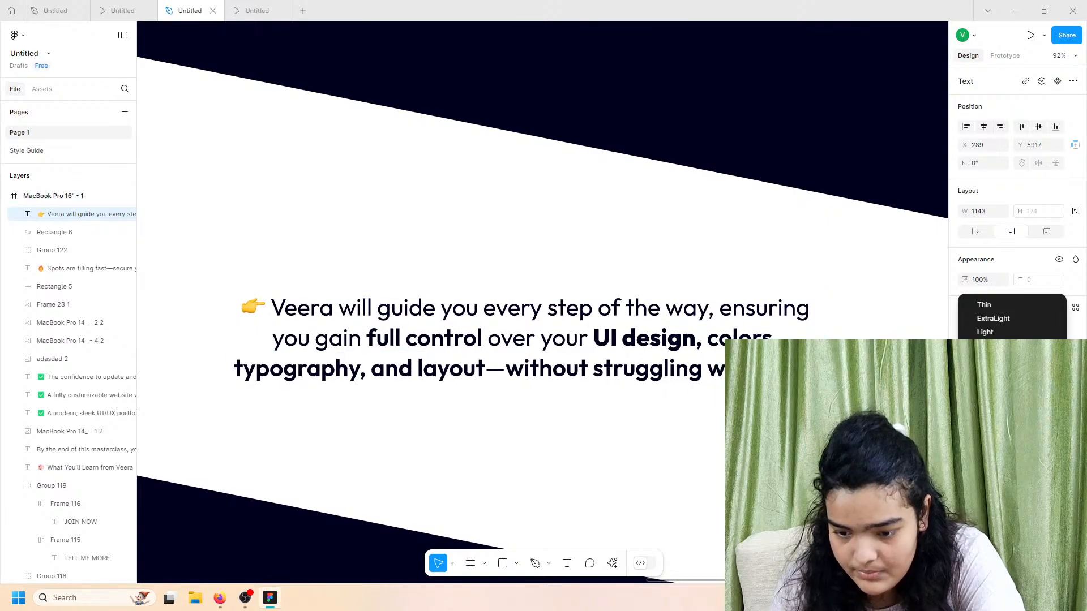
pyautogui.click(988, 373)
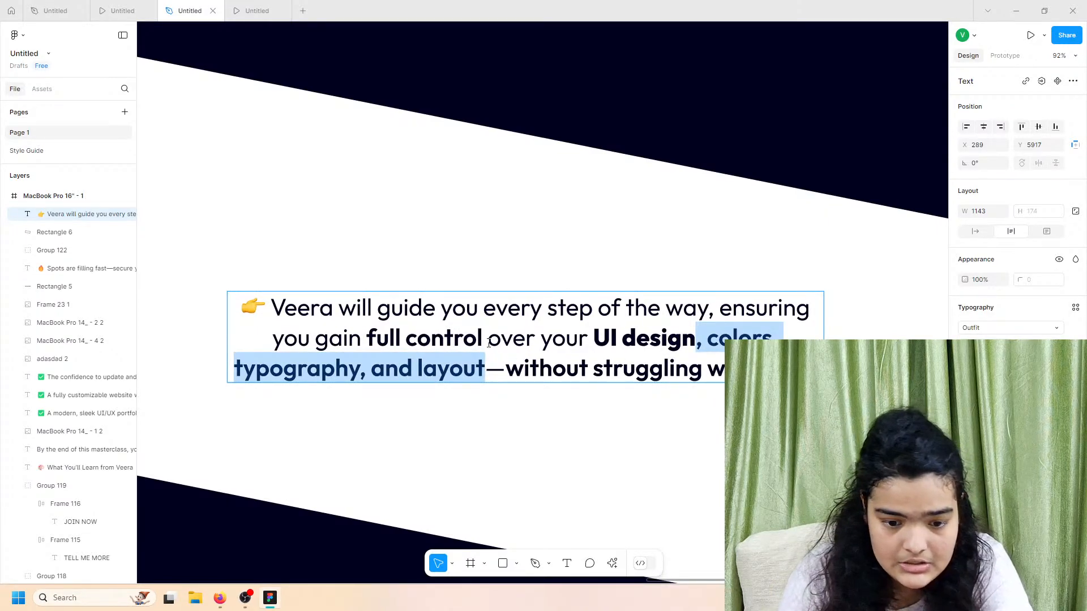
pyautogui.moveTo(489, 343); pyautogui.dragTo(366, 339)
# Step: Colour 'full control' and 'without struggling with code!' orange
pyautogui.click(966, 454)
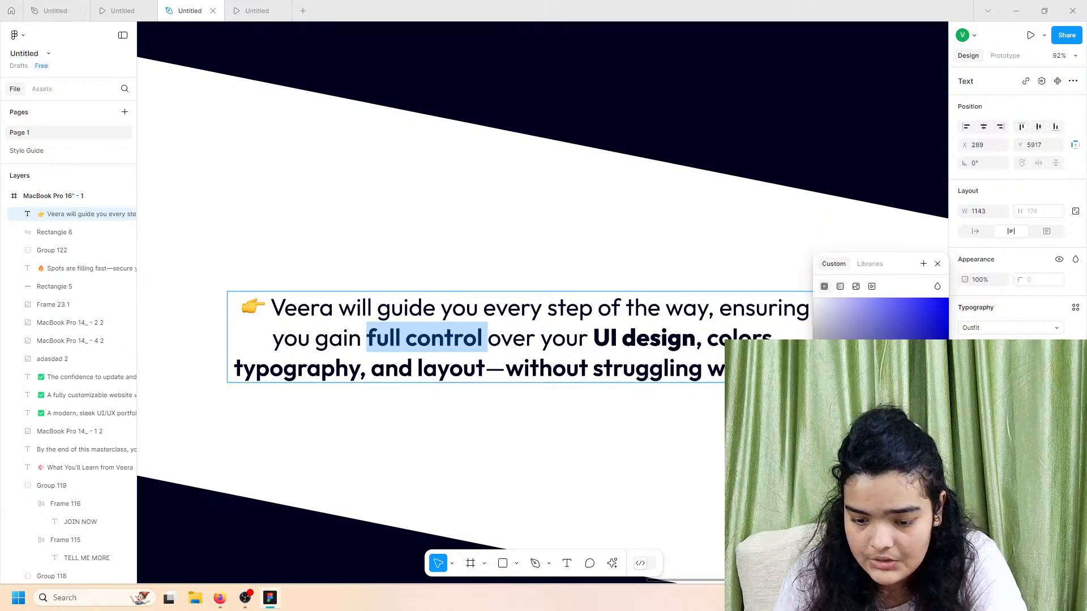
pyautogui.click(840, 520)
pyautogui.click(507, 371)
pyautogui.moveTo(520, 372); pyautogui.dragTo(736, 371)
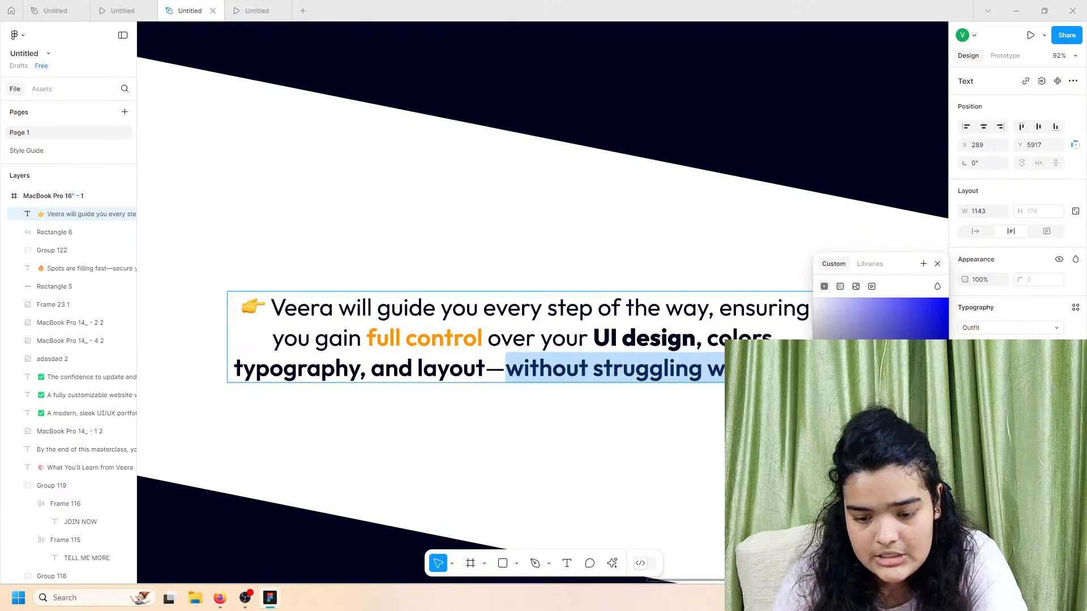
pyautogui.click(840, 519)
pyautogui.click(647, 447)
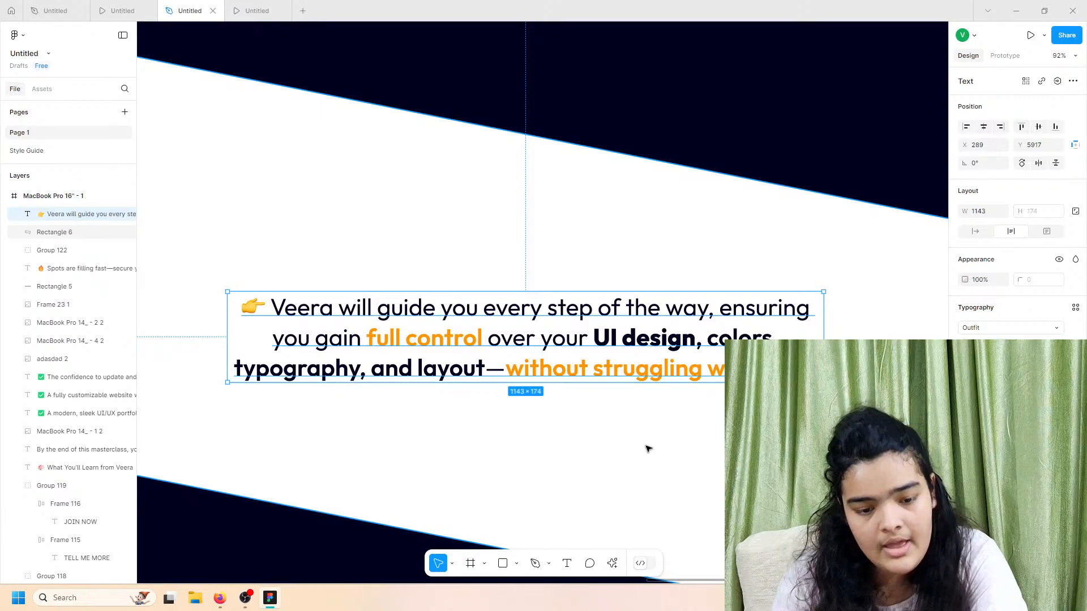
# Step: Make the white band shorter with a shallower tilt and move the Veera text up inside it
pyautogui.scroll(-1, 655, 401)
pyautogui.click(654, 412)
pyautogui.scroll(-5, 657, 415)
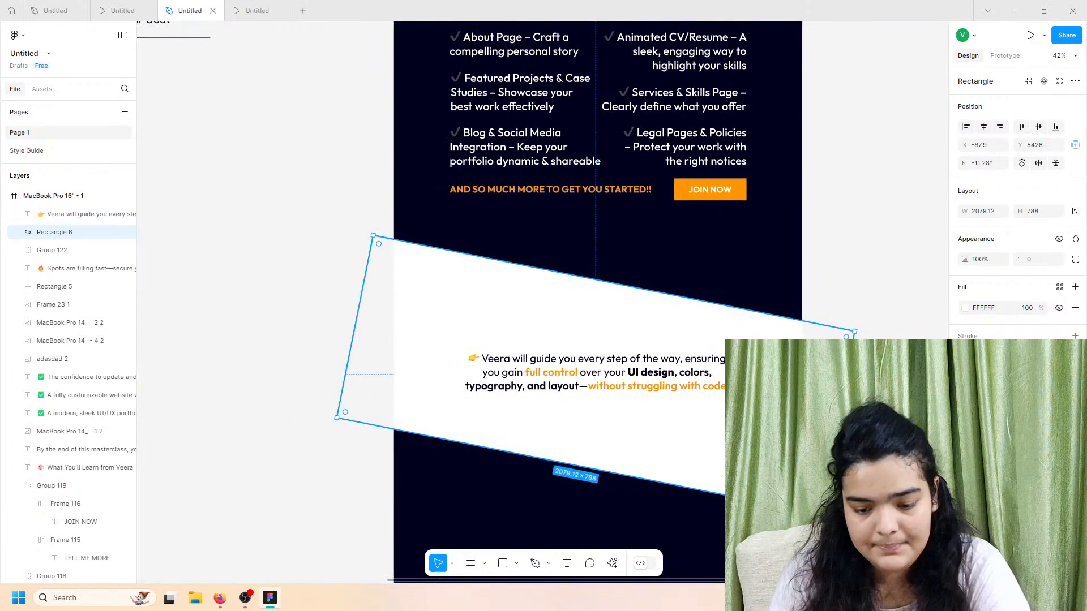
pyautogui.moveTo(753, 501); pyautogui.dragTo(758, 464)
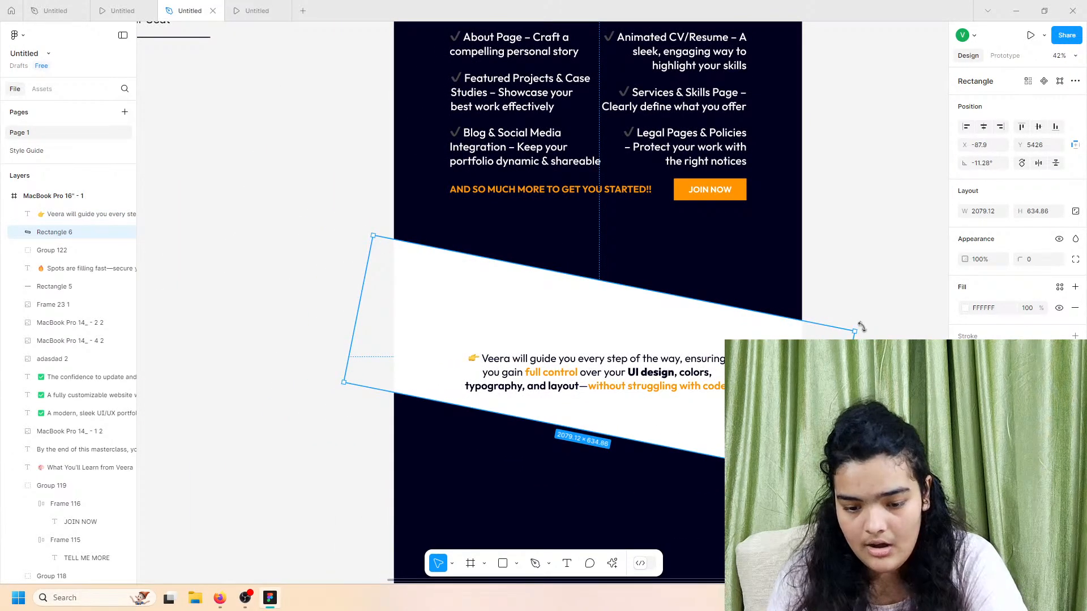
pyautogui.moveTo(860, 327); pyautogui.dragTo(859, 304)
pyautogui.moveTo(587, 356); pyautogui.dragTo(589, 351)
pyautogui.scroll(5, 589, 351)
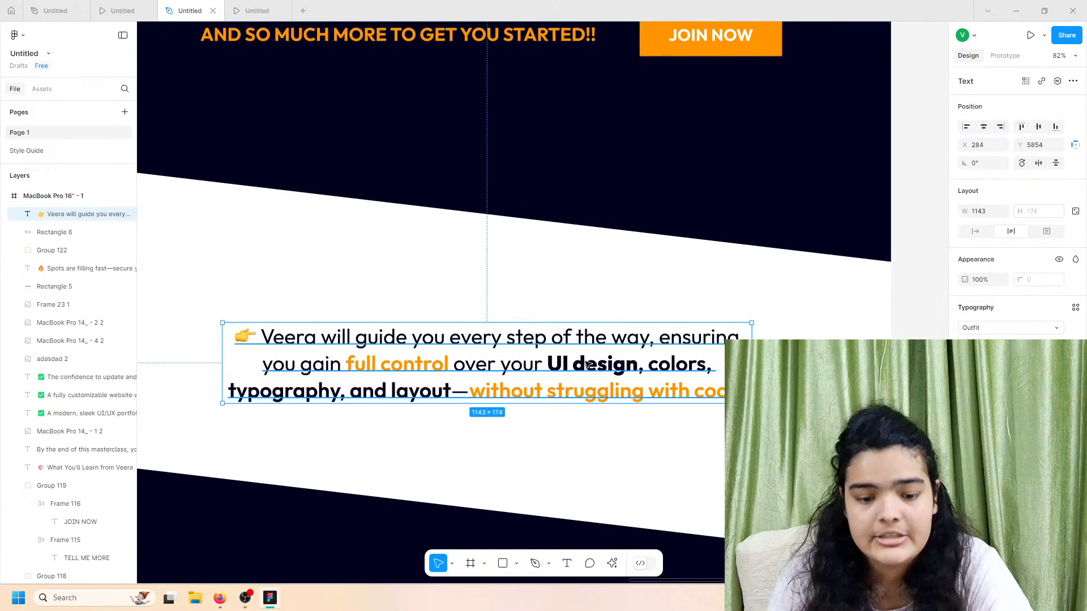
pyautogui.hscroll(-1, 585, 363)
pyautogui.scroll(-1, 586, 362)
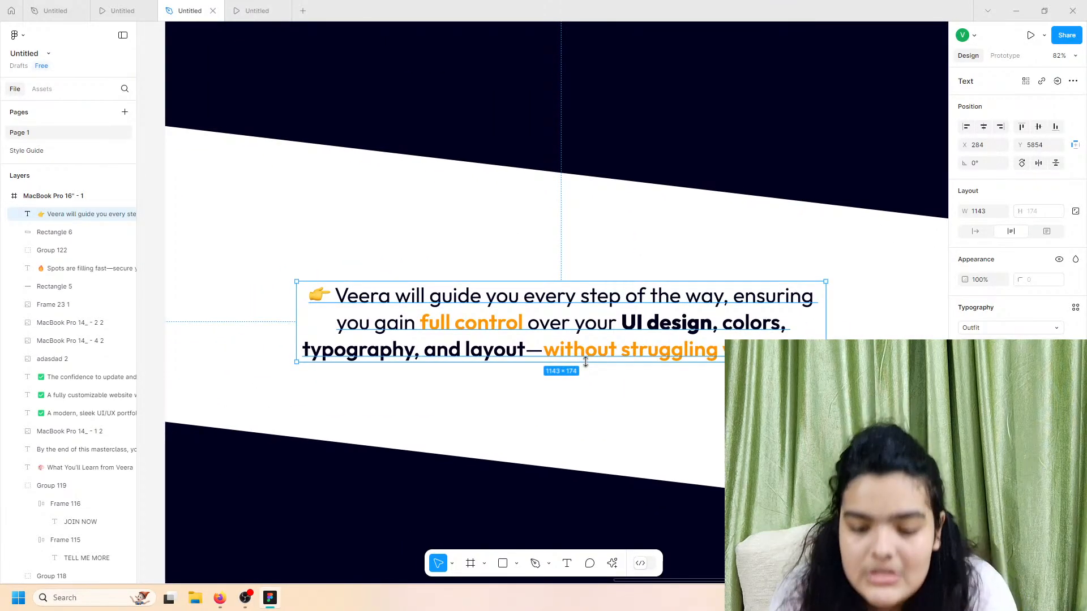
# Step: Set 'UI design' to Bold in the Veera paragraph
pyautogui.doubleClick(607, 349)
pyautogui.click(646, 328)
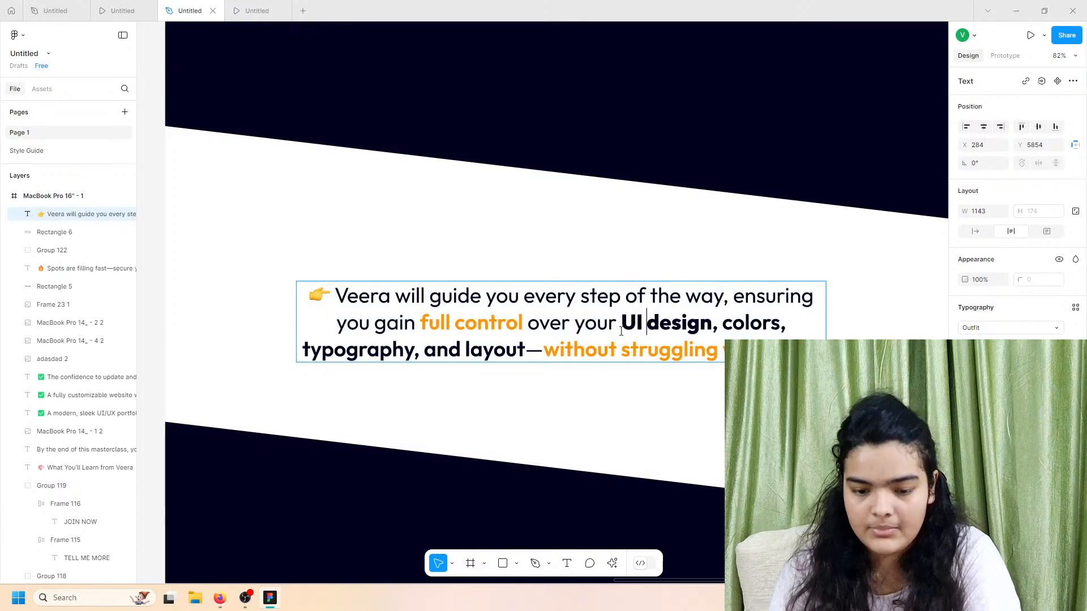
pyautogui.moveTo(625, 317); pyautogui.dragTo(712, 323)
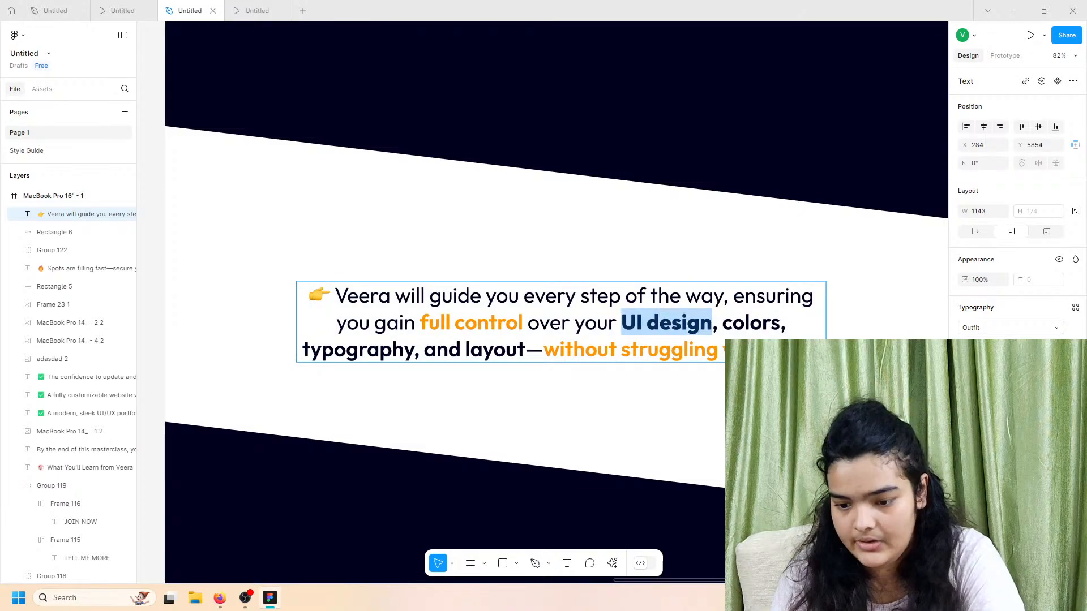
pyautogui.click(996, 346)
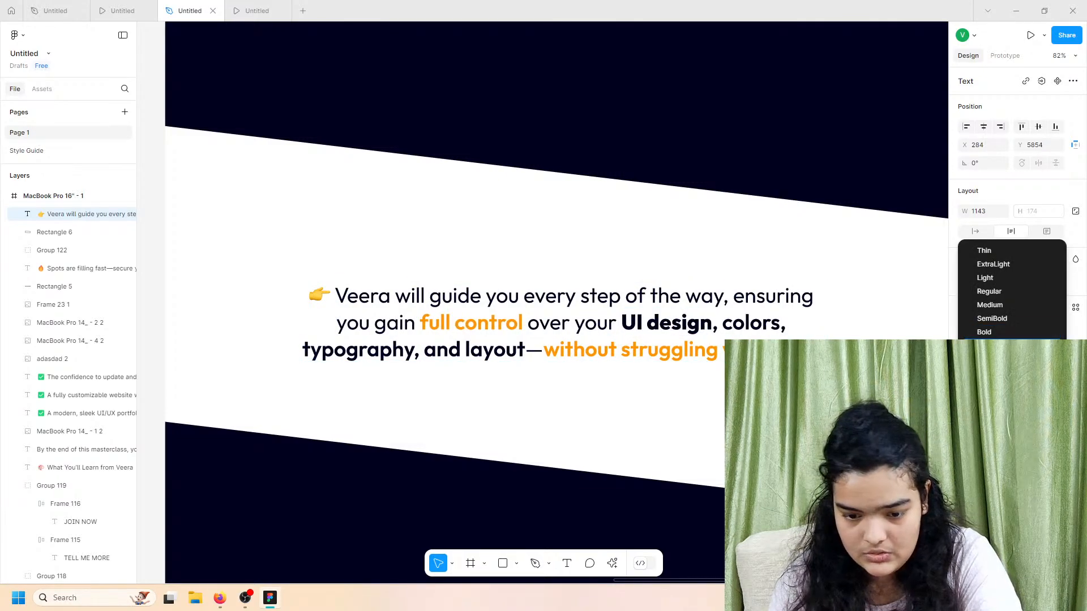
pyautogui.click(990, 334)
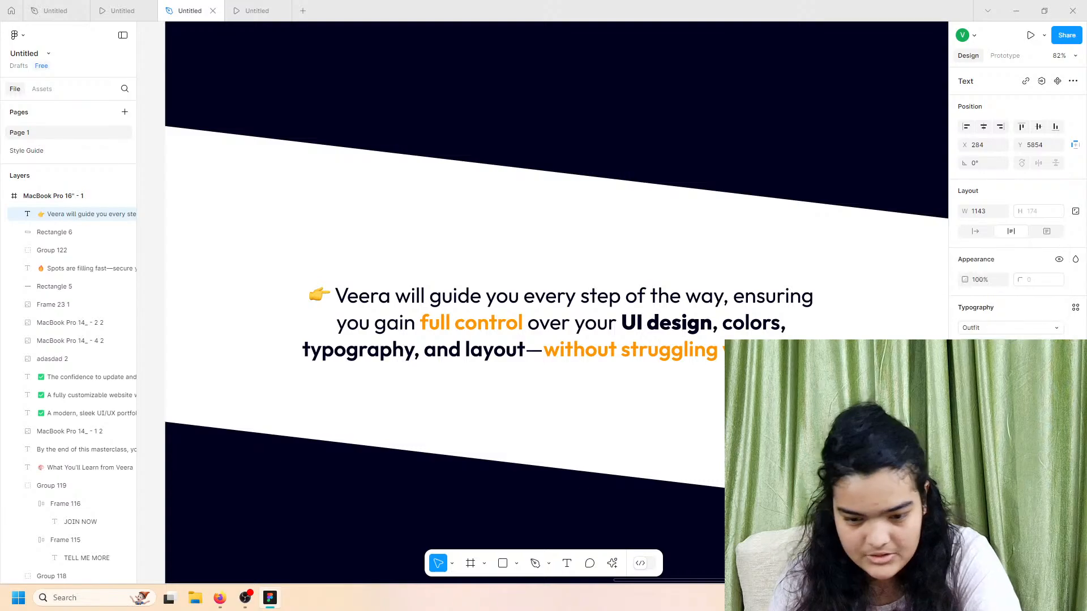
pyautogui.press('Escape')
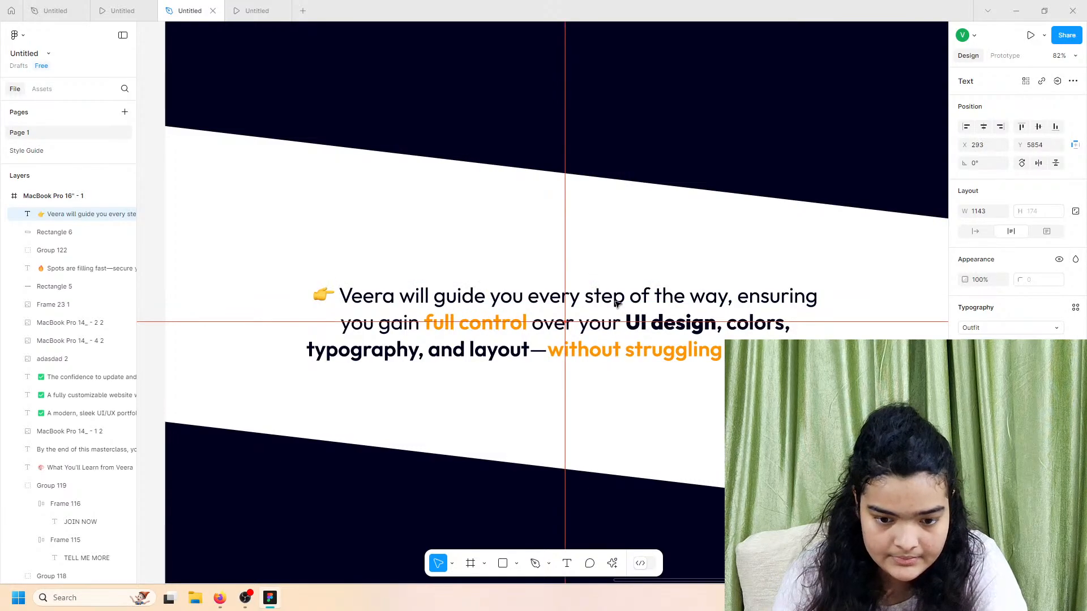
# Step: Move Rectangle 6 to X −131.54, Y 5521 behind the guide paragraph
pyautogui.click(610, 382)
pyautogui.scroll(-5, 610, 385)
pyautogui.scroll(-3, 610, 385)
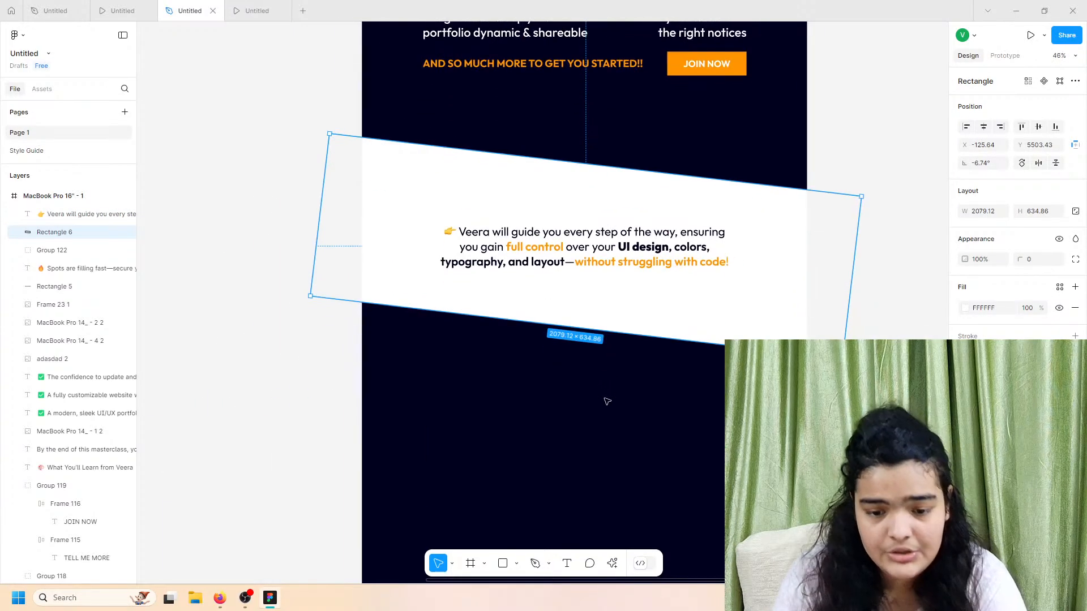
pyautogui.moveTo(624, 298); pyautogui.dragTo(625, 306)
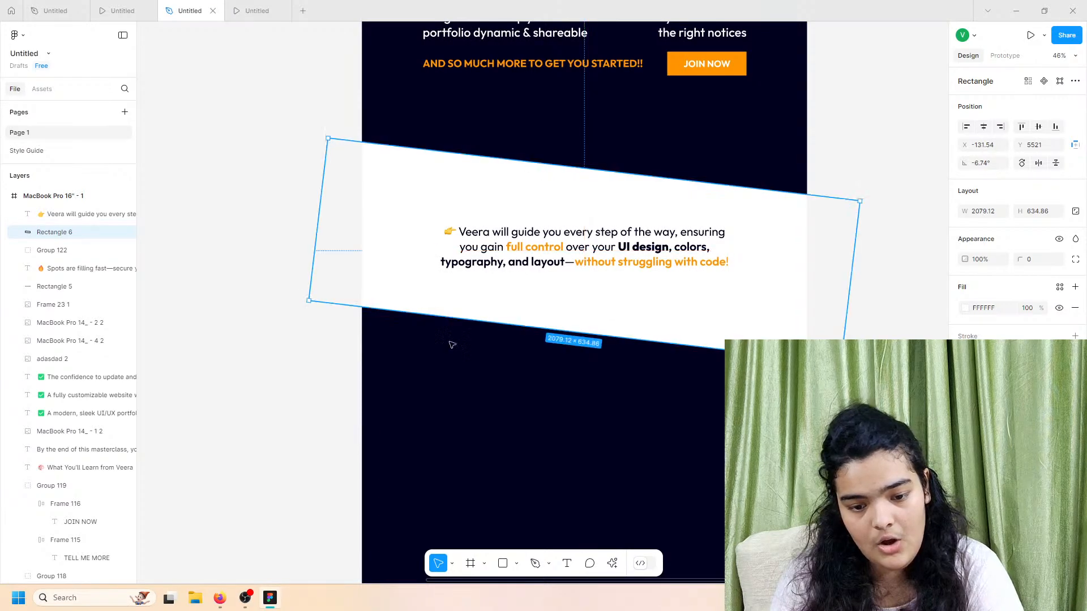
pyautogui.click(154, 7)
pyautogui.scroll(-6, 330, 157)
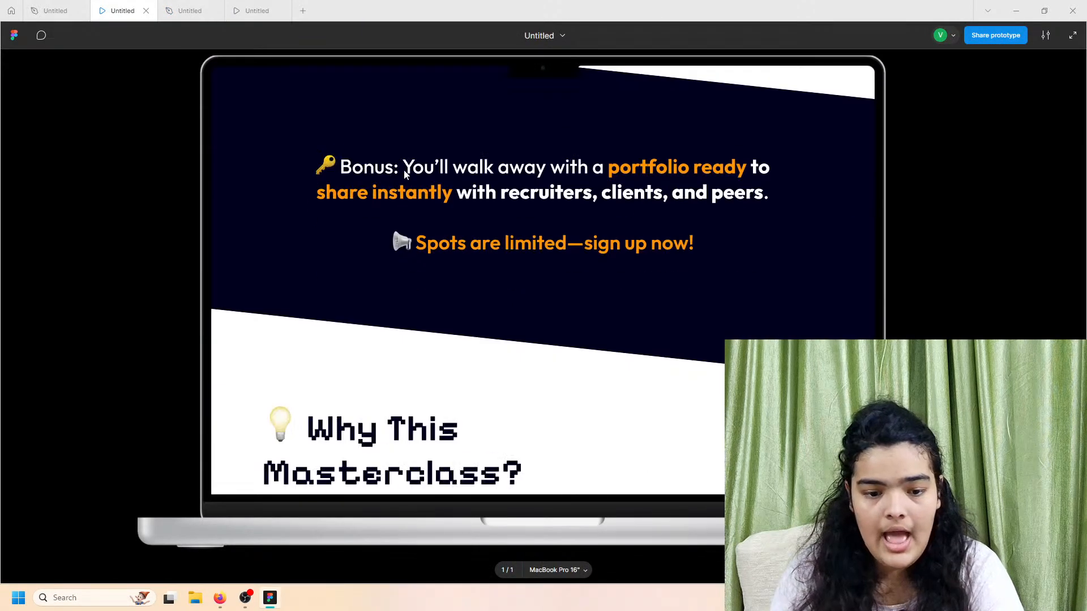
pyautogui.scroll(3, 424, 222)
pyautogui.scroll(-1, 425, 225)
pyautogui.scroll(5, 426, 225)
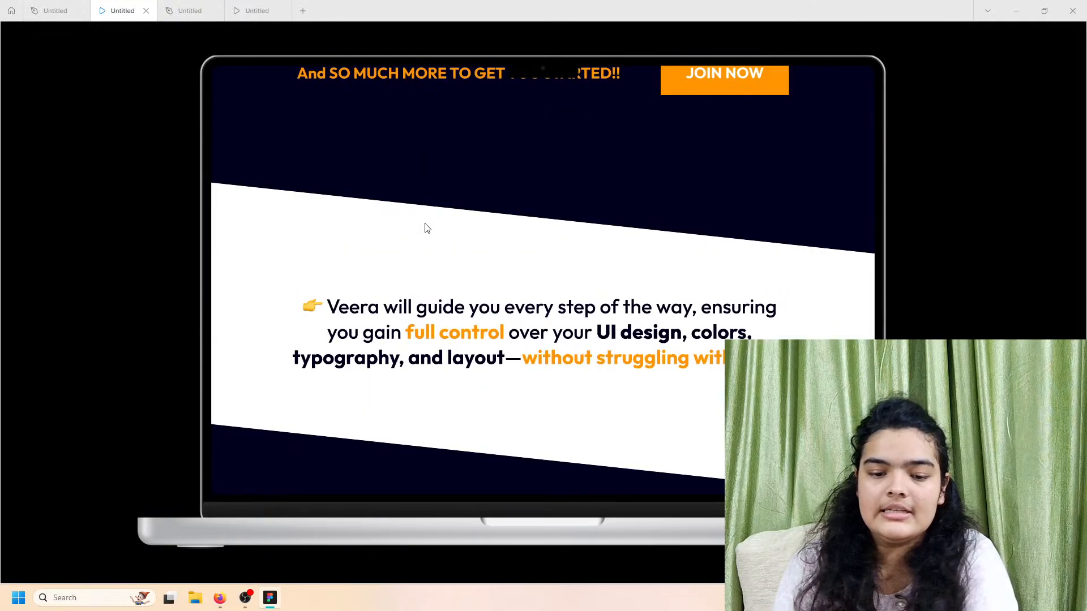
pyautogui.scroll(-1, 467, 247)
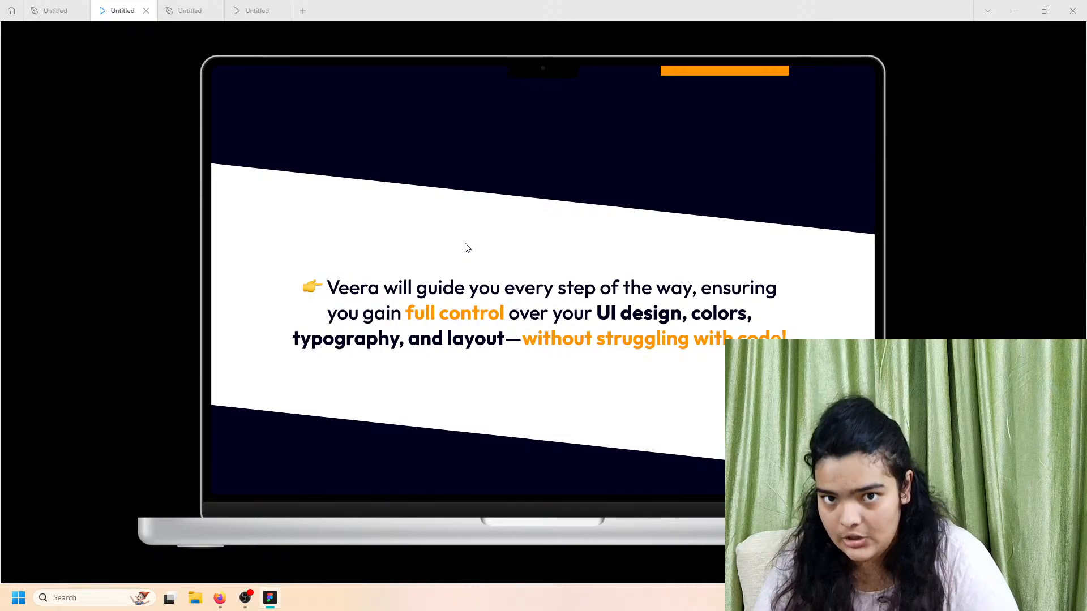
pyautogui.scroll(-3, 532, 314)
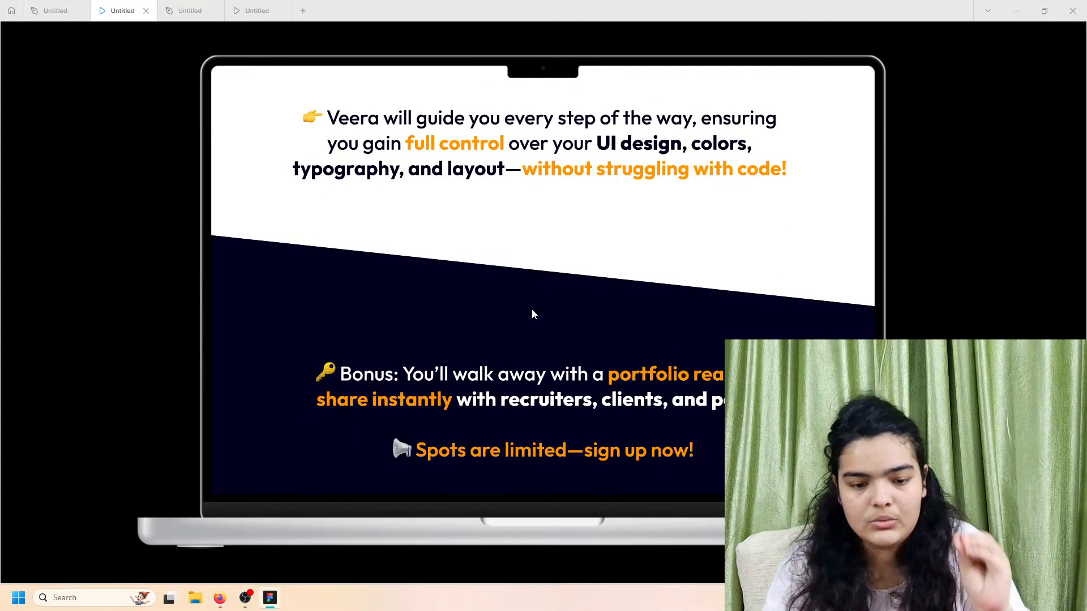
pyautogui.scroll(-1, 524, 338)
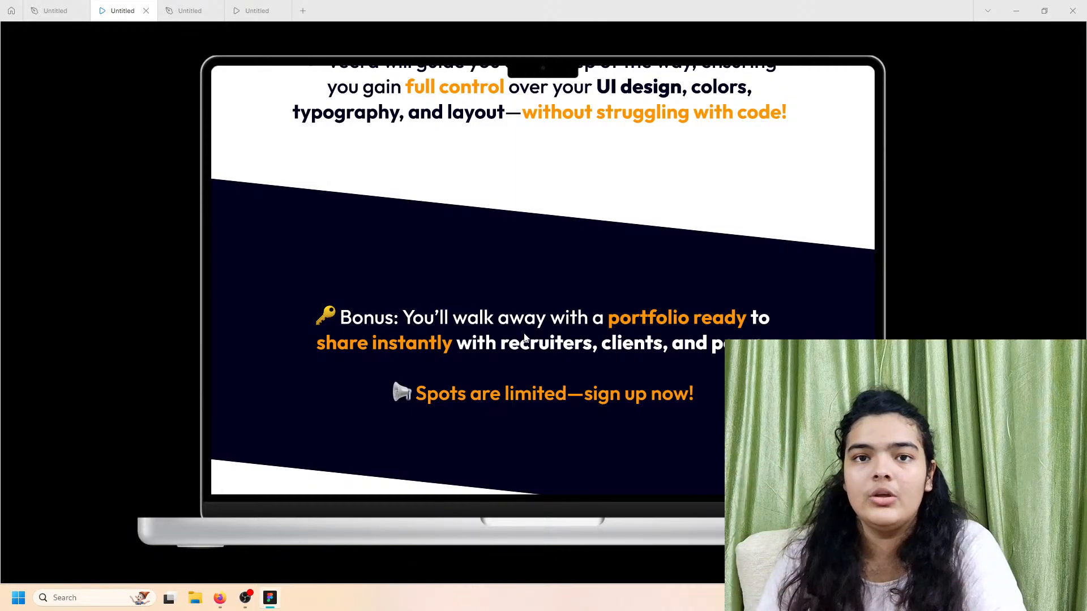
pyautogui.scroll(4, 672, 385)
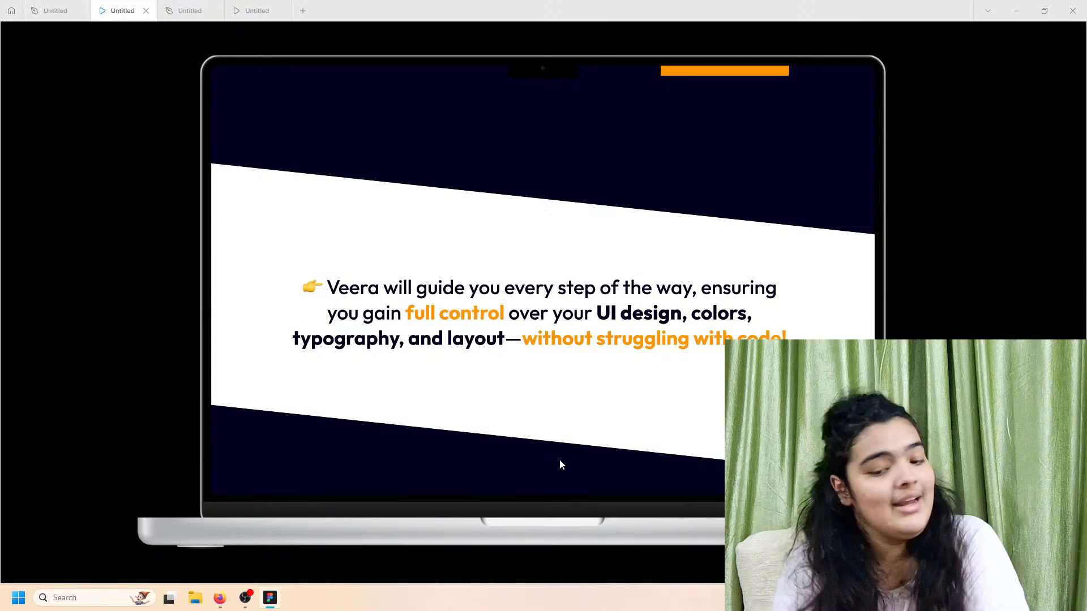
pyautogui.scroll(-3, 560, 464)
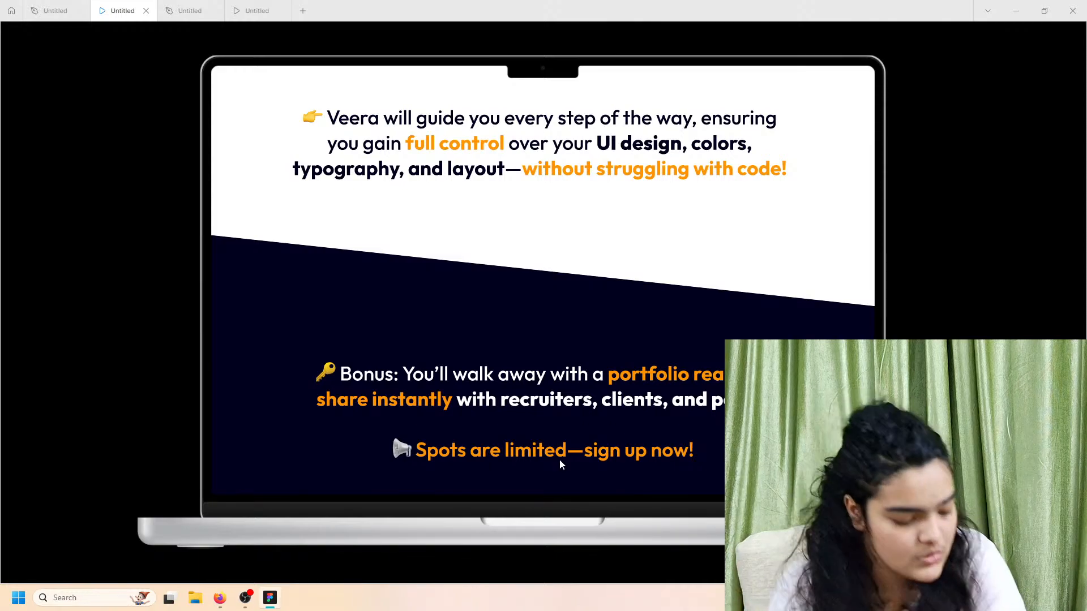
pyautogui.scroll(-1, 579, 442)
pyautogui.scroll(-1, 579, 447)
# Step: Shrink the white band, then give the Veera text size 48 and width 1200, centred on the band
pyautogui.click(190, 11)
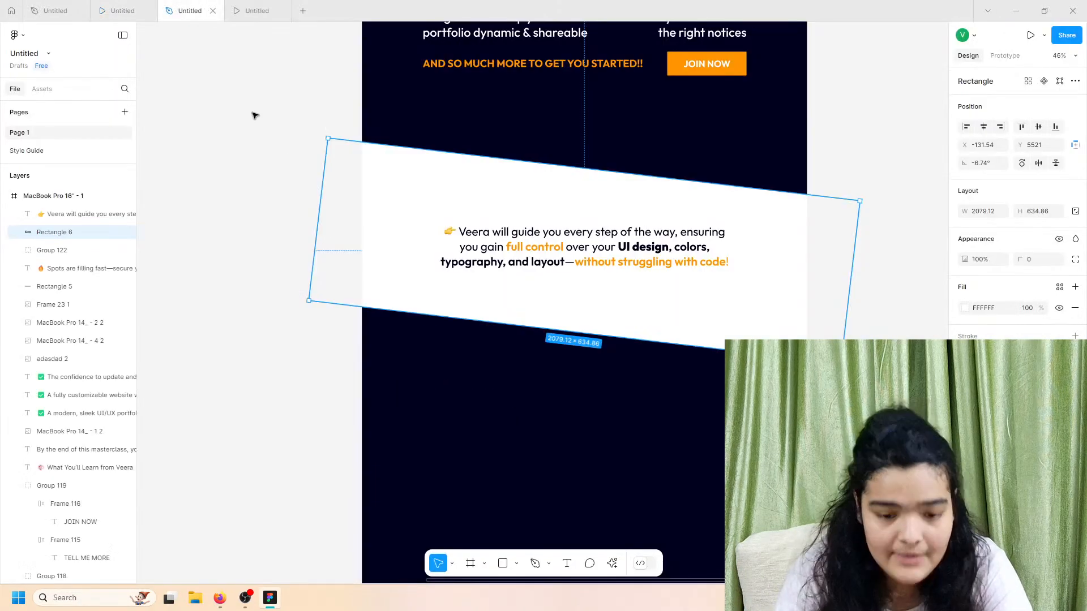
pyautogui.moveTo(505, 323); pyautogui.dragTo(507, 313)
pyautogui.click(520, 260)
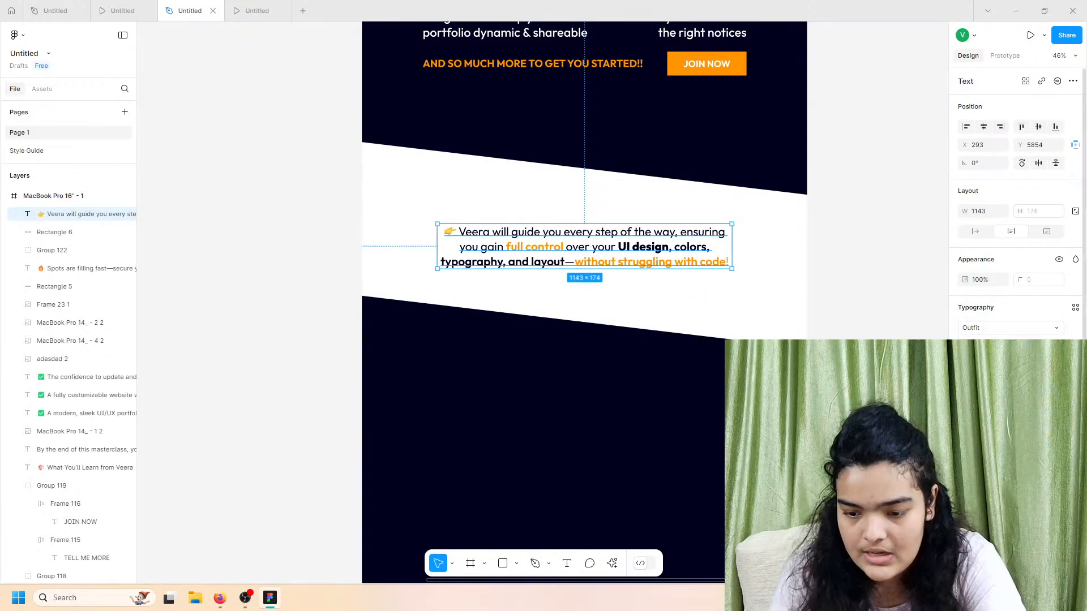
pyautogui.write('48')
pyautogui.press('Return')
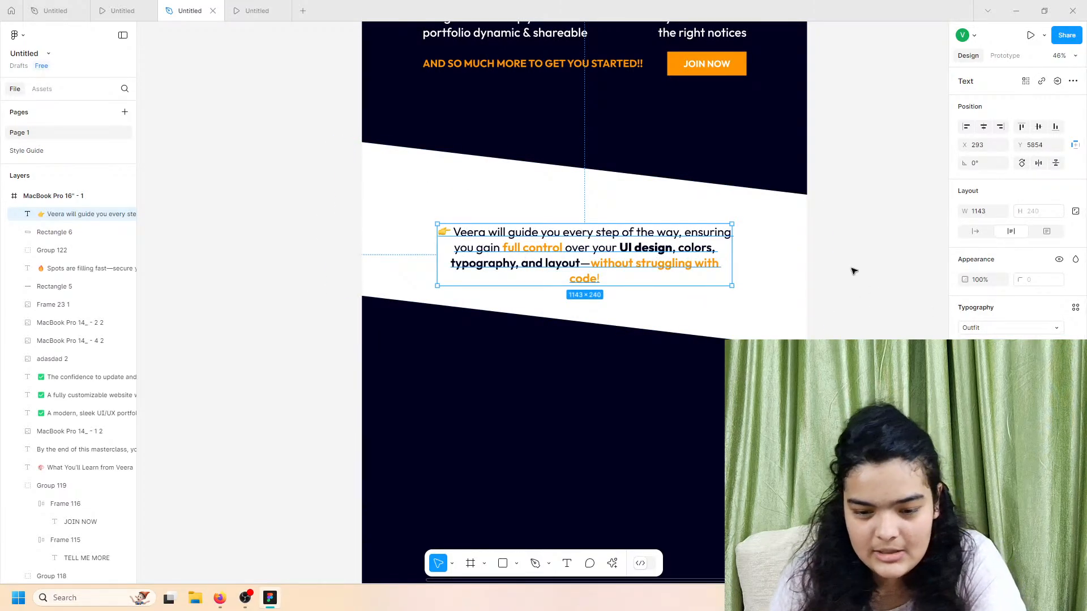
pyautogui.moveTo(728, 251); pyautogui.dragTo(744, 252)
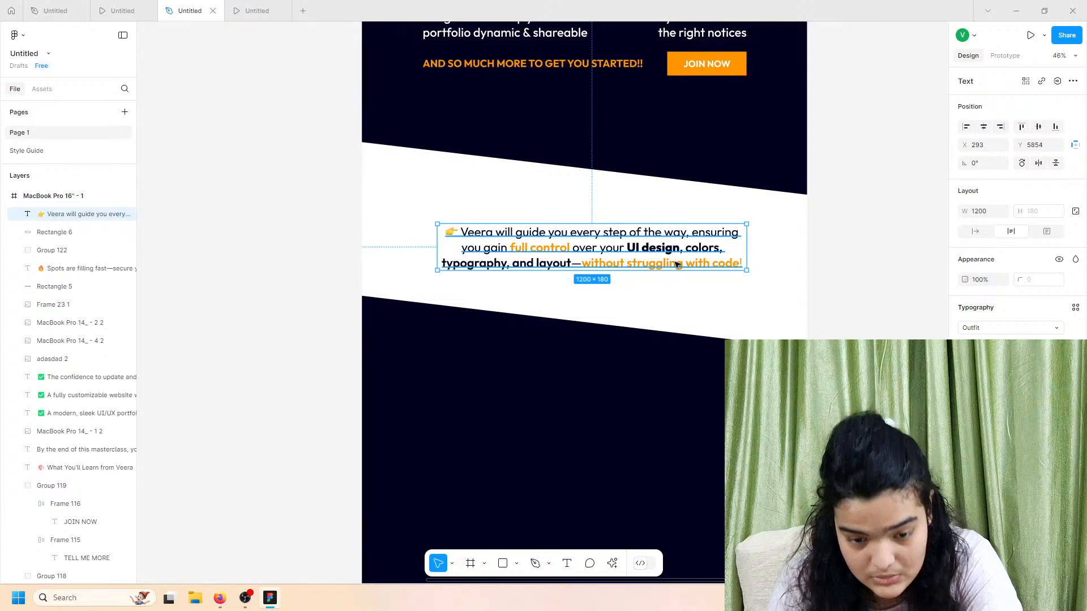
pyautogui.moveTo(672, 264); pyautogui.dragTo(668, 262)
# Step: Group the Veera text with its white band
pyautogui.keyDown('shift'); pyautogui.click(665, 283); pyautogui.keyUp('shift')
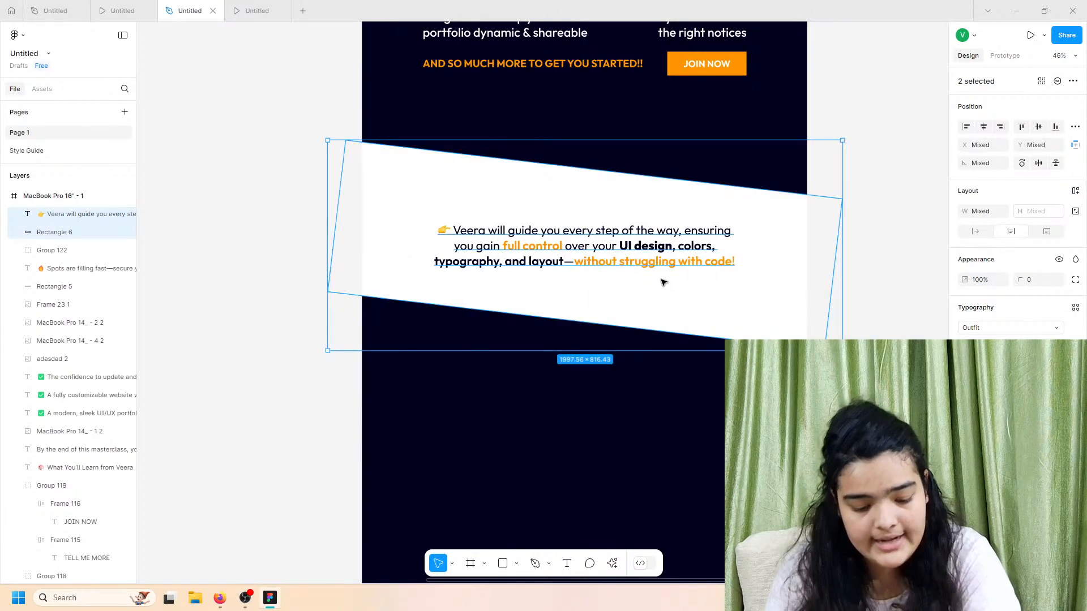
pyautogui.hotkey('ctrl', 'g')
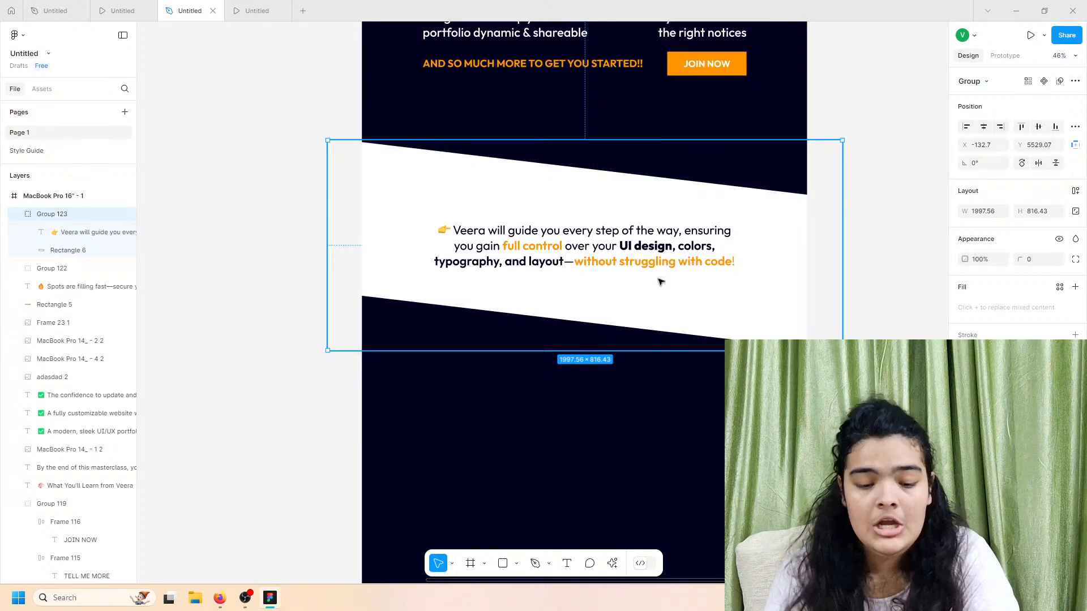
pyautogui.hotkey('ctrl', 'g')
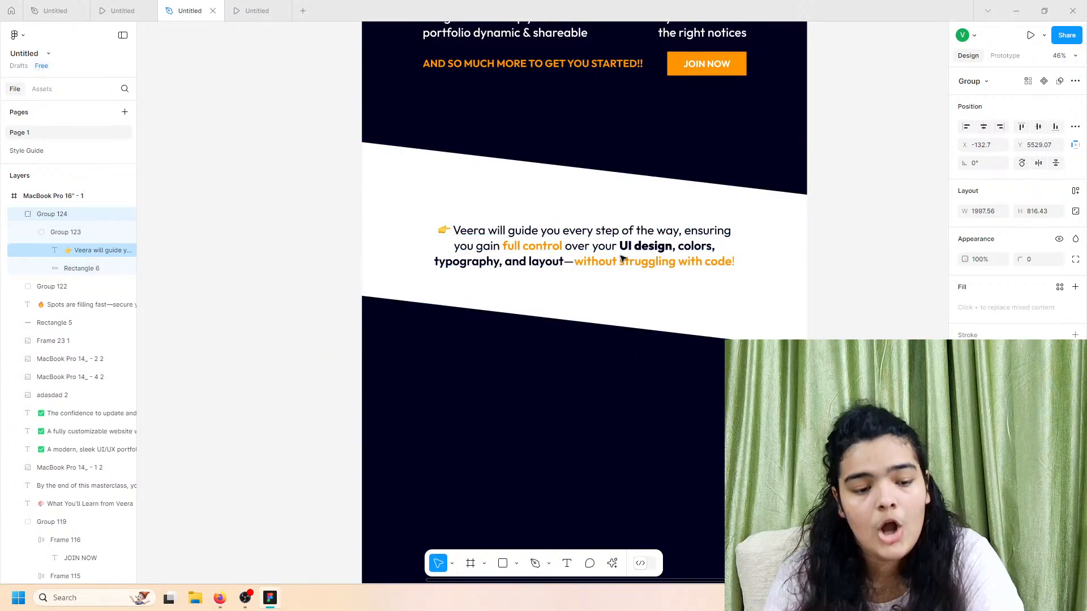
pyautogui.hotkey('ctrl', 'z')
# Step: Duplicate the group below with a dark navy band and white text, then preview it
pyautogui.hotkey('ctrl', 'd')
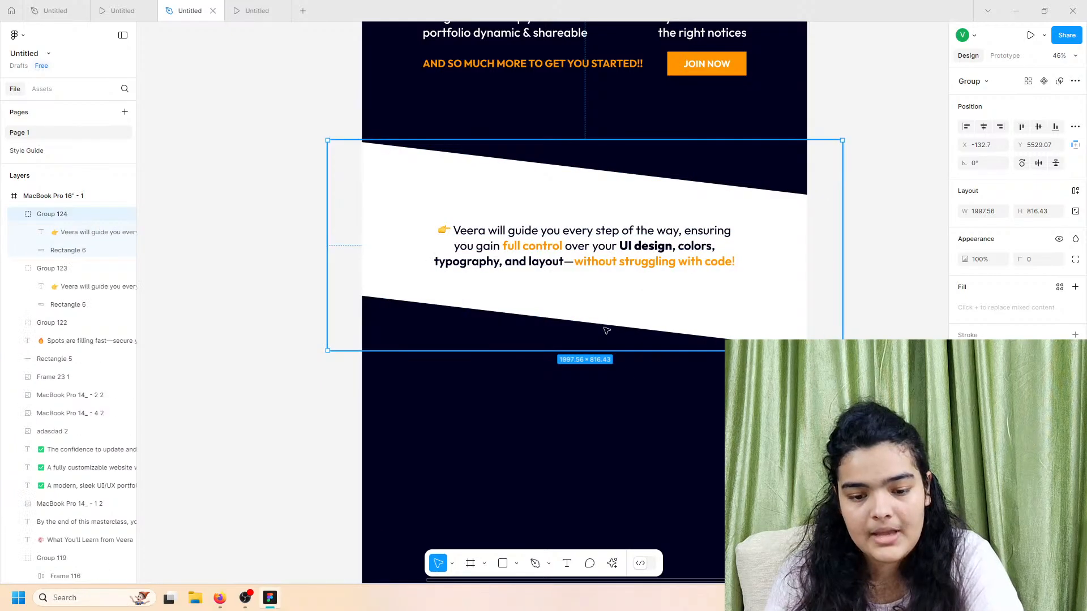
pyautogui.moveTo(606, 331); pyautogui.dragTo(597, 385)
pyautogui.click(964, 403)
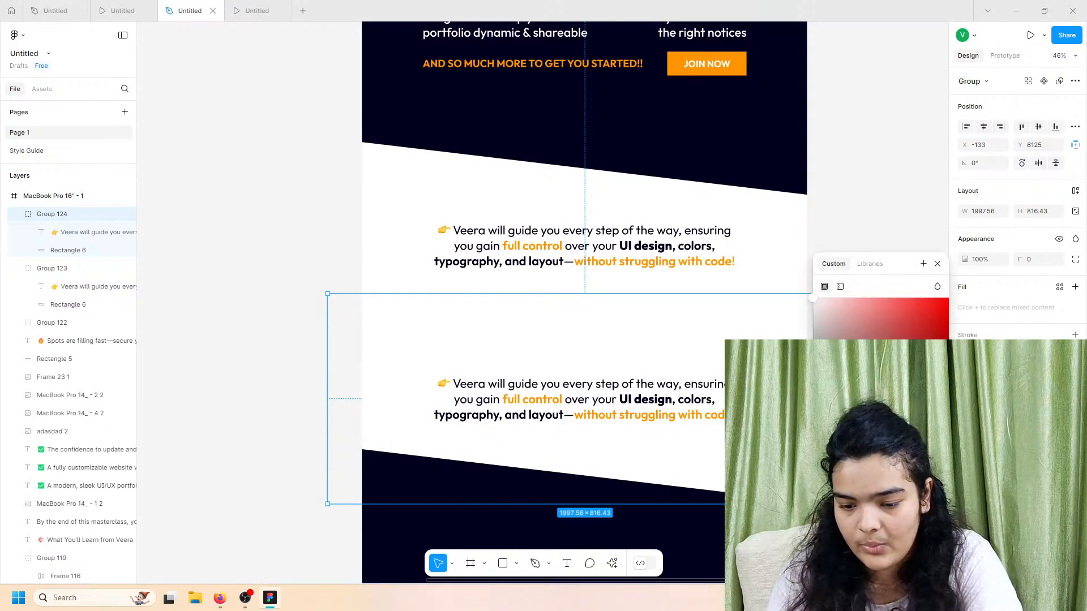
pyautogui.click(838, 518)
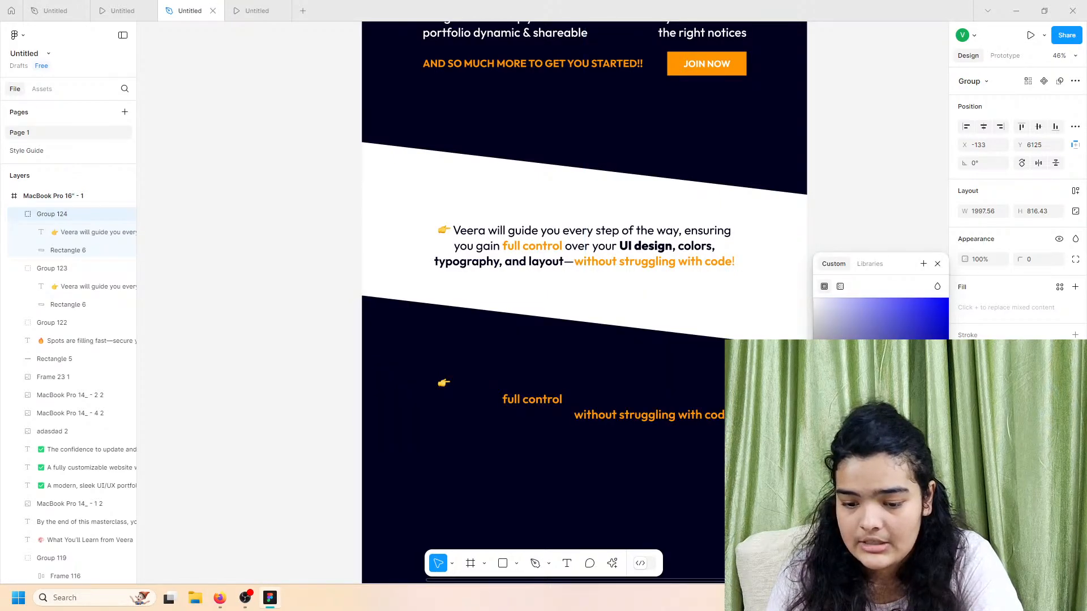
pyautogui.moveTo(883, 367); pyautogui.dragTo(636, 172)
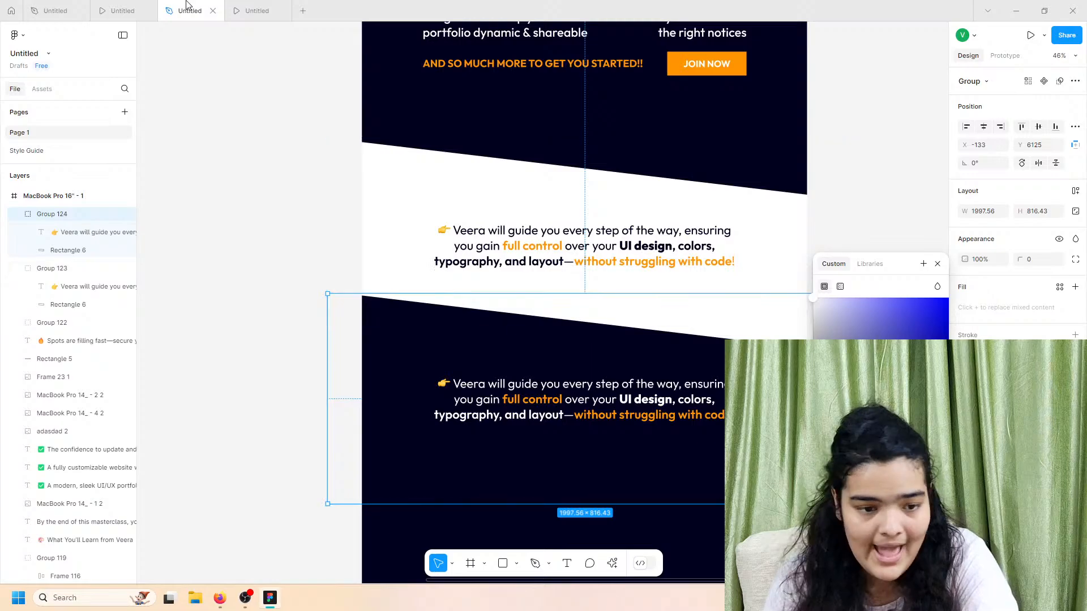
pyautogui.click(146, 5)
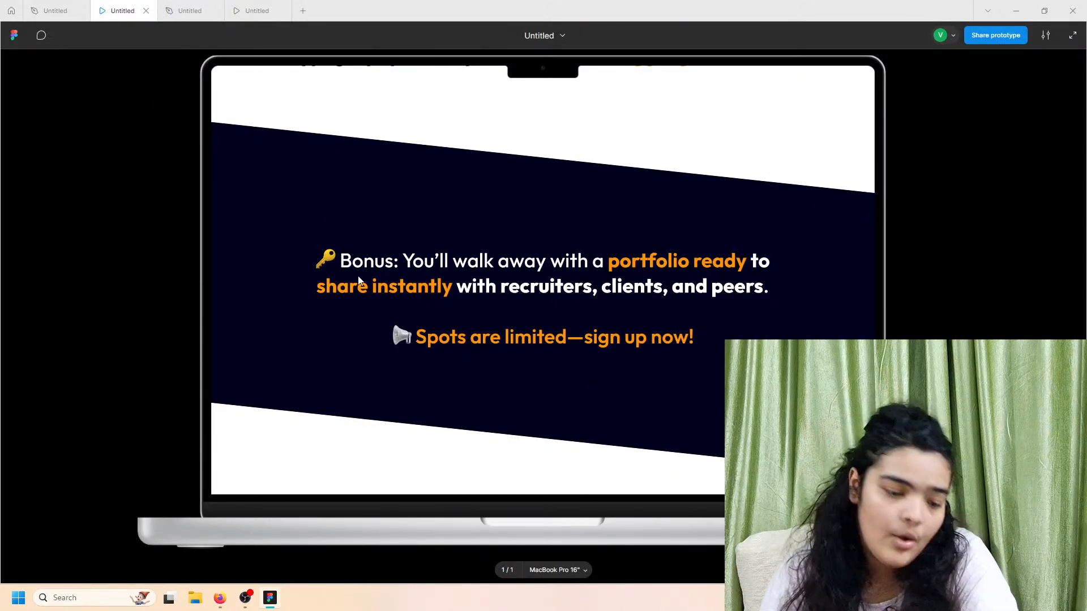
# Step: Back in the design file, select and copy the 'Bonus: You'll walk away with a portfolio ready…' paragraph
pyautogui.click(207, 10)
pyautogui.hscroll(-5, 497, 422)
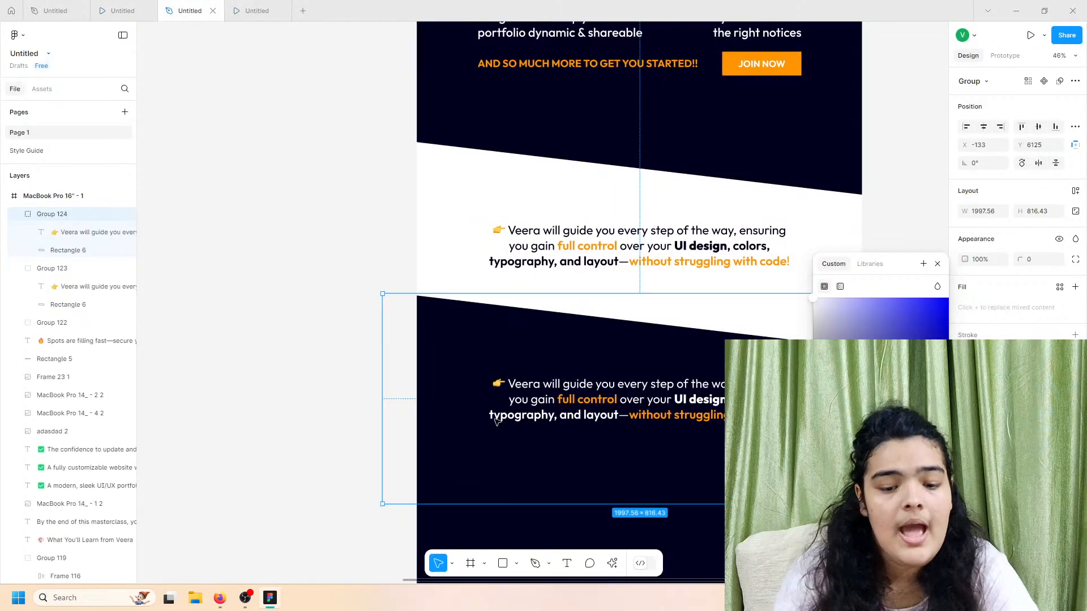
pyautogui.scroll(-3, 335, 328)
pyautogui.scroll(5, 305, 161)
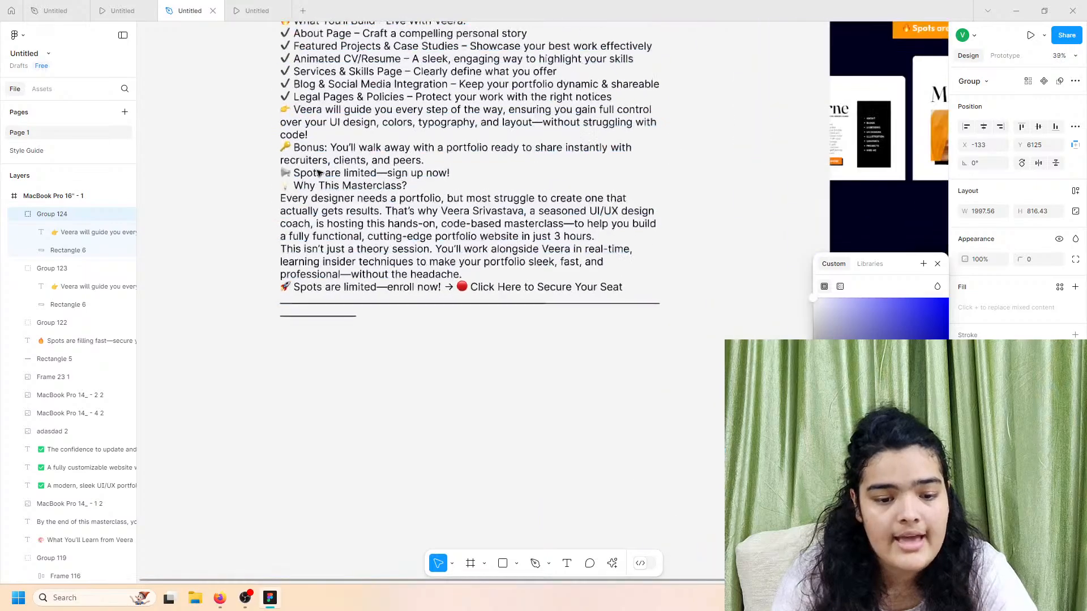
pyautogui.tripleClick(306, 159)
pyautogui.click(313, 156)
pyautogui.tripleClick(315, 154)
pyautogui.hotkey('ctrl', 'c')
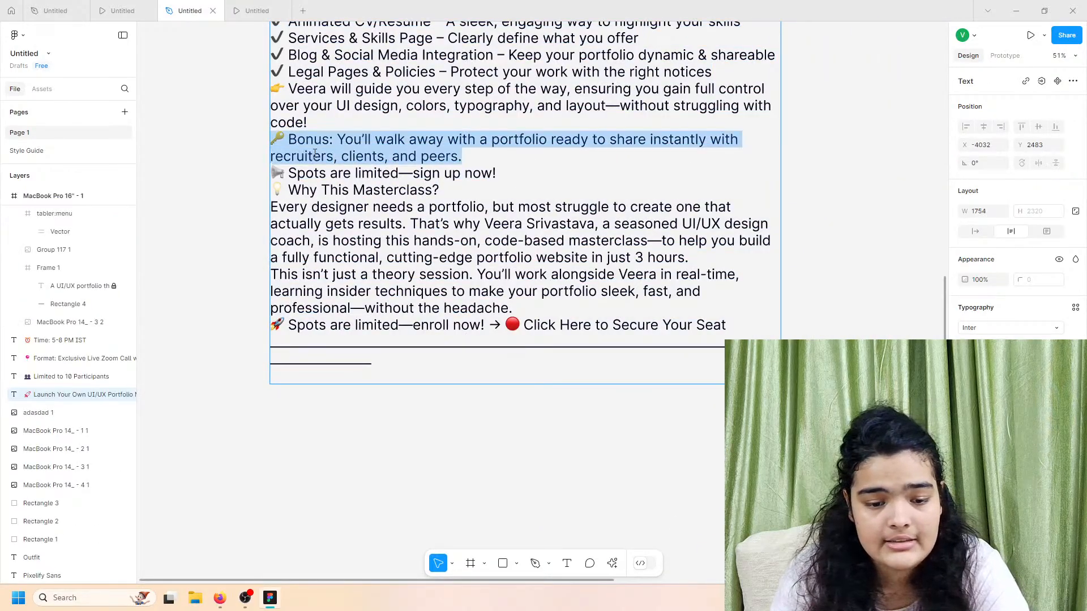
# Step: Replace the lower navy band's Veera text with the pasted Bonus paragraph
pyautogui.scroll(-4, 613, 281)
pyautogui.hscroll(5, 613, 282)
pyautogui.scroll(-4, 613, 281)
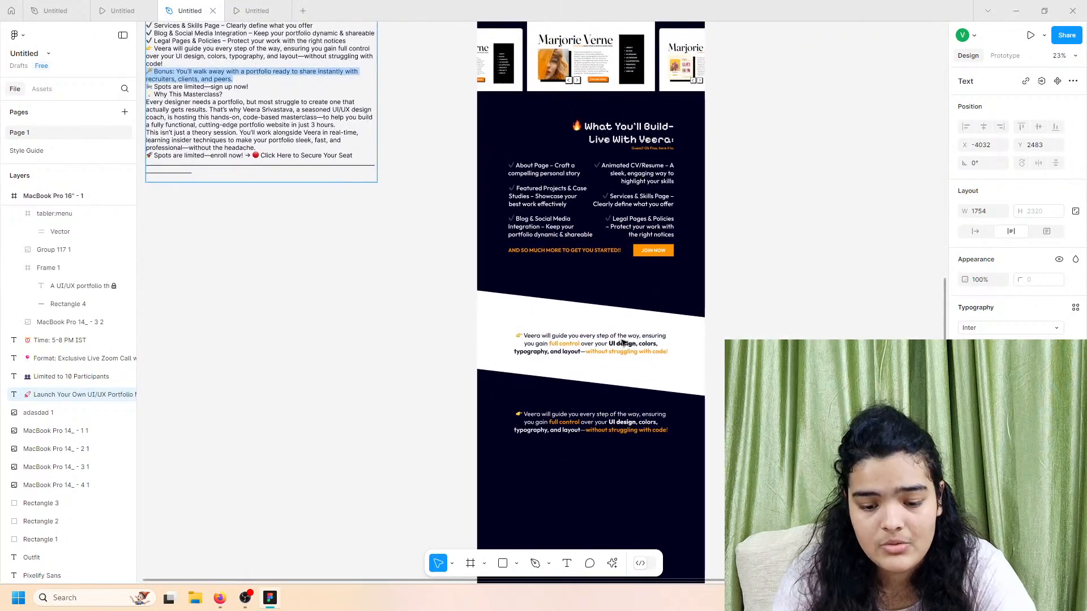
pyautogui.click(593, 425)
pyautogui.hotkey('ctrl', 'v')
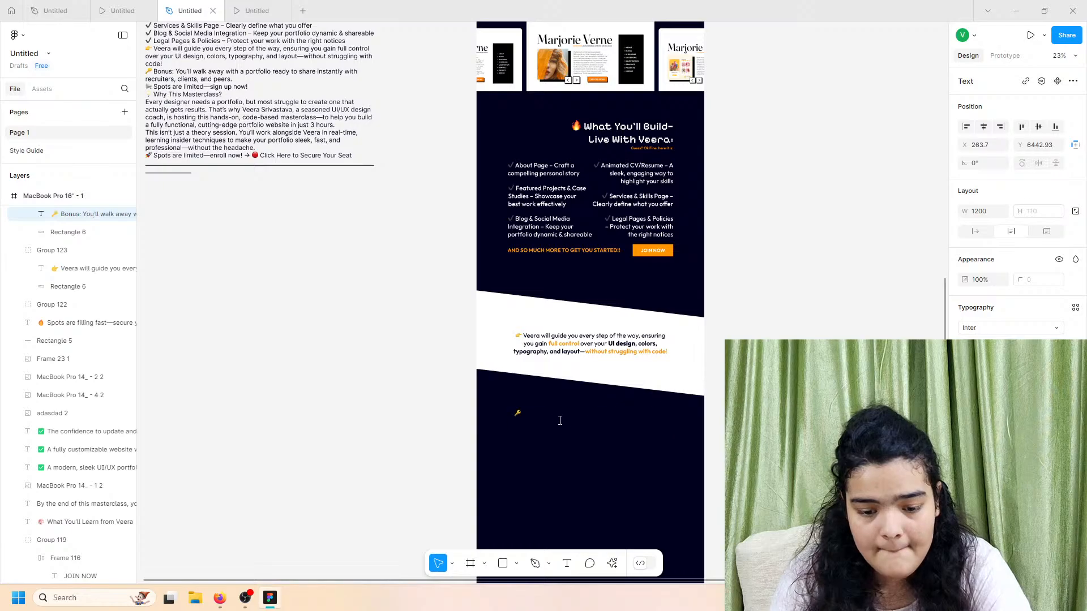
# Step: Set the Bonus paragraph's fill colour to white
pyautogui.tripleClick(553, 423)
pyautogui.click(964, 461)
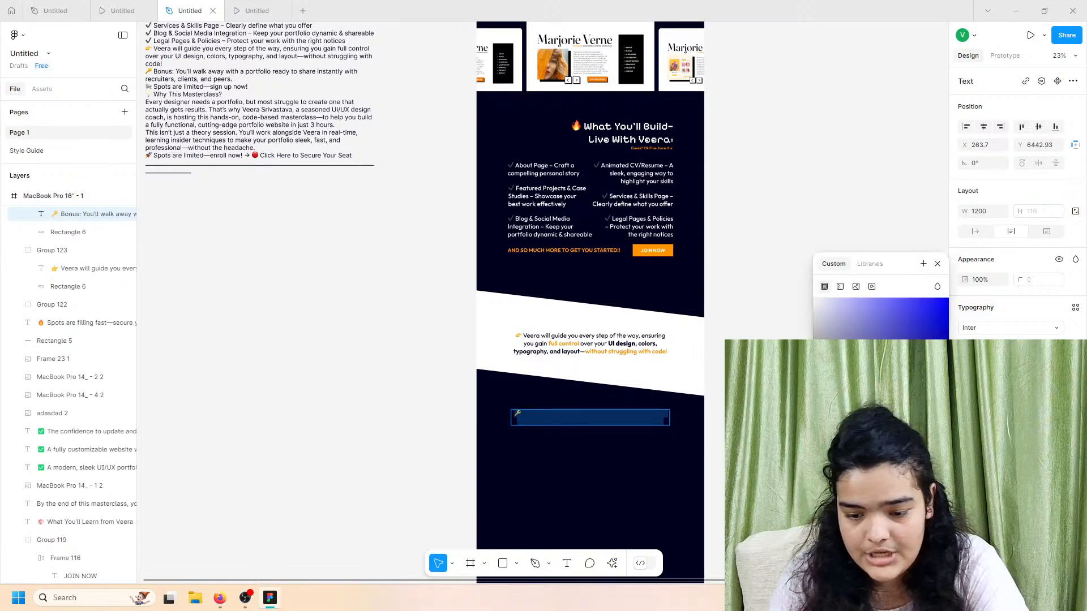
pyautogui.moveTo(837, 357); pyautogui.dragTo(813, 297)
pyautogui.scroll(4, 611, 445)
pyautogui.doubleClick(567, 392)
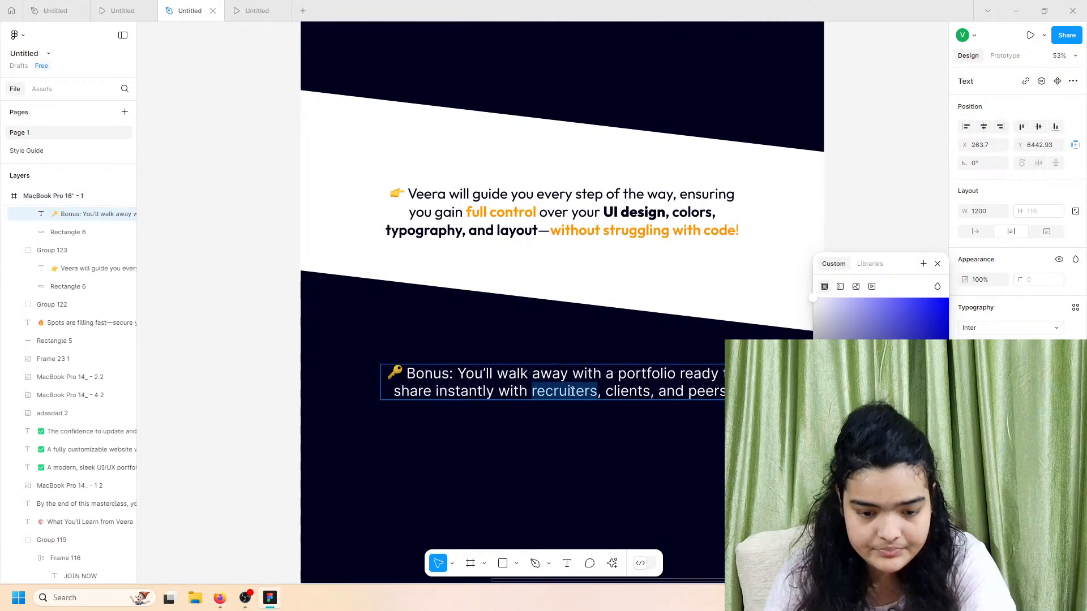
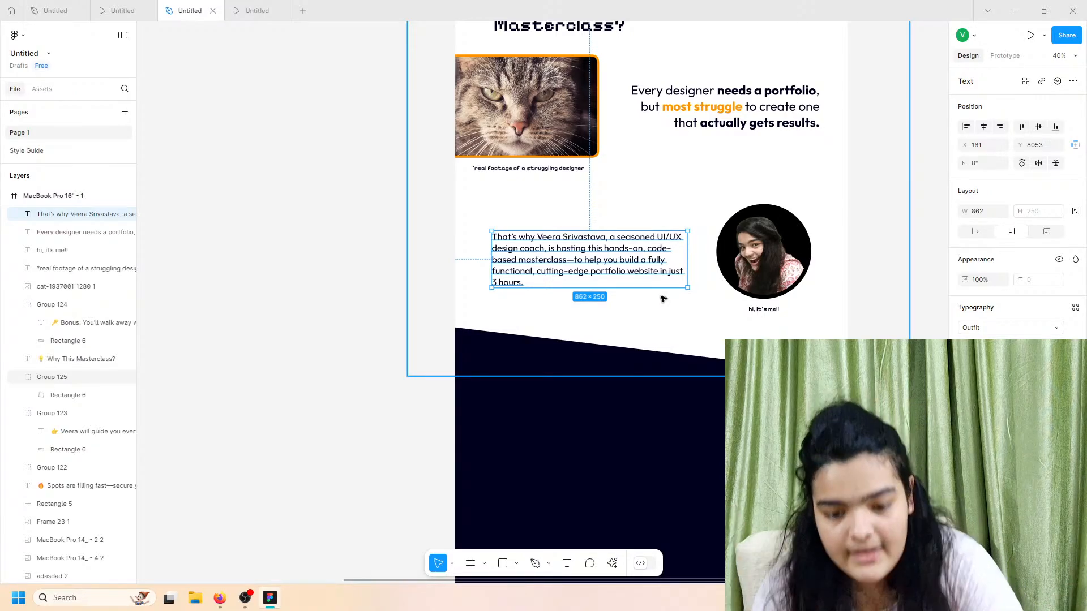
# Step: Narrow the intro paragraph's text box slightly and check it in the prototype preview
pyautogui.keyDown('ctrl'); pyautogui.scroll(3, 630, 265); pyautogui.keyUp('ctrl')
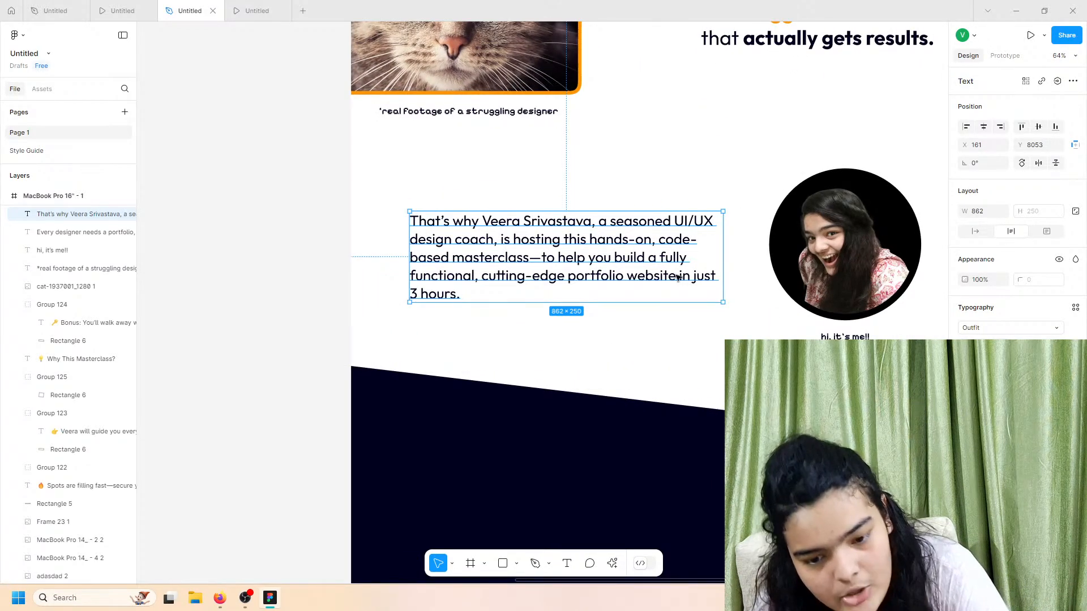
pyautogui.moveTo(719, 258)
pyautogui.mouseDown()
pyautogui.moveTo(653, 253)
pyautogui.moveTo(726, 255)
pyautogui.moveTo(712, 256)
pyautogui.mouseUp()
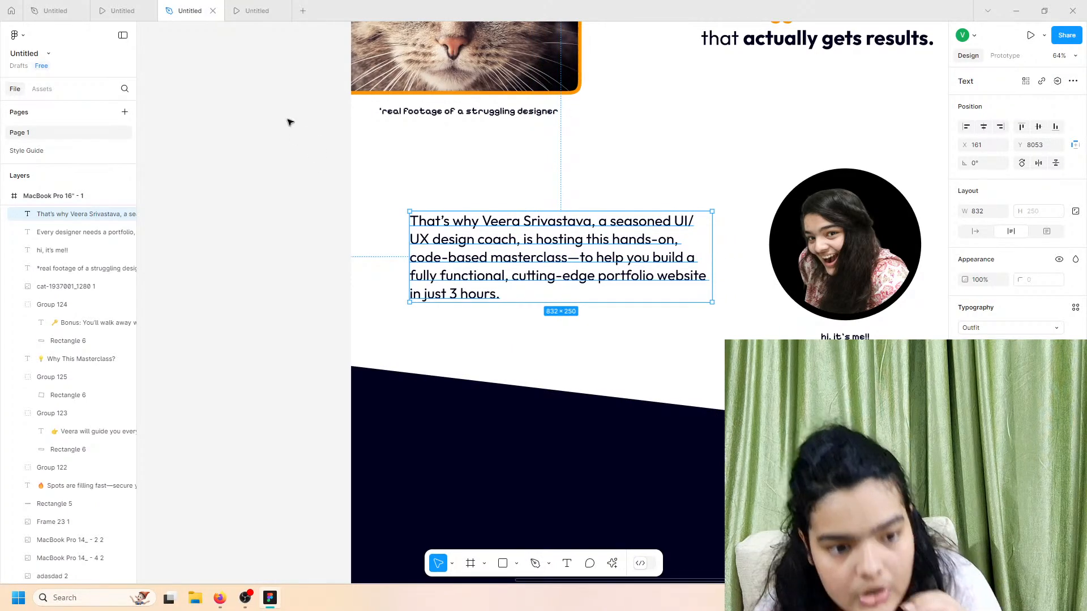
pyautogui.click(138, 6)
pyautogui.click(176, 9)
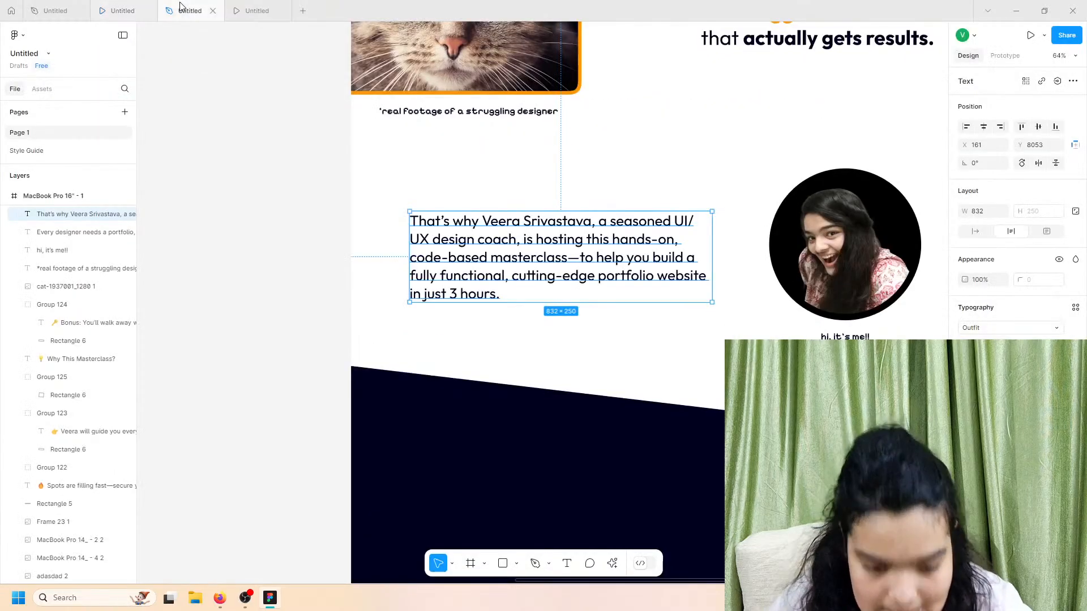
# Step: Widen the intro paragraph box to about 903 px, set size 36, and nudge it into place
pyautogui.moveTo(712, 250); pyautogui.dragTo(681, 264)
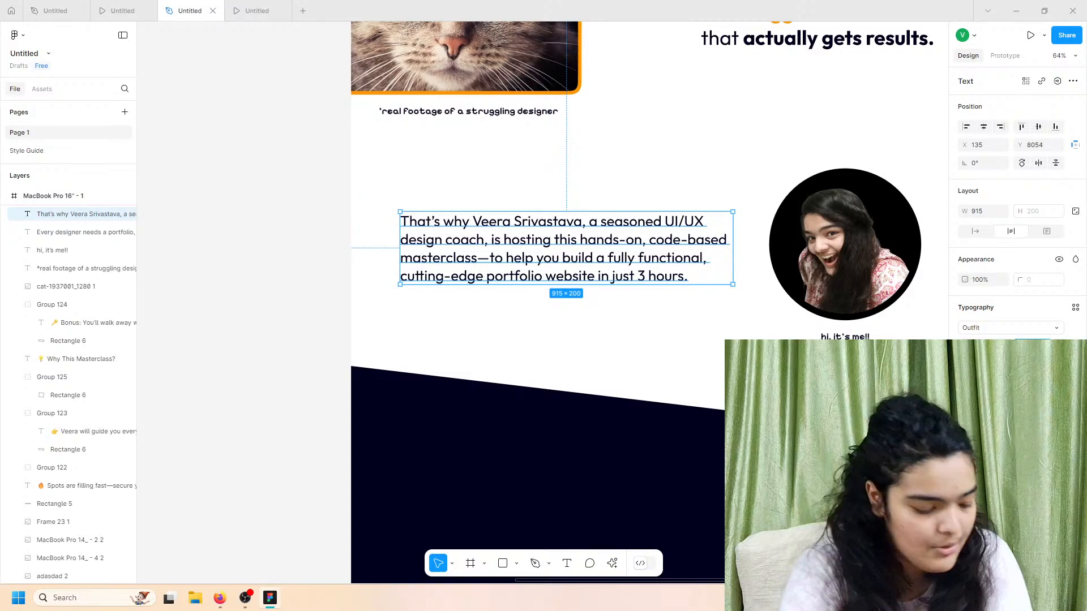
pyautogui.write('36')
pyautogui.press('Return')
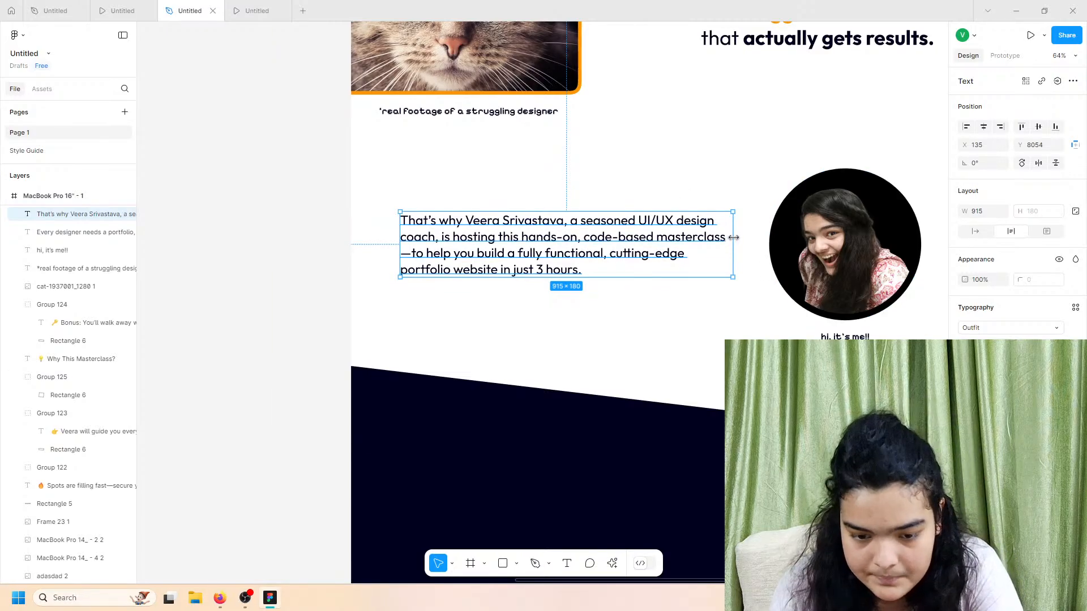
pyautogui.moveTo(734, 238); pyautogui.dragTo(729, 238)
pyautogui.moveTo(585, 232); pyautogui.dragTo(588, 235)
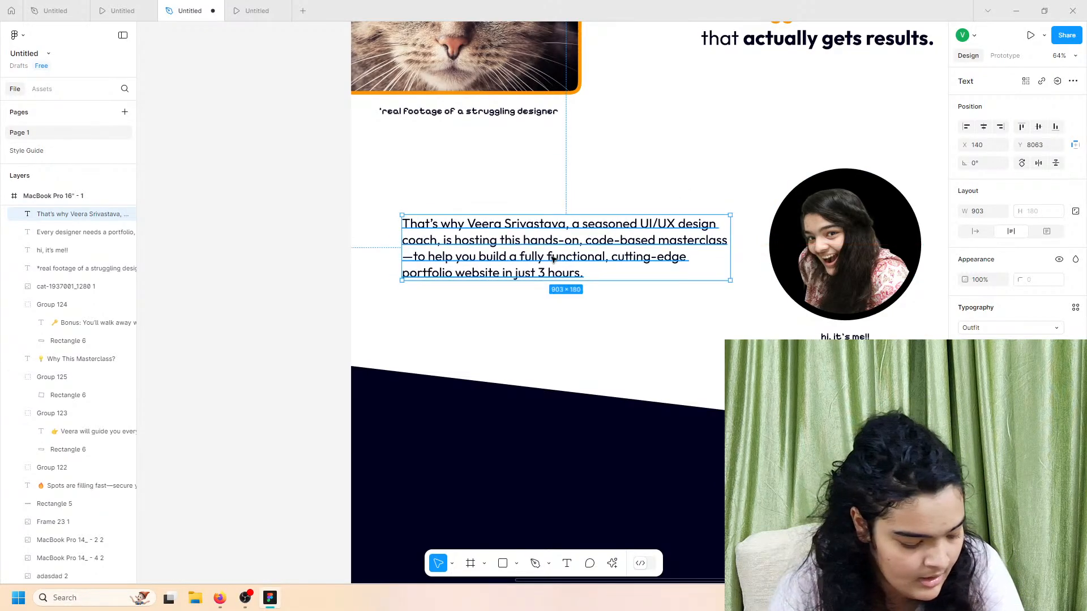
pyautogui.hotkey('ctrl', 'alt', 'Return')
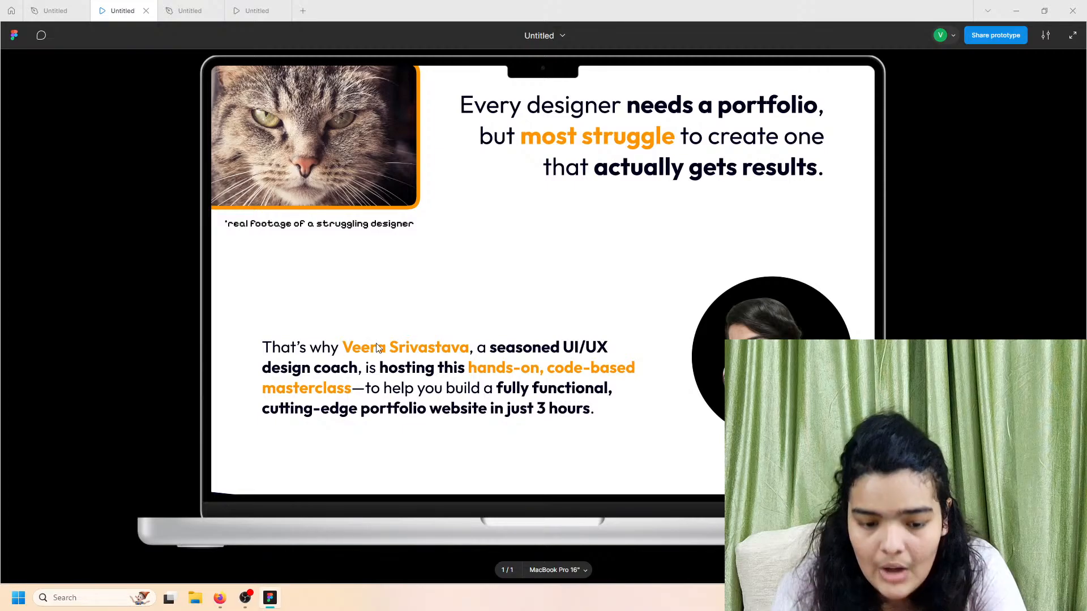
# Step: Bold the coach's name and 'seasoned UI/UX design' in the intro paragraph
pyautogui.hotkey('ctrl', 'Tab')
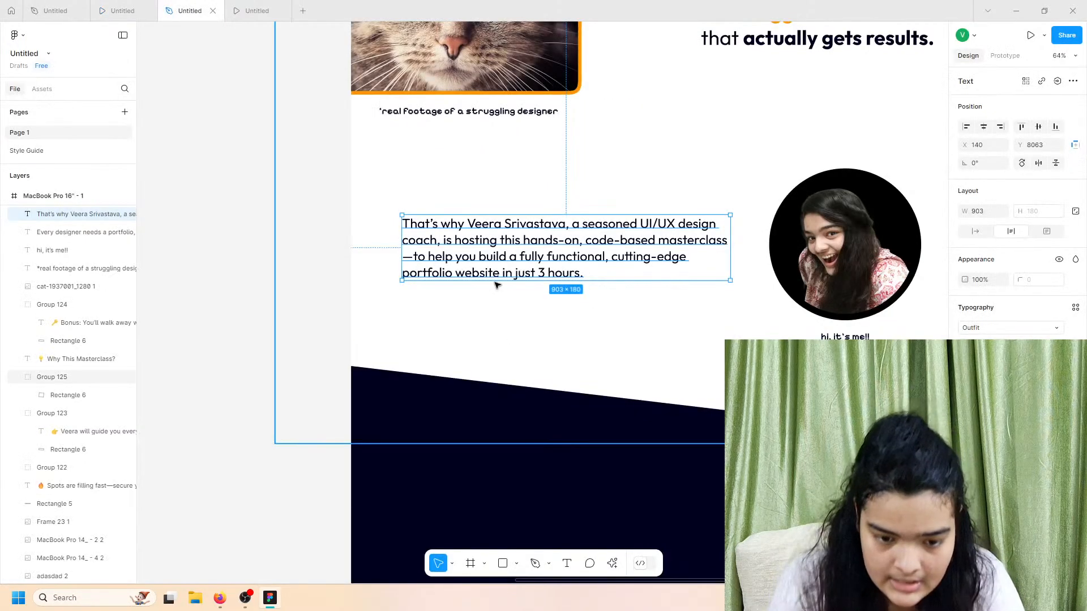
pyautogui.doubleClick(469, 220)
pyautogui.moveTo(469, 222)
pyautogui.mouseDown()
pyautogui.moveTo(575, 221)
pyautogui.moveTo(468, 224)
pyautogui.mouseUp()
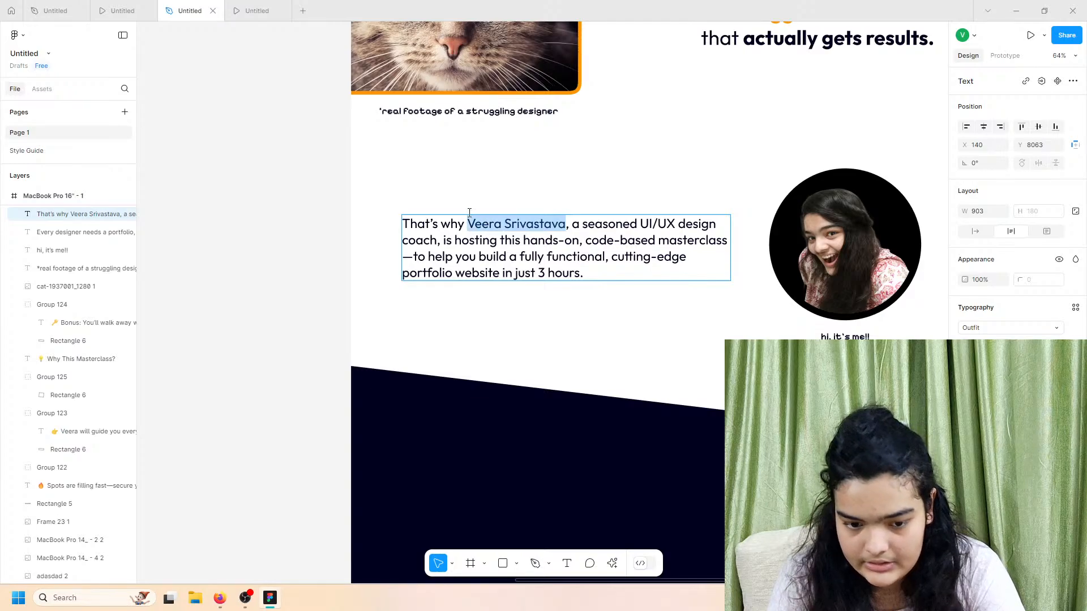
pyautogui.click(983, 346)
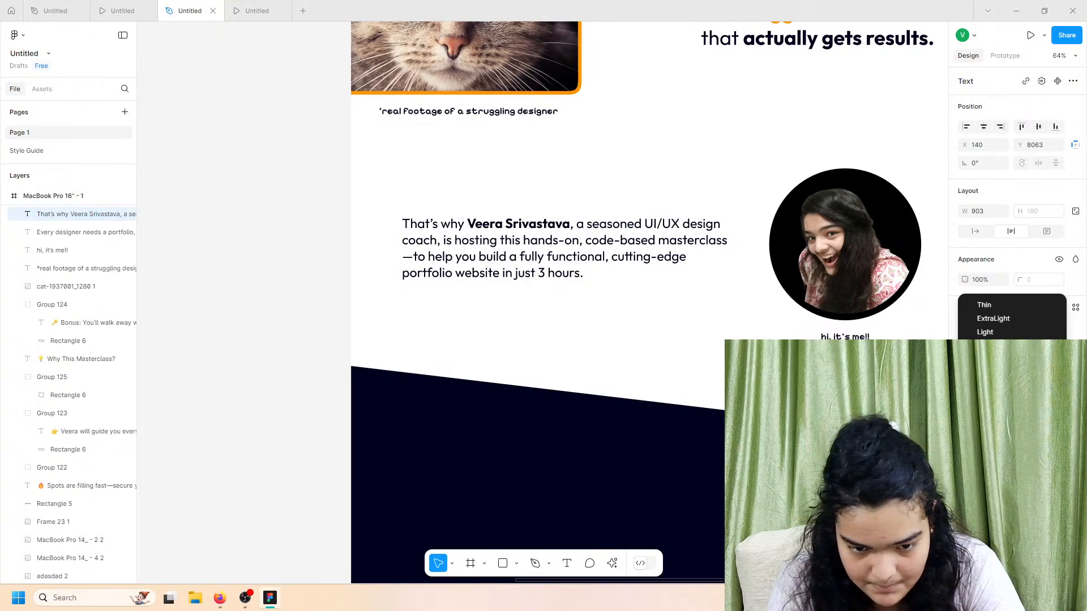
pyautogui.click(984, 387)
pyautogui.moveTo(586, 224); pyautogui.dragTo(721, 224)
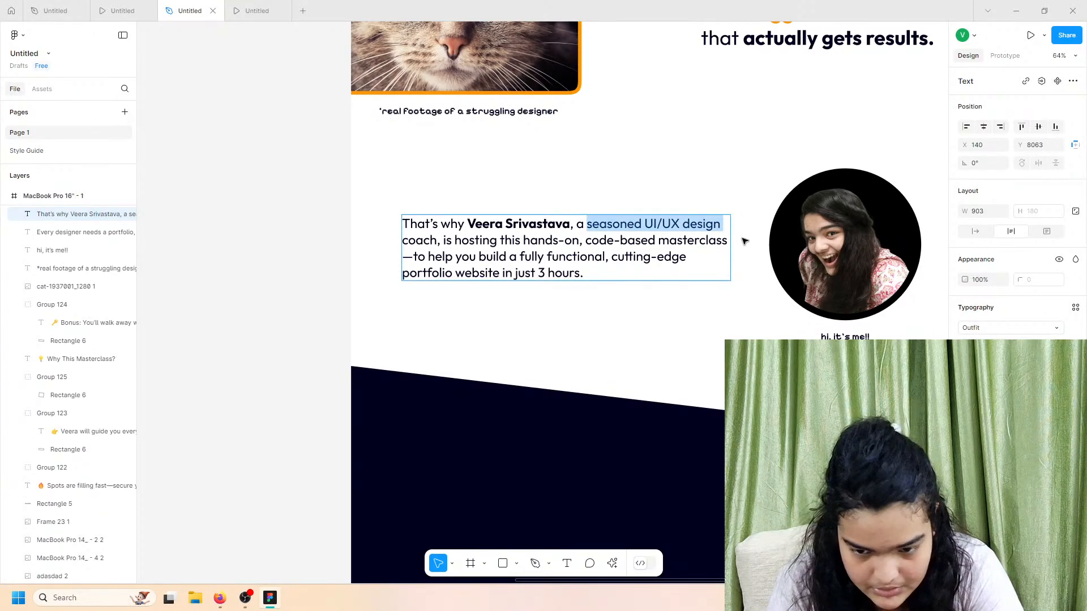
pyautogui.click(982, 346)
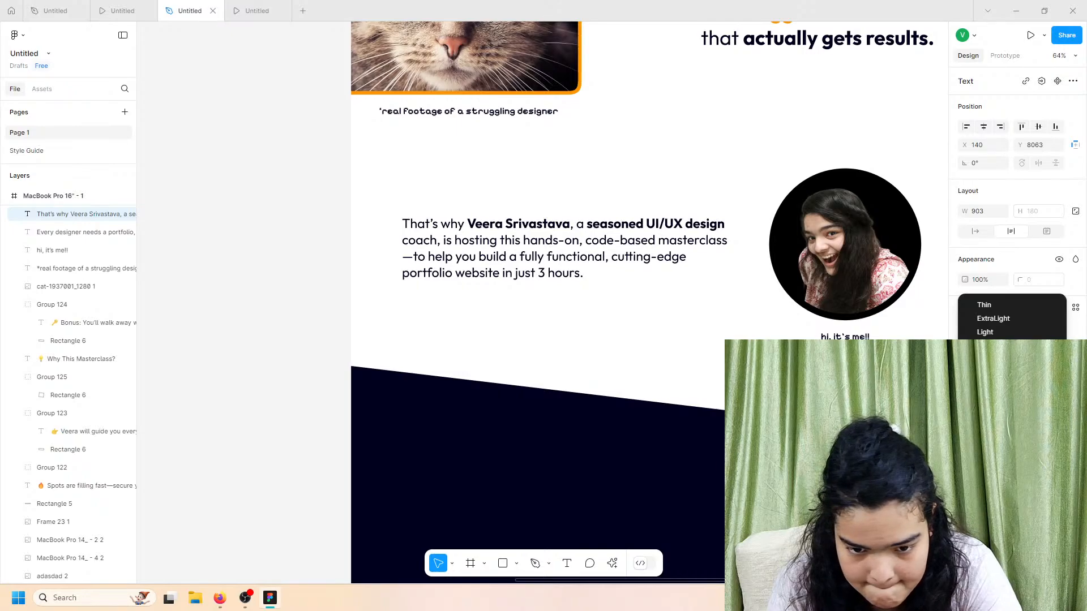
pyautogui.click(984, 387)
pyautogui.click(100, 6)
pyautogui.click(190, 10)
# Step: Make the word 'coach' bold, then switch it to a slightly heavier weight
pyautogui.click(406, 239)
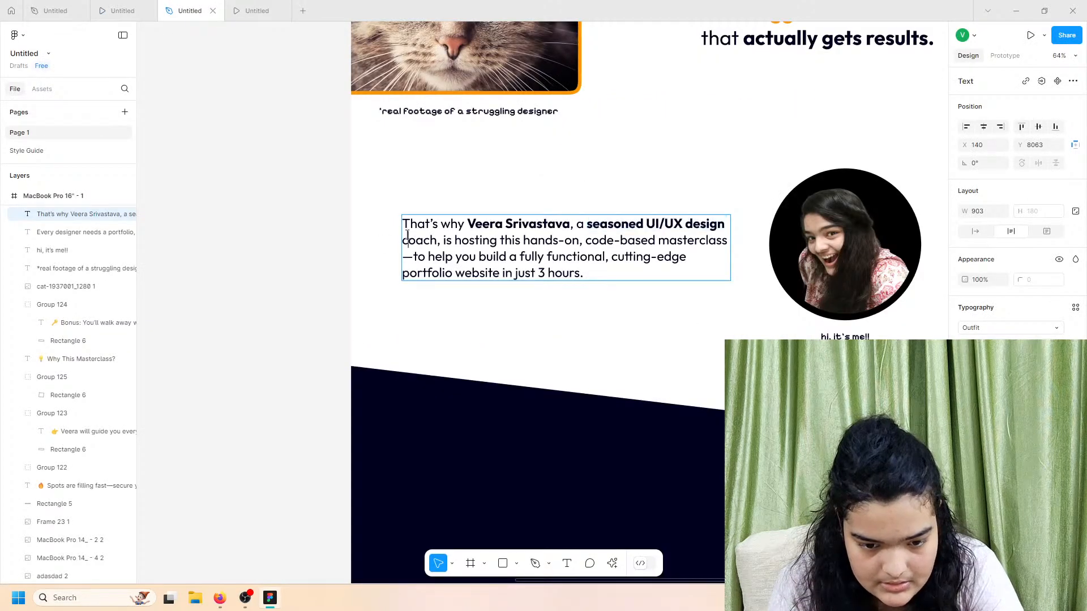
pyautogui.moveTo(404, 240); pyautogui.dragTo(437, 240)
pyautogui.click(983, 346)
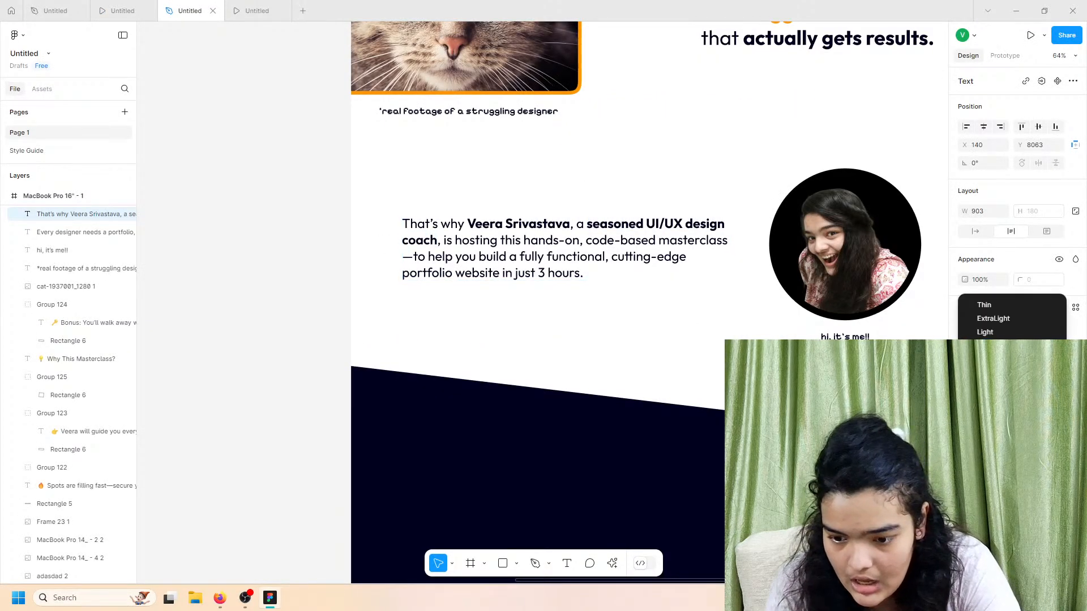
pyautogui.click(984, 386)
pyautogui.click(983, 346)
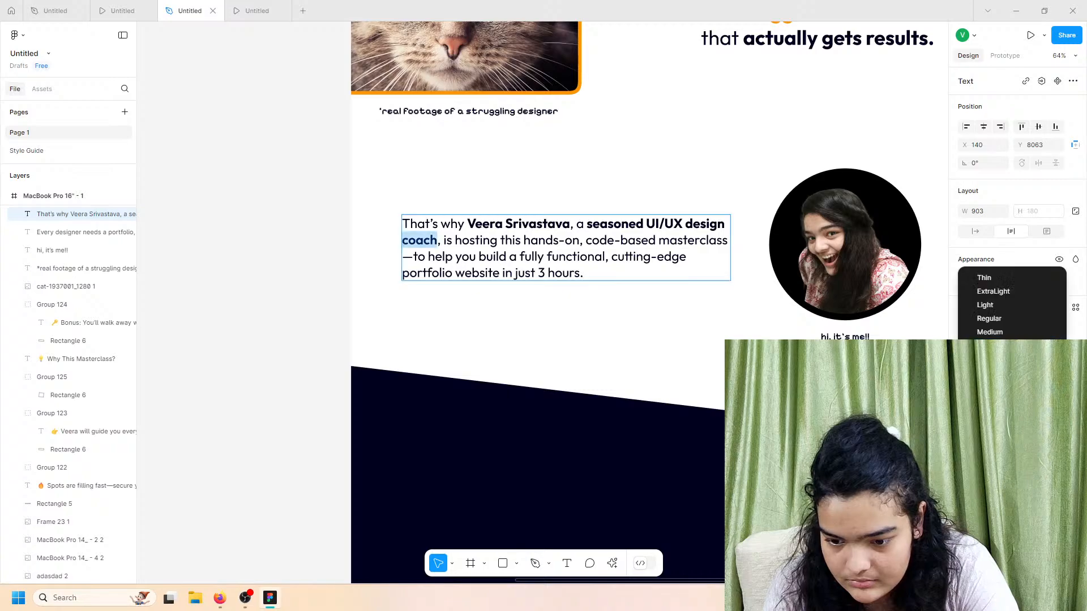
pyautogui.click(984, 360)
pyautogui.click(140, 5)
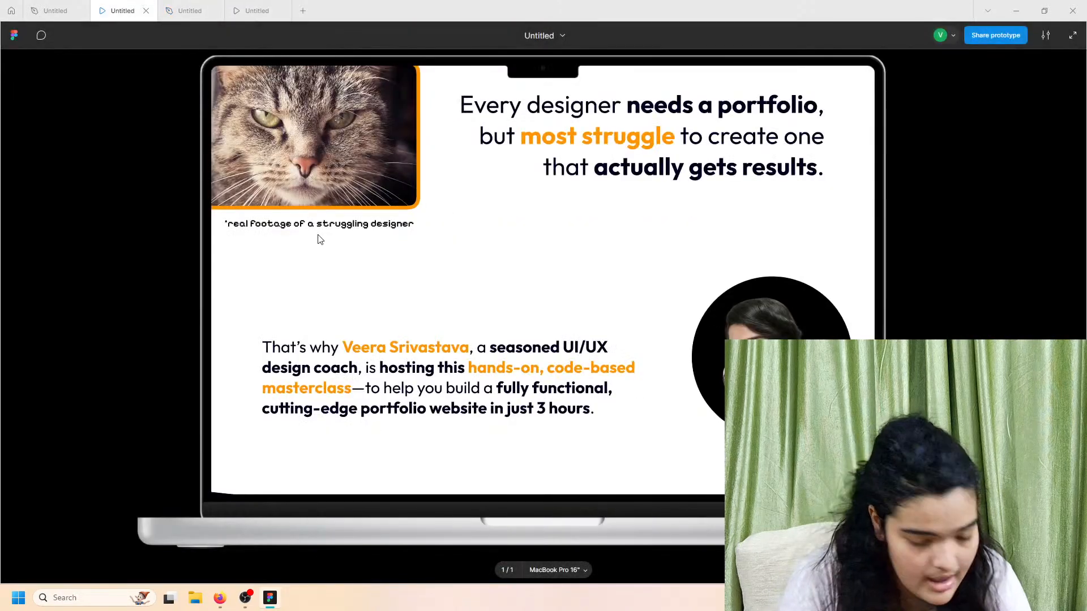
pyautogui.click(192, 10)
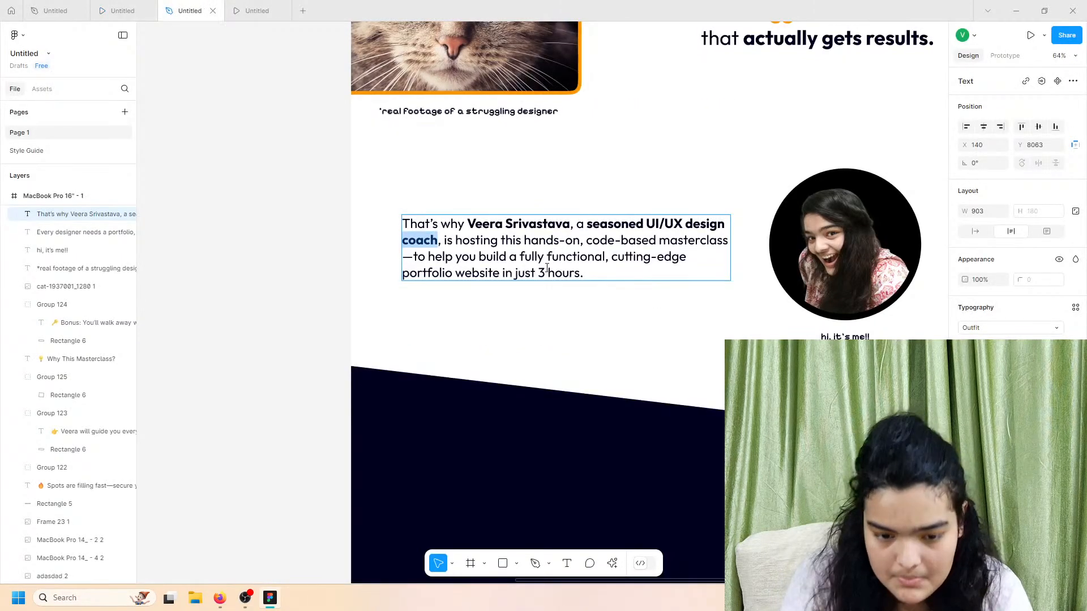
# Step: Bold the phrase 'hosting this hands-on, code-based masterclass'
pyautogui.moveTo(456, 240)
pyautogui.mouseDown()
pyautogui.moveTo(512, 252)
pyautogui.moveTo(711, 243)
pyautogui.moveTo(725, 253)
pyautogui.moveTo(510, 224)
pyautogui.moveTo(469, 240)
pyautogui.mouseUp()
pyautogui.click(724, 244)
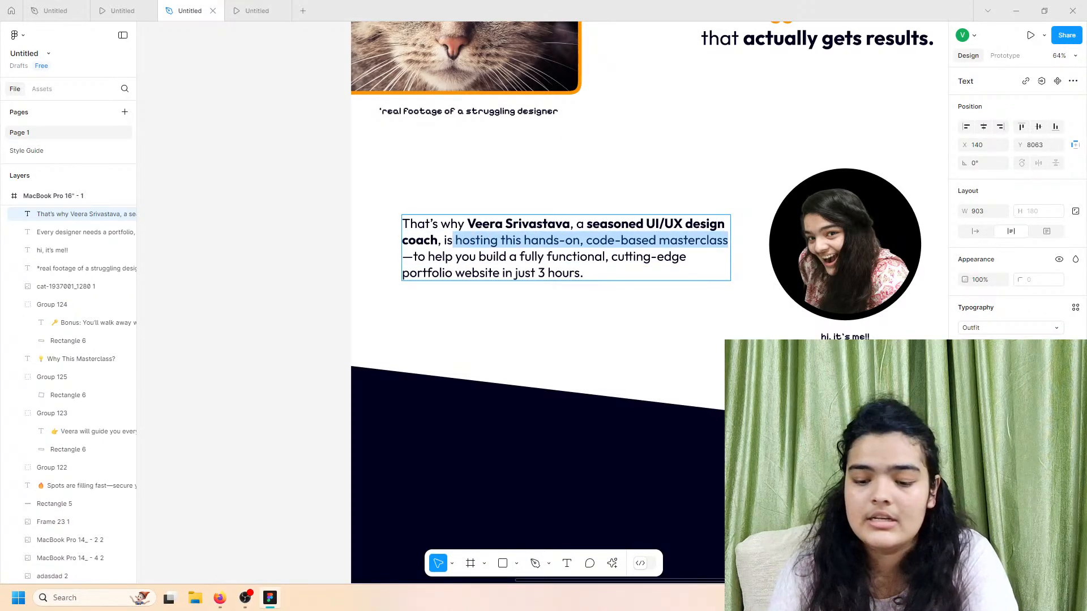
pyautogui.click(984, 346)
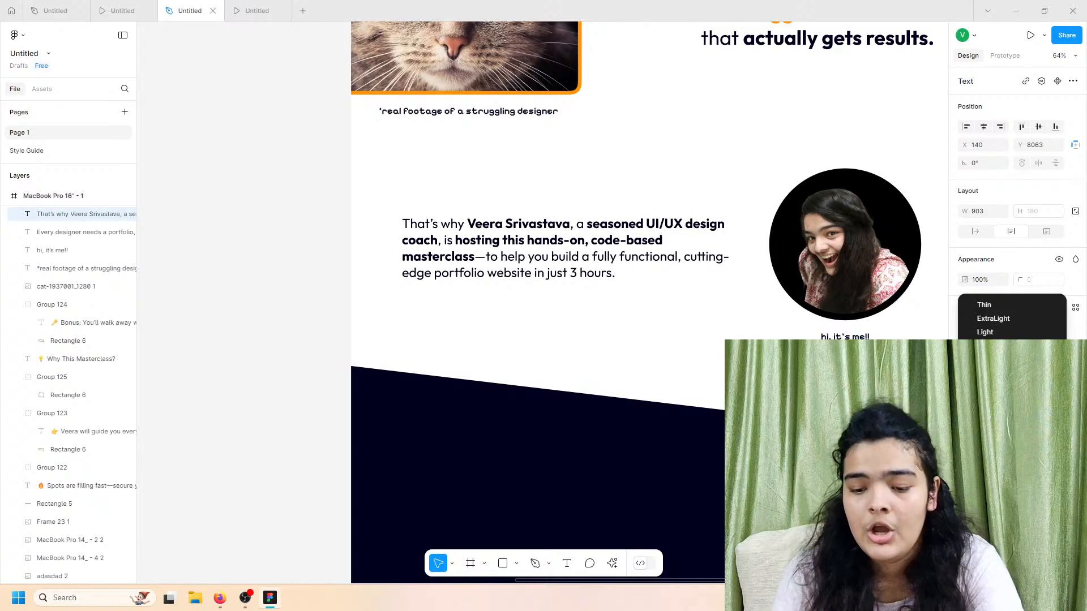
pyautogui.click(988, 373)
pyautogui.click(141, 4)
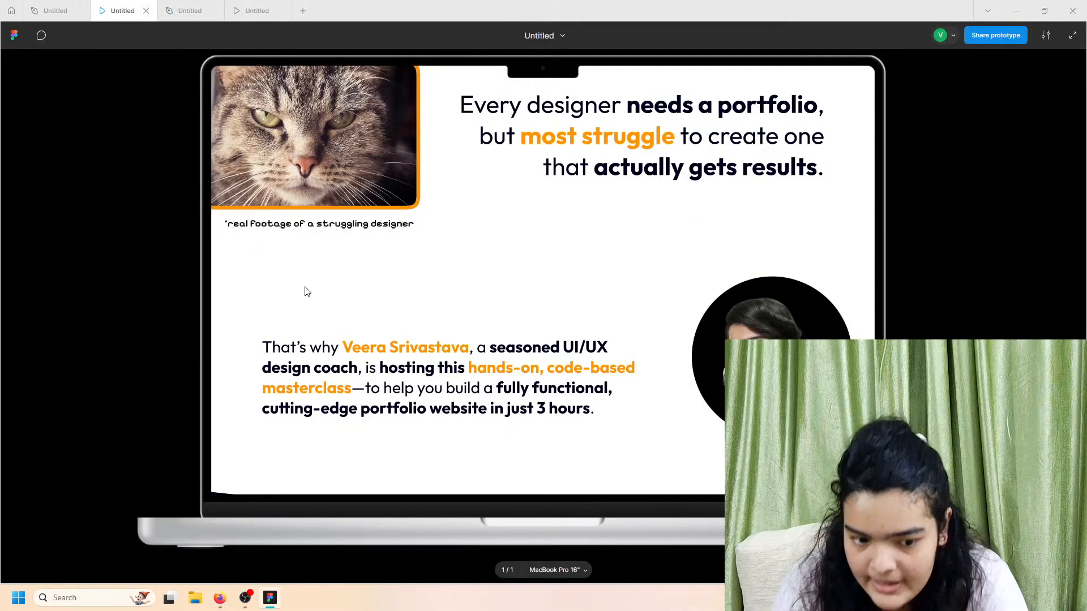
pyautogui.click(220, 12)
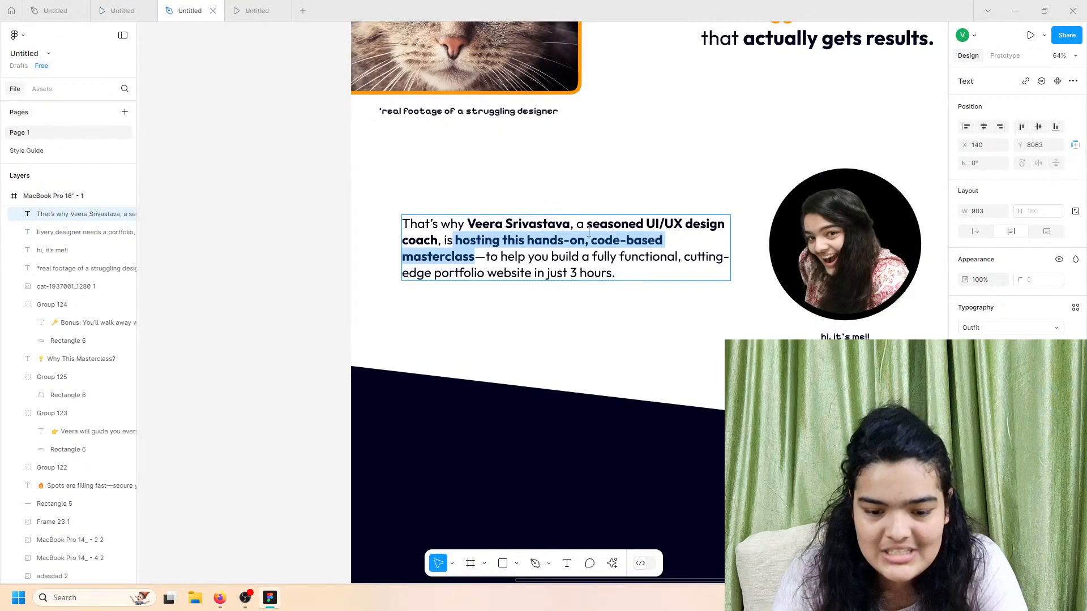
# Step: Bold the closing phrase 'fully functional, cutting-edge portfolio website in just 3 hours.'
pyautogui.moveTo(593, 260); pyautogui.dragTo(624, 269)
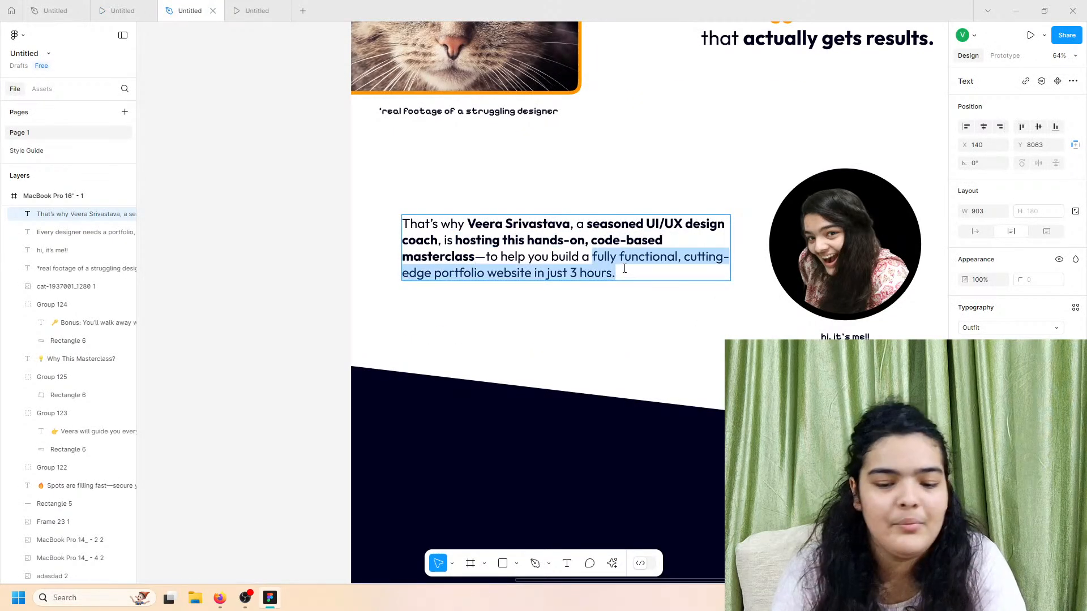
pyautogui.click(97, 8)
pyautogui.click(187, 6)
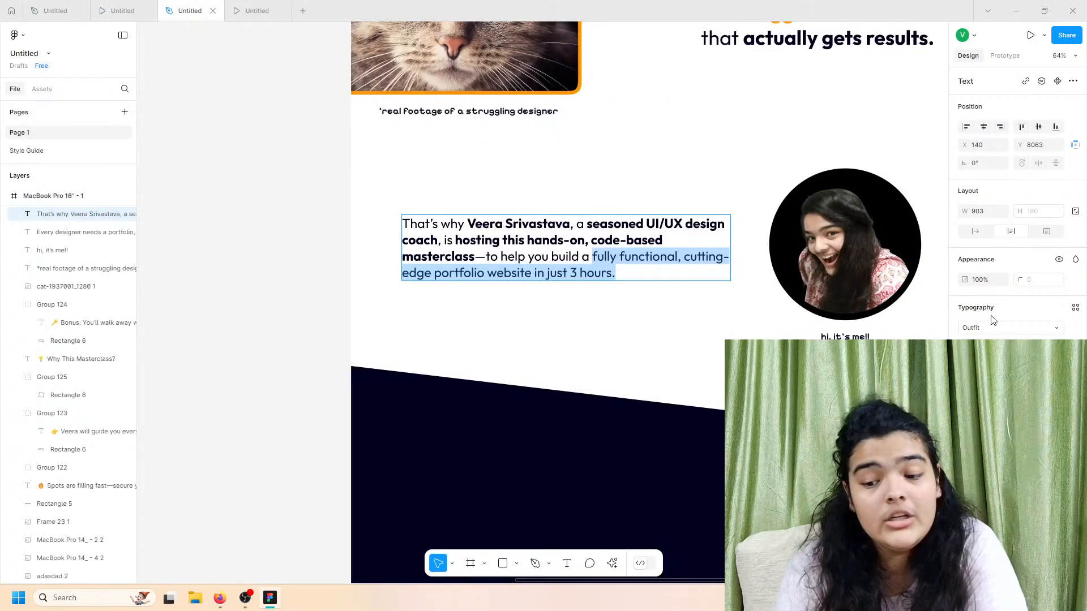
pyautogui.click(988, 346)
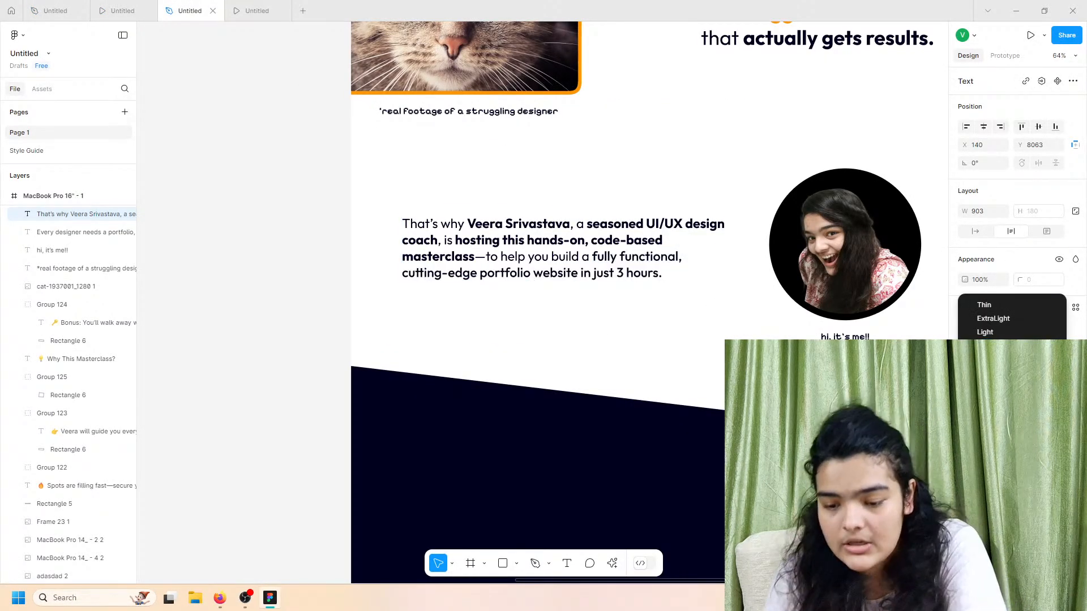
pyautogui.click(988, 387)
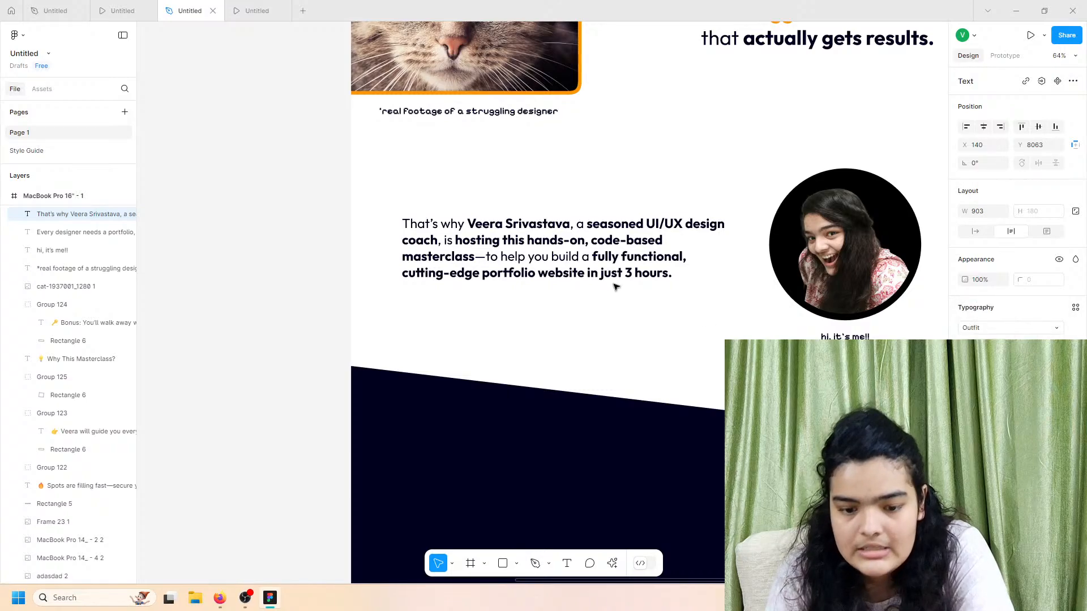
pyautogui.scroll(5, 572, 270)
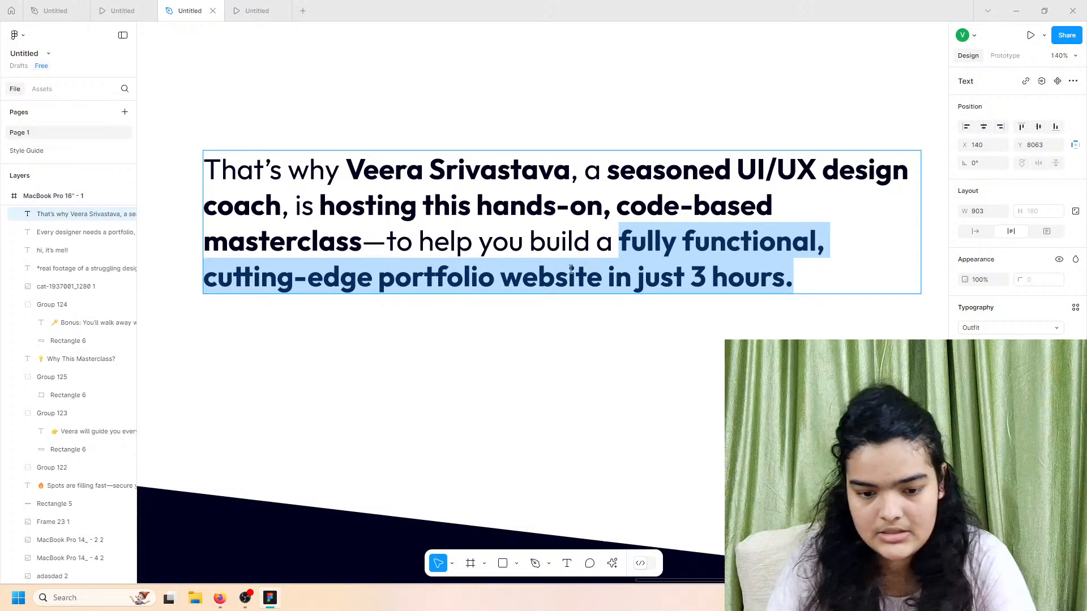
# Step: Colour the coach's name orange in the intro paragraph
pyautogui.click(120, 11)
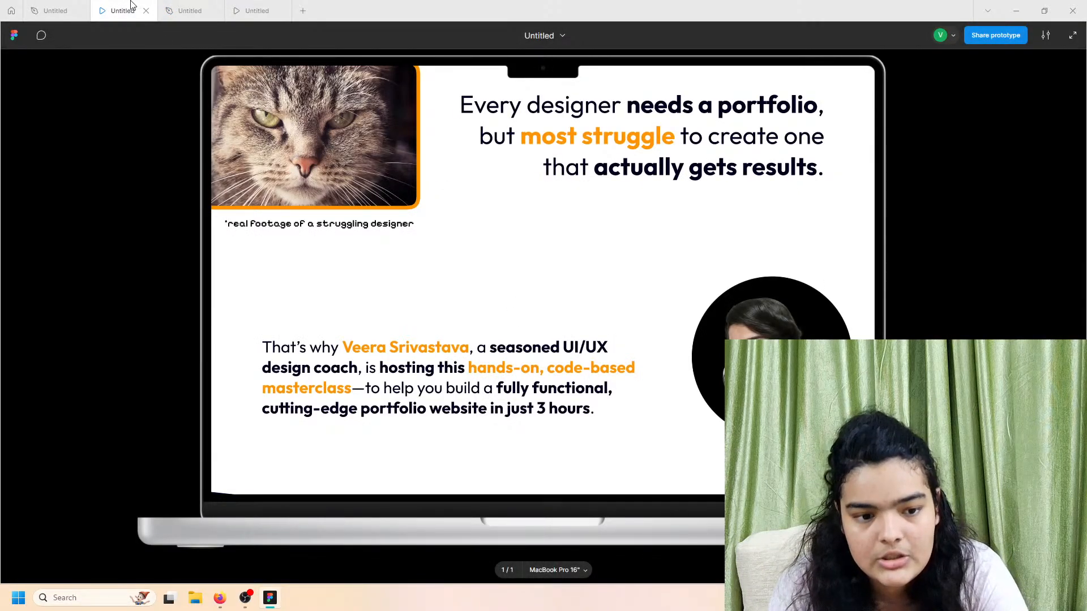
pyautogui.click(188, 11)
pyautogui.click(396, 158)
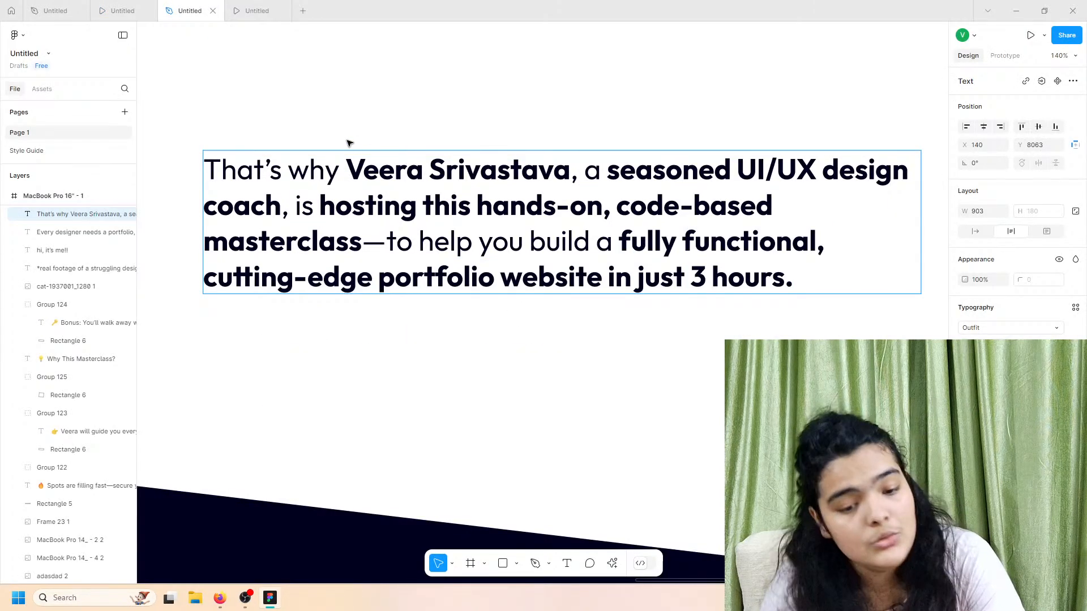
pyautogui.moveTo(346, 170); pyautogui.dragTo(570, 170)
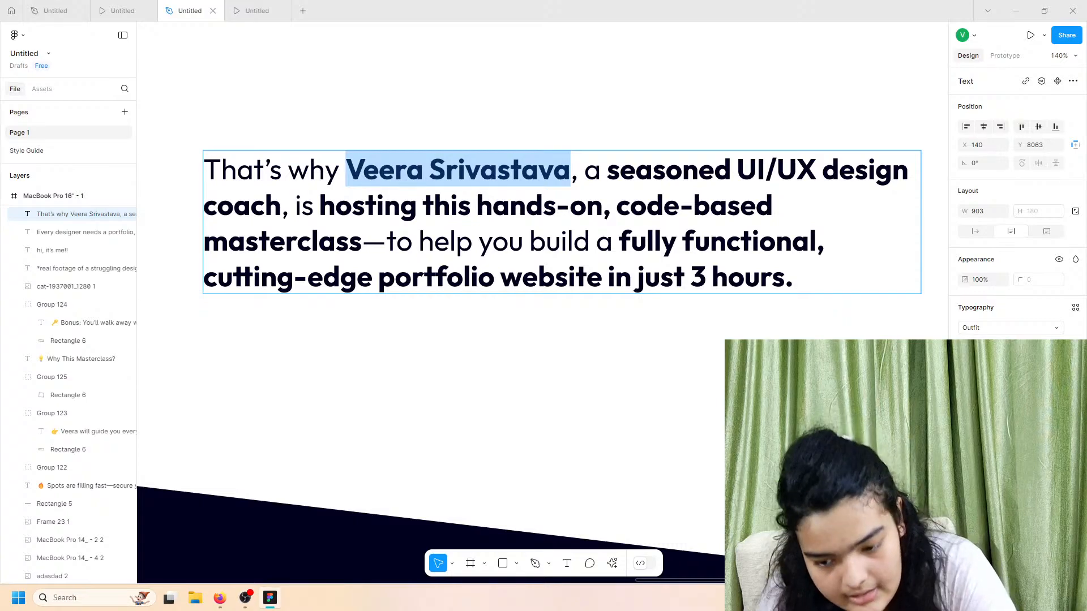
pyautogui.click(965, 447)
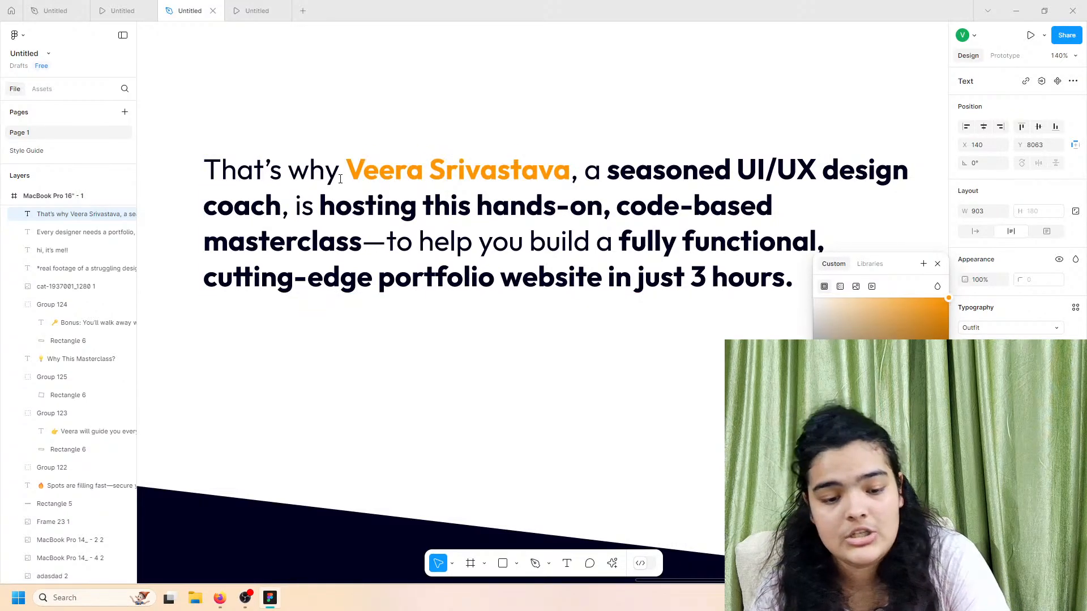
pyautogui.click(122, 10)
pyautogui.click(184, 4)
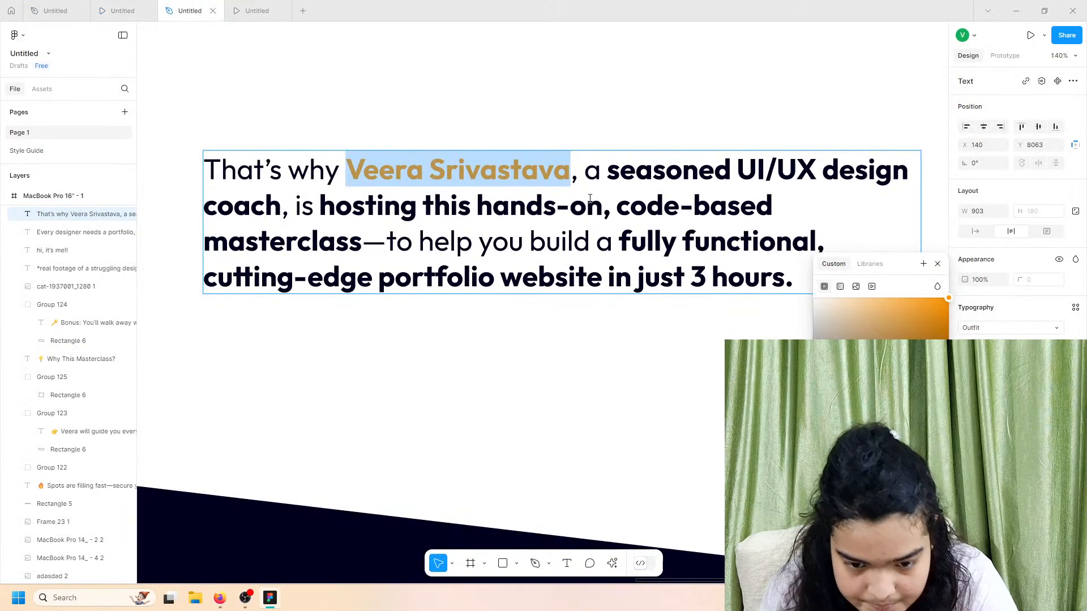
# Step: Turn 'hands-on, code-based masterclass' orange and check it in the prototype preview
pyautogui.moveTo(473, 205); pyautogui.dragTo(361, 242)
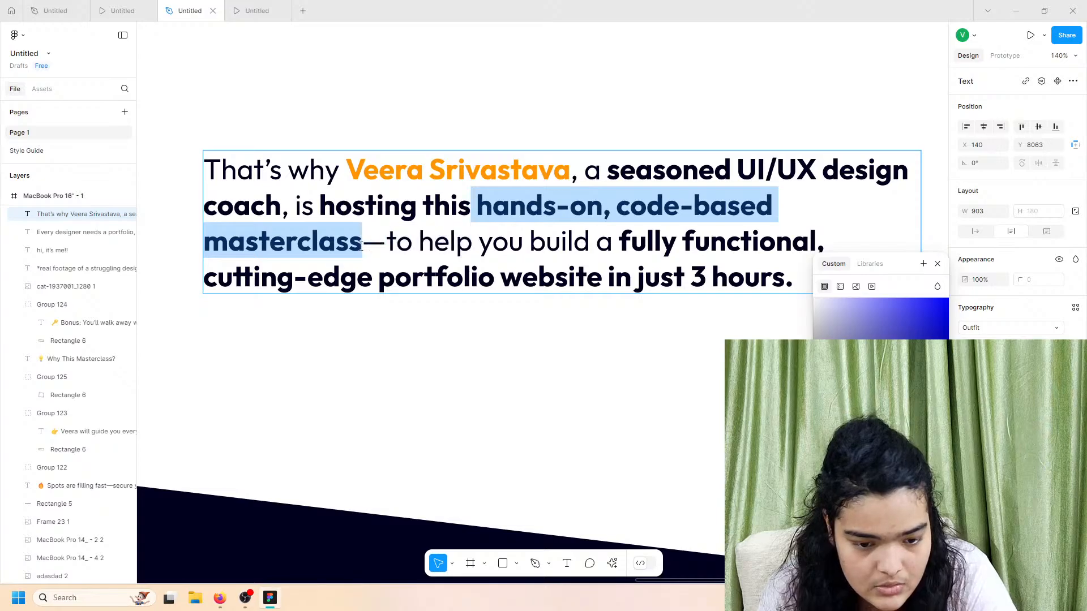
pyautogui.click(838, 524)
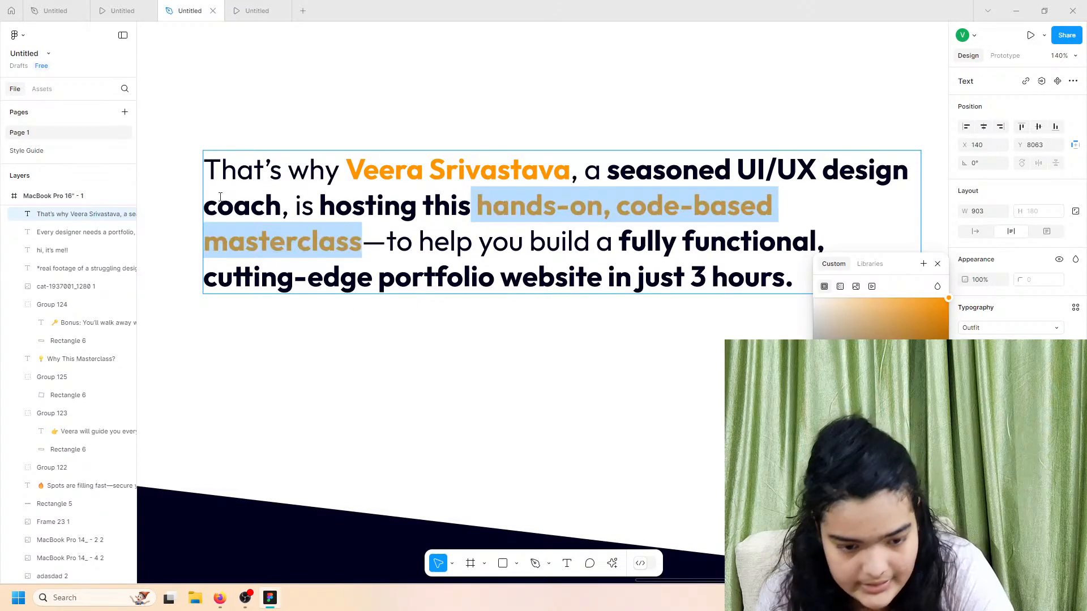
pyautogui.click(141, 4)
pyautogui.click(196, 5)
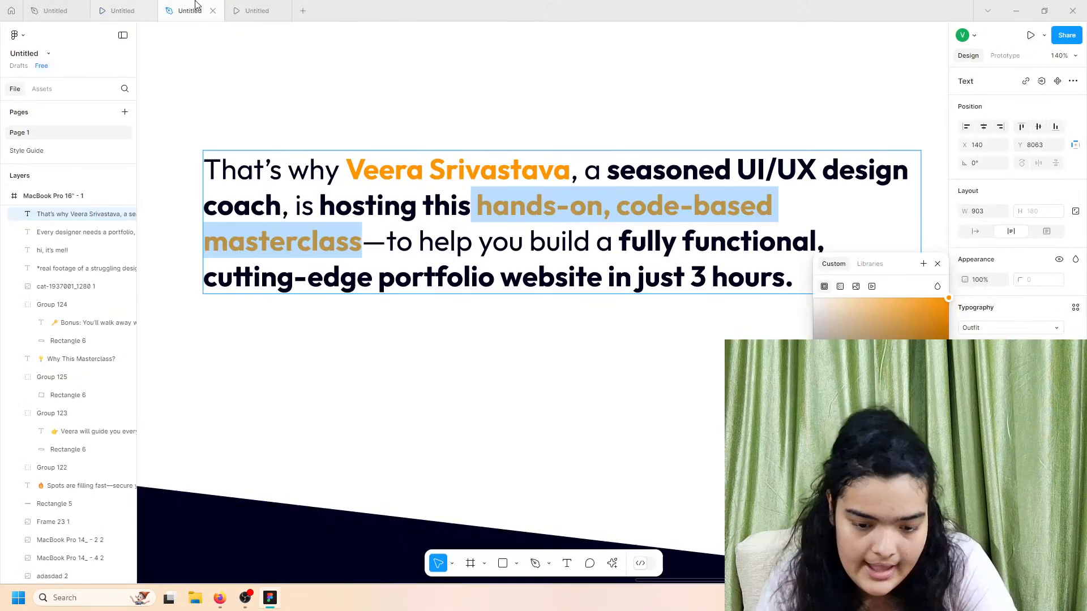
# Step: Move the intro paragraph down slightly to Y 8074
pyautogui.click(541, 372)
pyautogui.scroll(-5, 542, 372)
pyautogui.hscroll(1, 542, 372)
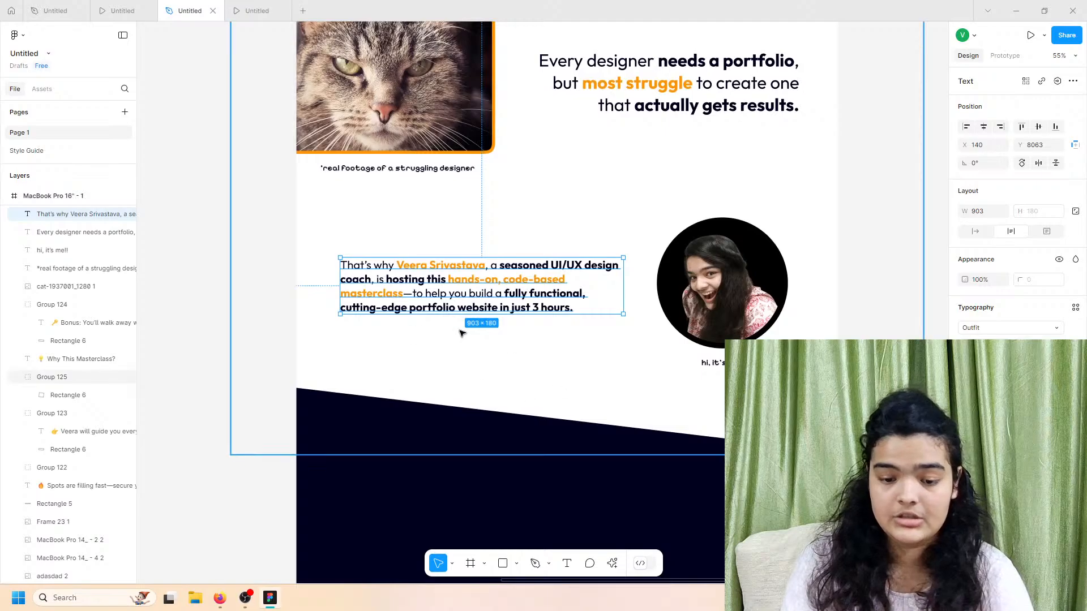
pyautogui.moveTo(442, 285); pyautogui.dragTo(443, 288)
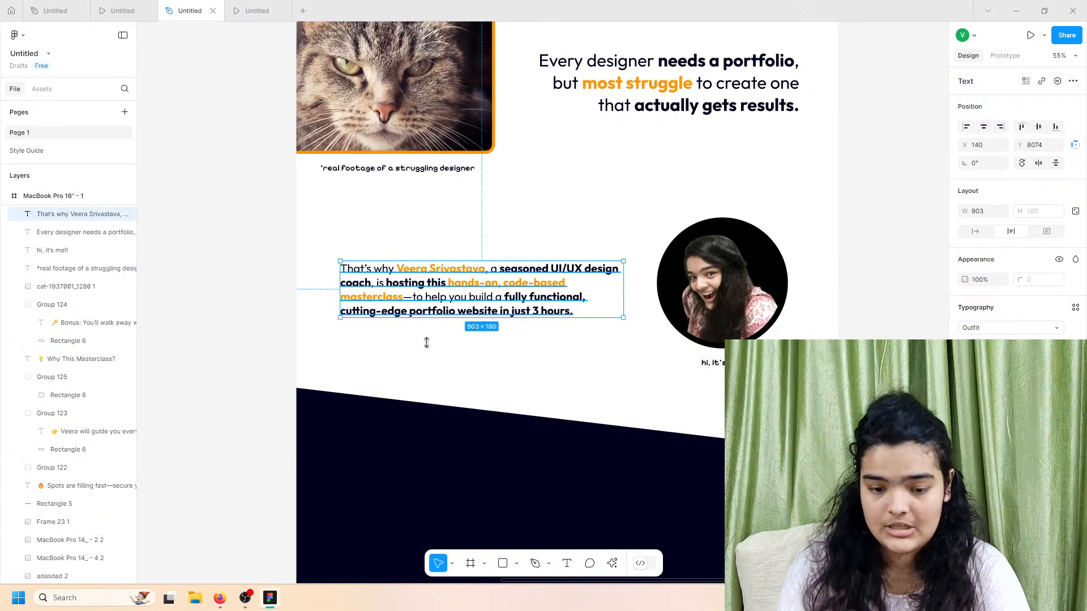
# Step: Shorten the MacBook Pro 16" - 1 frame to 1728 × 9316 and preview it
pyautogui.scroll(-4, 407, 369)
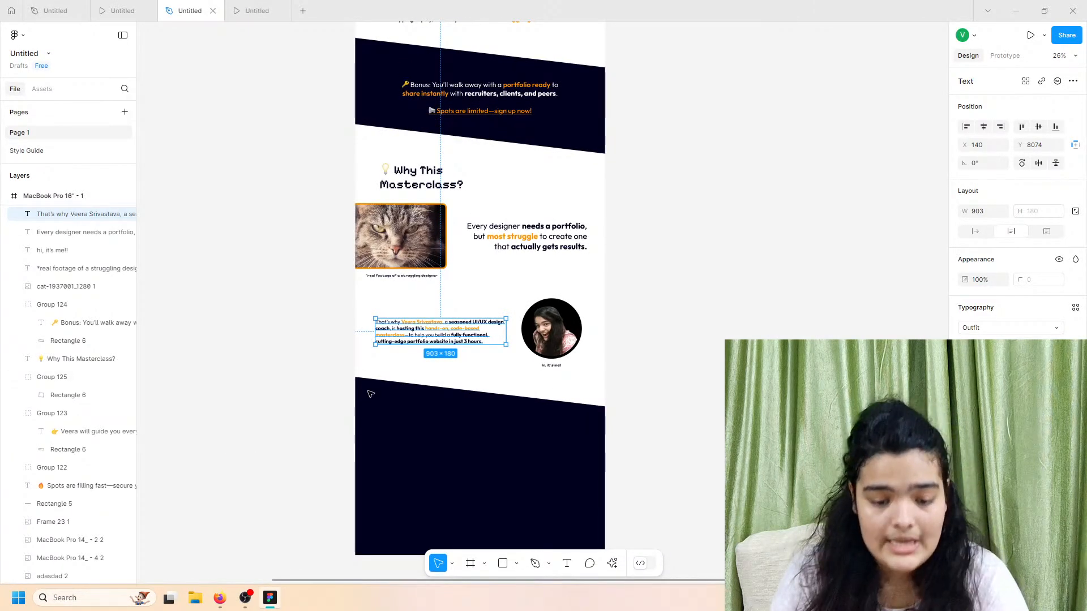
pyautogui.scroll(-3, 371, 394)
pyautogui.click(73, 196)
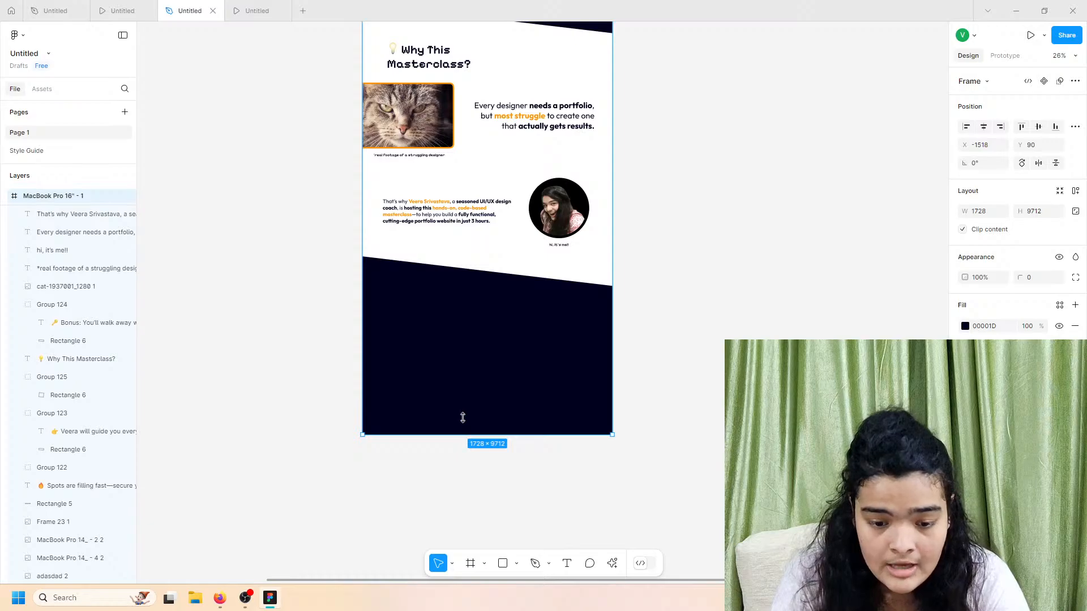
pyautogui.moveTo(462, 417); pyautogui.dragTo(468, 378)
pyautogui.click(149, 11)
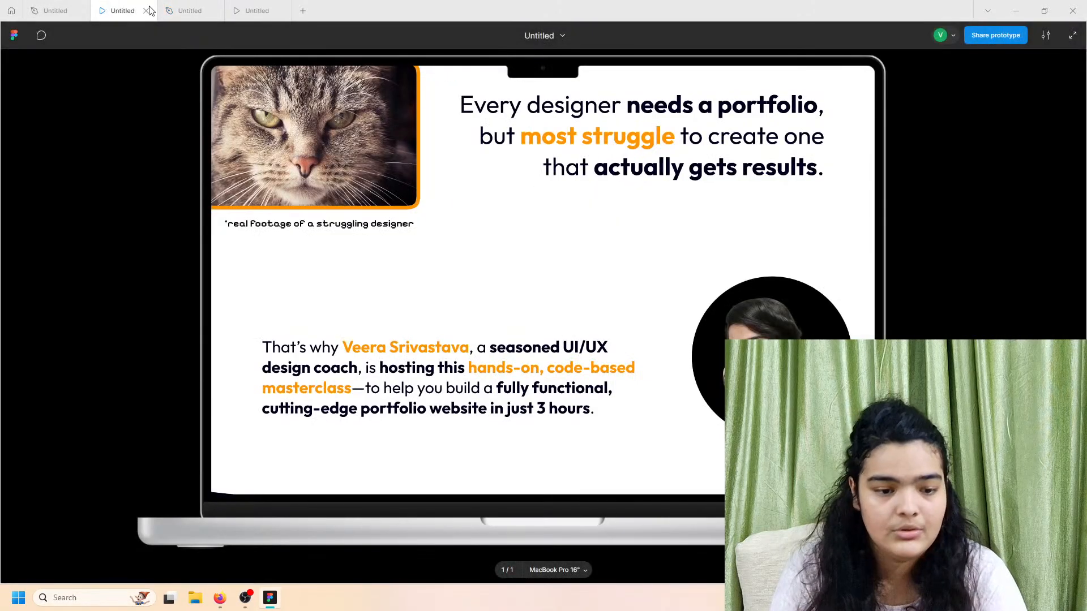
pyautogui.click(190, 10)
pyautogui.hscroll(-5, 312, 178)
# Step: Locate the long block of pasted page copy and start editing its text
pyautogui.scroll(5, 311, 178)
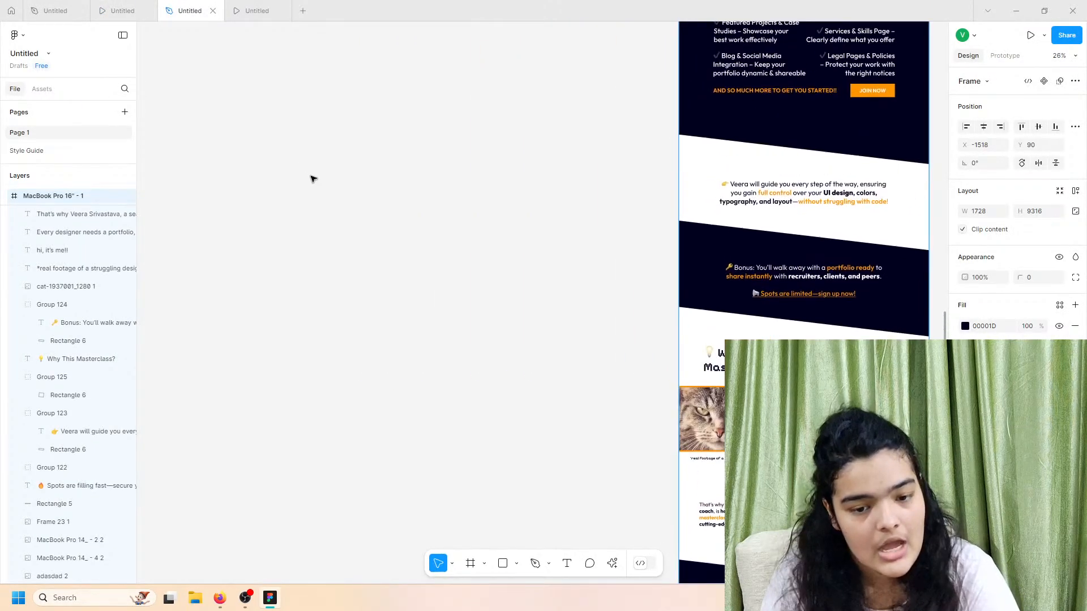
pyautogui.scroll(10, 313, 179)
pyautogui.scroll(4, 332, 279)
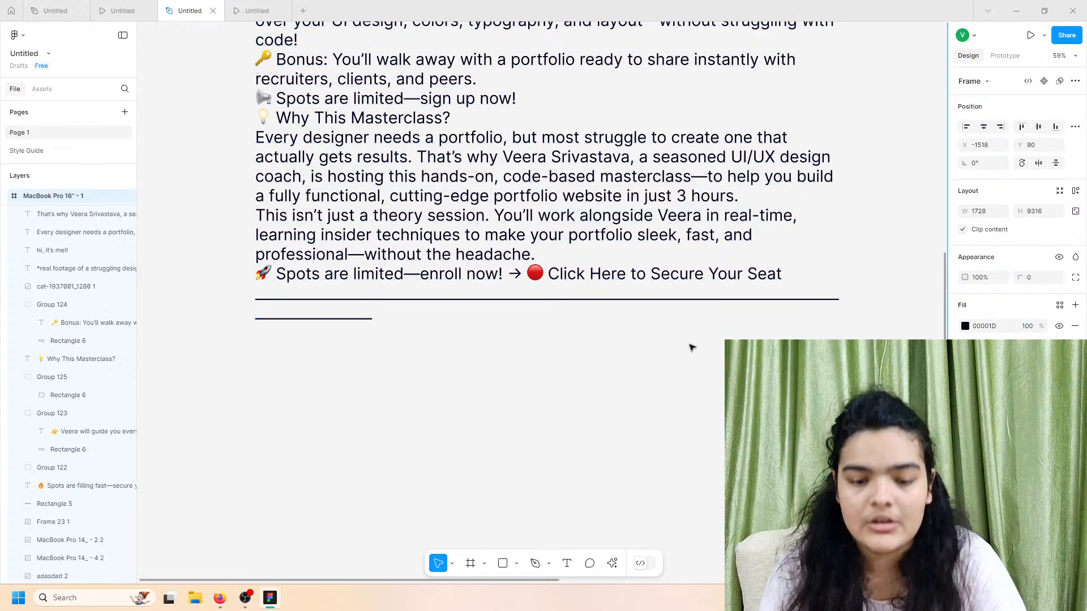
pyautogui.scroll(-5, 691, 346)
pyautogui.scroll(3, 692, 345)
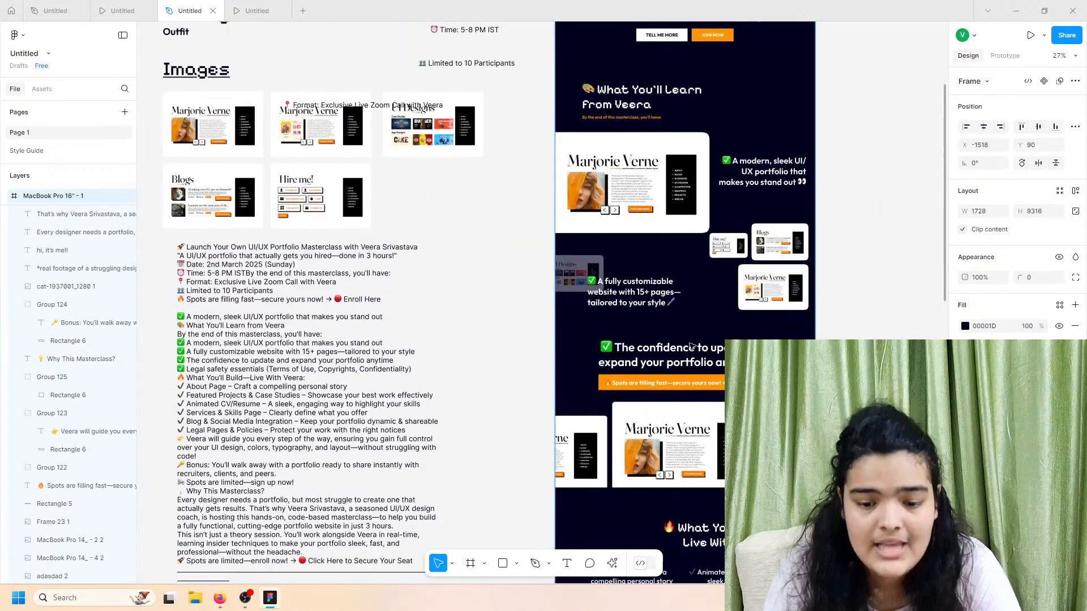
pyautogui.scroll(-15, 643, 339)
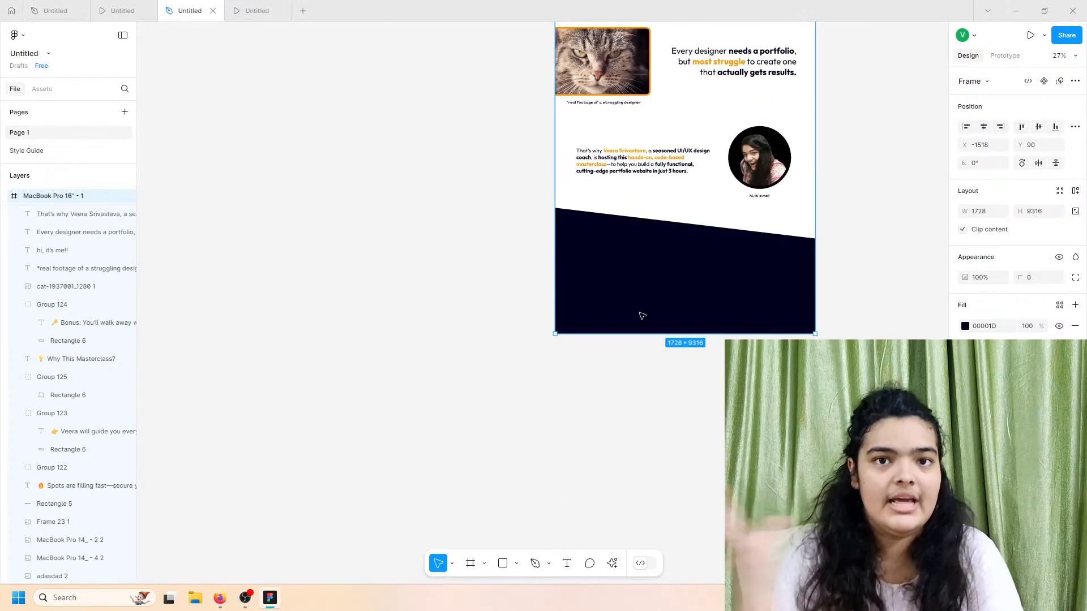
pyautogui.scroll(6, 642, 316)
pyautogui.scroll(5, 642, 316)
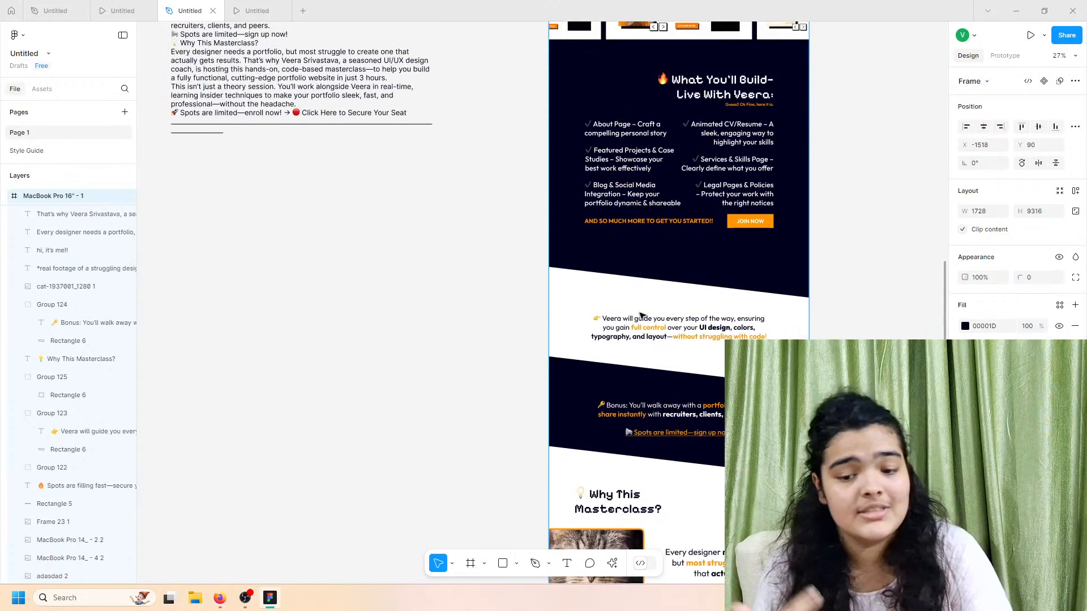
pyautogui.scroll(5, 642, 316)
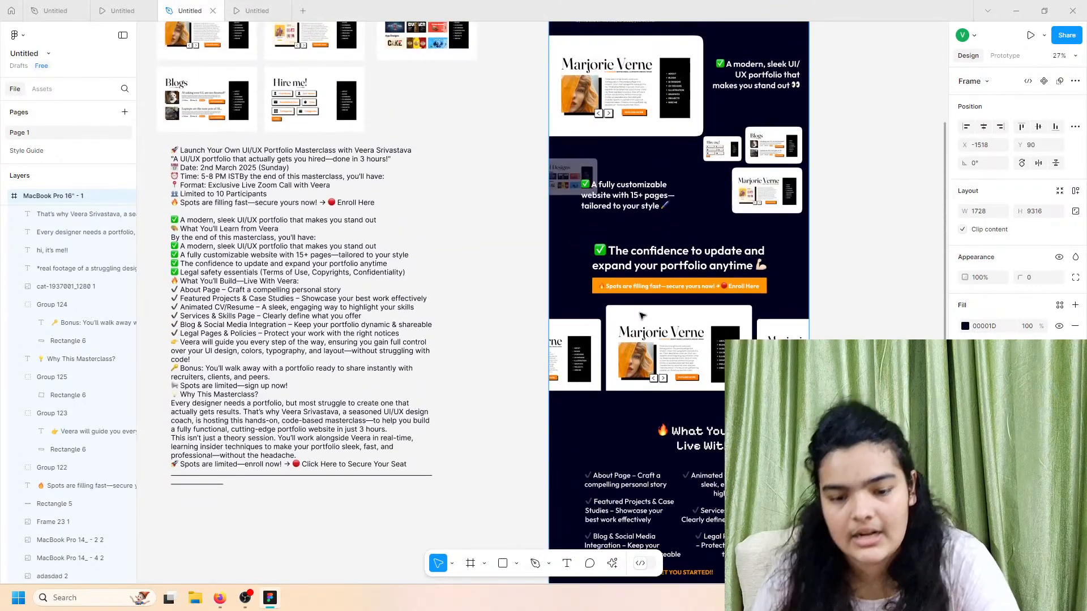
pyautogui.scroll(2, 642, 316)
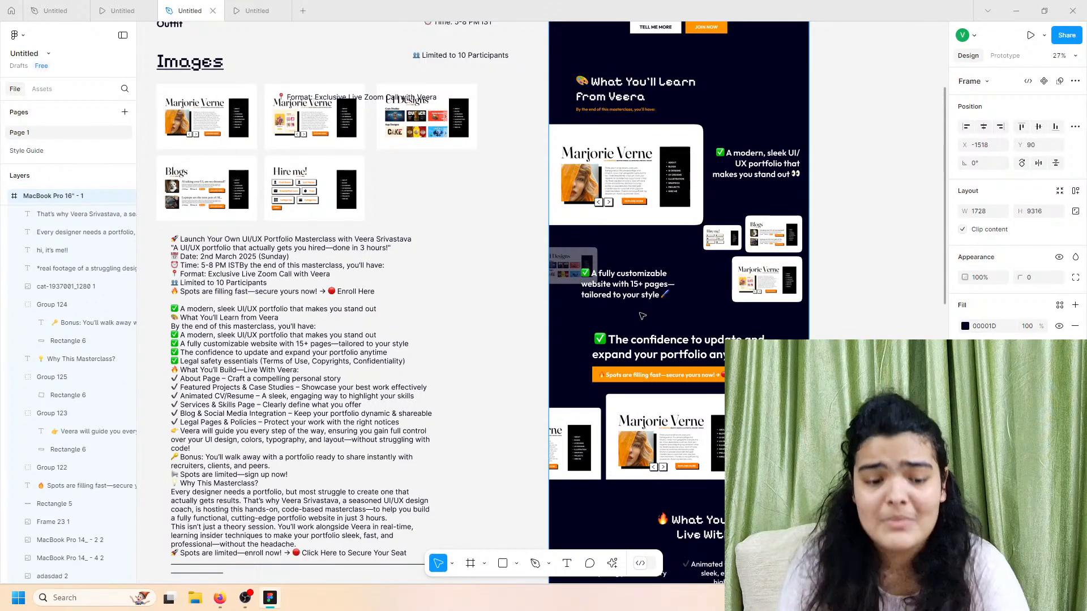
pyautogui.scroll(-6, 642, 316)
pyautogui.hscroll(-1, 642, 315)
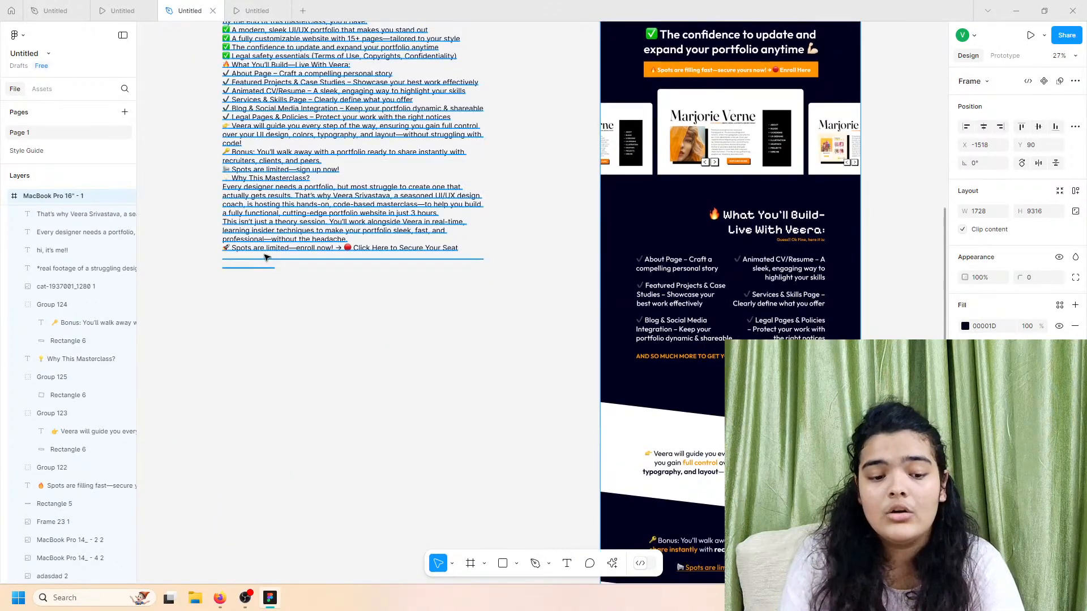
pyautogui.doubleClick(266, 257)
pyautogui.doubleClick(277, 248)
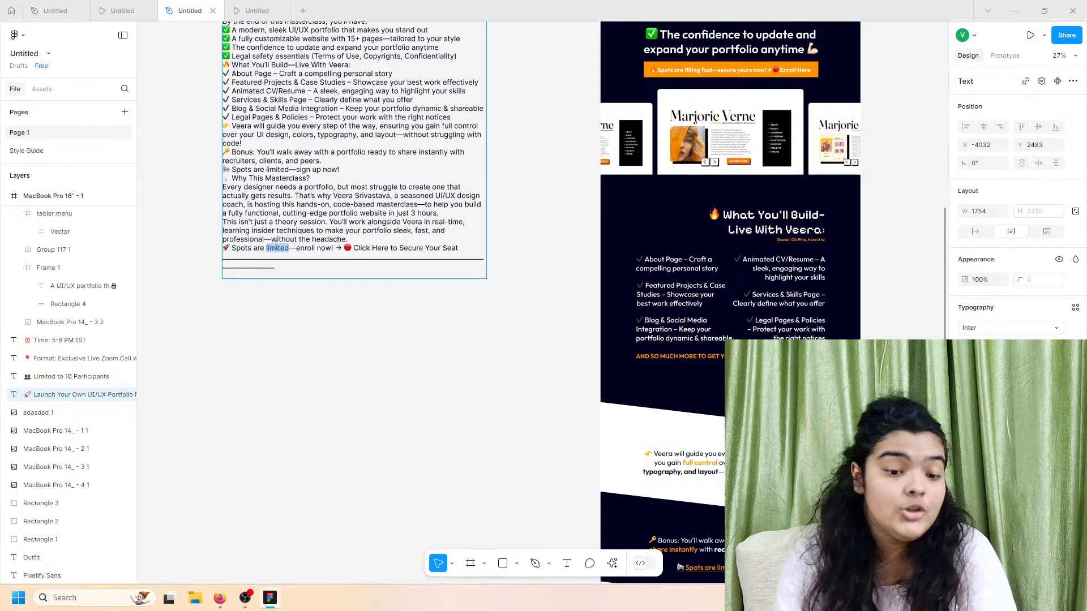
pyautogui.scroll(4, 276, 248)
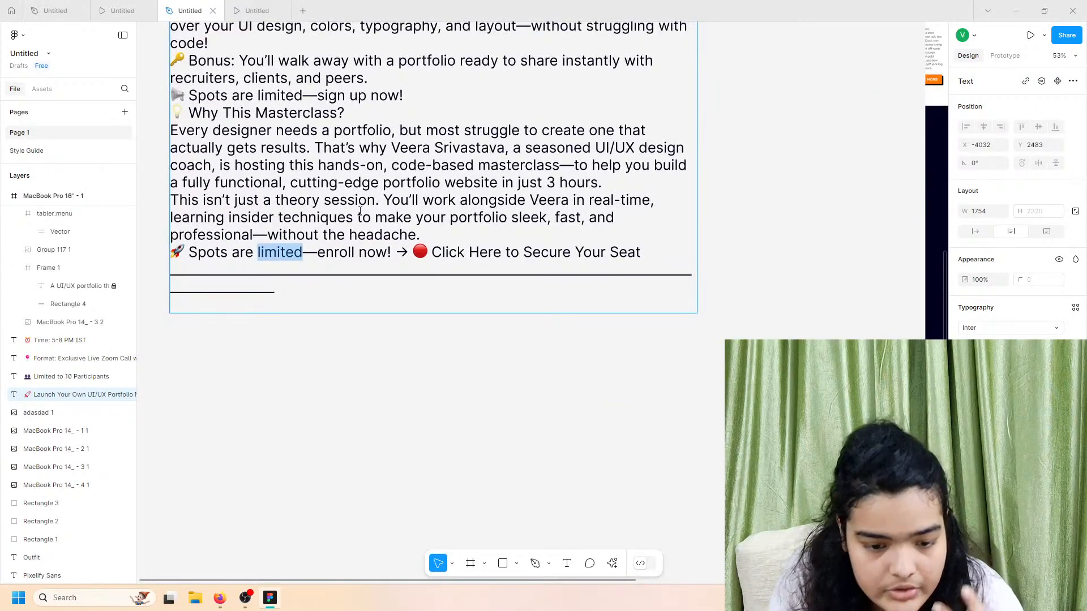
# Step: Select and copy the paragraph beginning 'This isn't just a theory session'
pyautogui.moveTo(454, 234); pyautogui.dragTo(165, 205)
pyautogui.scroll(-8, 368, 280)
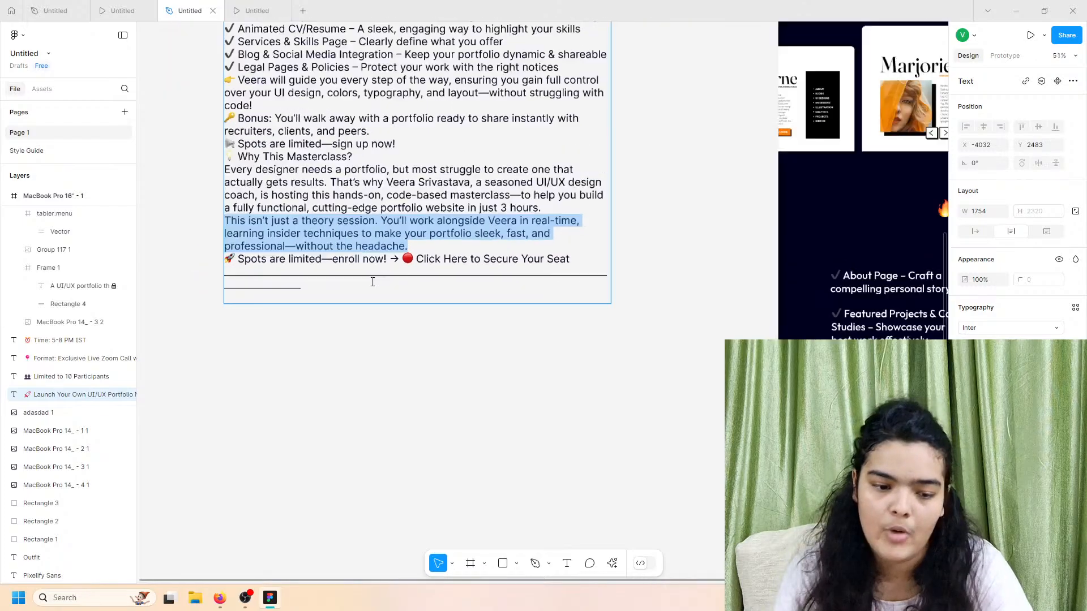
pyautogui.scroll(-4, 396, 289)
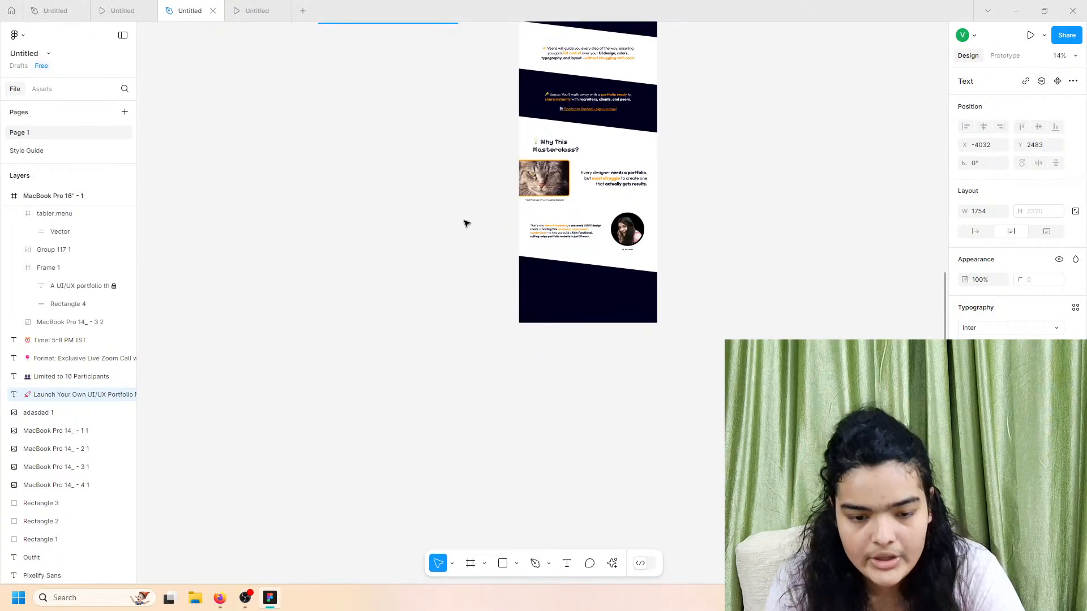
pyautogui.scroll(4, 423, 211)
pyautogui.scroll(2, 396, 194)
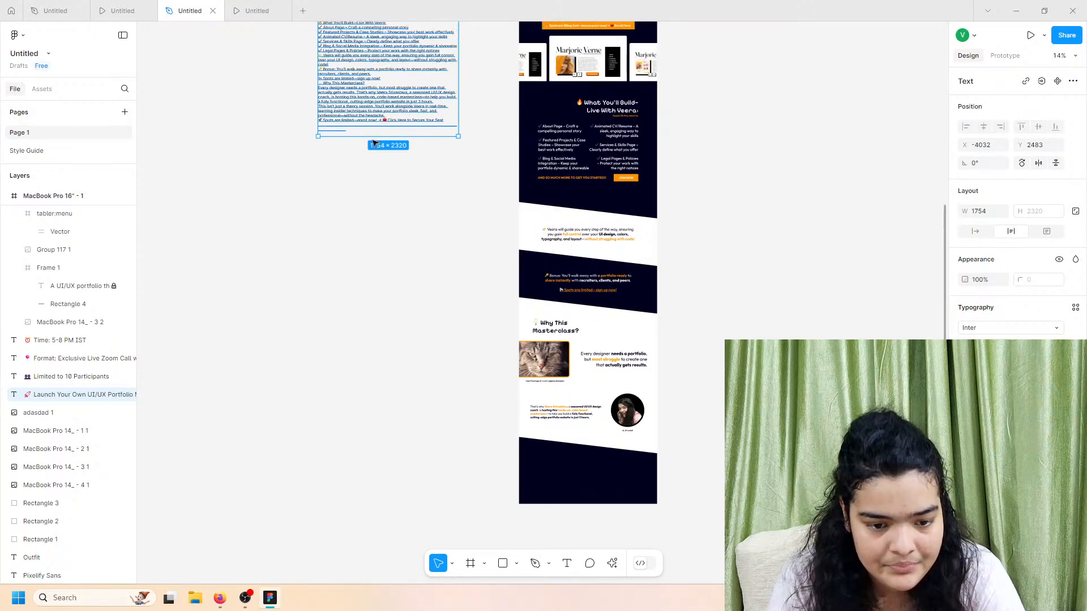
pyautogui.moveTo(362, 82); pyautogui.dragTo(363, 223)
pyautogui.scroll(3, 365, 221)
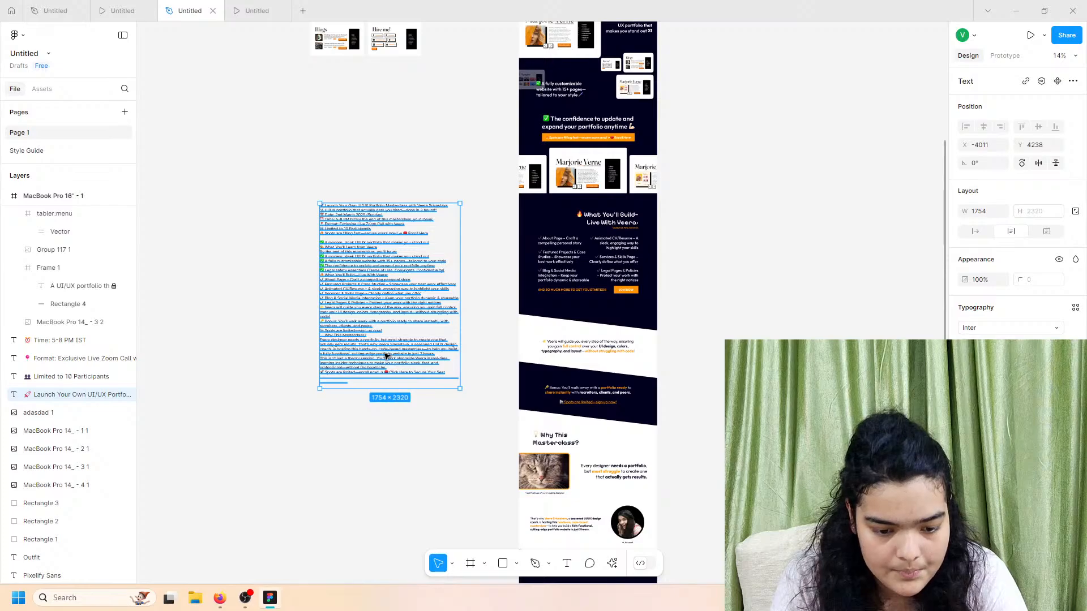
pyautogui.scroll(5, 321, 340)
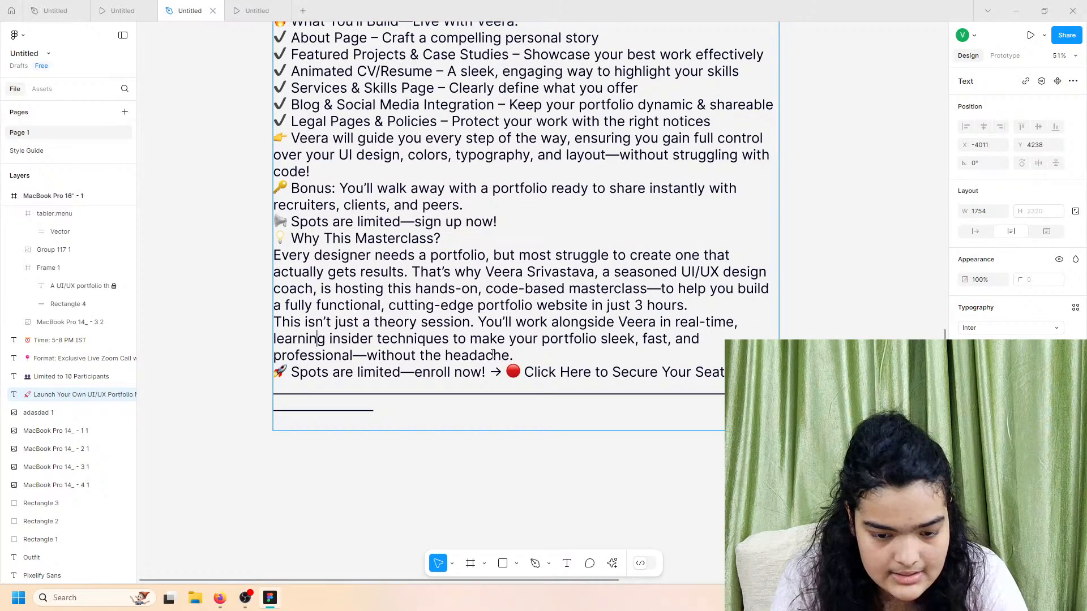
pyautogui.moveTo(513, 348); pyautogui.dragTo(272, 317)
pyautogui.hotkey('ctrl', 'c')
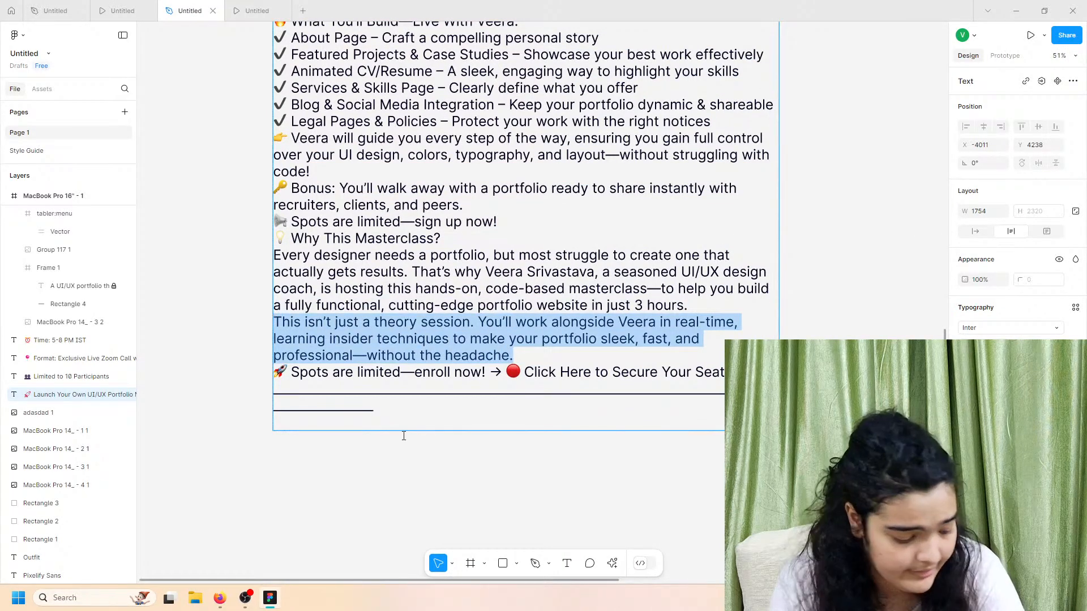
pyautogui.click(486, 505)
pyautogui.scroll(-6, 485, 505)
pyautogui.scroll(-5, 485, 505)
# Step: Paste the theory-session paragraph into the dark band and bring it to the front
pyautogui.hscroll(4, 486, 505)
pyautogui.scroll(-6, 486, 506)
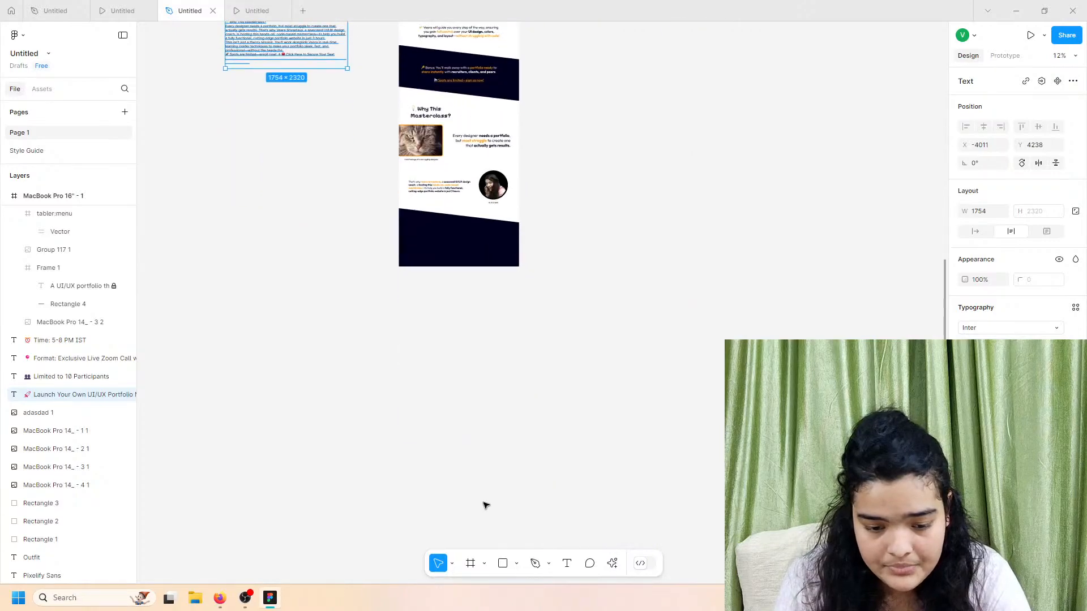
pyautogui.scroll(5, 435, 254)
pyautogui.hotkey('ctrl', 'v')
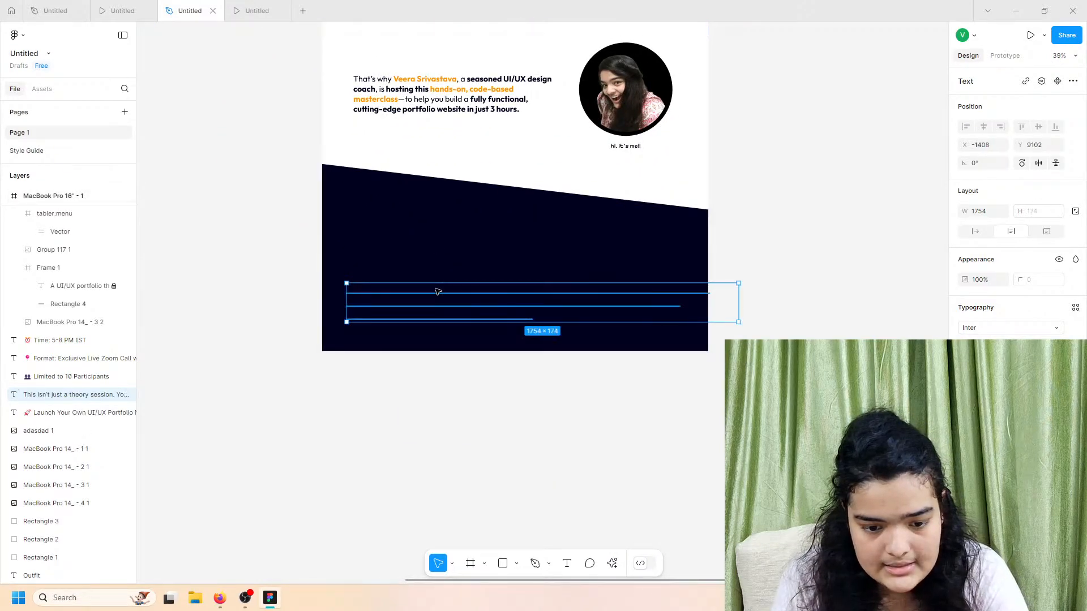
pyautogui.moveTo(435, 289); pyautogui.dragTo(434, 236)
pyautogui.click(966, 449)
pyautogui.moveTo(928, 418); pyautogui.dragTo(677, 196)
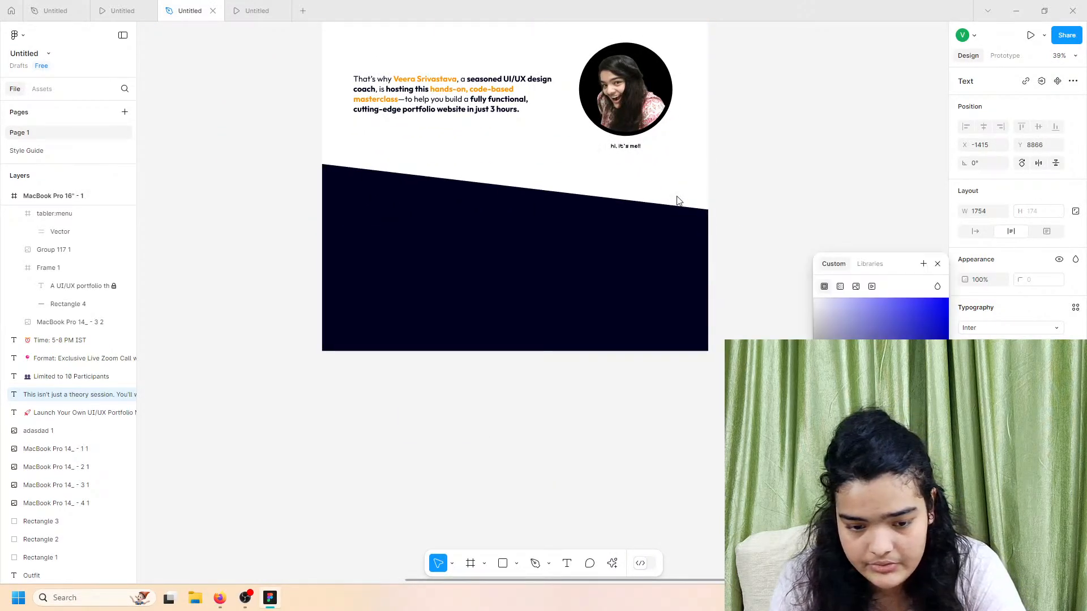
pyautogui.rightClick(94, 395)
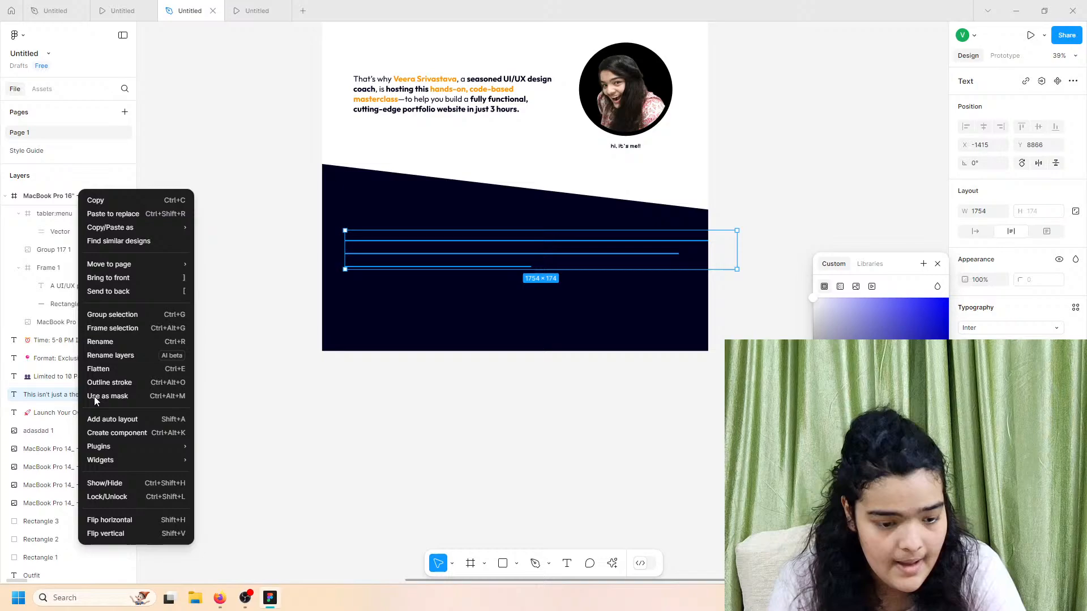
pyautogui.click(122, 276)
# Step: Set the paragraph to Outfit at size 56 and narrow its box to 1268 px wide
pyautogui.click(998, 325)
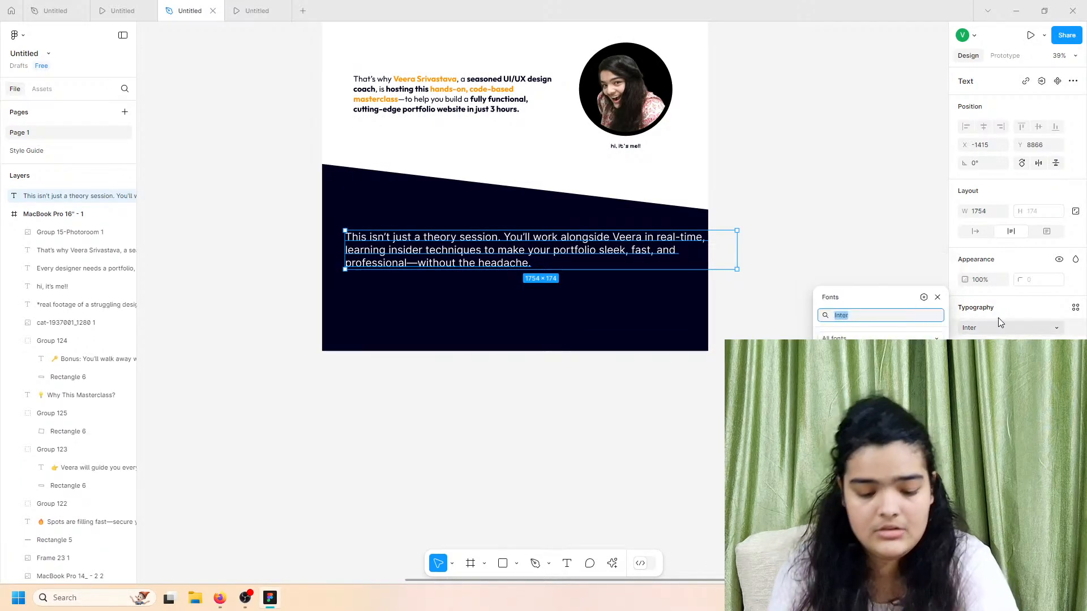
pyautogui.write('outfi')
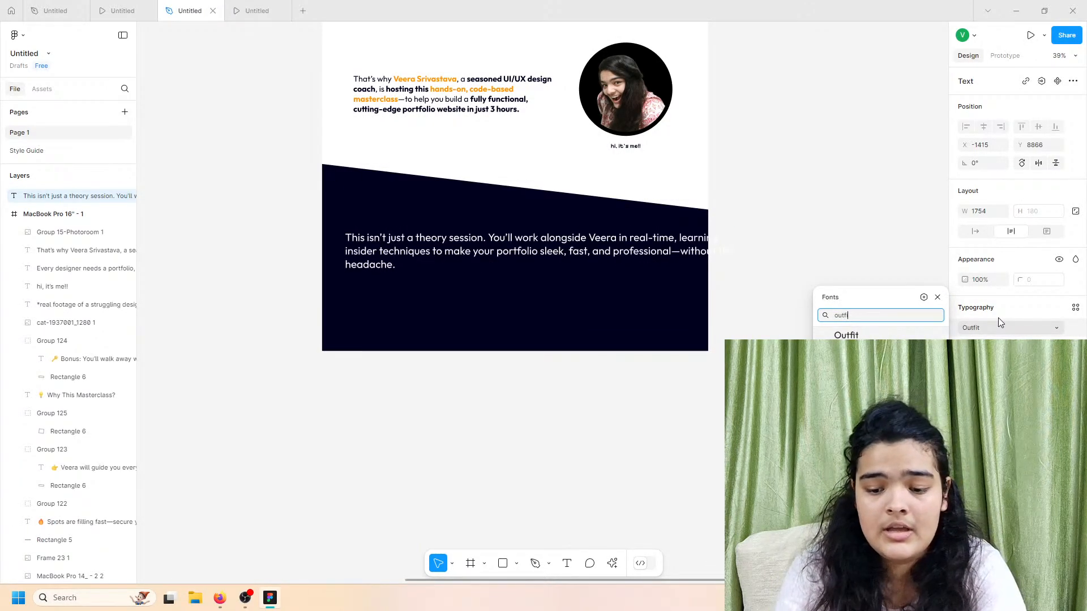
pyautogui.press('Return')
pyautogui.click(1056, 346)
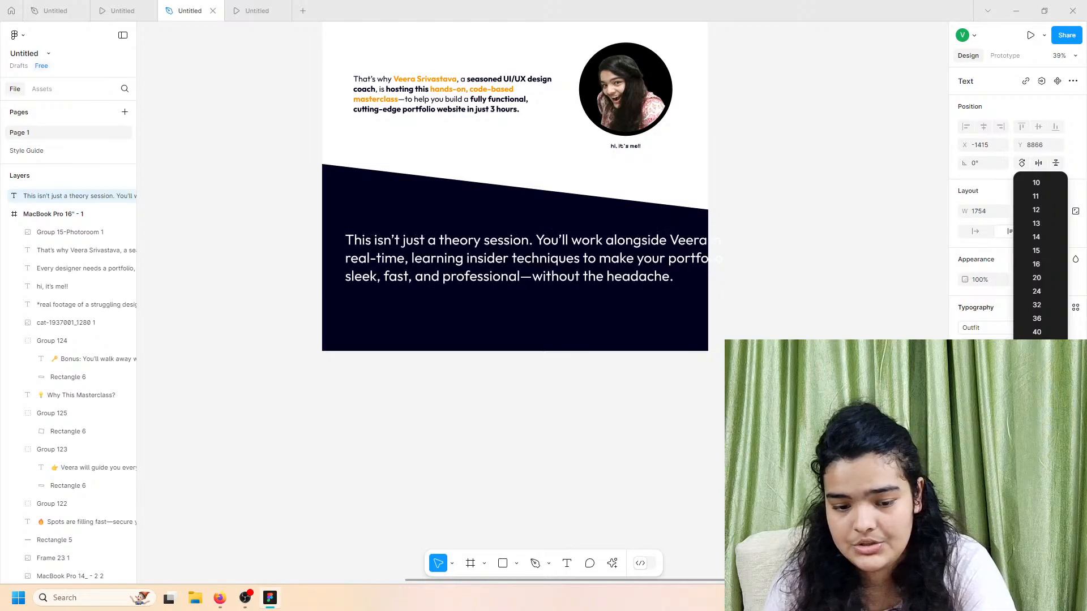
pyautogui.click(1036, 359)
pyautogui.write('56')
pyautogui.press('Return')
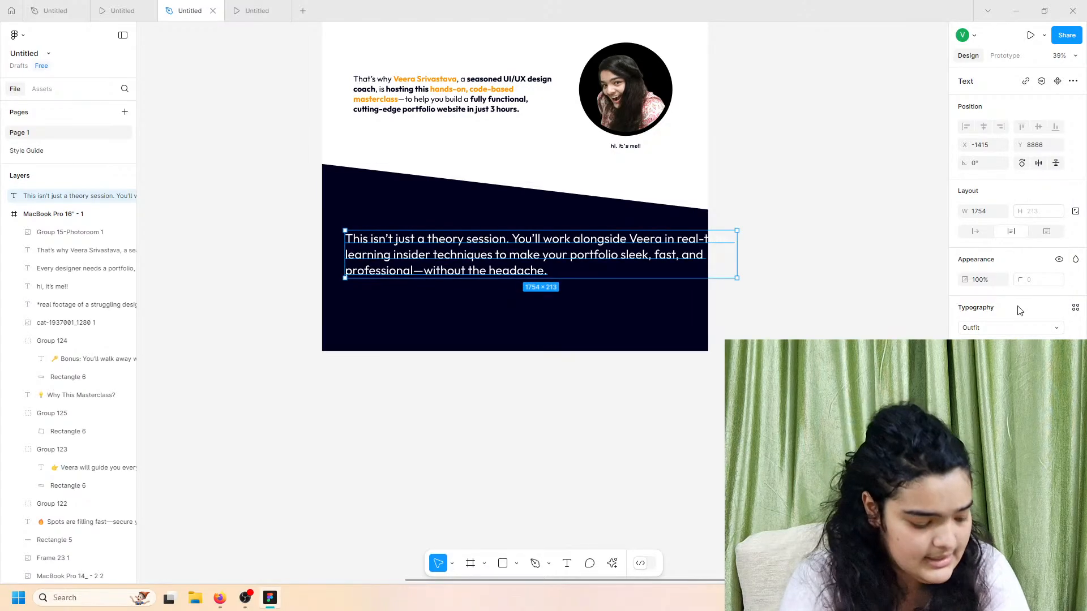
pyautogui.moveTo(738, 257); pyautogui.dragTo(623, 258)
pyautogui.click(123, 11)
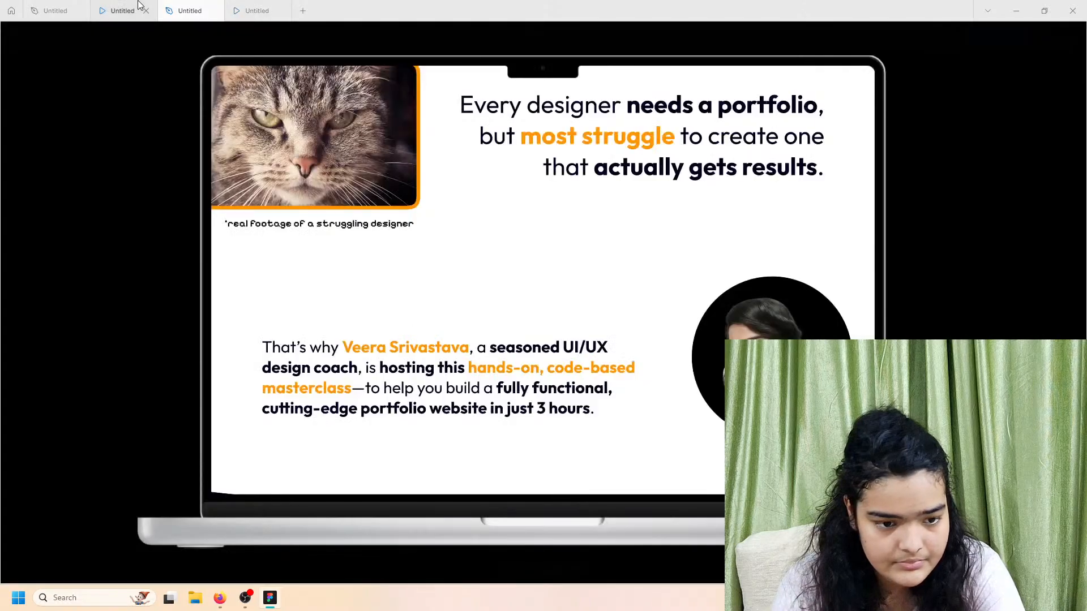
pyautogui.scroll(-2, 417, 326)
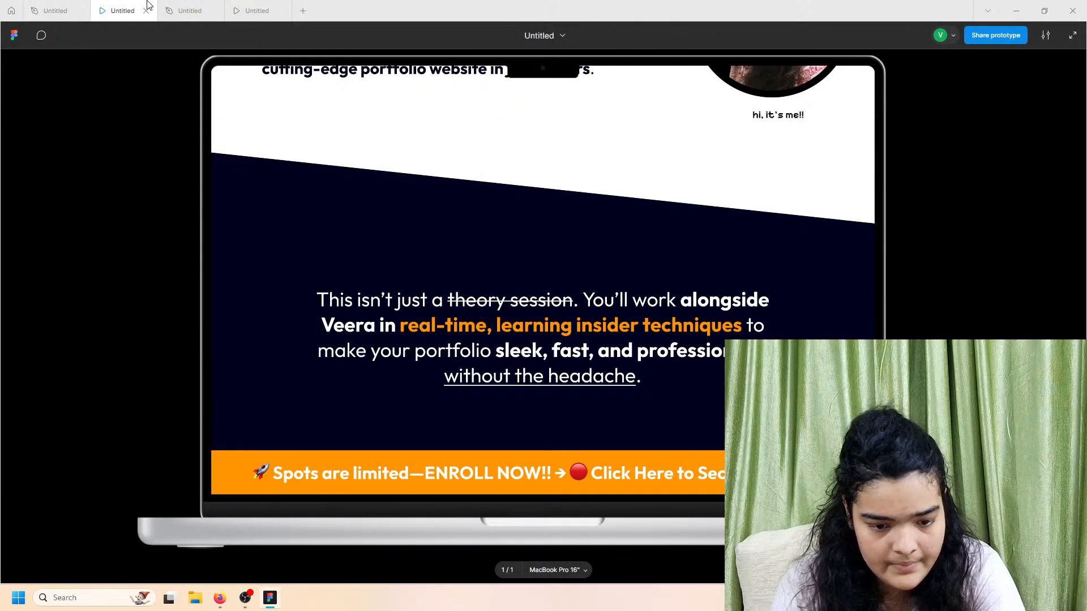
pyautogui.click(204, 10)
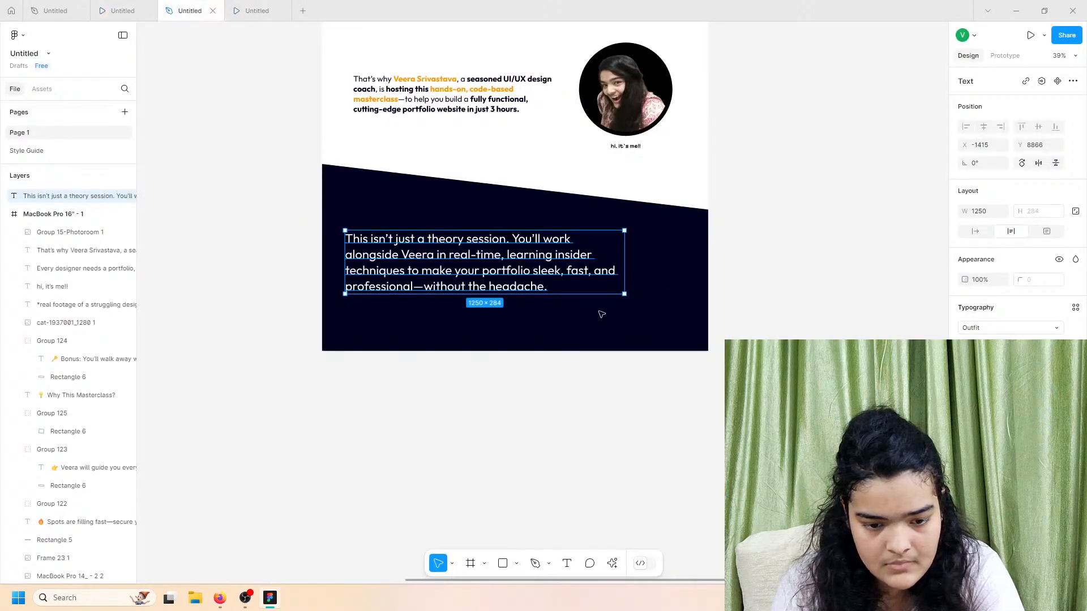